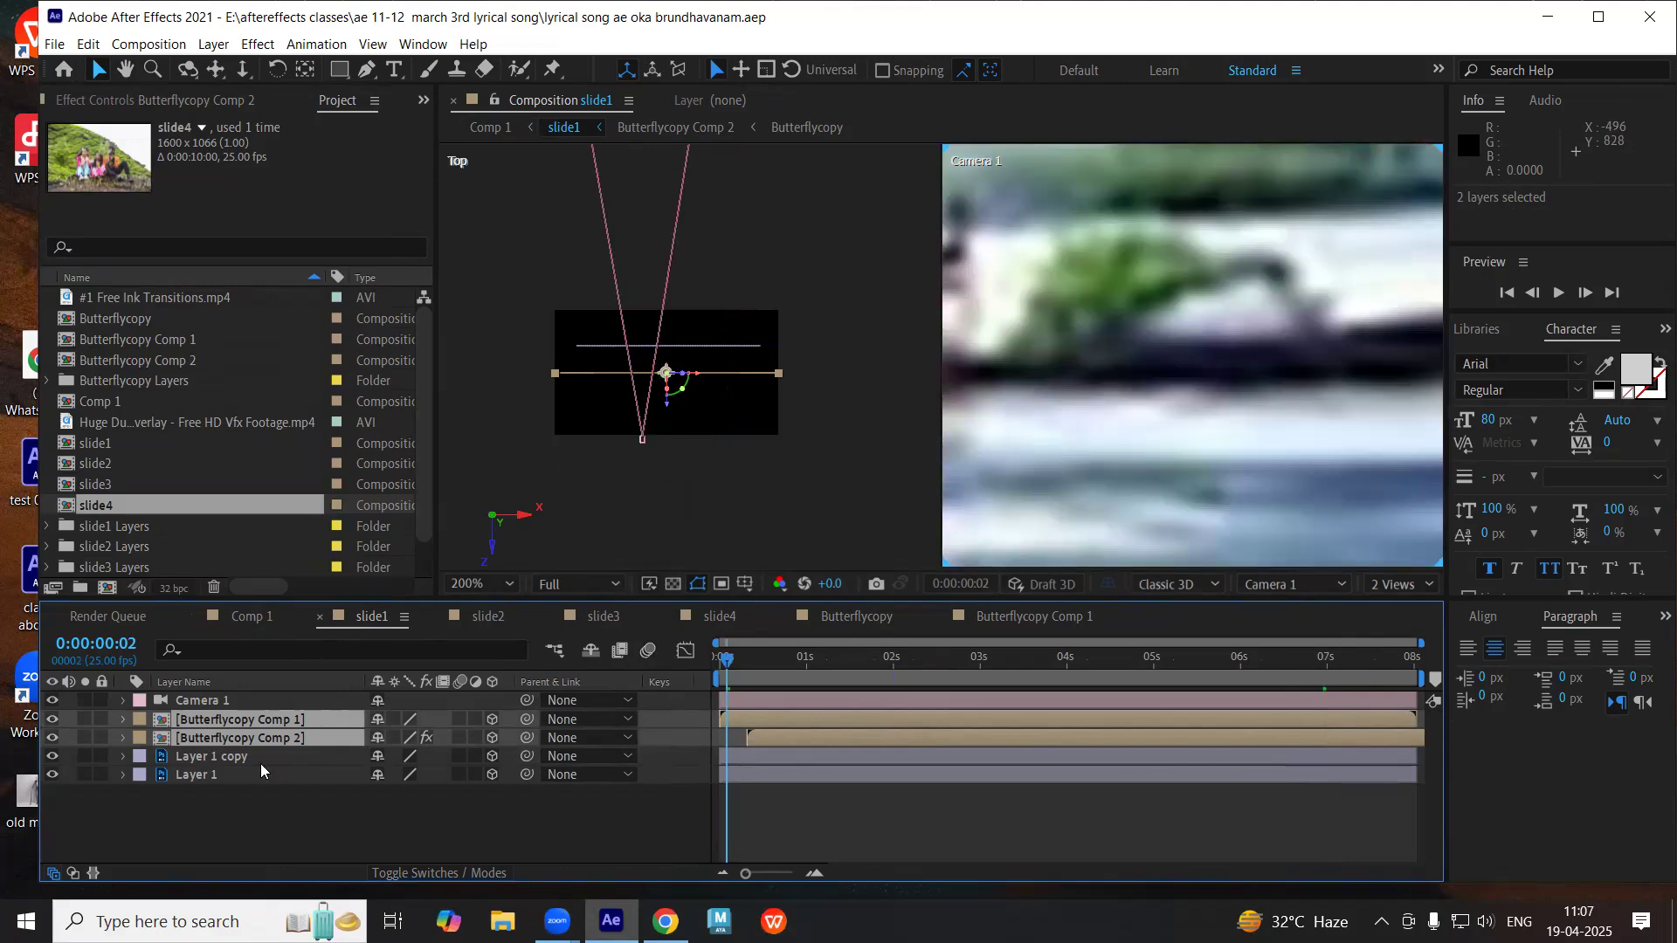
- Copy the two selected Butterflycopy comp layers from slide1 into the slide2 composition and preview them along the timeline
{"action": "key", "text": "ctrl+c"}
{"action": "left_click", "coordinate": [486, 615]}
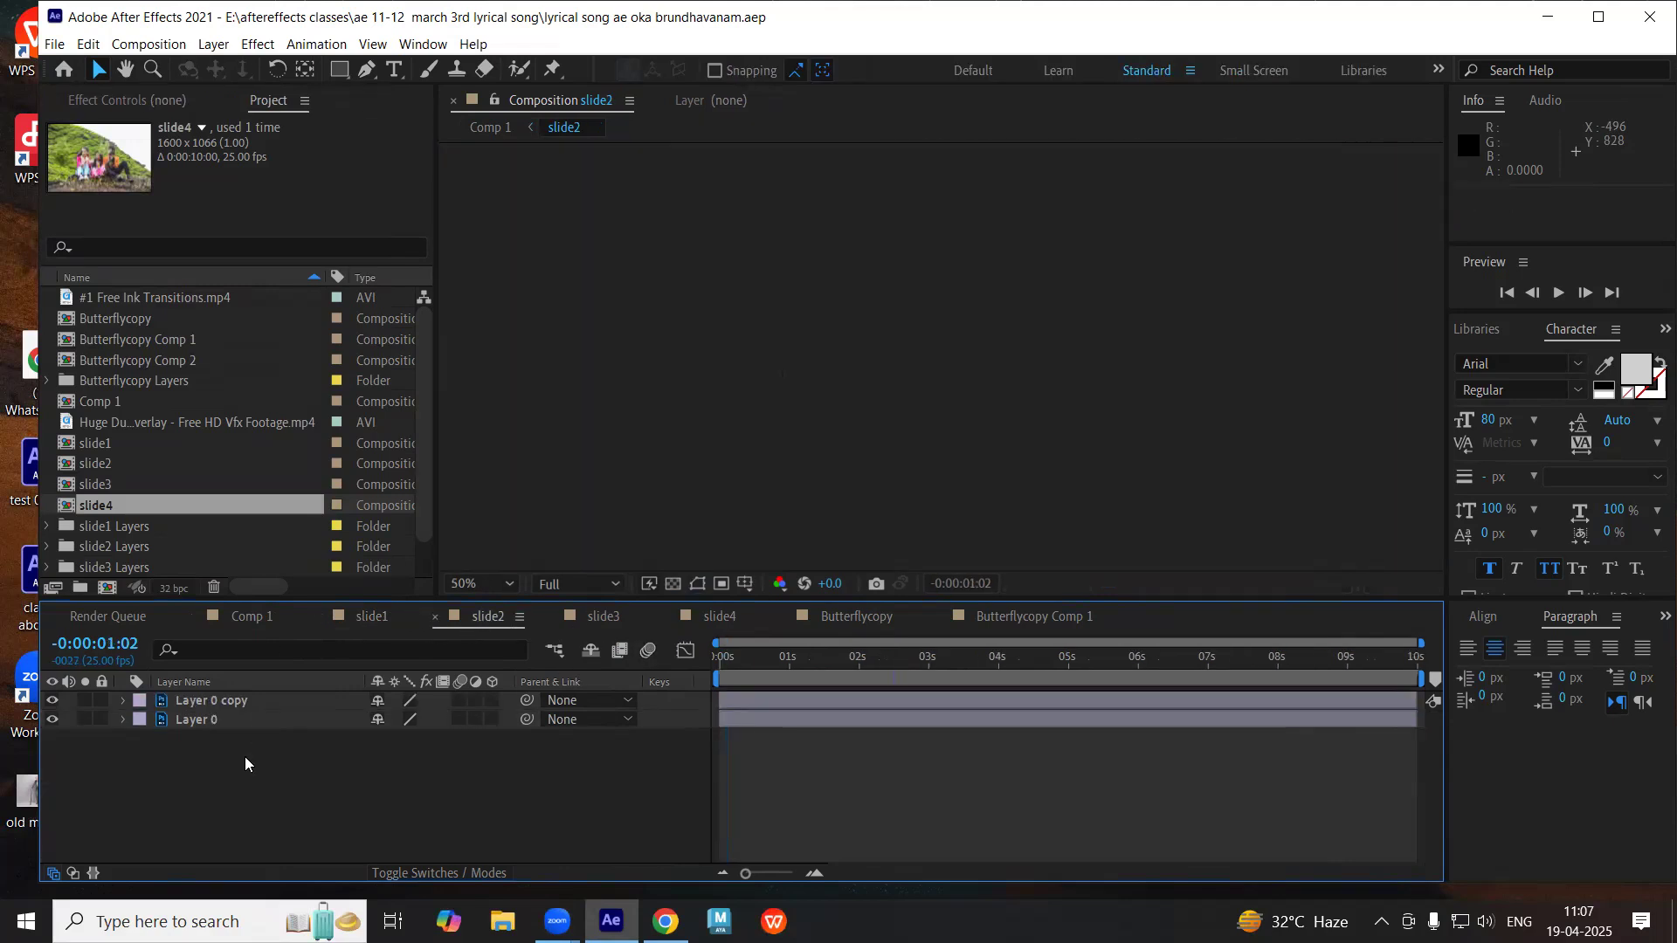
{"action": "key", "text": "ctrl+v"}
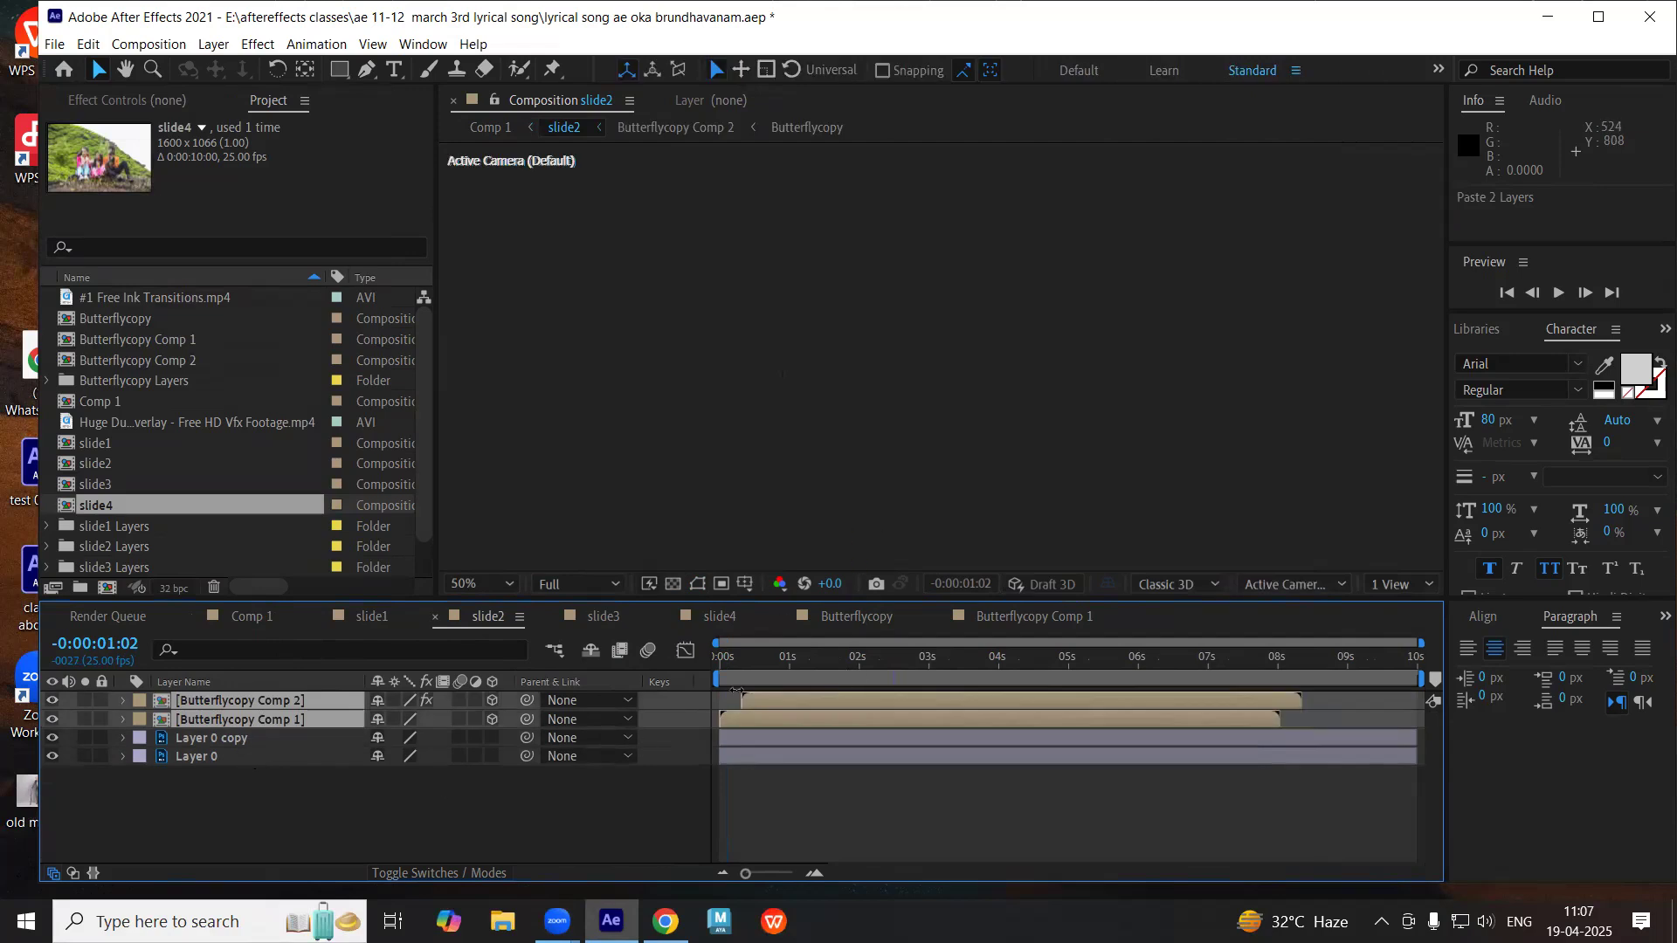
{"action": "left_click_drag", "start_coordinate": [732, 659], "coordinate": [1102, 658]}
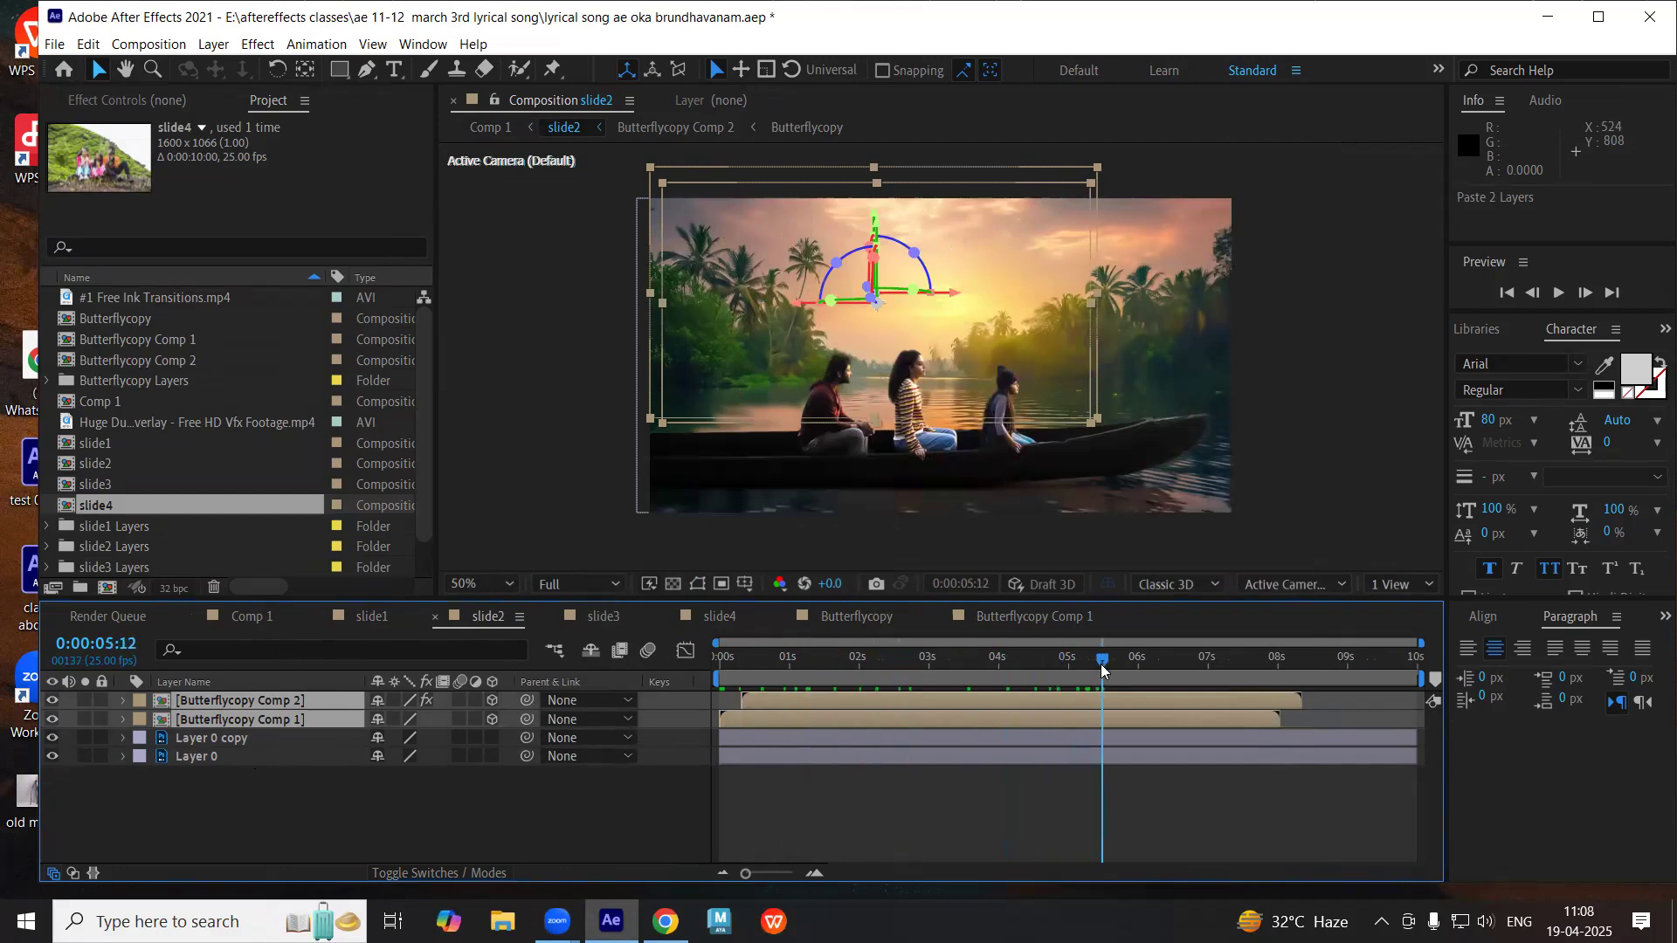
{"action": "left_click_drag", "start_coordinate": [1097, 667], "coordinate": [659, 627]}
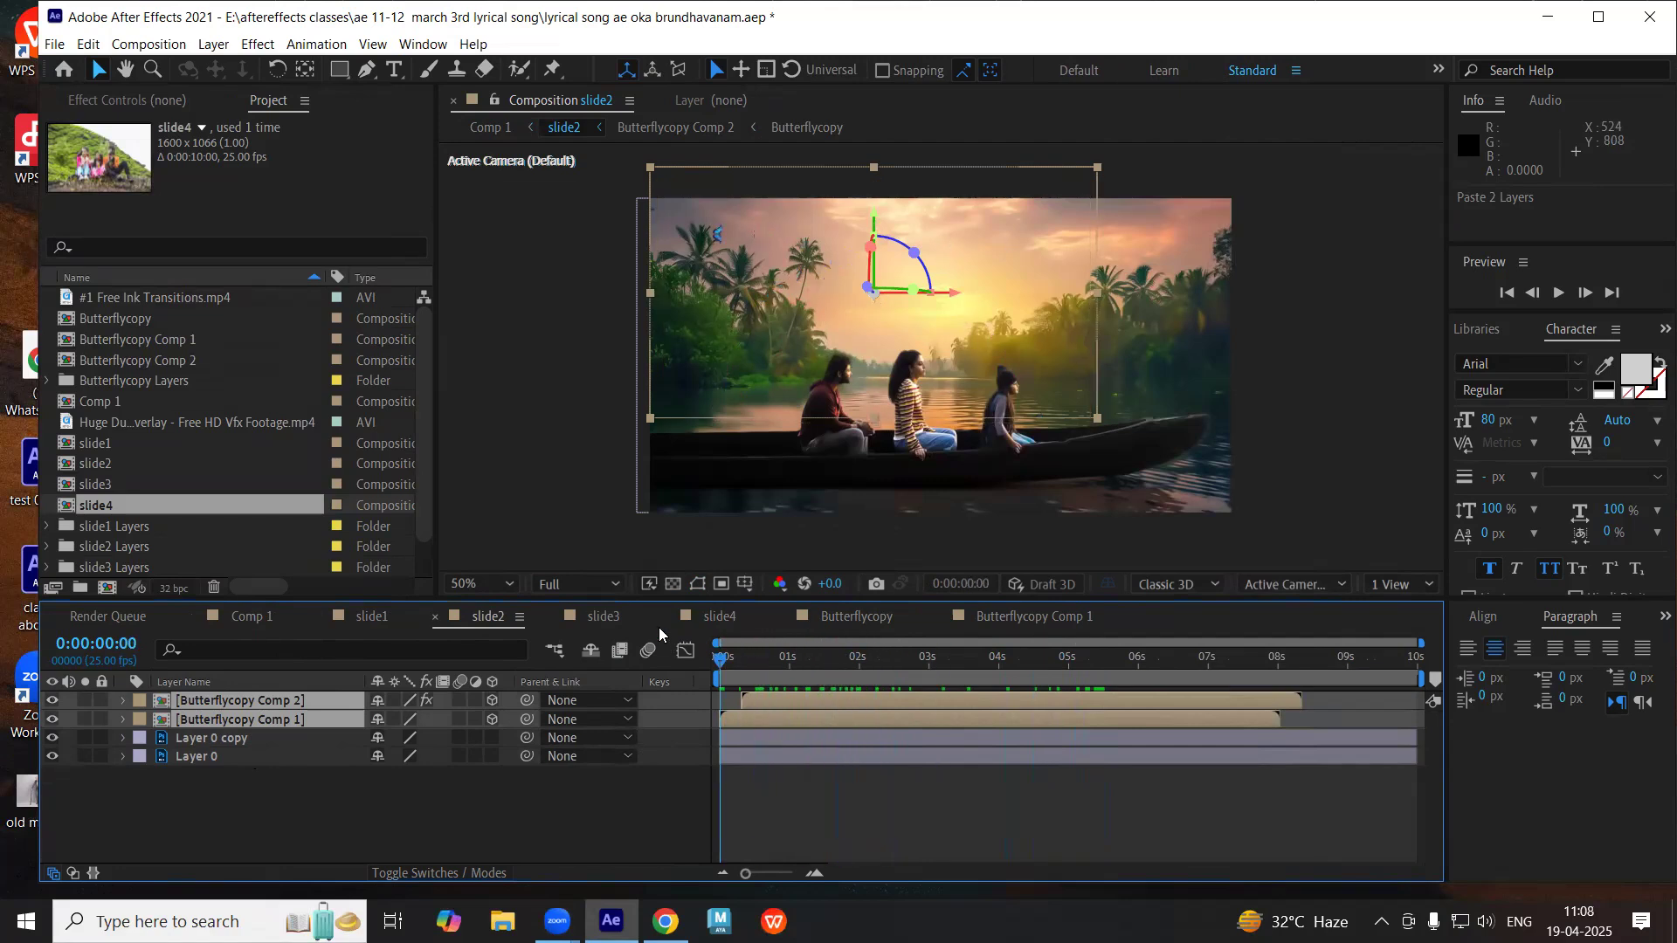
- Check the contents of Layer 0 in slide2, and hide Layer 0 copy and both Butterflycopy layers
{"action": "left_click", "coordinate": [140, 832]}
{"action": "left_click", "coordinate": [197, 755]}
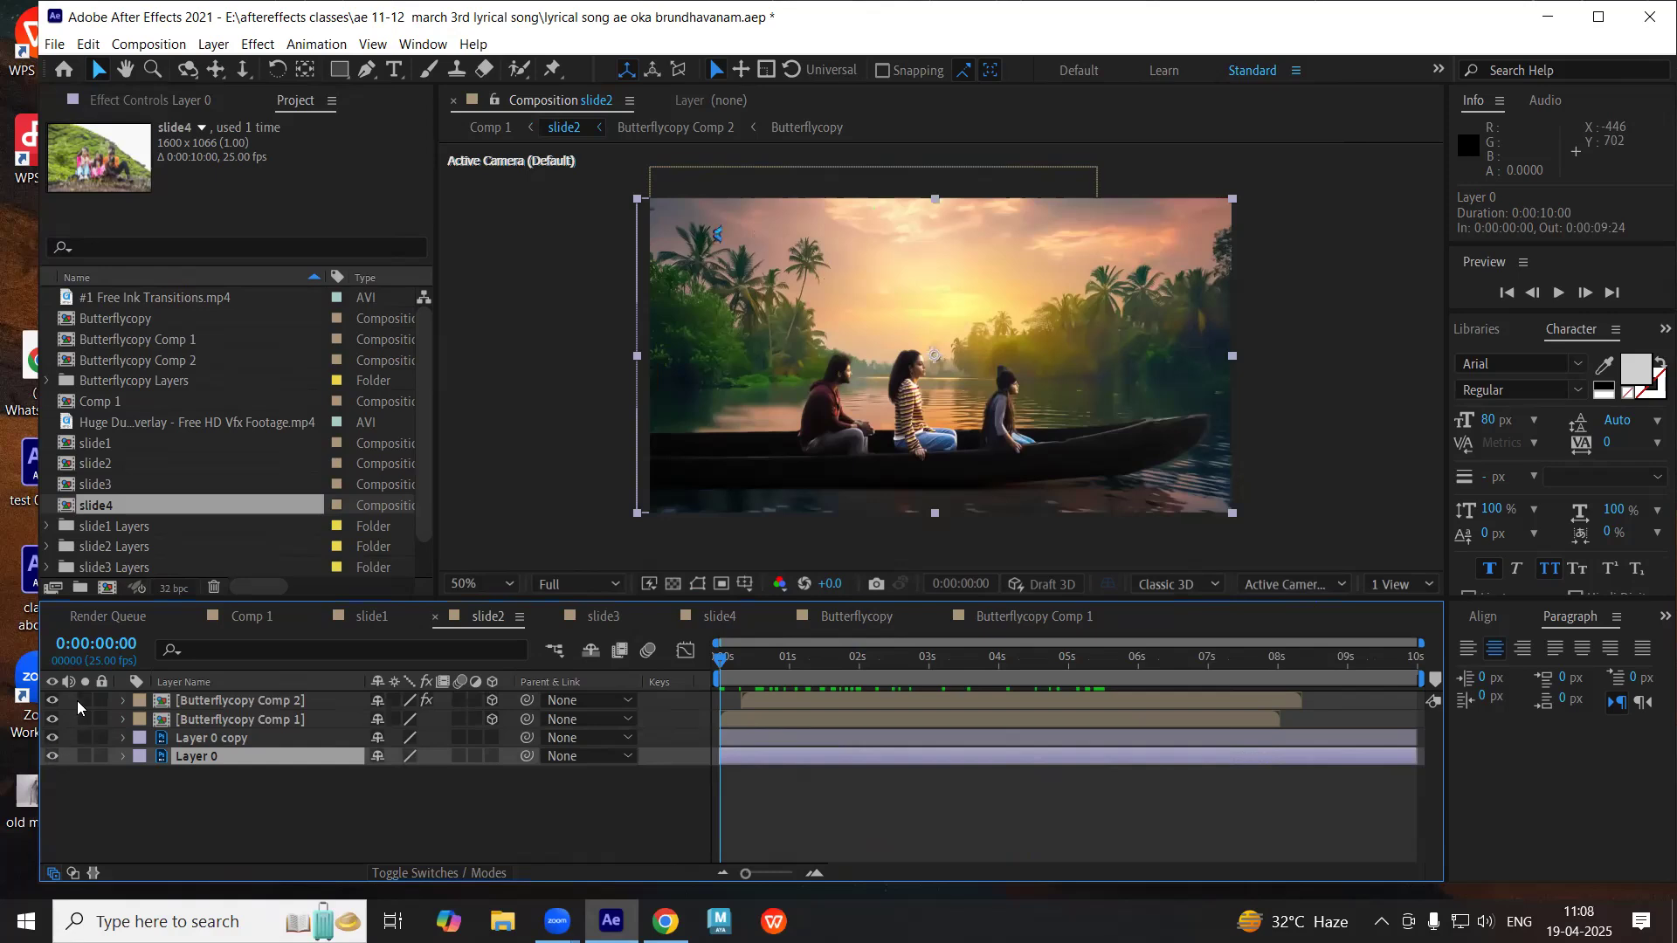
{"action": "left_click", "coordinate": [53, 757]}
{"action": "left_click", "coordinate": [52, 757]}
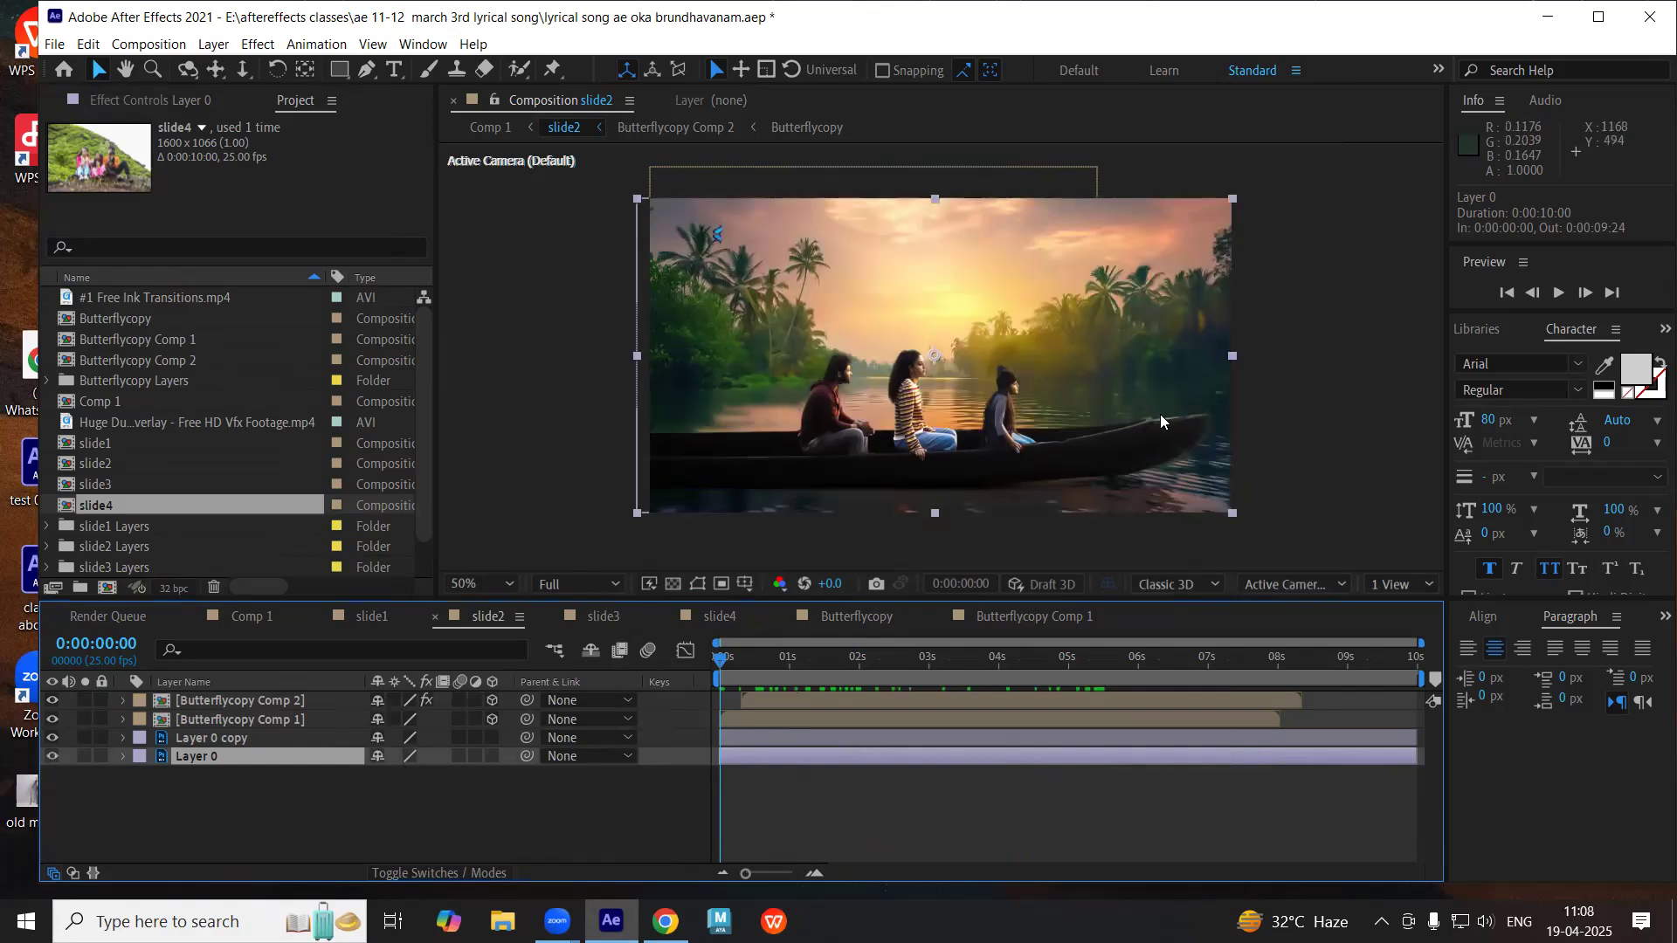
{"action": "left_click_drag", "start_coordinate": [52, 738], "coordinate": [52, 701]}
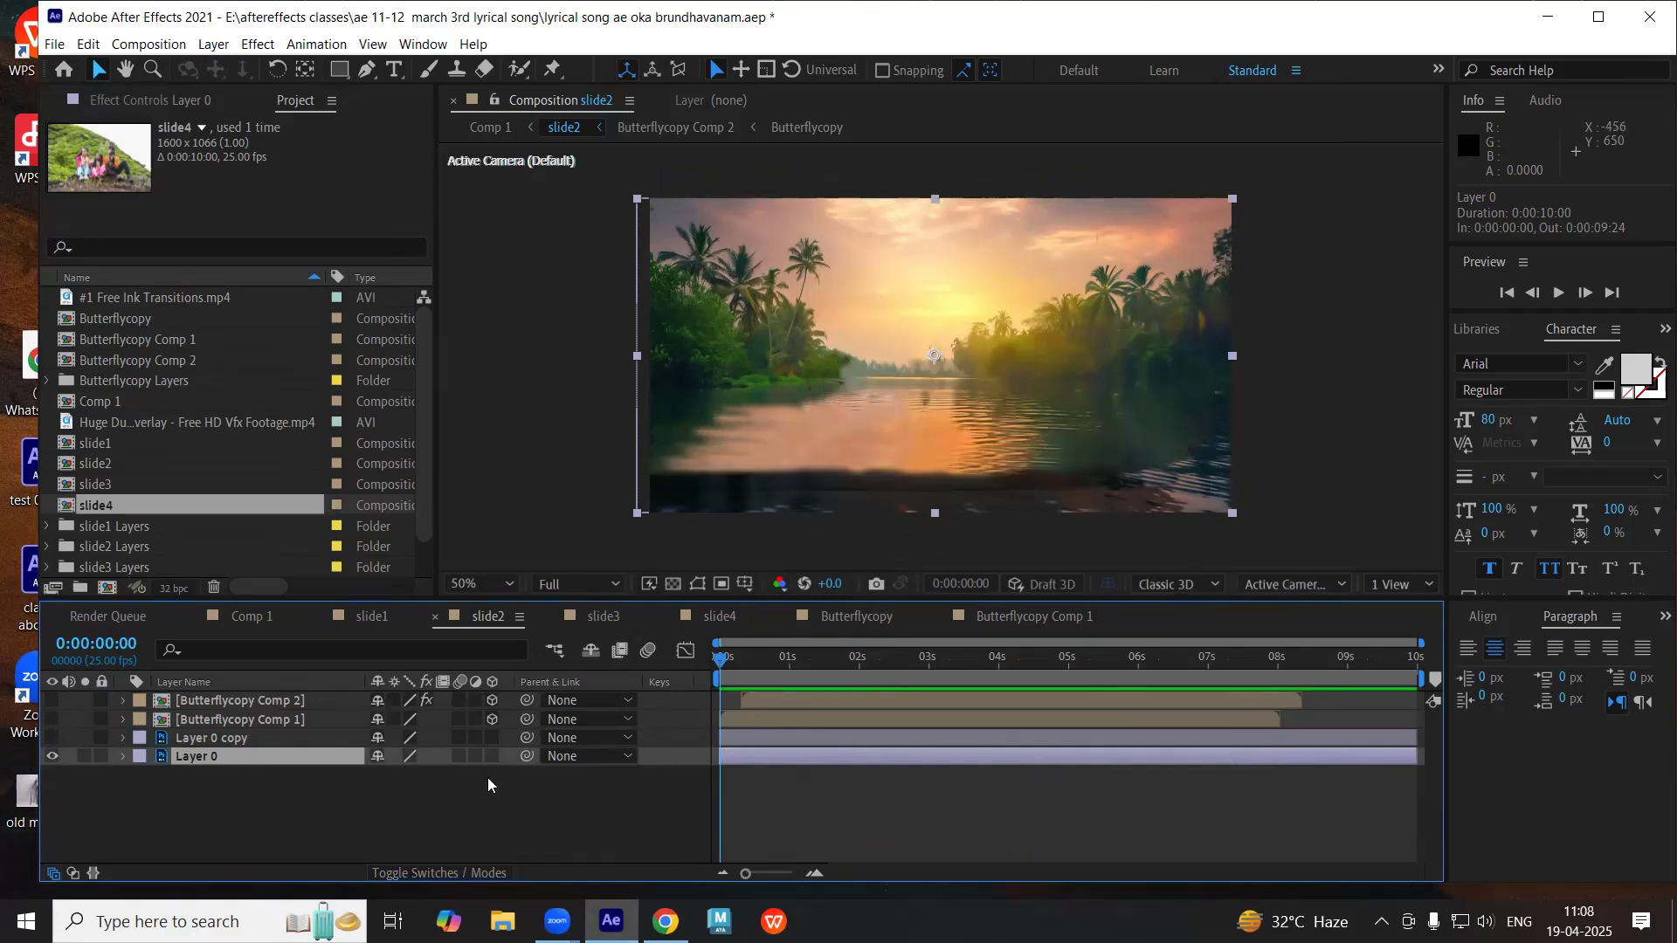
- Create a black (000000) solid layer at the composition size, 1333 by 720 px, in slide2
{"action": "left_click", "coordinate": [280, 831]}
{"action": "left_click", "coordinate": [178, 753]}
{"action": "left_click", "coordinate": [173, 803]}
{"action": "left_click", "coordinate": [213, 44]}
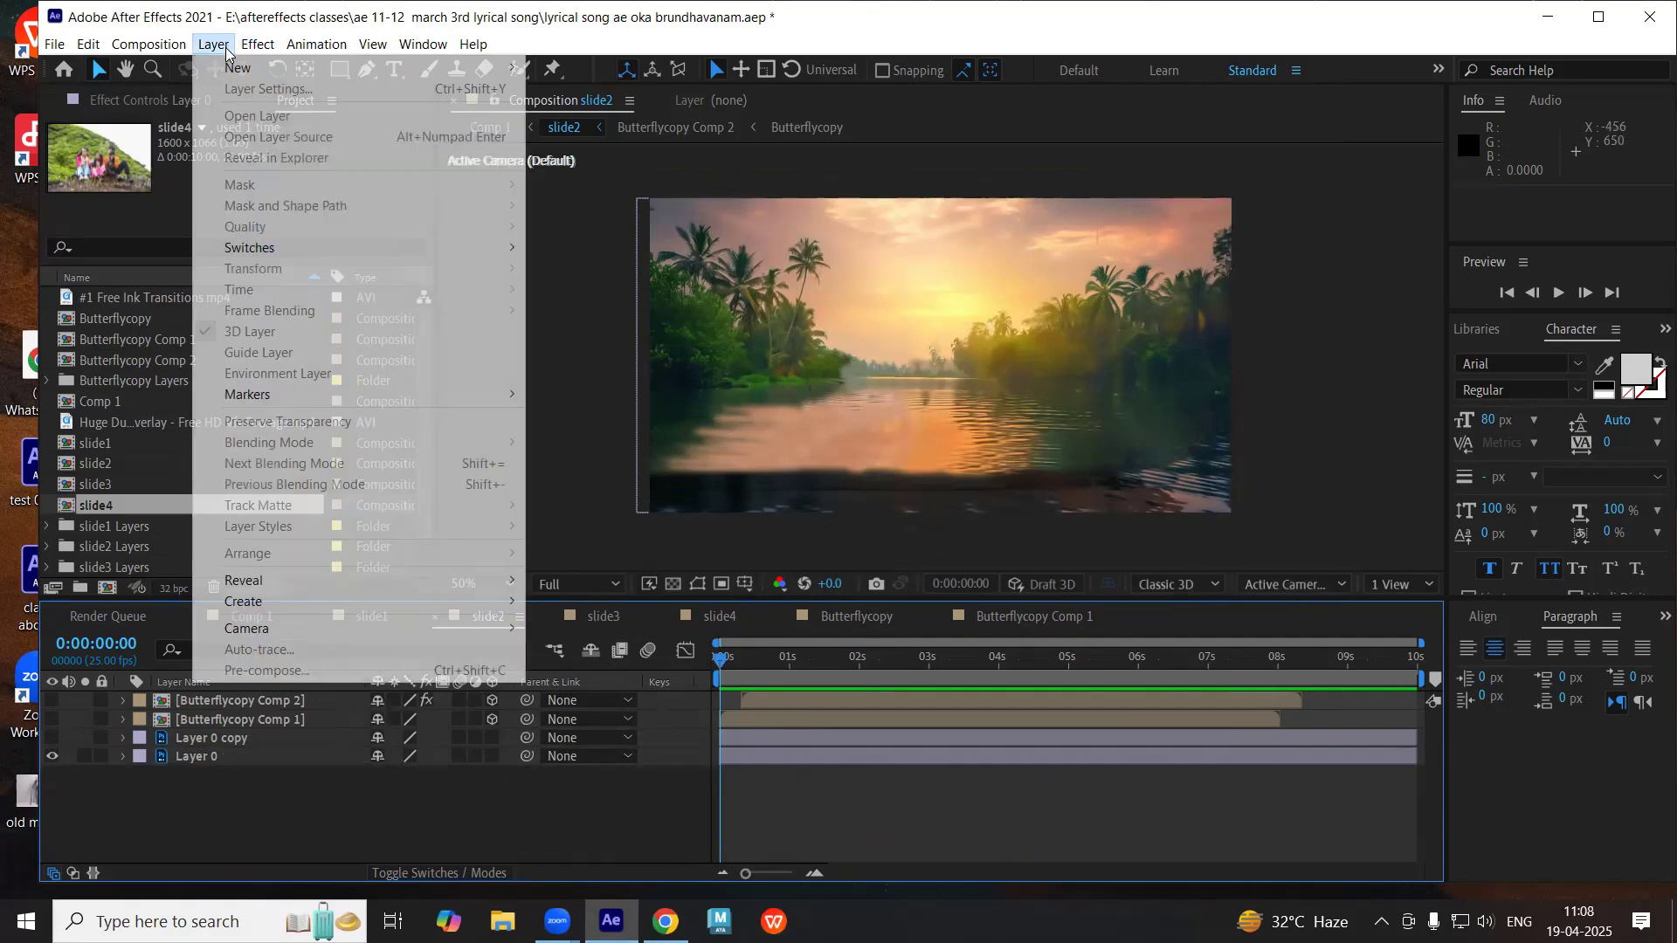
{"action": "mouse_move", "coordinate": [428, 72]}
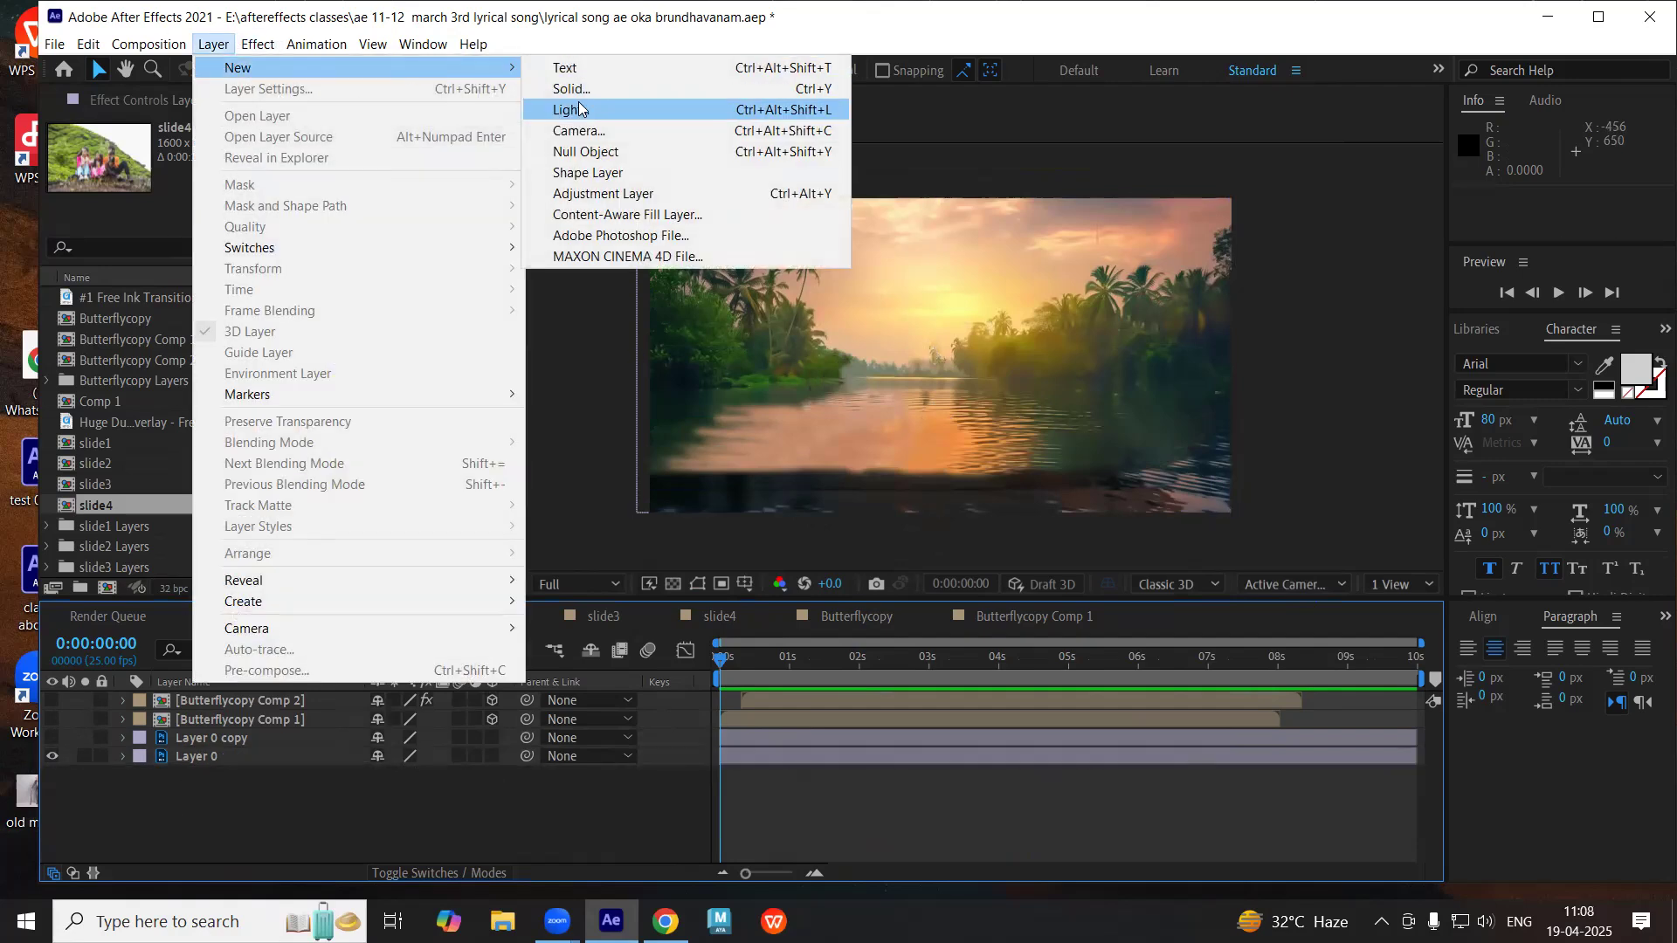
{"action": "left_click", "coordinate": [572, 88]}
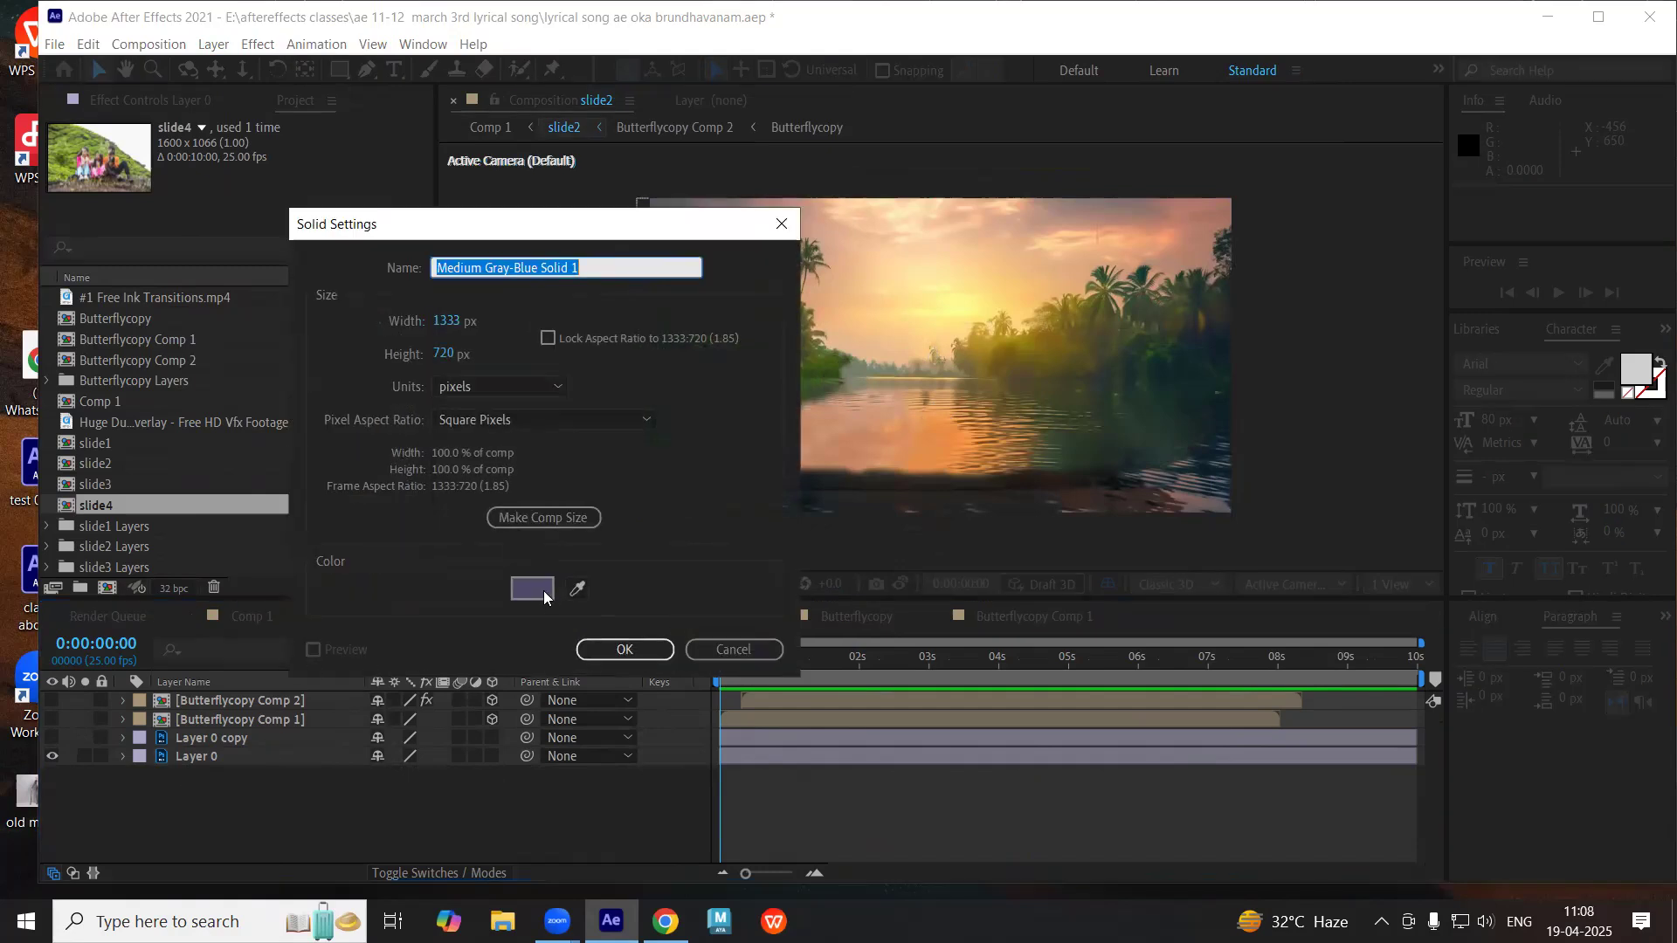
{"action": "left_click", "coordinate": [532, 589]}
{"action": "left_click_drag", "start_coordinate": [334, 454], "coordinate": [365, 510]}
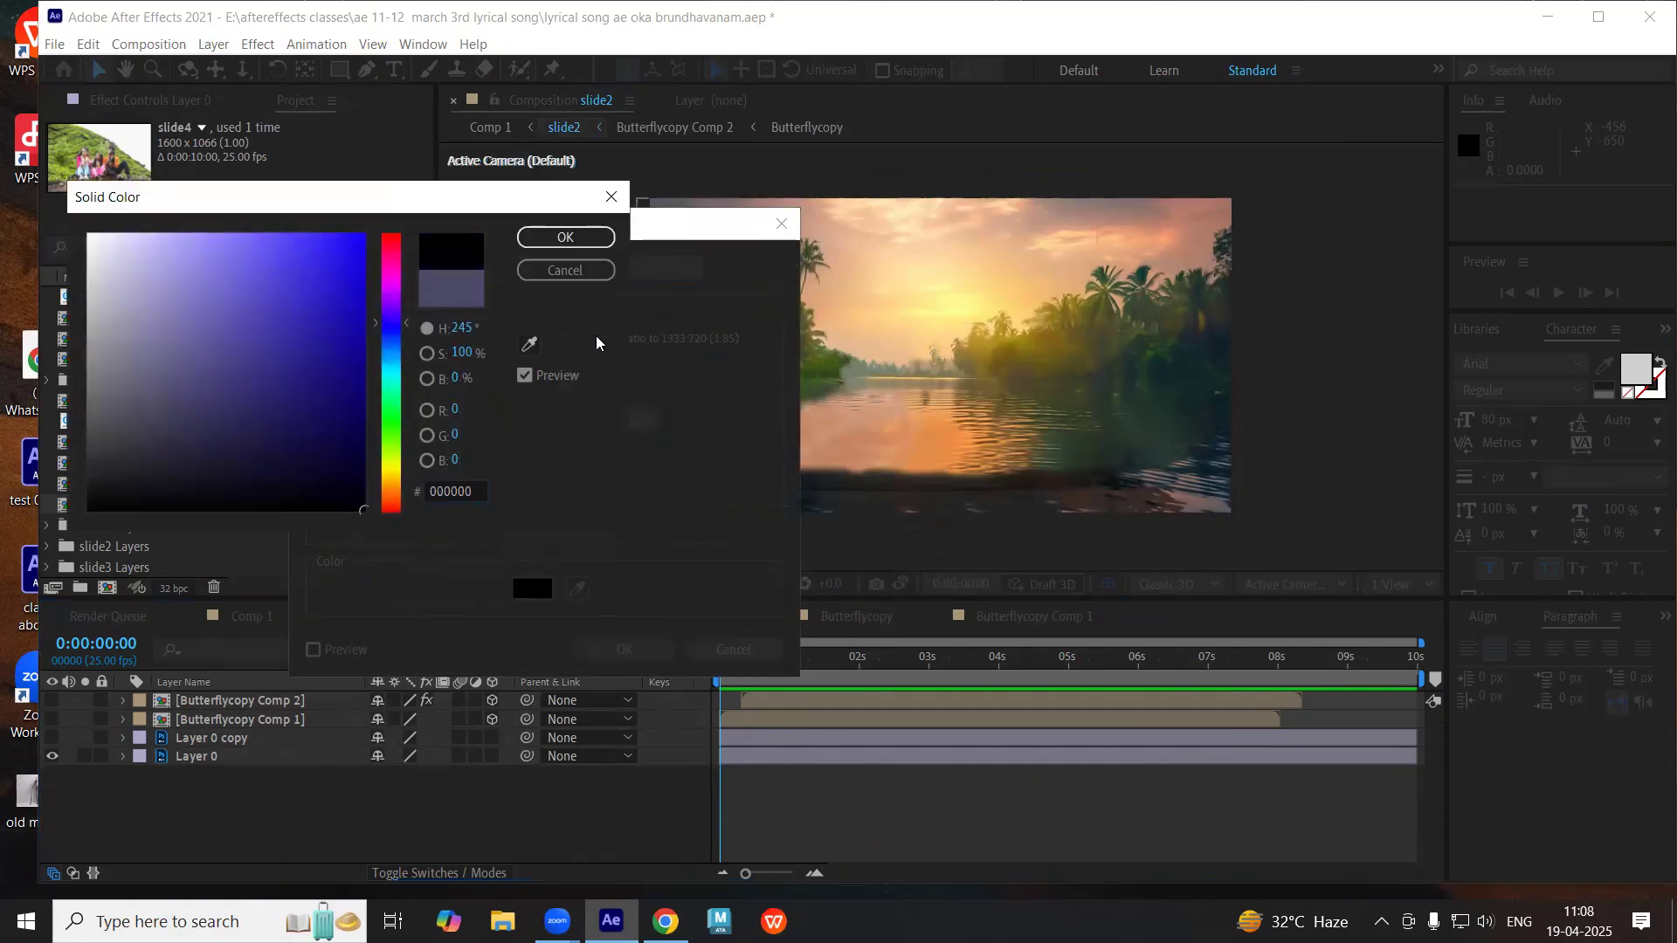
{"action": "left_click", "coordinate": [565, 239]}
{"action": "left_click", "coordinate": [654, 652]}
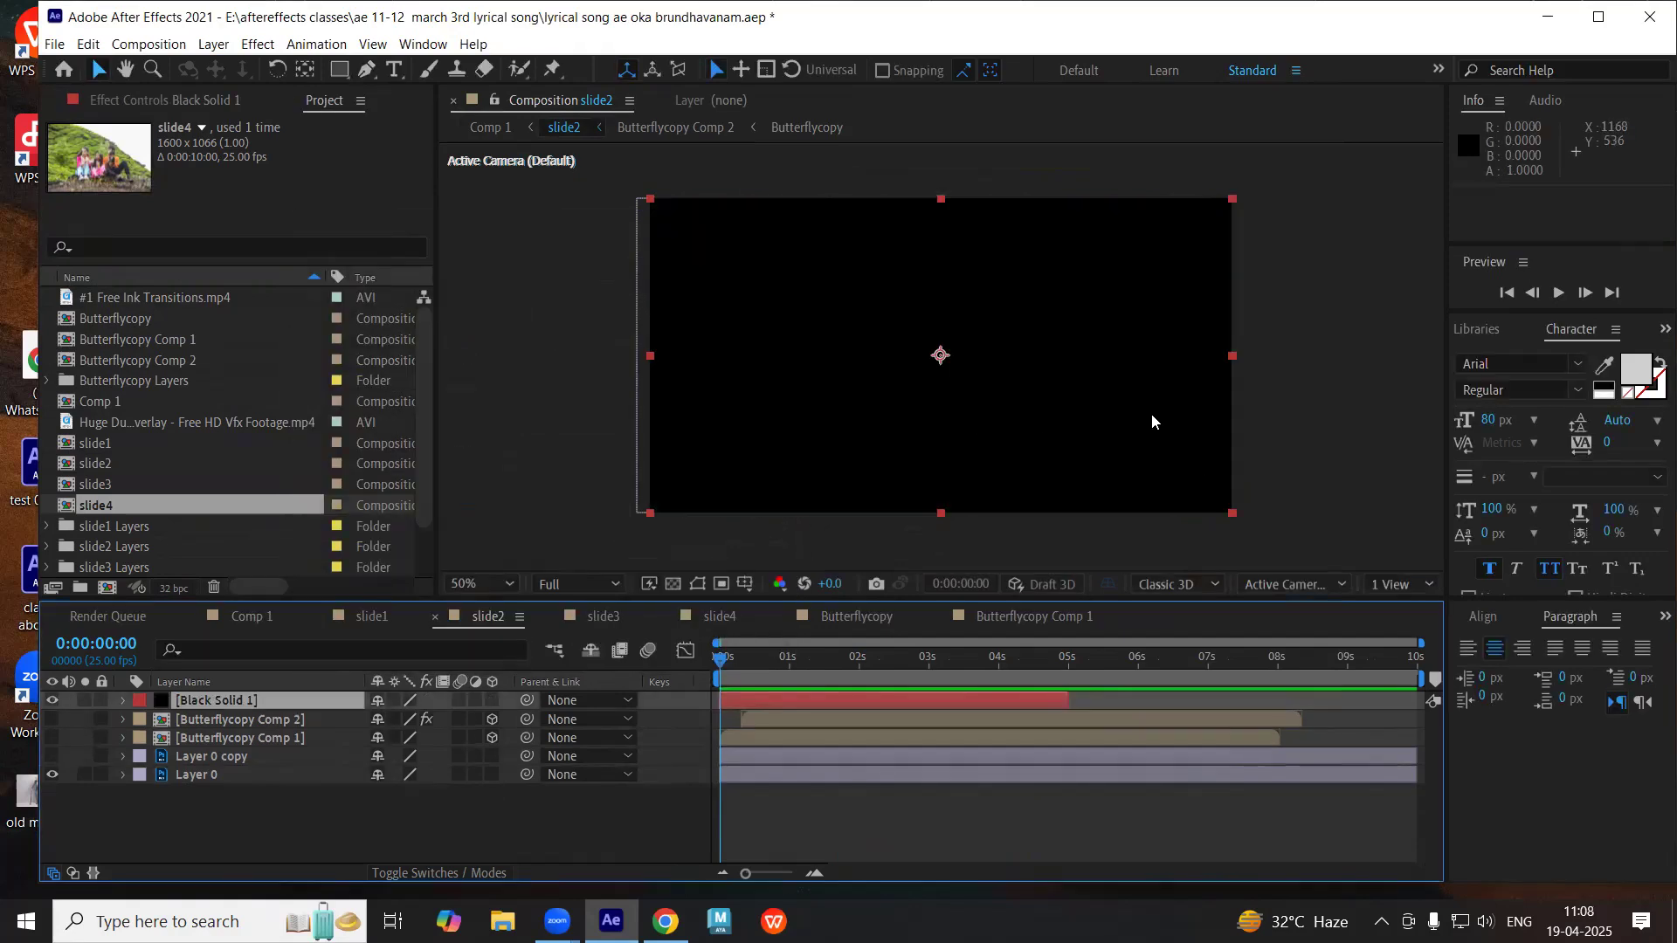
- Extend the black solid to the full 10-second duration and place it directly above Layer 0
{"action": "left_click_drag", "start_coordinate": [1062, 702], "coordinate": [1417, 704]}
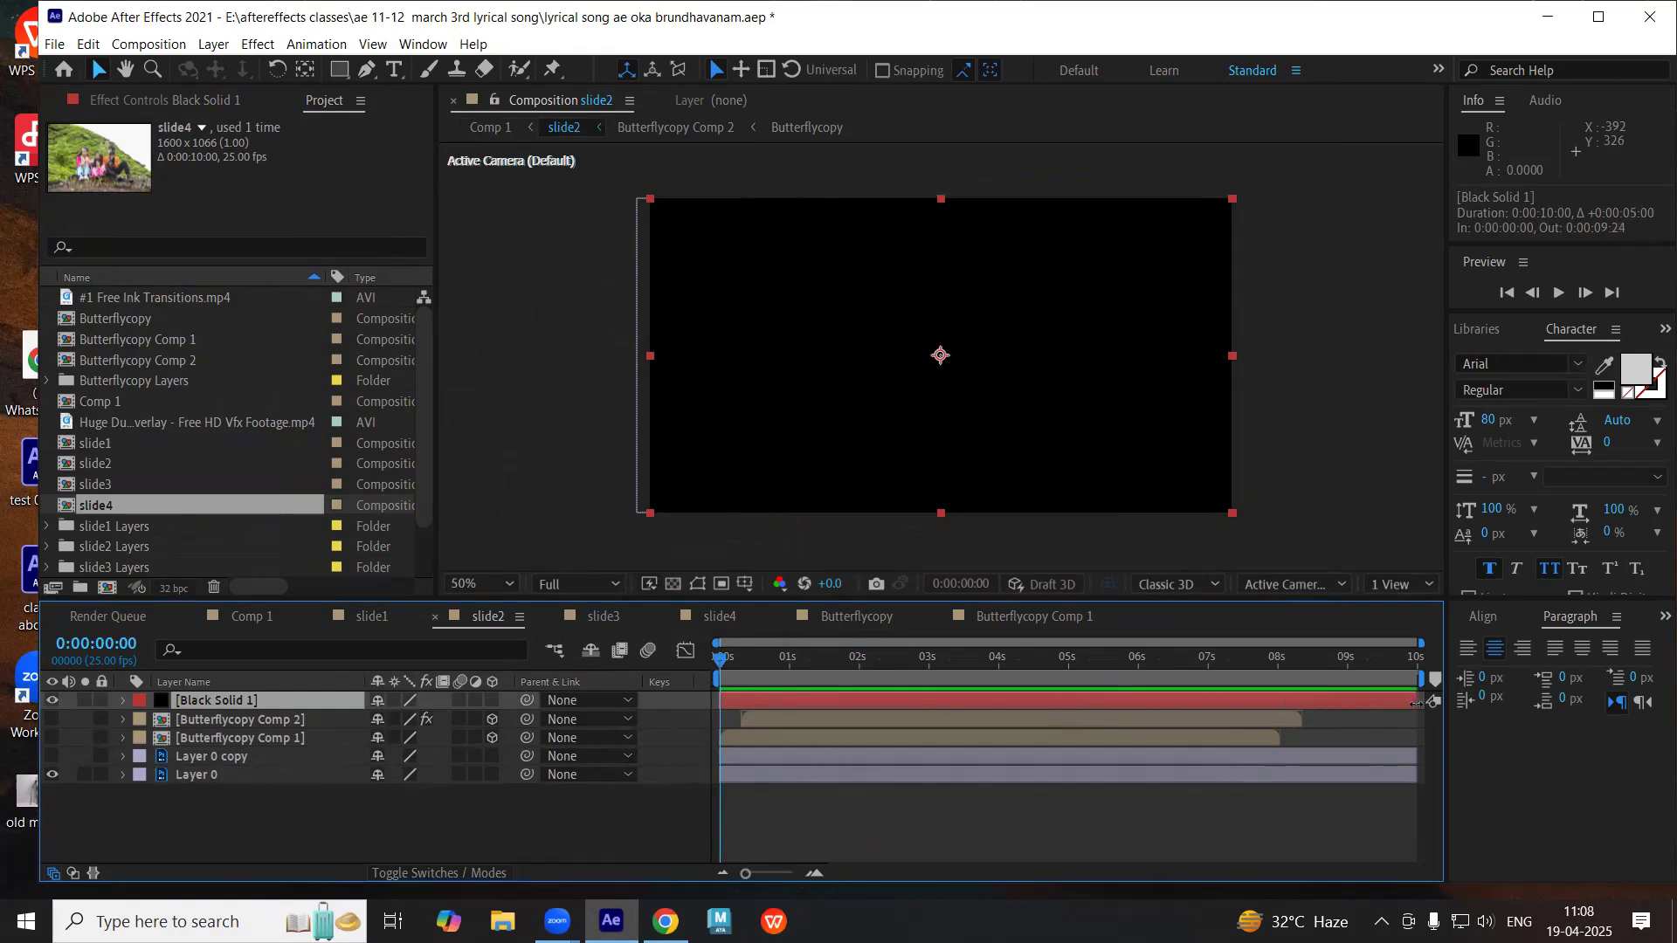
{"action": "left_click_drag", "start_coordinate": [199, 697], "coordinate": [193, 767]}
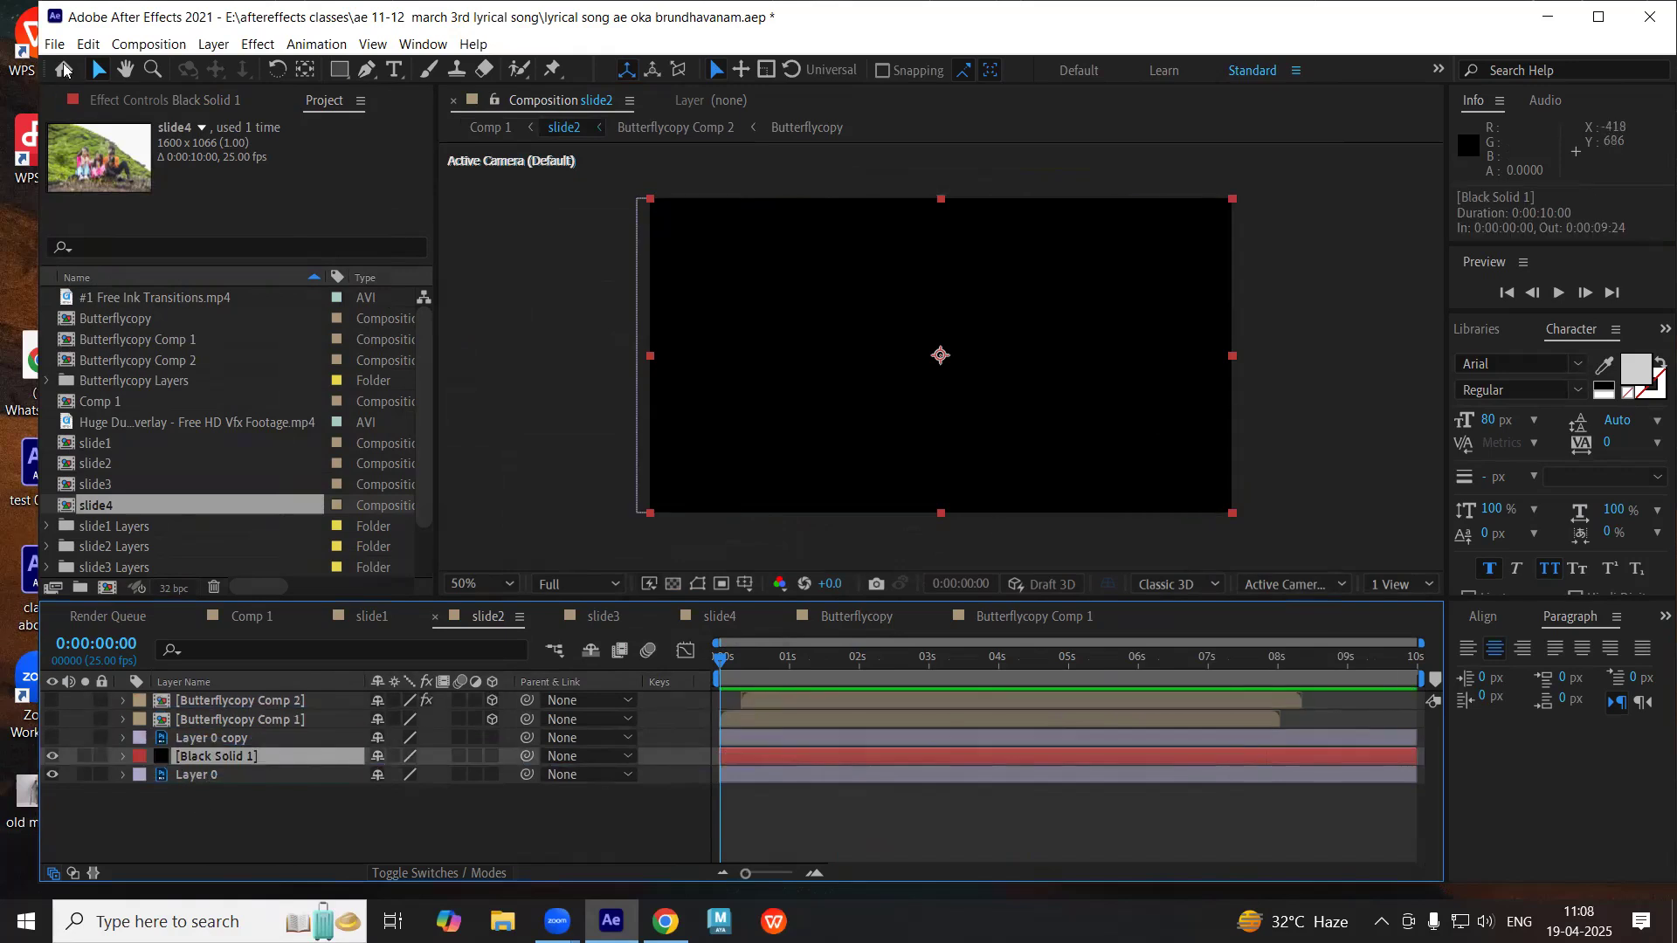
- Apply the Fractal Noise effect to the black solid
{"action": "left_click", "coordinate": [134, 99]}
{"action": "right_click", "coordinate": [152, 302]}
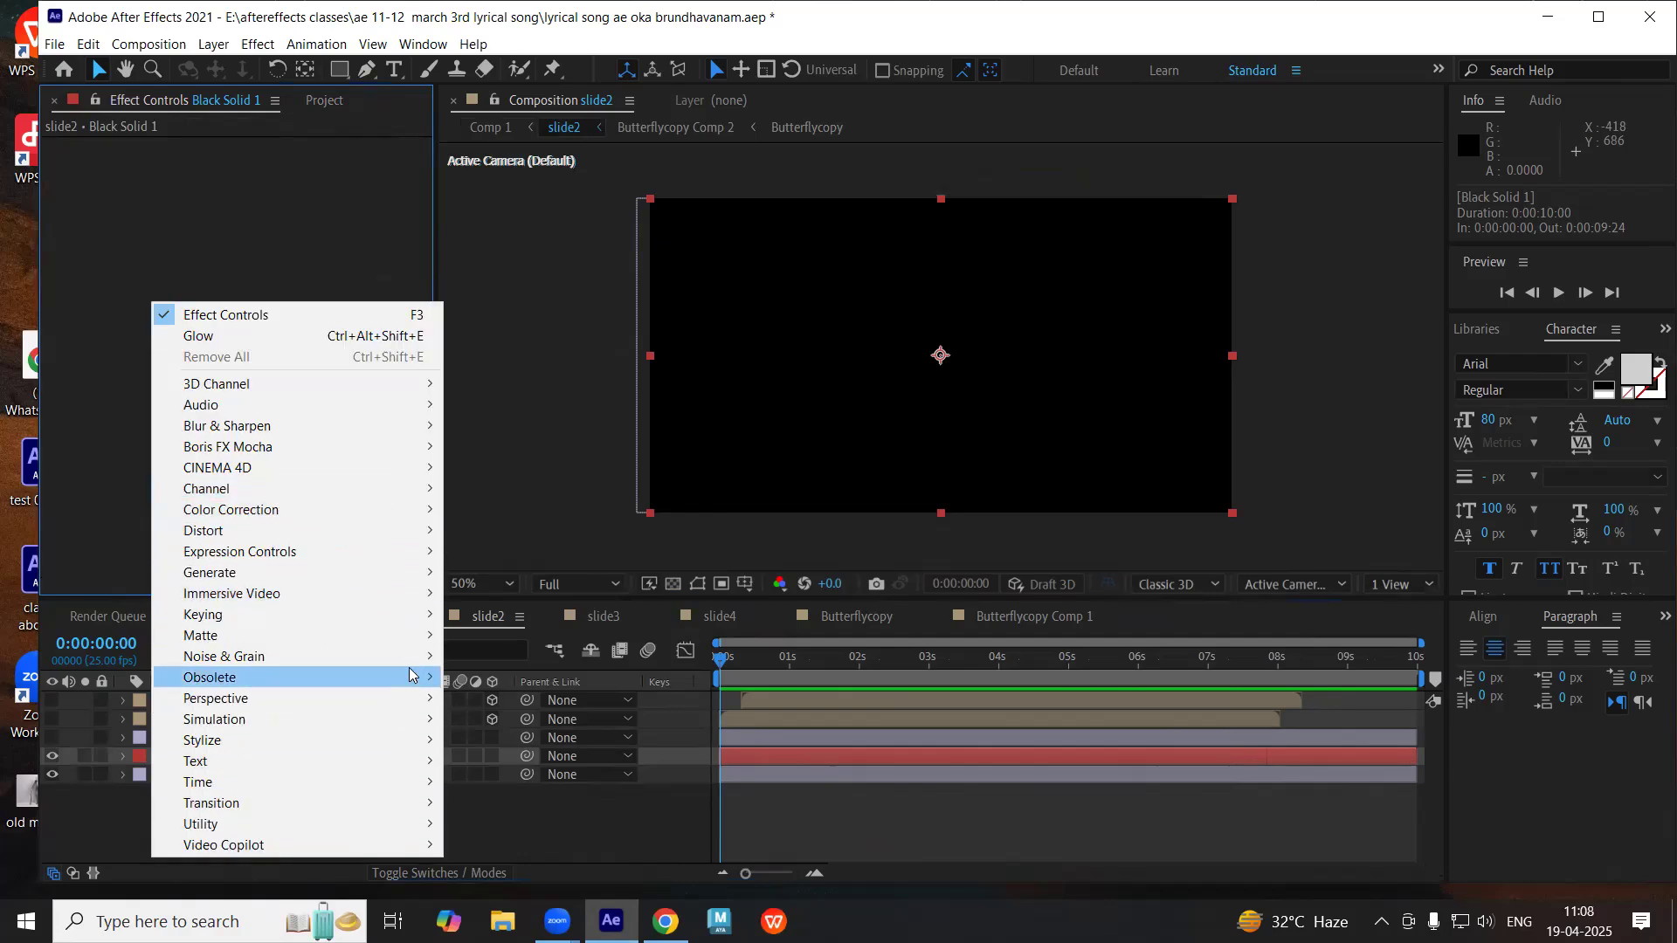
{"action": "mouse_move", "coordinate": [411, 658]}
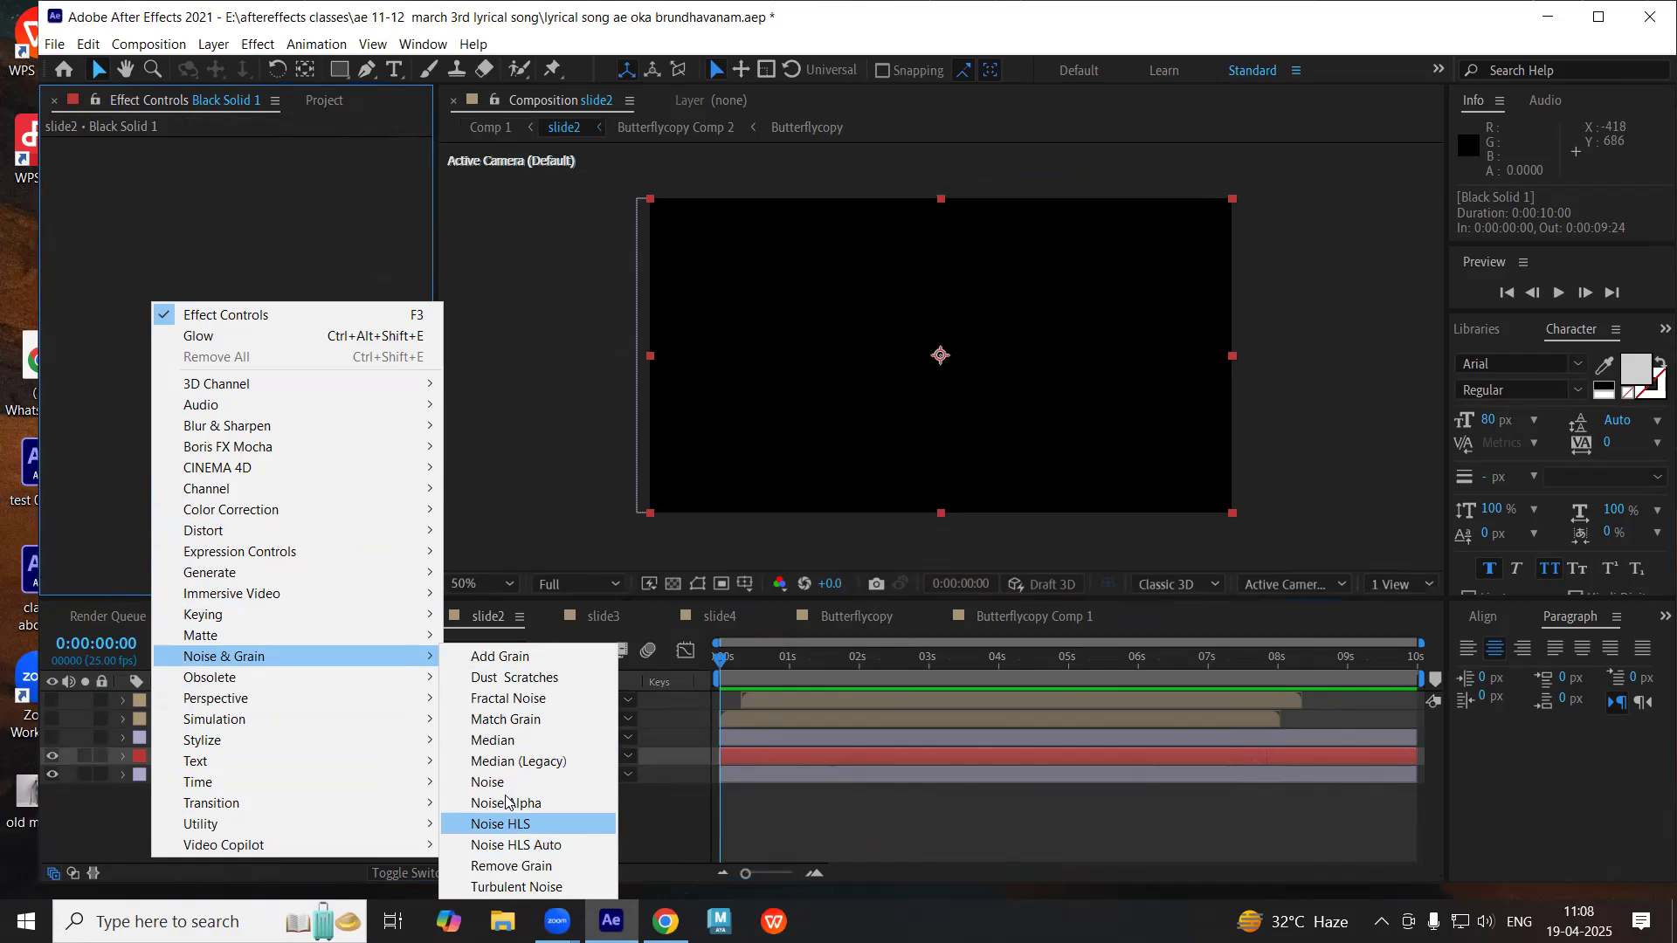
{"action": "left_click", "coordinate": [494, 699]}
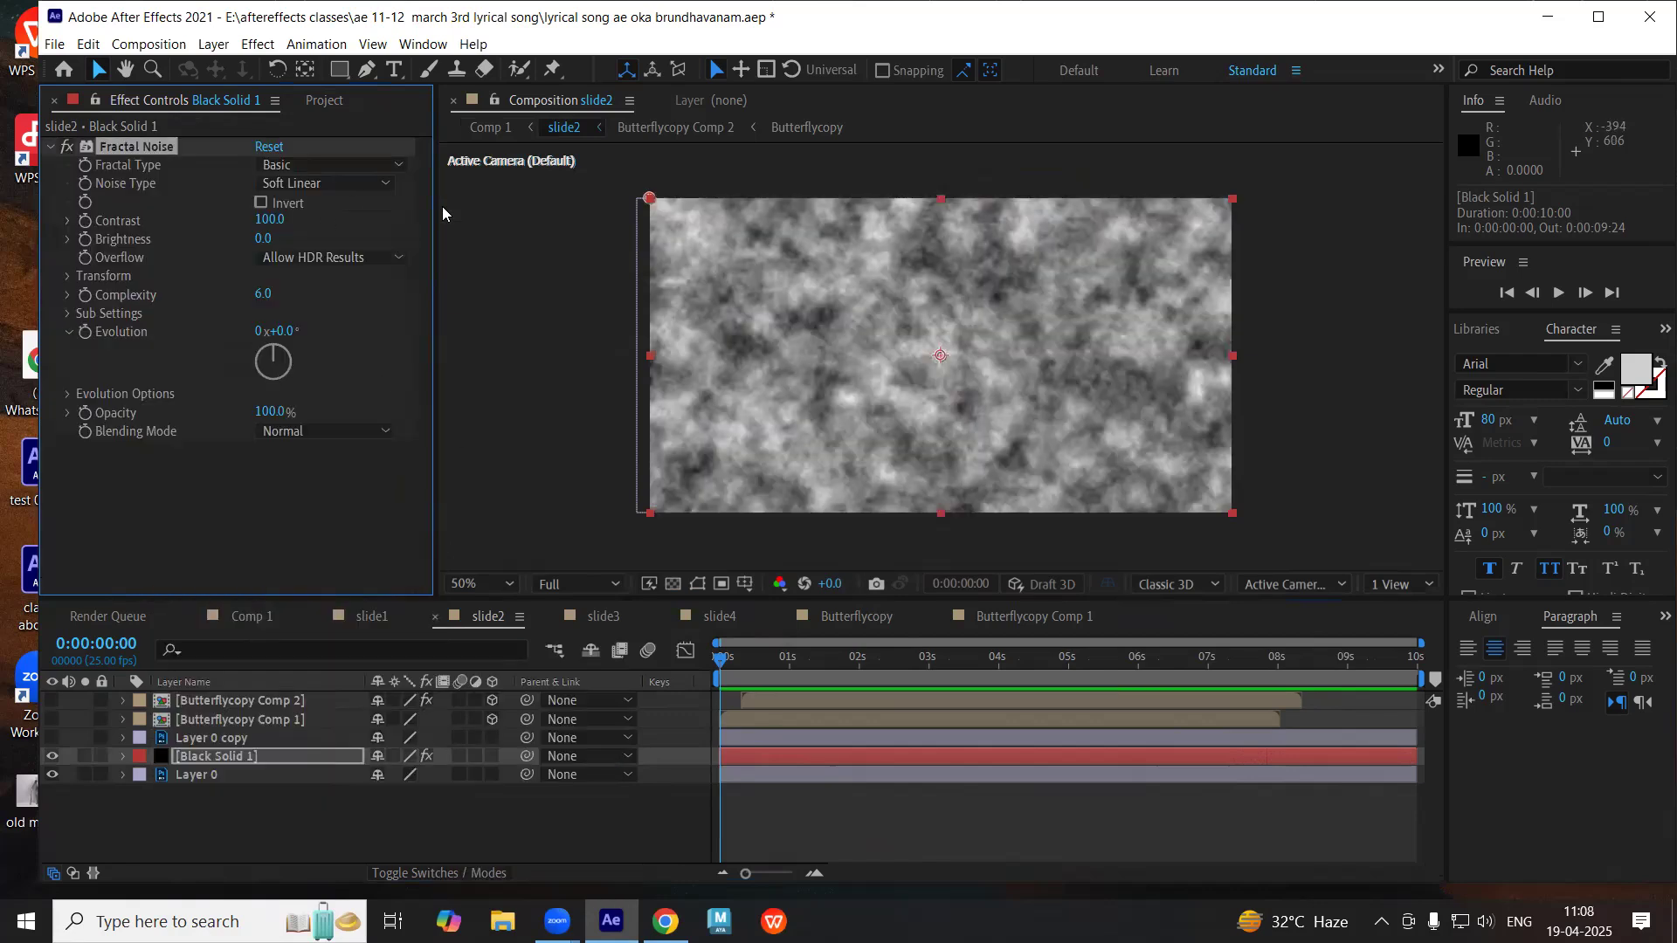
- Review the fractal types, keep Basic, and set the Fractal Noise noise type to Block
{"action": "left_click", "coordinate": [307, 162]}
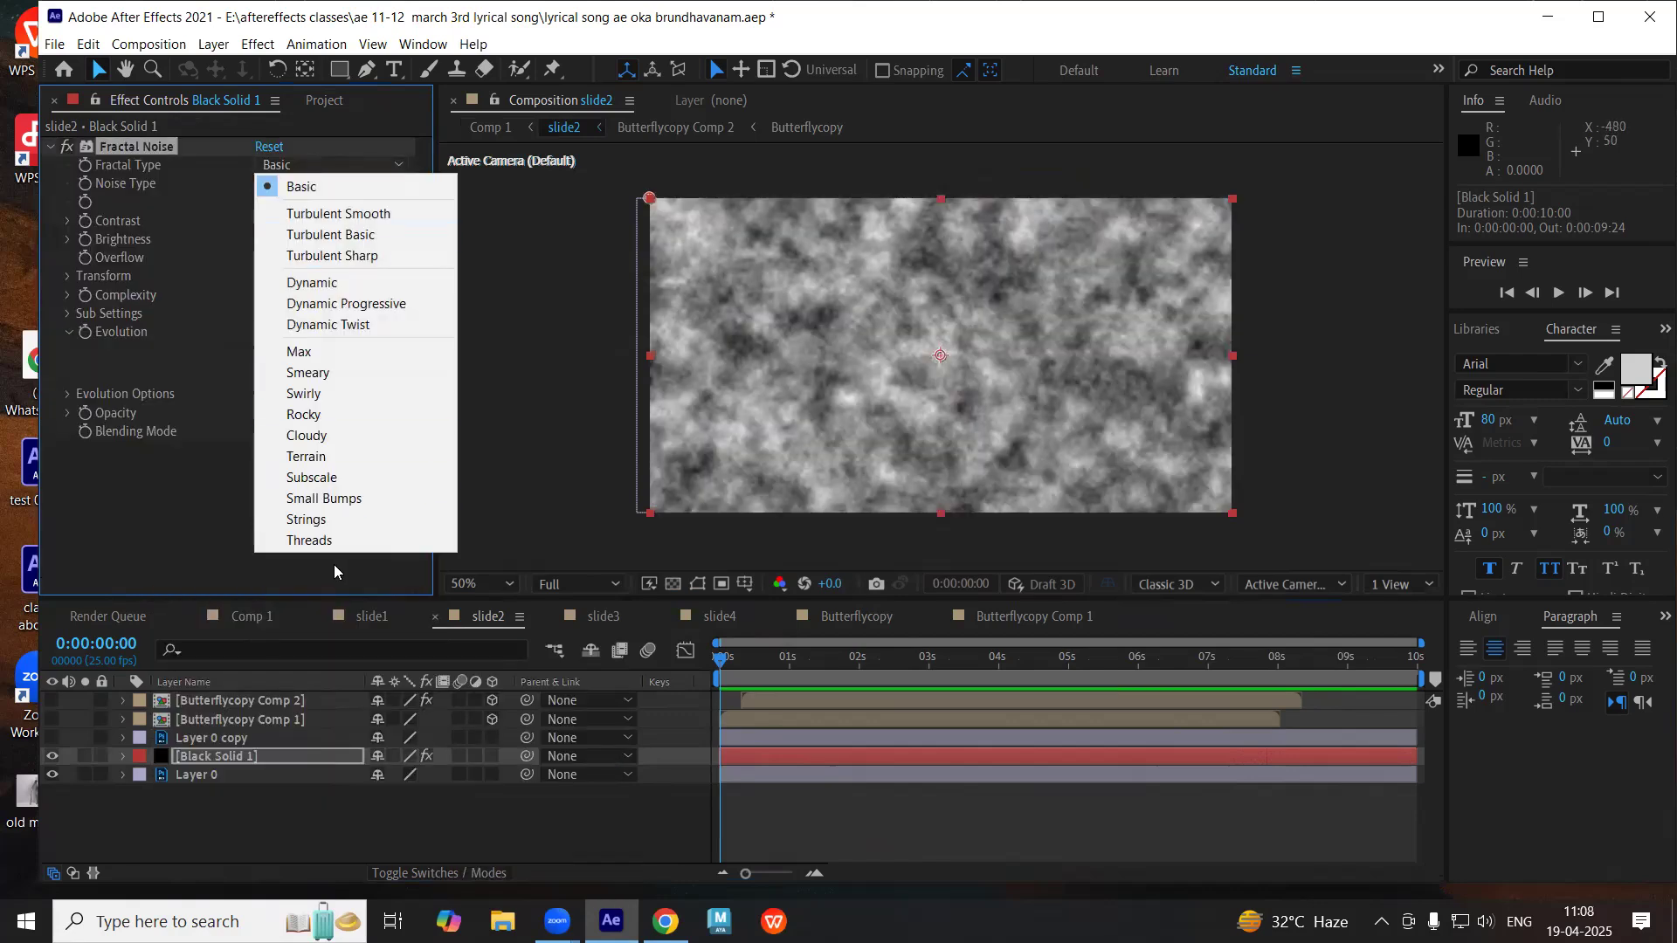
{"action": "left_click", "coordinate": [323, 498]}
{"action": "left_click", "coordinate": [337, 164]}
{"action": "left_click", "coordinate": [329, 183]}
{"action": "left_click", "coordinate": [329, 182]}
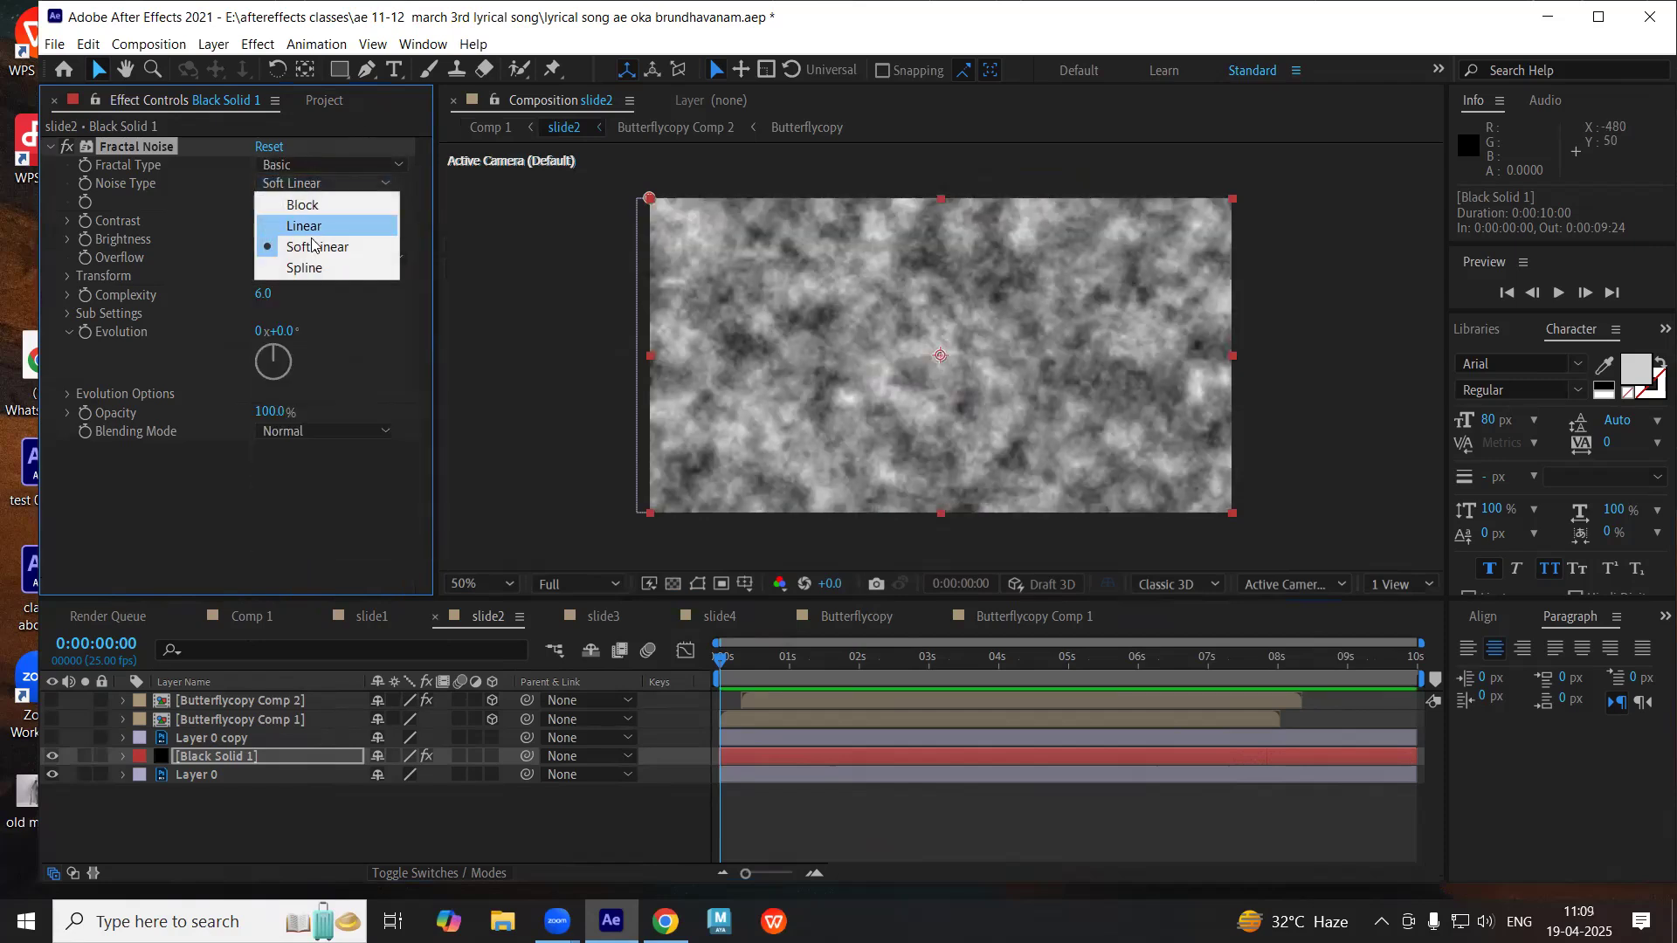
{"action": "left_click", "coordinate": [303, 204]}
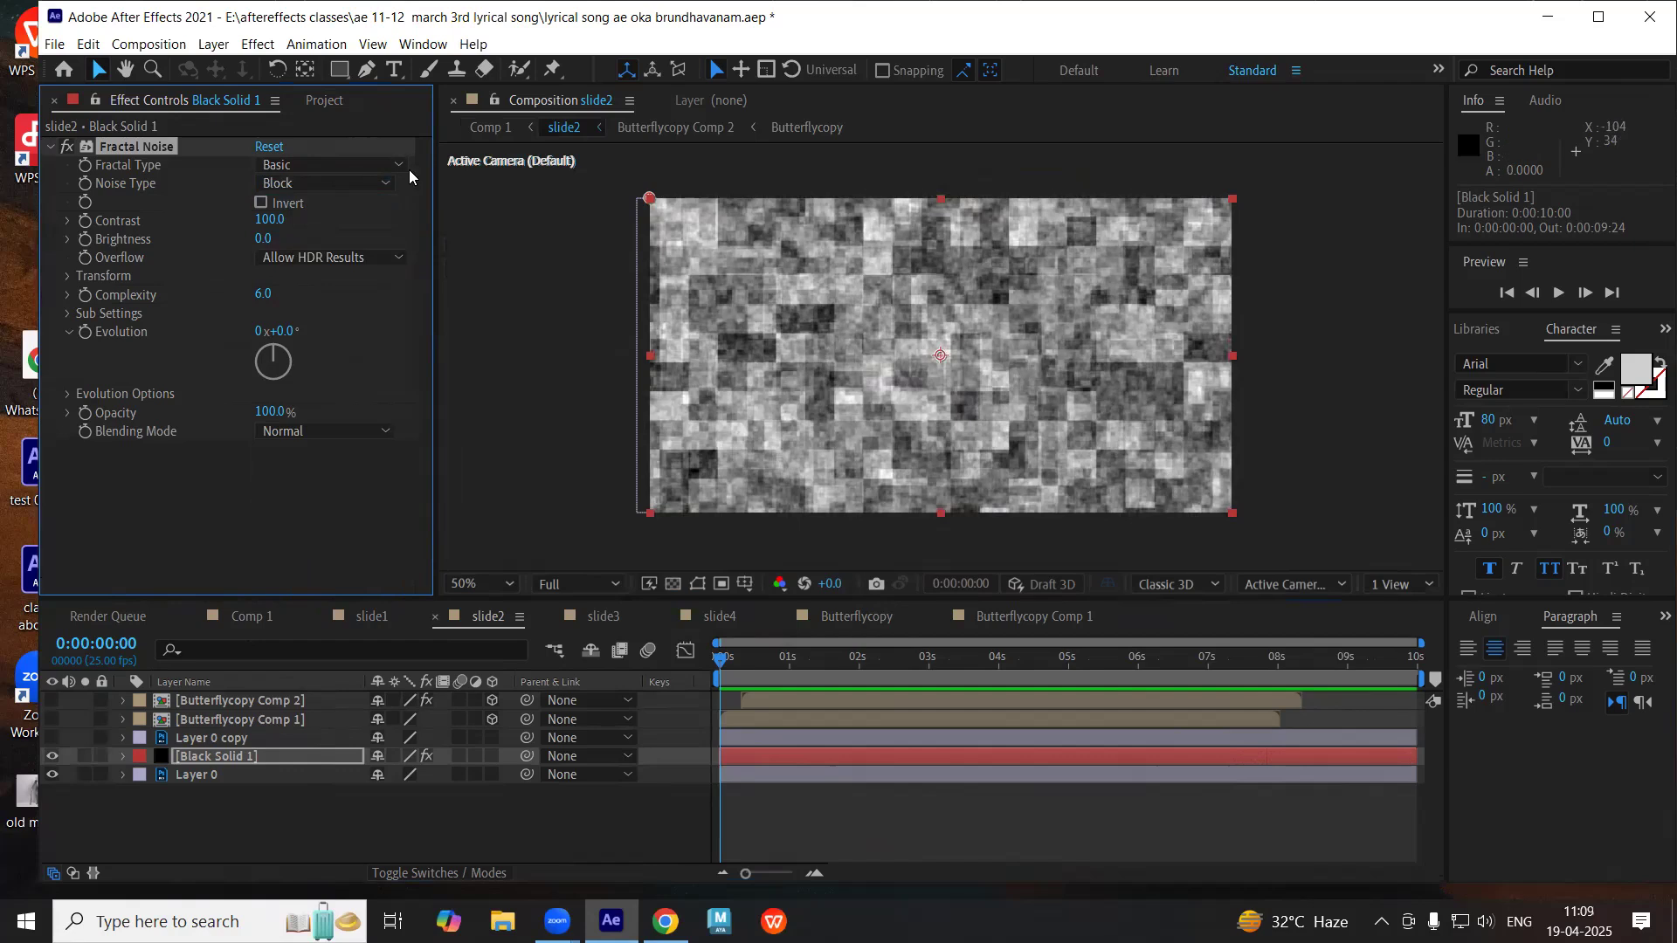
- Turn off uniform scaling for the fractal noise and set its scale width to 20 and scale height to 3
{"action": "left_click", "coordinate": [69, 276]}
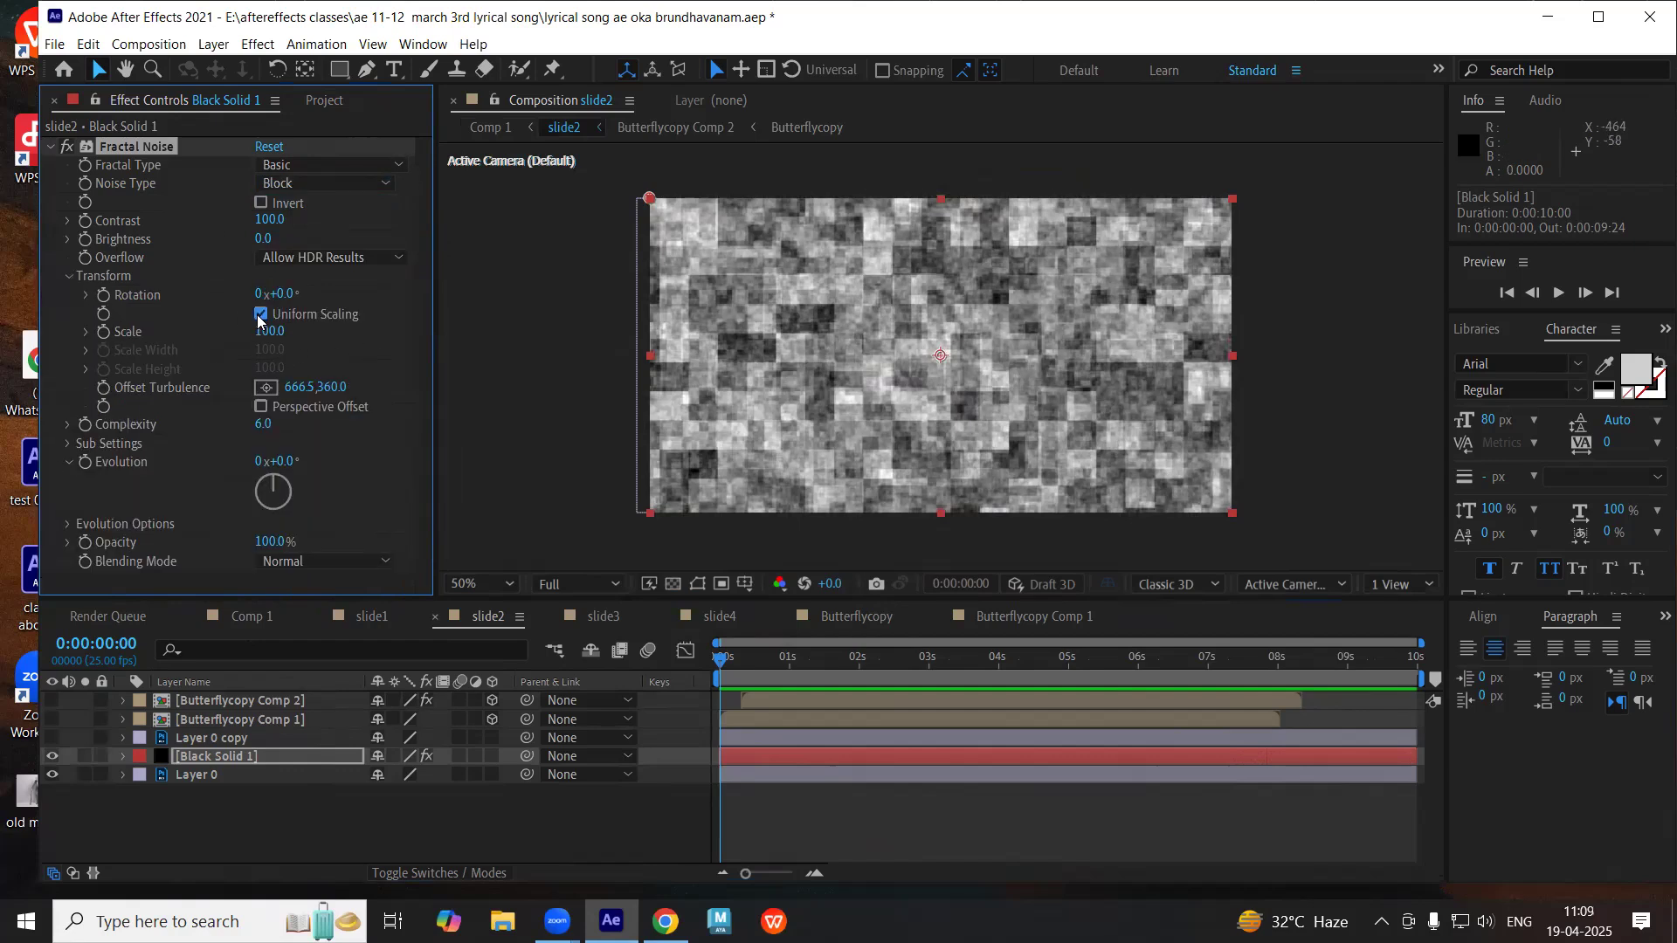
{"action": "left_click", "coordinate": [260, 314]}
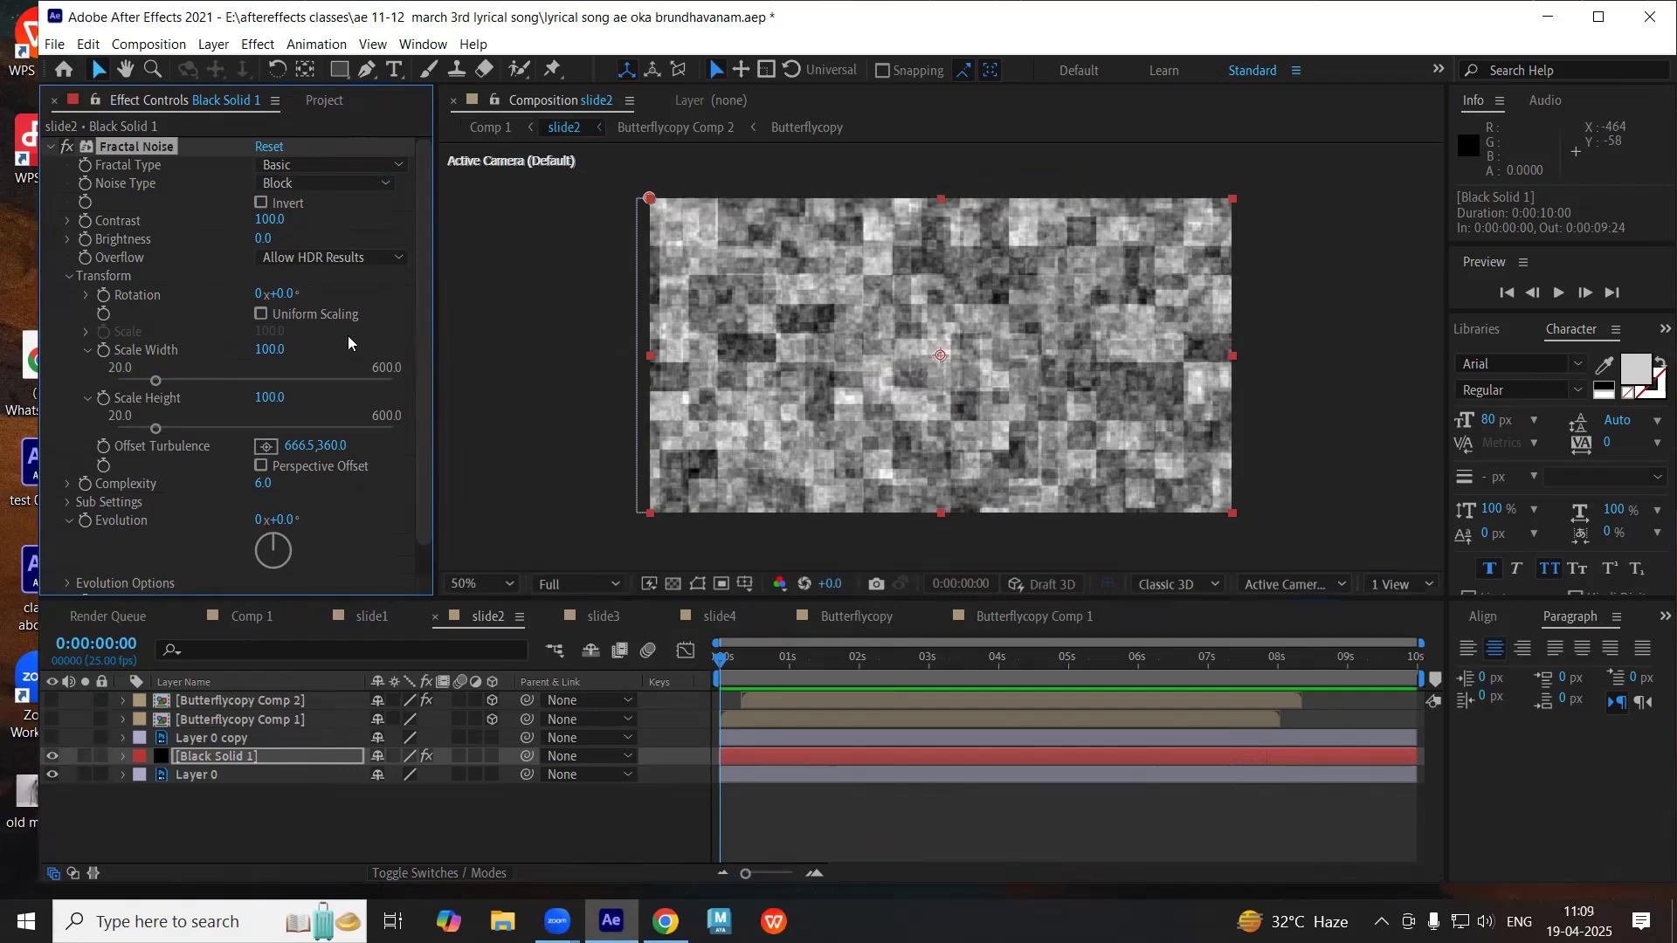
{"action": "left_click", "coordinate": [270, 349]}
{"action": "type", "text": "20"}
{"action": "key", "text": "Return"}
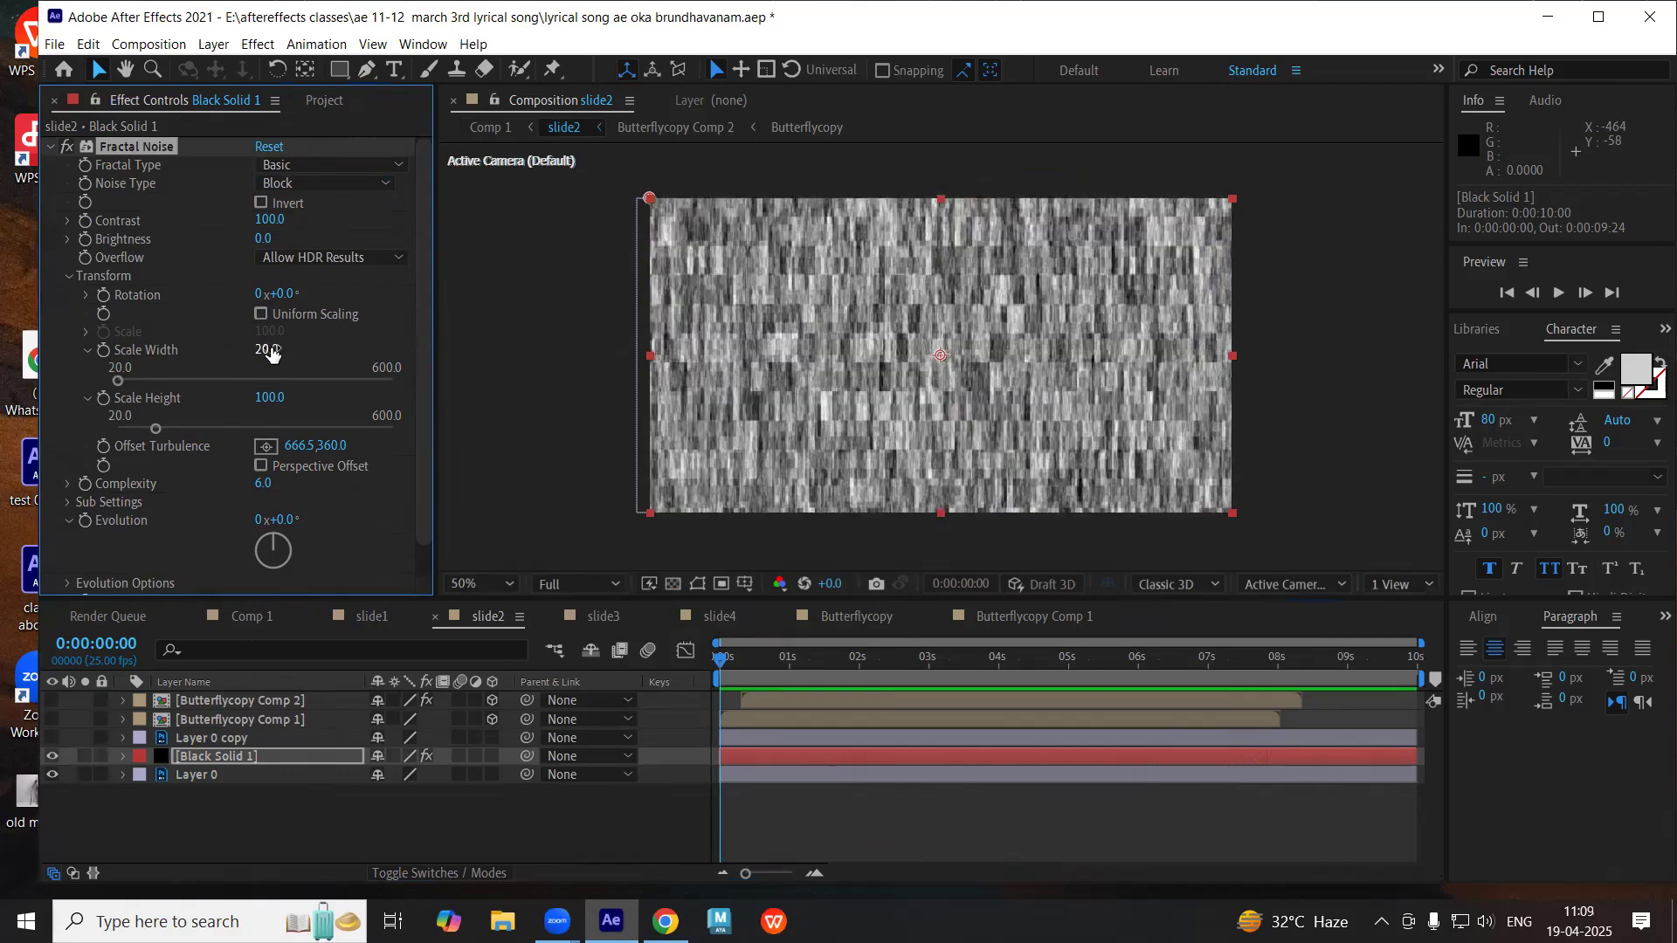
{"action": "left_click", "coordinate": [270, 397]}
{"action": "type", "text": "30"}
{"action": "key", "text": "Return"}
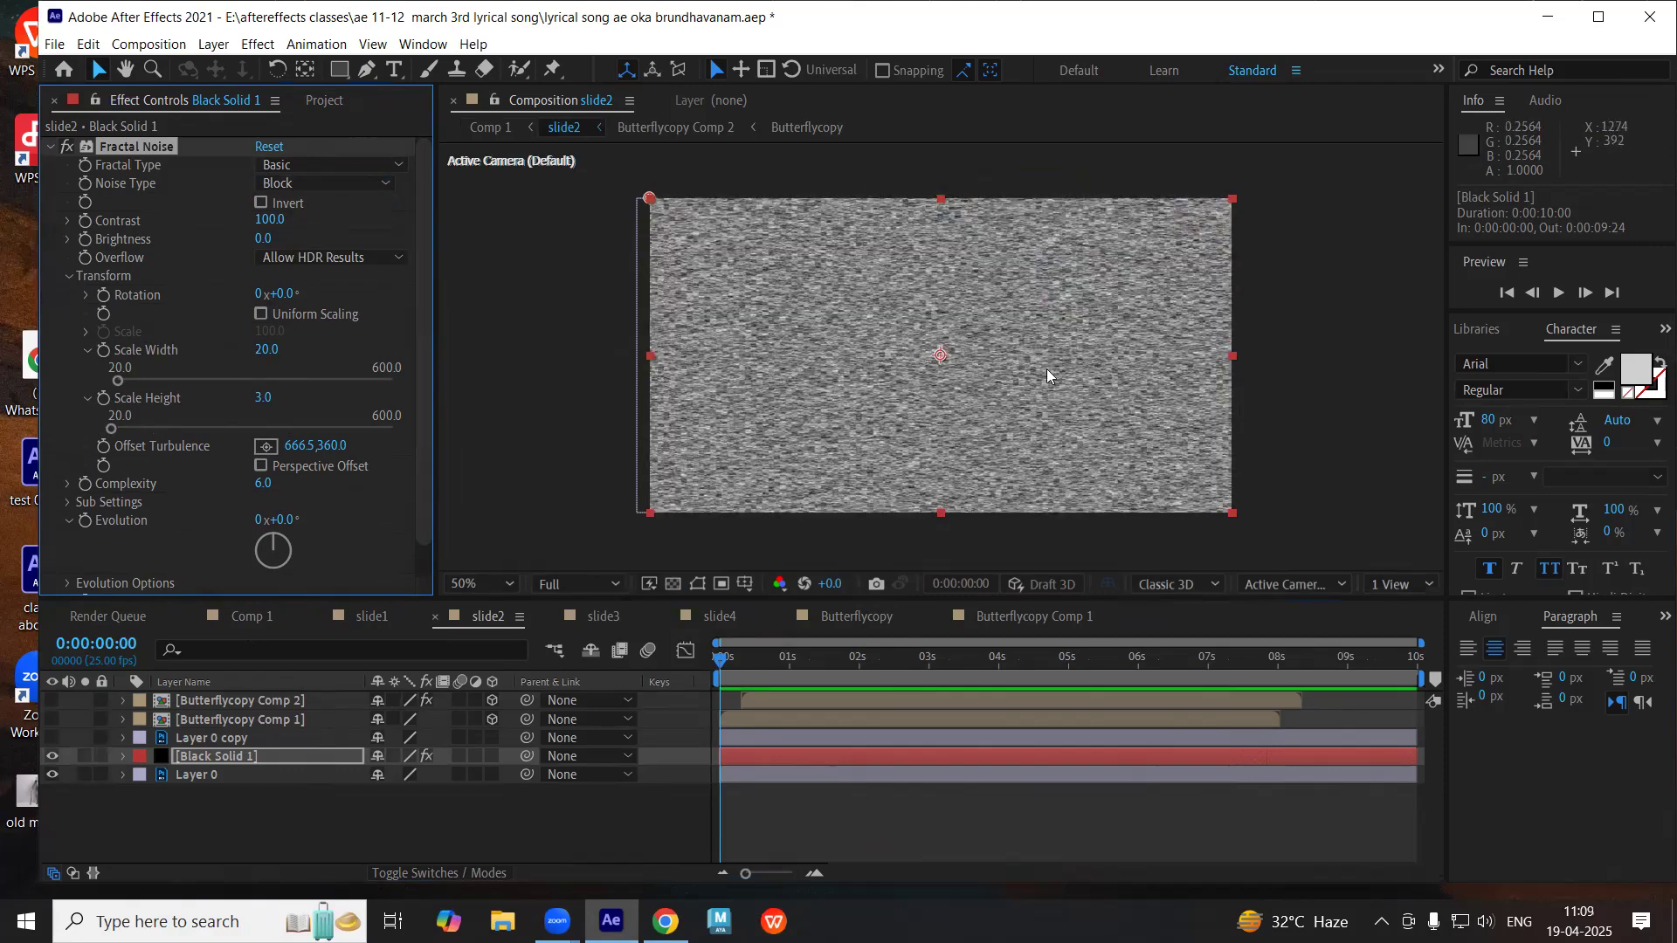
- Set the fractal noise's scale width to 50 and its scale height to 4
{"action": "left_click", "coordinate": [266, 348]}
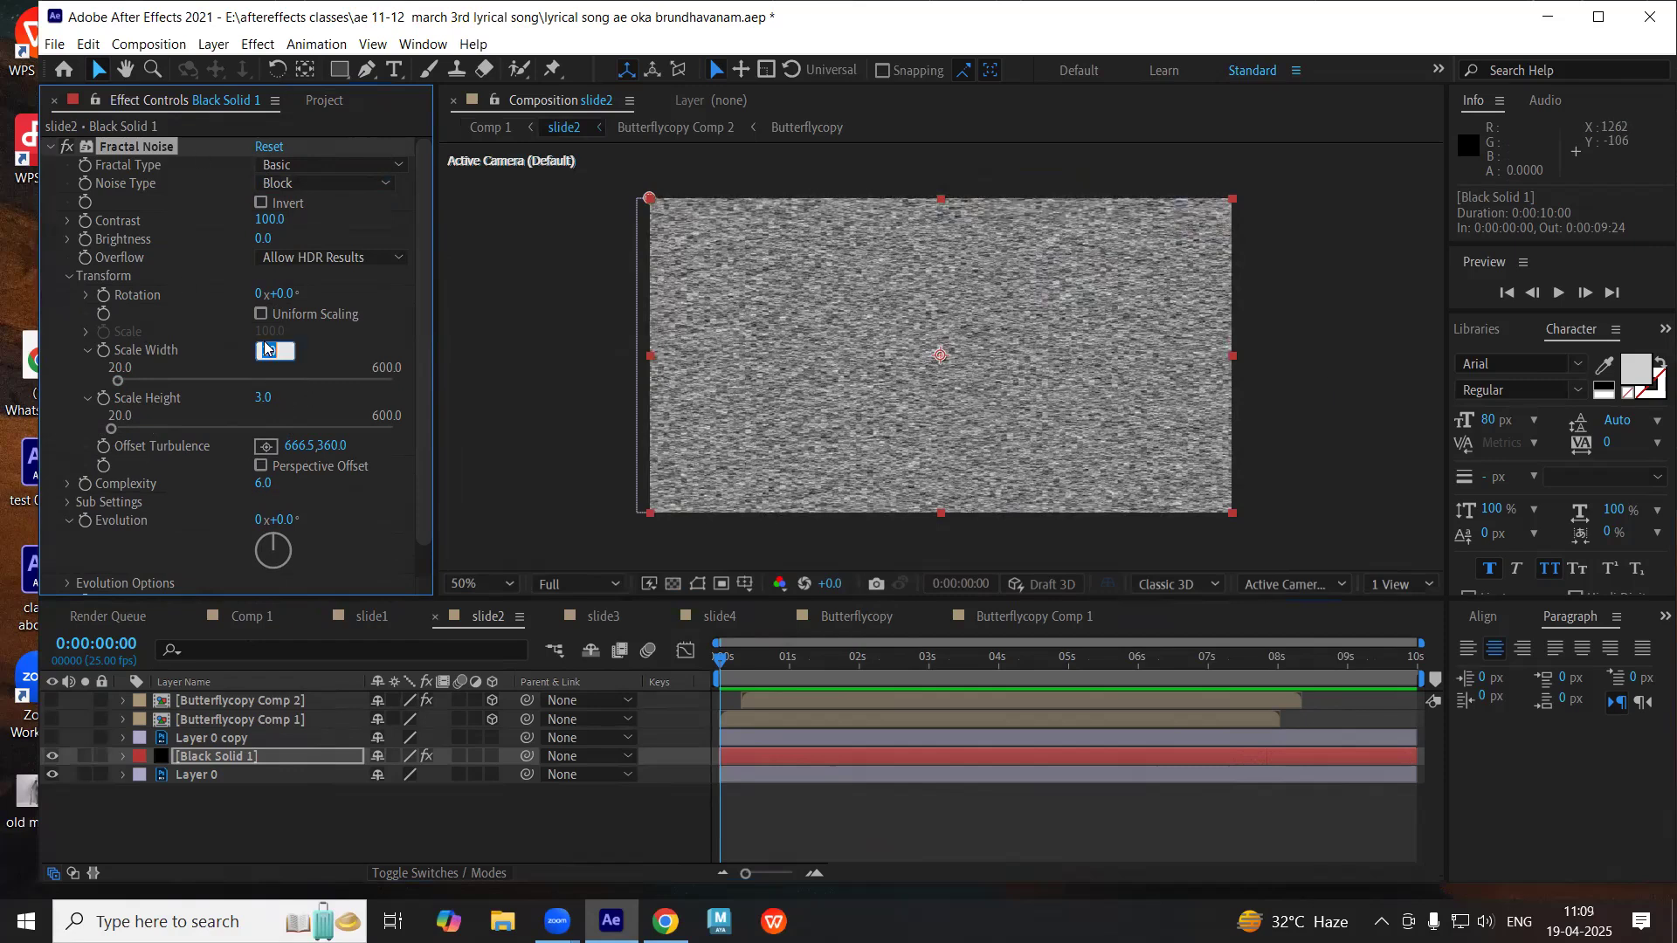
{"action": "type", "text": "50"}
{"action": "key", "text": "Return"}
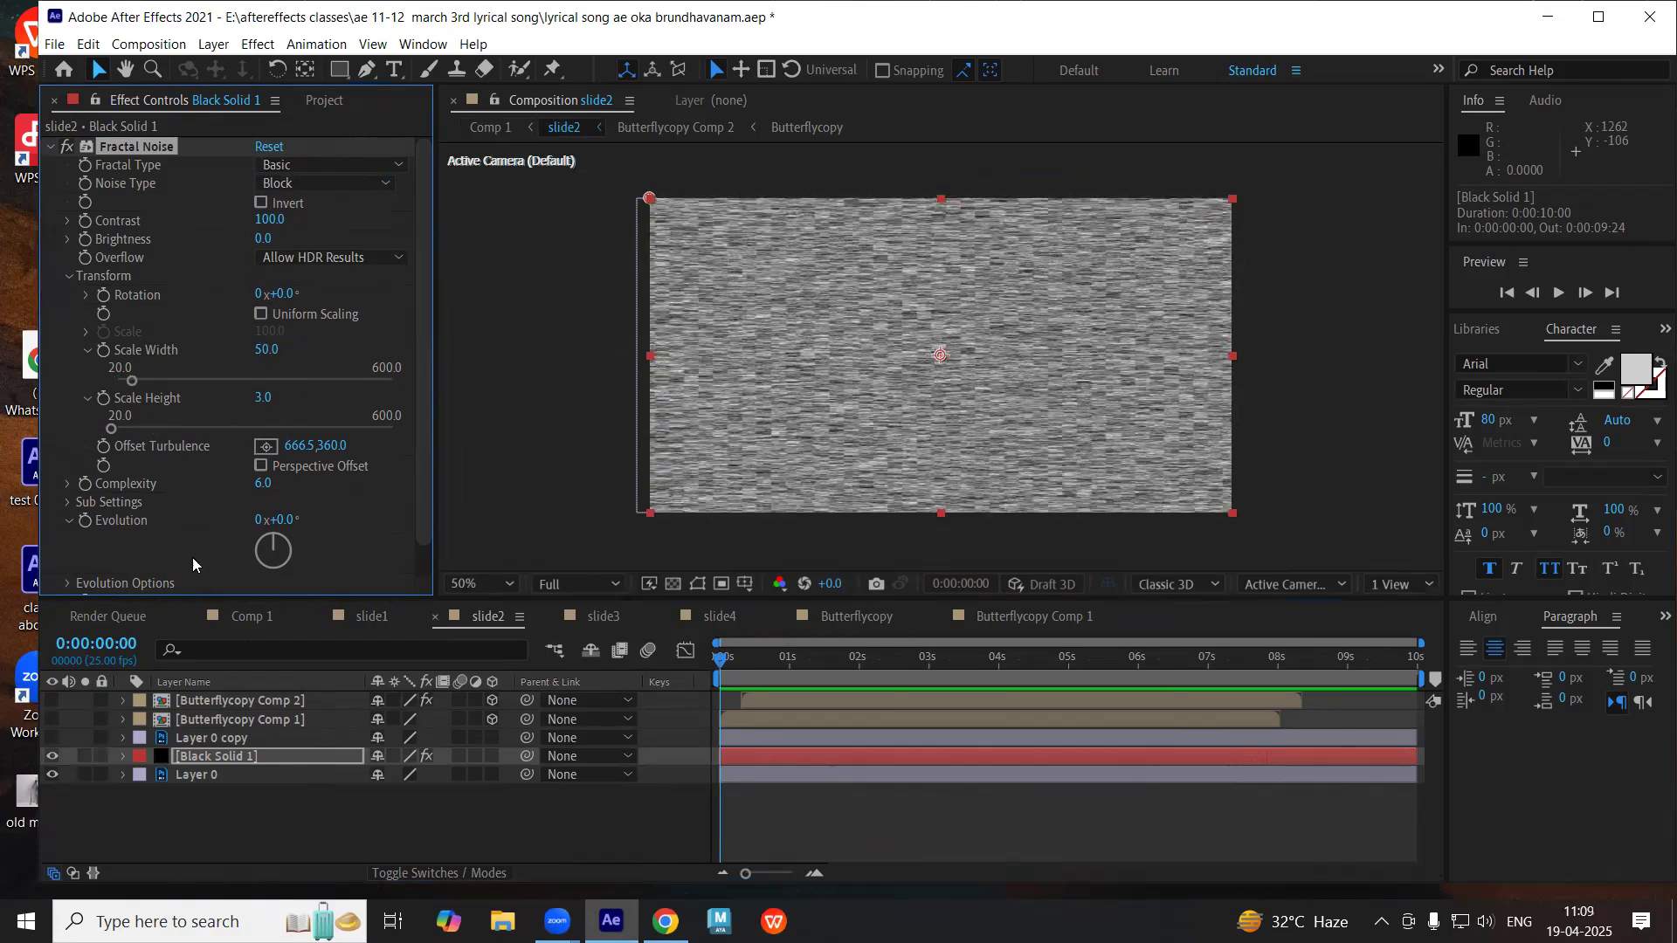
{"action": "left_click", "coordinate": [263, 398]}
{"action": "type", "text": "4"}
{"action": "key", "text": "Return"}
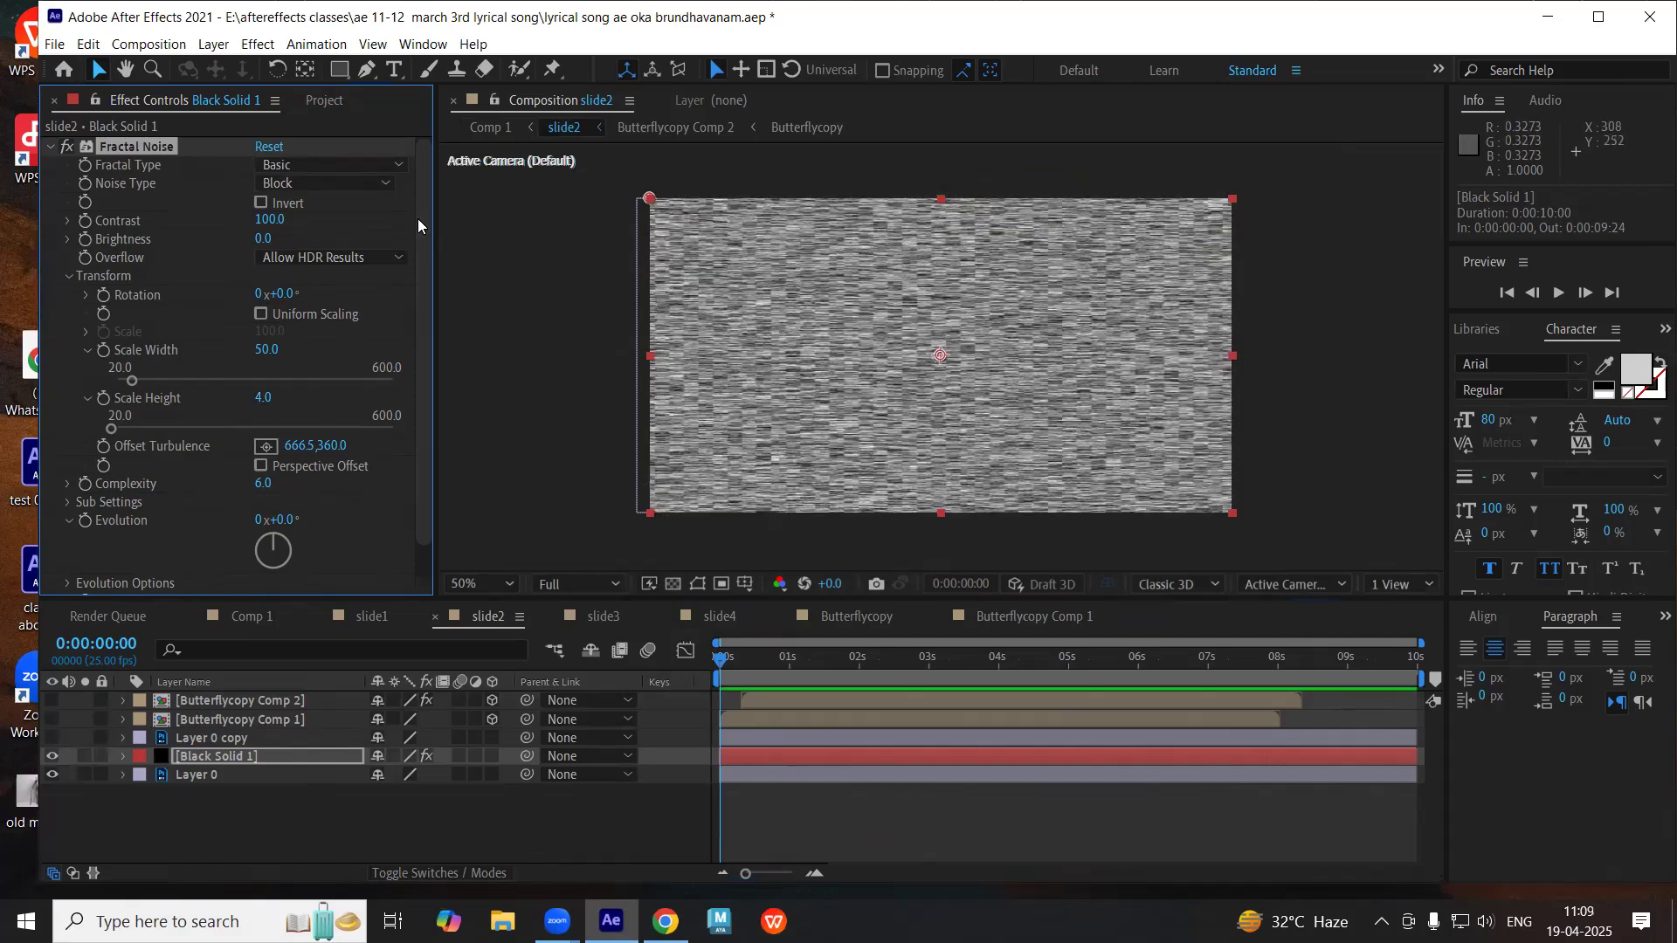
- Set the fractal noise's scale width to 100, contrast to 170 and brightness to 25
{"action": "left_click", "coordinate": [262, 350]}
{"action": "type", "text": "100"}
{"action": "key", "text": "Return"}
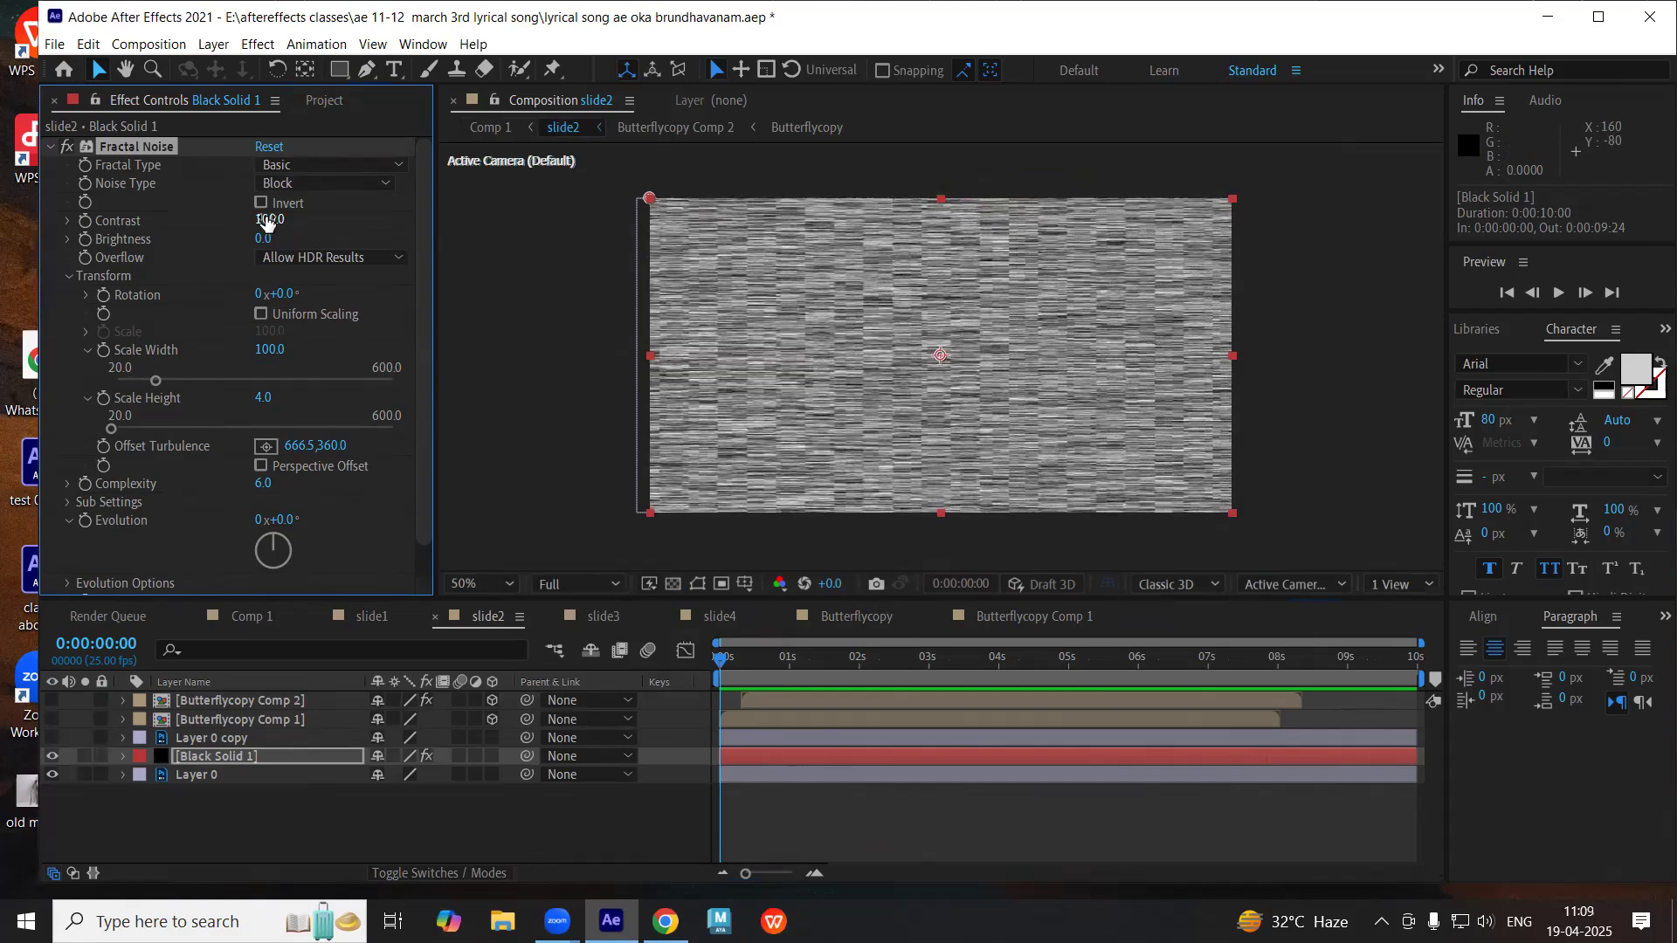
{"action": "left_click_drag", "start_coordinate": [280, 238], "coordinate": [356, 220]}
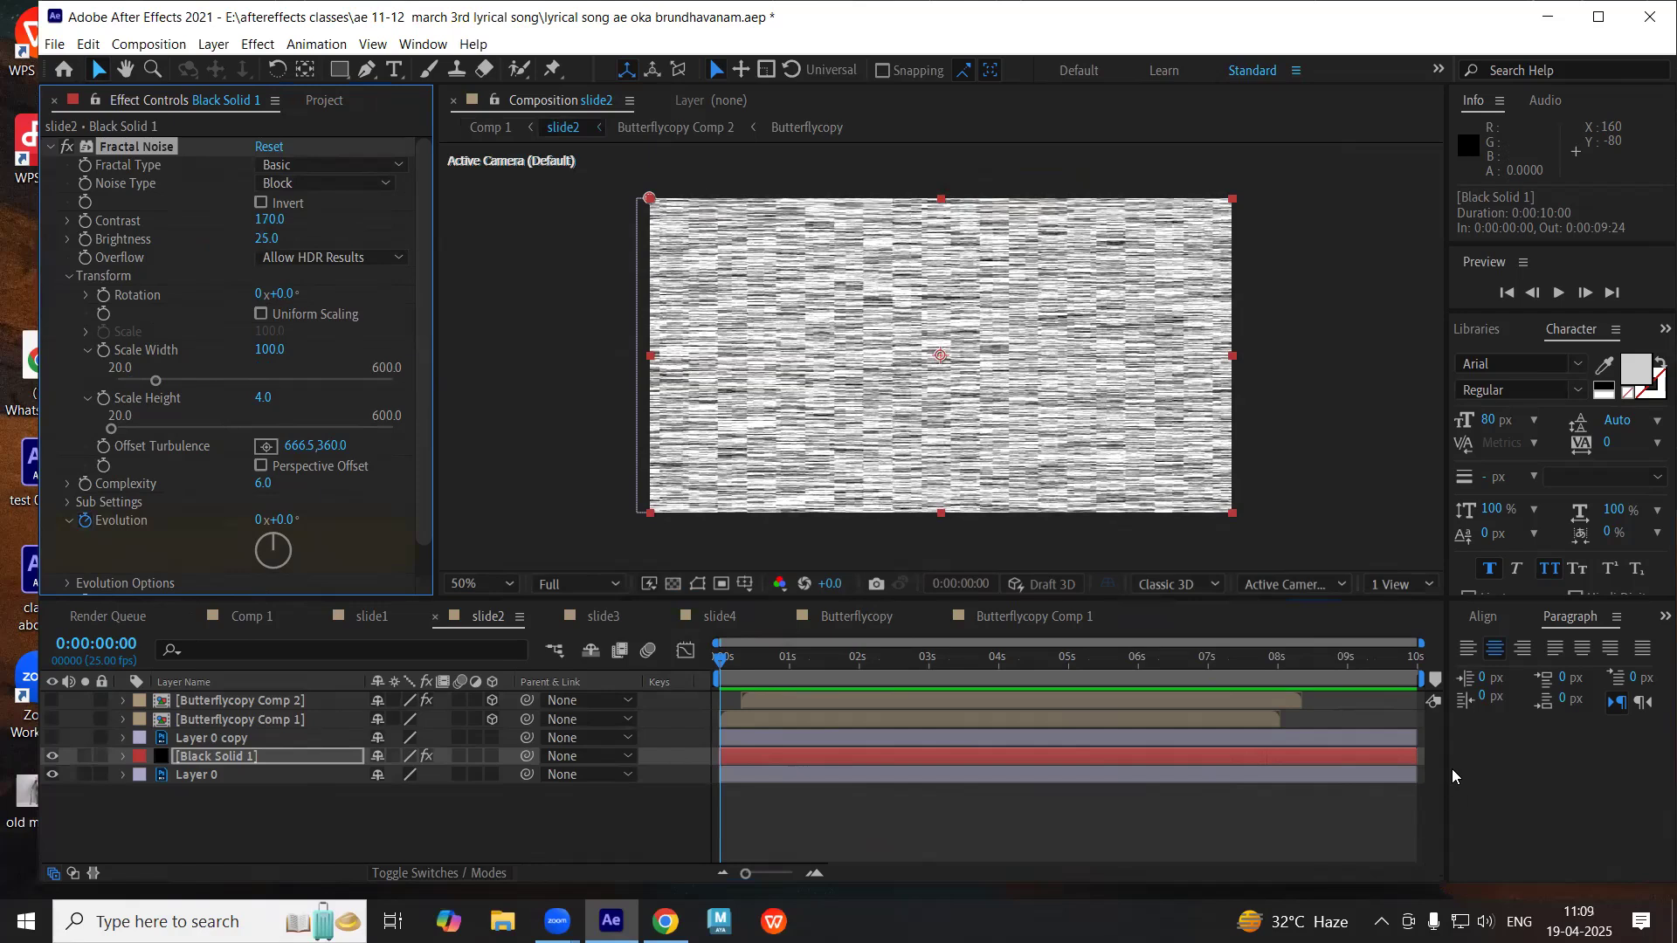
- Animate the noise's Evolution to 4x+177° at the last frame and preview the motion along the timeline
{"action": "left_click", "coordinate": [1440, 666]}
{"action": "left_click_drag", "start_coordinate": [285, 537], "coordinate": [748, 518]}
{"action": "left_click_drag", "start_coordinate": [739, 664], "coordinate": [1324, 685]}
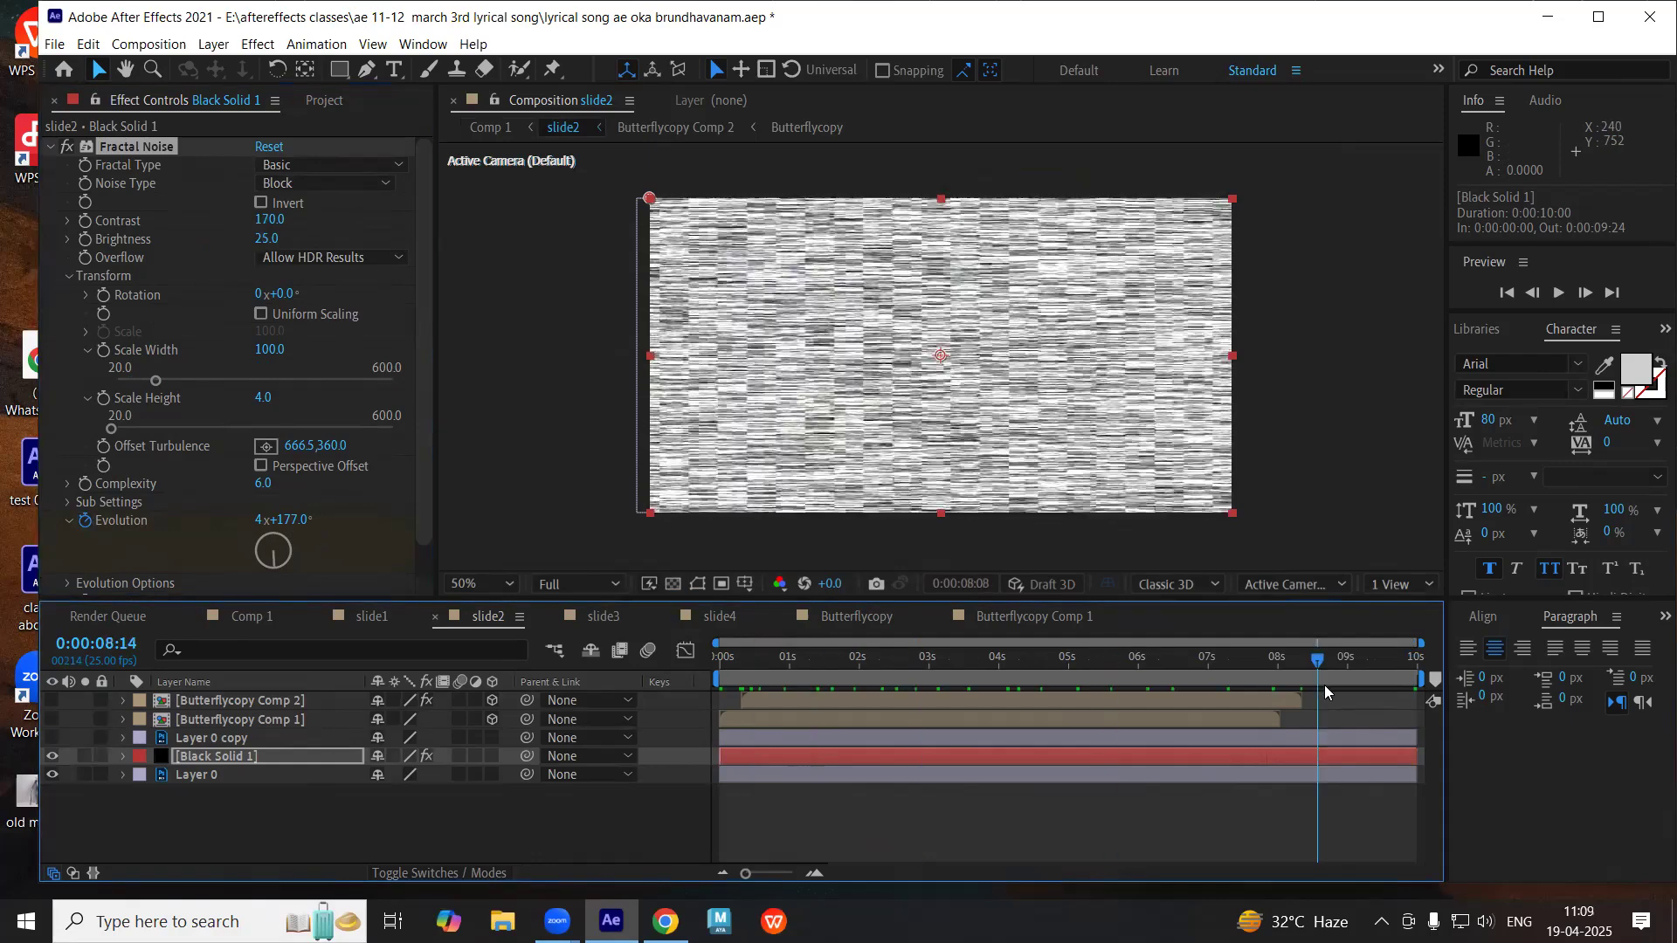
- Keyframe Offset Turbulence at the first frame, set it to 2533.5, 360.0 at the last frame, and preview the animation
{"action": "key", "text": "Home"}
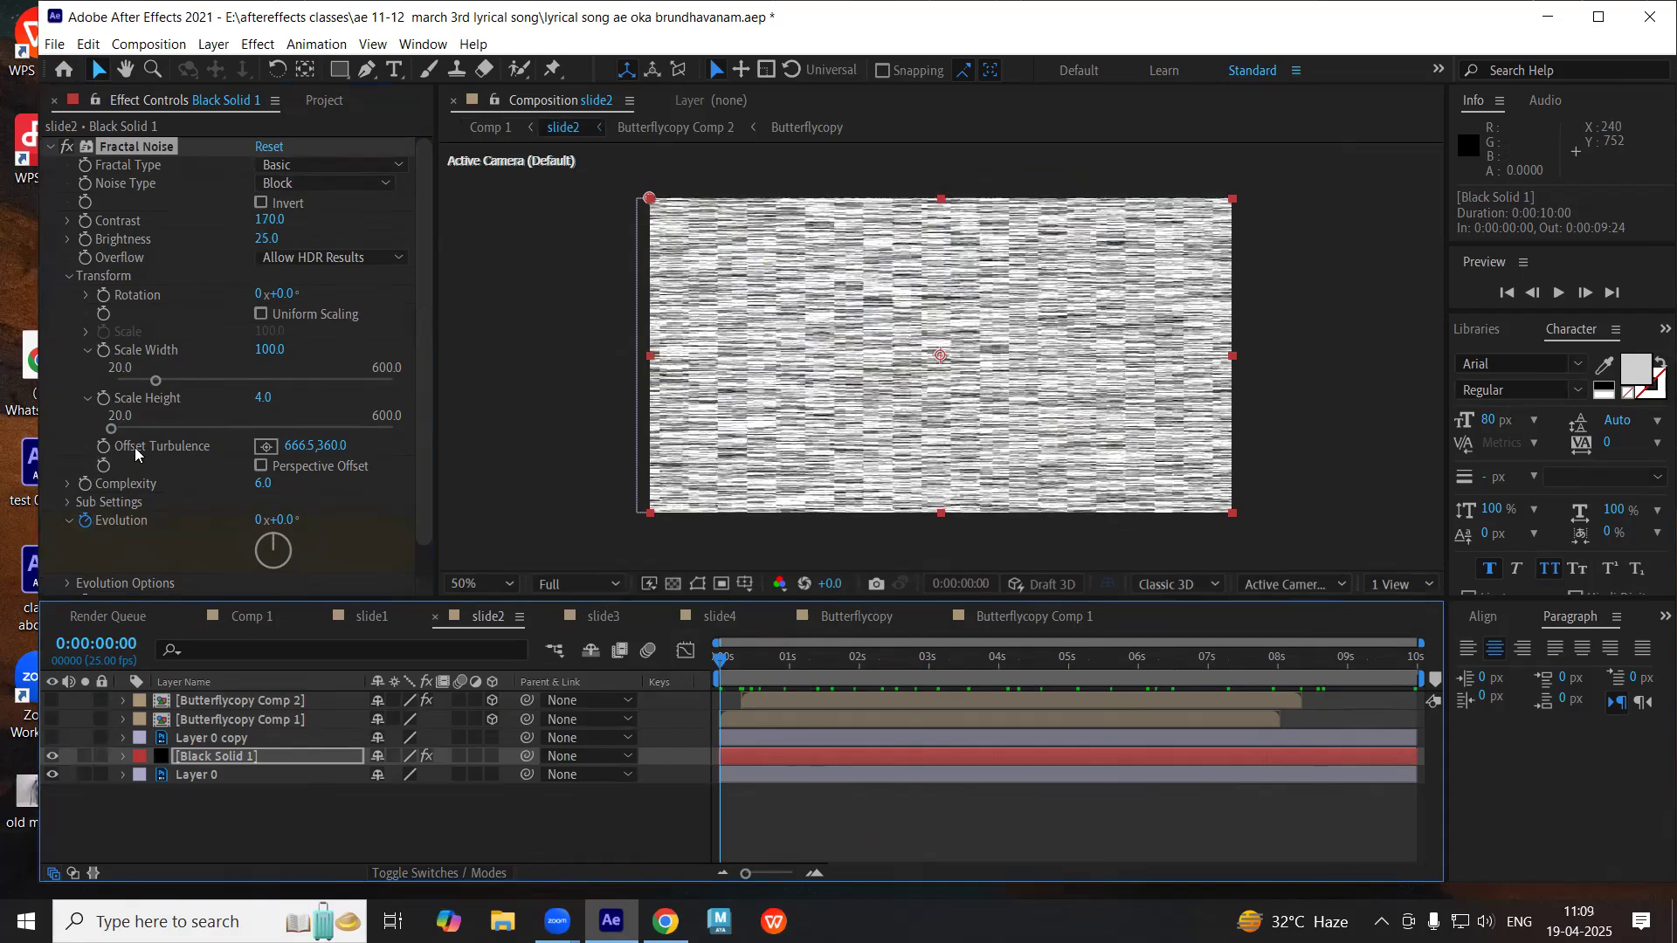
{"action": "left_click", "coordinate": [103, 447]}
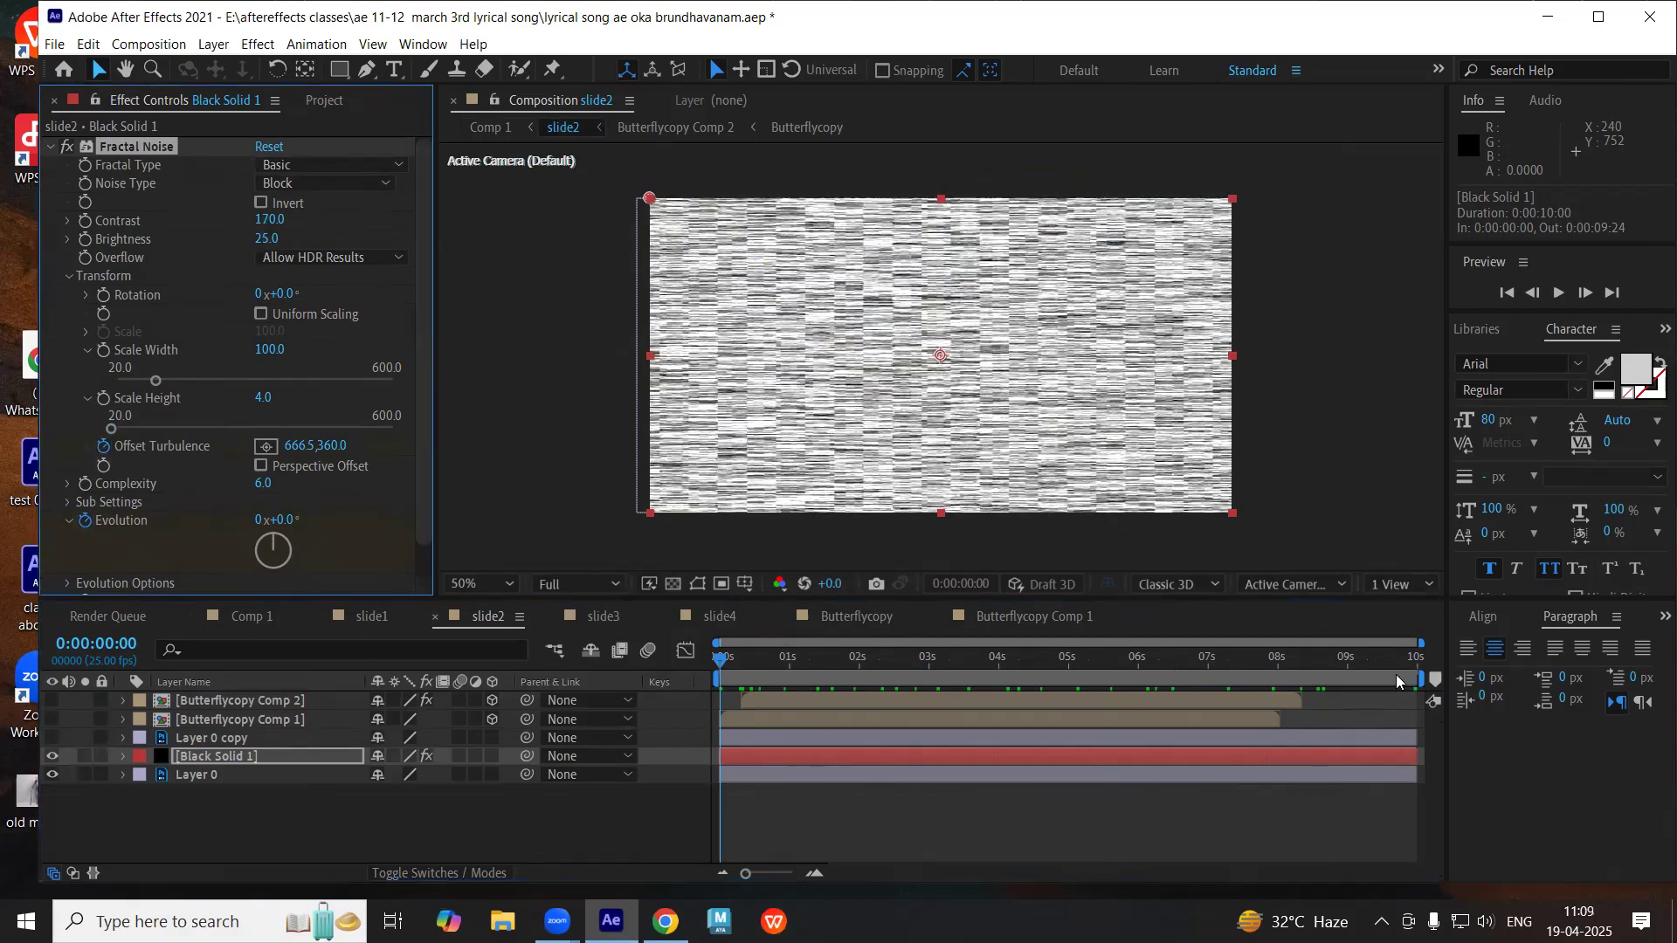
{"action": "key", "text": "End"}
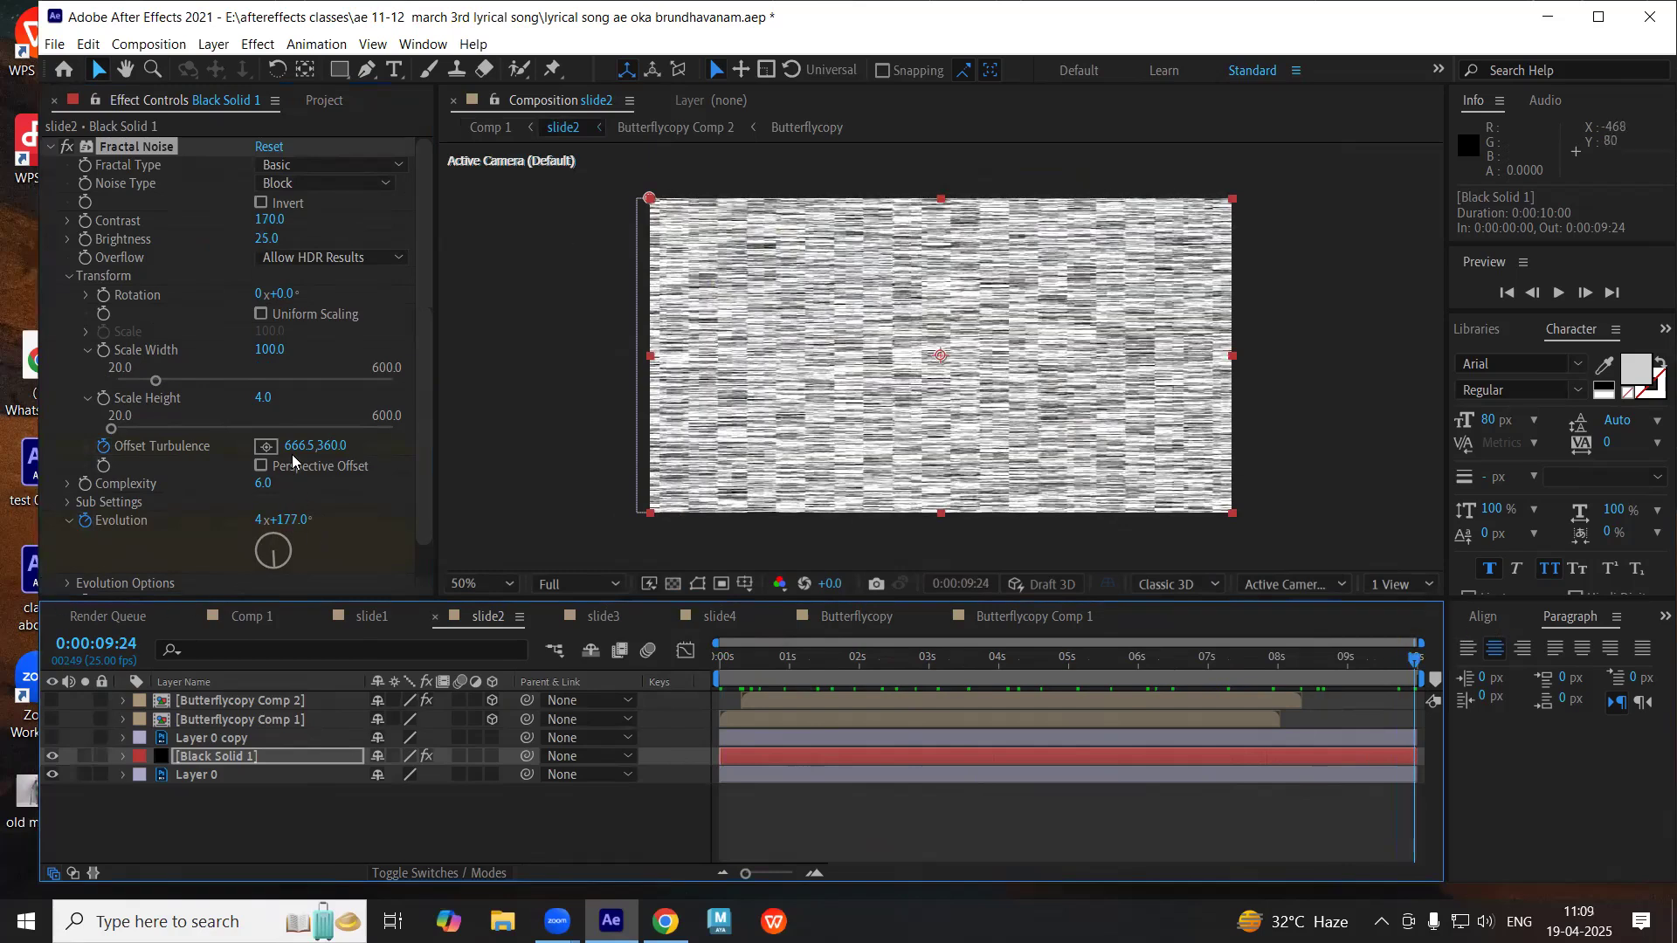
{"action": "mouse_move", "coordinate": [297, 450]}
{"action": "left_mouse_down"}
{"action": "mouse_move", "coordinate": [1557, 483]}
{"action": "mouse_move", "coordinate": [757, 361]}
{"action": "mouse_move", "coordinate": [869, 446]}
{"action": "mouse_move", "coordinate": [1048, 454]}
{"action": "left_mouse_up"}
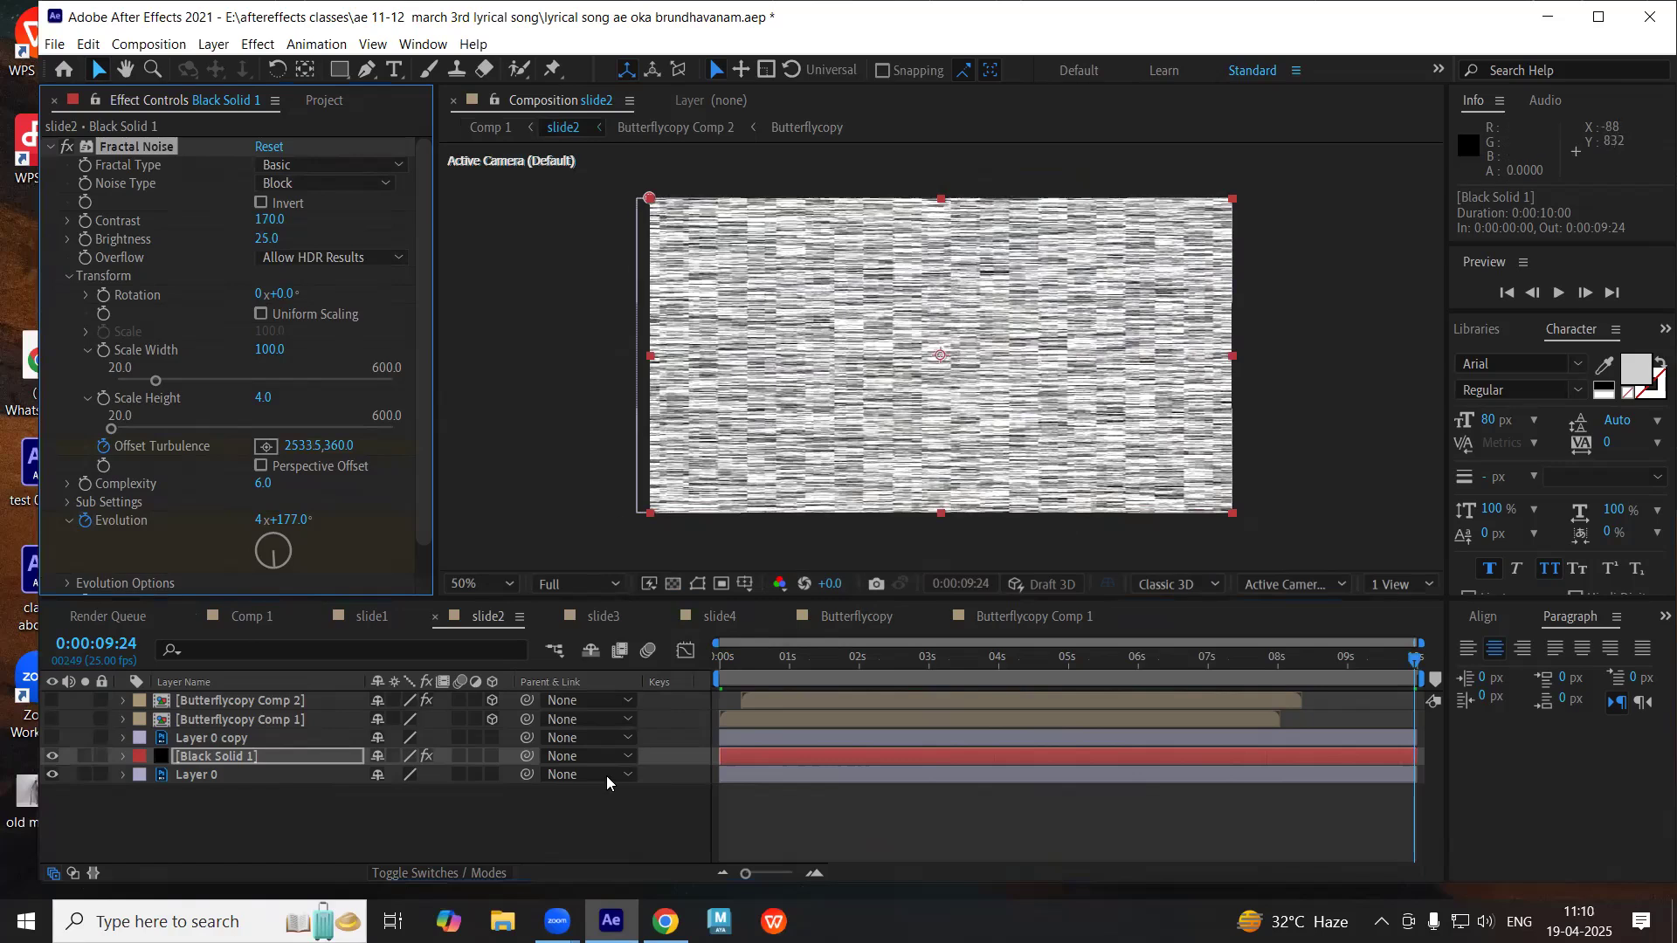
{"action": "left_click_drag", "start_coordinate": [725, 657], "coordinate": [861, 657]}
{"action": "left_click_drag", "start_coordinate": [1100, 661], "coordinate": [338, 662]}
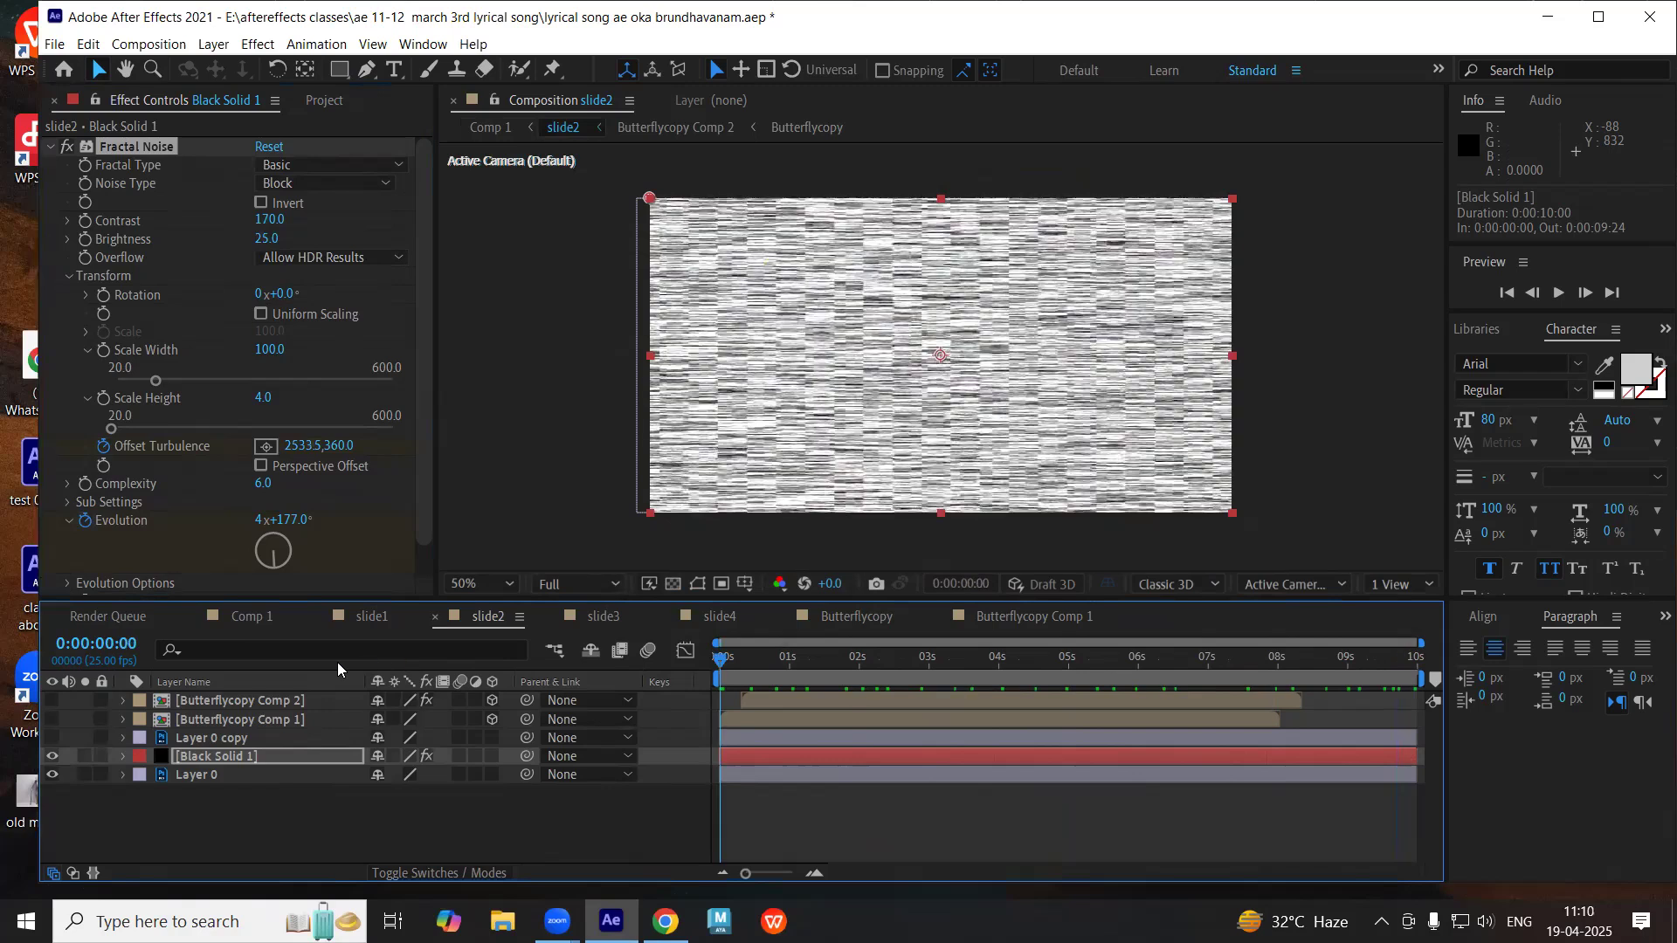
- Hide the Black Solid 1 layer and apply the Displacement Map effect to Layer 0
{"action": "left_click", "coordinate": [198, 775]}
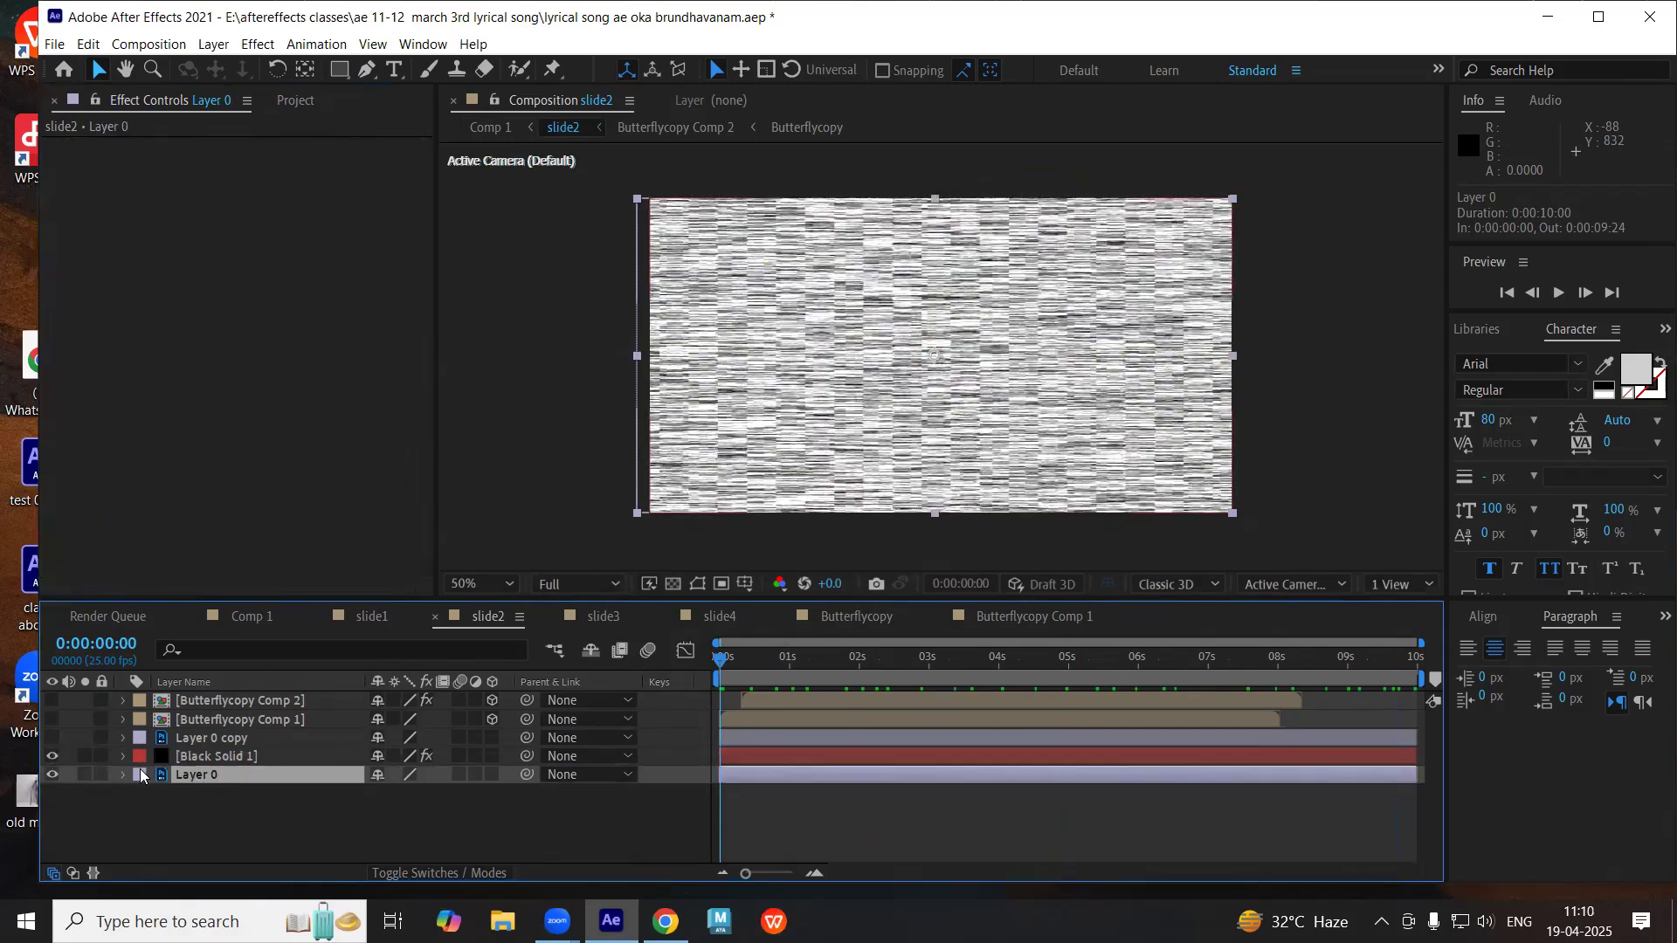
{"action": "left_click", "coordinate": [253, 758]}
{"action": "left_click", "coordinate": [53, 756]}
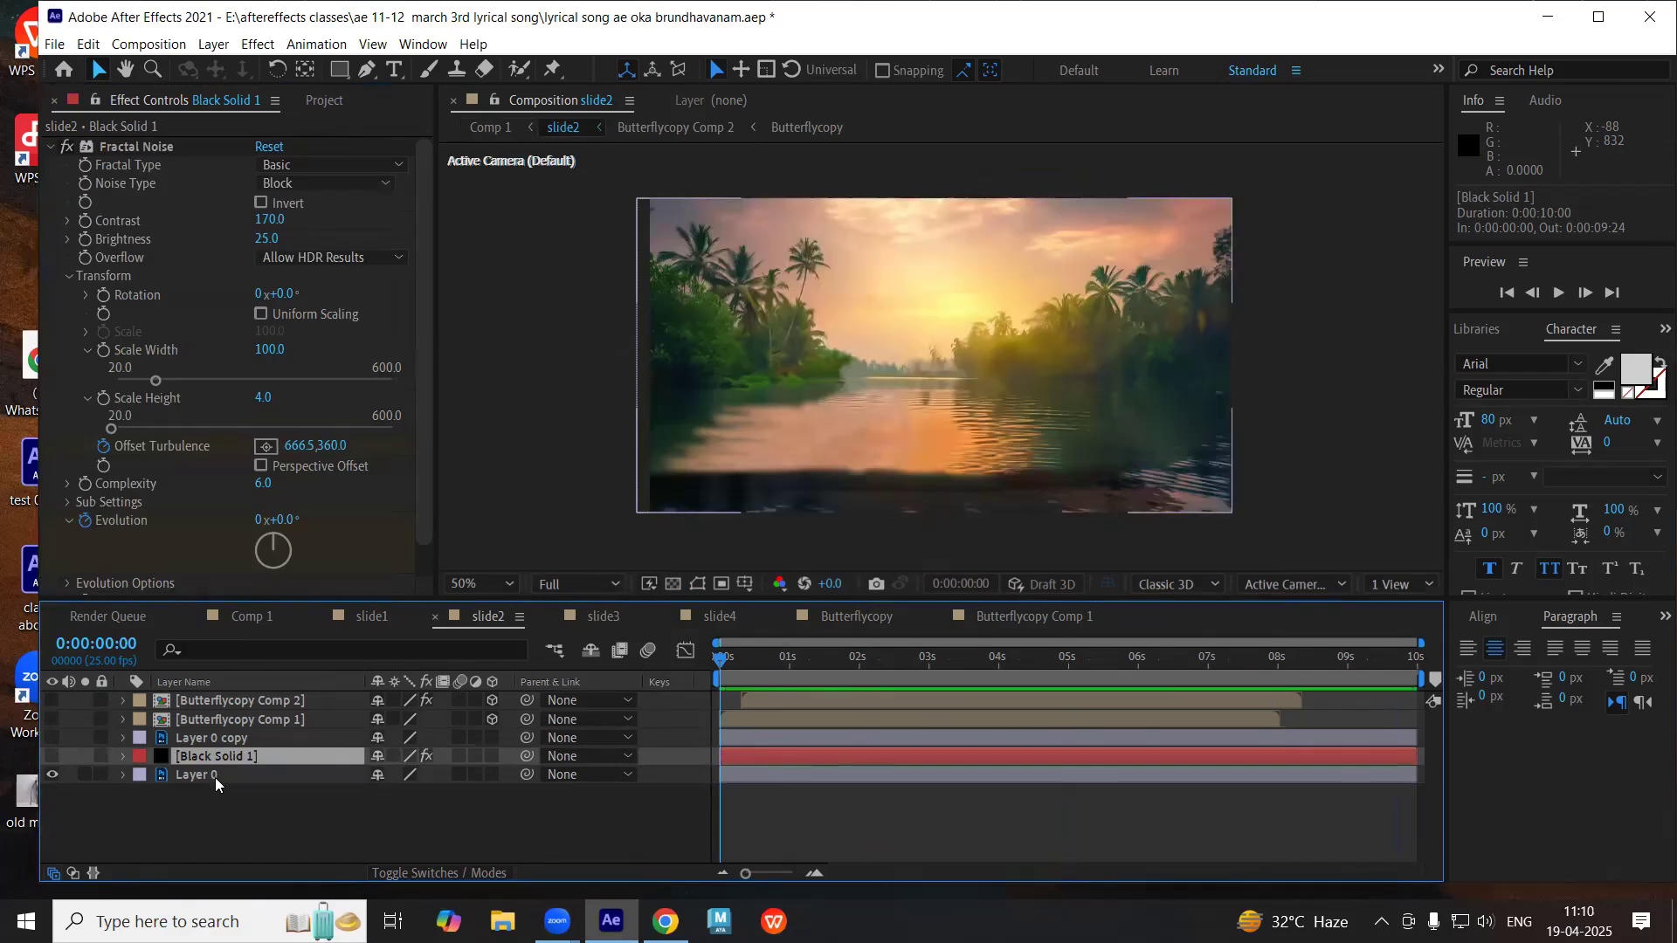
{"action": "left_click", "coordinate": [224, 777]}
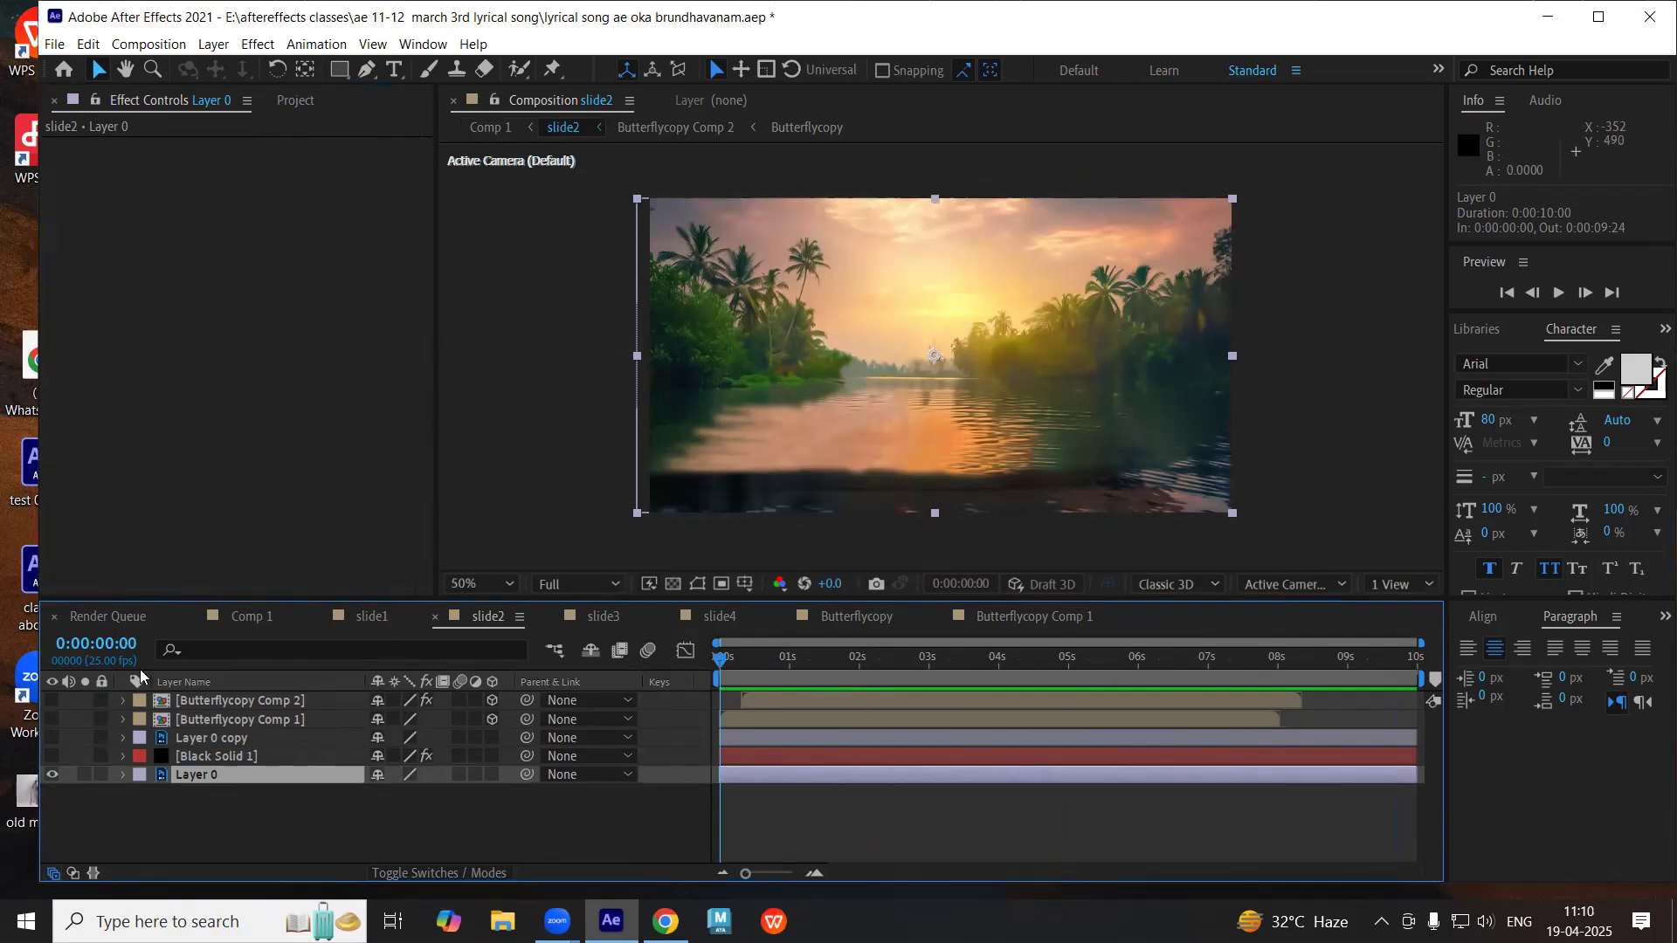
{"action": "right_click", "coordinate": [187, 784]}
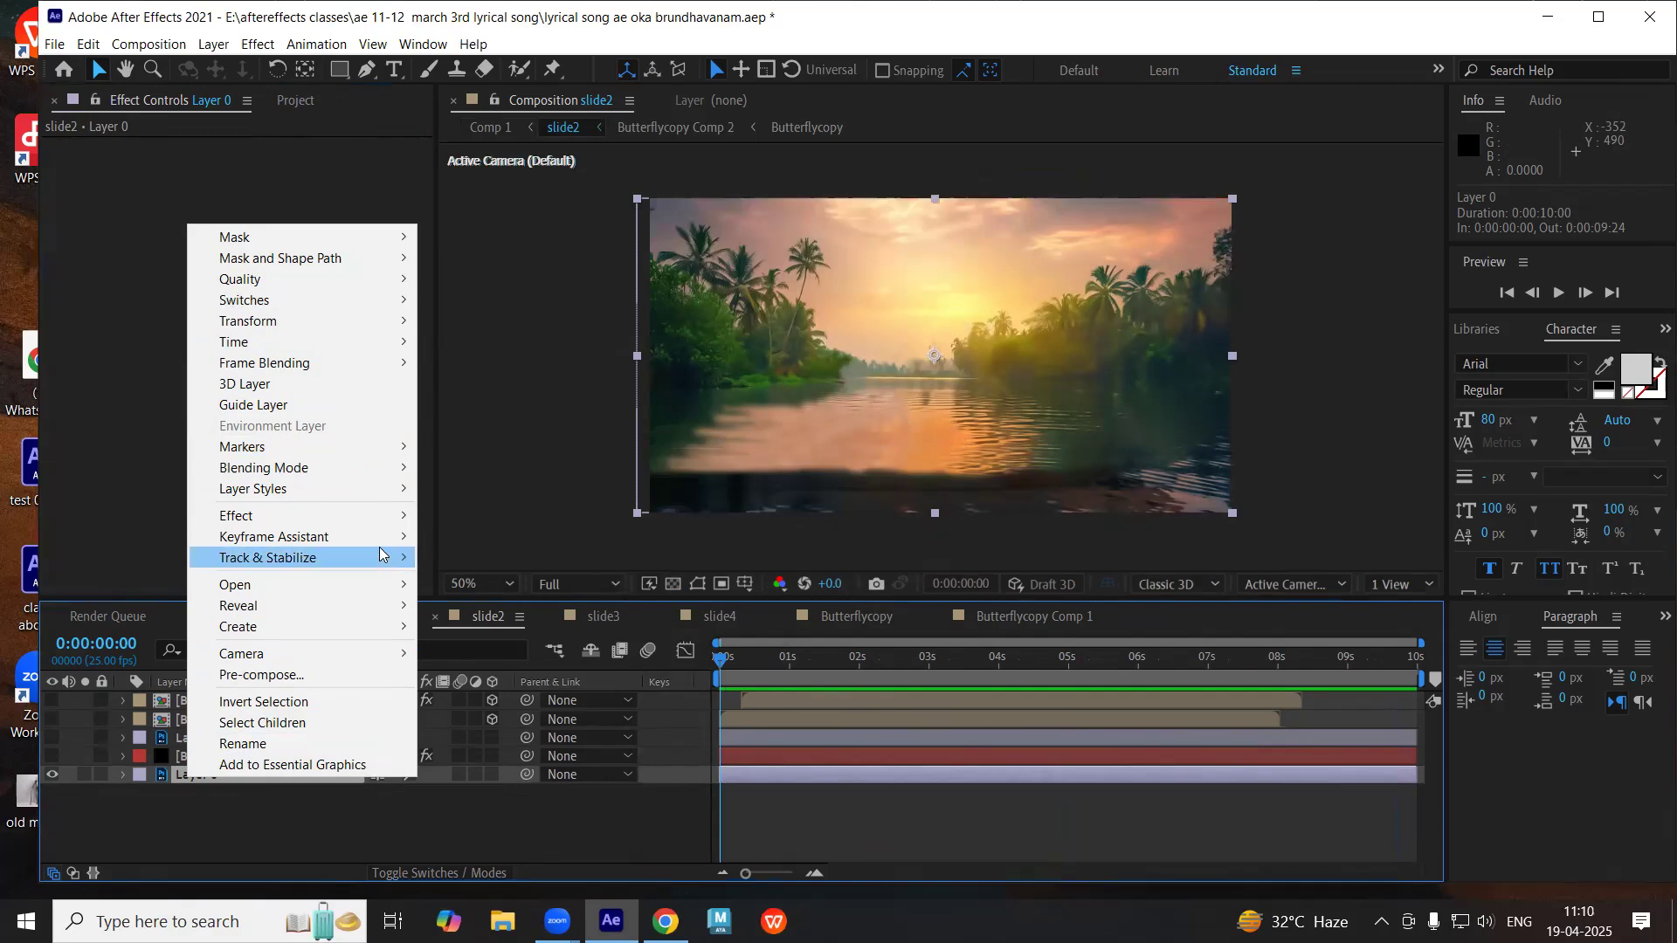
{"action": "mouse_move", "coordinate": [367, 516]}
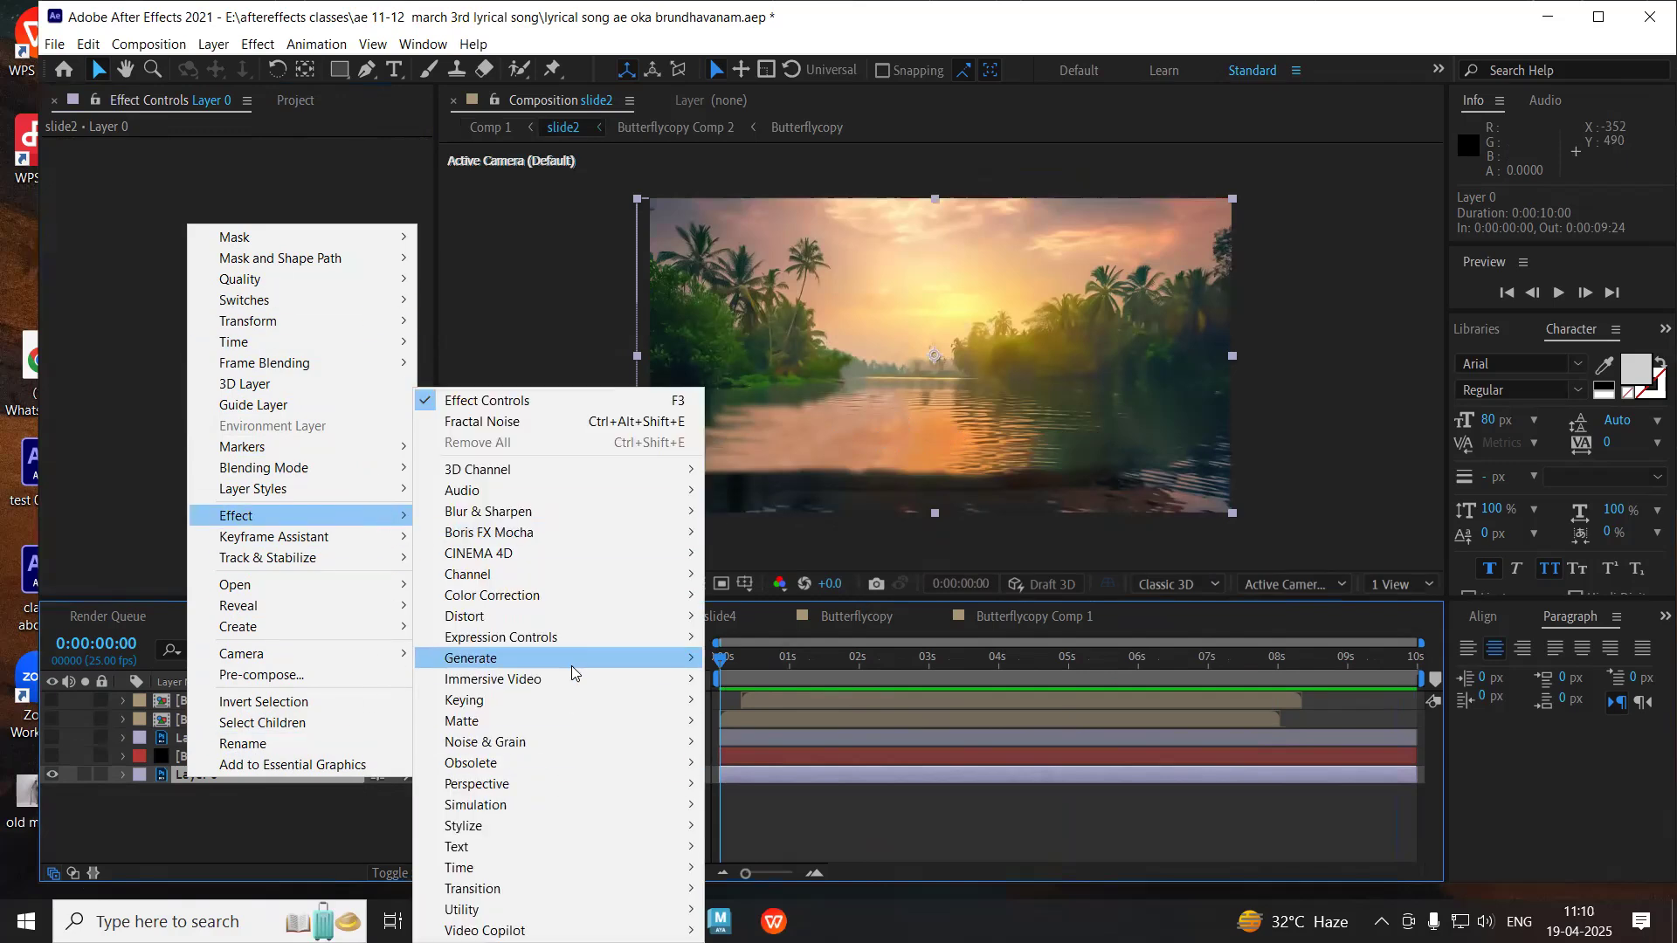
{"action": "mouse_move", "coordinate": [609, 620]}
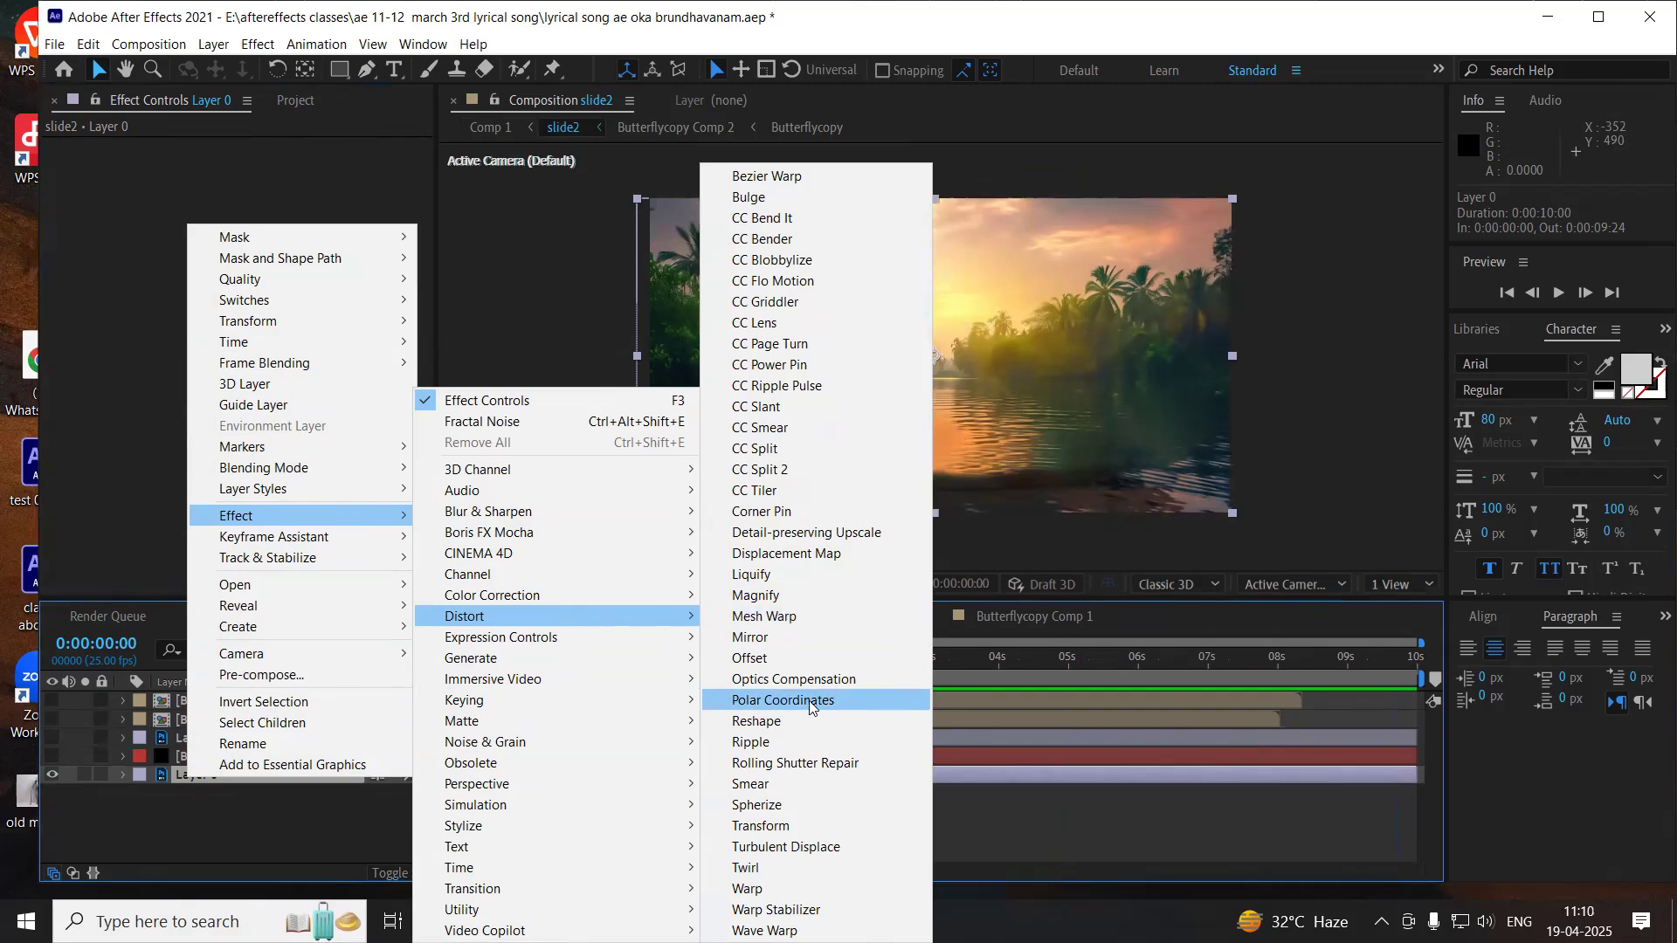
{"action": "left_click", "coordinate": [817, 555]}
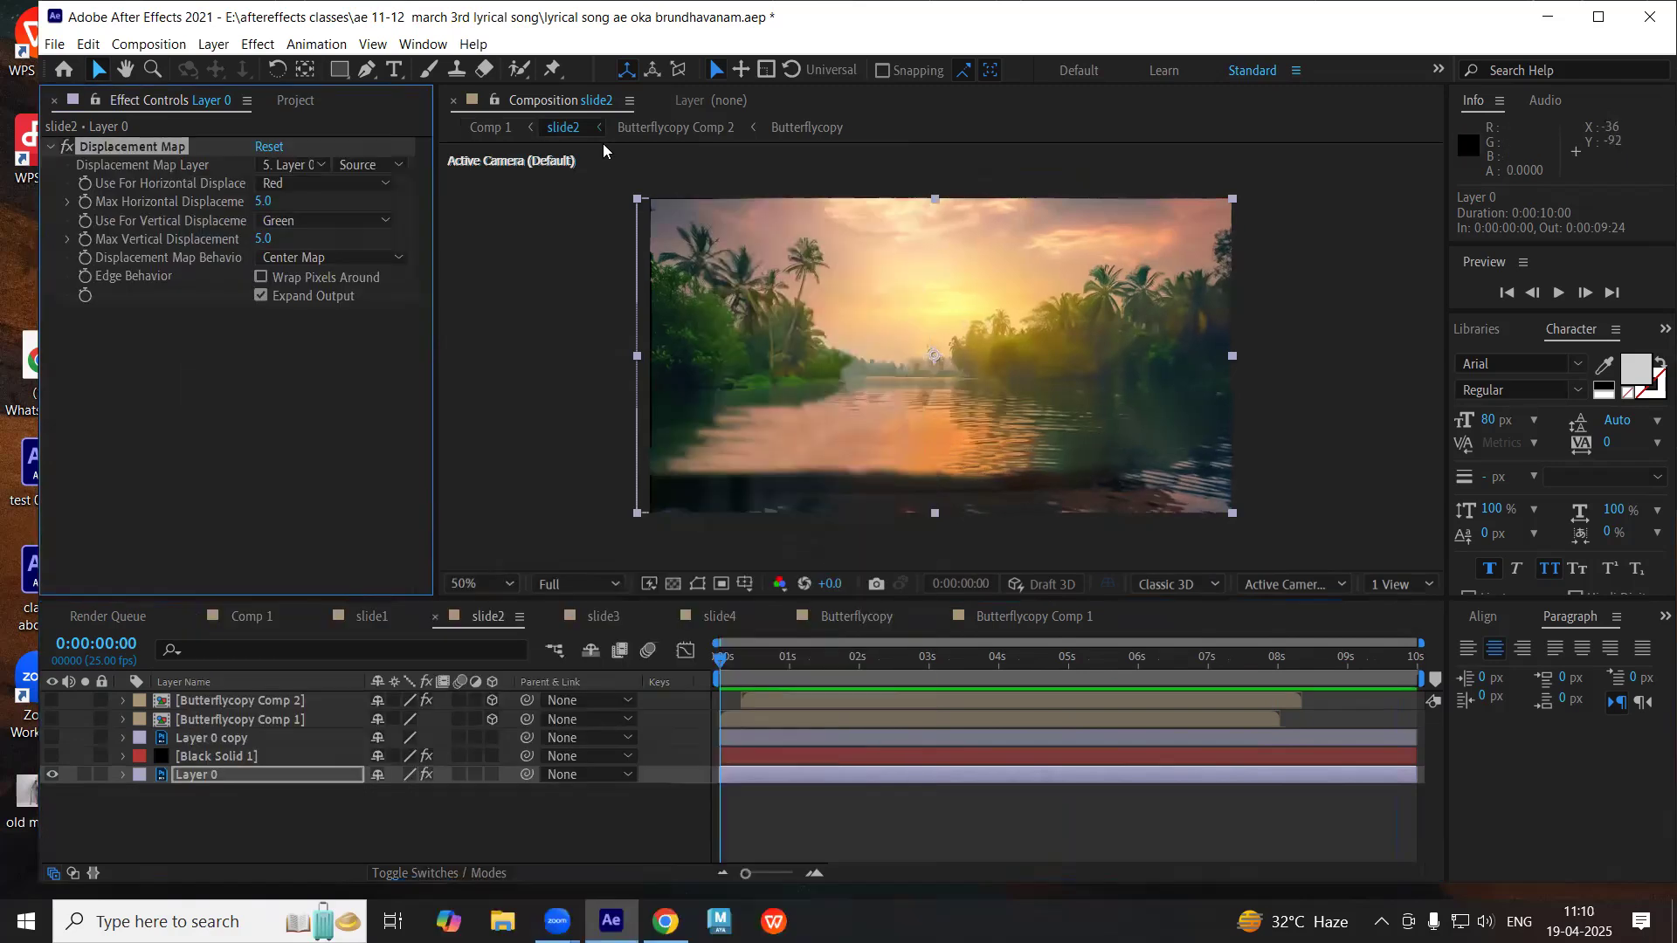
- Set the displacement map layer to Black Solid 1 with Effects & Masks as its source, and preview the ripple animation
{"action": "left_click", "coordinate": [294, 166]}
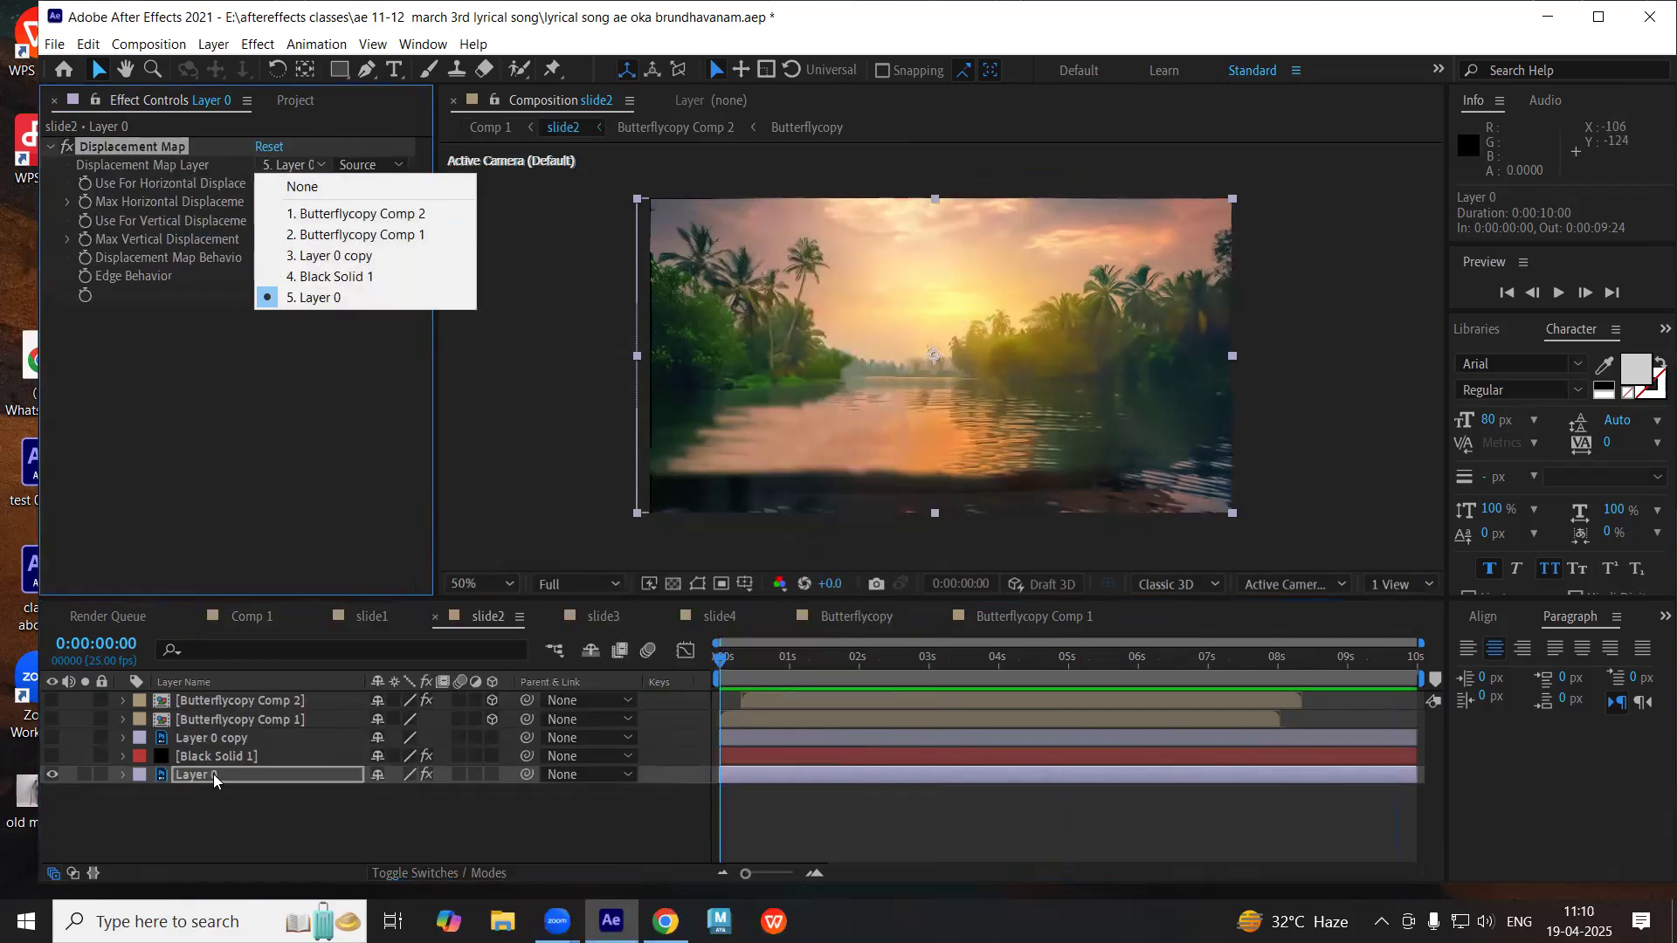
{"action": "left_click", "coordinate": [335, 276]}
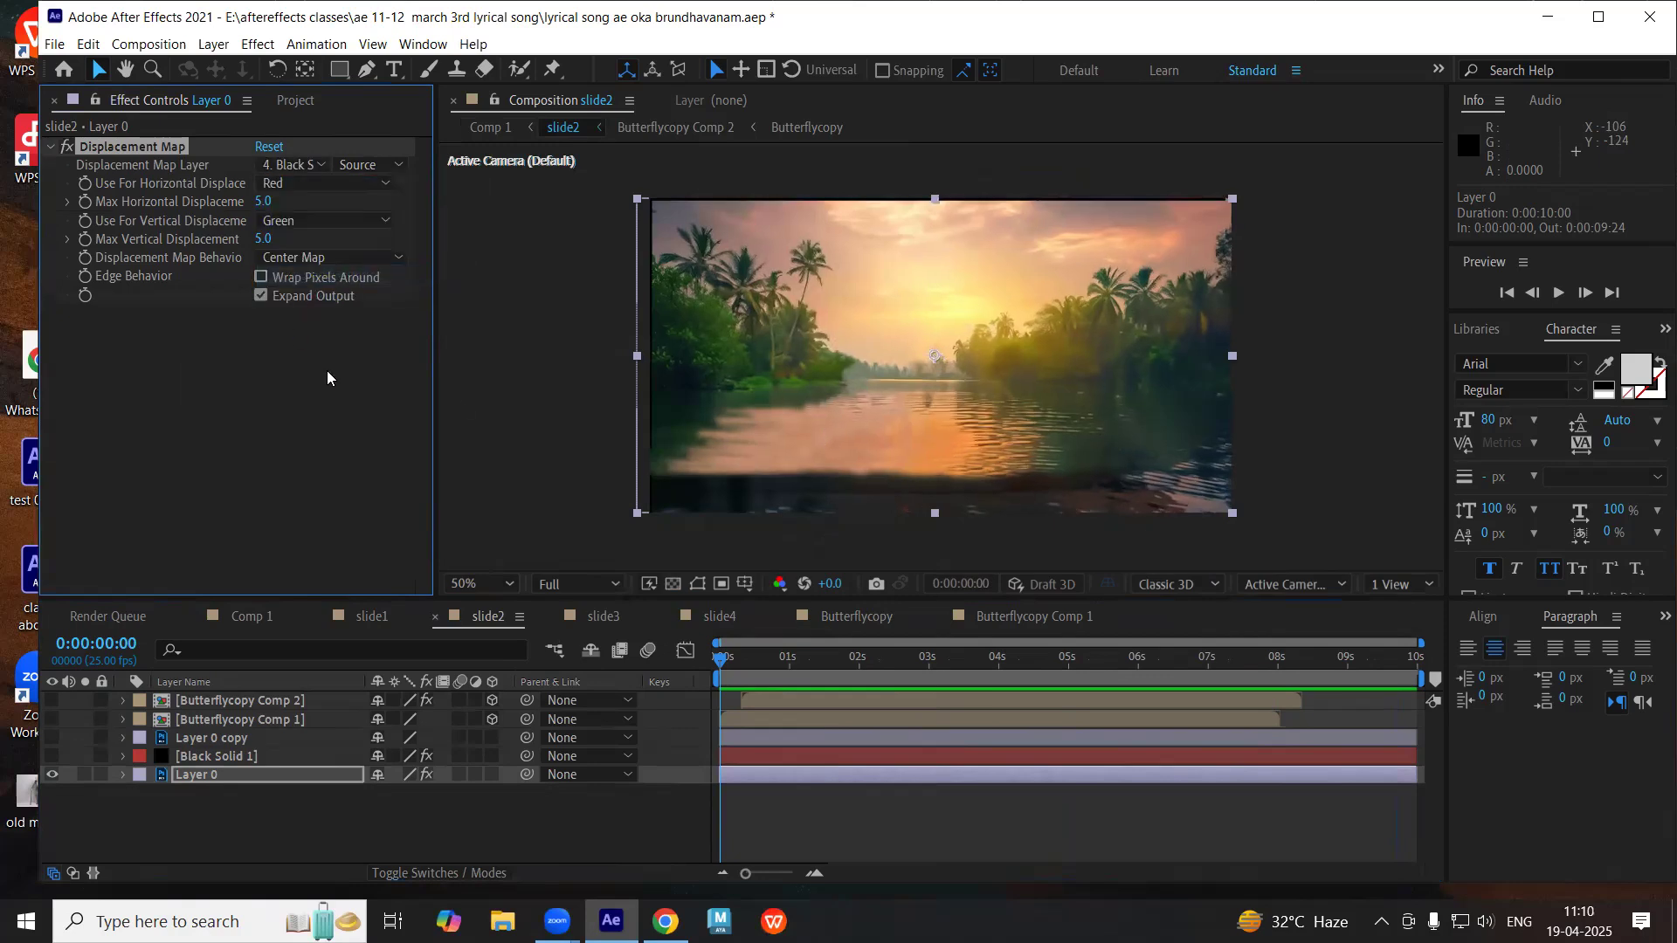
{"action": "left_click", "coordinate": [350, 170]}
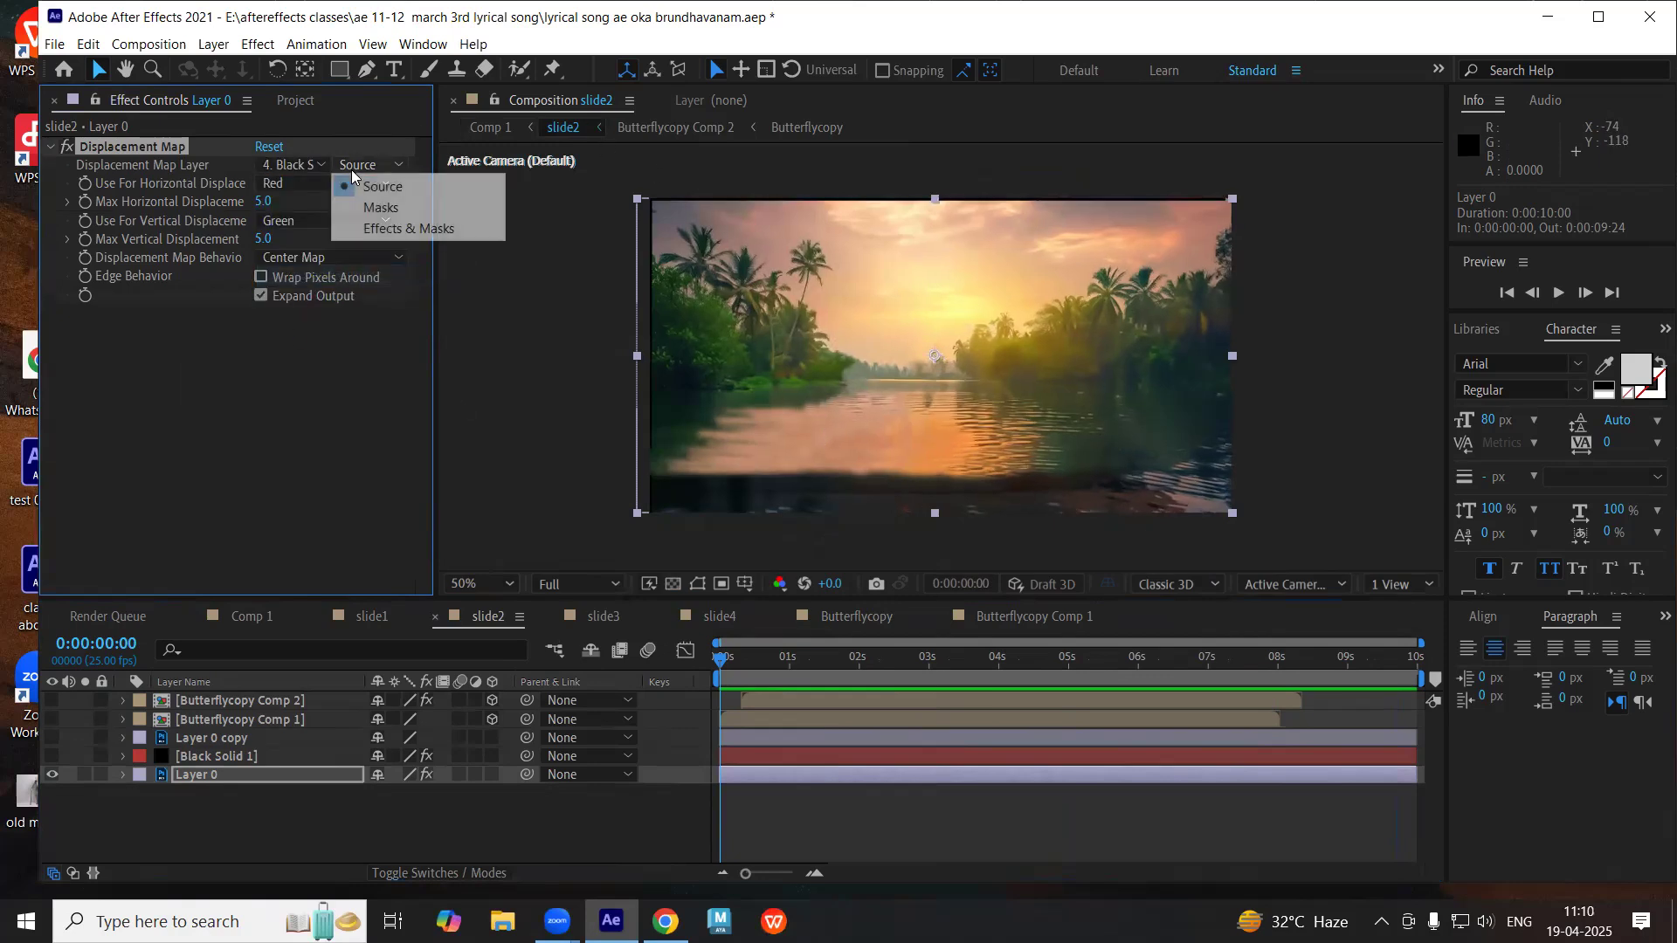
{"action": "left_click", "coordinate": [385, 226]}
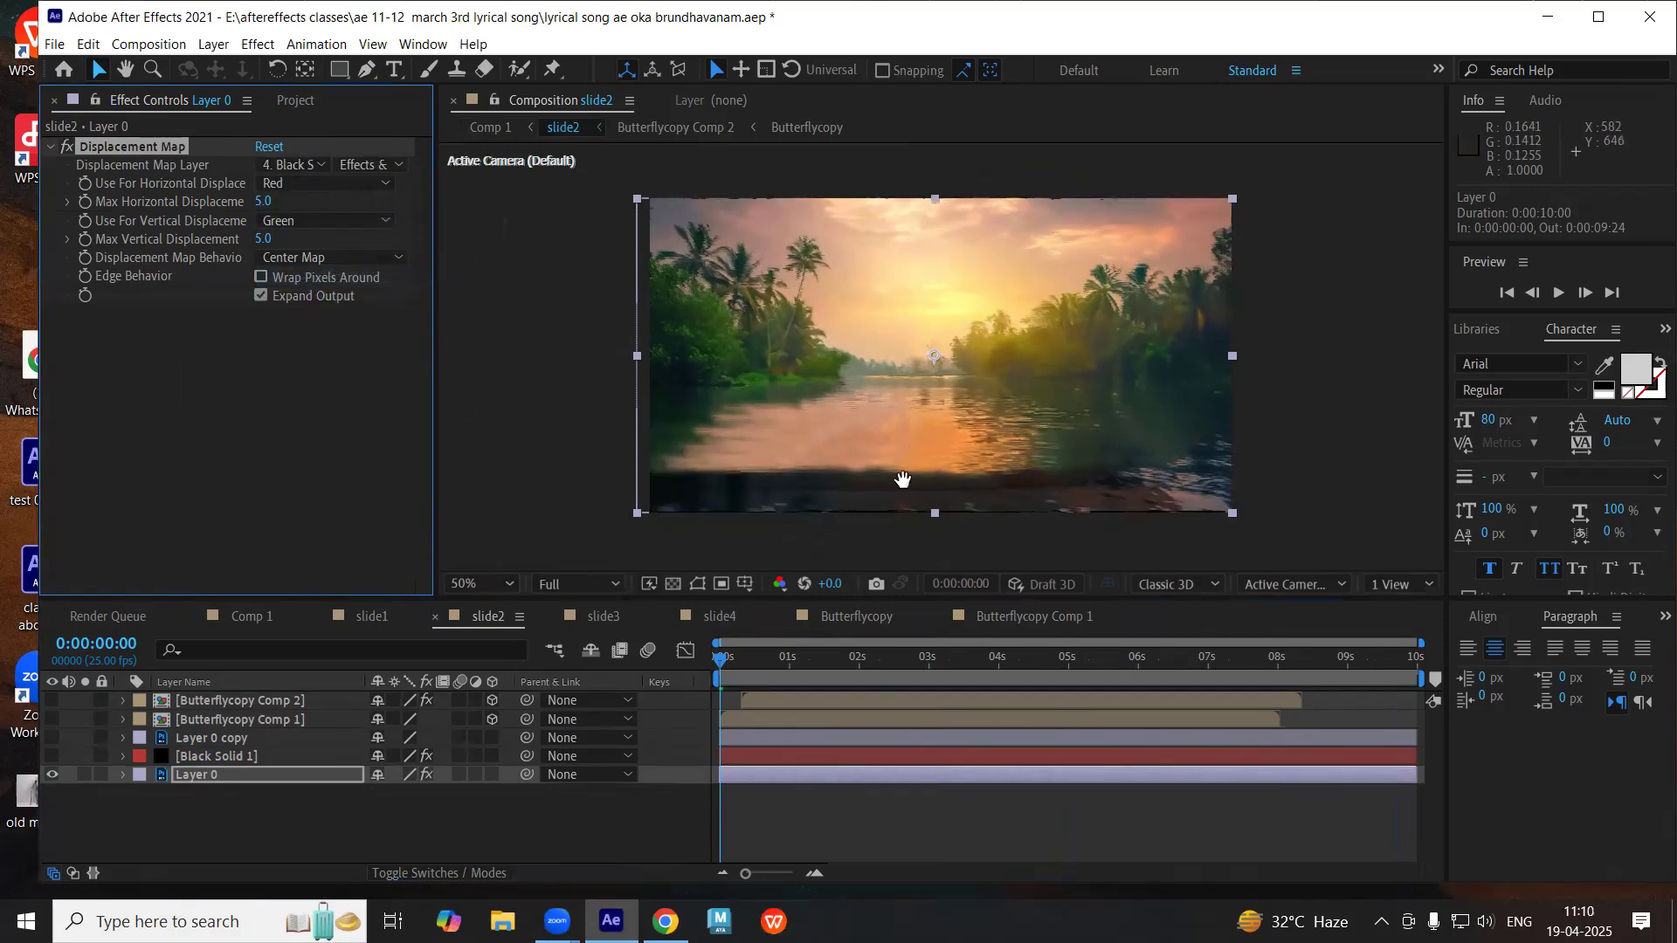
{"action": "key", "text": "space"}
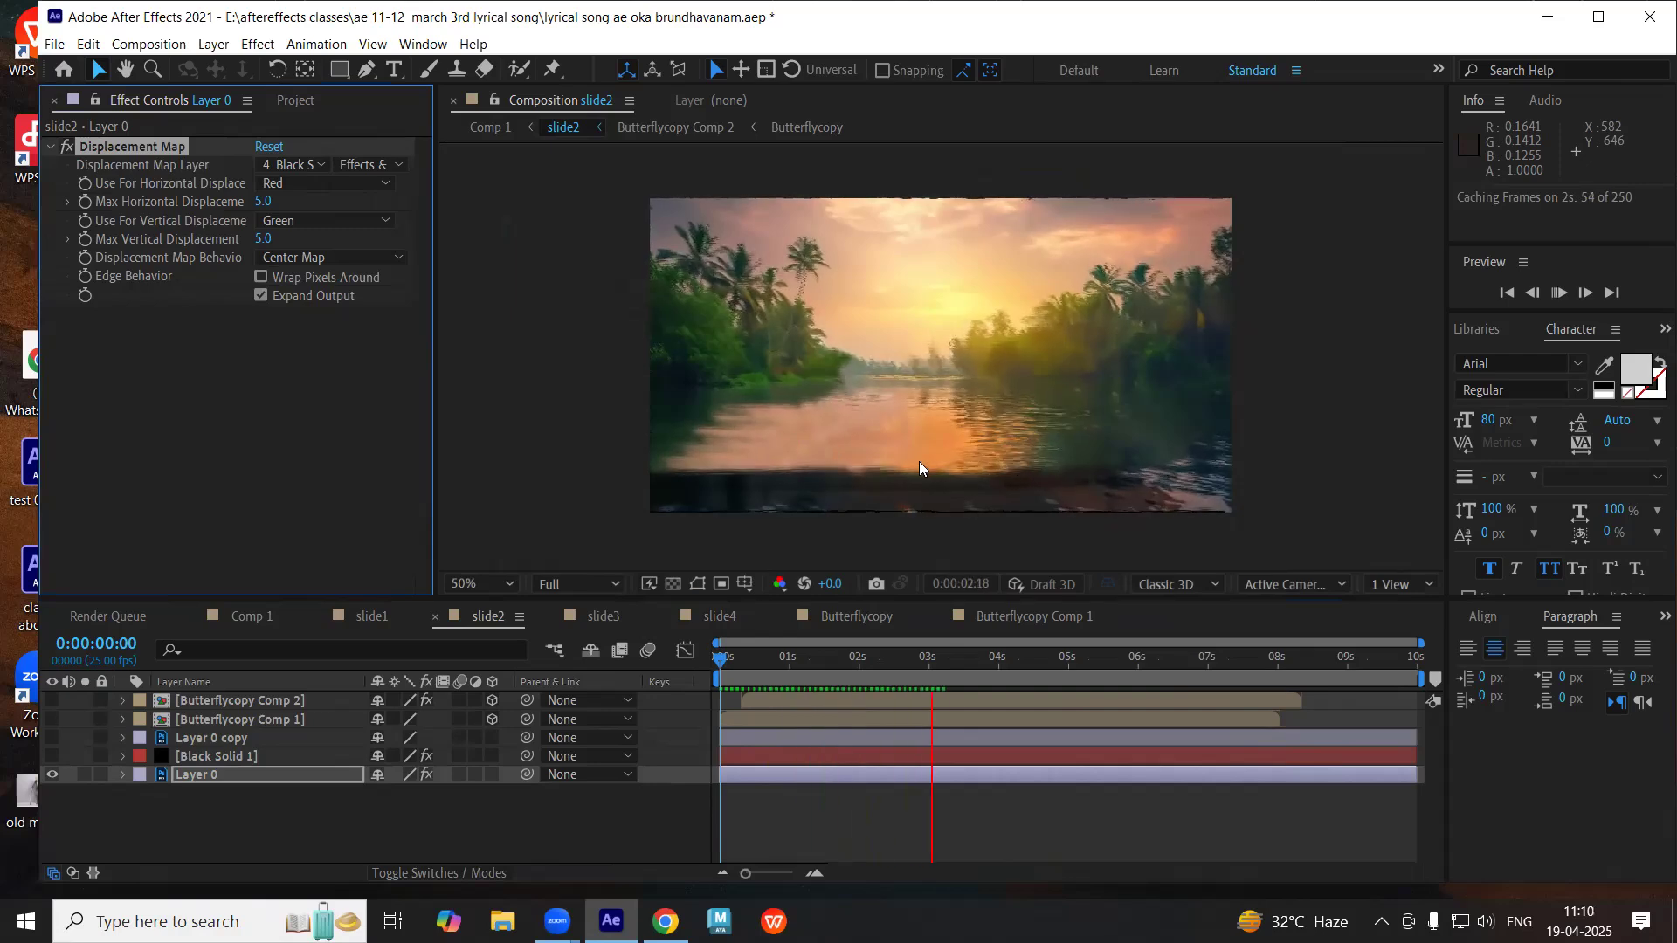
{"action": "key", "text": "space"}
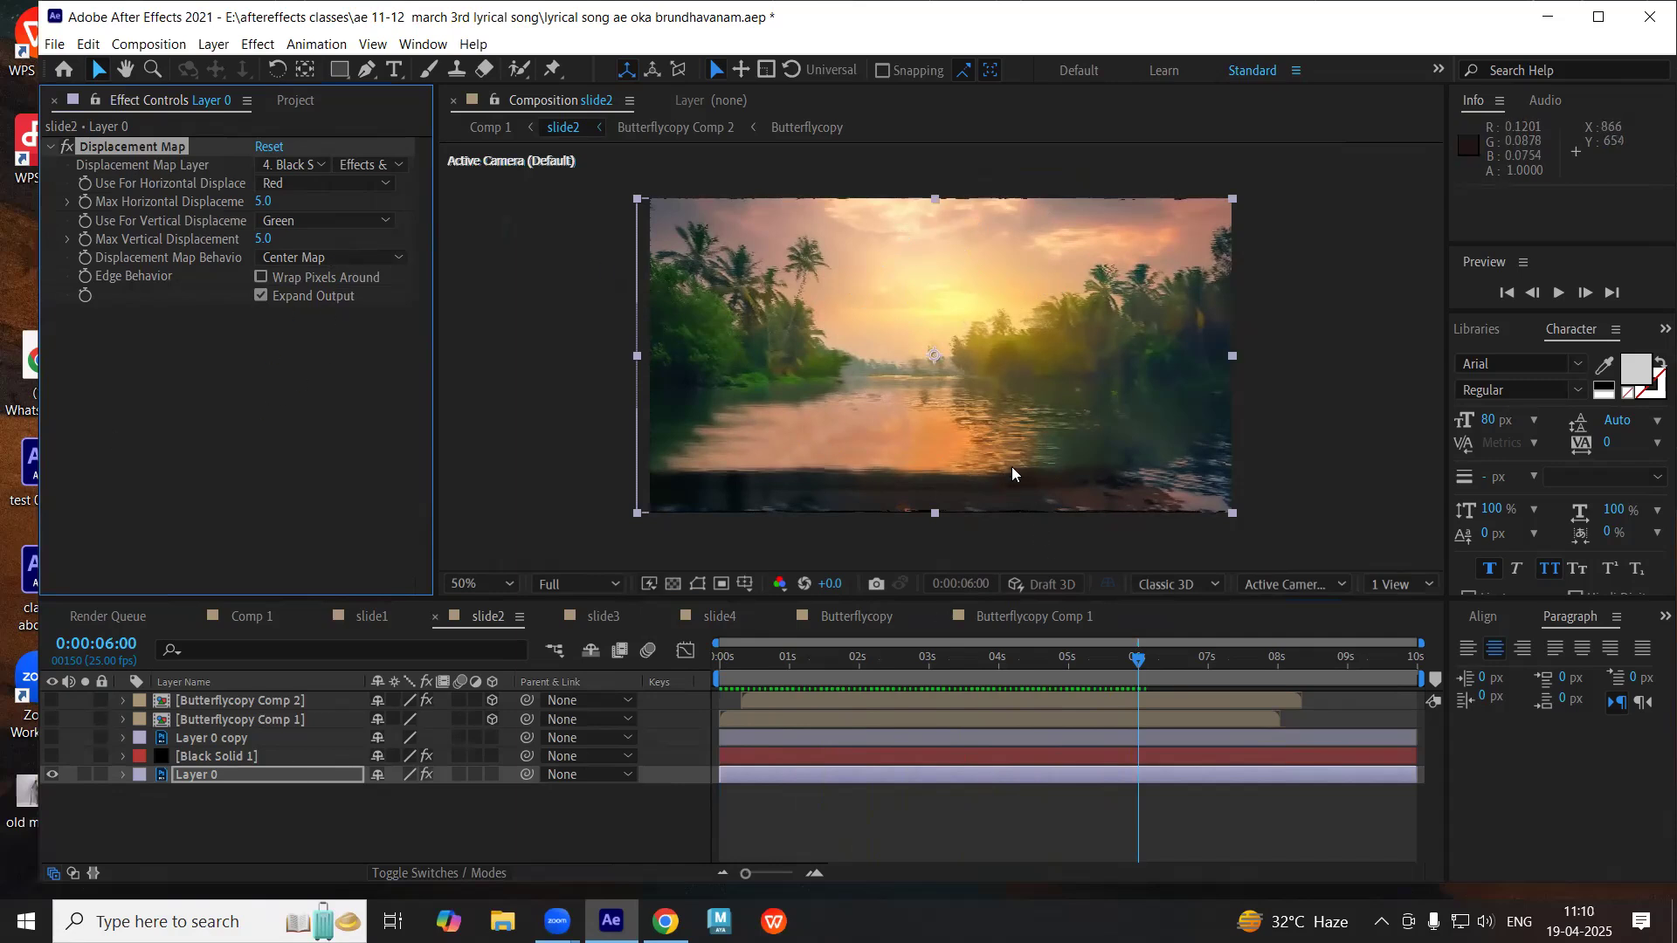
- Set Layer 0's maximum horizontal displacement to 20 and maximum vertical displacement to 10
{"action": "left_click_drag", "start_coordinate": [262, 201], "coordinate": [273, 200]}
{"action": "left_click", "coordinate": [273, 201]}
{"action": "type", "text": "20"}
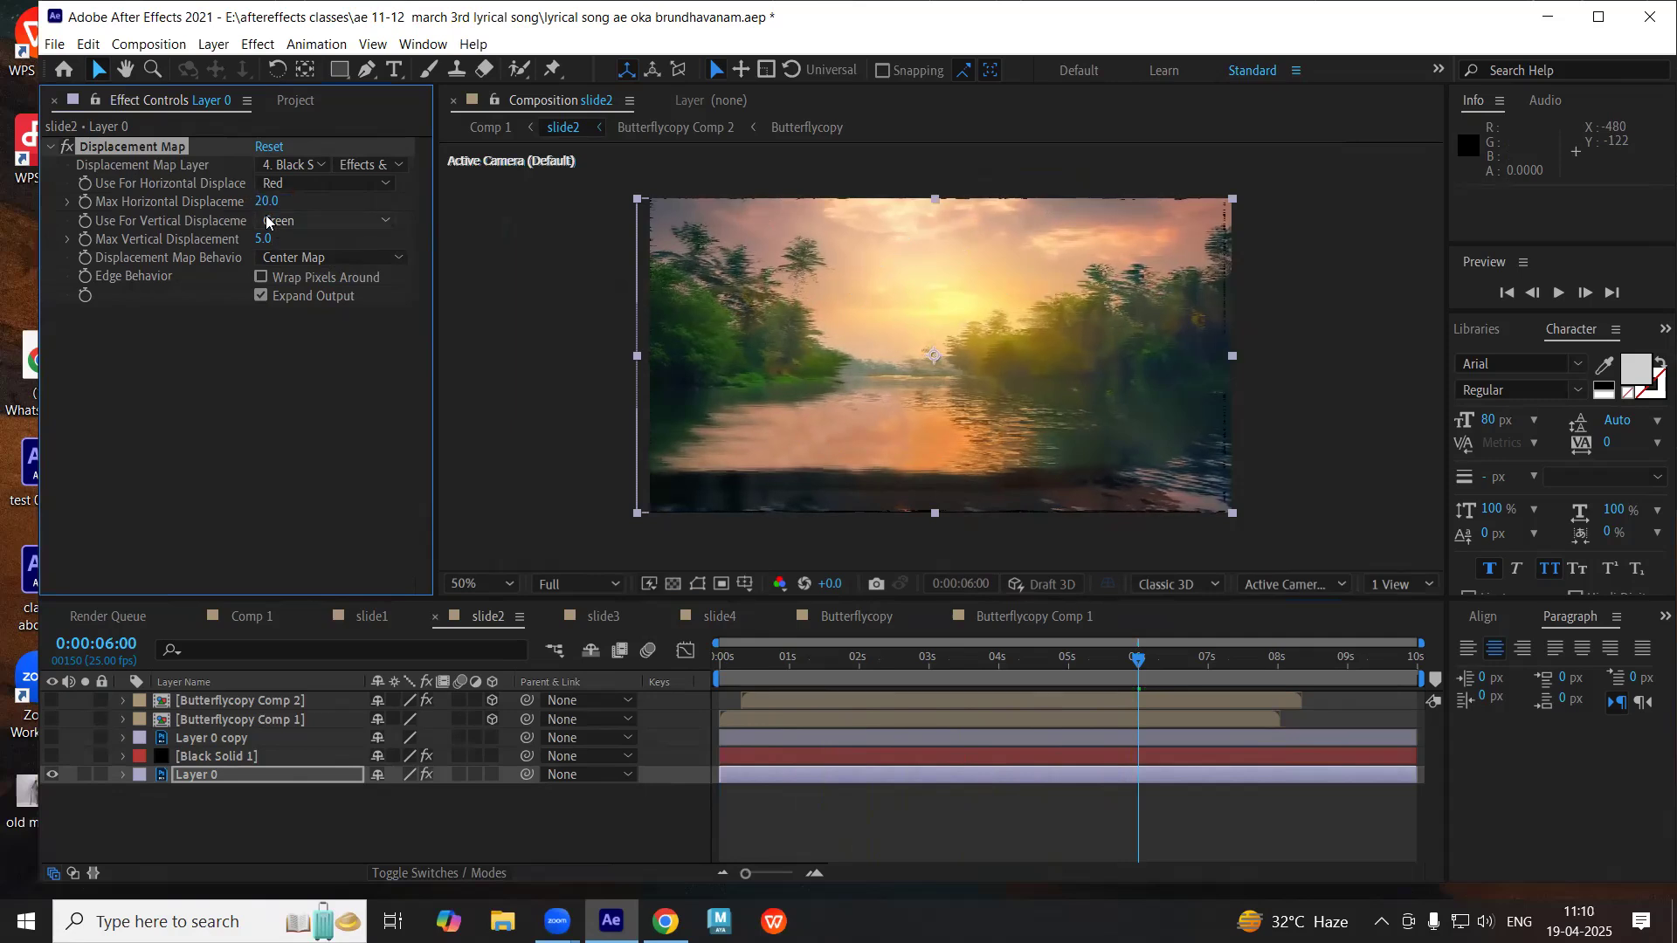
{"action": "left_click", "coordinate": [261, 239]}
{"action": "type", "text": "10"}
{"action": "key", "text": "Return"}
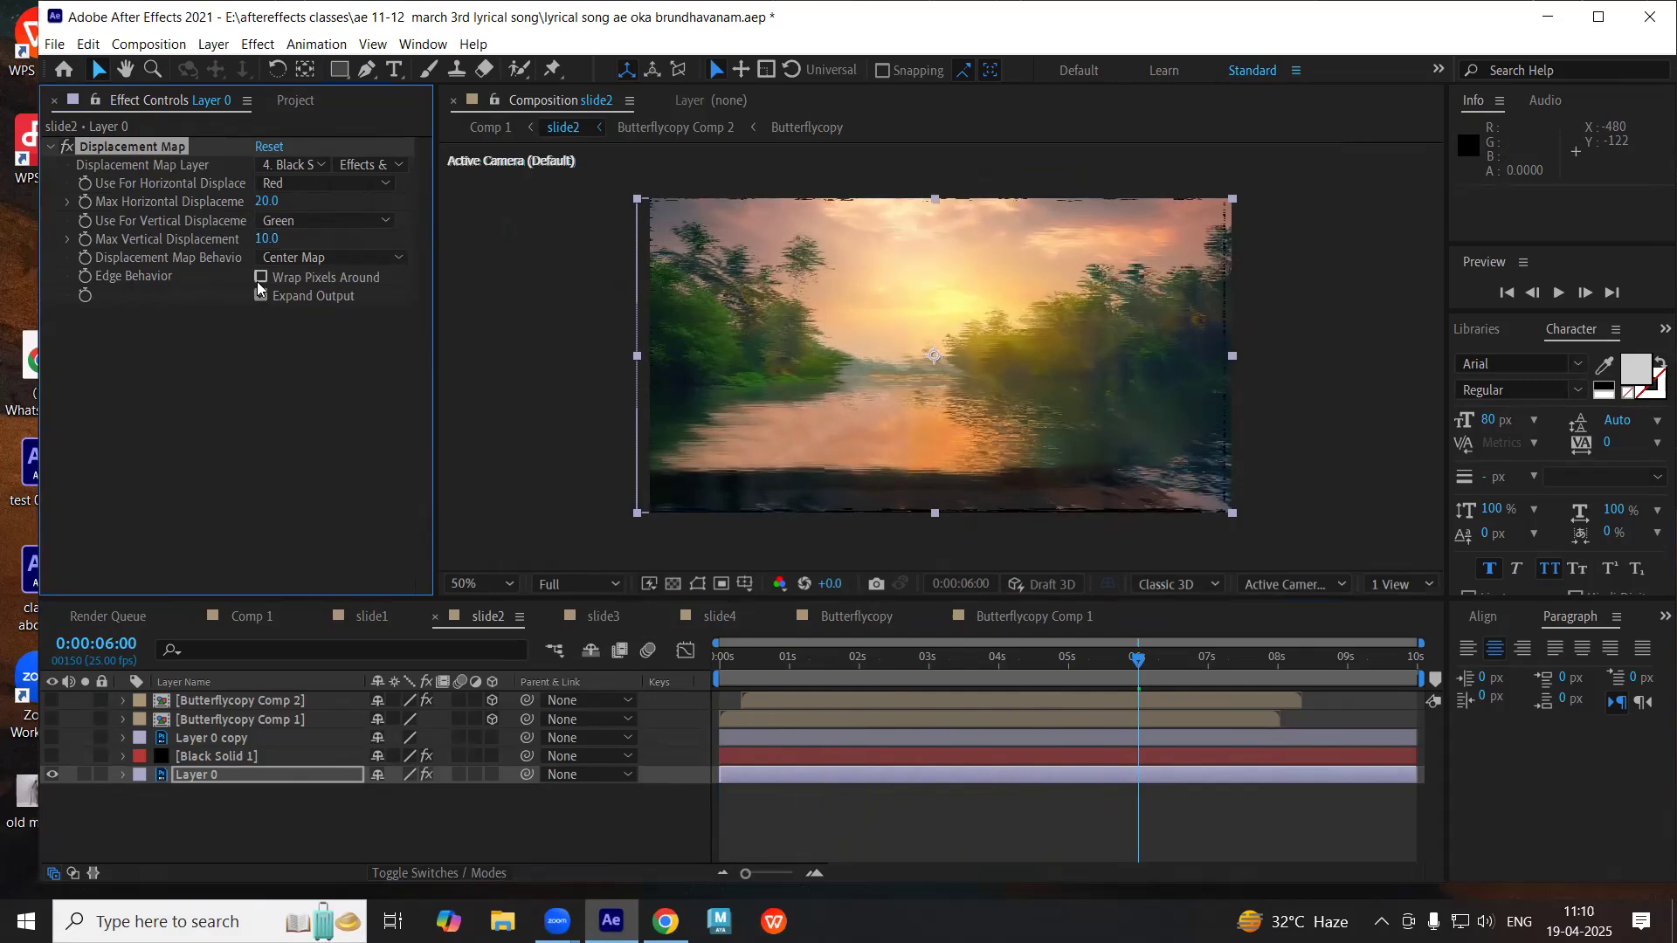
- Set the displacement map to Stretch Map to Fit with Wrap Pixels Around enabled, and inspect the image's edge over the transparency grid
{"action": "left_click", "coordinate": [330, 258]}
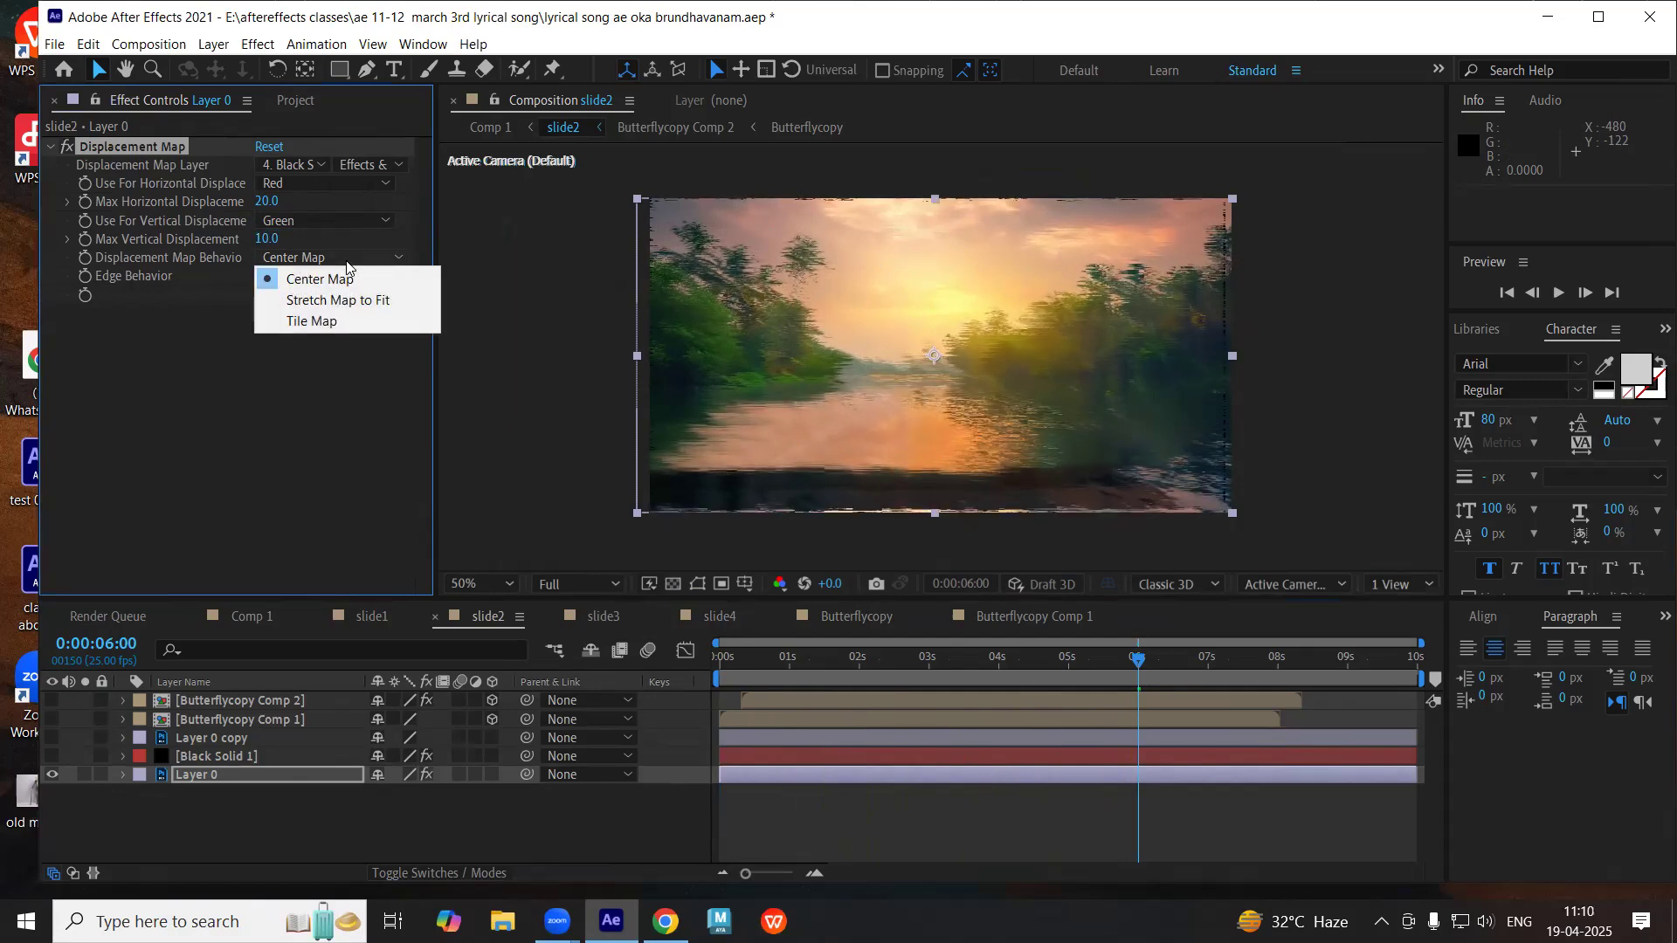
{"action": "left_click", "coordinate": [320, 302]}
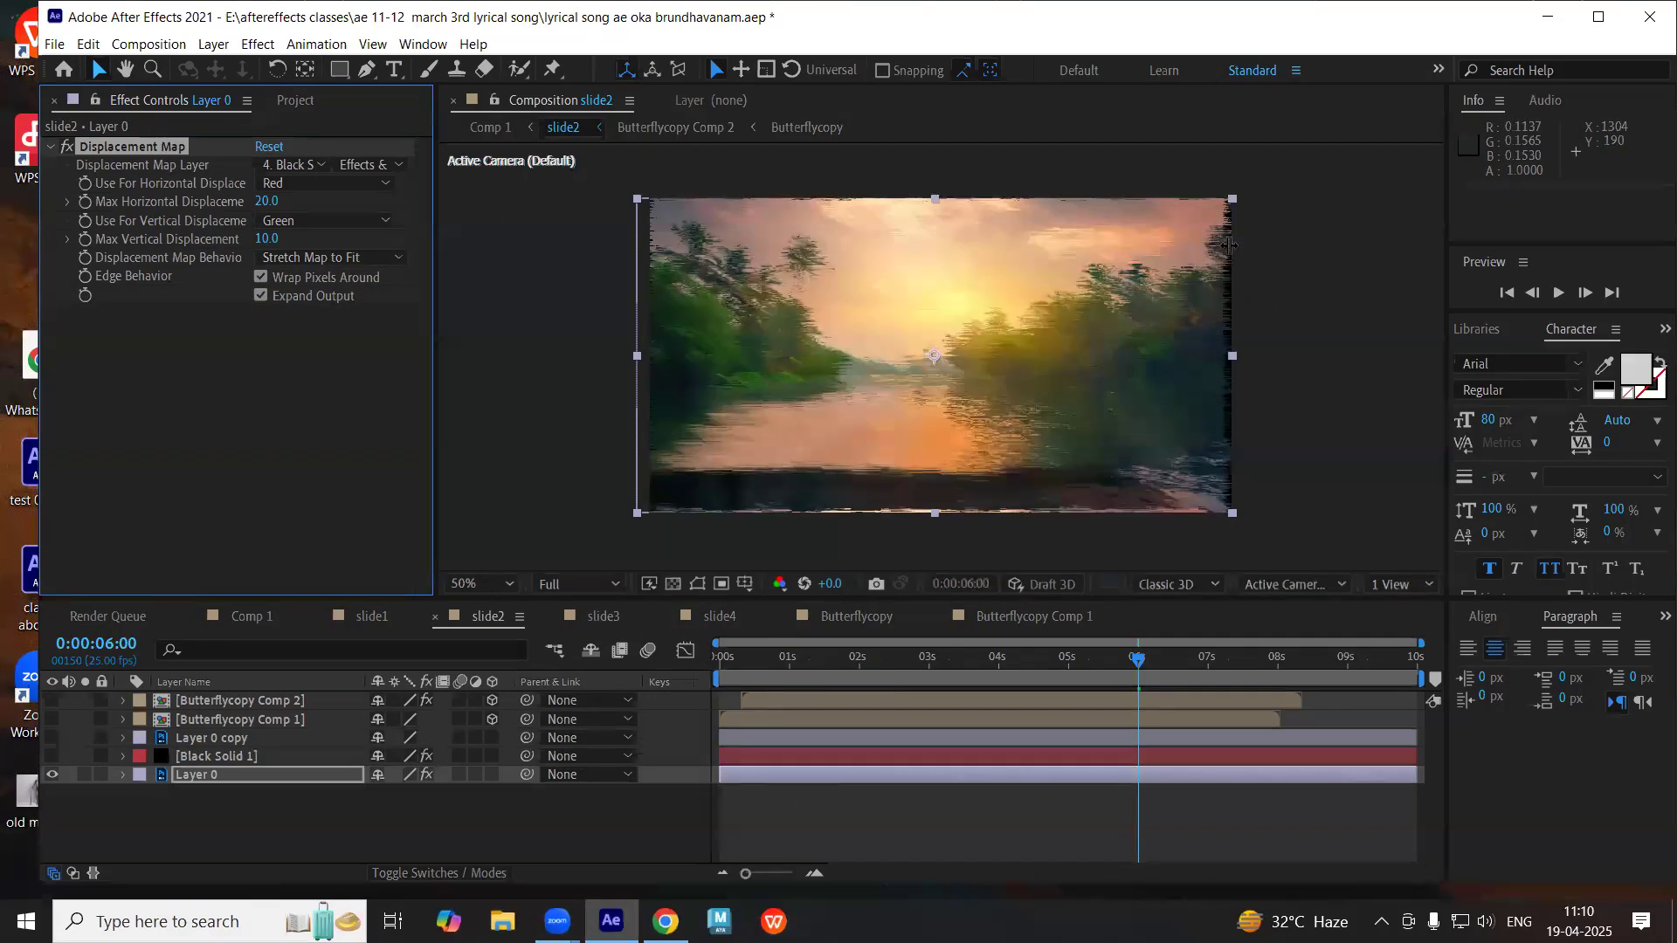
{"action": "scroll", "coordinate": [1229, 245], "scroll_direction": "up", "scroll_amount": 6}
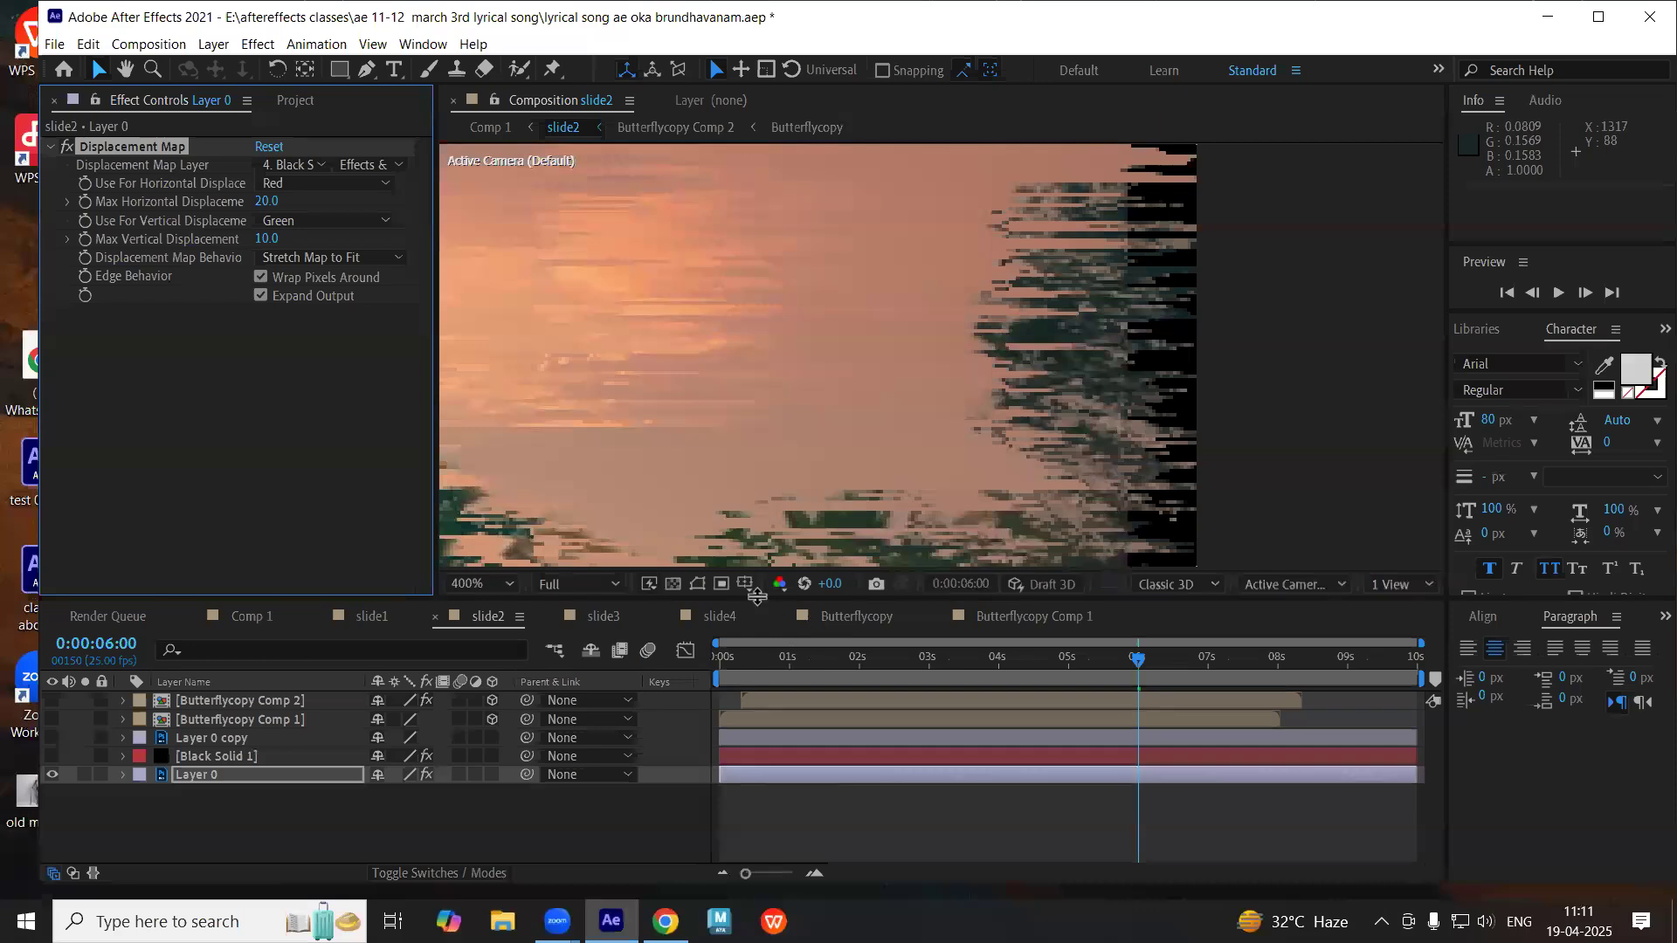
{"action": "left_click", "coordinate": [673, 583]}
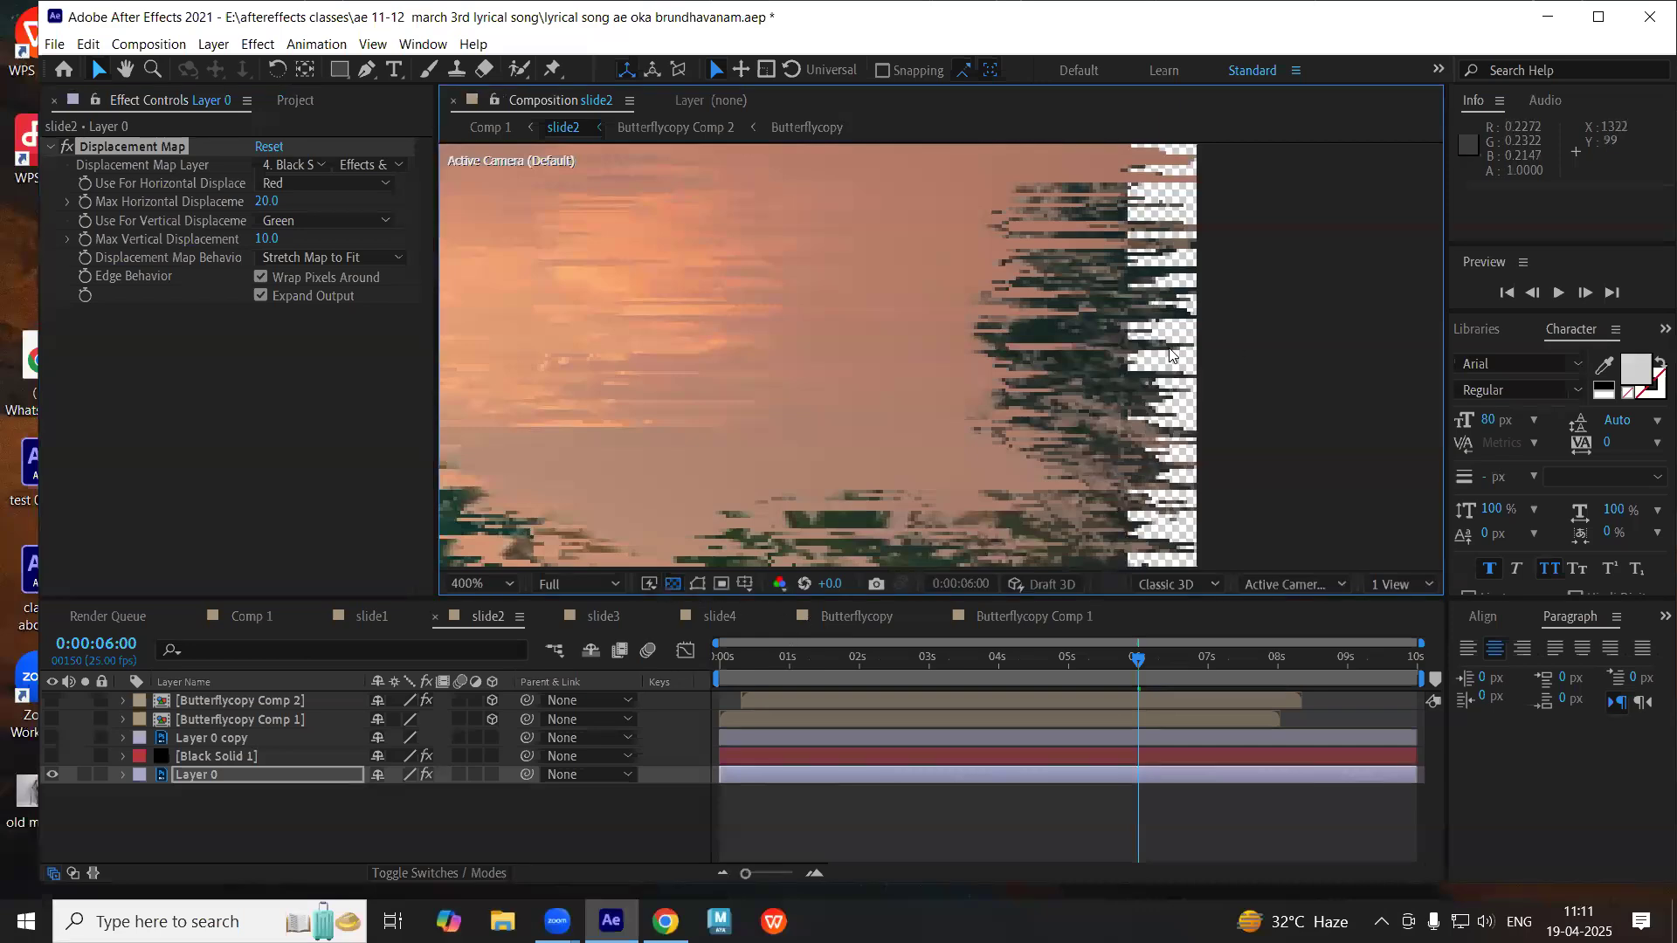
{"action": "left_click", "coordinate": [261, 277]}
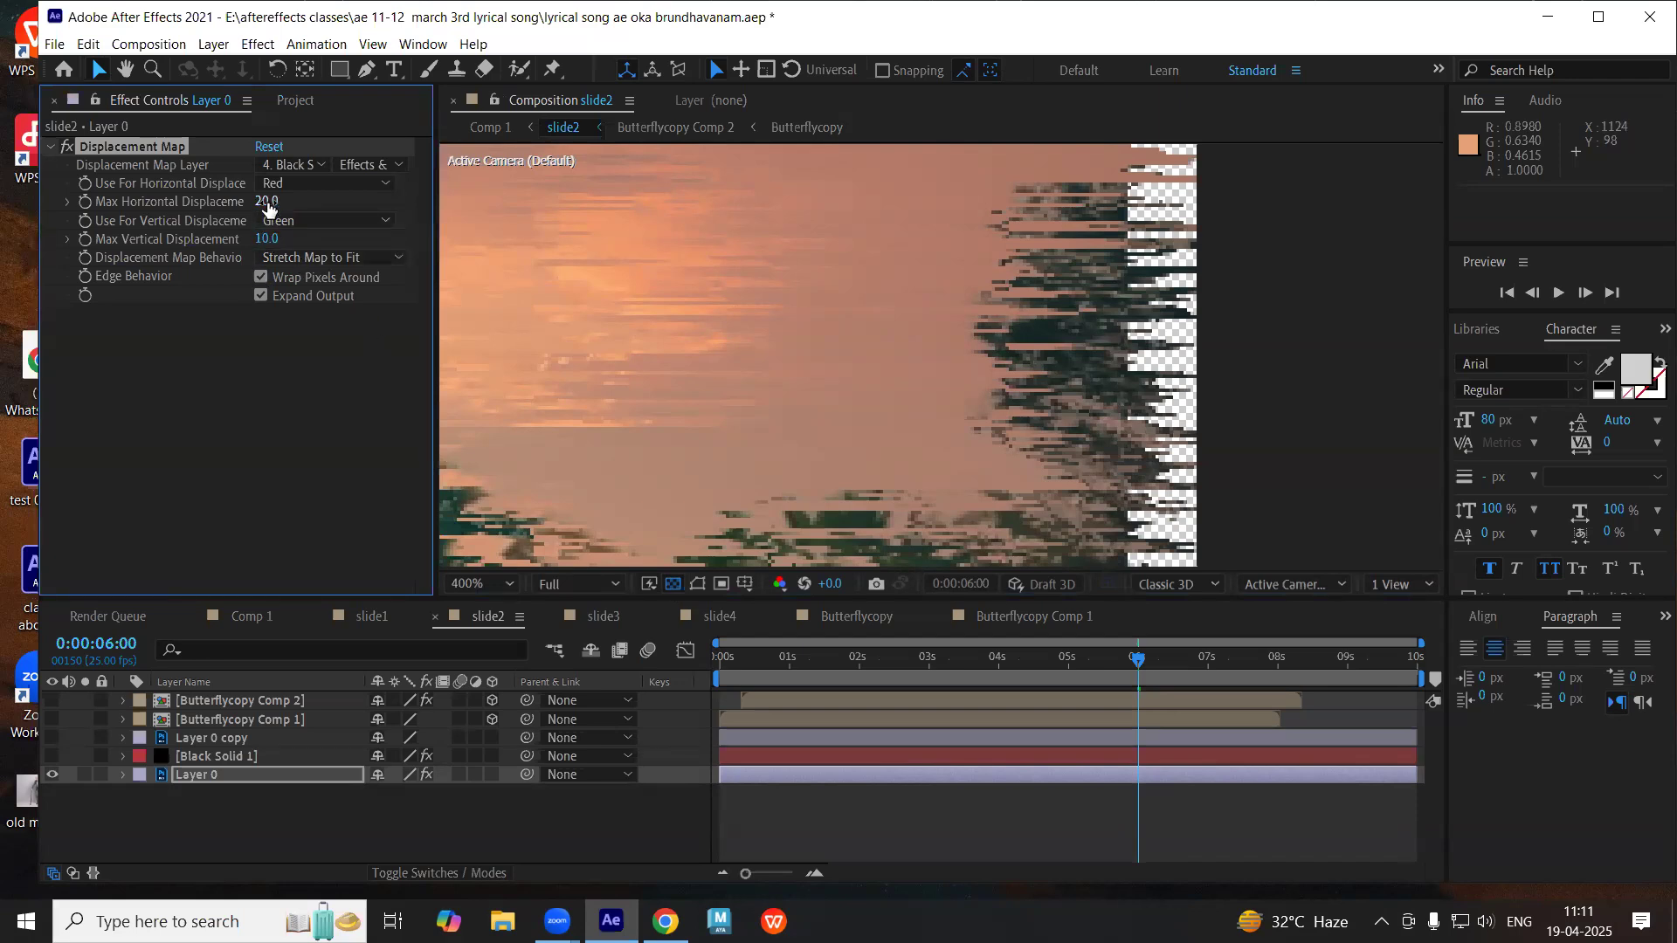
- Set the maximum horizontal displacement to 15, select Black Solid 1 and check the whole lake image
{"action": "type", "text": "15"}
{"action": "key", "text": "Return"}
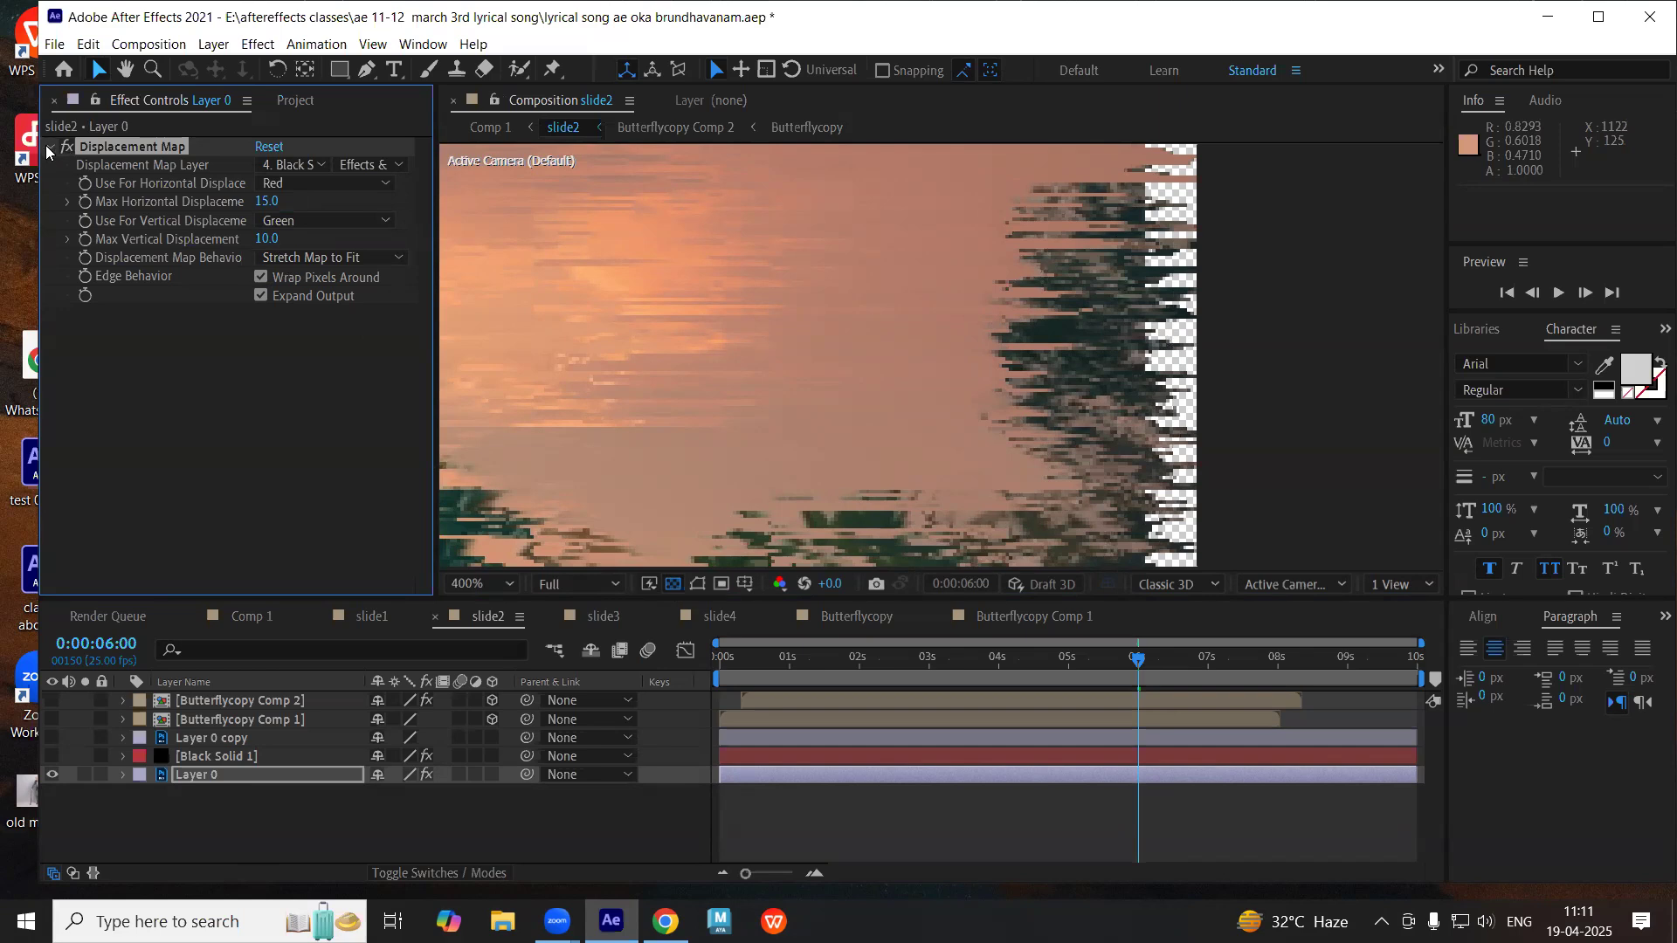
{"action": "left_click", "coordinate": [214, 758]}
{"action": "scroll", "coordinate": [982, 451], "scroll_direction": "down", "scroll_amount": 3}
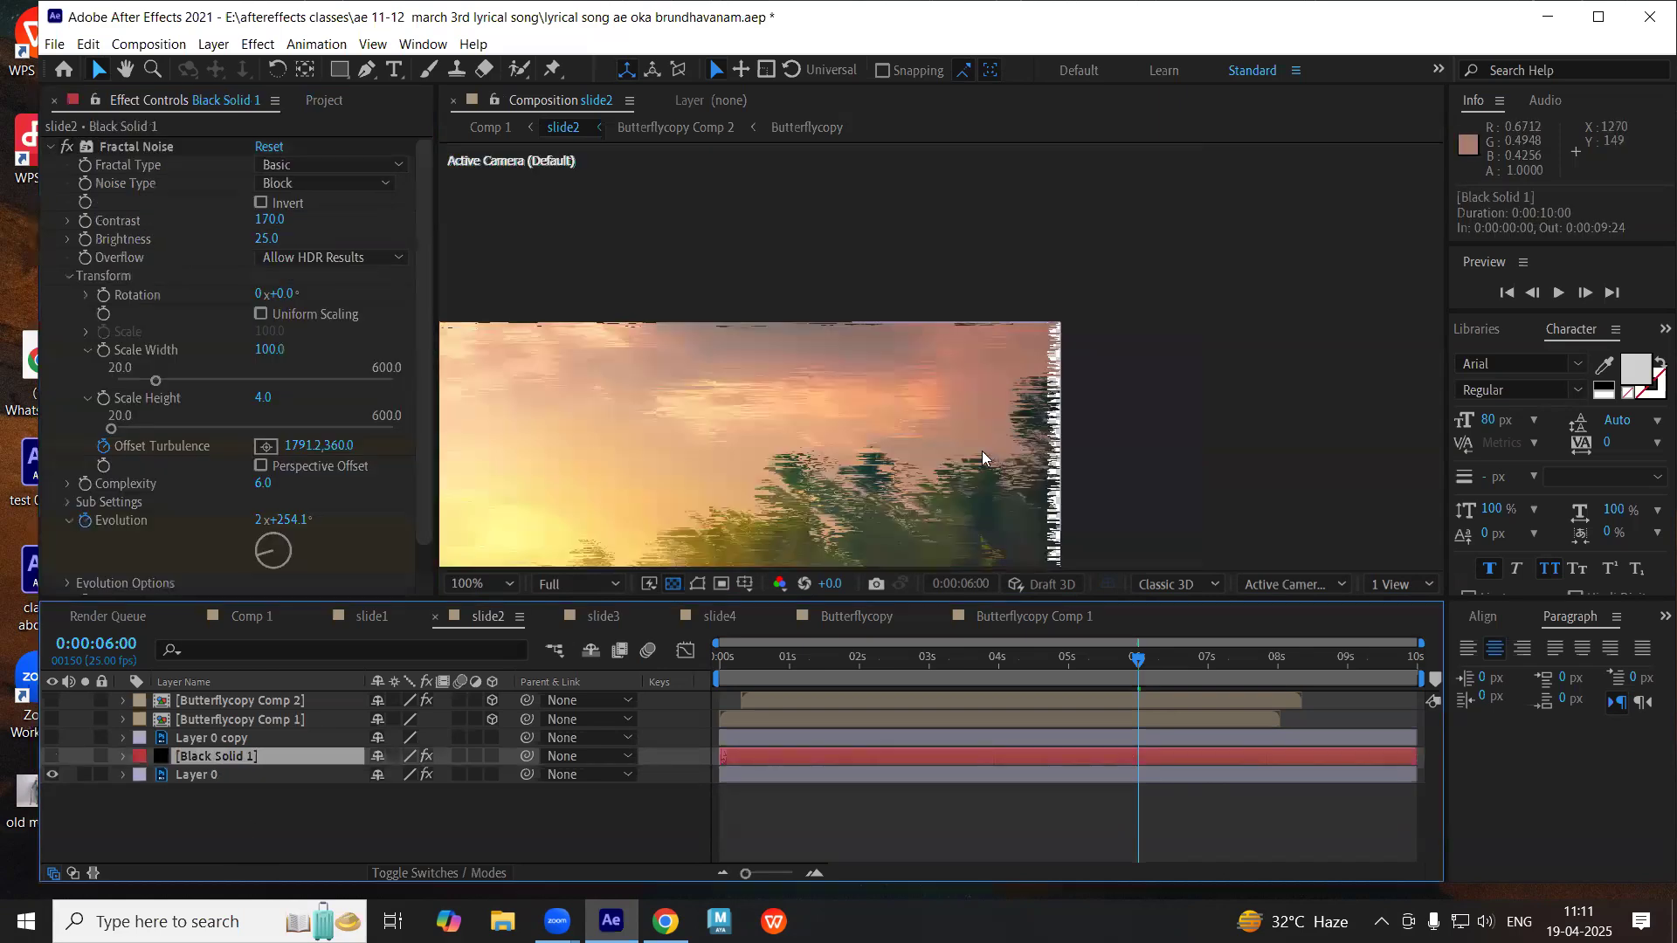
{"action": "left_click_drag", "start_coordinate": [909, 487], "coordinate": [702, 406]}
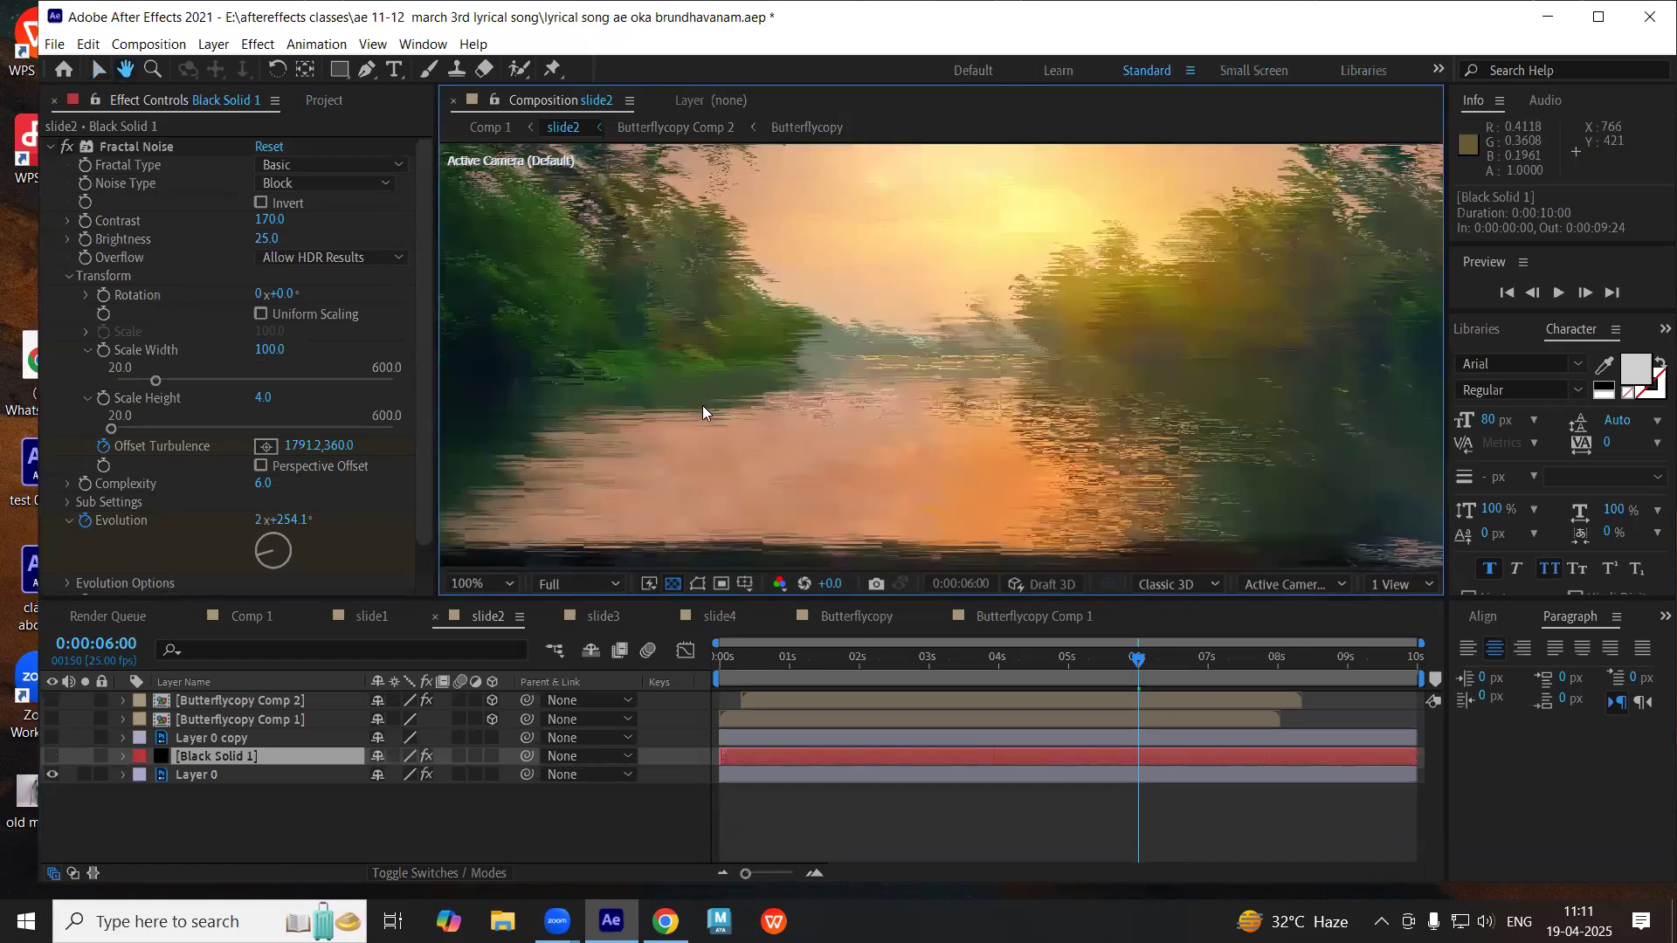
{"action": "key", "text": "comma"}
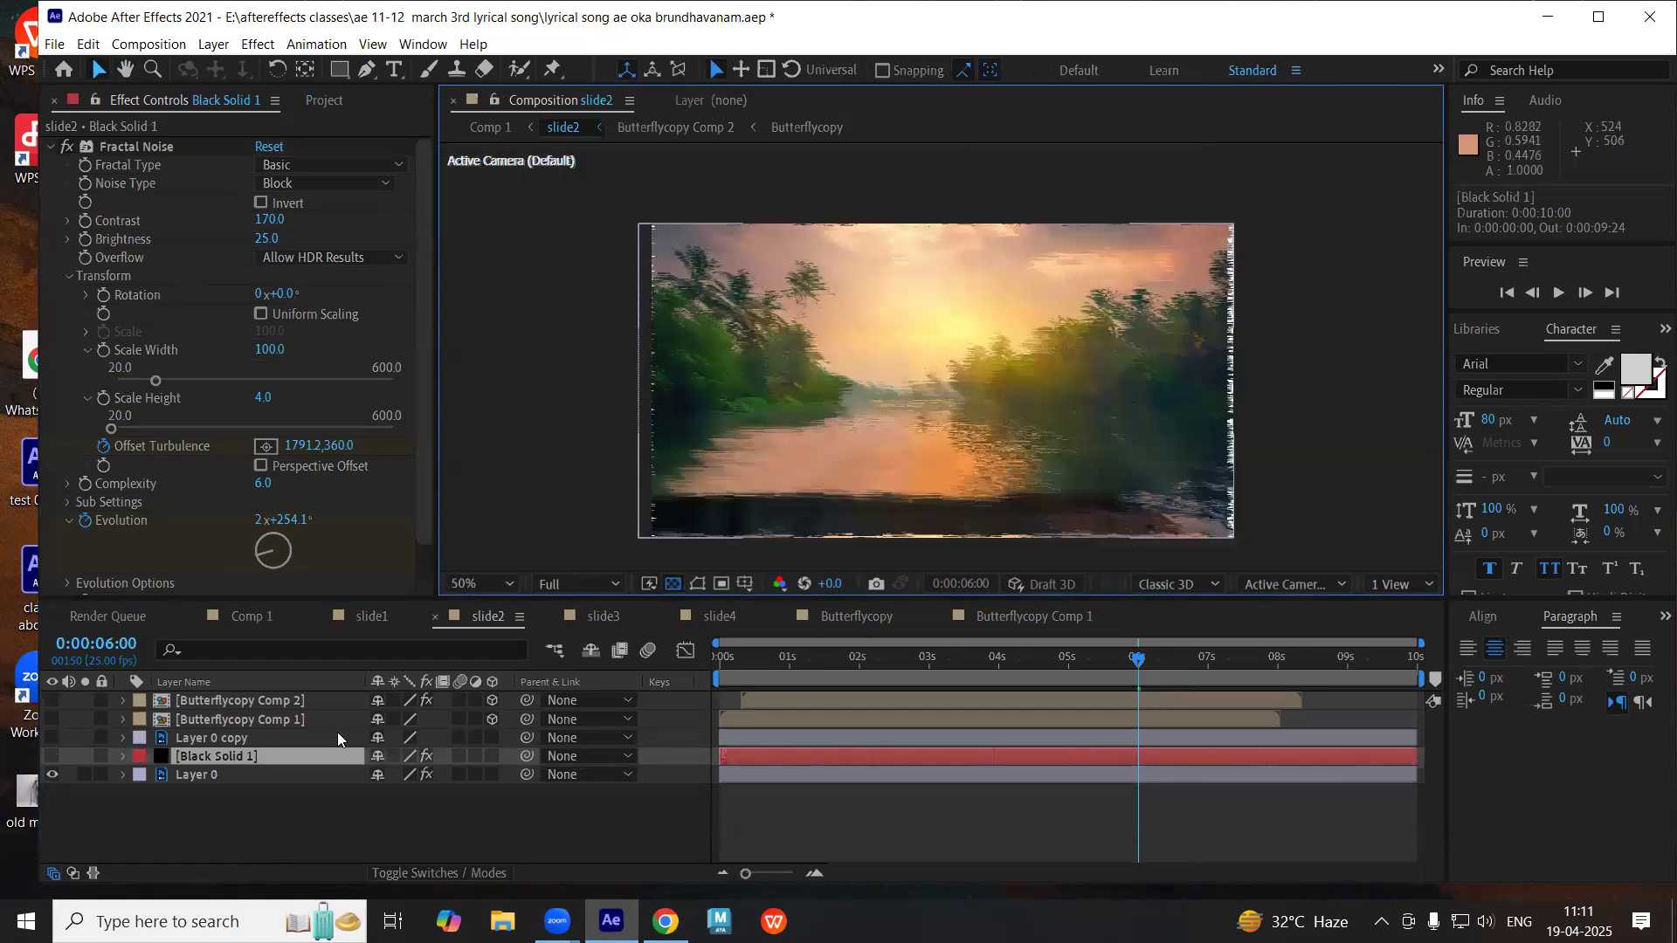
- Turn off the Fractal Noise effect on Black Solid 1 and activate the Pen tool
{"action": "left_click", "coordinate": [236, 754]}
{"action": "left_click", "coordinate": [66, 147]}
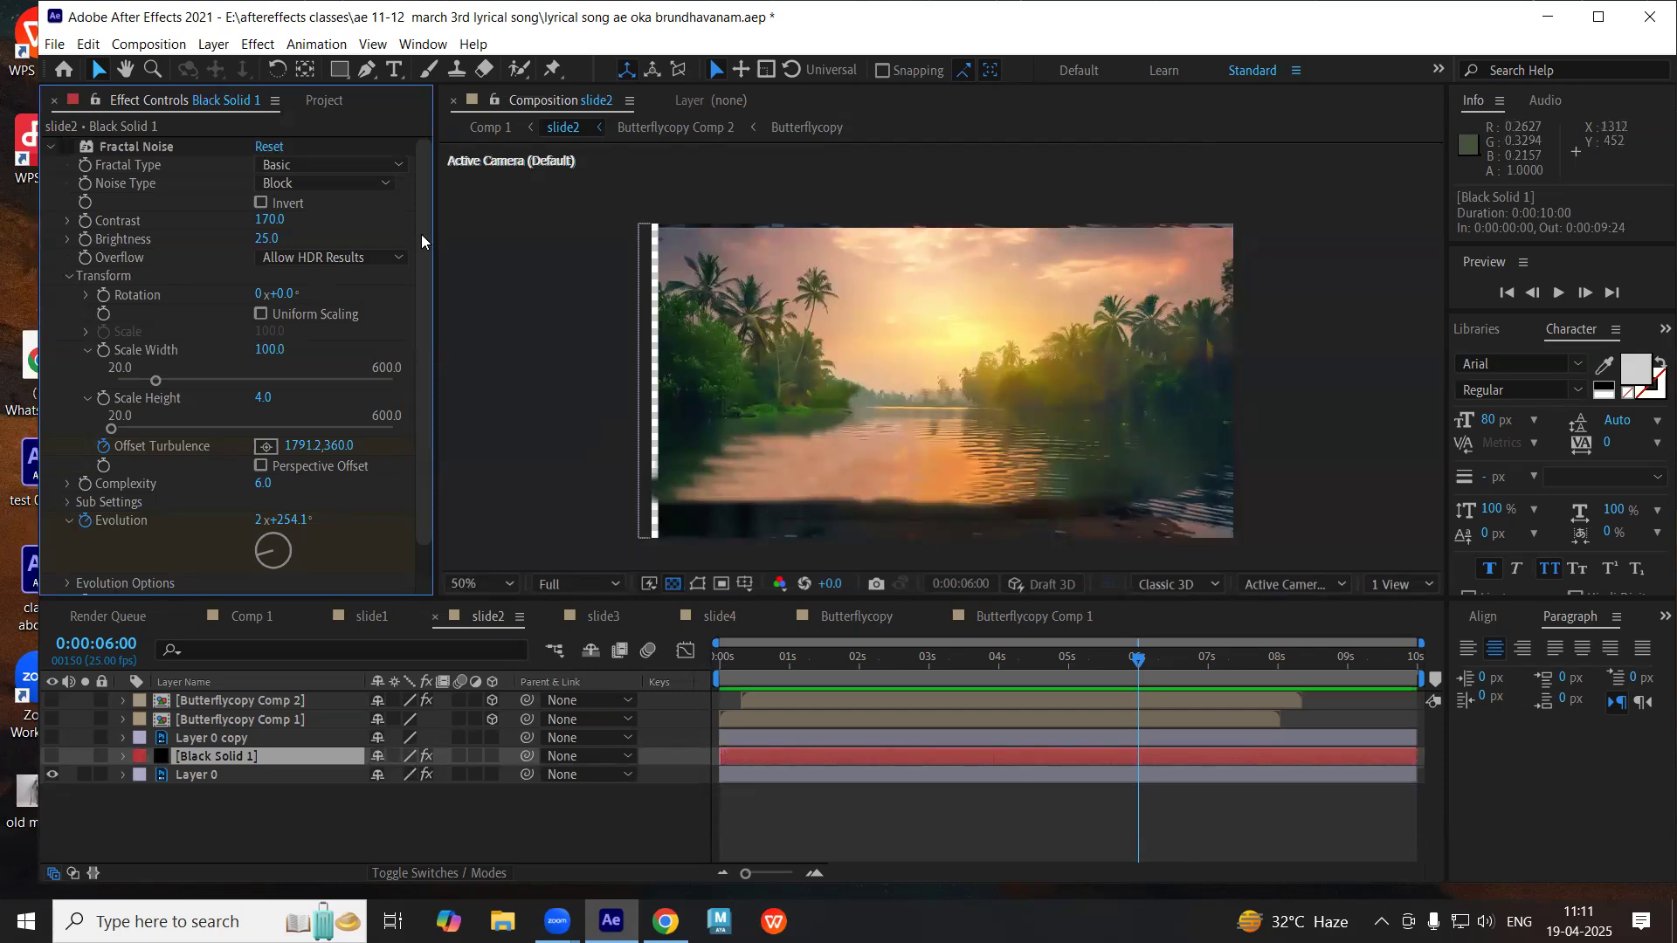
{"action": "left_click", "coordinate": [370, 69]}
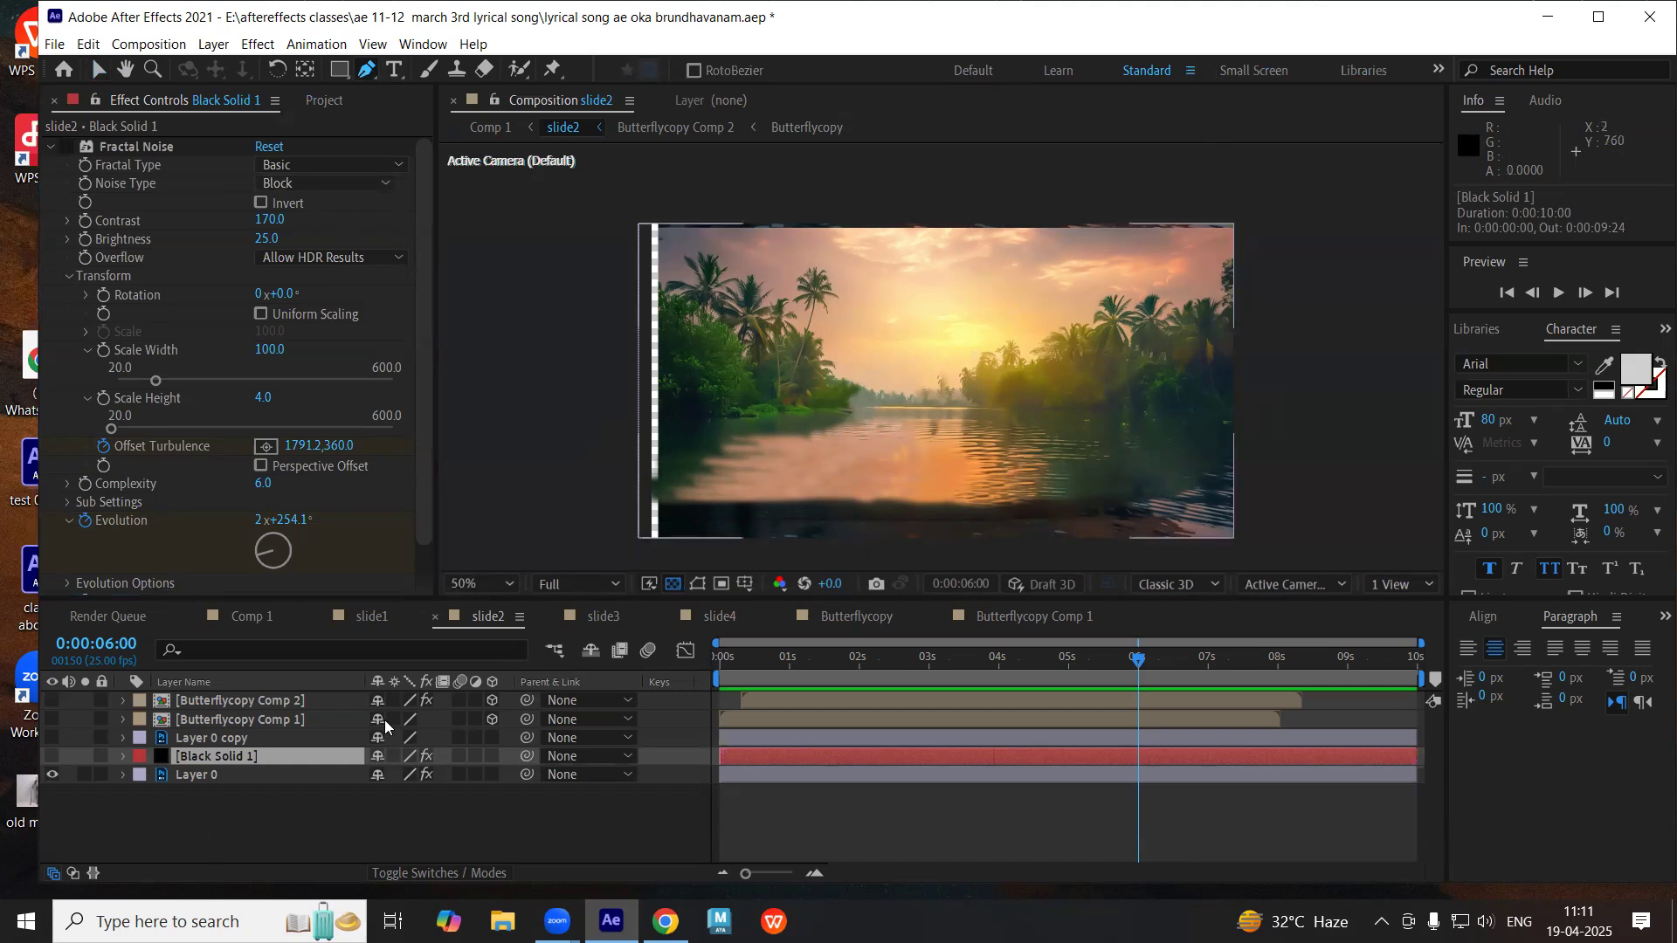
- Nudge Layer 0 slightly to the right and scale it to 103% to cover the frame's edges
{"action": "left_click", "coordinate": [227, 775]}
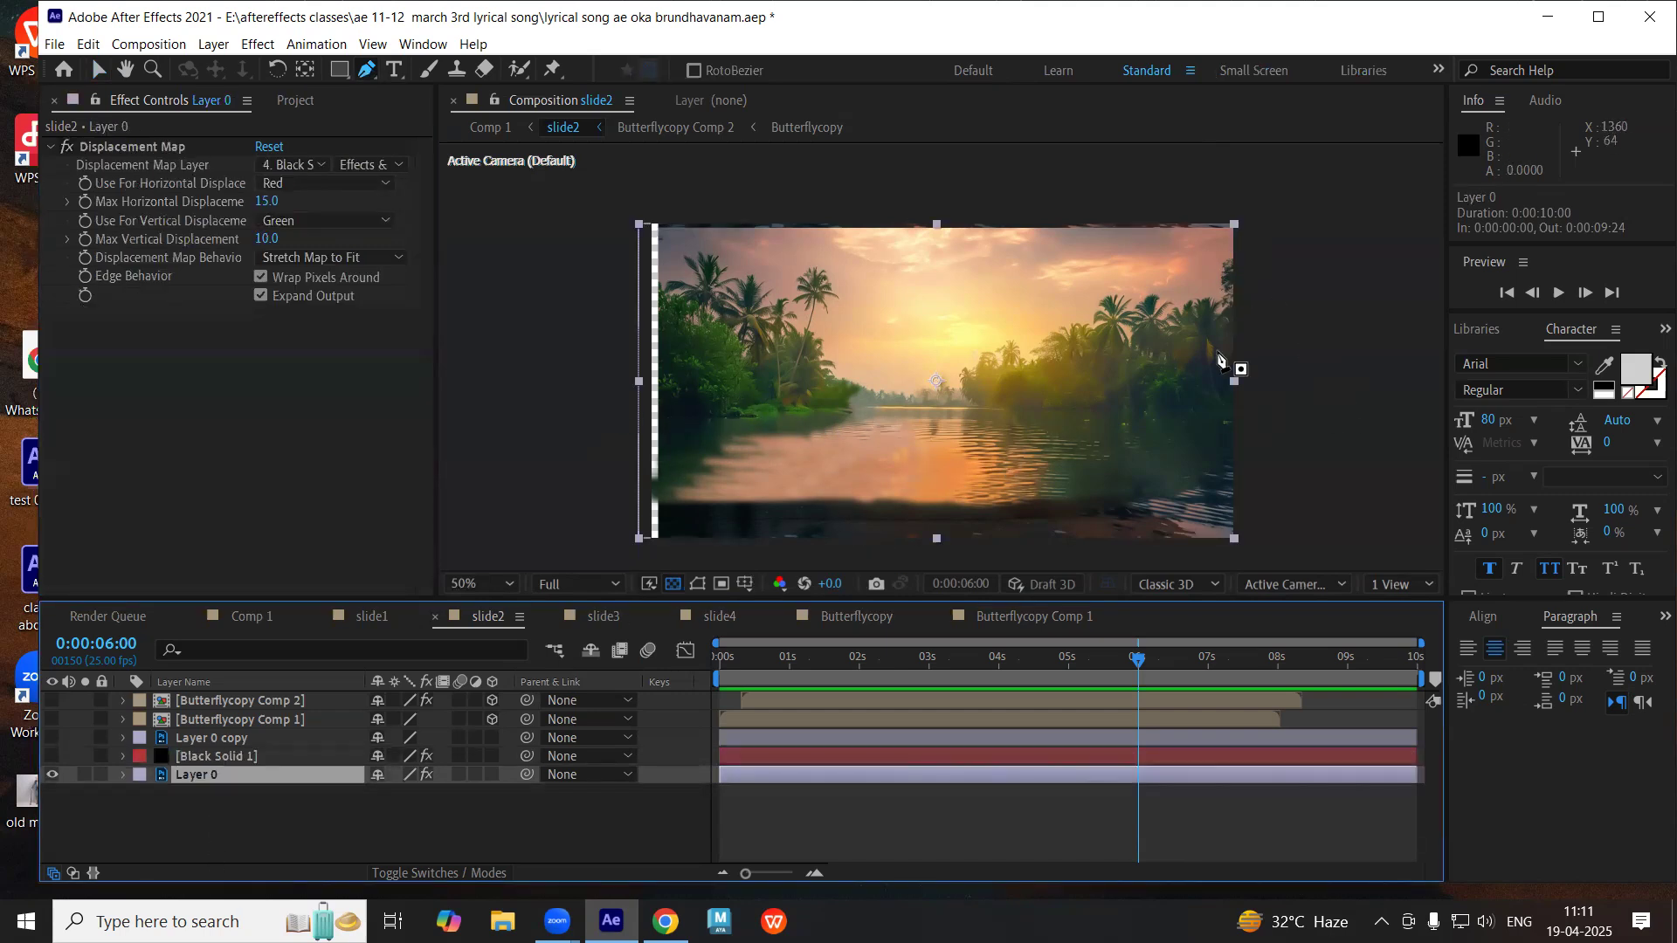
{"action": "left_click", "coordinate": [261, 297]}
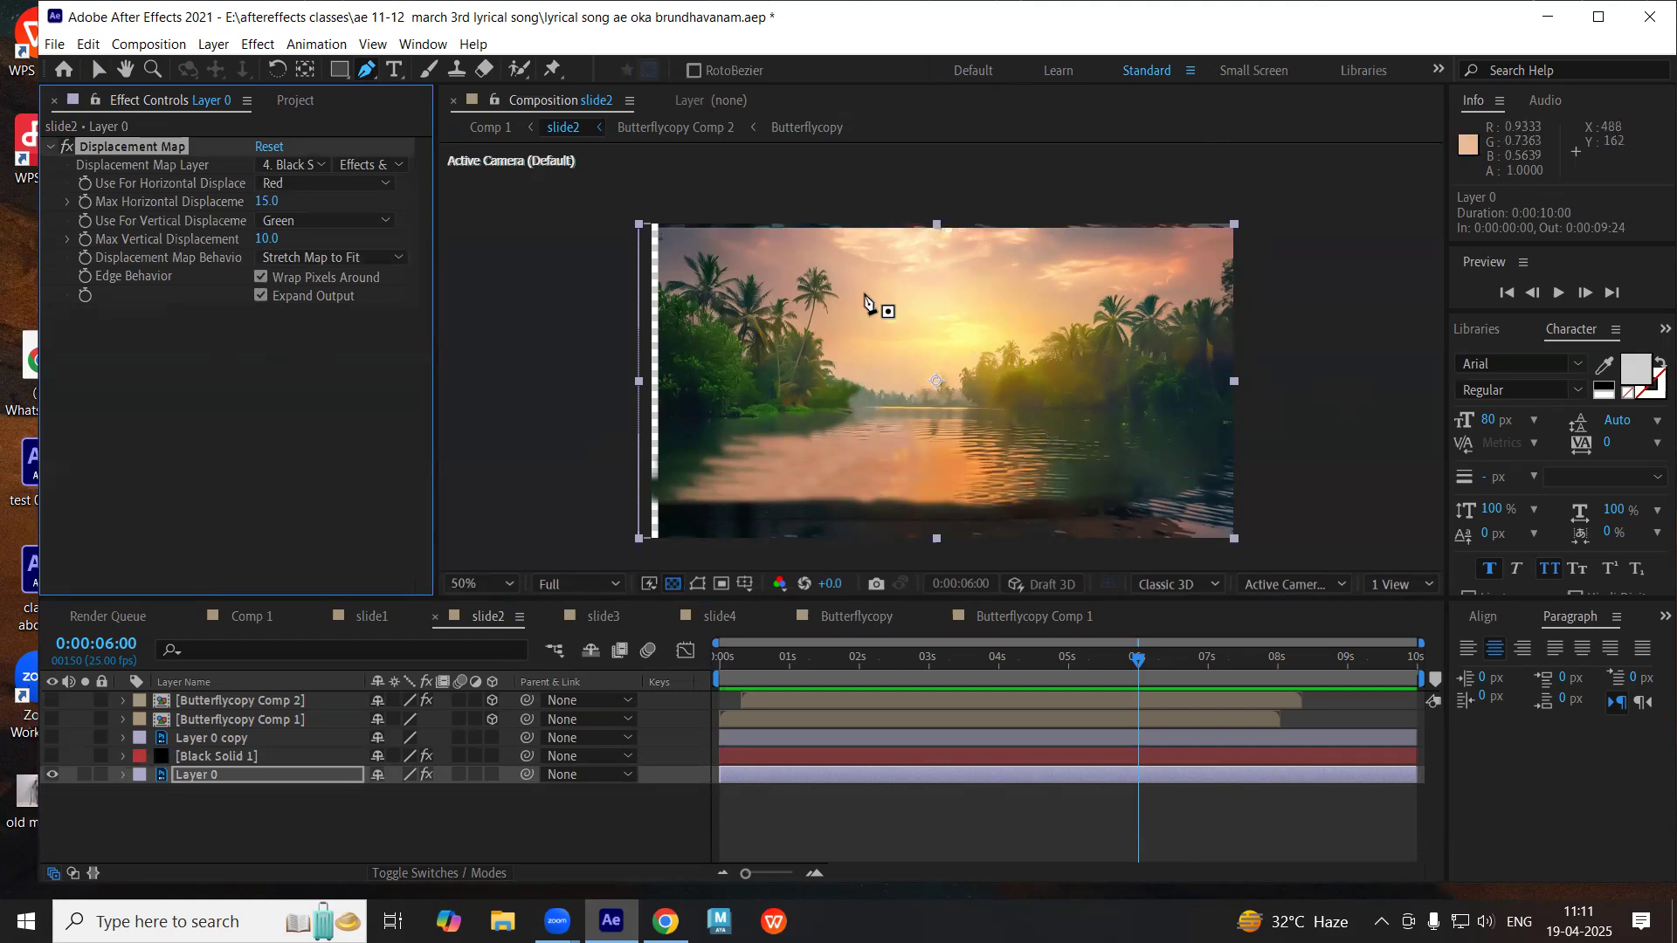
{"action": "key", "text": "shift+Right"}
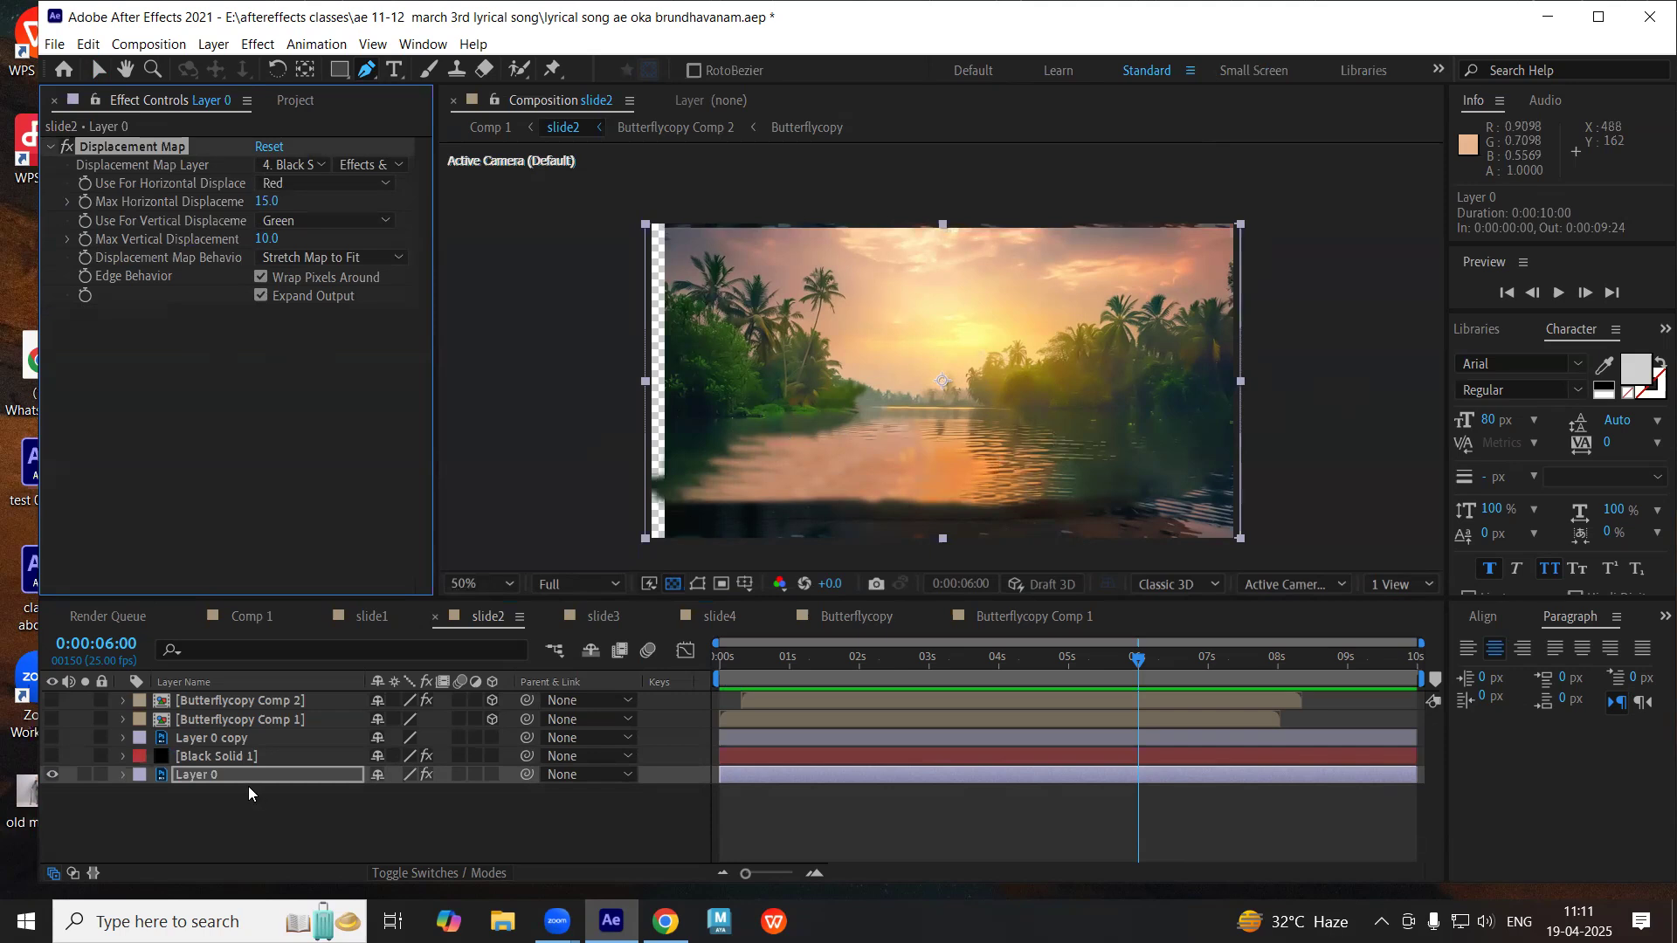
{"action": "key", "text": "s"}
{"action": "left_click_drag", "start_coordinate": [402, 796], "coordinate": [404, 793]}
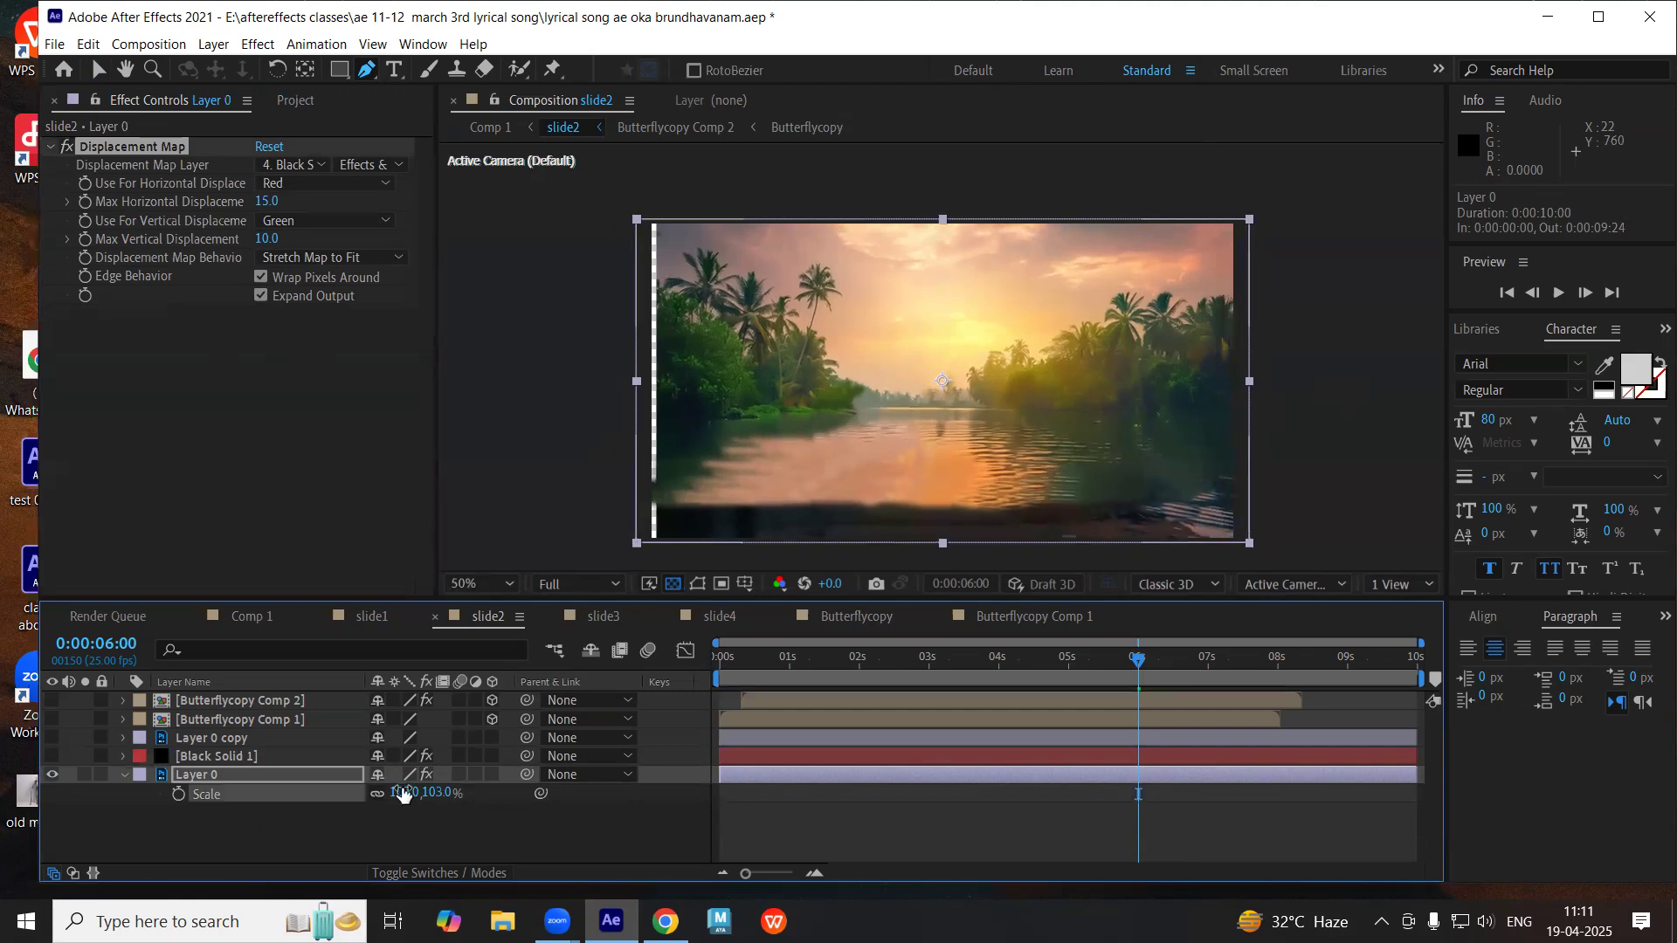
- Turn the Fractal Noise effect on Black Solid 1 back on and preview the displaced lake animation
{"action": "left_click", "coordinate": [200, 755]}
{"action": "left_click", "coordinate": [65, 162]}
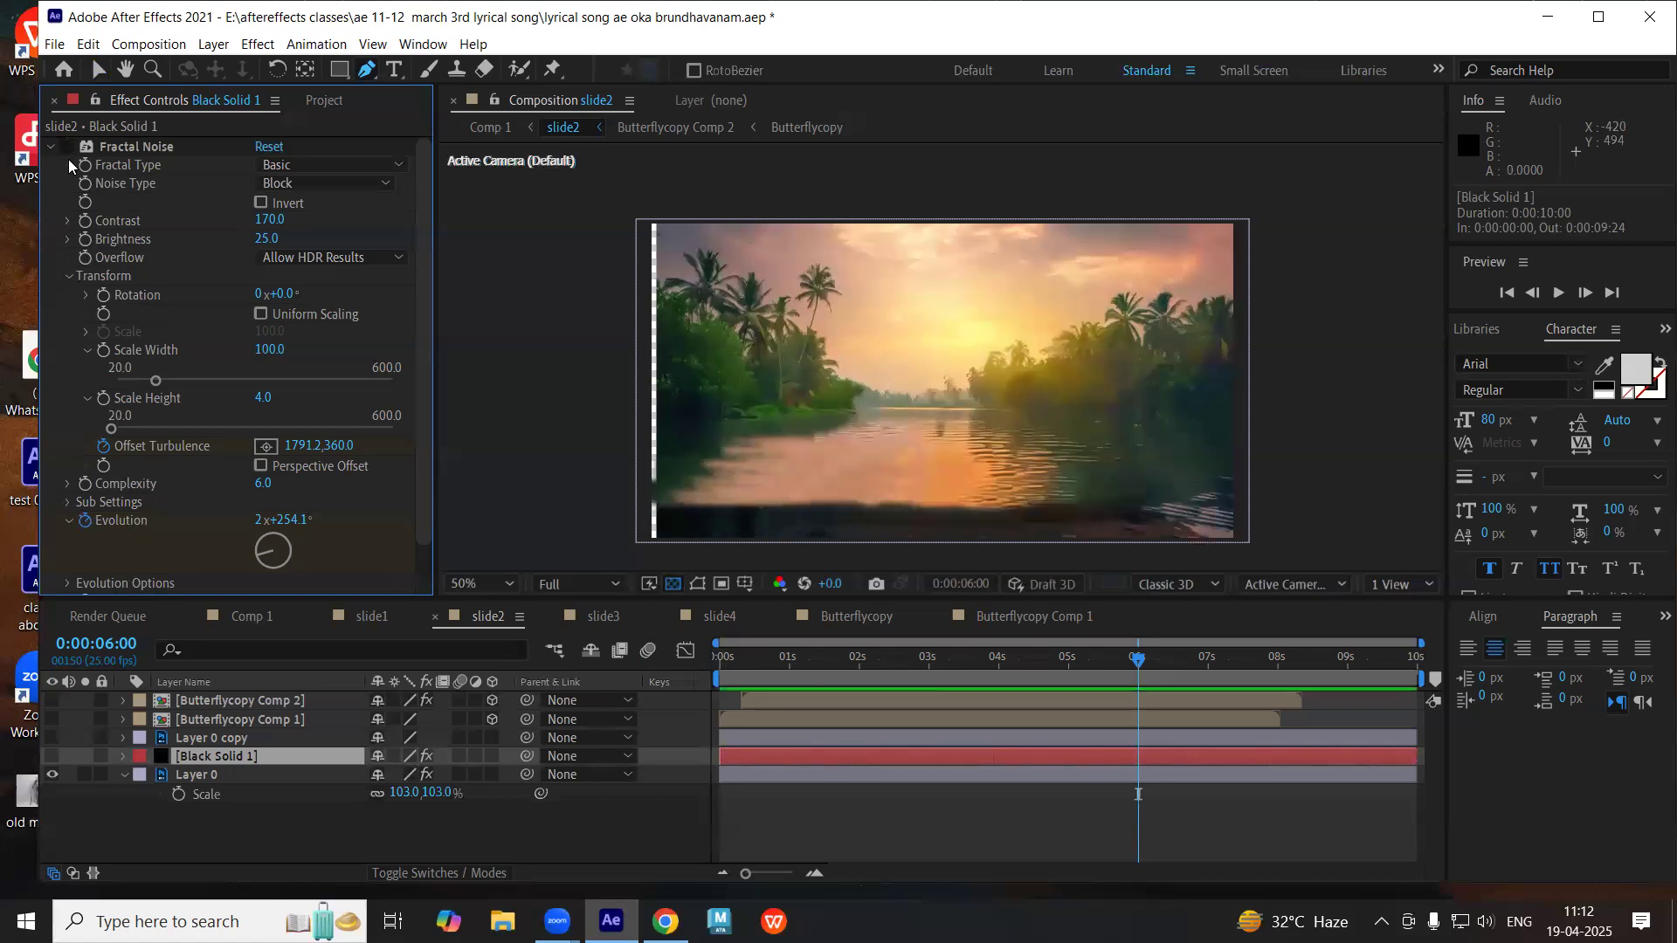
{"action": "left_click", "coordinate": [182, 775]}
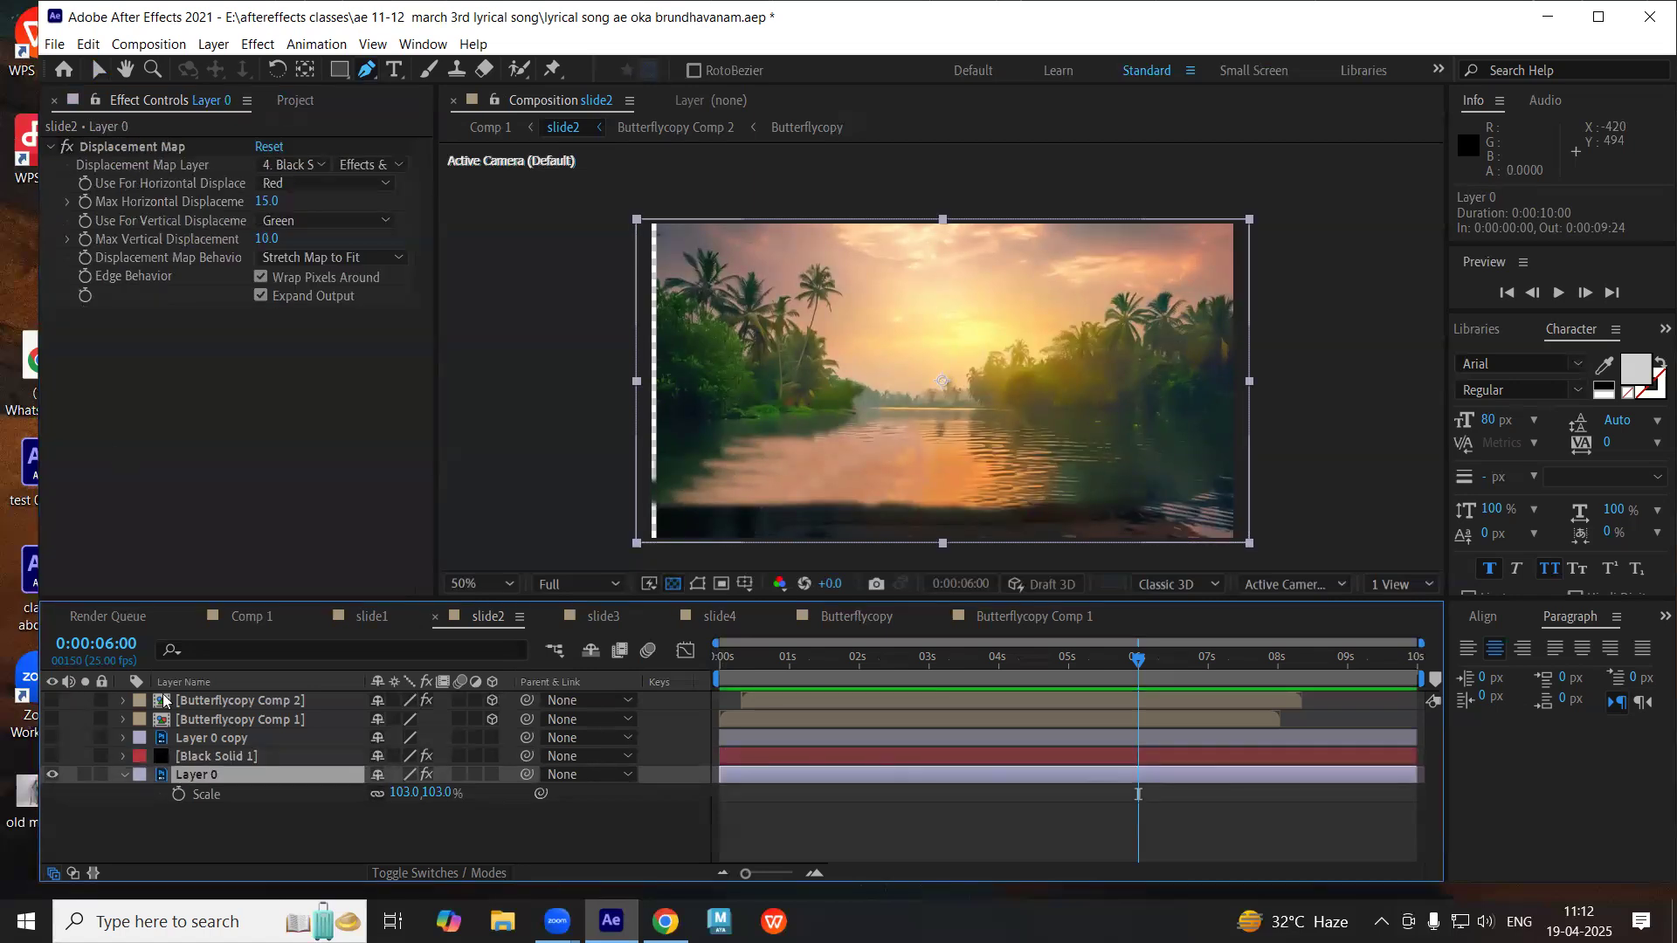
{"action": "left_click", "coordinate": [188, 758]}
{"action": "left_click", "coordinate": [65, 147]}
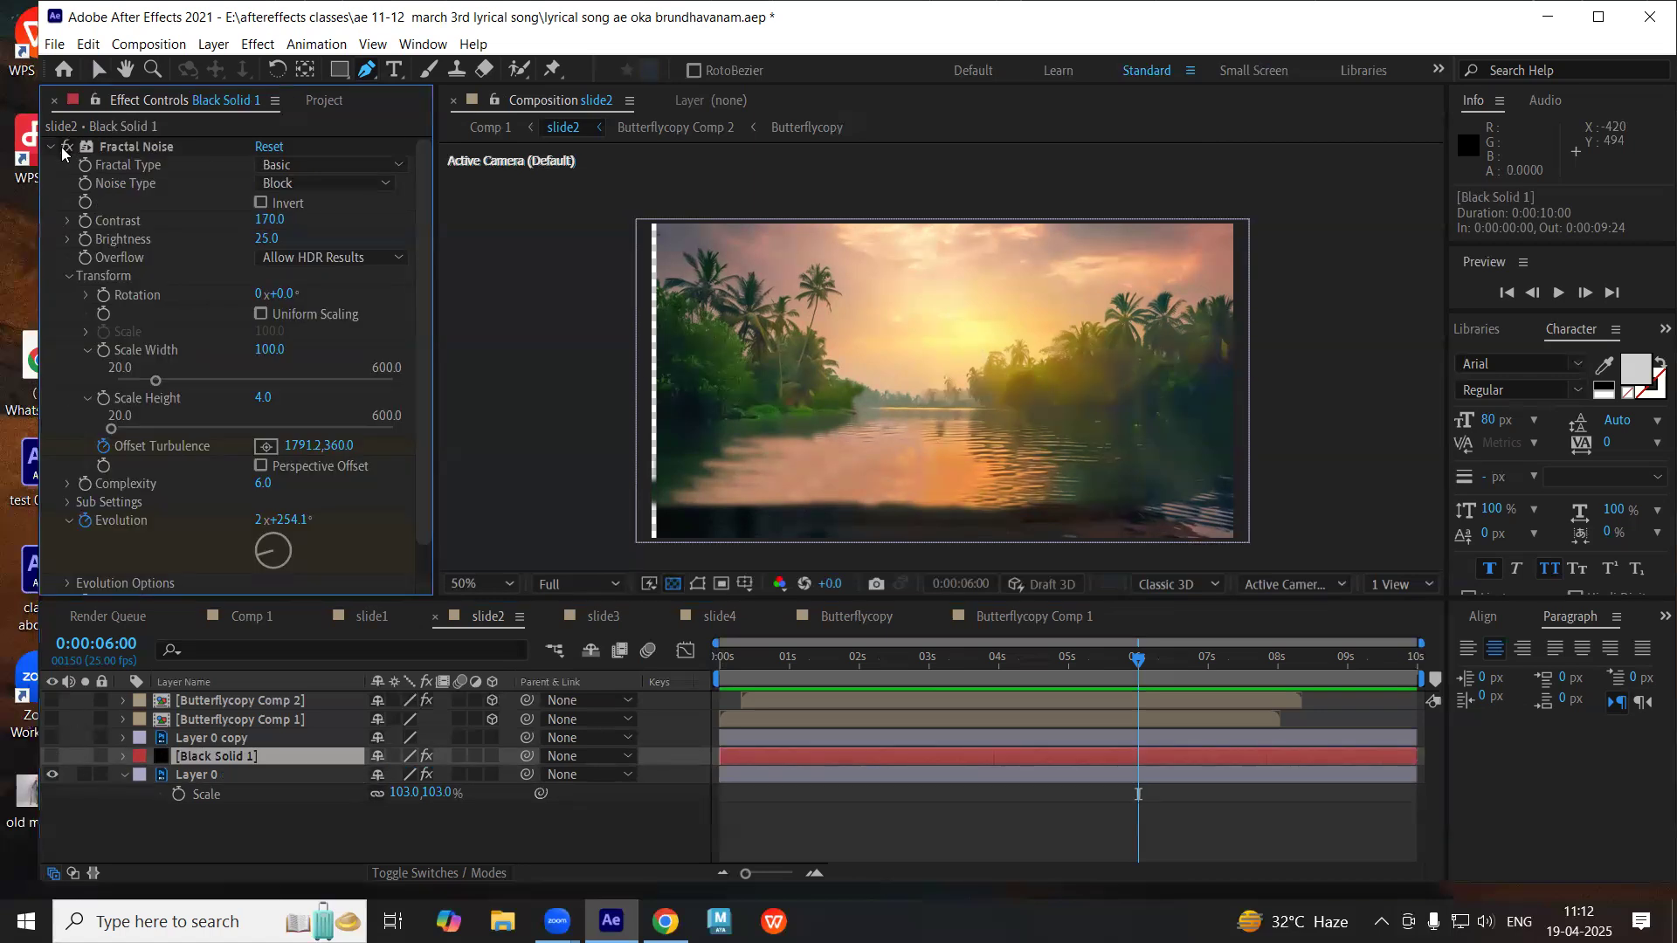
{"action": "key", "text": "space"}
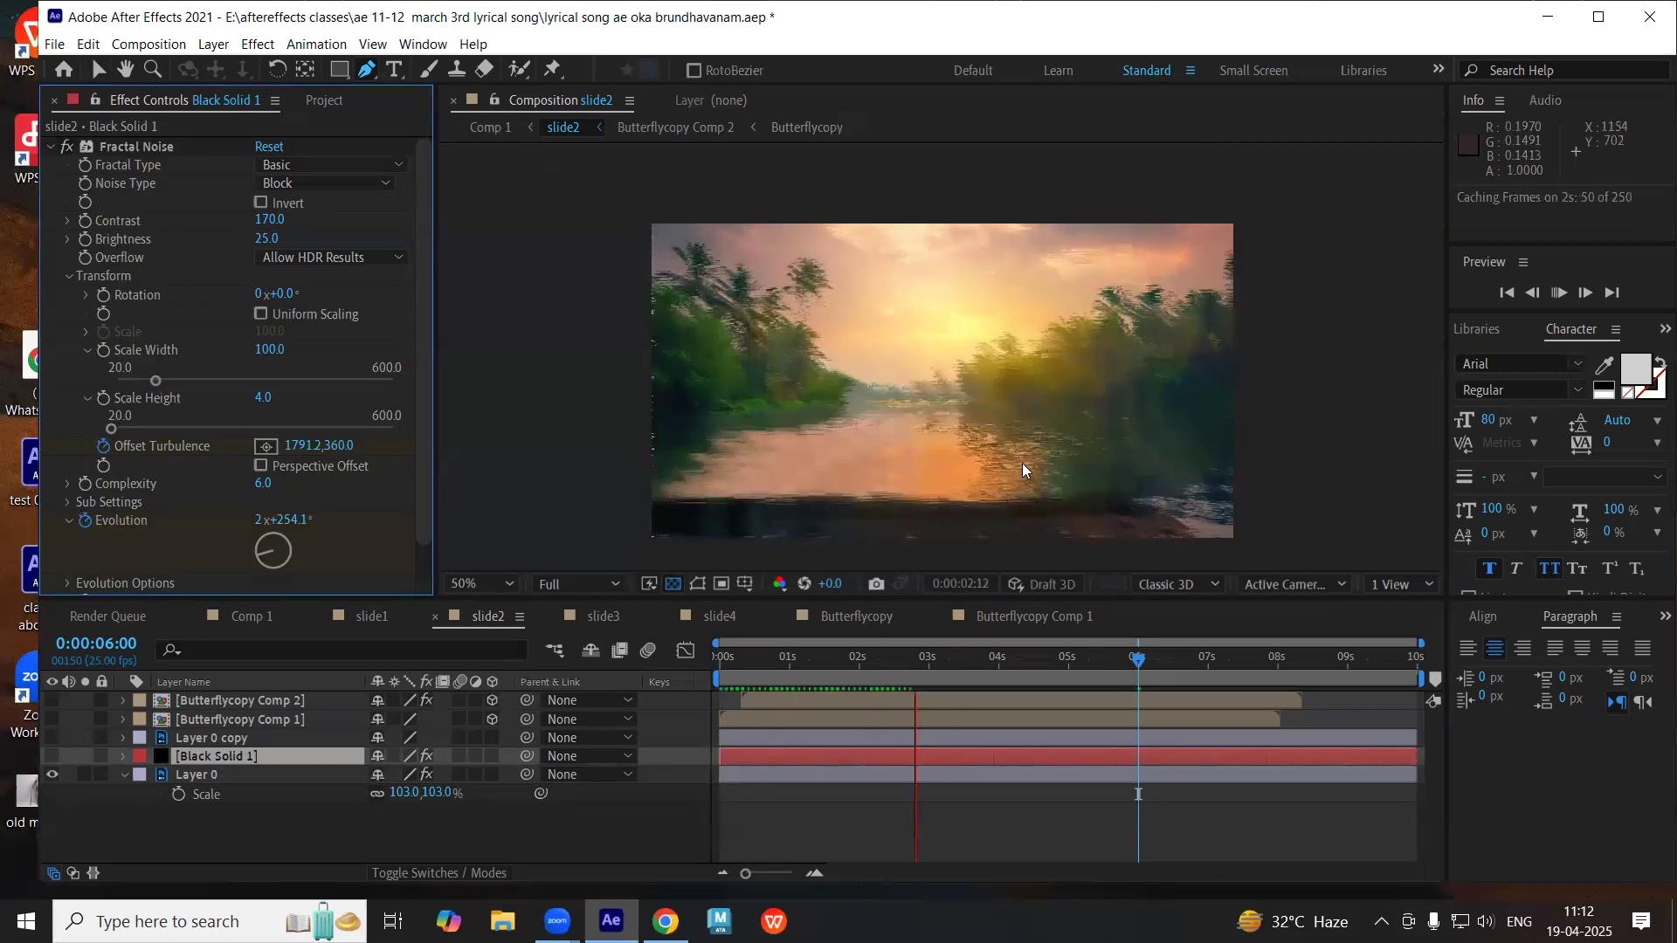
{"action": "key", "text": "space"}
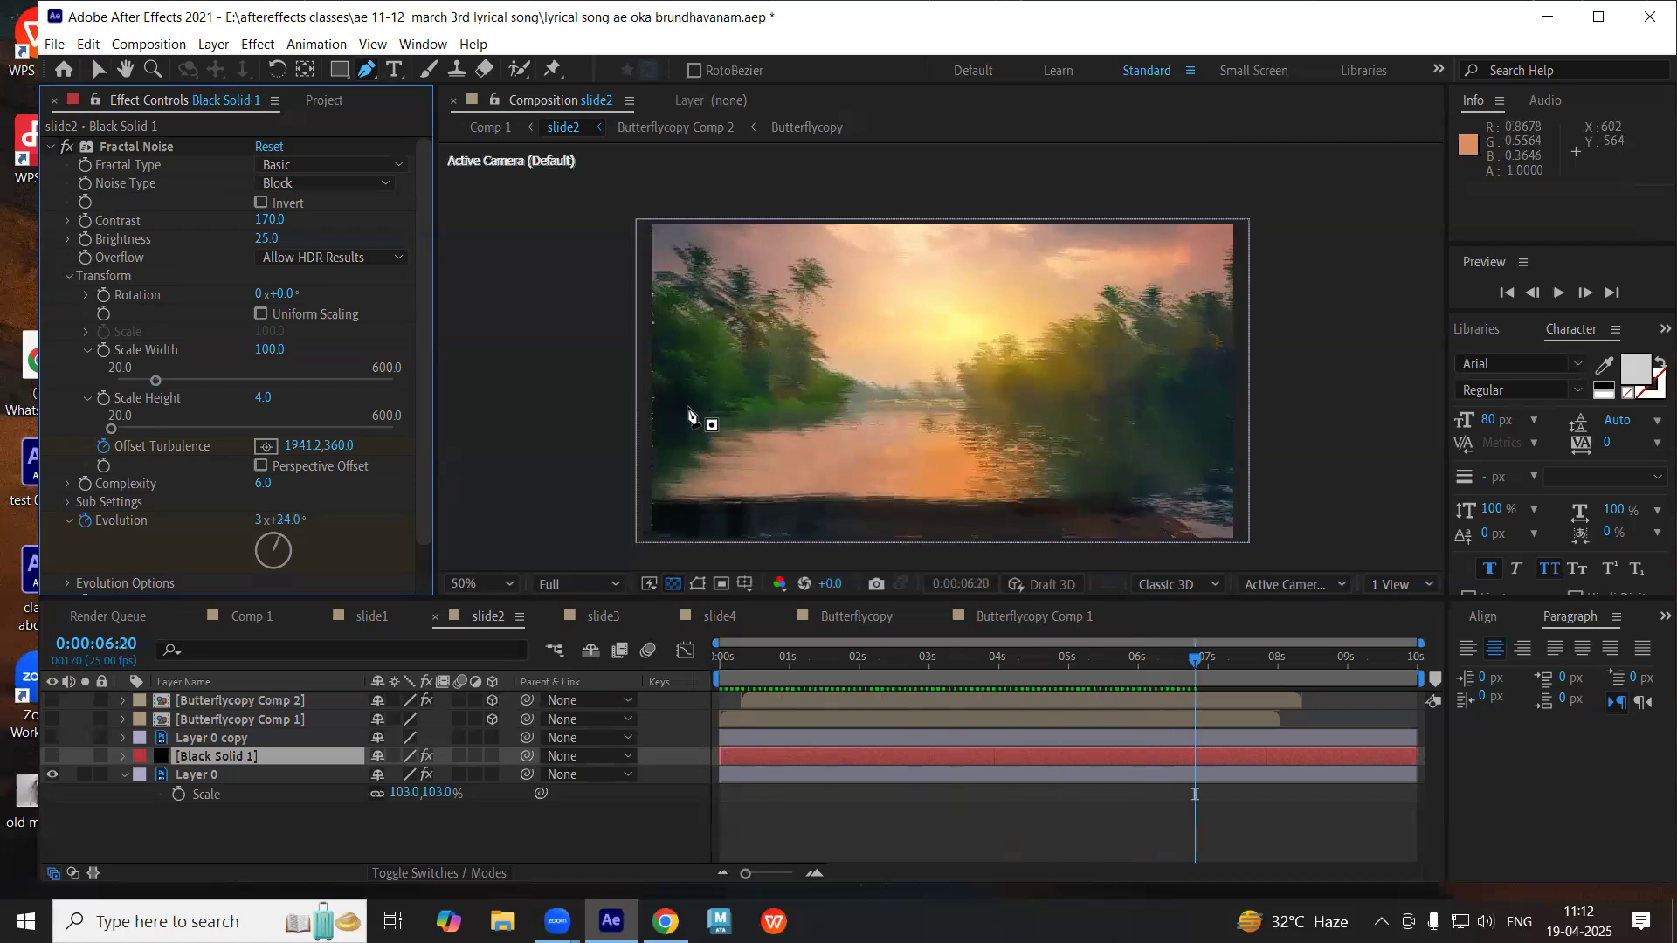
- Draw a closed mask with the Pen tool on Black Solid 1 from the lake's shoreline down past the frame's lower edge, and preview it
{"action": "left_click_drag", "start_coordinate": [636, 414], "coordinate": [680, 413]}
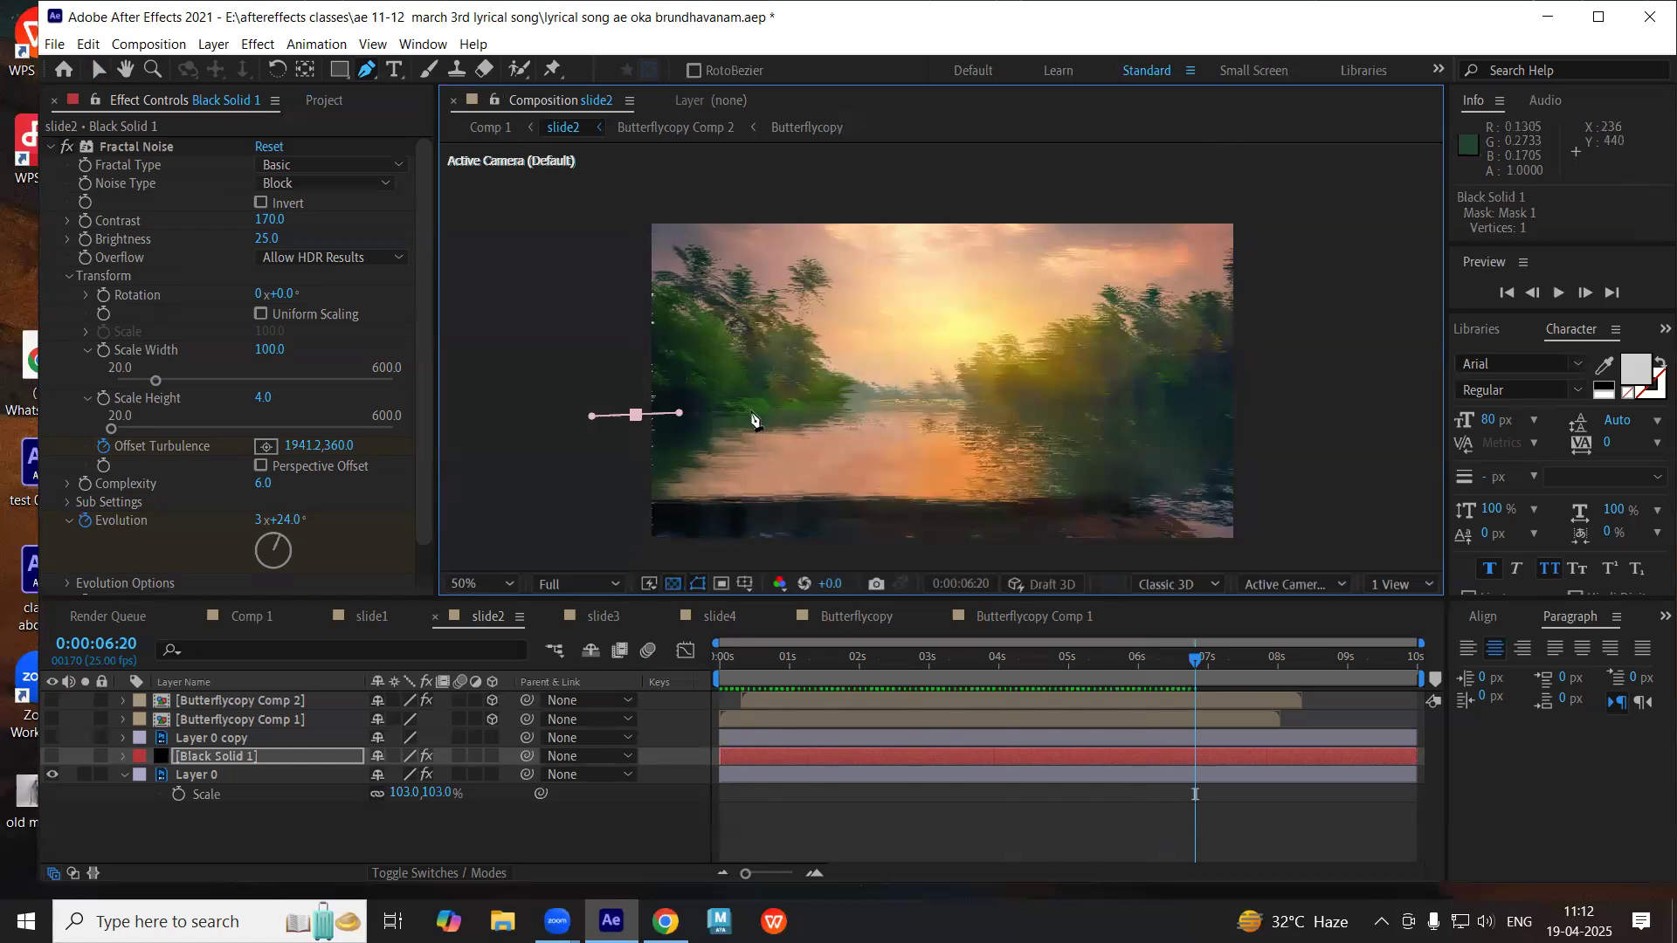
{"action": "left_click_drag", "start_coordinate": [770, 410], "coordinate": [879, 403]}
{"action": "left_click_drag", "start_coordinate": [1001, 404], "coordinate": [1029, 404]}
{"action": "left_click_drag", "start_coordinate": [1132, 404], "coordinate": [1259, 420]}
{"action": "left_click", "coordinate": [1263, 555]}
{"action": "left_click", "coordinate": [625, 552]}
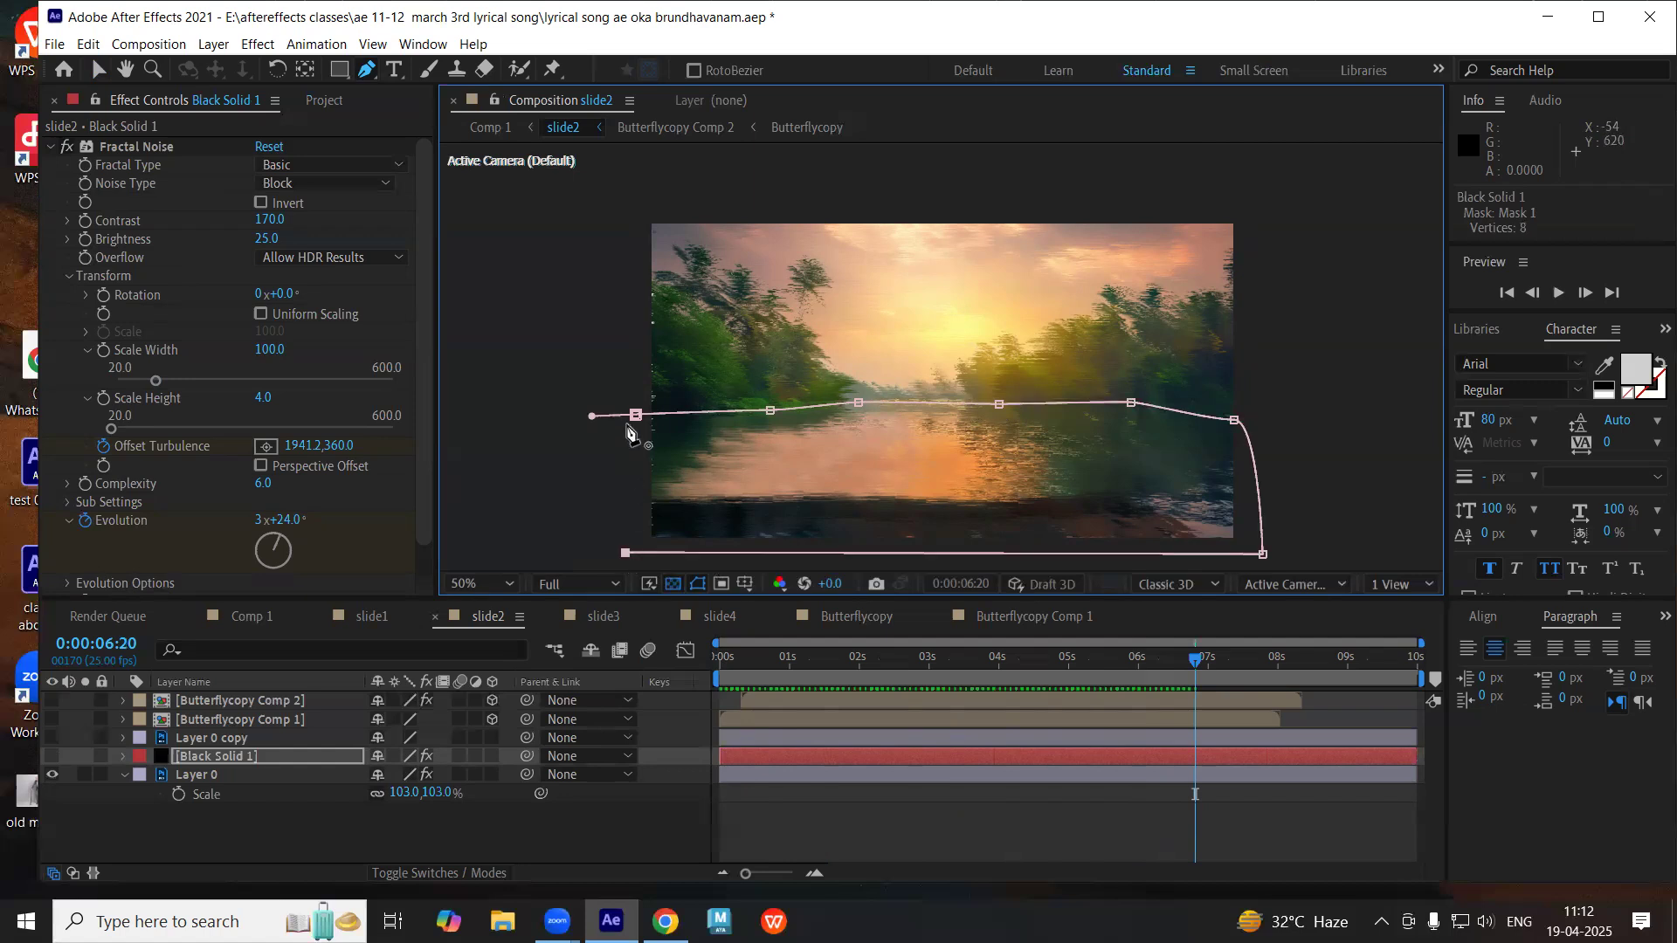
{"action": "left_click", "coordinate": [635, 415]}
{"action": "key", "text": "space"}
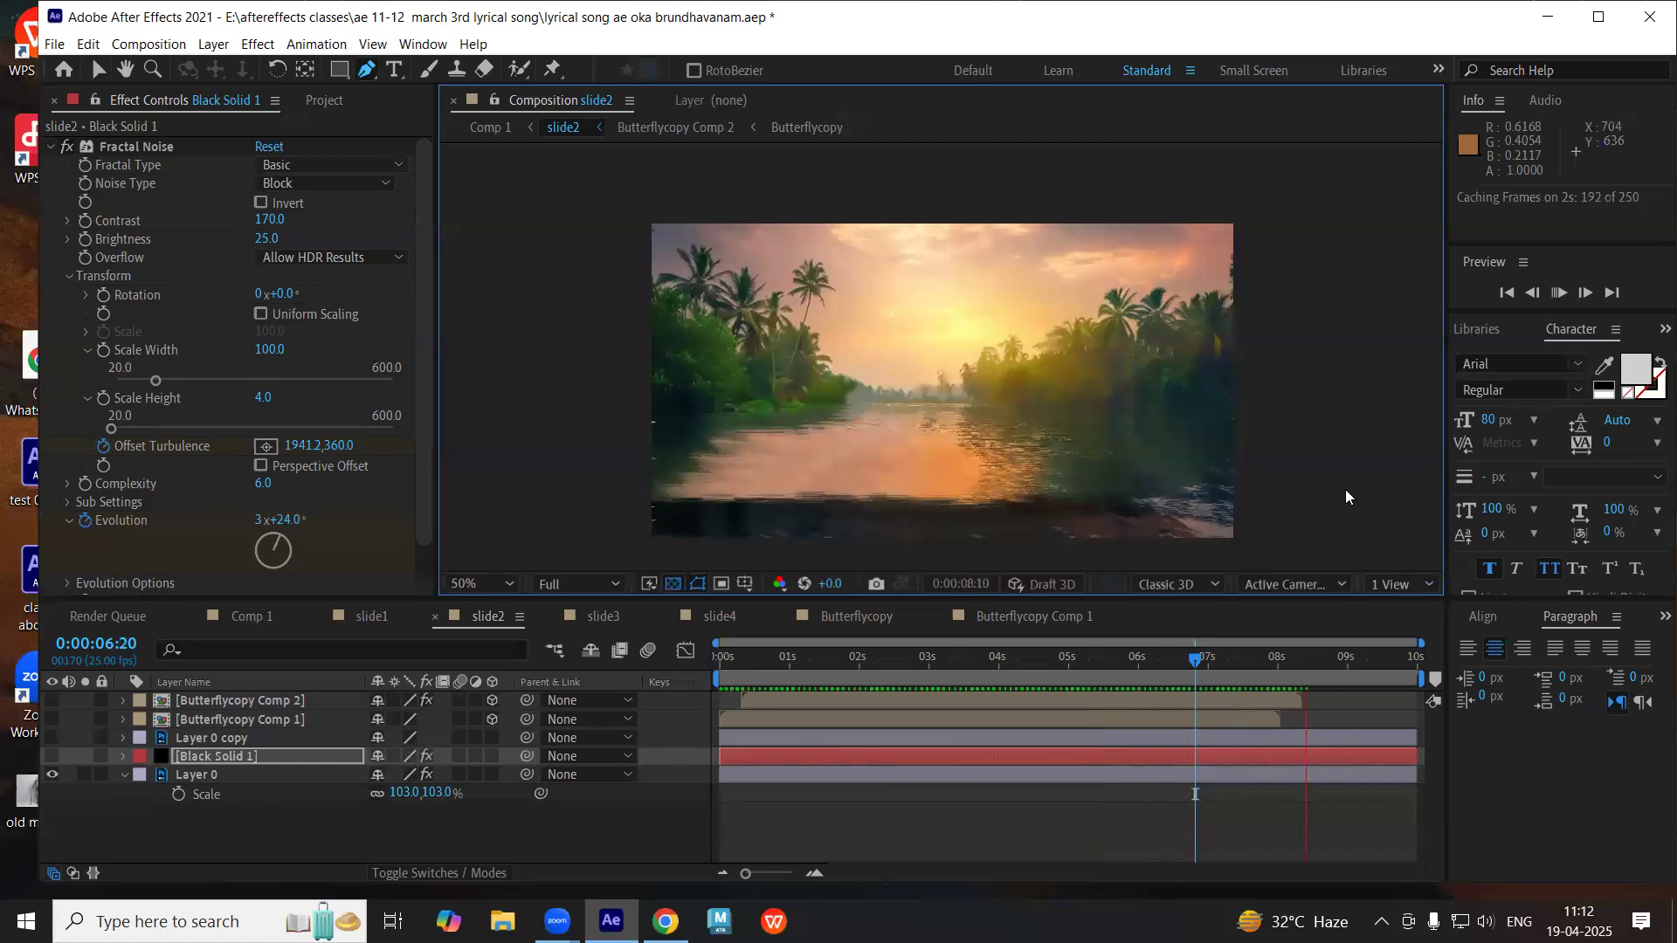
- Pre-compose Layer 0 and Black Solid 1 together into a new composition named bg
{"action": "left_click", "coordinate": [194, 775]}
{"action": "left_click", "coordinate": [219, 757], "text": "ctrl"}
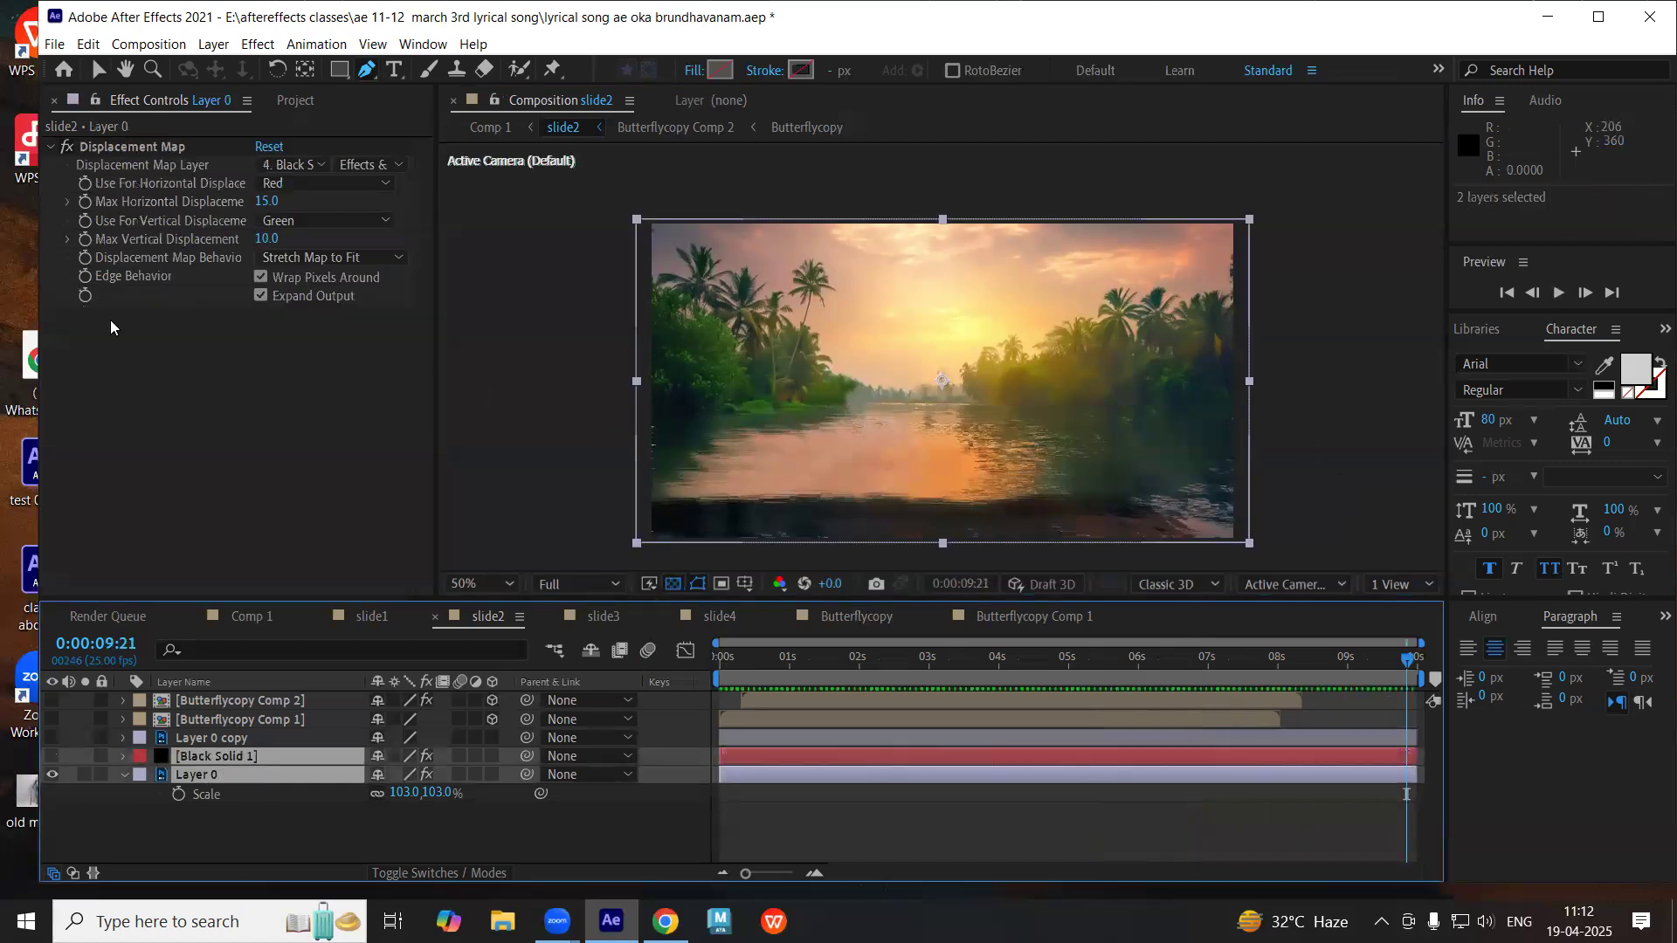
{"action": "left_click", "coordinate": [50, 148]}
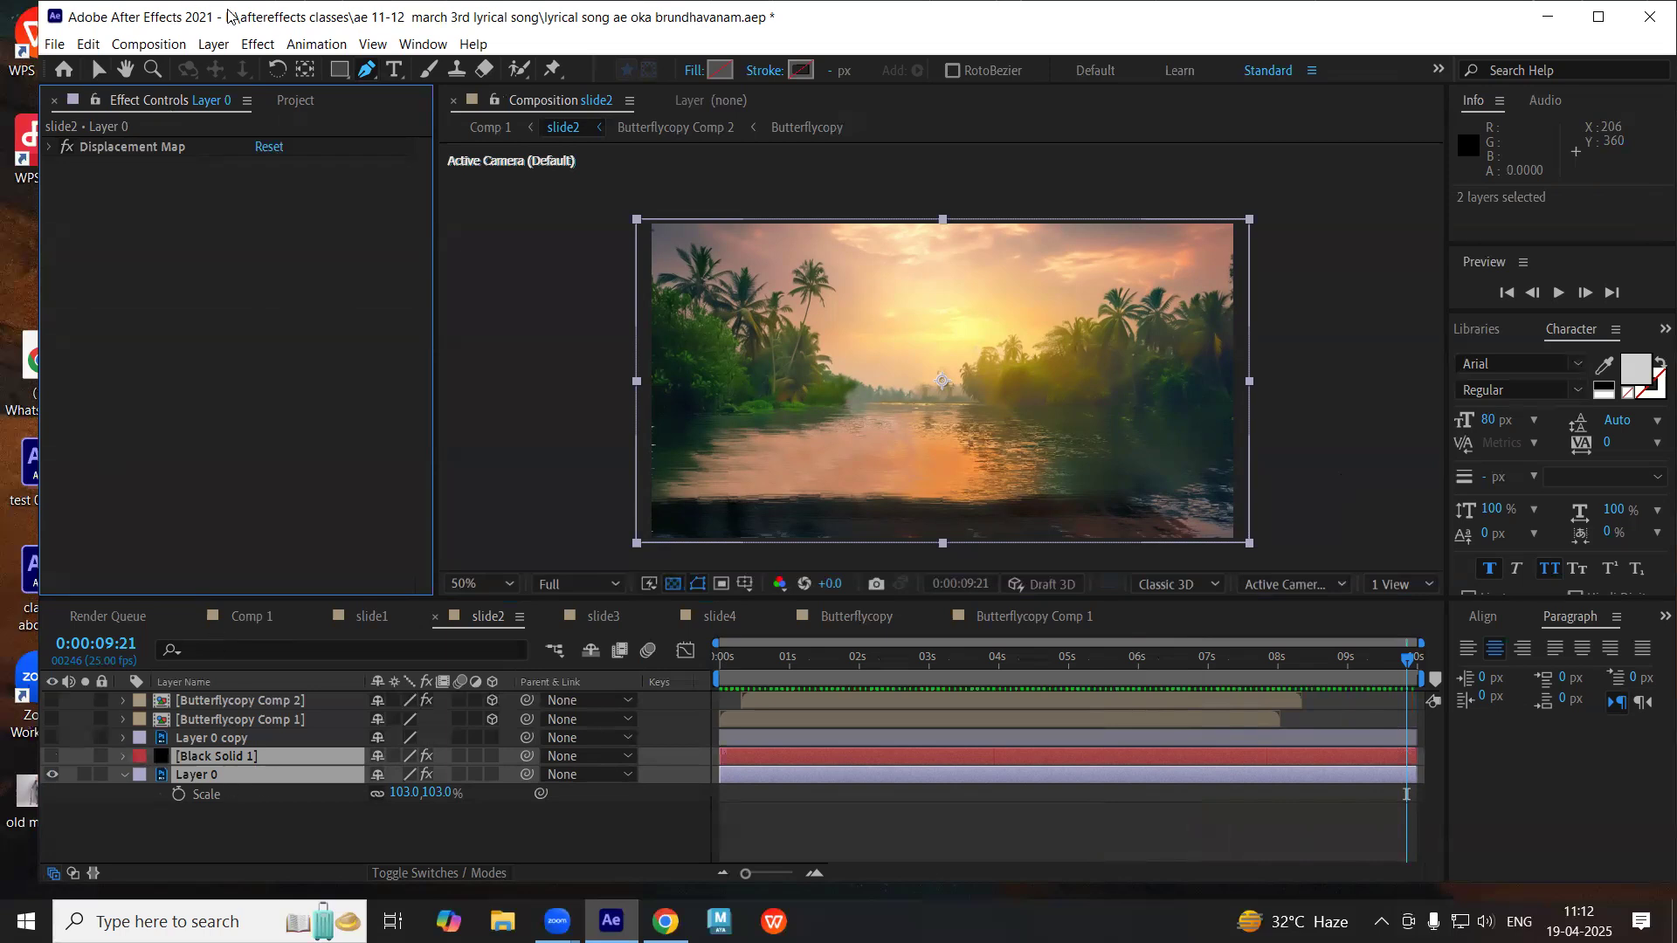
{"action": "left_click", "coordinate": [213, 44]}
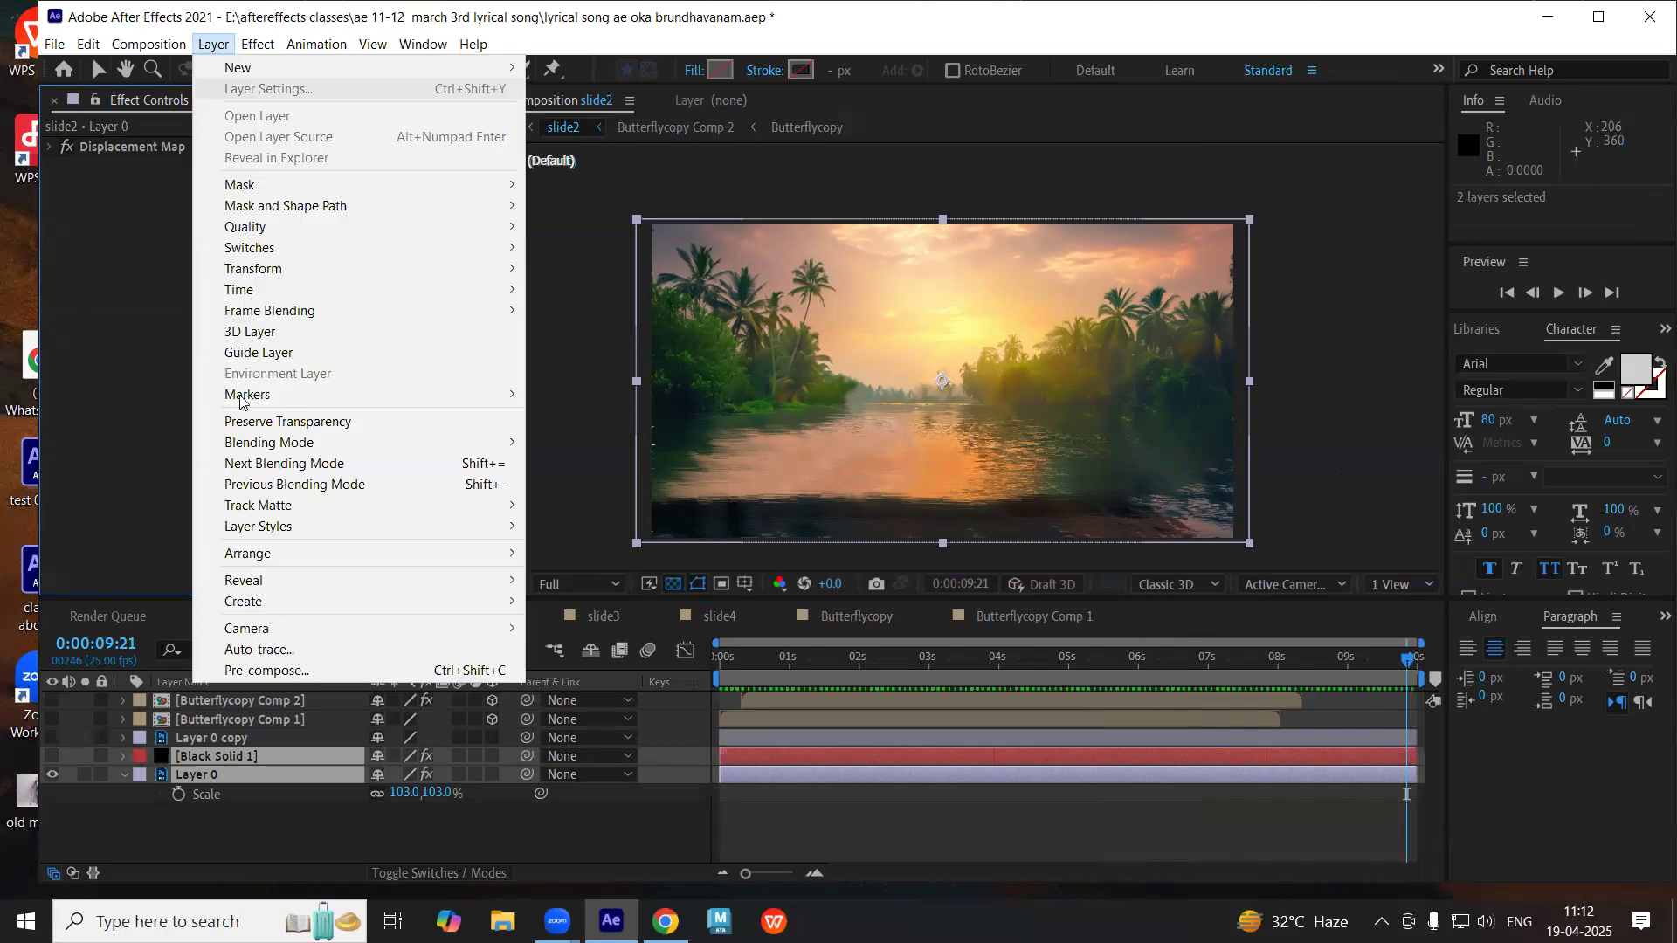
{"action": "left_click", "coordinate": [271, 671]}
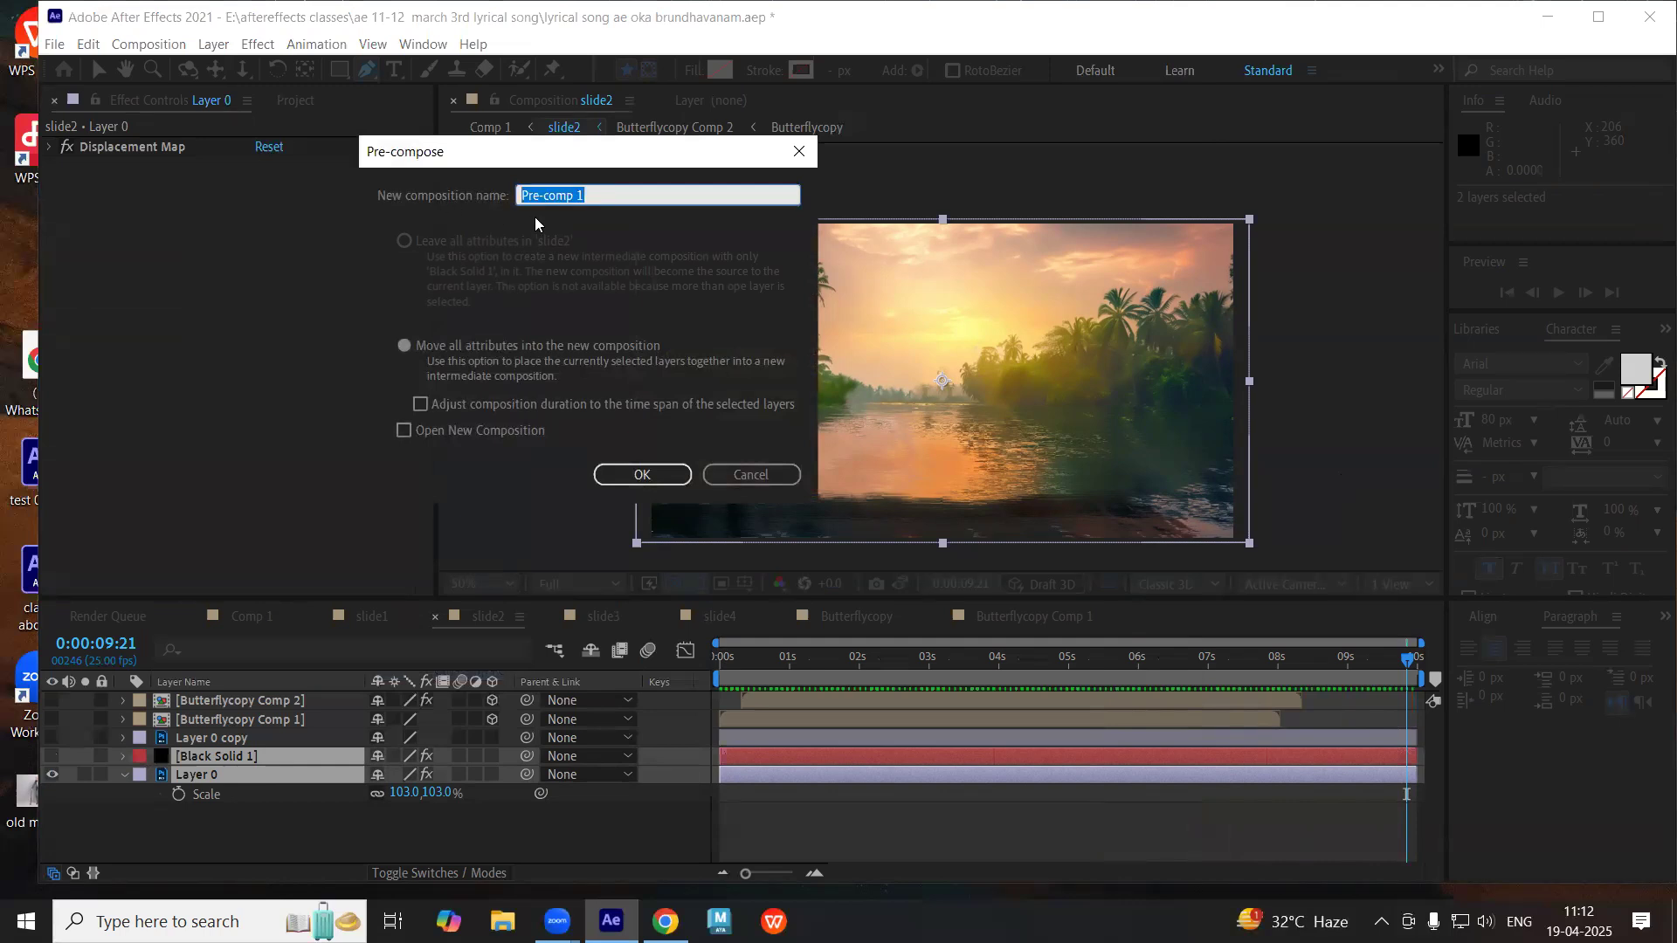
{"action": "type", "text": "bg"}
{"action": "left_click", "coordinate": [642, 474]}
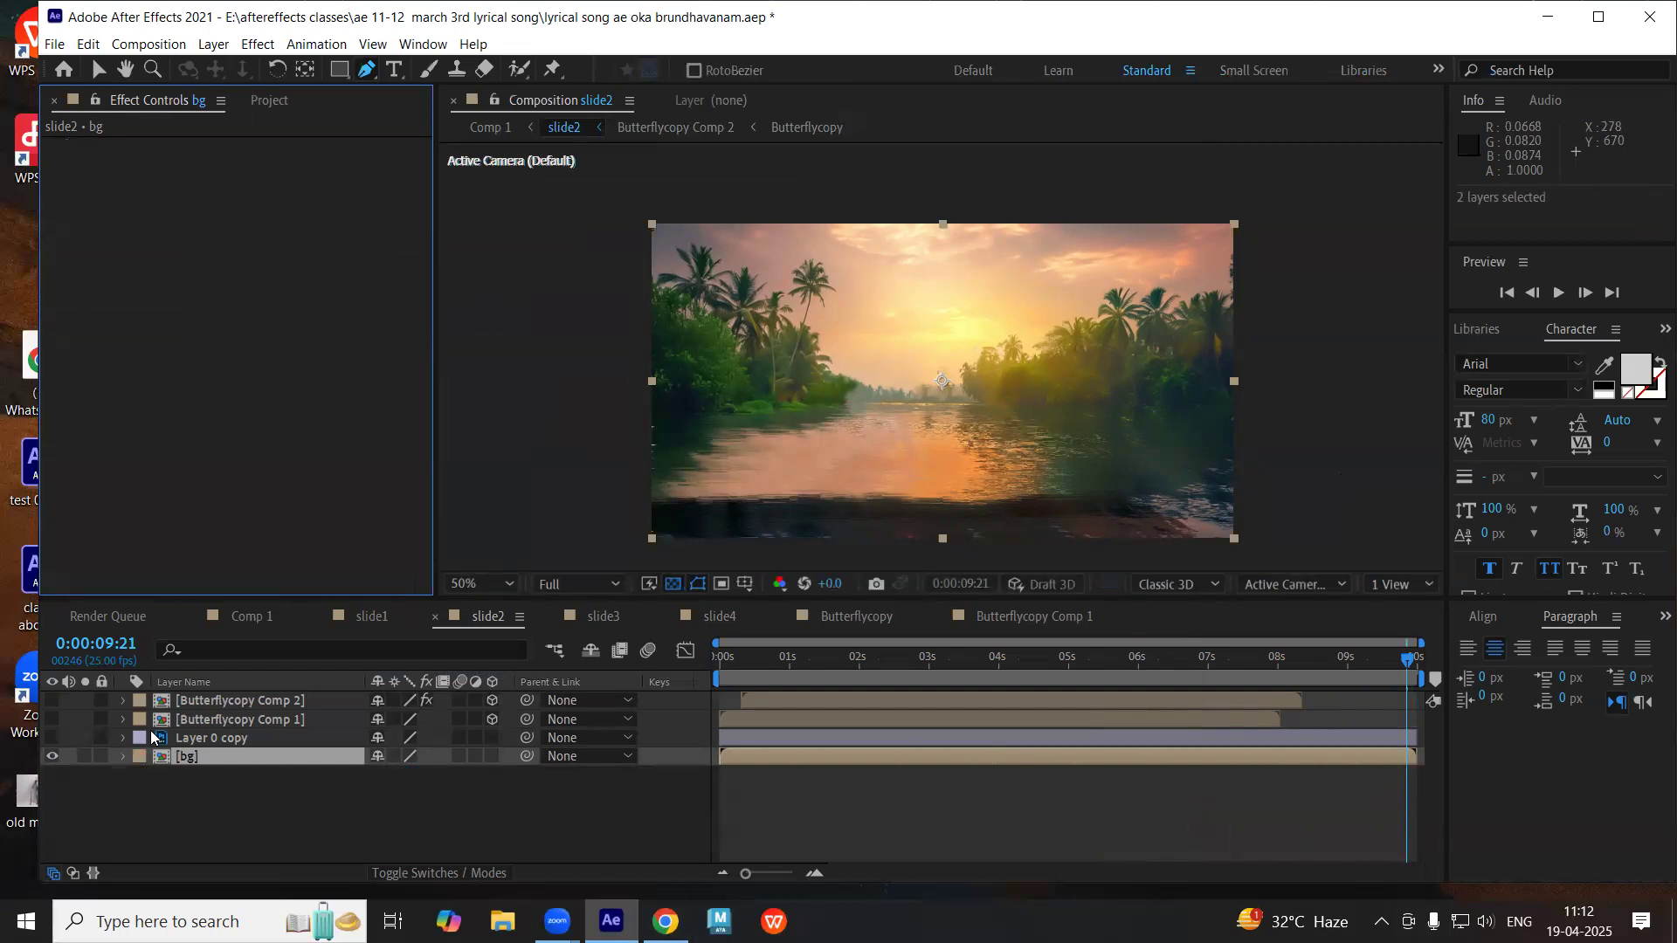
- Show Layer 0 copy and both Butterflycopy comps, and make Layer 0 copy and bg 3D layers
{"action": "left_click", "coordinate": [194, 739]}
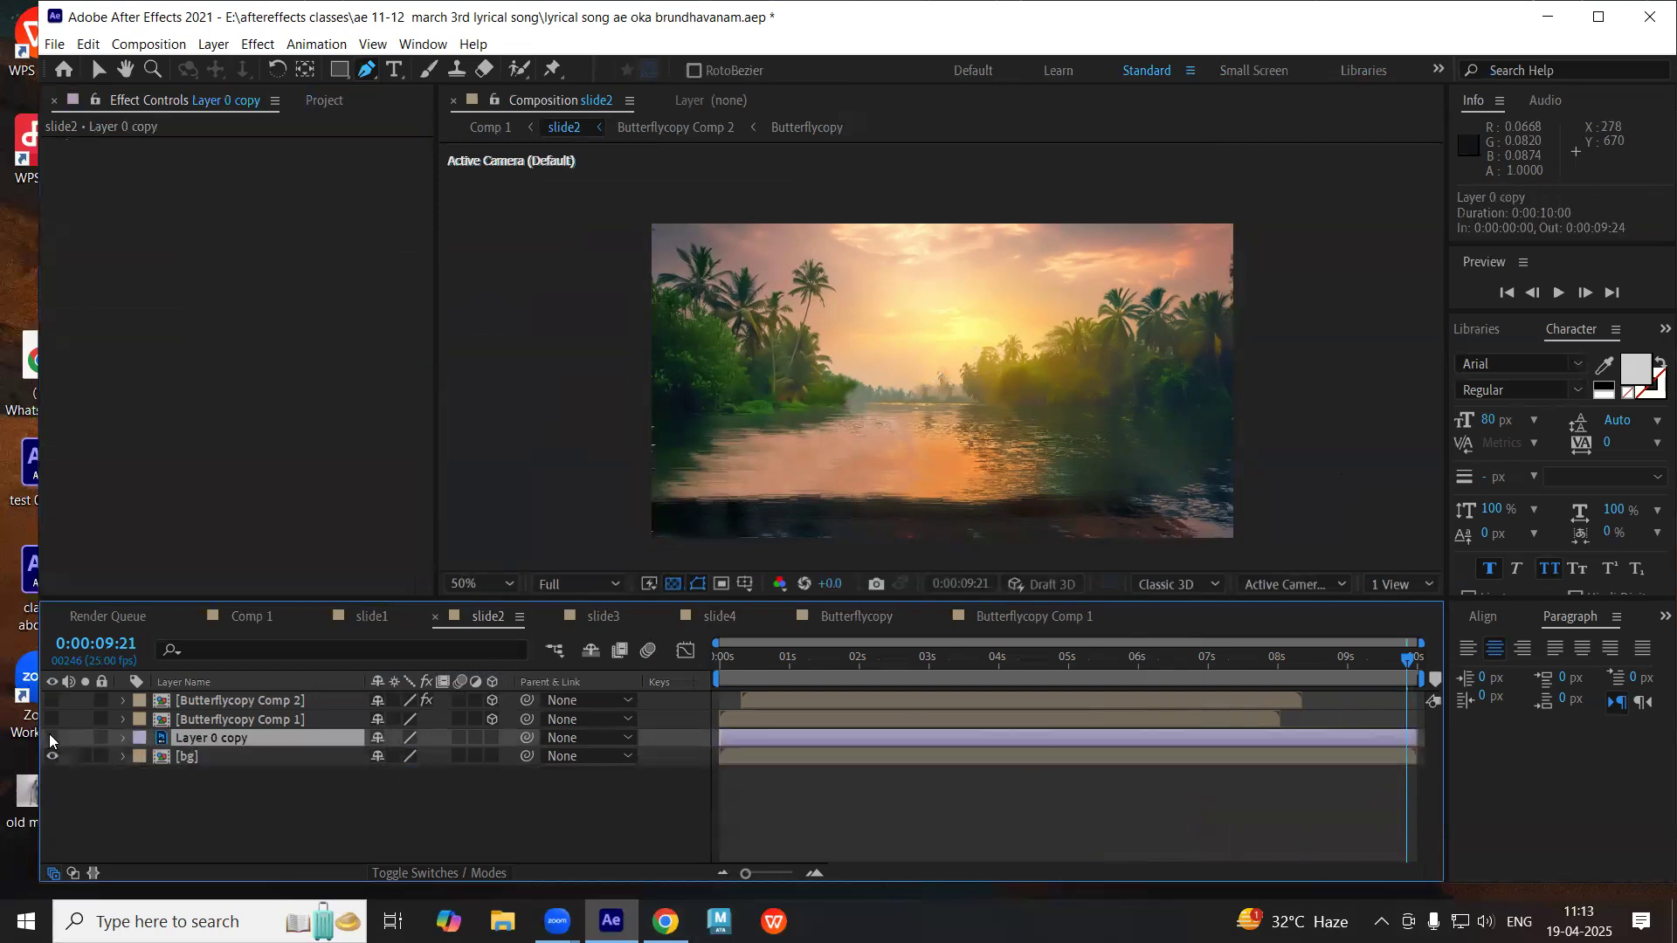
{"action": "left_click", "coordinate": [51, 737]}
{"action": "left_click", "coordinate": [50, 719]}
{"action": "left_click", "coordinate": [51, 700]}
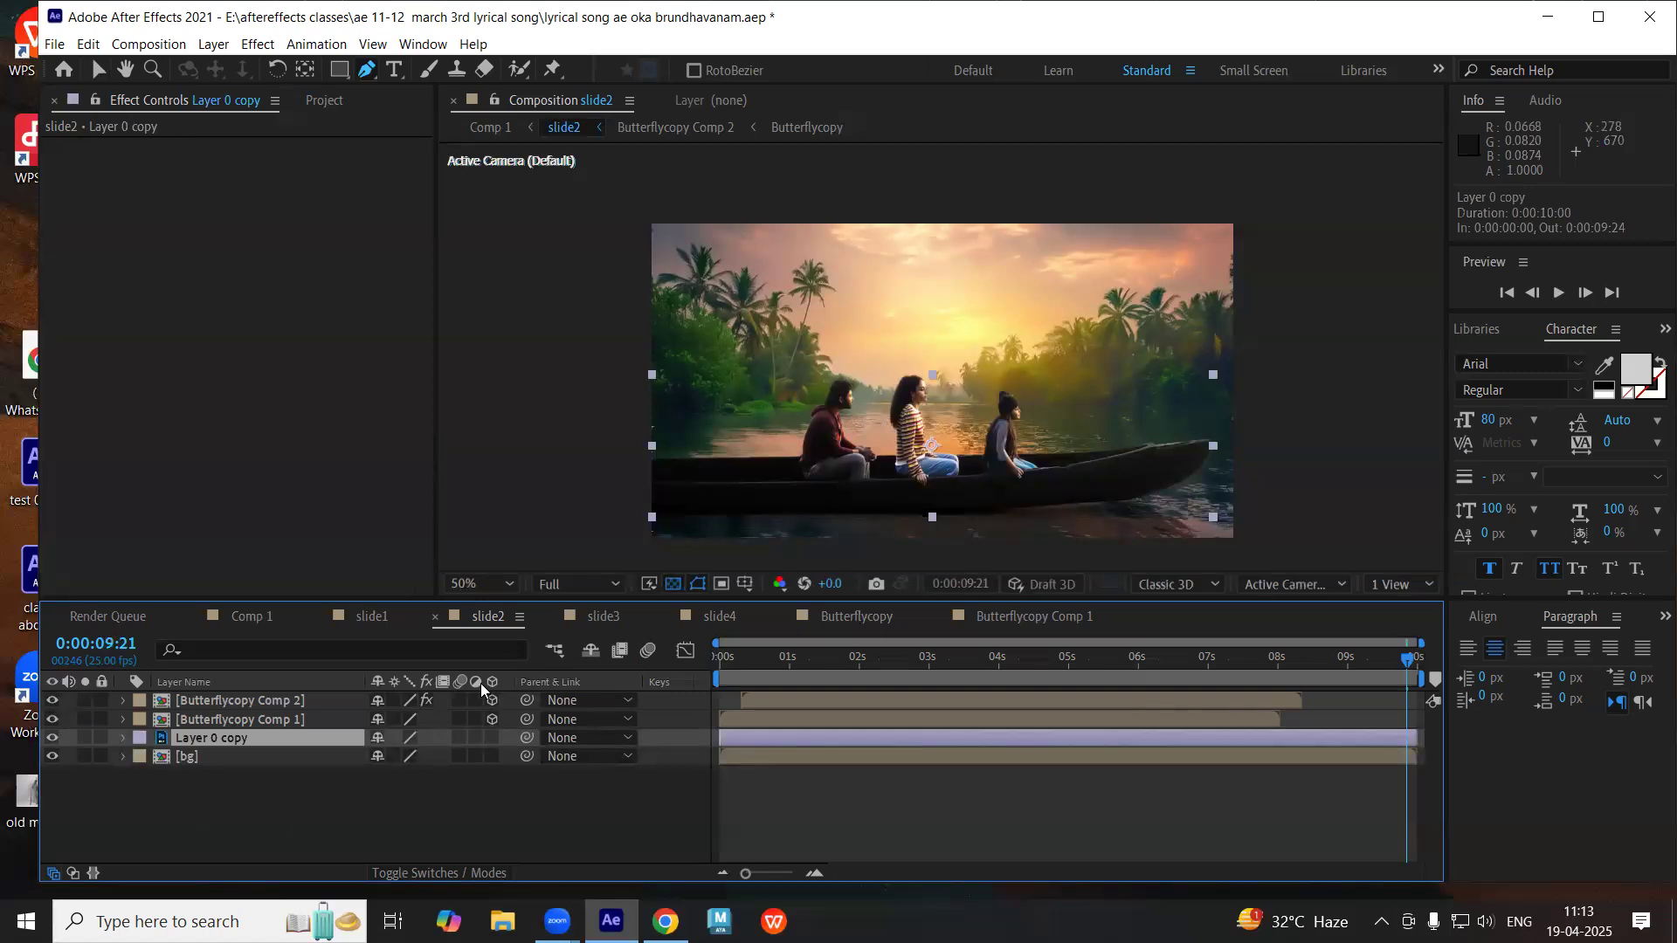
{"action": "left_click", "coordinate": [493, 739]}
{"action": "left_click", "coordinate": [493, 756]}
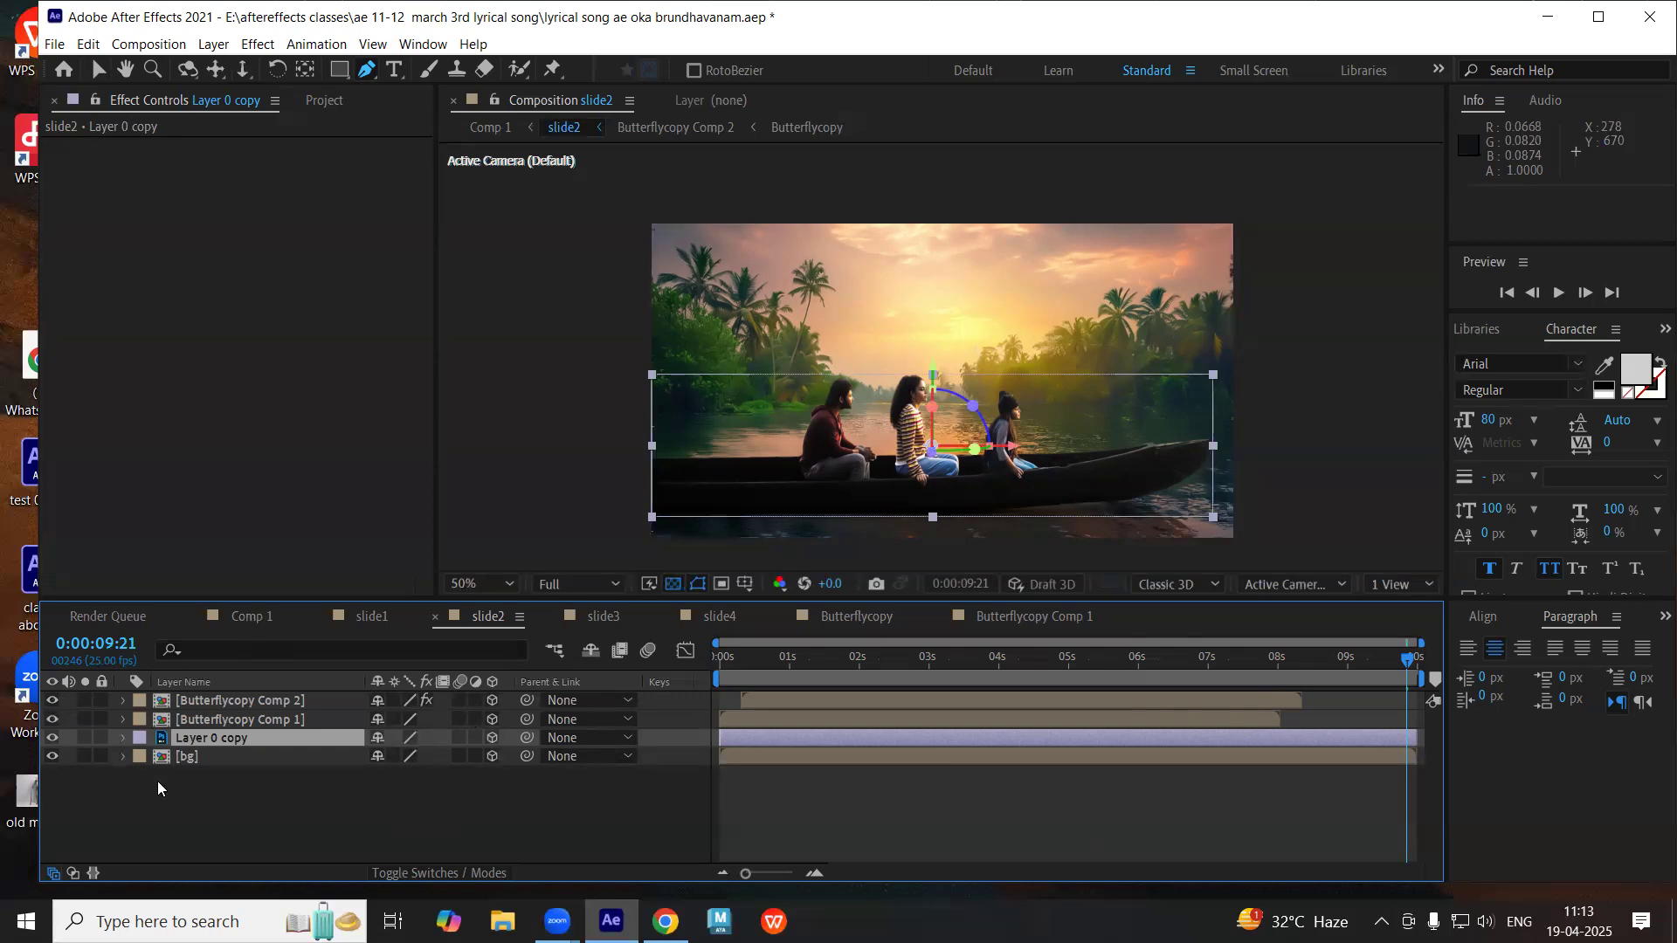
- Add a new two-node camera layer to slide2 with the default settings
{"action": "left_click", "coordinate": [187, 756]}
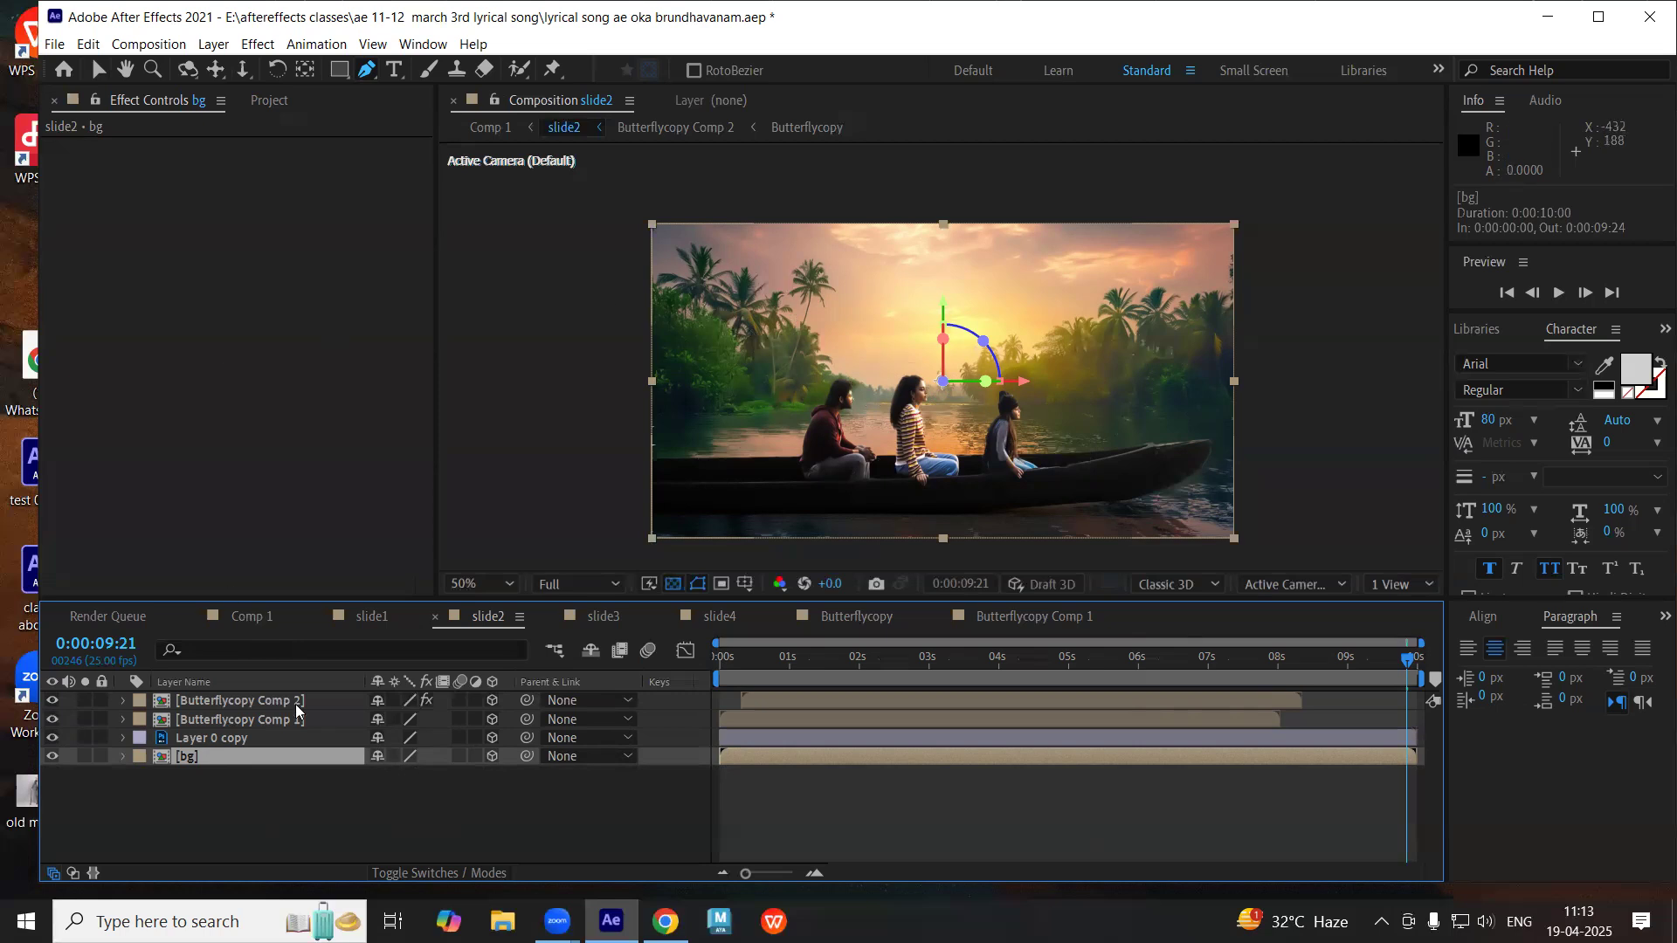
{"action": "left_click", "coordinate": [200, 812]}
{"action": "left_click", "coordinate": [213, 44]}
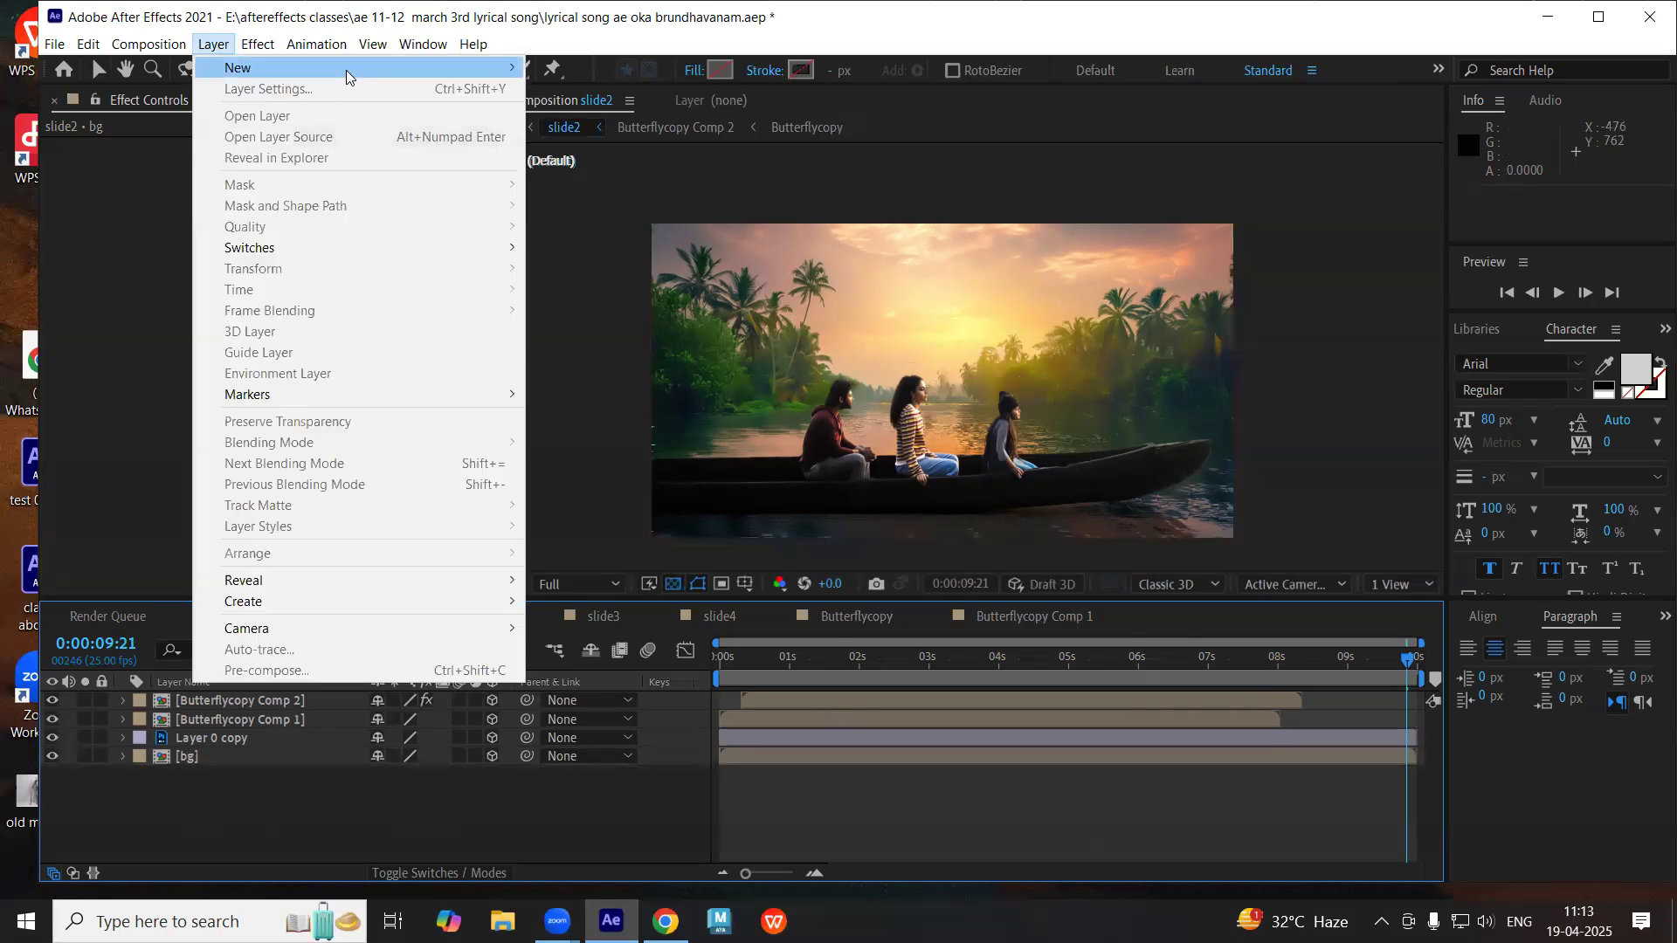
{"action": "mouse_move", "coordinate": [346, 76]}
{"action": "left_click", "coordinate": [580, 128]}
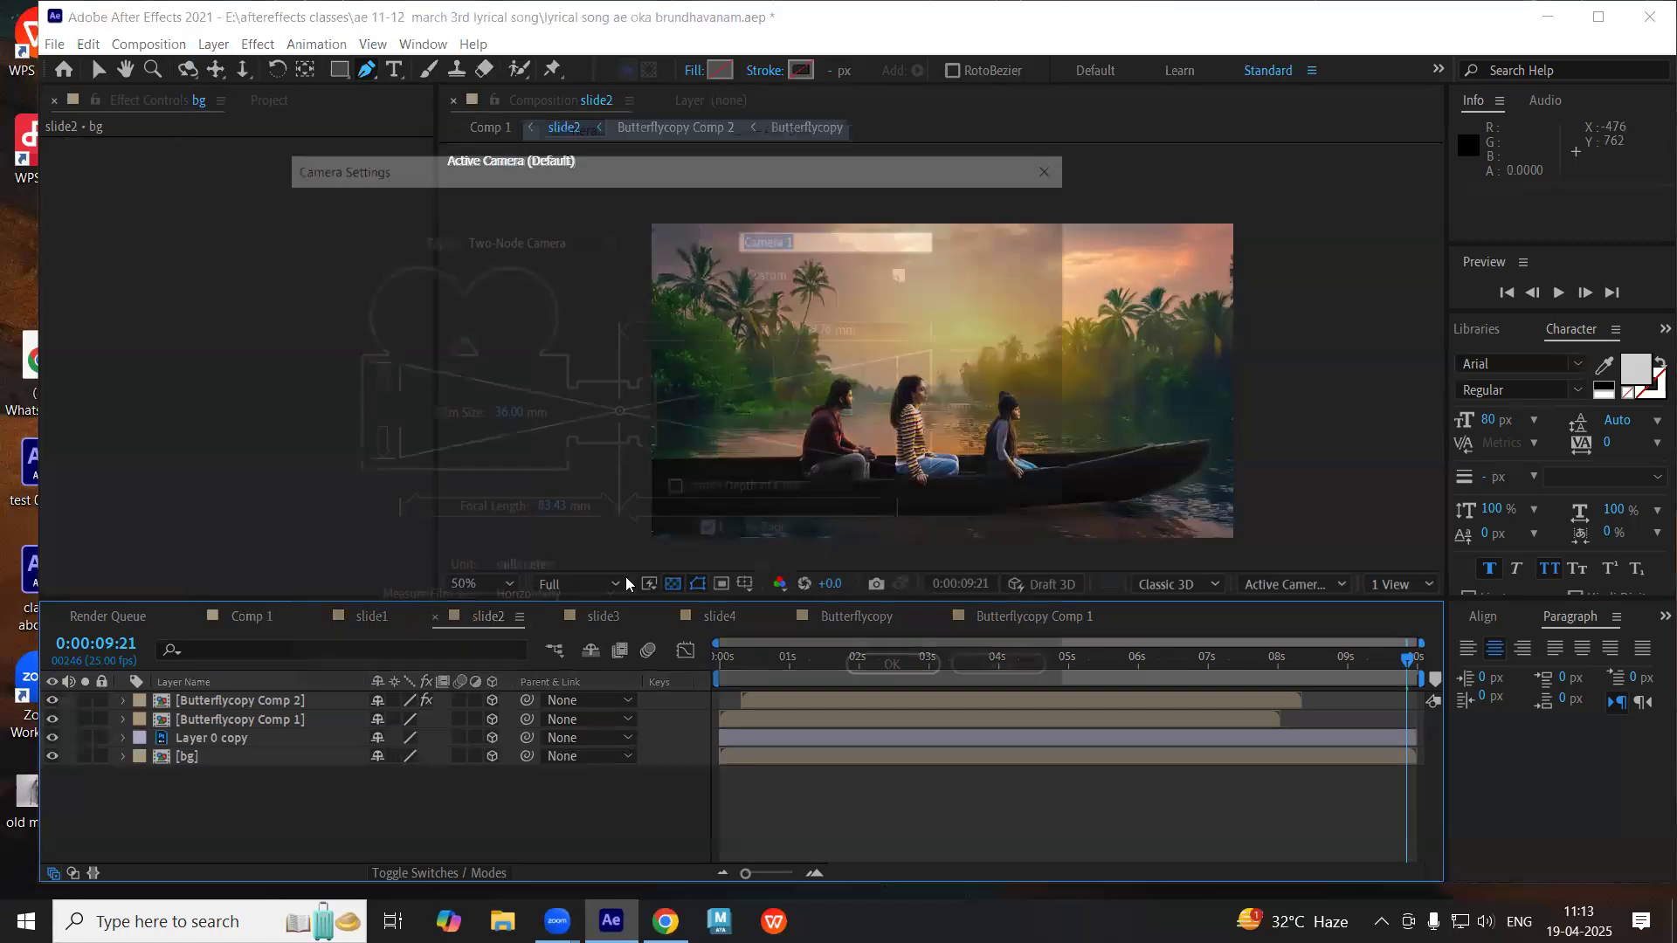
{"action": "left_click", "coordinate": [926, 674]}
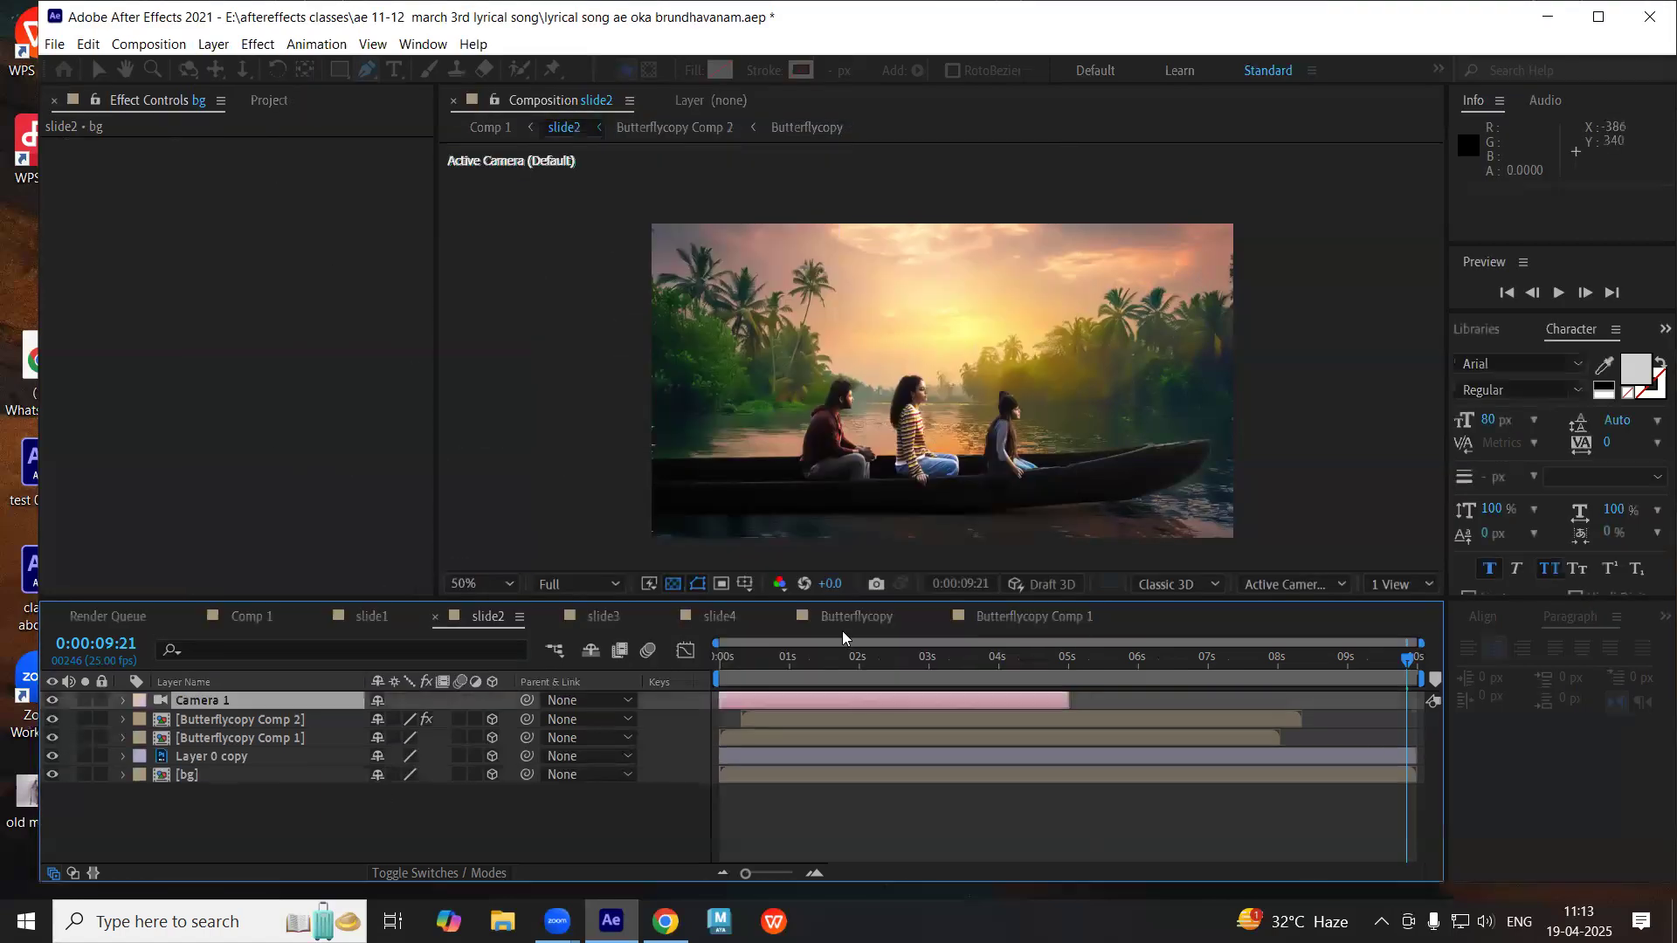
- Extend the Camera 1 layer to the composition's full 10-second duration
{"action": "left_click_drag", "start_coordinate": [738, 653], "coordinate": [718, 655]}
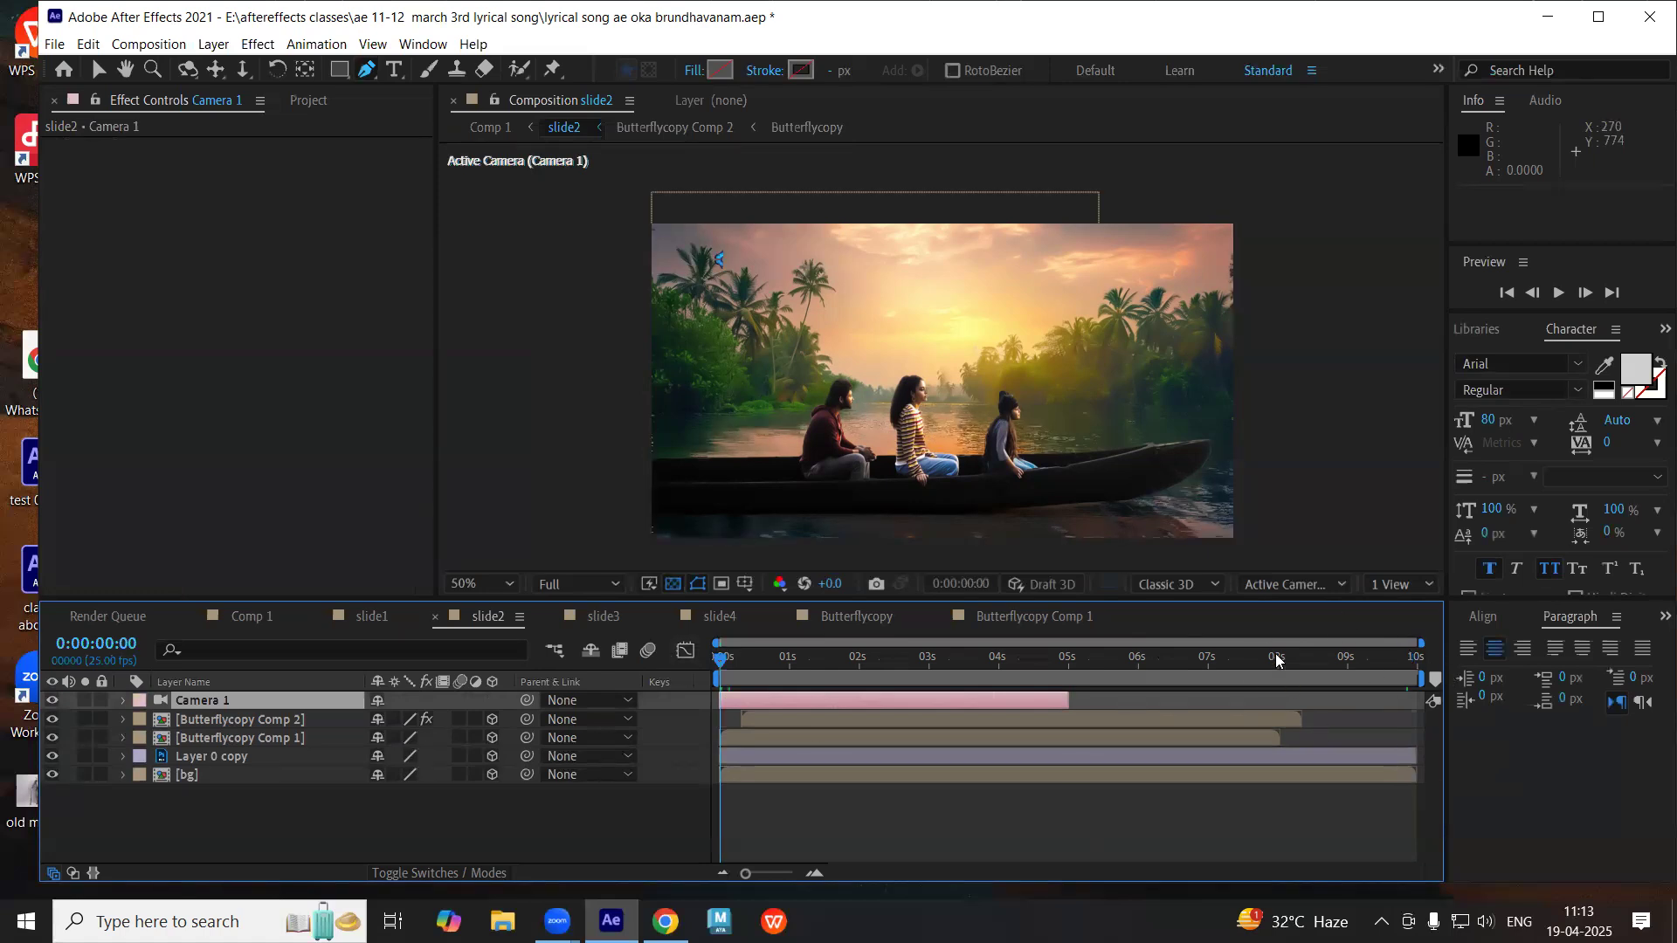
{"action": "left_click", "coordinate": [1278, 662]}
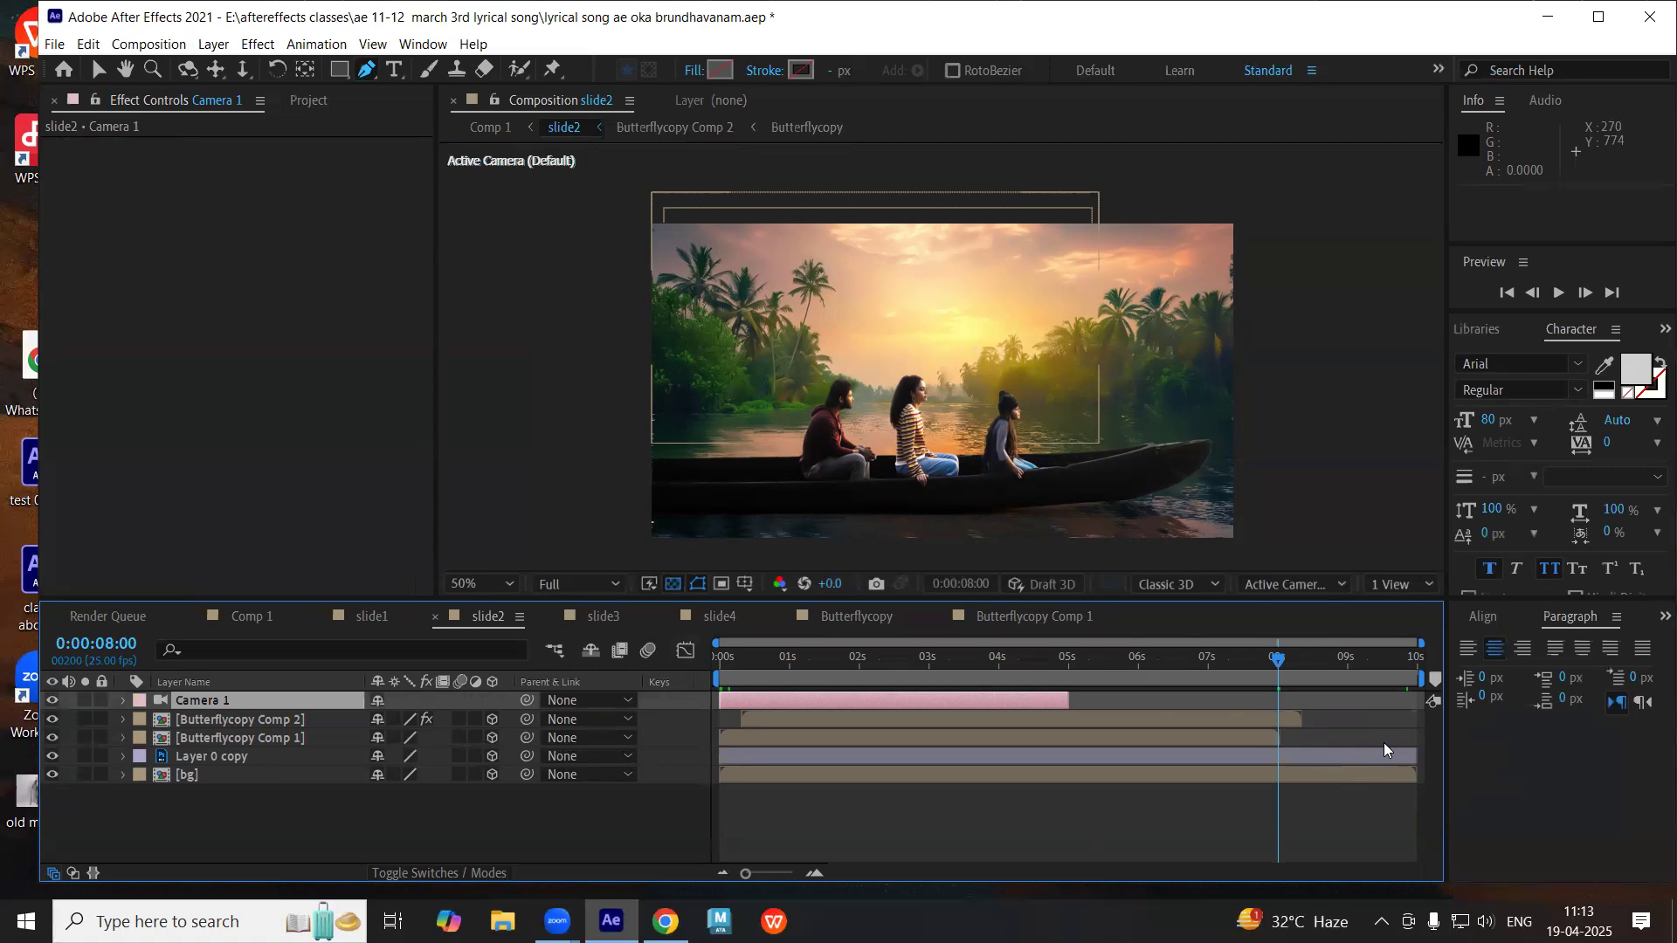
{"action": "left_click", "coordinate": [1138, 657]}
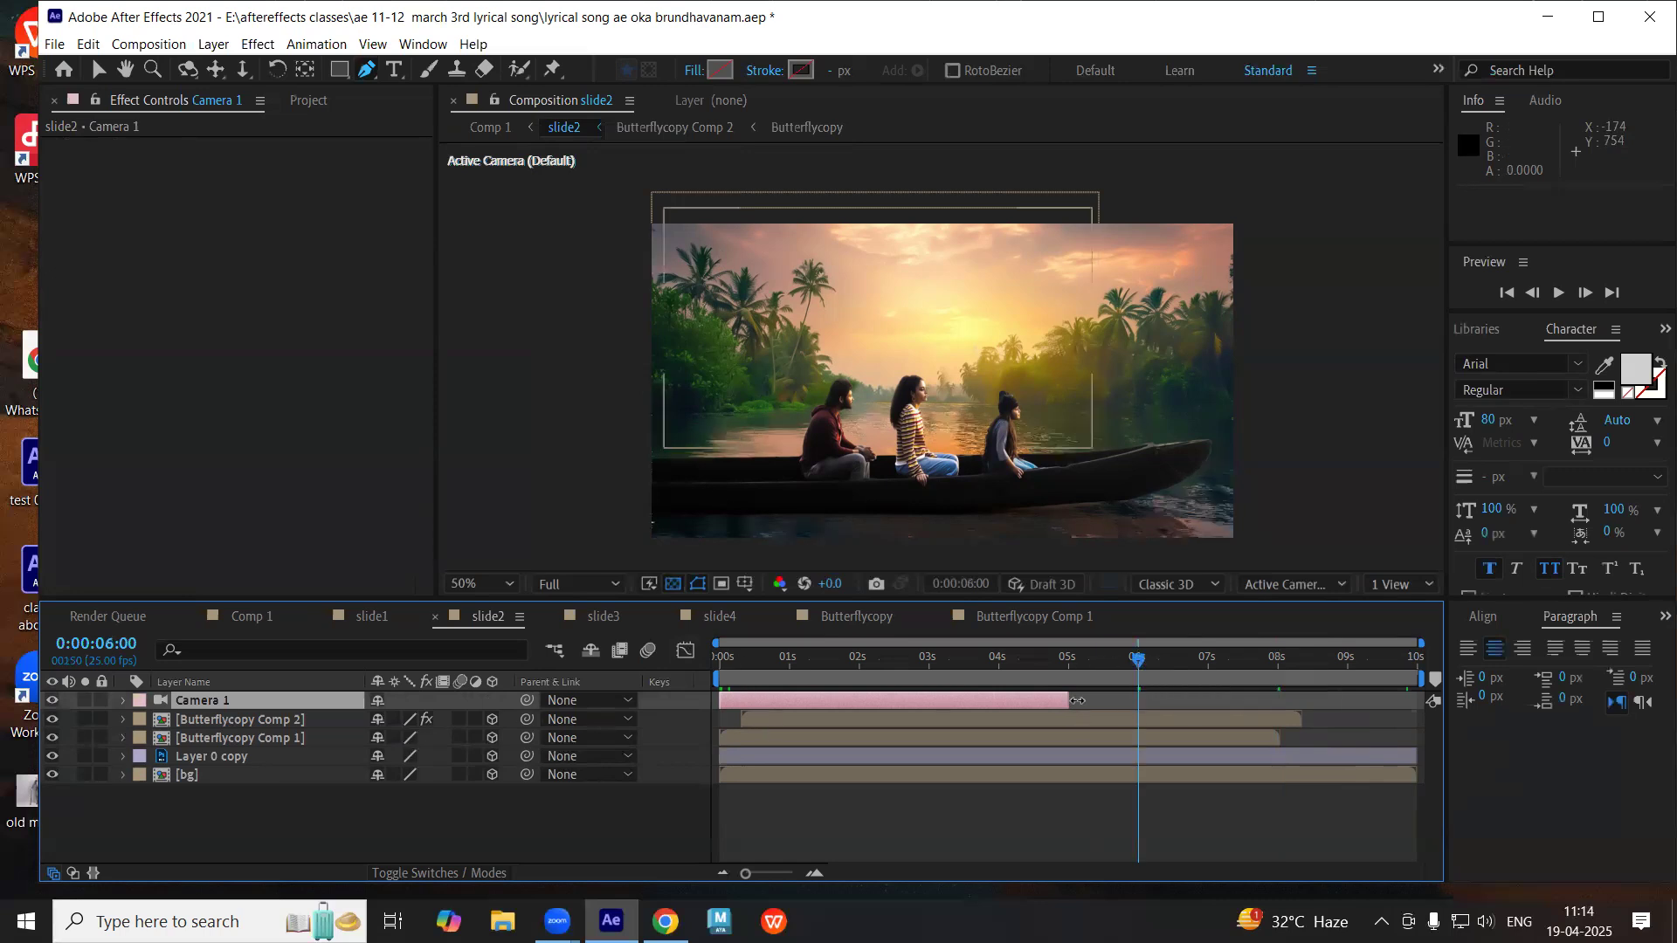
{"action": "left_click_drag", "start_coordinate": [1080, 698], "coordinate": [1429, 704]}
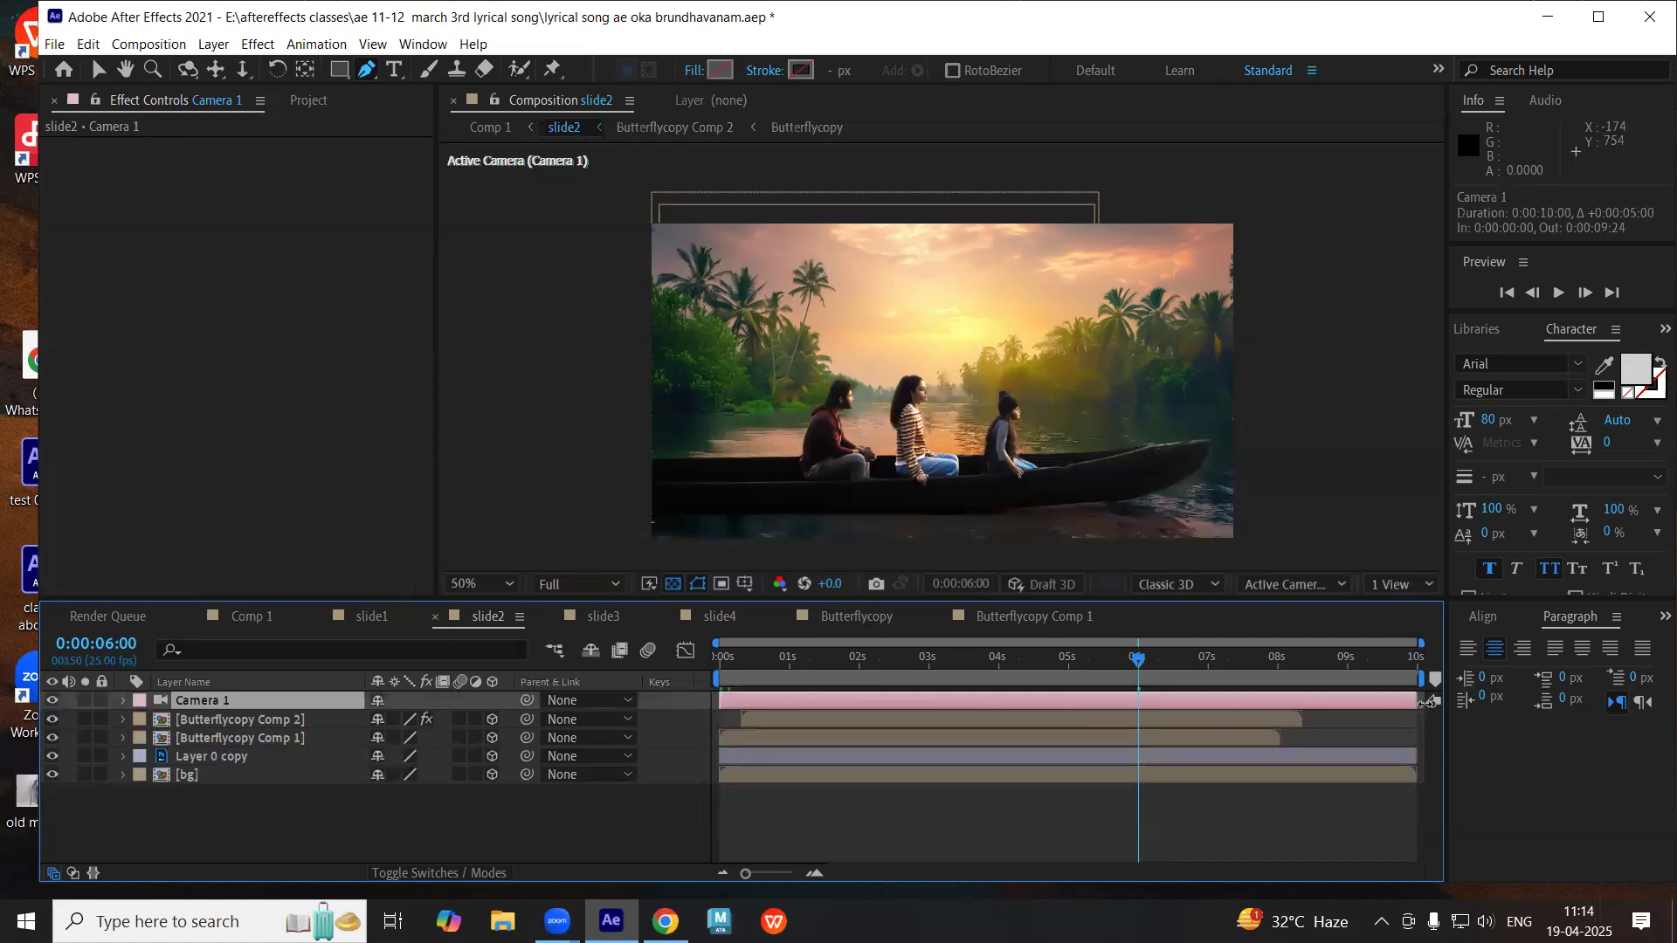
- Set keyframes for Camera 1's Point of Interest, Position and Orientation at 6 seconds
{"action": "left_click_drag", "start_coordinate": [1067, 671], "coordinate": [1137, 671]}
{"action": "left_click", "coordinate": [122, 701]}
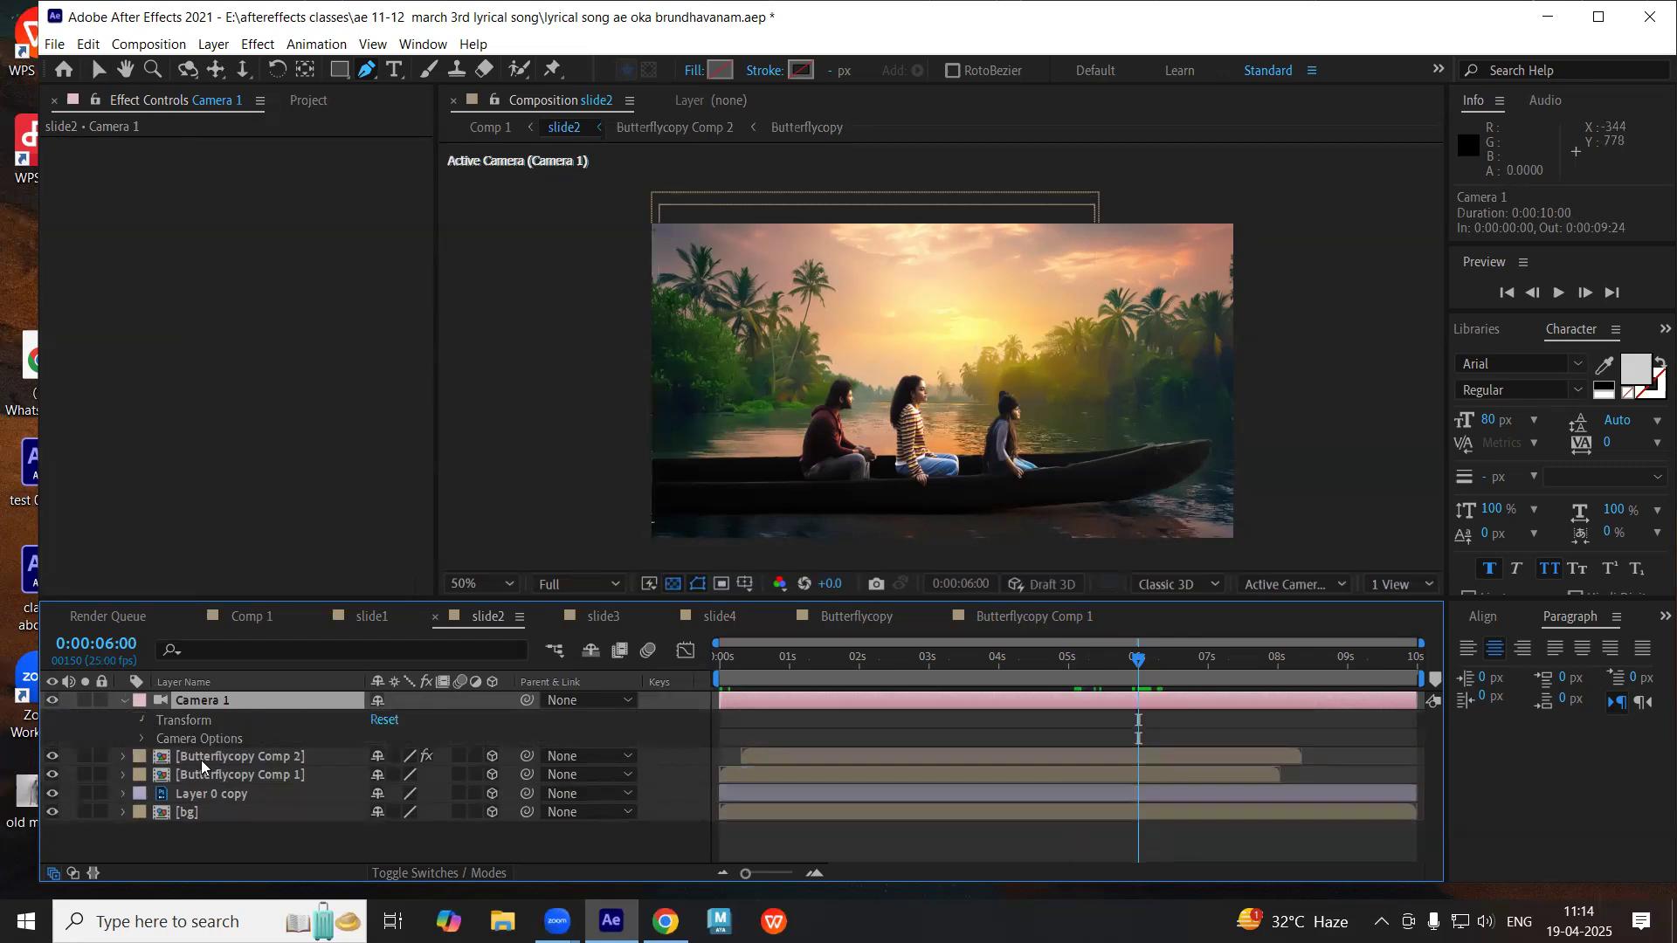
{"action": "left_click", "coordinate": [142, 720]}
{"action": "left_click", "coordinate": [179, 738]}
{"action": "left_click", "coordinate": [178, 756]}
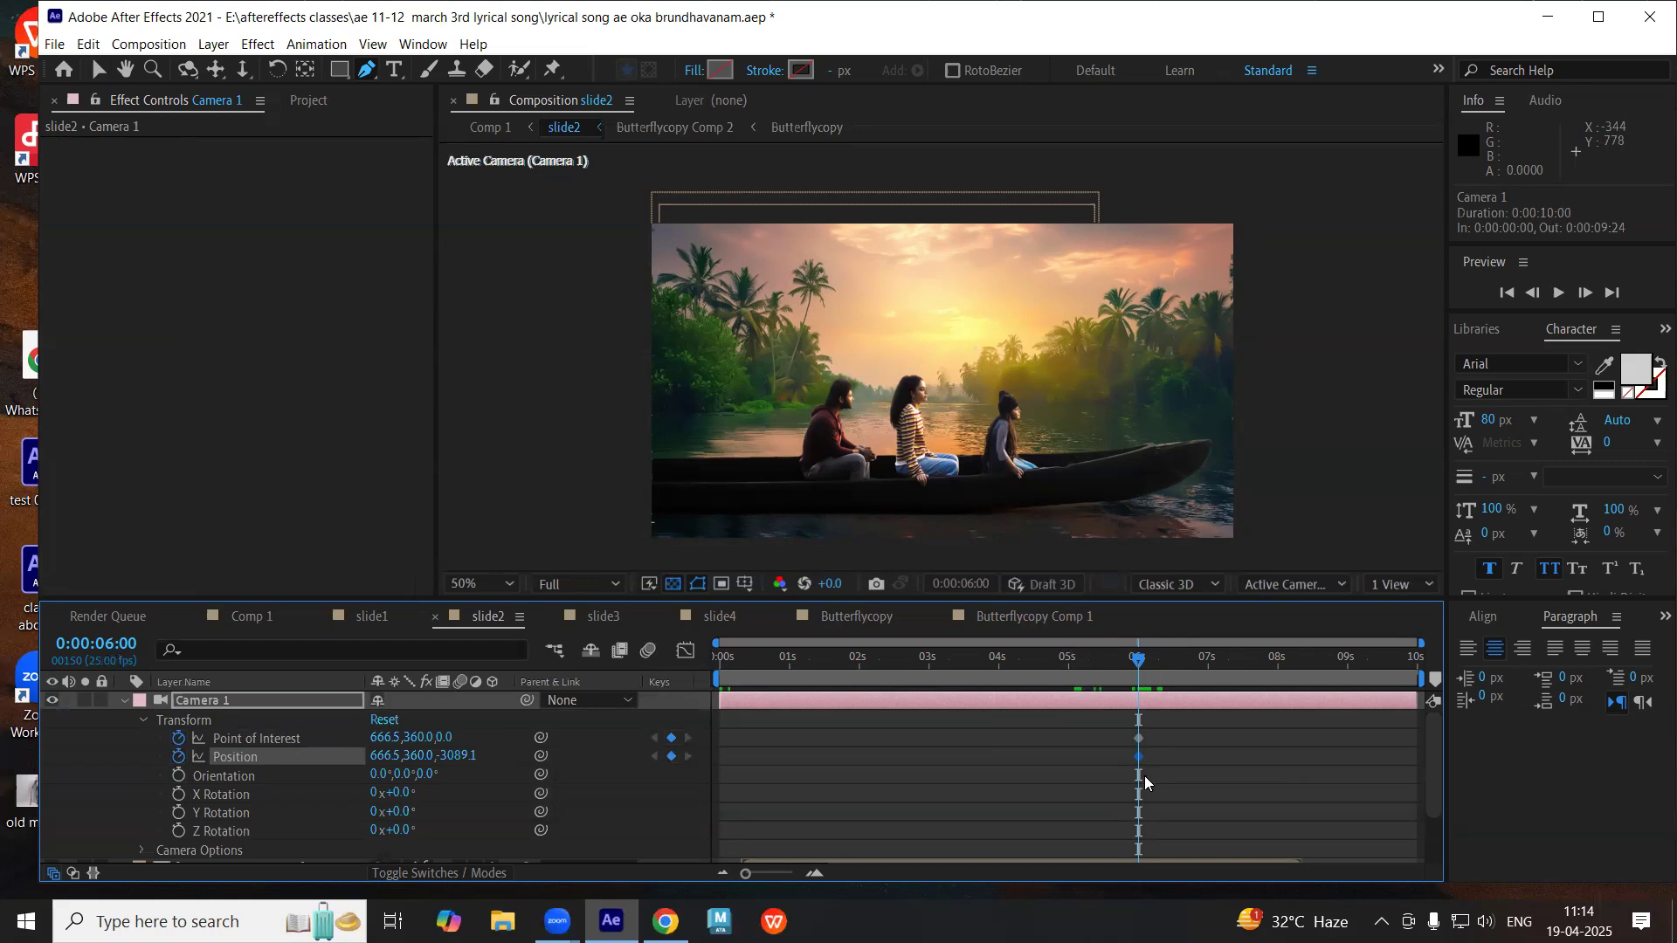
{"action": "left_click", "coordinate": [178, 776]}
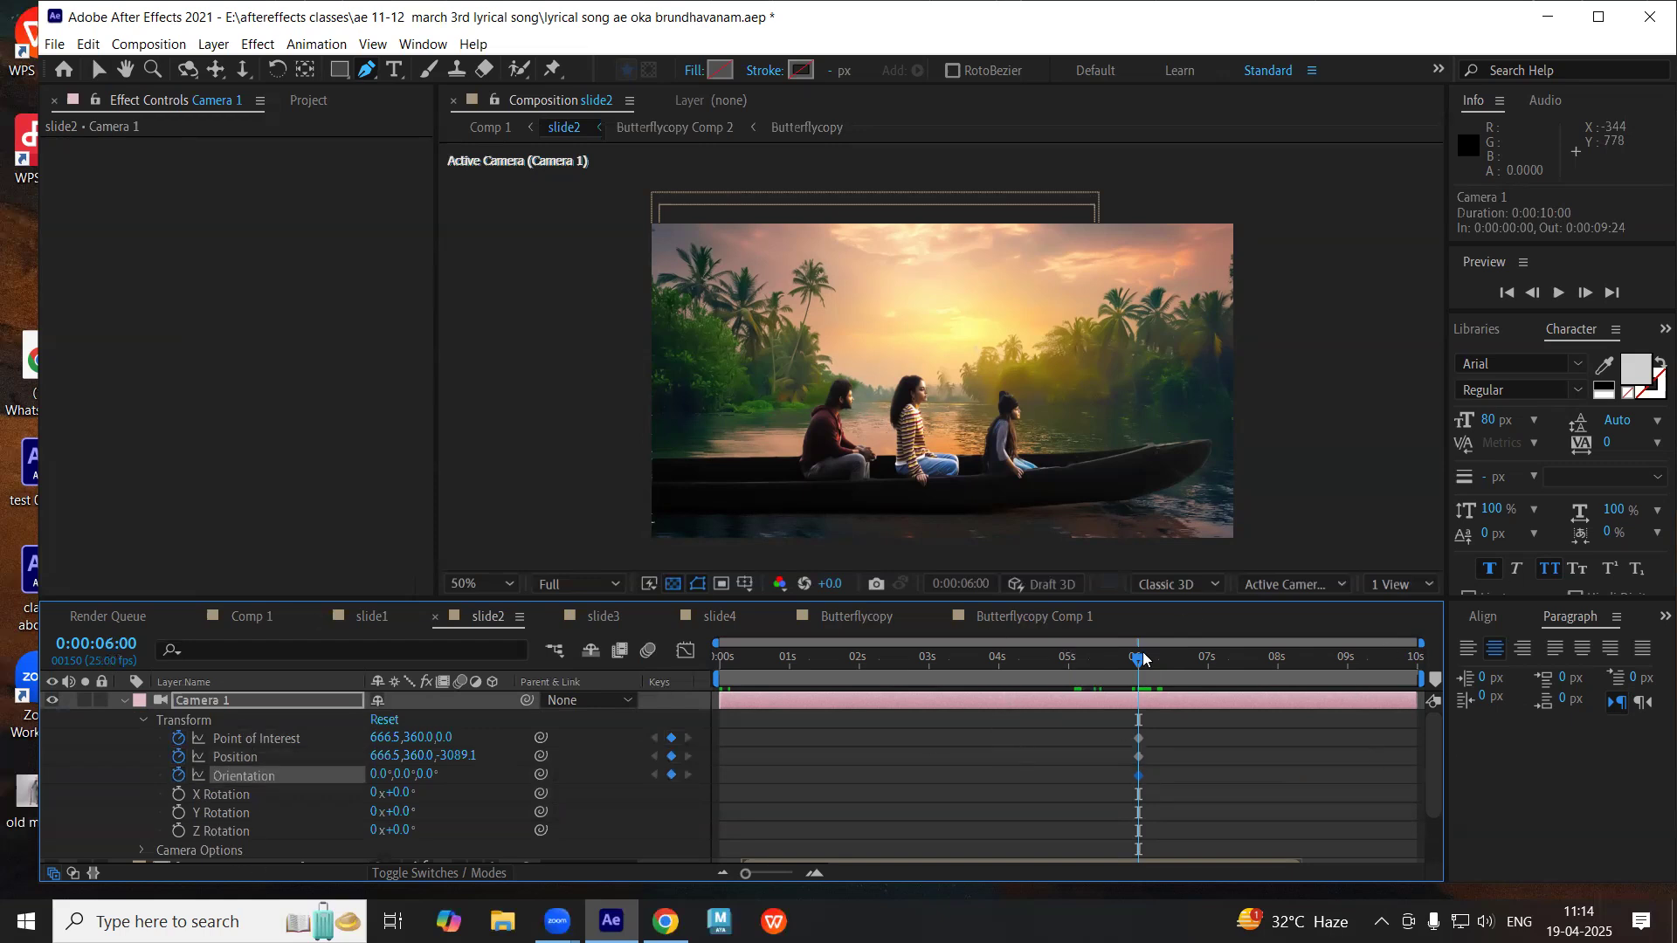
- Try to dolly Camera 1 towards the boat scene at 4 seconds, undo the move and collapse the camera's properties
{"action": "left_click", "coordinate": [1003, 669]}
{"action": "left_click", "coordinate": [1001, 672]}
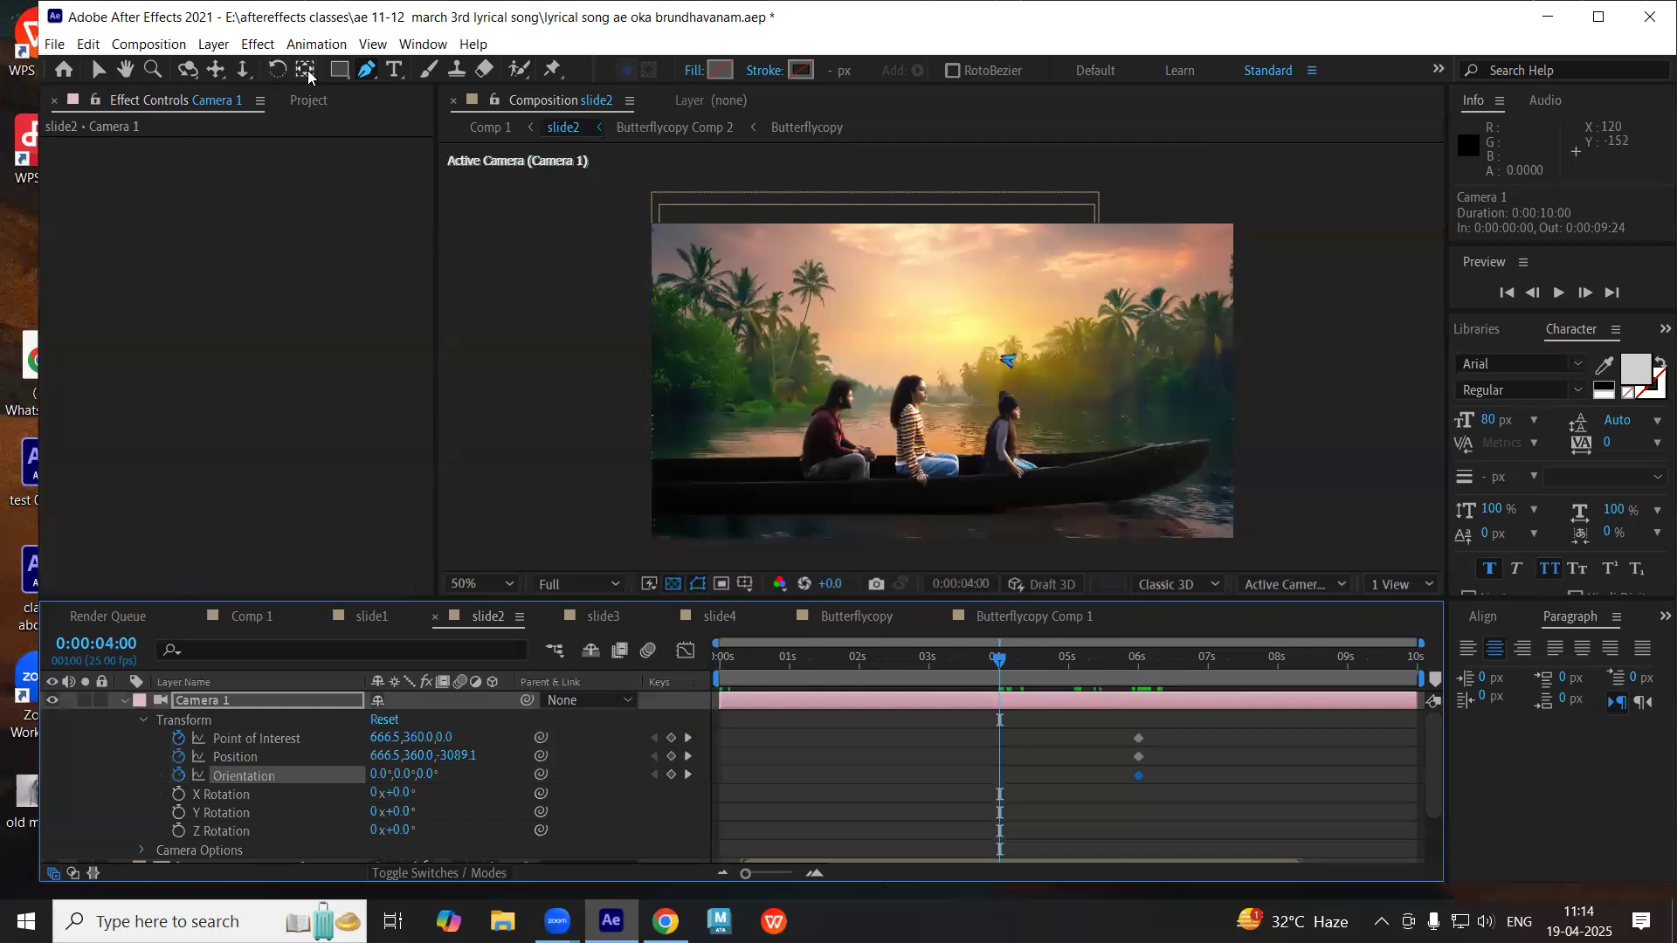
{"action": "left_click", "coordinate": [243, 70]}
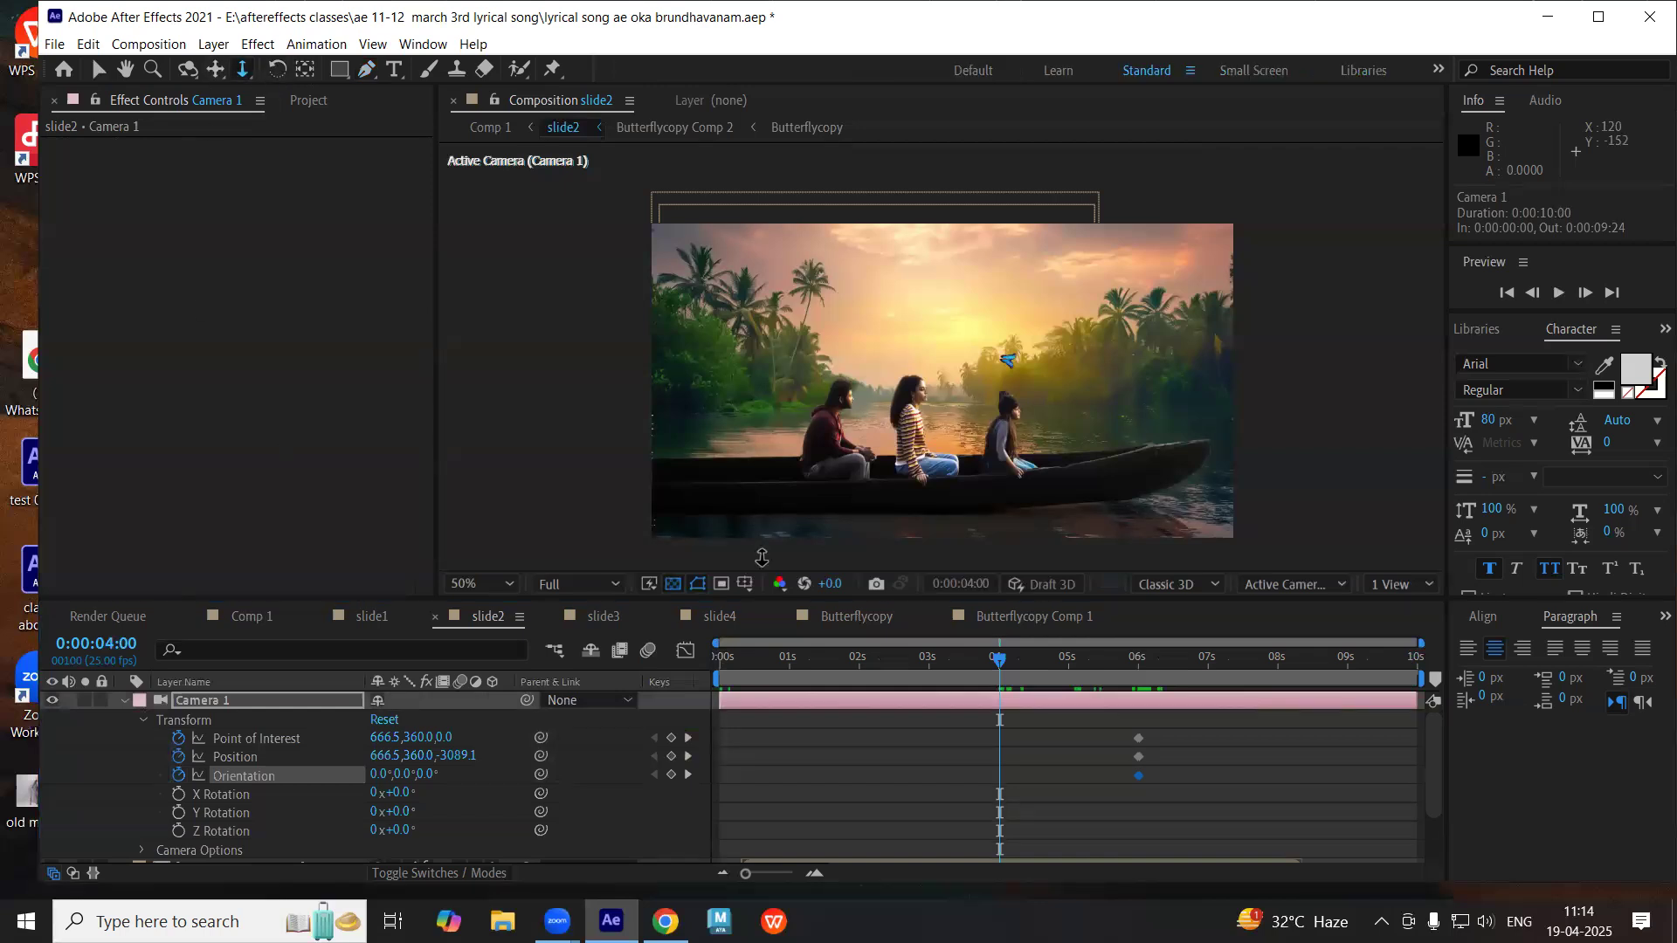
{"action": "left_click_drag", "start_coordinate": [839, 406], "coordinate": [650, 182]}
{"action": "left_click", "coordinate": [245, 776]}
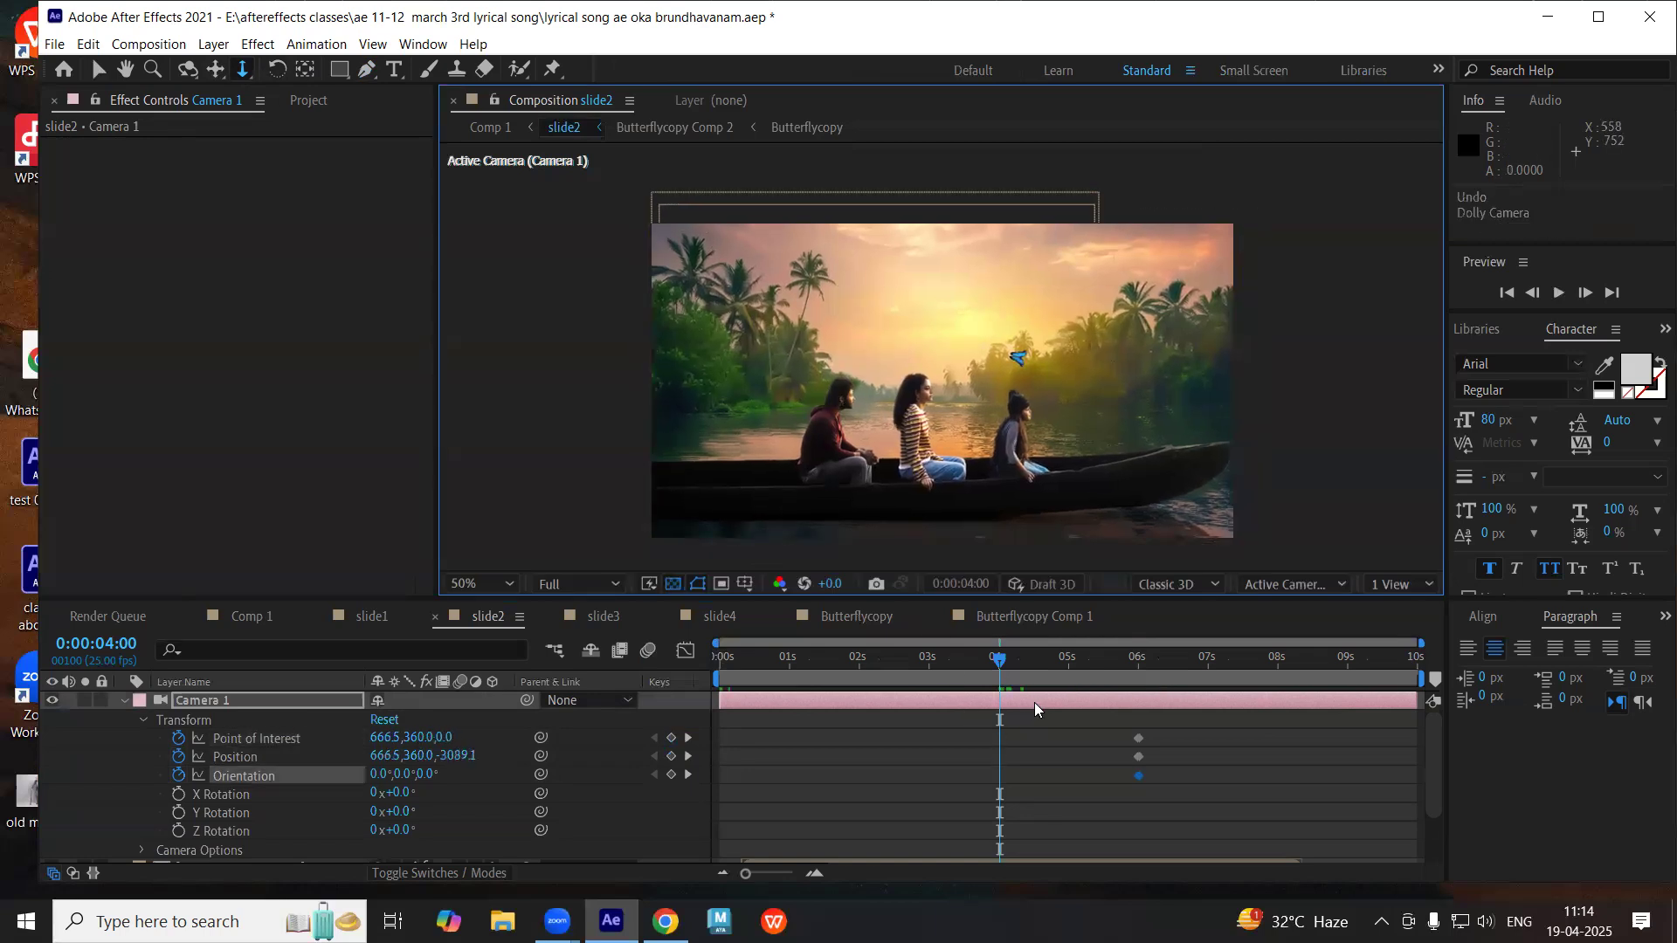
{"action": "key", "text": "ctrl+z"}
{"action": "left_click", "coordinate": [124, 701]}
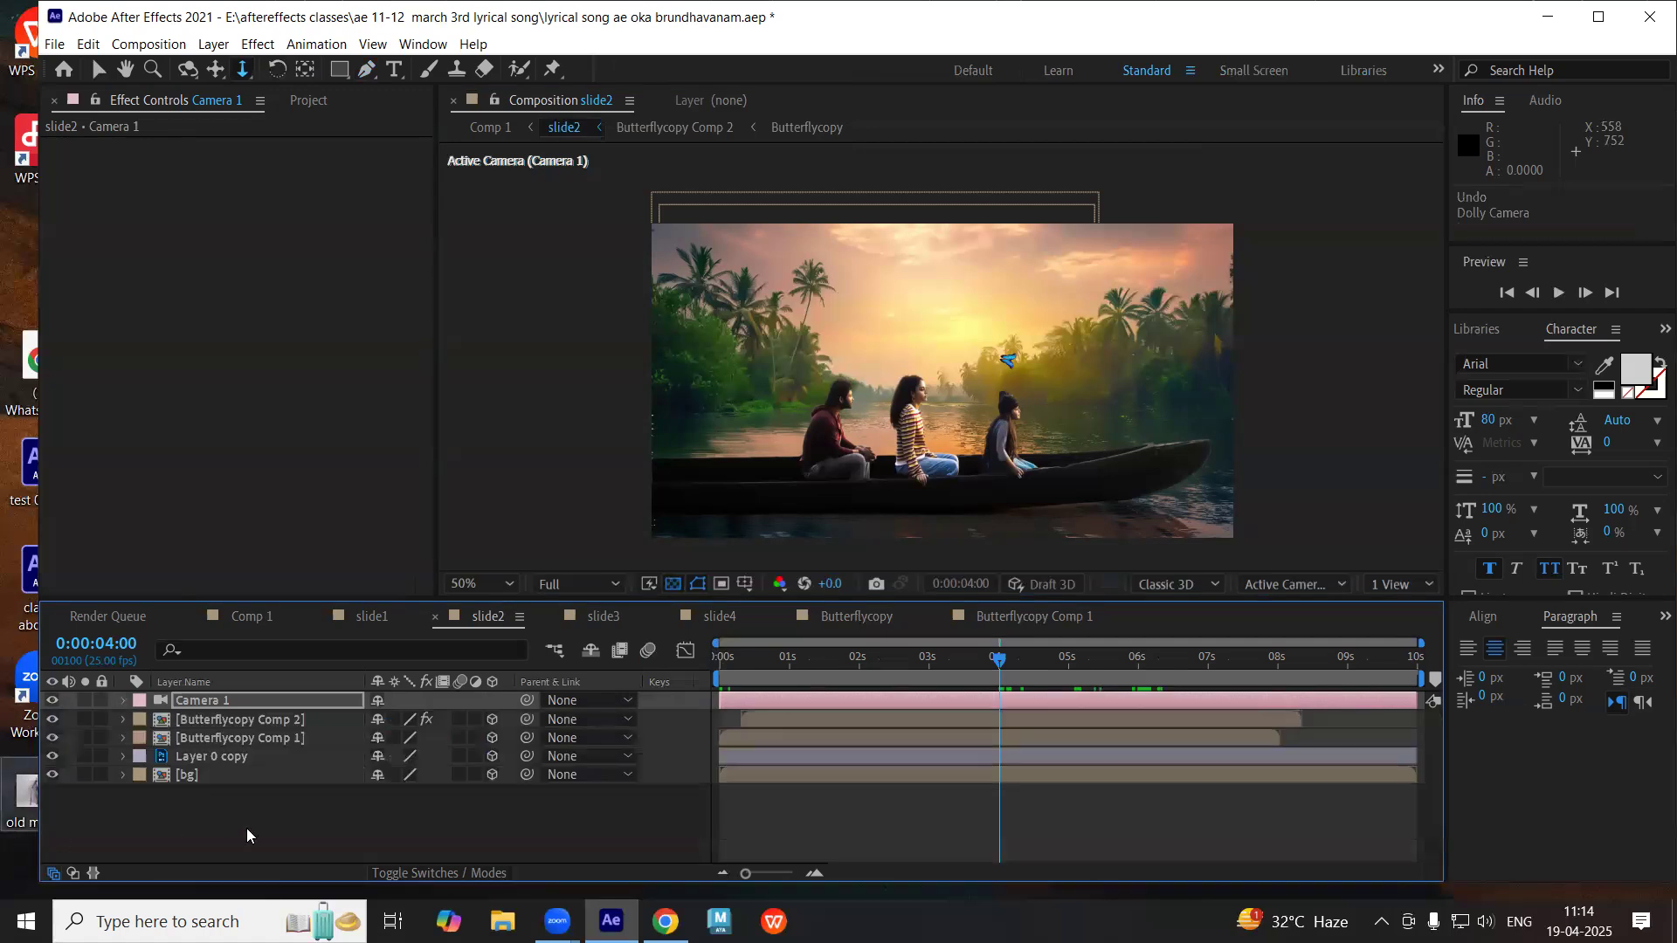
- Switch to two views and move both Butterflycopy comps about 144 px towards the camera along Z
{"action": "left_click", "coordinate": [1428, 577]}
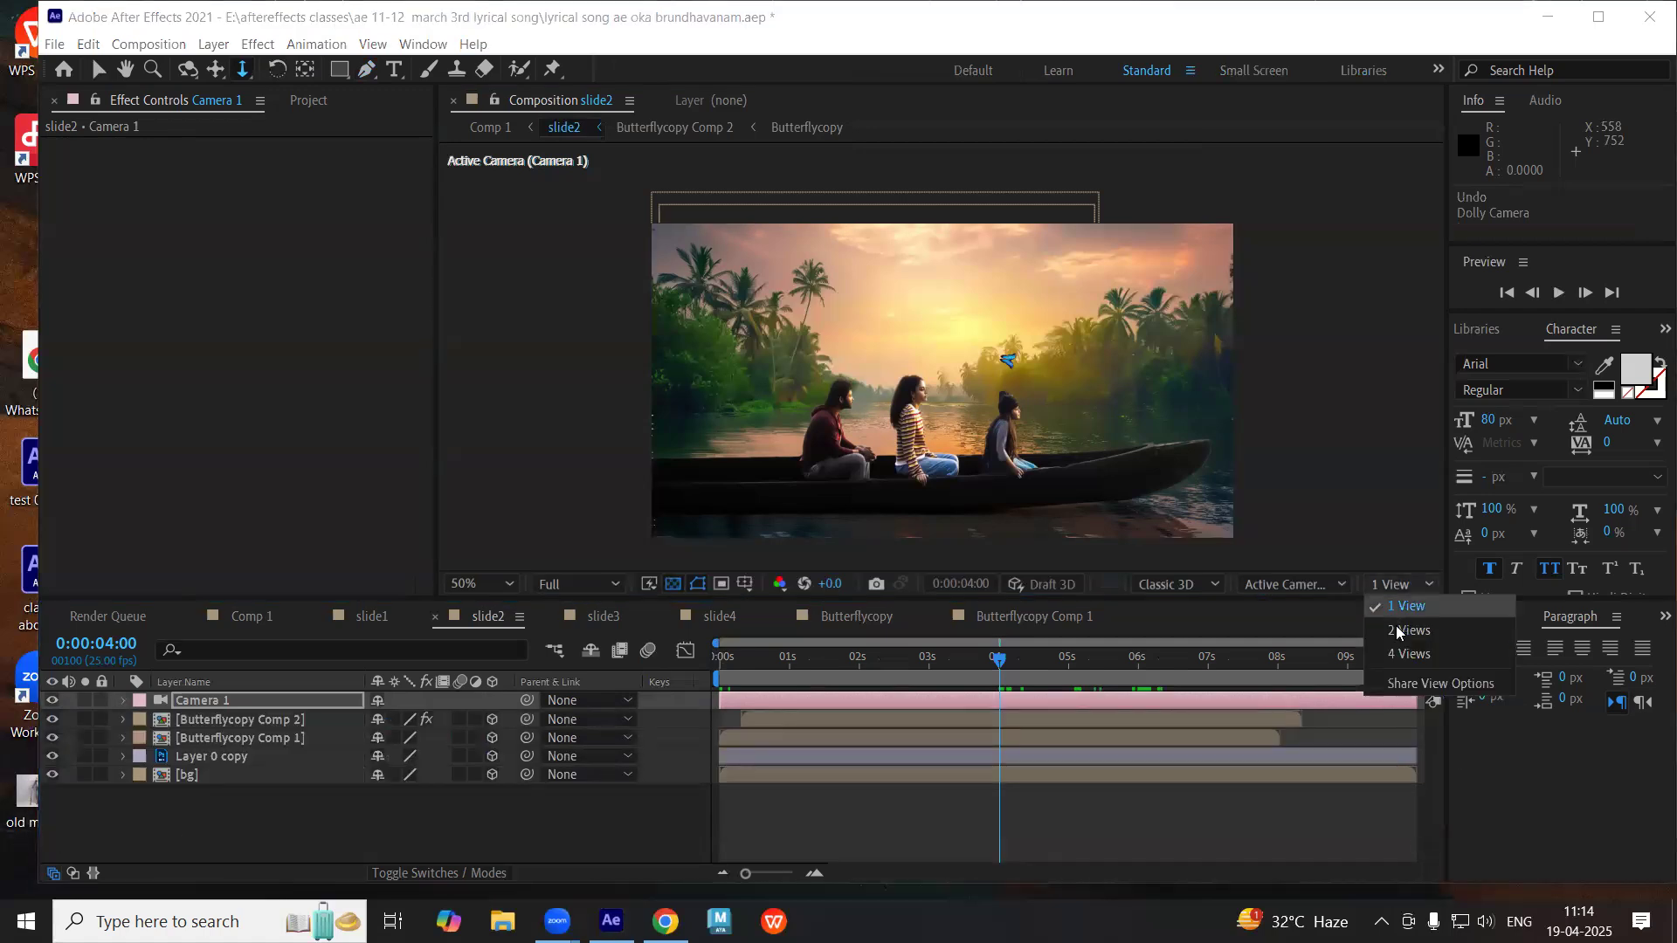
{"action": "left_click", "coordinate": [1391, 615]}
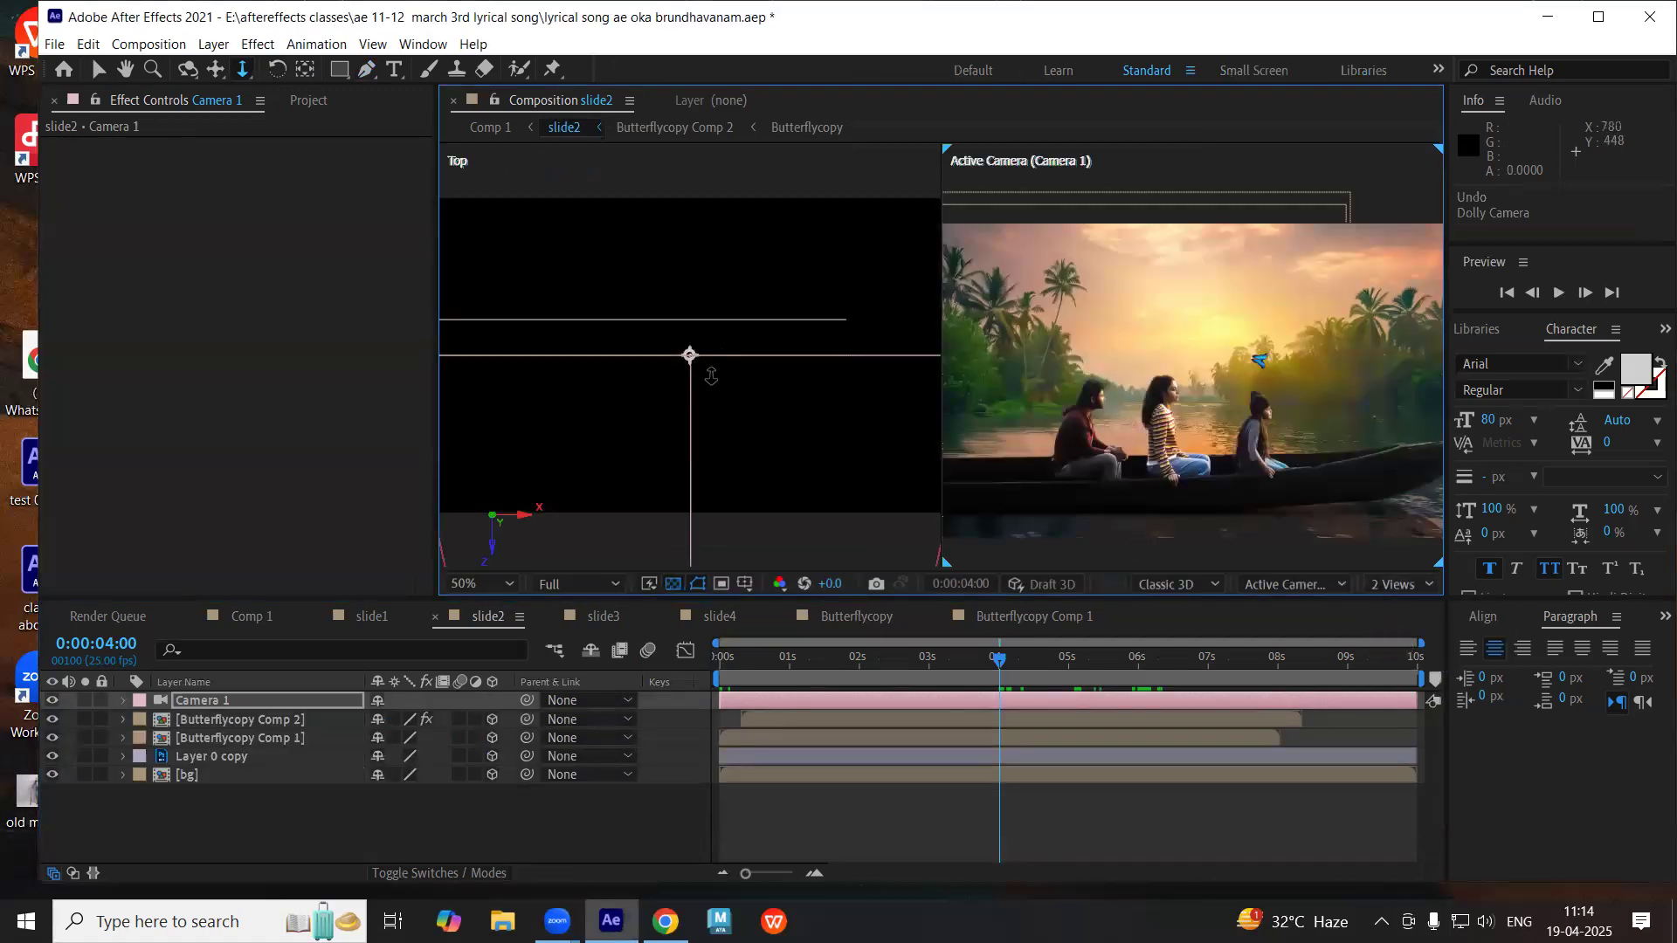
{"action": "left_click", "coordinate": [218, 722]}
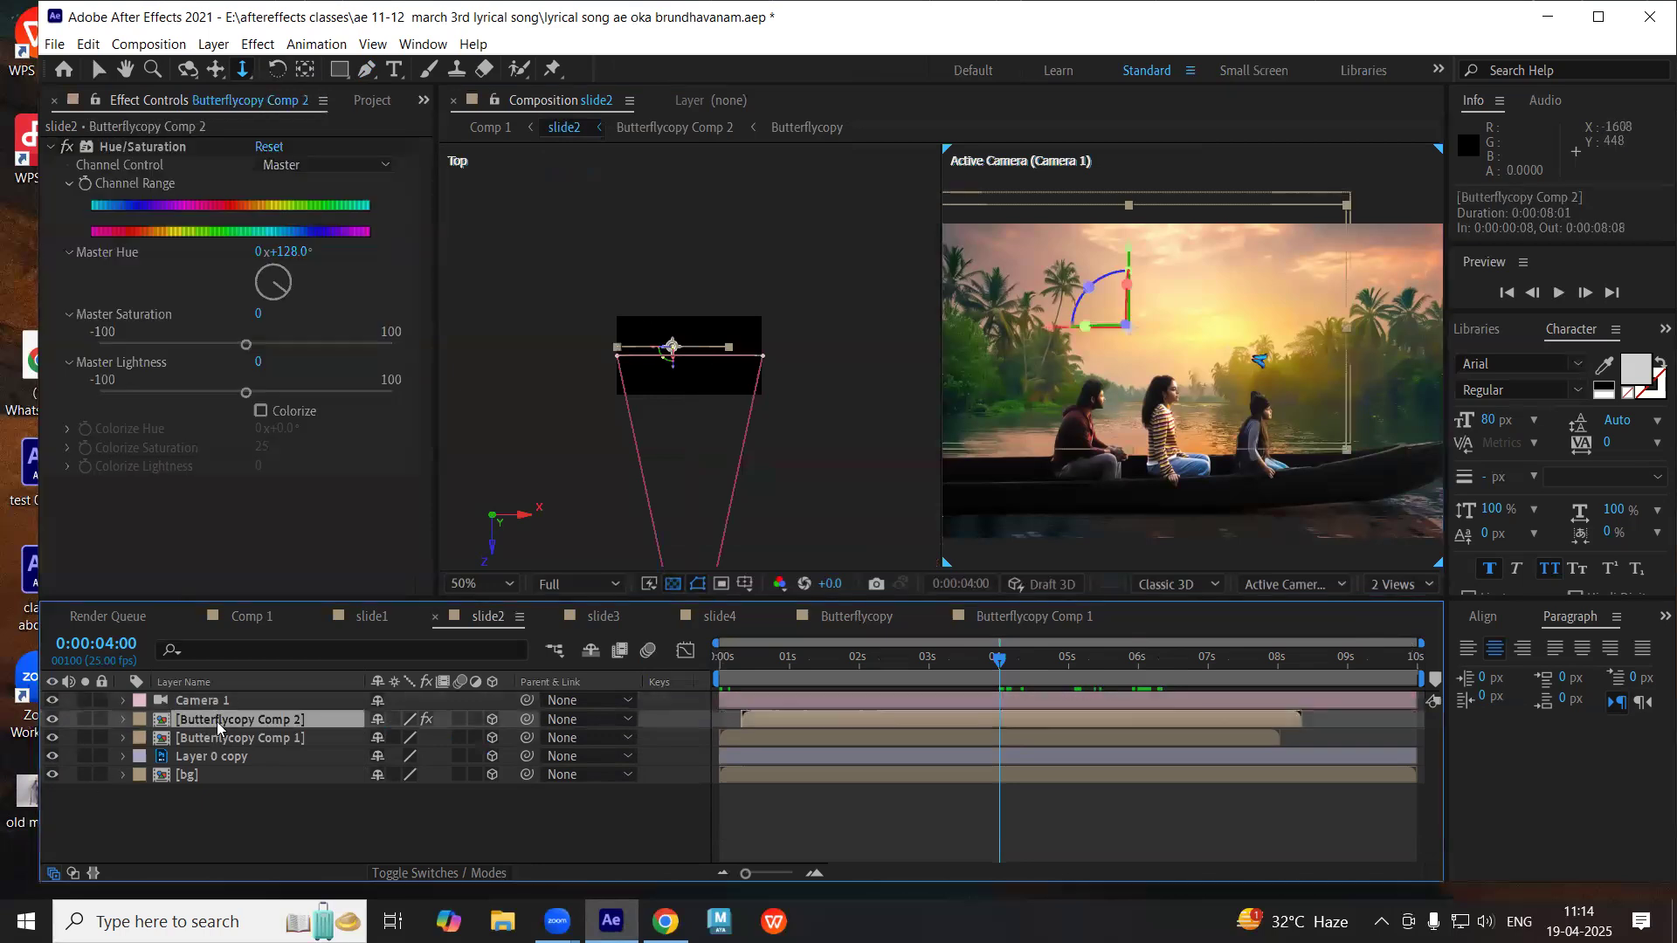
{"action": "left_click", "coordinate": [218, 738], "text": "shift"}
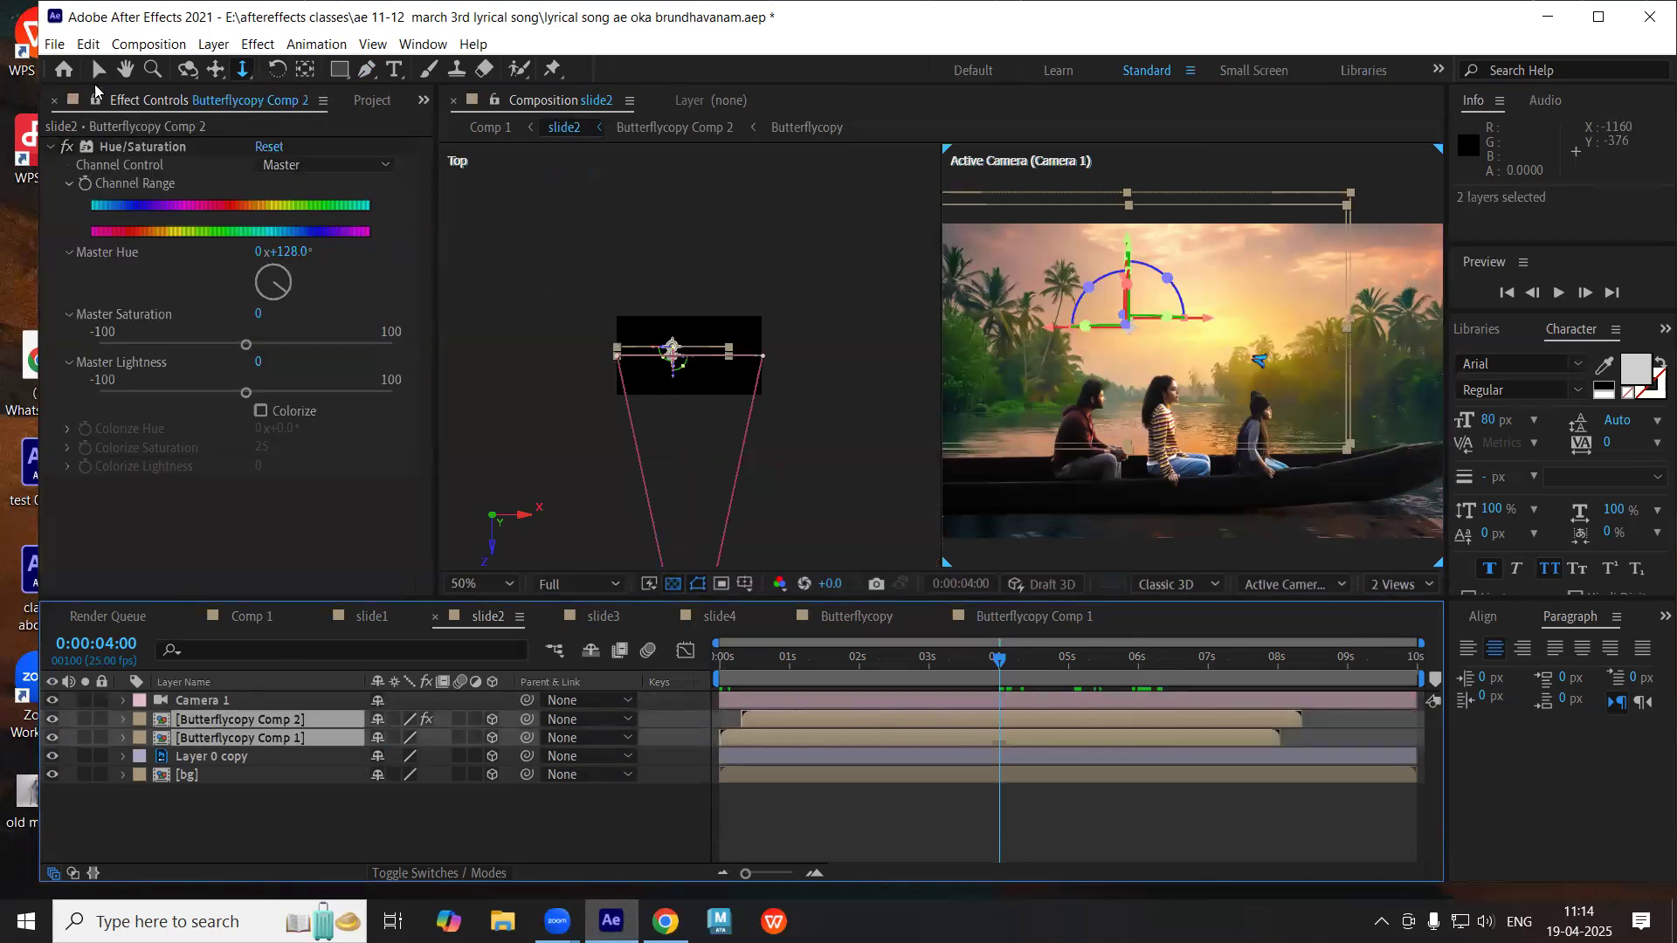
{"action": "key", "text": "v"}
{"action": "key", "text": "f"}
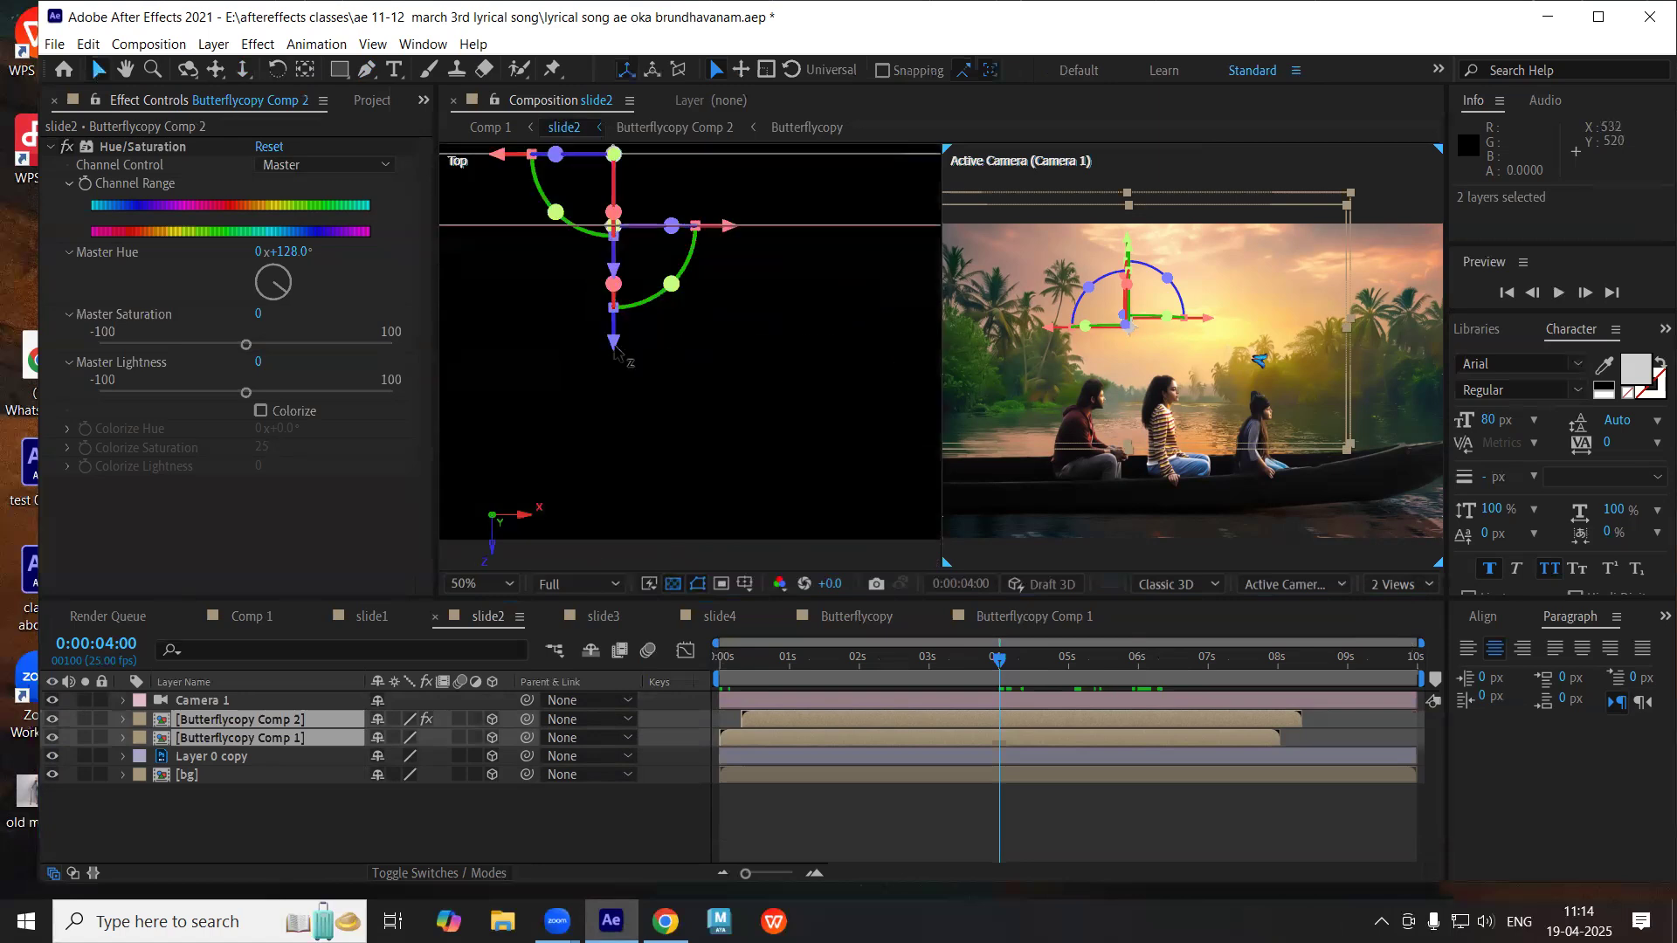
{"action": "scroll", "coordinate": [639, 345], "scroll_direction": "down", "scroll_amount": 2}
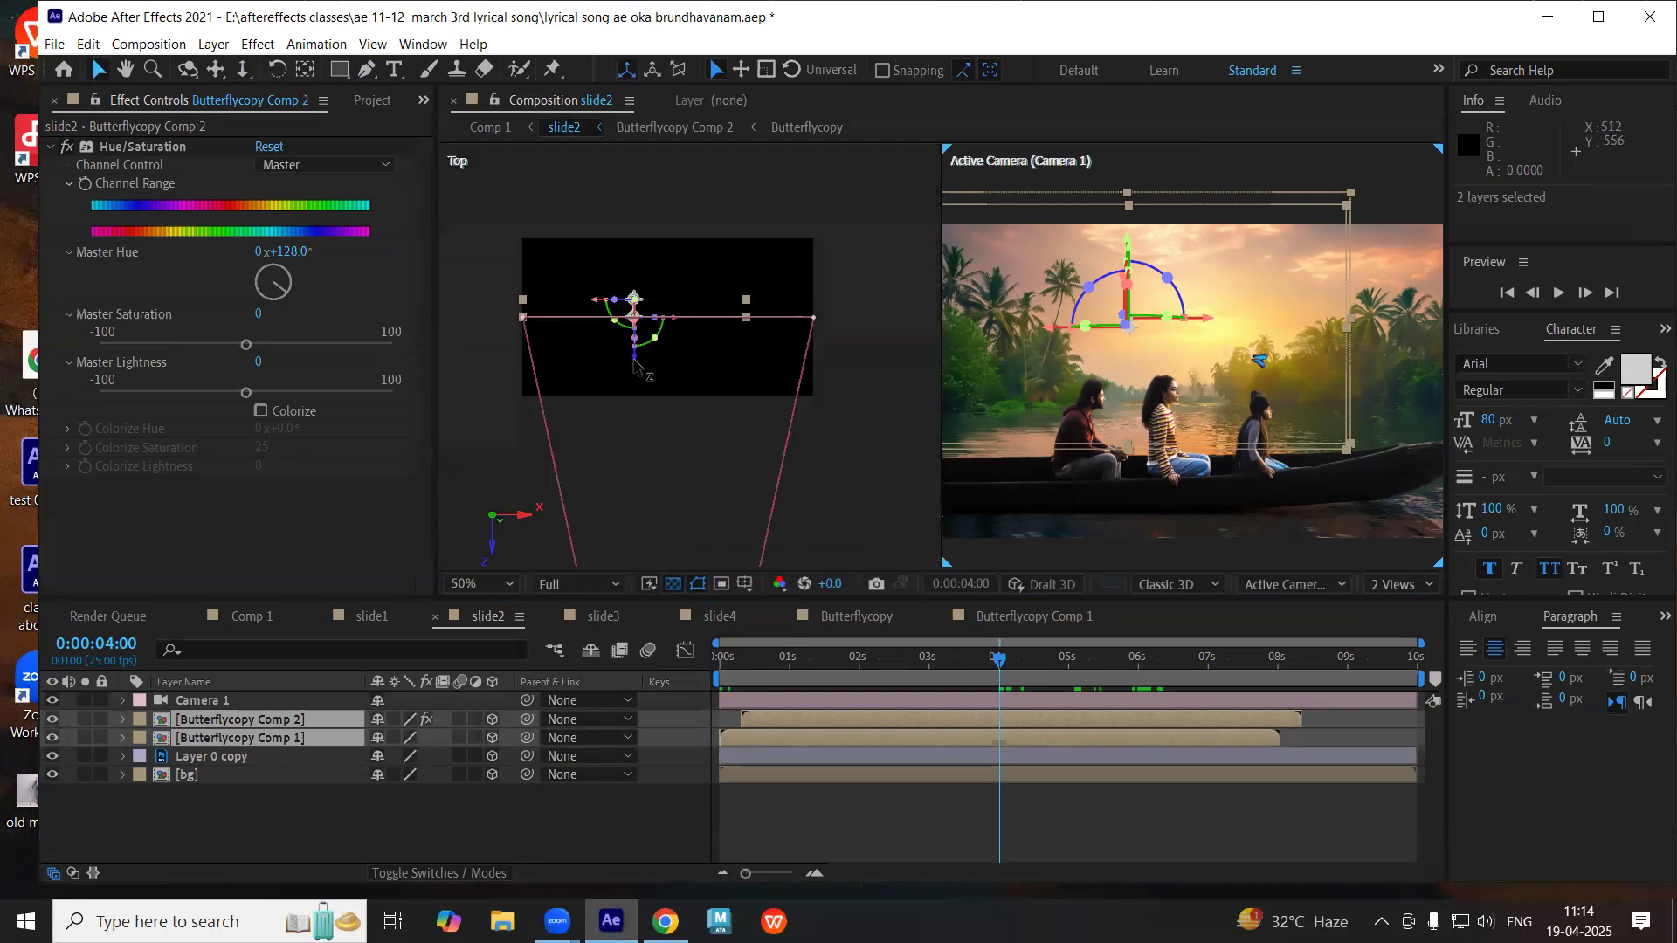
{"action": "left_click_drag", "start_coordinate": [635, 380], "coordinate": [639, 401]}
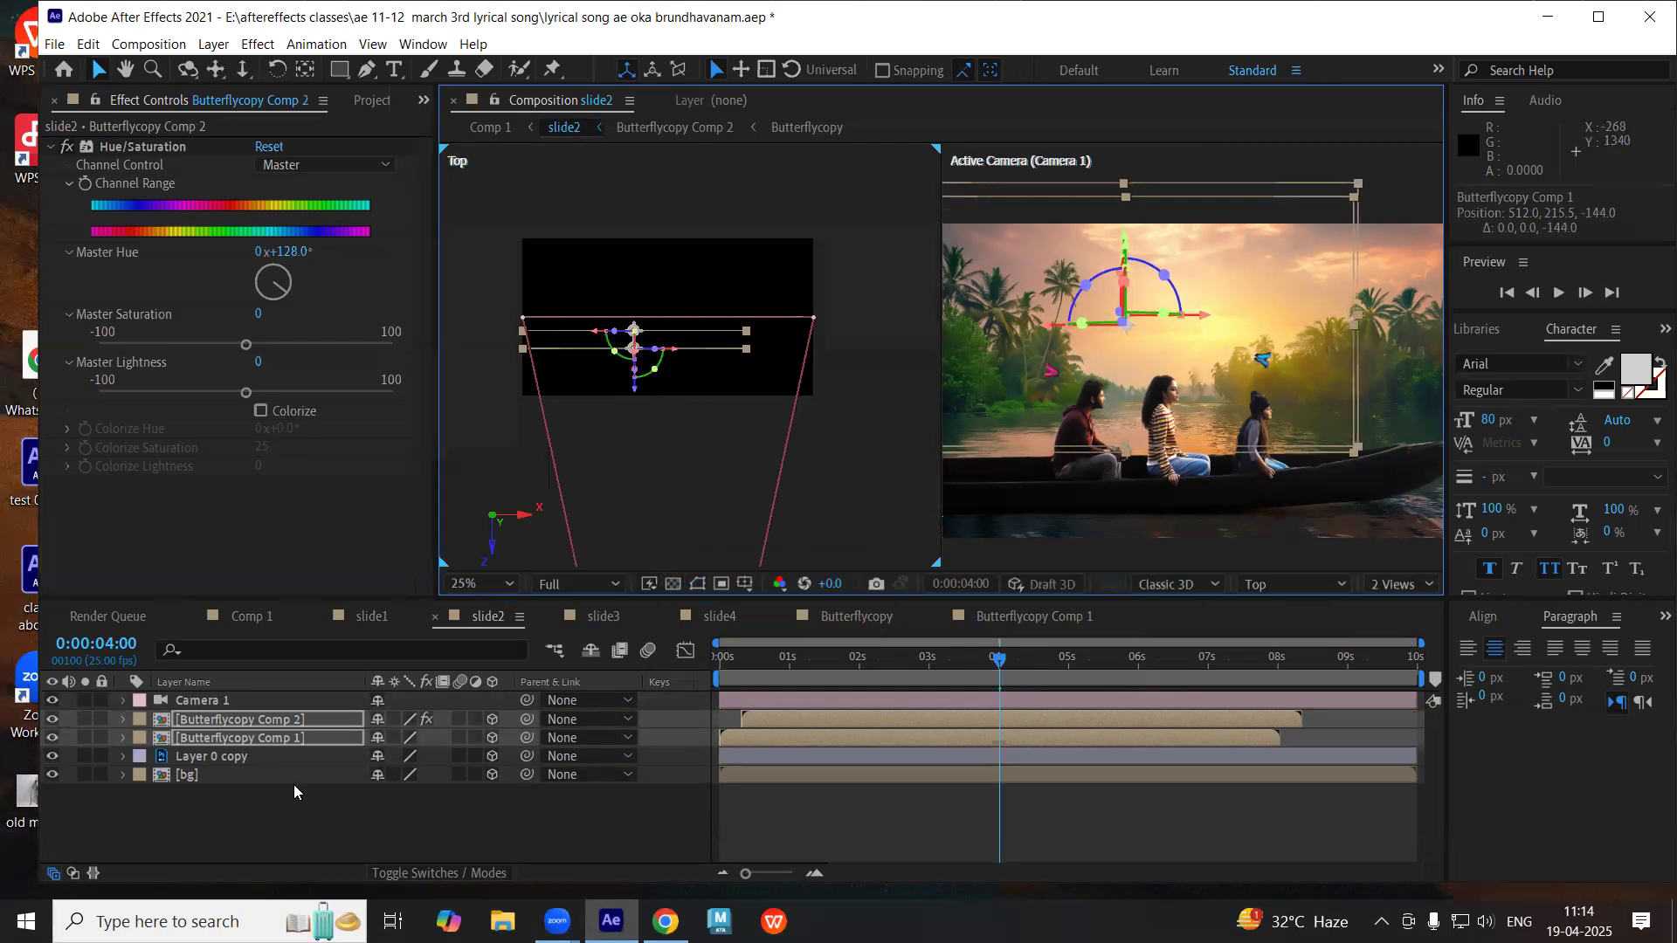
- Move Butterflycopy Comp 2 about 304 px along X to an X position of about 816
{"action": "left_click", "coordinate": [295, 793]}
{"action": "left_click", "coordinate": [278, 720]}
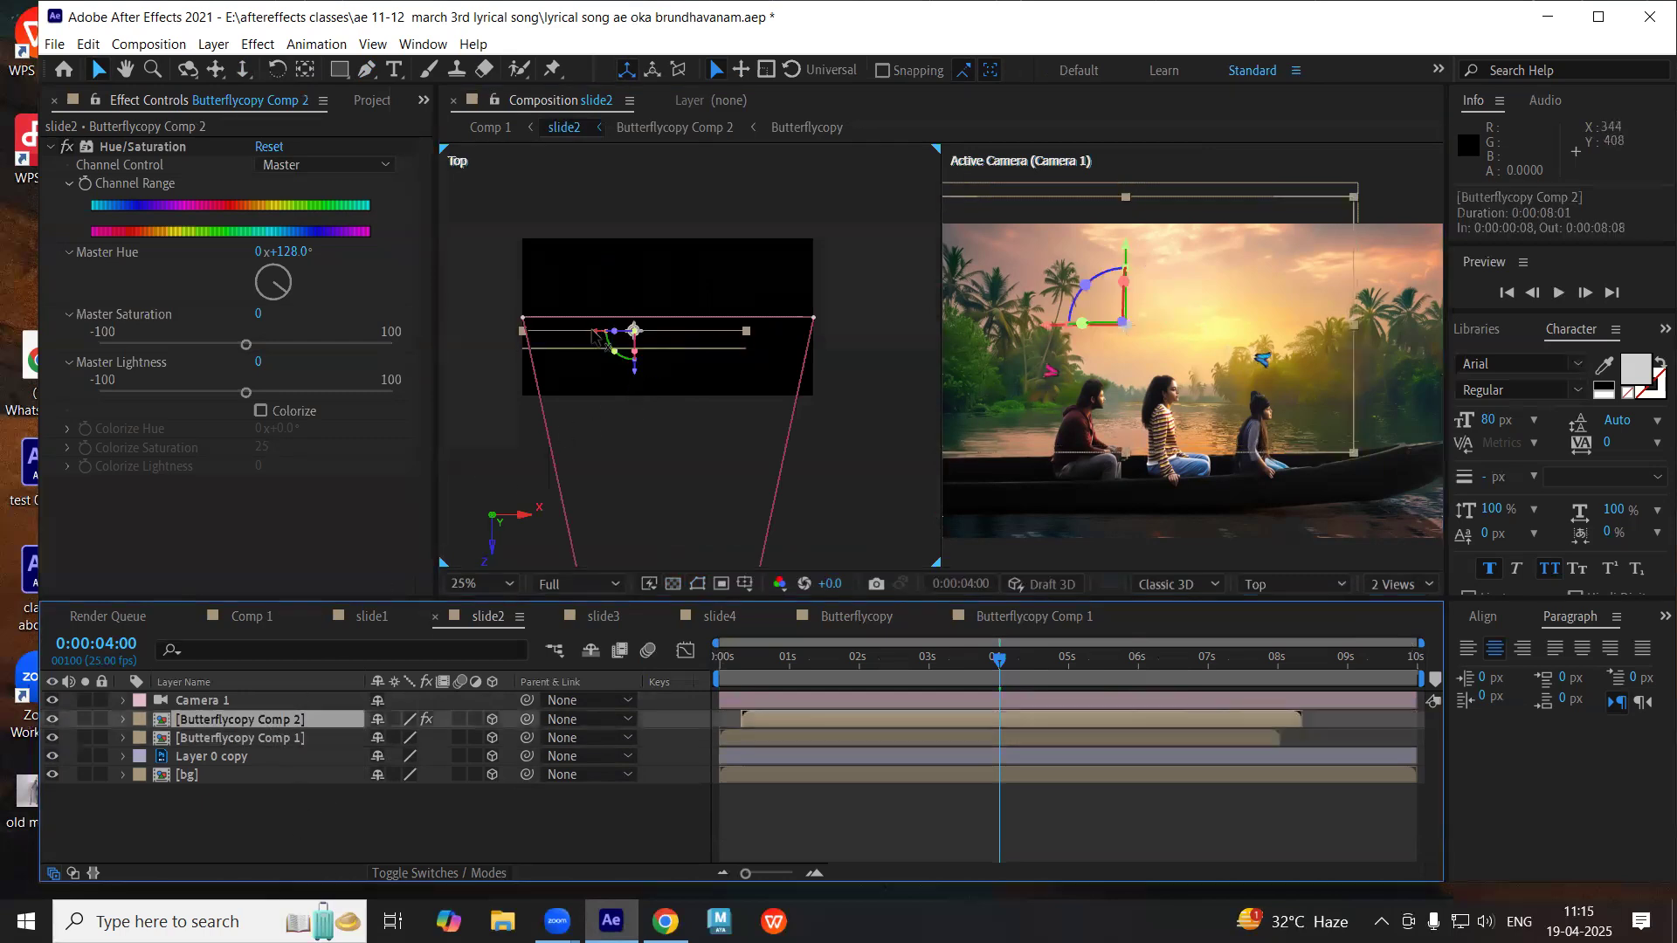
{"action": "left_click_drag", "start_coordinate": [619, 336], "coordinate": [687, 337]}
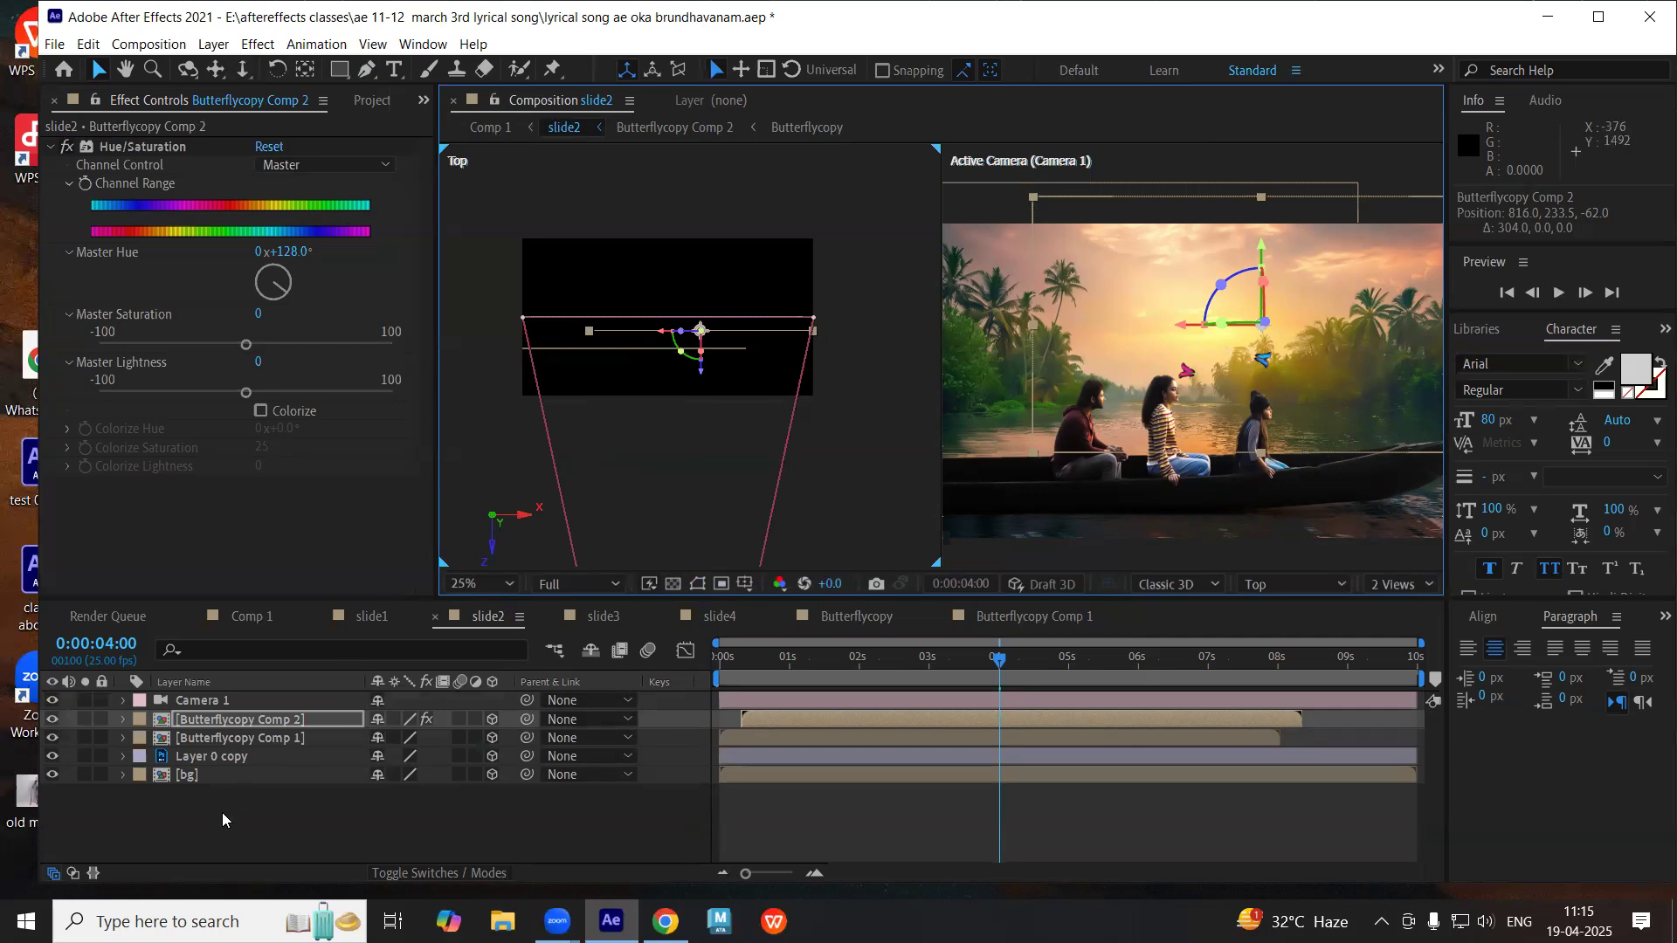
- Push the bg layer back along Z to a Z position of more than 2800 px
{"action": "left_click", "coordinate": [264, 795]}
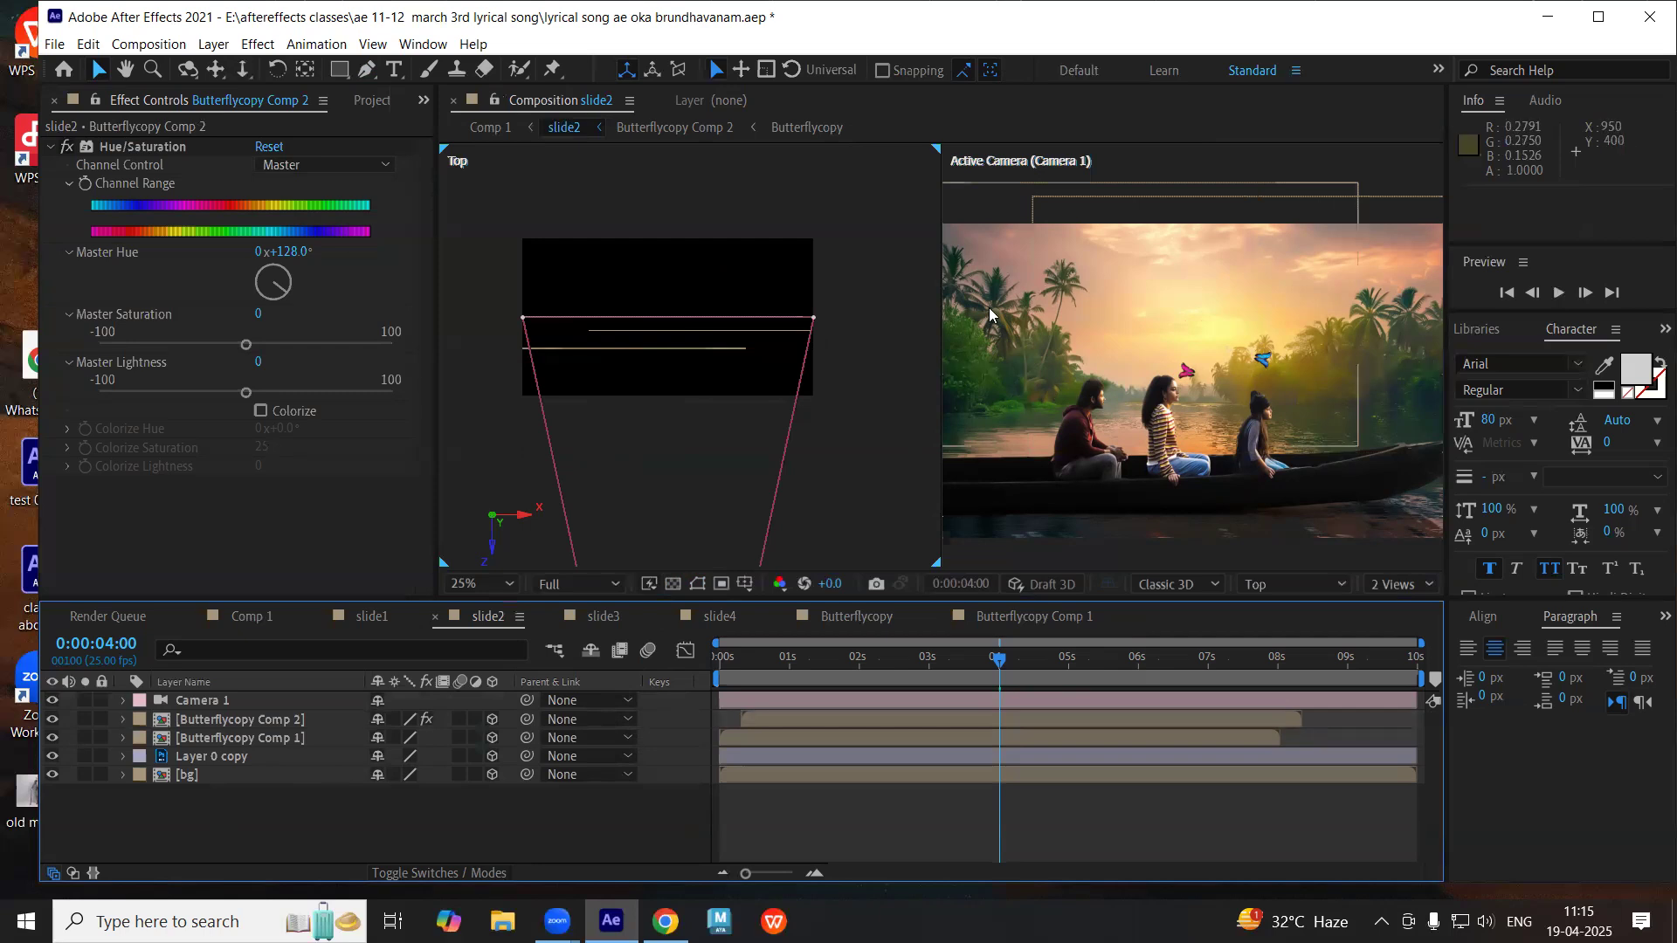
{"action": "left_click", "coordinate": [187, 776]}
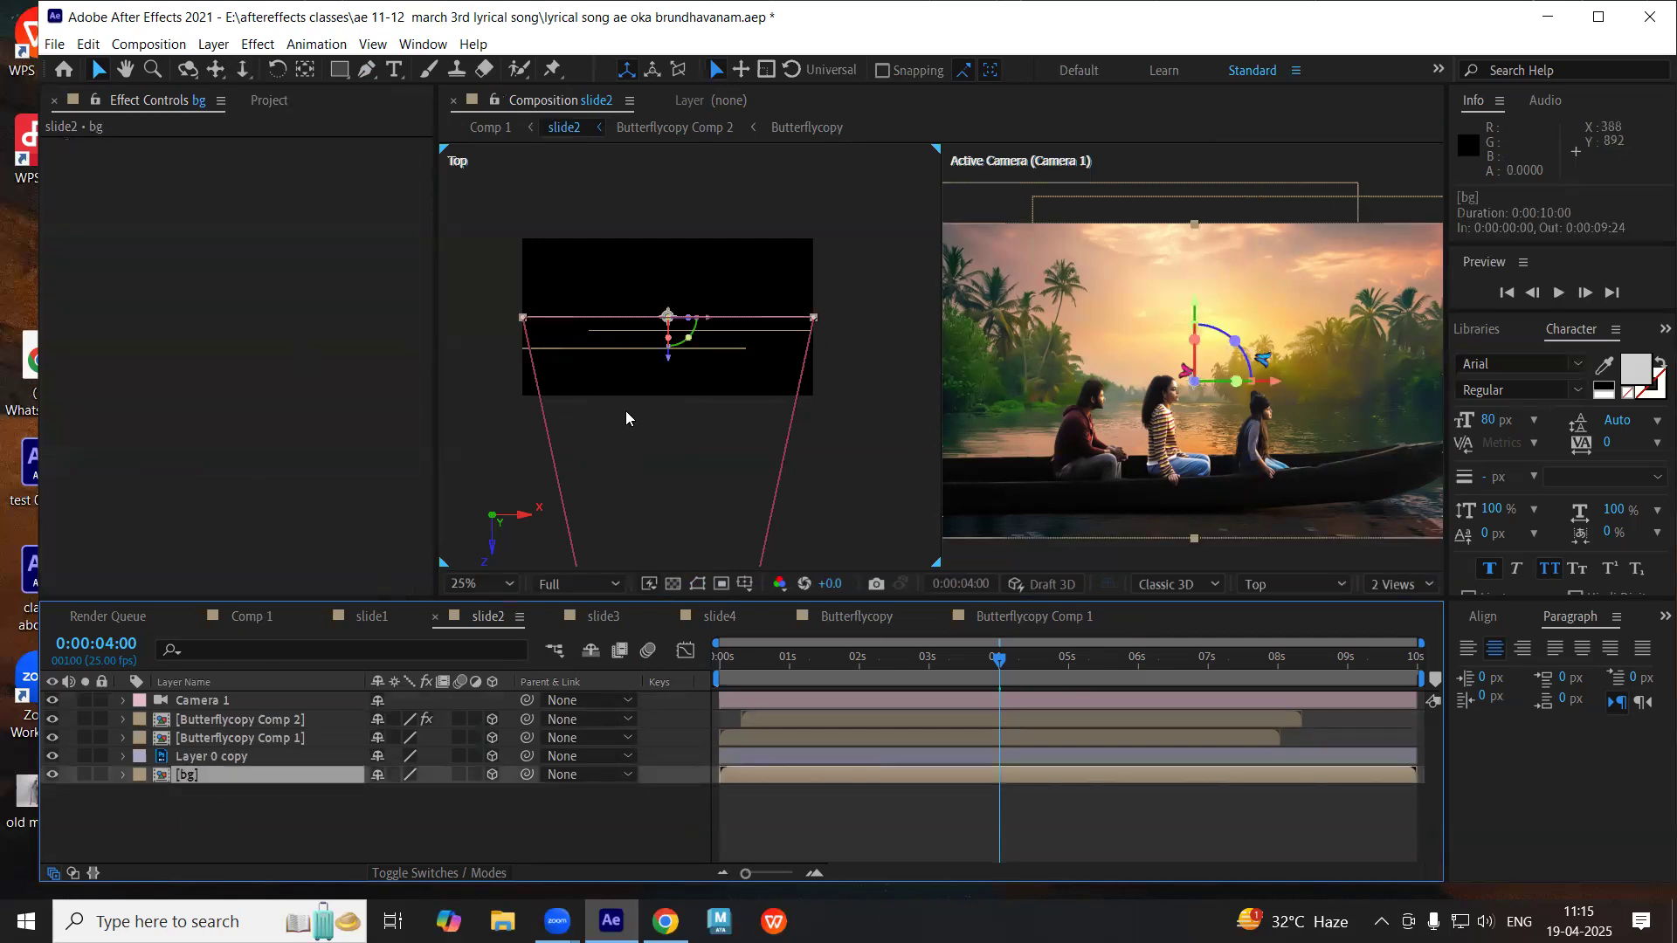
{"action": "left_click_drag", "start_coordinate": [669, 365], "coordinate": [748, 10]}
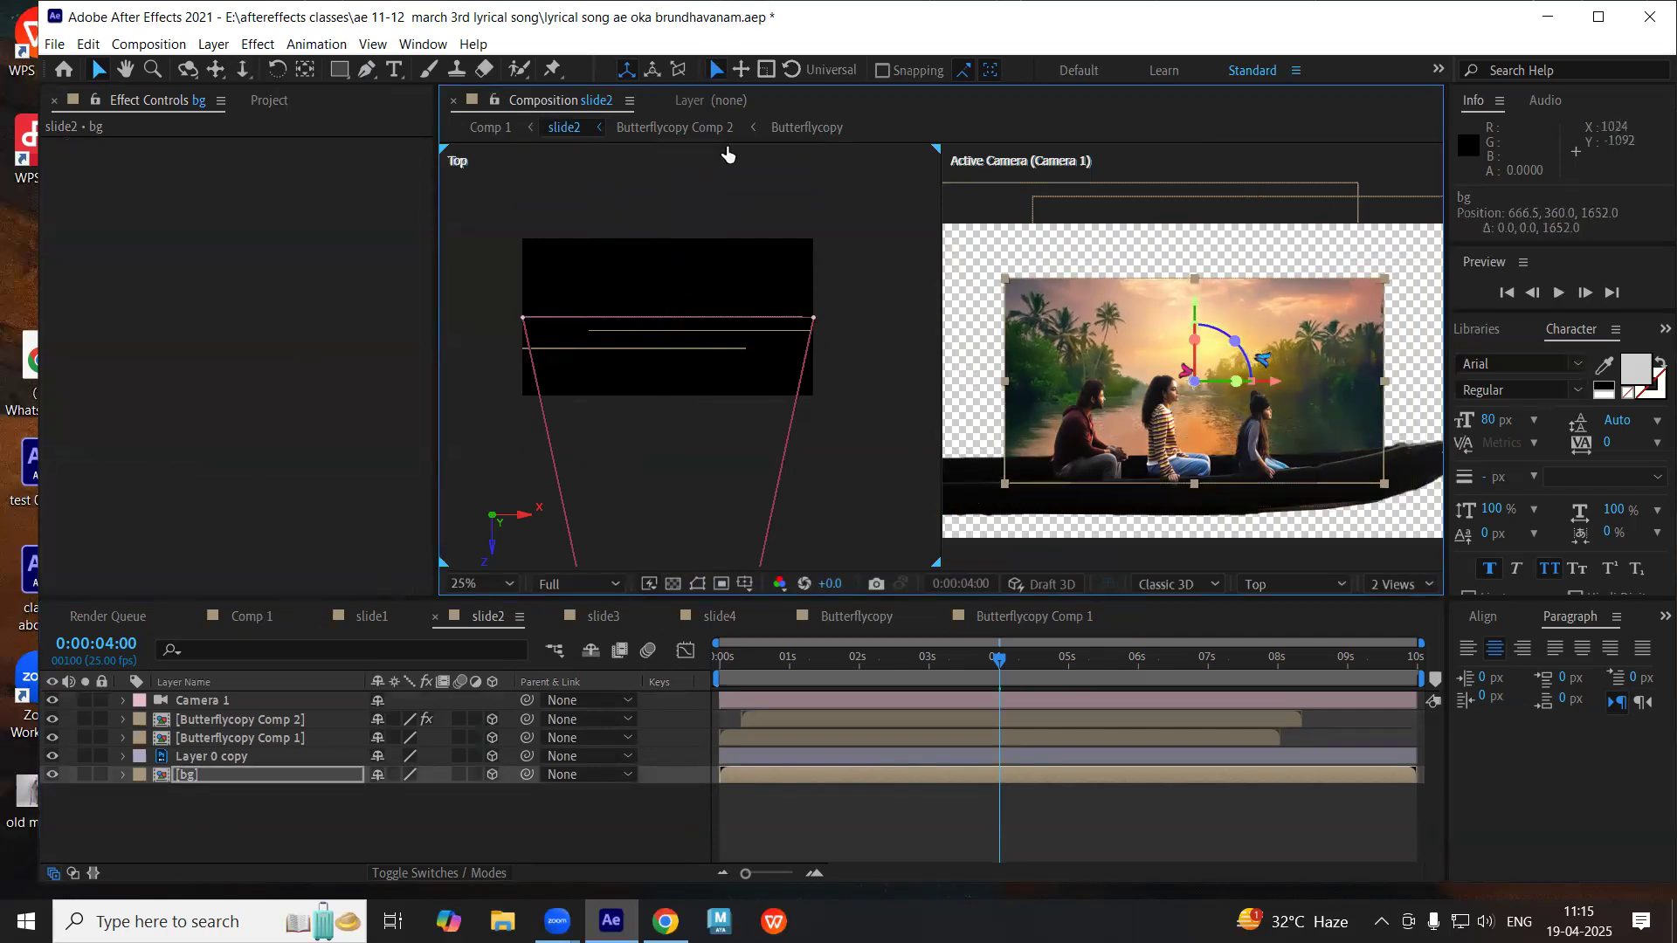
{"action": "scroll", "coordinate": [686, 351], "scroll_direction": "down", "scroll_amount": 2}
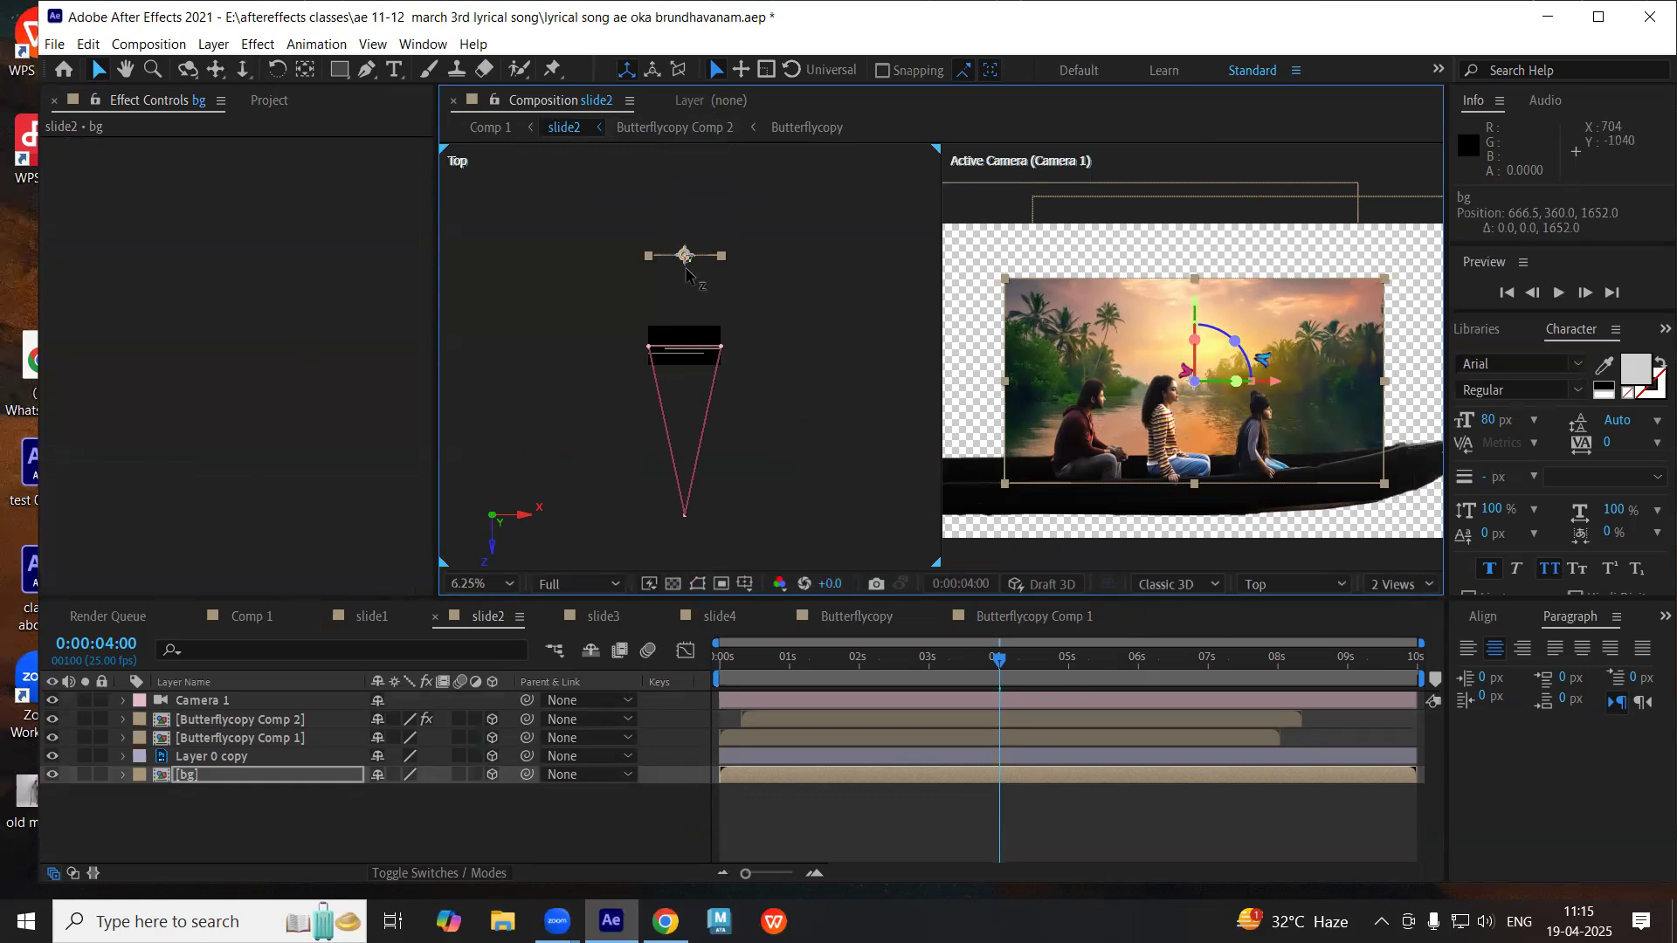
{"action": "left_click_drag", "start_coordinate": [698, 267], "coordinate": [699, 199]}
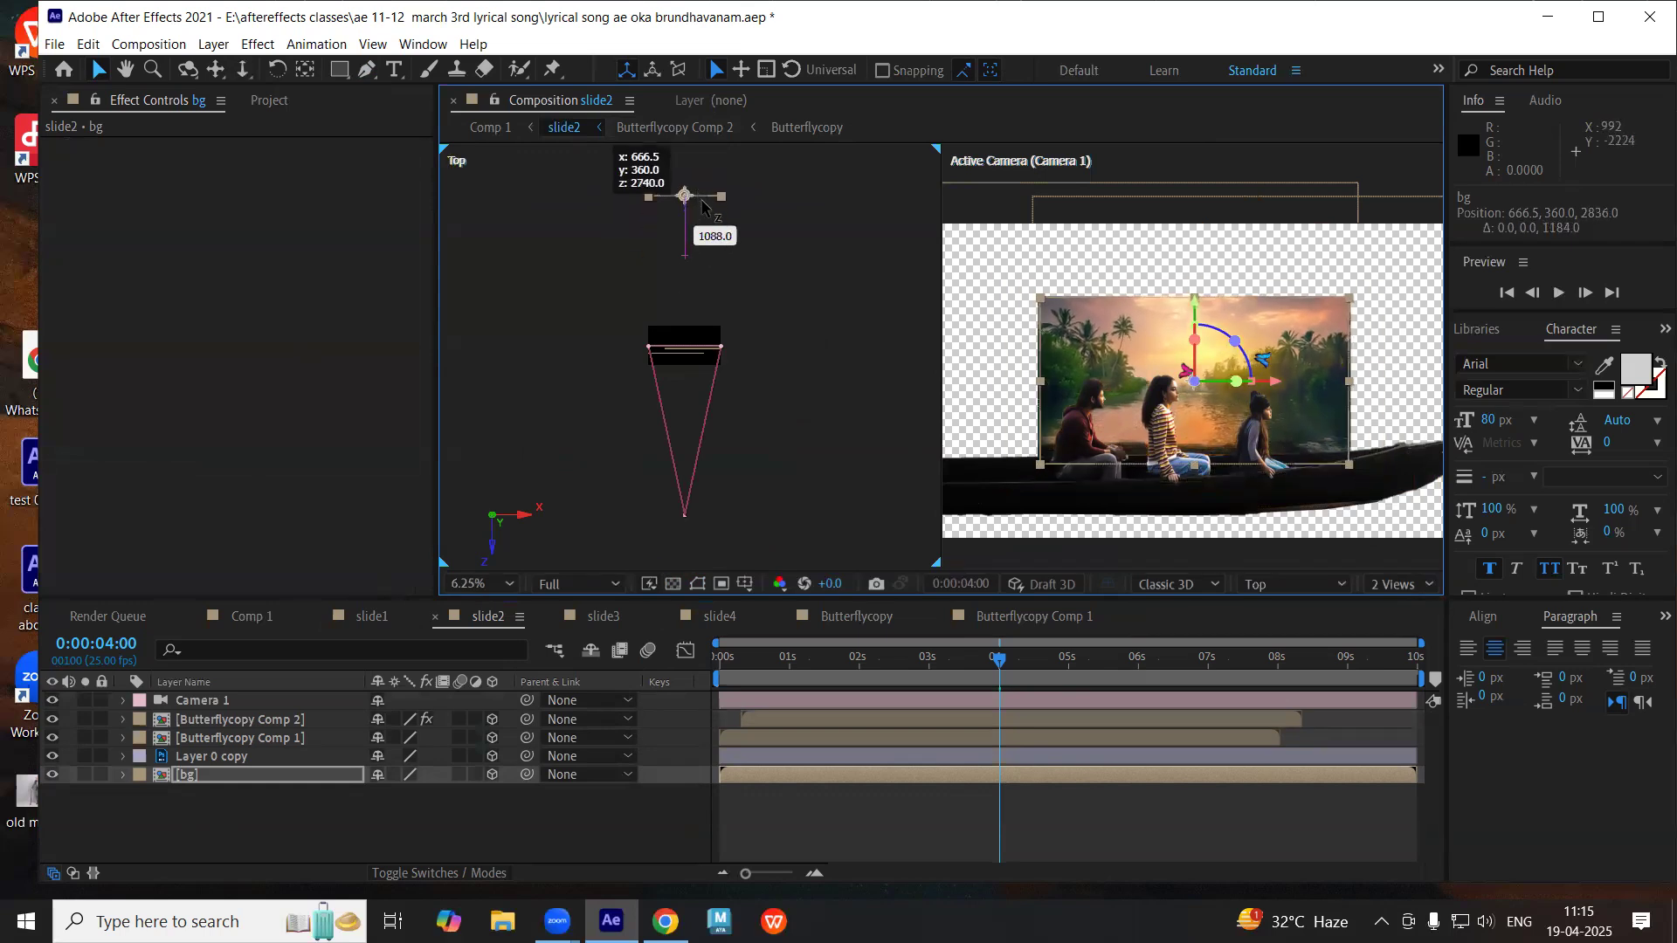
- Scale the bg layer up to 275% so it fills the camera frame
{"action": "left_click", "coordinate": [248, 774]}
{"action": "key", "text": "s"}
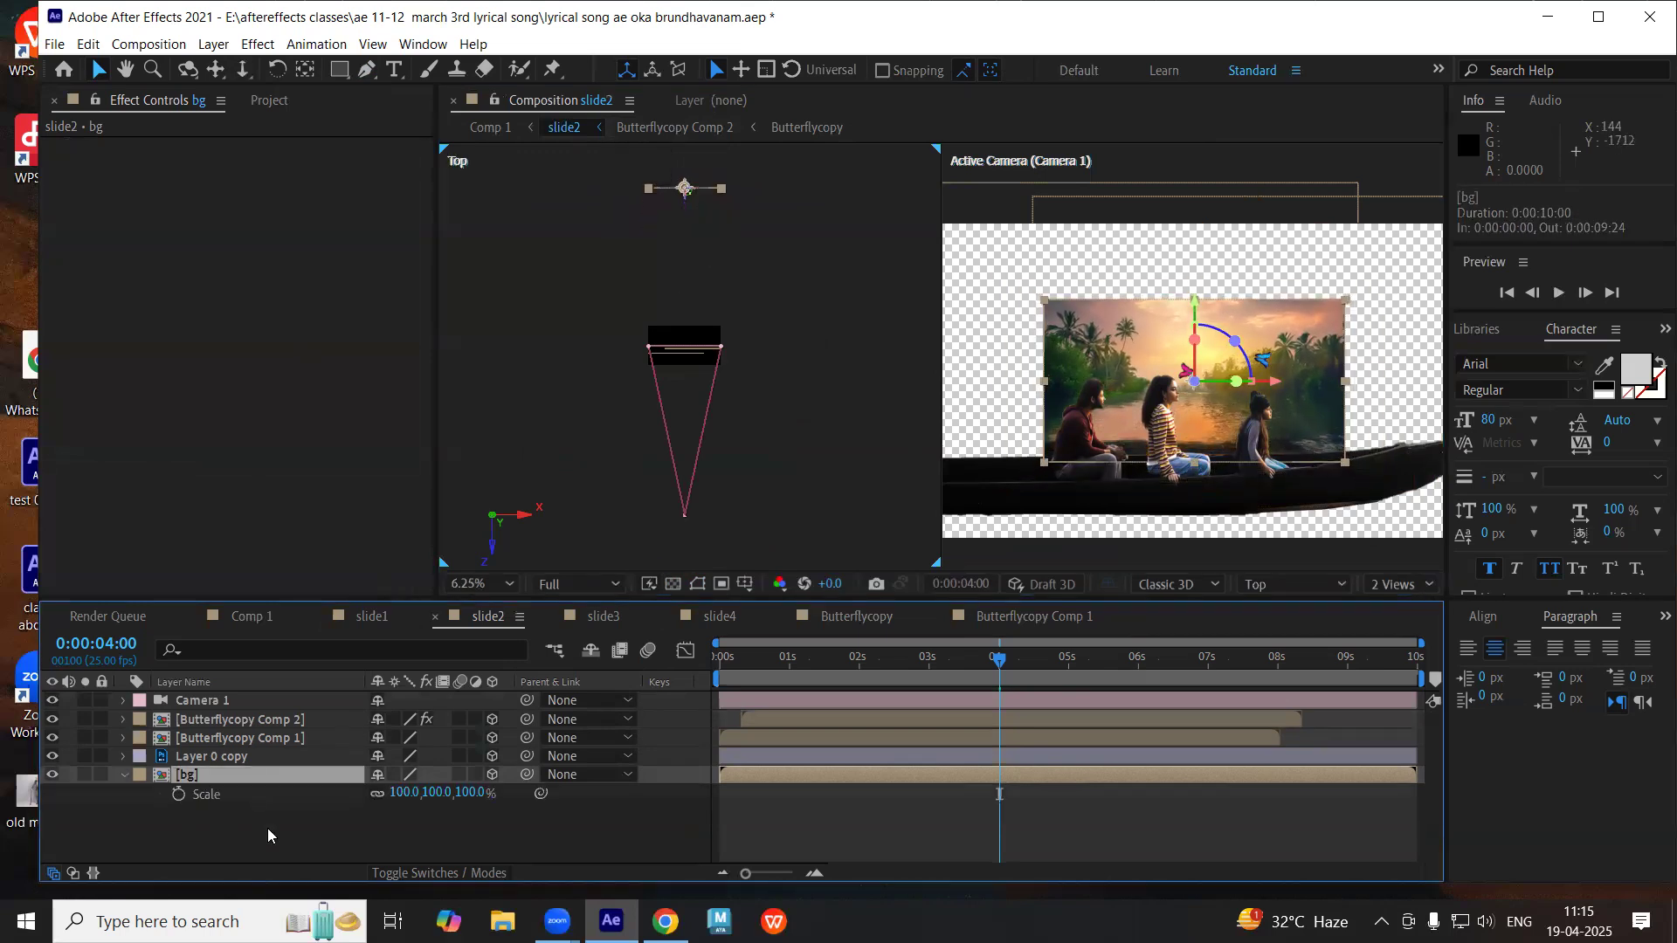
{"action": "scroll", "coordinate": [1202, 415], "scroll_direction": "down", "scroll_amount": 2}
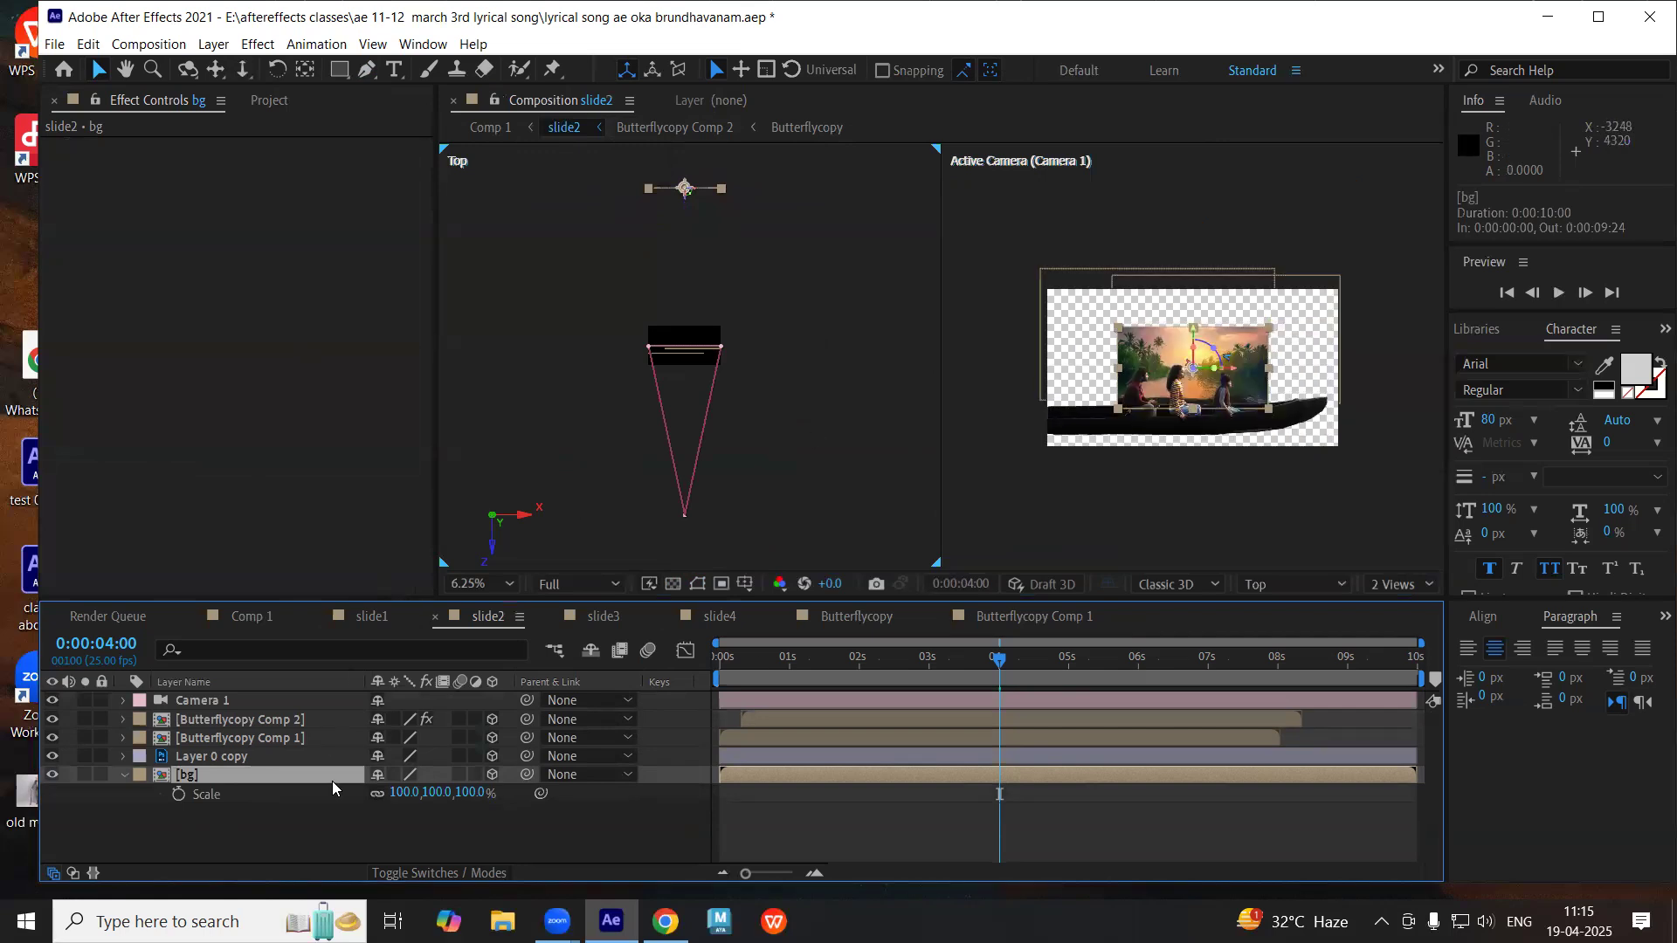
{"action": "left_click_drag", "start_coordinate": [406, 793], "coordinate": [539, 738]}
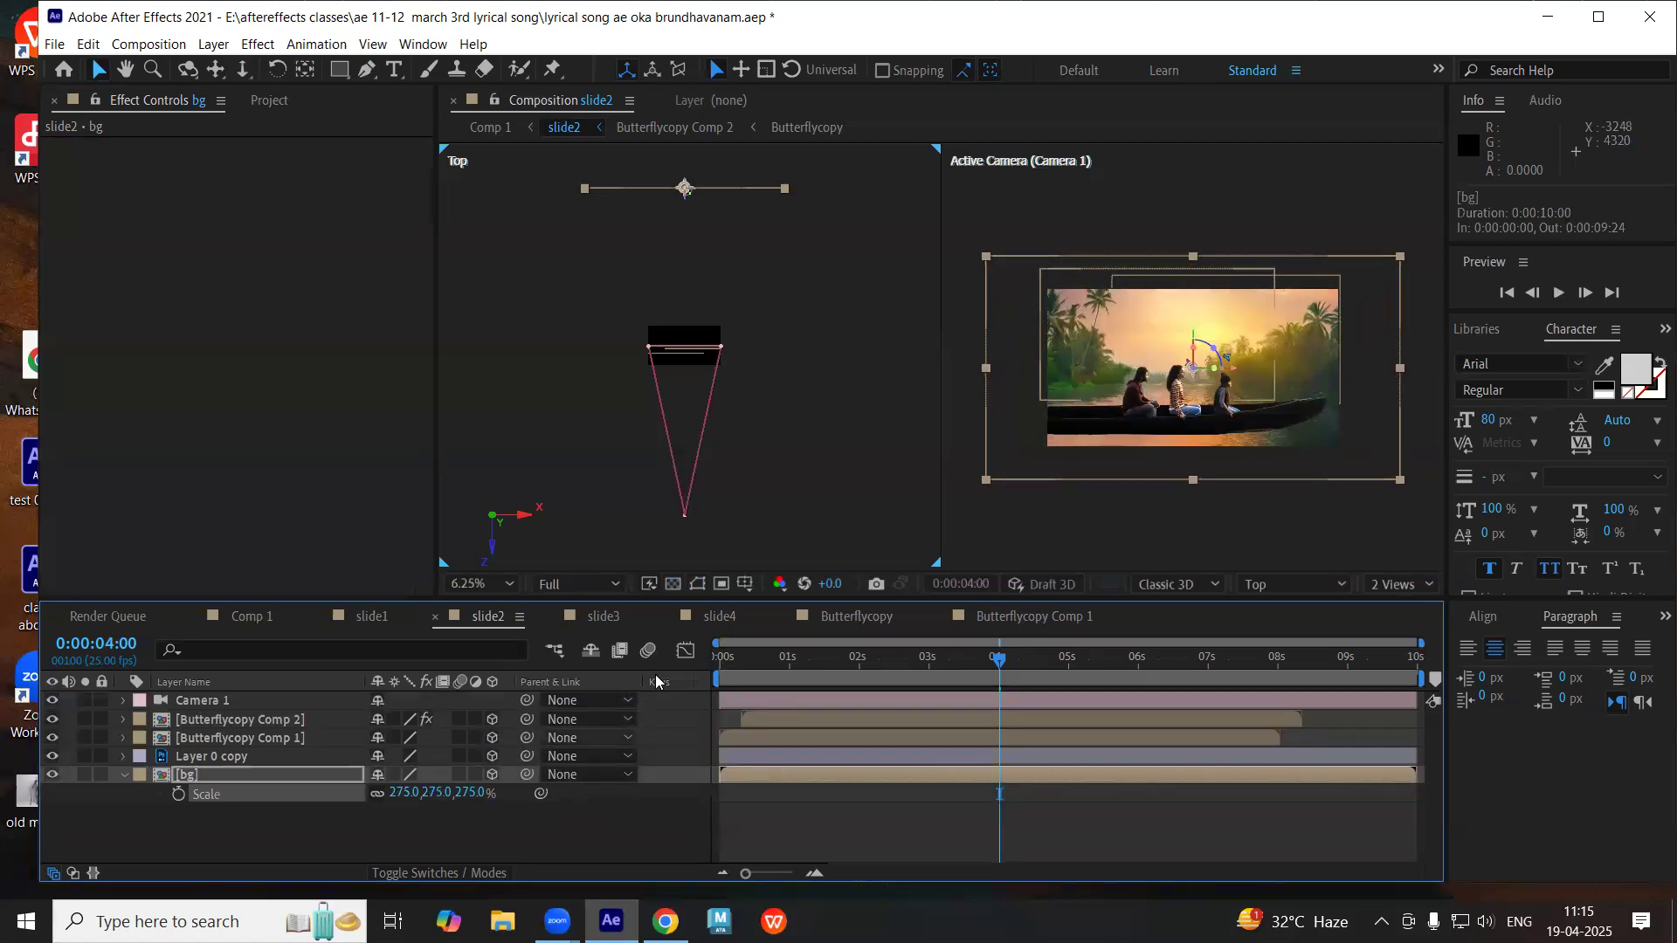
- Move the boat layer, Layer 0 copy, back 304 px along Z and reposition it to about X 530.5, Y 588
{"action": "left_click", "coordinate": [229, 756]}
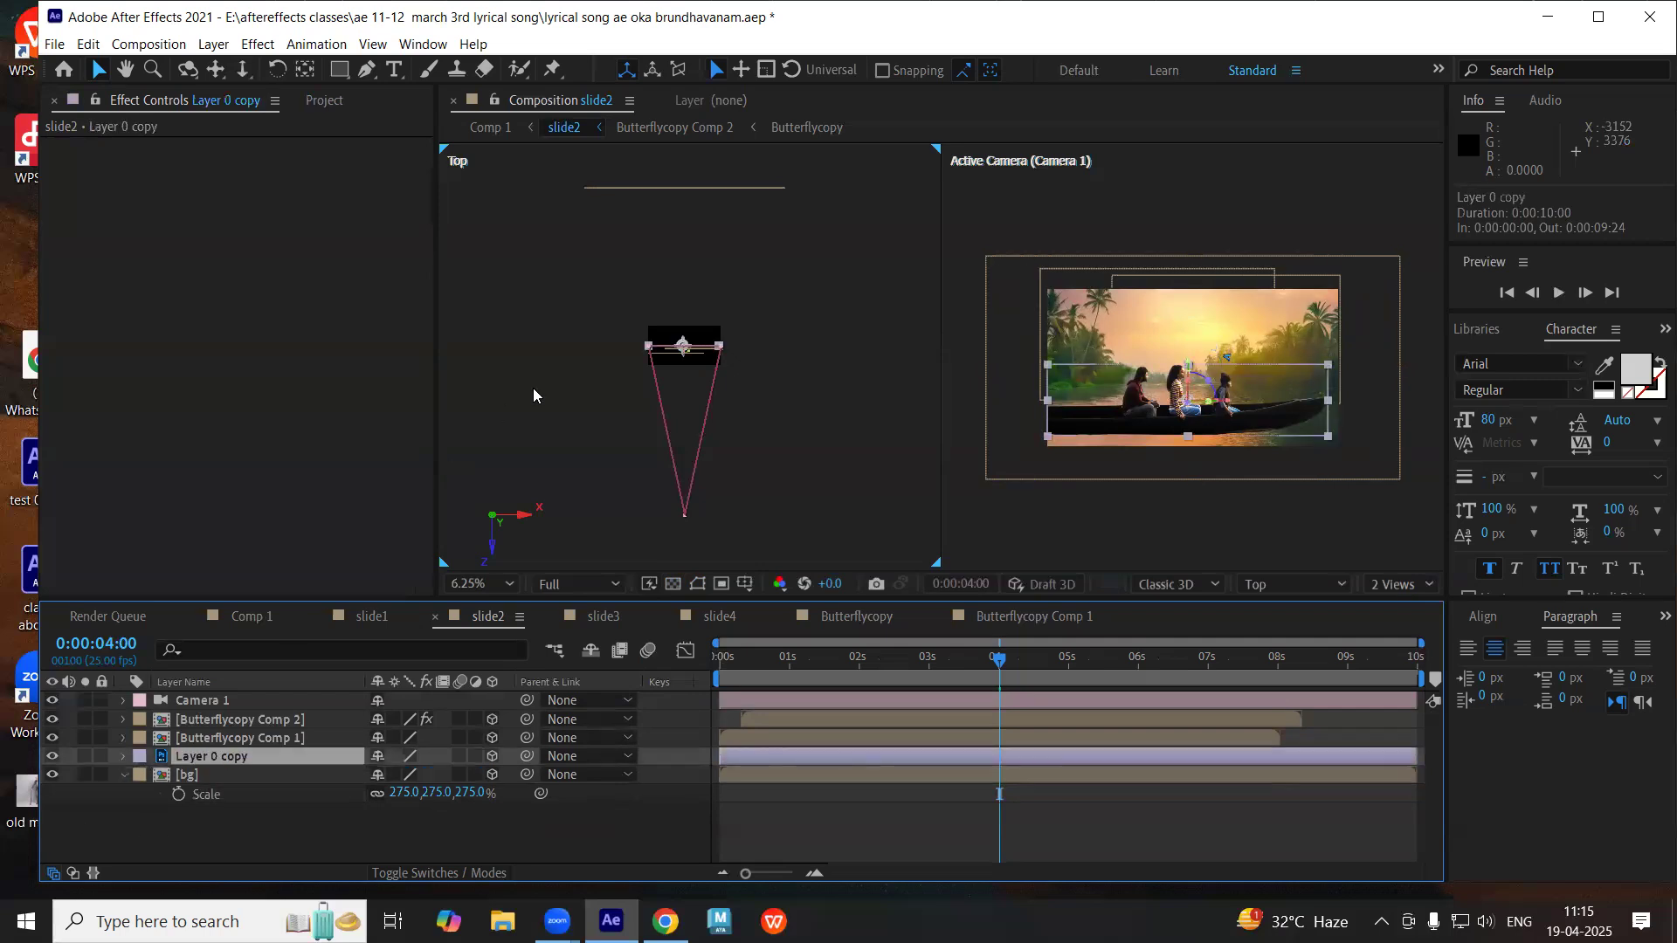
{"action": "scroll", "coordinate": [694, 341], "scroll_direction": "up", "scroll_amount": 1}
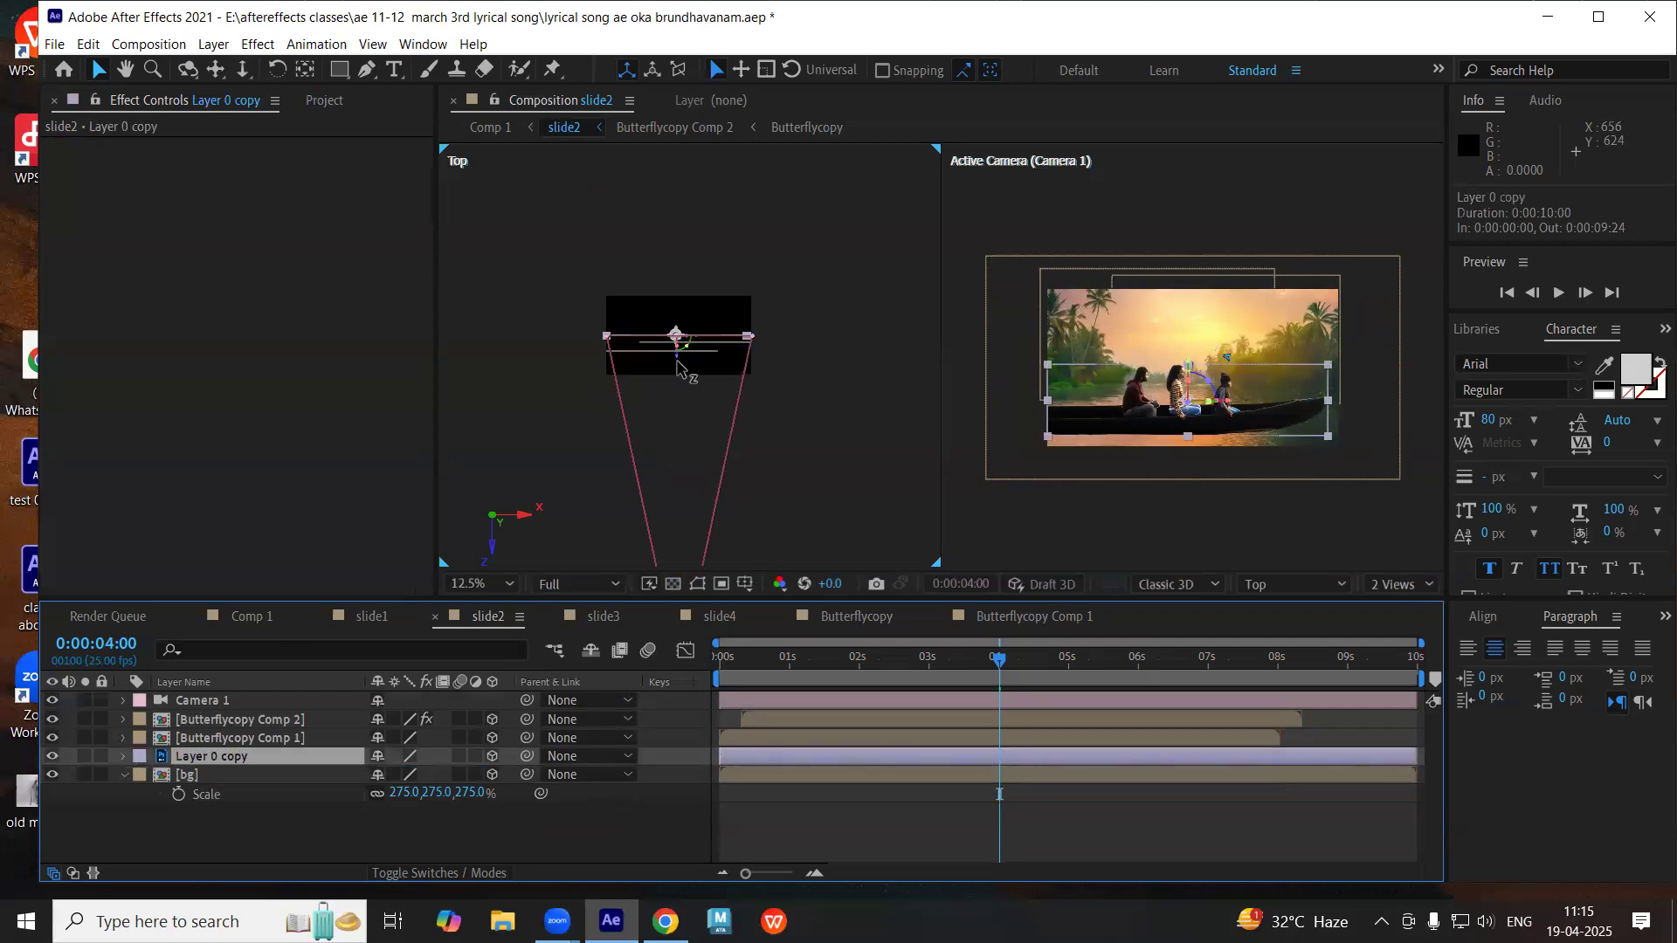
{"action": "left_click_drag", "start_coordinate": [679, 359], "coordinate": [690, 320]}
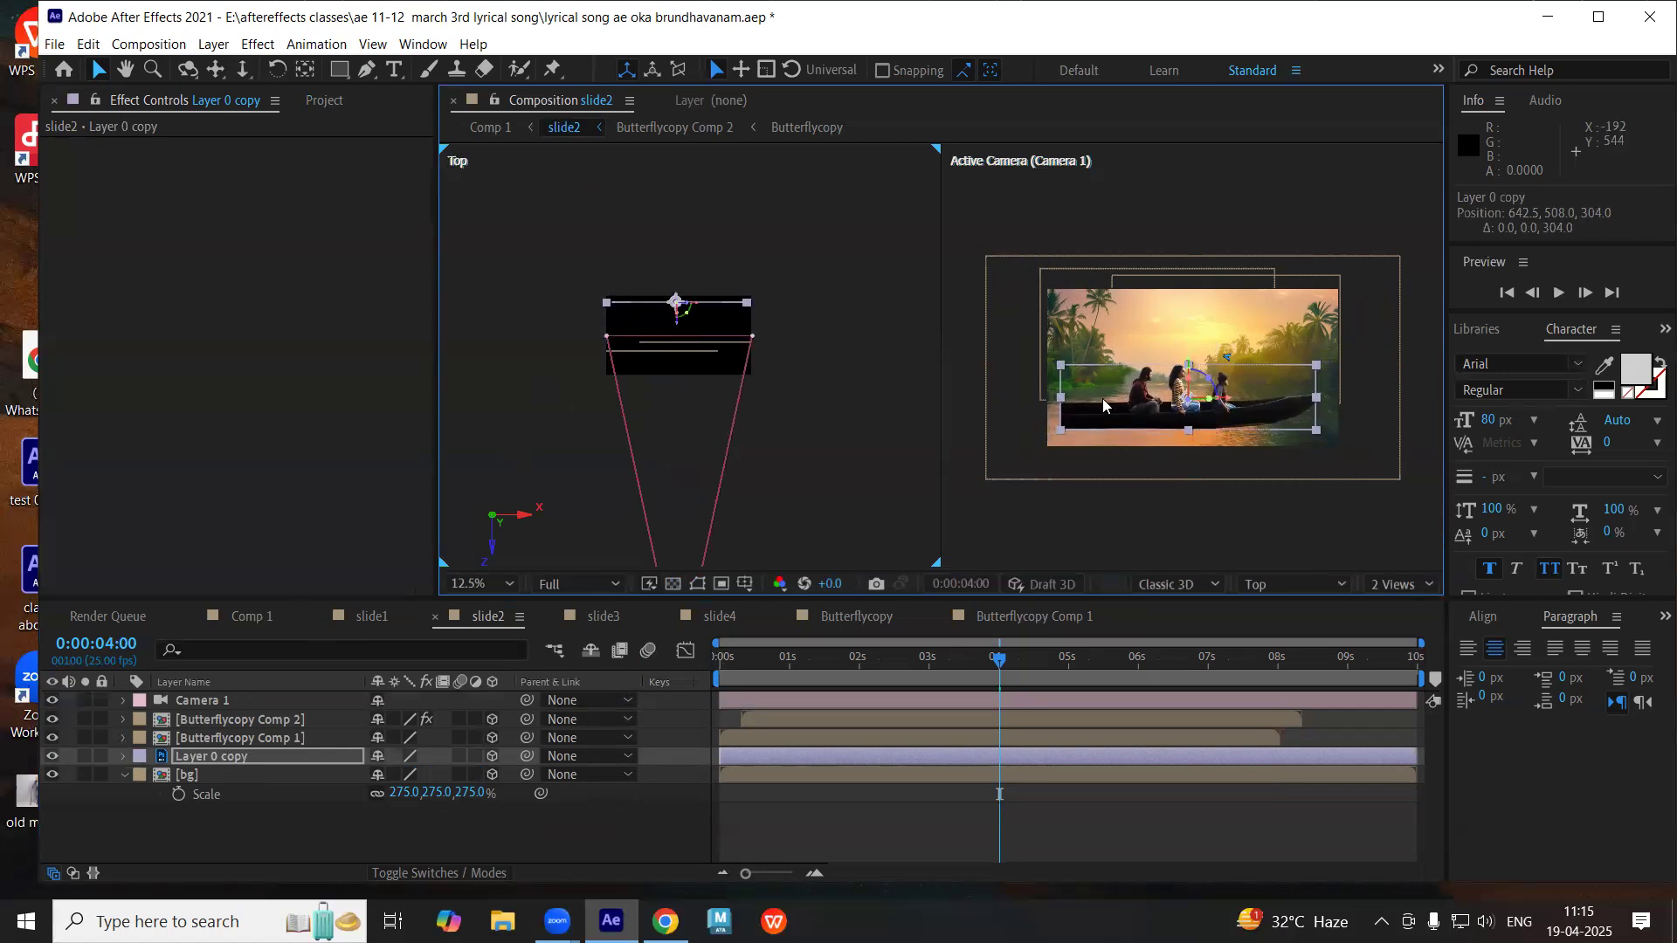
{"action": "left_click_drag", "start_coordinate": [1190, 367], "coordinate": [1207, 430]}
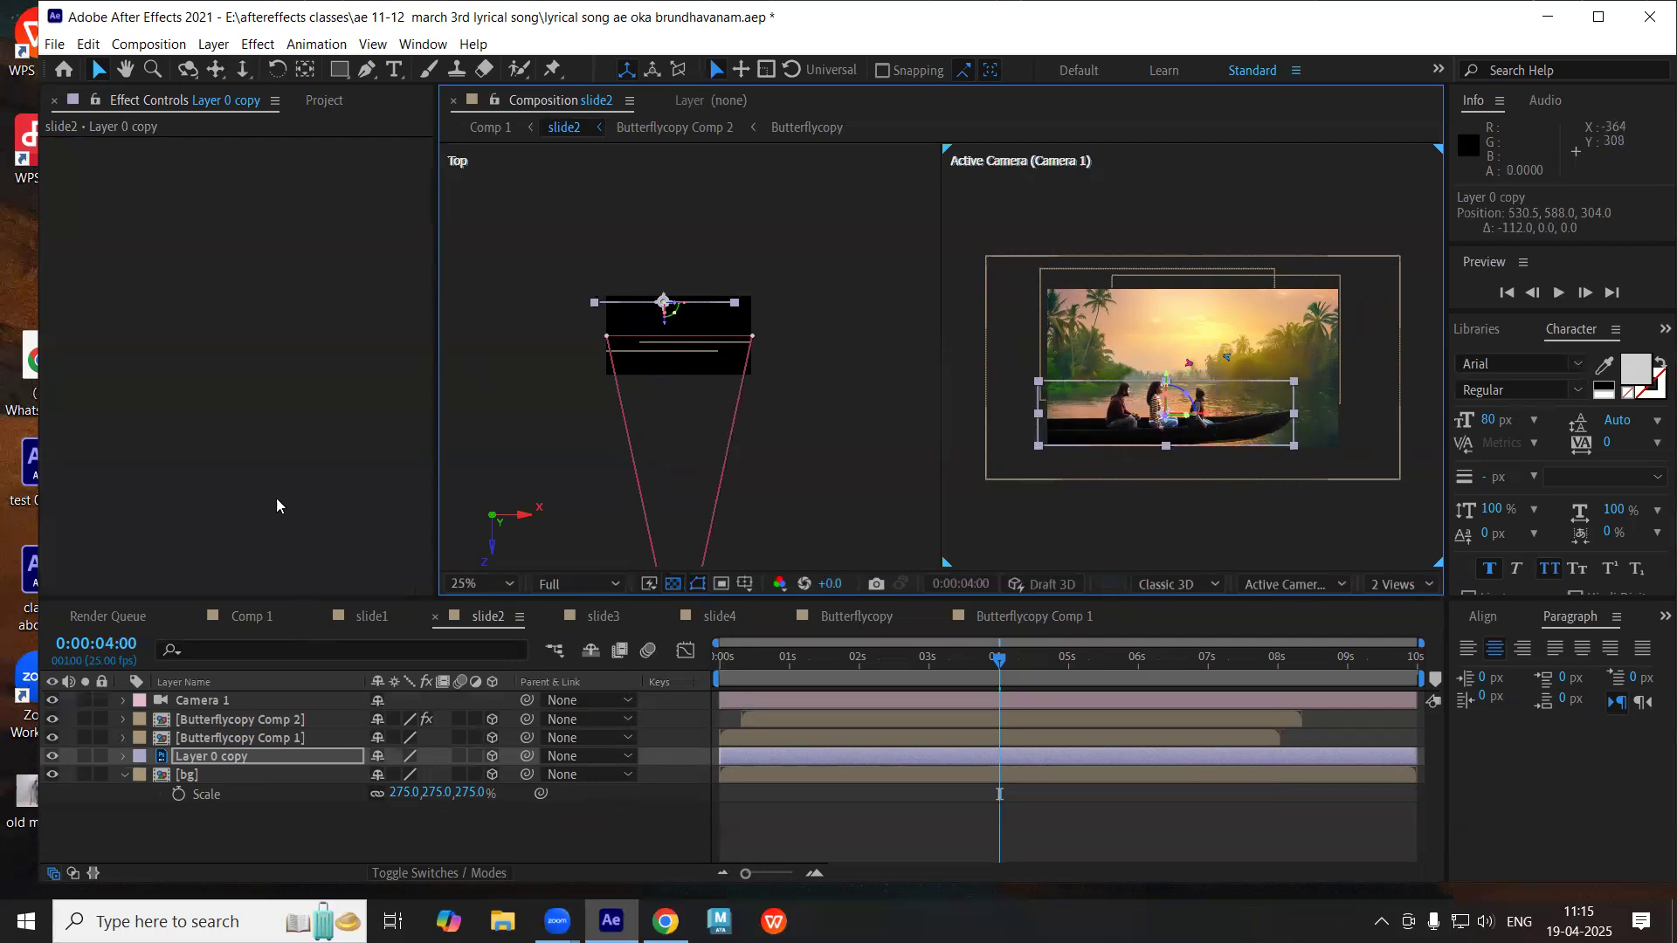
- Scale the boat layer, Layer 0 copy, up to 127%
{"action": "left_click", "coordinate": [223, 758]}
{"action": "key", "text": "s"}
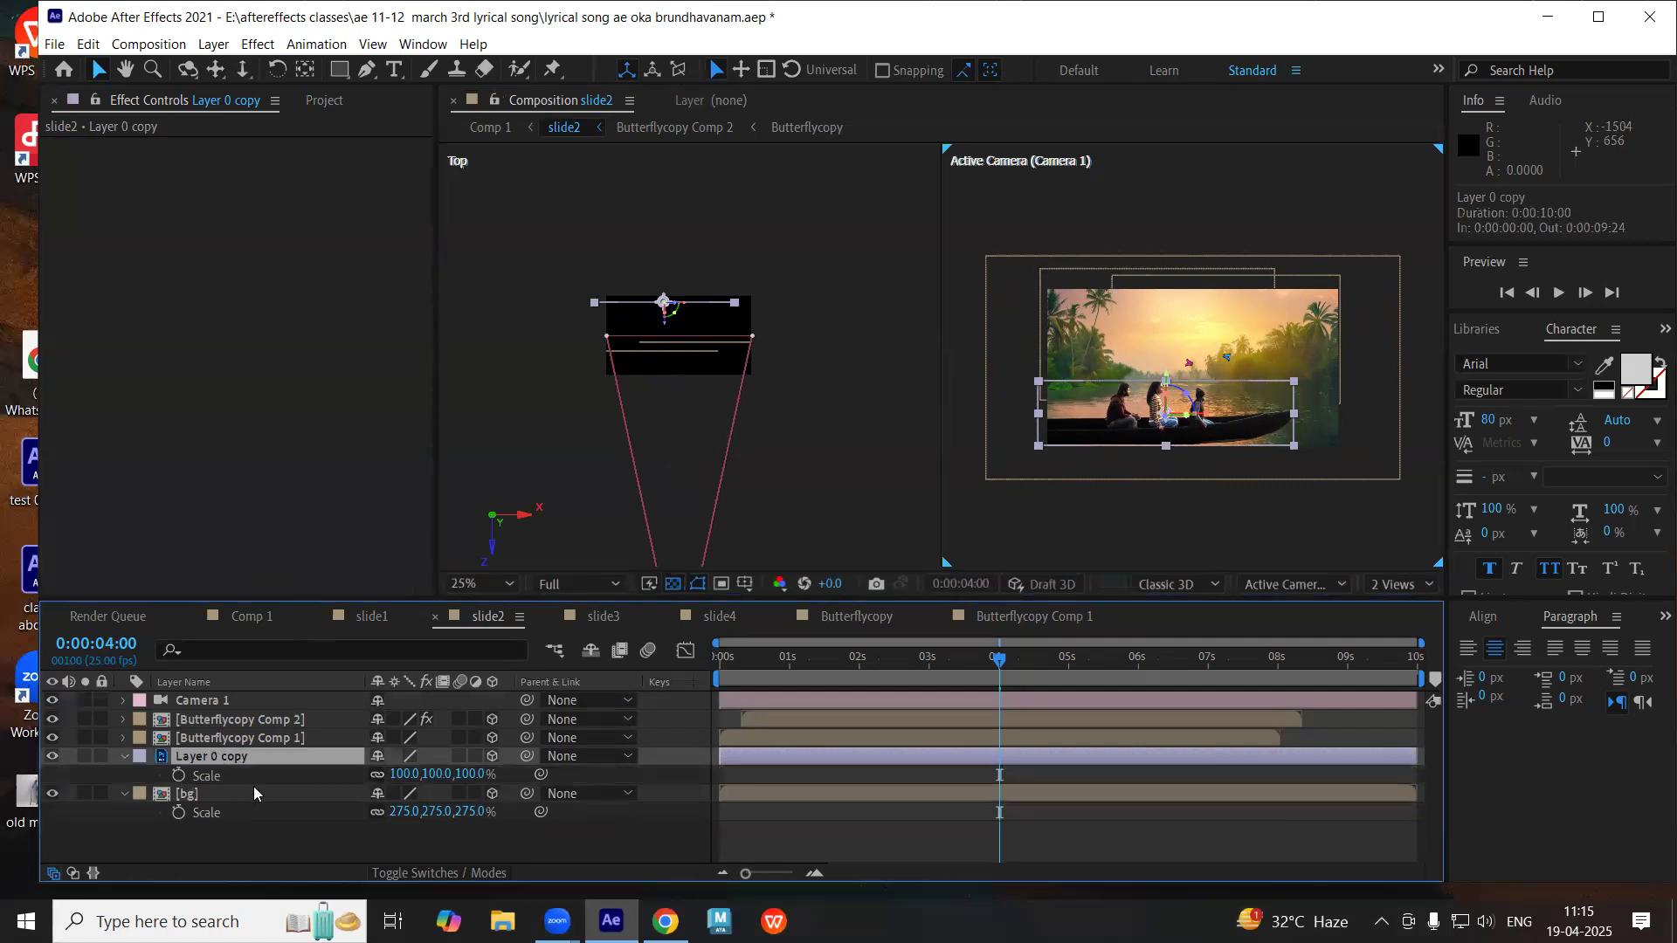
{"action": "left_click_drag", "start_coordinate": [406, 775], "coordinate": [436, 774]}
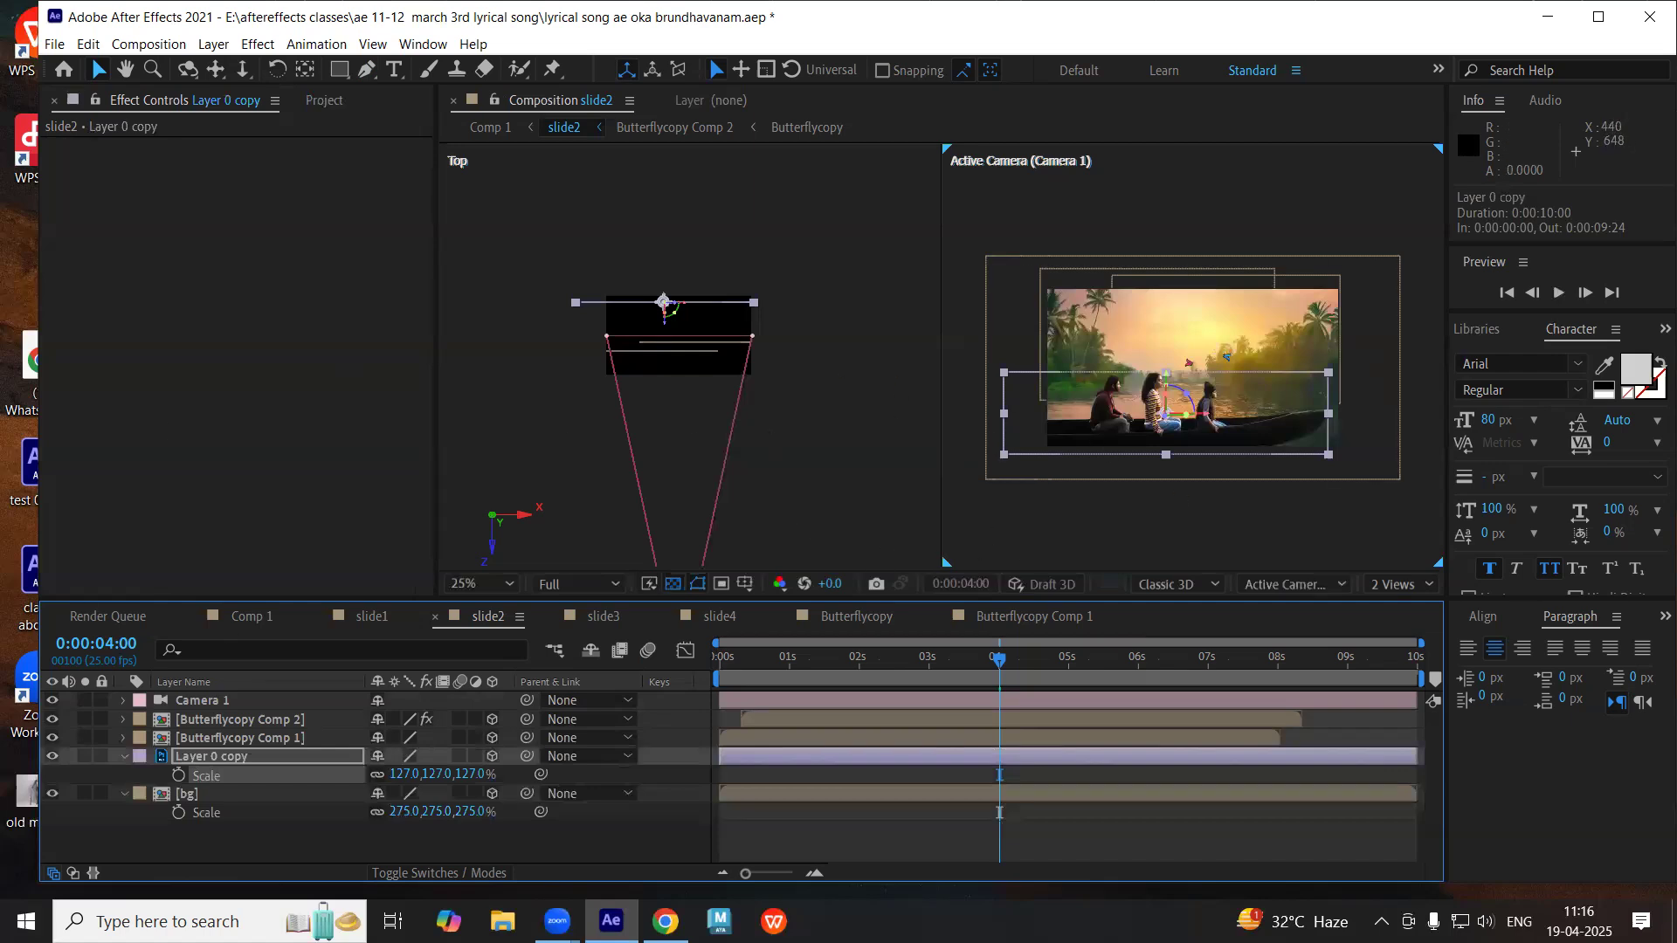
{"action": "left_click", "coordinate": [171, 847]}
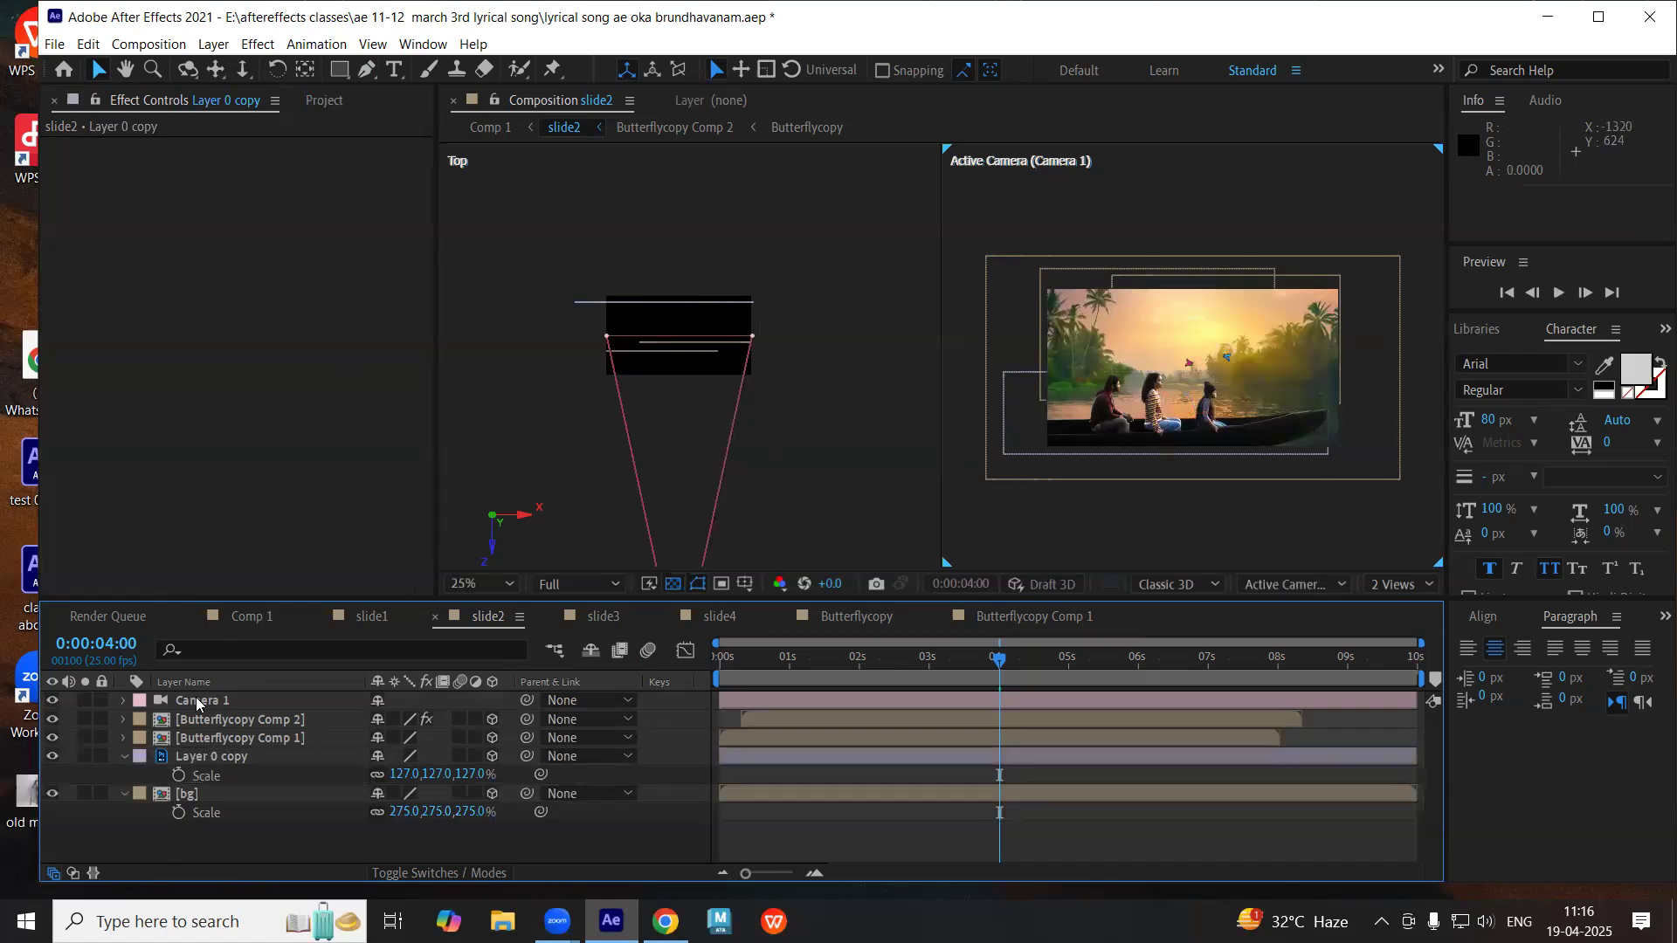
- Examine the depth spacing between Camera 1, the butterfly, boat and bg layers in the Top view
{"action": "left_click", "coordinate": [197, 701]}
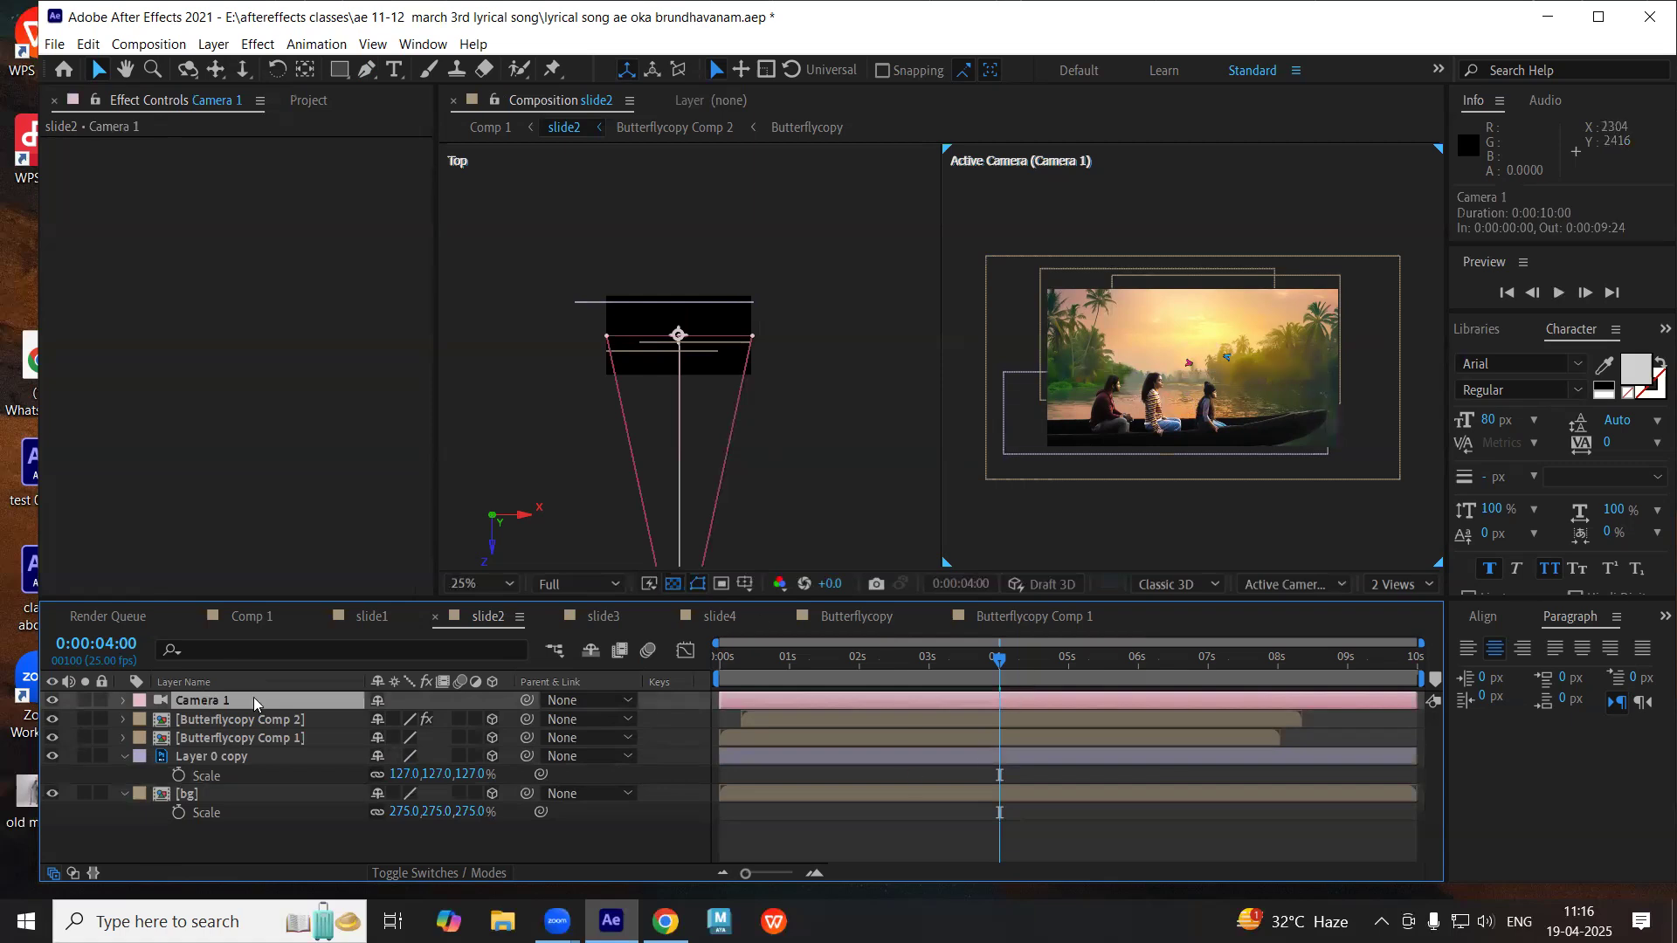
{"action": "scroll", "coordinate": [680, 339], "scroll_direction": "down", "scroll_amount": 3}
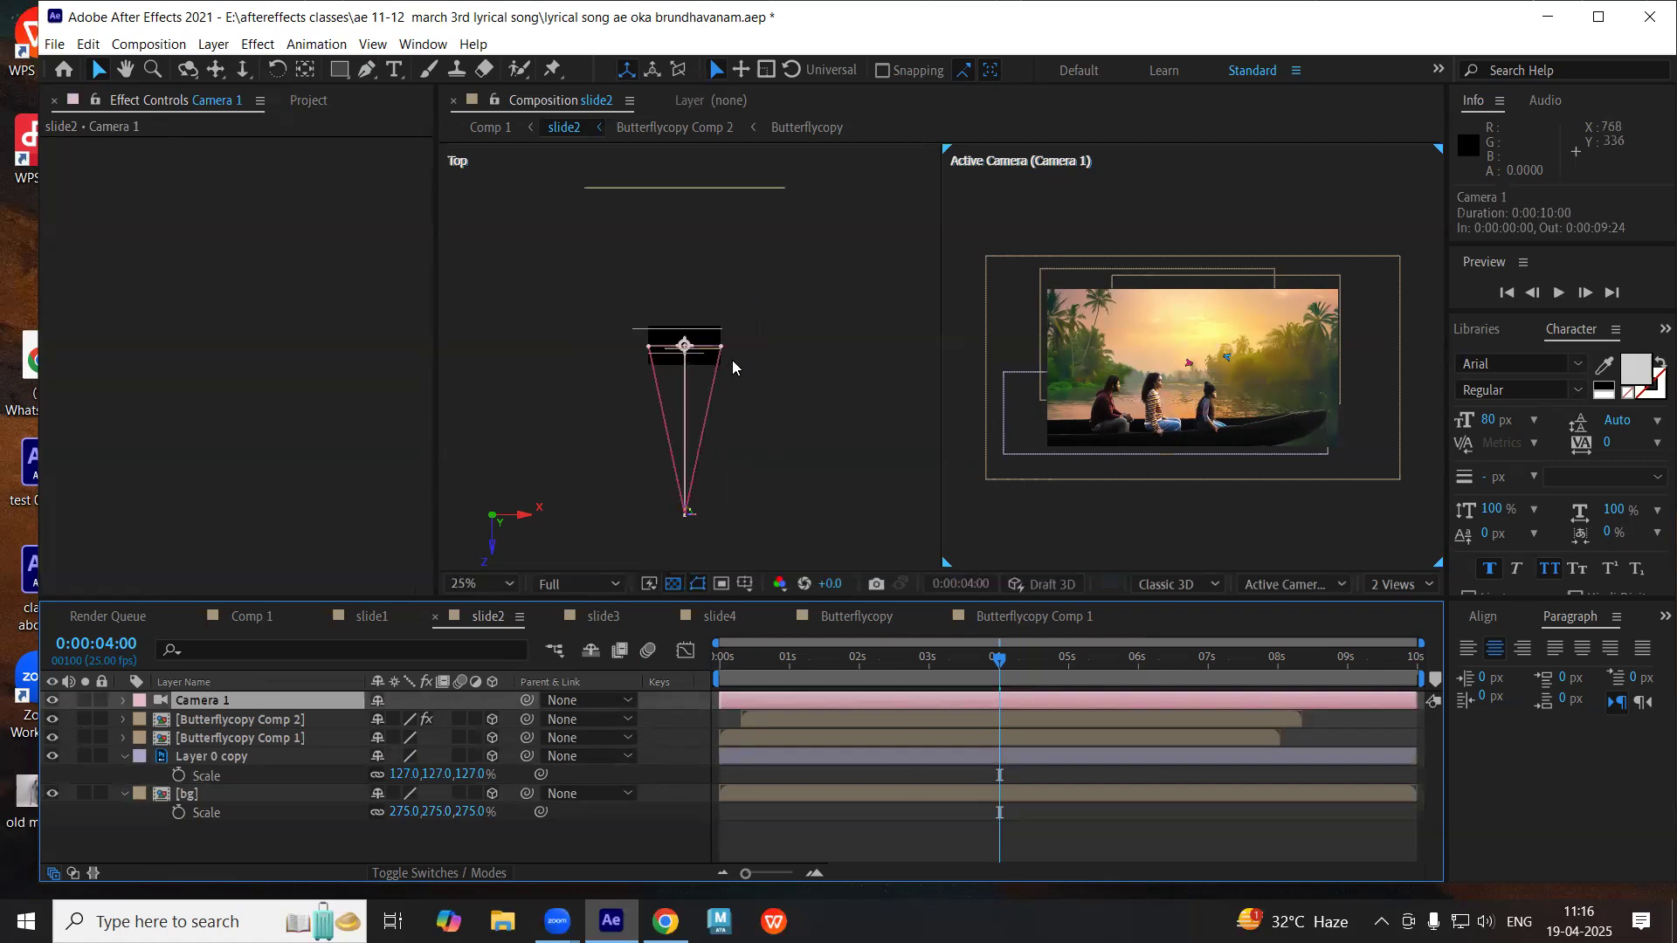
{"action": "left_click", "coordinate": [685, 335]}
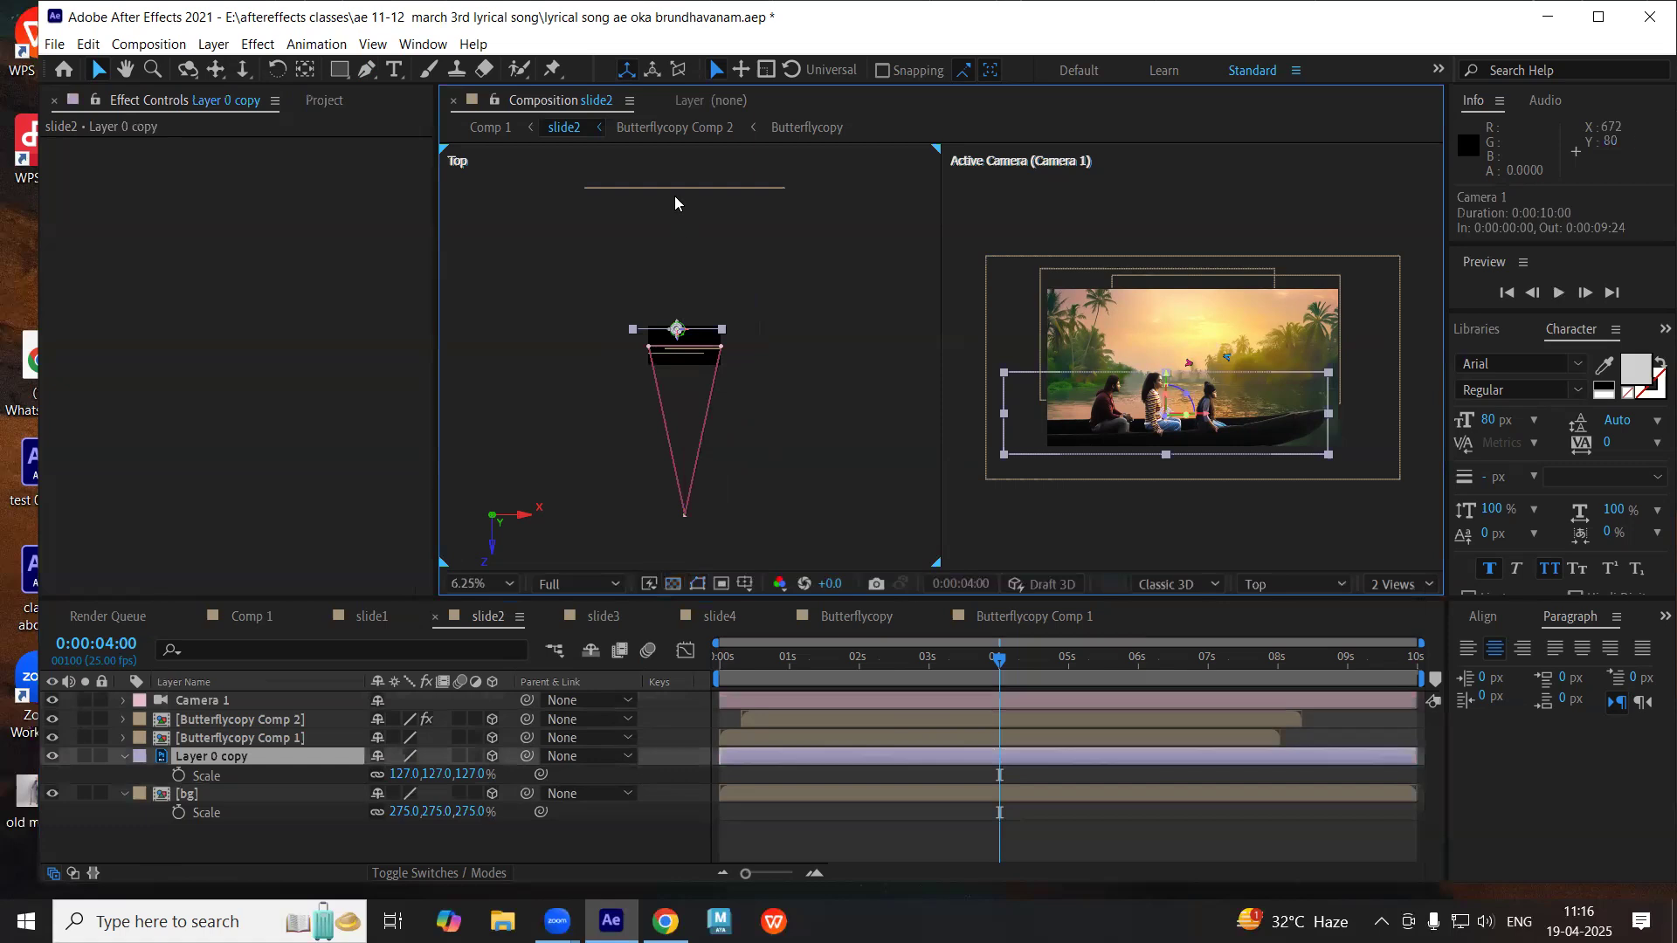
{"action": "left_click", "coordinate": [699, 187]}
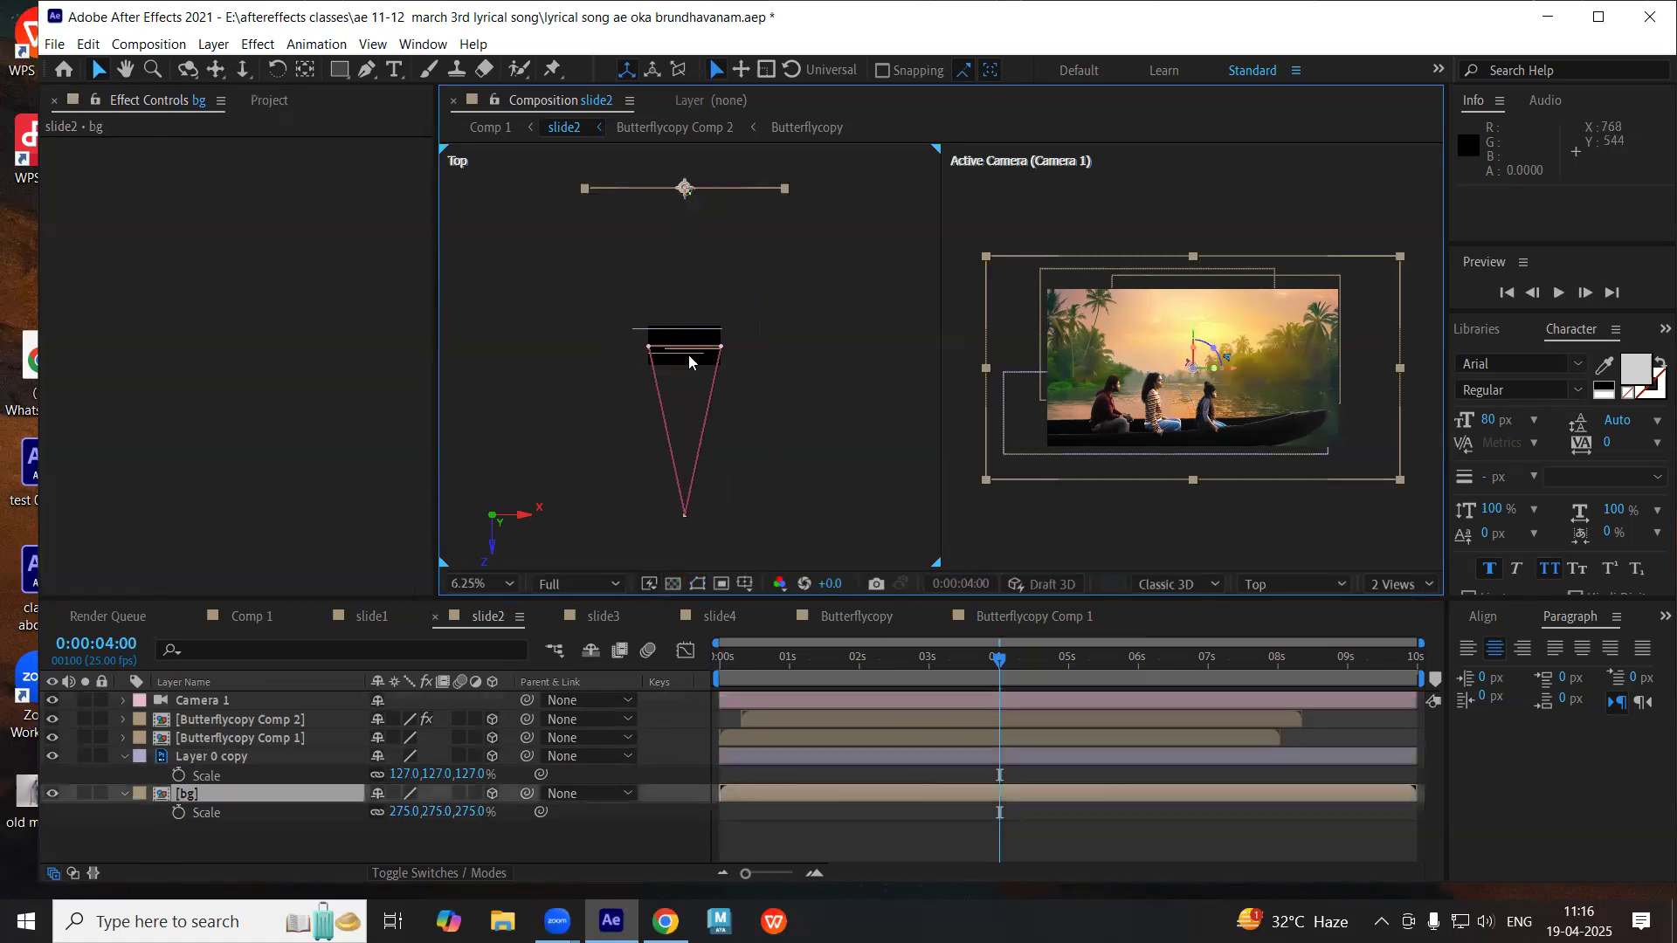
{"action": "scroll", "coordinate": [687, 355], "scroll_direction": "up", "scroll_amount": 1}
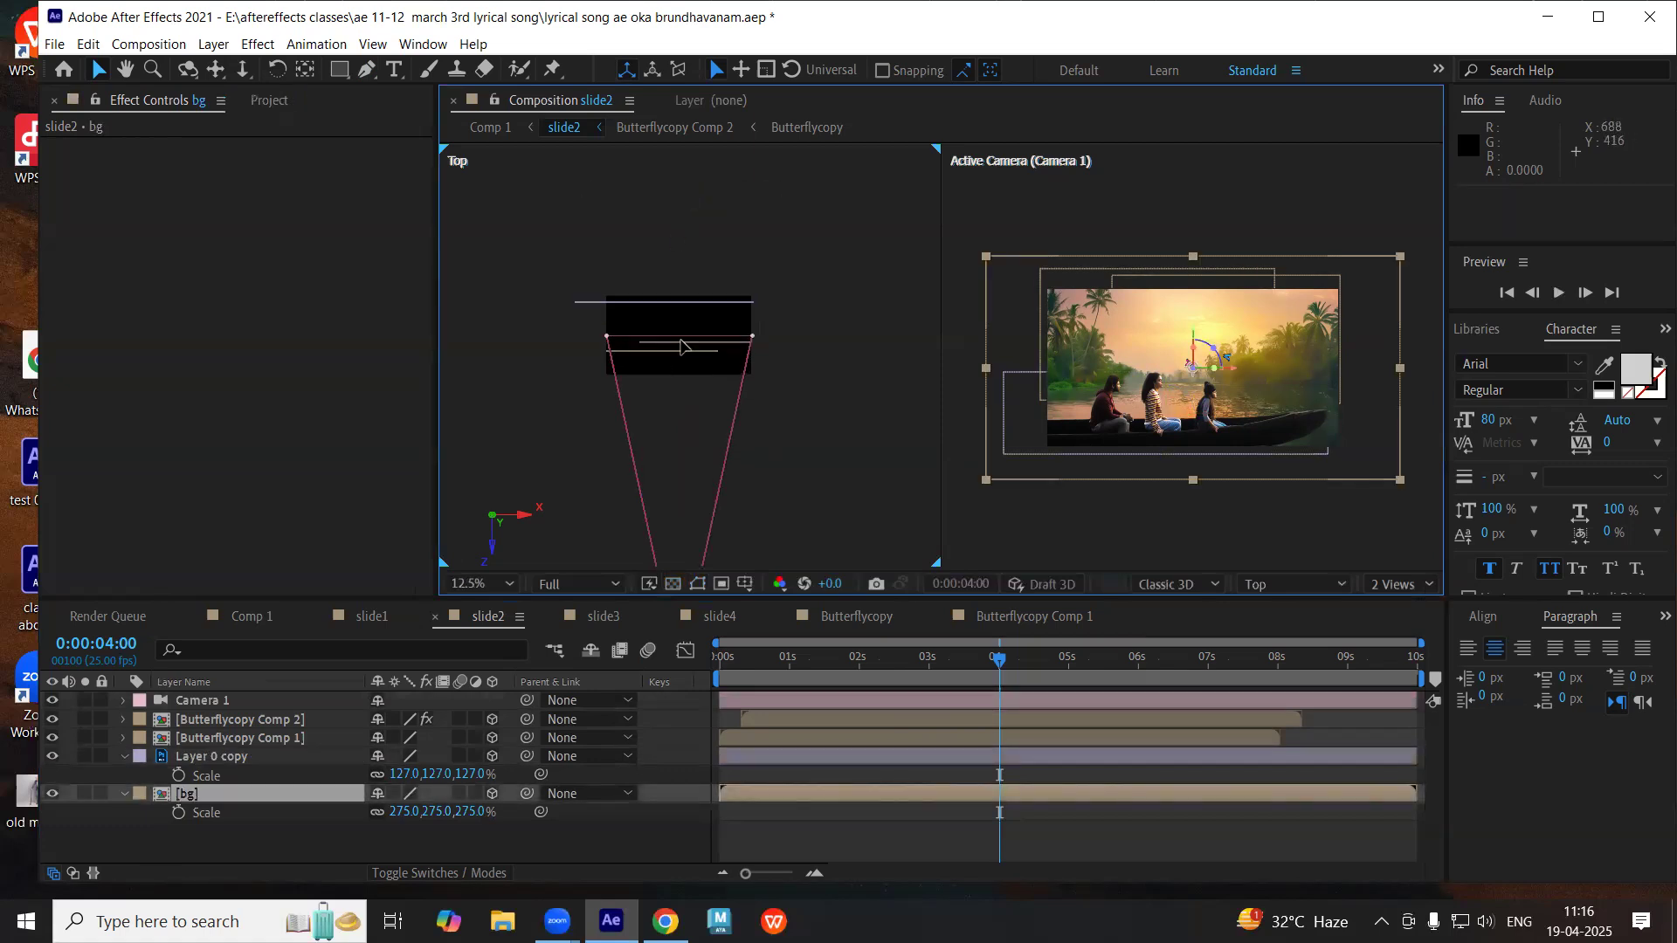
{"action": "left_click", "coordinate": [683, 351]}
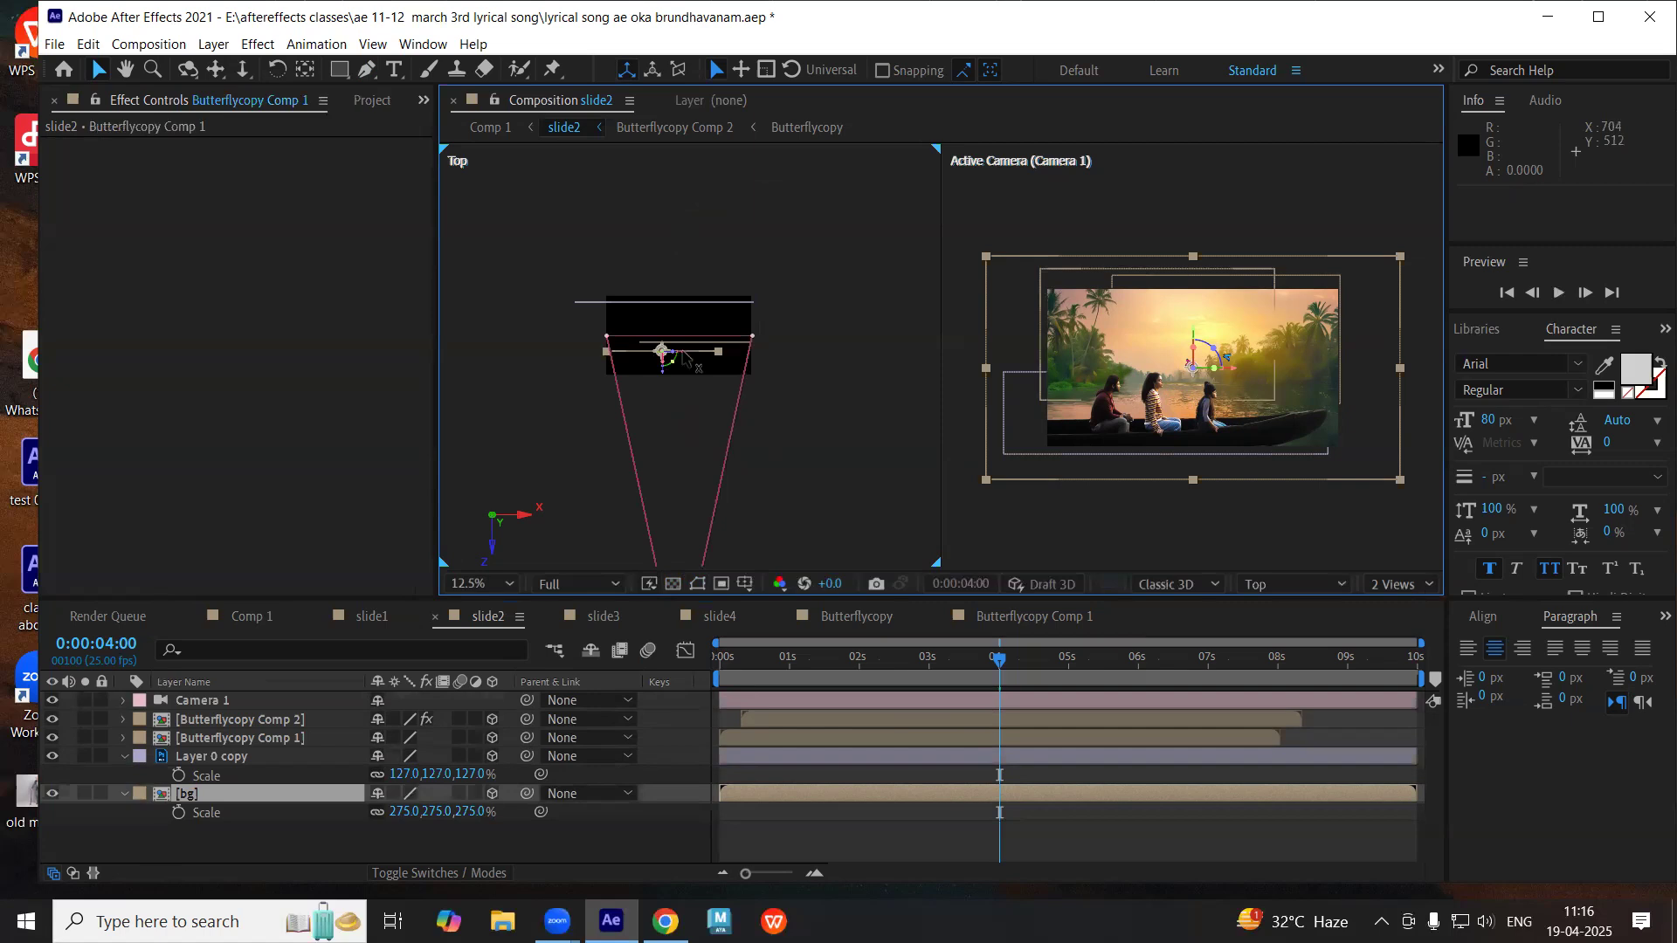
{"action": "left_click", "coordinate": [809, 421]}
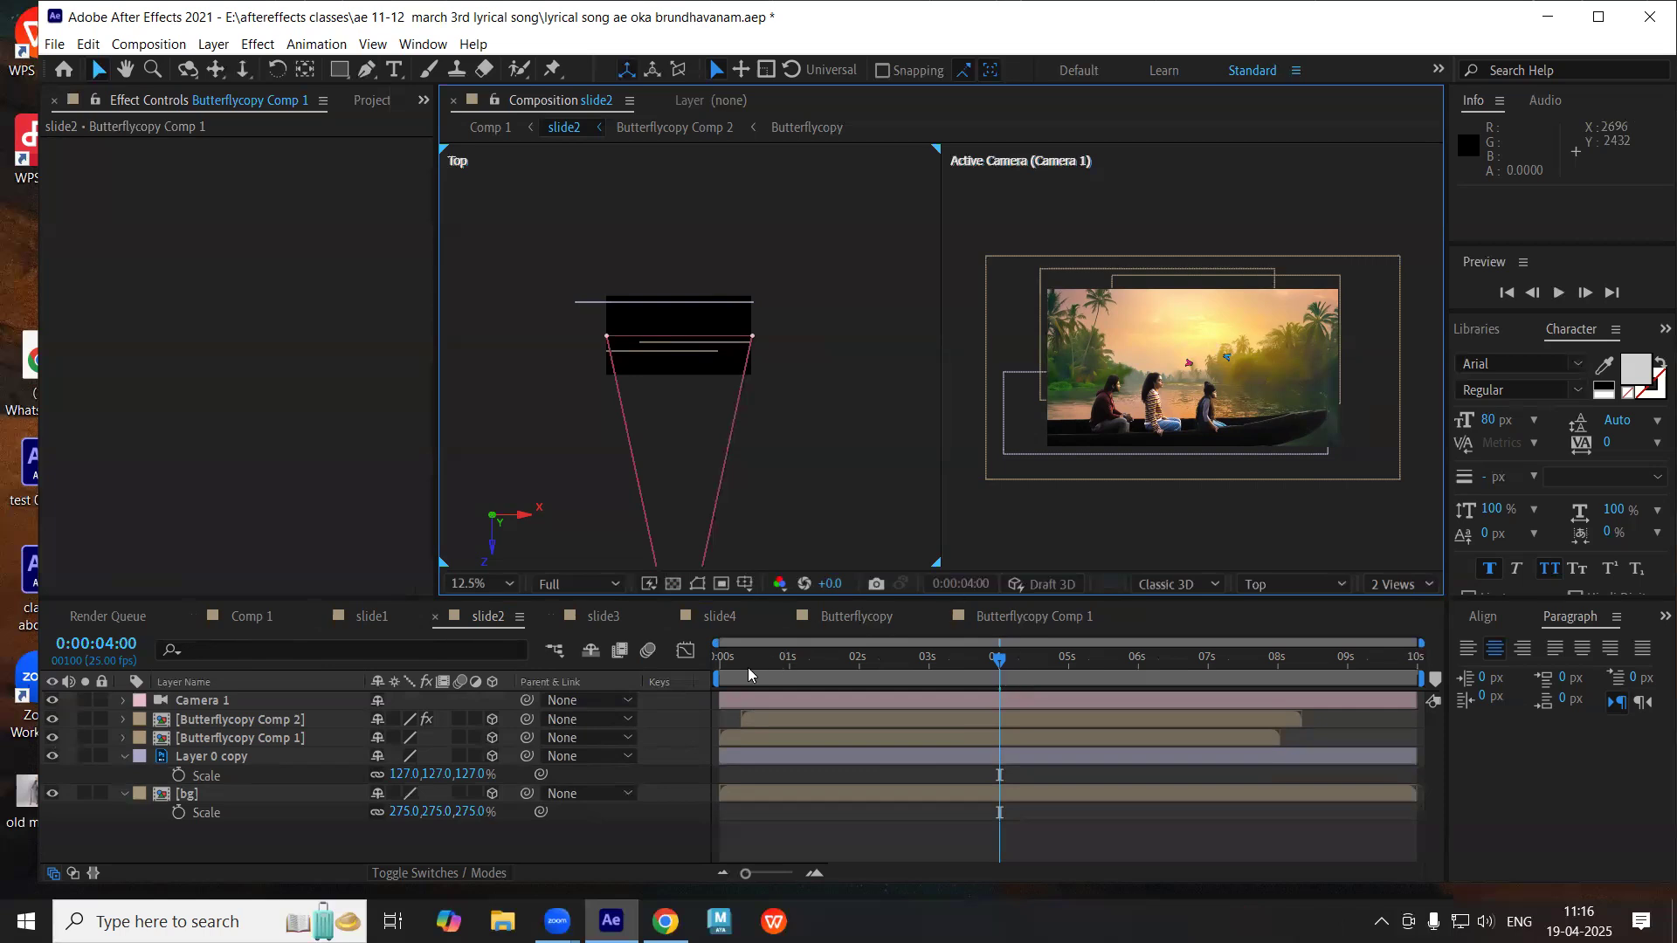
- At 0:00:03:24, dolly and pan Camera 1 to a close-up of the man, at Position about 270.3, 447.9, -246.6
{"action": "left_click_drag", "start_coordinate": [734, 661], "coordinate": [1004, 669]}
{"action": "left_click", "coordinate": [241, 702]}
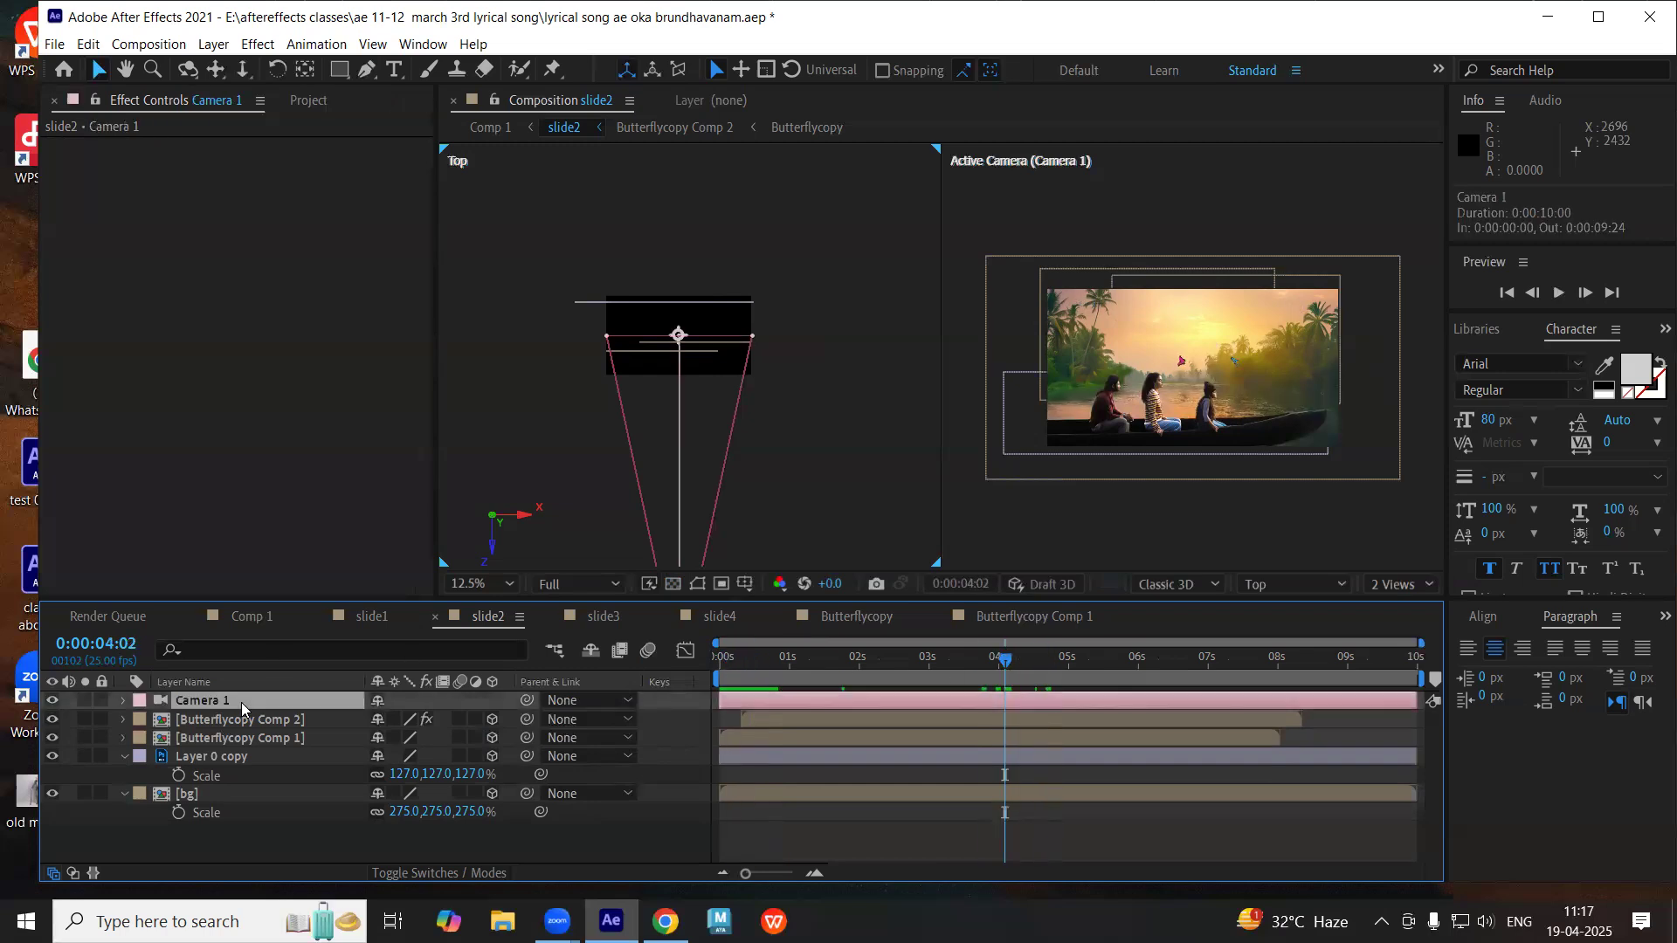
{"action": "key", "text": "u"}
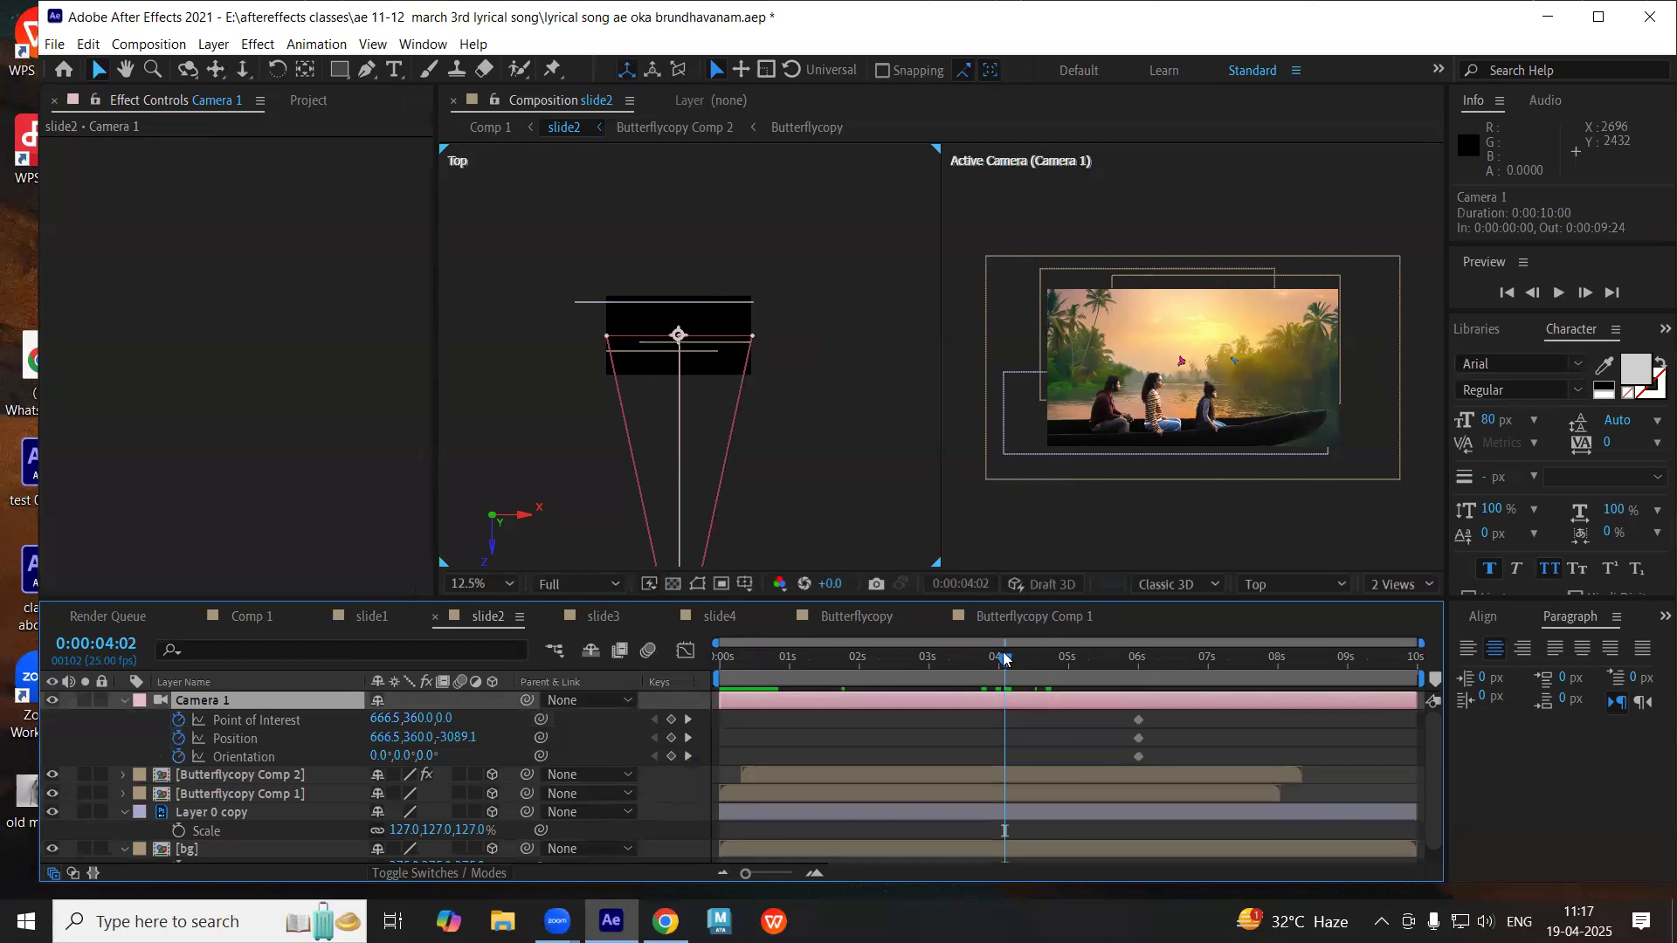
{"action": "left_click", "coordinate": [999, 659]}
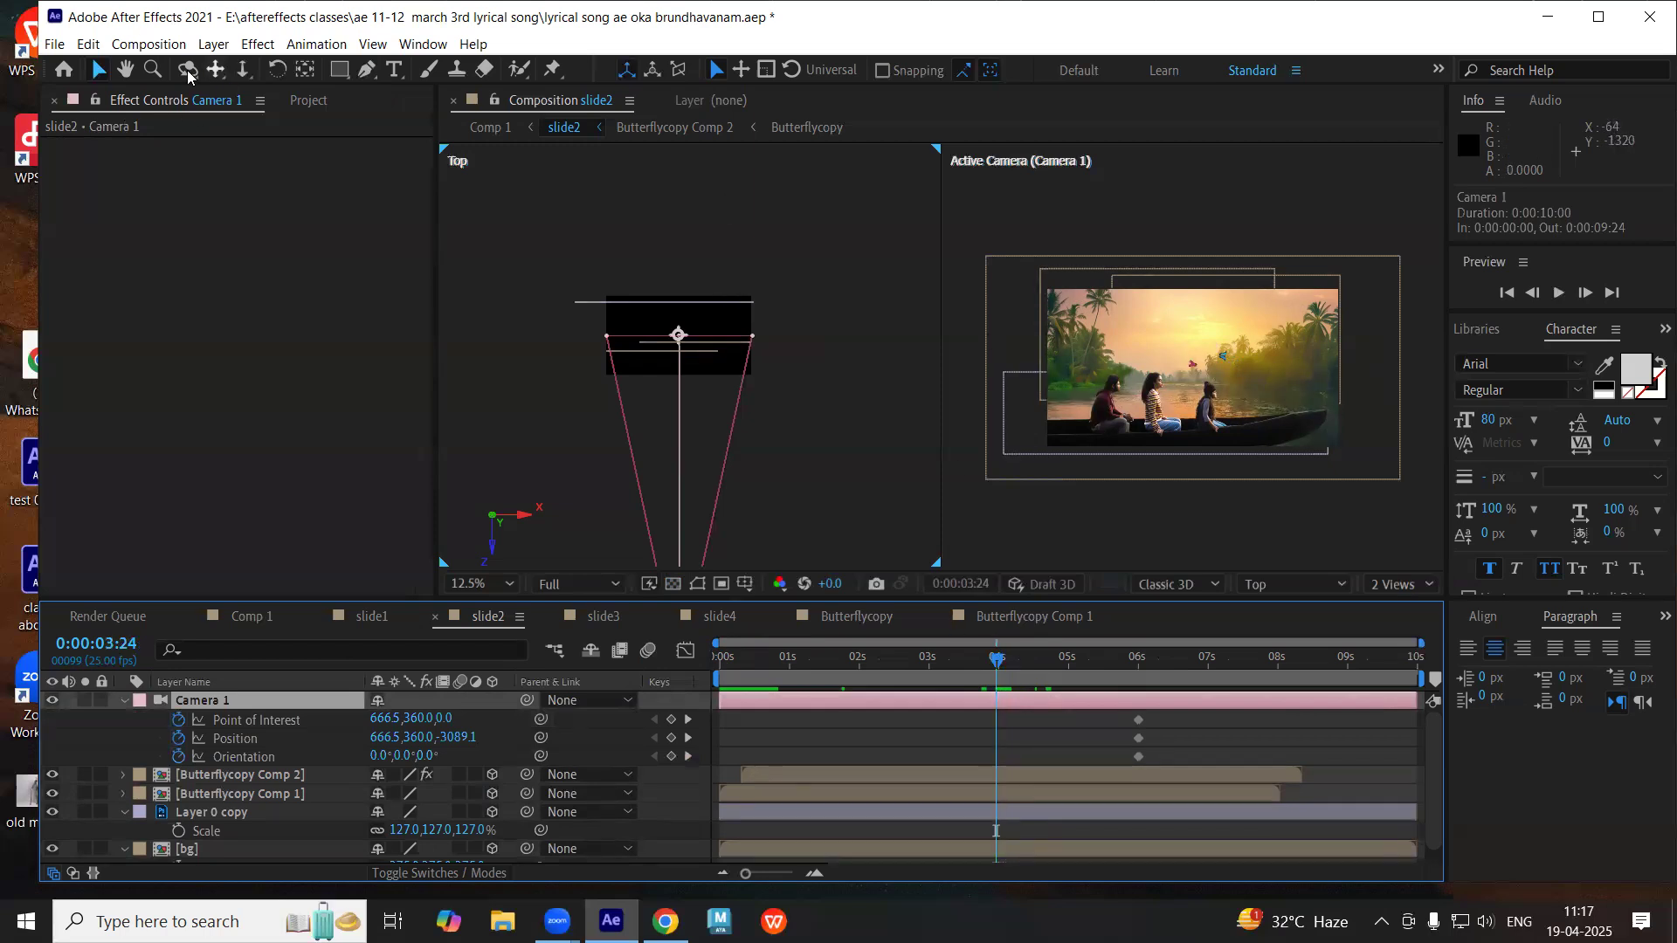
{"action": "left_click", "coordinate": [245, 71]}
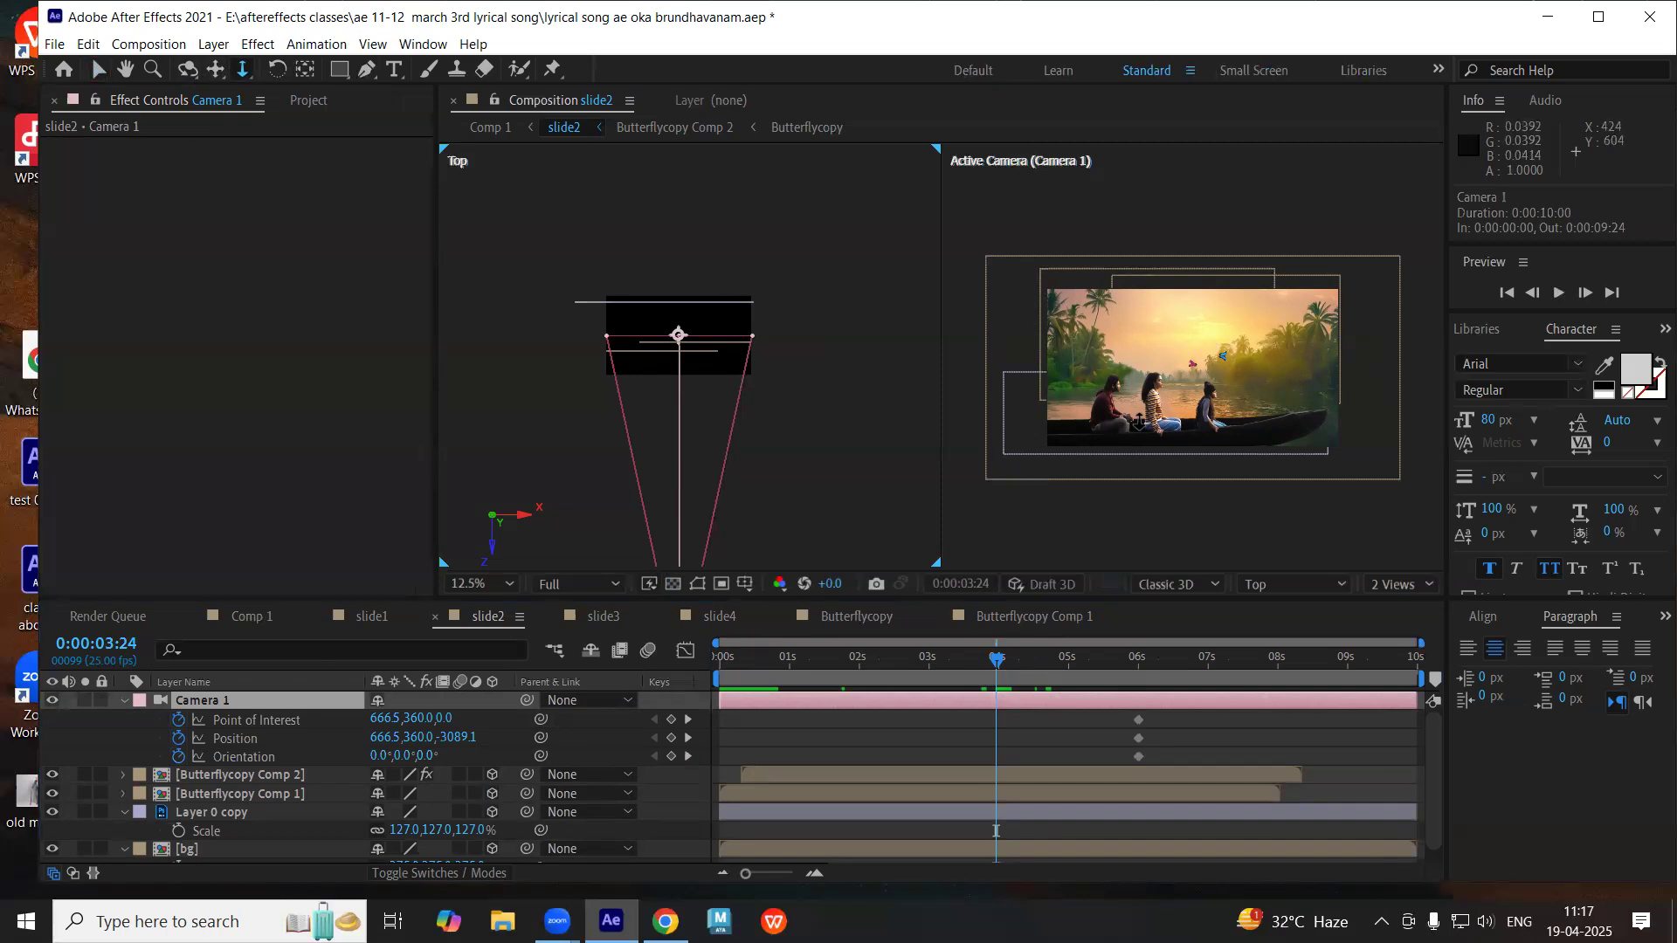
{"action": "left_click_drag", "start_coordinate": [1116, 384], "coordinate": [977, 116]}
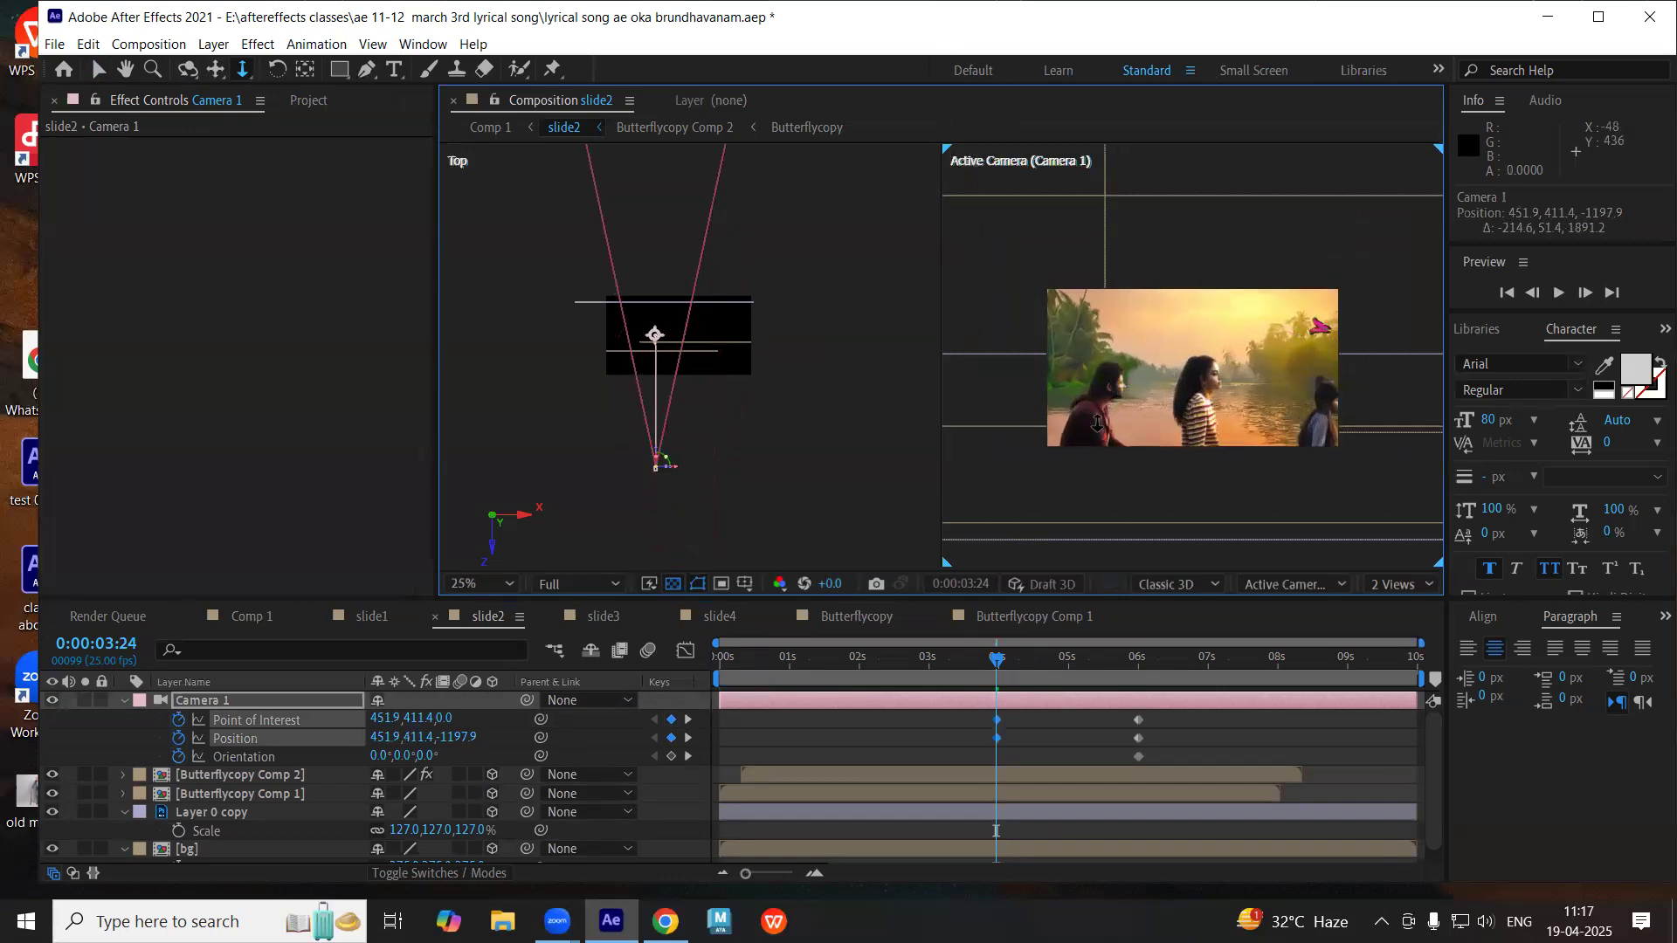
{"action": "left_click_drag", "start_coordinate": [1052, 324], "coordinate": [1029, 68]}
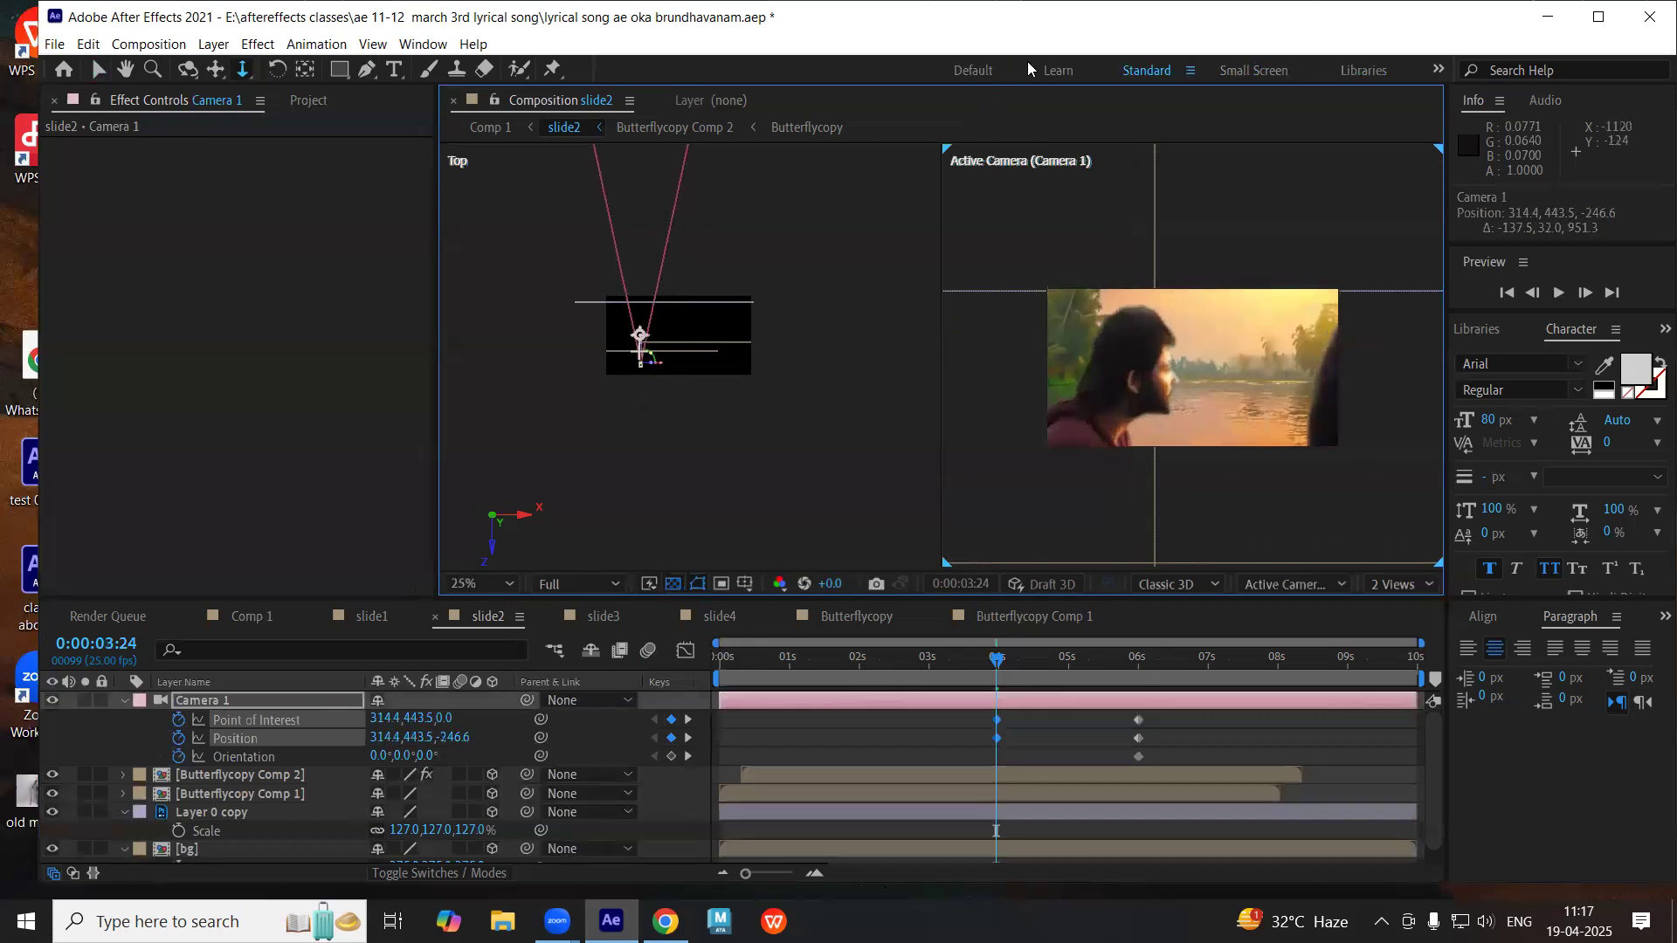
{"action": "left_click", "coordinate": [216, 70]}
{"action": "left_click_drag", "start_coordinate": [1127, 365], "coordinate": [1414, 344]}
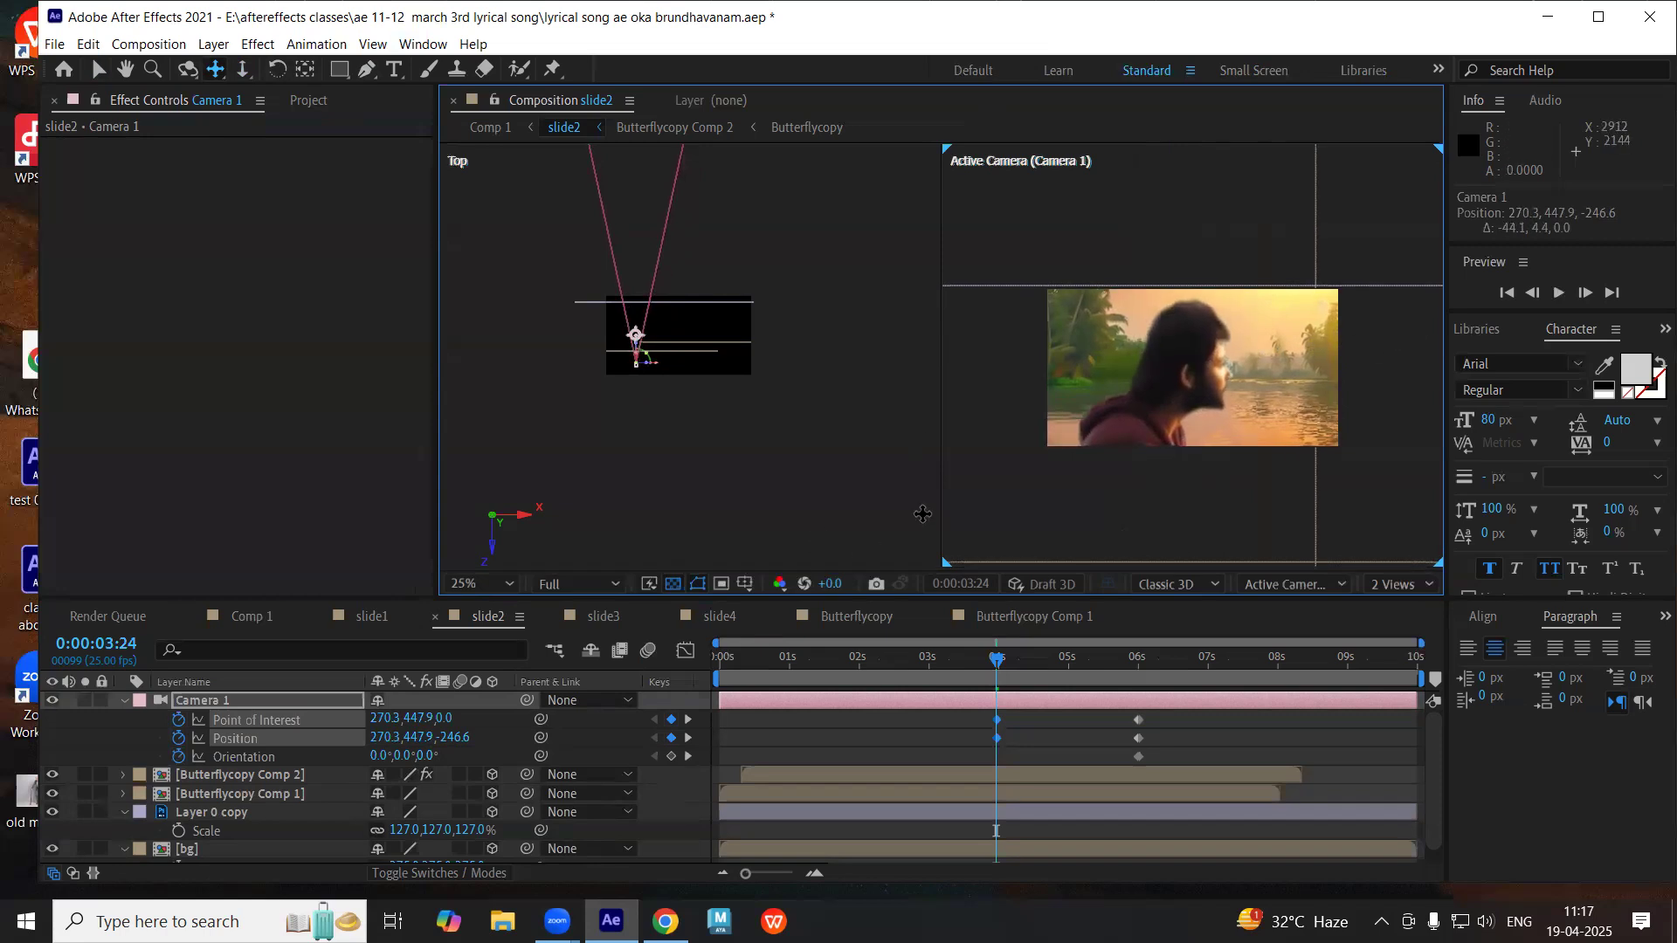
- Scrub through the camera move, then at 0:00:02:19 pan Camera 1 across from the man to the woman in the middle of the boat
{"action": "left_click_drag", "start_coordinate": [1007, 655], "coordinate": [1125, 682]}
{"action": "left_click_drag", "start_coordinate": [1135, 681], "coordinate": [863, 696]}
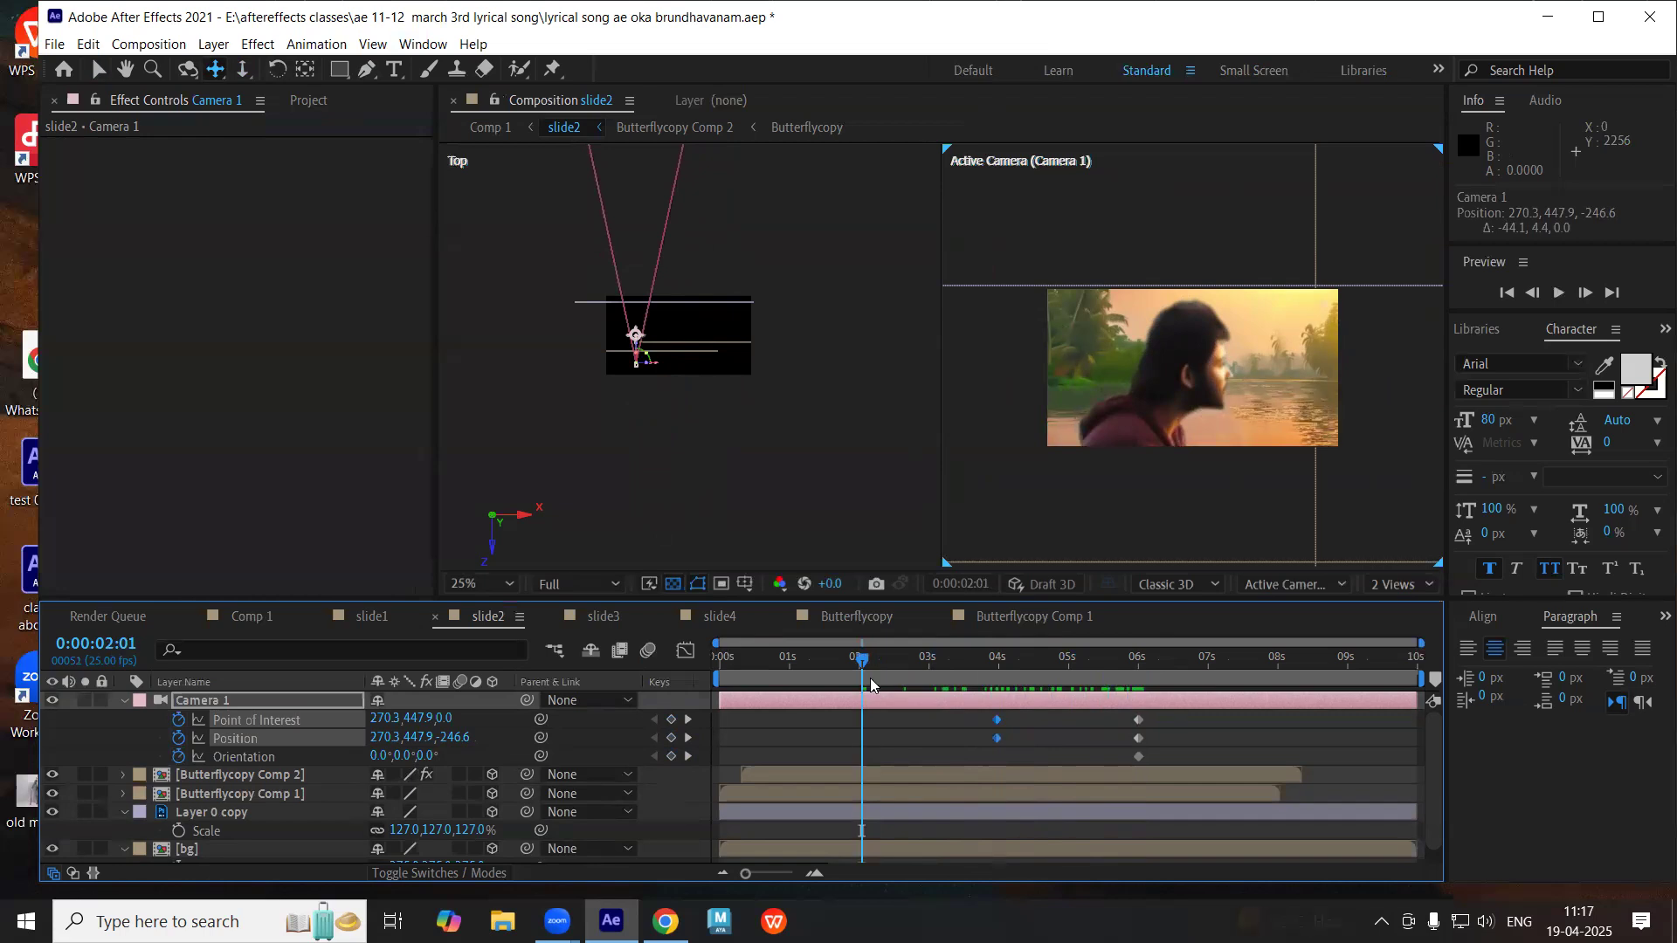
{"action": "left_click", "coordinate": [912, 662]}
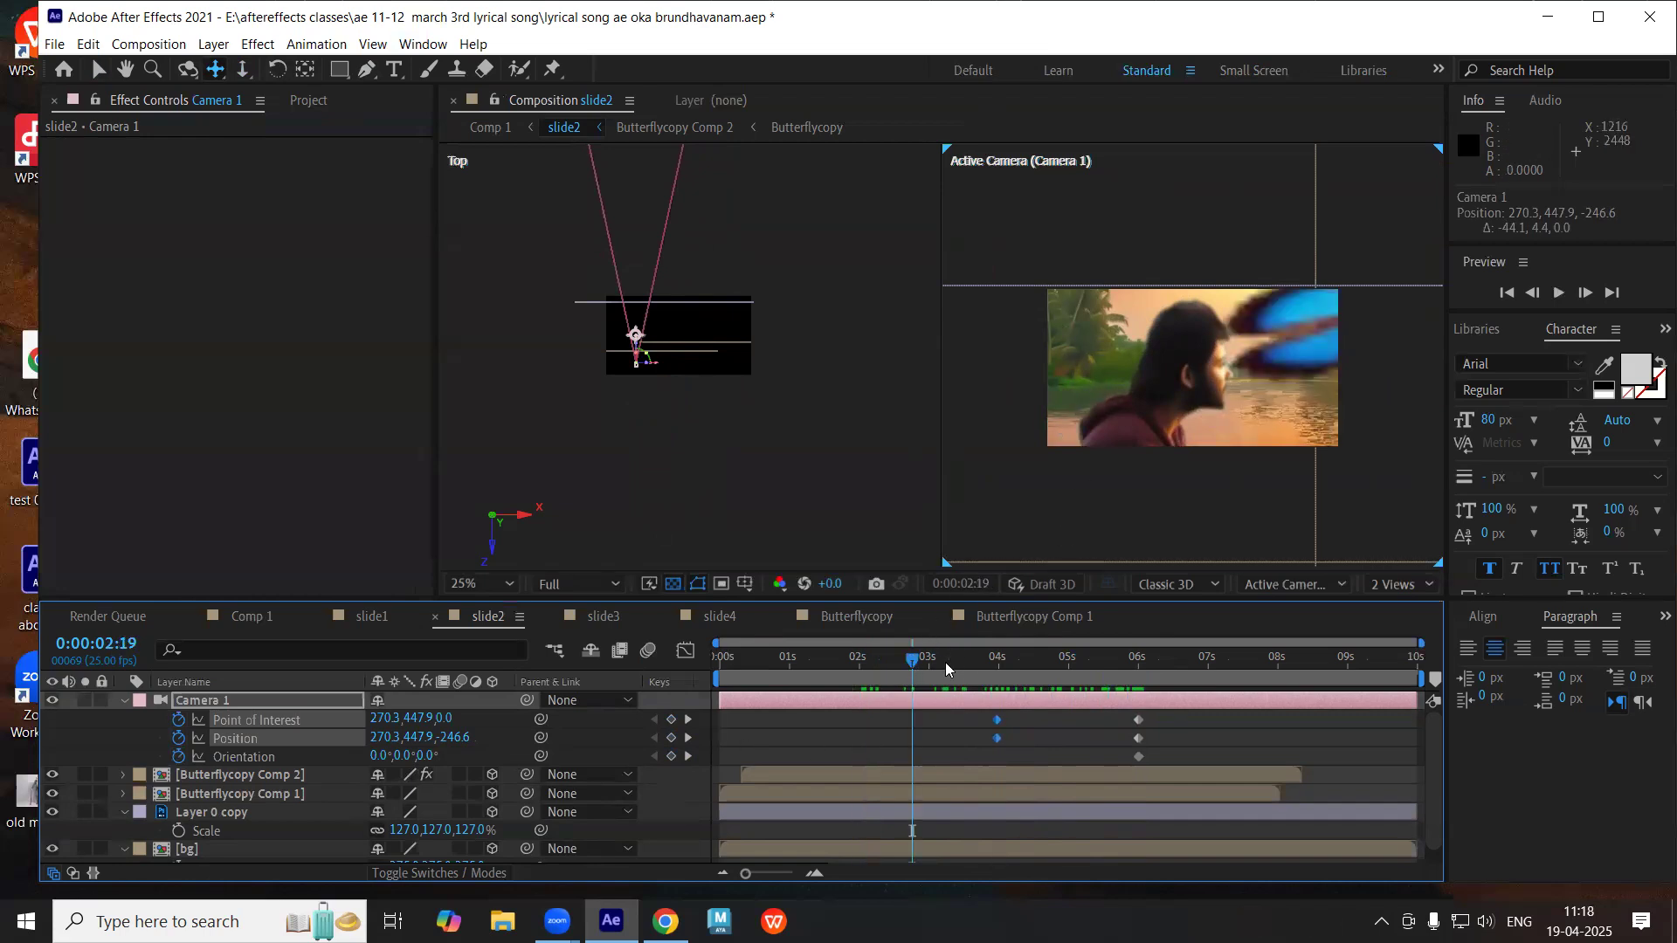
{"action": "left_click", "coordinate": [211, 77]}
{"action": "left_click_drag", "start_coordinate": [1292, 400], "coordinate": [865, 404]}
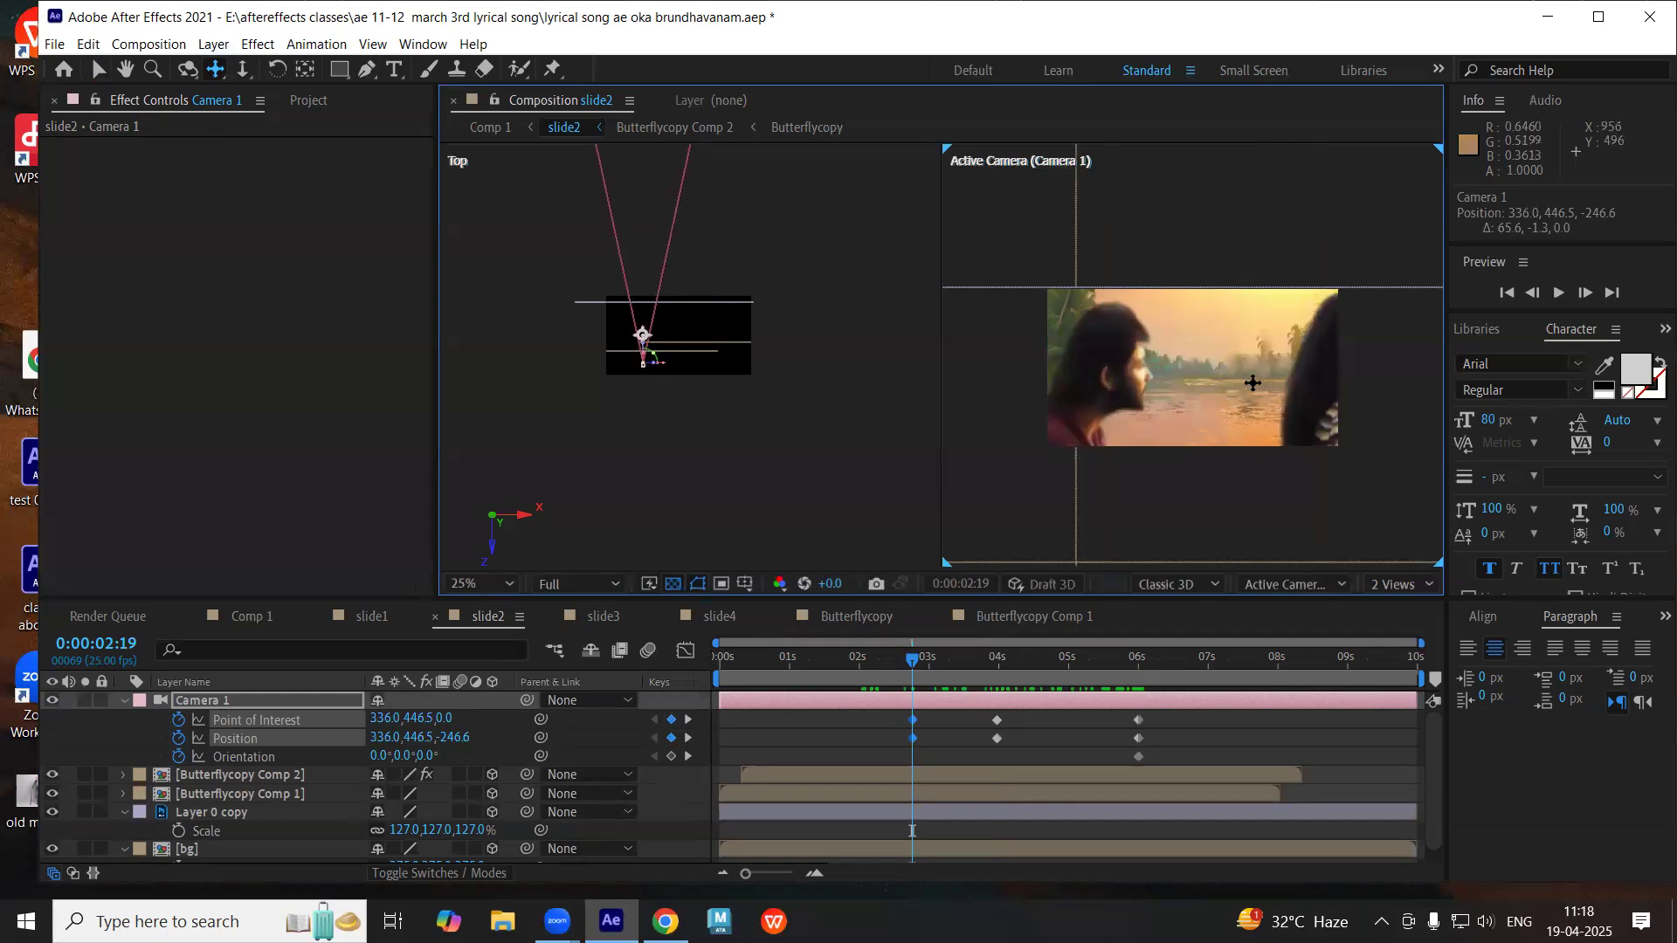
{"action": "mouse_move", "coordinate": [1081, 400]}
{"action": "left_mouse_down"}
{"action": "mouse_move", "coordinate": [874, 410]}
{"action": "mouse_move", "coordinate": [1187, 400]}
{"action": "mouse_move", "coordinate": [1113, 392]}
{"action": "left_mouse_up"}
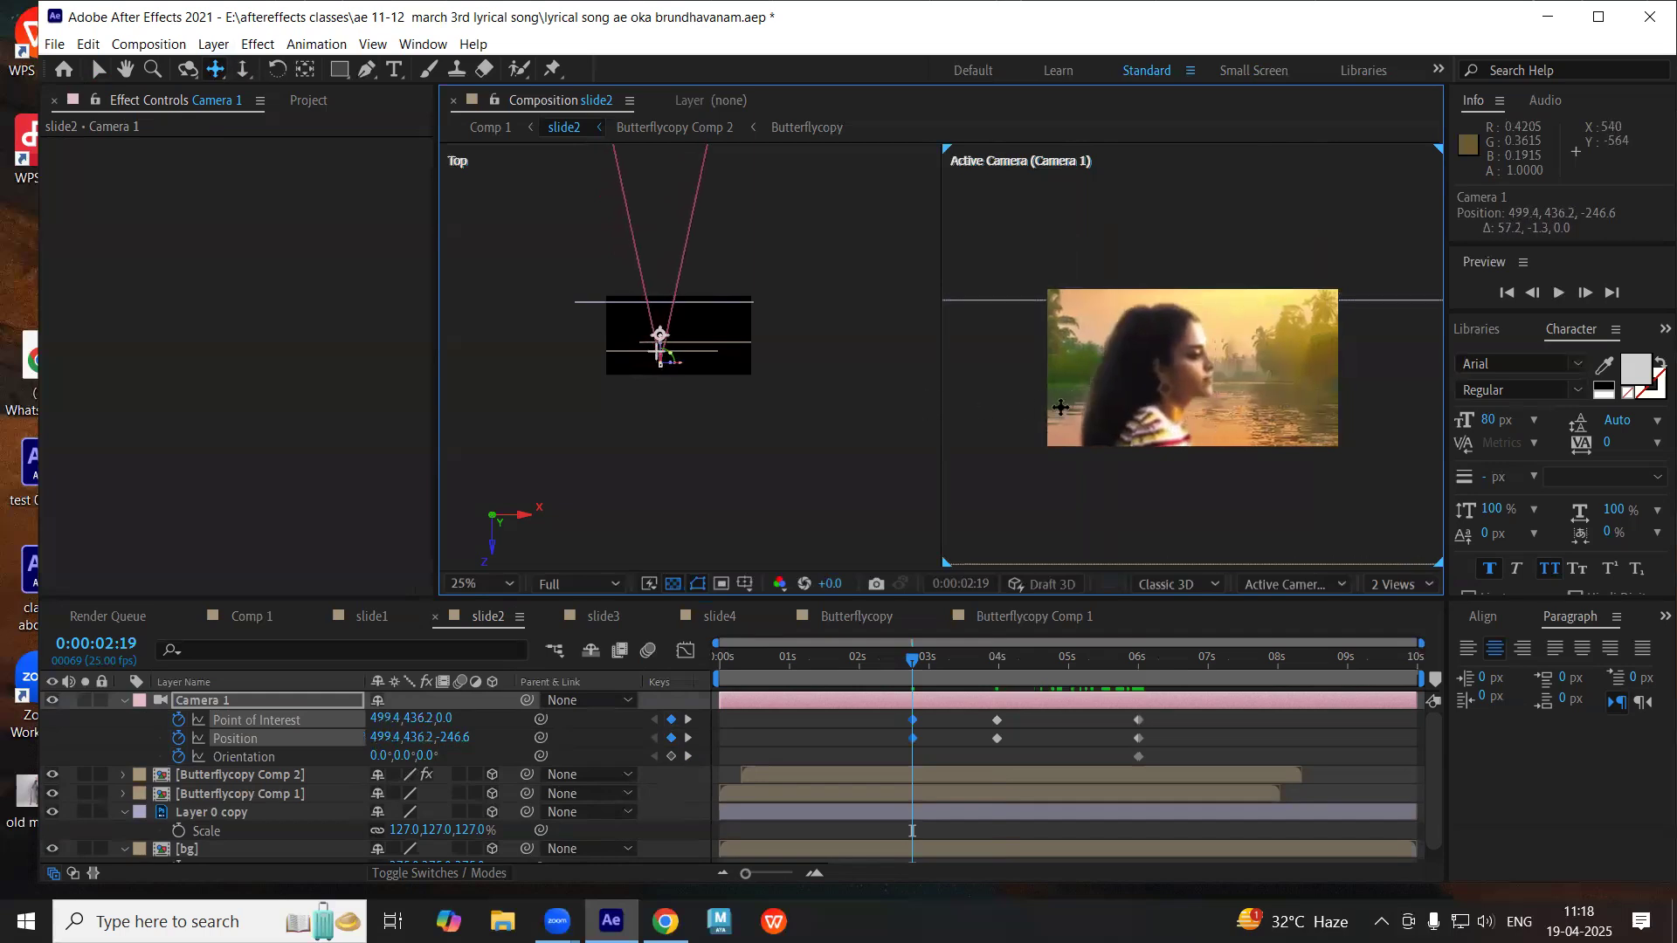
- Dolly Camera 1 back from the woman and pan it sideways to Position about 589.6, 437.0, -424.8 at 0:00:02:19
{"action": "left_click", "coordinate": [243, 70]}
{"action": "left_click_drag", "start_coordinate": [1238, 389], "coordinate": [1221, 601]}
{"action": "left_click", "coordinate": [215, 69]}
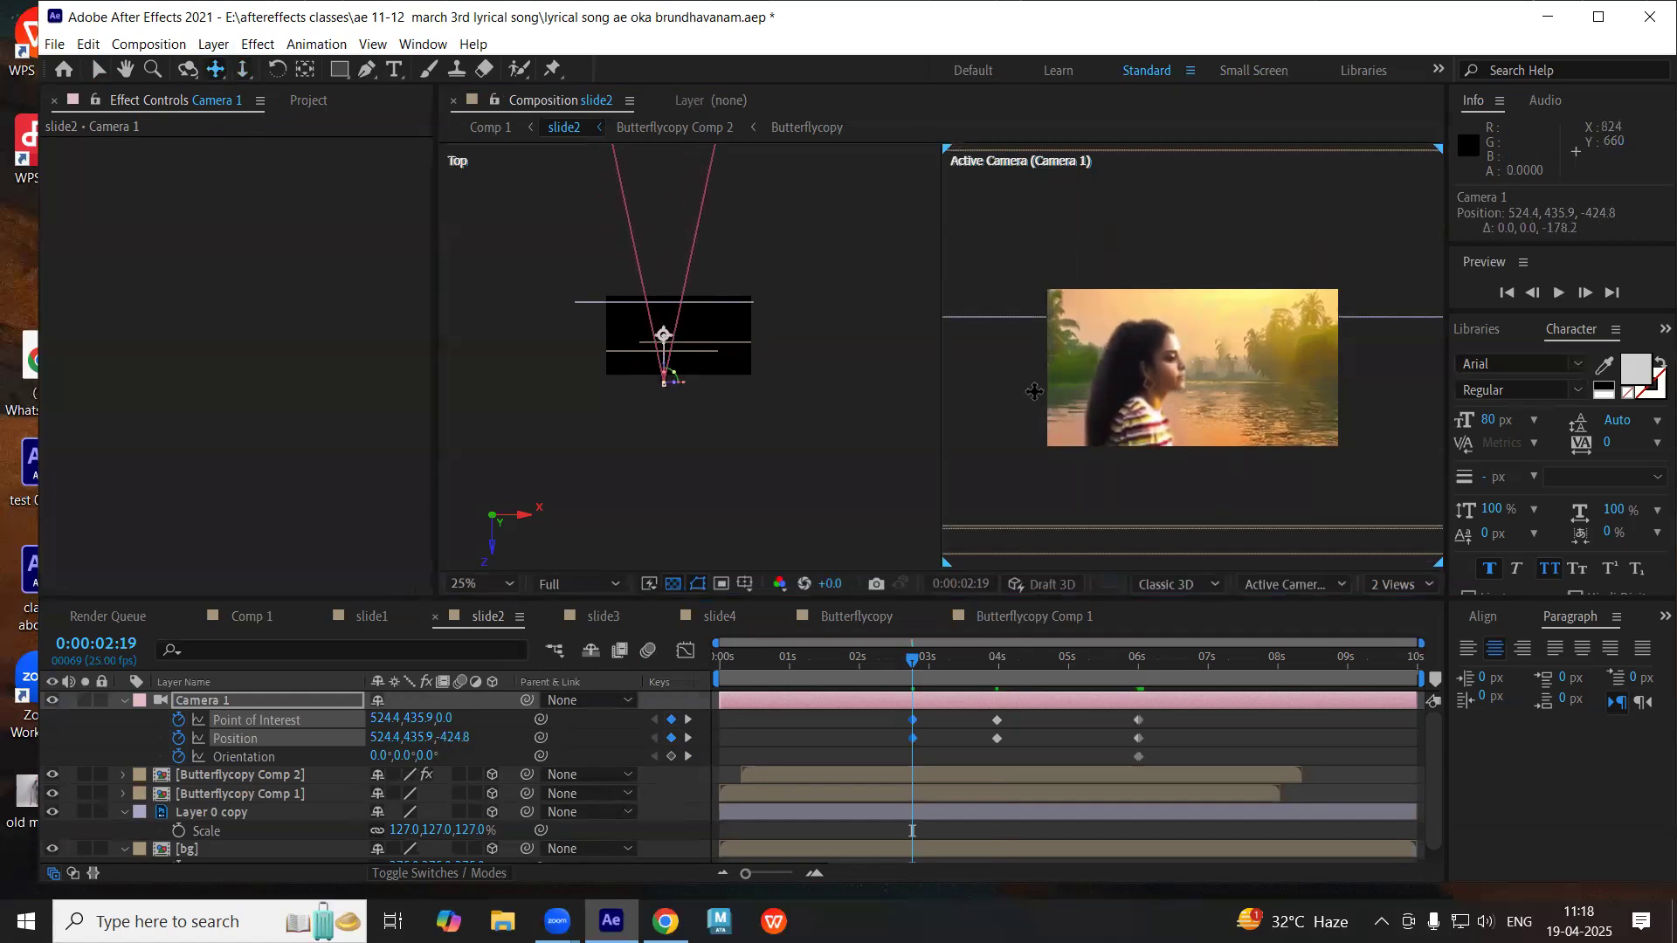
{"action": "left_click_drag", "start_coordinate": [1235, 378], "coordinate": [1117, 377]}
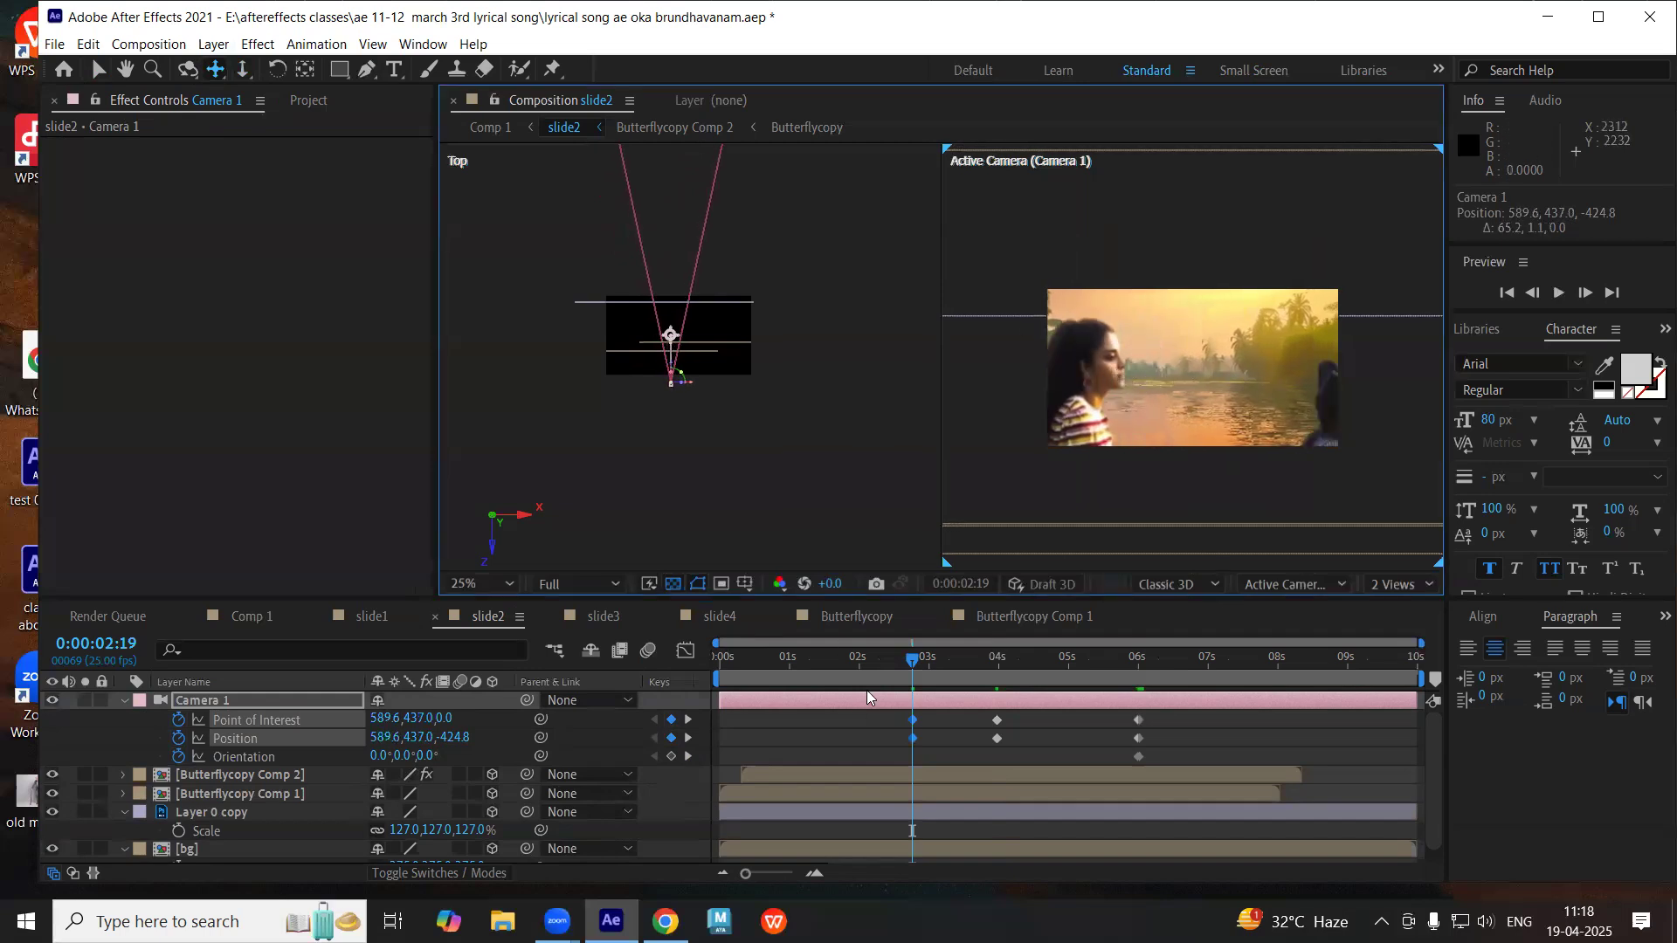
- At 0:00:01:11, dolly and pan Camera 1 to a close-up of the person in the hat, at Position about 758.0, 469.6, -229.5
{"action": "left_click_drag", "start_coordinate": [830, 669], "coordinate": [821, 668]}
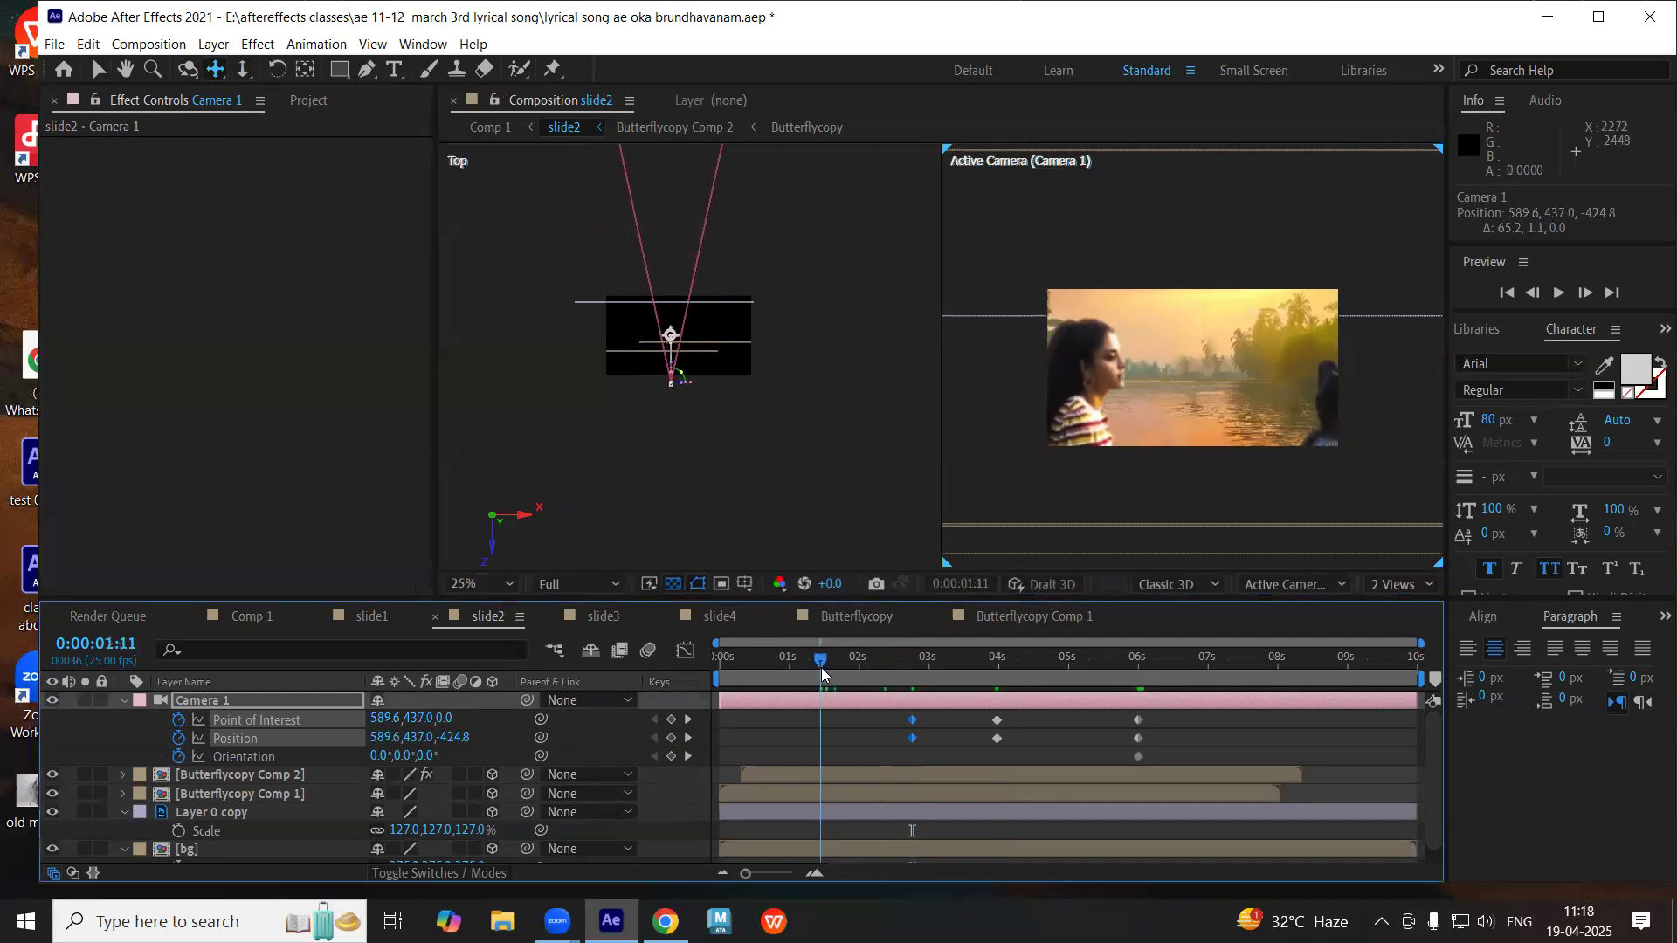
{"action": "left_click", "coordinate": [238, 70]}
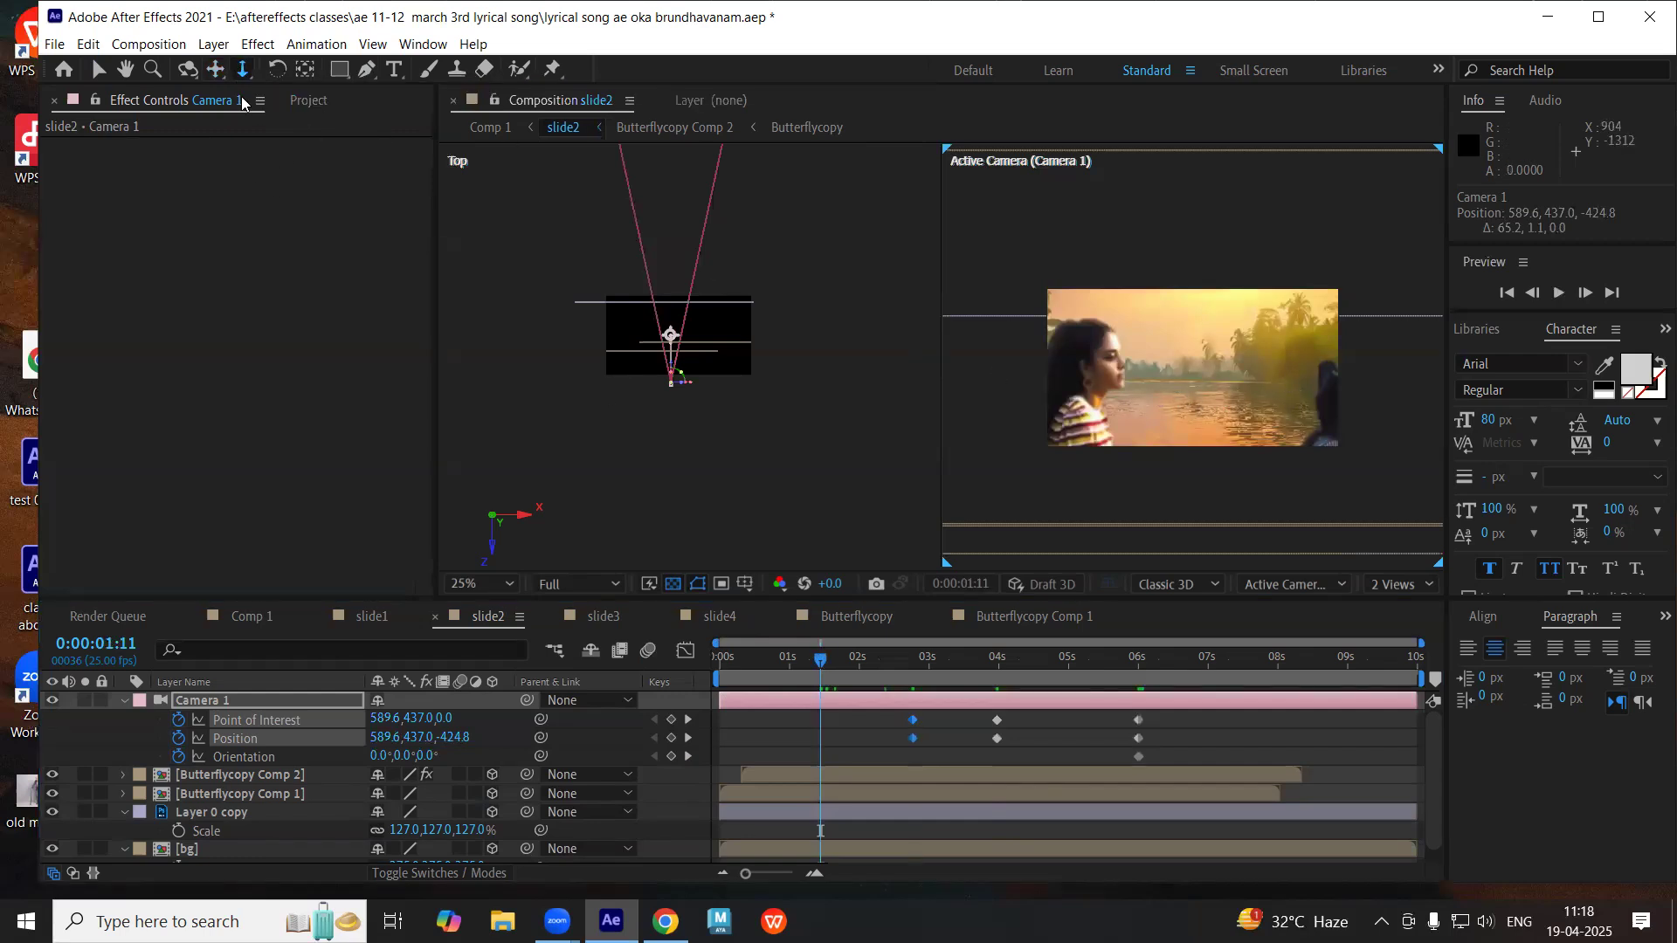
{"action": "left_click_drag", "start_coordinate": [1232, 410], "coordinate": [1255, 265]}
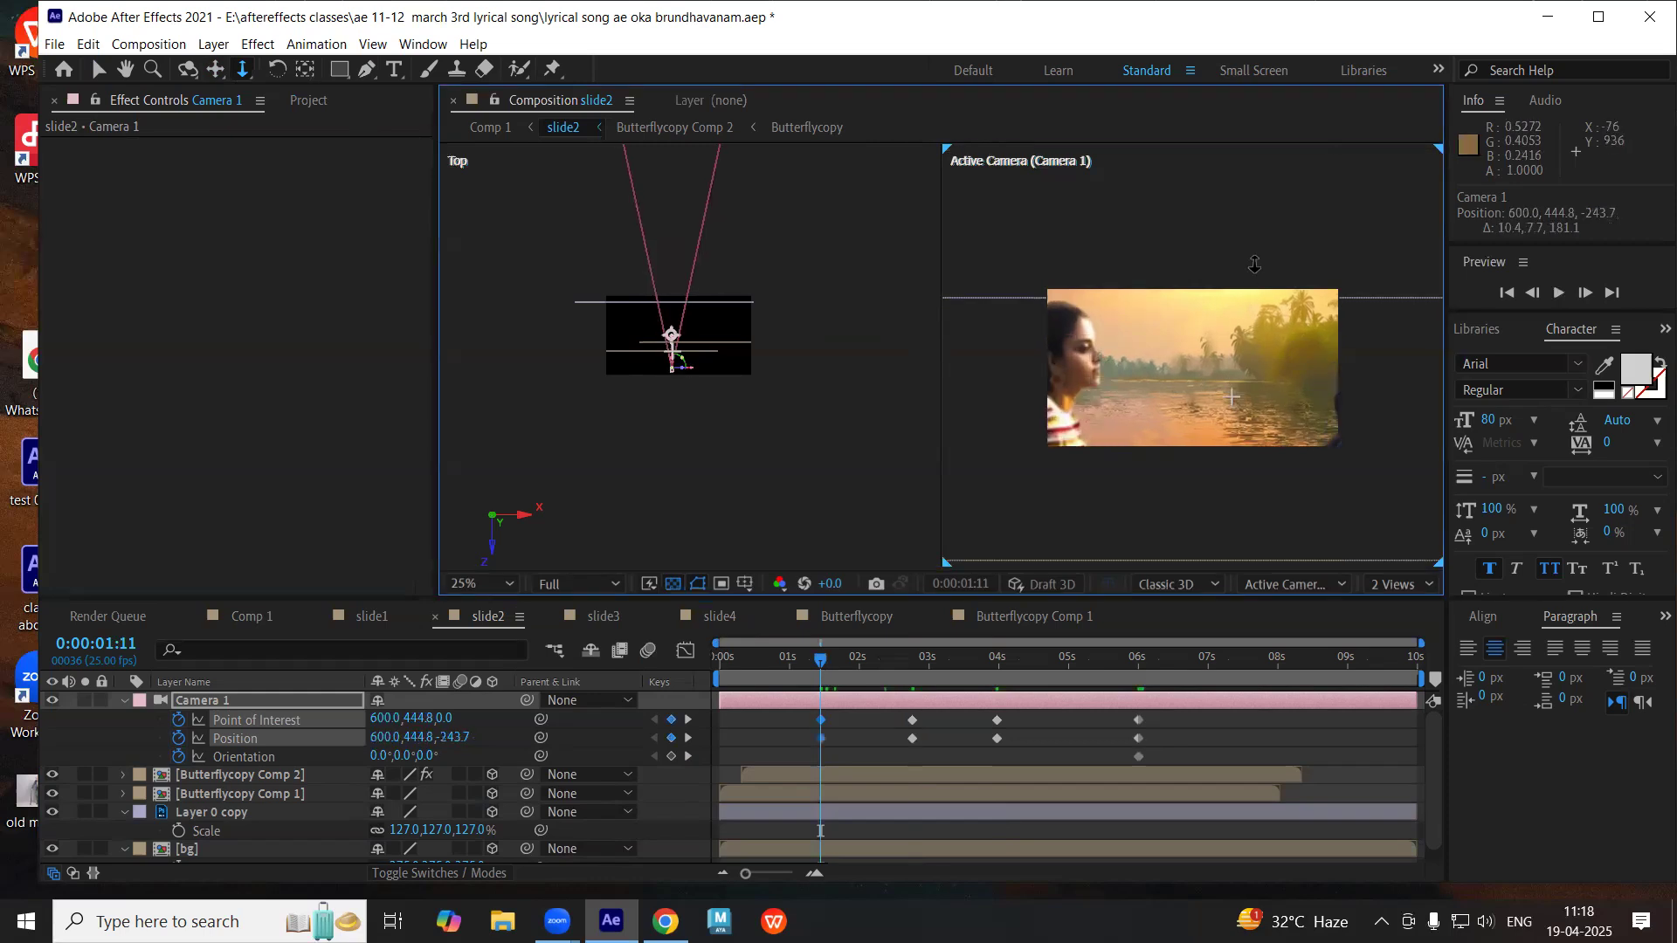
{"action": "left_click", "coordinate": [212, 67]}
{"action": "left_click_drag", "start_coordinate": [1036, 353], "coordinate": [905, 276]}
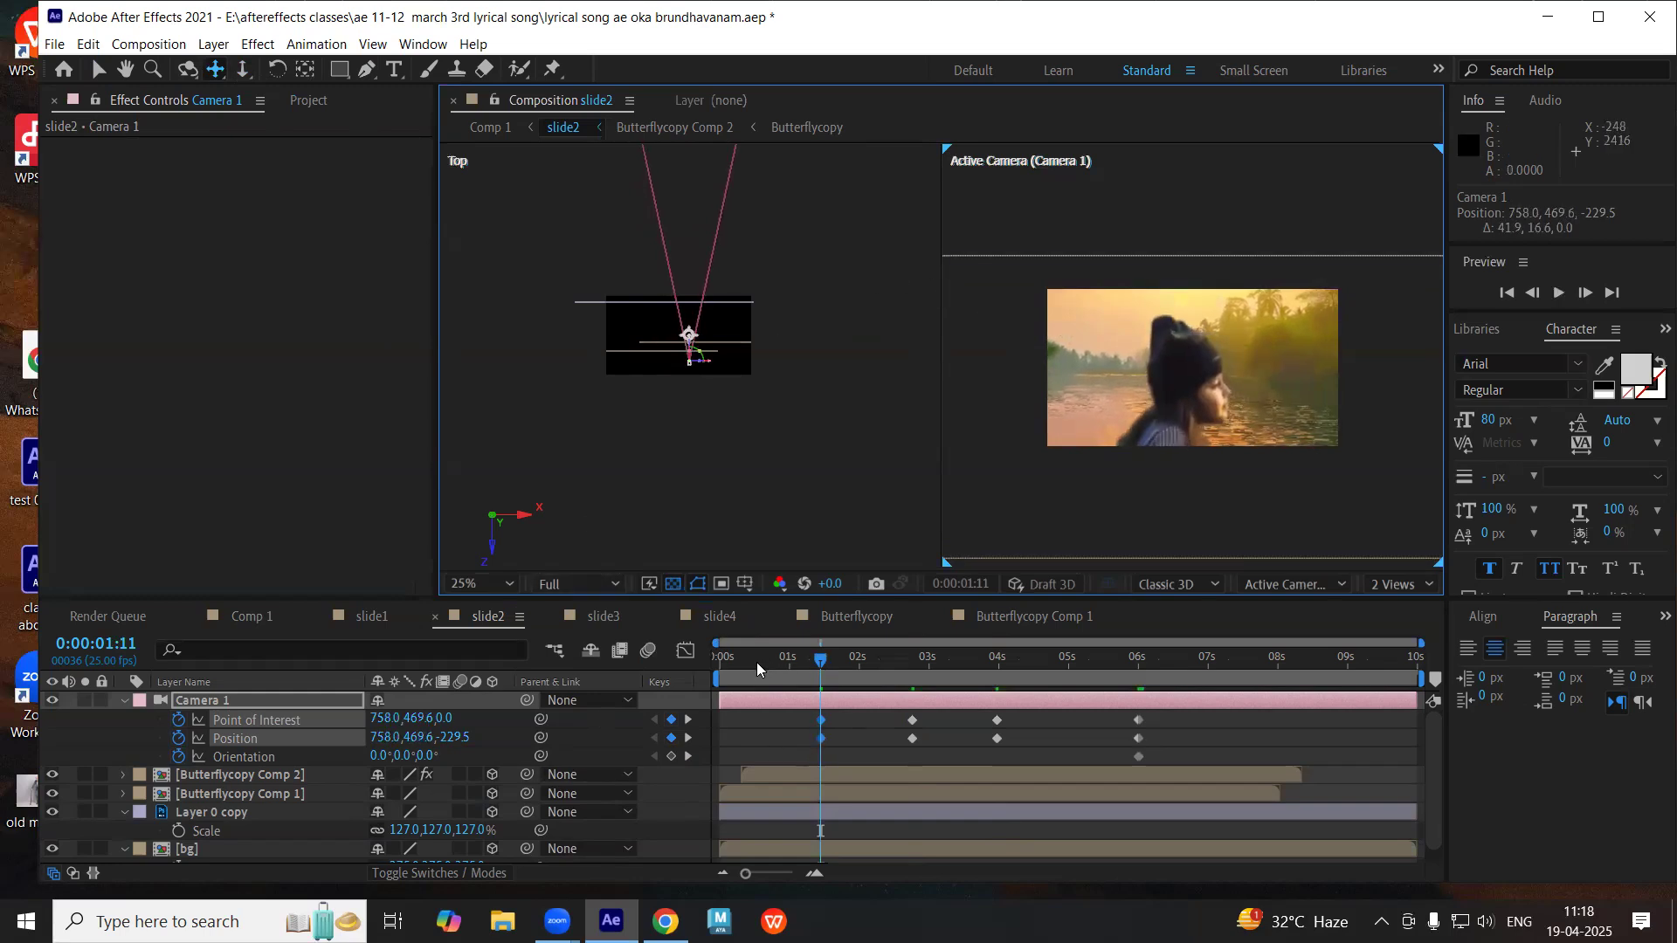
- At 0:00:00:06, dolly Camera 1 past the boat and pan it to the sky and palms, at Position about 1319.1, -17.2, 674.4
{"action": "left_click_drag", "start_coordinate": [758, 670], "coordinate": [736, 670]}
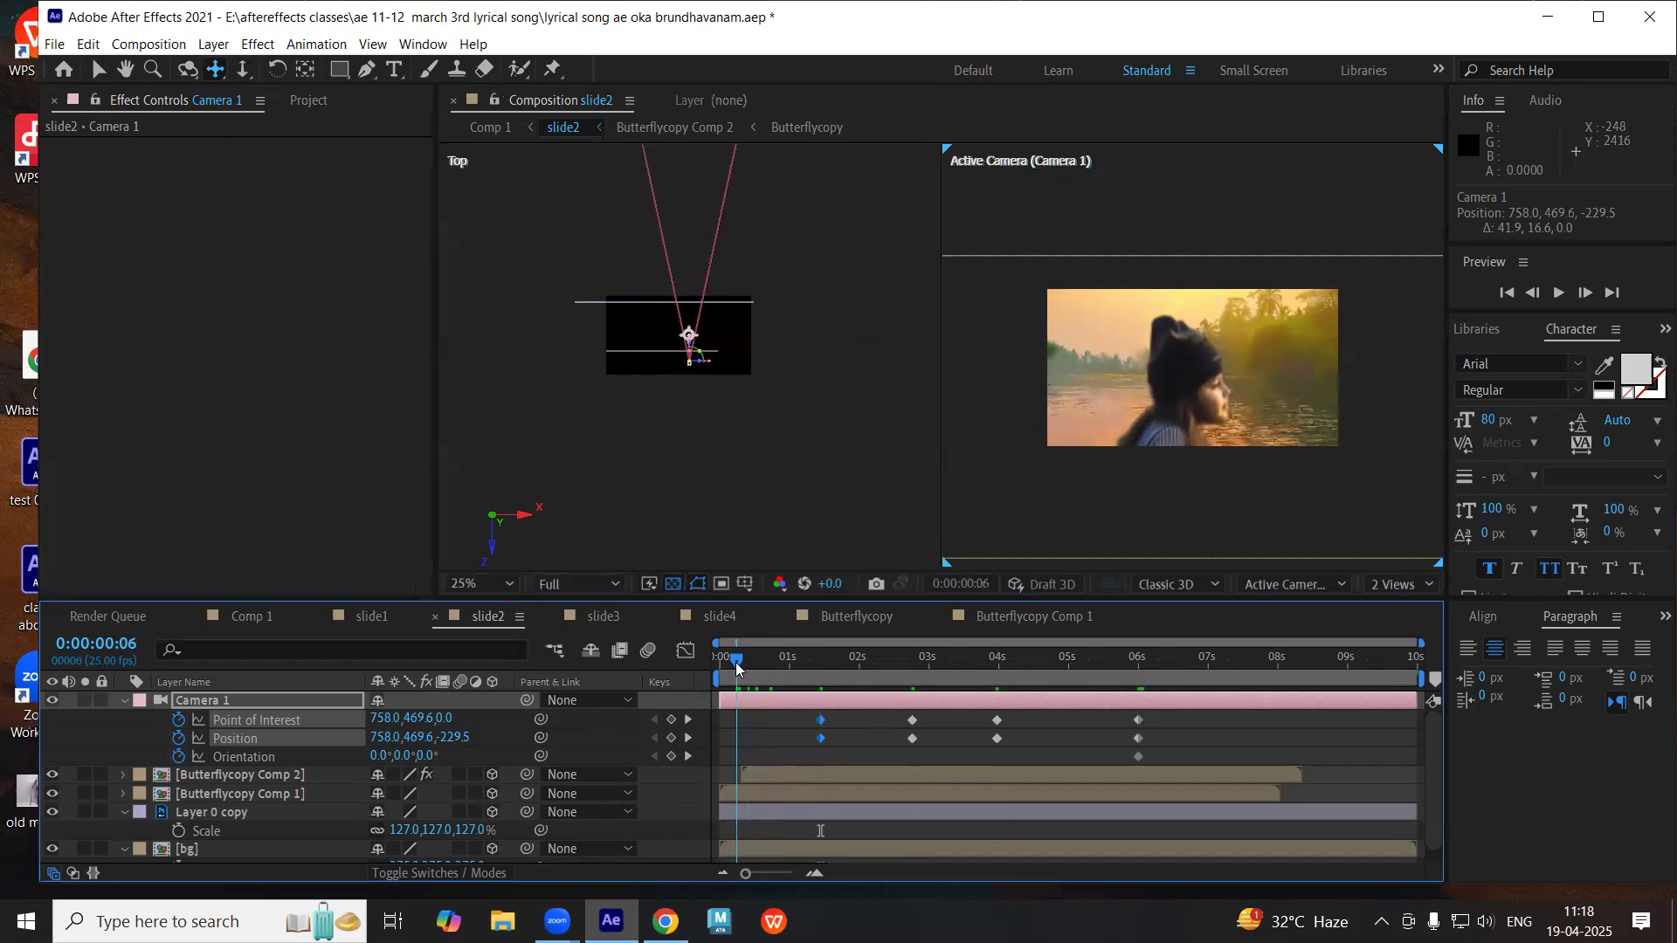
{"action": "left_click", "coordinate": [244, 72]}
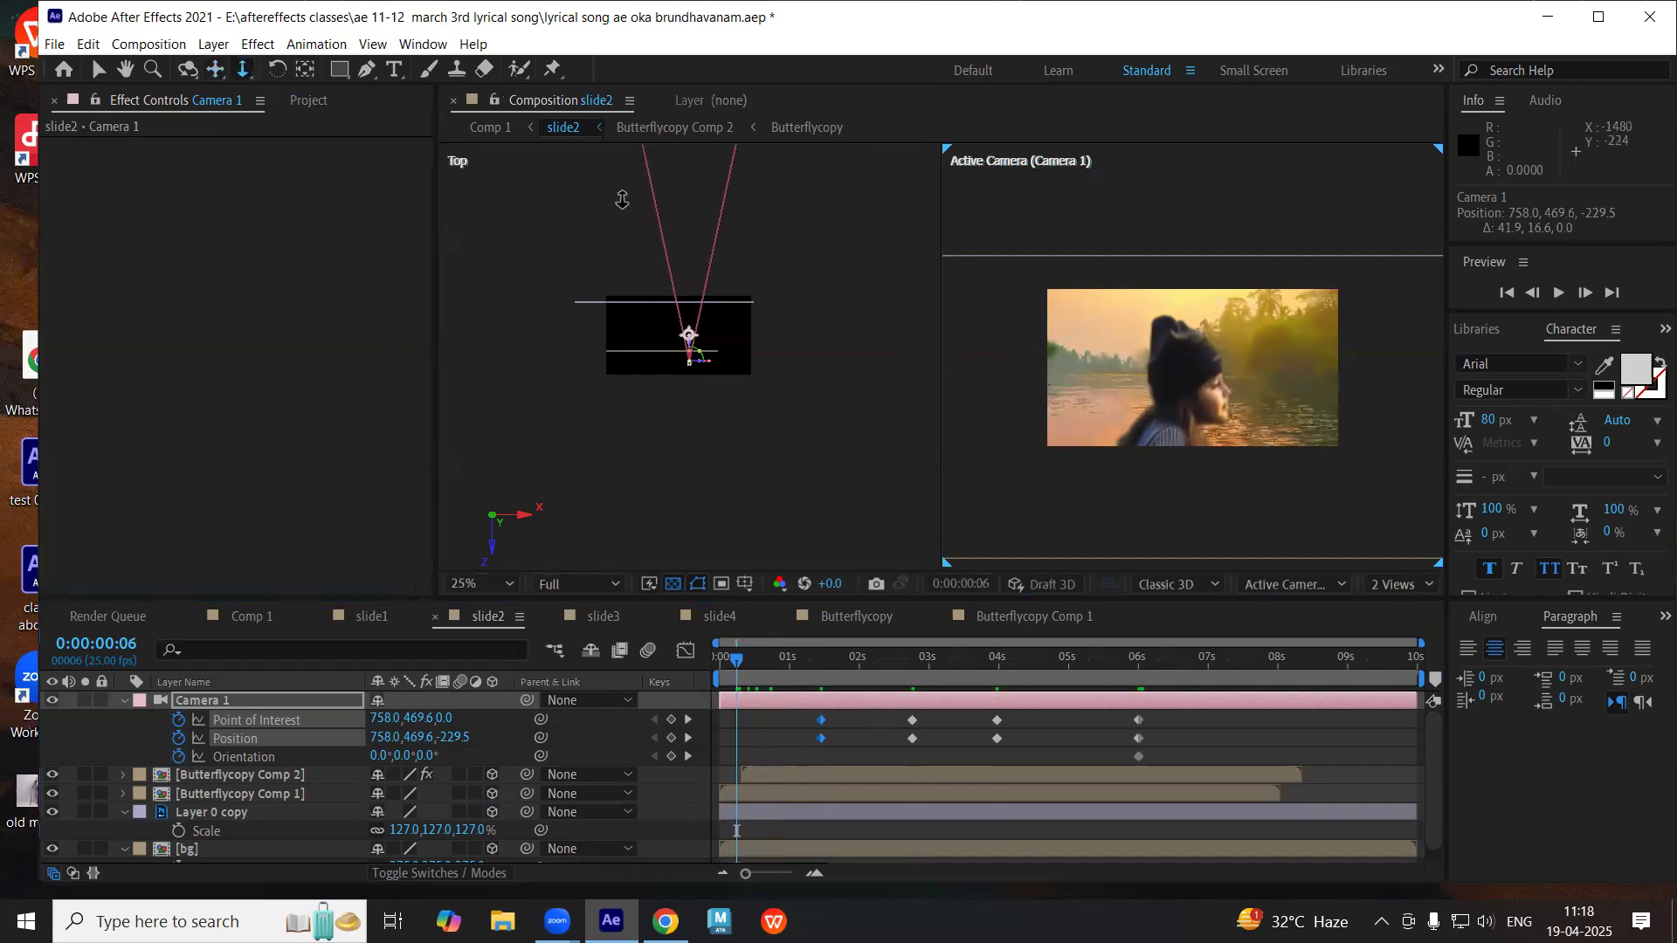
{"action": "left_click_drag", "start_coordinate": [1328, 311], "coordinate": [1321, 107]}
{"action": "left_click_drag", "start_coordinate": [1263, 375], "coordinate": [1307, 99]}
{"action": "left_click", "coordinate": [216, 69]}
{"action": "left_click_drag", "start_coordinate": [1154, 439], "coordinate": [1091, 452]}
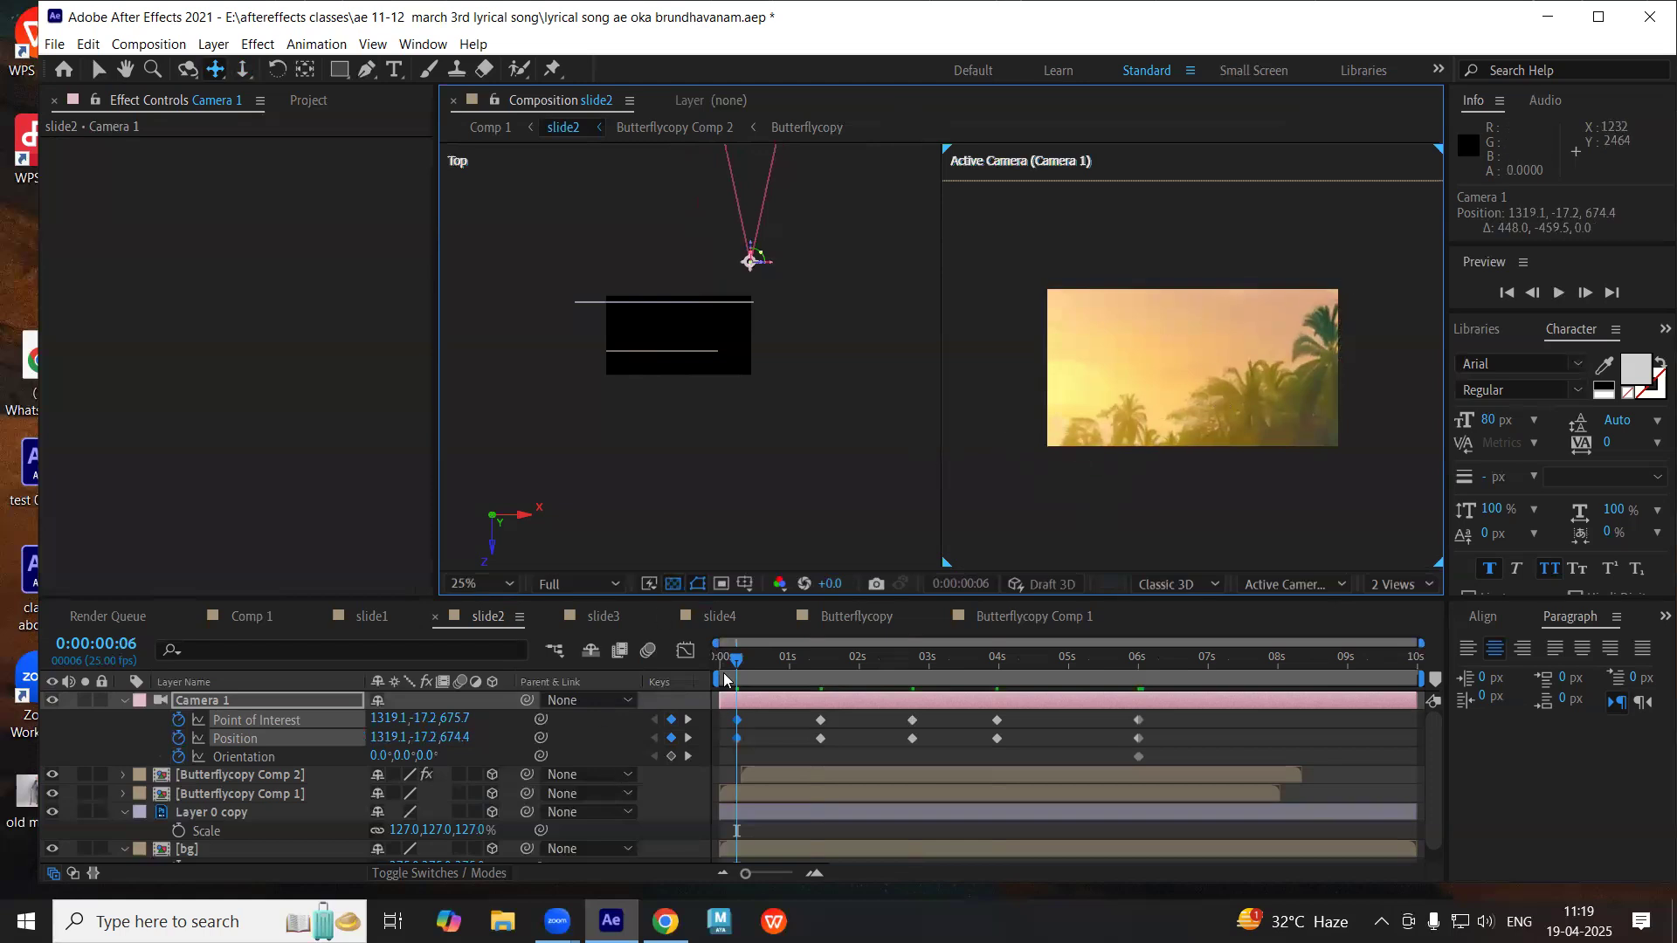
- Try the expression wiggle(5,20) on Camera 1's Position
{"action": "left_click_drag", "start_coordinate": [726, 659], "coordinate": [717, 658]}
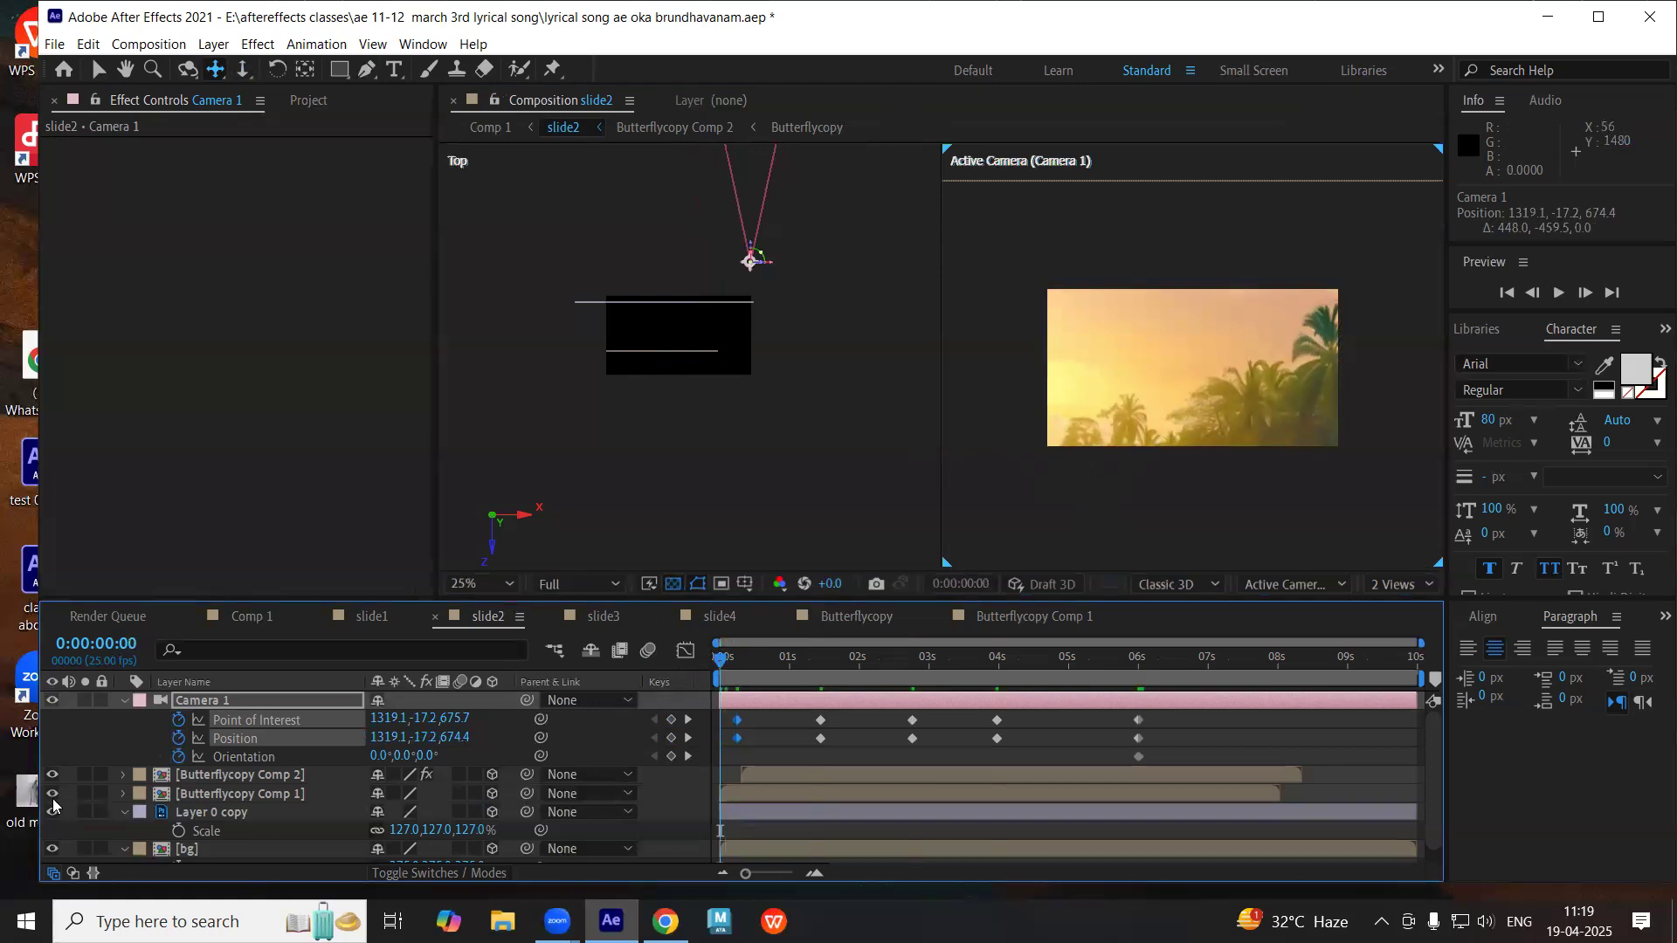
{"action": "left_click", "coordinate": [127, 742]}
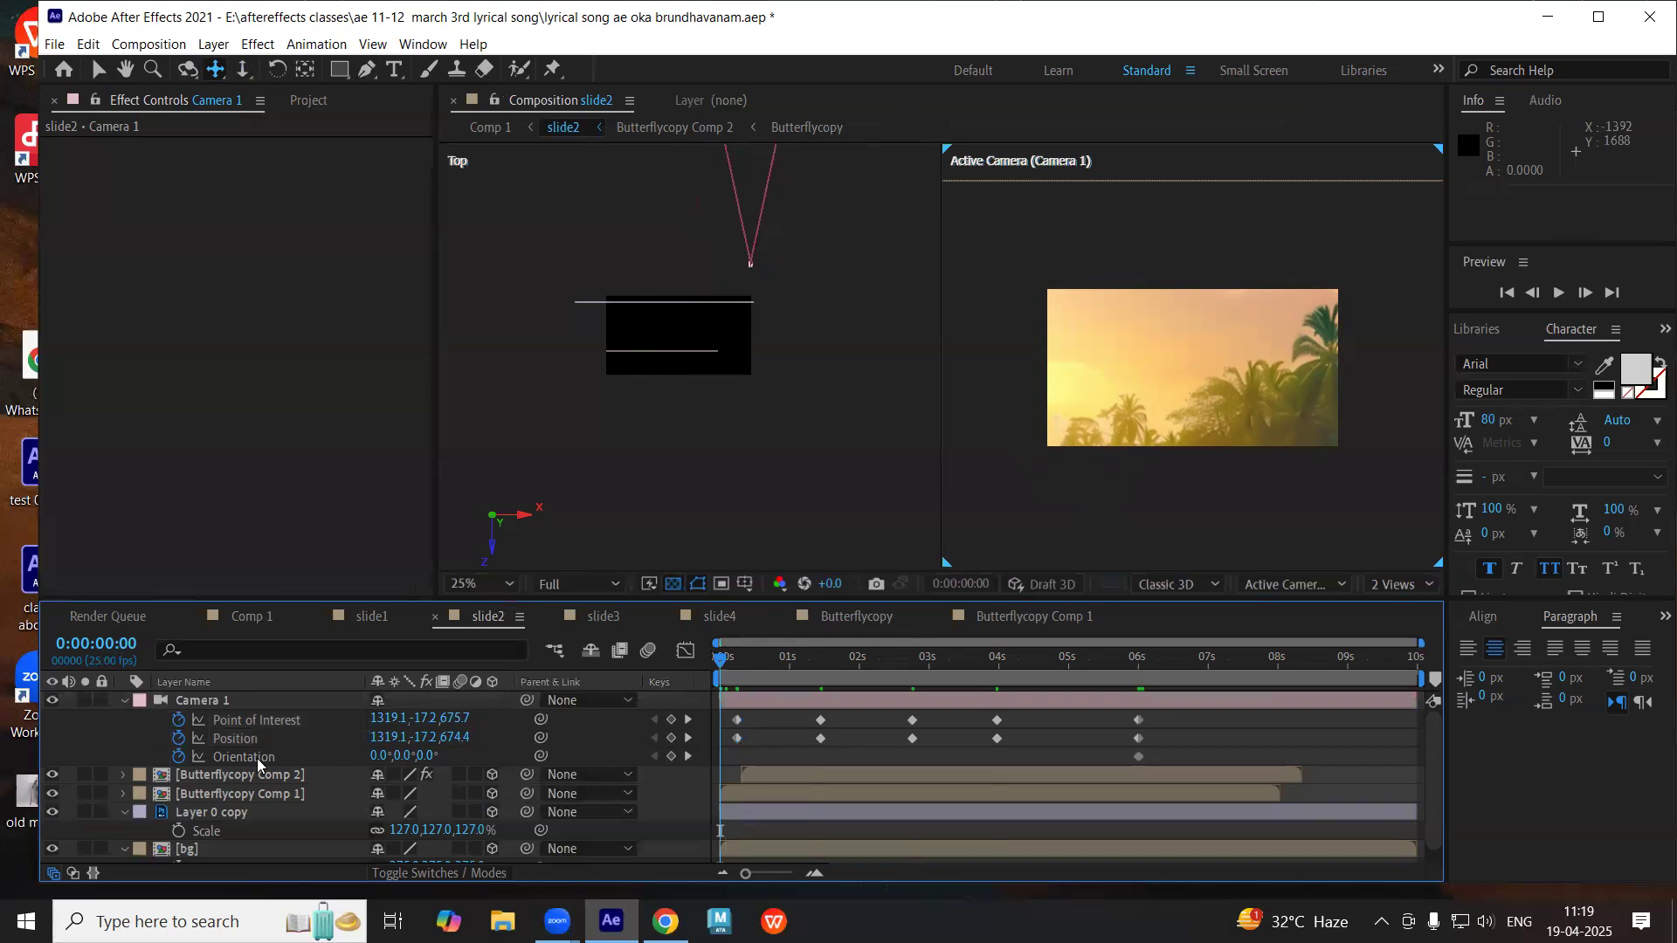
{"action": "left_click", "coordinate": [180, 740], "text": "alt"}
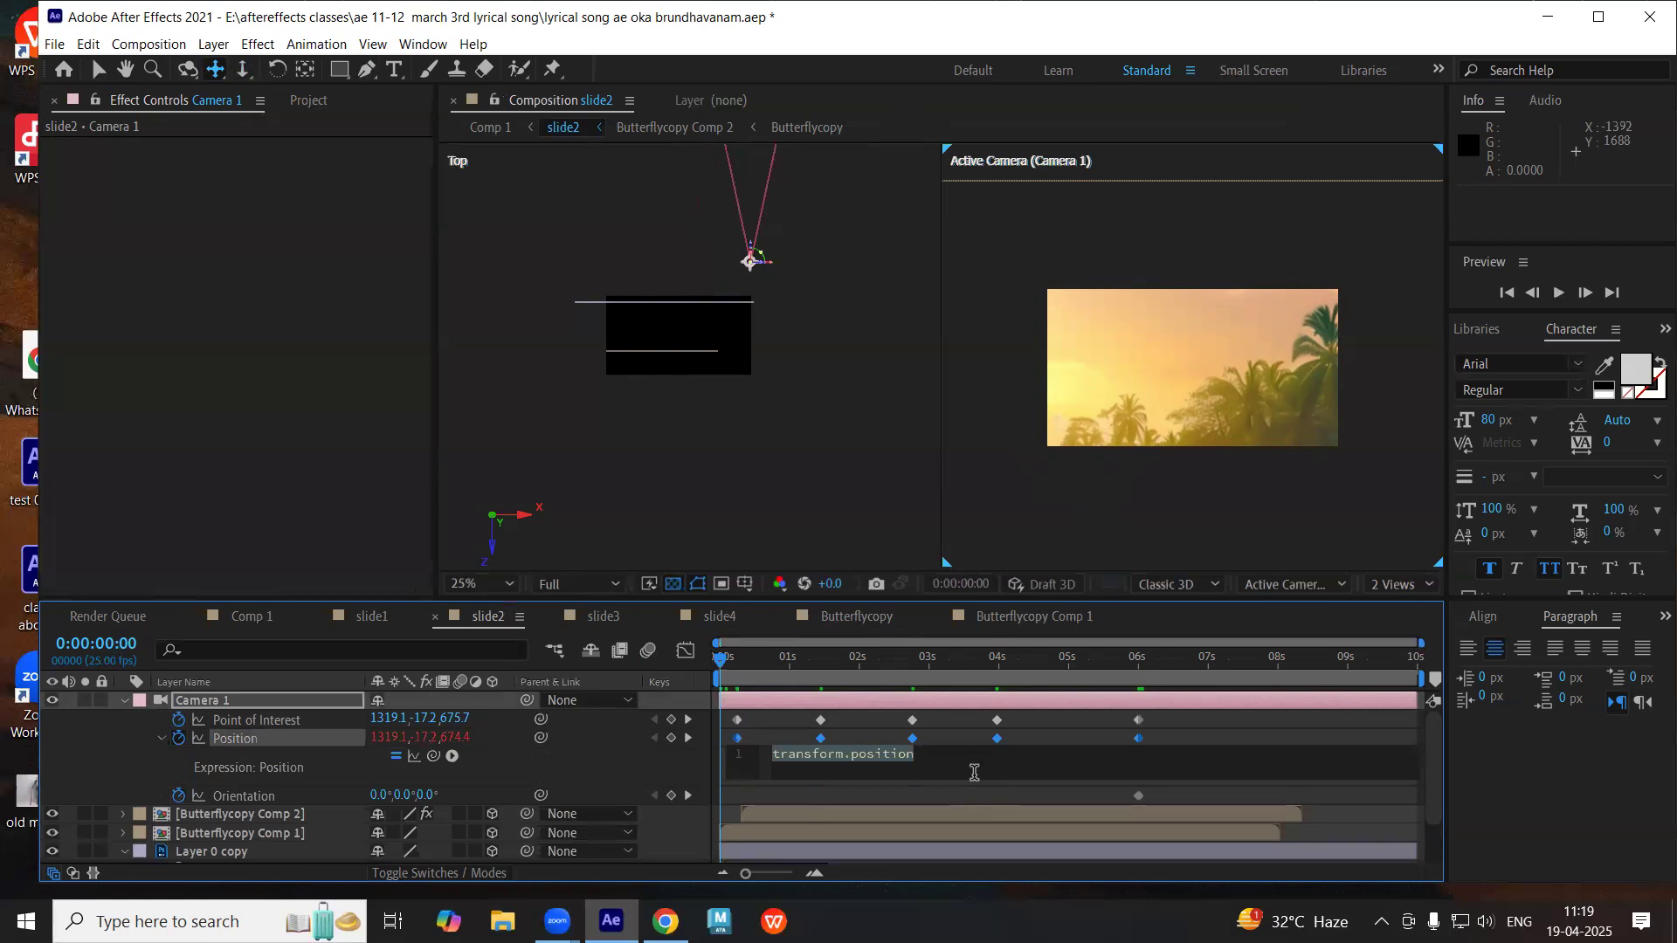
{"action": "type", "text": "wigg"}
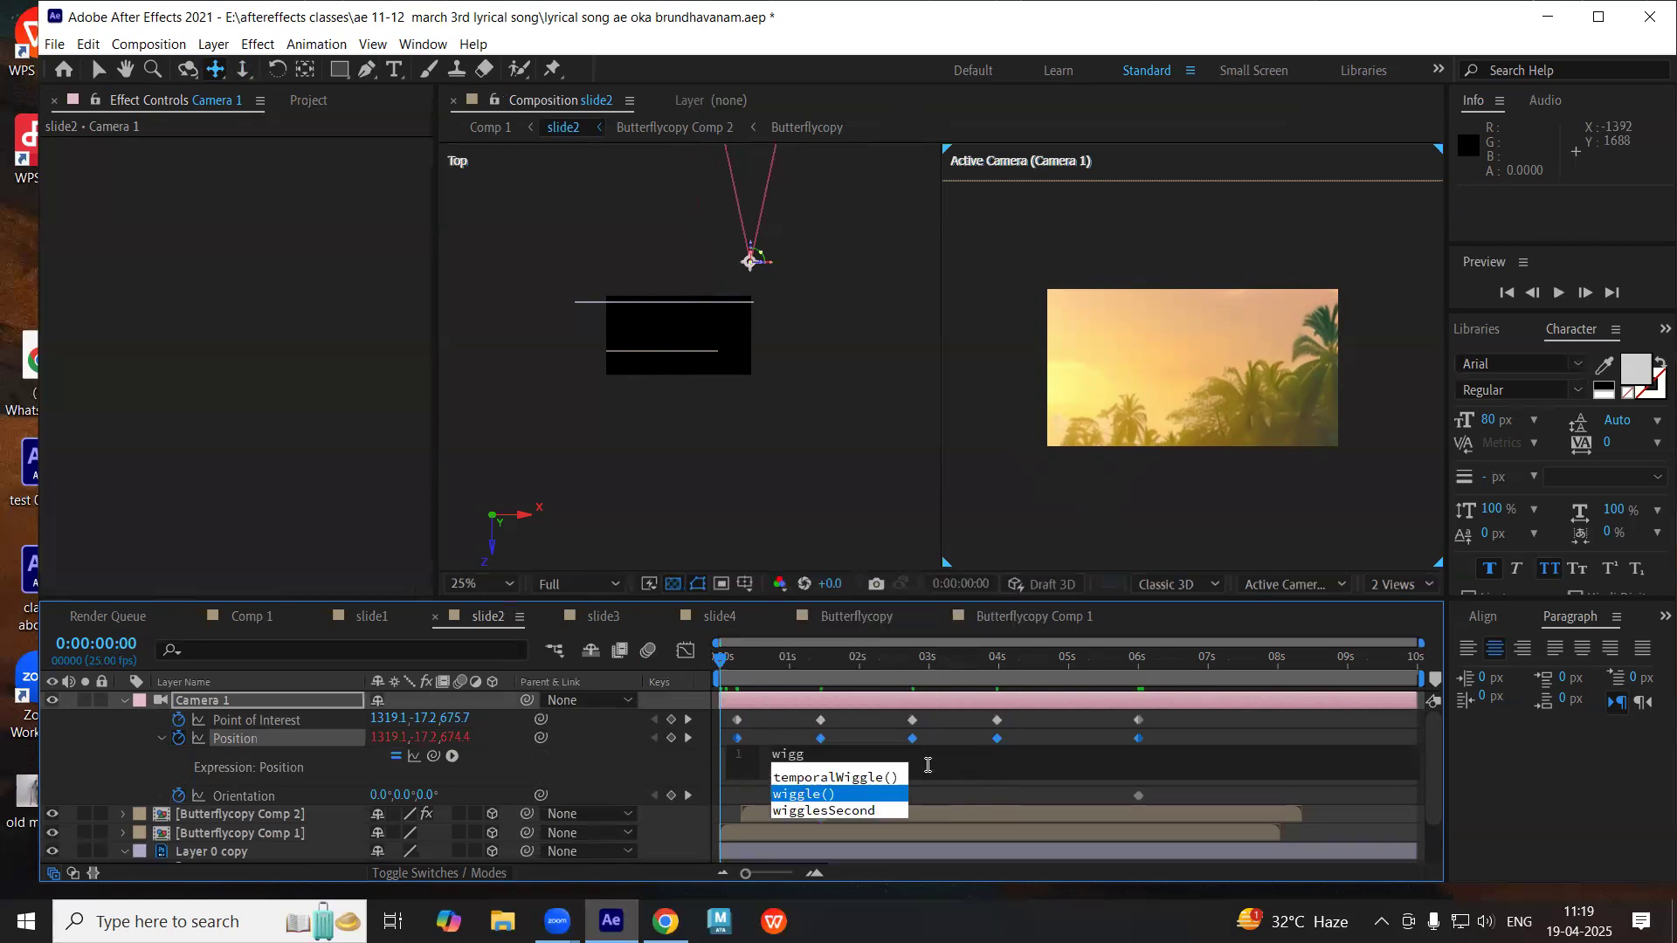
{"action": "left_click", "coordinate": [836, 796]}
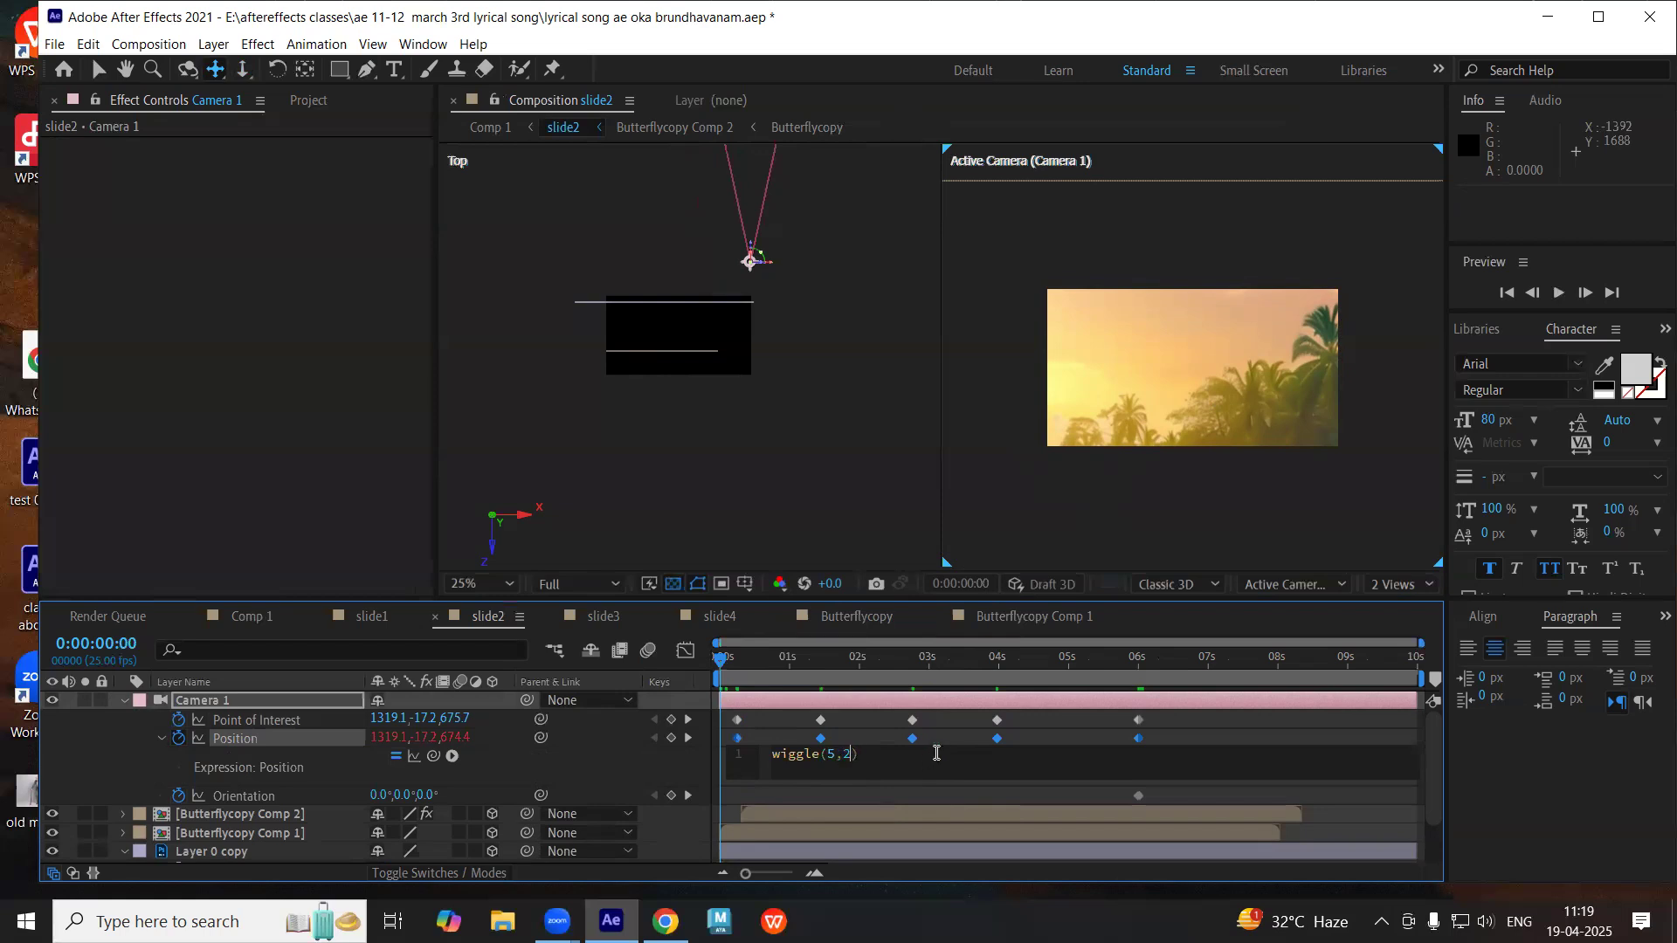
{"action": "left_click", "coordinate": [1025, 788]}
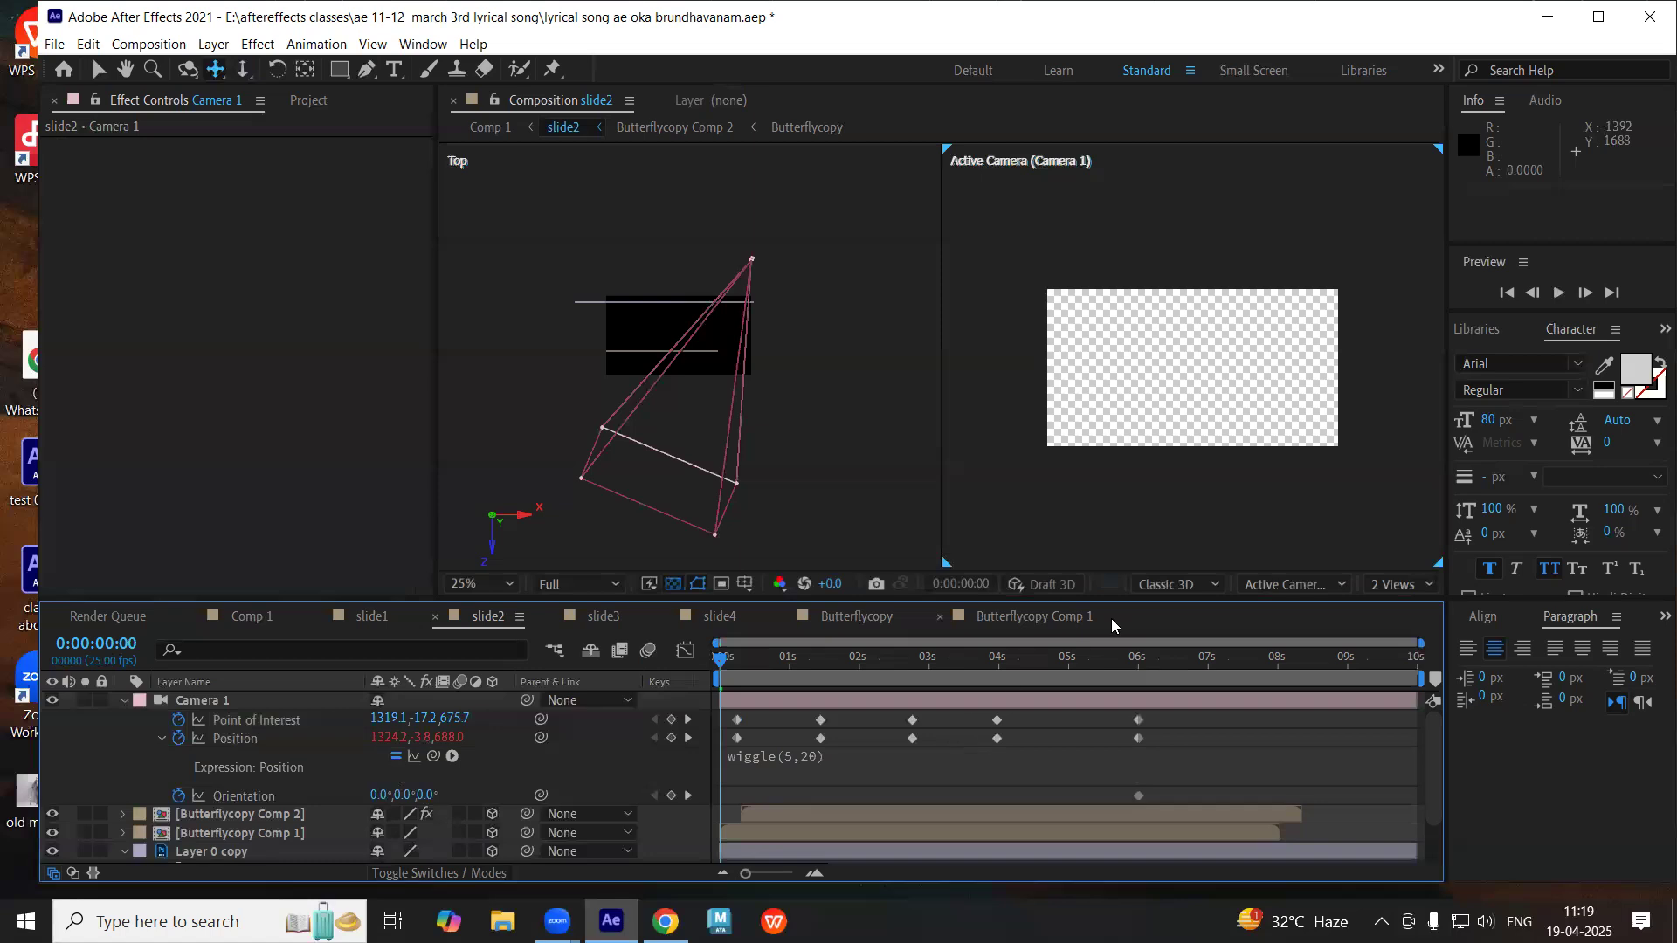
- Preview slide2 with the wiggling camera and check the opening frames and the butterfly layers
{"action": "key", "text": "space"}
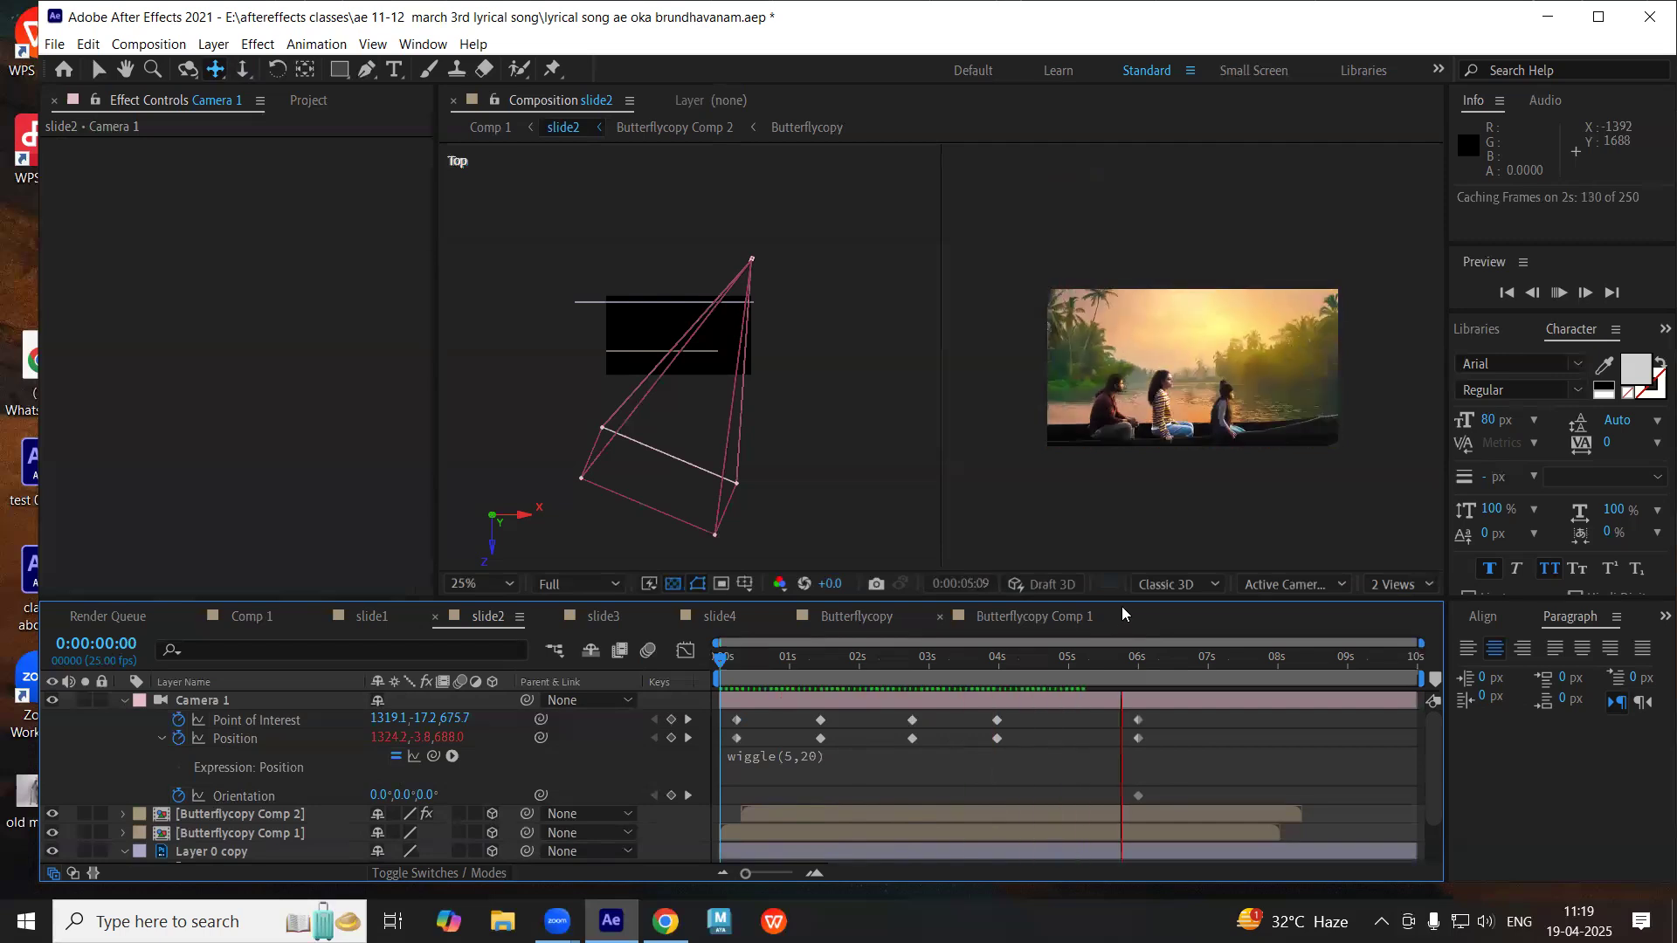
{"action": "key", "text": "space"}
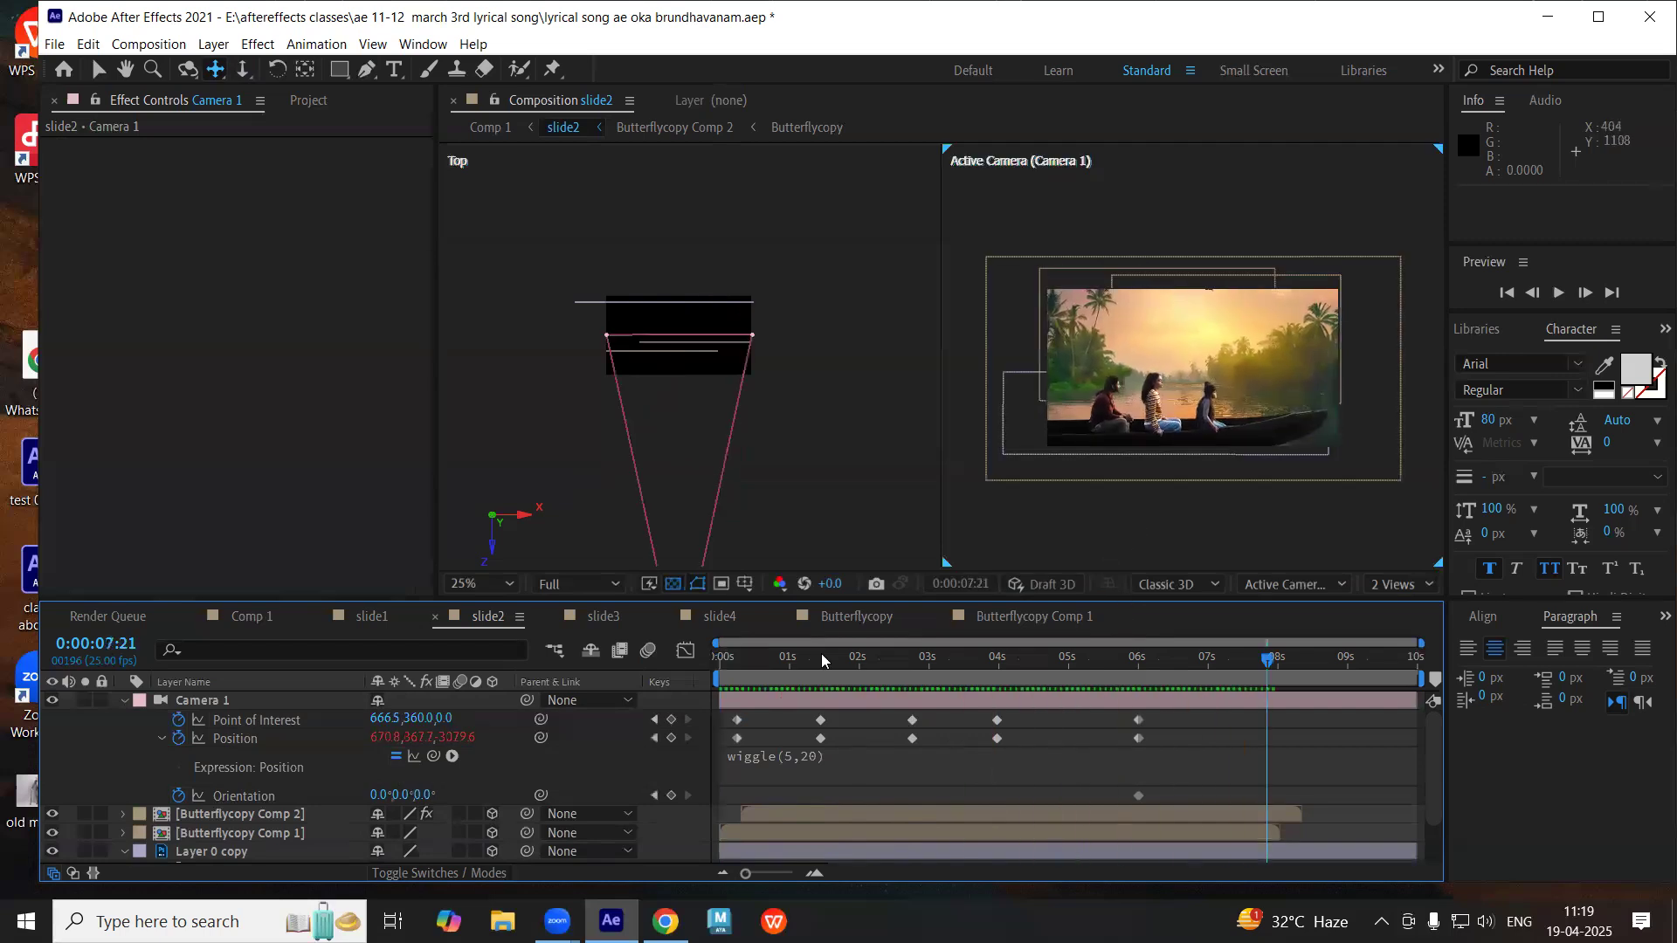
{"action": "left_click_drag", "start_coordinate": [732, 671], "coordinate": [606, 665]}
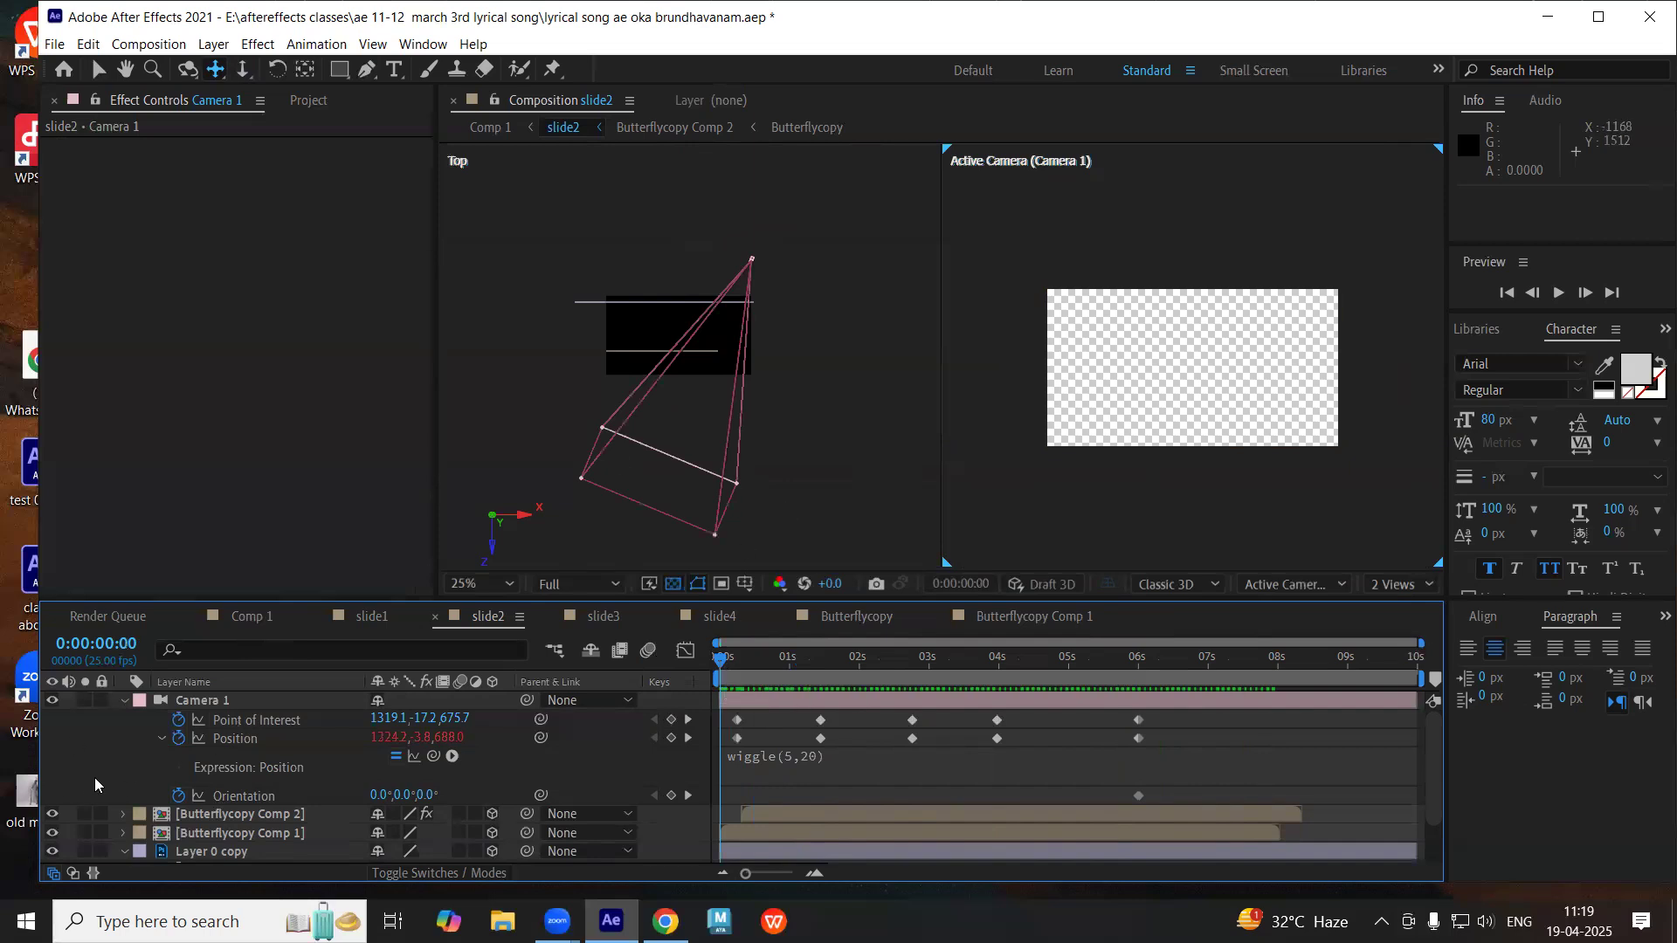
{"action": "left_click", "coordinate": [227, 719]}
{"action": "left_click_drag", "start_coordinate": [728, 666], "coordinate": [758, 668]}
{"action": "scroll", "coordinate": [162, 775], "scroll_direction": "down", "scroll_amount": 1}
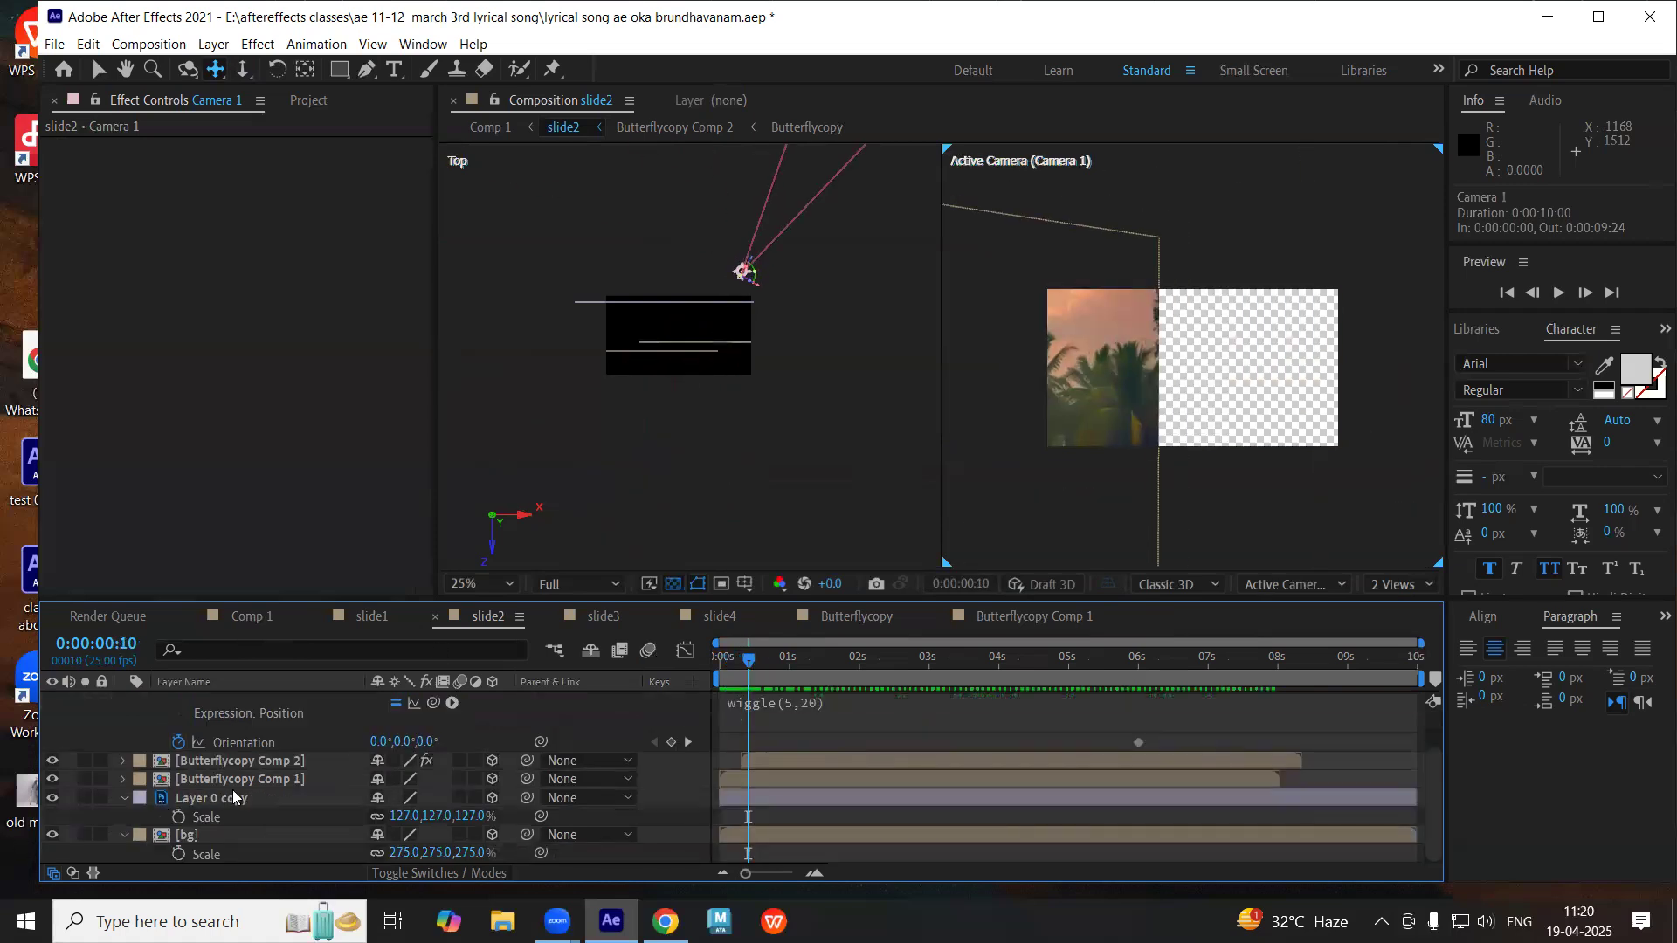
{"action": "left_click", "coordinate": [280, 779]}
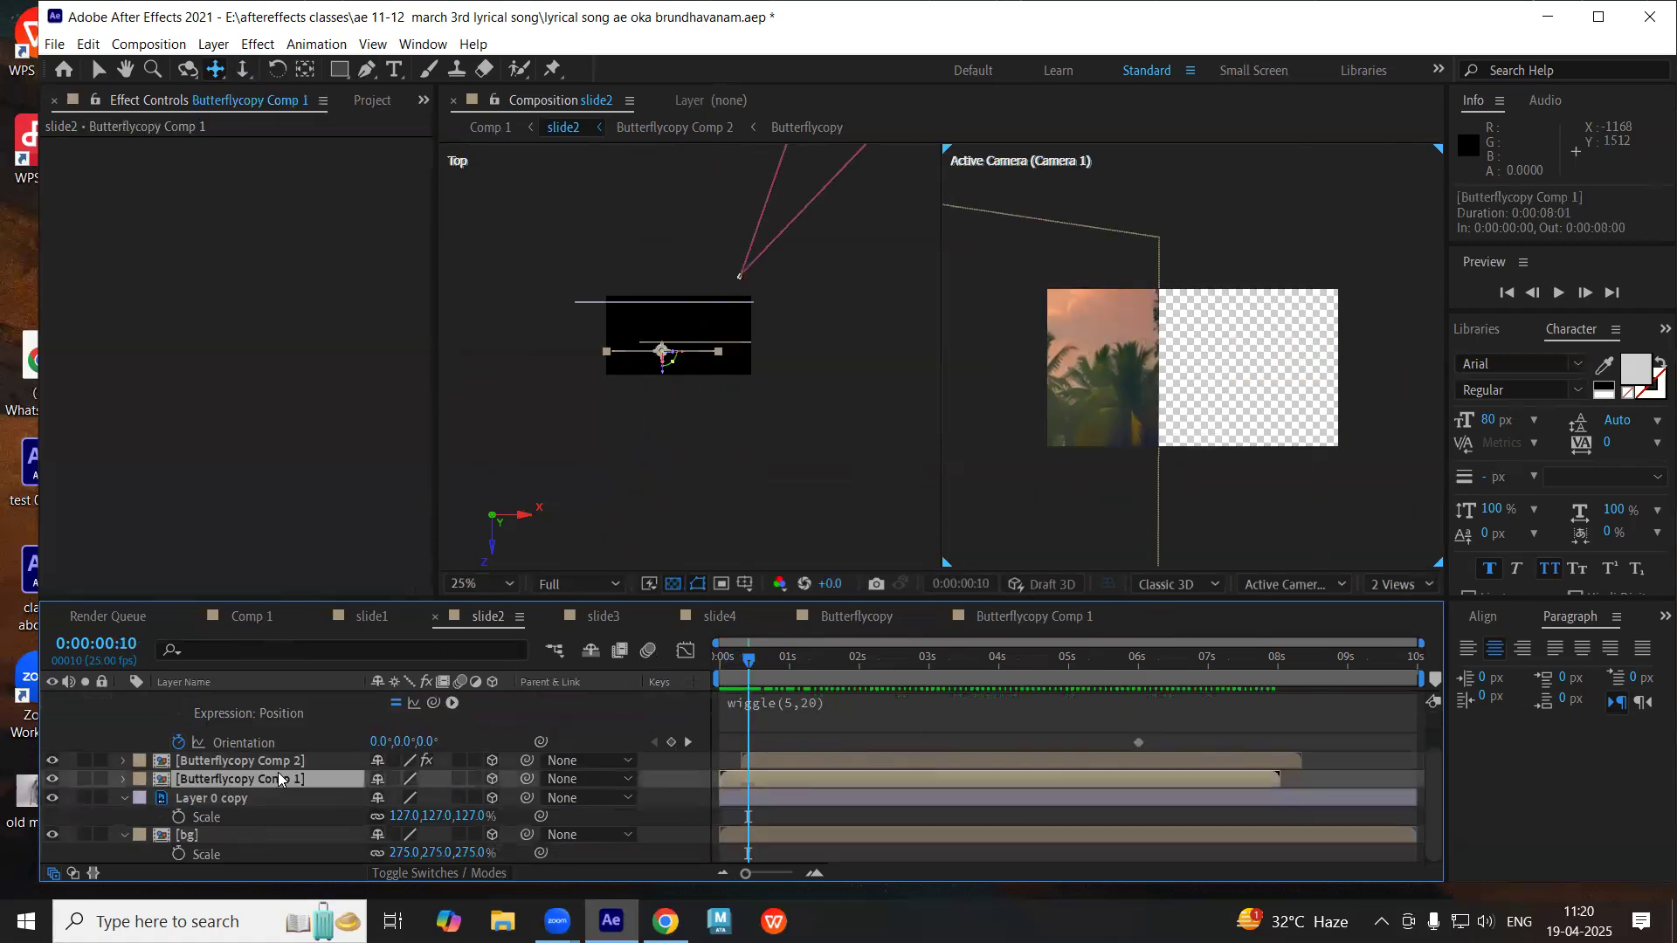
{"action": "left_click", "coordinate": [245, 760]}
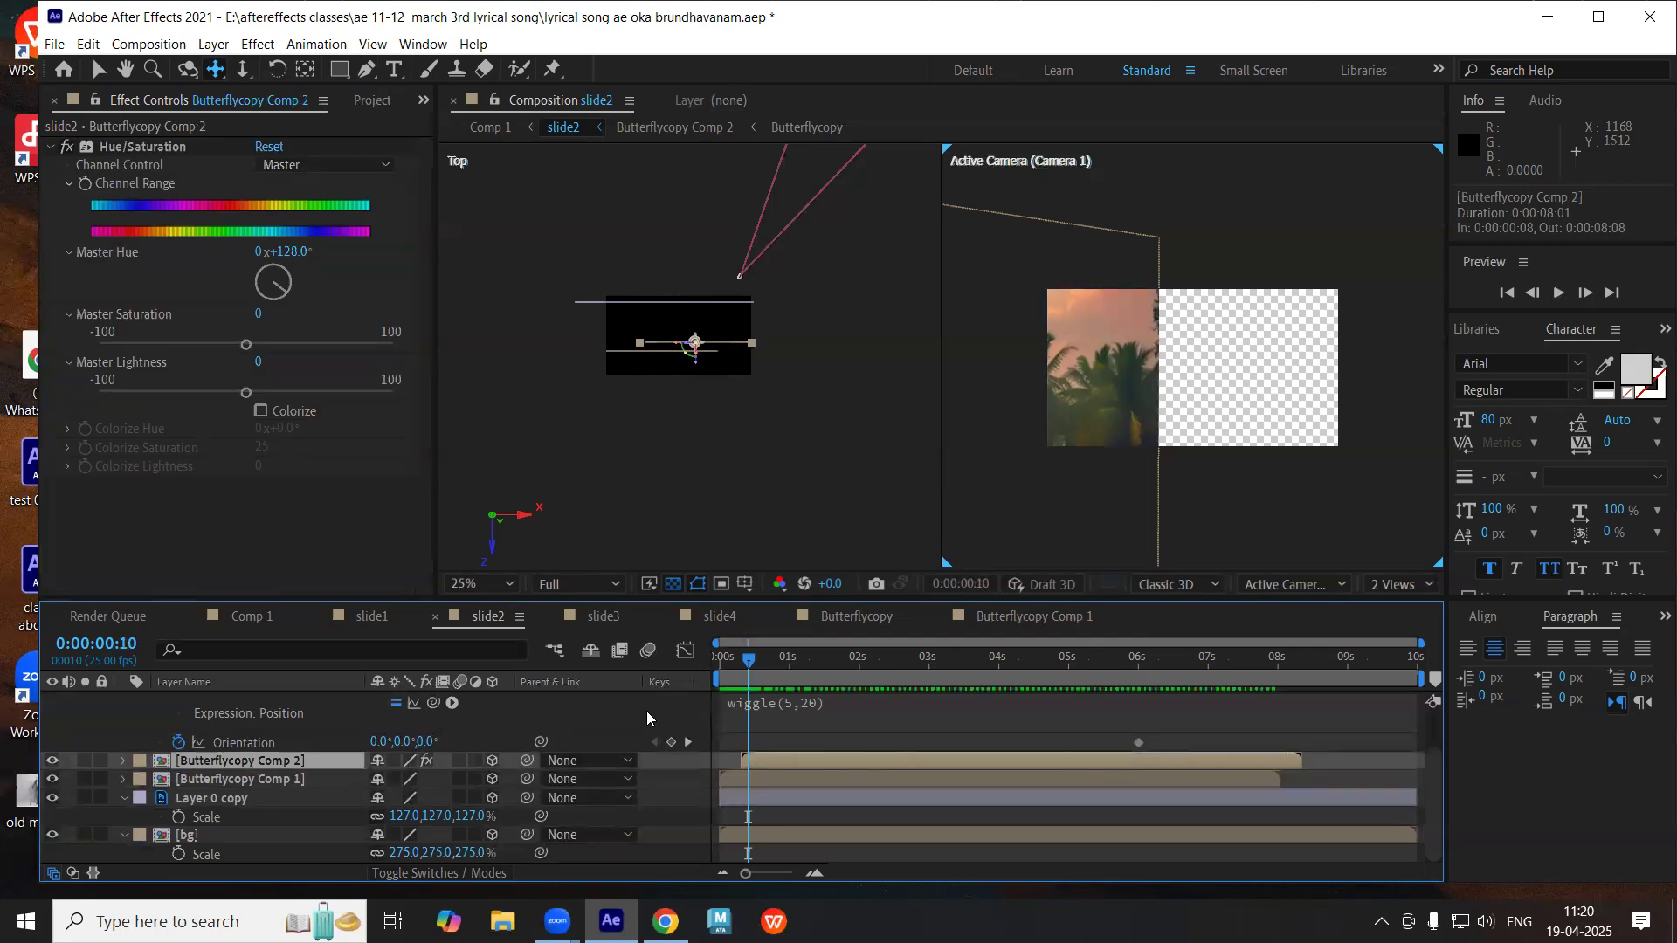
- Undo the wiggle expression on Camera 1's Position
{"action": "mouse_move", "coordinate": [736, 660]}
{"action": "left_mouse_down"}
{"action": "mouse_move", "coordinate": [722, 656]}
{"action": "mouse_move", "coordinate": [744, 656]}
{"action": "left_mouse_up"}
{"action": "scroll", "coordinate": [438, 727], "scroll_direction": "up", "scroll_amount": 3}
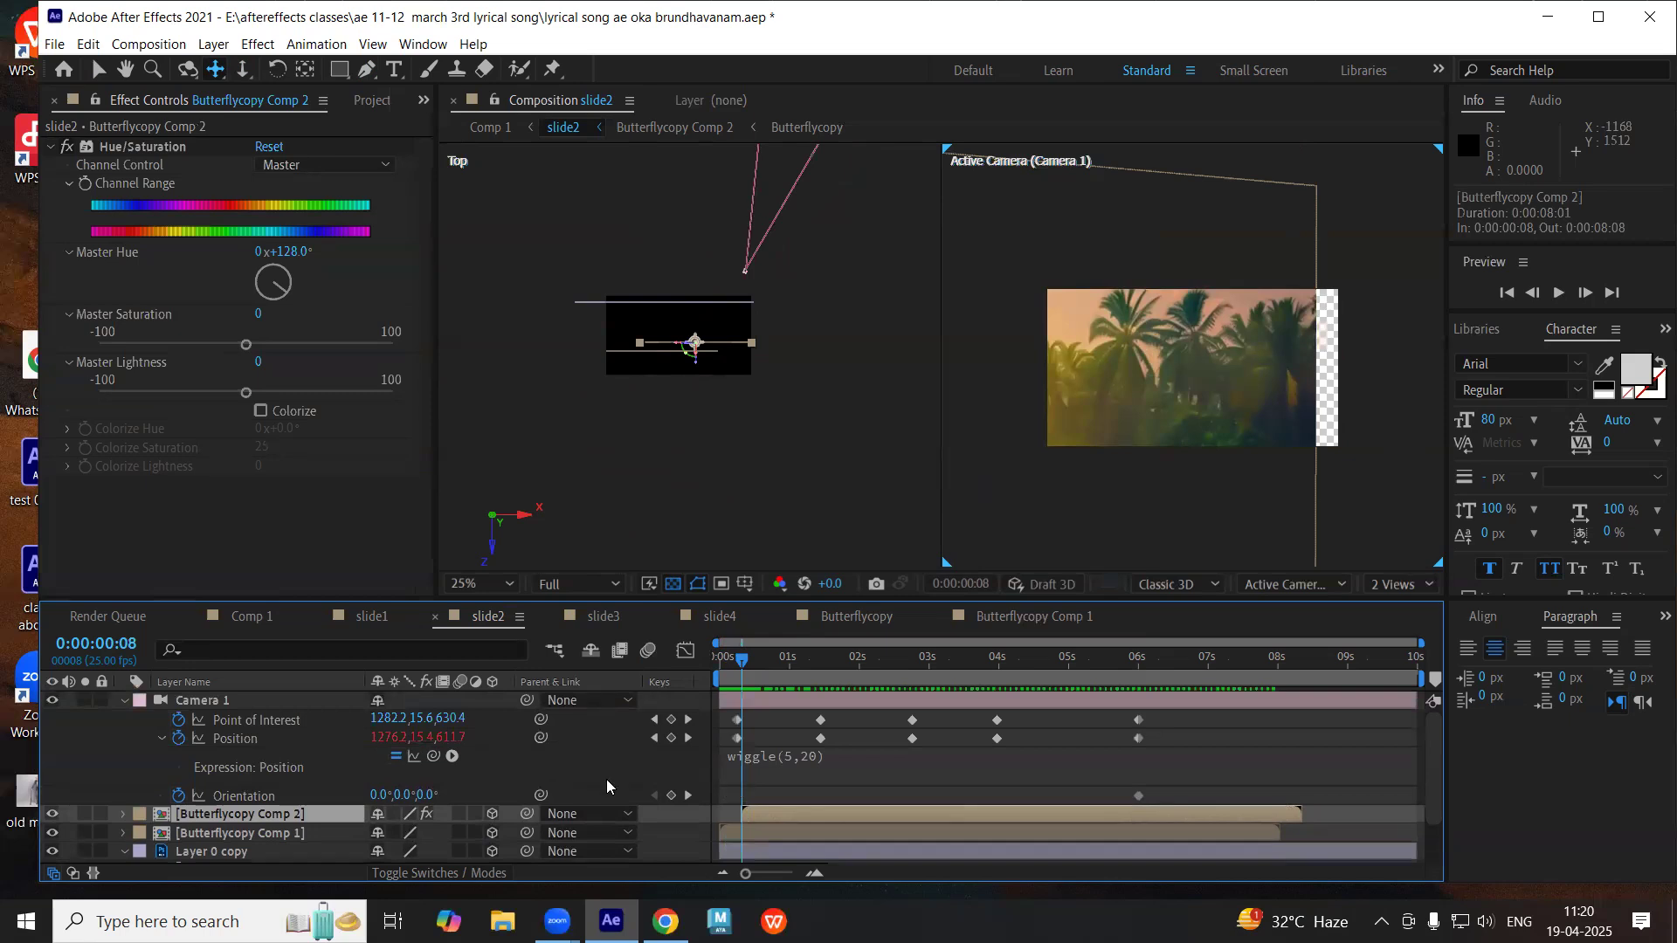
{"action": "key", "text": "ctrl+z"}
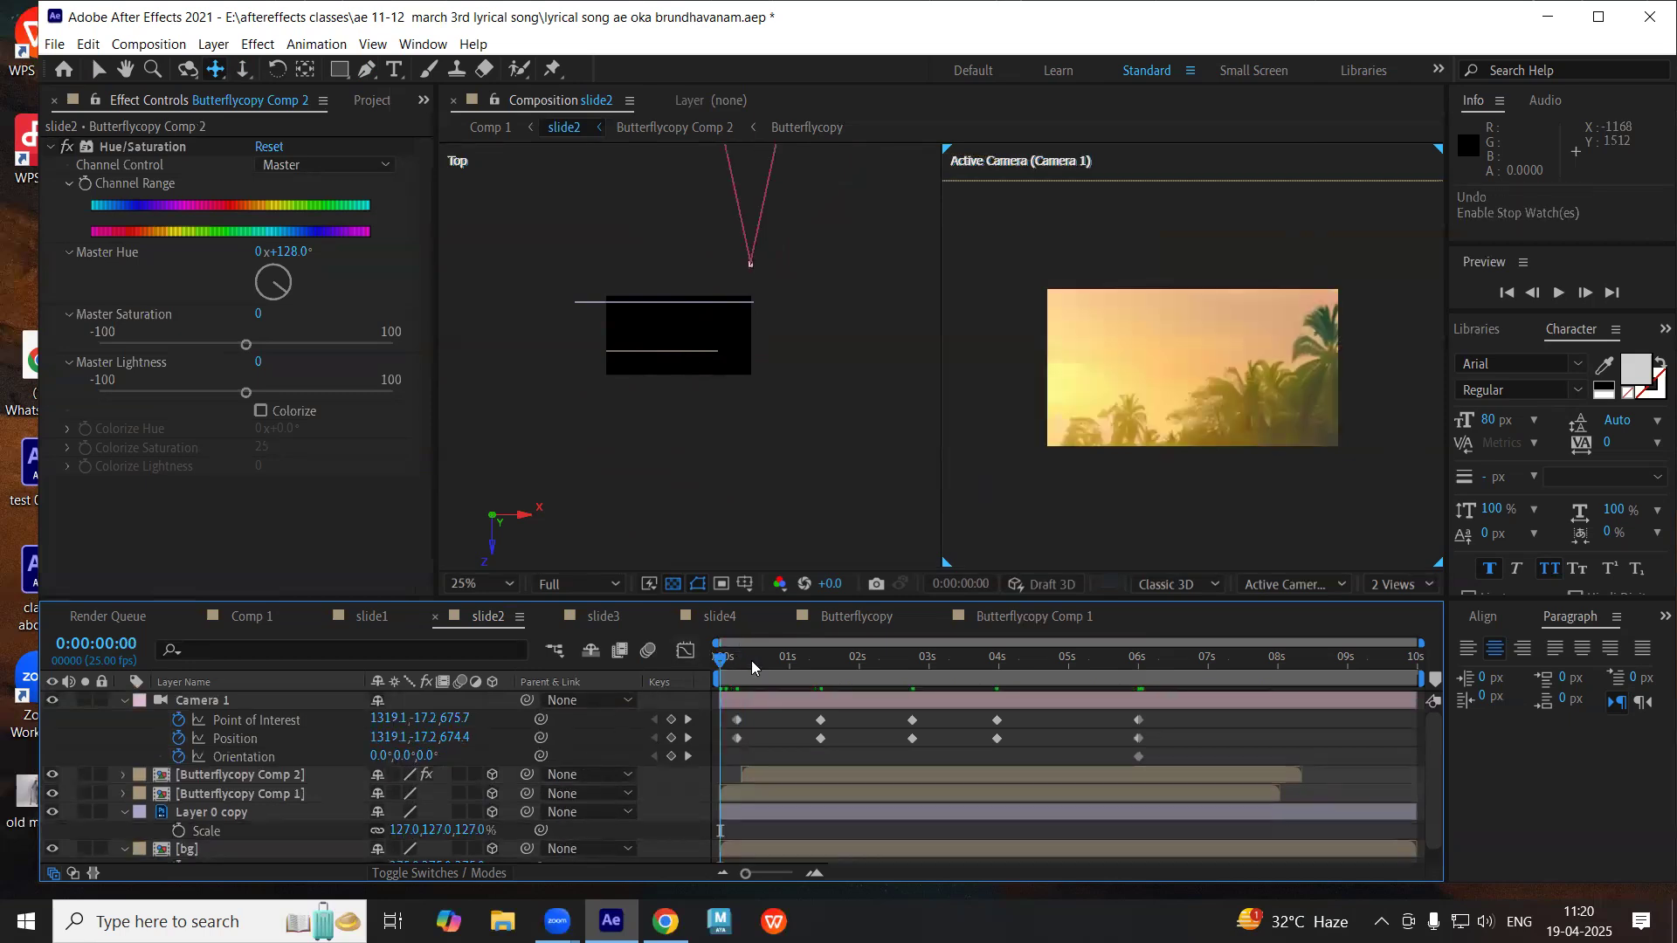
- Scrub through the camera move from the opening sky shot past the boat to 0:00:03:11, examining the camera's direction in the Top view
{"action": "left_click_drag", "start_coordinate": [727, 661], "coordinate": [743, 664]}
{"action": "key", "text": "space"}
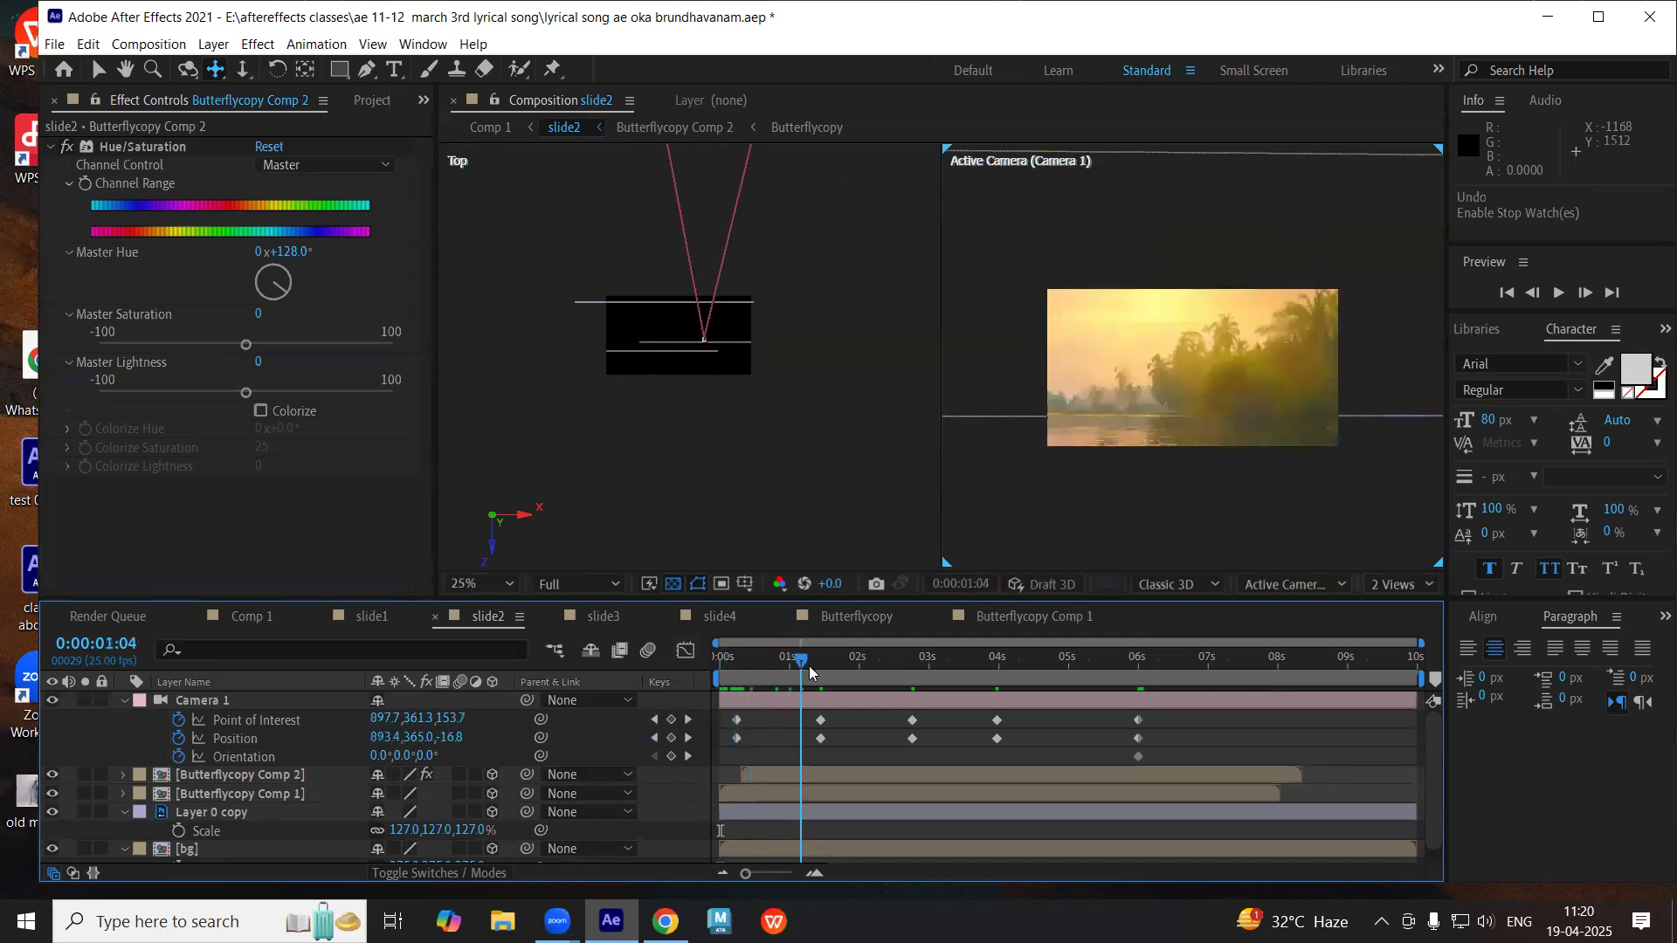
{"action": "key", "text": "space"}
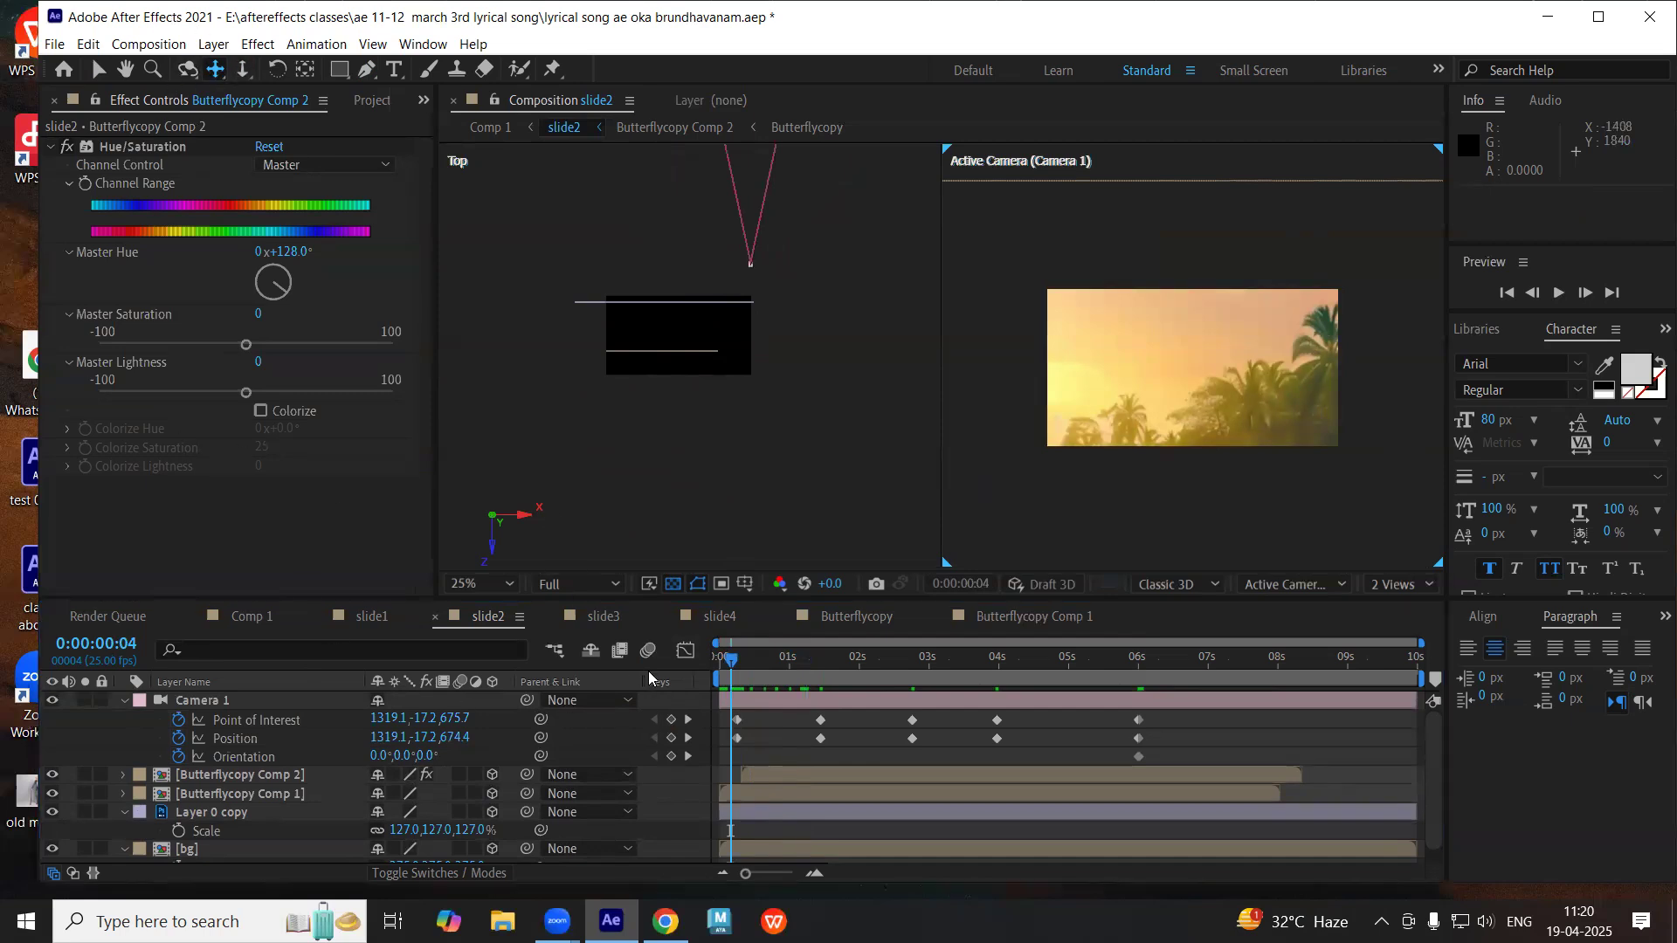
{"action": "key", "text": "k"}
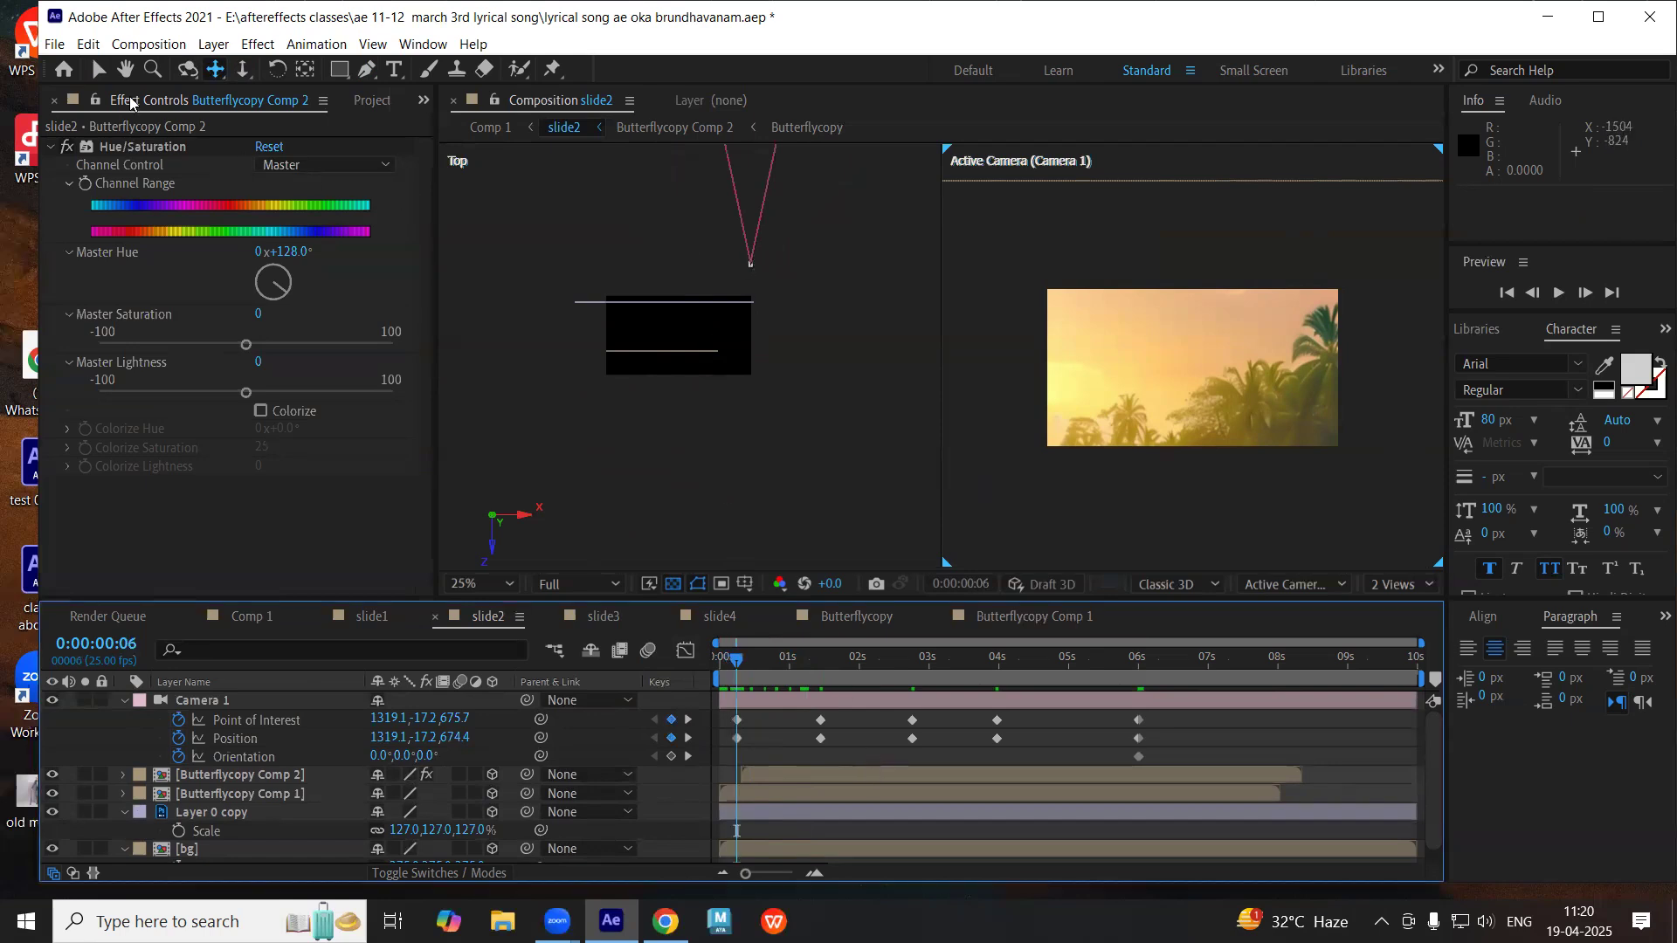
{"action": "scroll", "coordinate": [703, 358], "scroll_direction": "down", "scroll_amount": 2}
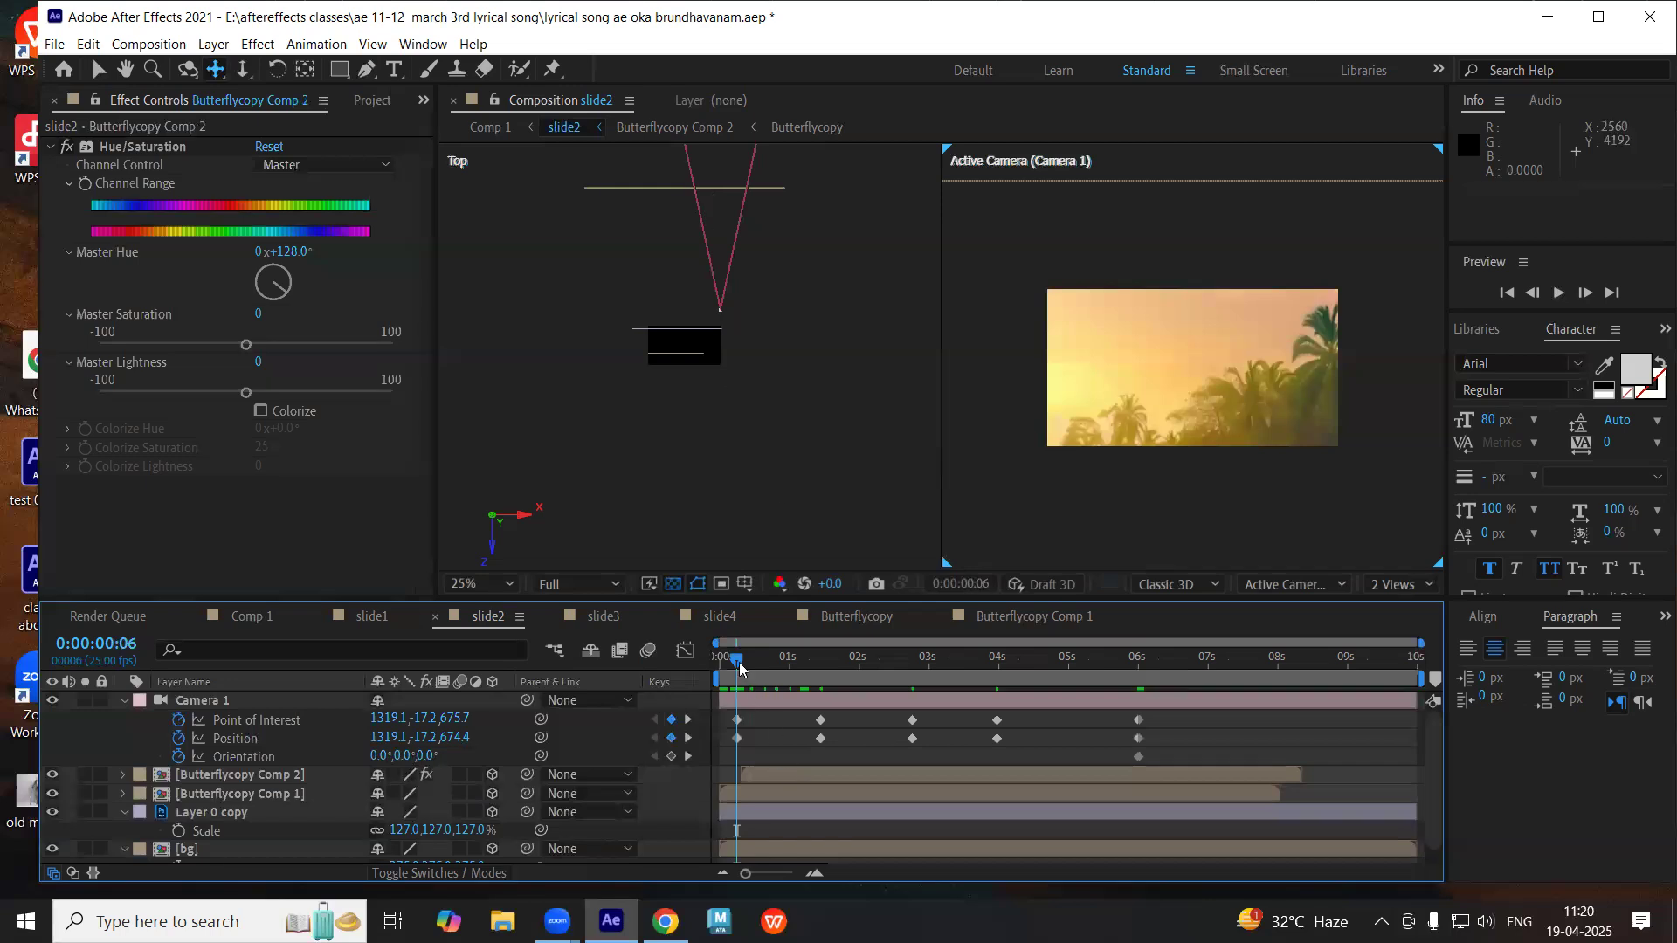
{"action": "left_click_drag", "start_coordinate": [745, 659], "coordinate": [911, 653]}
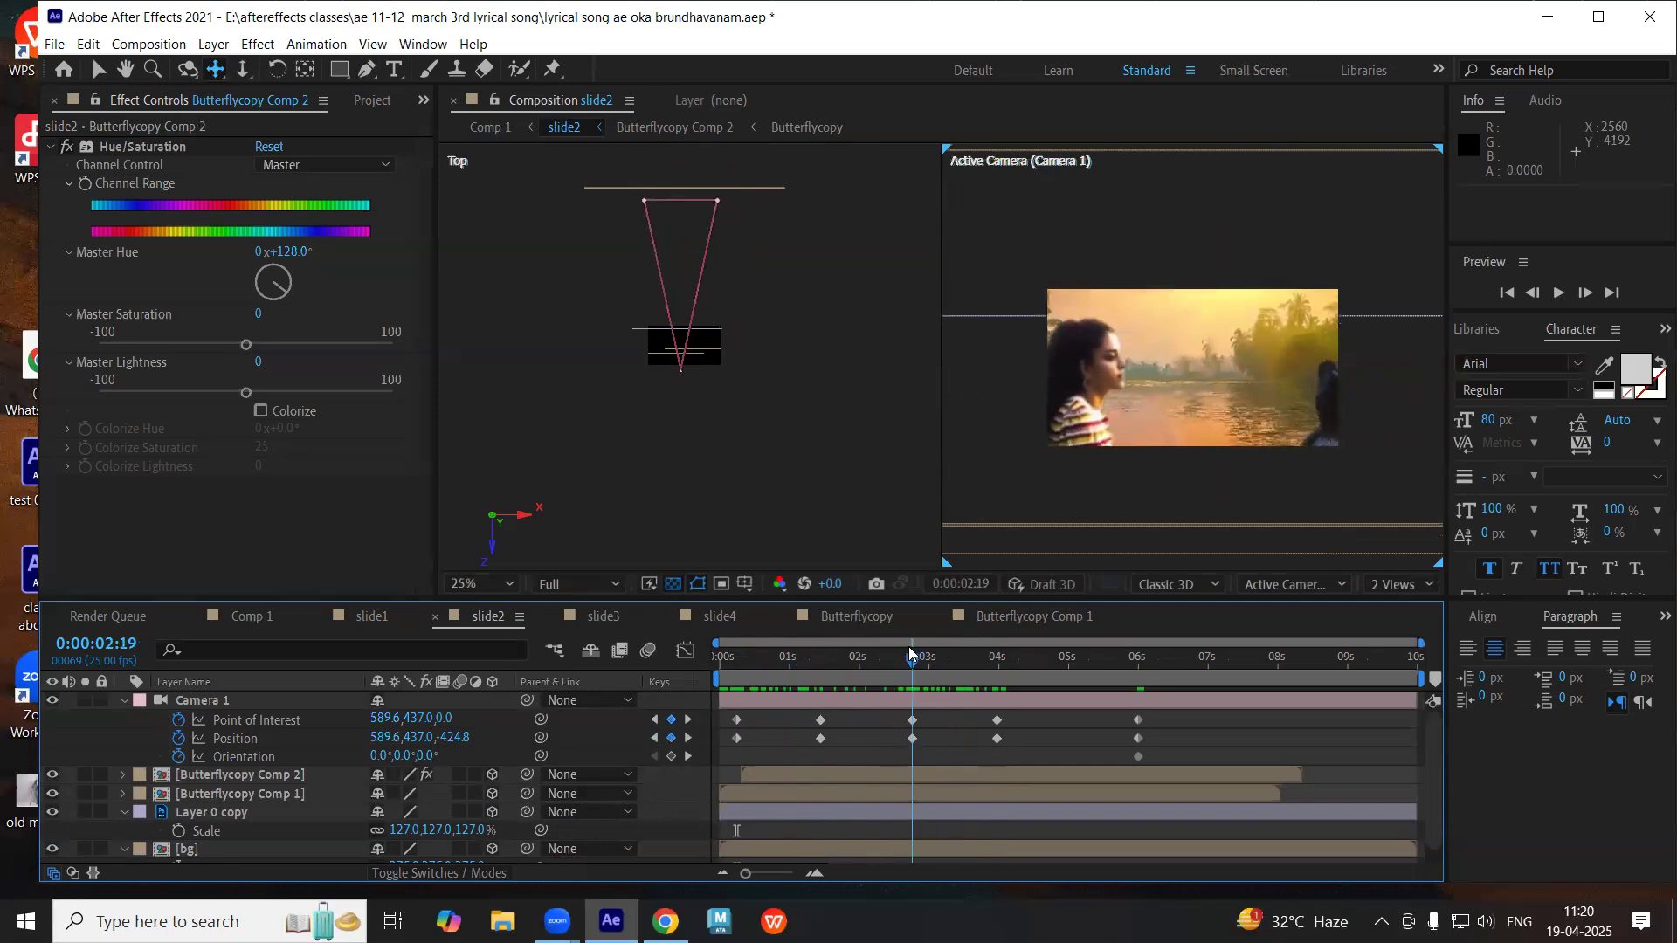
{"action": "left_click", "coordinate": [822, 666]}
{"action": "left_click_drag", "start_coordinate": [824, 665], "coordinate": [949, 725]}
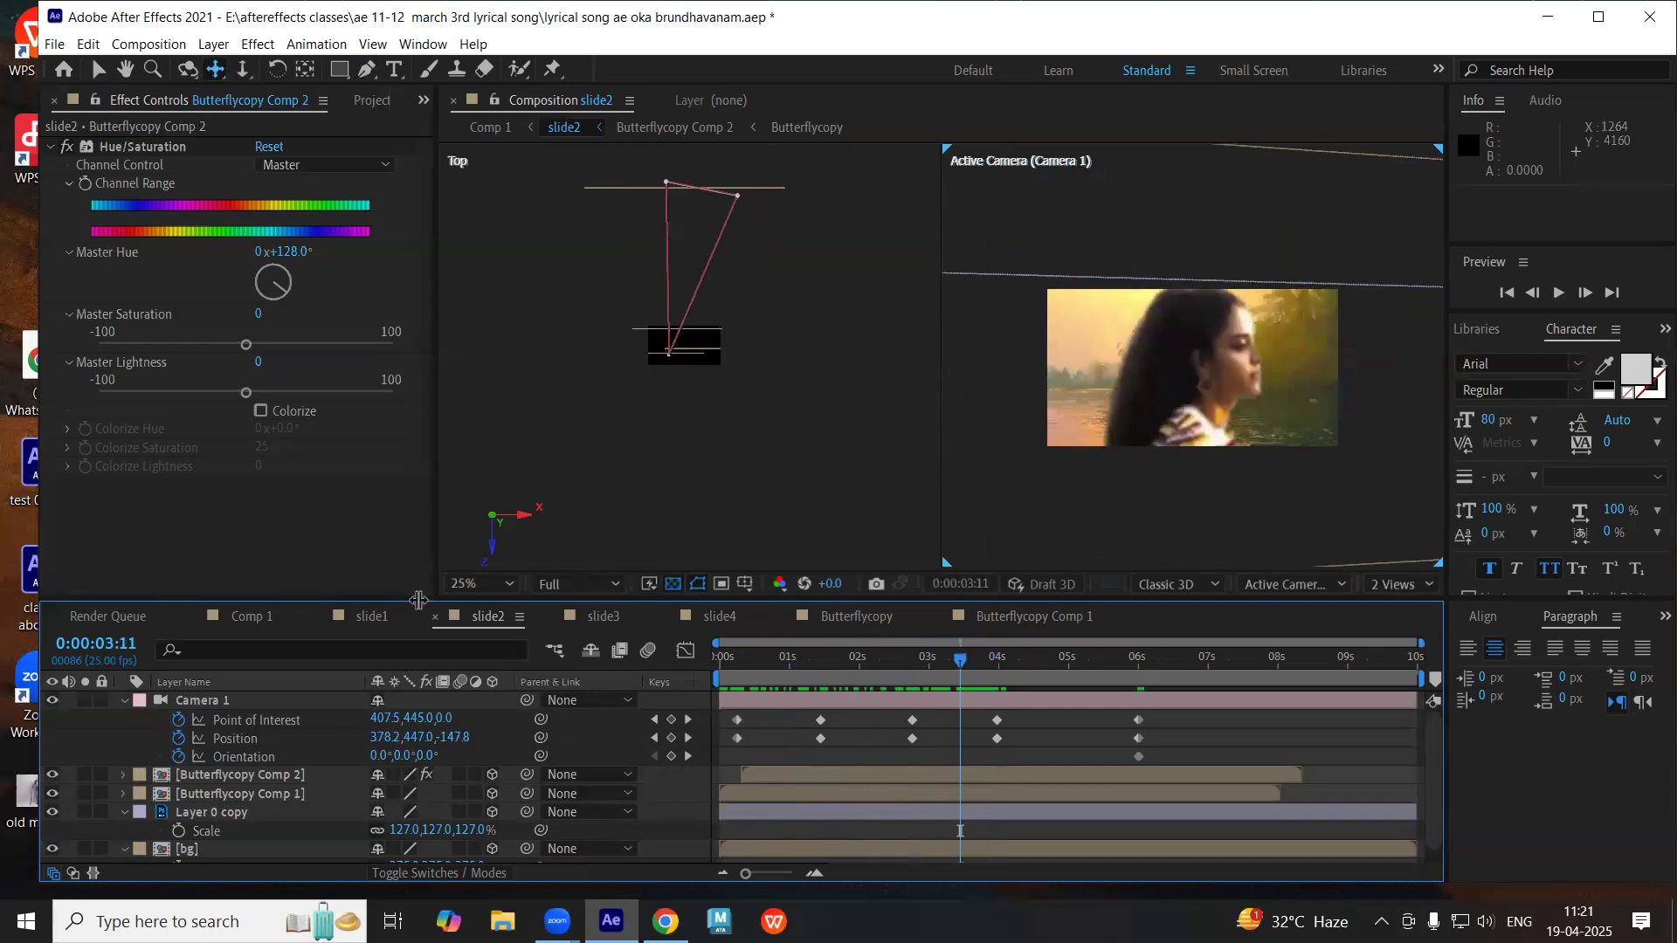
- With all Camera 1 Point of Interest keyframes selected, push the point back near bg in Top view, to Z 2840 at 0:00:02:19, and return to the start
{"action": "left_click", "coordinate": [284, 721]}
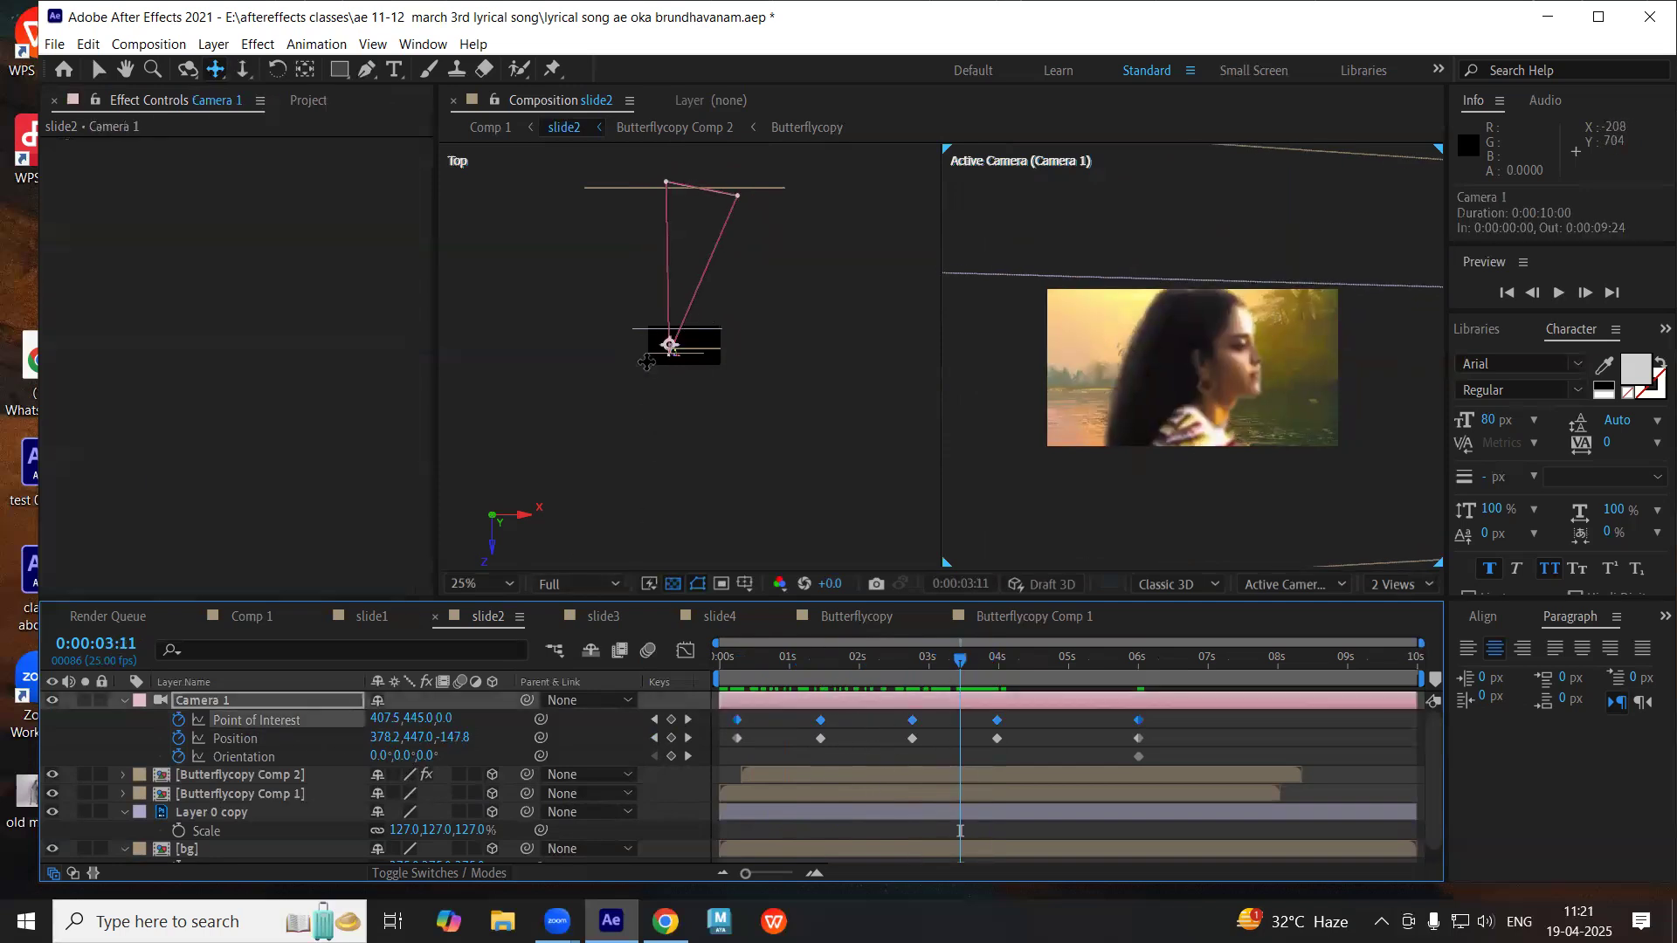
{"action": "scroll", "coordinate": [690, 217], "scroll_direction": "up", "scroll_amount": 5}
{"action": "scroll", "coordinate": [761, 301], "scroll_direction": "down", "scroll_amount": 5}
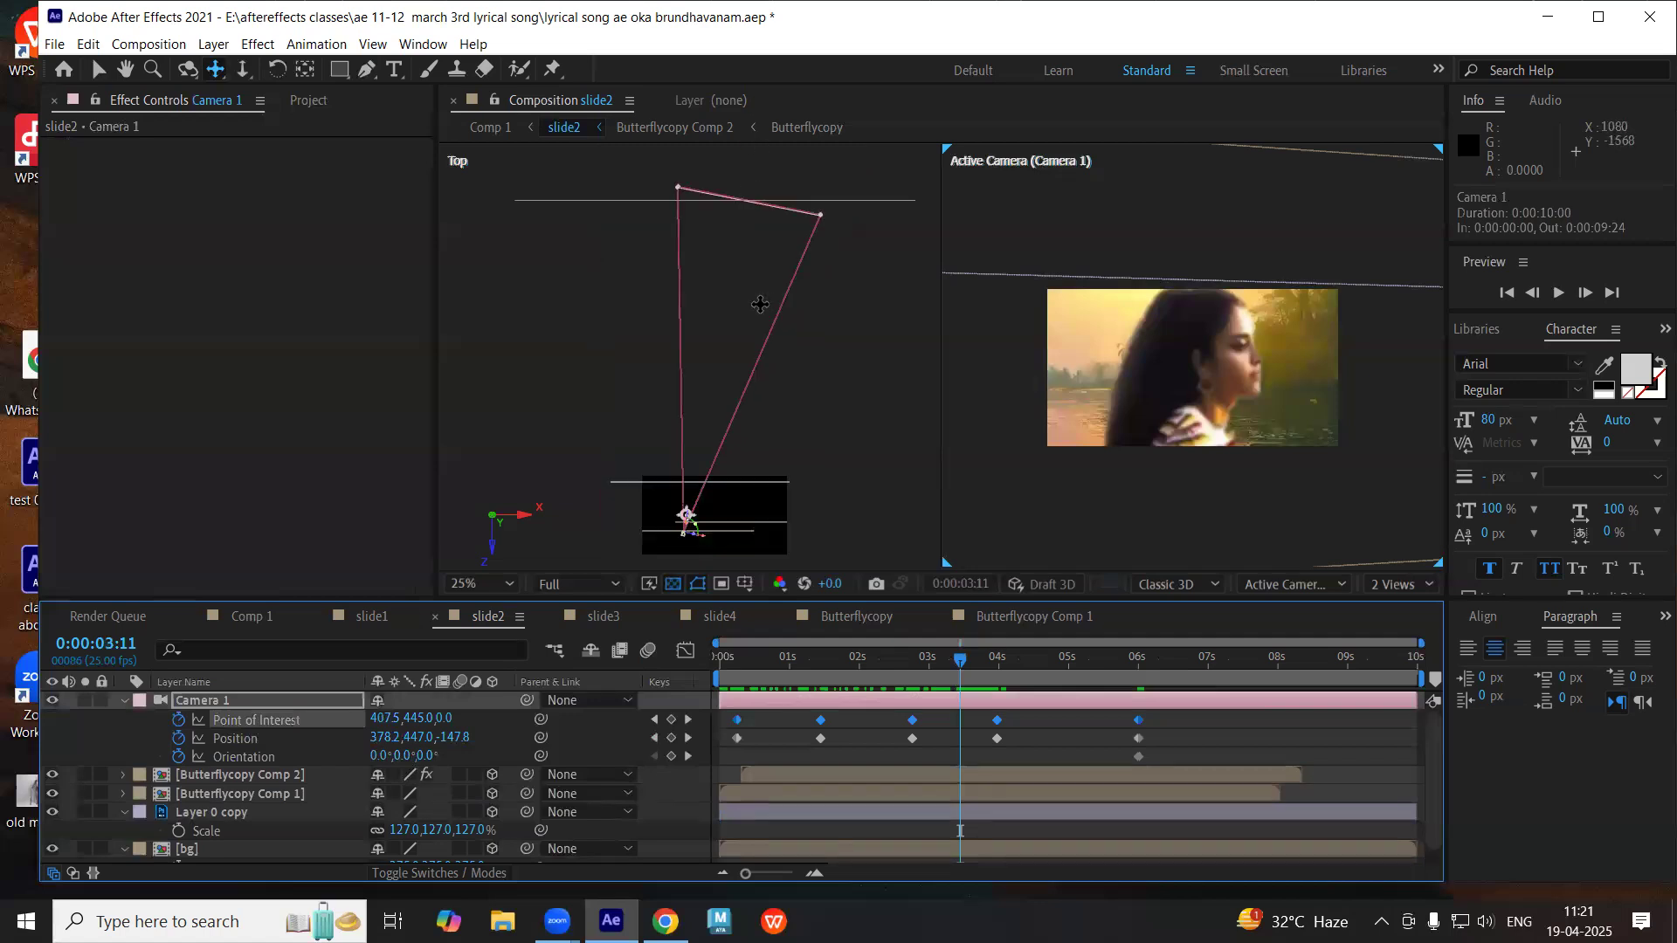
{"action": "scroll", "coordinate": [704, 522], "scroll_direction": "up", "scroll_amount": 2}
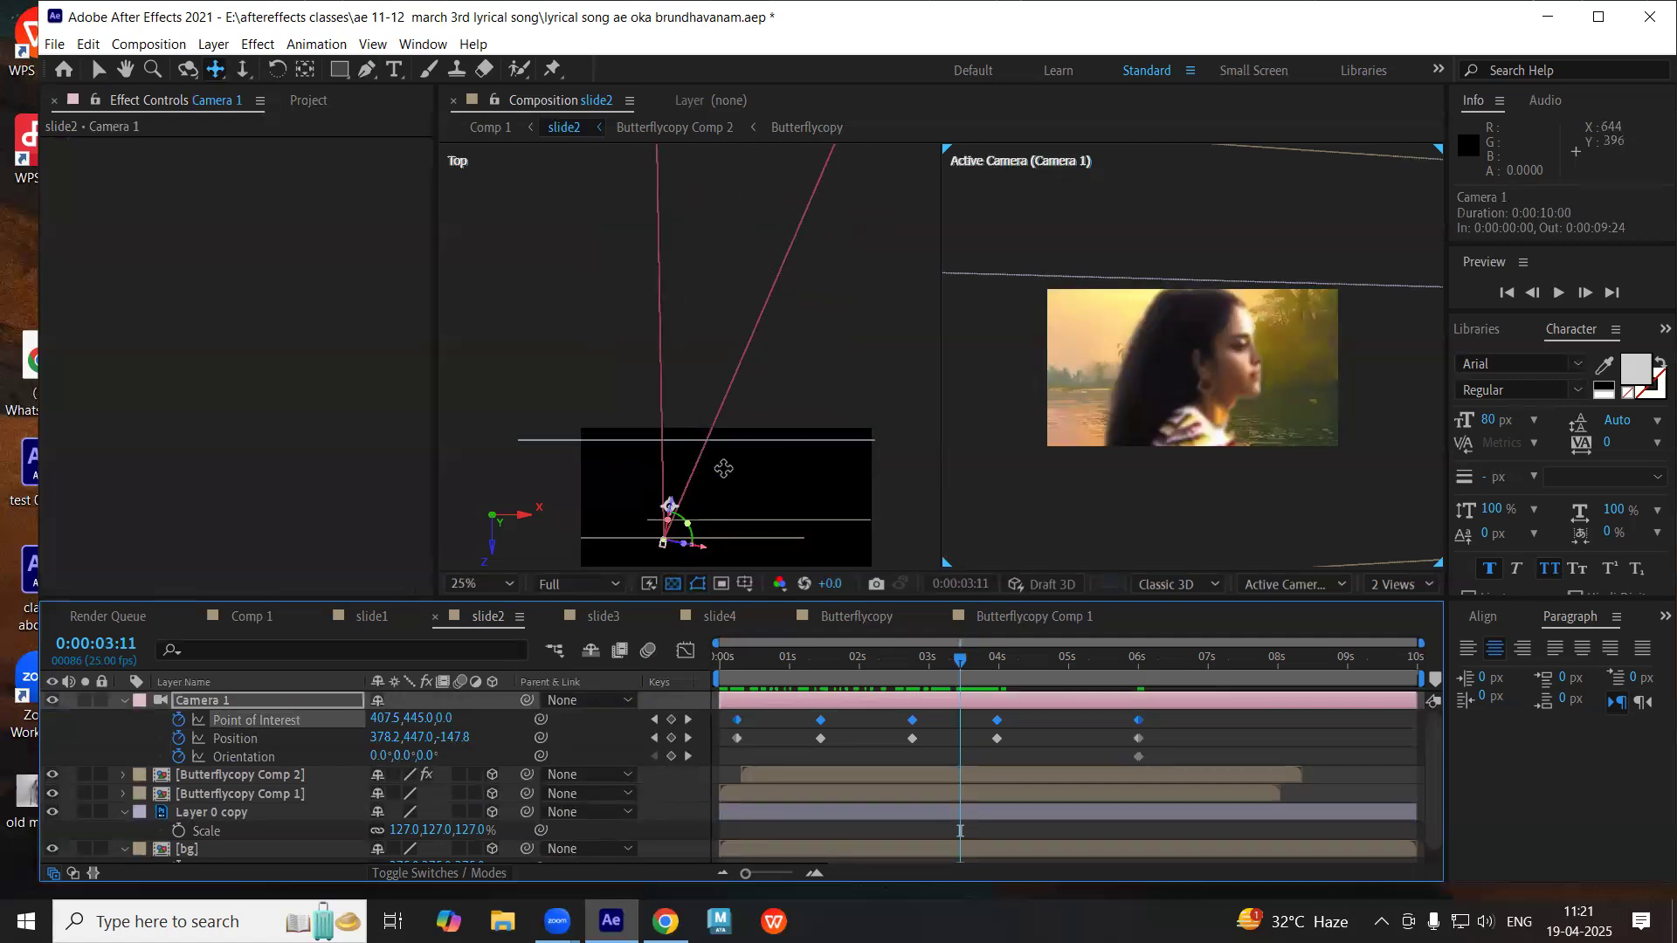
{"action": "scroll", "coordinate": [676, 530], "scroll_direction": "up", "scroll_amount": 2}
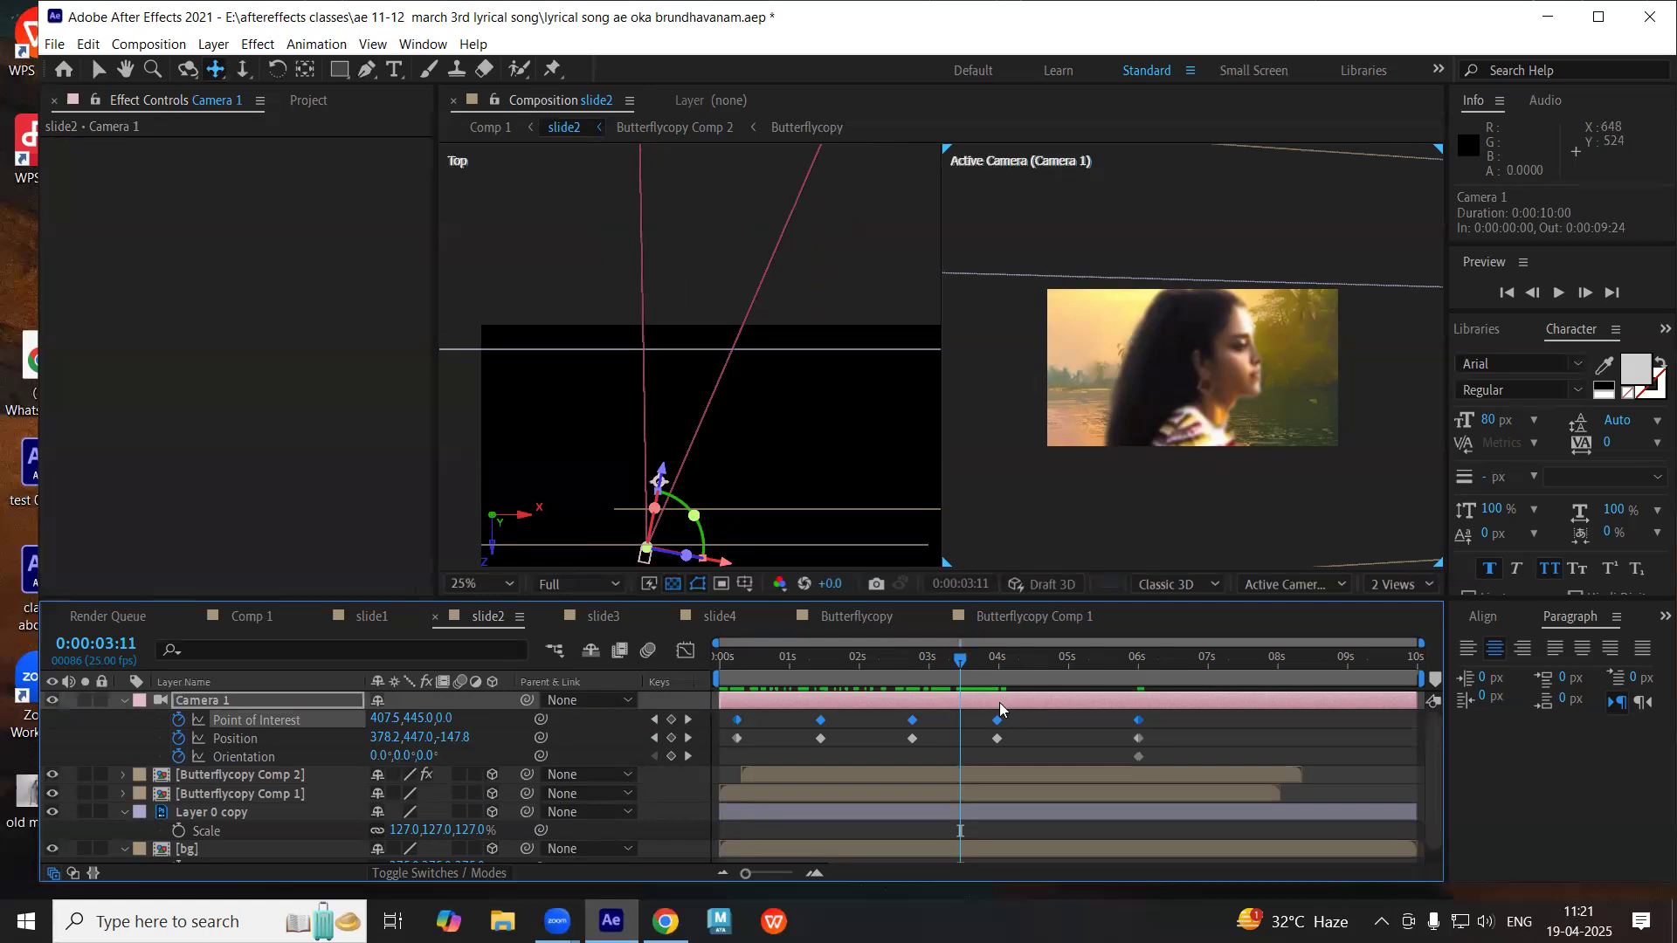
{"action": "key", "text": "j"}
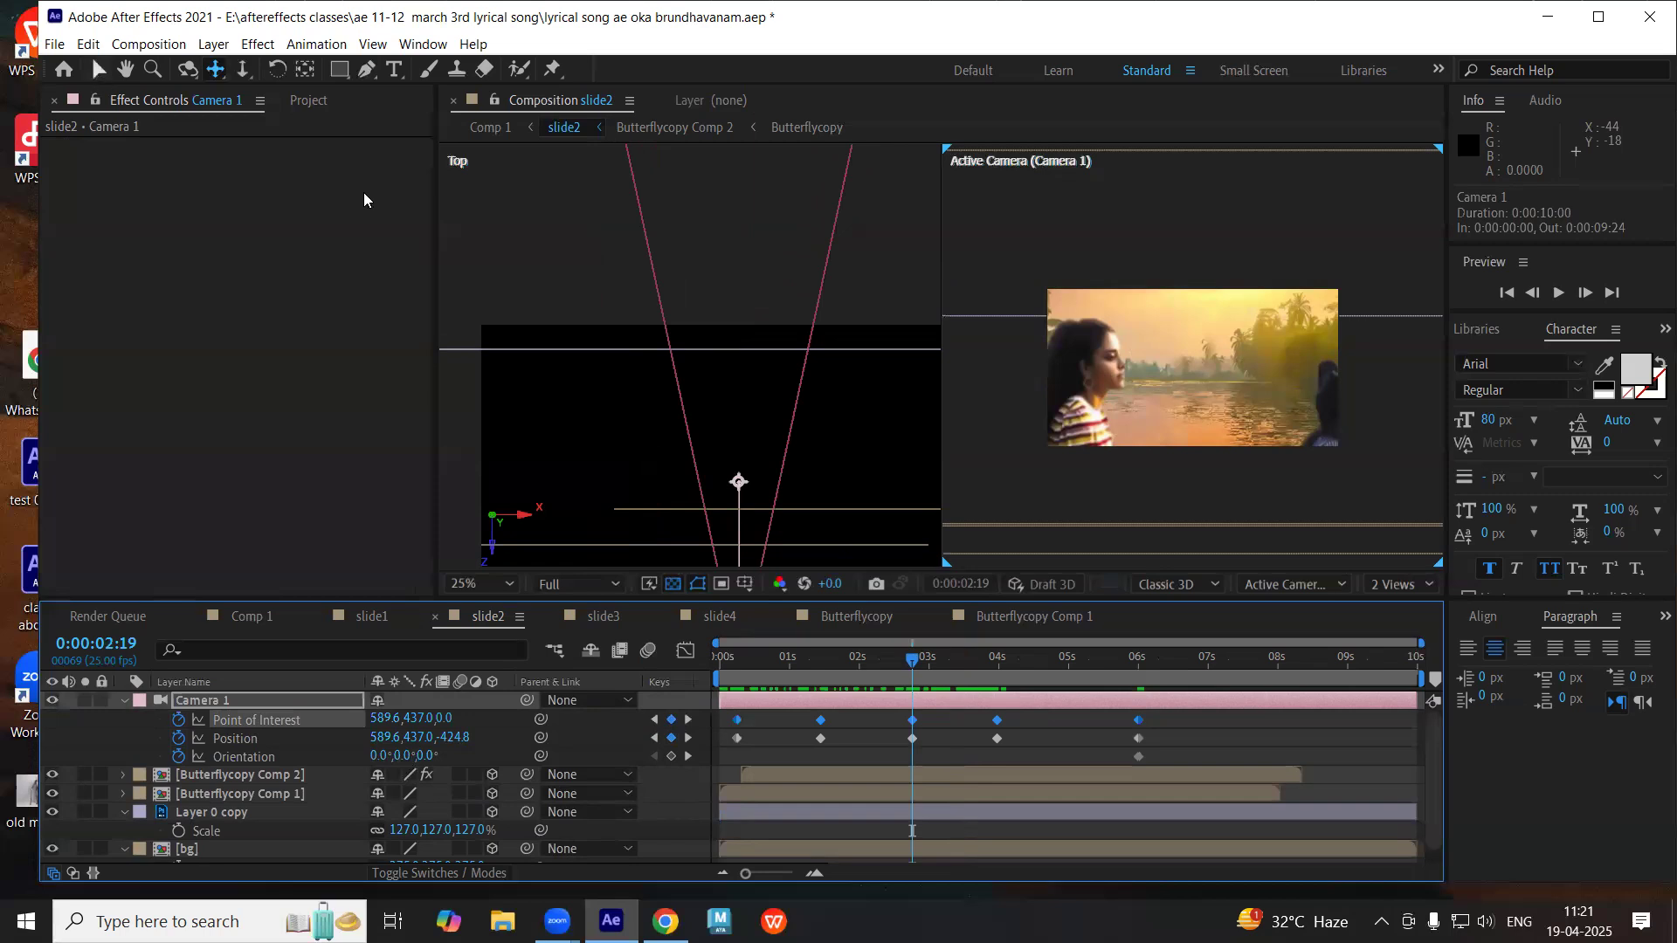
{"action": "key", "text": "v"}
{"action": "scroll", "coordinate": [792, 418], "scroll_direction": "down", "scroll_amount": 3}
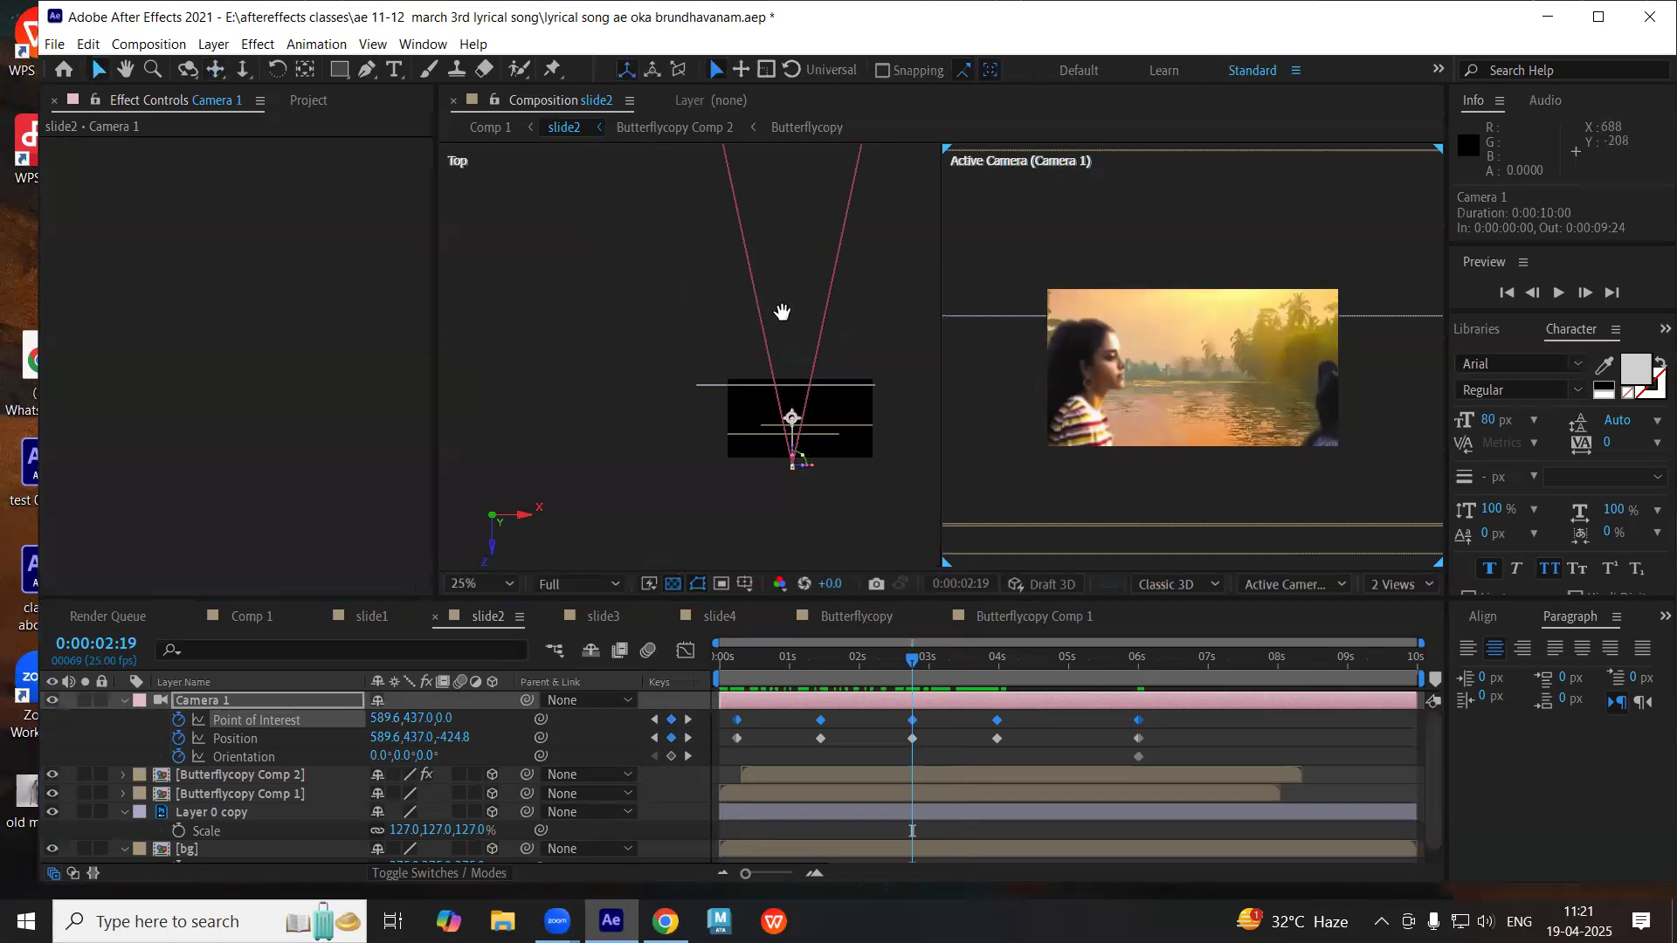
{"action": "scroll", "coordinate": [781, 311], "scroll_direction": "down", "scroll_amount": 1}
{"action": "left_click_drag", "start_coordinate": [764, 496], "coordinate": [772, 189]}
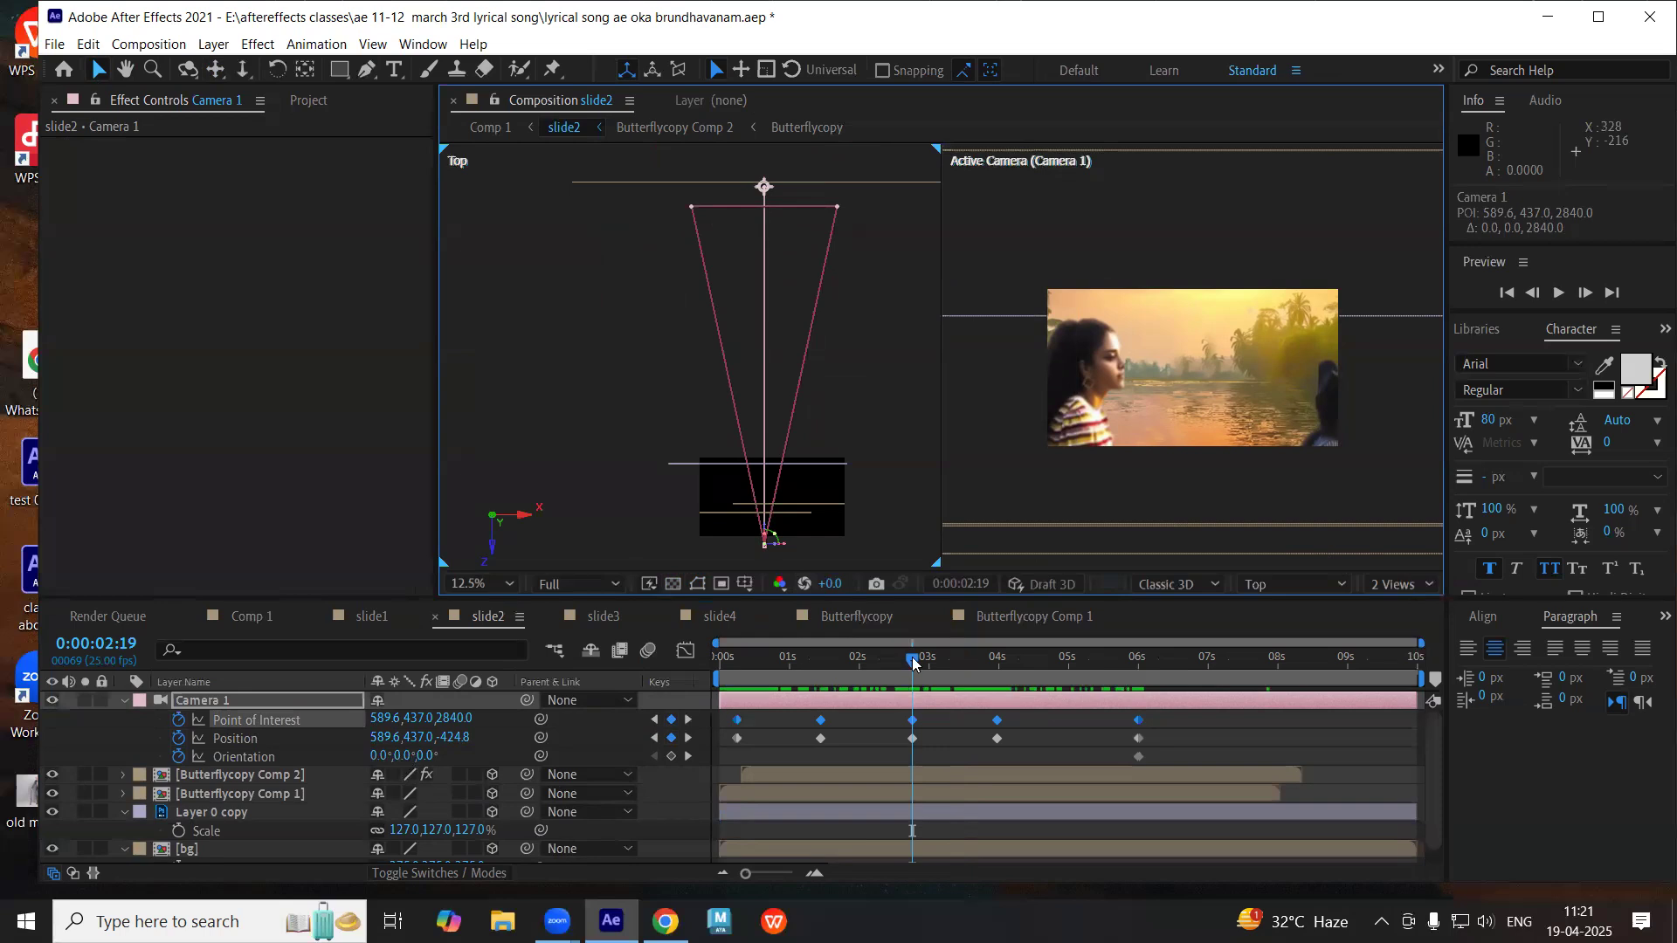
{"action": "left_click", "coordinate": [875, 718]}
{"action": "left_click_drag", "start_coordinate": [911, 667], "coordinate": [603, 671]}
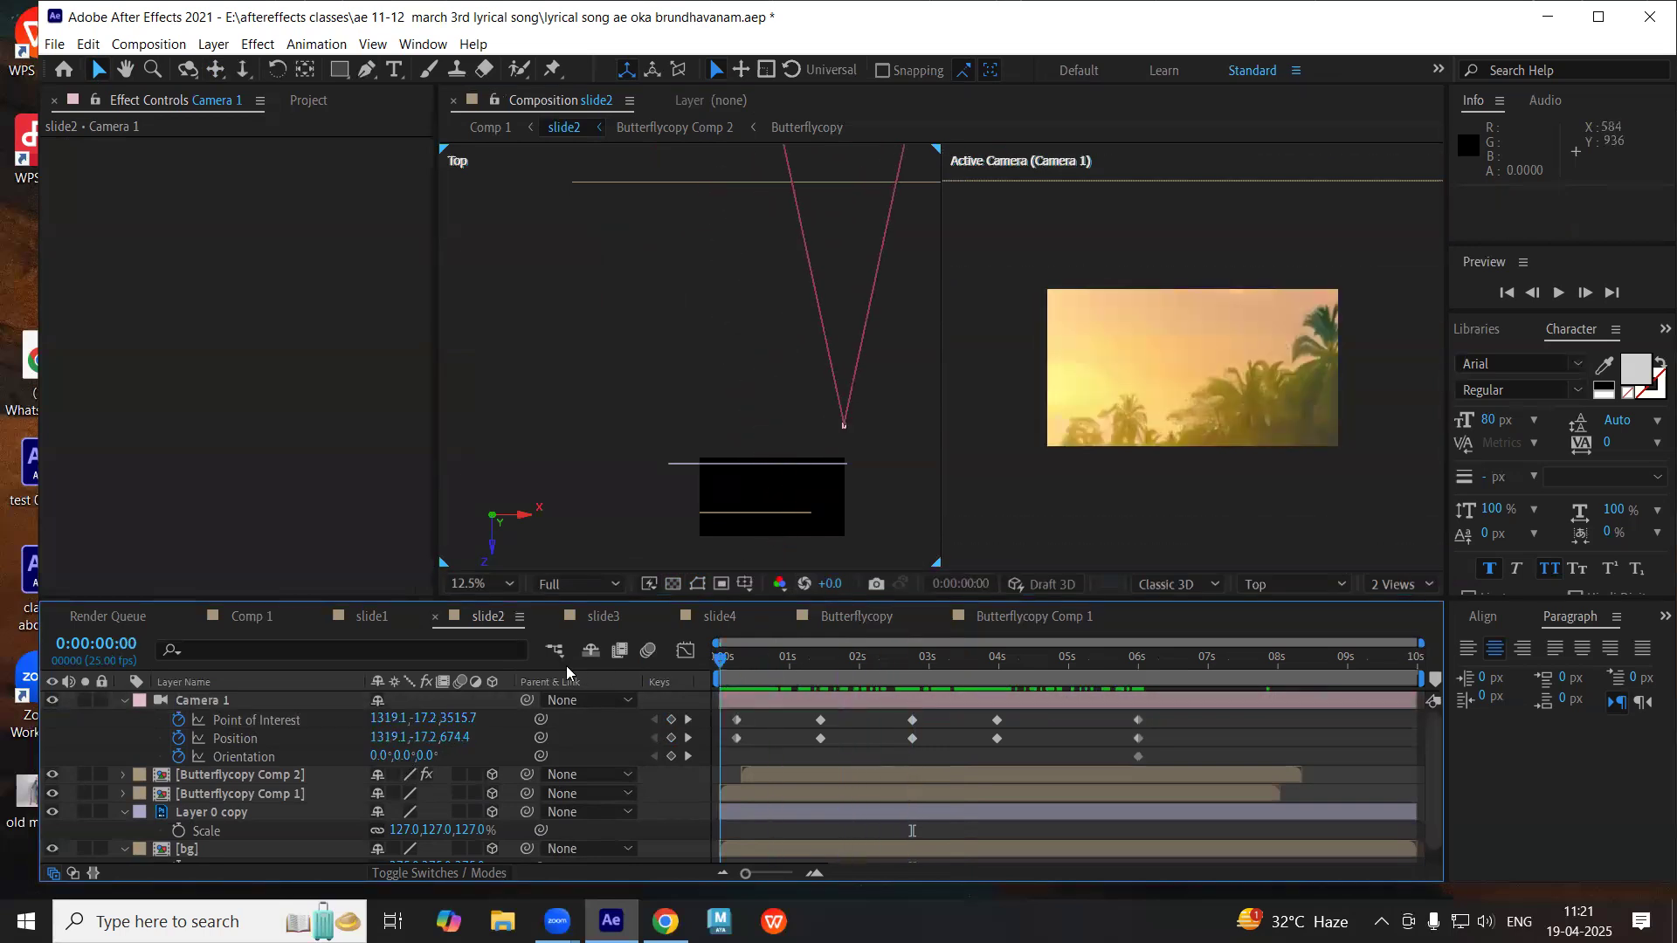
- Set Camera 1's Point of Interest X to 635 at the 0:00:01:11 keyframe
{"action": "left_click_drag", "start_coordinate": [800, 672], "coordinate": [720, 680]}
{"action": "key", "text": "k"}
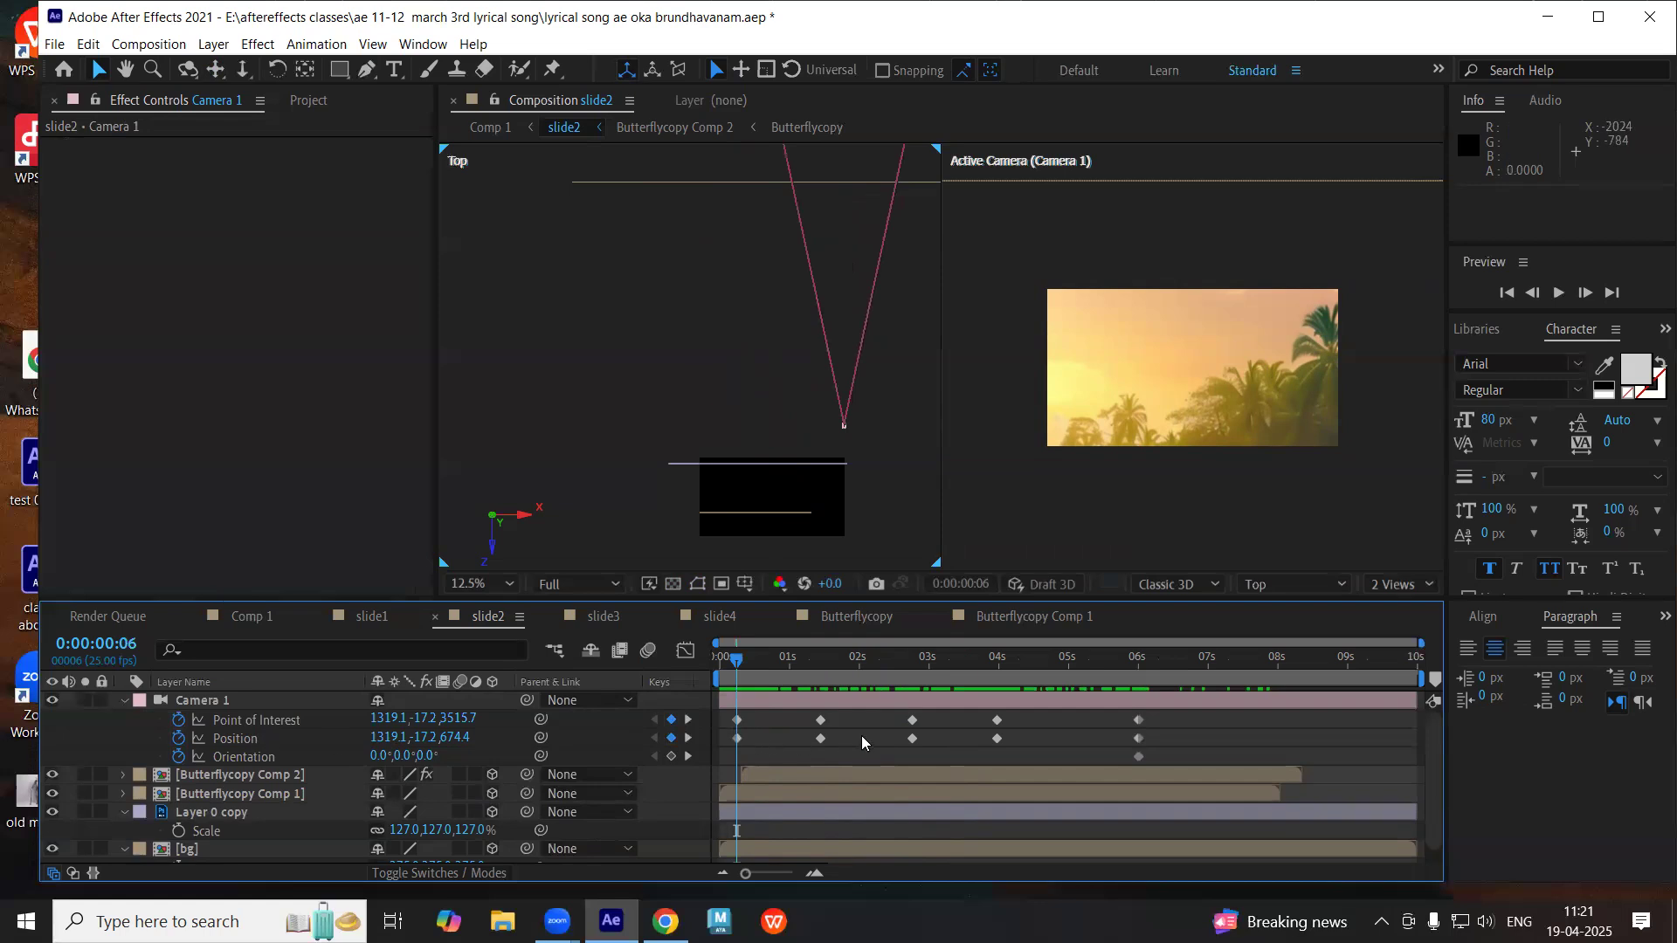
{"action": "key", "text": "k"}
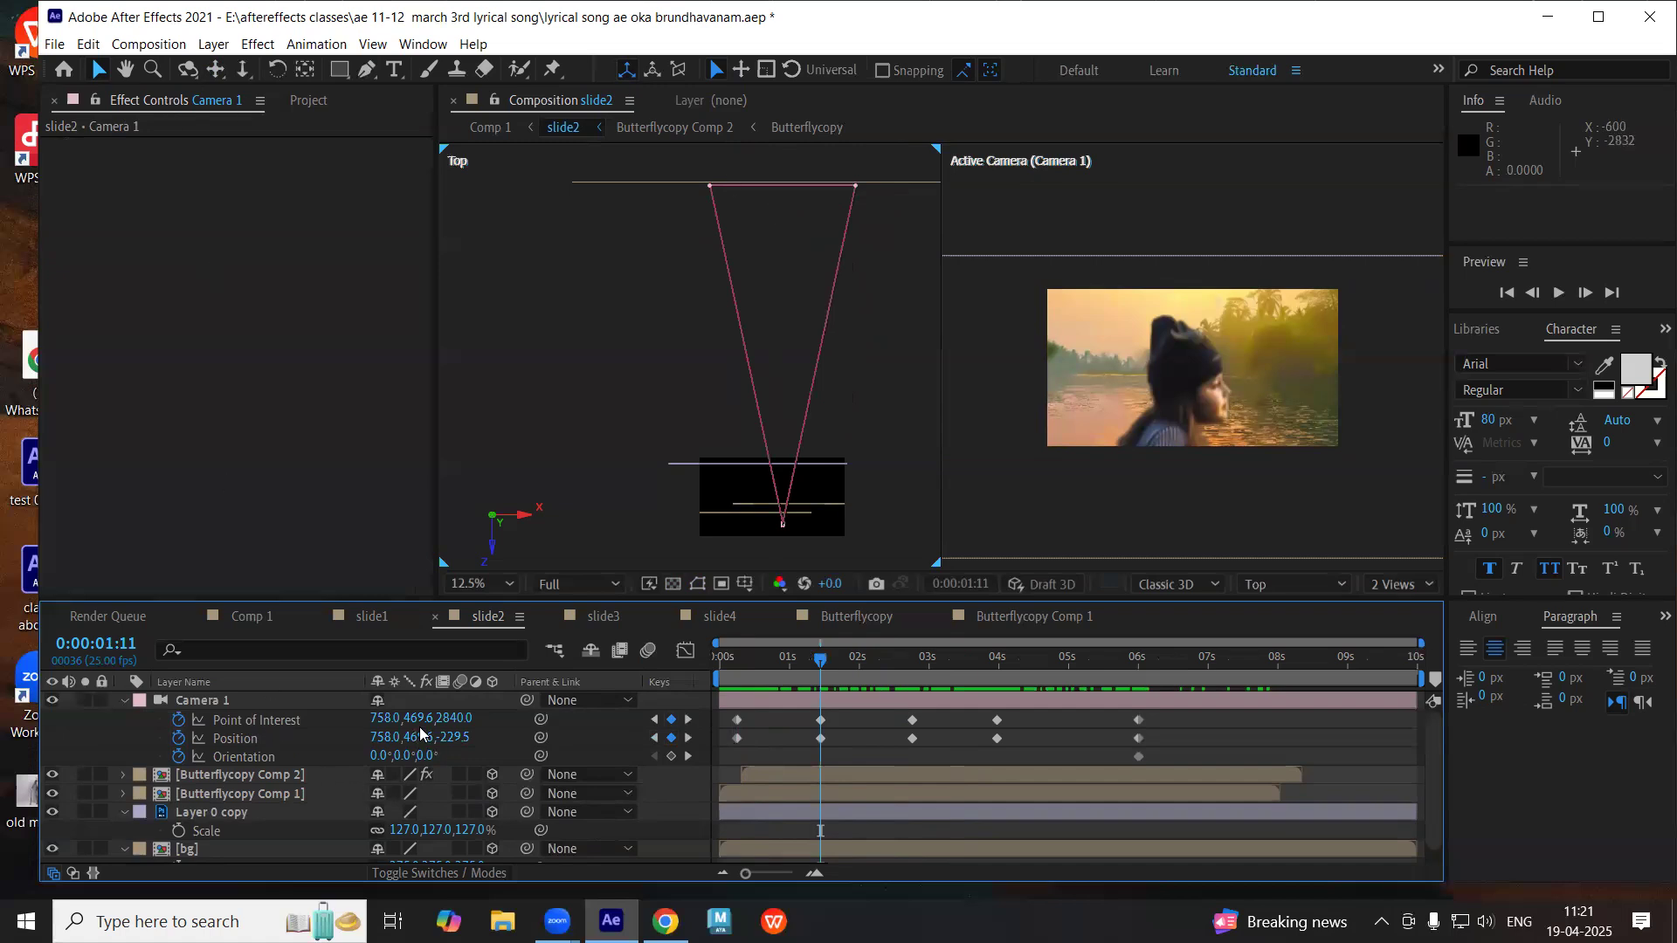
{"action": "left_click_drag", "start_coordinate": [383, 719], "coordinate": [167, 716]}
{"action": "left_click", "coordinate": [775, 719]}
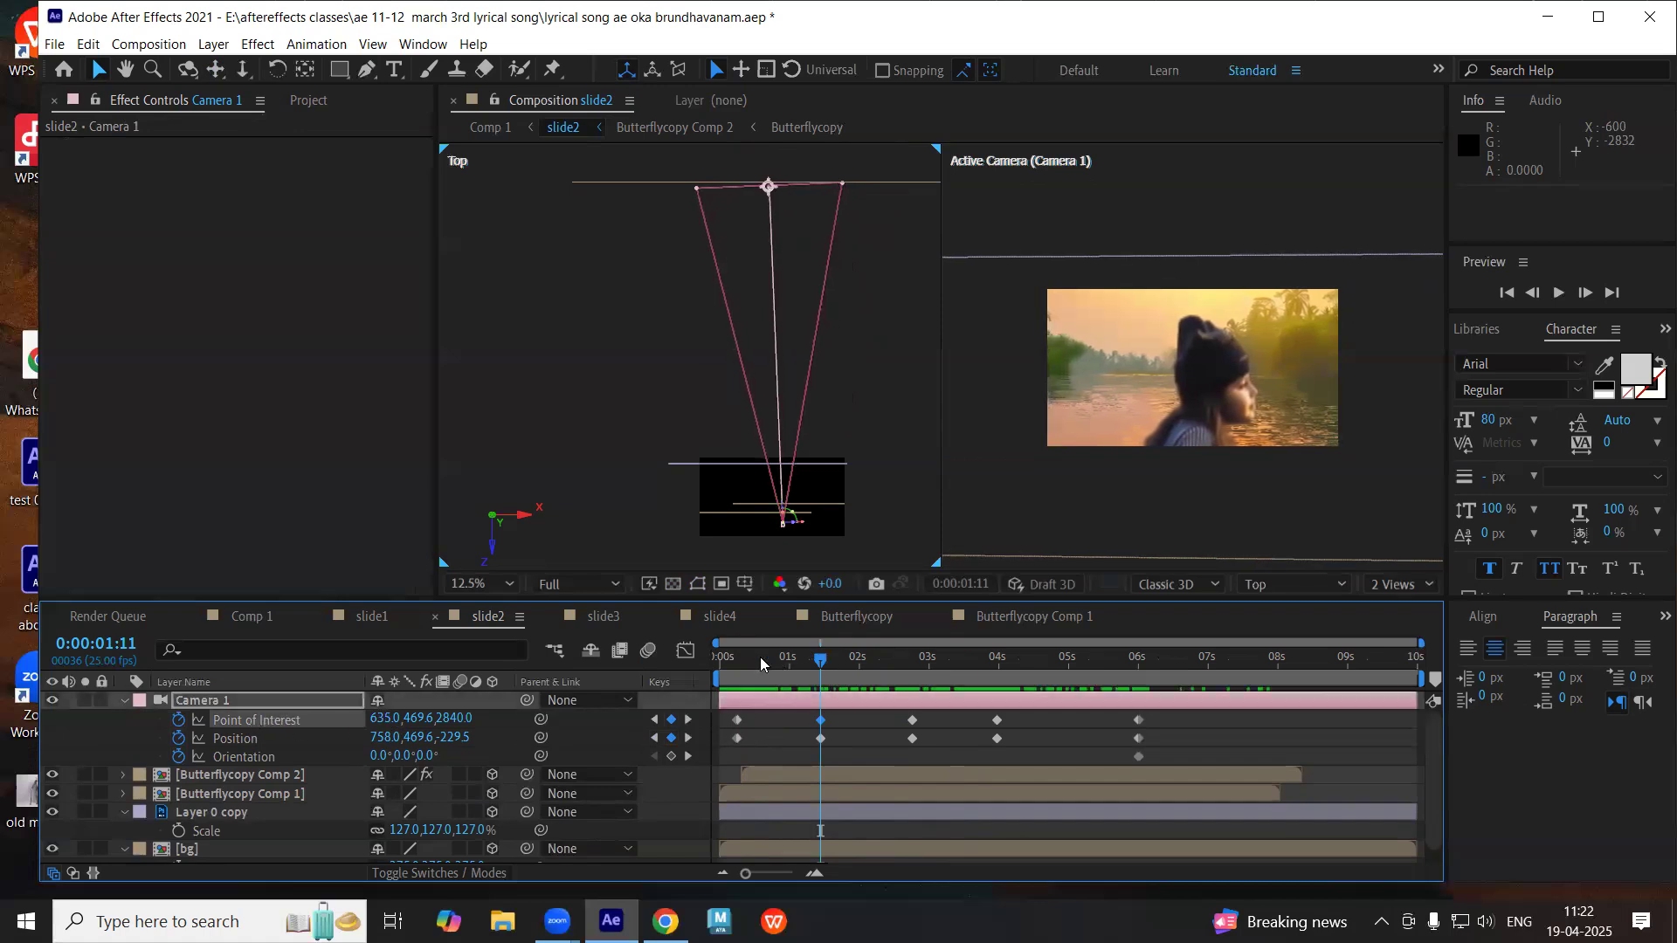
- Preview the camera move from the start to 0:00:01:21, checking the turn toward the first person
{"action": "key", "text": "Home"}
{"action": "key", "text": "Page_Down"}
{"action": "key", "text": "Page_Down"}
{"action": "key", "text": "Page_Down"}
{"action": "key", "text": "Page_Down"}
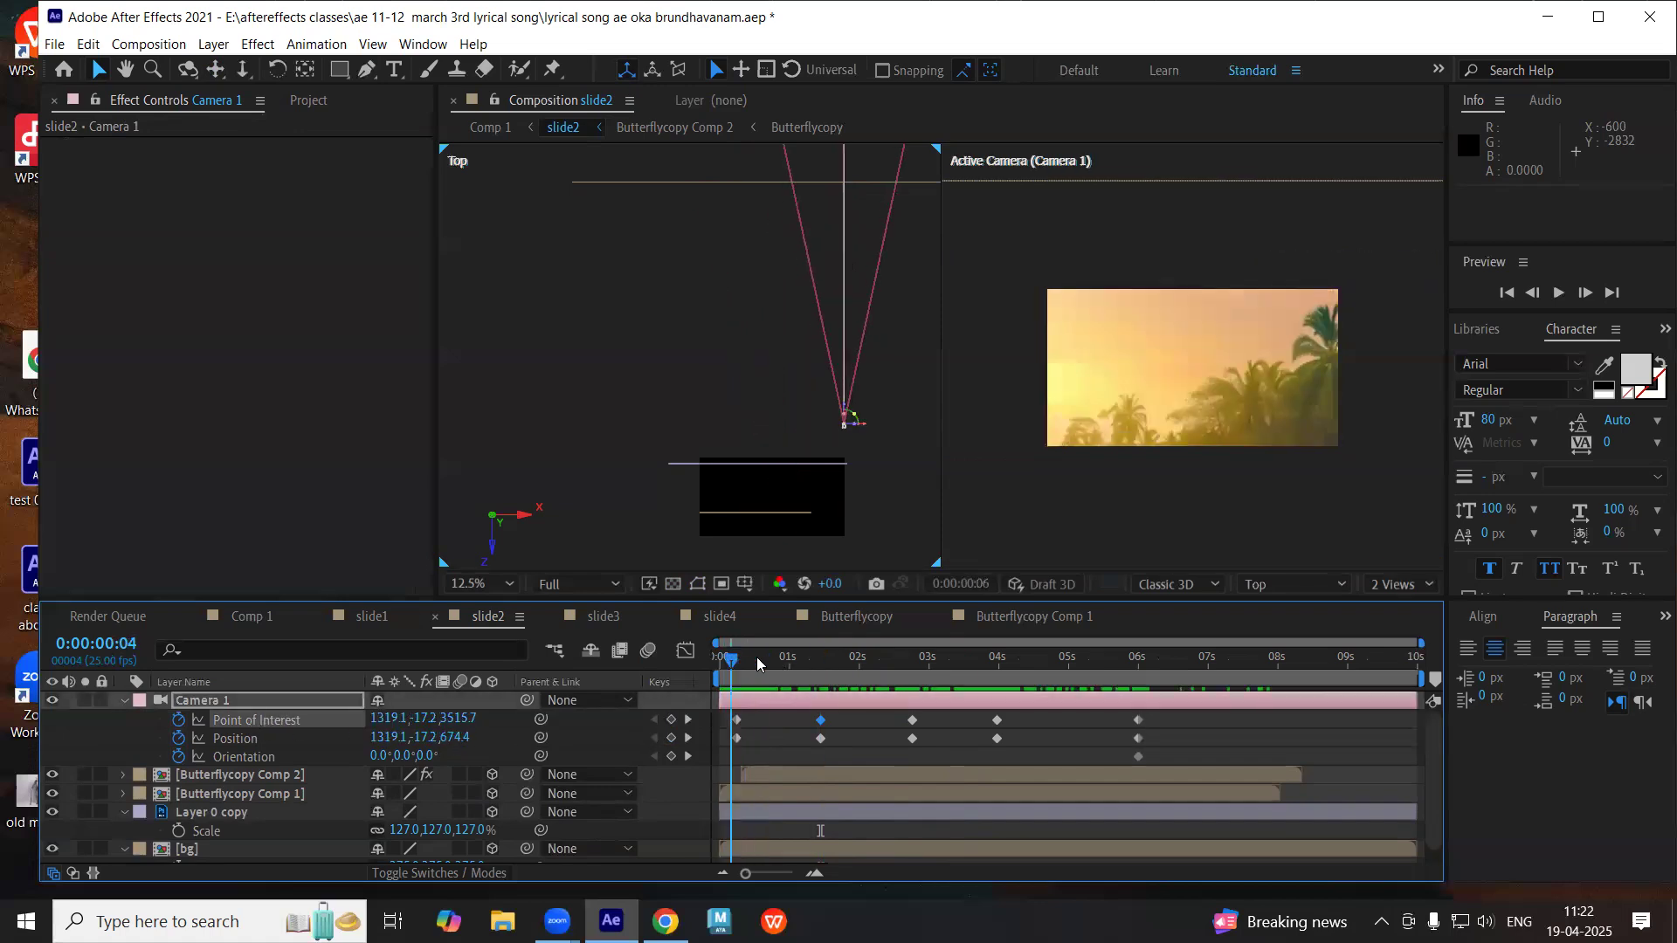
{"action": "key", "text": "space"}
{"action": "left_click_drag", "start_coordinate": [834, 668], "coordinate": [849, 669]}
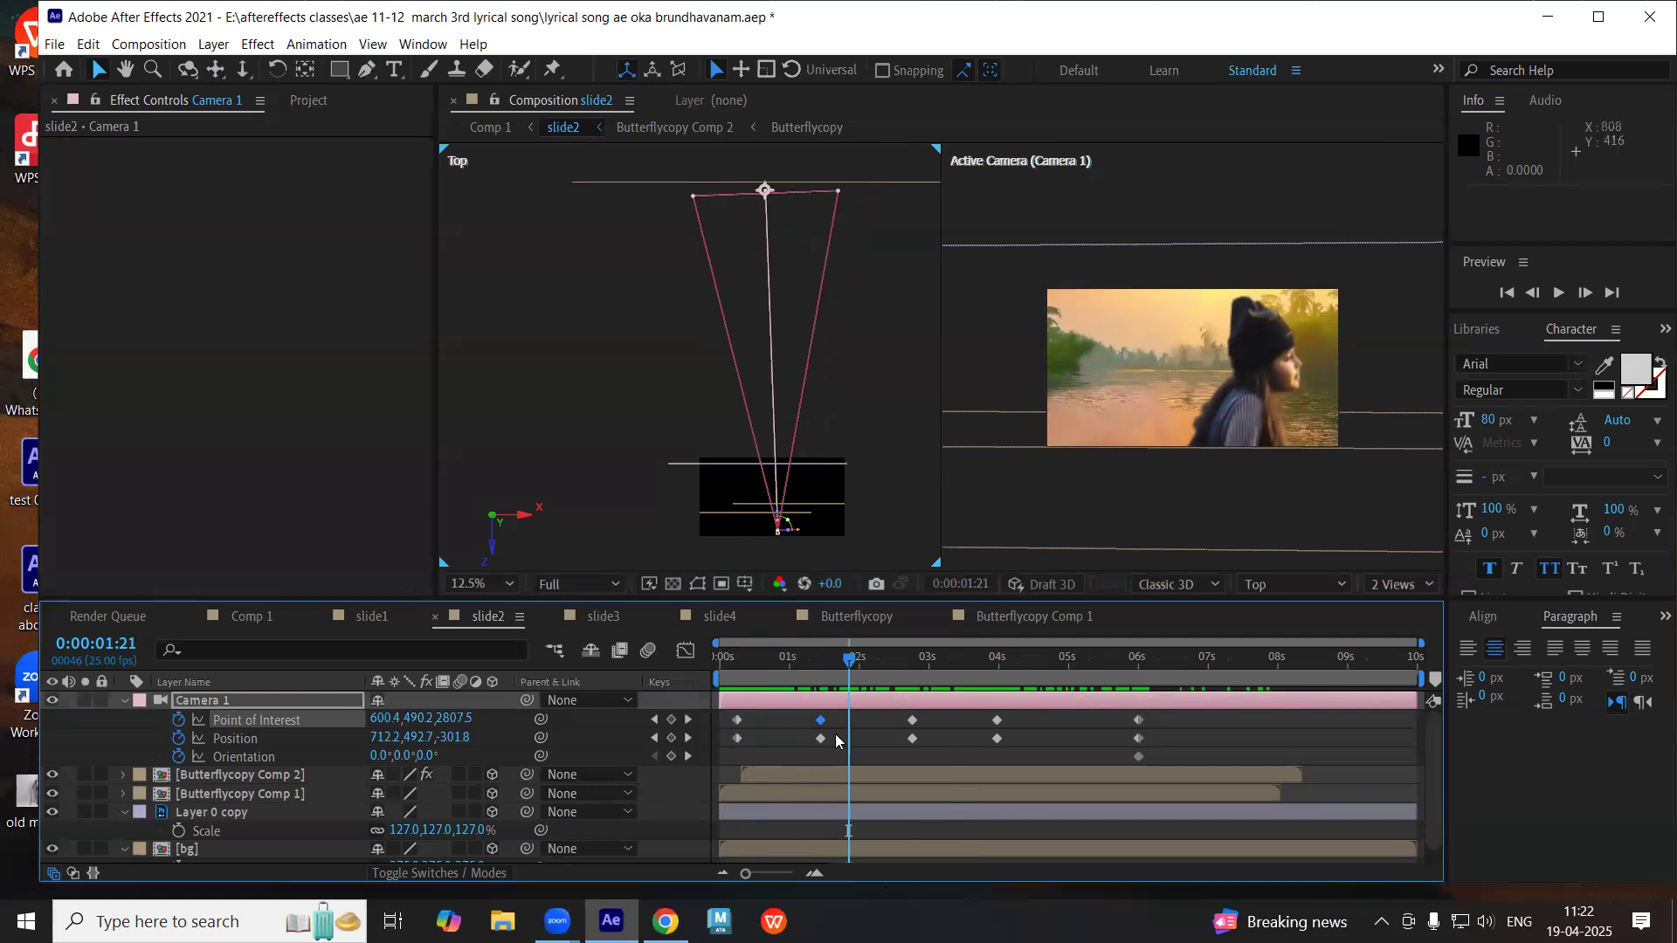
- At the 0:00:02:19 keyframe, shift Camera 1's Point of Interest sideways along bg in Top view to about X 245.6
{"action": "mouse_move", "coordinate": [887, 663]}
{"action": "left_mouse_down"}
{"action": "mouse_move", "coordinate": [931, 679]}
{"action": "mouse_move", "coordinate": [912, 667]}
{"action": "left_mouse_up"}
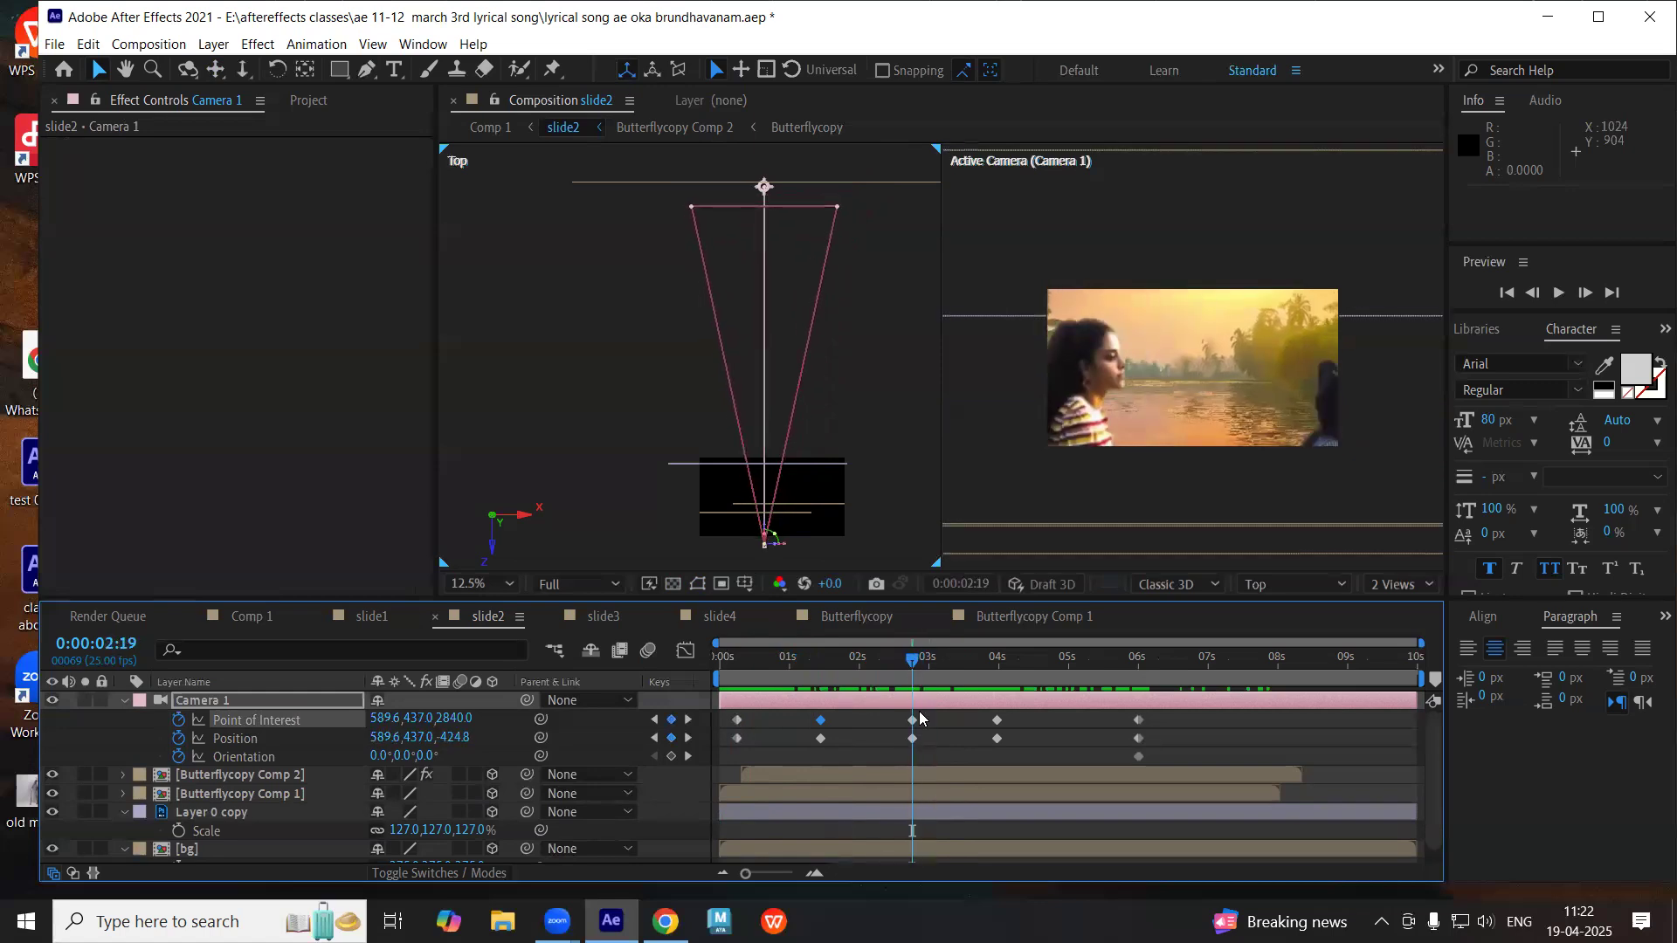
{"action": "key", "text": "j"}
{"action": "key", "text": "k"}
{"action": "left_click_drag", "start_coordinate": [764, 186], "coordinate": [725, 187]}
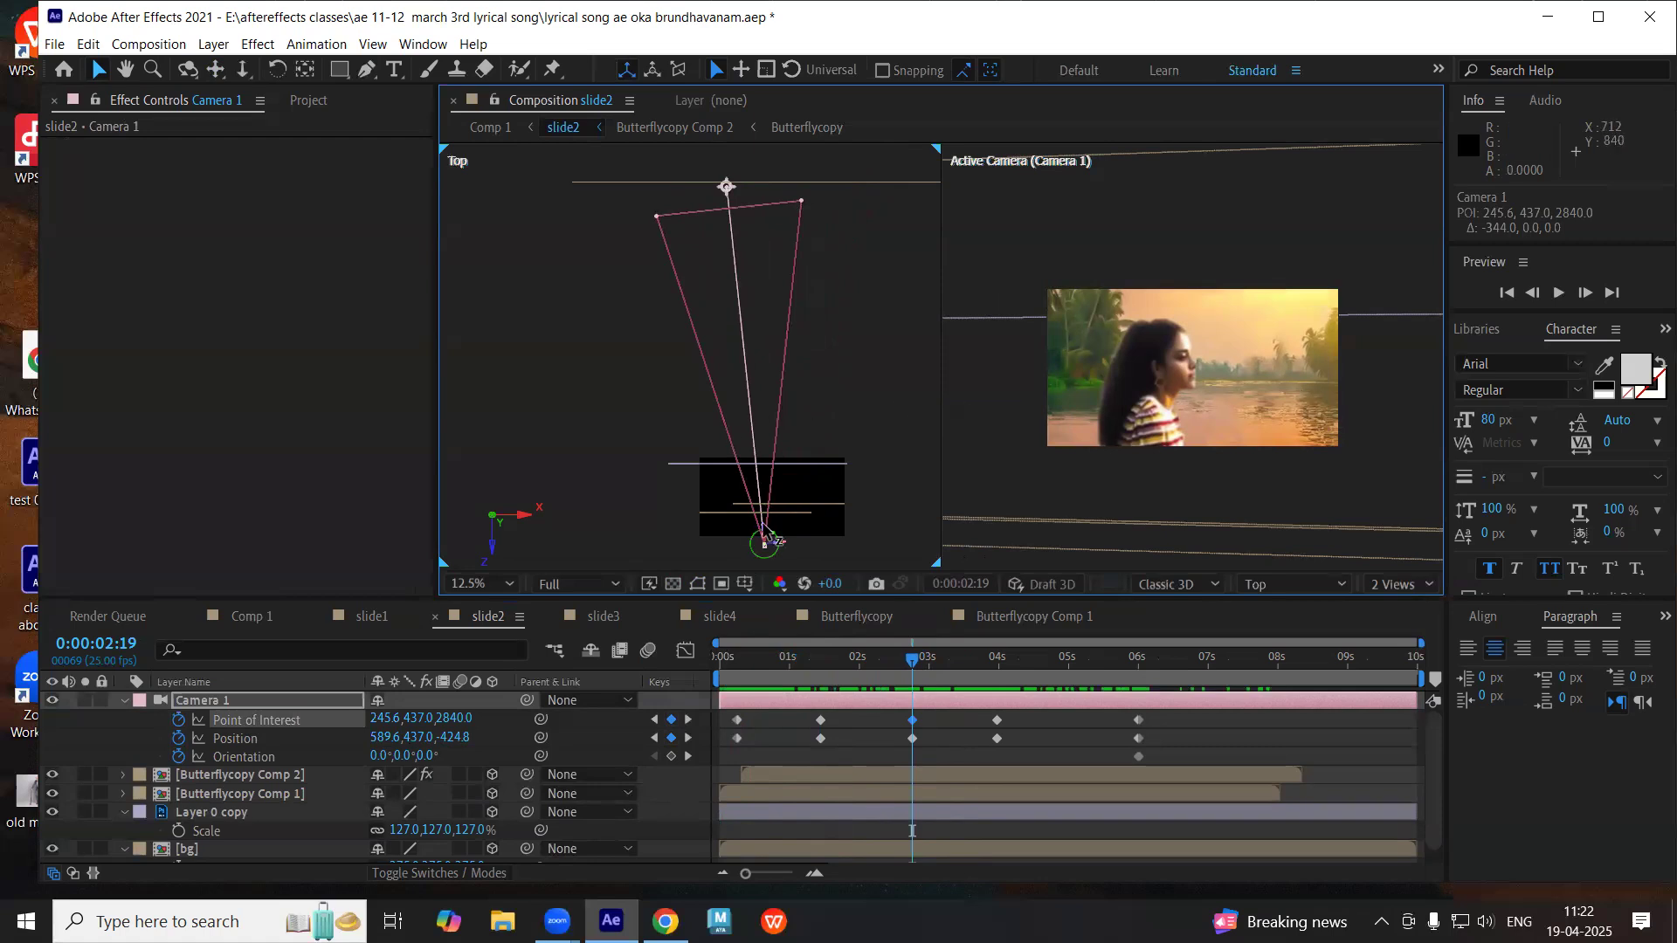
- Add a Camera 1 Position keyframe at 0:00:07:17 with Z at -2793.1, moving closer to the boat
{"action": "left_click_drag", "start_coordinate": [828, 660], "coordinate": [1213, 696]}
{"action": "left_click_drag", "start_coordinate": [1091, 678], "coordinate": [1254, 699]}
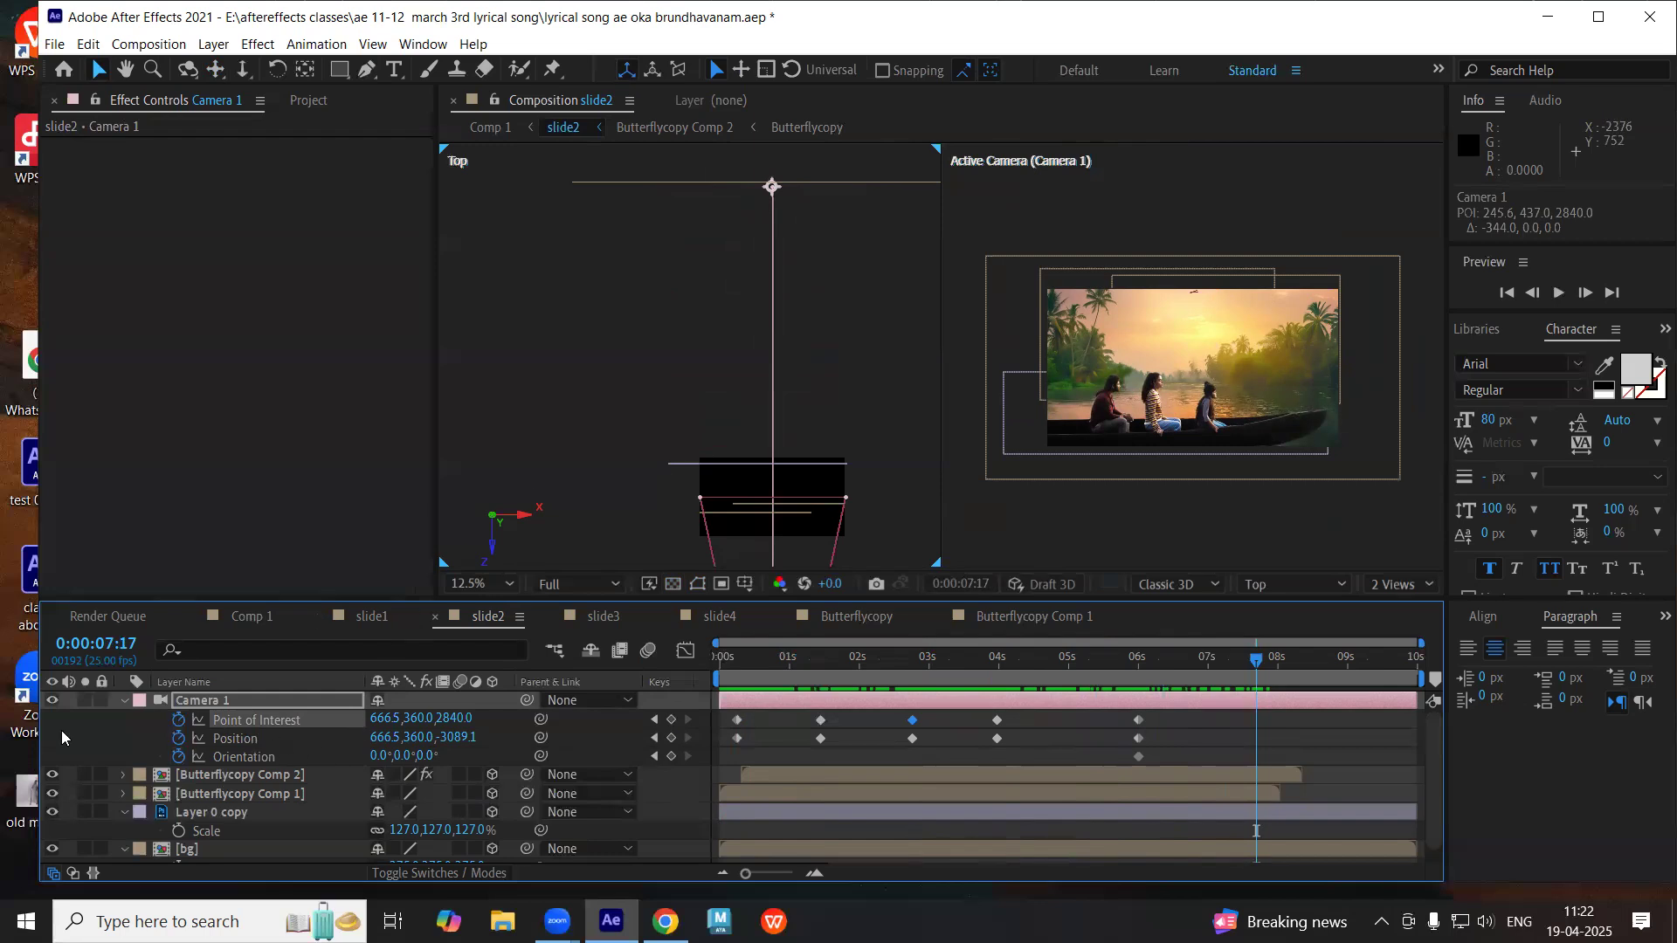
{"action": "left_click", "coordinate": [86, 744]}
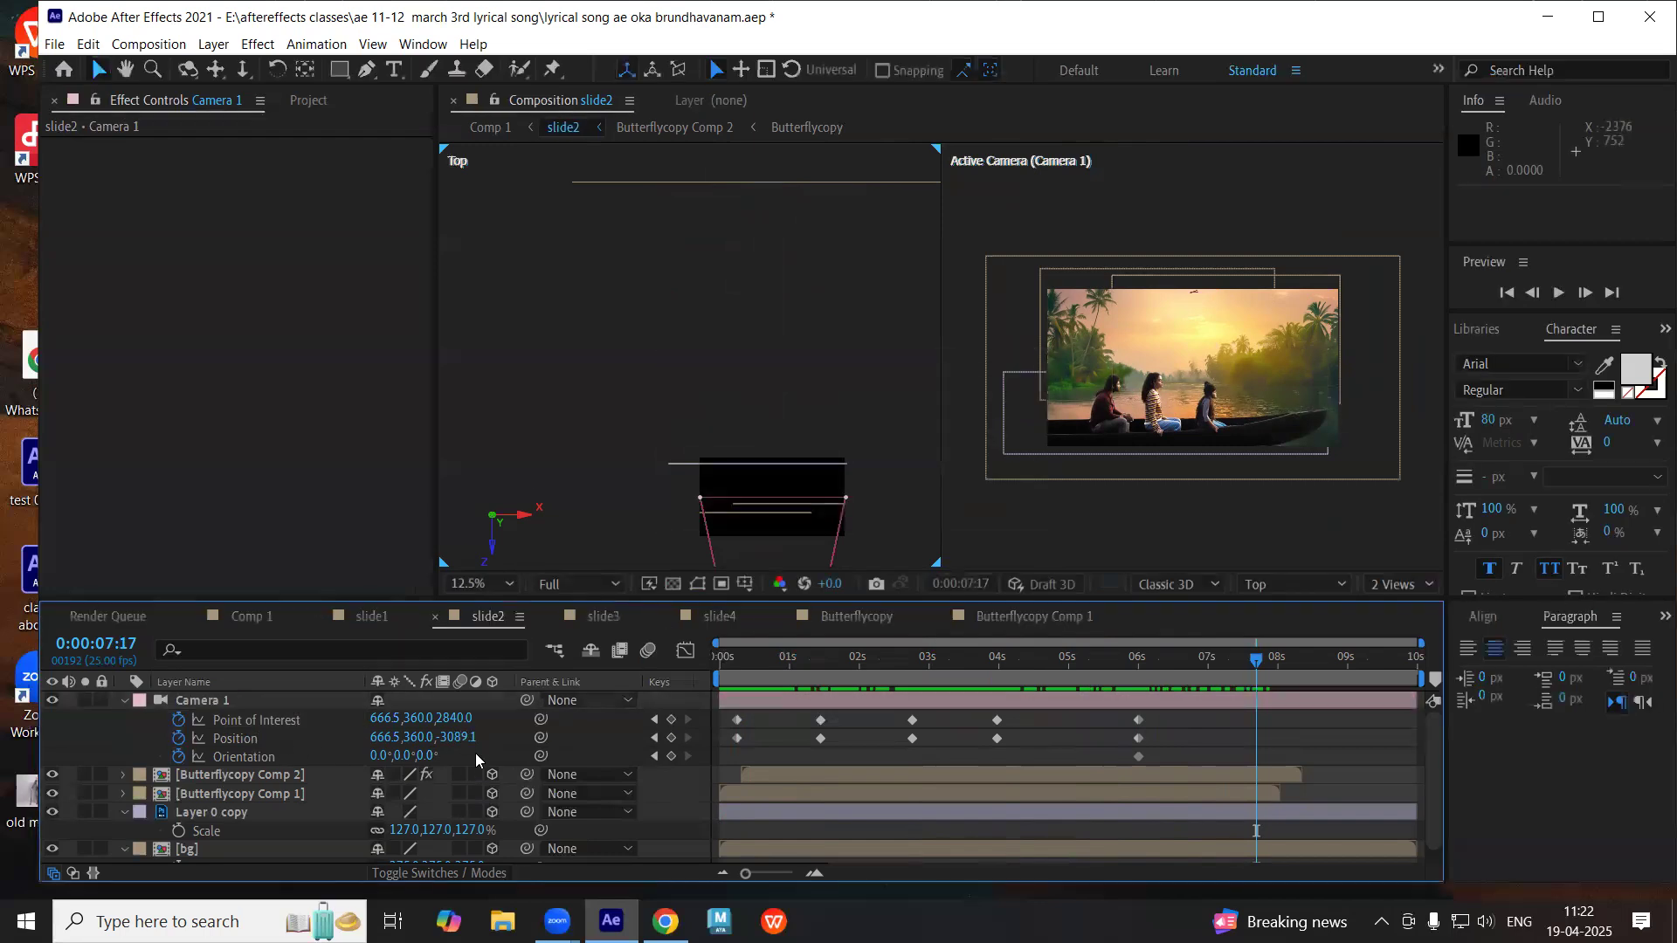
{"action": "left_click_drag", "start_coordinate": [485, 739], "coordinate": [900, 804]}
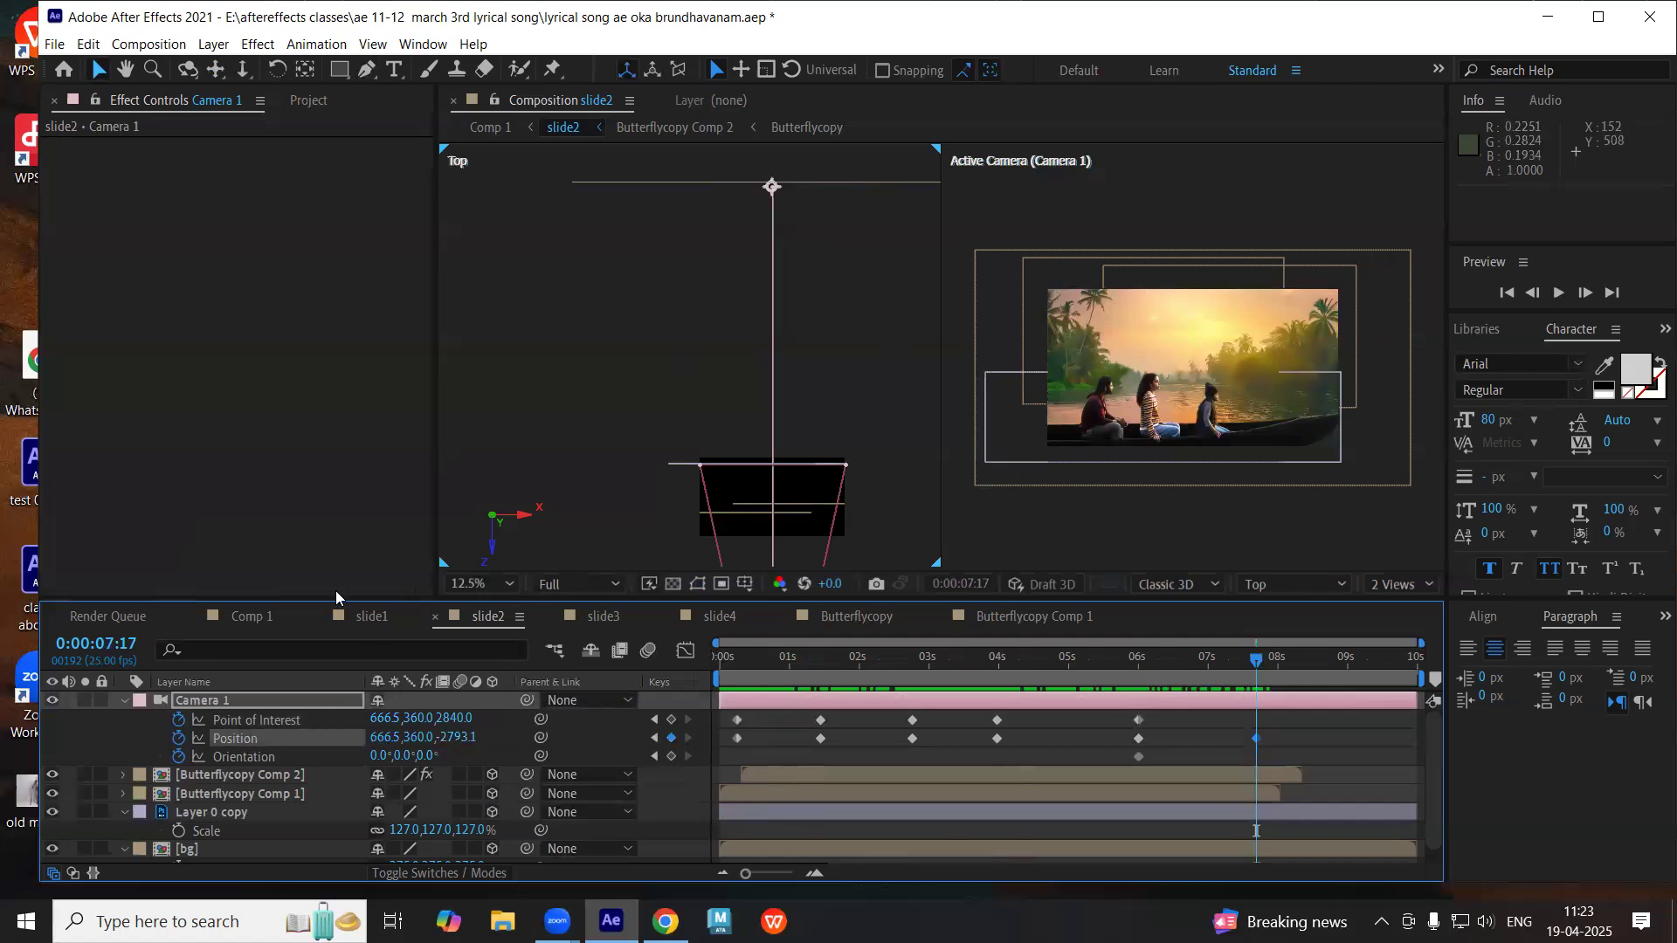
- Move Camera 1's last Position keyframe to 0:00:07:24 and return to the start of slide2
{"action": "mouse_move", "coordinate": [1255, 657]}
{"action": "left_mouse_down"}
{"action": "mouse_move", "coordinate": [1151, 664]}
{"action": "mouse_move", "coordinate": [1422, 679]}
{"action": "mouse_move", "coordinate": [1244, 683]}
{"action": "left_mouse_up"}
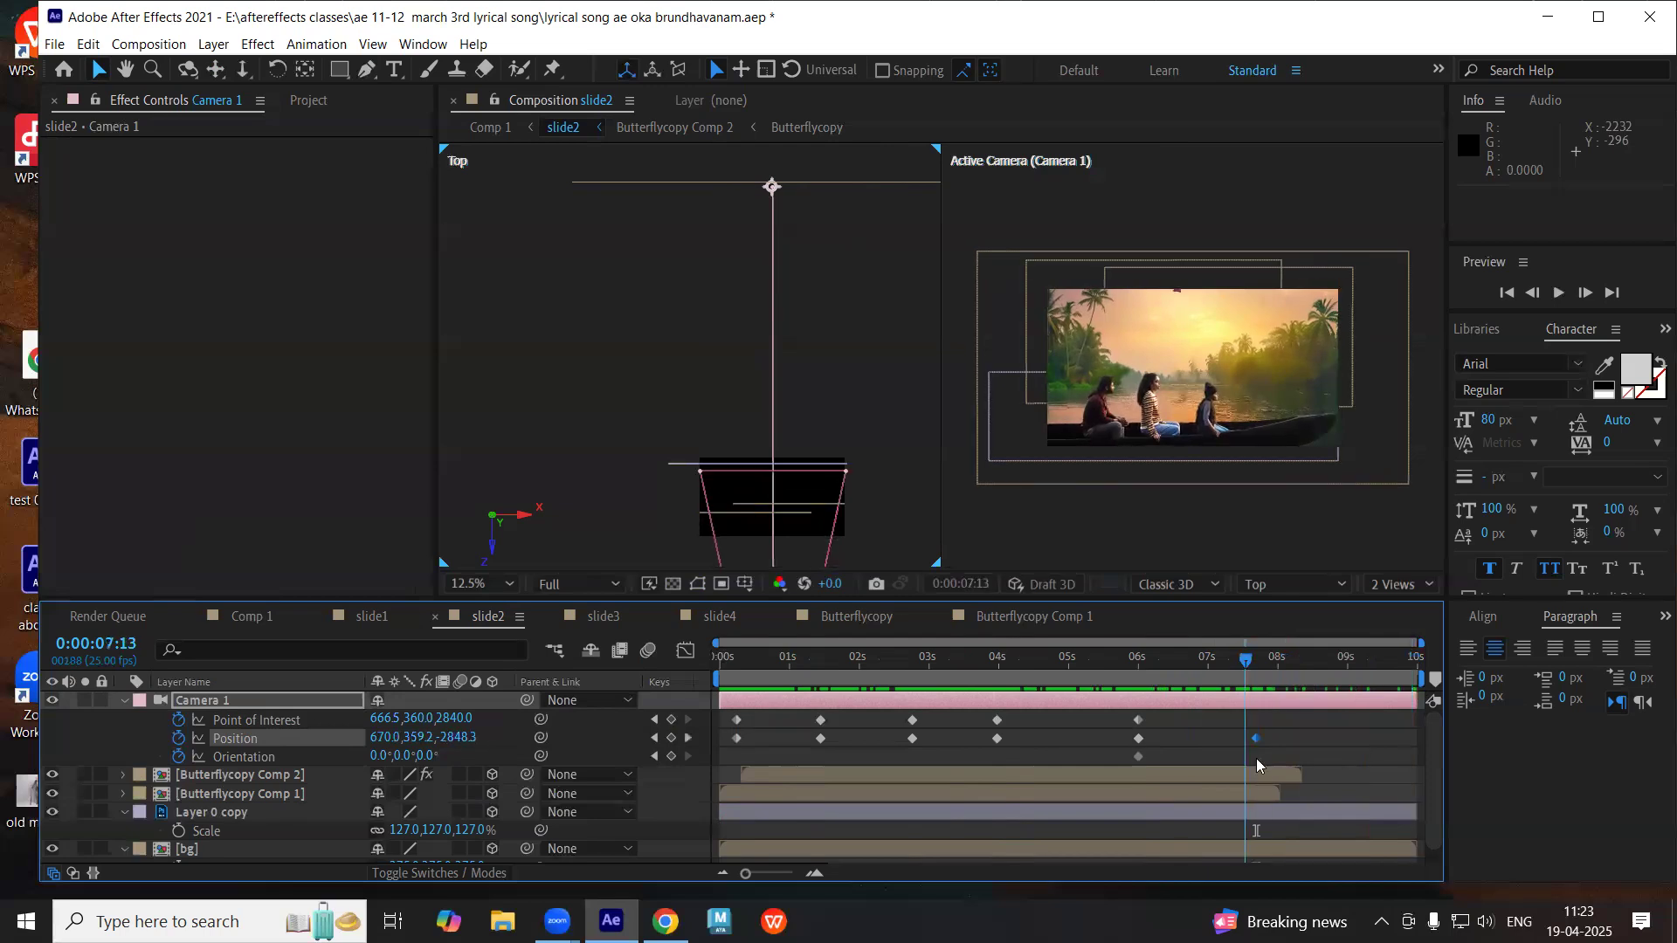
{"action": "left_click_drag", "start_coordinate": [1270, 742], "coordinate": [1275, 744]}
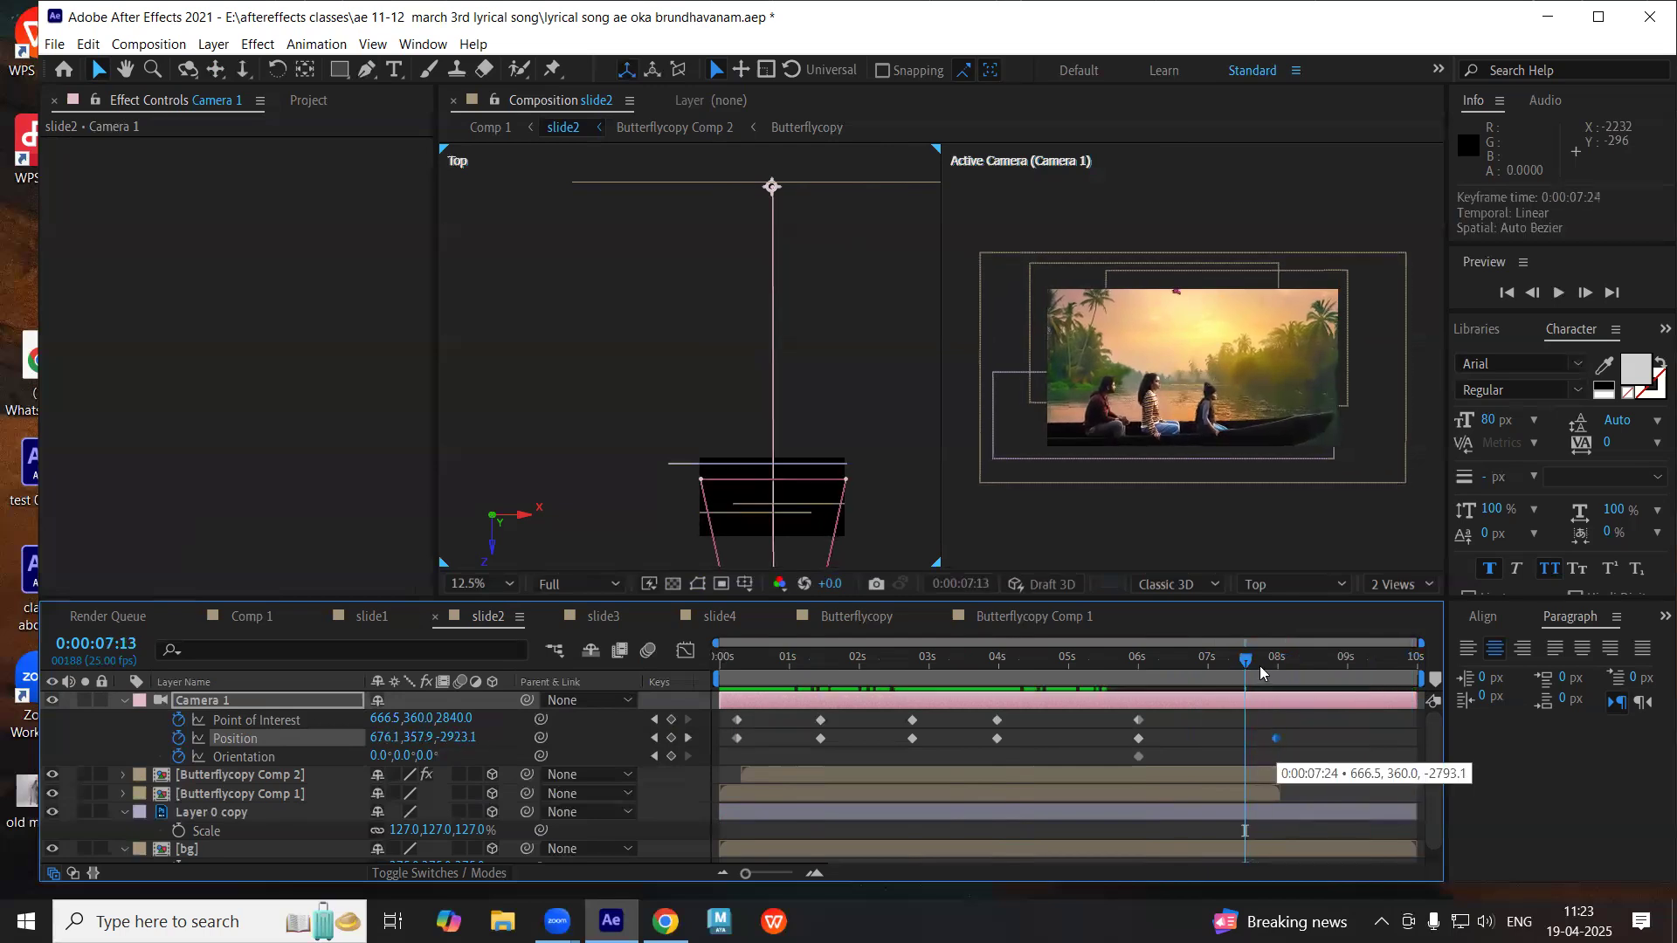
{"action": "mouse_move", "coordinate": [1269, 674]}
{"action": "left_mouse_down"}
{"action": "mouse_move", "coordinate": [1317, 677]}
{"action": "mouse_move", "coordinate": [1295, 674]}
{"action": "left_mouse_up"}
{"action": "key", "text": "Home"}
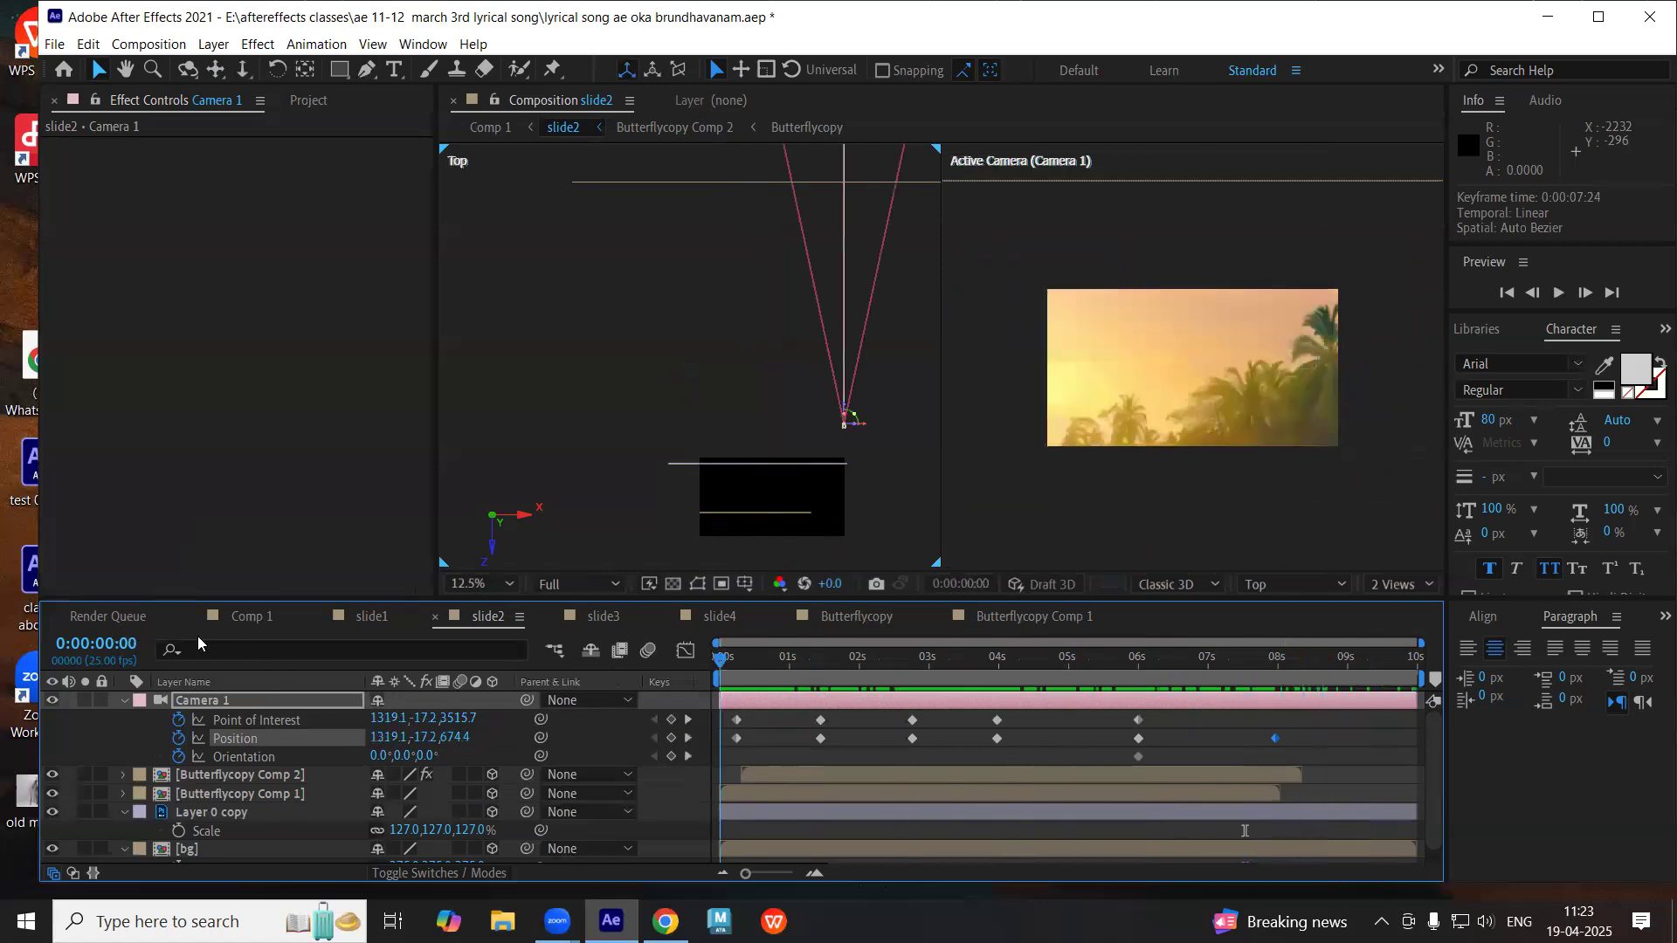
- Collapse the properties of Camera 1, Layer 0 copy and bg, and clear the layer selection
{"action": "left_click", "coordinate": [124, 701]}
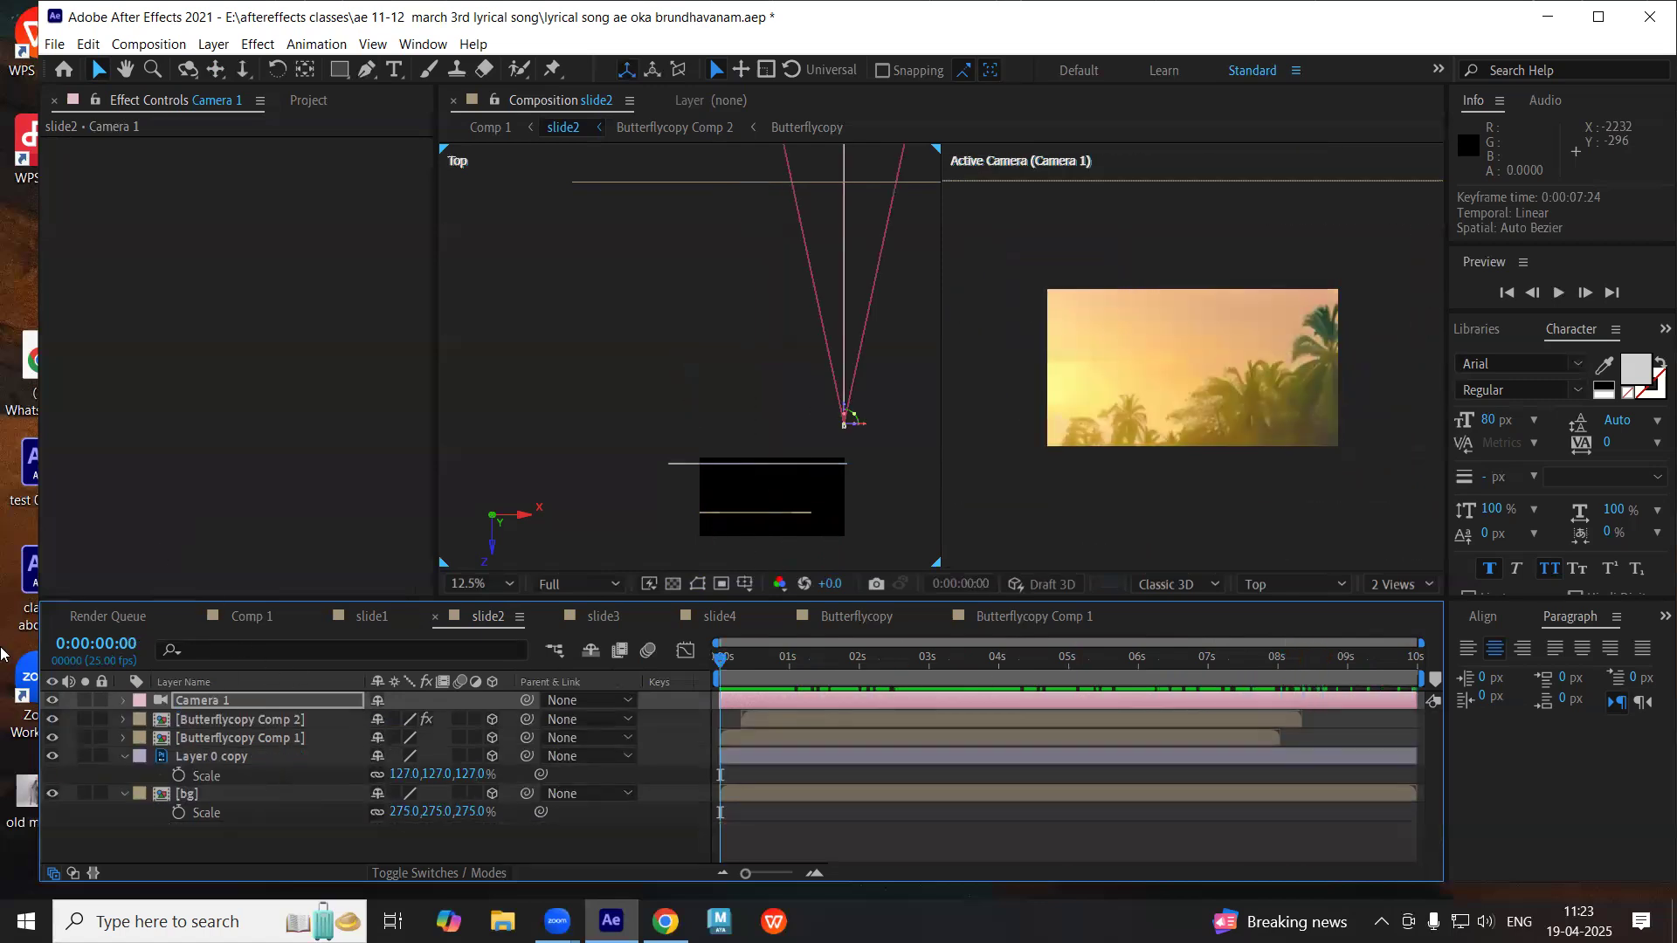
{"action": "left_click", "coordinate": [123, 756]}
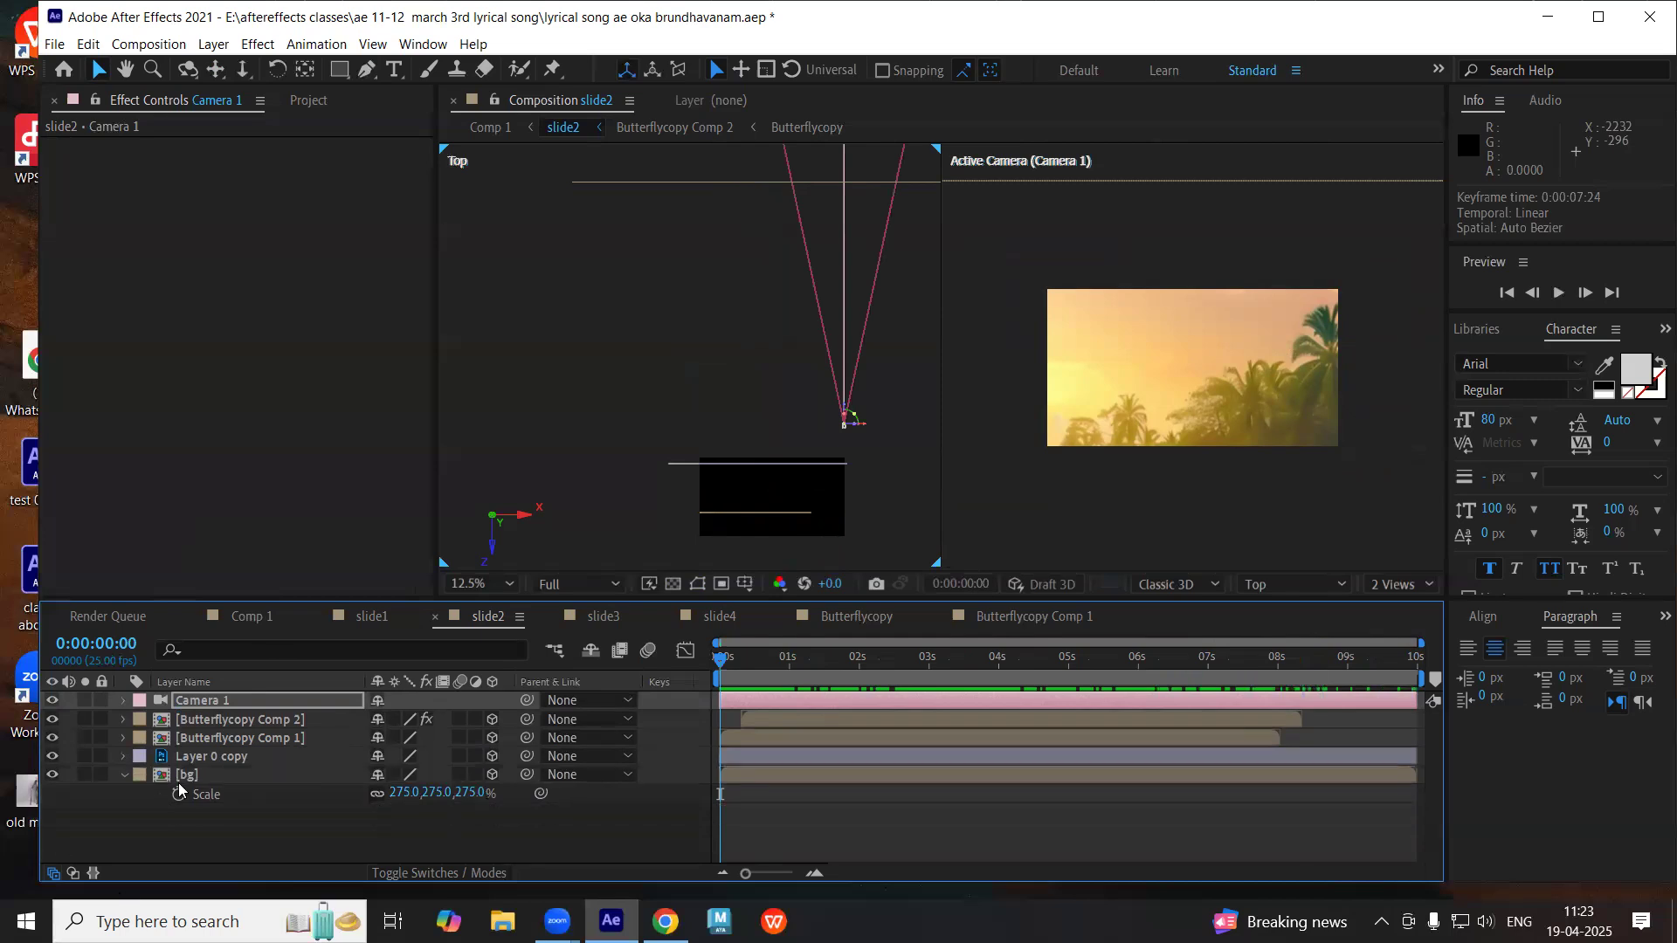
{"action": "left_click", "coordinate": [124, 774]}
{"action": "left_click", "coordinate": [218, 821]}
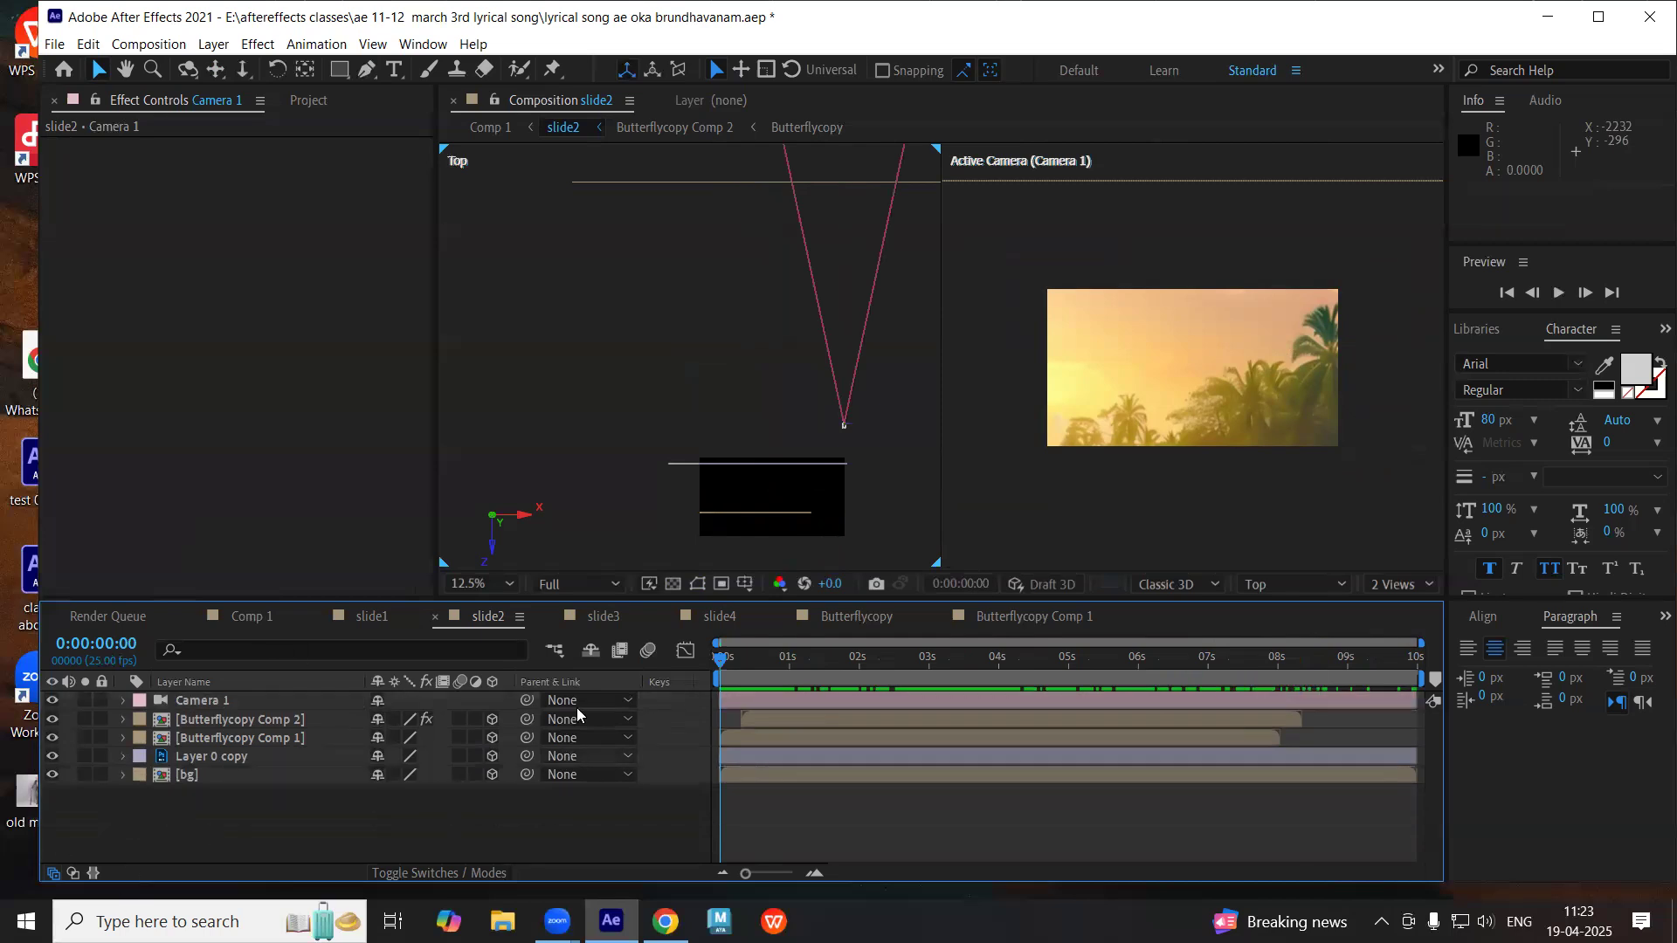
- Open Comp 1, preview it from the start, and go to 0:00:09:19 in the second ink transition
{"action": "left_click", "coordinate": [245, 620]}
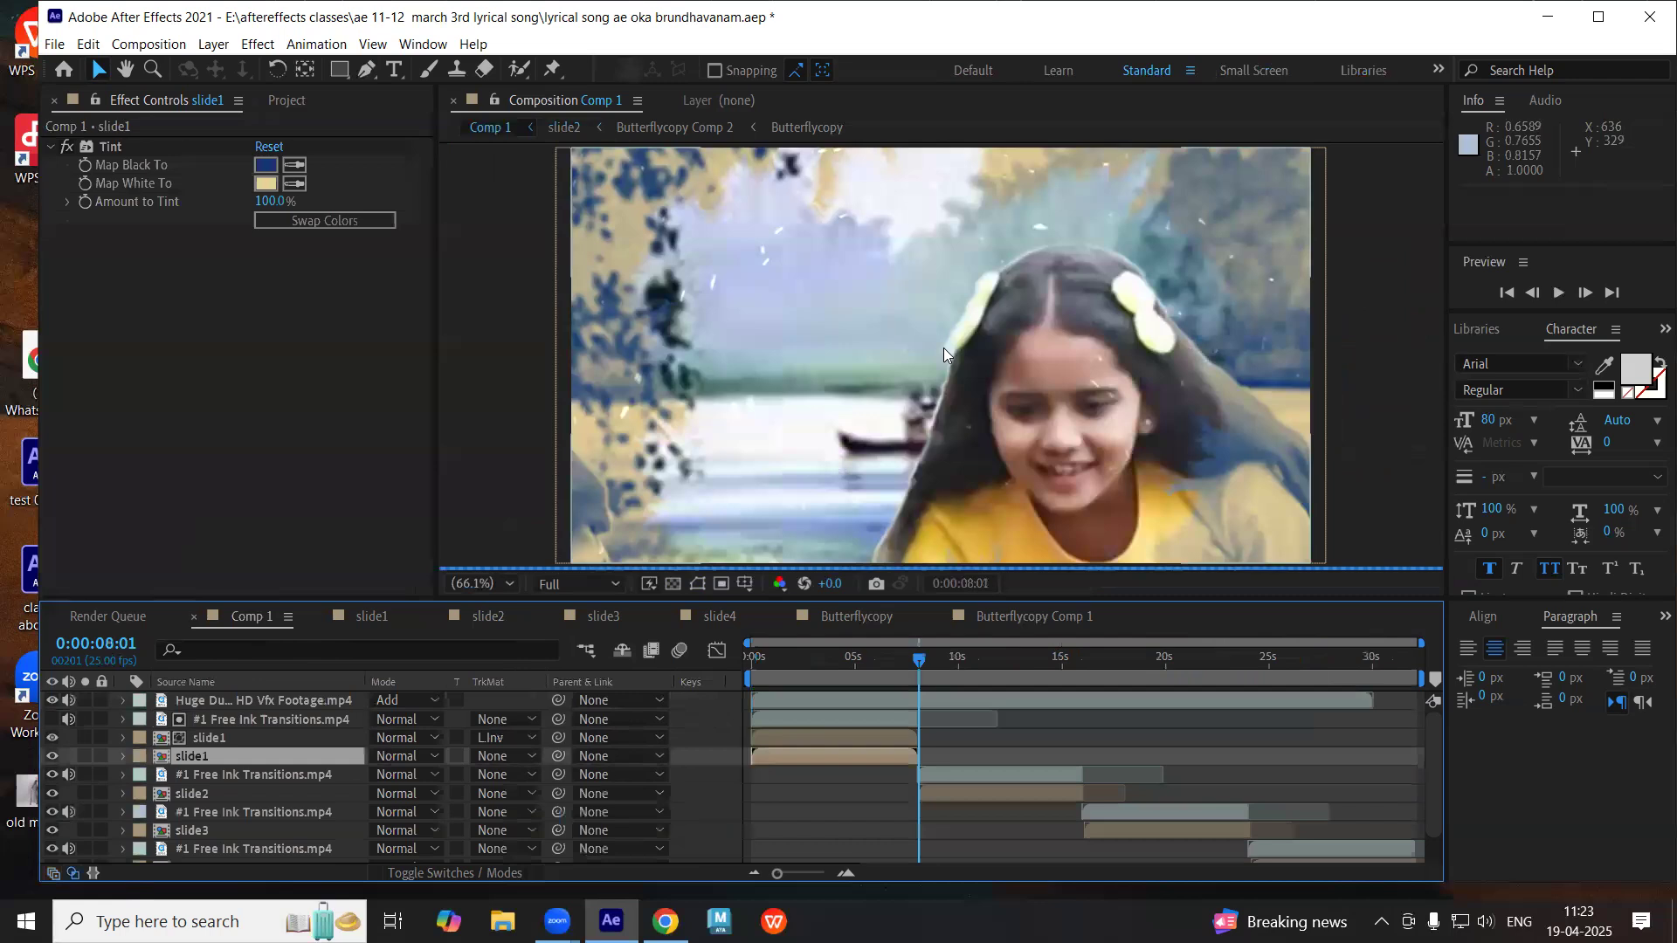
{"action": "left_click", "coordinate": [226, 699]}
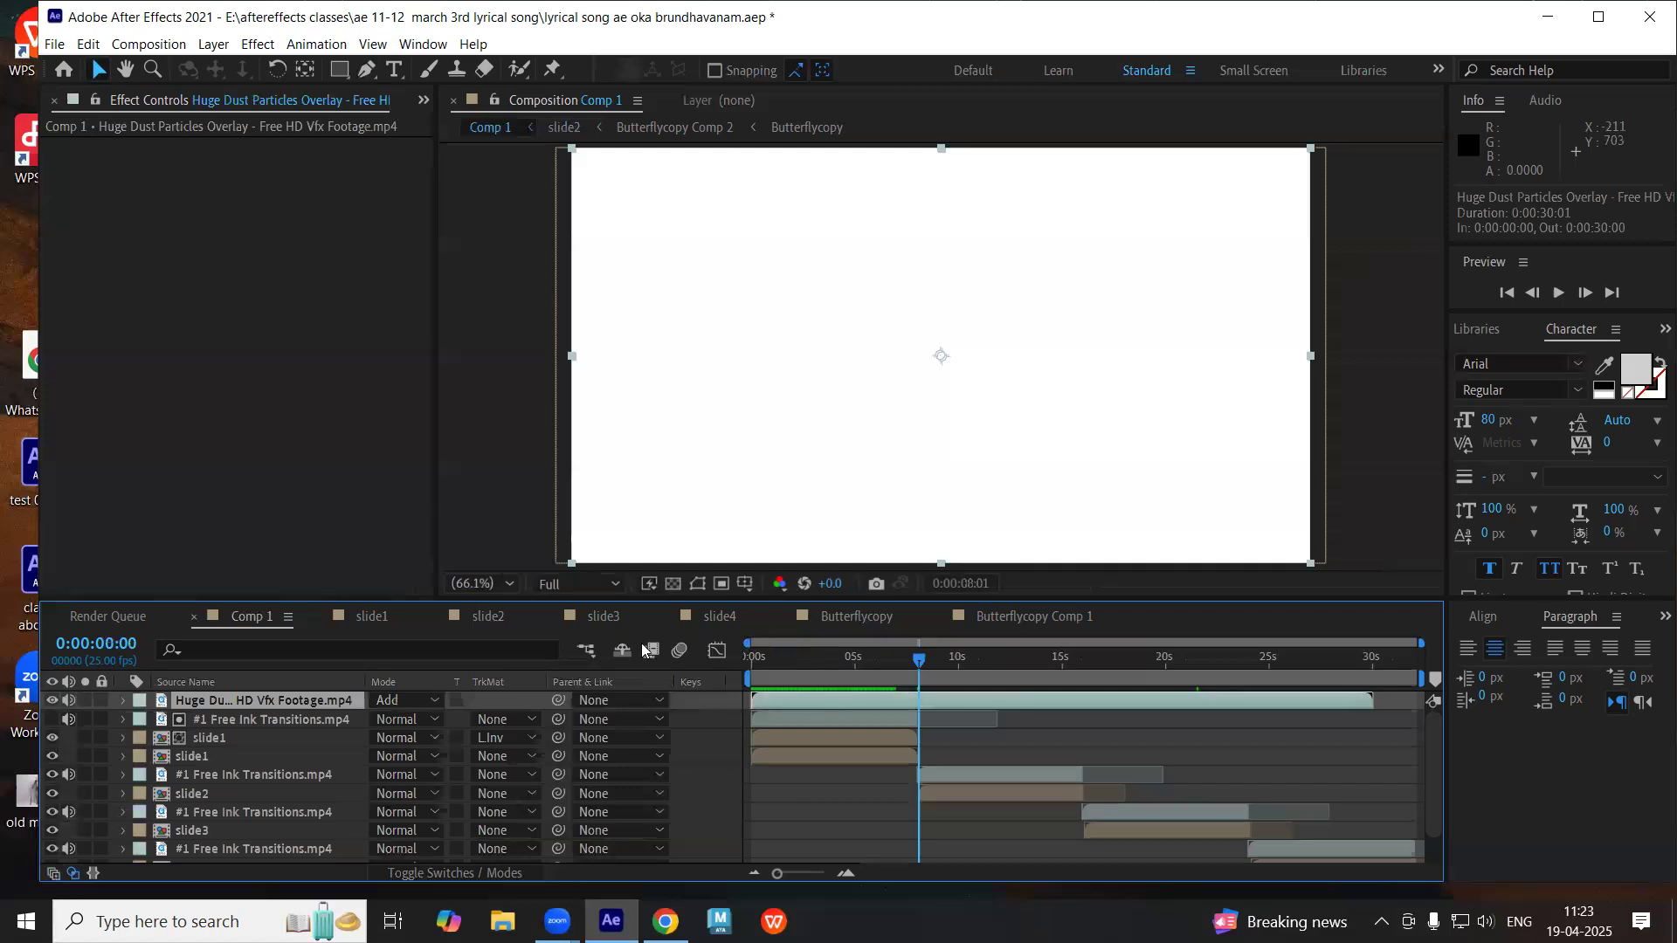
{"action": "key", "text": "Home"}
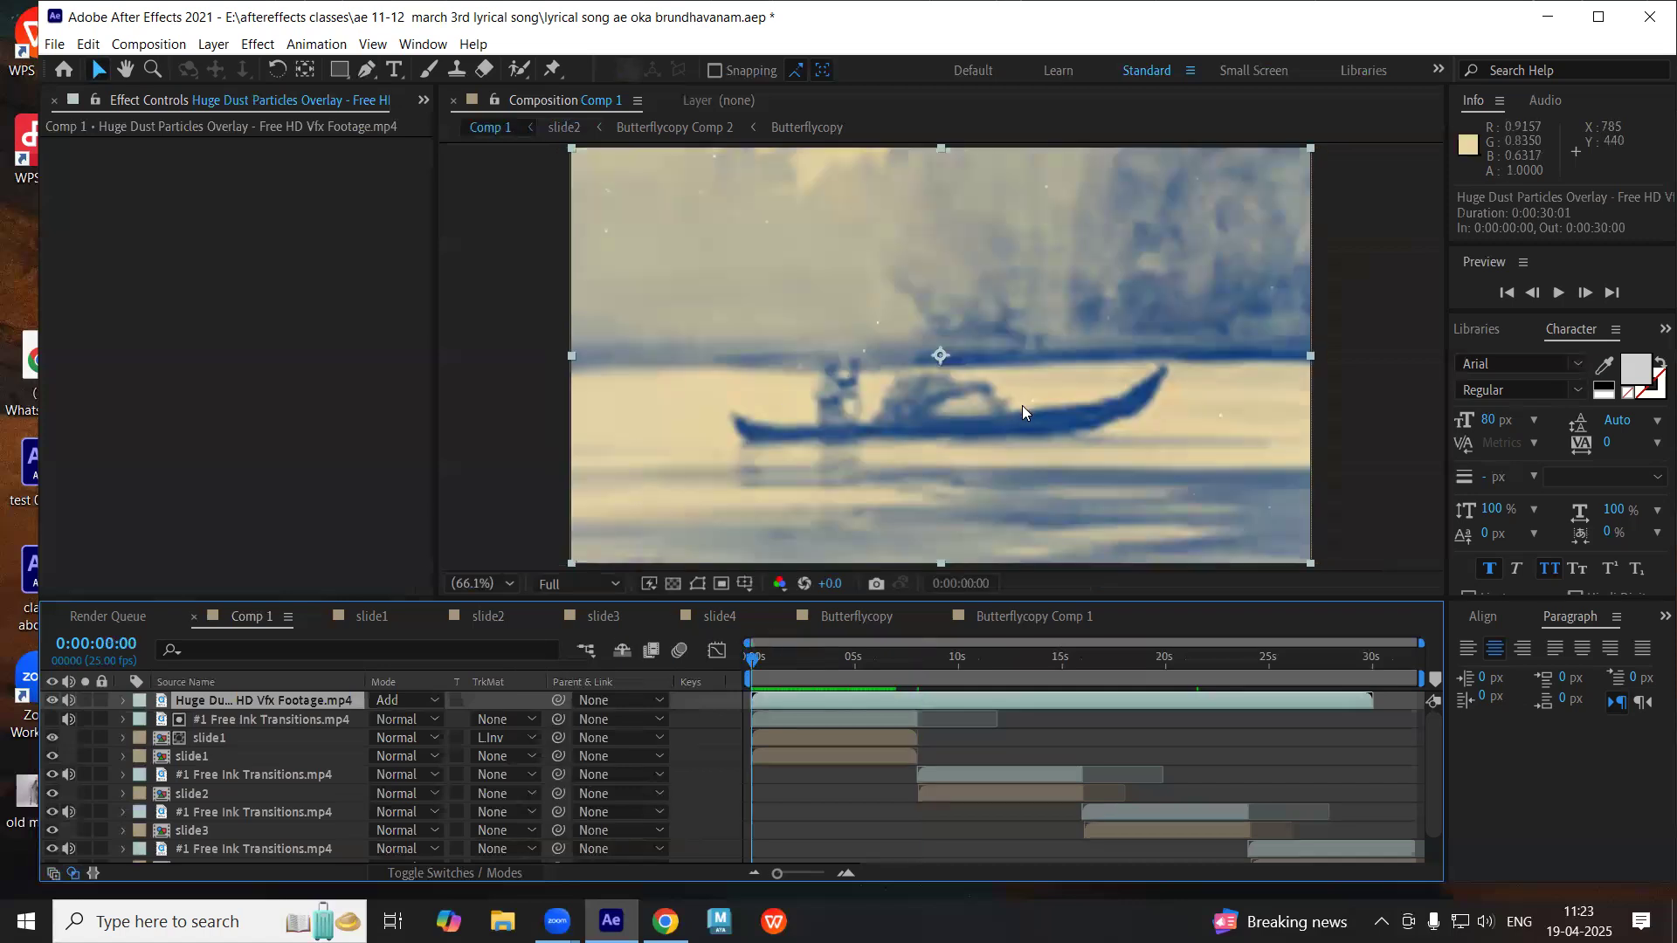
{"action": "key", "text": "space"}
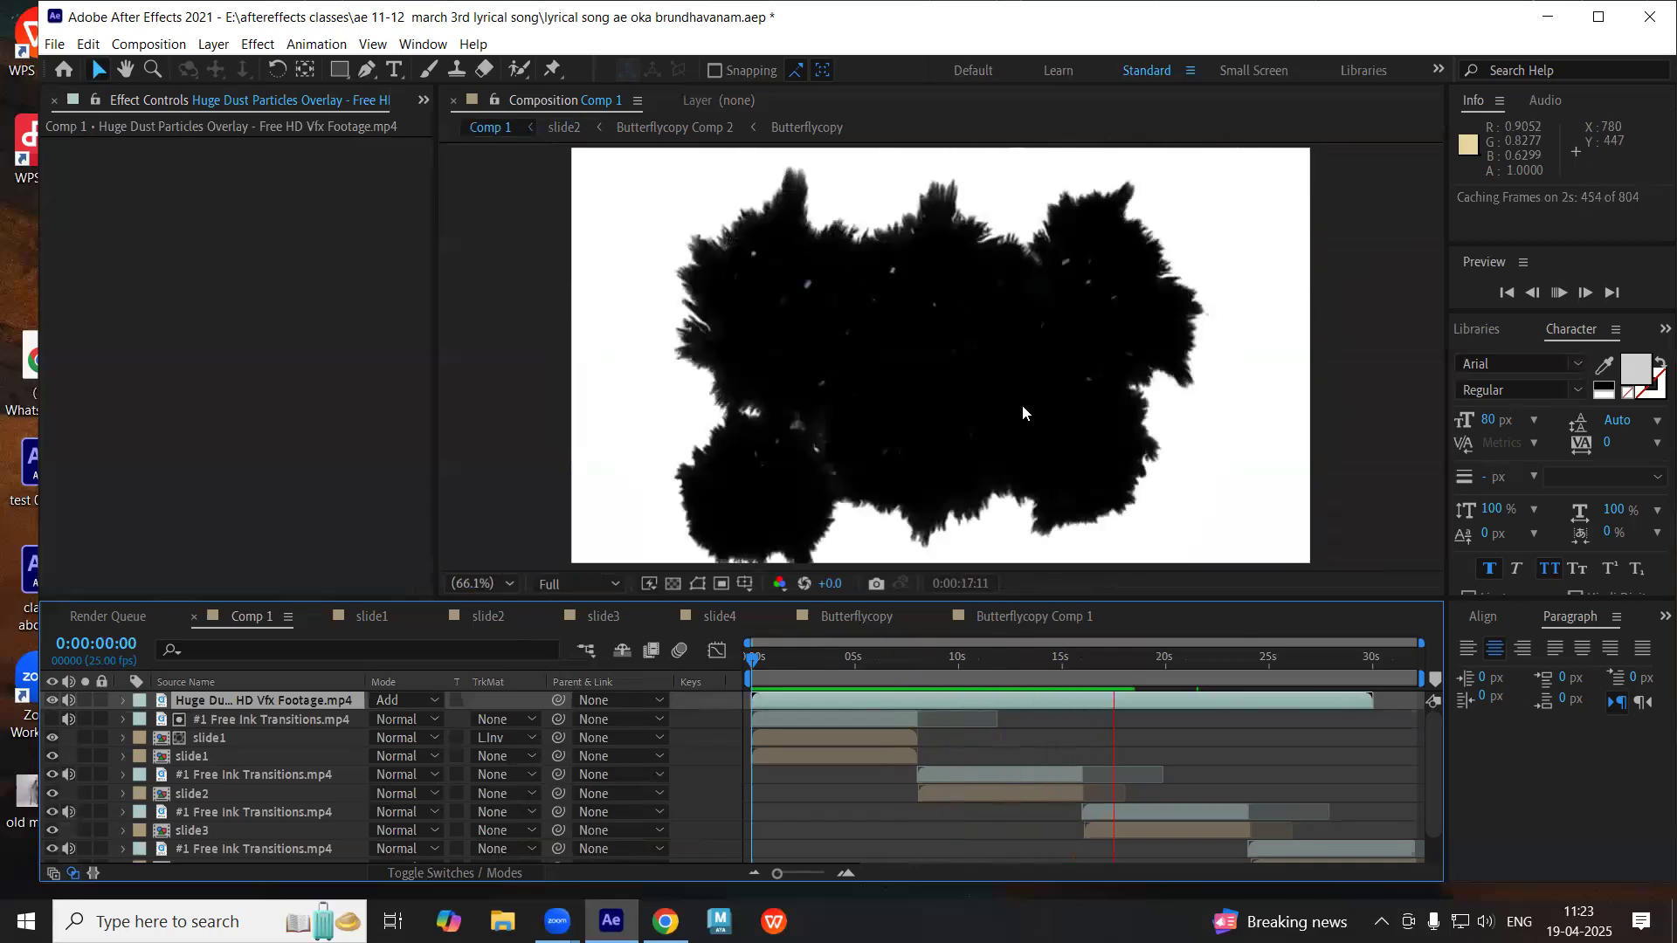
{"action": "key", "text": "space"}
{"action": "mouse_move", "coordinate": [846, 666]}
{"action": "left_mouse_down"}
{"action": "mouse_move", "coordinate": [702, 662]}
{"action": "mouse_move", "coordinate": [940, 693]}
{"action": "mouse_move", "coordinate": [956, 724]}
{"action": "left_mouse_up"}
- Duplicate the slide2 layer beneath its #1 Free Ink Transitions.mp4 layer
{"action": "left_click", "coordinate": [982, 775]}
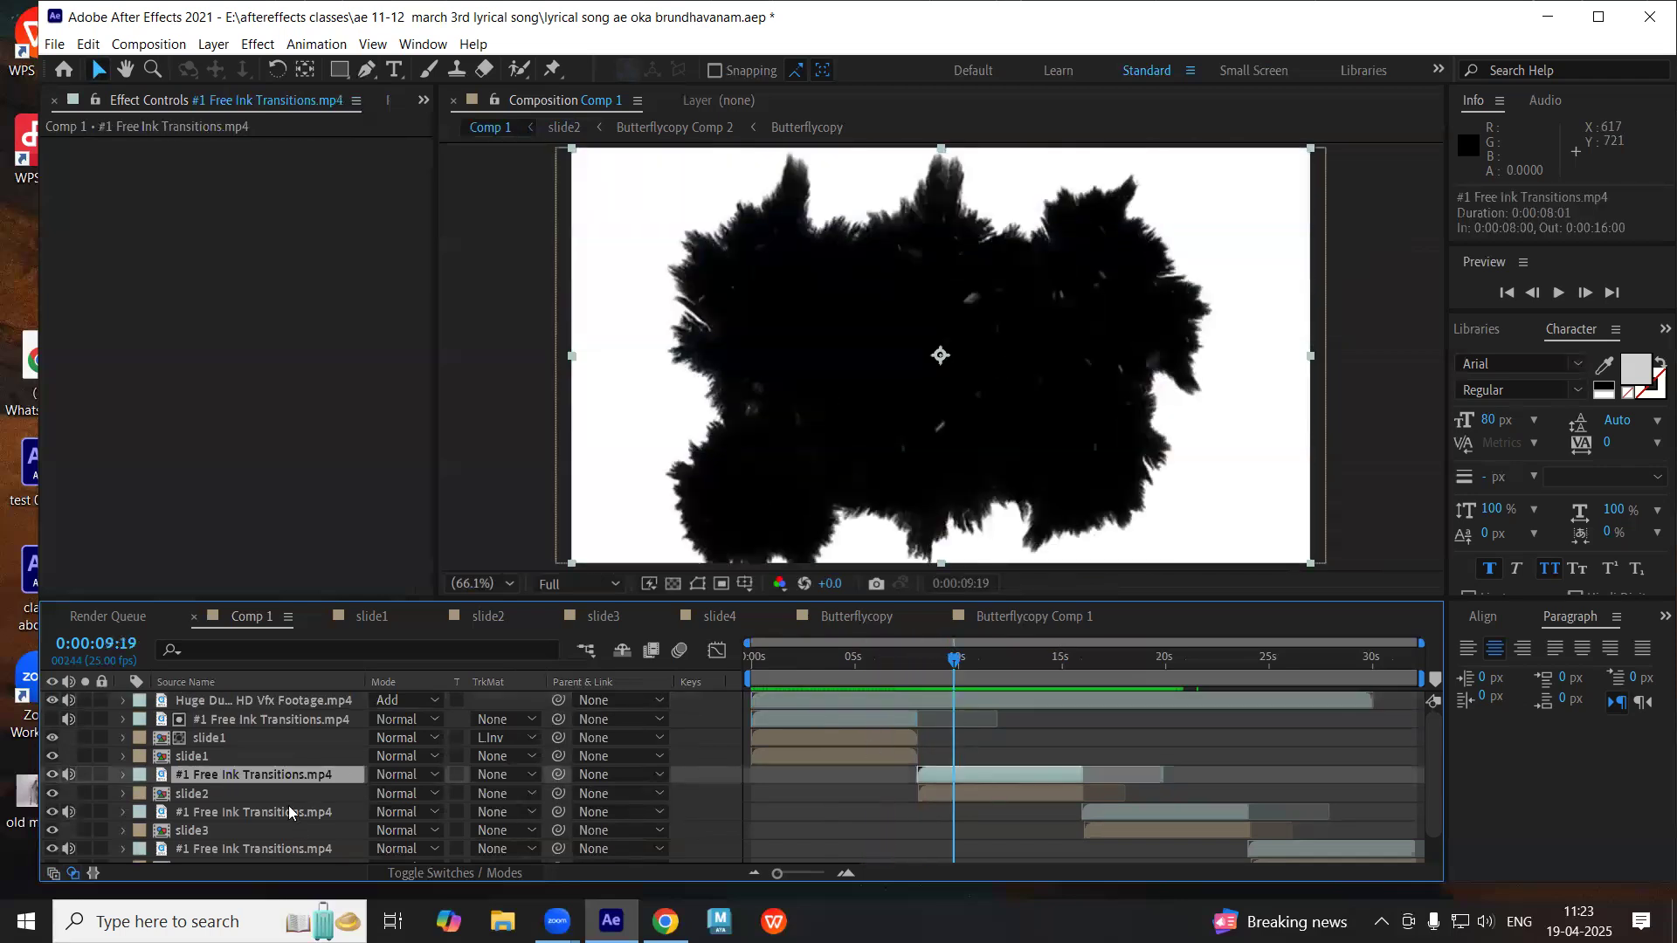
{"action": "left_click", "coordinate": [214, 795]}
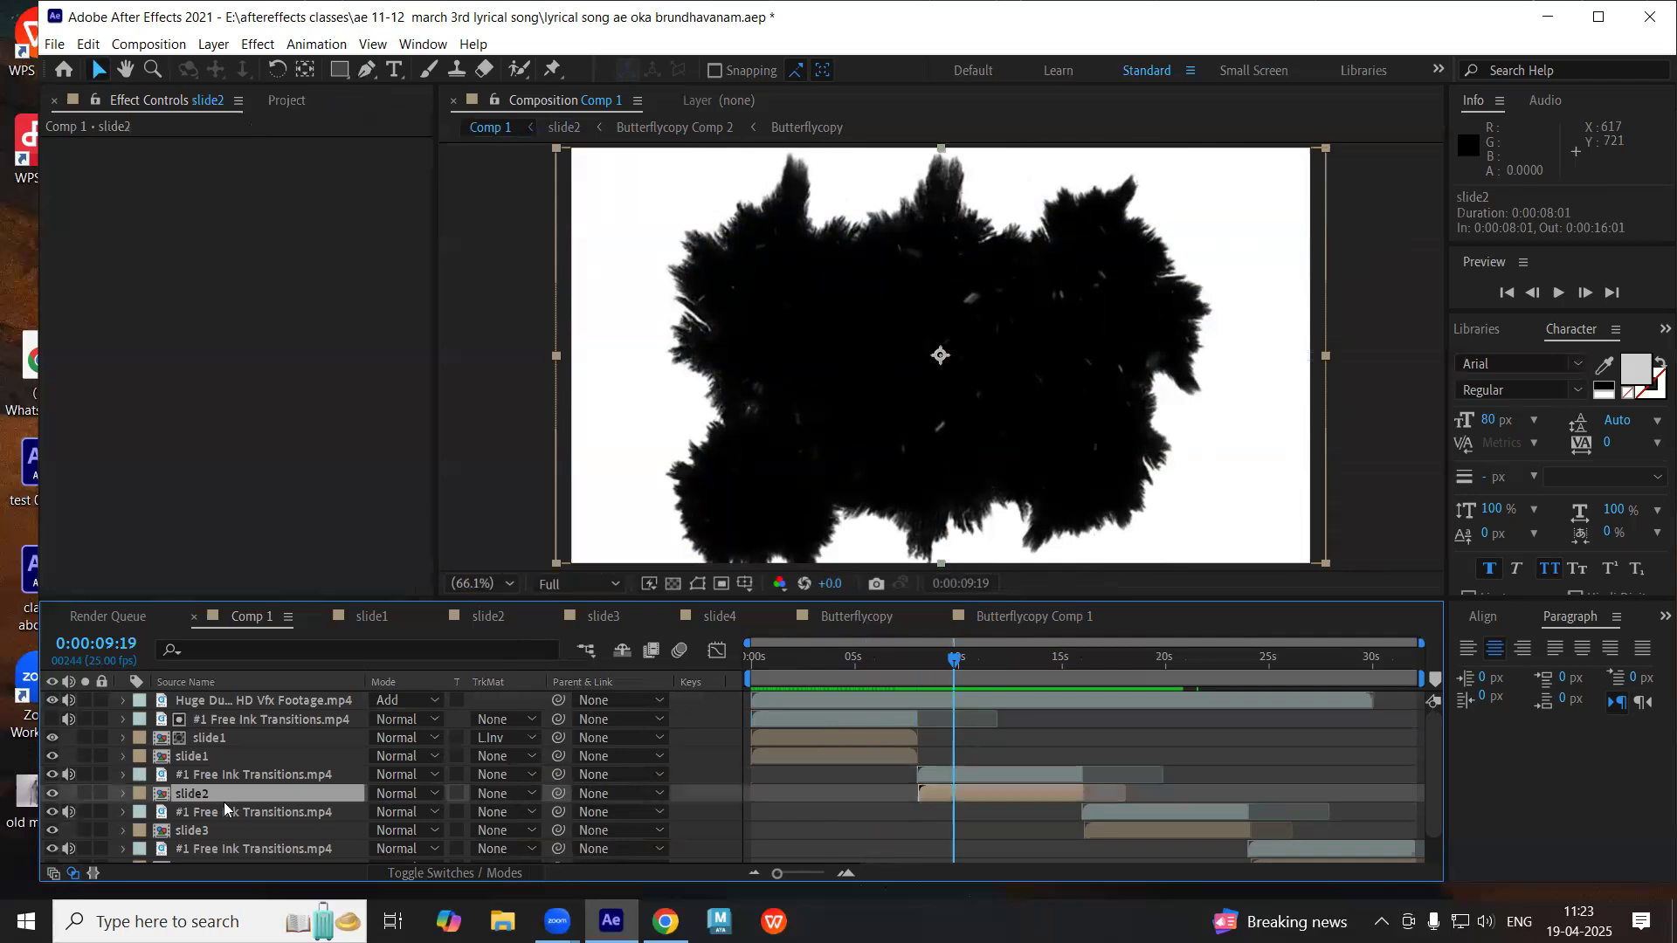
{"action": "key", "text": "ctrl+d"}
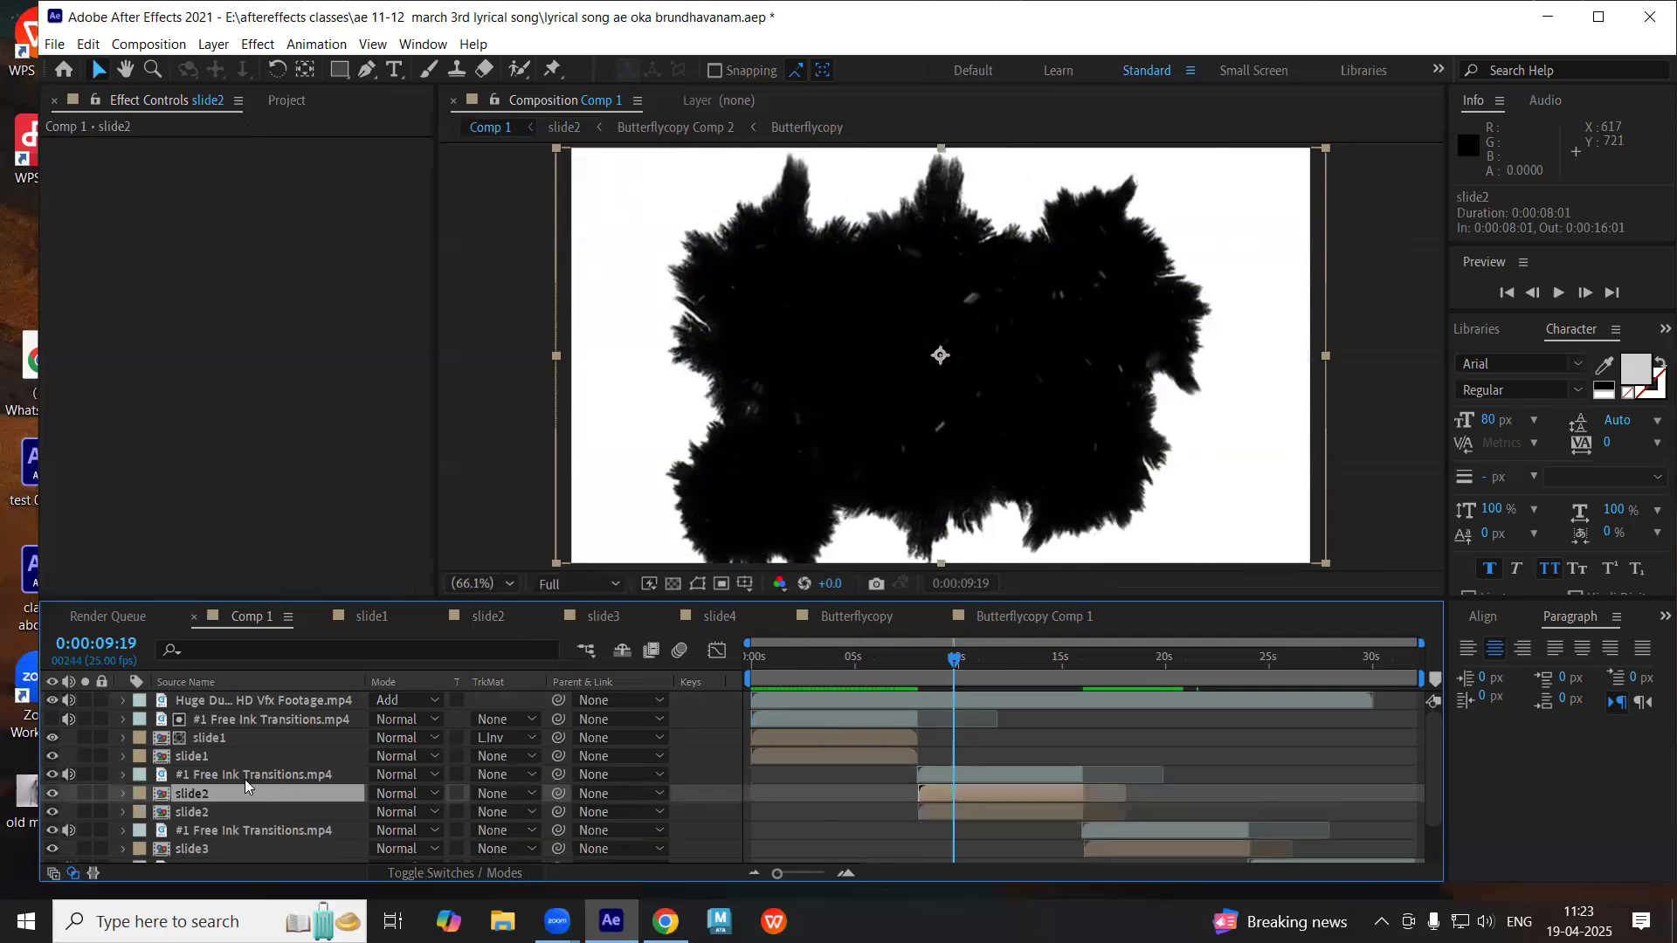
- Copy the Tint effect from the lower slide1 layer onto the lower slide2 layer
{"action": "scroll", "coordinate": [244, 779], "scroll_direction": "down", "scroll_amount": 3}
{"action": "left_click", "coordinate": [188, 762]}
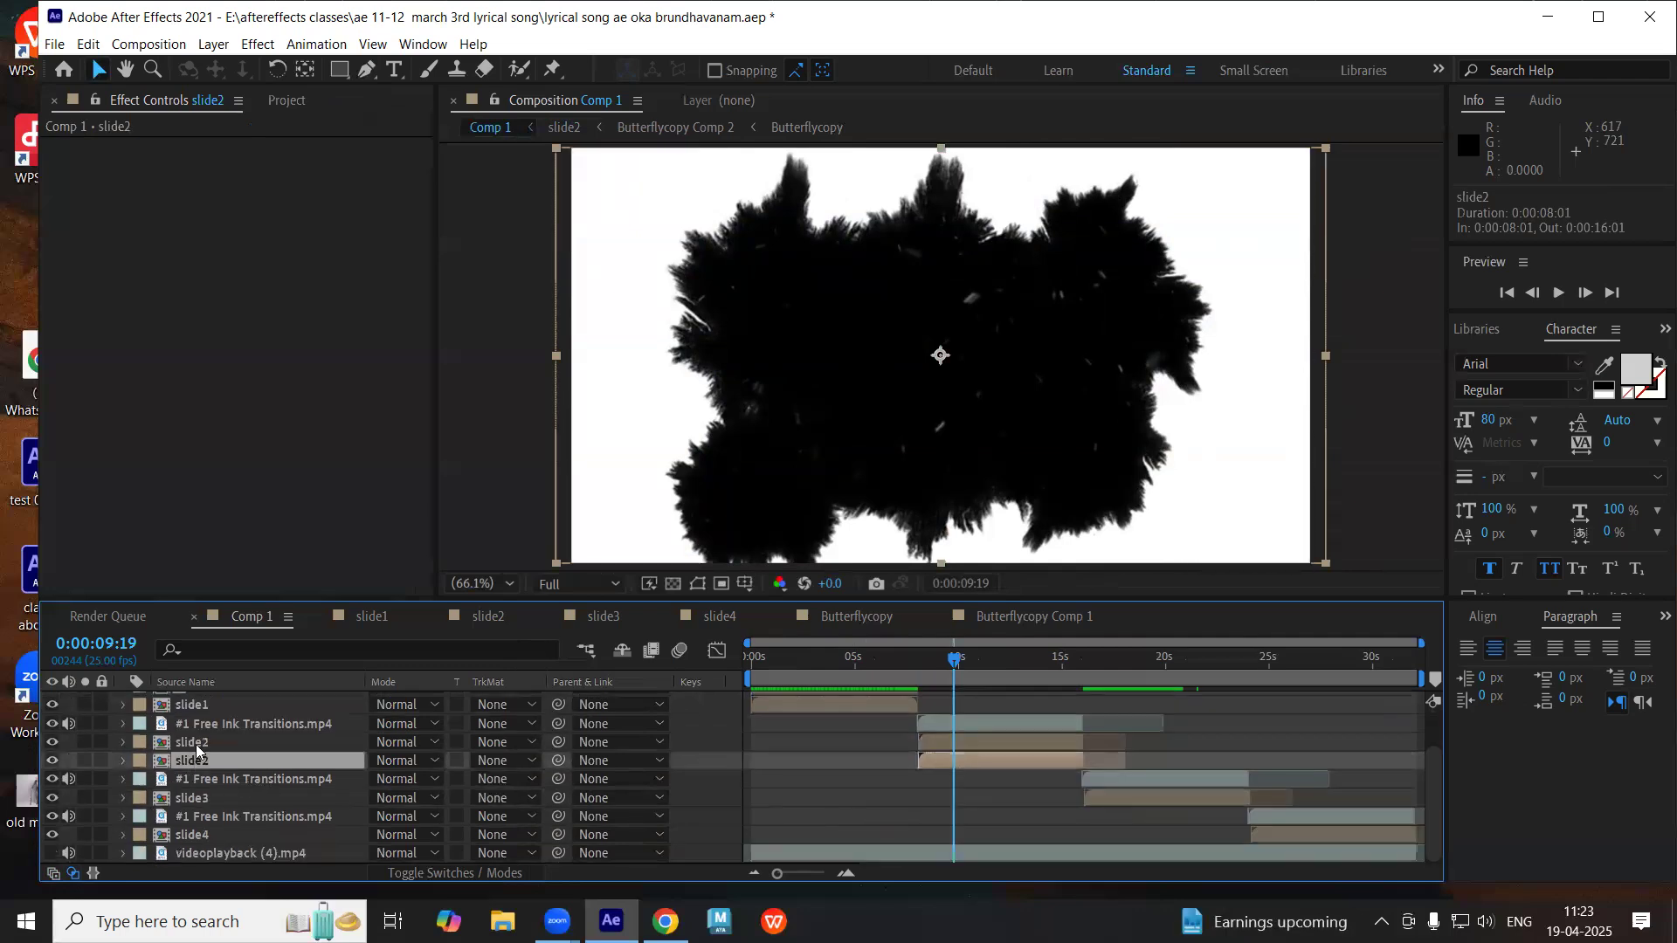
{"action": "scroll", "coordinate": [188, 763], "scroll_direction": "up", "scroll_amount": 3}
{"action": "left_click", "coordinate": [192, 757]}
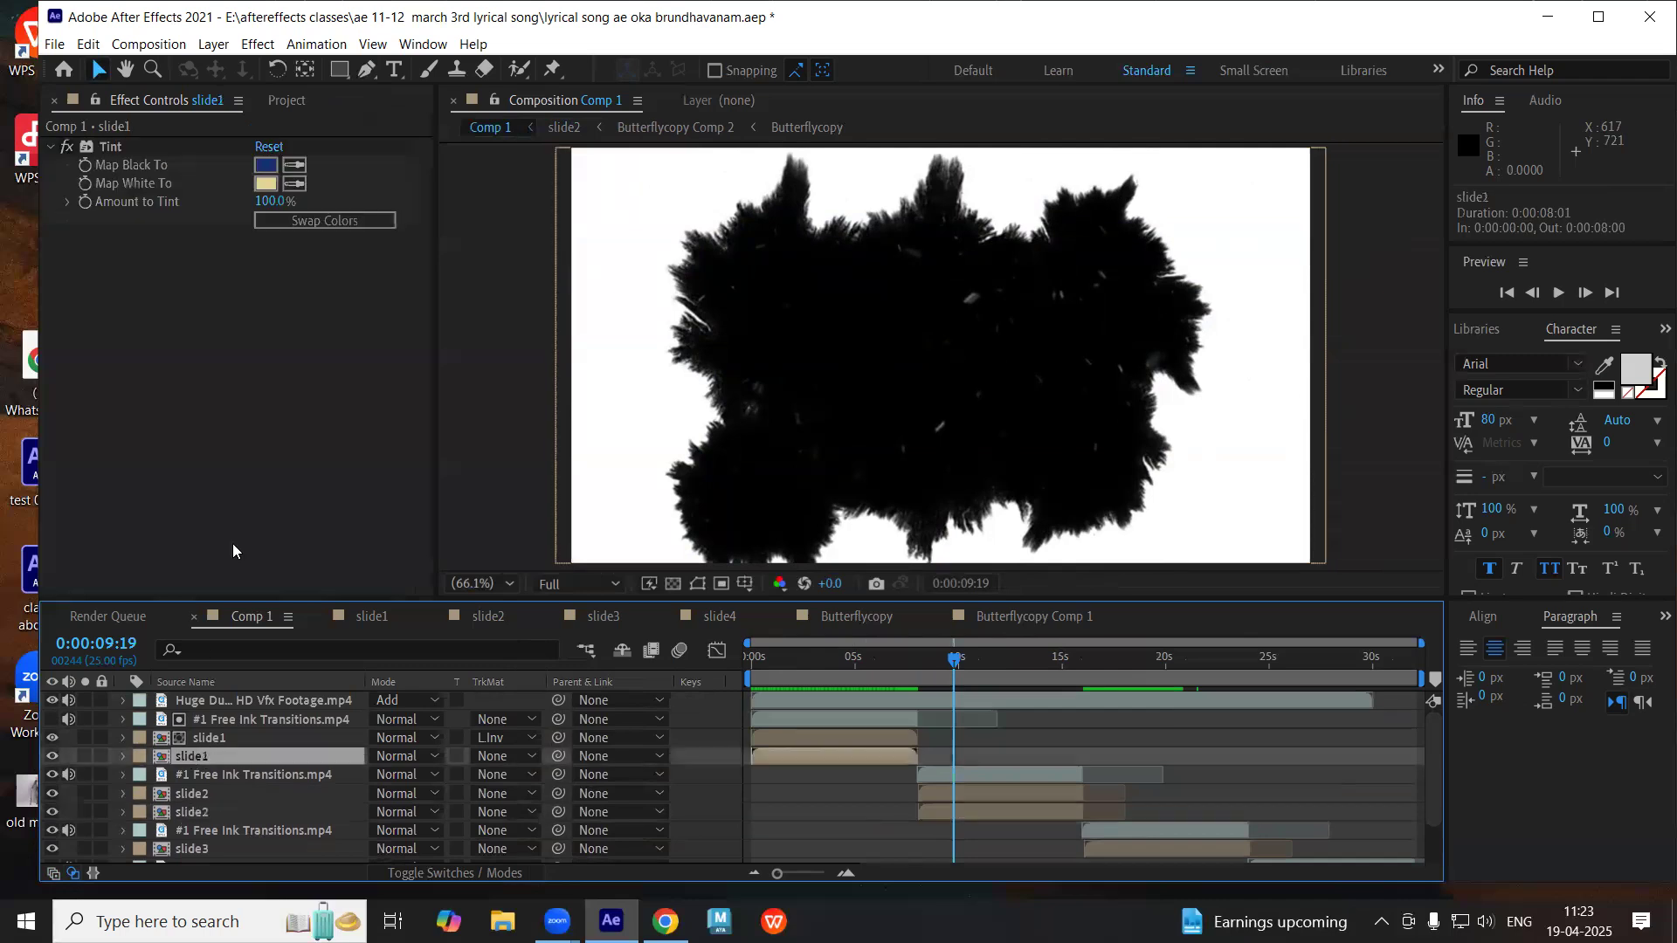
{"action": "left_click", "coordinate": [117, 145]}
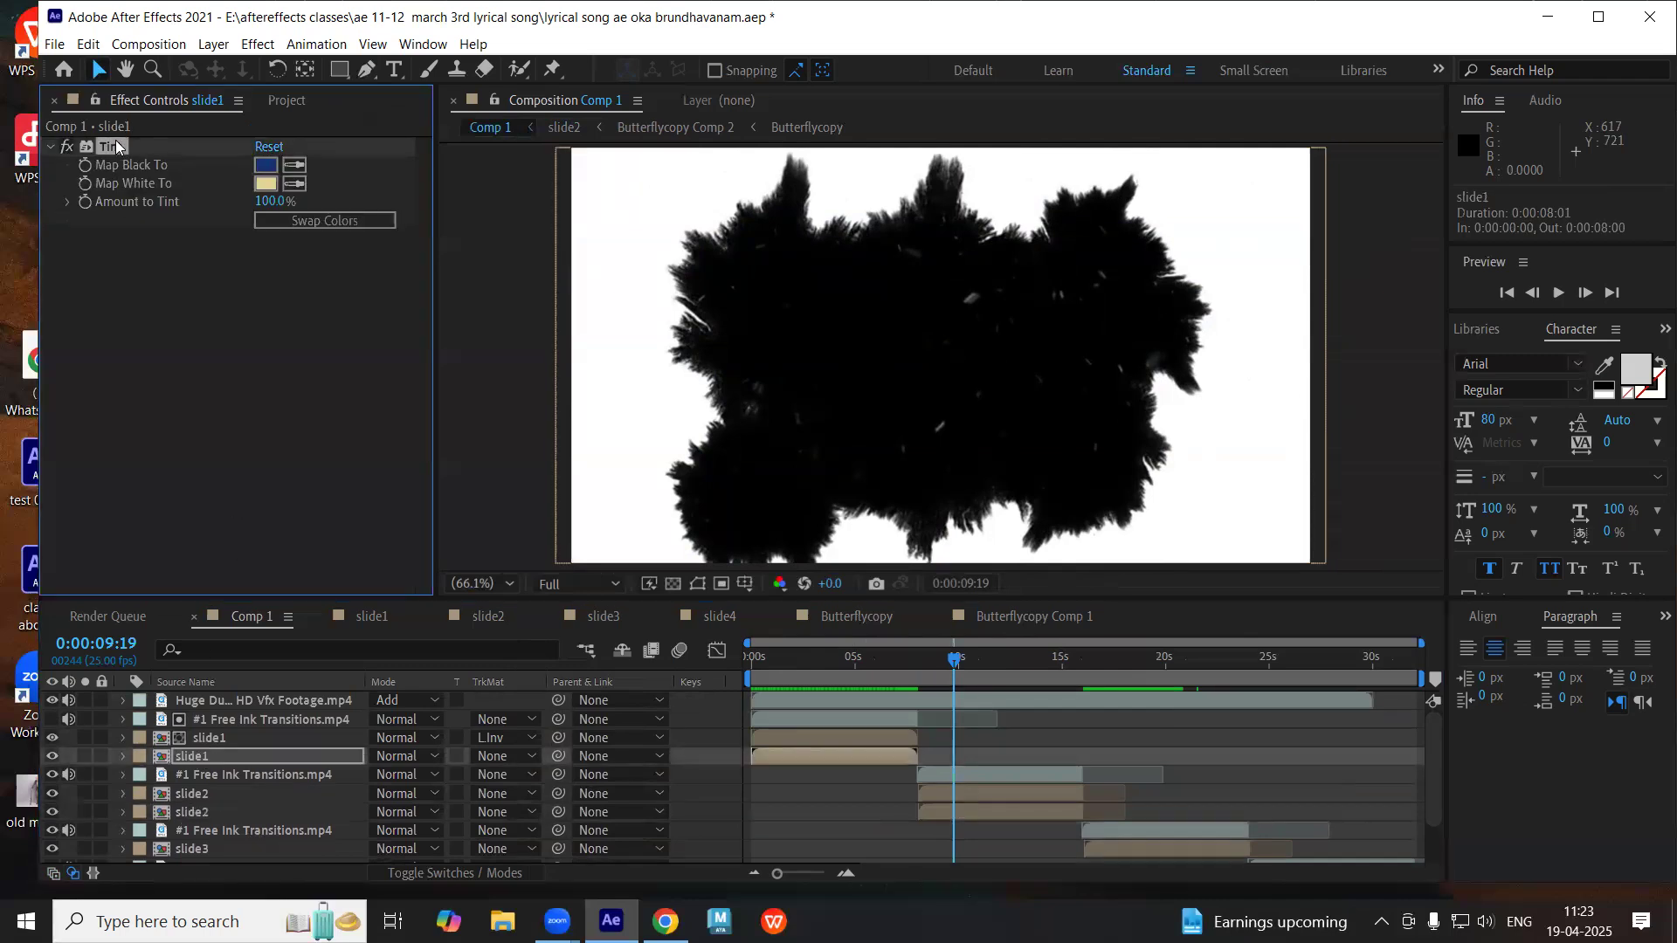
{"action": "left_click", "coordinate": [197, 809]}
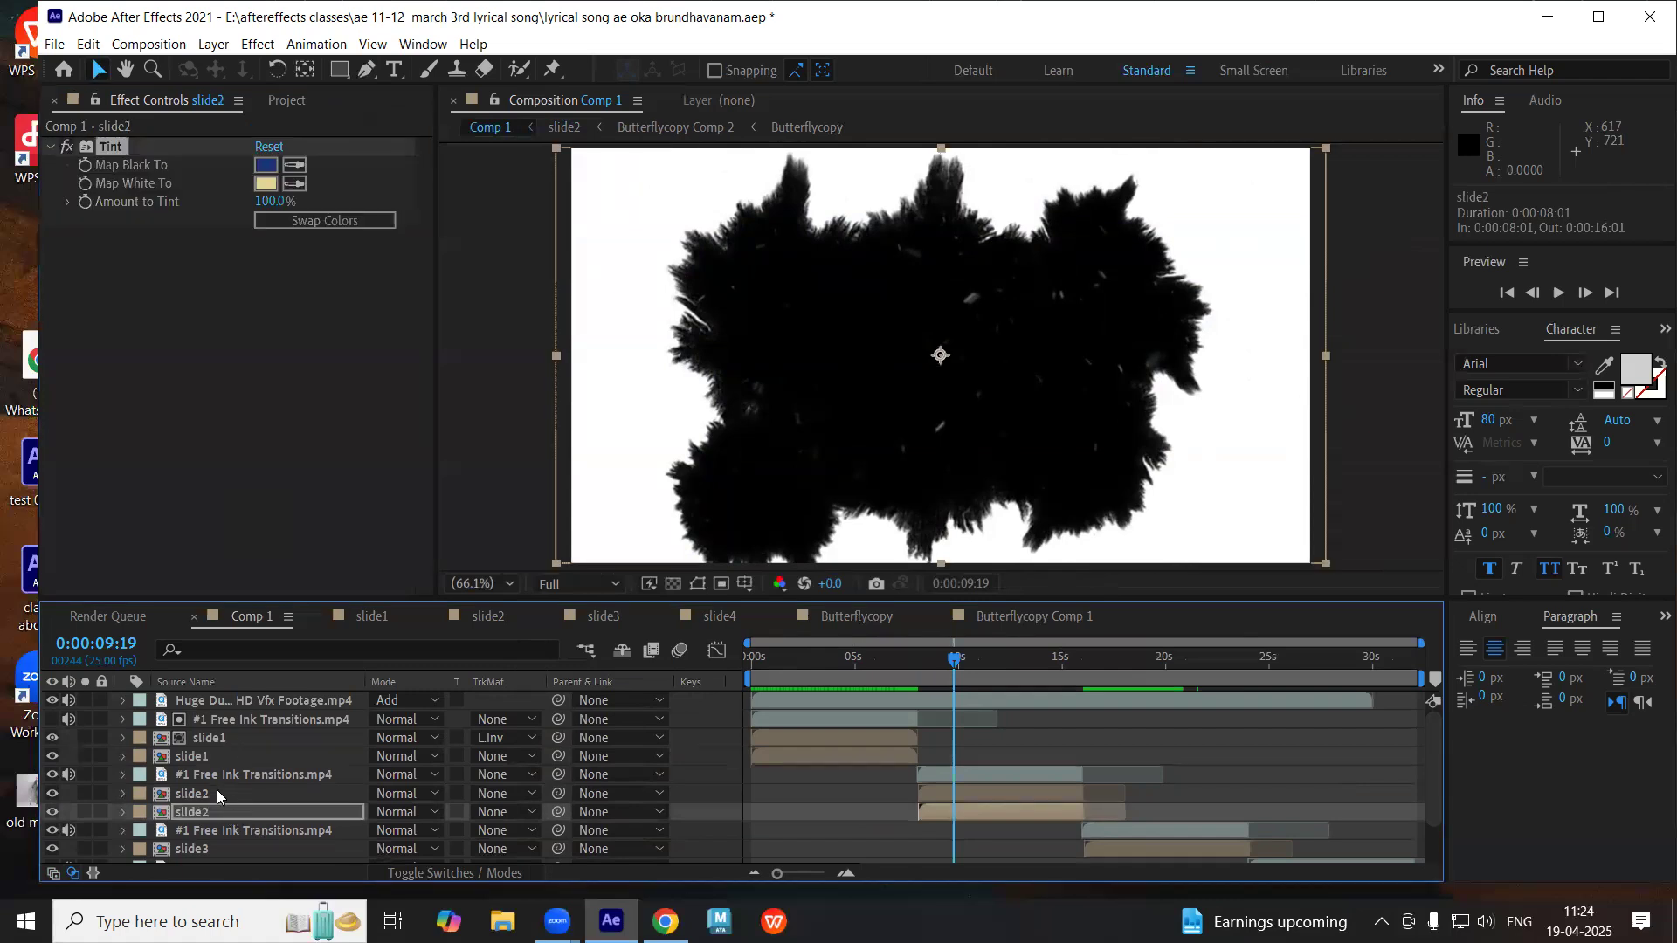
- Set the upper slide2 layer's track matte to Luma Inverted Matte using #1 Free Ink Transitions.mp4, and preview from 0:00:05:08 to 0:00:14:24
{"action": "left_click", "coordinate": [218, 793]}
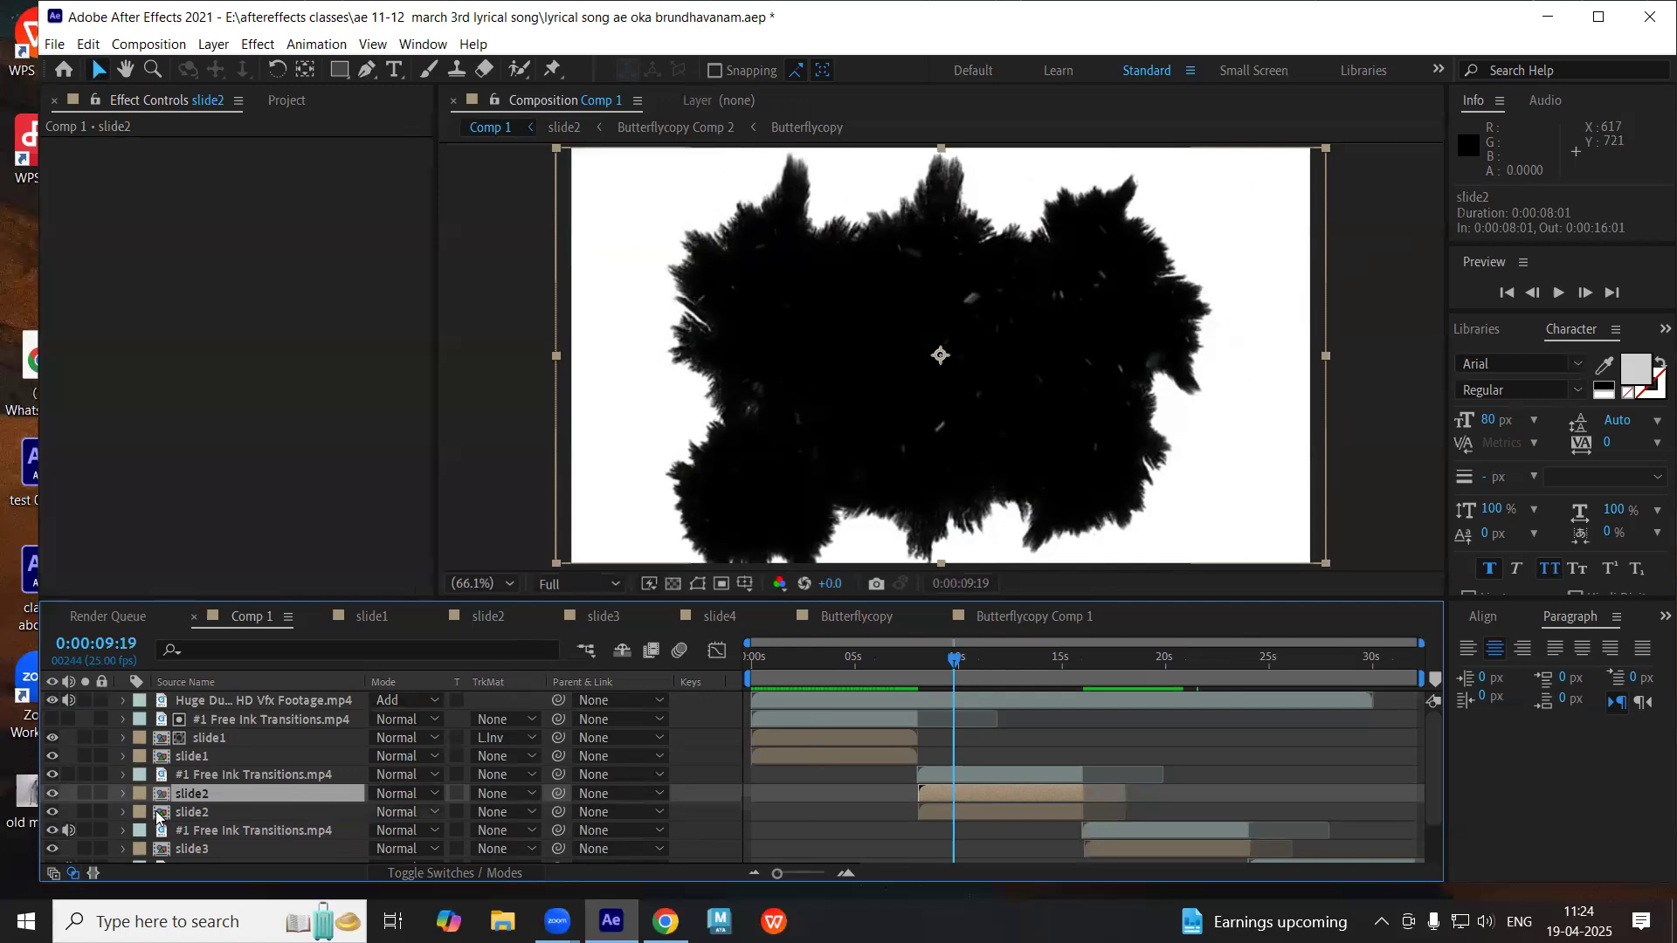
{"action": "left_click", "coordinate": [486, 797]}
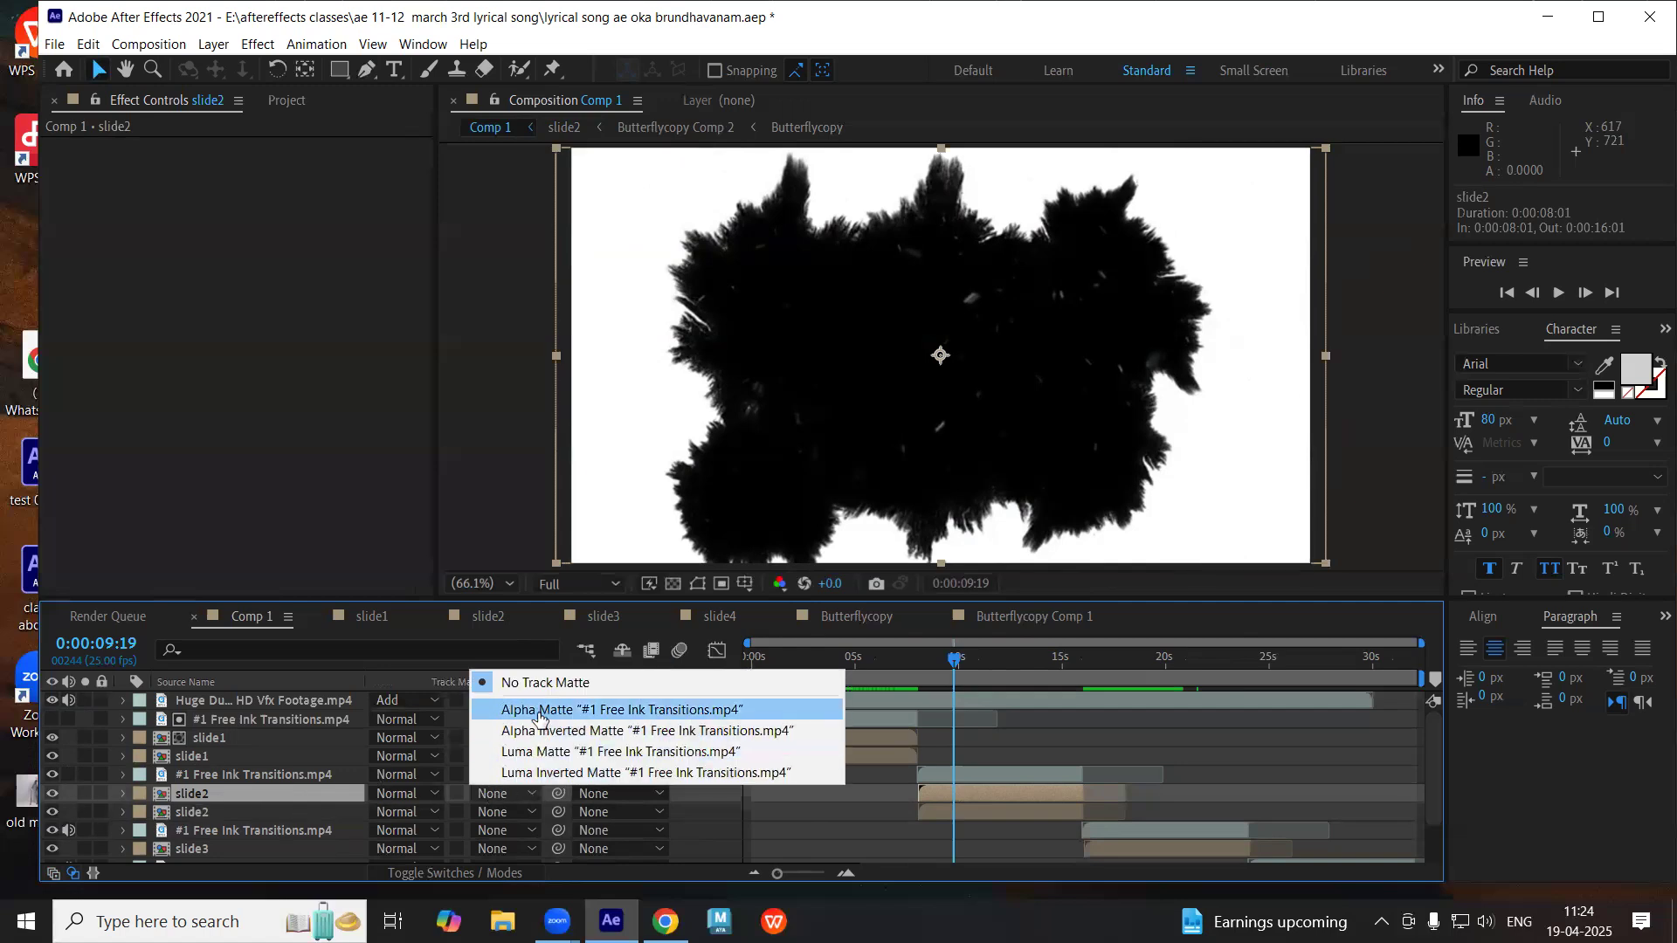
{"action": "left_click", "coordinate": [538, 773]}
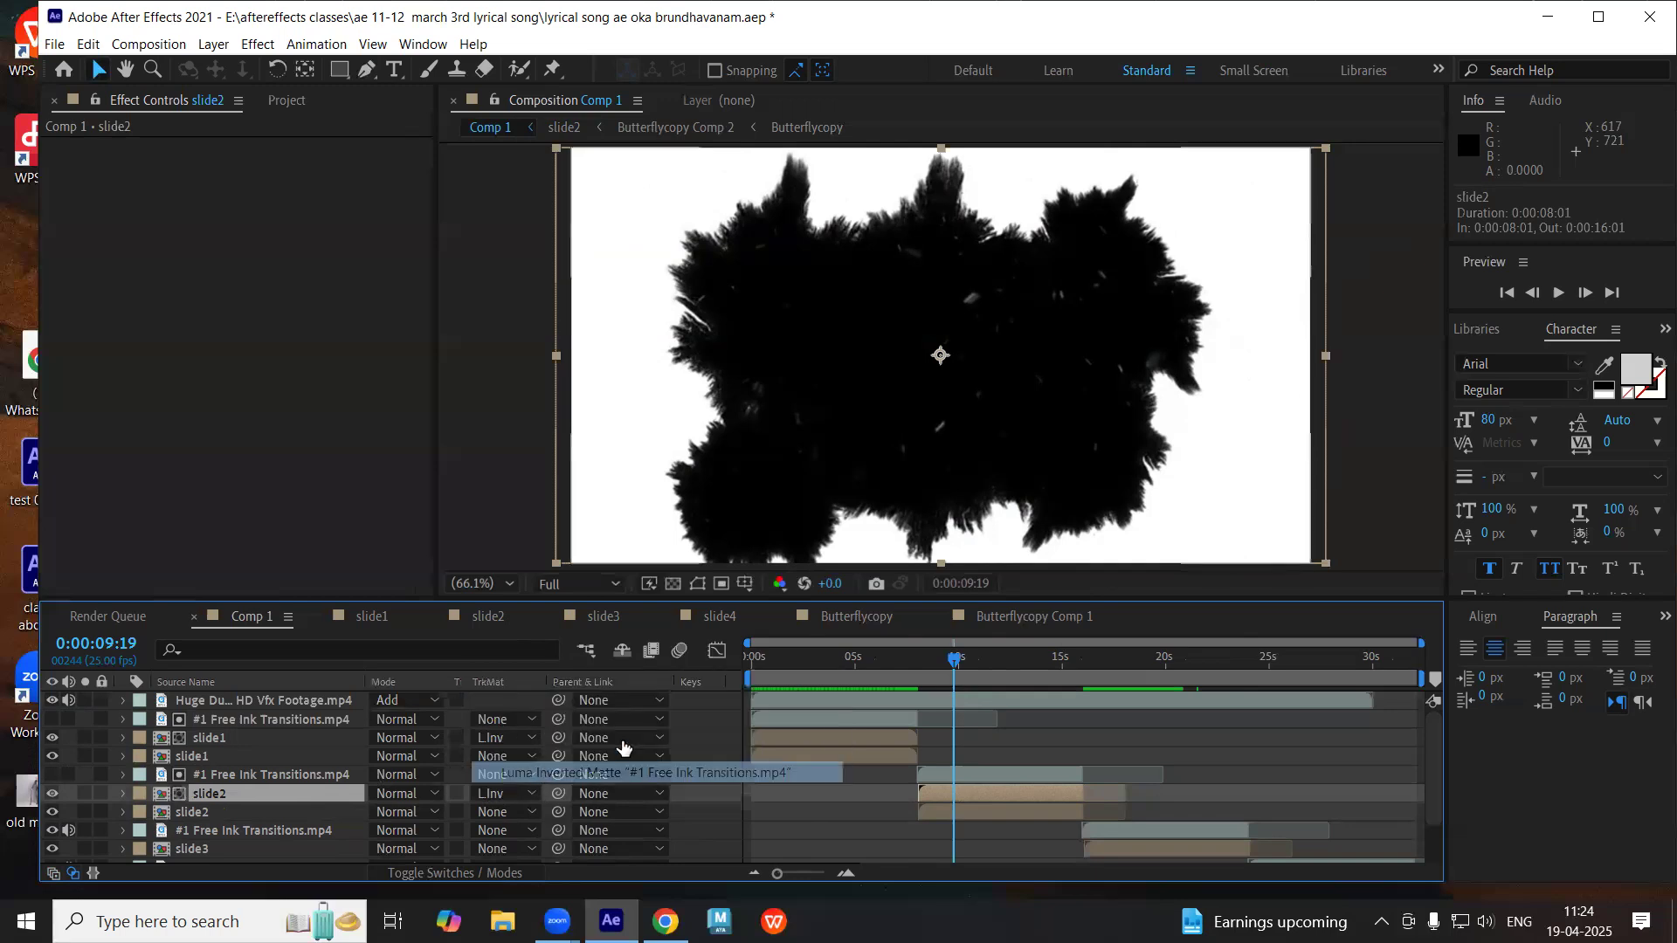
{"action": "left_click_drag", "start_coordinate": [934, 662], "coordinate": [862, 661]}
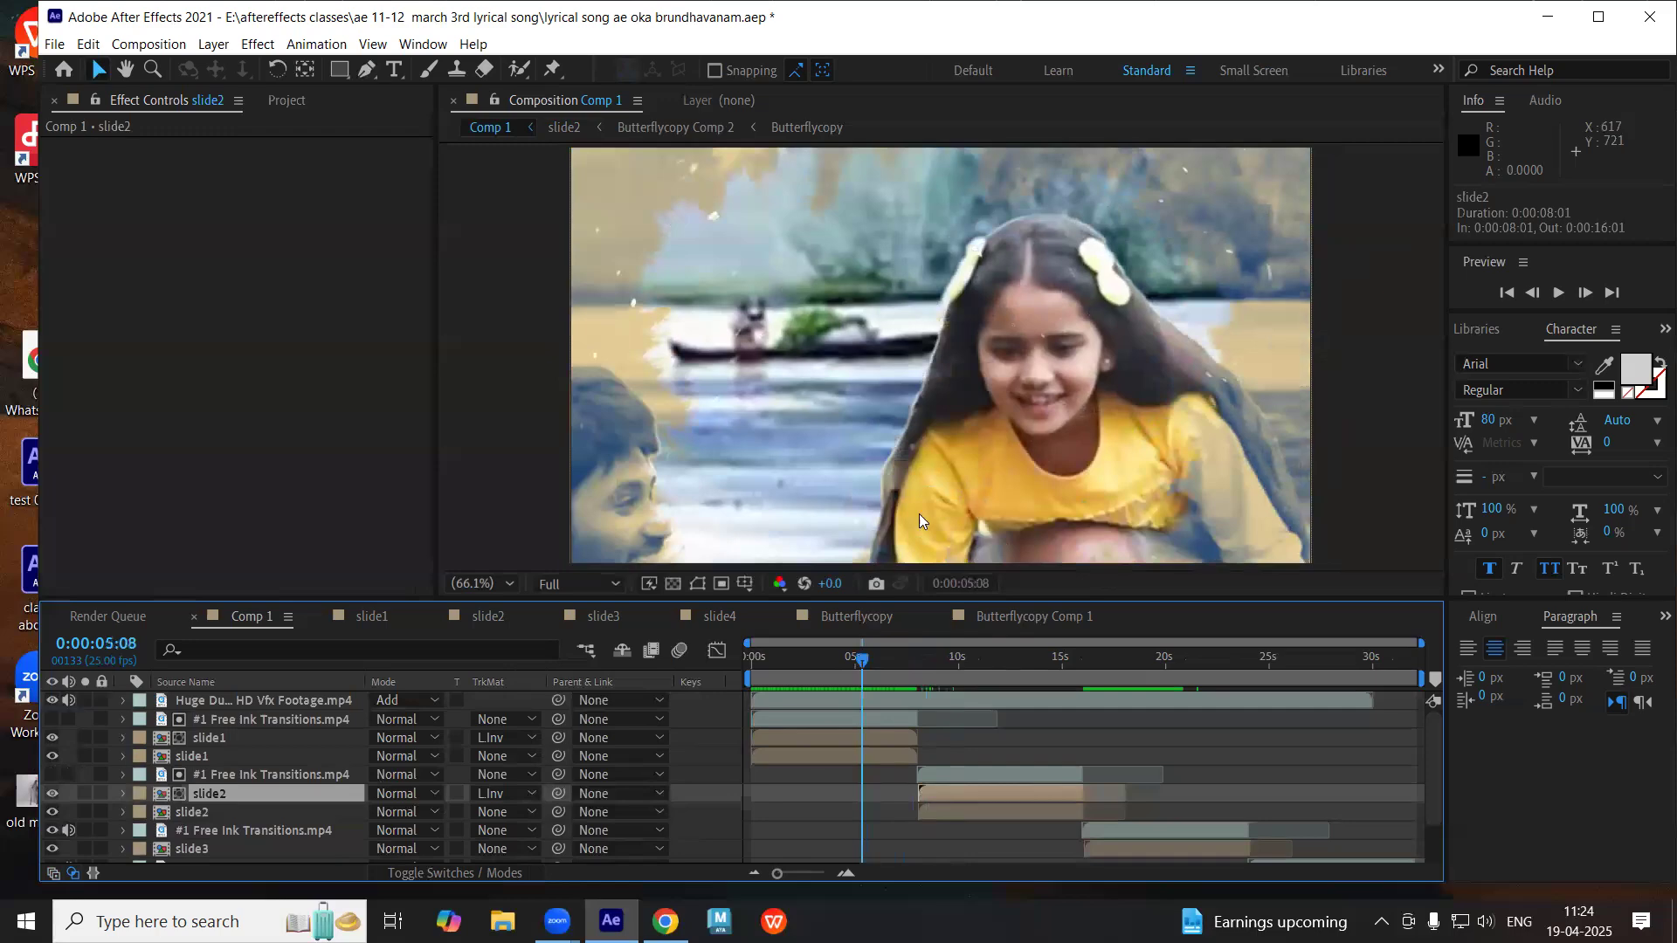
{"action": "key", "text": "space"}
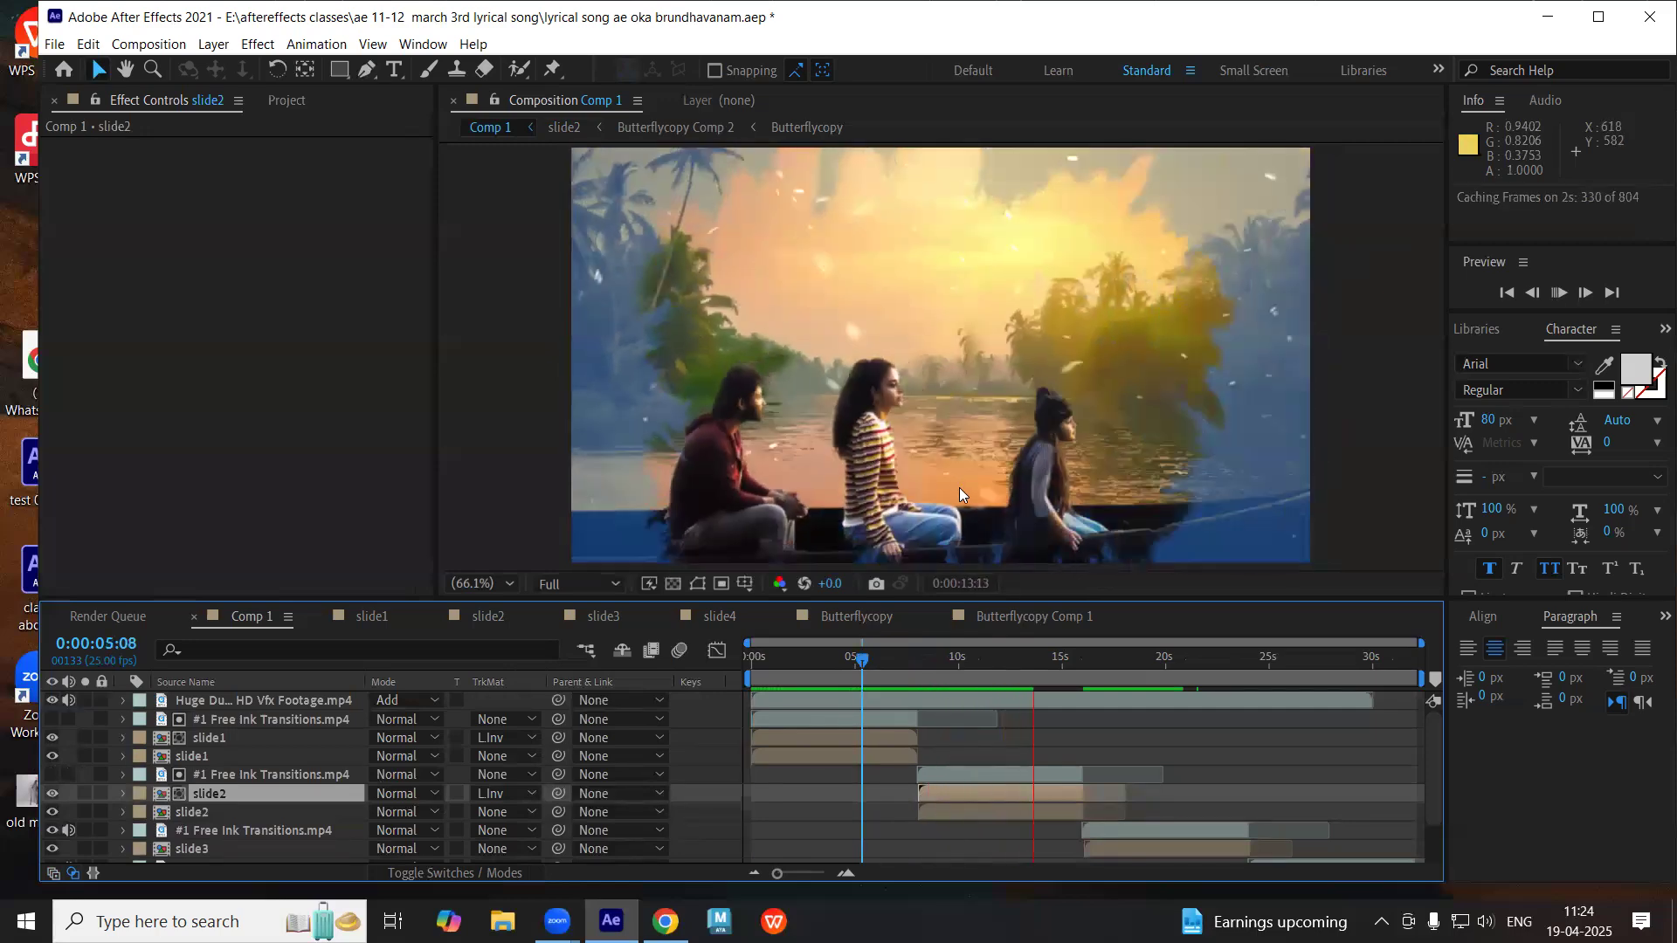
{"action": "key", "text": "space"}
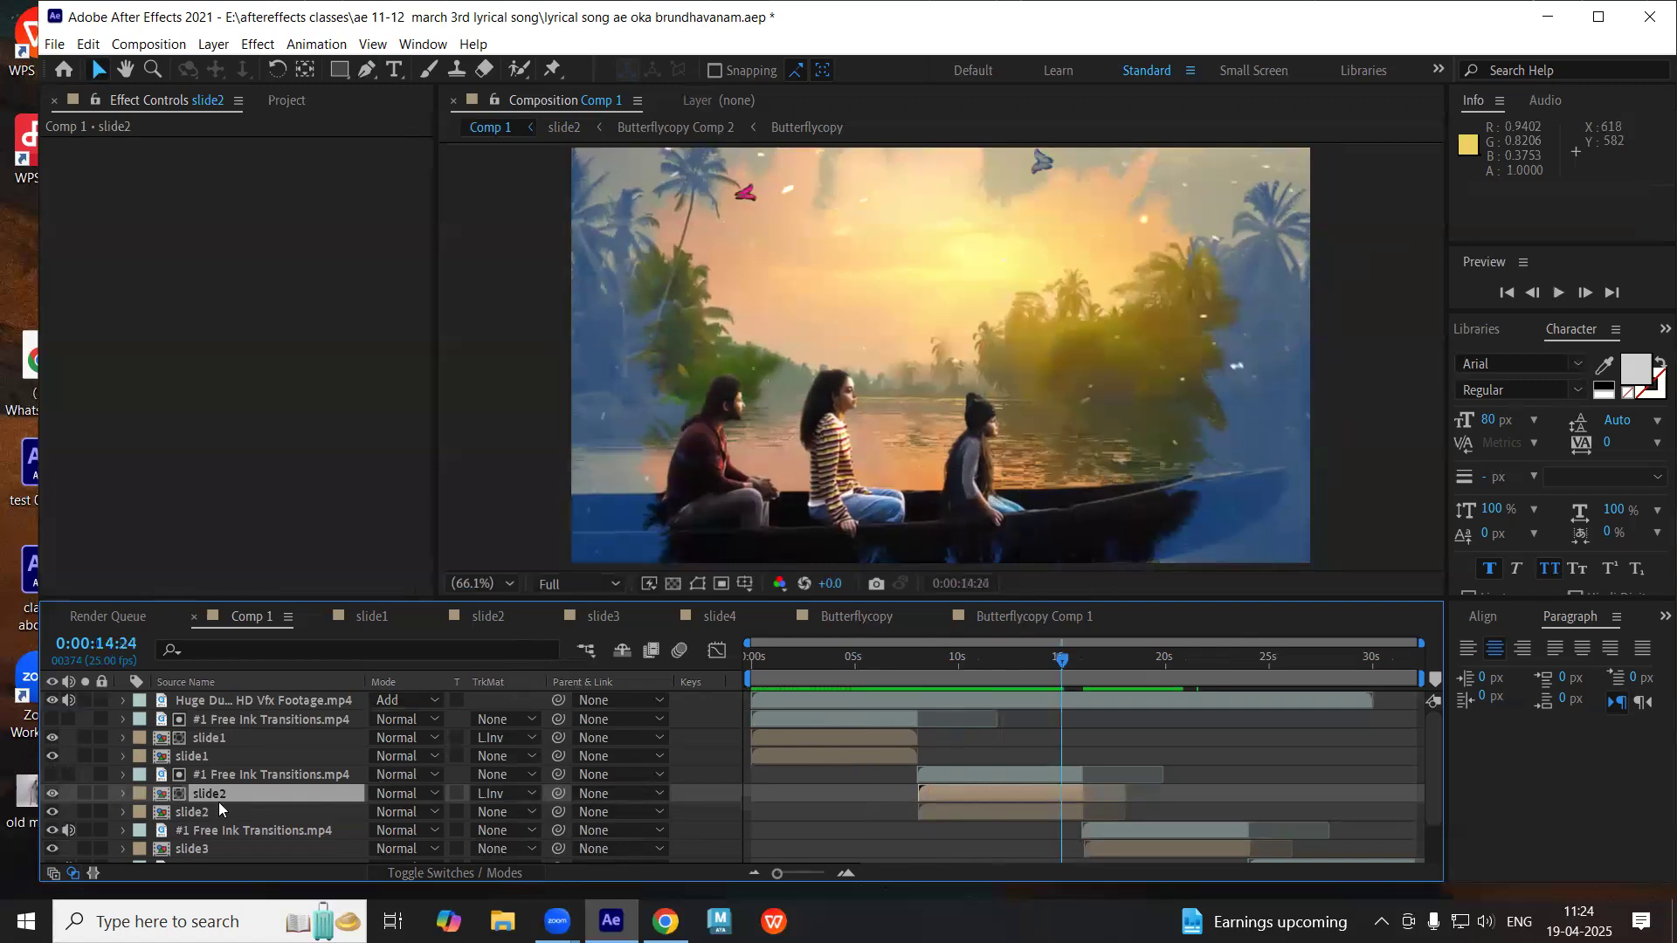
- Change the lower slide2 layer's Tint Map Black To colour to a dark, desaturated blue-grey
{"action": "left_click", "coordinate": [214, 813]}
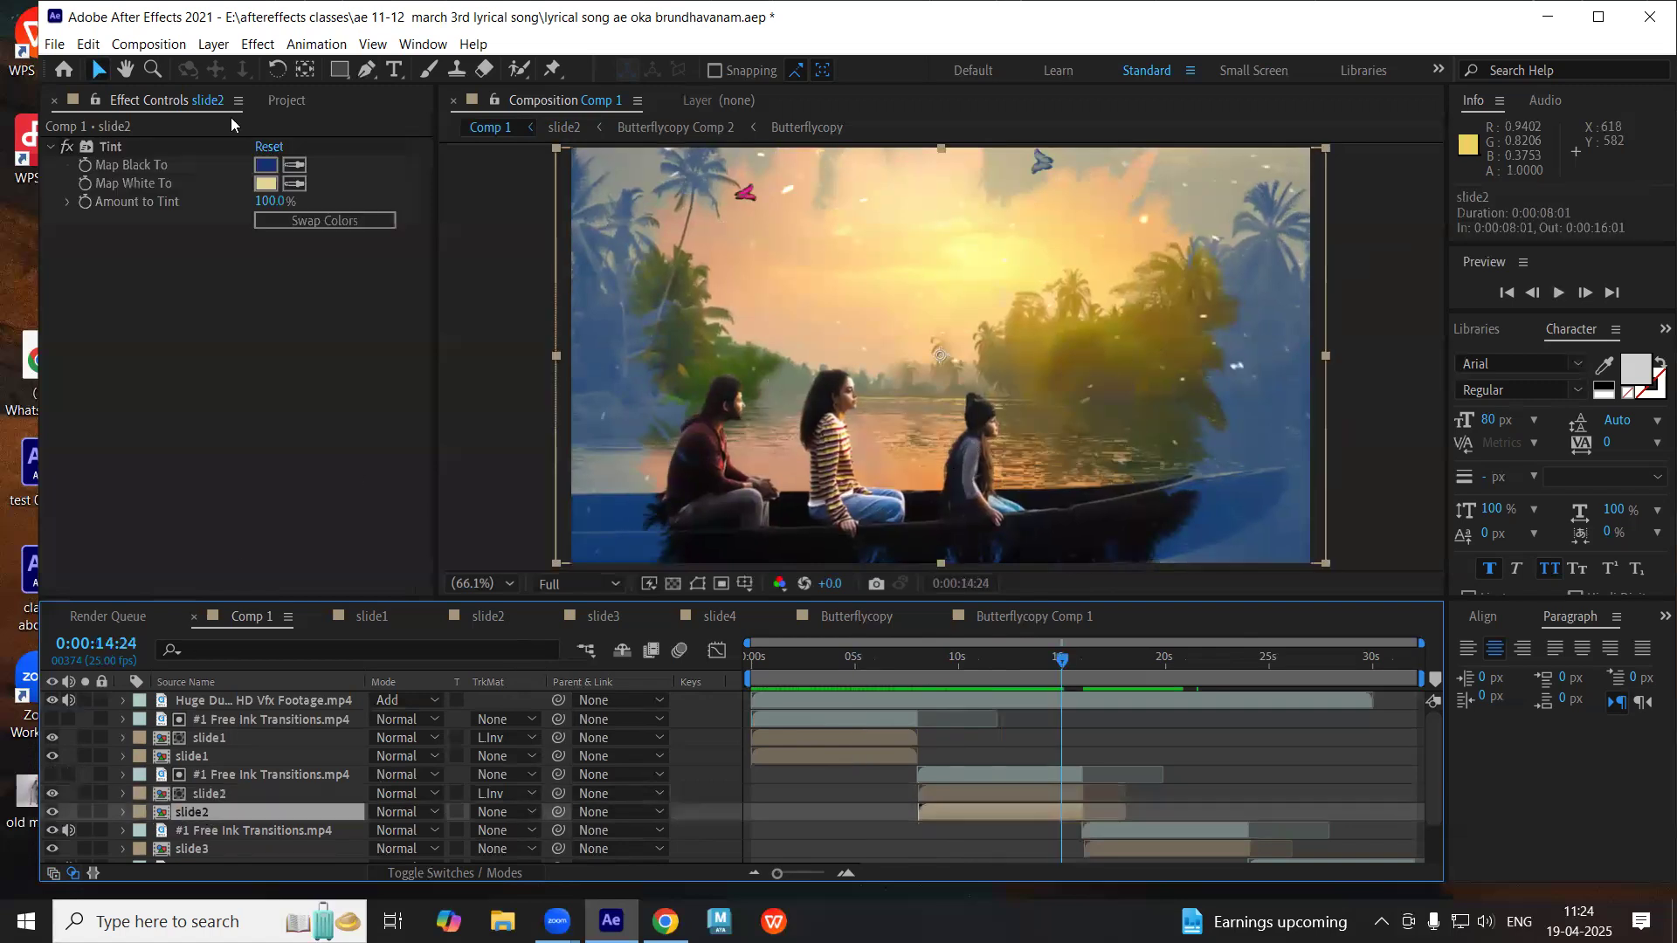
{"action": "left_click", "coordinate": [261, 169]}
{"action": "left_click_drag", "start_coordinate": [175, 426], "coordinate": [133, 419]}
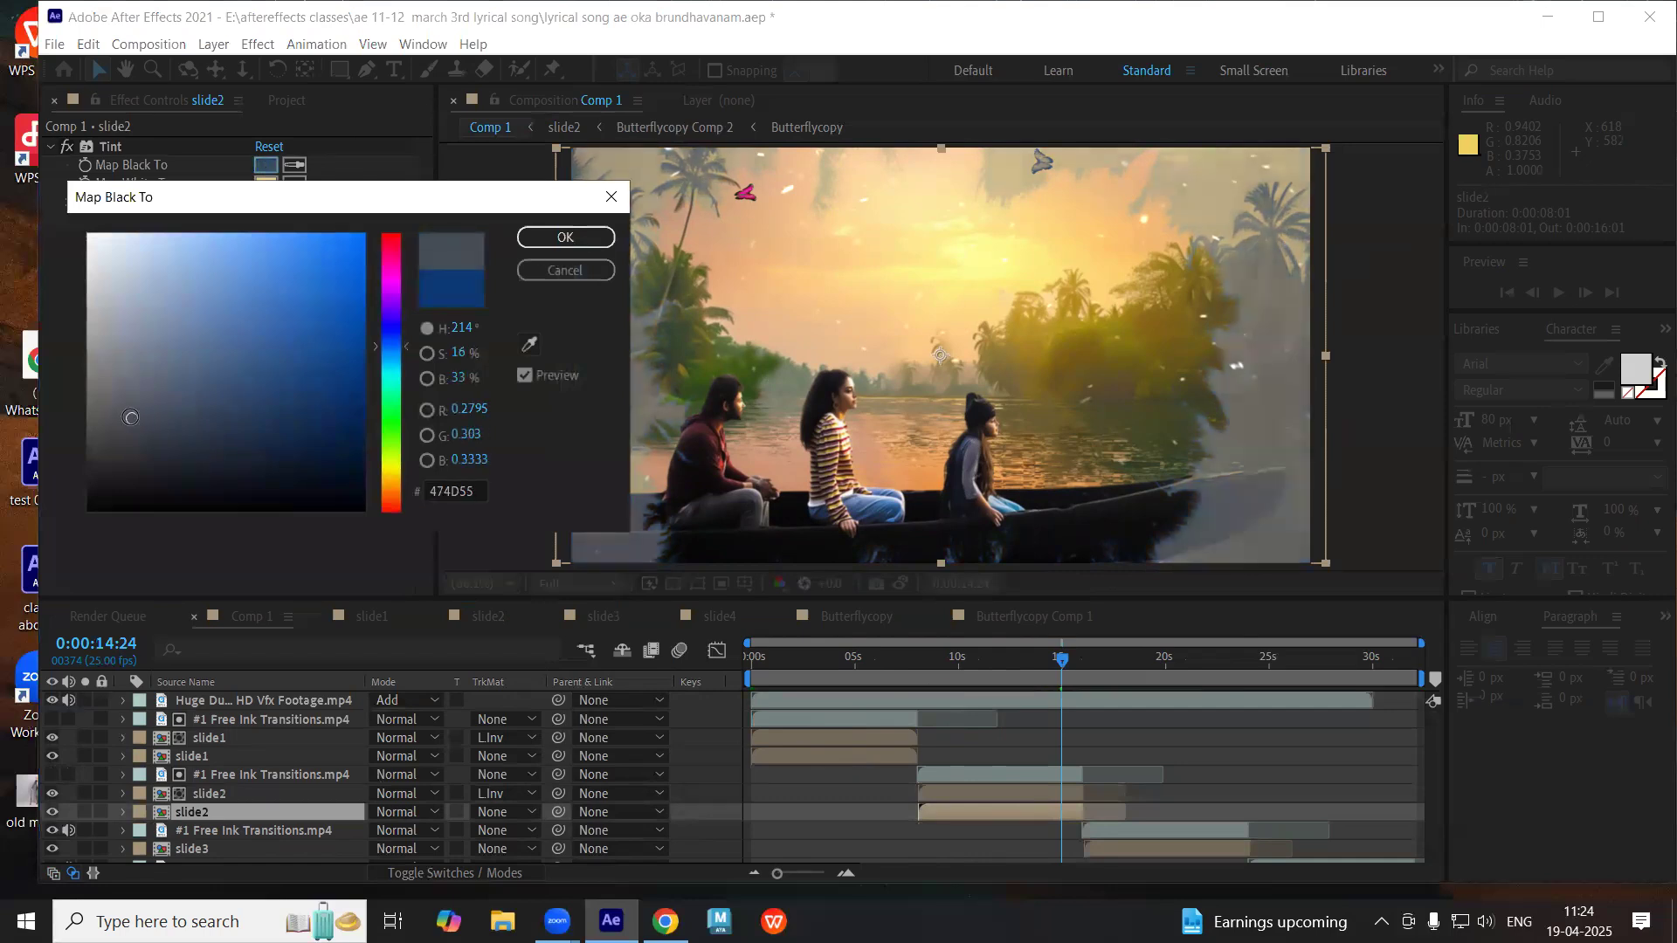
{"action": "left_click", "coordinate": [564, 237]}
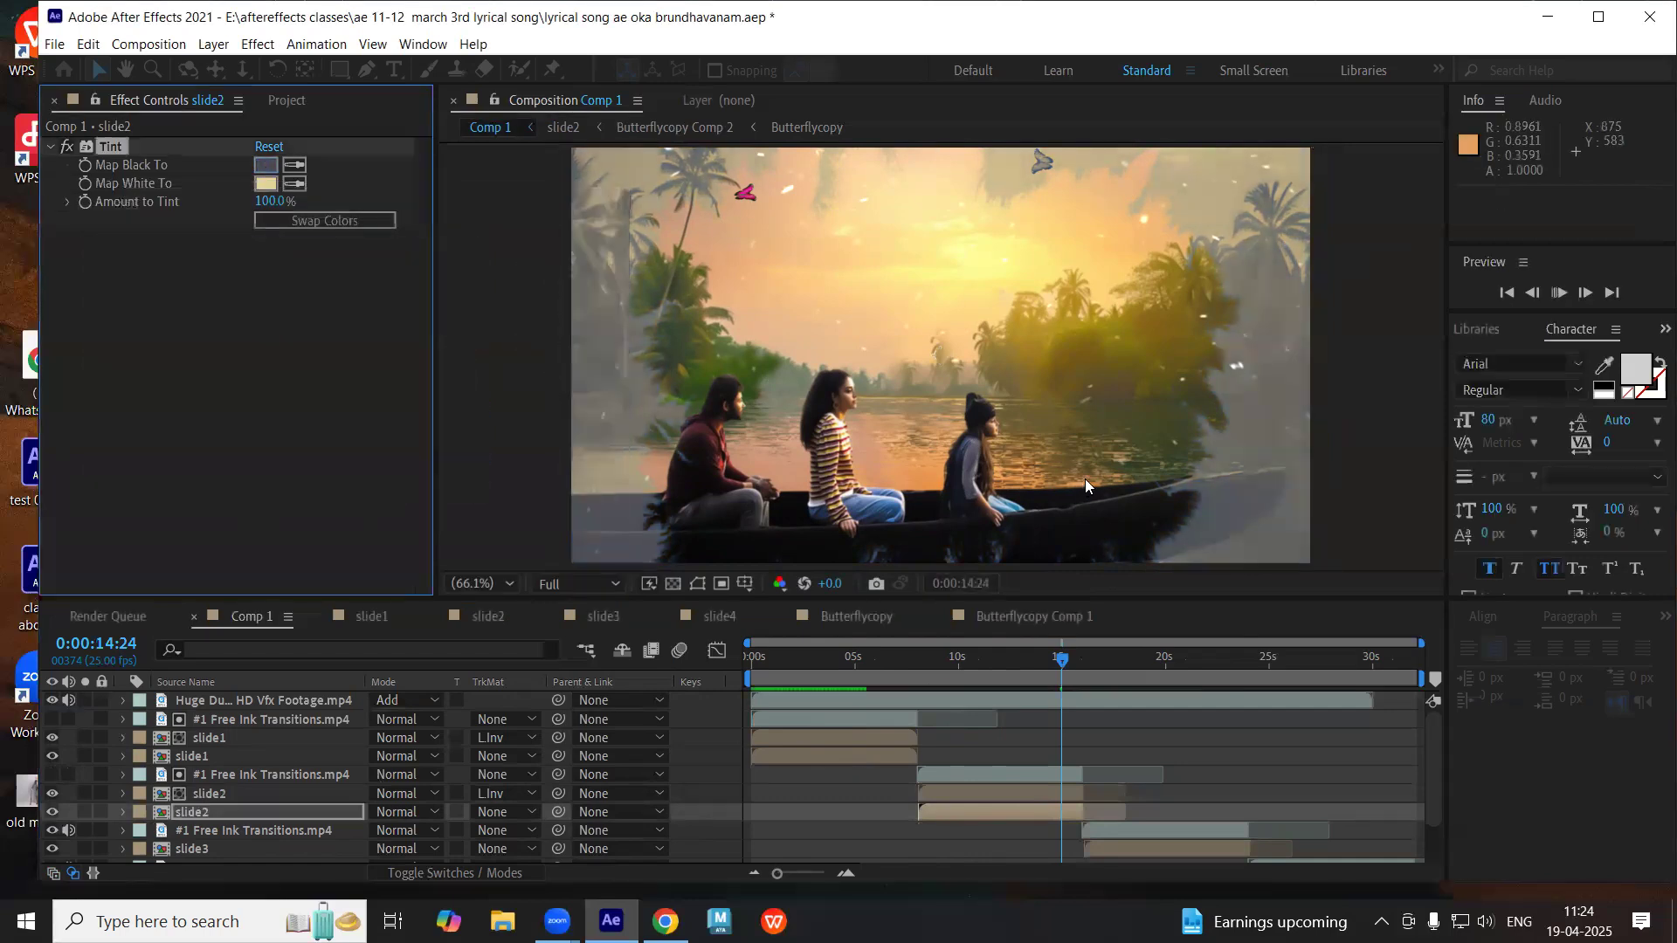
- Preview Comp 1 with the new tint, and scrub through slide2's ink transition from 0:00:09:19 to 0:00:13:07
{"action": "key", "text": "space"}
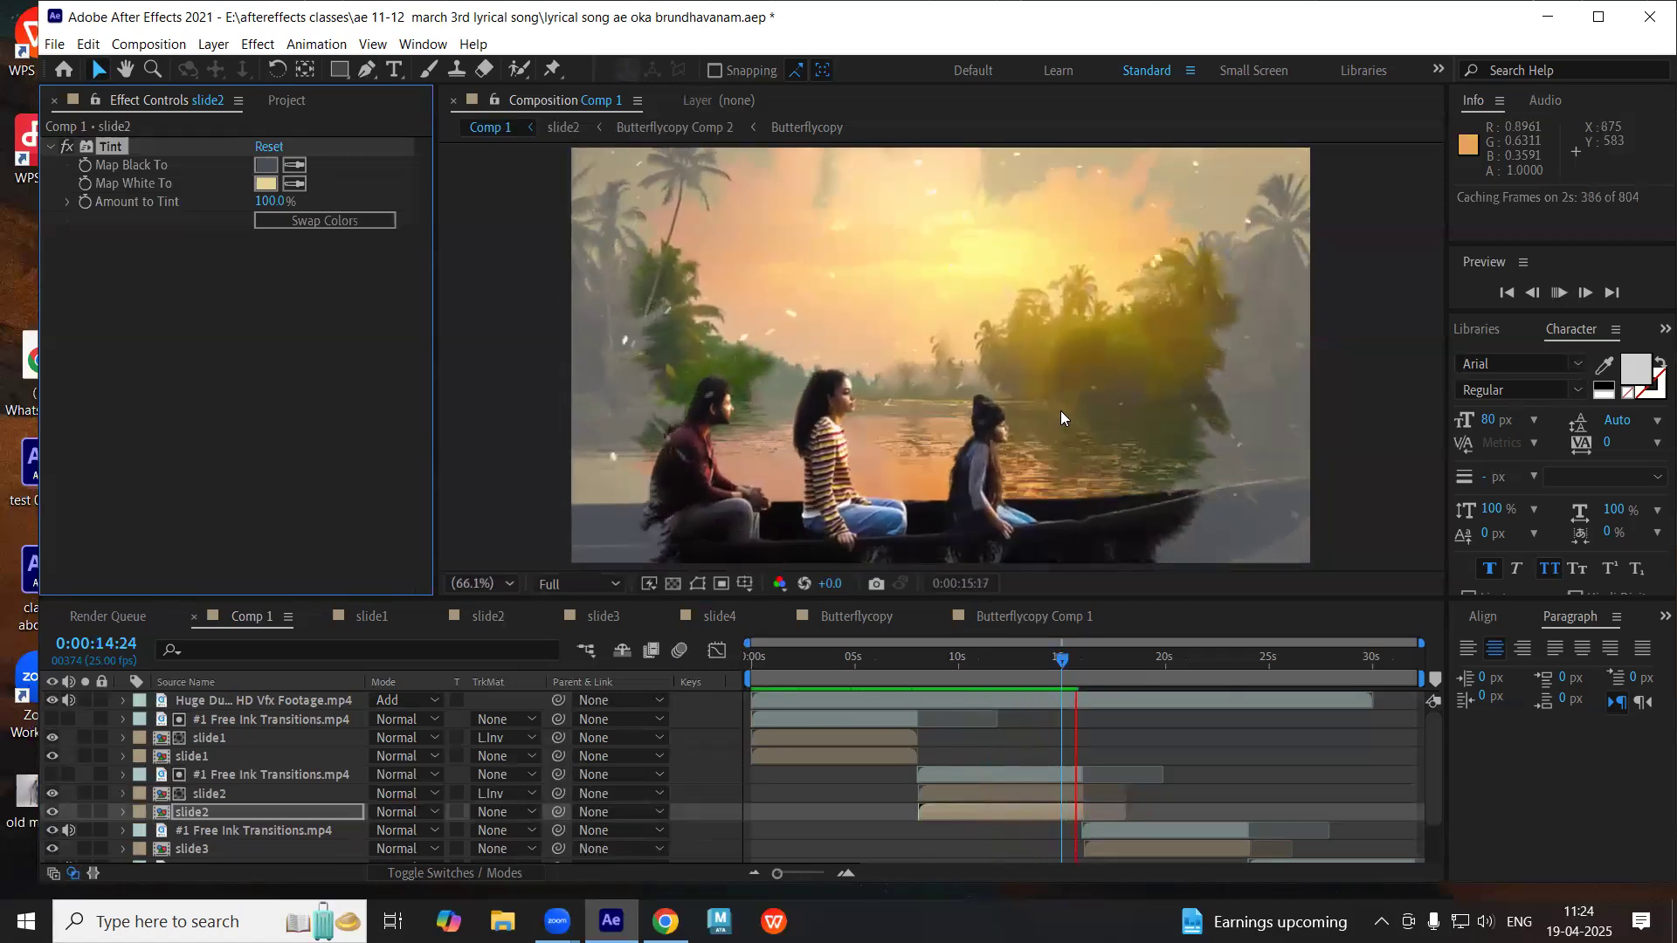
{"action": "key", "text": "space"}
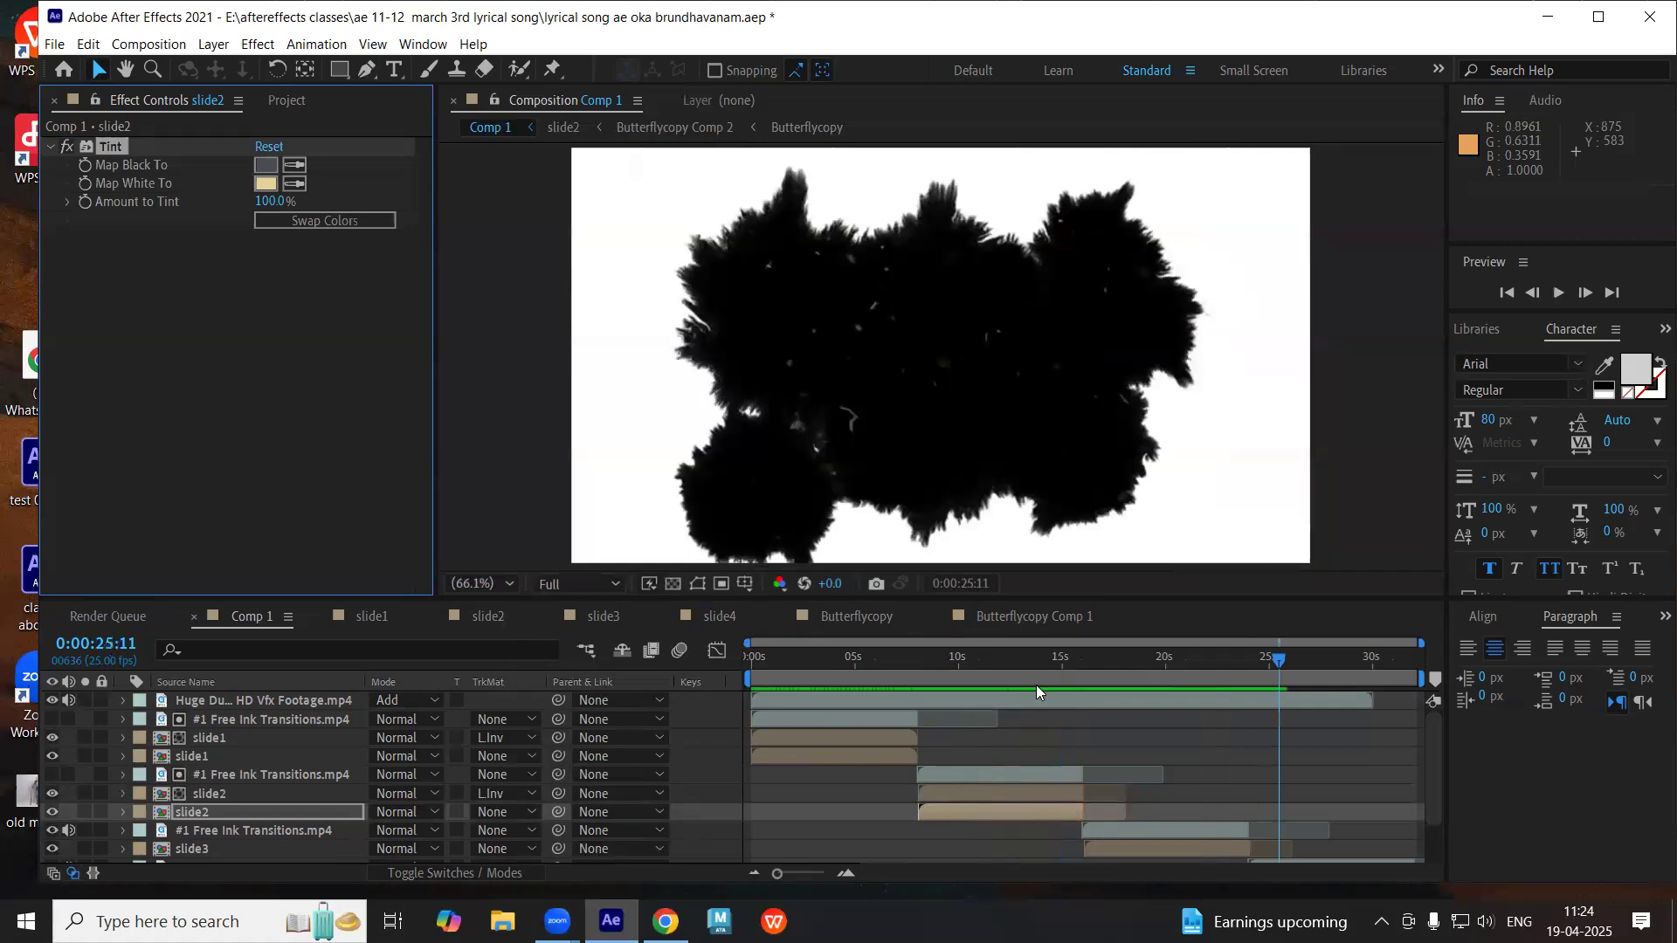
{"action": "left_click", "coordinate": [950, 656]}
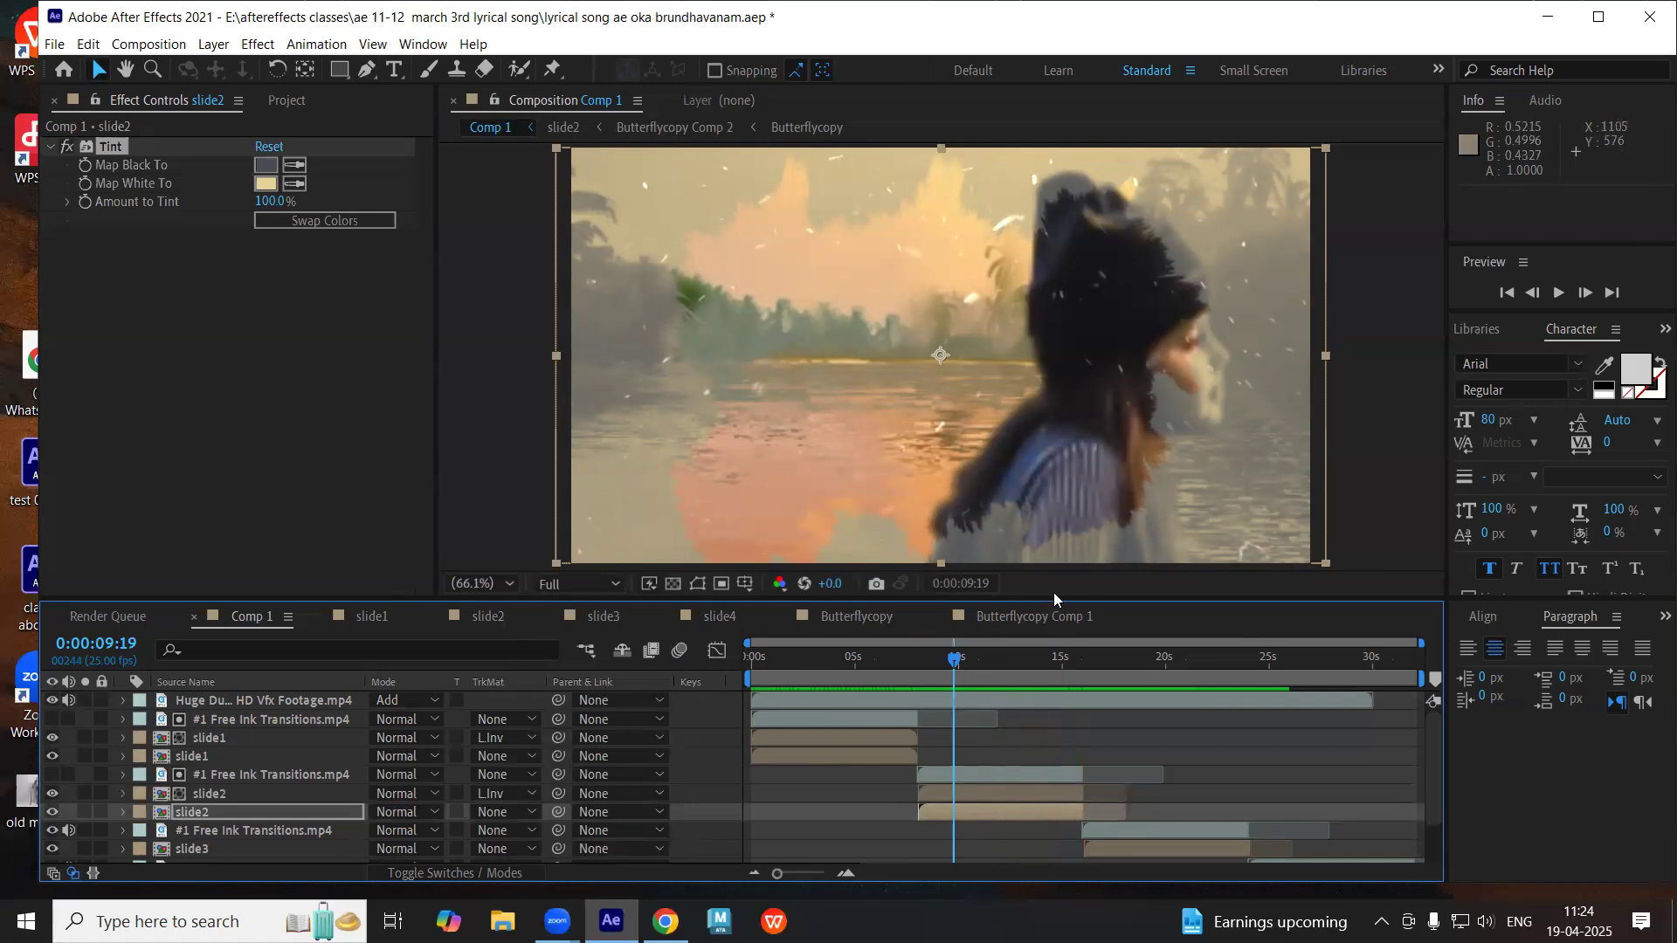
{"action": "left_click_drag", "start_coordinate": [934, 663], "coordinate": [1024, 664]}
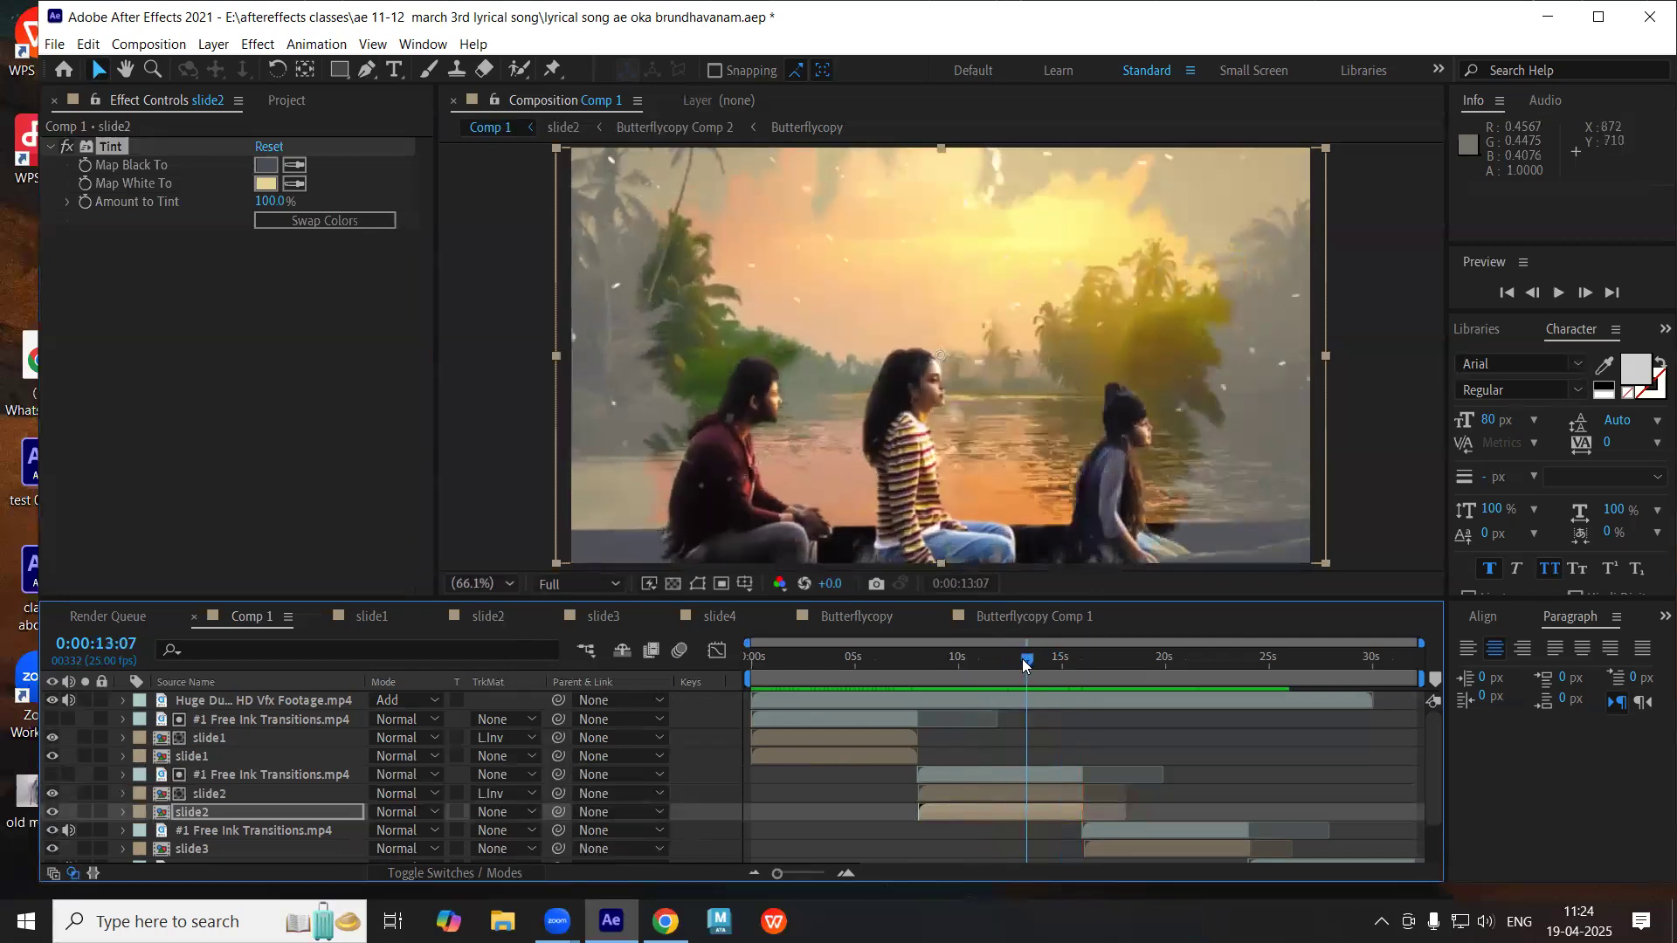
- Add a Transform distort effect to the lower slide2 layer and set its uniform scale to 112
{"action": "left_click", "coordinate": [194, 813]}
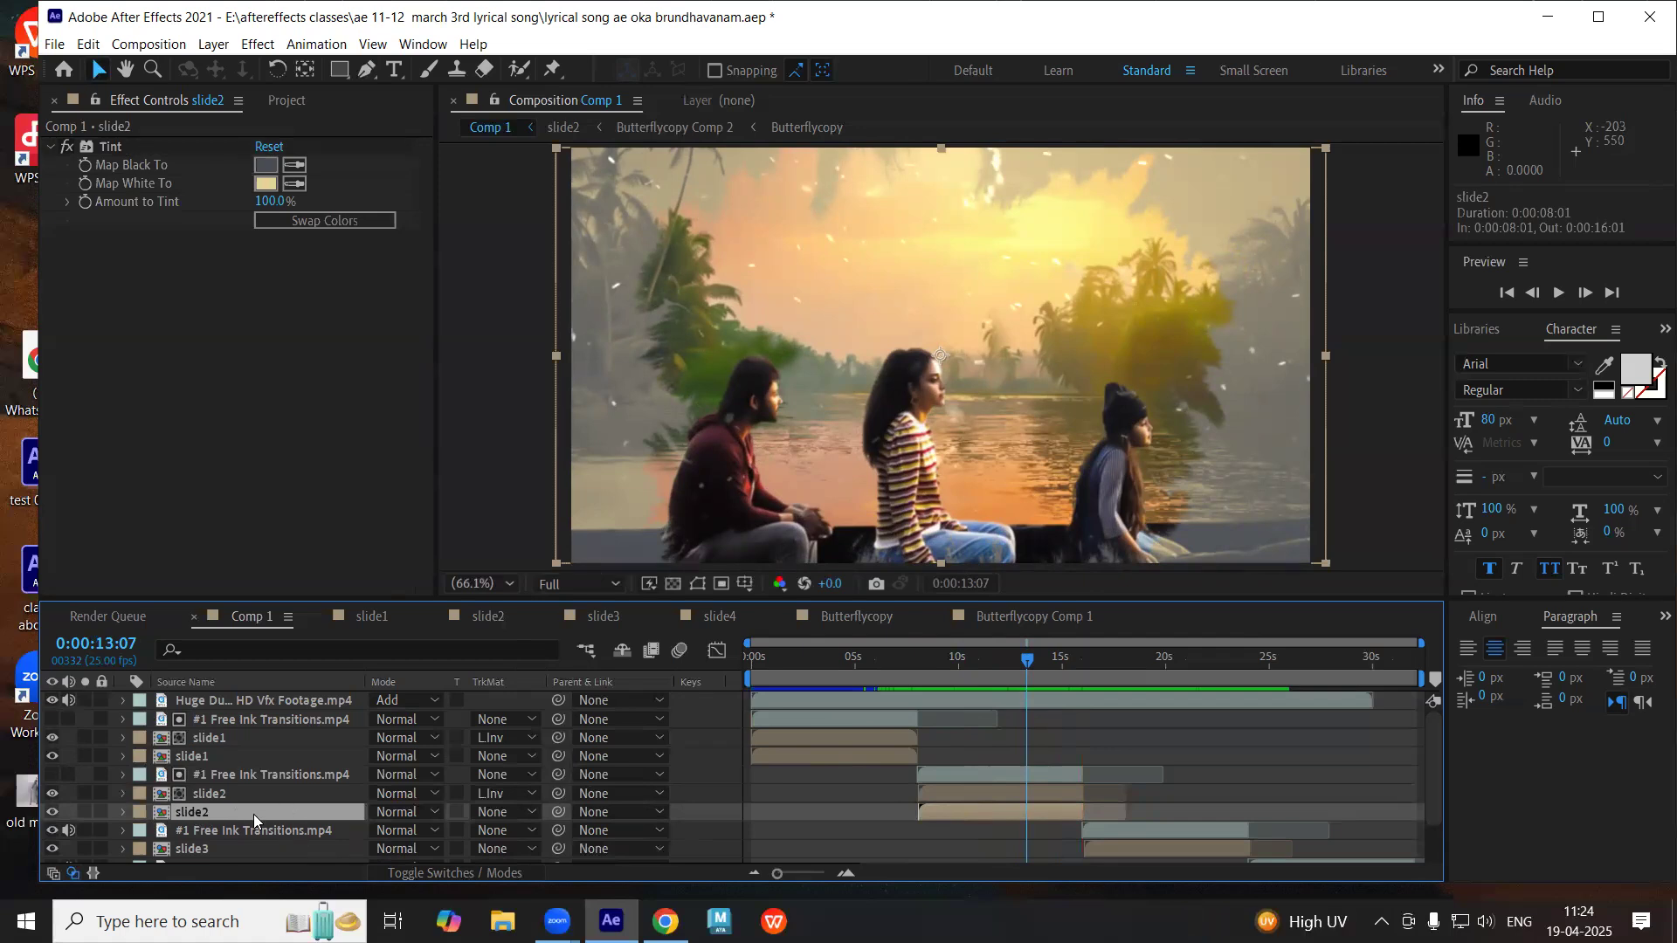
{"action": "left_click", "coordinate": [489, 871]}
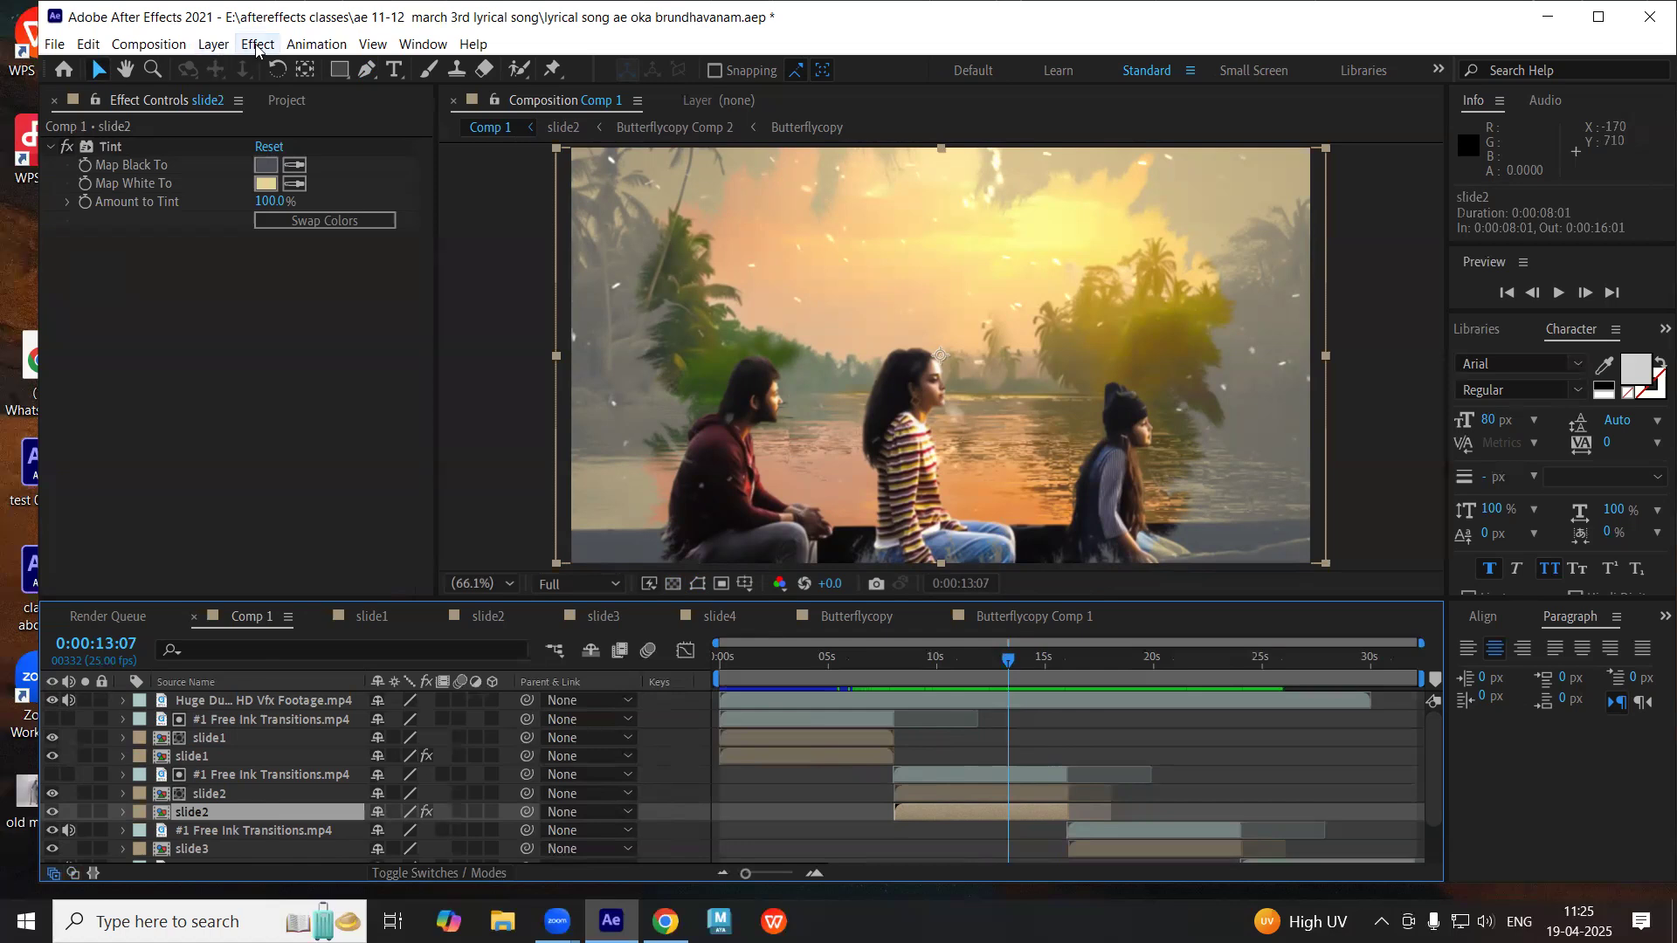
{"action": "key", "text": "alt+t"}
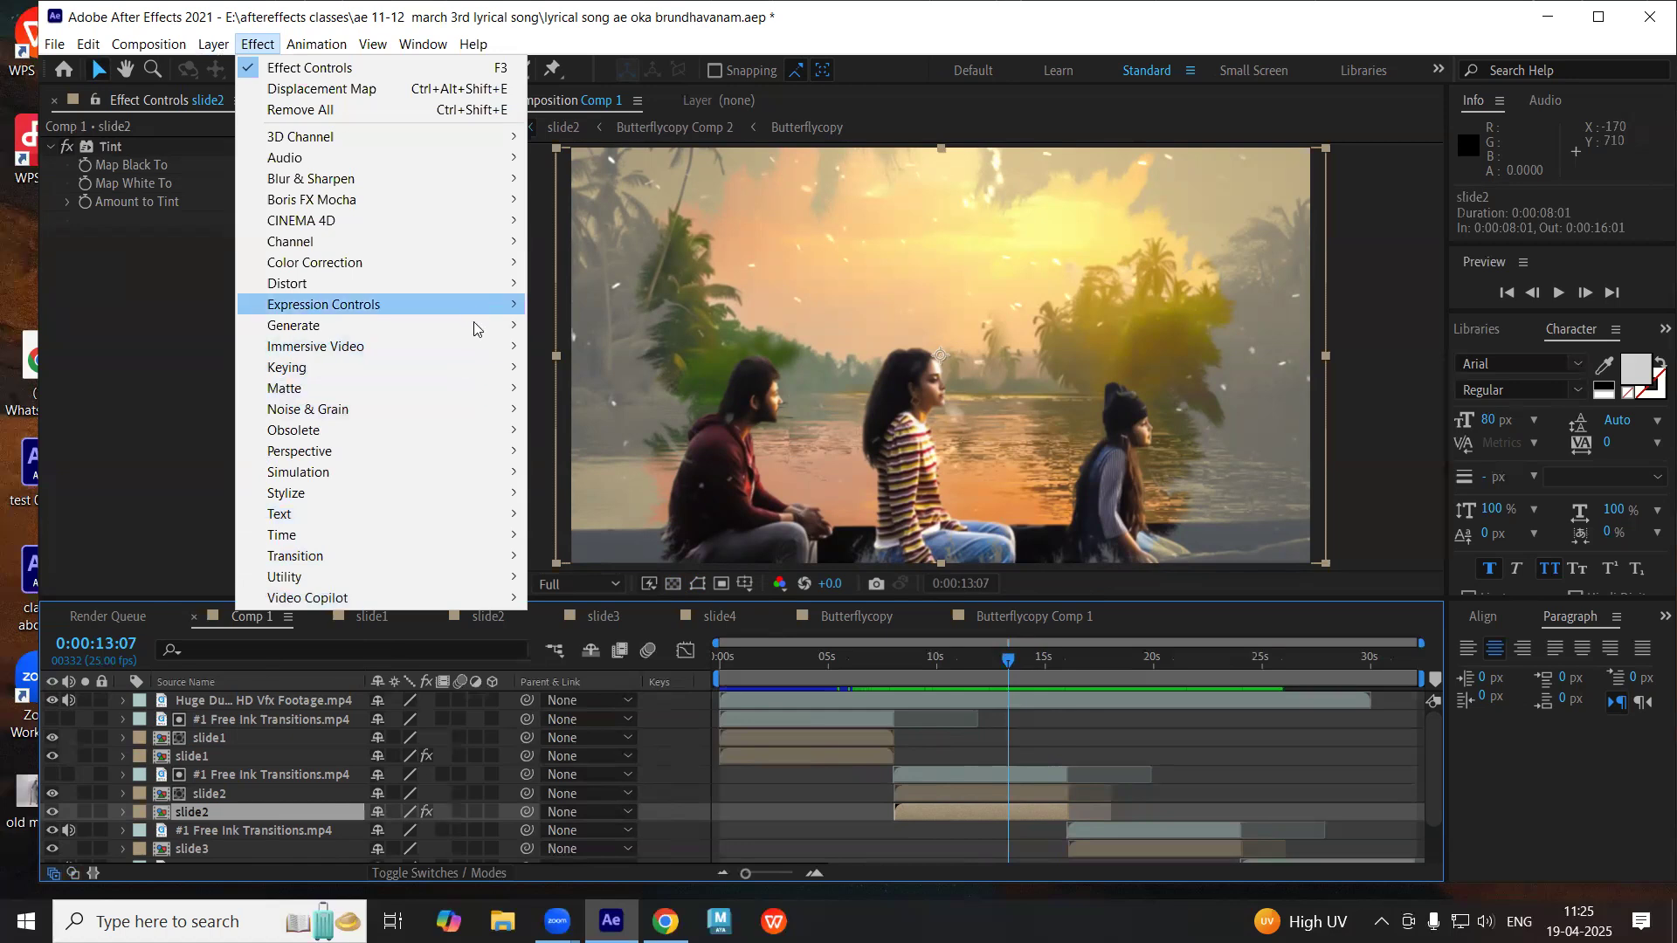
{"action": "mouse_move", "coordinate": [476, 328]}
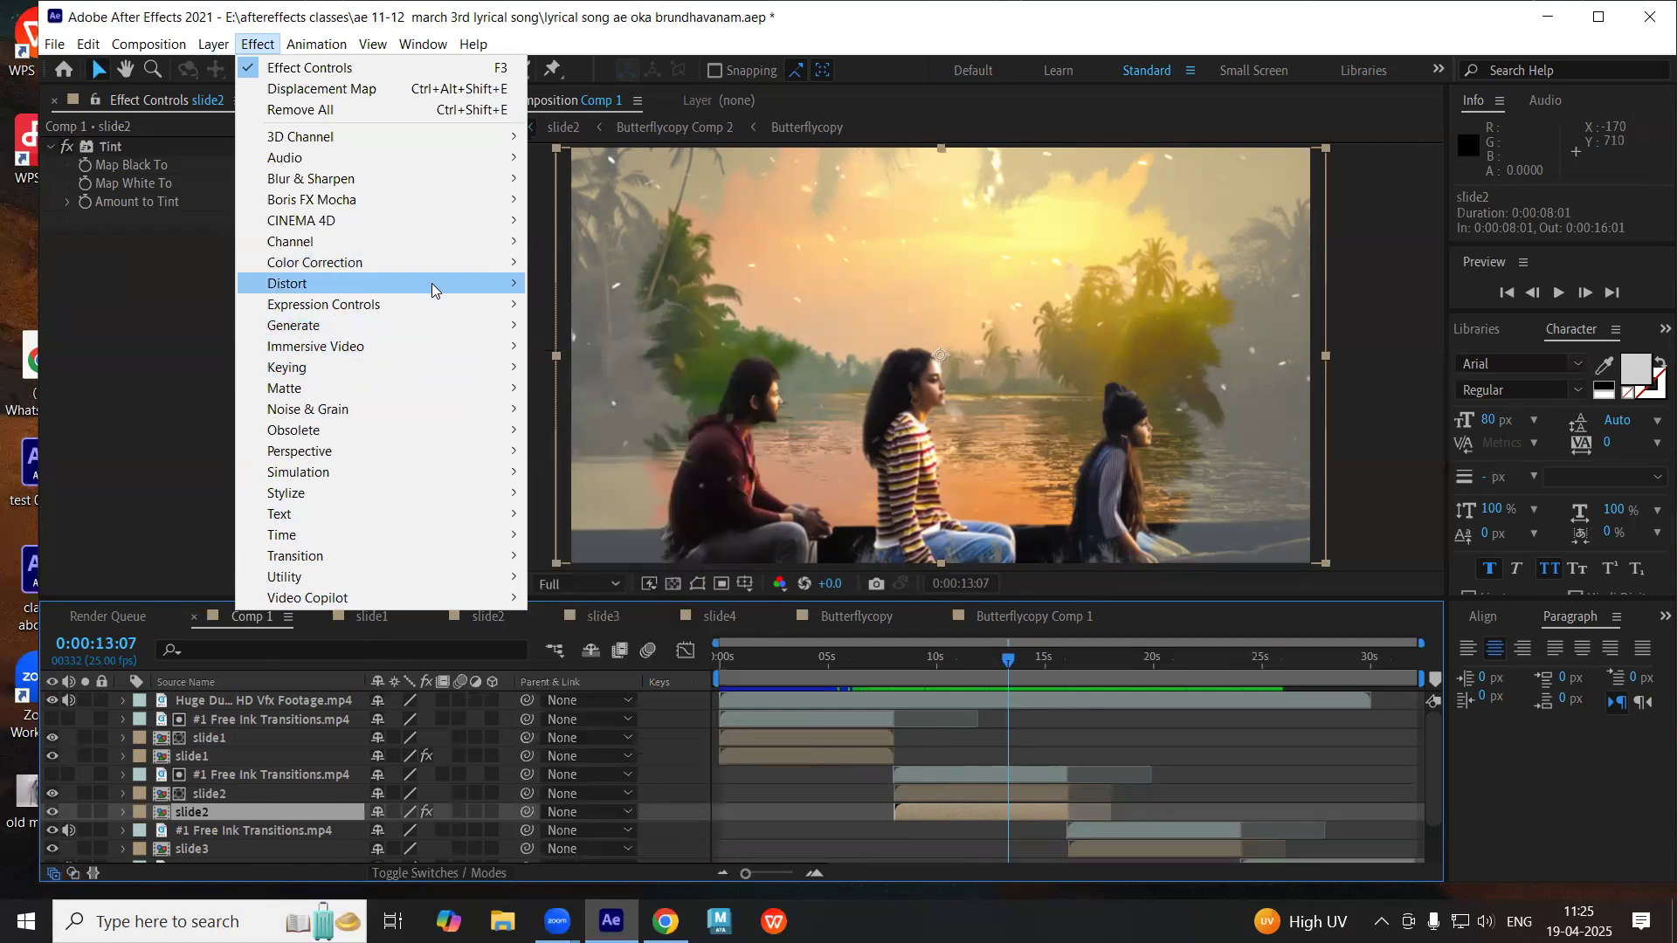
{"action": "mouse_move", "coordinate": [433, 290]}
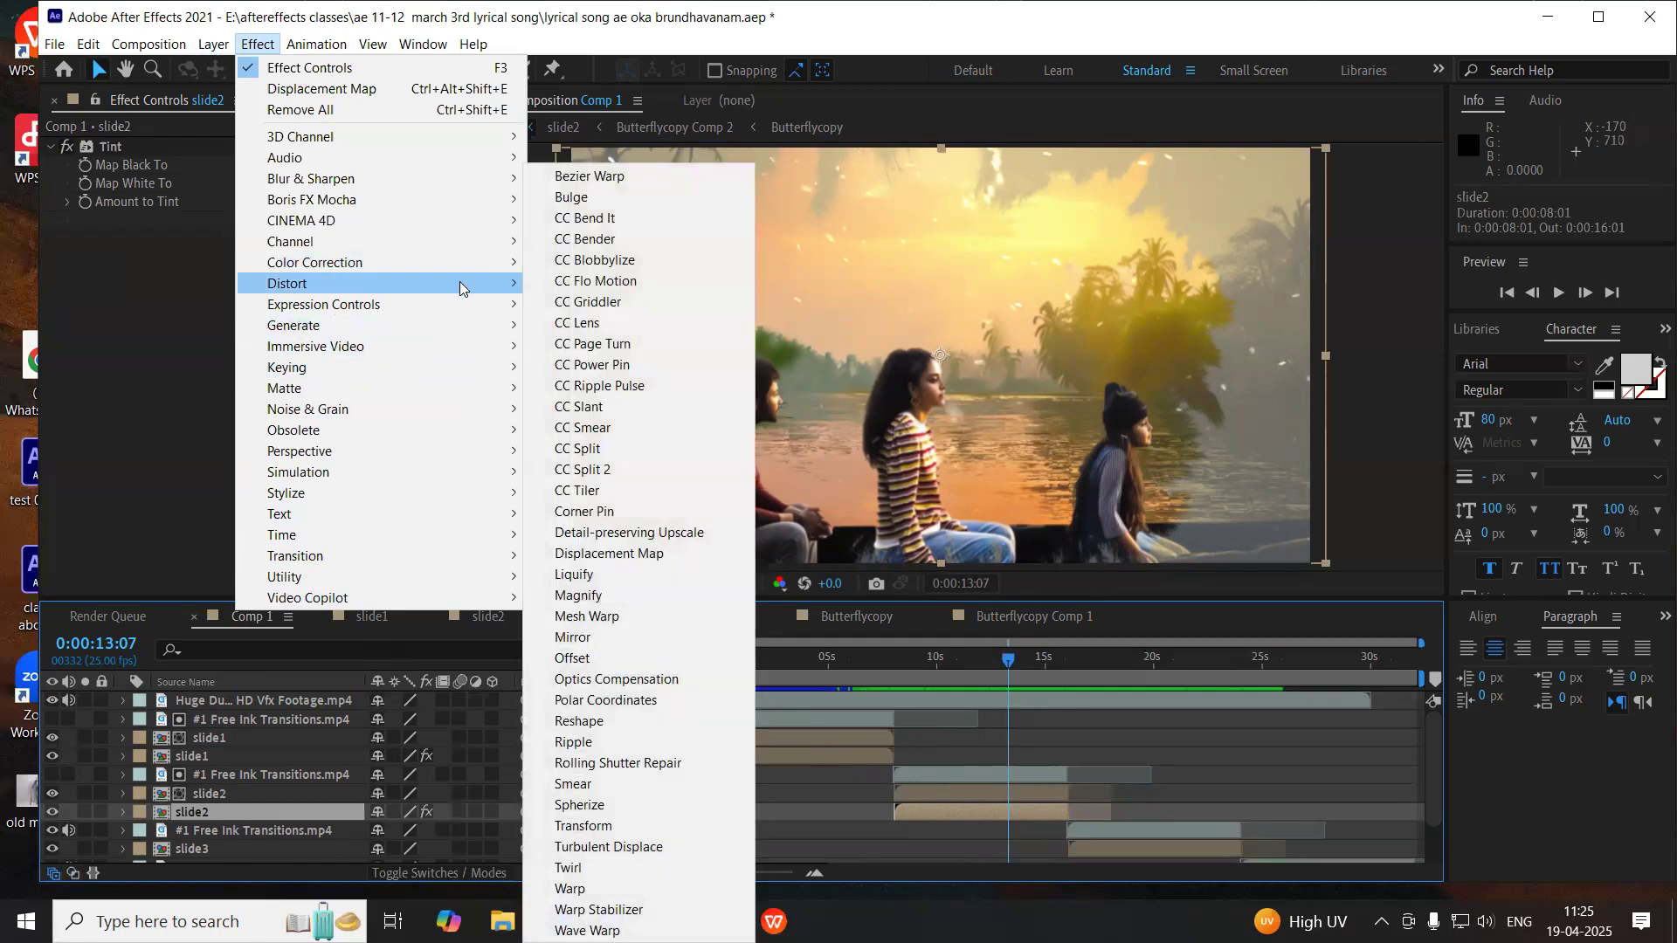
{"action": "left_click", "coordinate": [606, 822]}
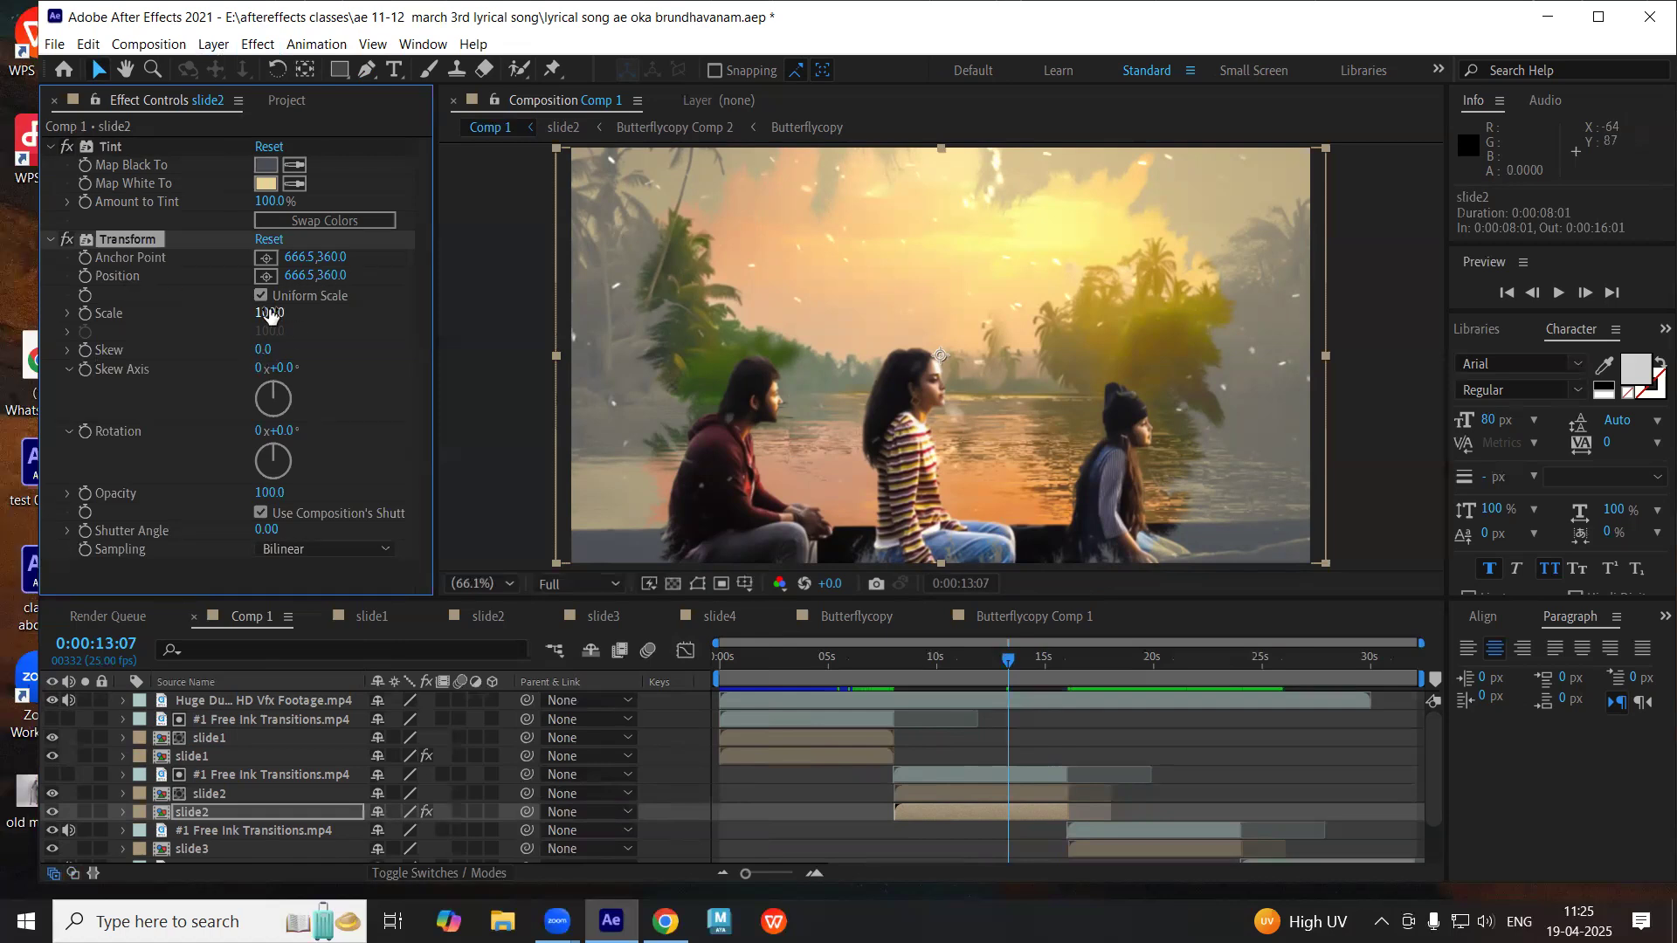
{"action": "left_click_drag", "start_coordinate": [275, 312], "coordinate": [280, 312]}
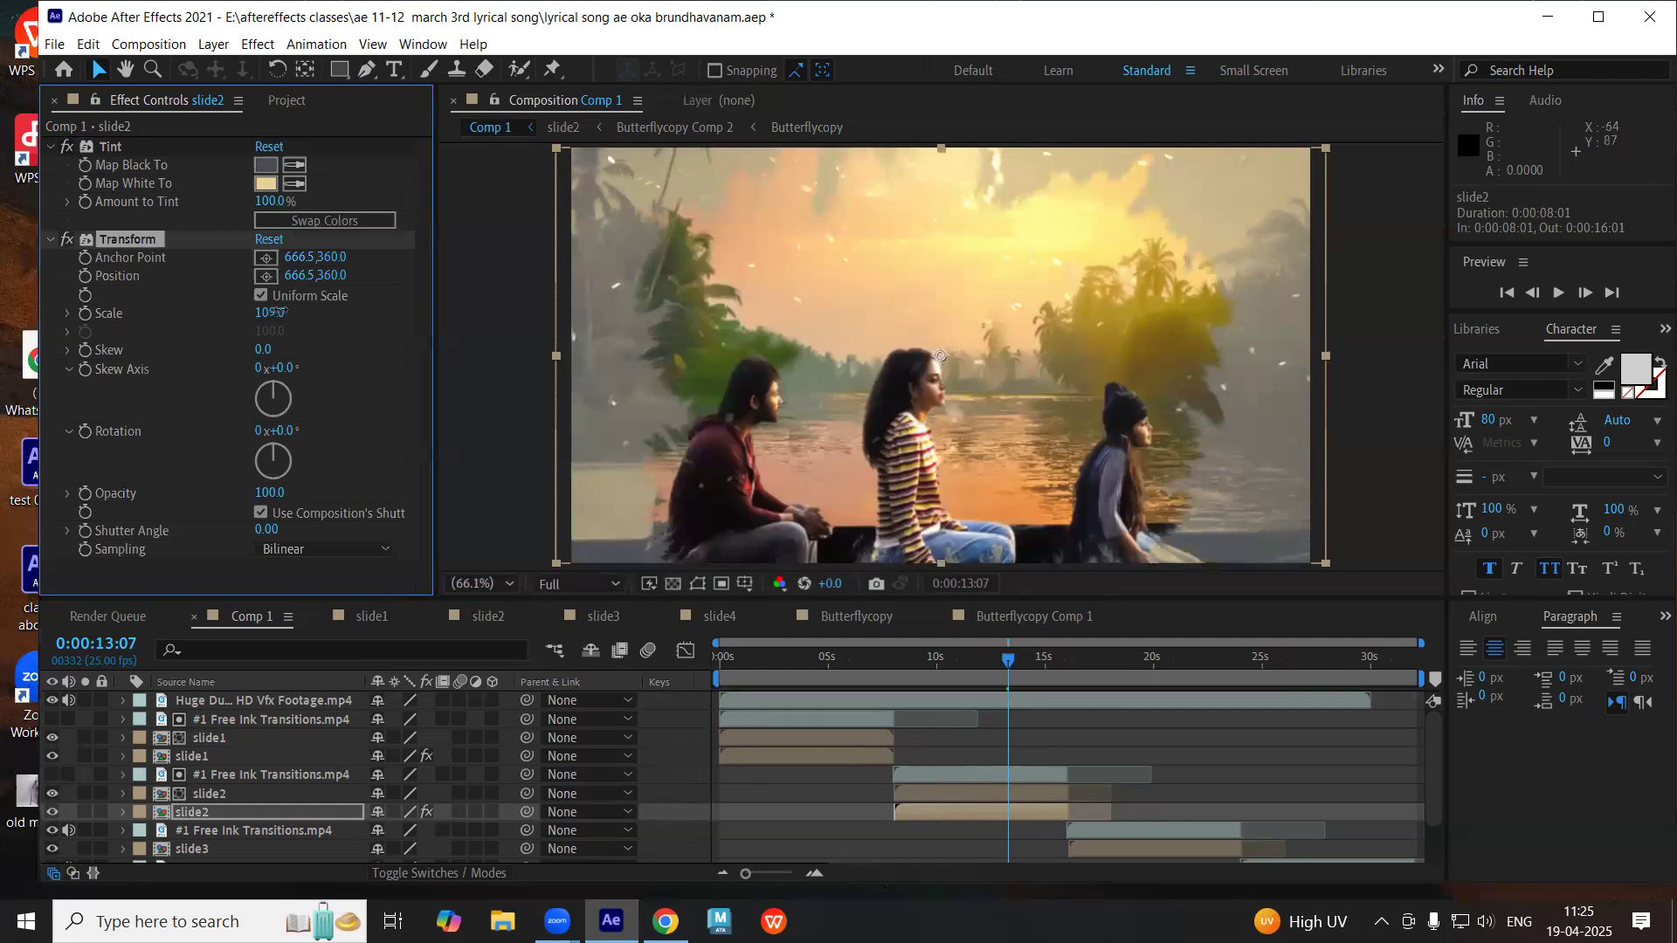
- Copy the Transform effect with scale 112 from the lower slide2 layer onto the lower slide1 layer
{"action": "key", "text": "space"}
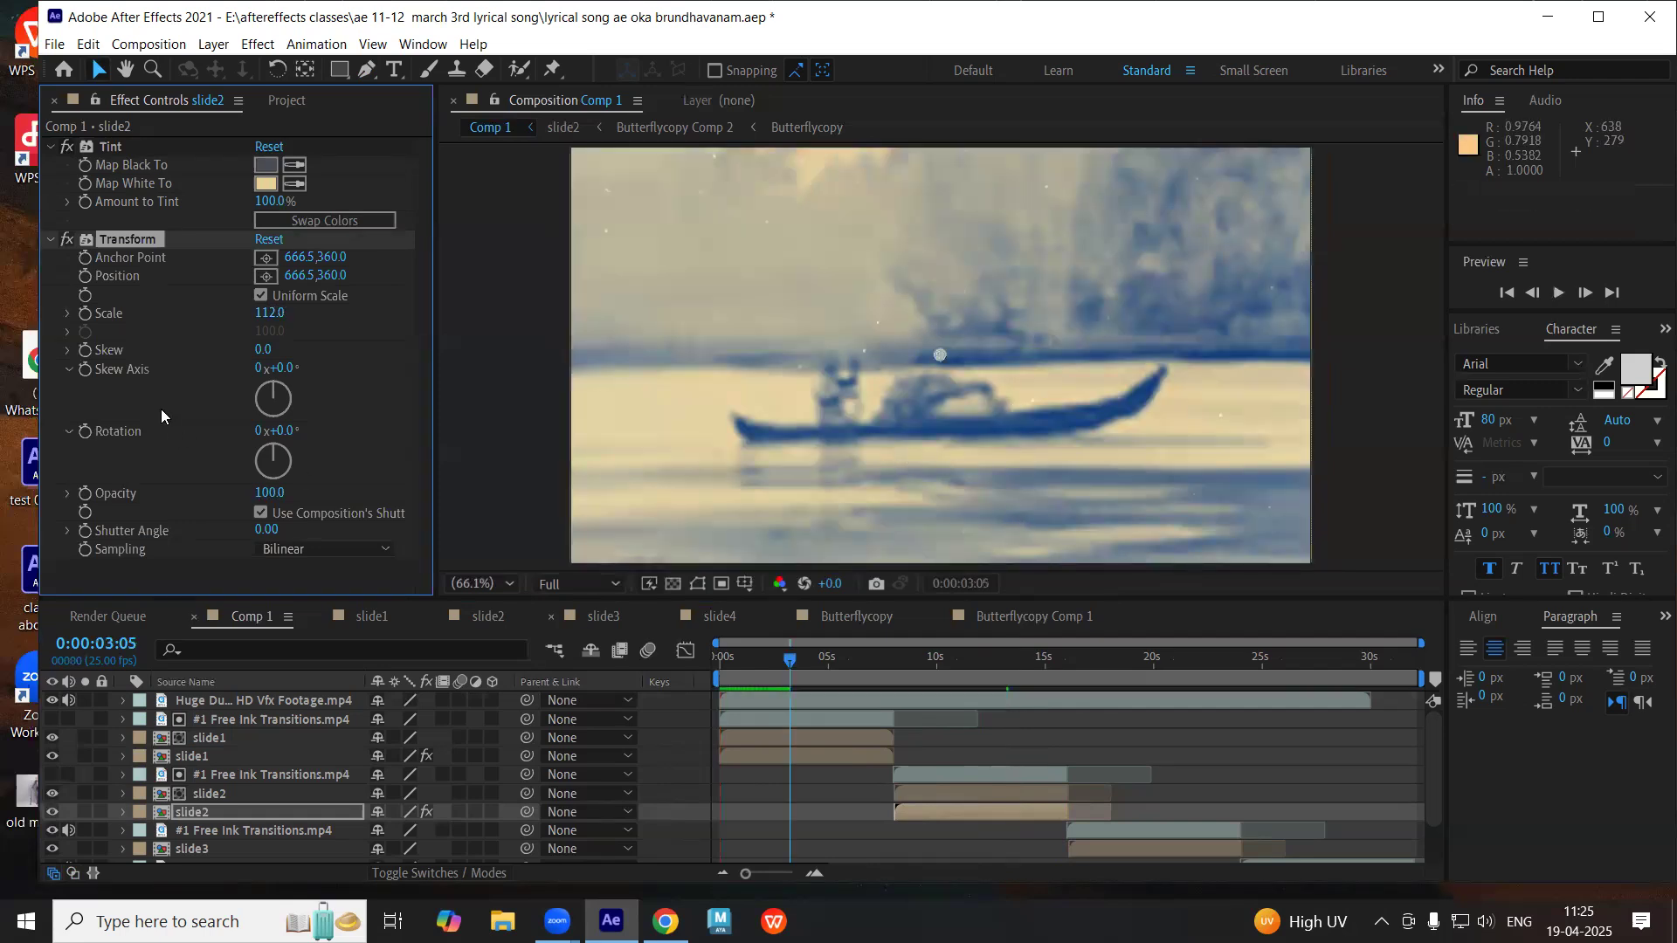
{"action": "key", "text": "space"}
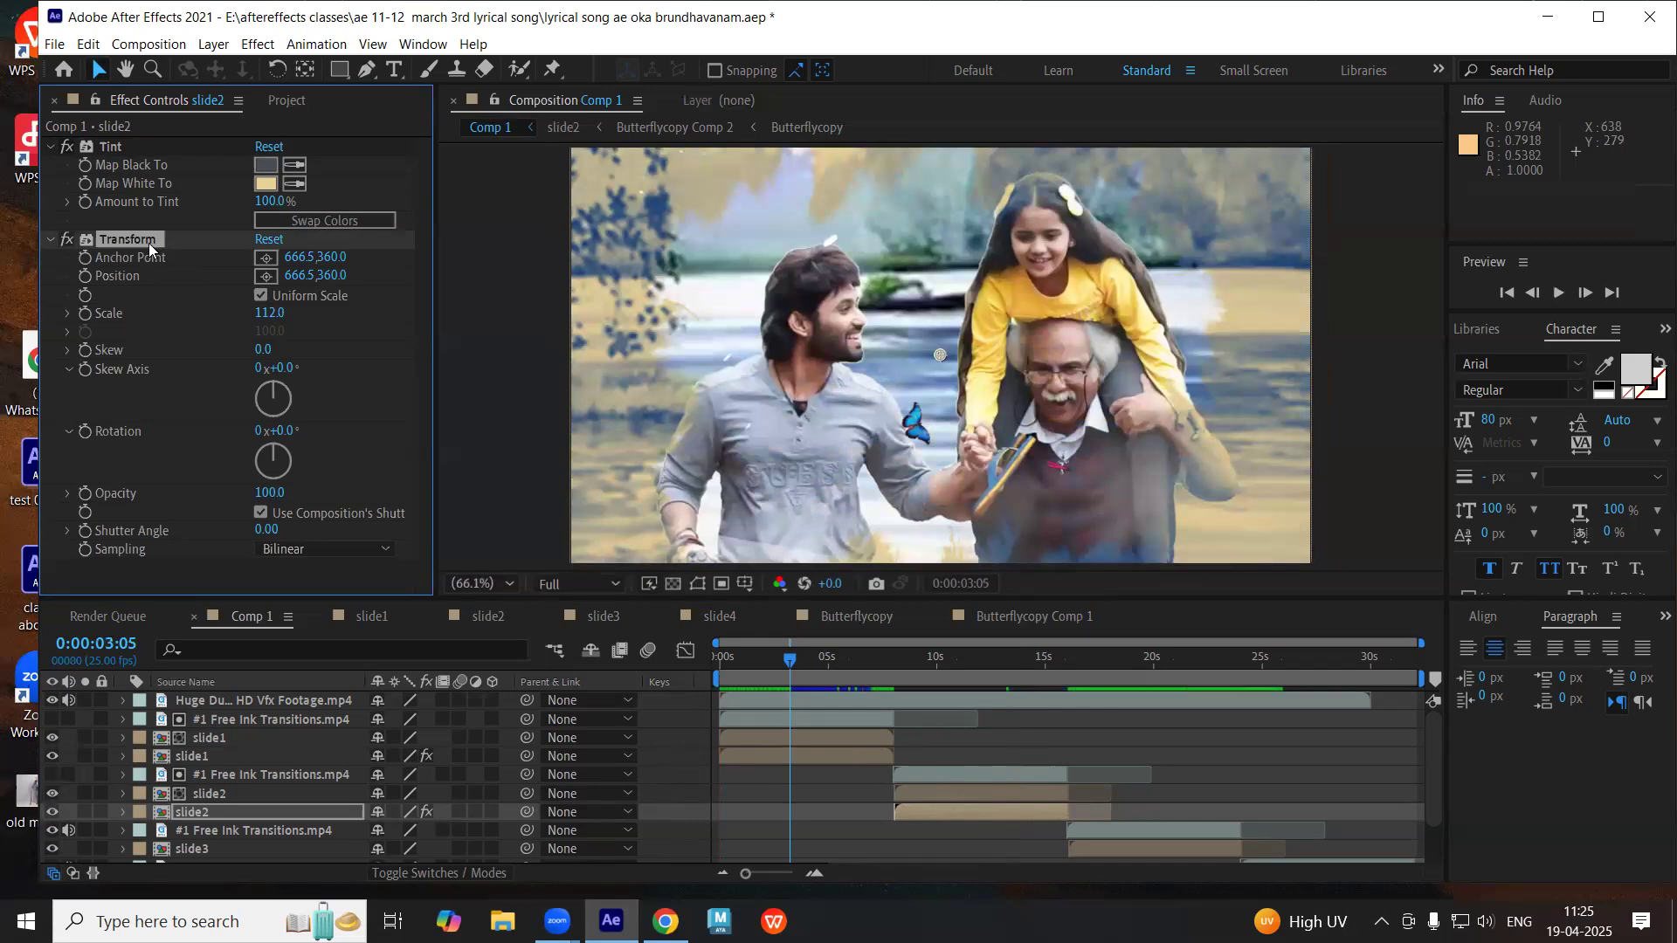
{"action": "left_click", "coordinate": [203, 759]}
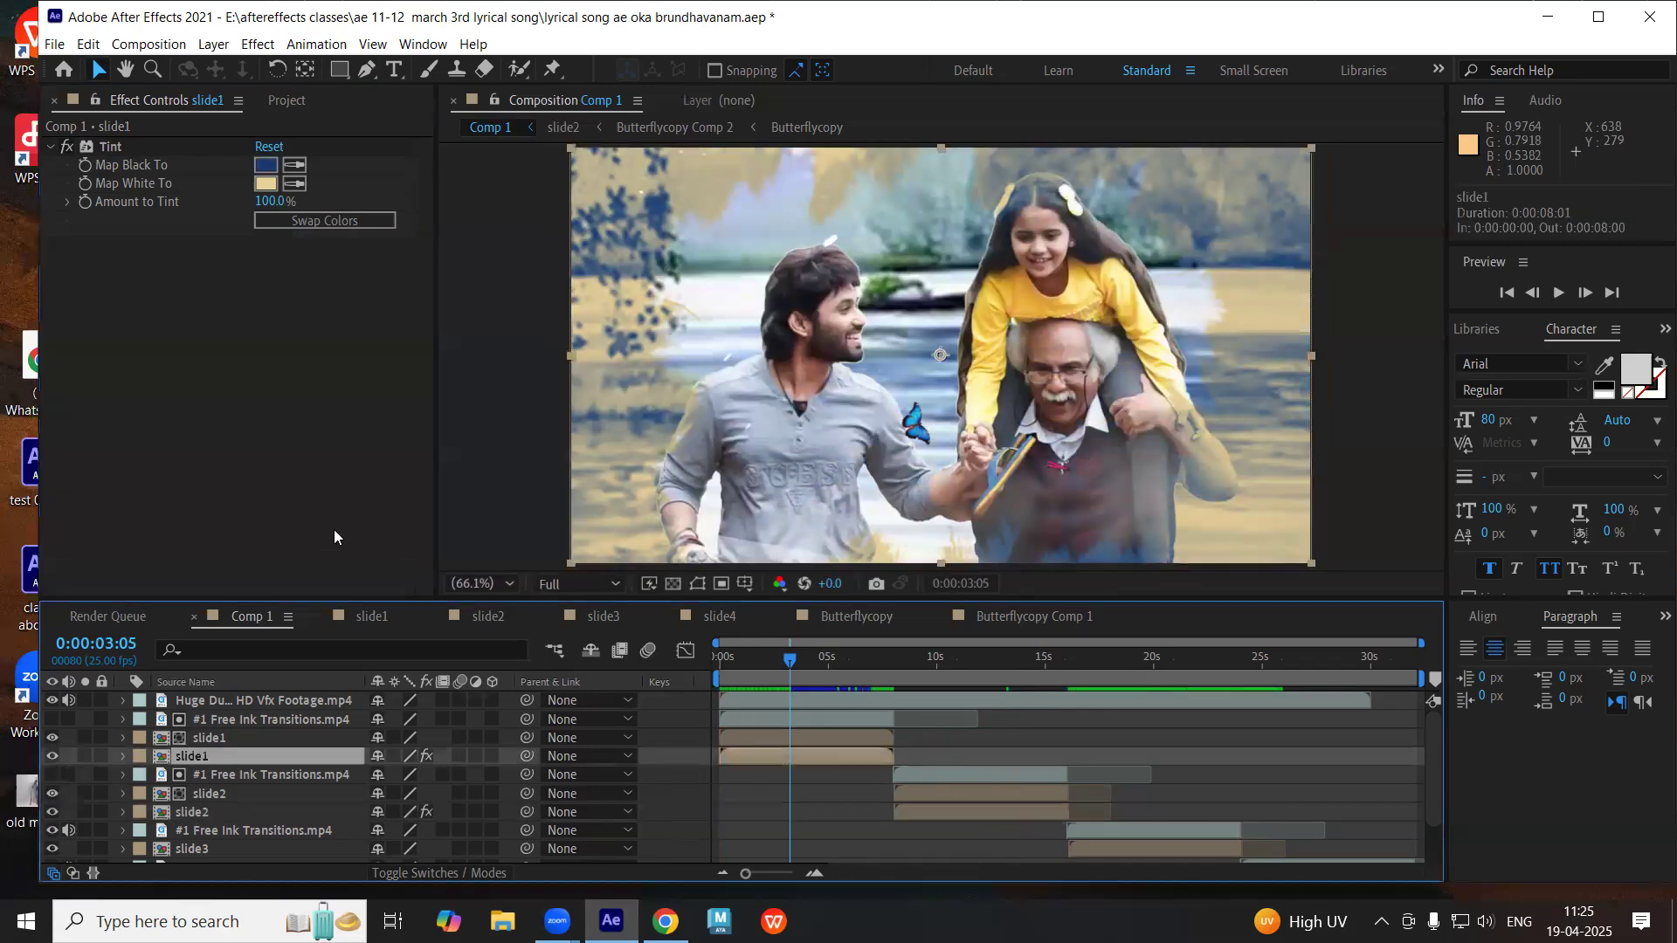
{"action": "left_click", "coordinate": [242, 383]}
{"action": "key", "text": "ctrl+v"}
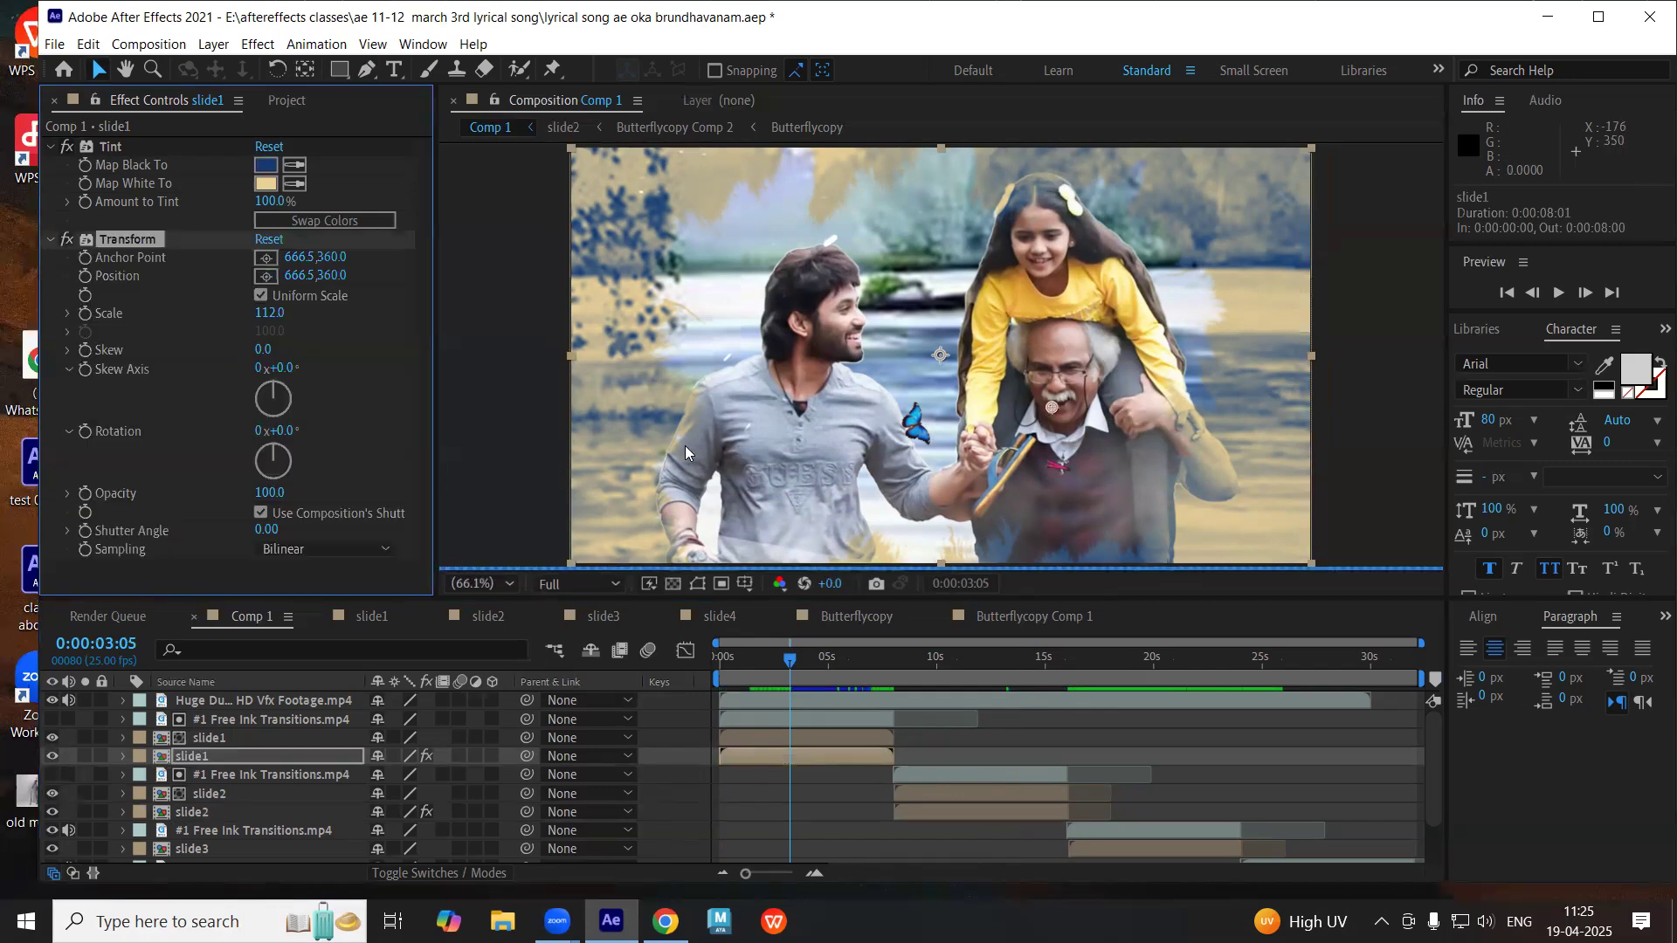
- Preview Comp 1 from the start with the system volume at 30, and scrub to 0:00:14:21
{"action": "key", "text": "space"}
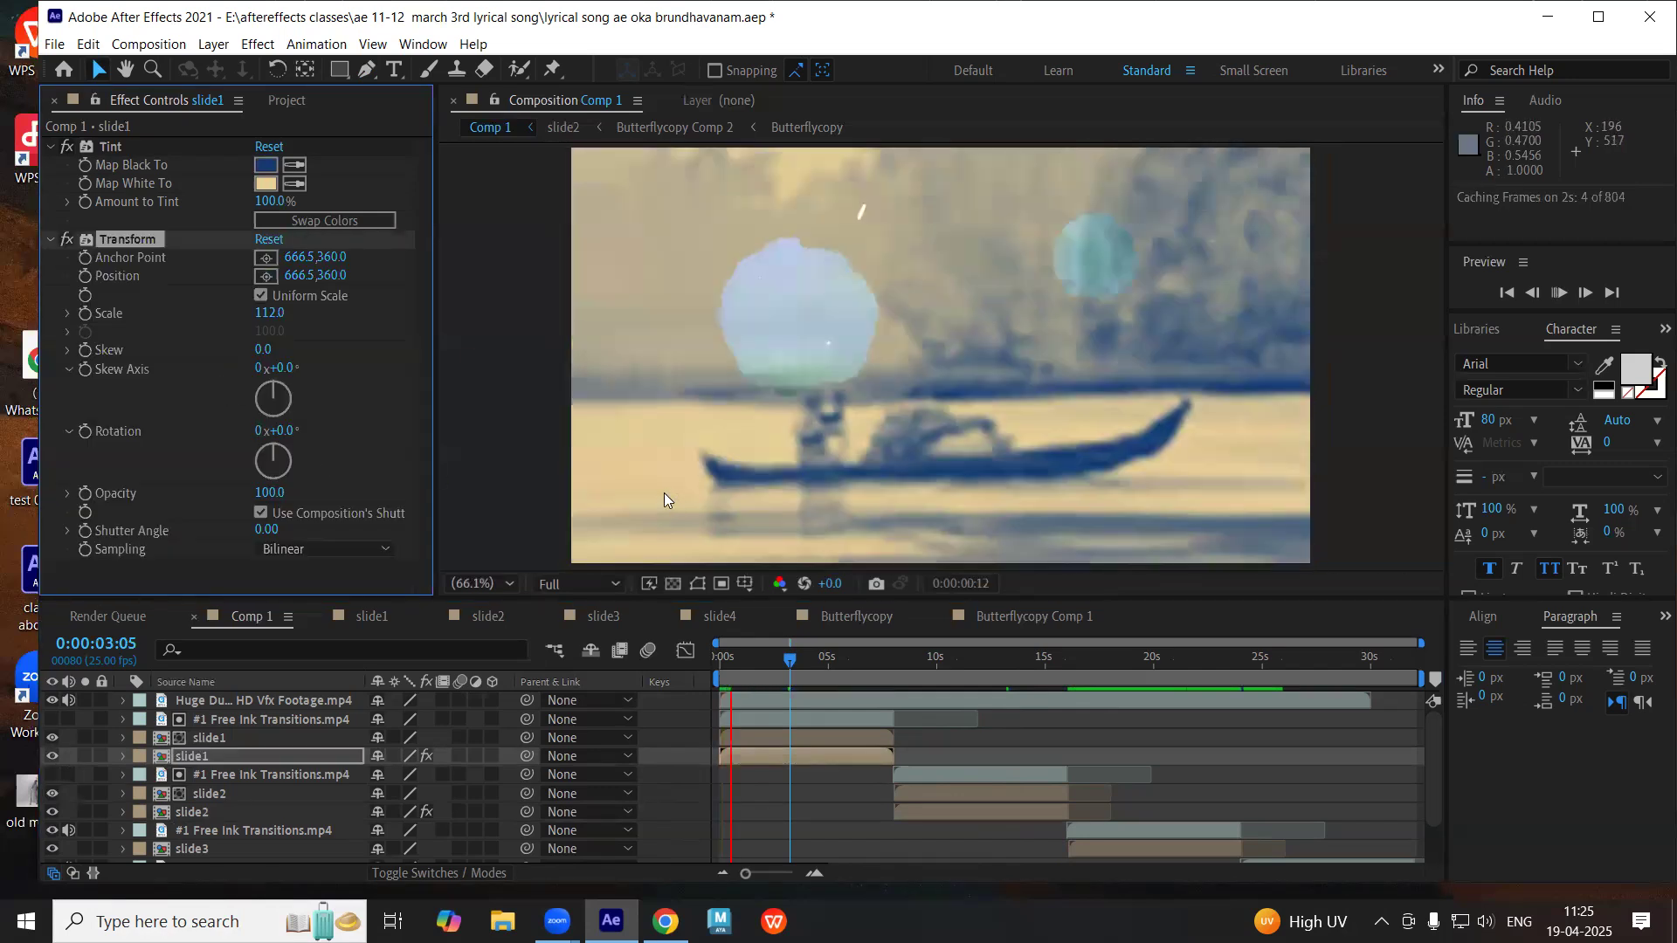
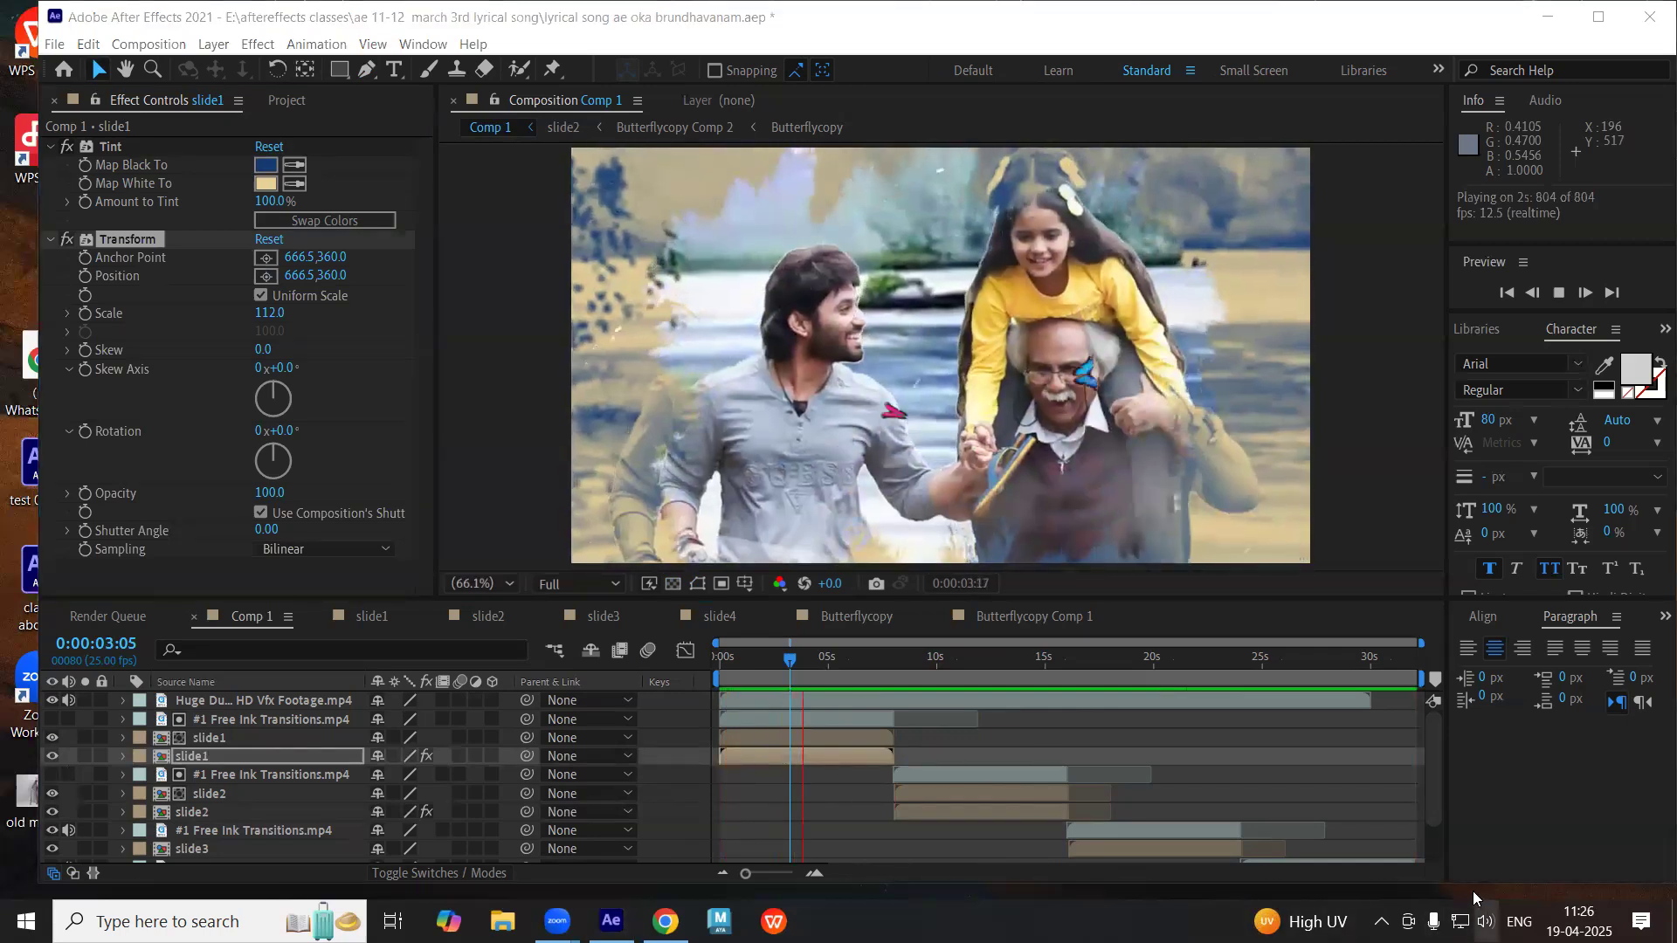
{"action": "left_click", "coordinate": [1485, 922]}
{"action": "left_click_drag", "start_coordinate": [1456, 869], "coordinate": [1433, 871]}
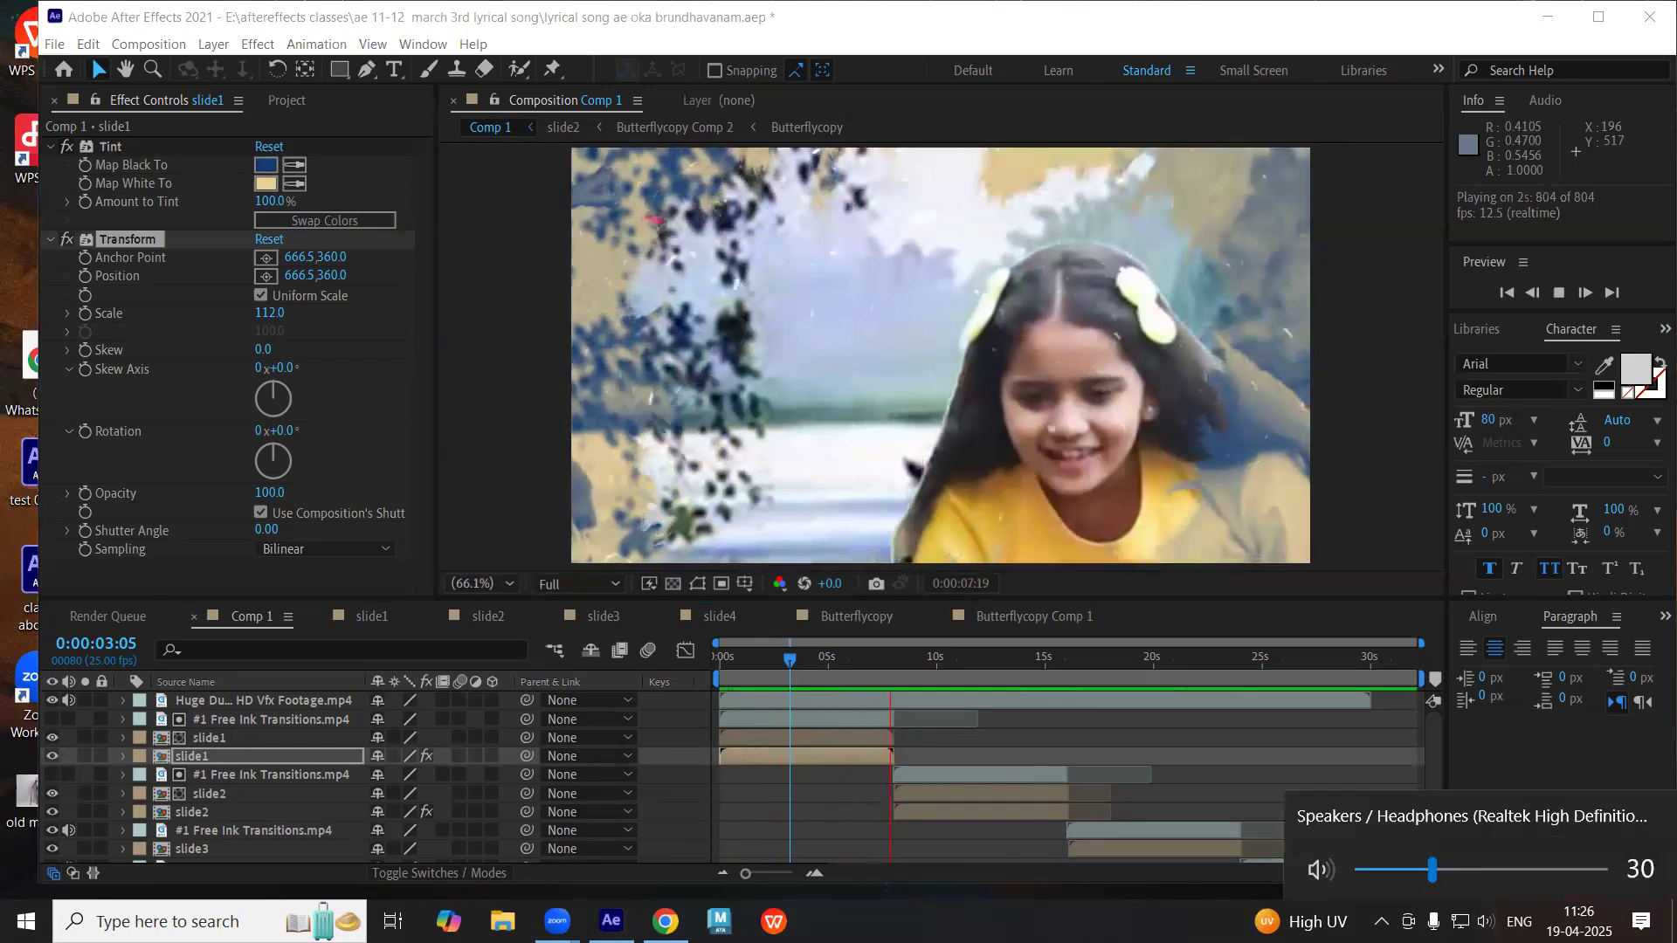
{"action": "left_click", "coordinate": [1267, 590]}
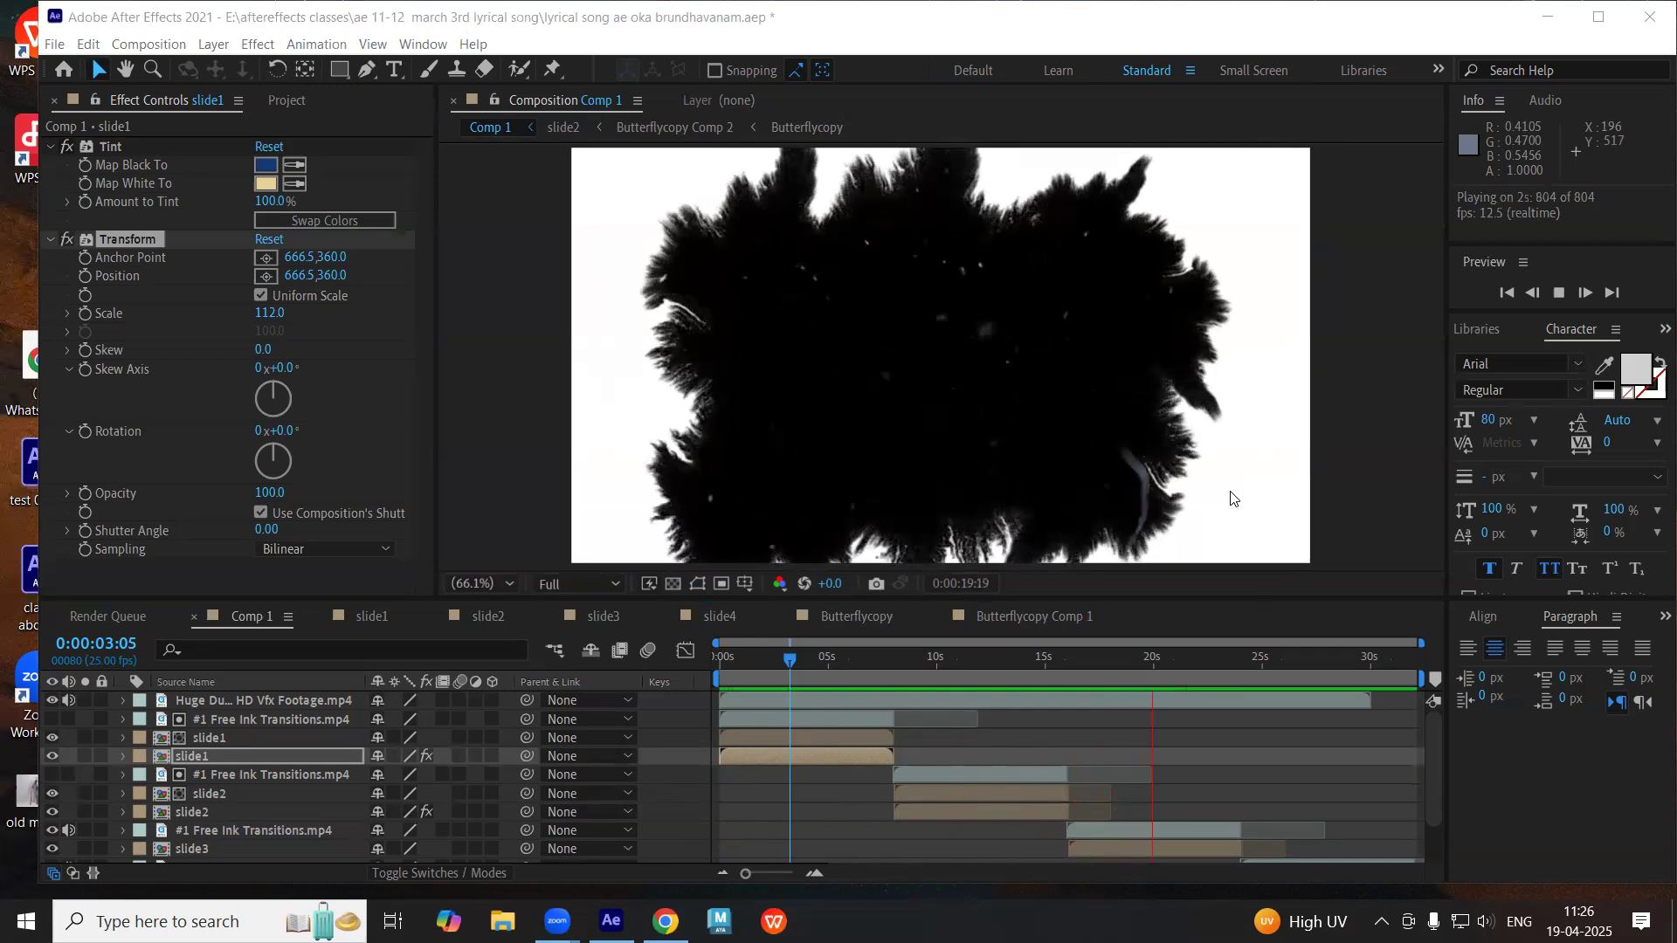
{"action": "left_click", "coordinate": [927, 841]}
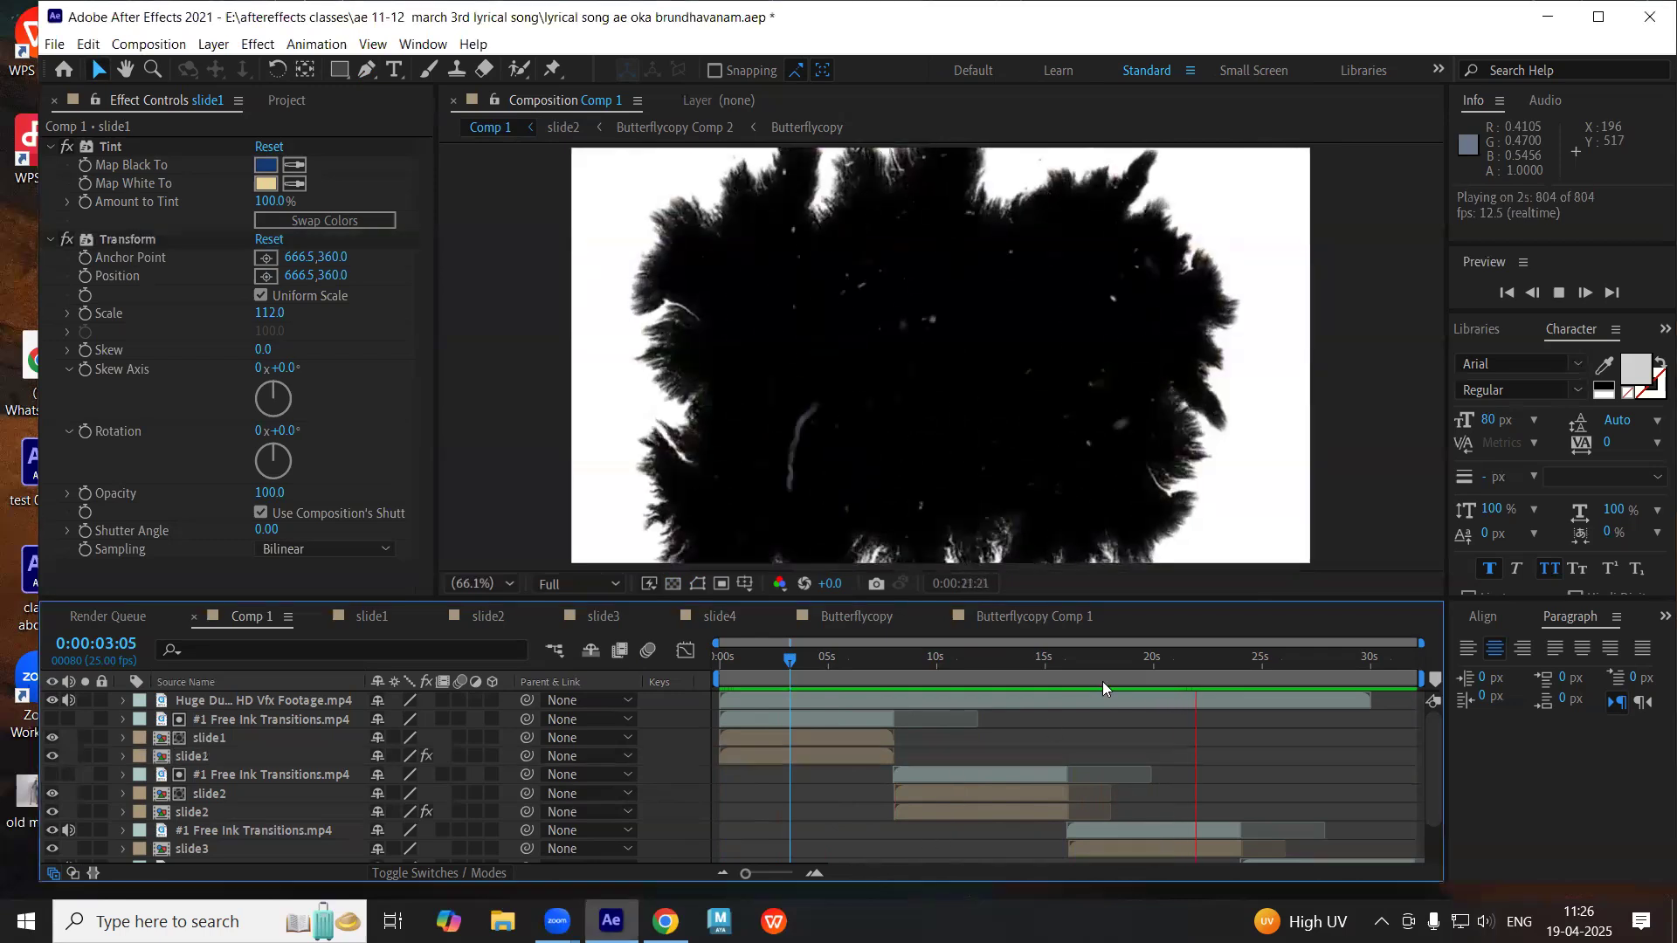
{"action": "key", "text": "space"}
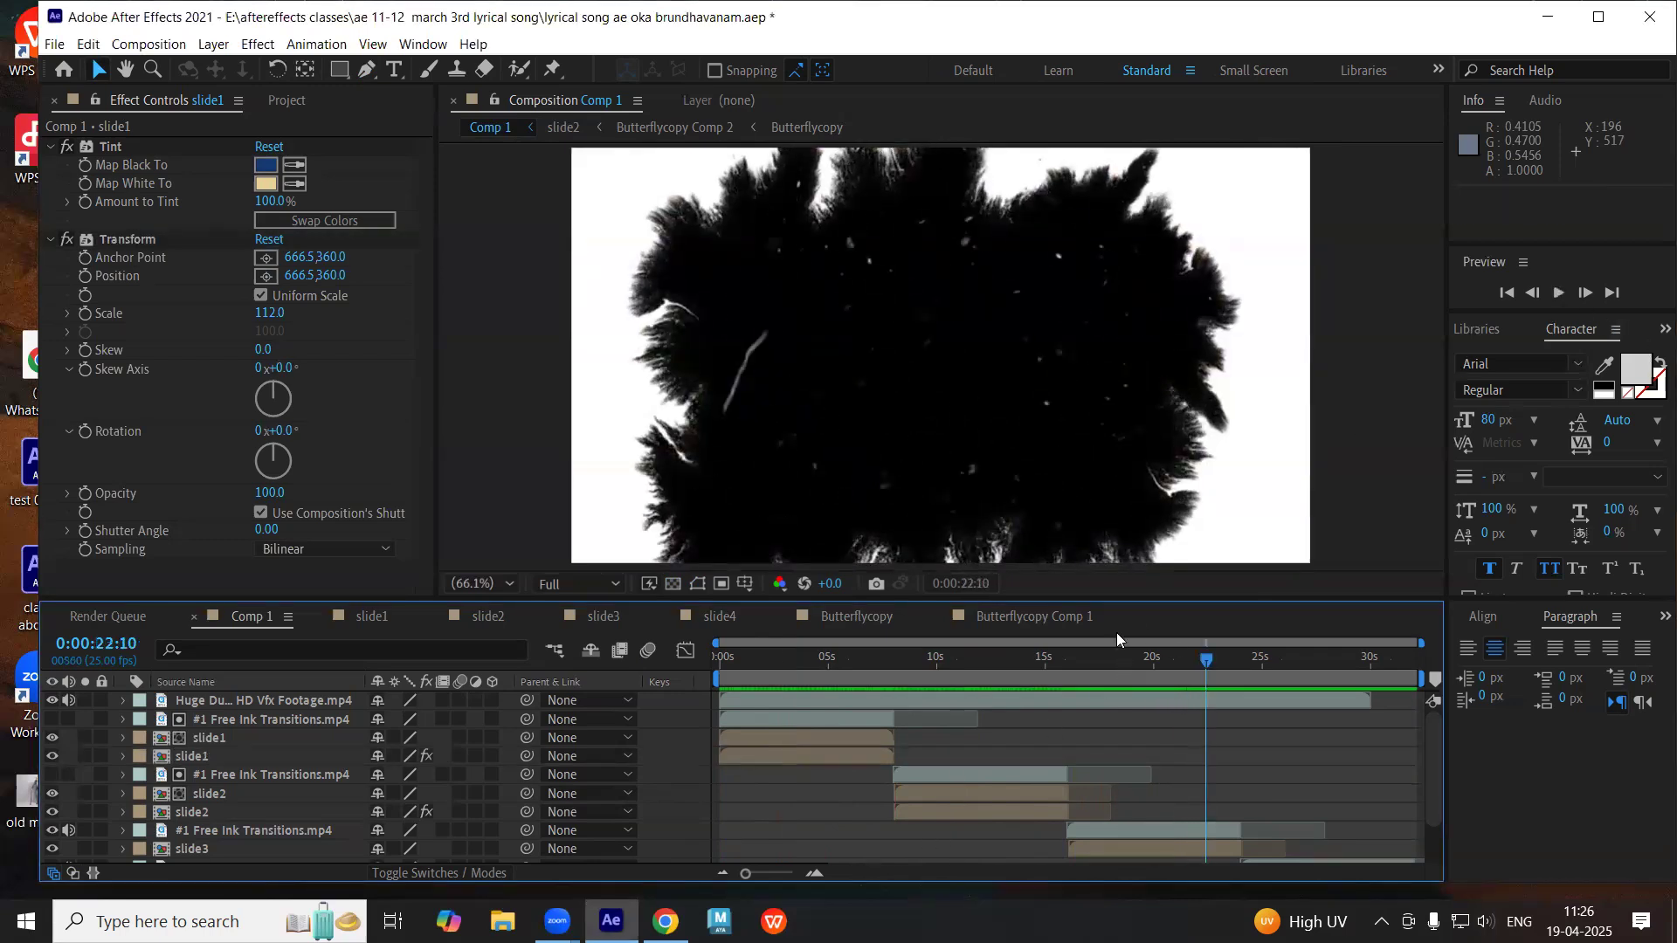
{"action": "left_click_drag", "start_coordinate": [1060, 662], "coordinate": [1129, 657]}
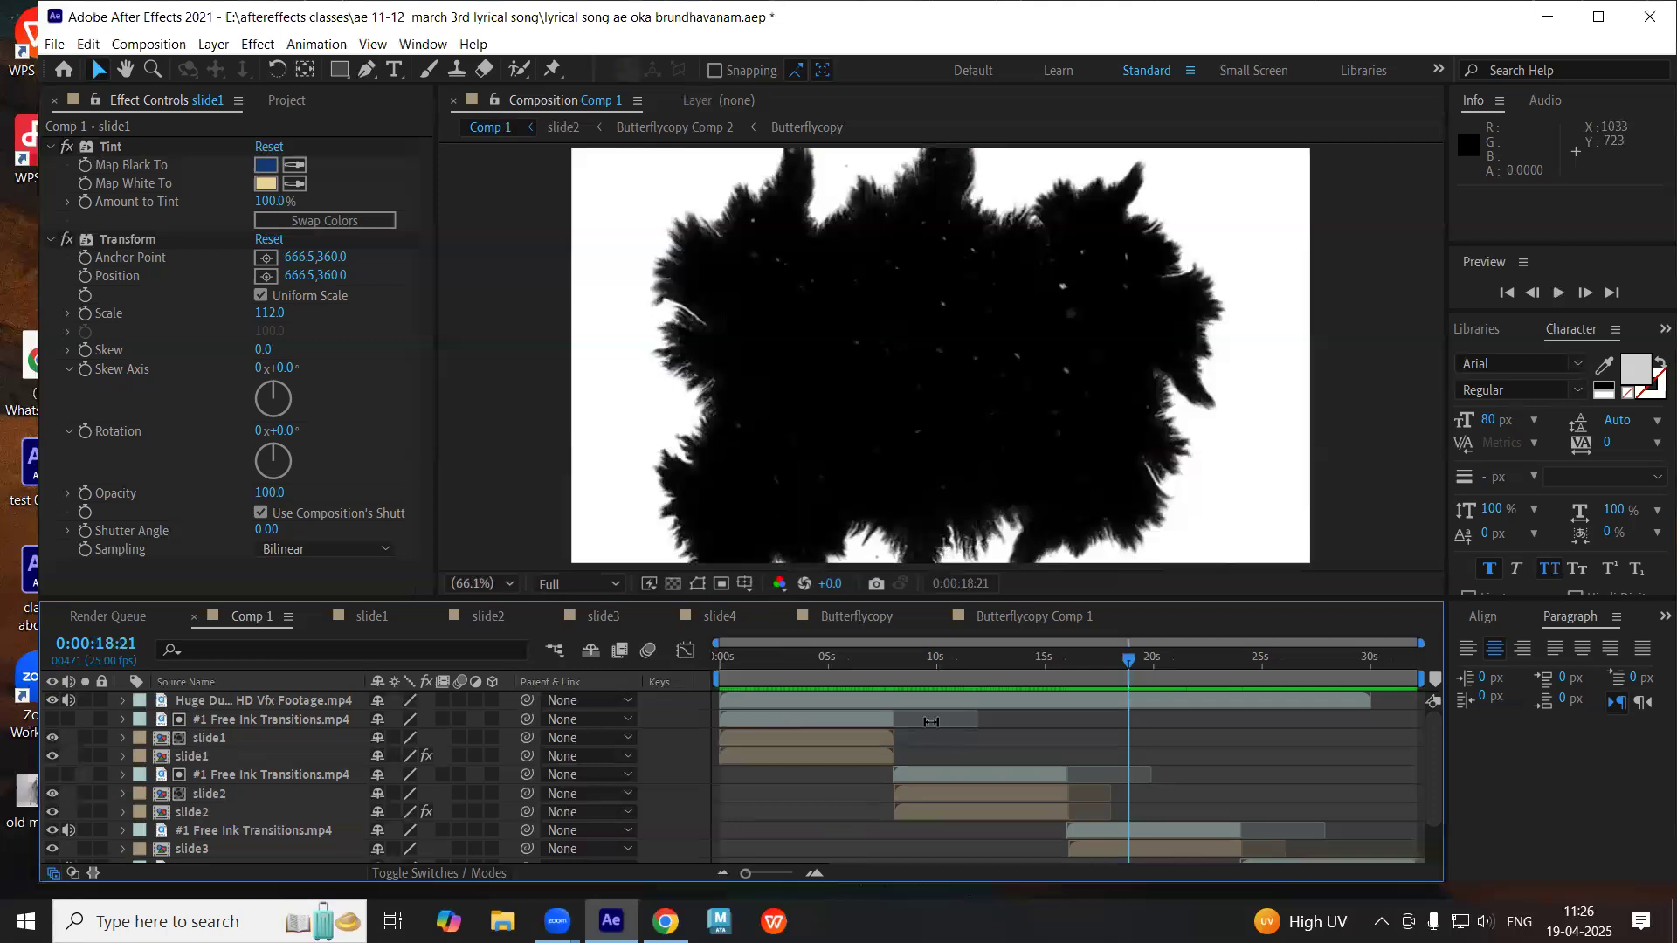
{"action": "left_click_drag", "start_coordinate": [943, 661], "coordinate": [1035, 688]}
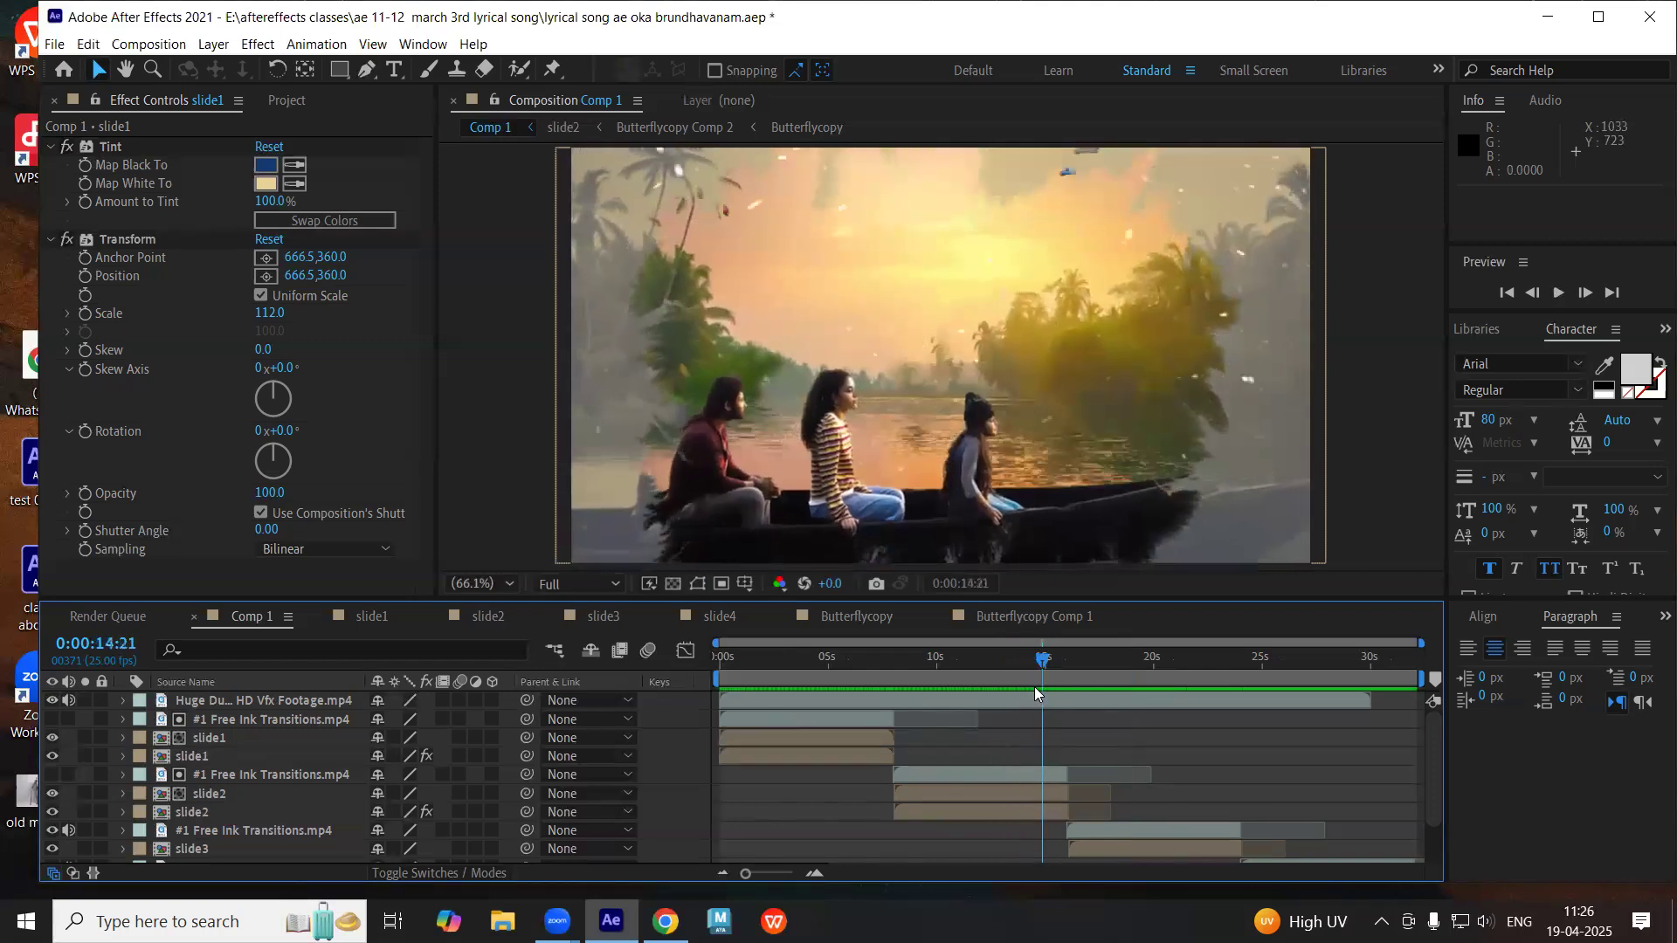
- In the slide2 composition, move Butterflycopy Comp 1 and Butterflycopy Comp 2 down 100 px in the camera view
{"action": "left_click", "coordinate": [991, 812]}
{"action": "left_click", "coordinate": [968, 795]}
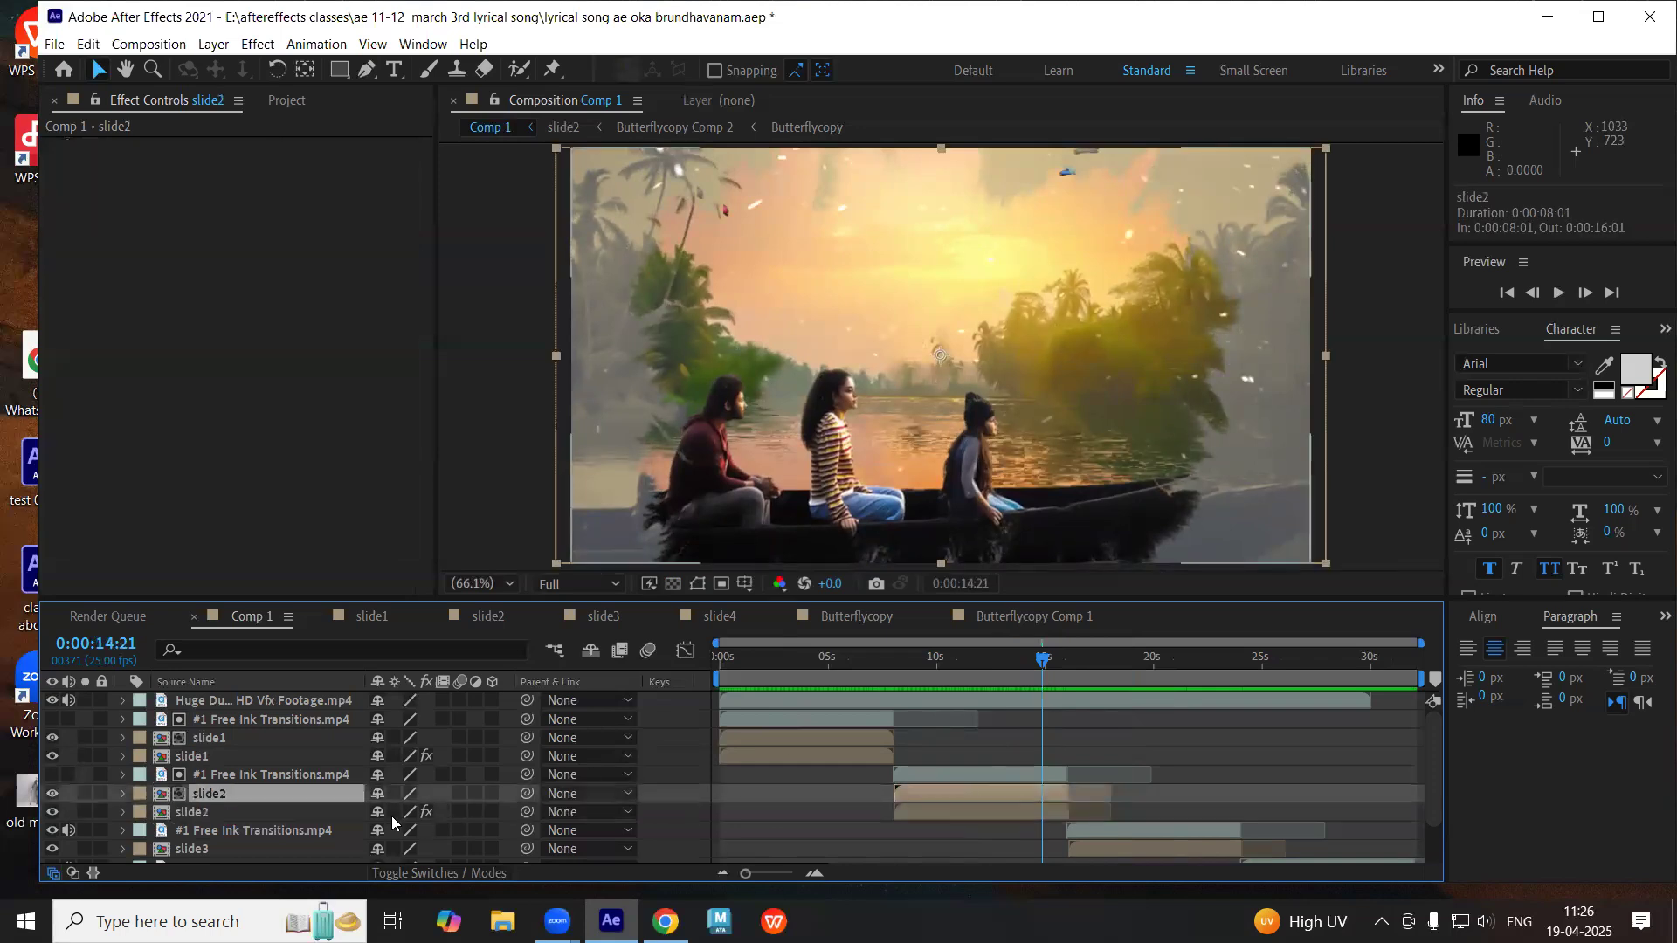
{"action": "left_click", "coordinate": [493, 615]}
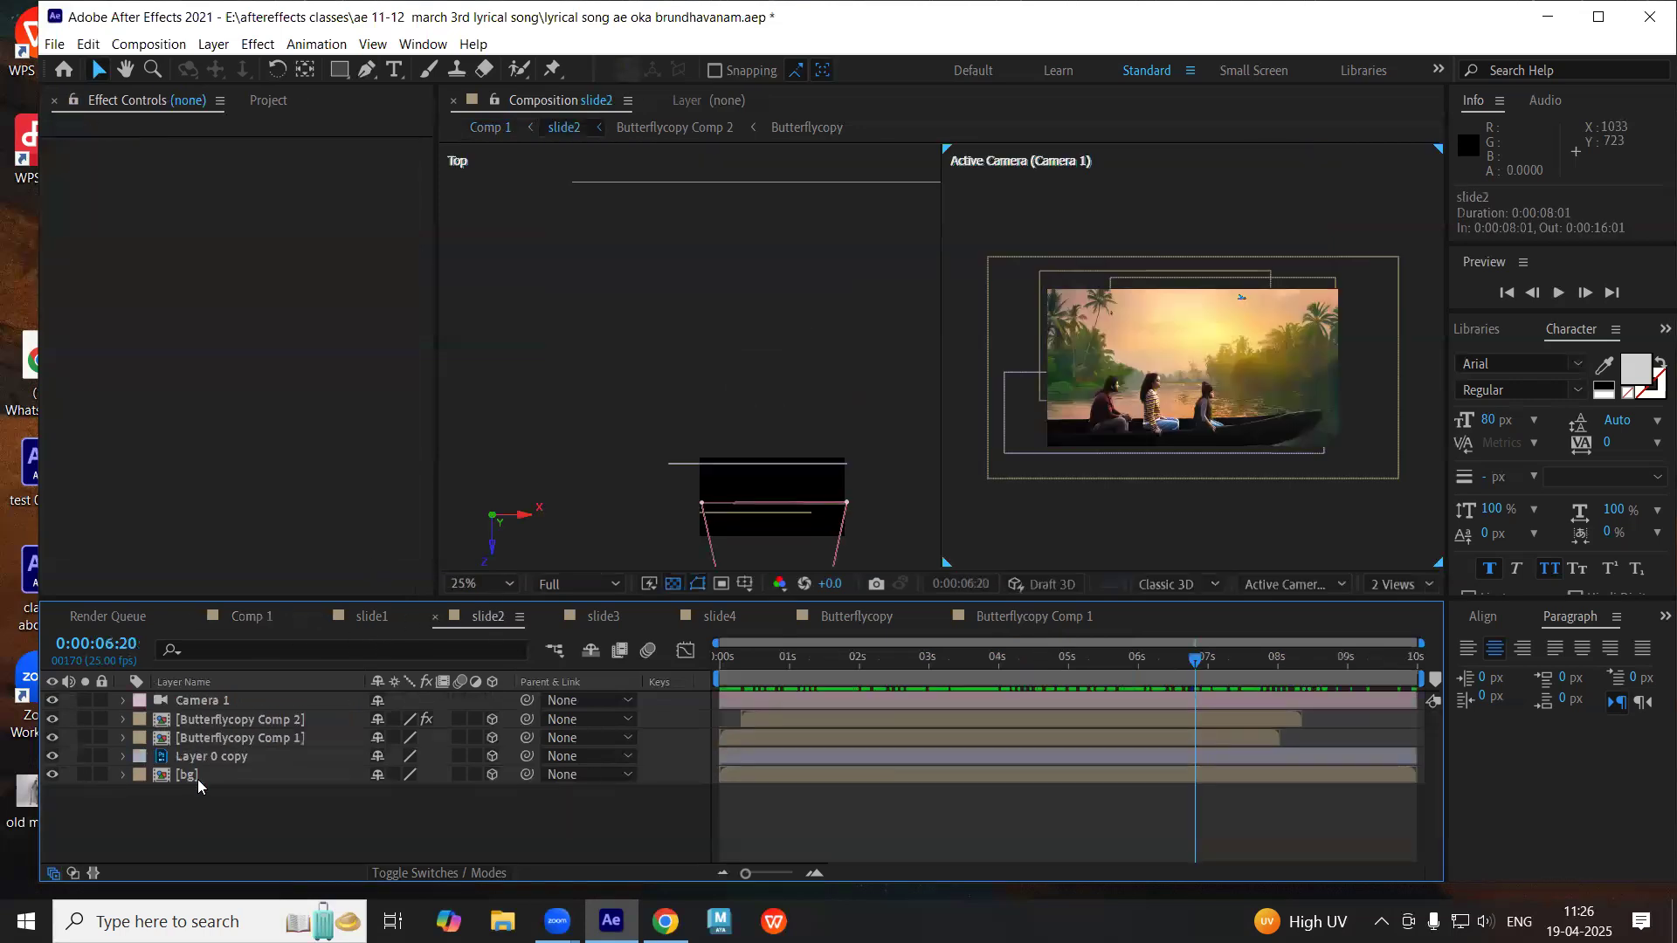
{"action": "left_click", "coordinate": [245, 720]}
{"action": "left_click", "coordinate": [253, 739], "text": "shift"}
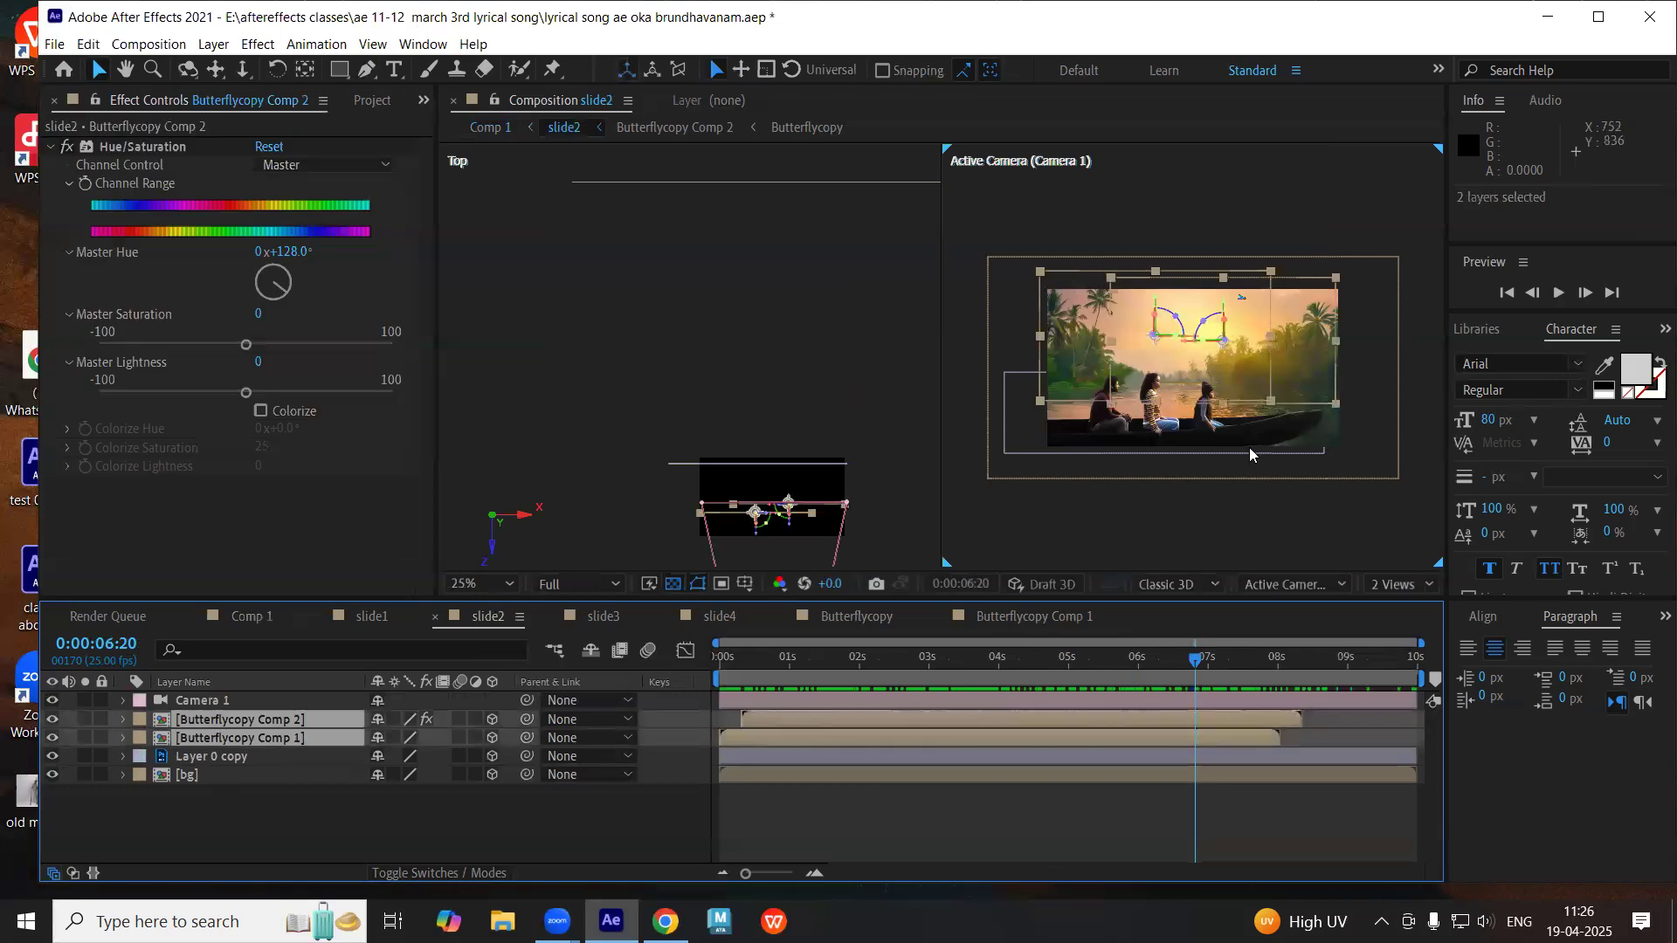
{"action": "left_click_drag", "start_coordinate": [1224, 312], "coordinate": [1223, 330]}
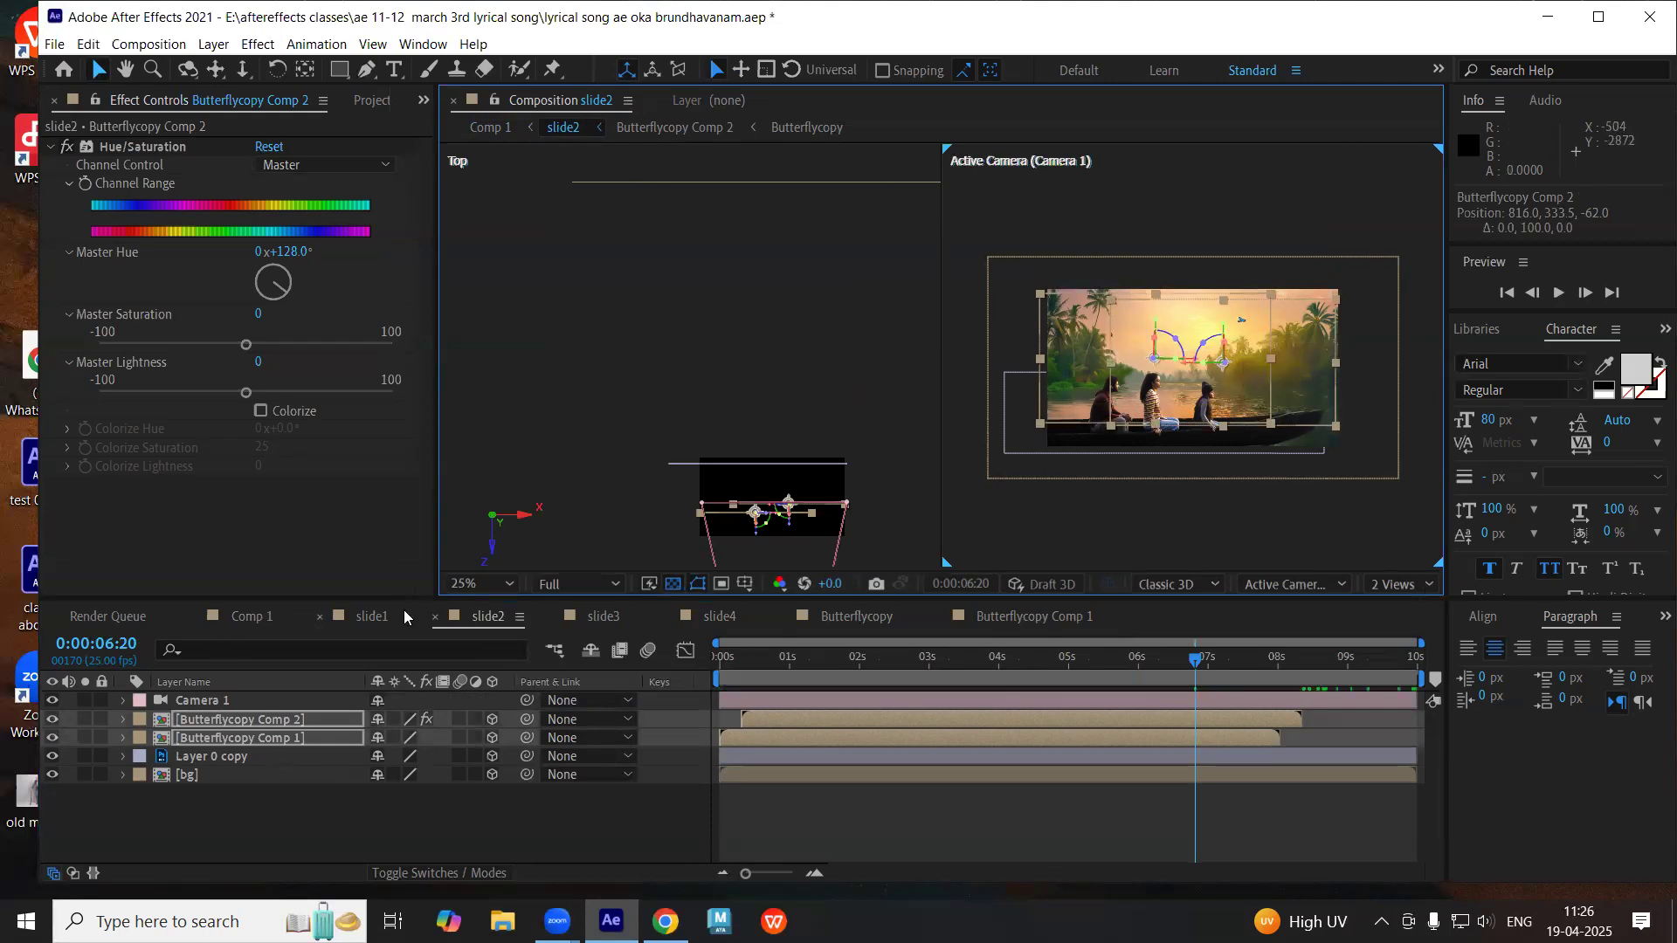
- Return to Comp 1, go to 0:00:18:17 in the third ink transition, and duplicate the slide3 layer
{"action": "left_click", "coordinate": [266, 616]}
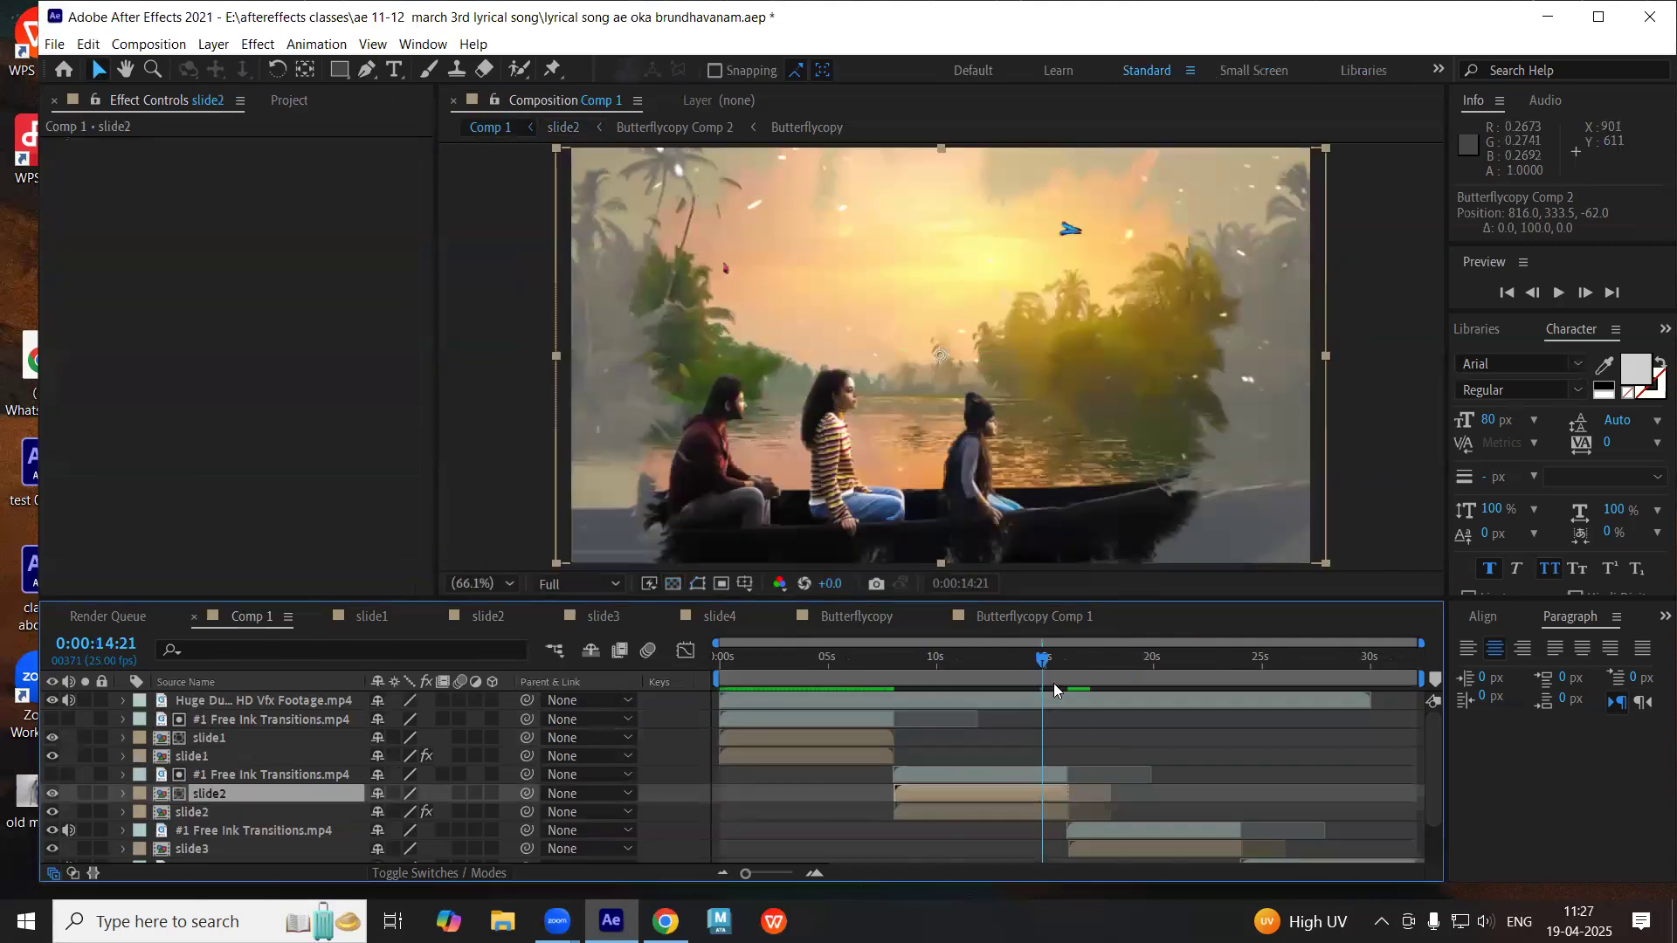
{"action": "mouse_move", "coordinate": [1037, 669]}
{"action": "left_mouse_down"}
{"action": "mouse_move", "coordinate": [992, 666]}
{"action": "mouse_move", "coordinate": [1133, 682]}
{"action": "left_mouse_up"}
{"action": "scroll", "coordinate": [896, 834], "scroll_direction": "down", "scroll_amount": 1}
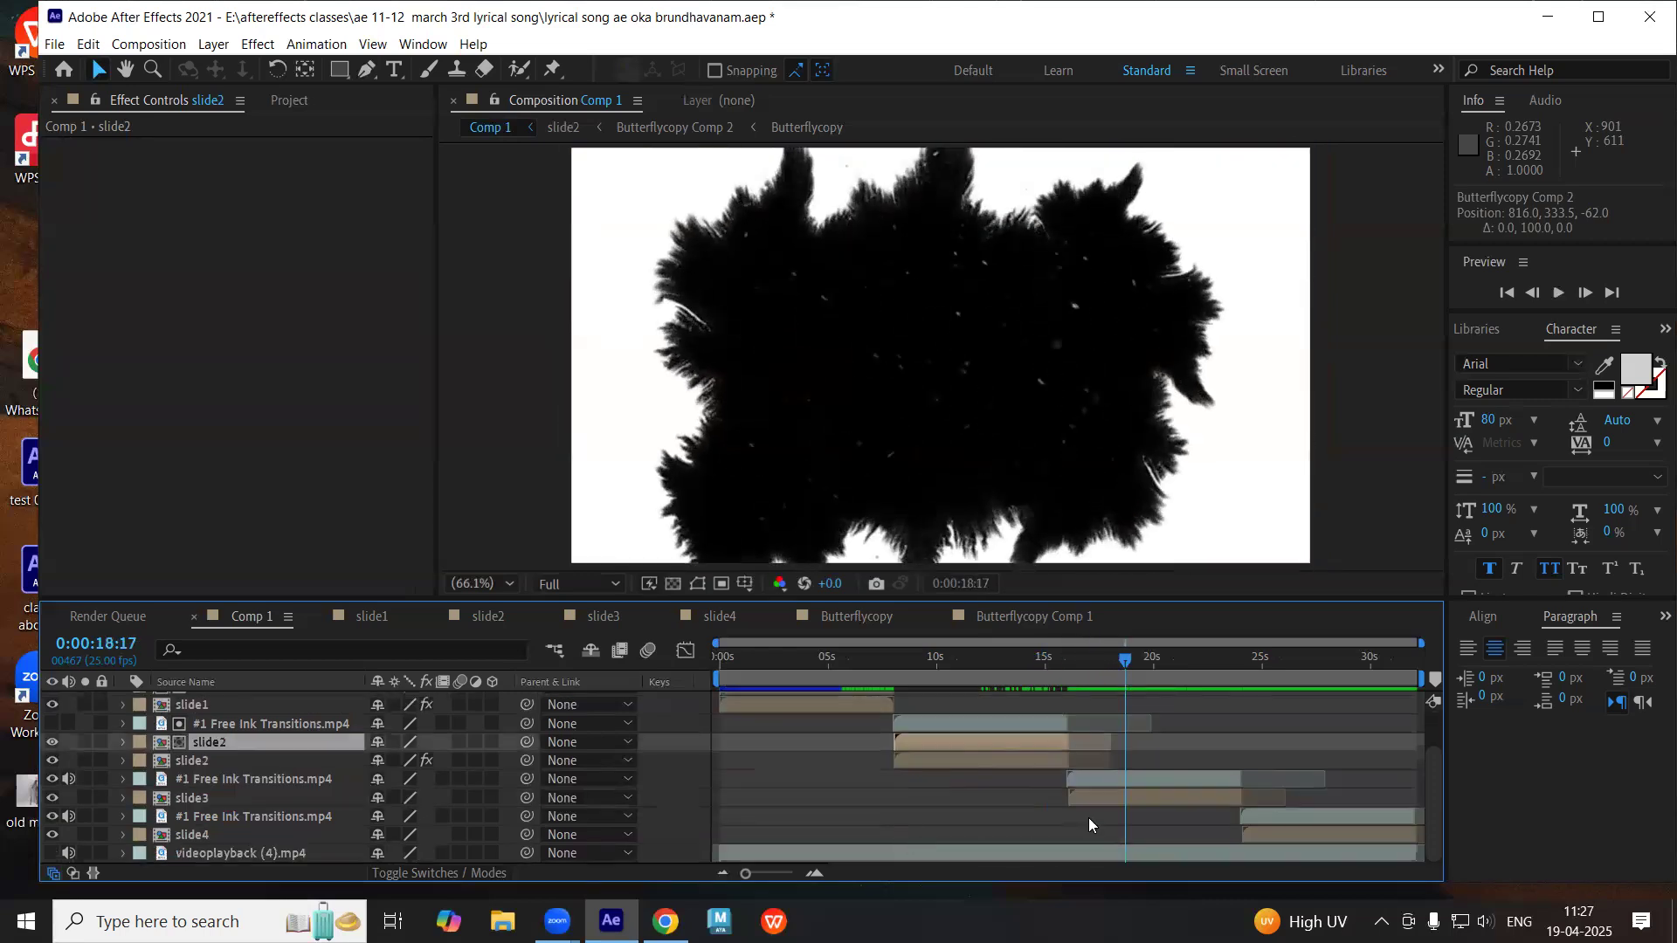
{"action": "left_click", "coordinate": [1109, 795]}
{"action": "left_click", "coordinate": [1101, 784]}
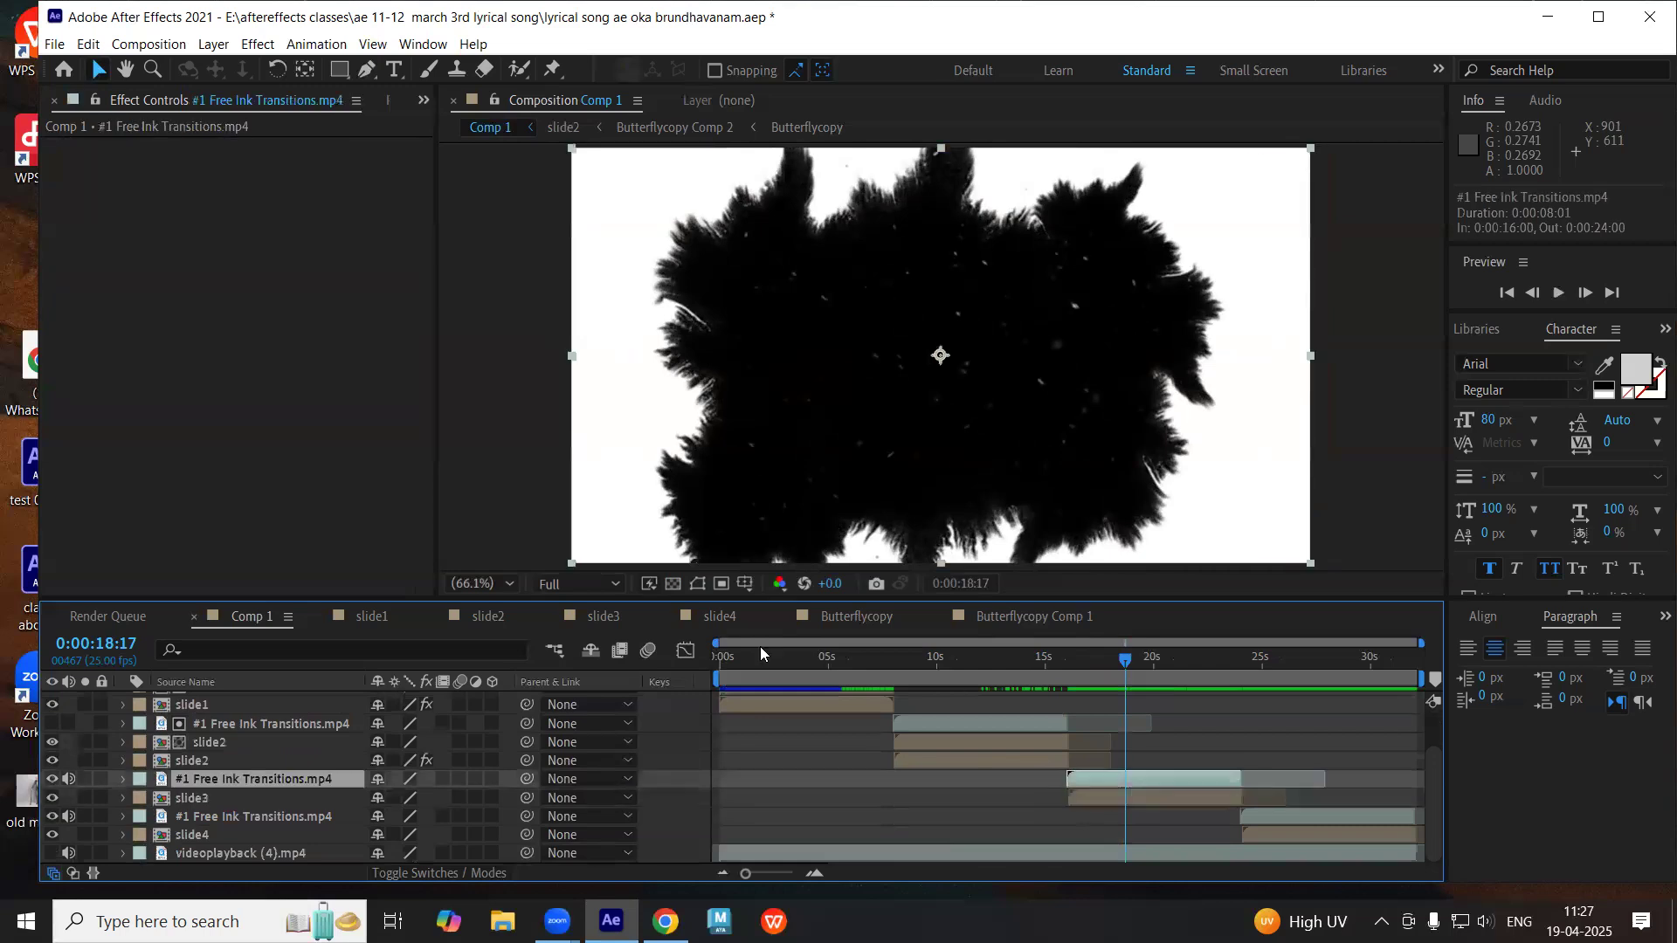
{"action": "left_click", "coordinate": [194, 798]}
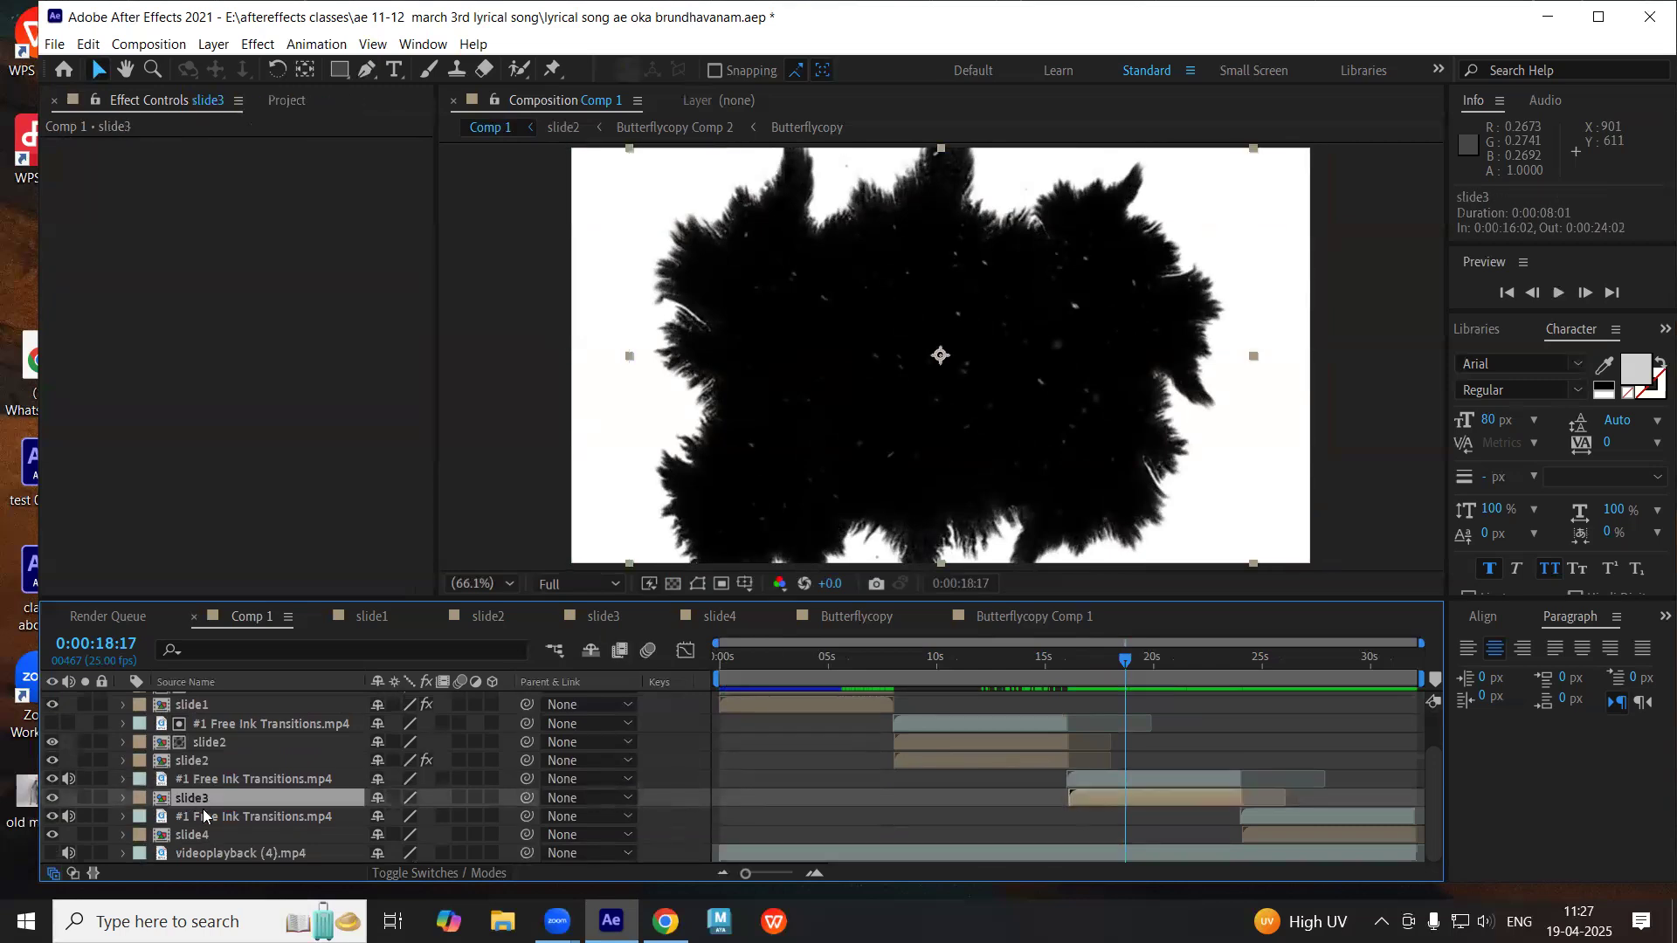
{"action": "key", "text": "ctrl+d"}
{"action": "left_click", "coordinate": [191, 816]}
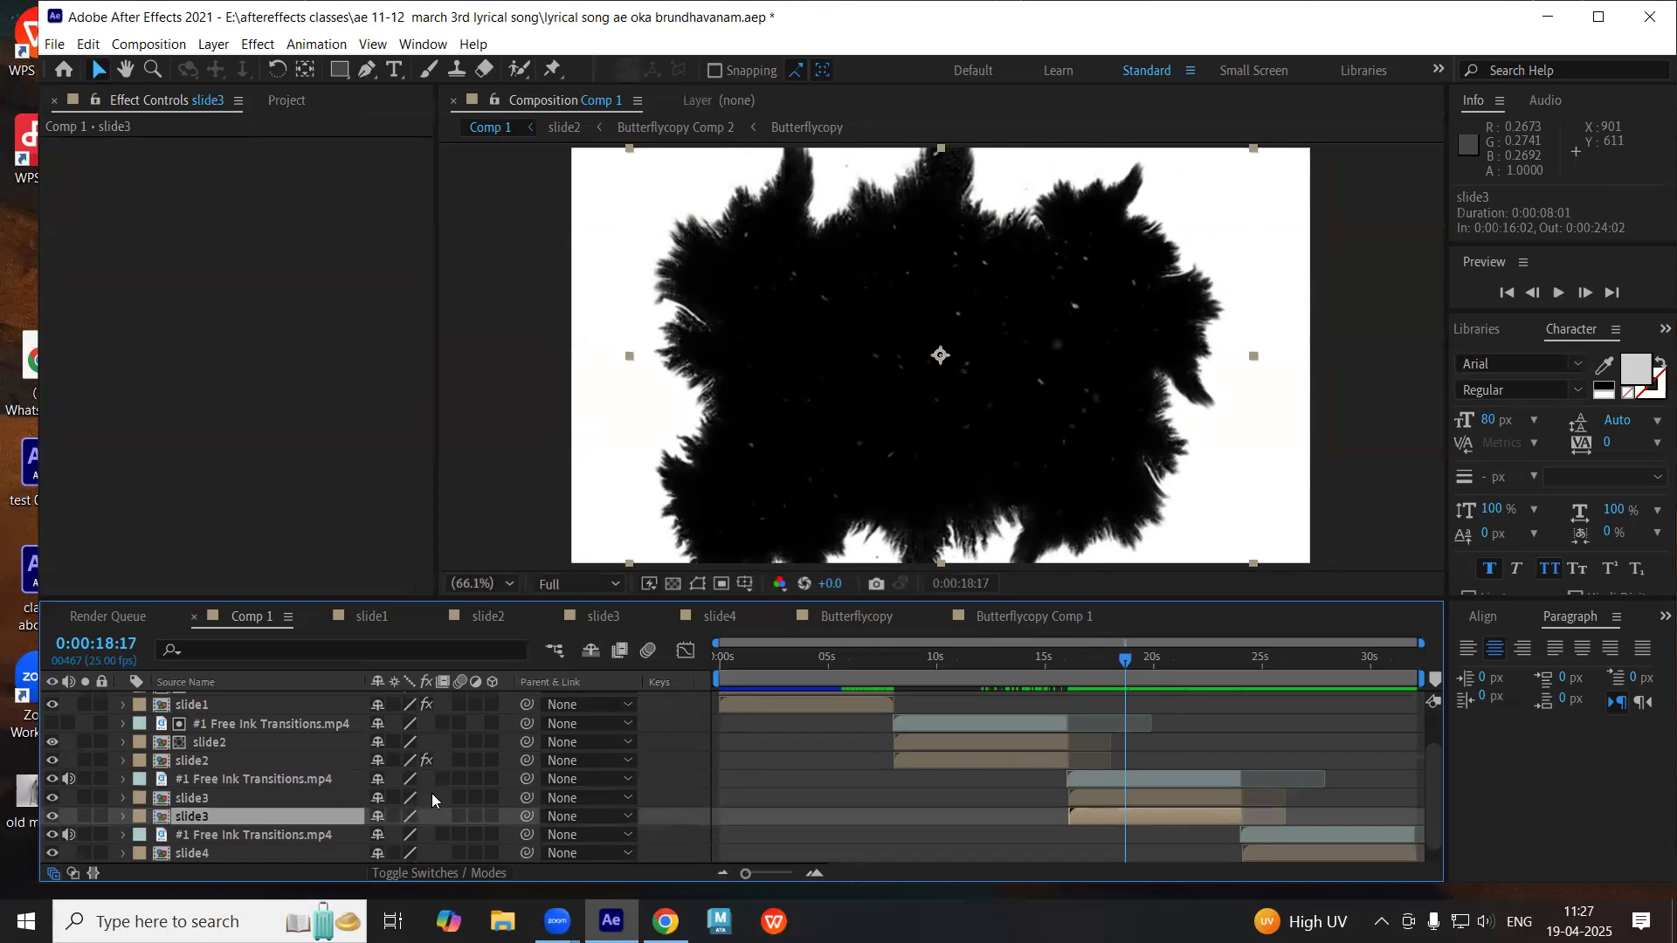
- Select the lower slide2 layer to access its Tint and Transform effects for copying
{"action": "left_click", "coordinate": [187, 761]}
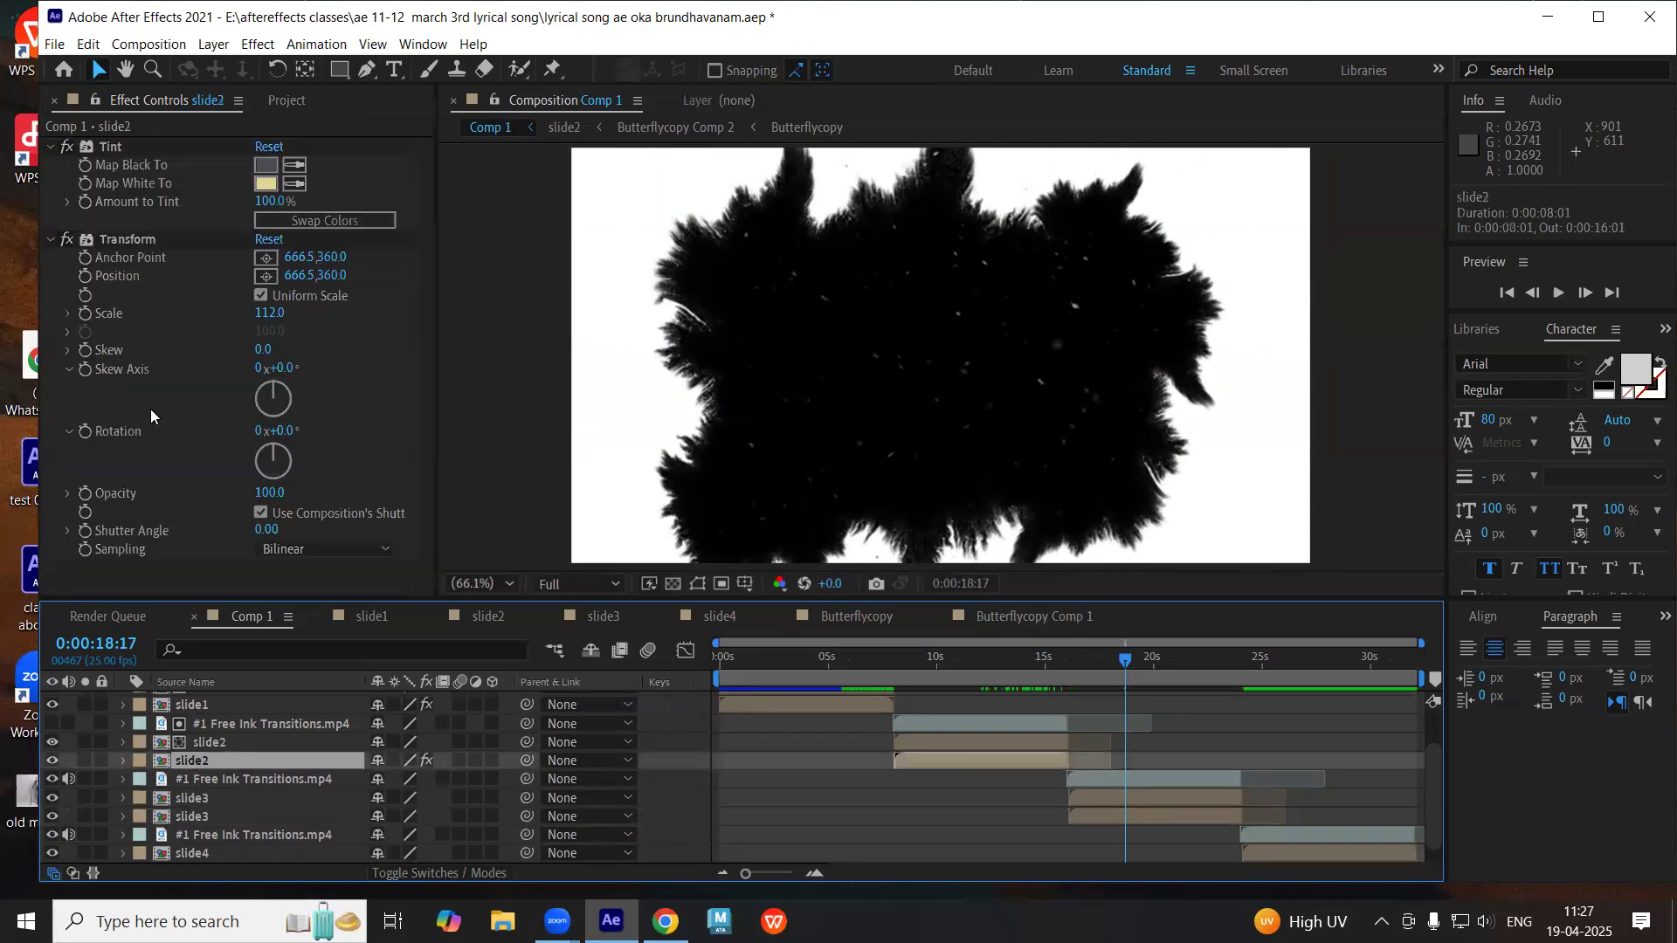
- Copy the Tint and Transform effects from the lower slide2 layer onto the lower slide3 layer
{"action": "left_click", "coordinate": [51, 243]}
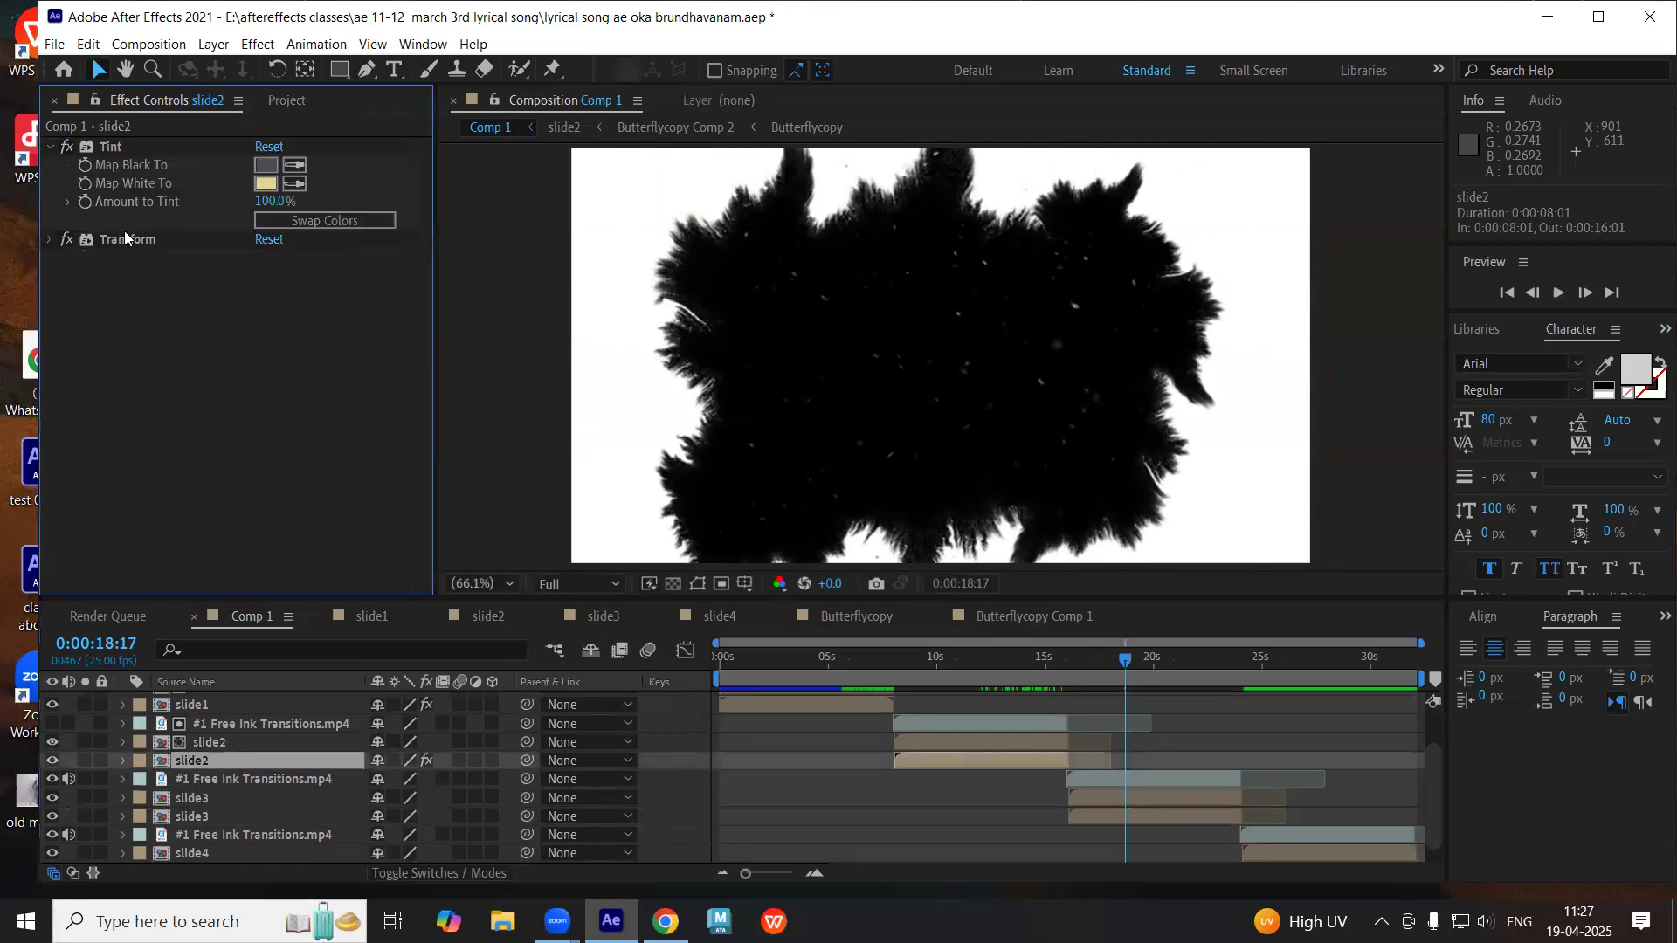
{"action": "left_click", "coordinate": [49, 148]}
{"action": "left_click", "coordinate": [115, 158]}
{"action": "left_click", "coordinate": [115, 167], "text": "ctrl"}
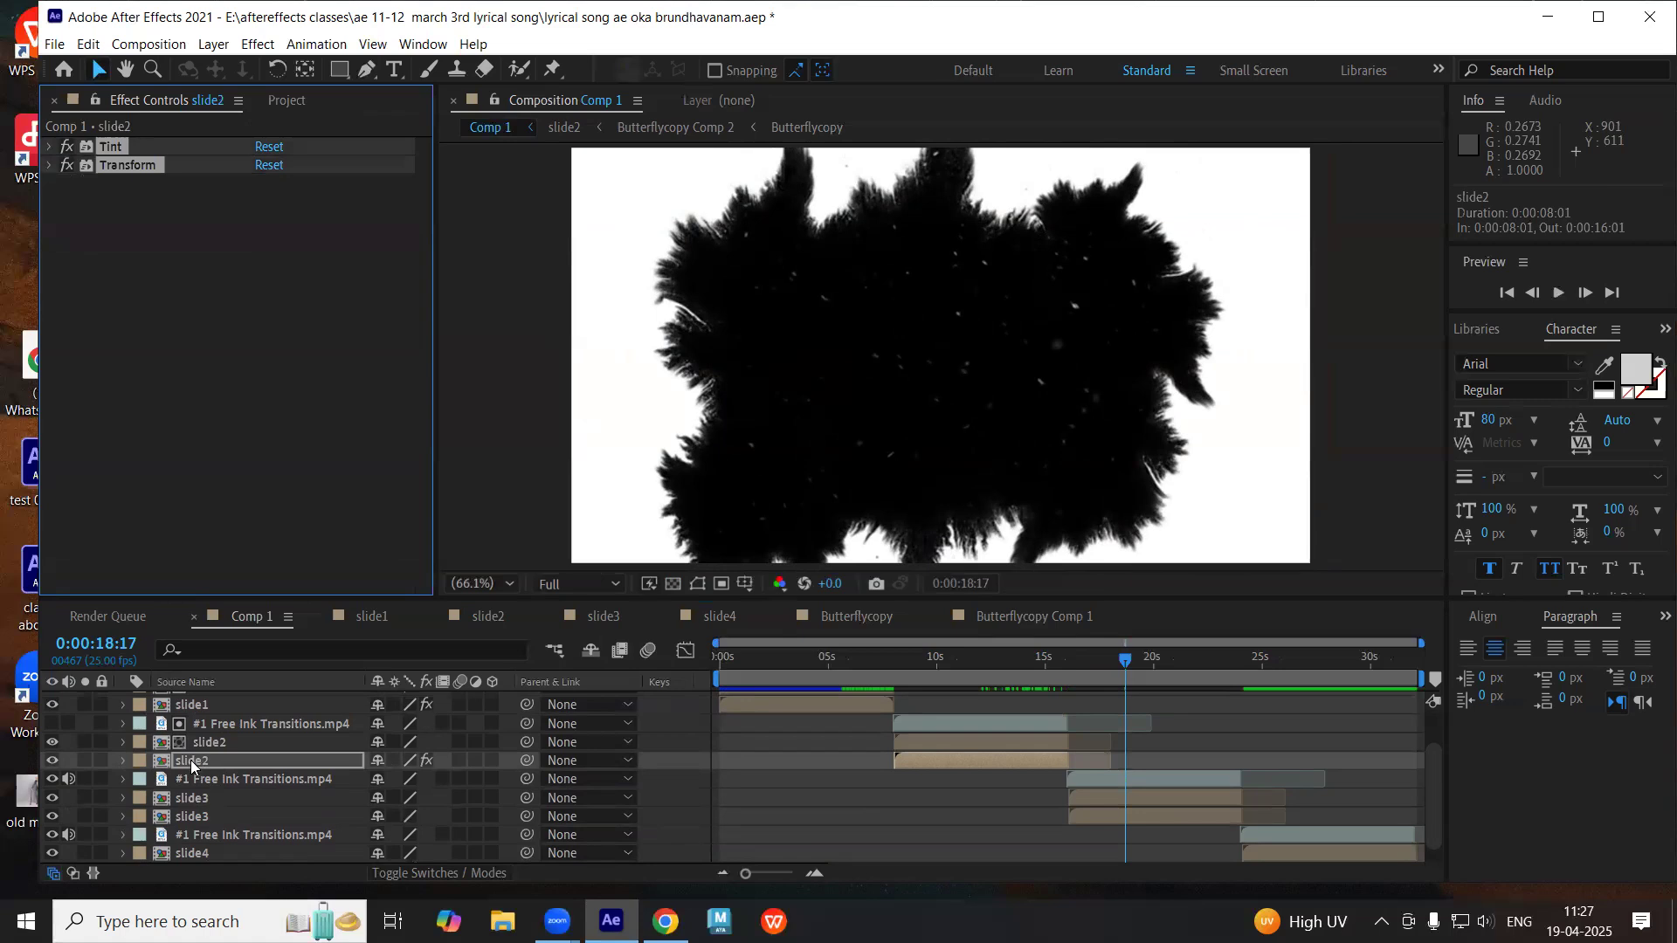
{"action": "left_click", "coordinate": [199, 818]}
{"action": "key", "text": "ctrl+v"}
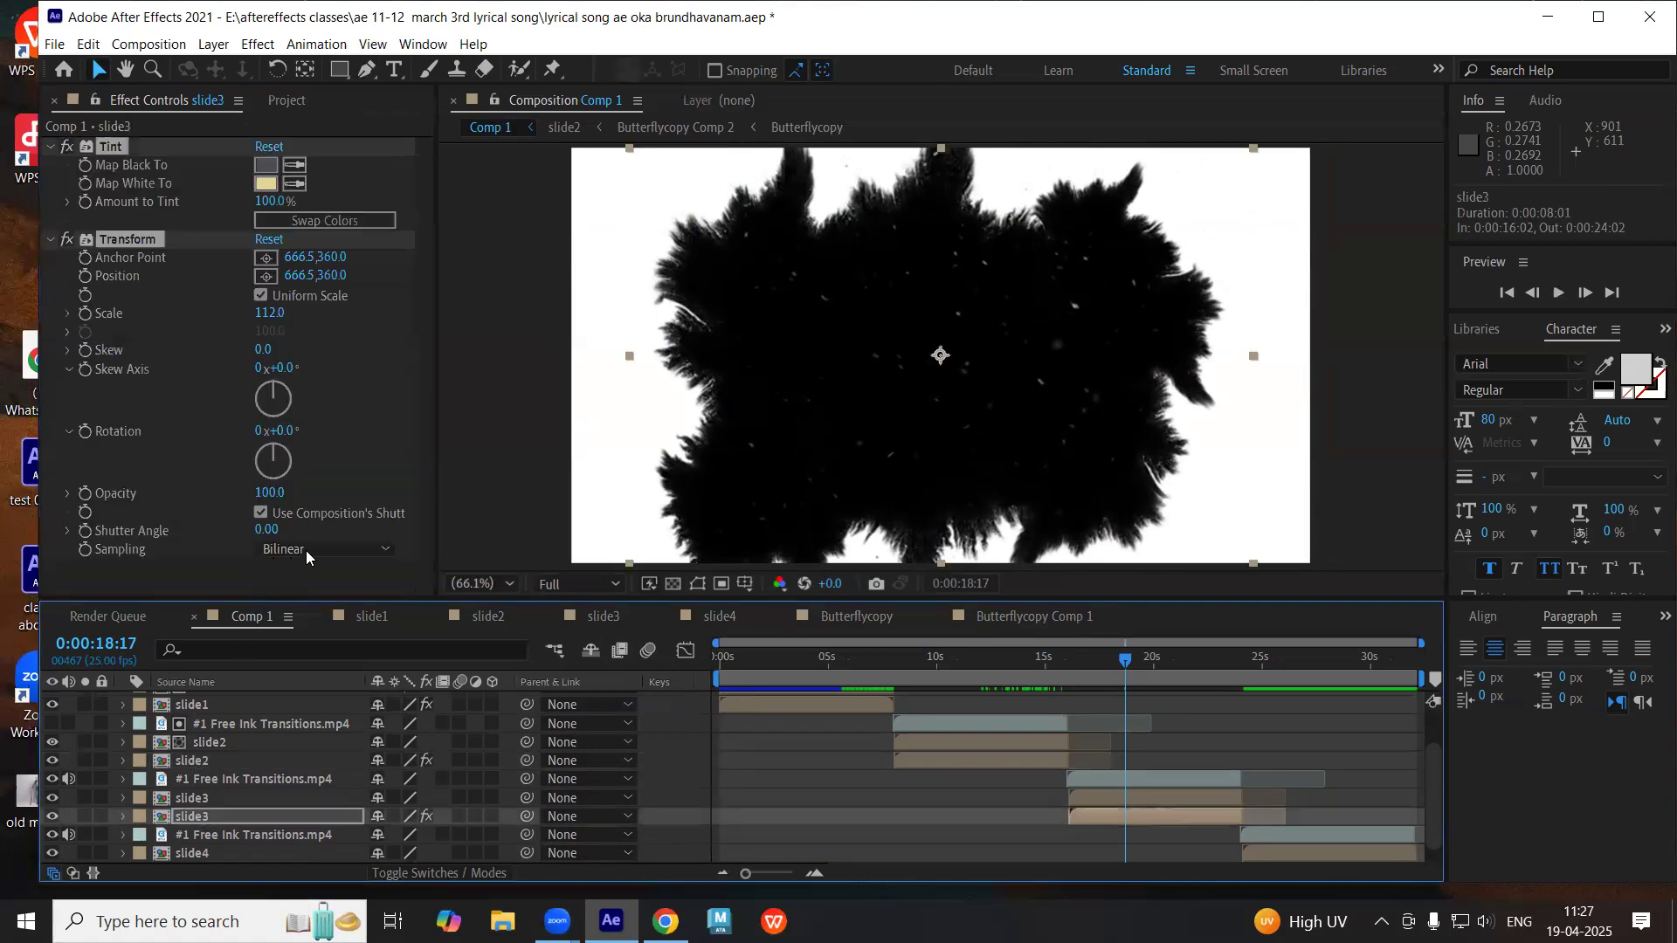
{"action": "left_click", "coordinate": [50, 245], "text": "ctrl"}
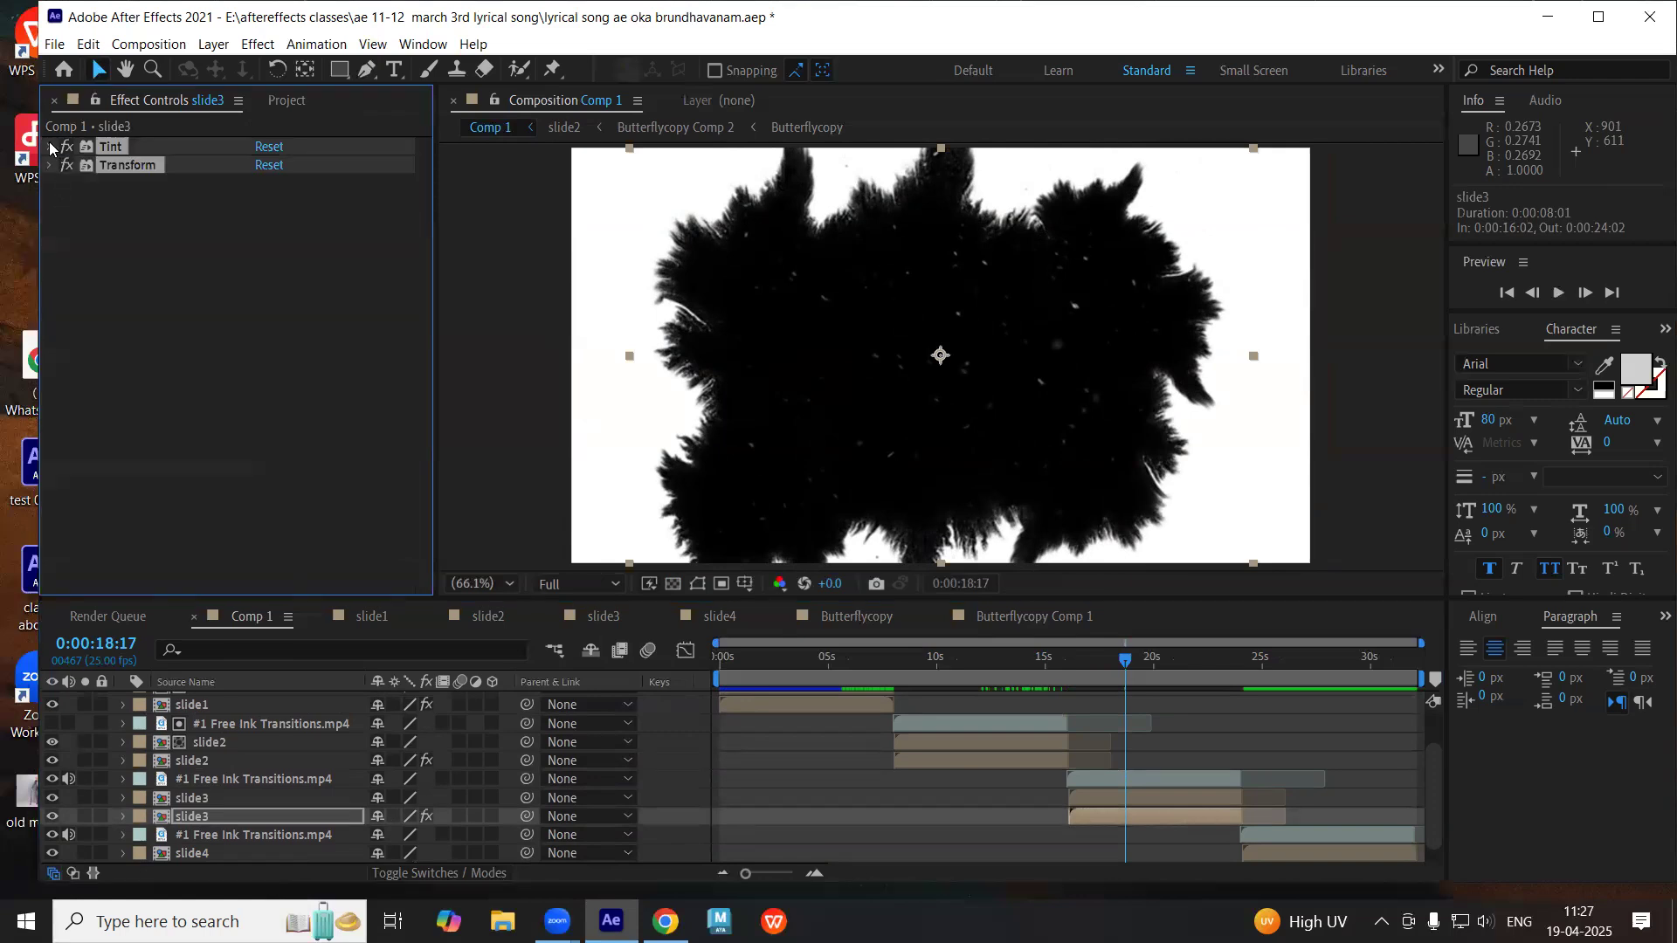
{"action": "left_click", "coordinate": [50, 149], "text": "ctrl"}
- Set the upper slide3 layer's track matte to Luma Inverted Matte "#1 Free Ink Transitions.mp4" and preview the transition
{"action": "left_click", "coordinate": [1086, 778]}
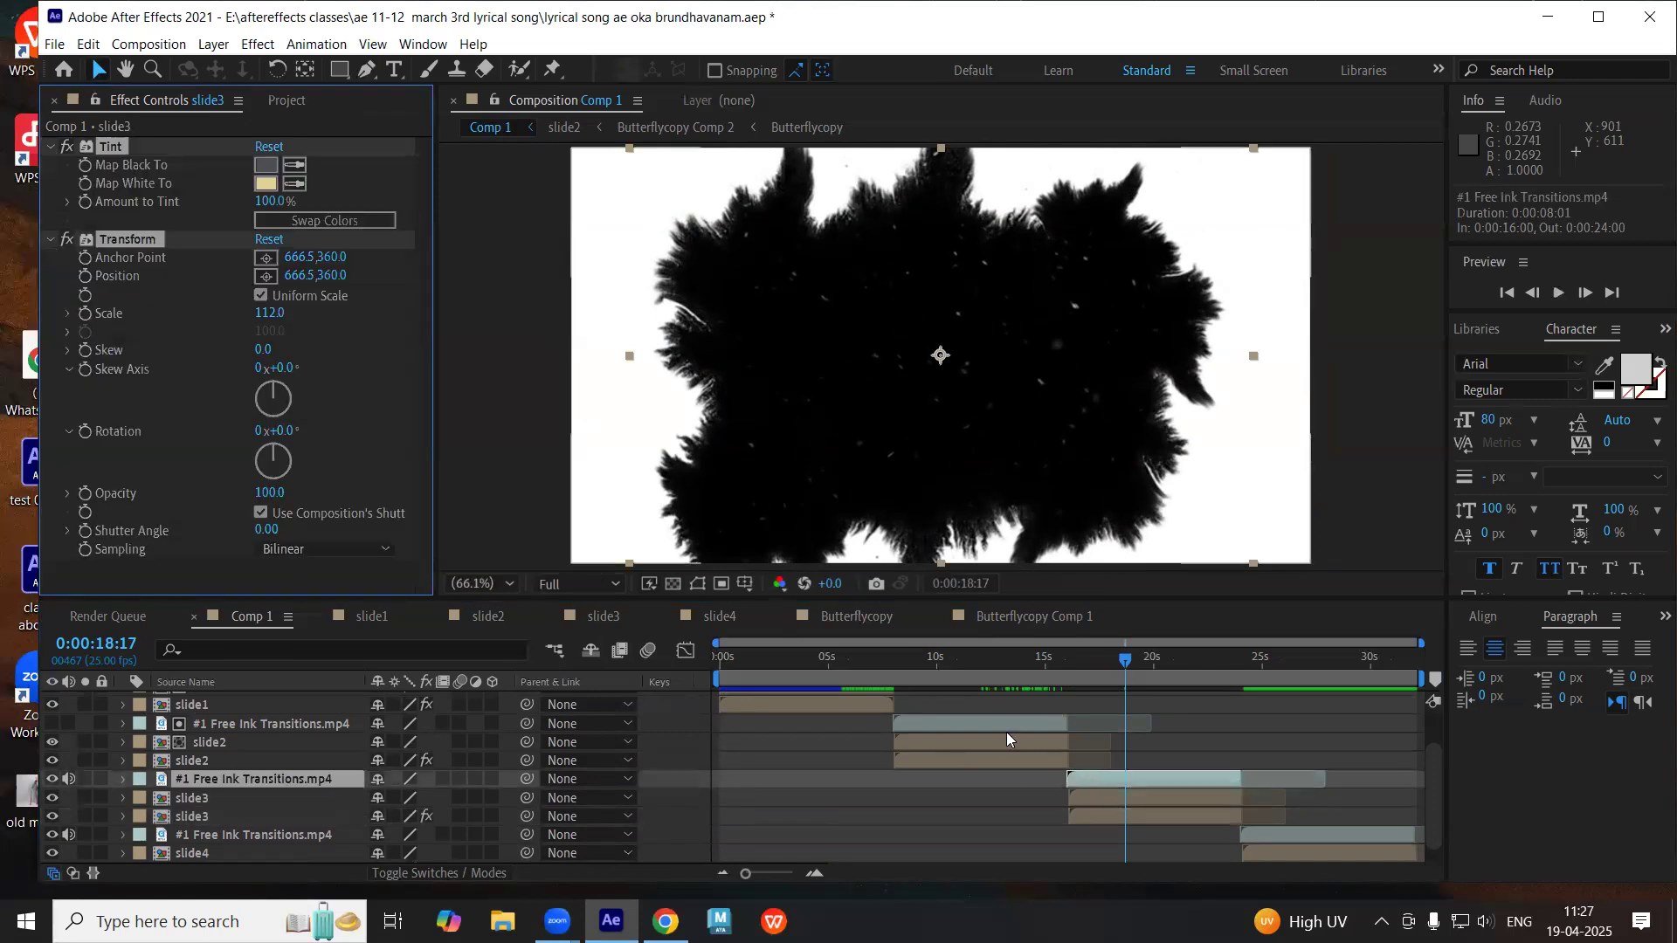
{"action": "left_click", "coordinate": [222, 797]}
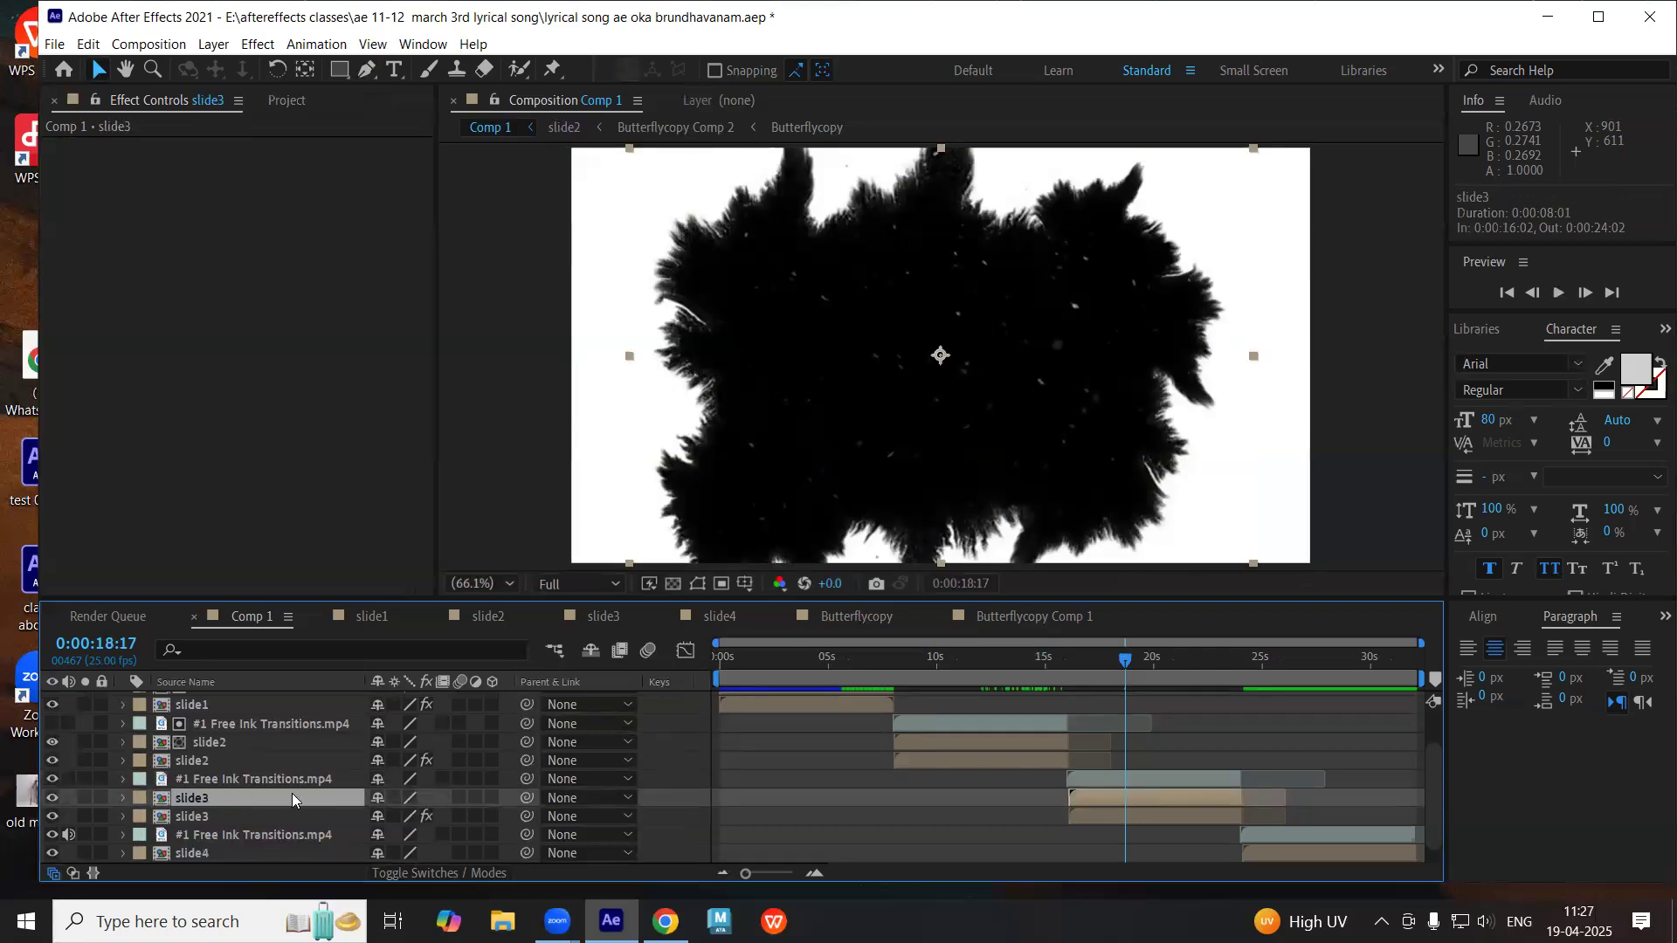
{"action": "left_click", "coordinate": [454, 873]}
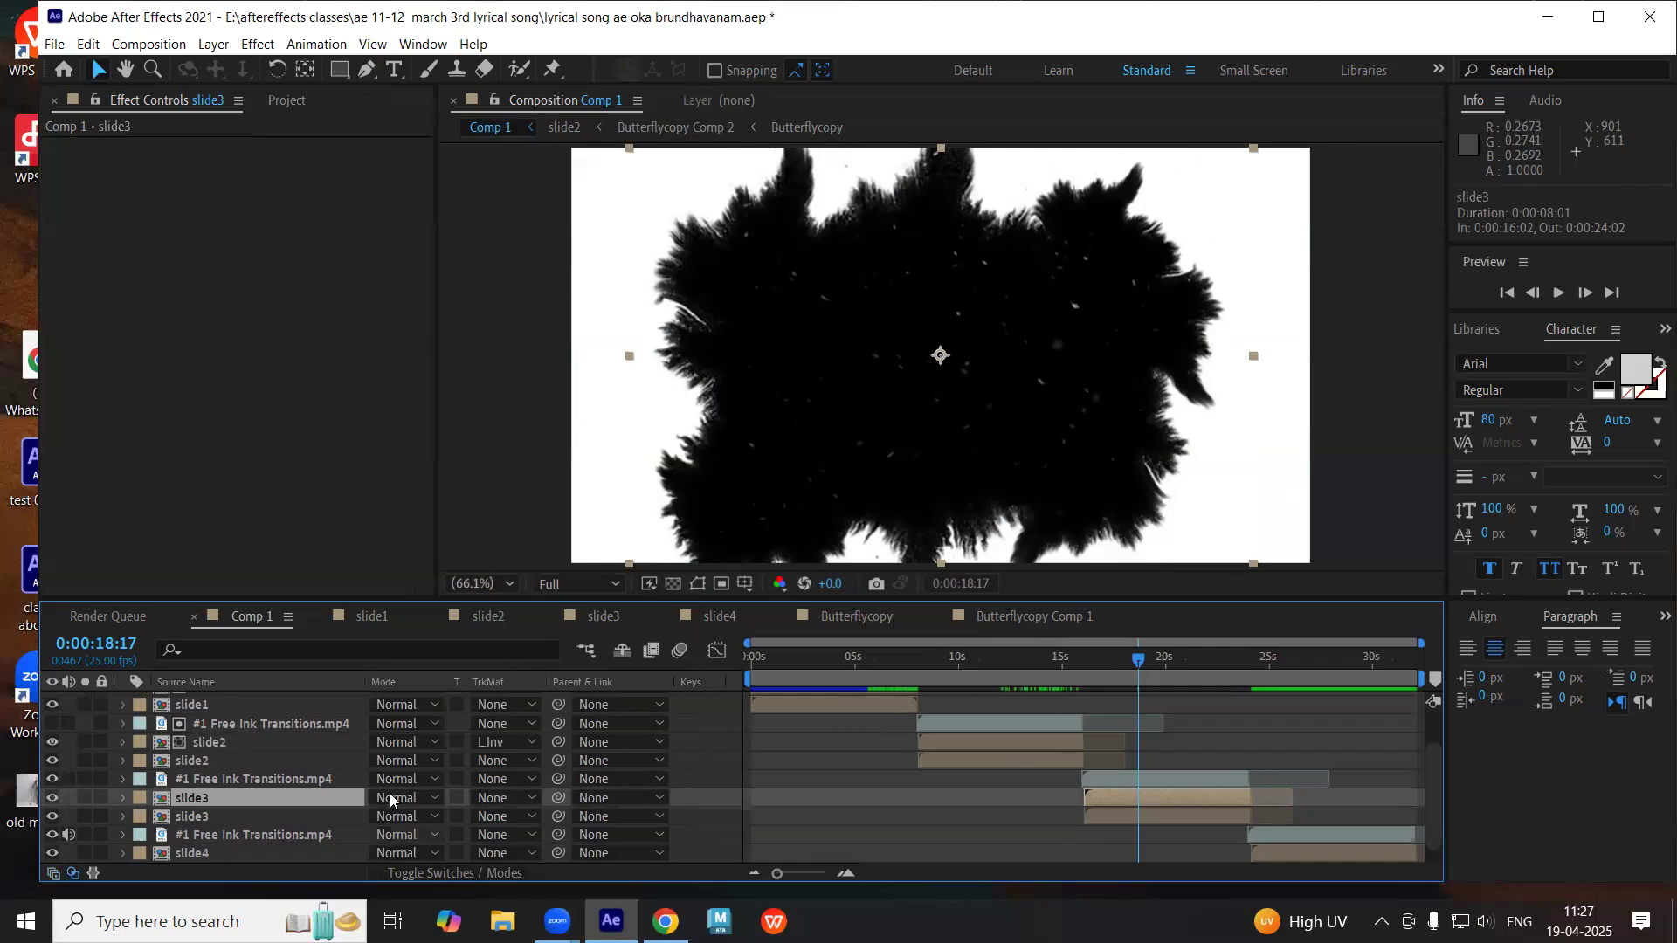
{"action": "left_click", "coordinate": [518, 802]}
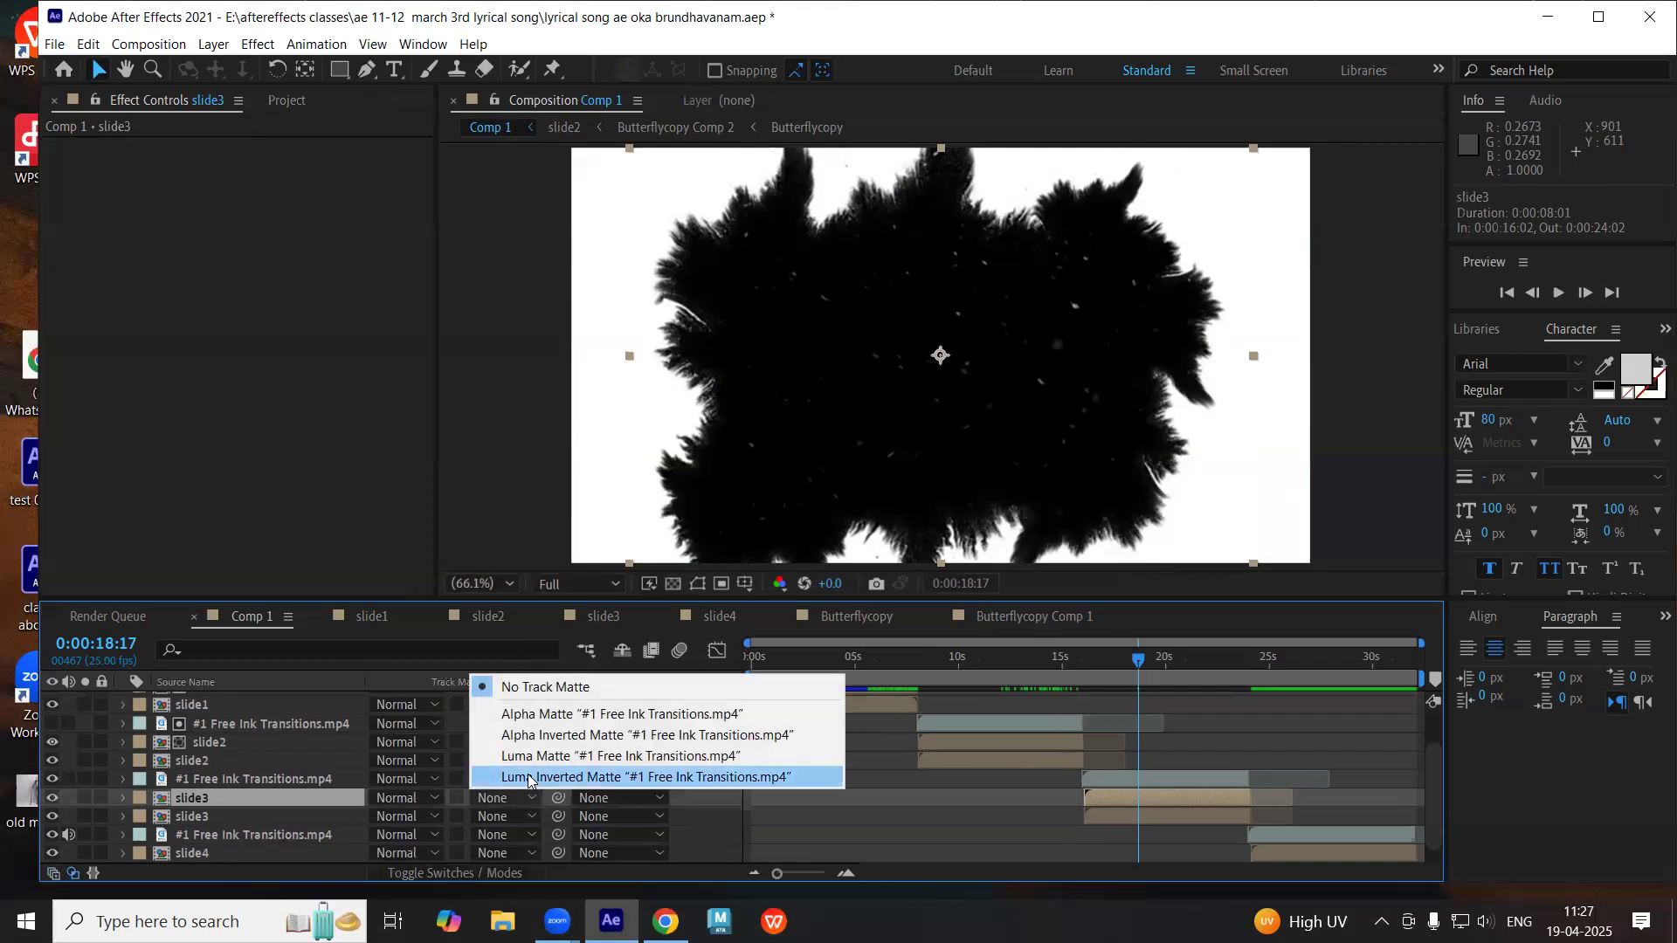
{"action": "left_click", "coordinate": [559, 874]}
{"action": "mouse_move", "coordinate": [1121, 657]}
{"action": "left_mouse_down"}
{"action": "mouse_move", "coordinate": [1069, 653]}
{"action": "mouse_move", "coordinate": [1131, 653]}
{"action": "mouse_move", "coordinate": [1092, 650]}
{"action": "left_mouse_up"}
{"action": "mouse_move", "coordinate": [1099, 652]}
{"action": "left_mouse_down"}
{"action": "mouse_move", "coordinate": [1140, 659]}
{"action": "mouse_move", "coordinate": [1019, 660]}
{"action": "mouse_move", "coordinate": [1102, 657]}
{"action": "left_mouse_up"}
{"action": "key", "text": "space"}
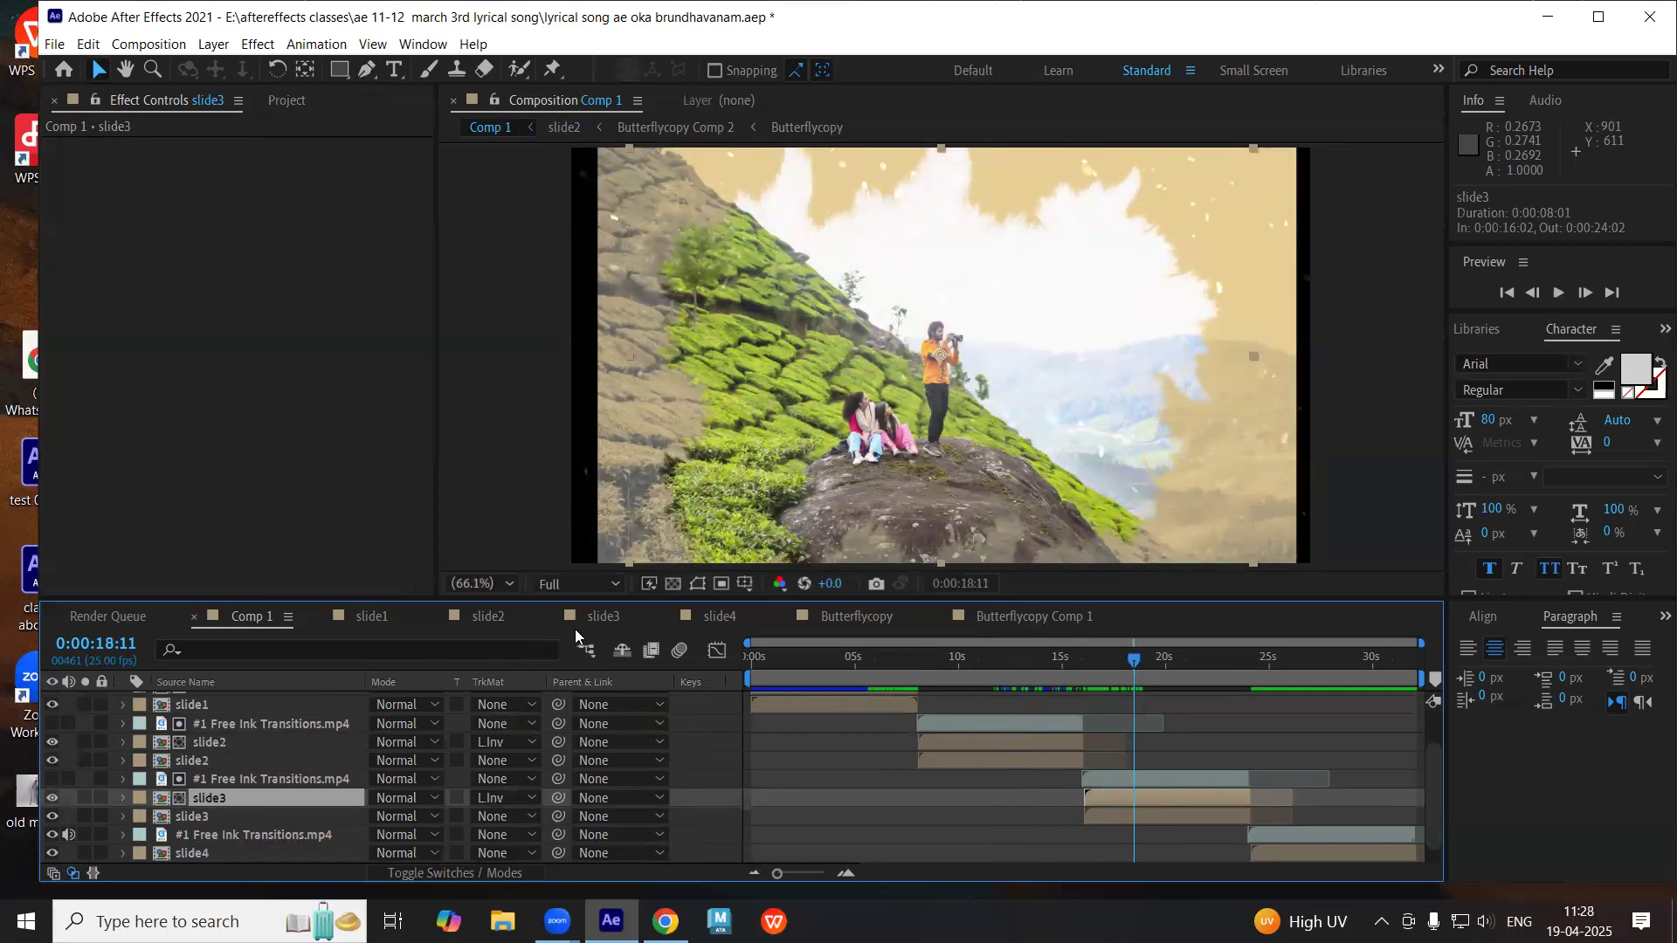
- Open the slide3 composition, make all three image layers 3D, and return to the start of the timeline
{"action": "left_click", "coordinate": [601, 617]}
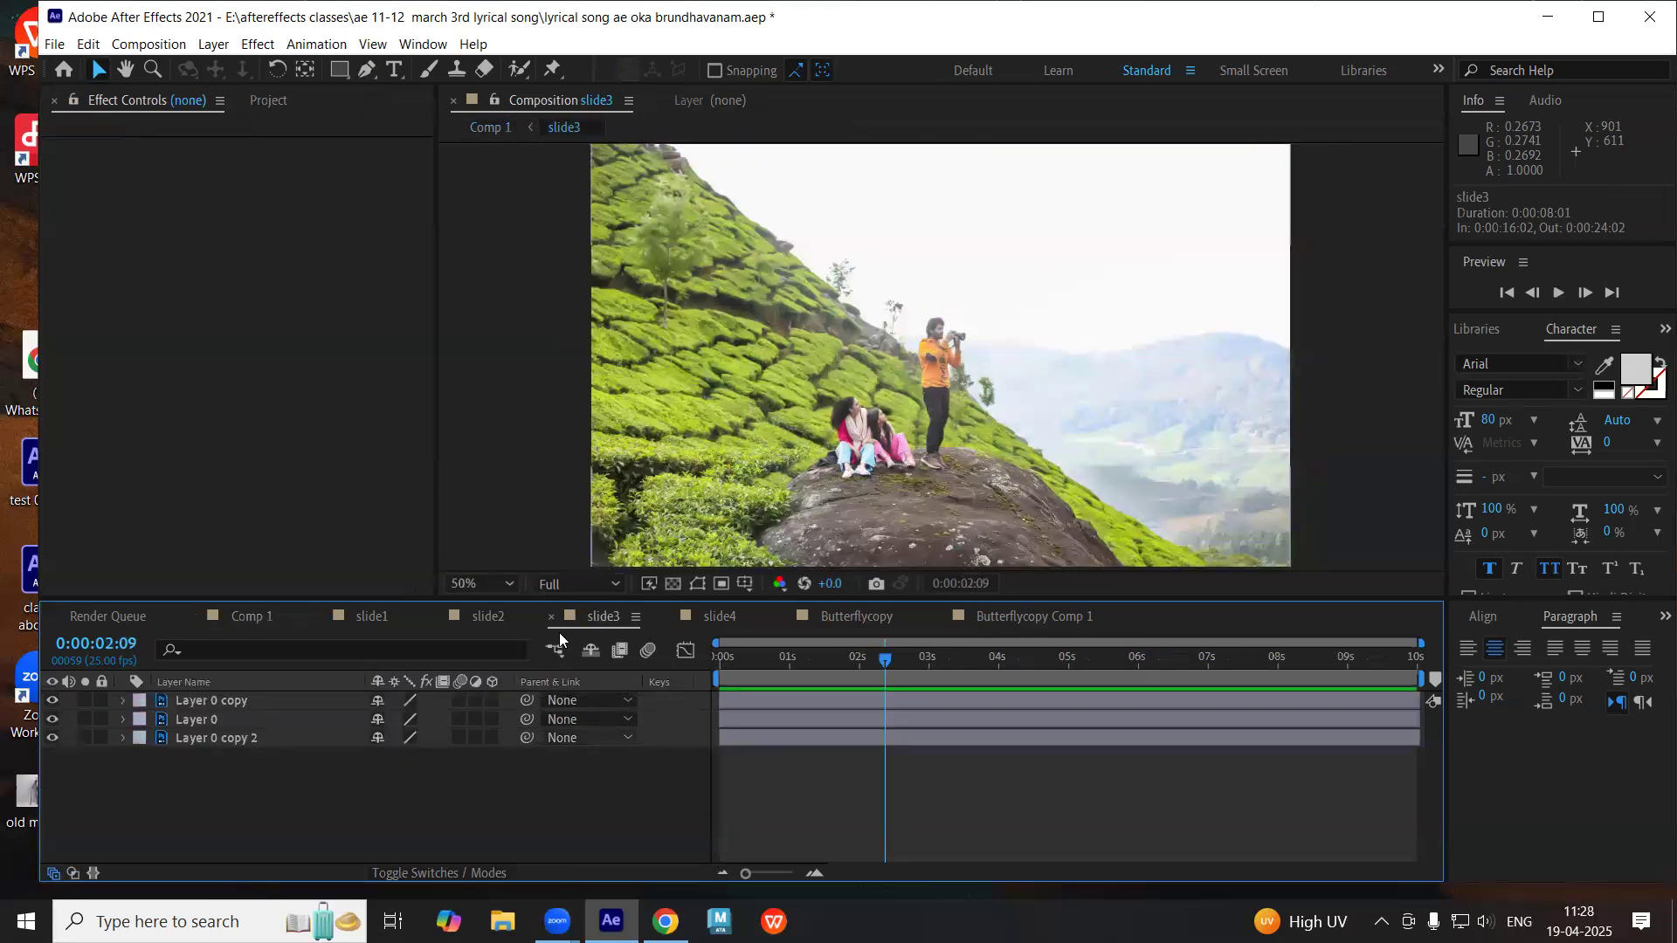
{"action": "left_click", "coordinate": [203, 738]}
{"action": "mouse_move", "coordinate": [866, 658]}
{"action": "left_mouse_down"}
{"action": "mouse_move", "coordinate": [760, 664]}
{"action": "mouse_move", "coordinate": [860, 662]}
{"action": "left_mouse_up"}
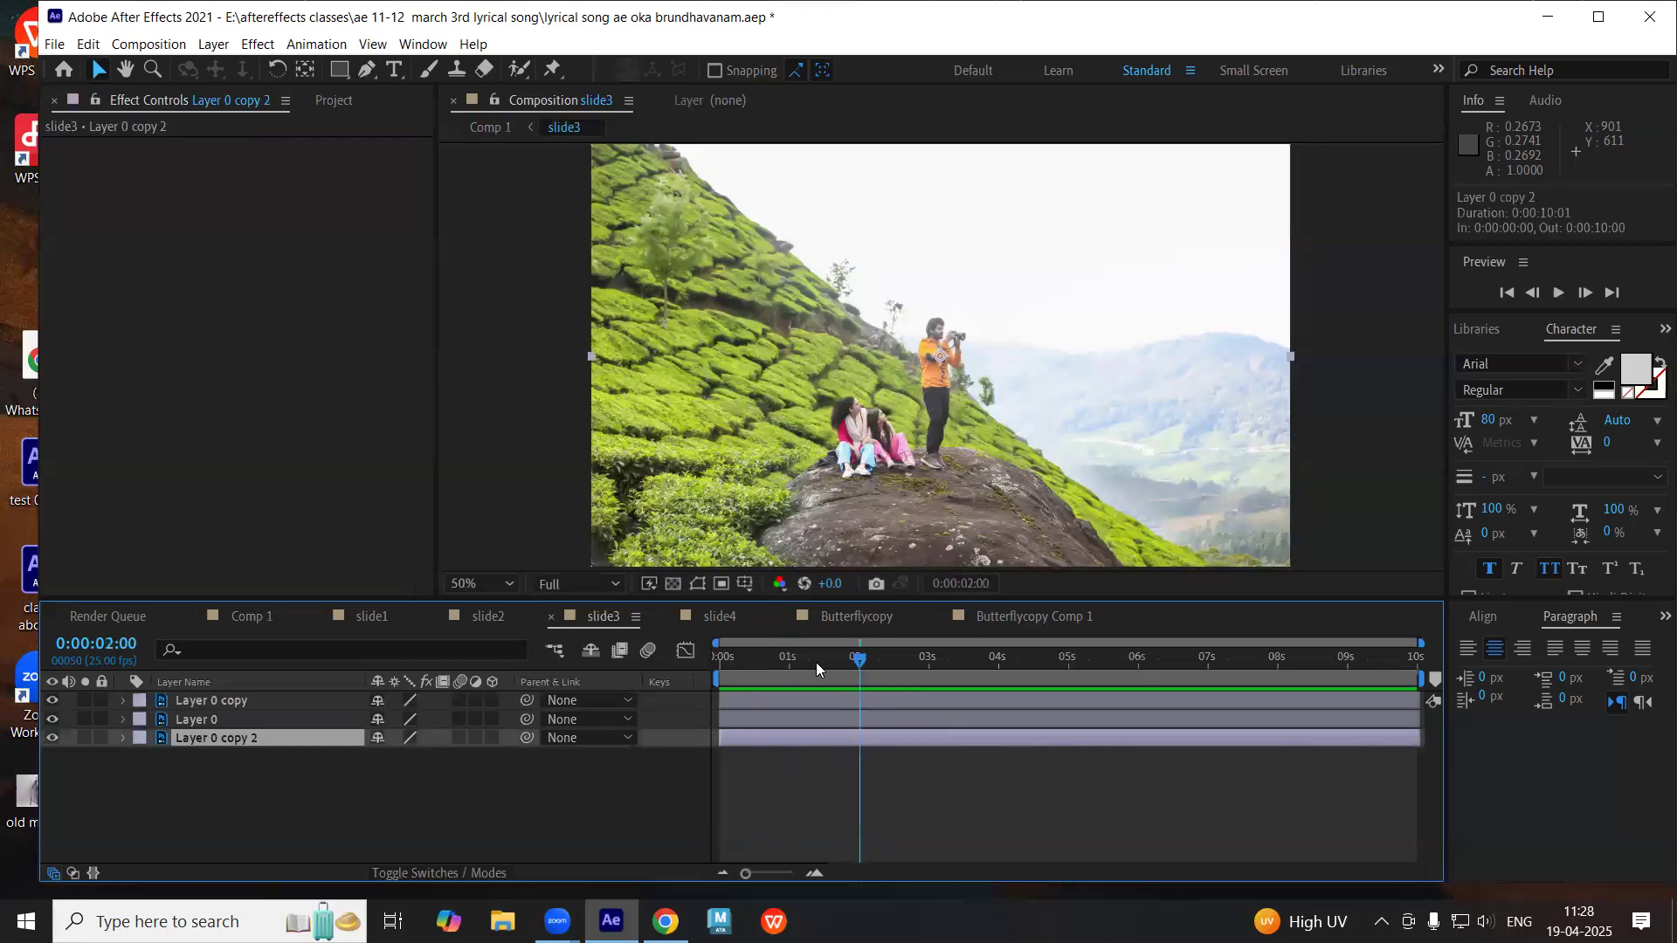
{"action": "left_click", "coordinate": [487, 783]}
{"action": "left_click_drag", "start_coordinate": [492, 700], "coordinate": [496, 765]}
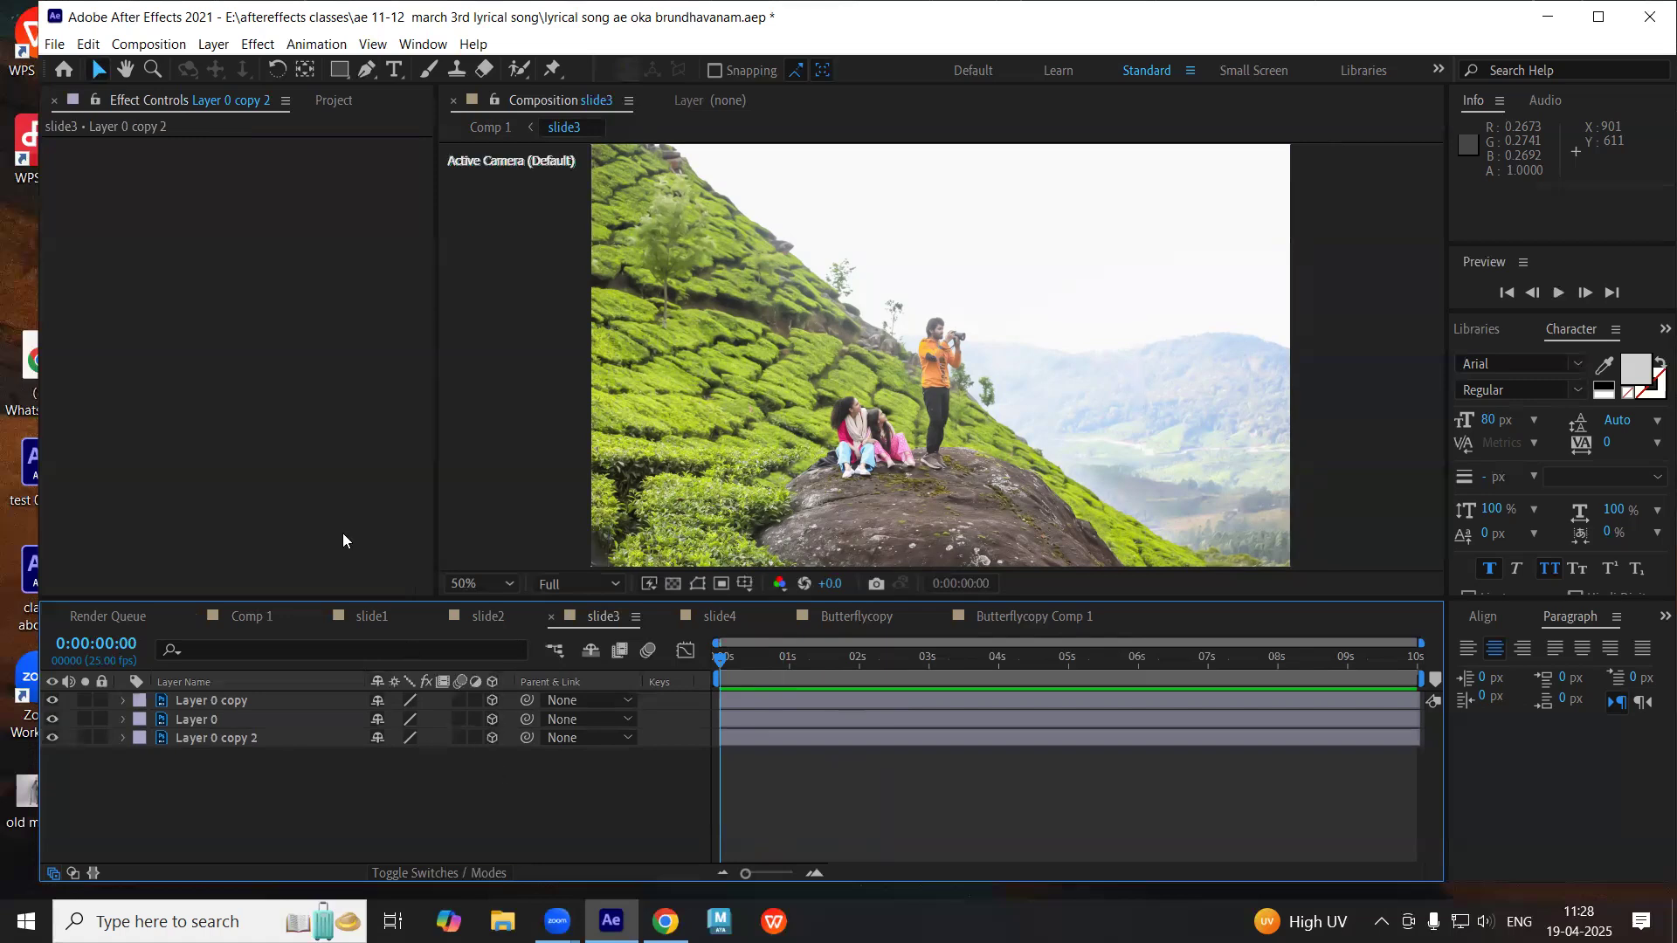
- Add a camera with the default settings to slide3 and extend its layer to end at 0:00:08:00
{"action": "left_click", "coordinate": [214, 45]}
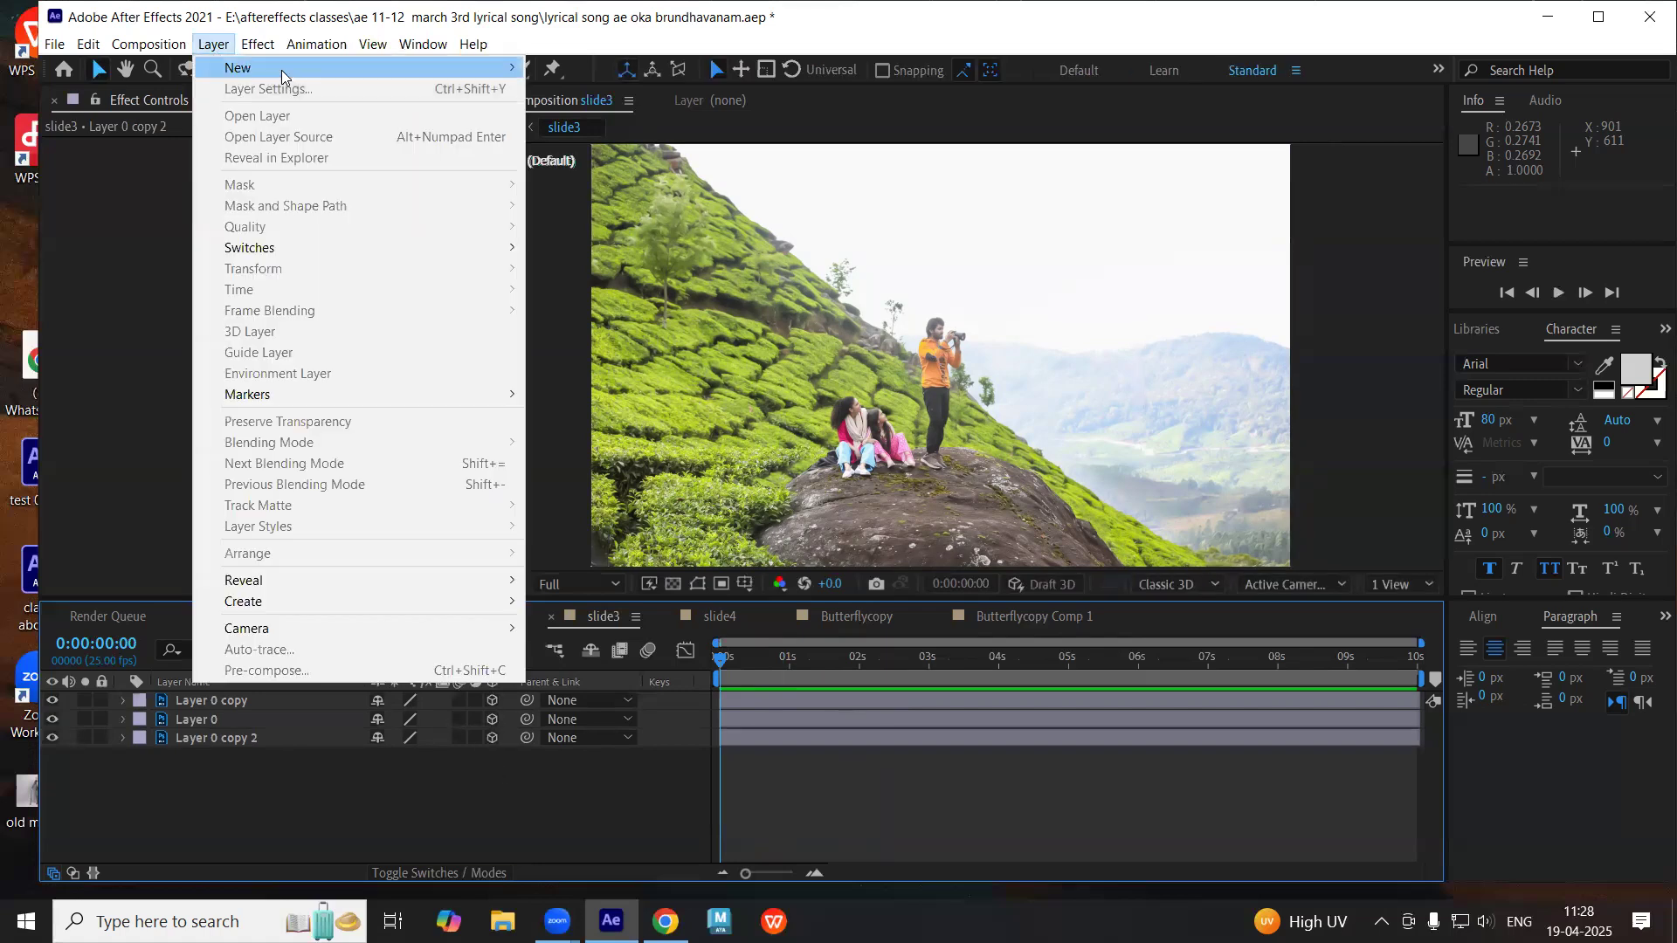
{"action": "mouse_move", "coordinate": [522, 70]}
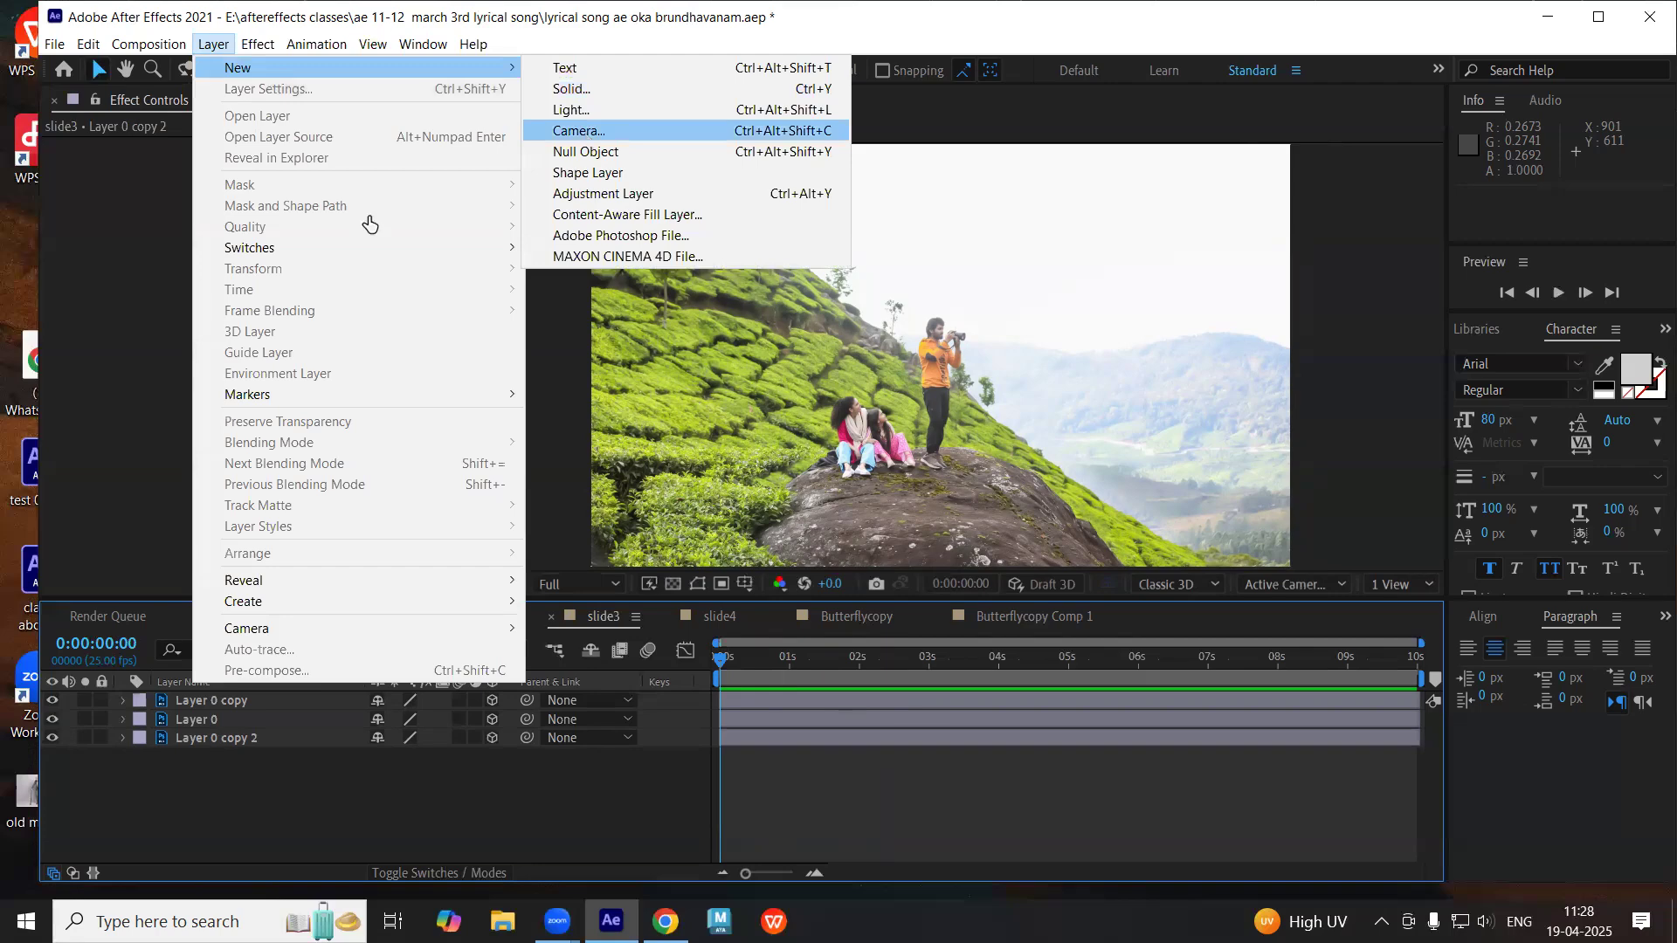
{"action": "key", "text": "Return"}
{"action": "left_click", "coordinate": [908, 678]}
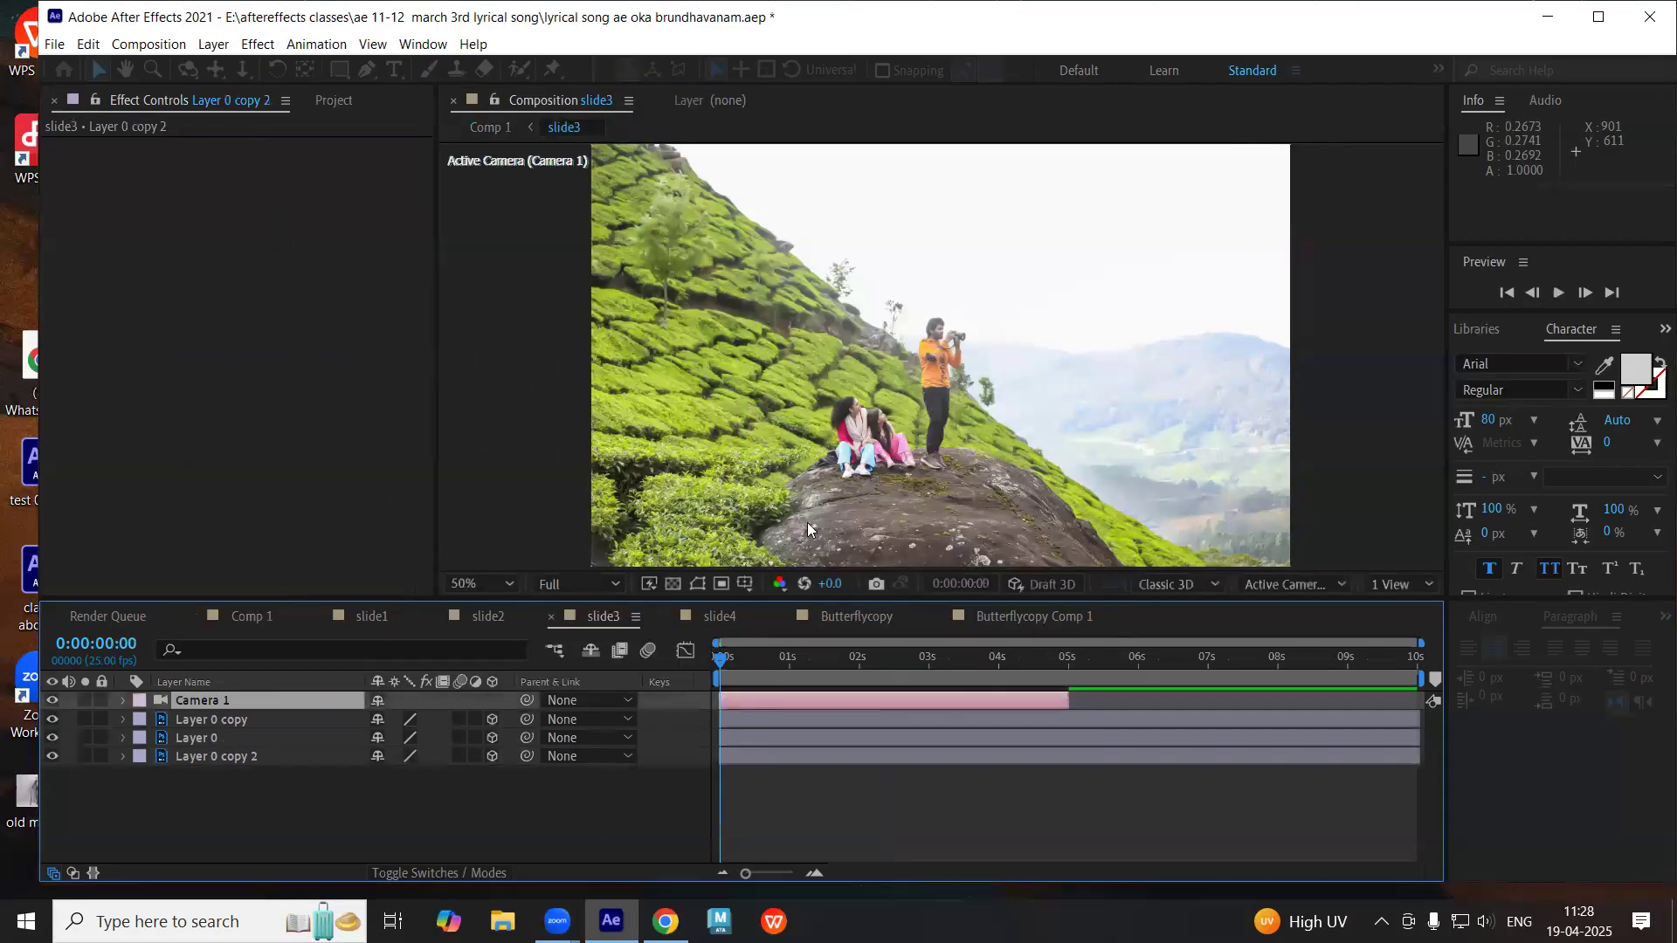
{"action": "left_click_drag", "start_coordinate": [1129, 692], "coordinate": [1278, 705]}
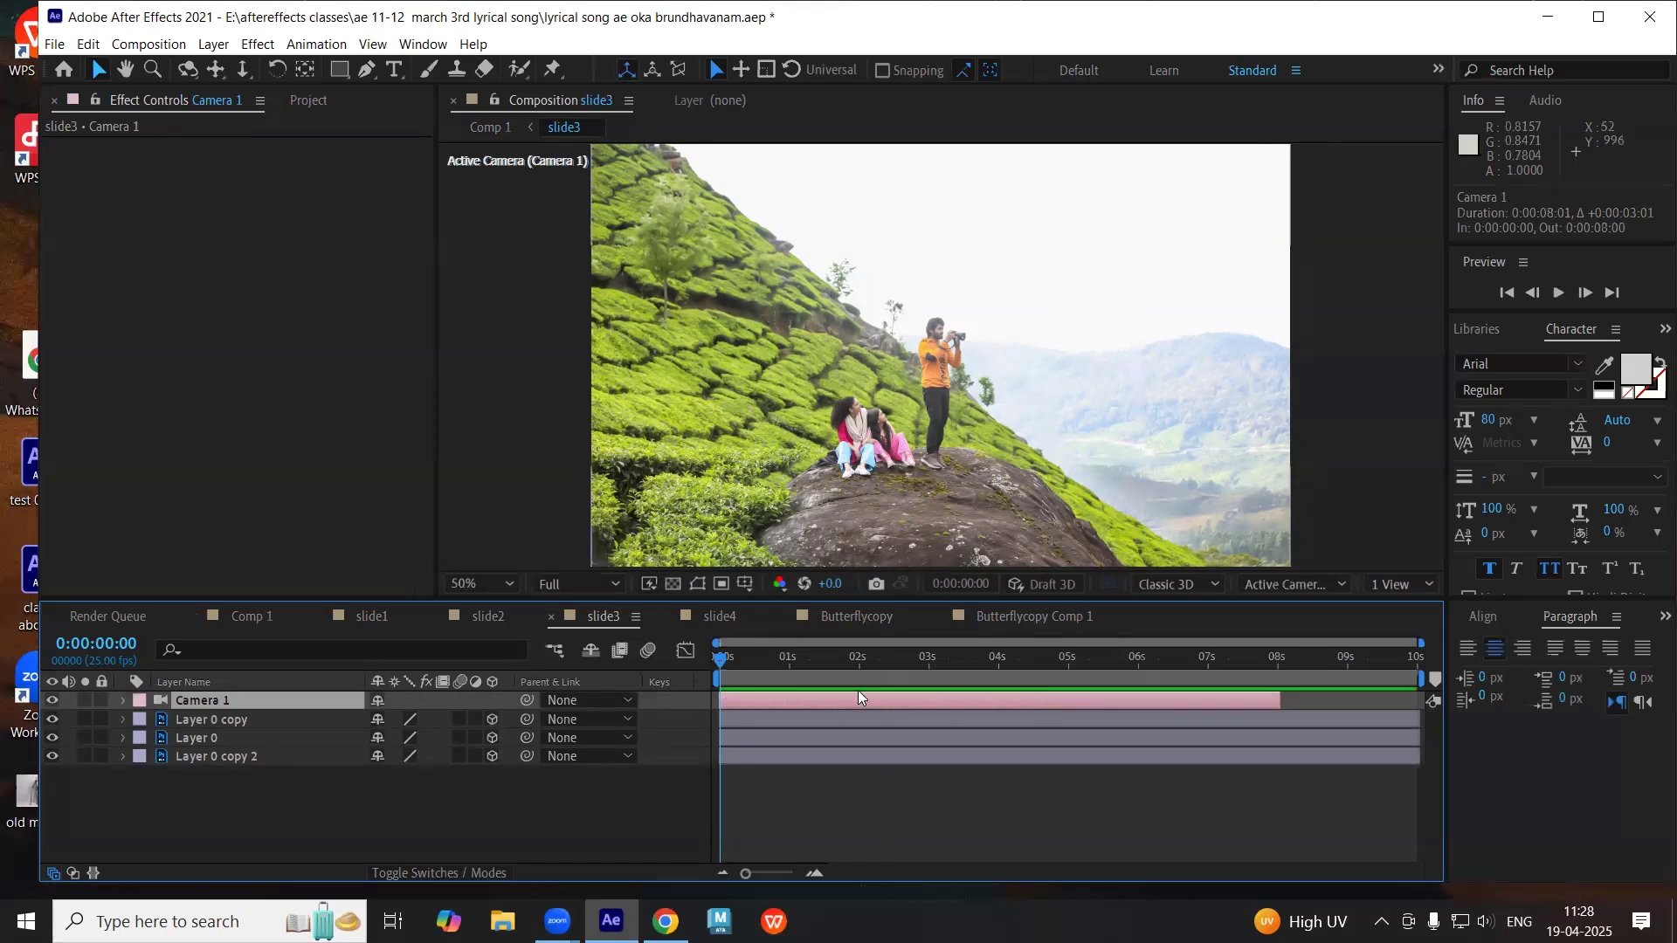
{"action": "mouse_move", "coordinate": [722, 664]}
{"action": "left_mouse_down"}
{"action": "mouse_move", "coordinate": [1245, 663]}
{"action": "mouse_move", "coordinate": [719, 664]}
{"action": "left_mouse_up"}
- Show the slide3 composition in two side-by-side views, Top and Active Camera
{"action": "left_click", "coordinate": [397, 811]}
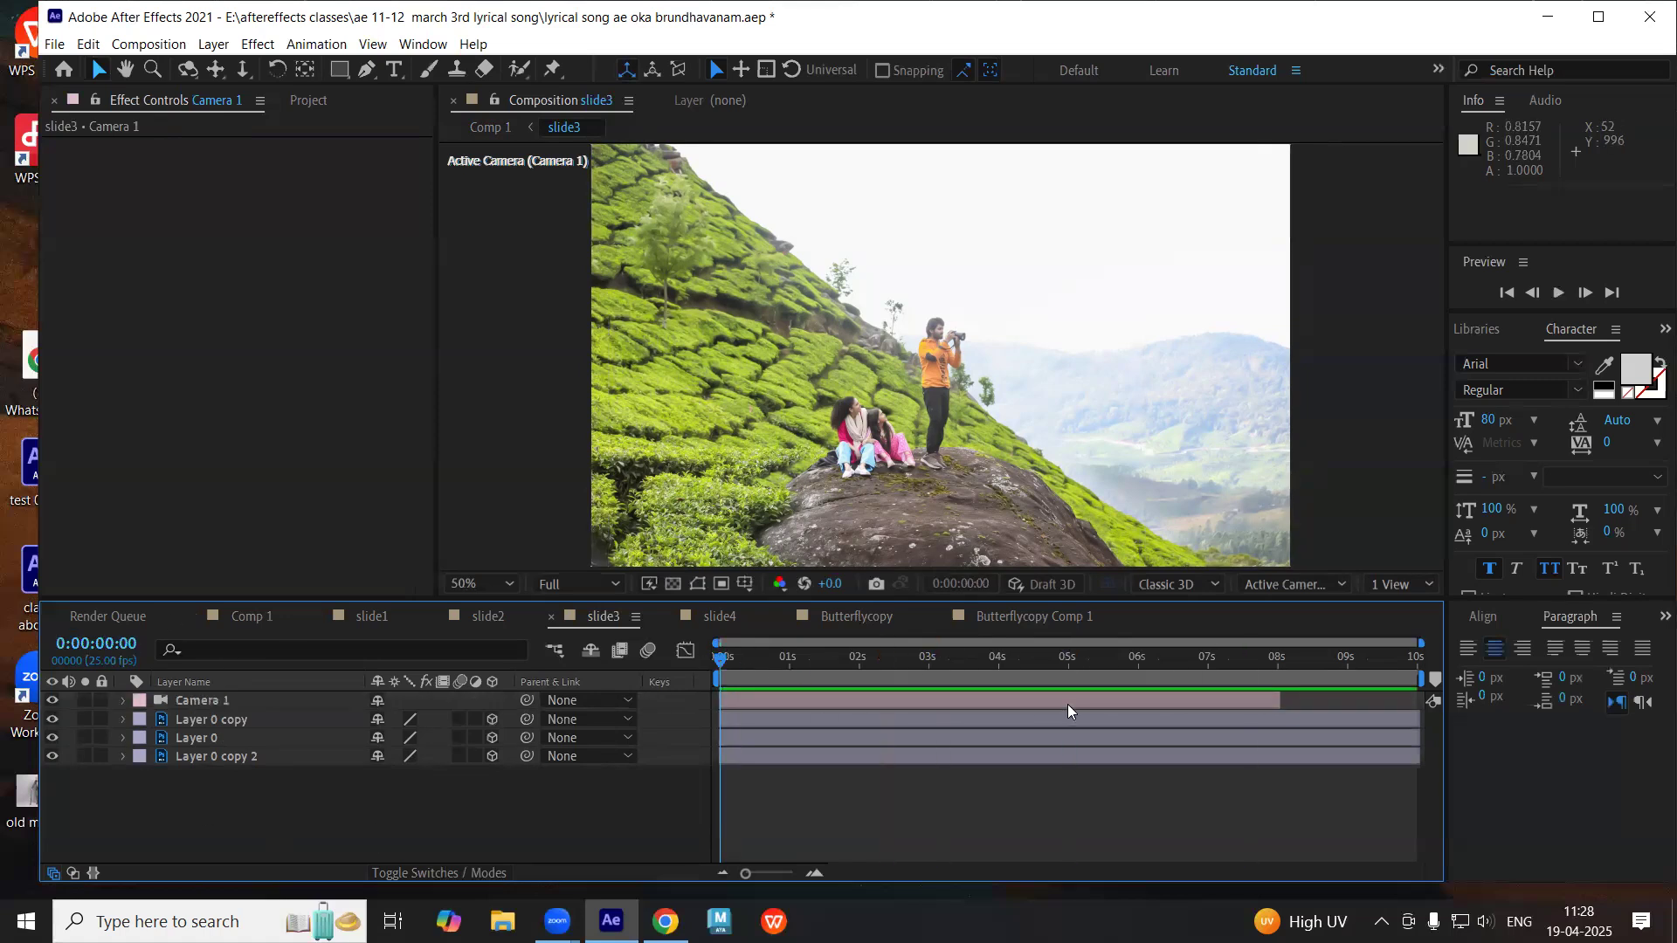
{"action": "left_click", "coordinate": [1420, 585]}
{"action": "left_click", "coordinate": [1398, 627]}
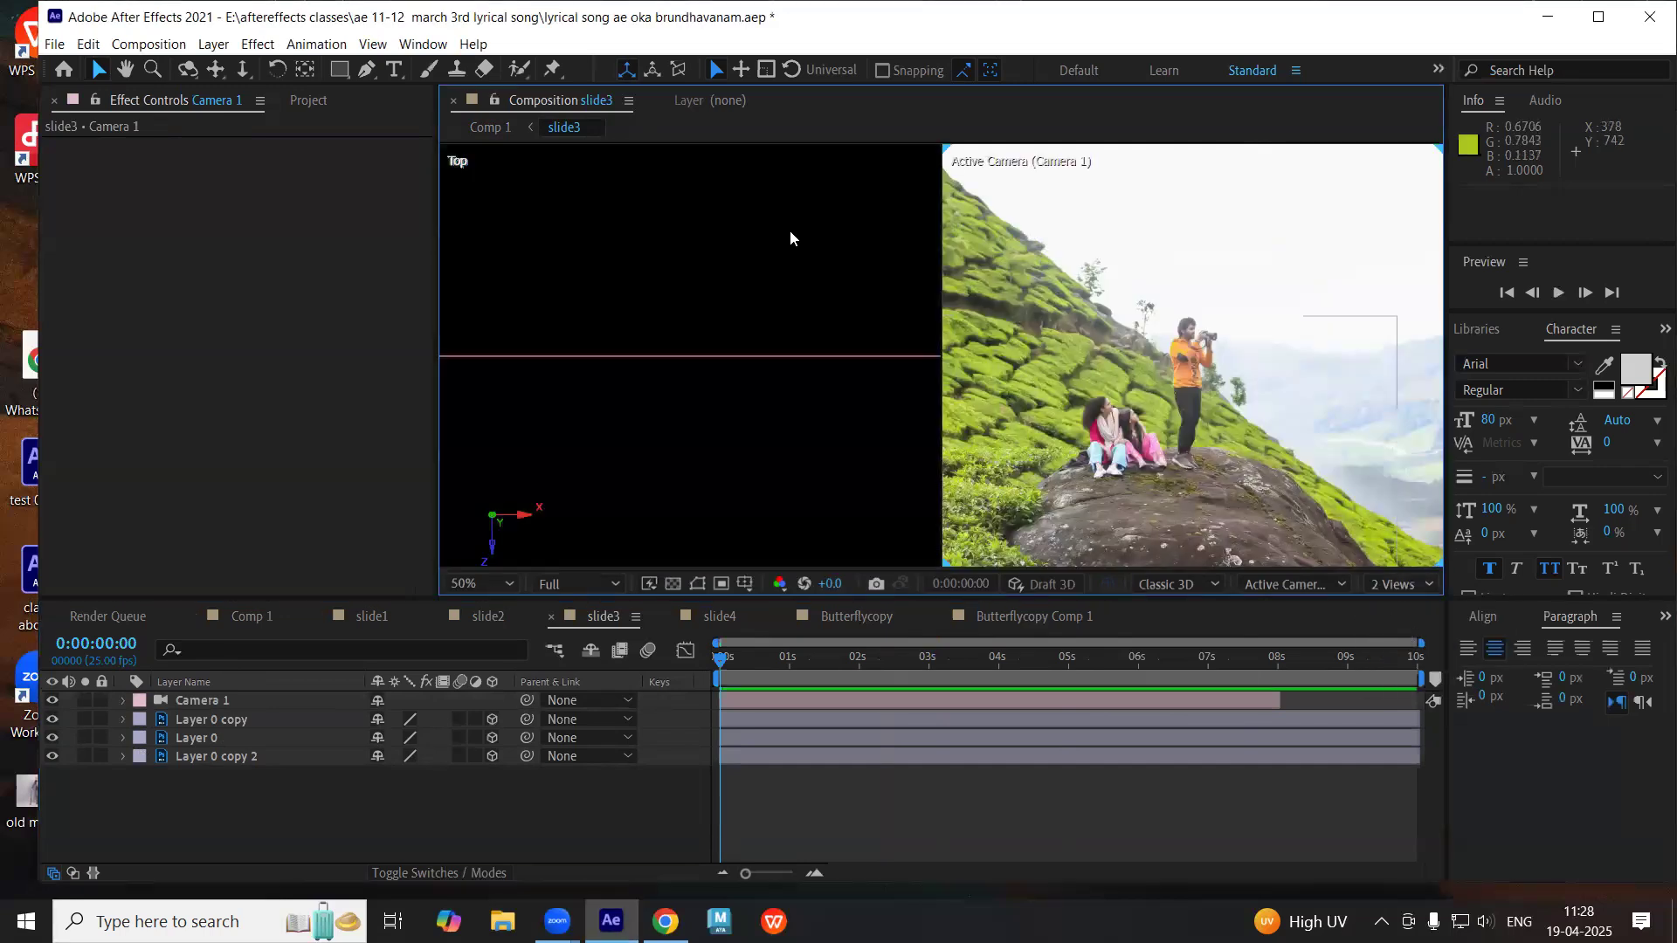
- Push Layer 0 copy 2 back in the Top view to a Z position of about 3848 and scale it to 387%
{"action": "left_click", "coordinate": [242, 761]}
{"action": "scroll", "coordinate": [677, 443], "scroll_direction": "down", "scroll_amount": 3}
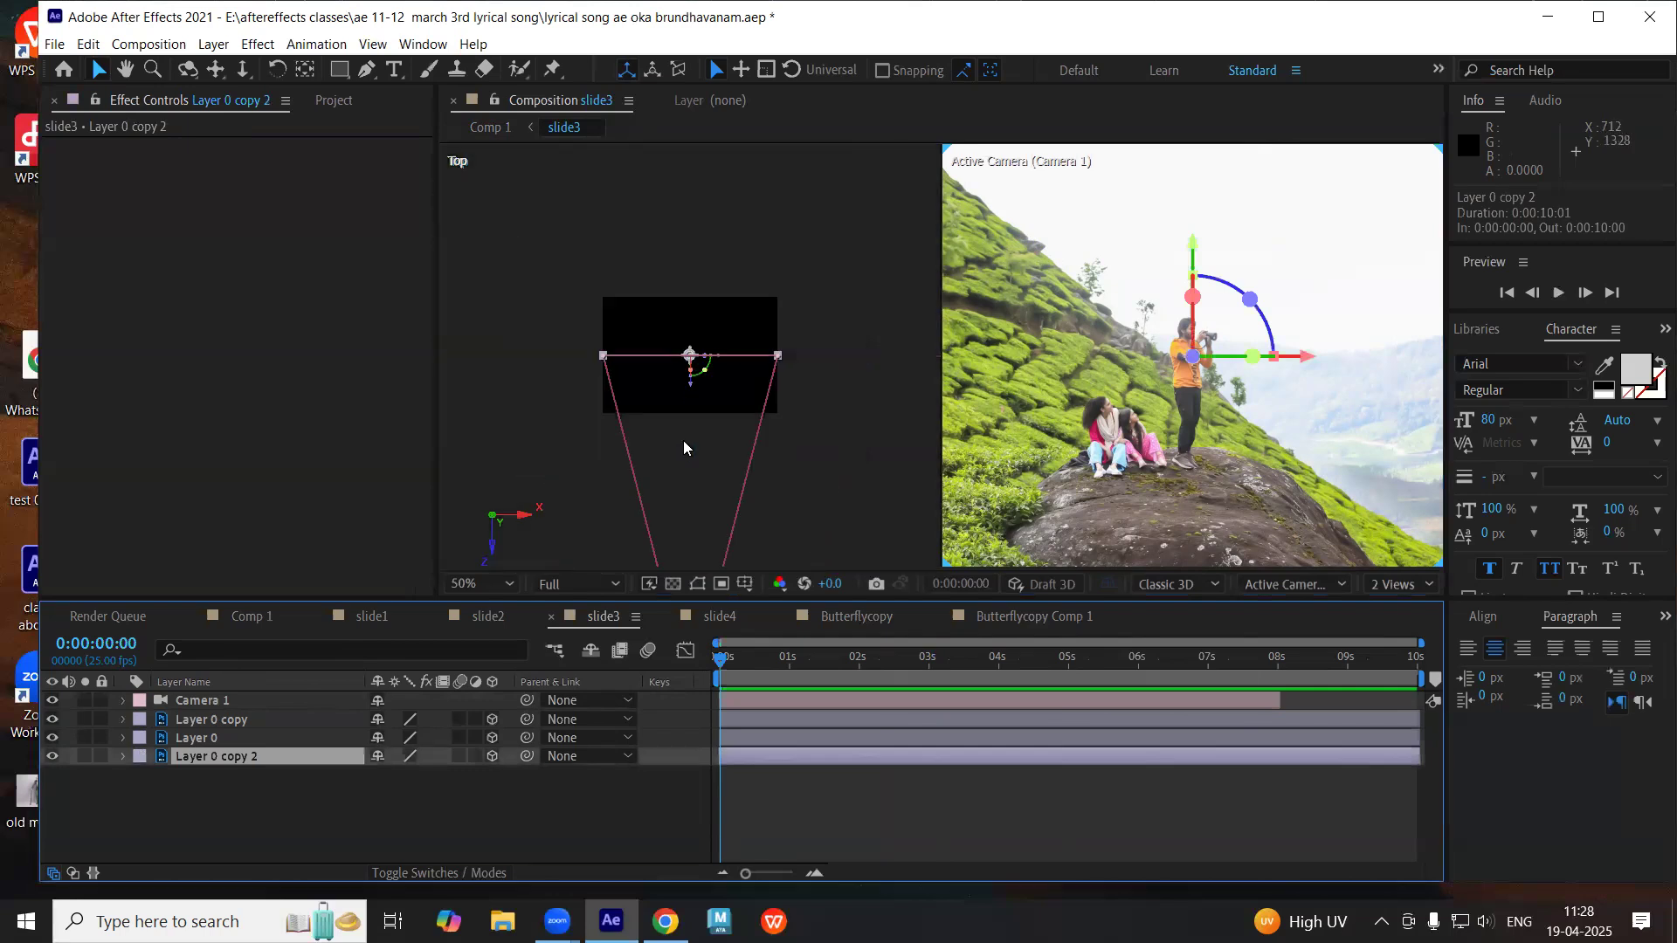
{"action": "scroll", "coordinate": [683, 444], "scroll_direction": "down", "scroll_amount": 2}
{"action": "scroll", "coordinate": [1302, 374], "scroll_direction": "down", "scroll_amount": 2}
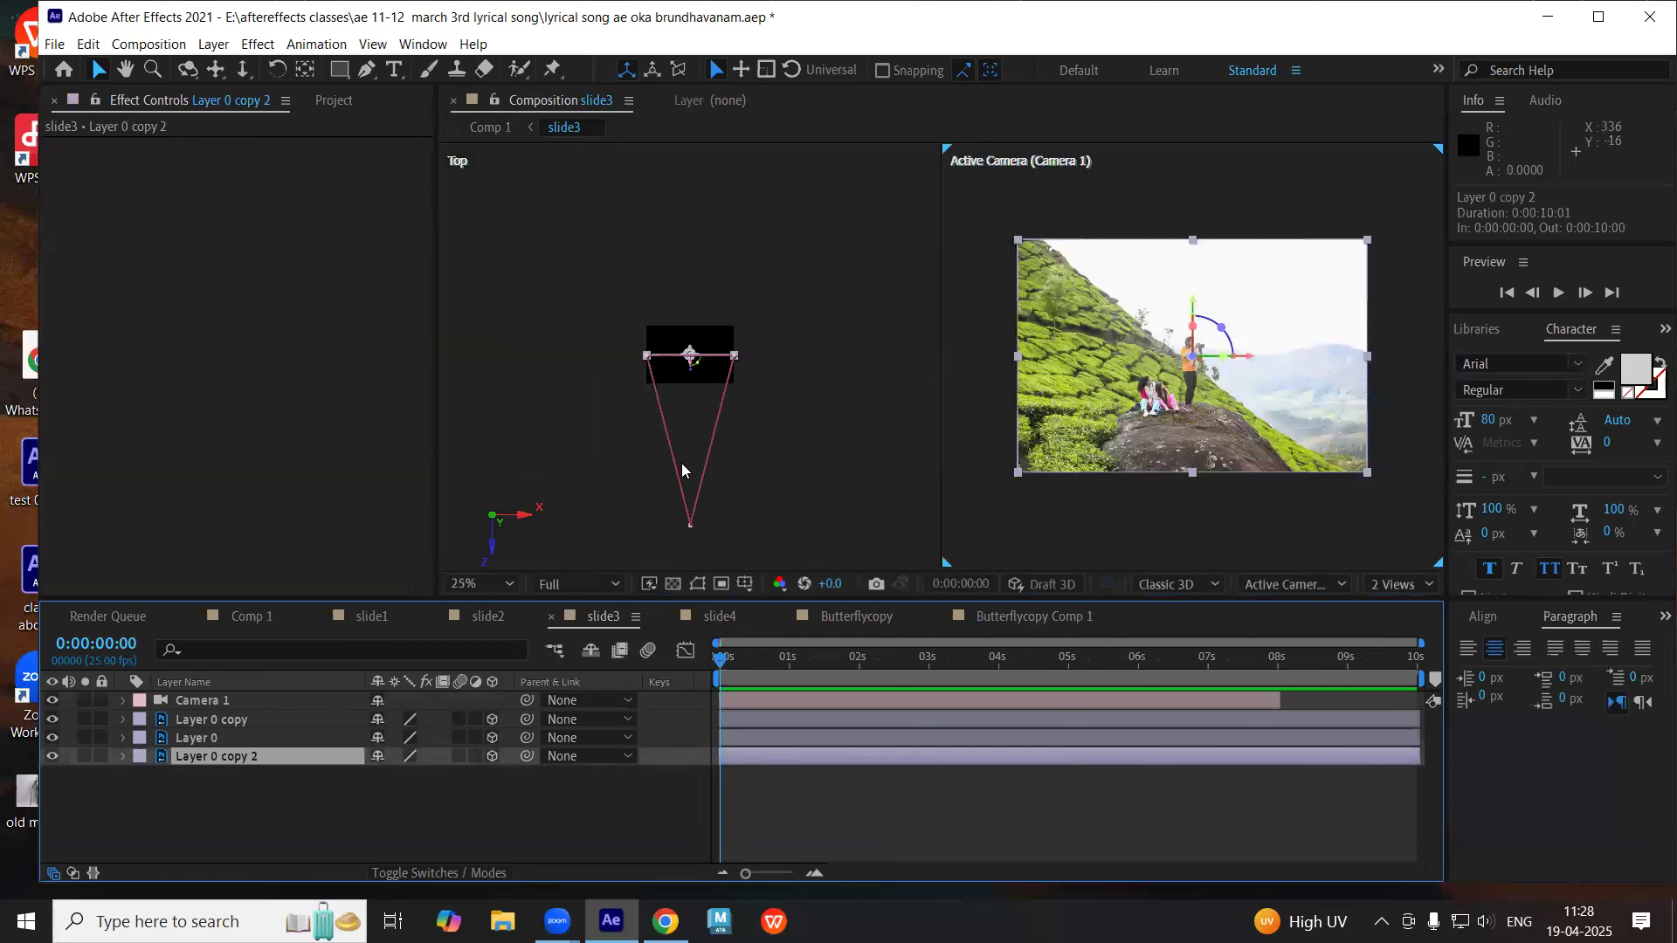
{"action": "scroll", "coordinate": [700, 374], "scroll_direction": "up", "scroll_amount": 2}
{"action": "left_click_drag", "start_coordinate": [692, 390], "coordinate": [678, 236]}
{"action": "scroll", "coordinate": [699, 240], "scroll_direction": "down", "scroll_amount": 1}
{"action": "key", "text": "v"}
{"action": "left_click_drag", "start_coordinate": [497, 400], "coordinate": [497, 391]}
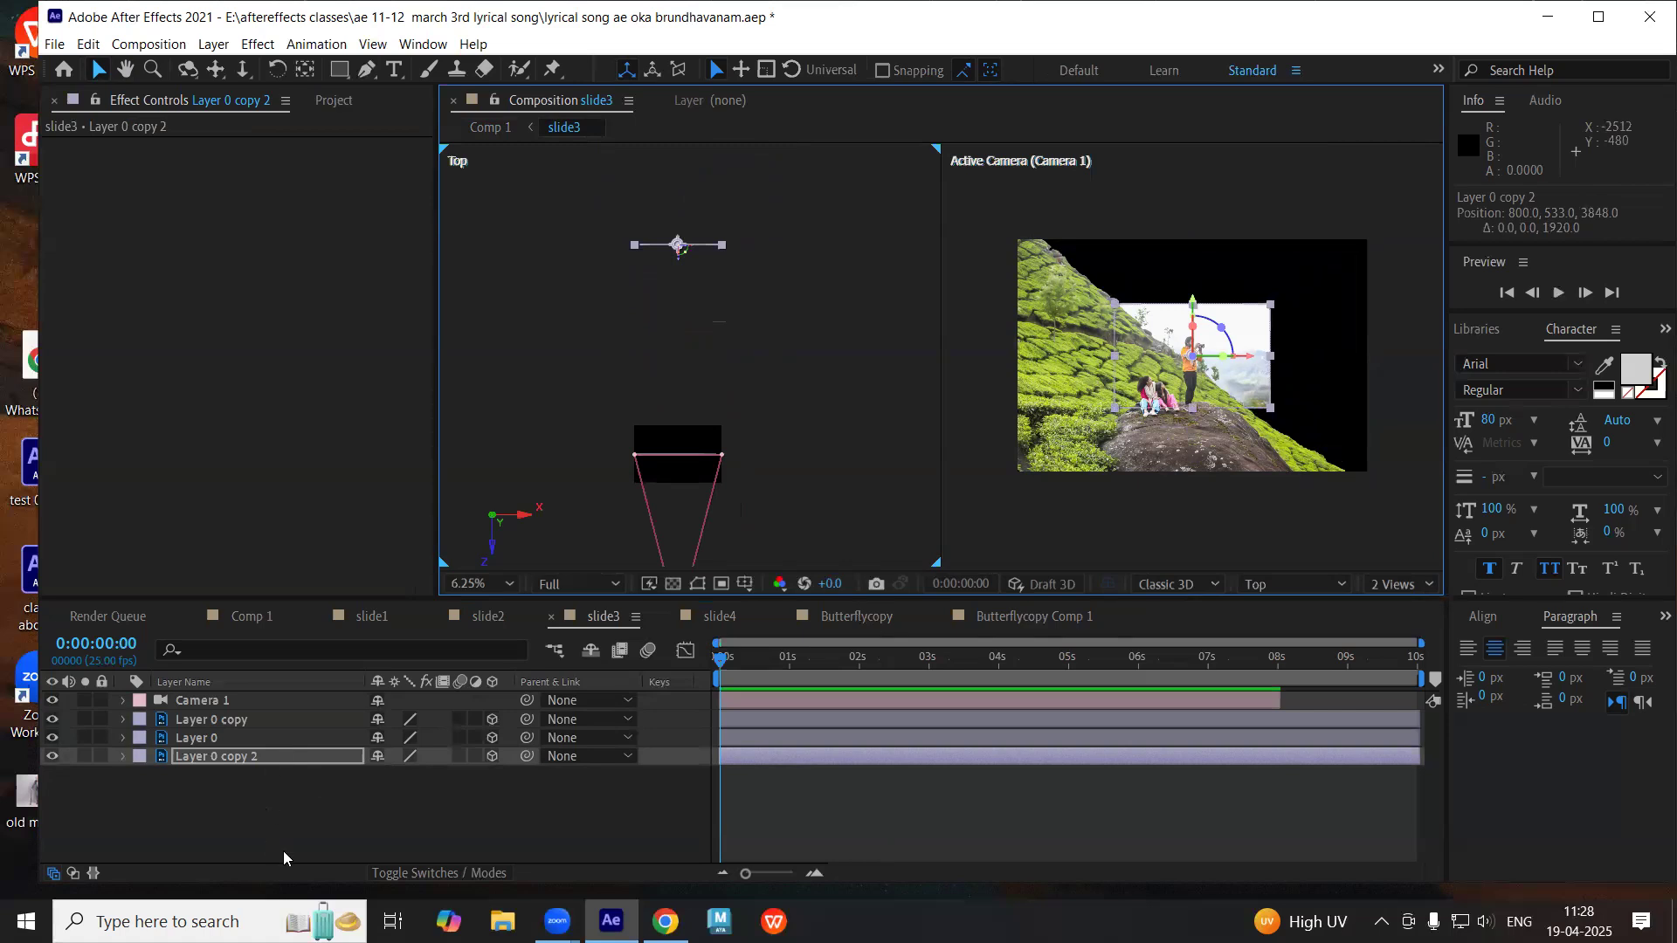
{"action": "key", "text": "s"}
{"action": "left_click_drag", "start_coordinate": [404, 774], "coordinate": [724, 767]}
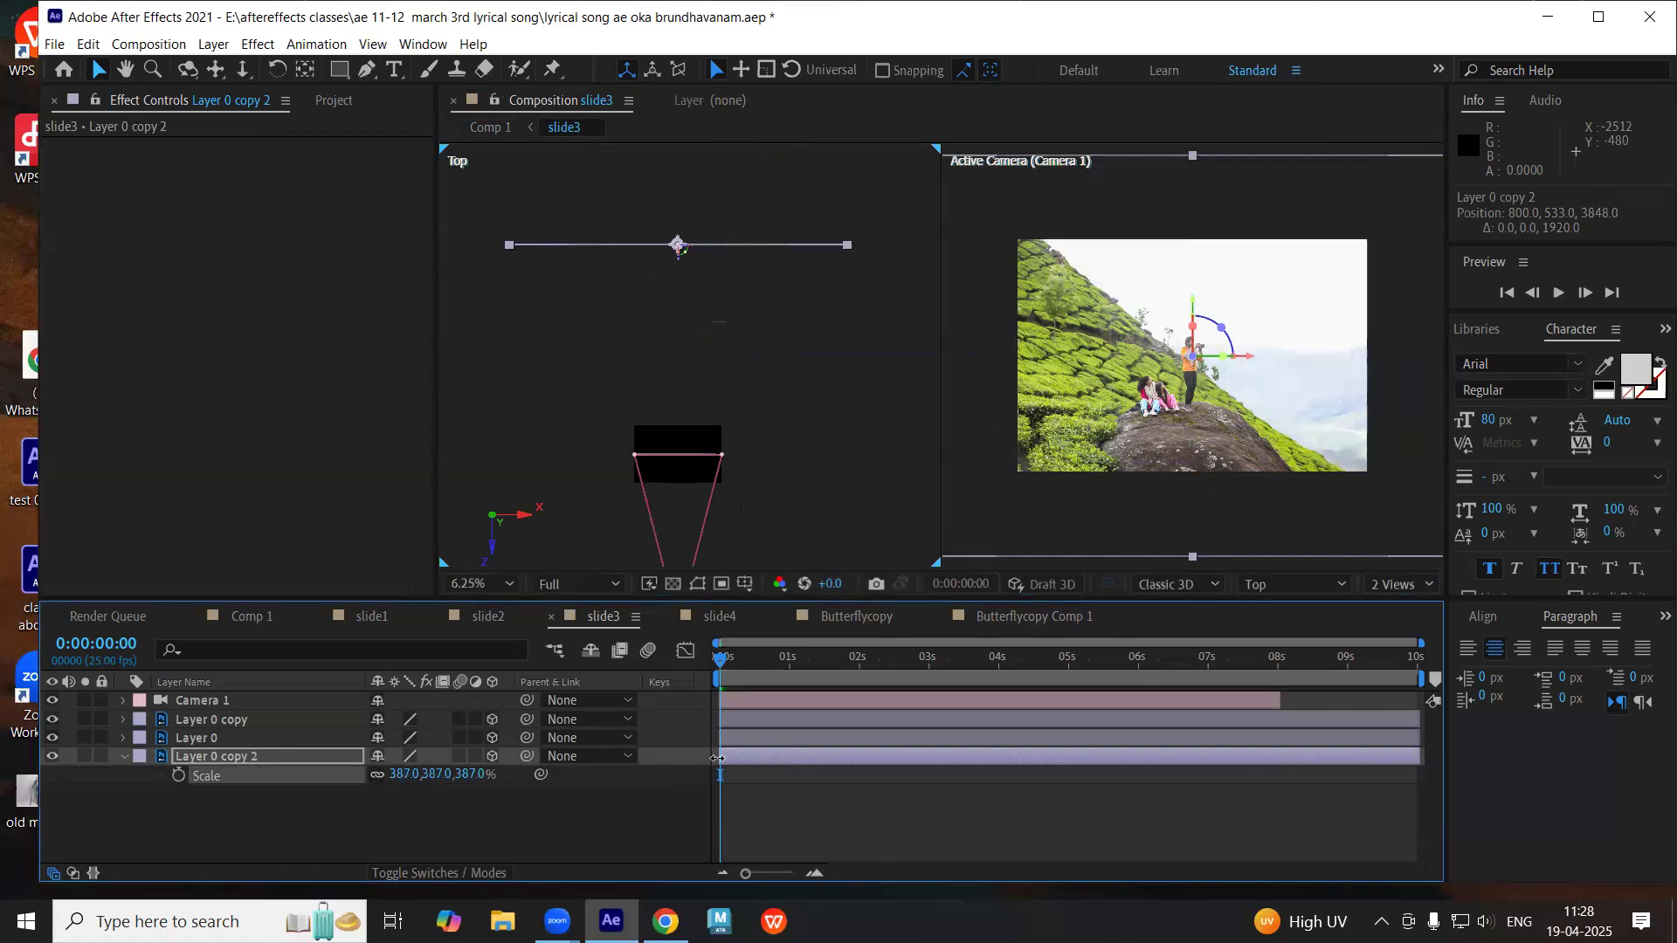
- Push Layer 0 back in the Top view to a Z position of about 2128 and scale it to 315%
{"action": "left_click", "coordinate": [188, 740]}
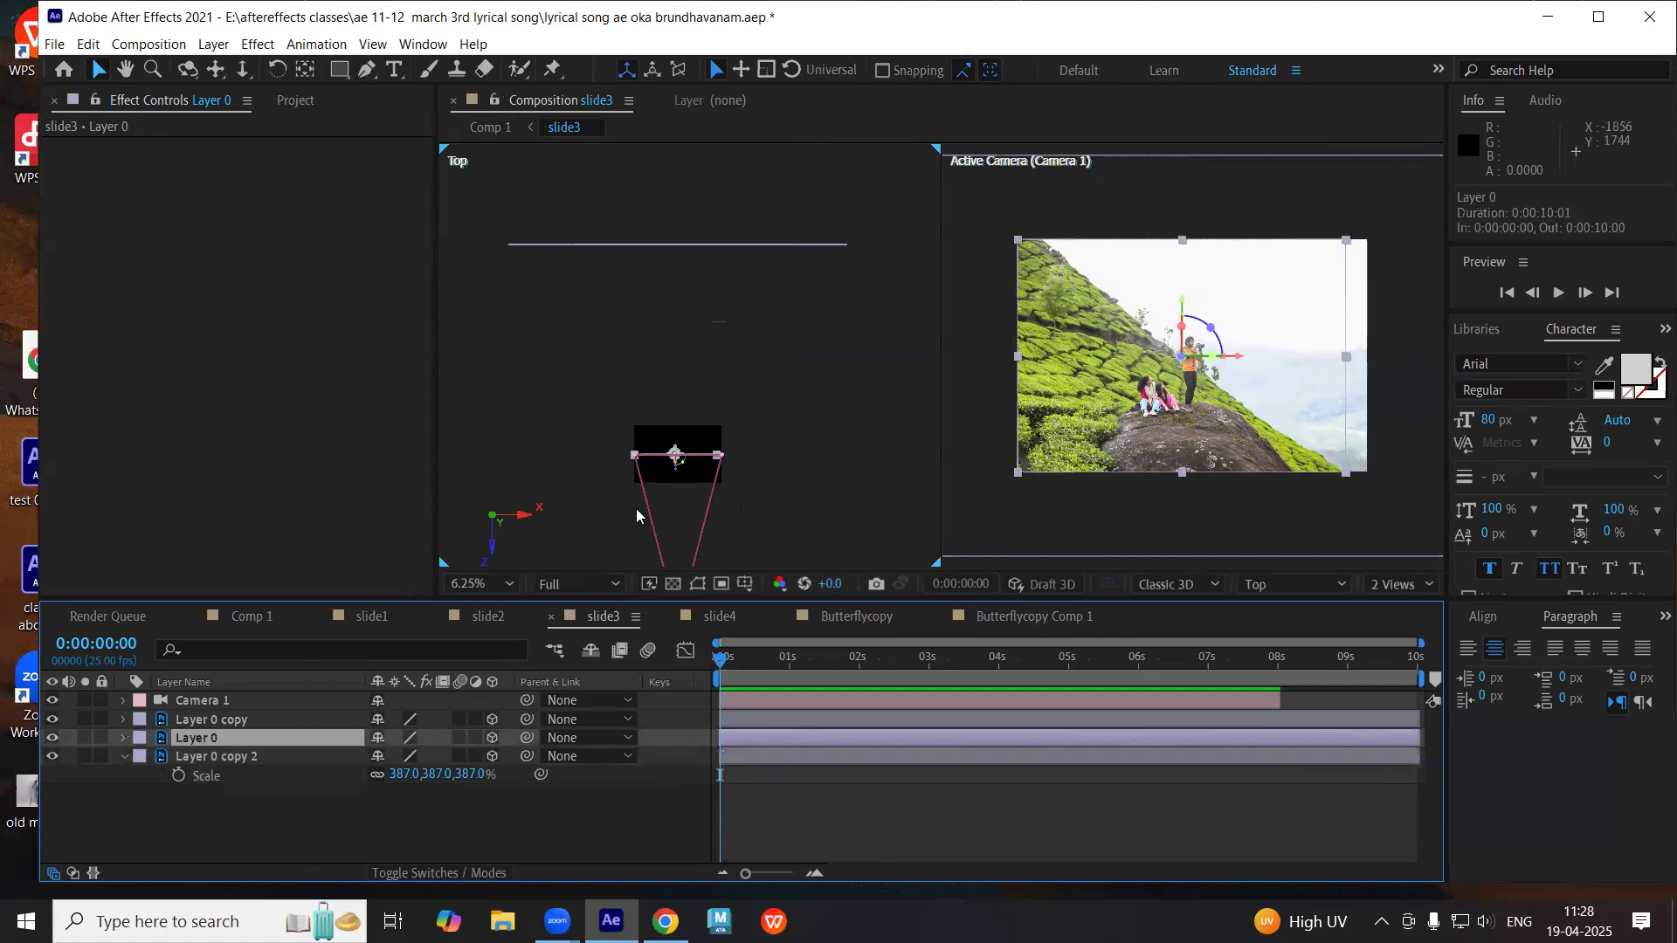
{"action": "left_click_drag", "start_coordinate": [677, 455], "coordinate": [706, 358]}
{"action": "key", "text": "r"}
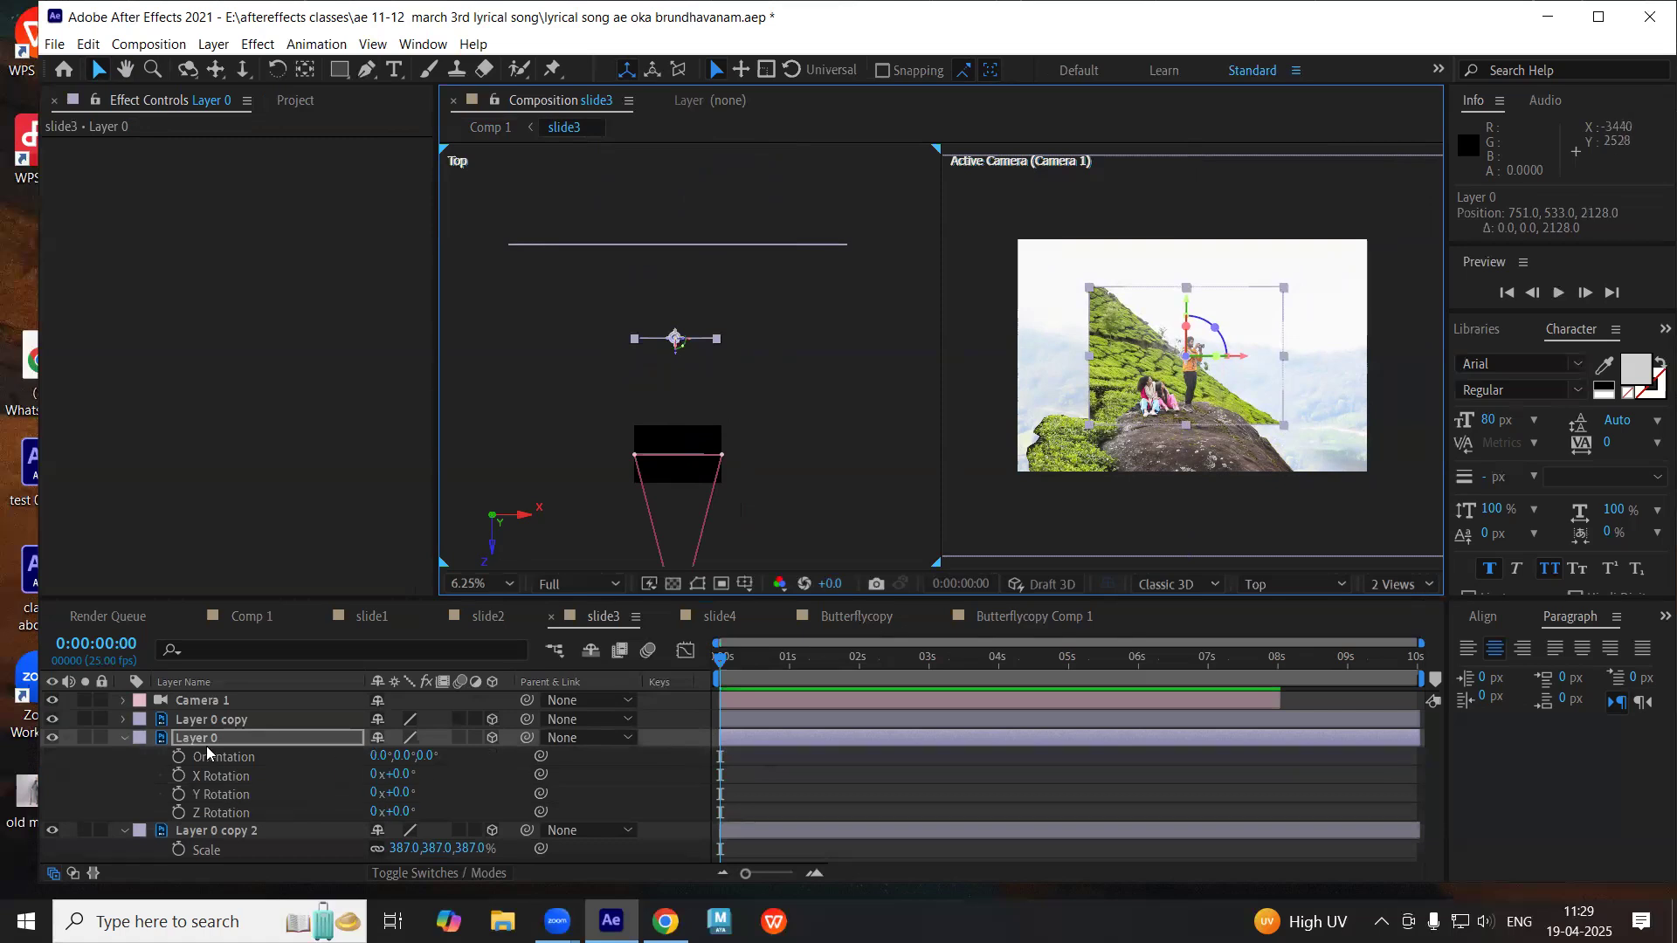
{"action": "key", "text": "s"}
{"action": "left_click_drag", "start_coordinate": [397, 756], "coordinate": [611, 735]}
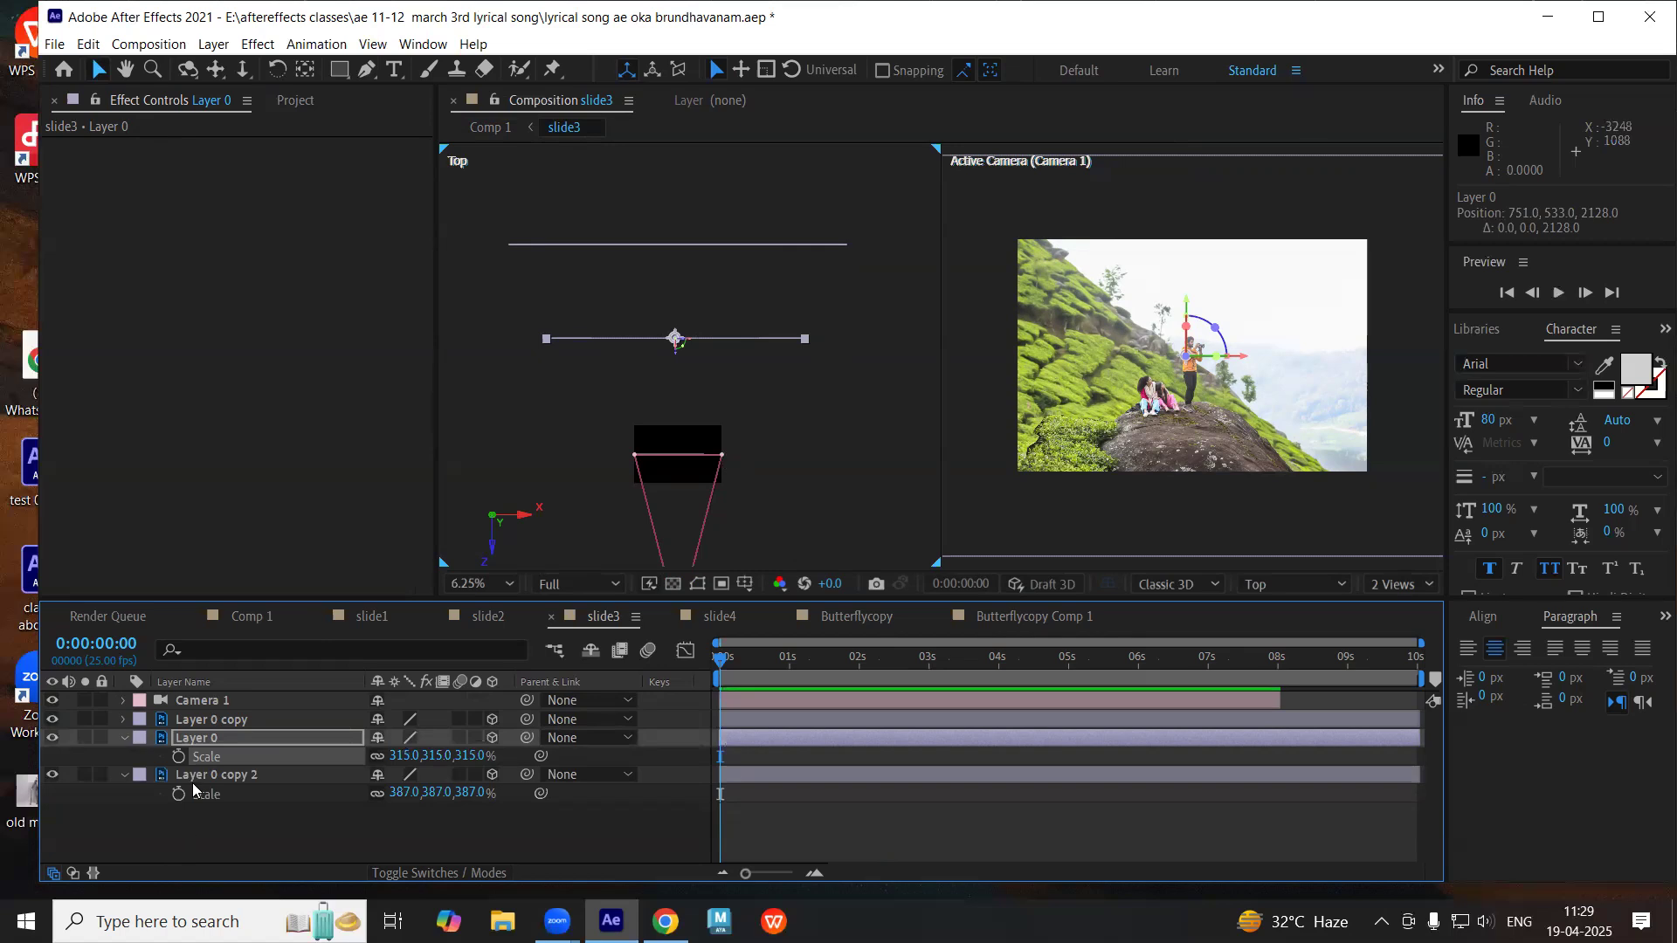
- Scale Layer 0 copy to 123% and shift it horizontally to an X position of about 538
{"action": "left_click", "coordinate": [208, 722]}
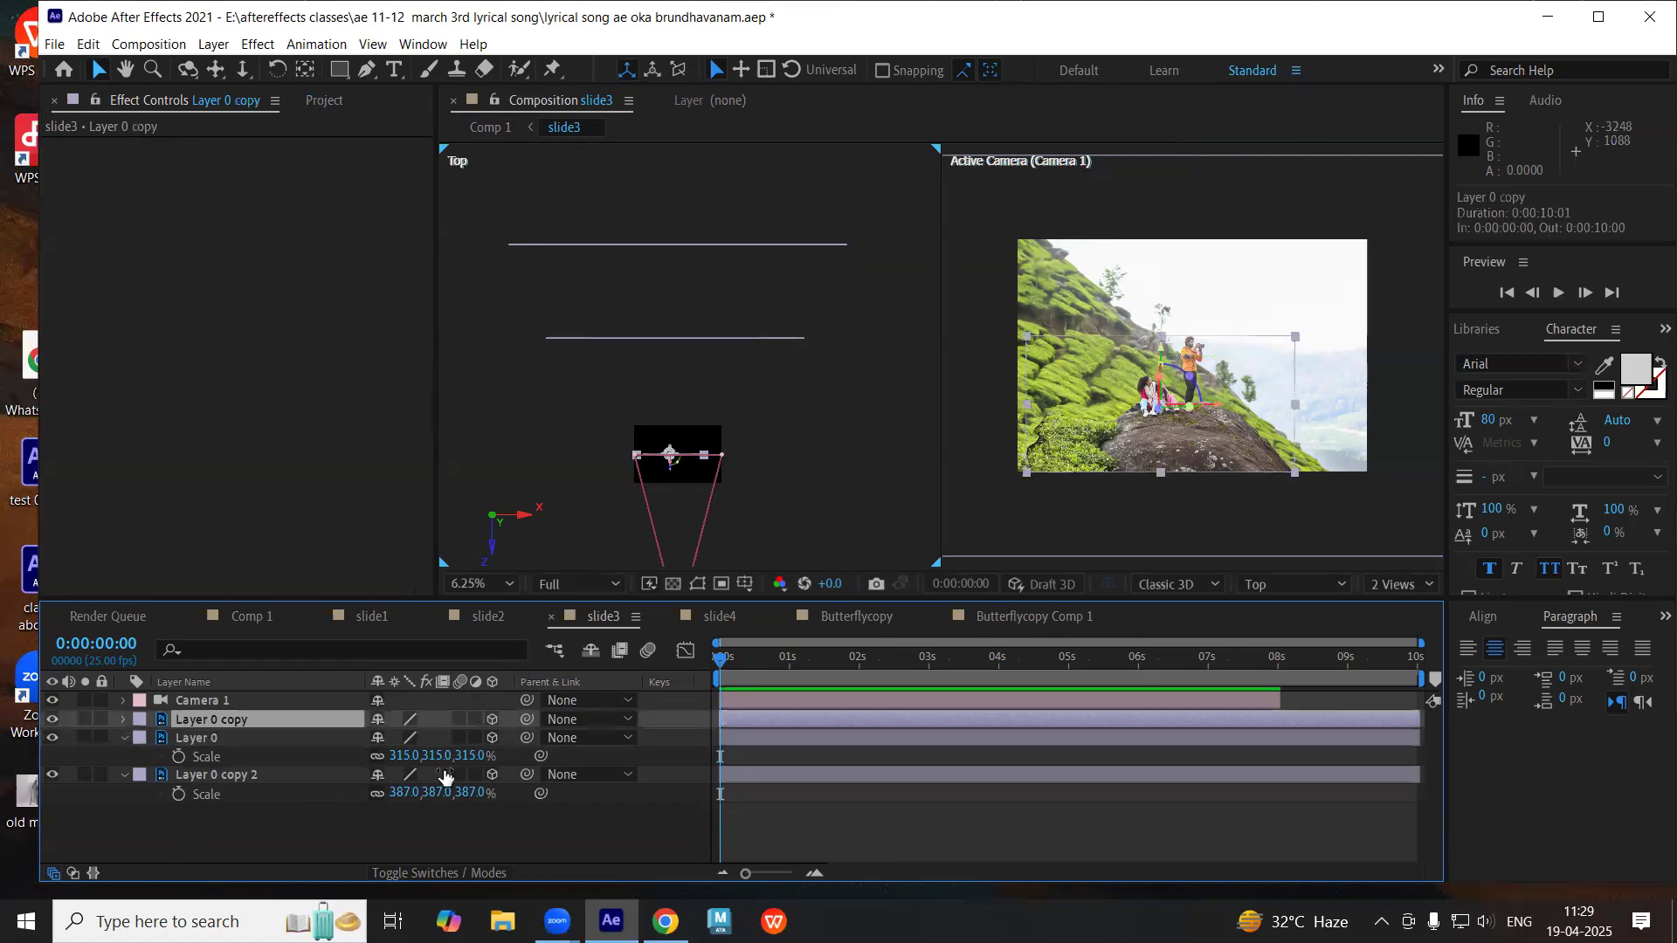
{"action": "key", "text": "s"}
{"action": "left_click_drag", "start_coordinate": [406, 738], "coordinate": [418, 749]}
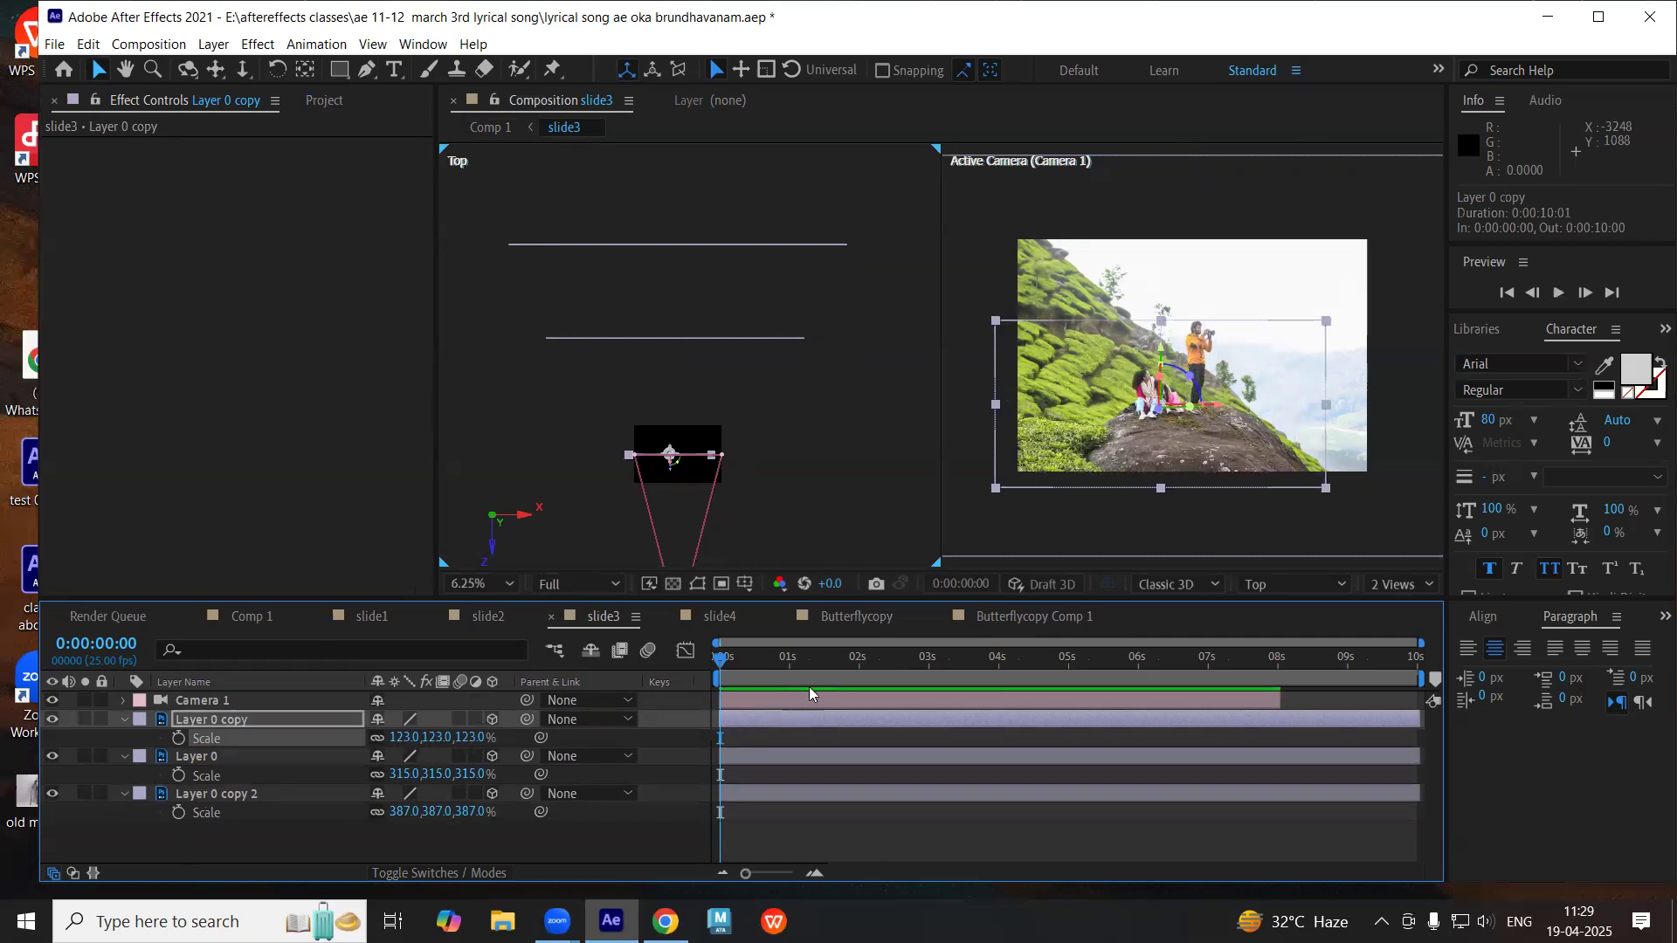
{"action": "left_click_drag", "start_coordinate": [1215, 404], "coordinate": [1189, 407]}
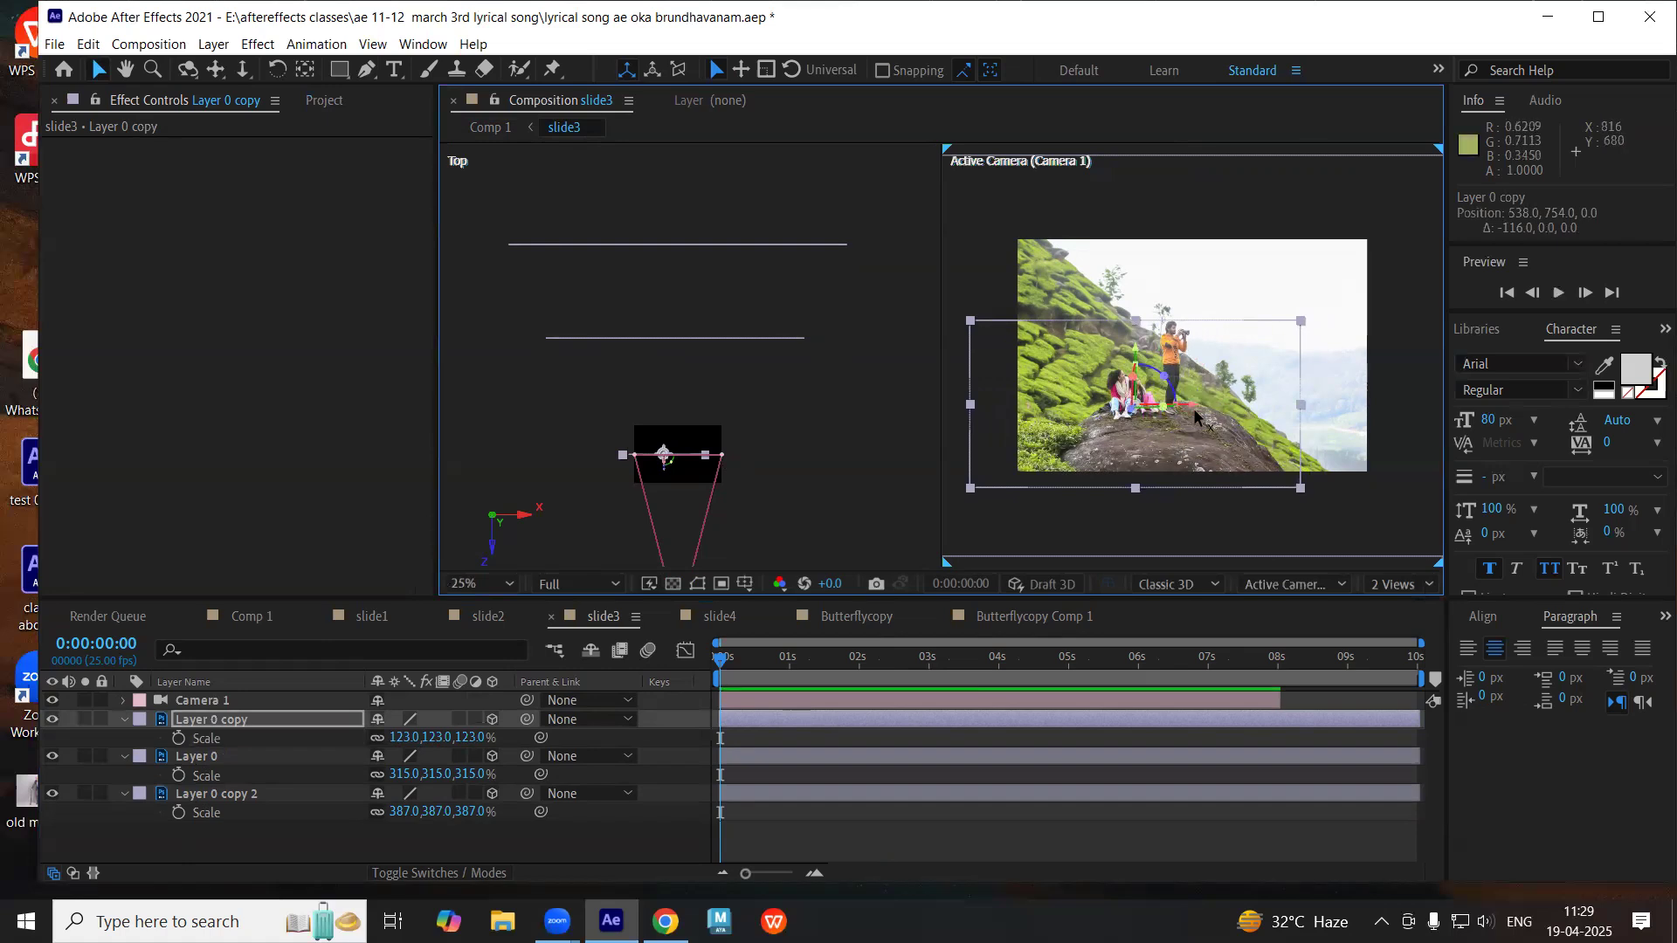
- Orbit Camera 1 in the camera view to a position of about 800, 425, -3080
{"action": "left_click", "coordinate": [210, 700]}
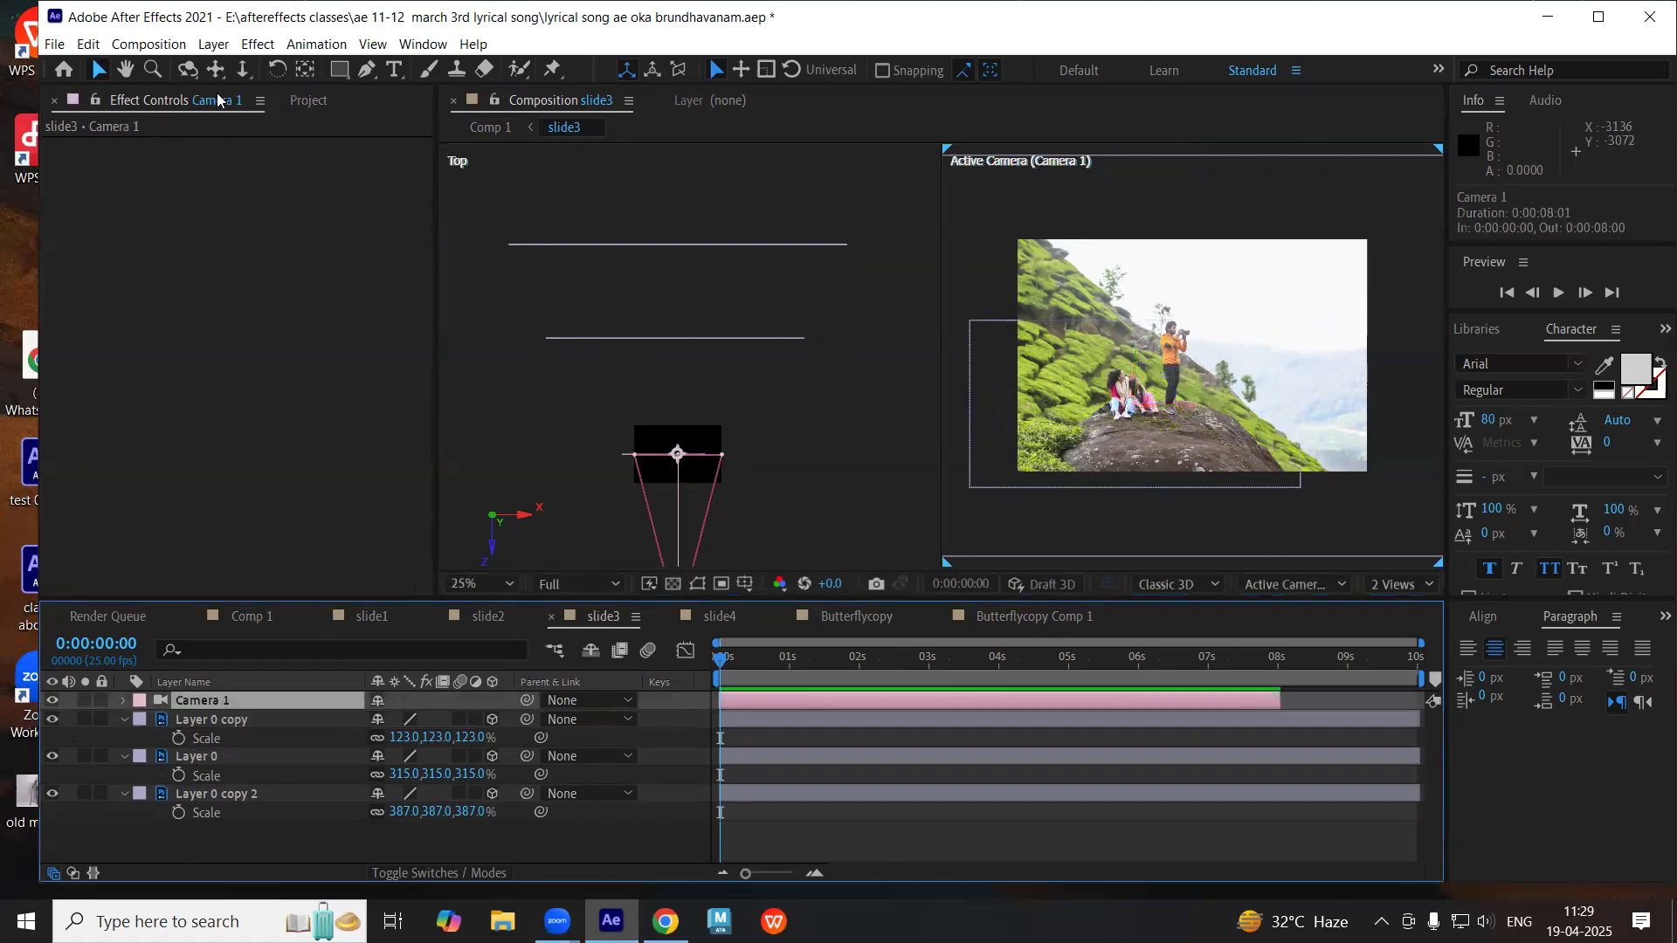
{"action": "left_click", "coordinate": [187, 70]}
{"action": "mouse_move", "coordinate": [1261, 400]}
{"action": "left_mouse_down"}
{"action": "mouse_move", "coordinate": [1327, 404]}
{"action": "mouse_move", "coordinate": [1310, 384]}
{"action": "mouse_move", "coordinate": [1198, 377]}
{"action": "mouse_move", "coordinate": [1269, 419]}
{"action": "mouse_move", "coordinate": [1240, 431]}
{"action": "mouse_move", "coordinate": [1258, 399]}
{"action": "left_mouse_up"}
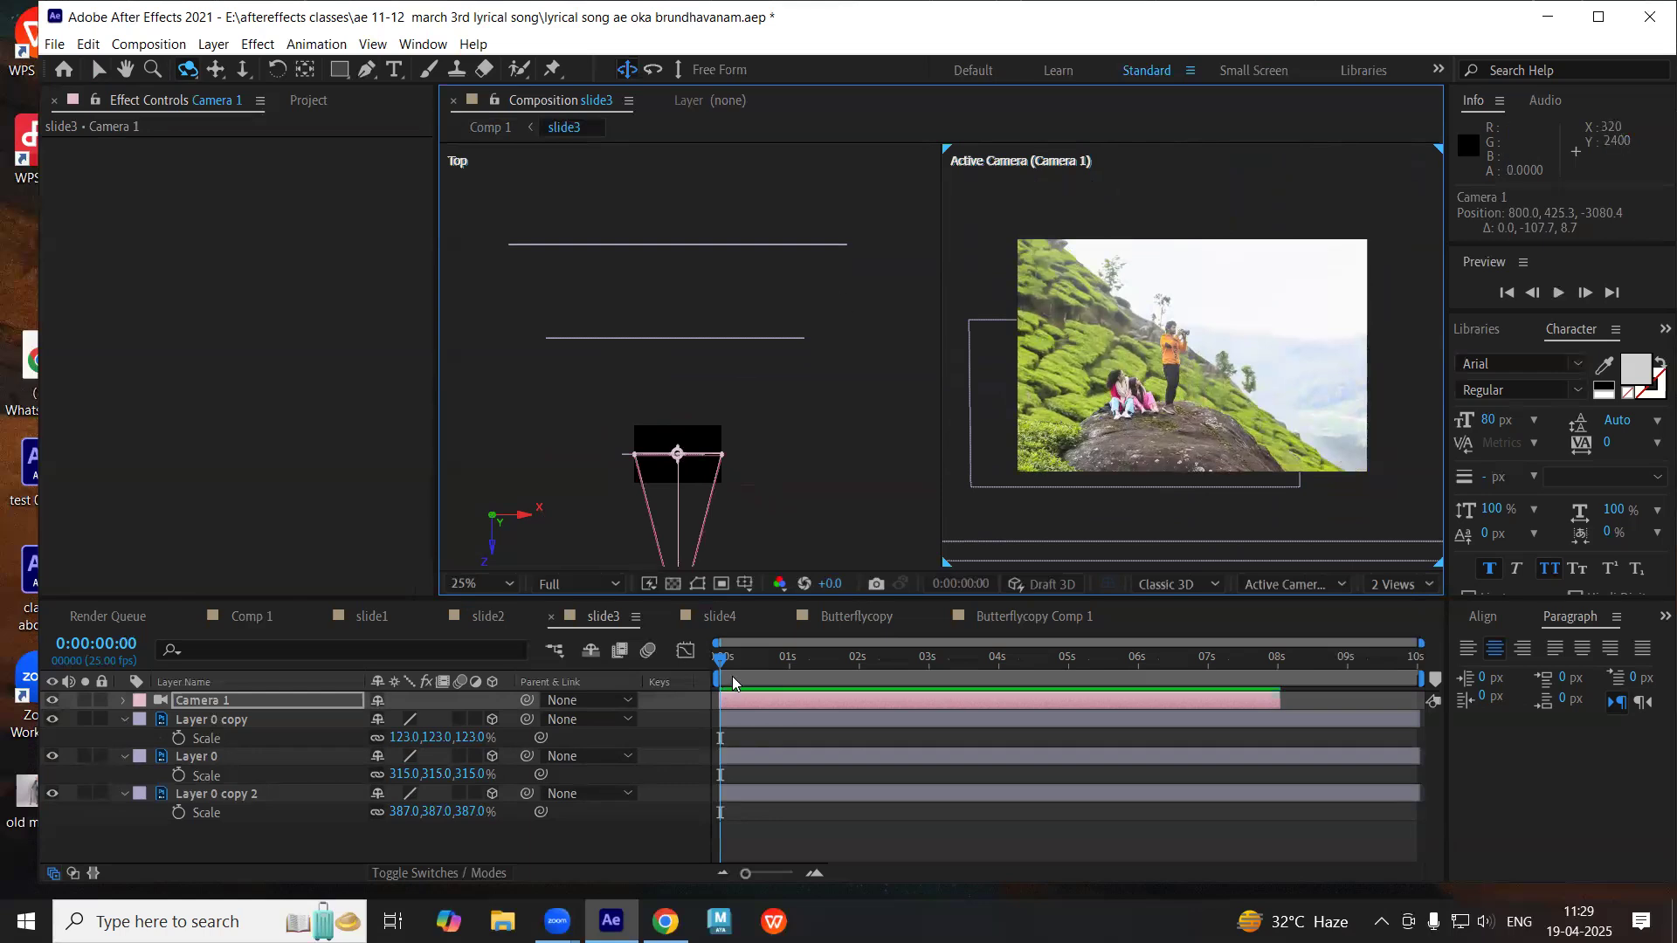
- Start keyframing Camera 1's Point of Interest and Position at 0:00:04:24
{"action": "left_click", "coordinate": [1045, 658]}
{"action": "left_click_drag", "start_coordinate": [1035, 656], "coordinate": [1064, 666]}
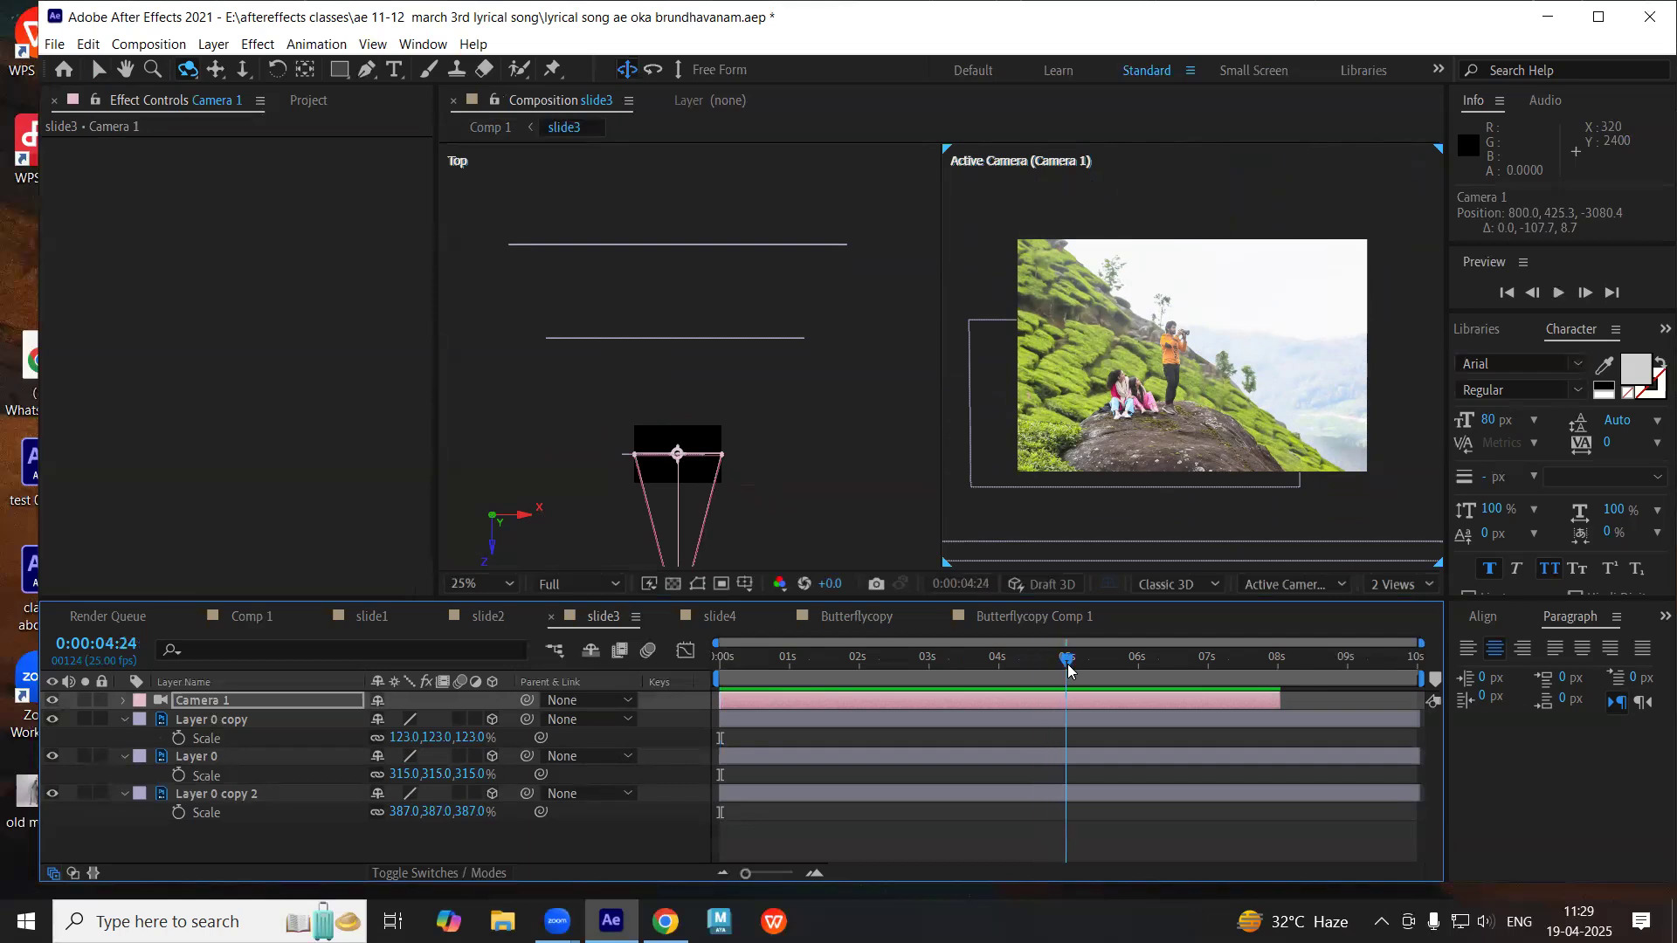
{"action": "left_click", "coordinate": [196, 704]}
{"action": "left_click", "coordinate": [124, 701]}
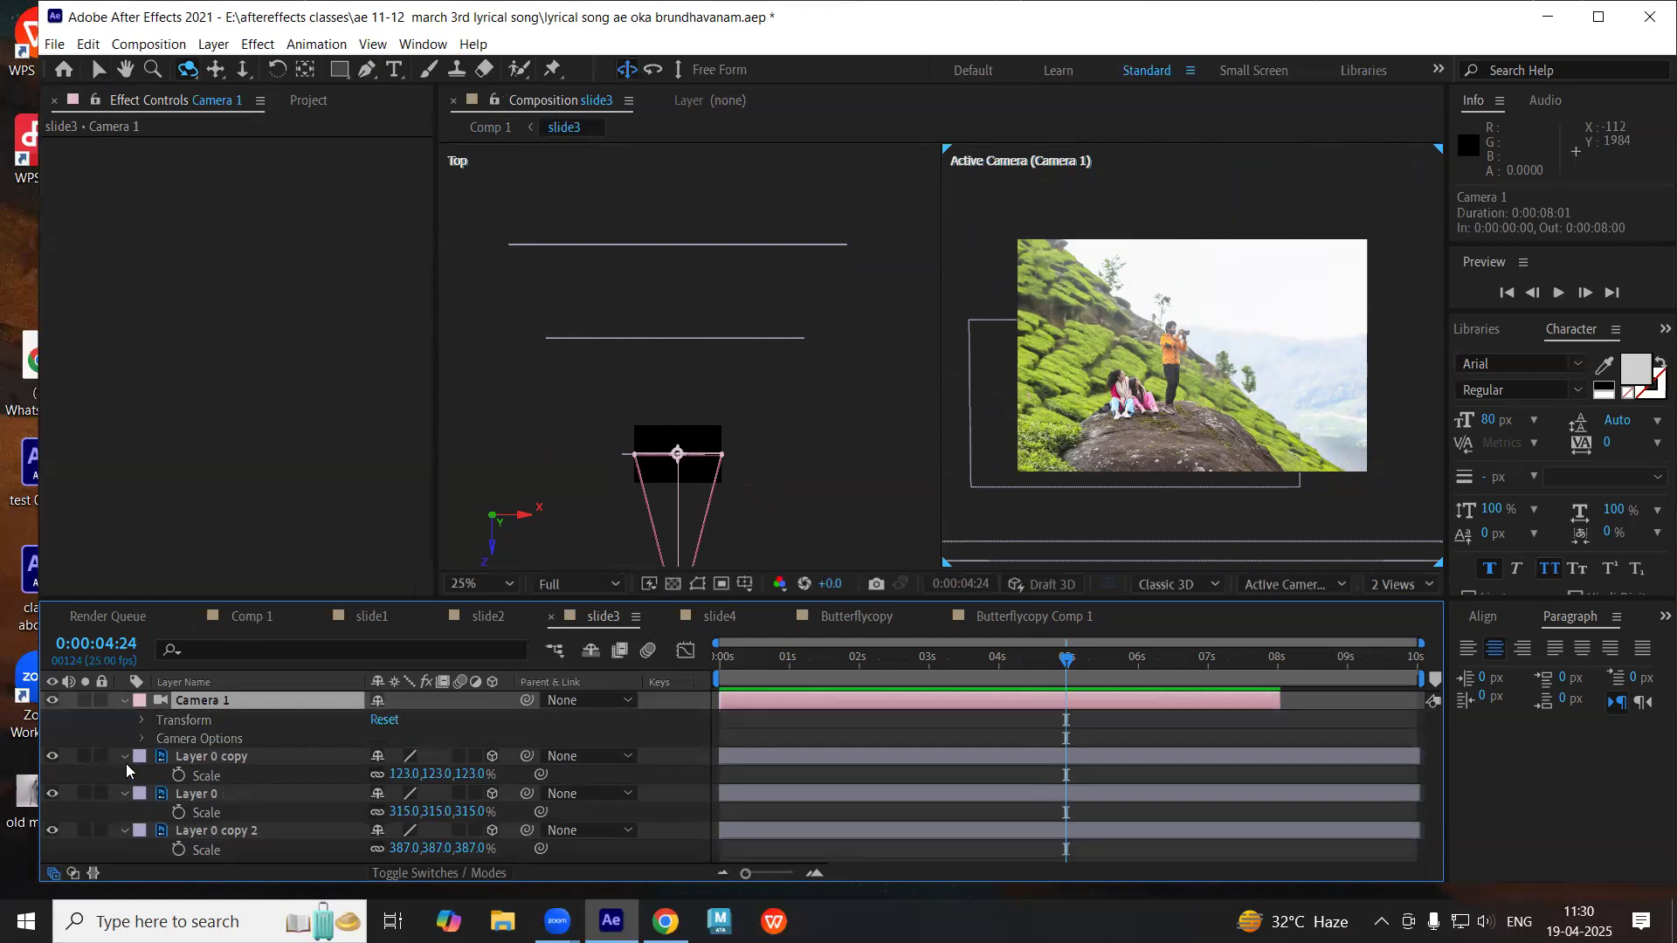
{"action": "left_click", "coordinate": [141, 721]}
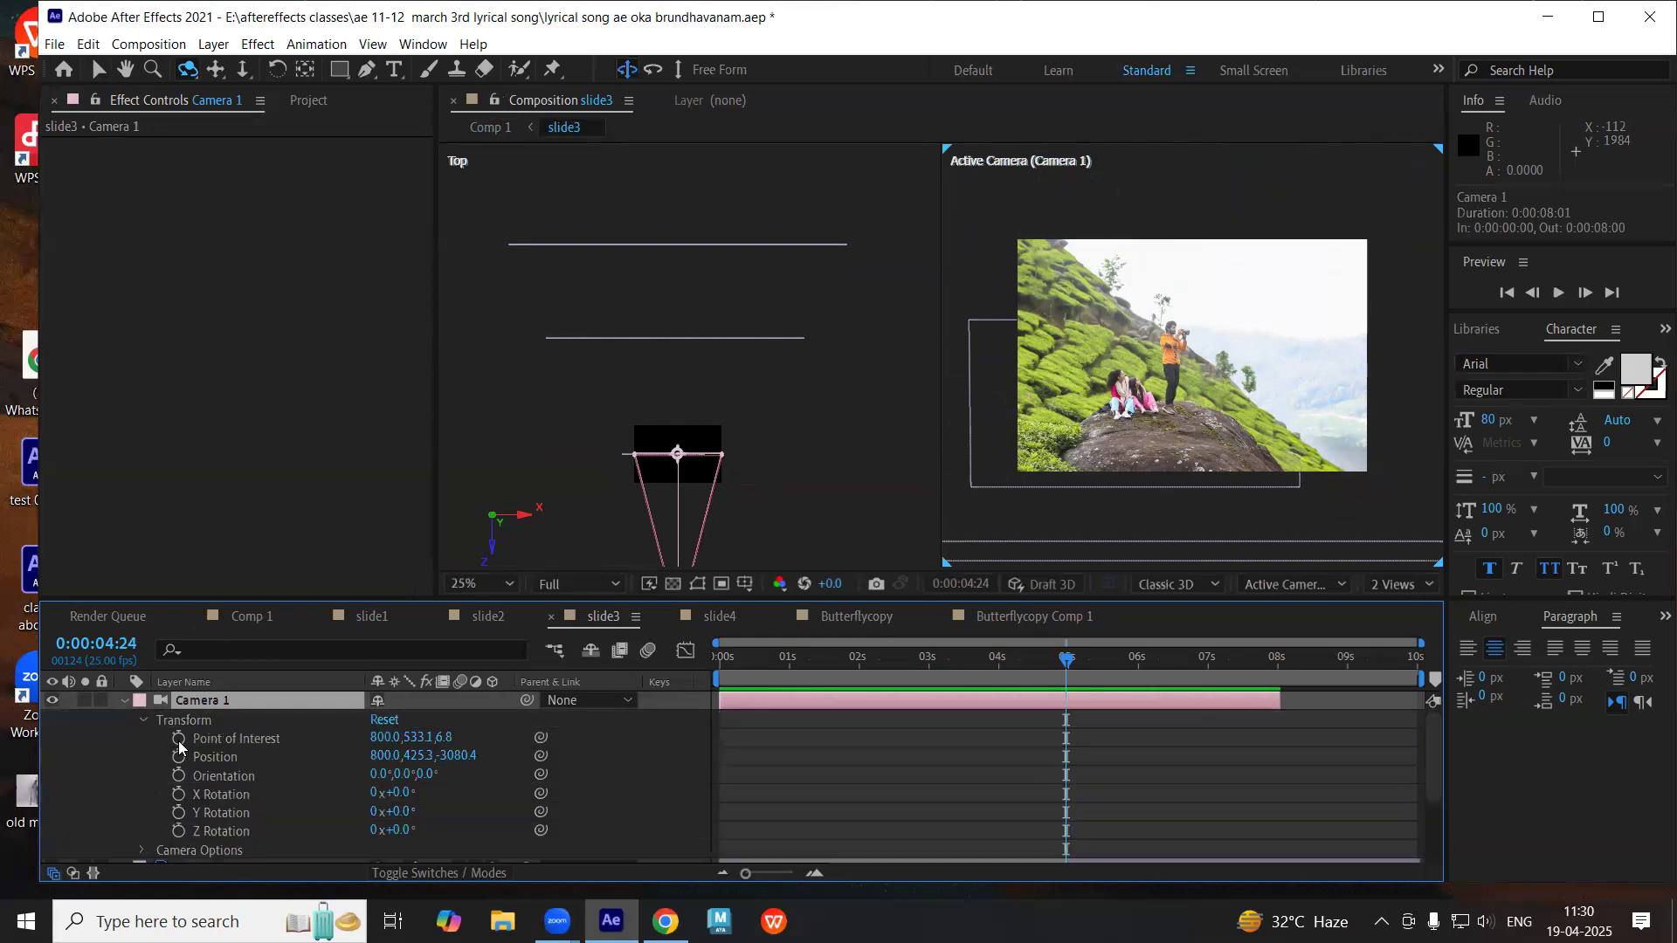
{"action": "left_click", "coordinate": [179, 739]}
{"action": "left_click", "coordinate": [179, 758]}
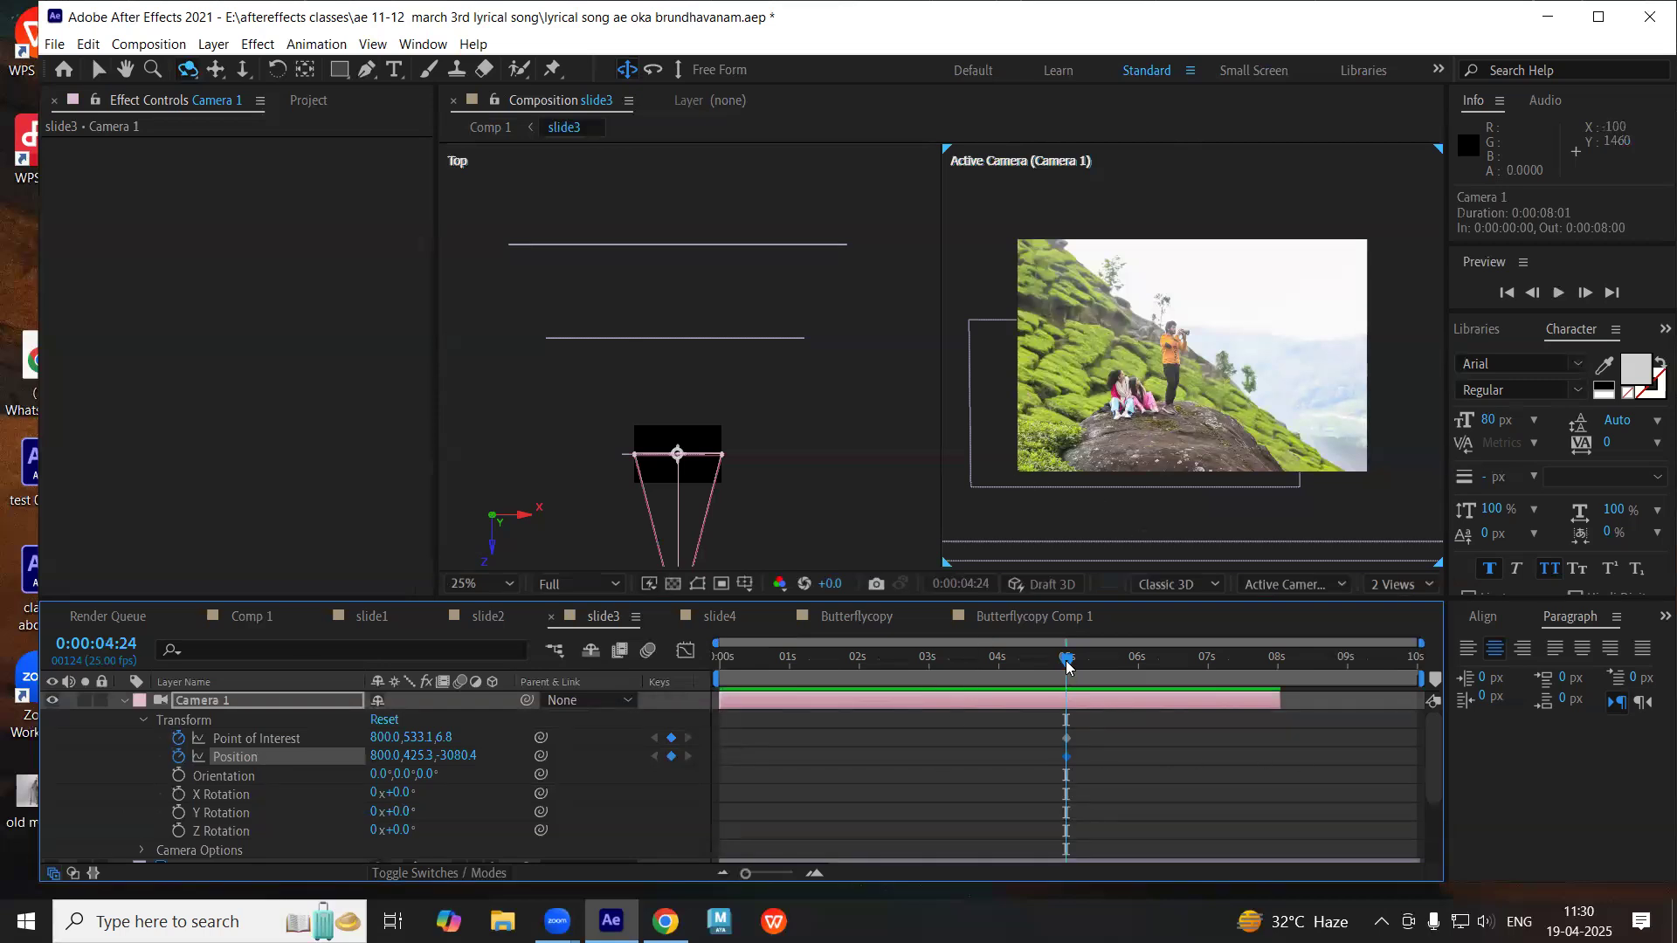
- Orbit Camera 1 at 0:00:03:01 in the camera view to a position of about 371, 479, -3052
{"action": "left_click_drag", "start_coordinate": [1010, 662], "coordinate": [928, 666]}
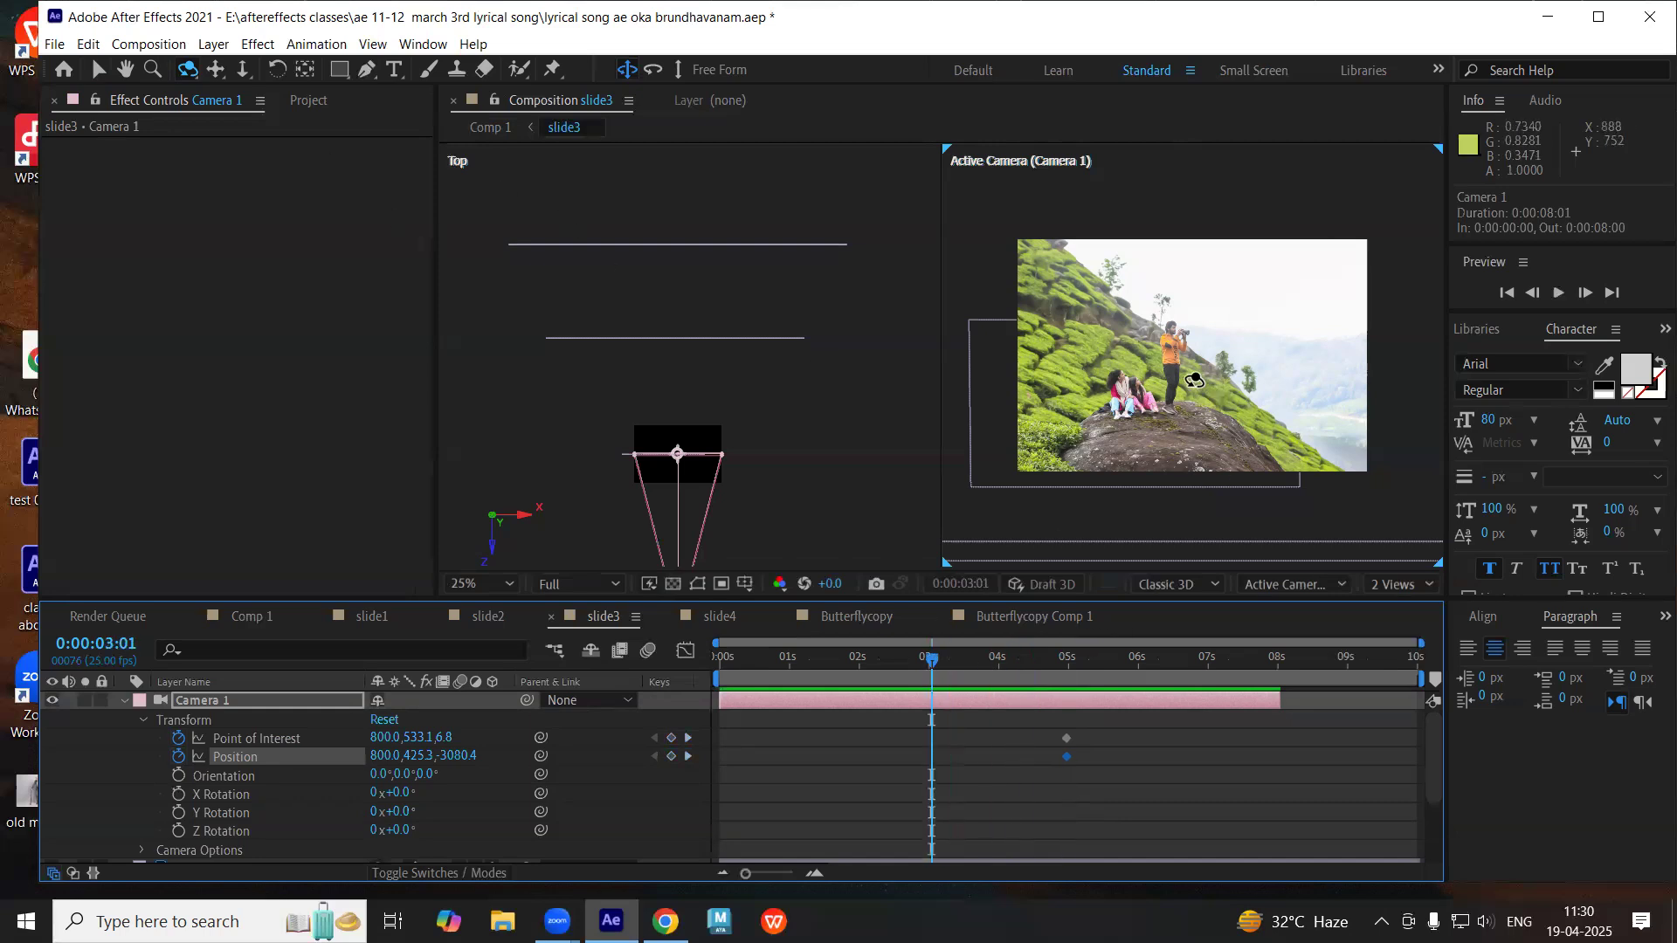
{"action": "left_click_drag", "start_coordinate": [1193, 376], "coordinate": [1202, 379]}
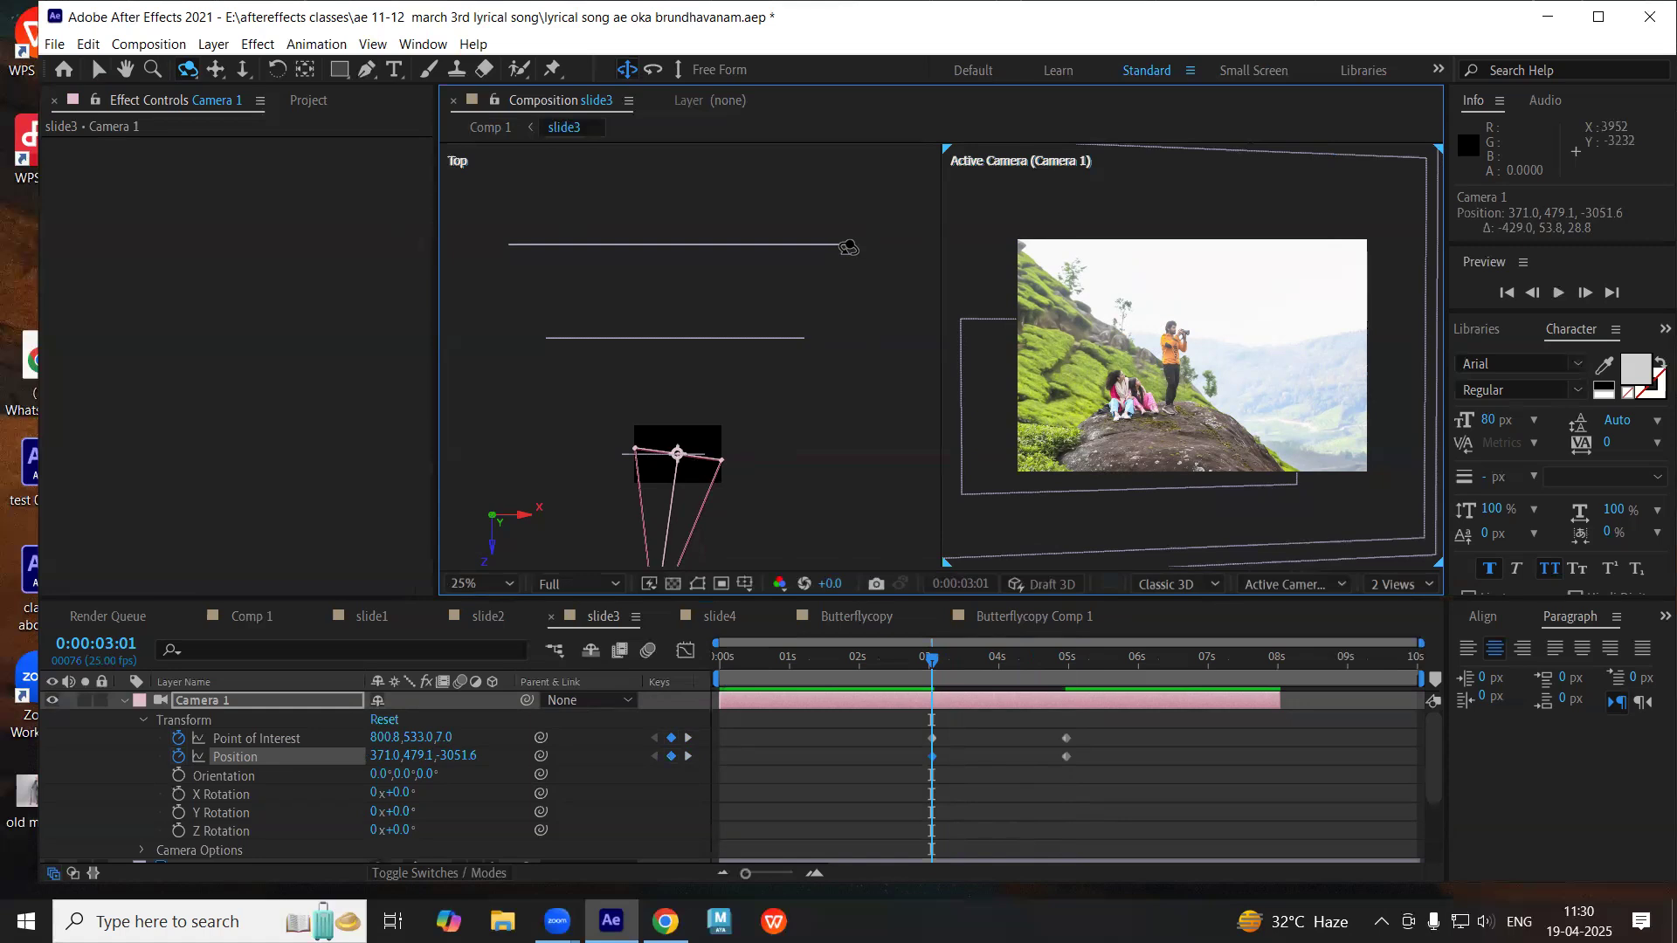
- Enlarge the two background layers, scaling Layer 0 copy 2 to 444% and Layer 0 to 345%
{"action": "left_click", "coordinate": [126, 700]}
{"action": "left_click", "coordinate": [223, 805]}
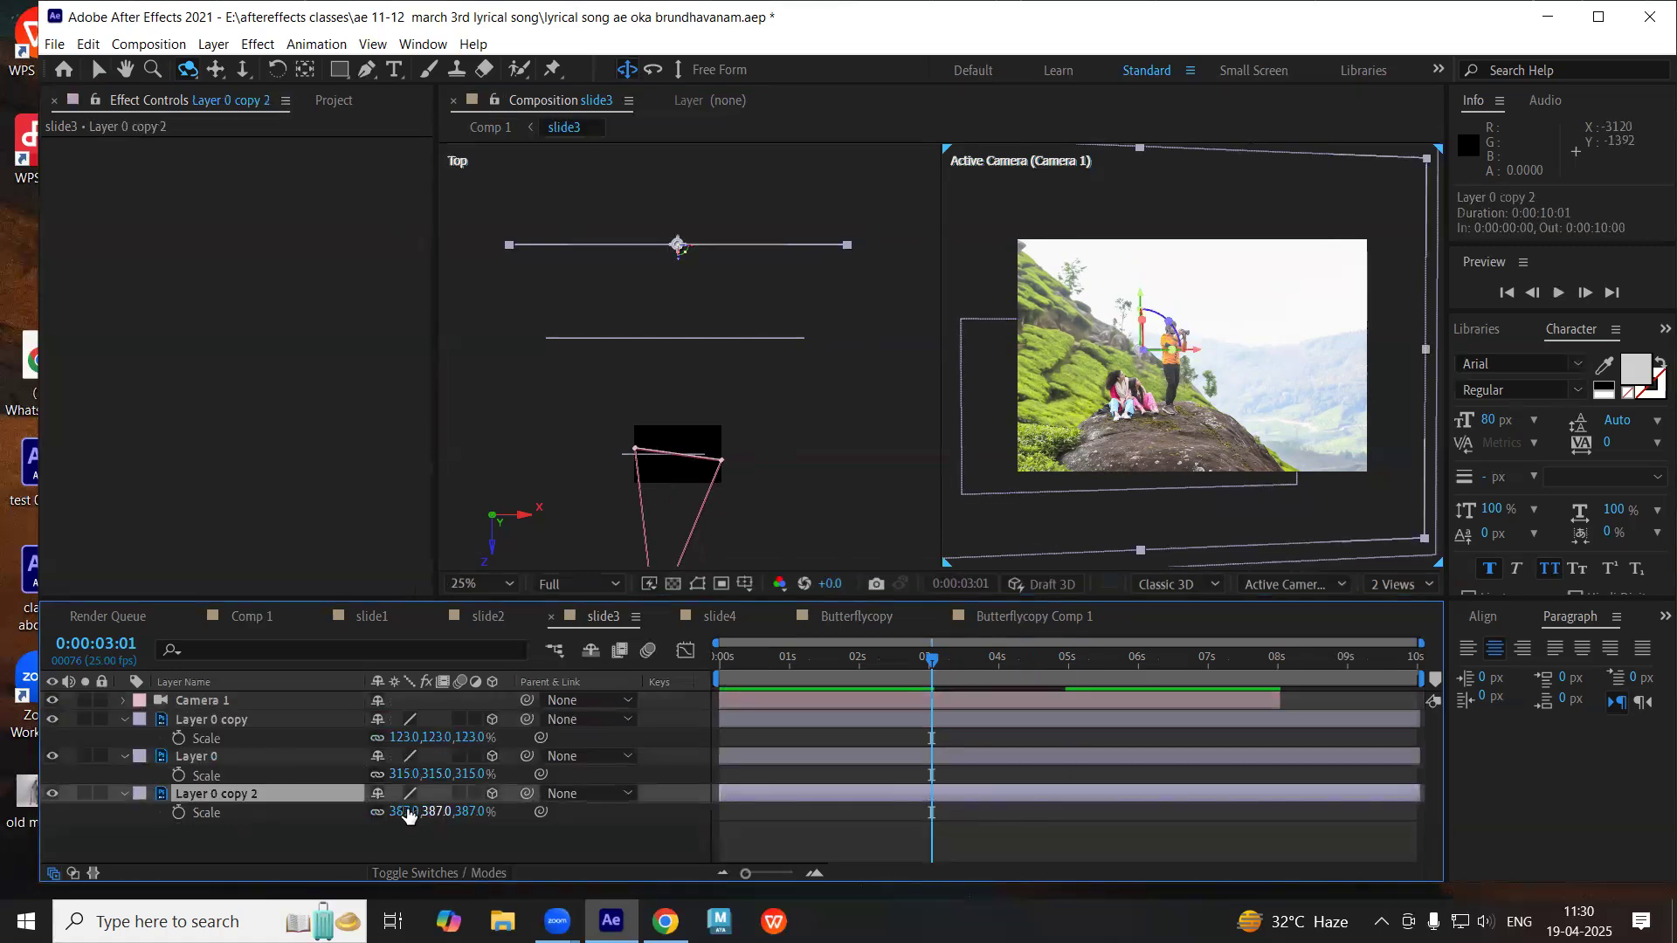
{"action": "left_click_drag", "start_coordinate": [403, 810], "coordinate": [464, 811]}
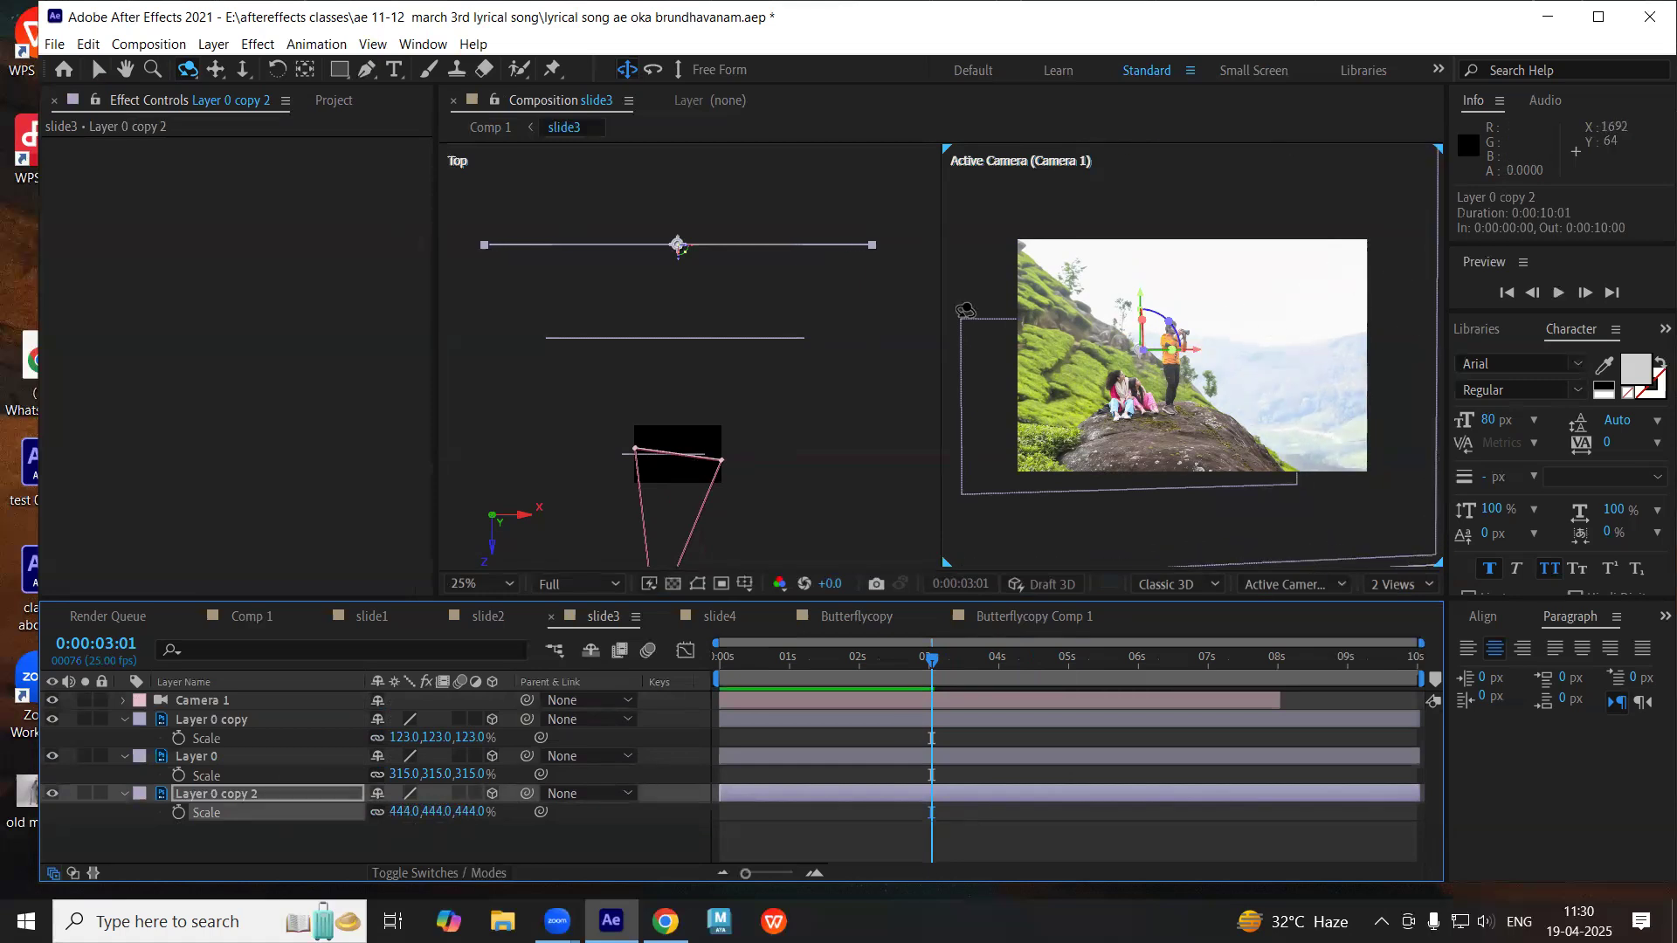
{"action": "left_click", "coordinate": [206, 757]}
{"action": "left_click_drag", "start_coordinate": [416, 775], "coordinate": [453, 773]}
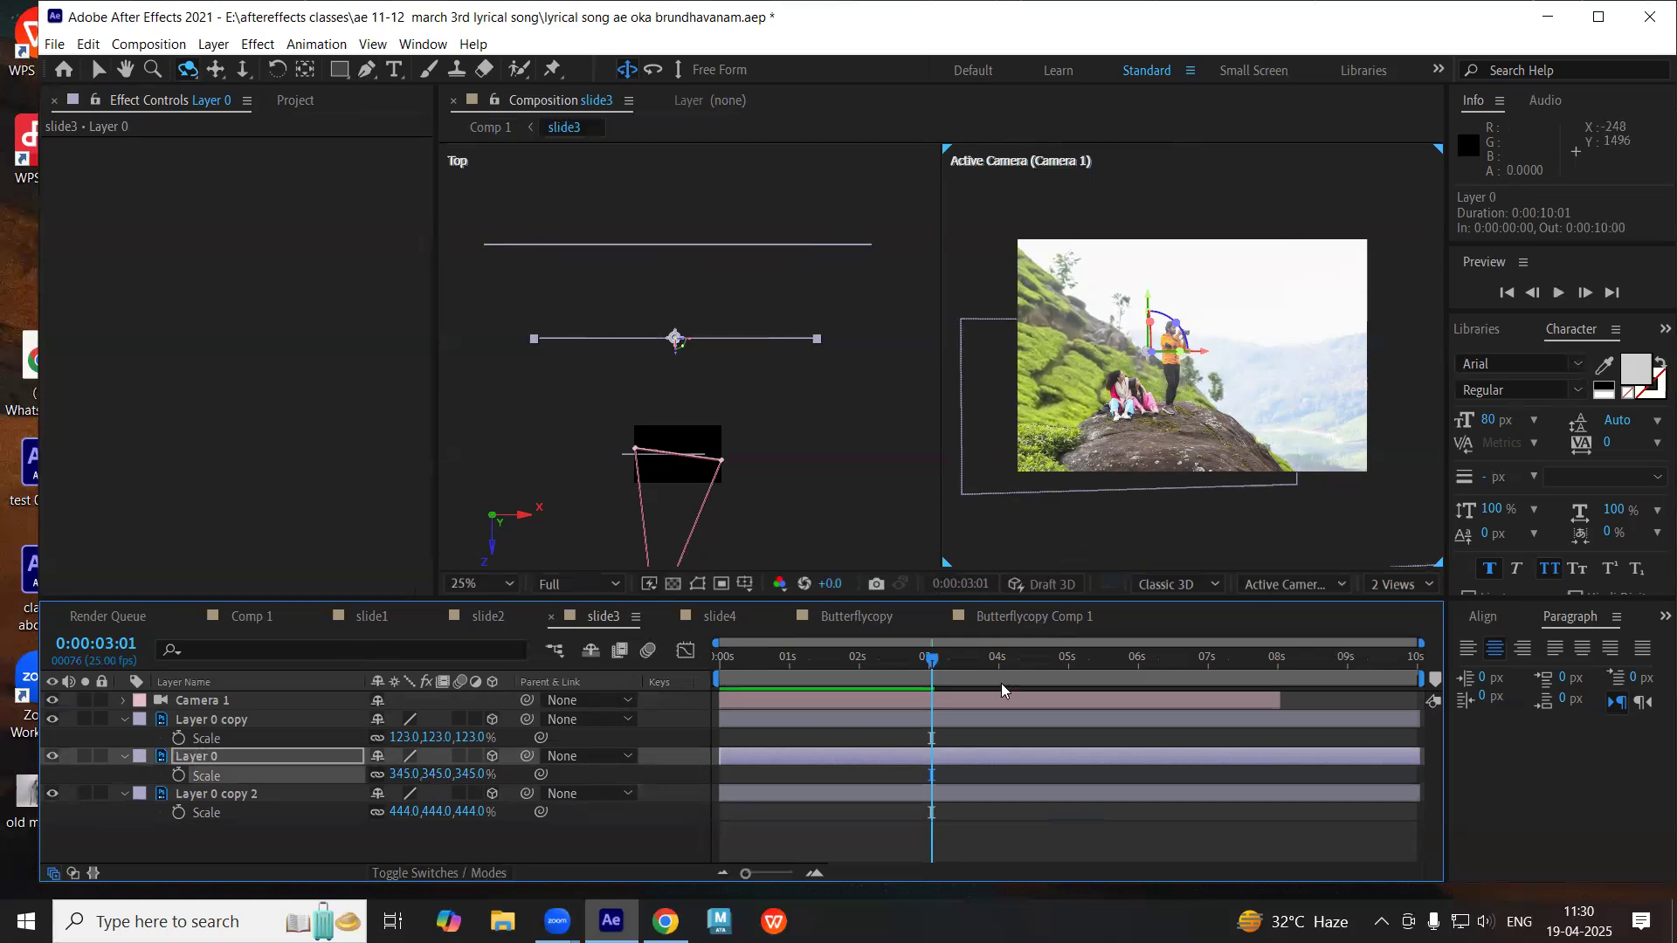
- Reveal Camera 1's keyframes, move the later Point of Interest and Position pair to 0:00:06:00, and scrub through the move
{"action": "left_click", "coordinate": [210, 700]}
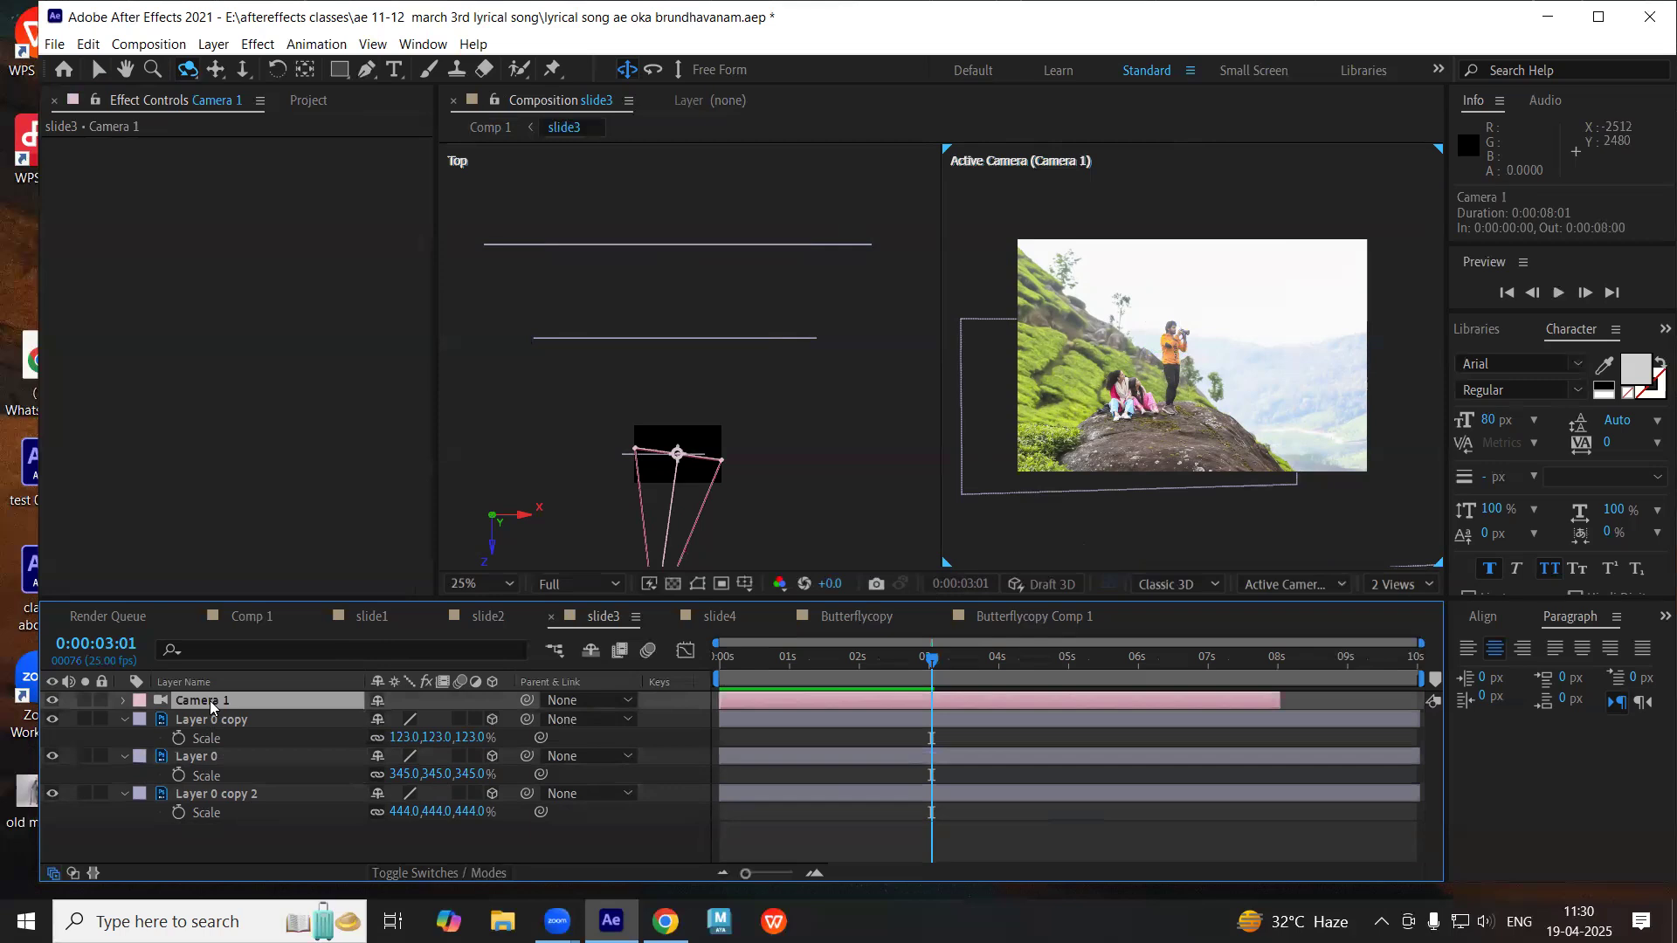
{"action": "key", "text": "u"}
{"action": "left_click_drag", "start_coordinate": [935, 666], "coordinate": [994, 664]}
{"action": "key", "text": "space"}
{"action": "left_click_drag", "start_coordinate": [1085, 664], "coordinate": [941, 648]}
{"action": "left_click_drag", "start_coordinate": [1028, 718], "coordinate": [1141, 734]}
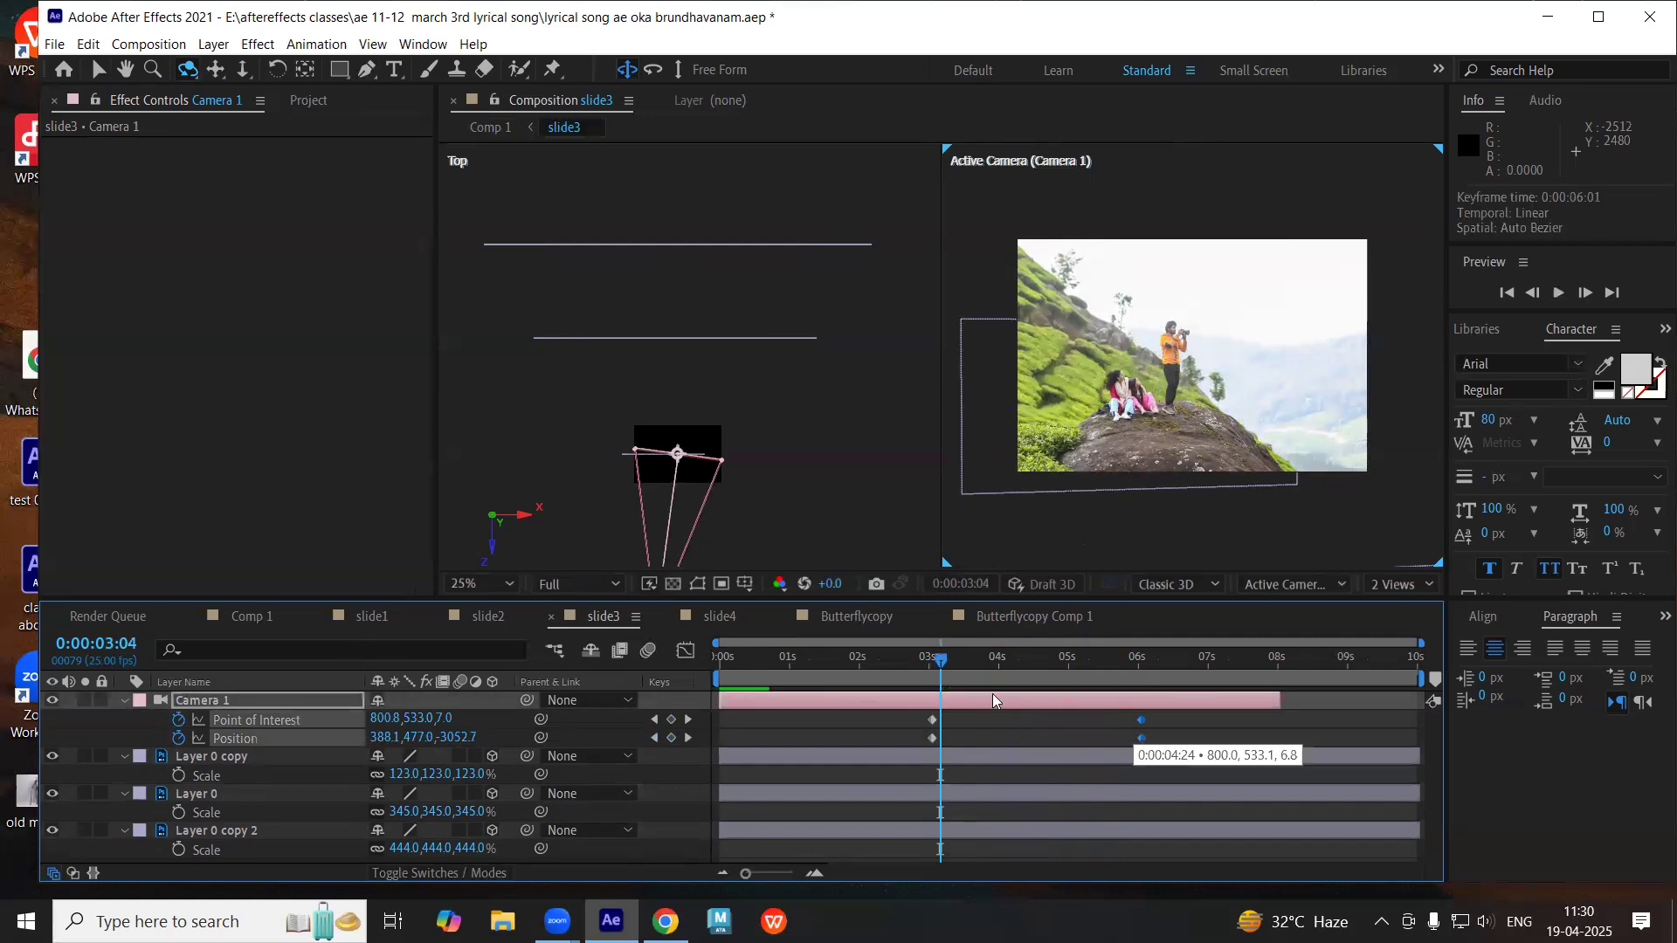
{"action": "left_click_drag", "start_coordinate": [1140, 720], "coordinate": [1138, 723]}
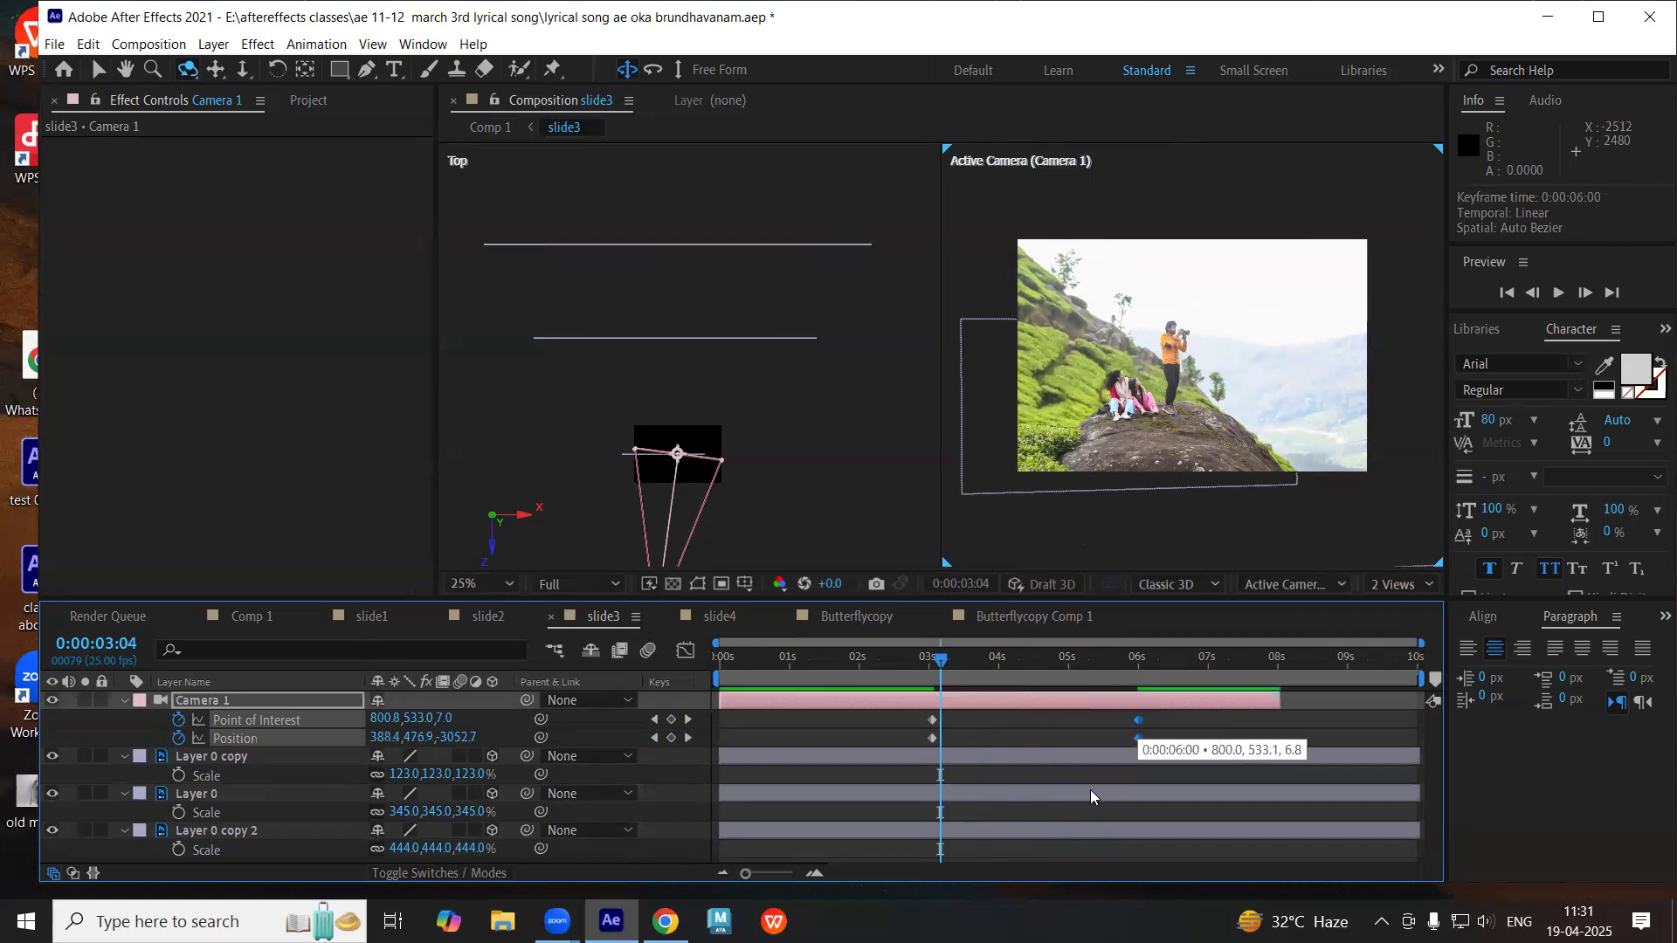
{"action": "left_click_drag", "start_coordinate": [958, 662], "coordinate": [1142, 675]}
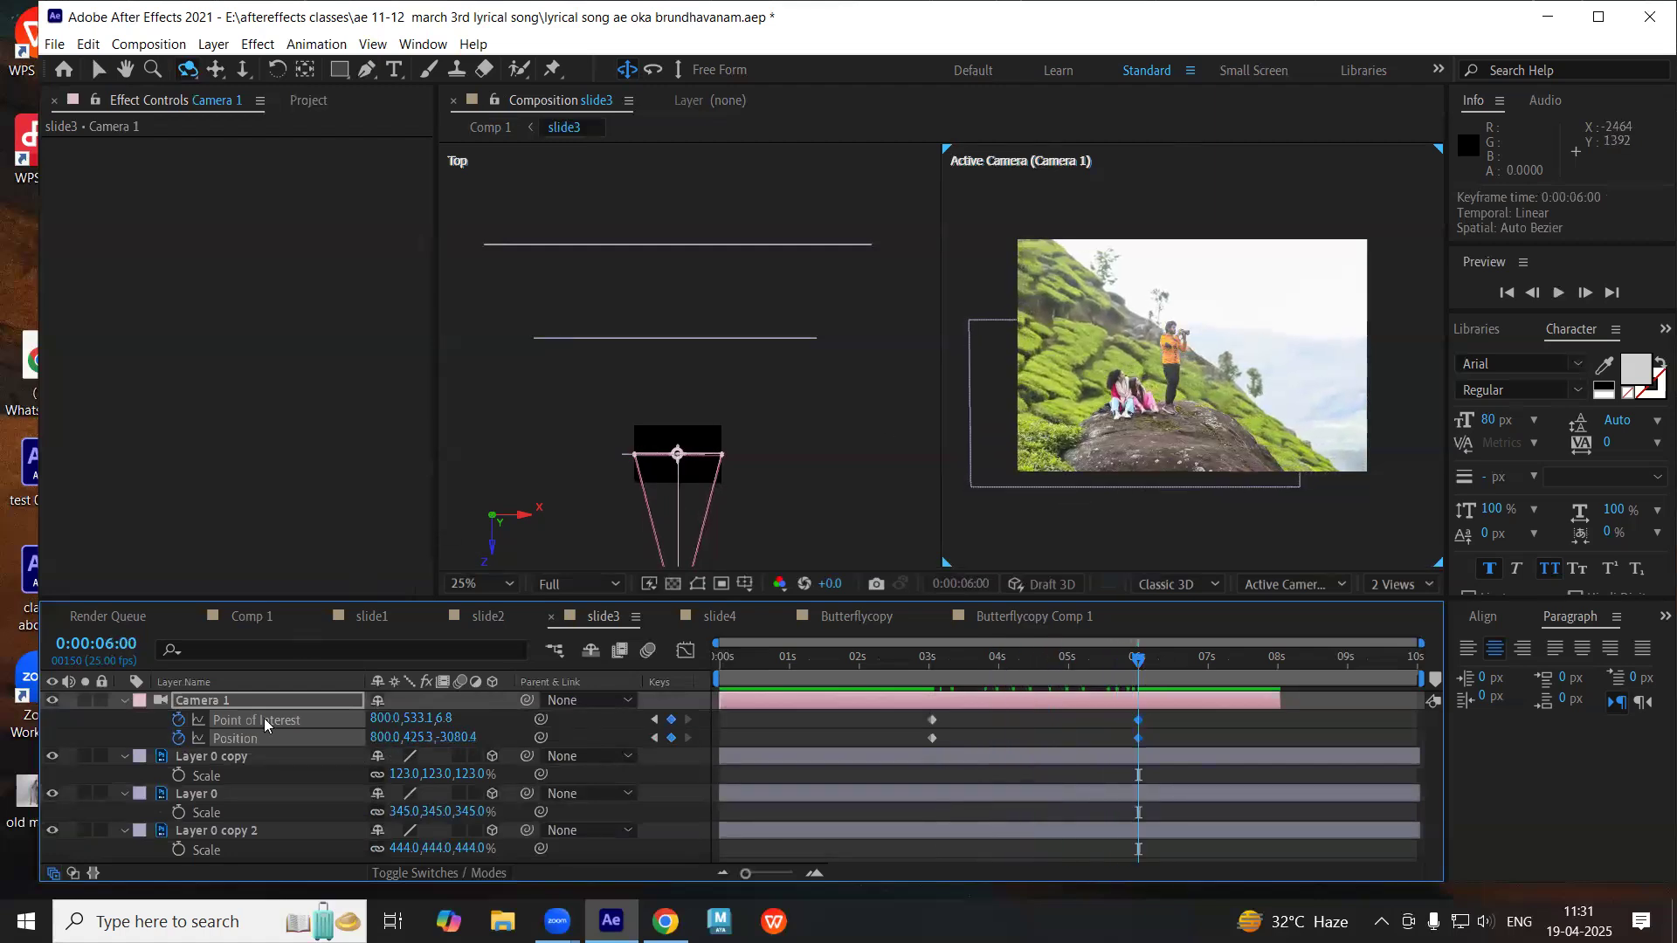
{"action": "left_click", "coordinate": [116, 735]}
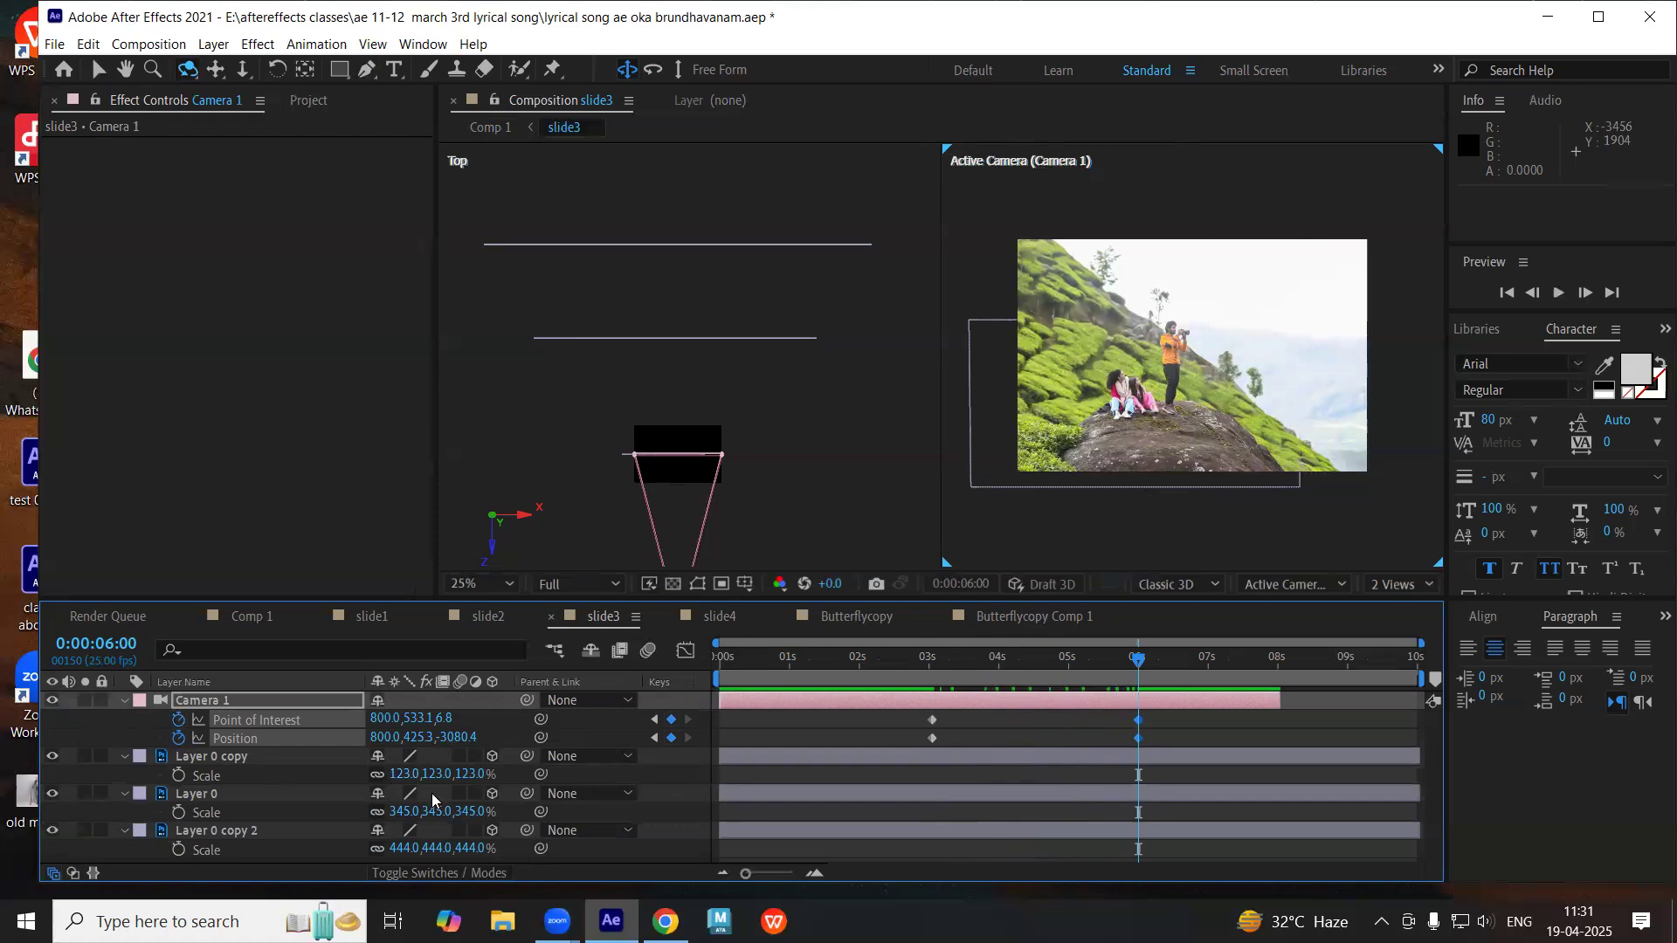
- Set Camera 1's Z position at 0:00:06:00 to about -2835, shift that Position keyframe to 0:00:07:09, and preview
{"action": "left_click_drag", "start_coordinate": [457, 737], "coordinate": [757, 767]}
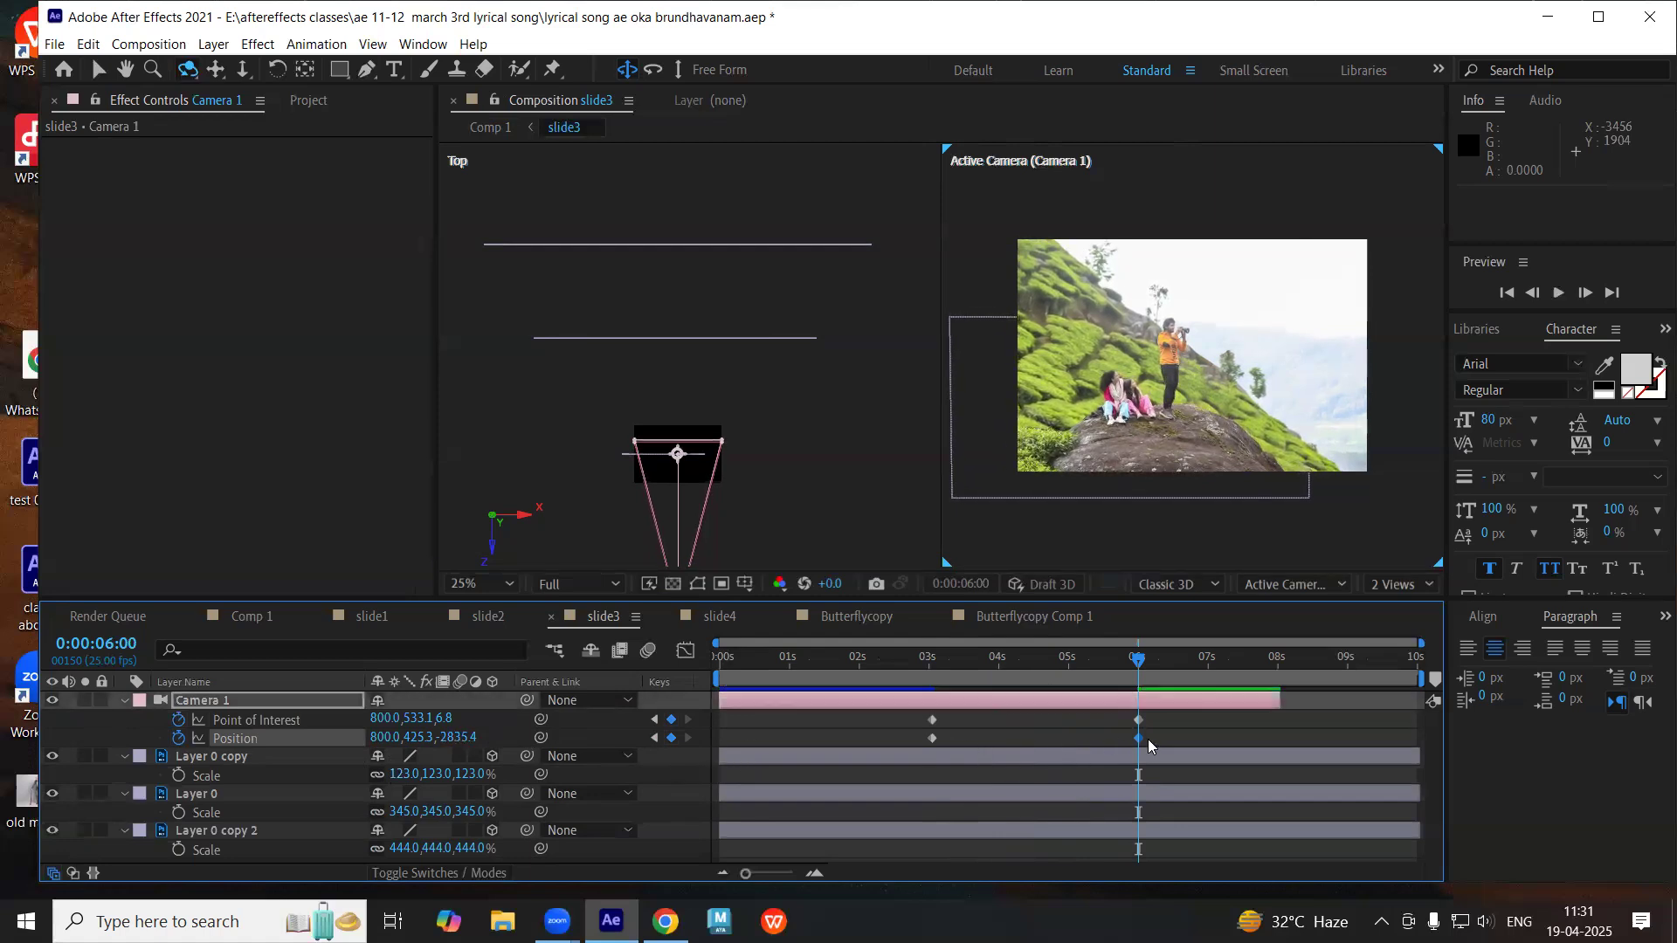
{"action": "left_click_drag", "start_coordinate": [1143, 739], "coordinate": [1238, 740]}
{"action": "left_click_drag", "start_coordinate": [1136, 666], "coordinate": [1043, 681]}
{"action": "key", "text": "space"}
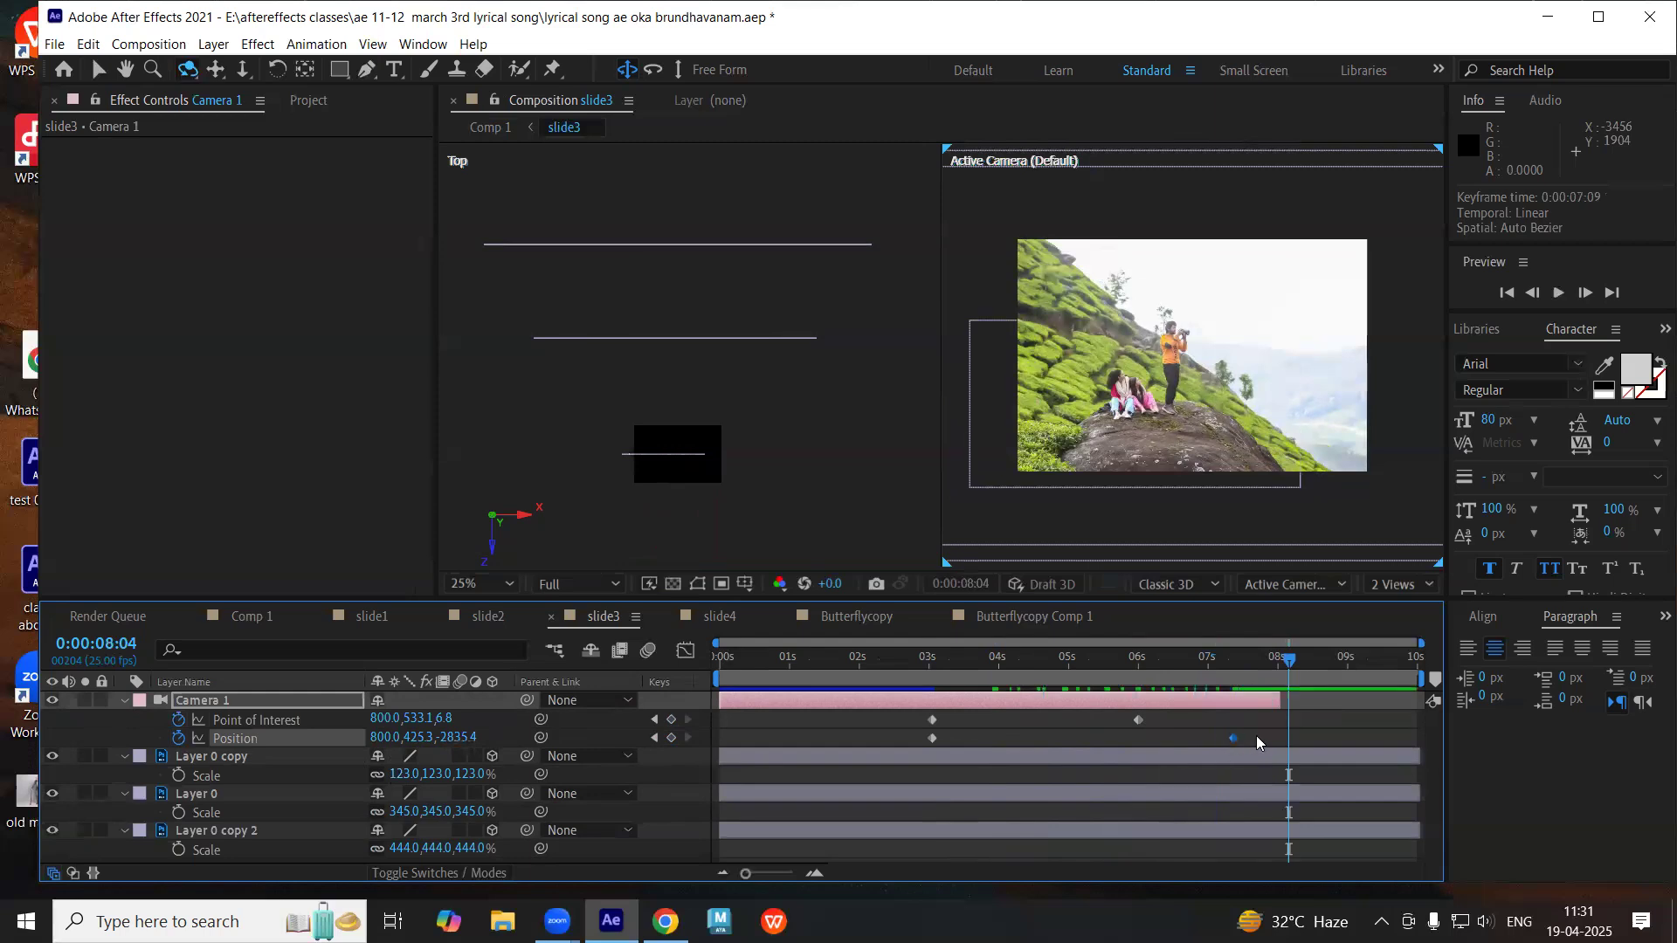
- Extend Camera 1 to 0:00:10:00, move its last Position keyframe to 0:00:09:24, and preview the slower move
{"action": "left_click_drag", "start_coordinate": [1272, 738], "coordinate": [1278, 738]}
{"action": "mouse_move", "coordinate": [1289, 660]}
{"action": "left_mouse_down"}
{"action": "mouse_move", "coordinate": [1202, 659]}
{"action": "mouse_move", "coordinate": [1294, 669]}
{"action": "left_mouse_up"}
{"action": "left_click_drag", "start_coordinate": [1278, 738], "coordinate": [1405, 698]}
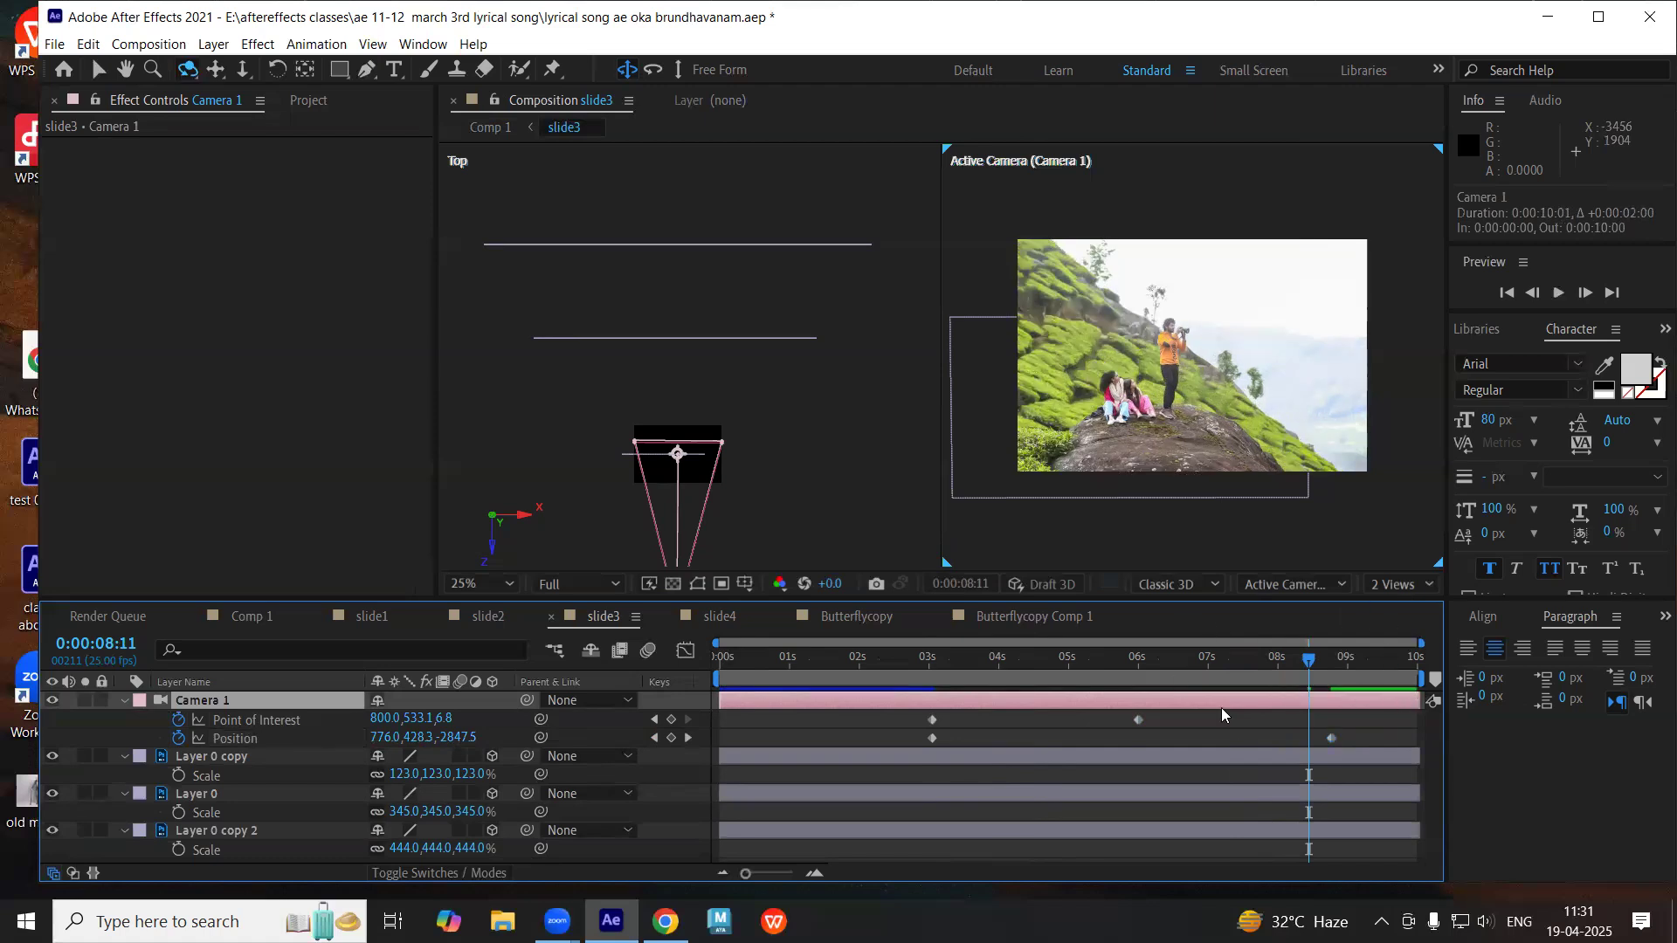
{"action": "left_click_drag", "start_coordinate": [1331, 738], "coordinate": [1416, 739]}
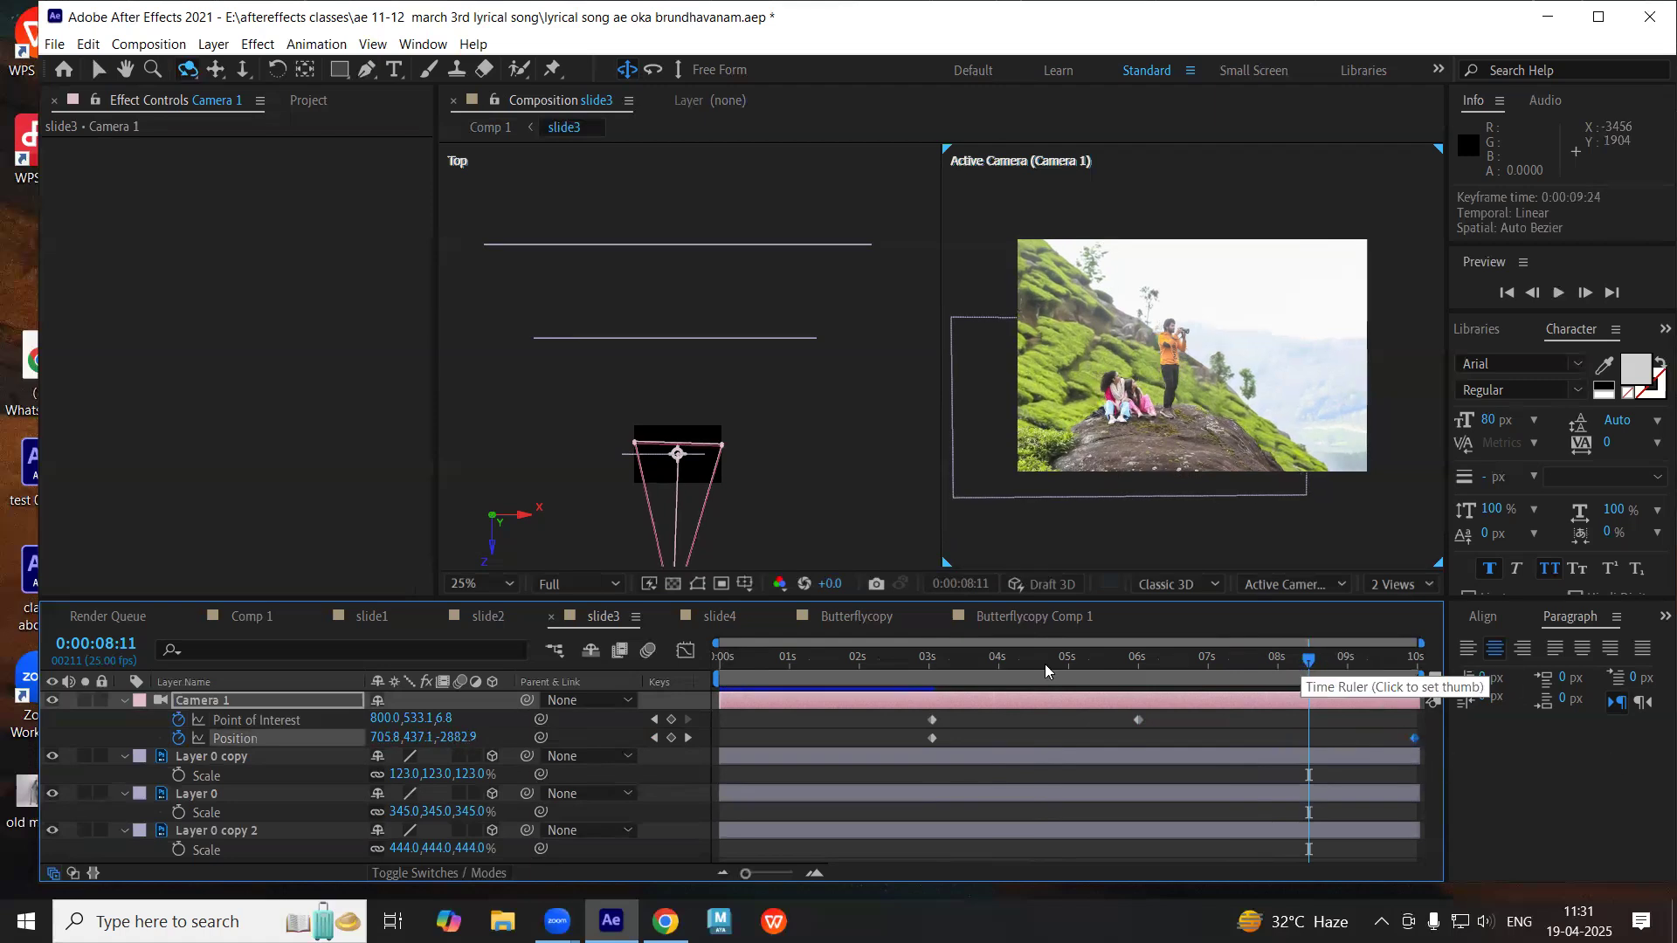
{"action": "left_click", "coordinate": [996, 662]}
{"action": "left_click_drag", "start_coordinate": [1125, 671], "coordinate": [1373, 685]}
{"action": "key", "text": "space"}
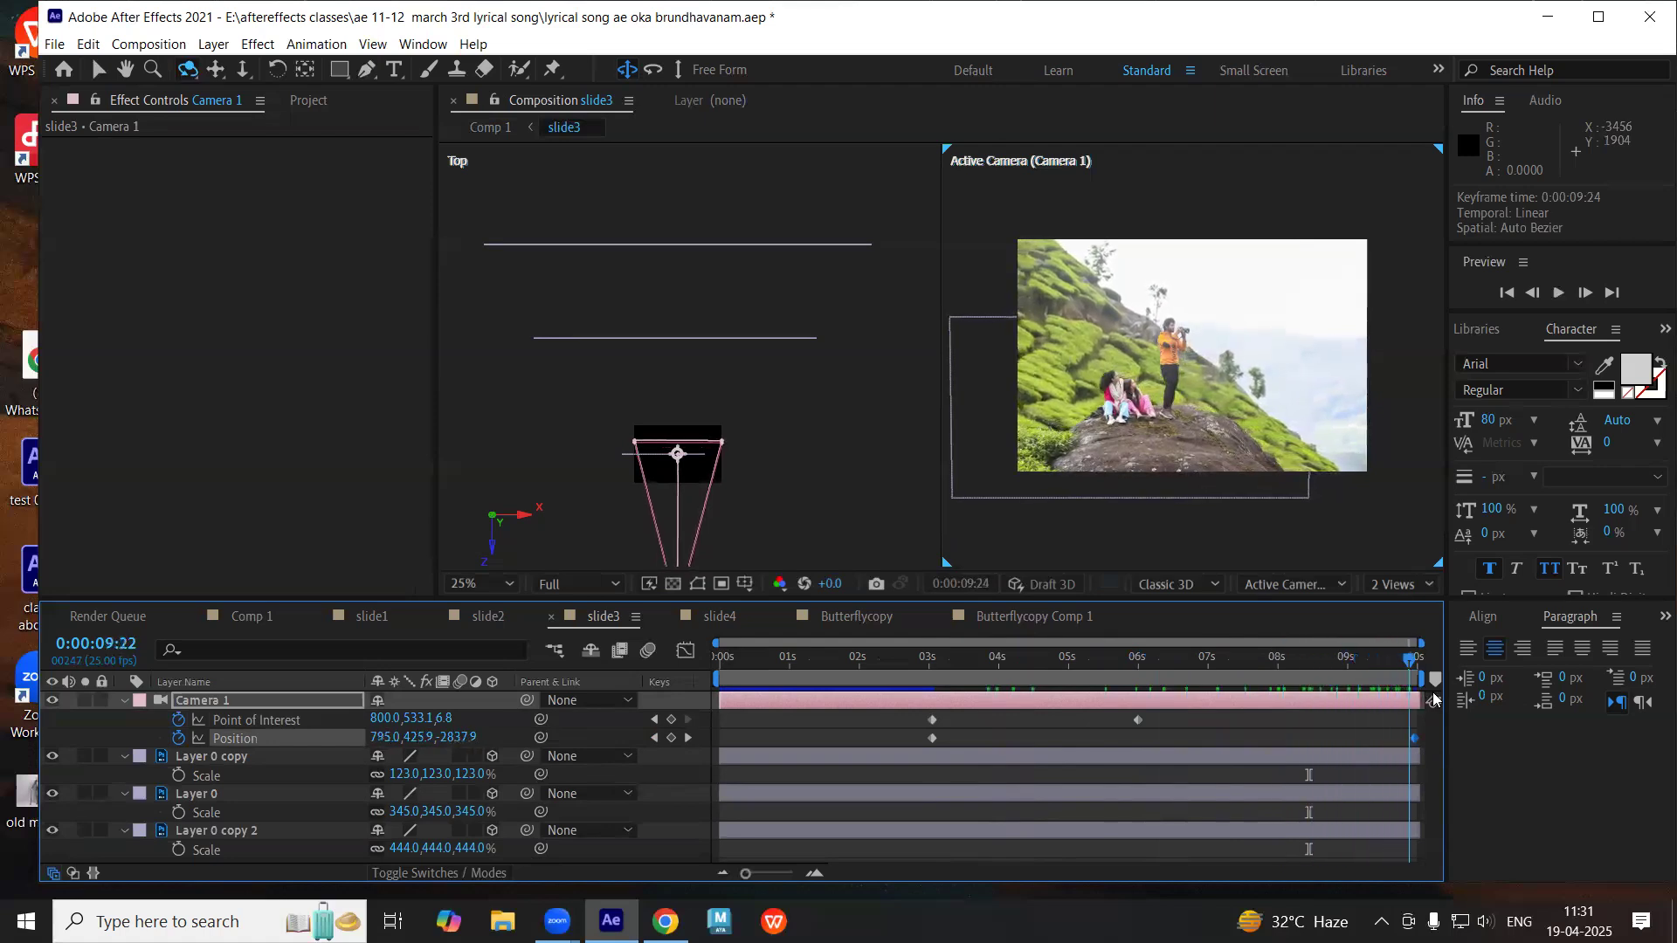
{"action": "left_click_drag", "start_coordinate": [933, 700], "coordinate": [1312, 719]}
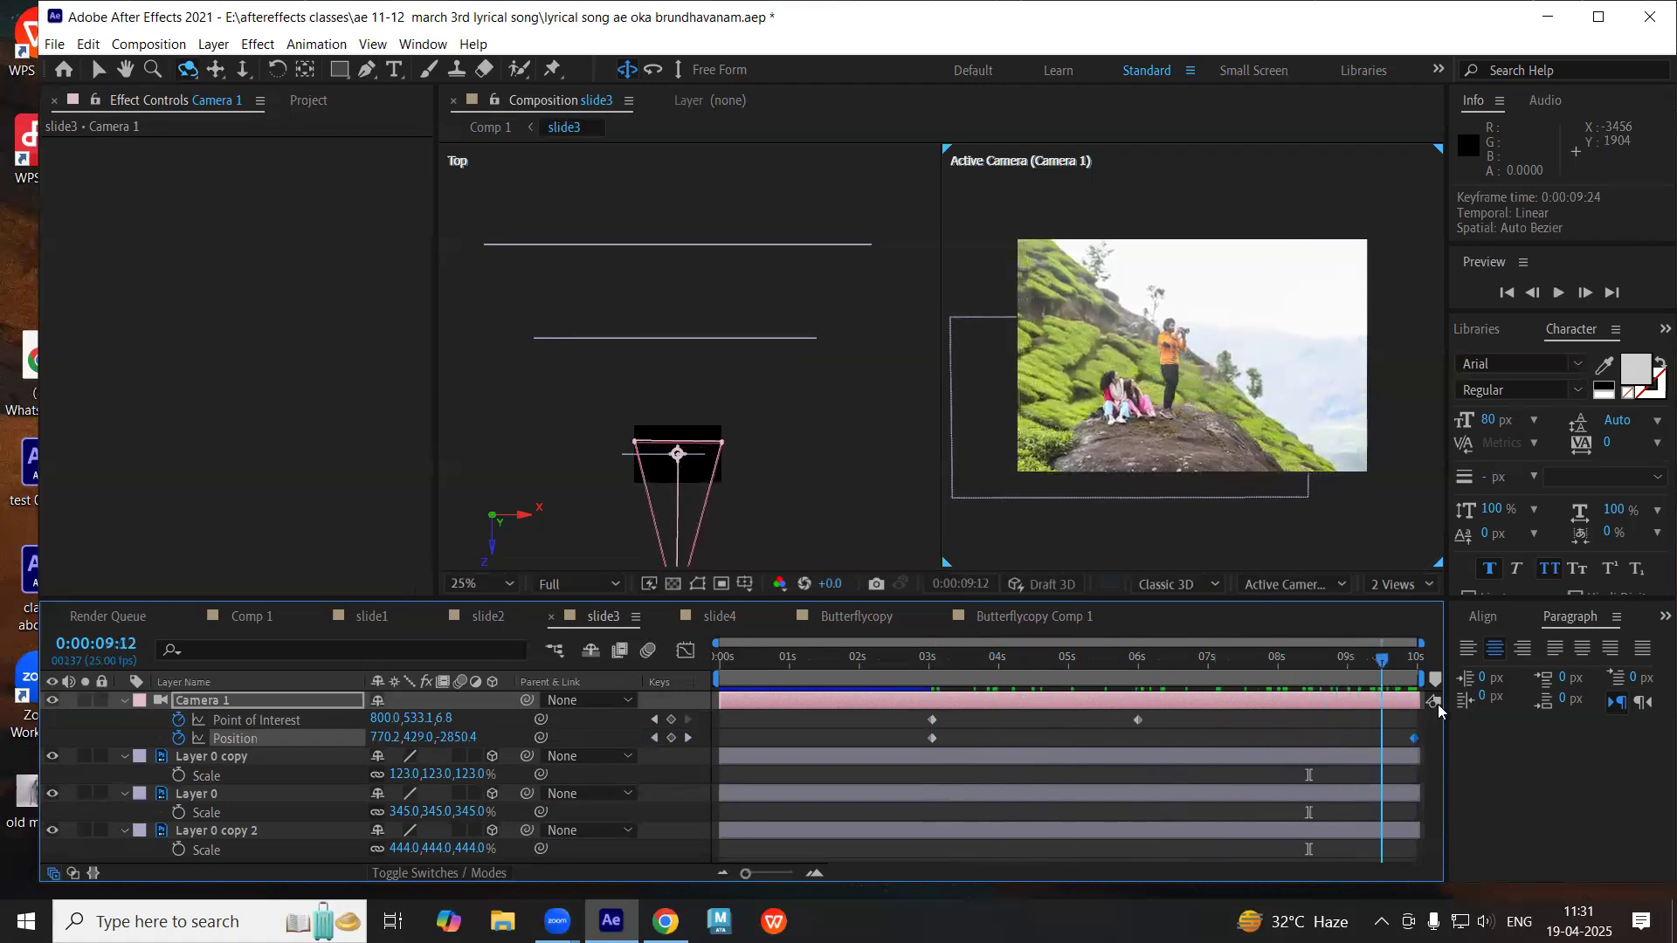
{"action": "left_click", "coordinate": [938, 692]}
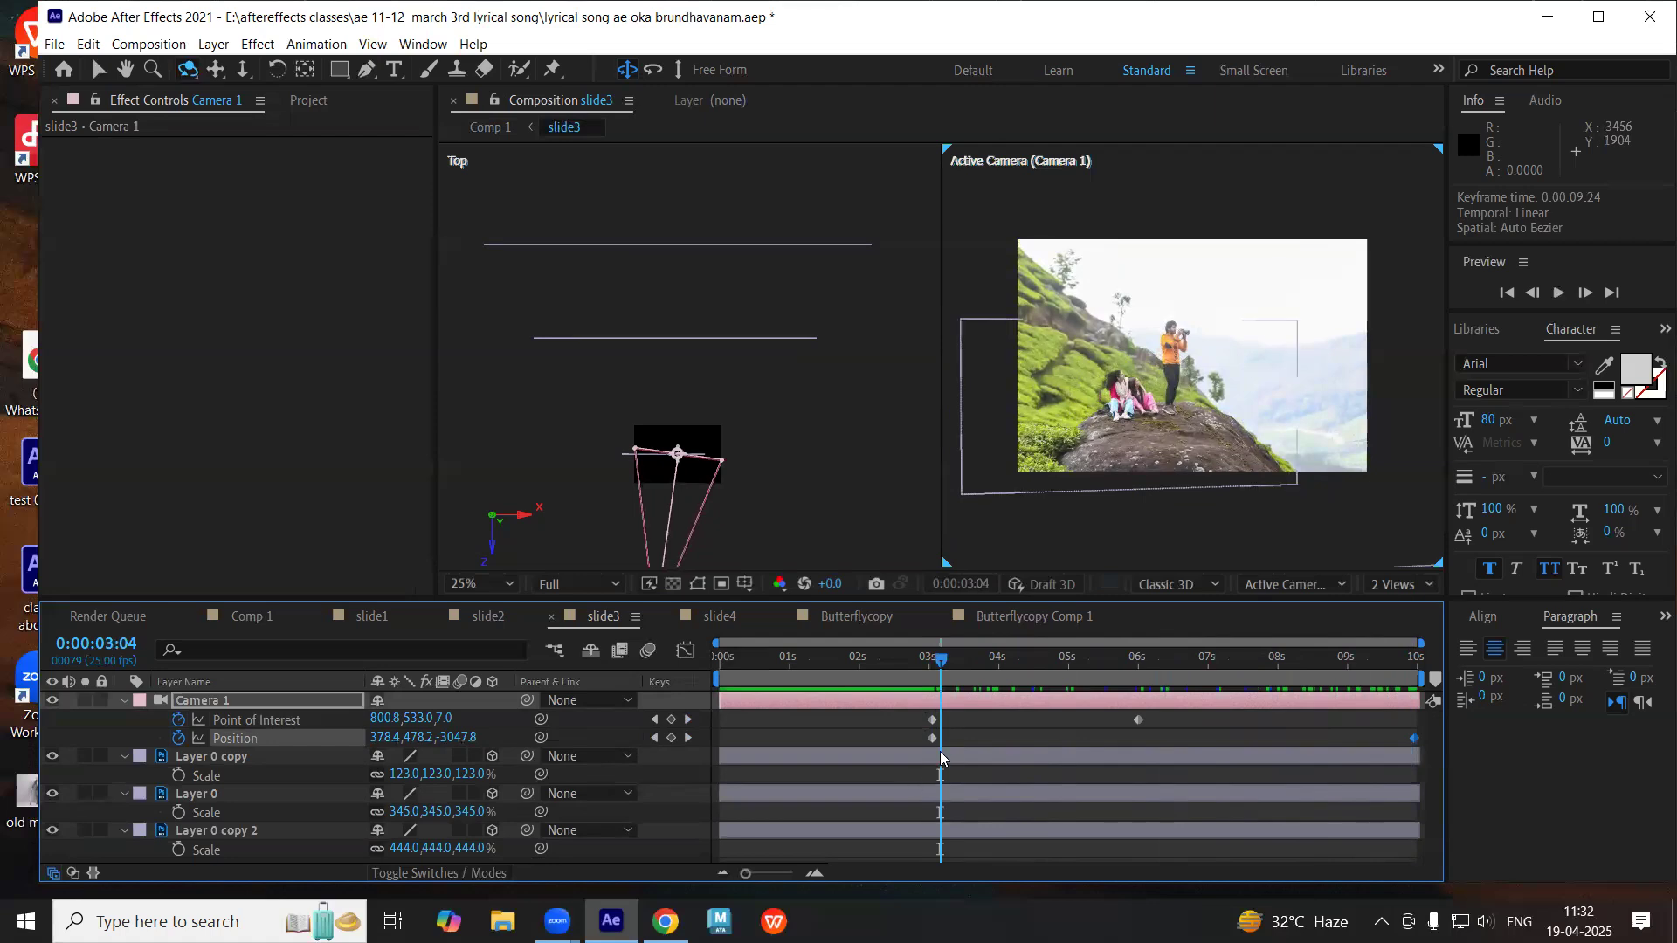
- Keyframe Camera 1's Point of Interest at 0:00:00:00, moved in the Top view to about 1137, 533, 3783
{"action": "key", "text": "j"}
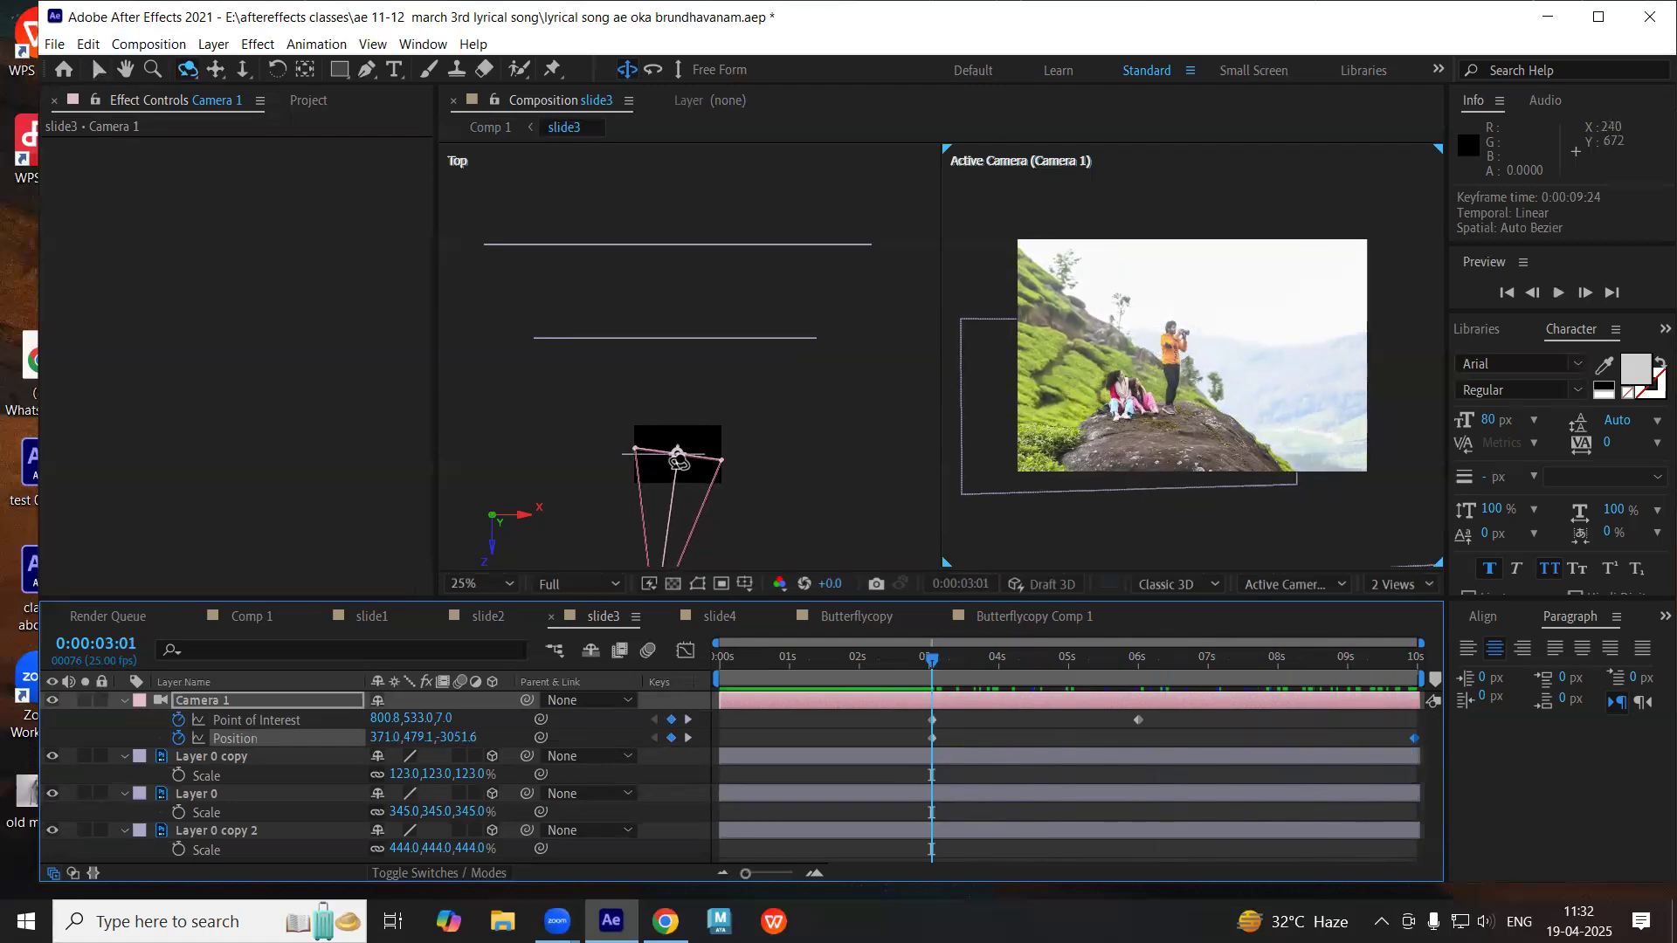
{"action": "left_click", "coordinate": [793, 664]}
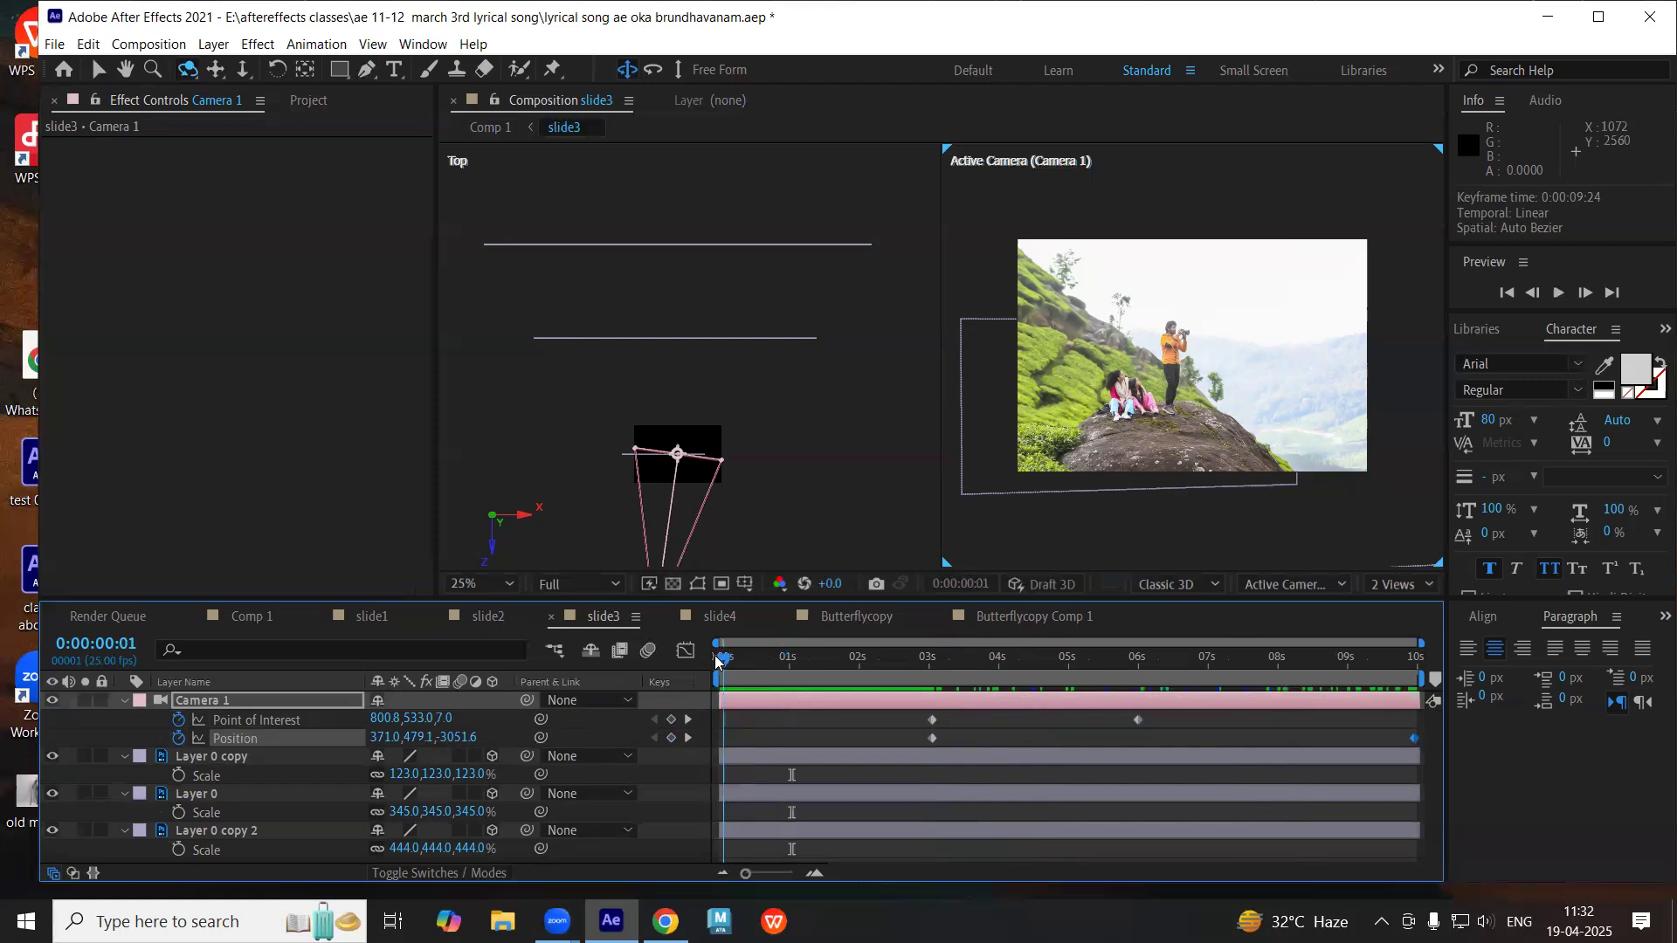
{"action": "left_click", "coordinate": [238, 77]}
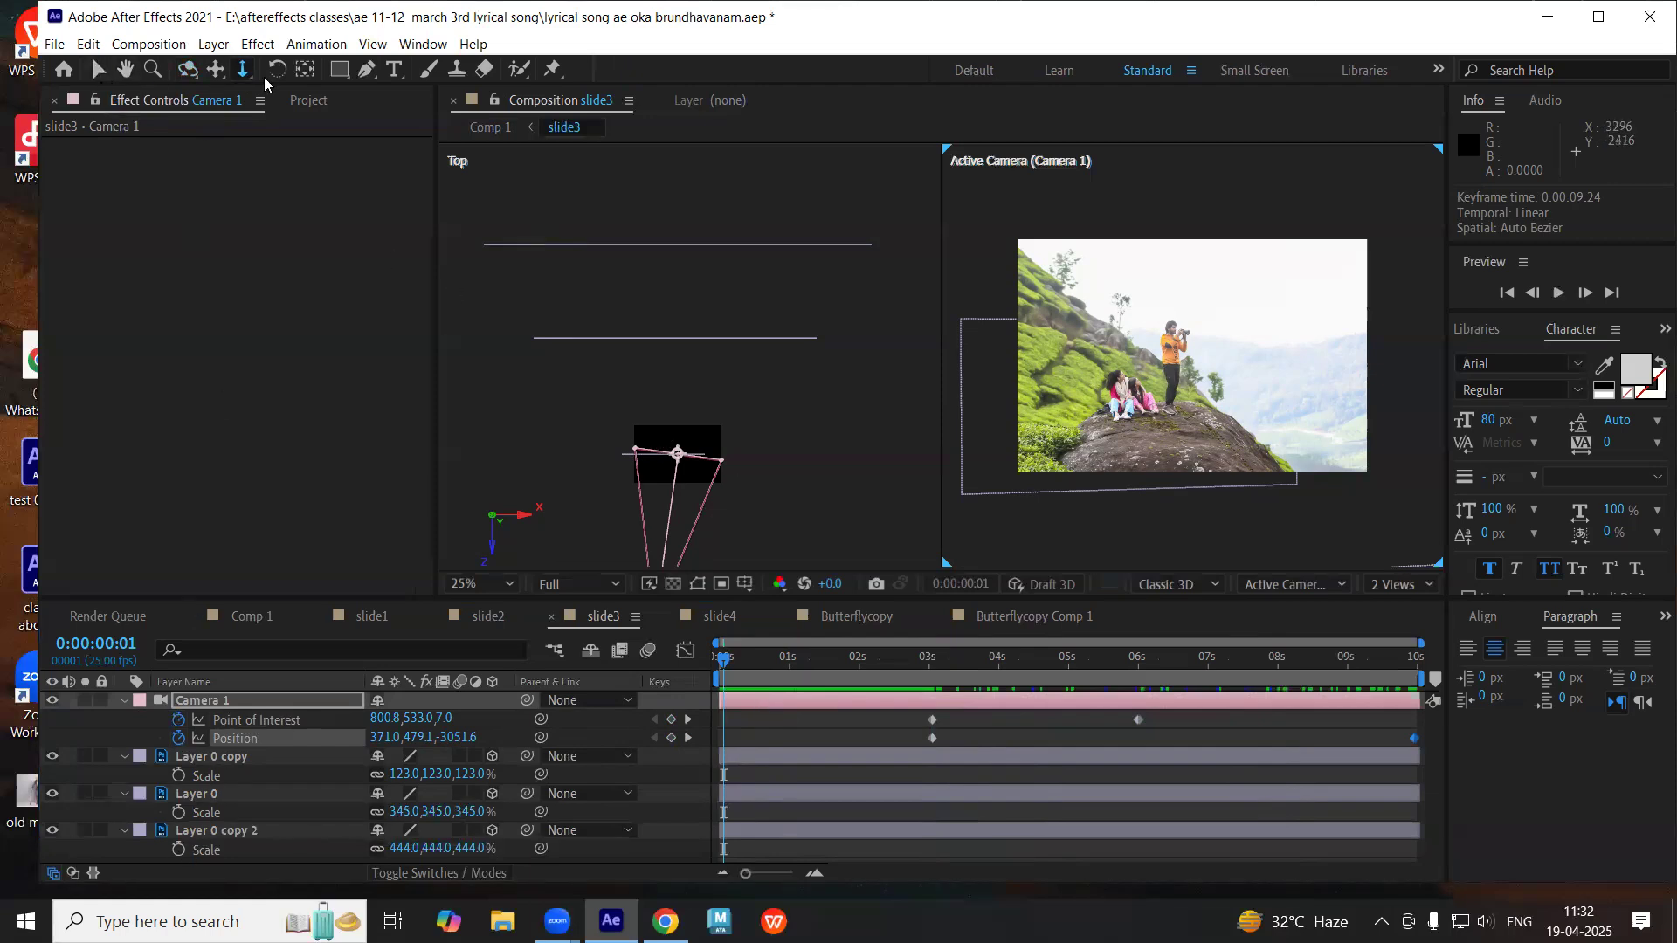
{"action": "left_click", "coordinate": [97, 70]}
{"action": "left_click_drag", "start_coordinate": [677, 454], "coordinate": [695, 246]}
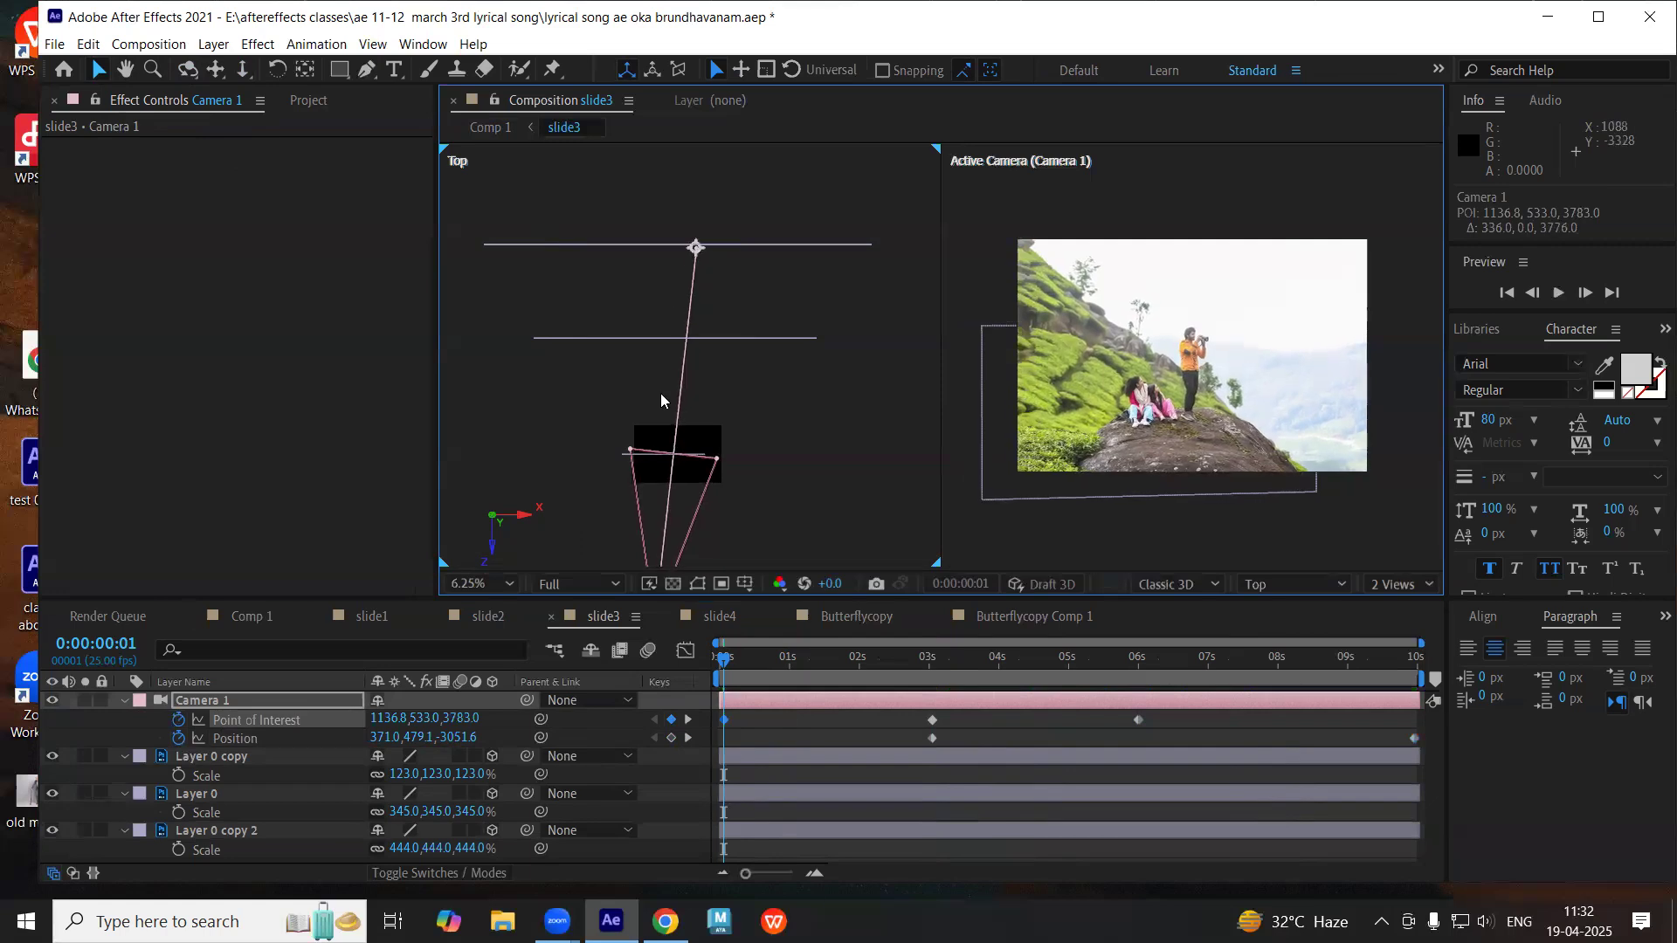
{"action": "left_click_drag", "start_coordinate": [757, 648], "coordinate": [721, 728]}
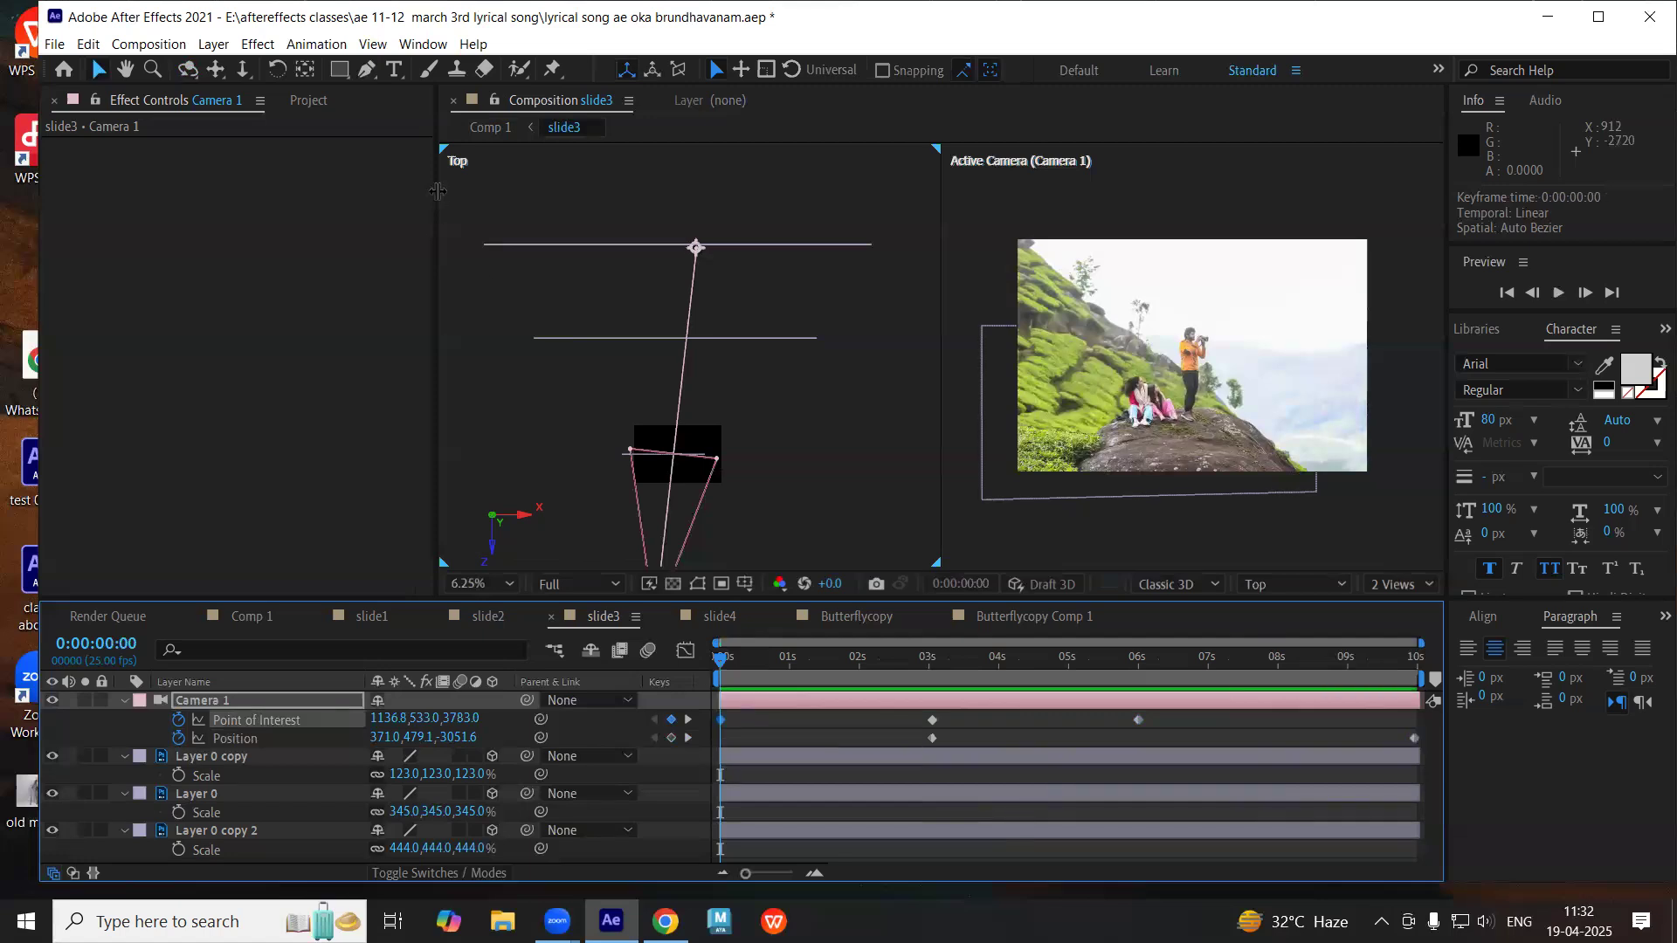
- Dolly Camera 1 forward at 0:00:00:00 past the foreground subjects to a position of about 965, 552, 392
{"action": "left_click", "coordinate": [245, 70]}
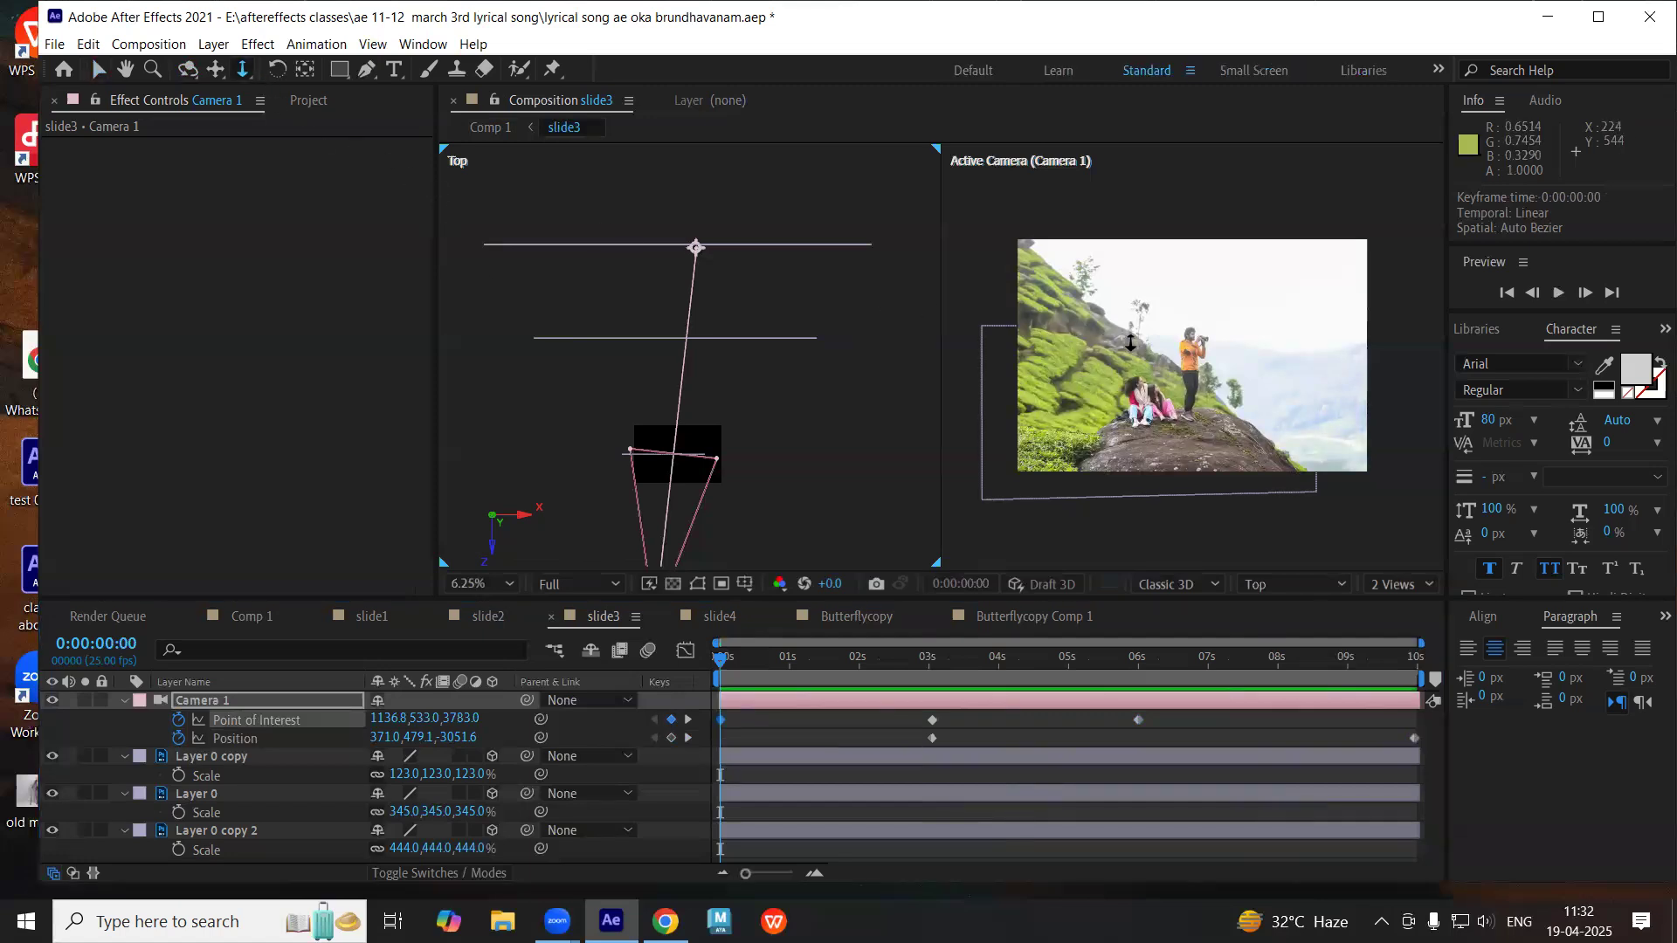
{"action": "left_click_drag", "start_coordinate": [1202, 338], "coordinate": [1220, 264]}
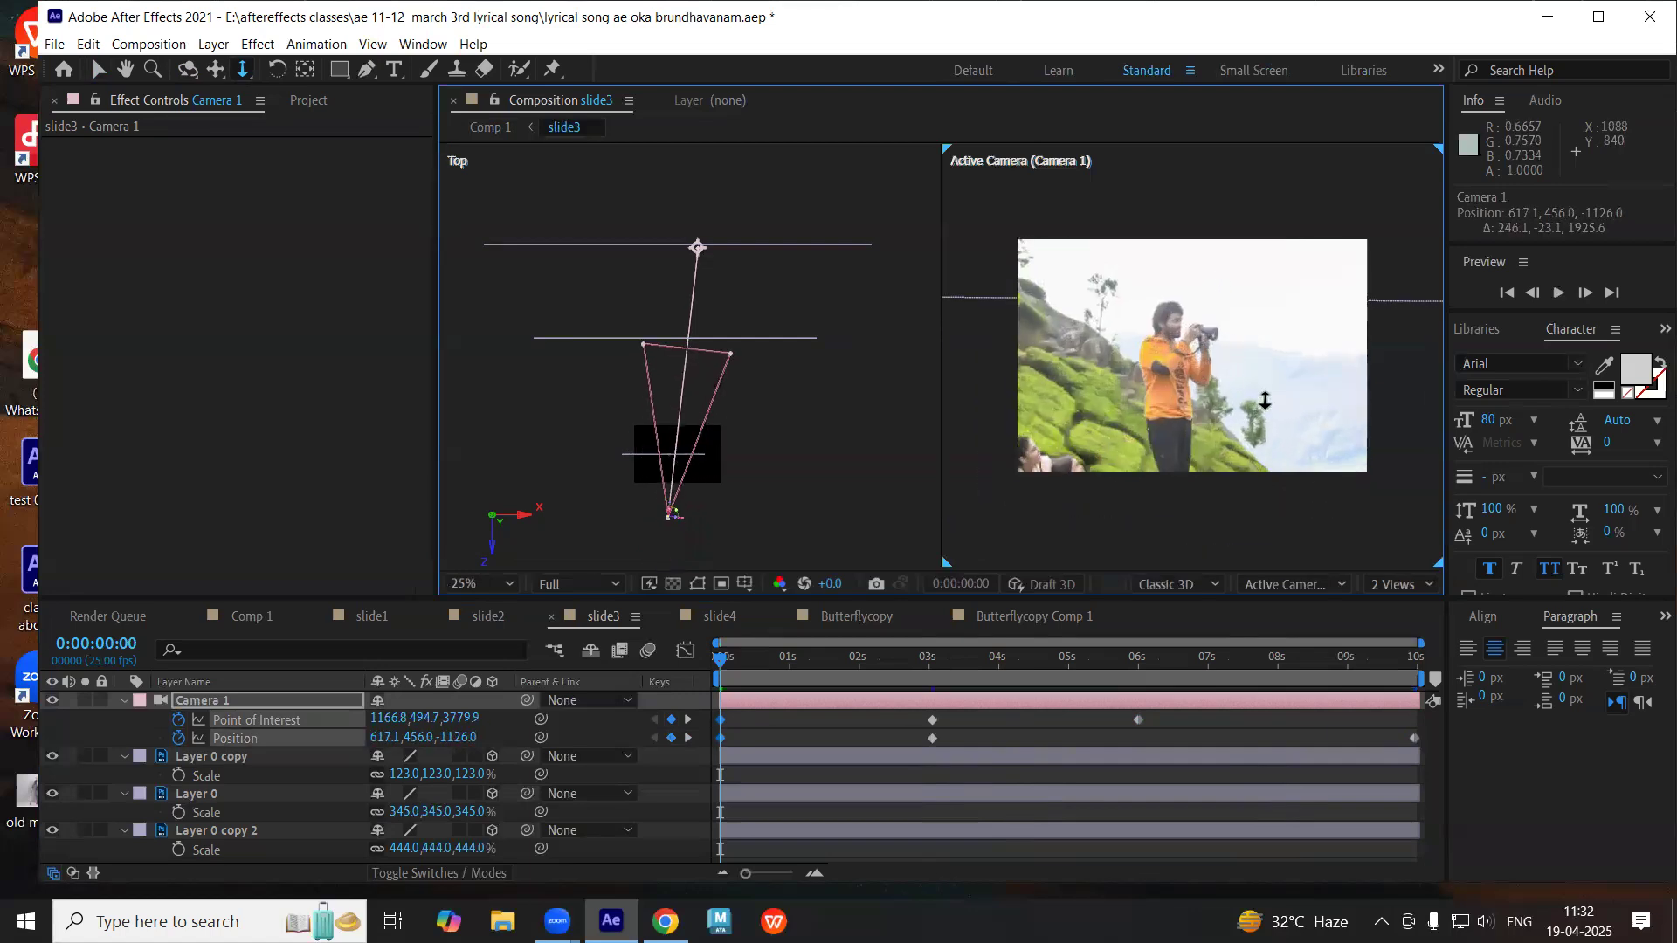
{"action": "left_click_drag", "start_coordinate": [1271, 371], "coordinate": [1287, 304]}
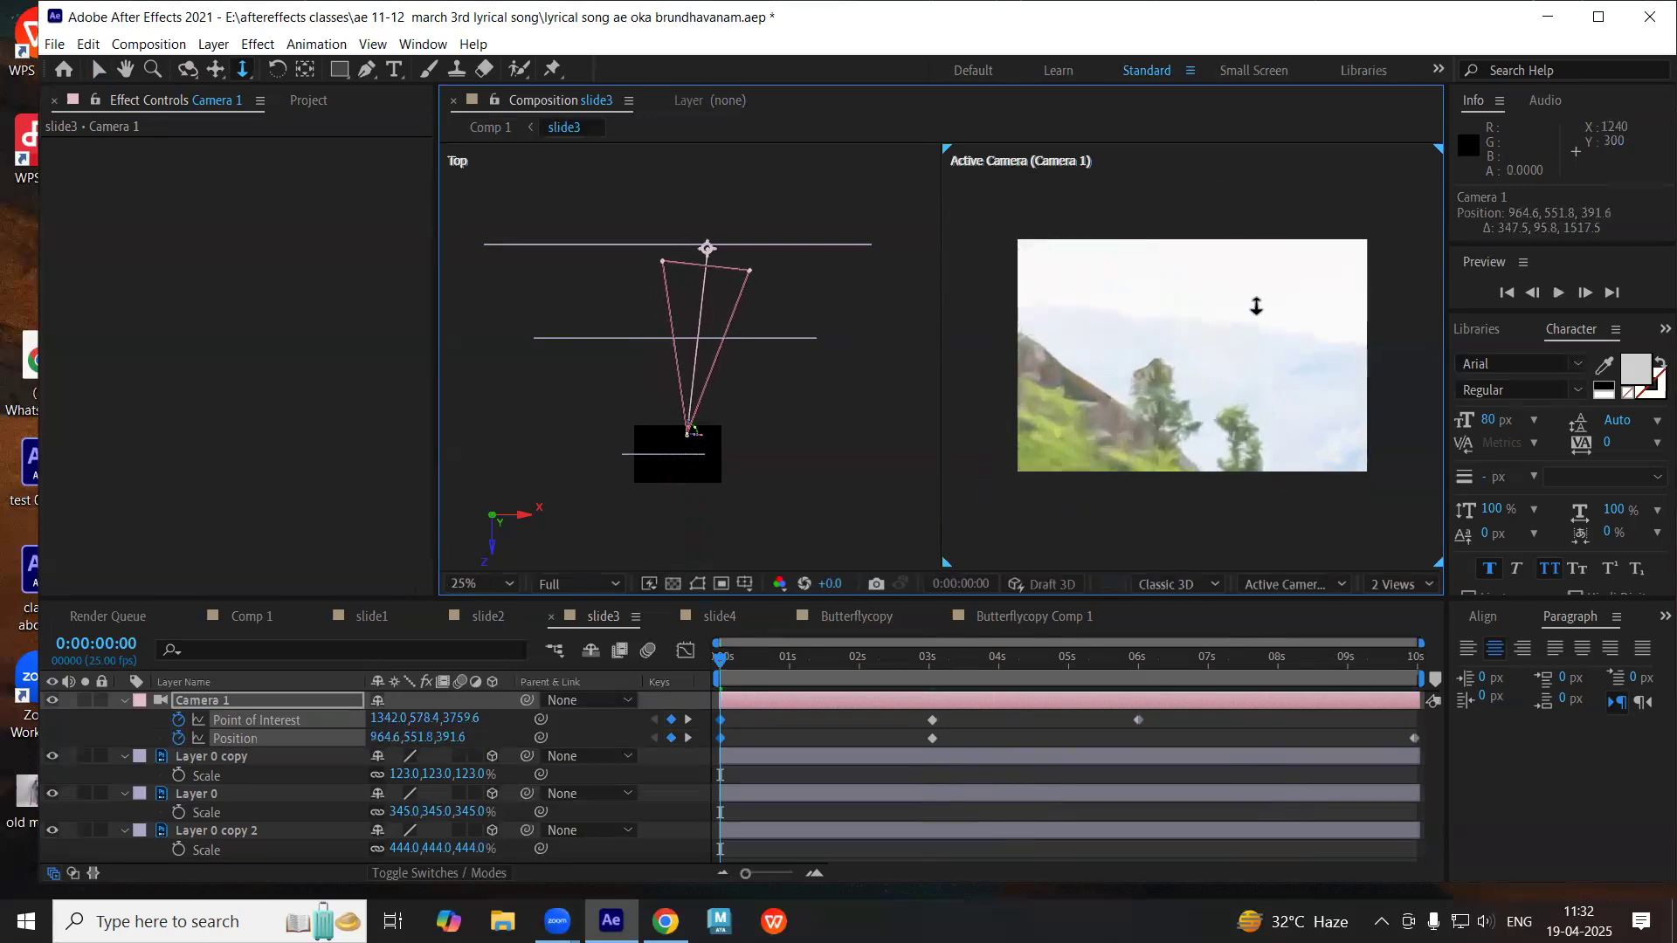
- Orbit and pan Camera 1 at 0:00:00:00 to a position of about 1181, 733, 324, and preview the animation
{"action": "left_click", "coordinate": [186, 72]}
{"action": "left_click_drag", "start_coordinate": [1256, 392], "coordinate": [1264, 394]}
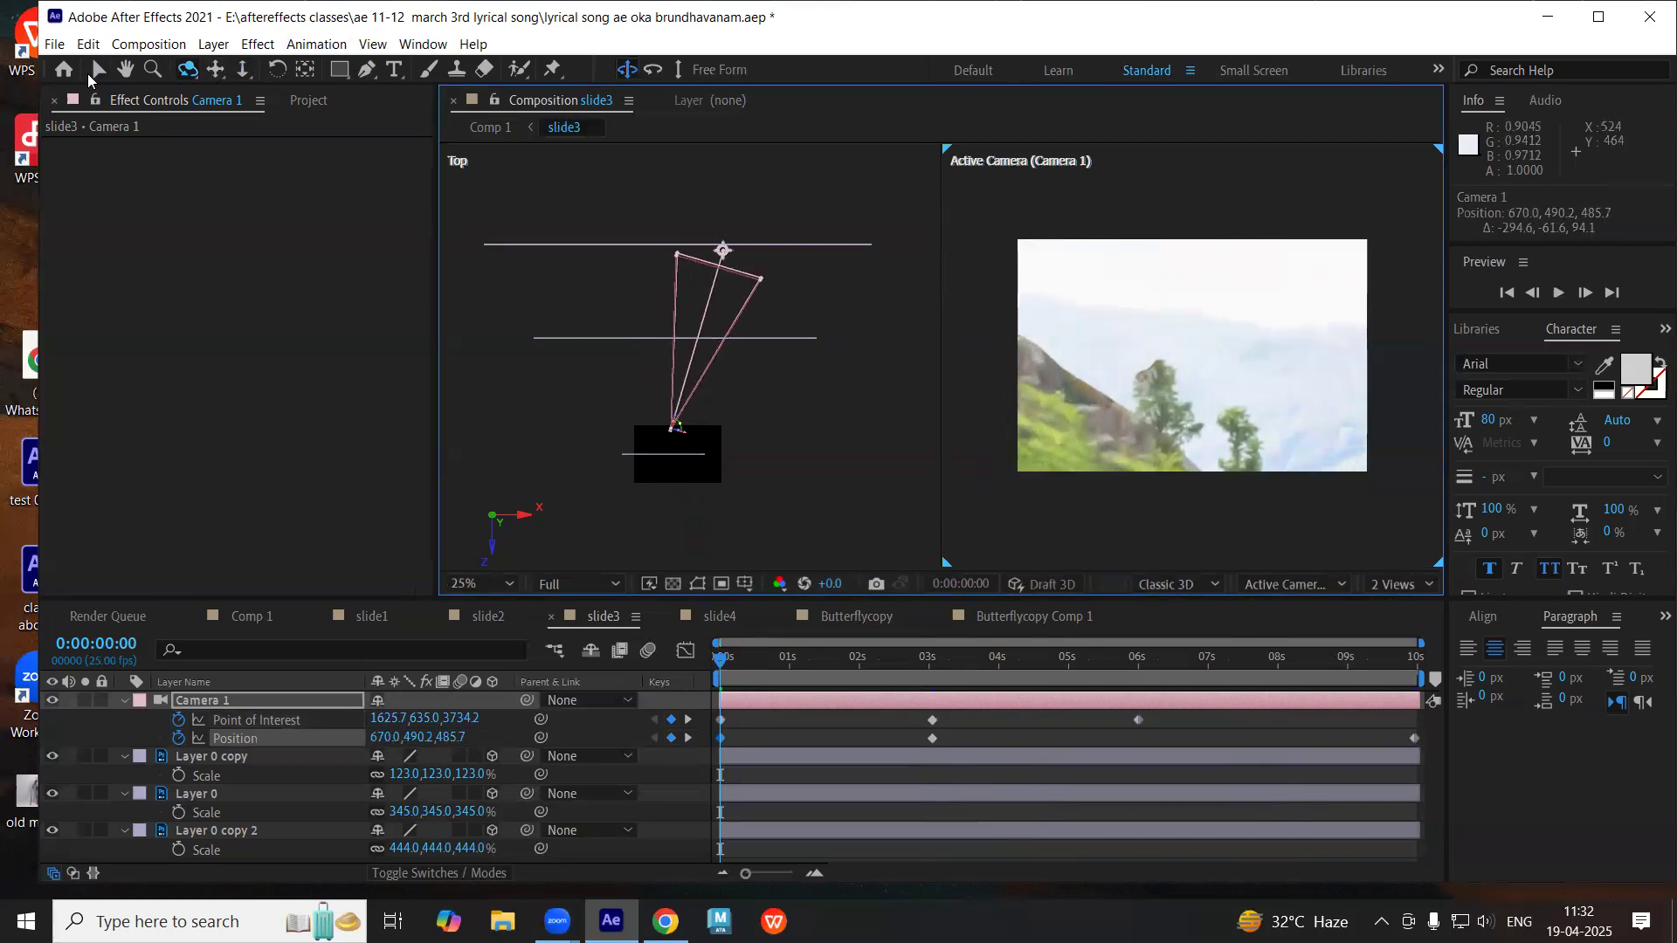
{"action": "left_click", "coordinate": [214, 71]}
{"action": "left_click_drag", "start_coordinate": [1216, 365], "coordinate": [1043, 301]}
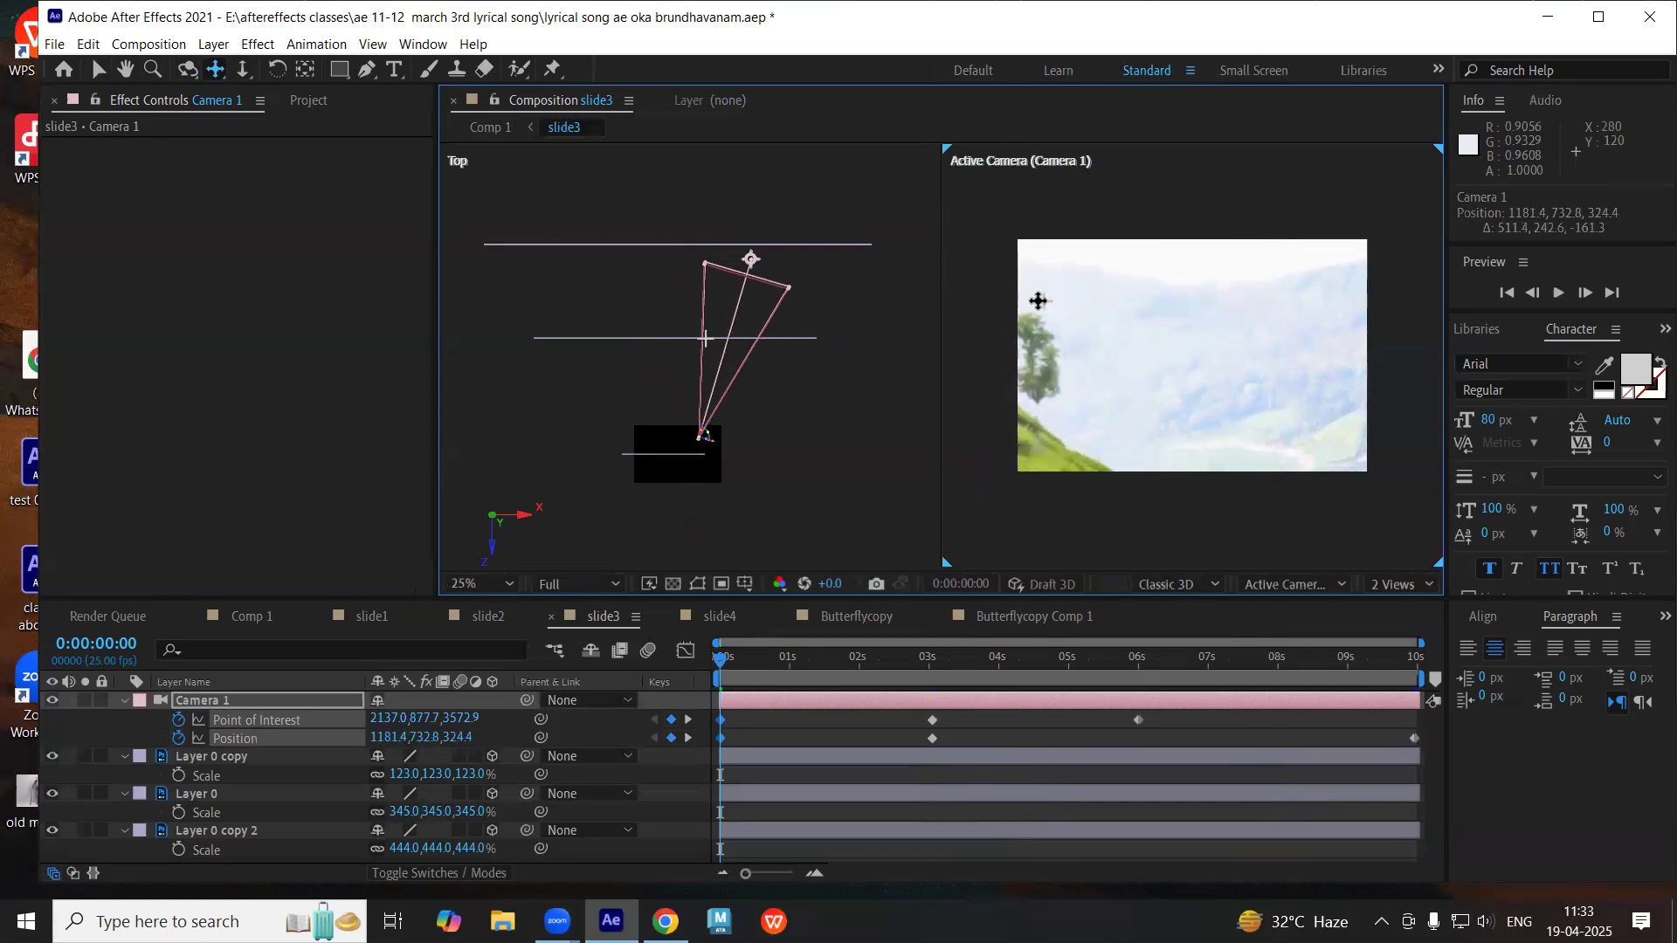
{"action": "left_click", "coordinate": [725, 666]}
{"action": "key", "text": "space"}
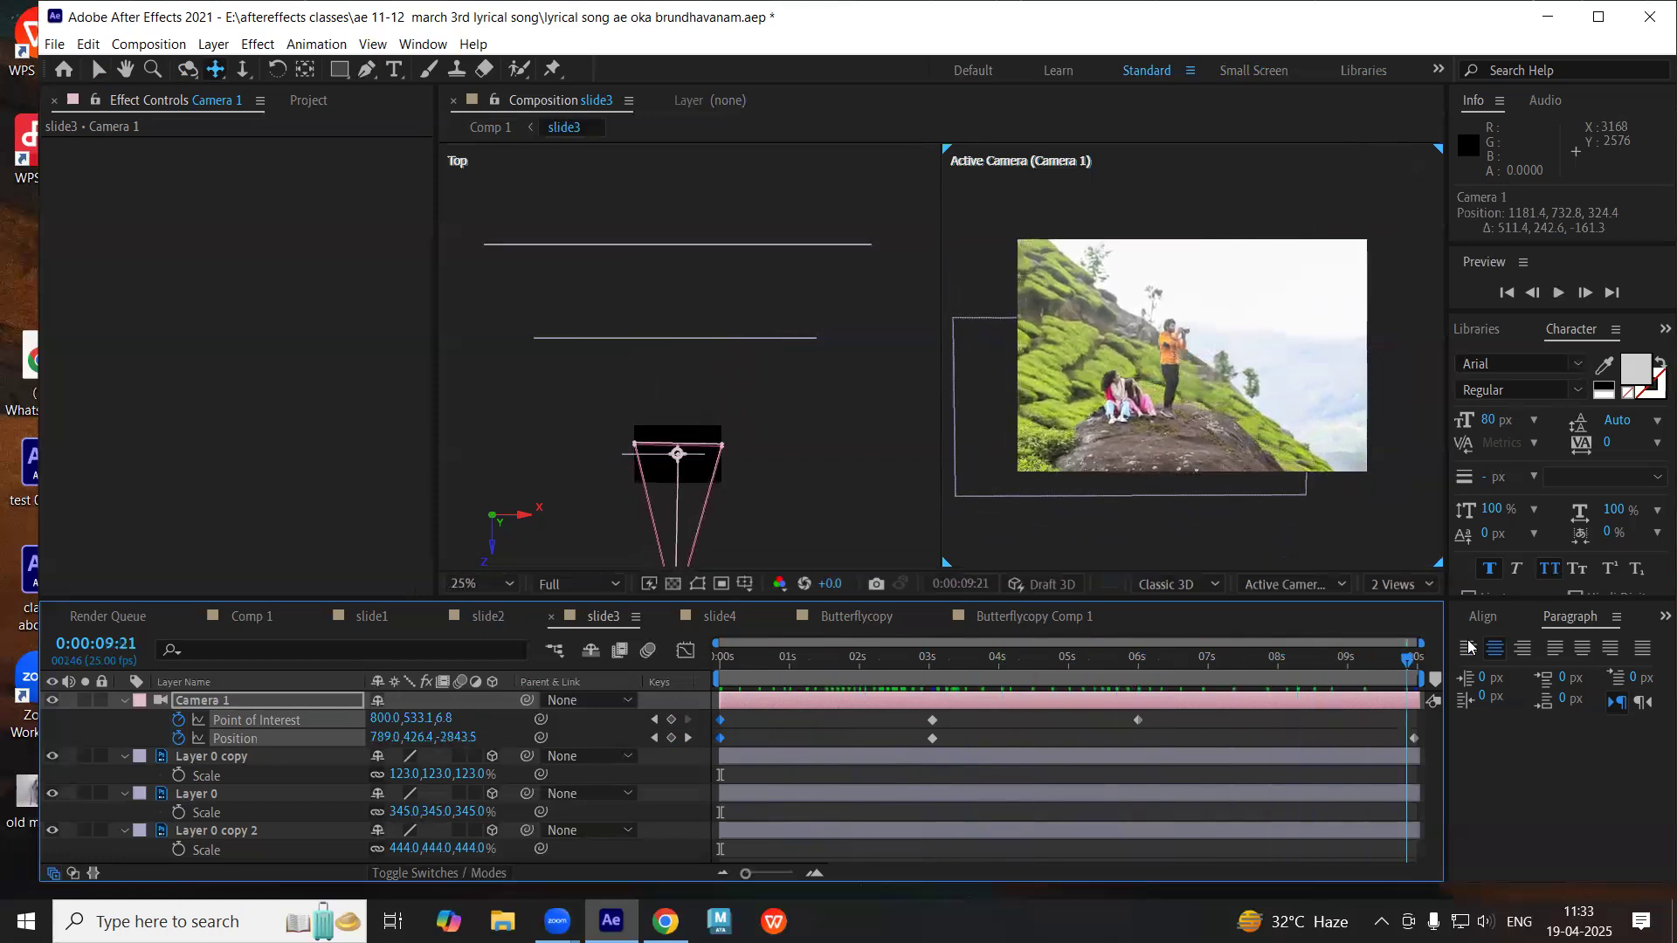
{"action": "key", "text": "space"}
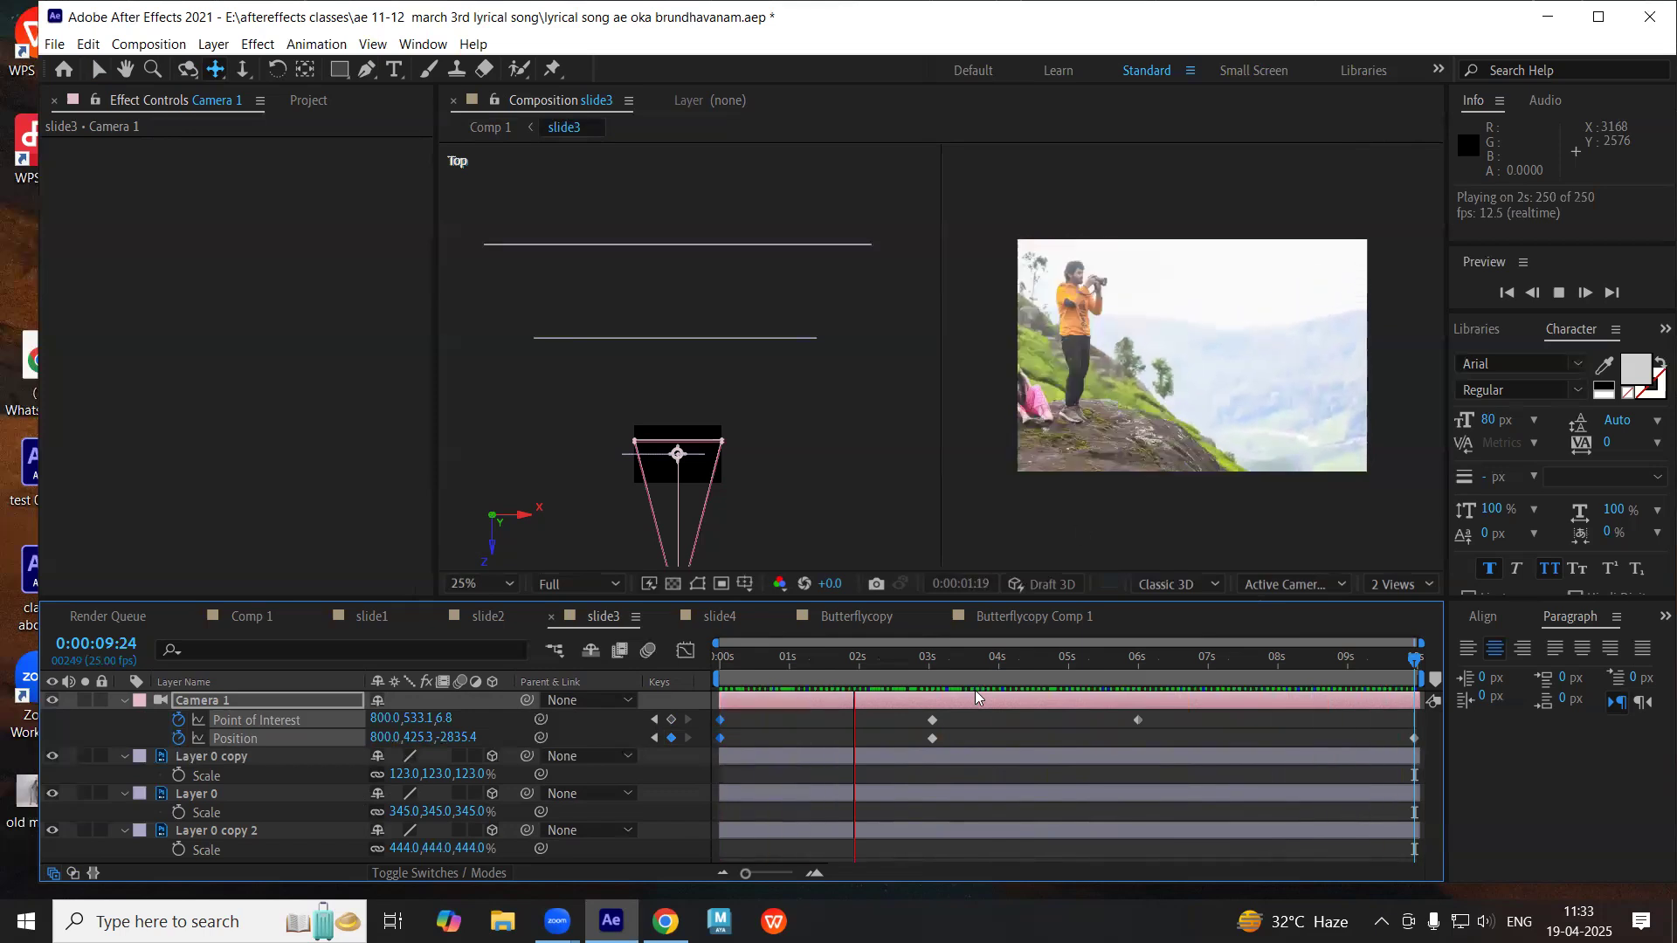
- Dolly and orbit Camera 1 at 0:00:04:15 toward the seated subjects, to a position of about 592, 738, -1157, and scrub through the result
{"action": "left_click", "coordinate": [855, 665]}
{"action": "left_click_drag", "start_coordinate": [874, 662], "coordinate": [1043, 668]}
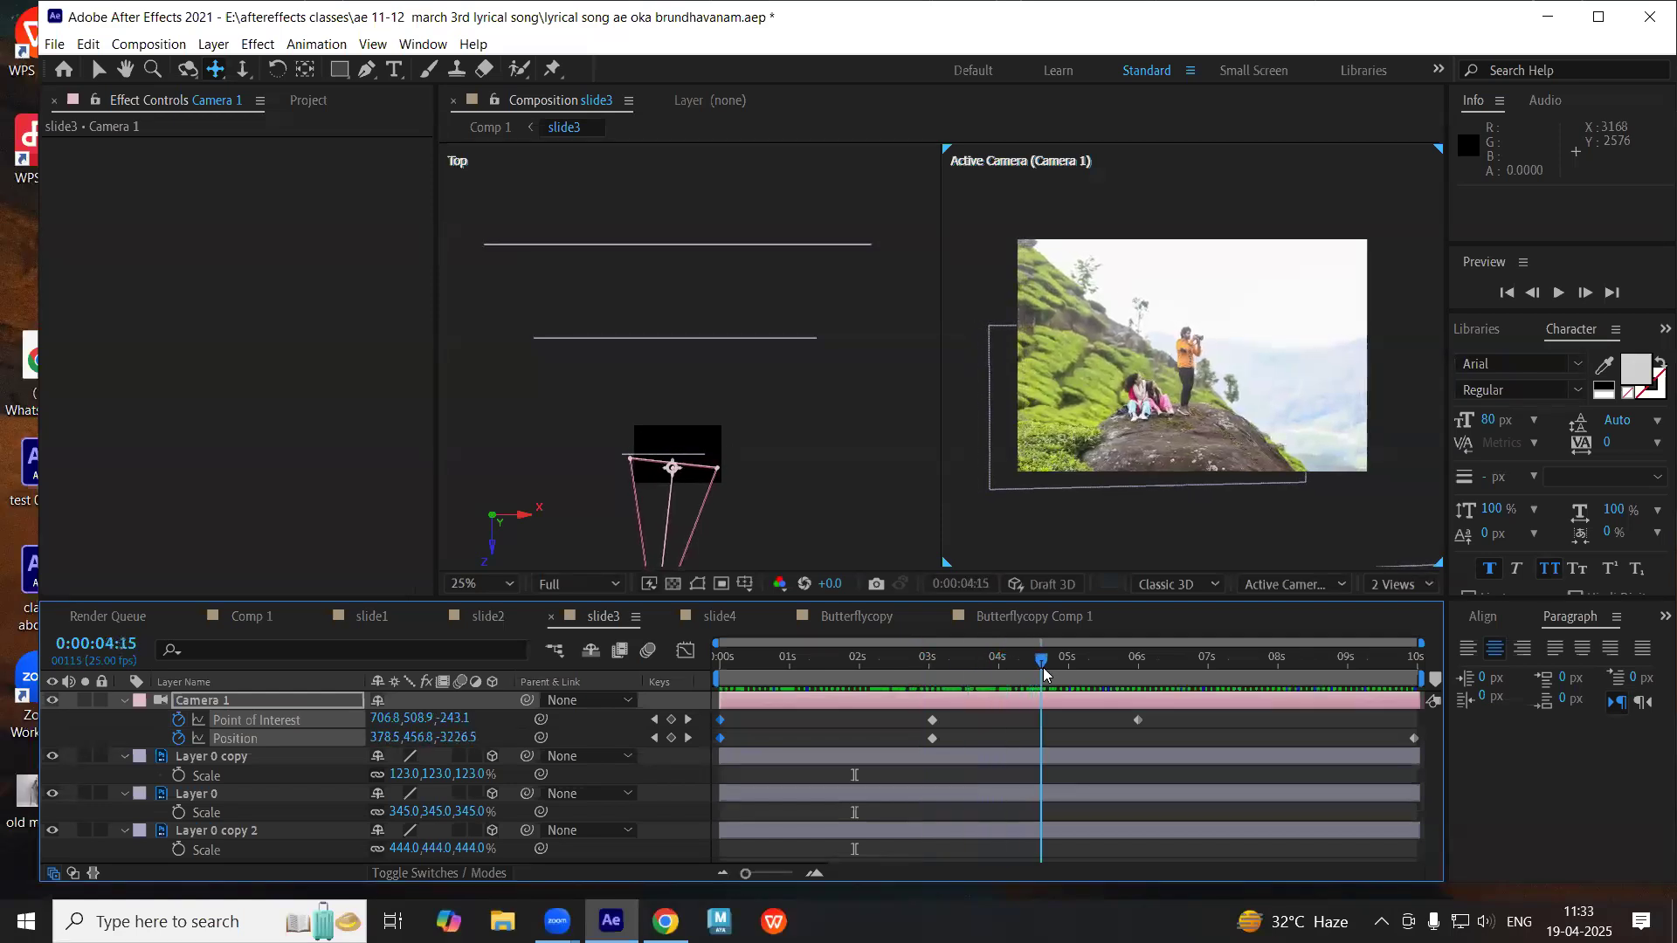
{"action": "left_click", "coordinate": [245, 71]}
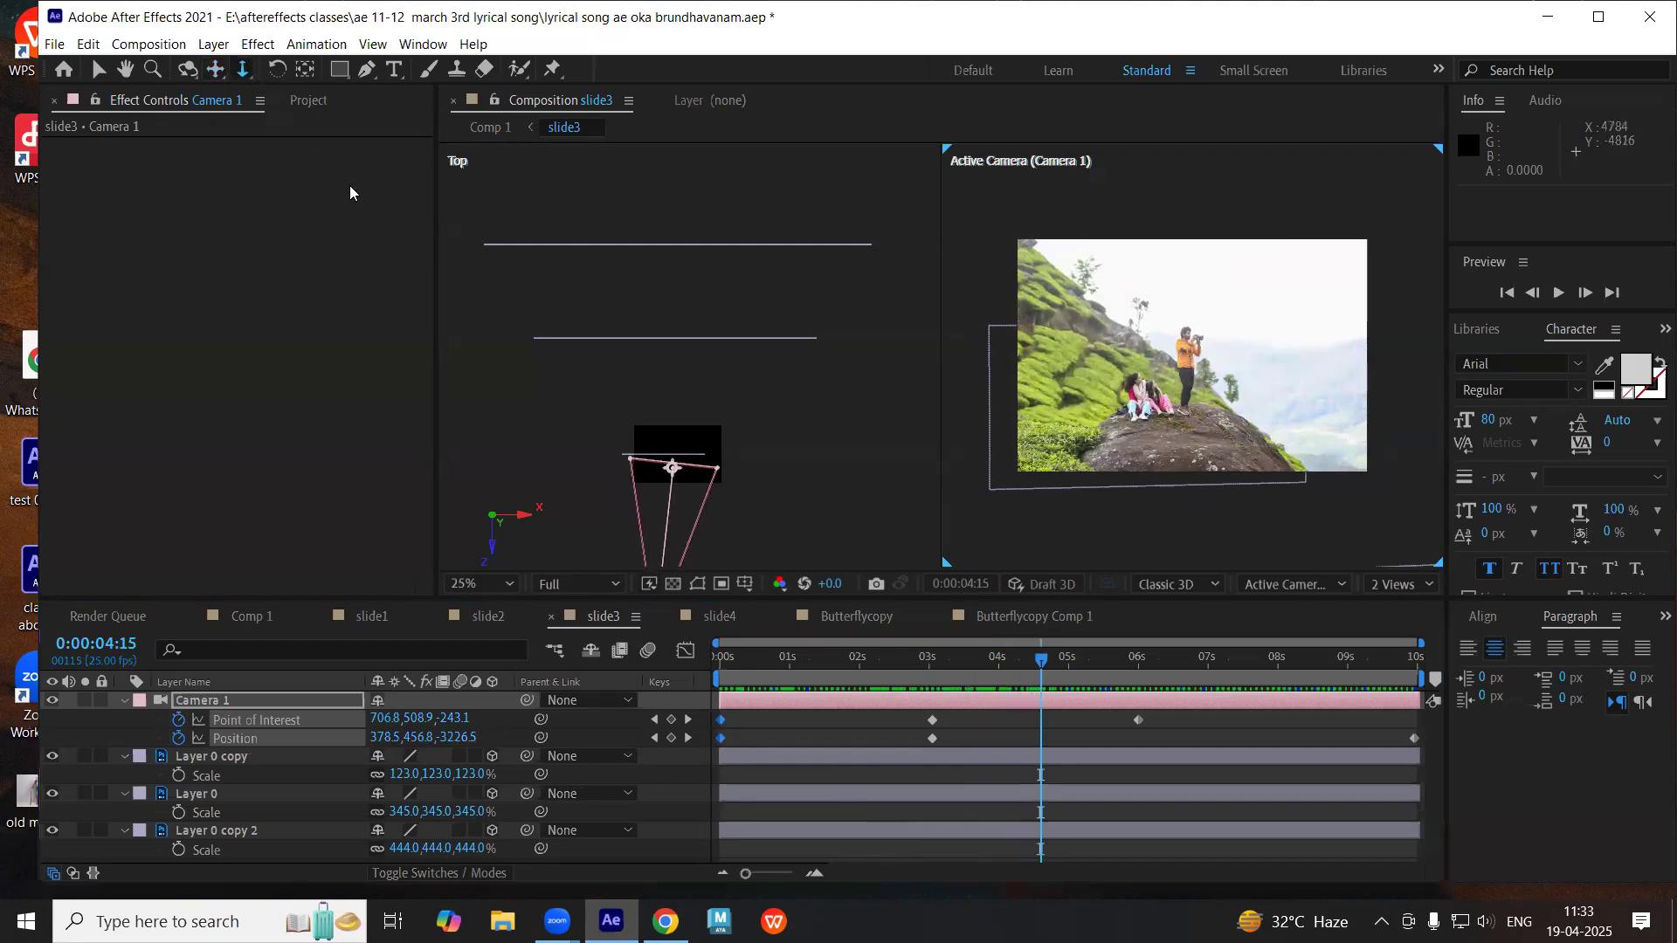
{"action": "left_click_drag", "start_coordinate": [1142, 405], "coordinate": [1147, 177]}
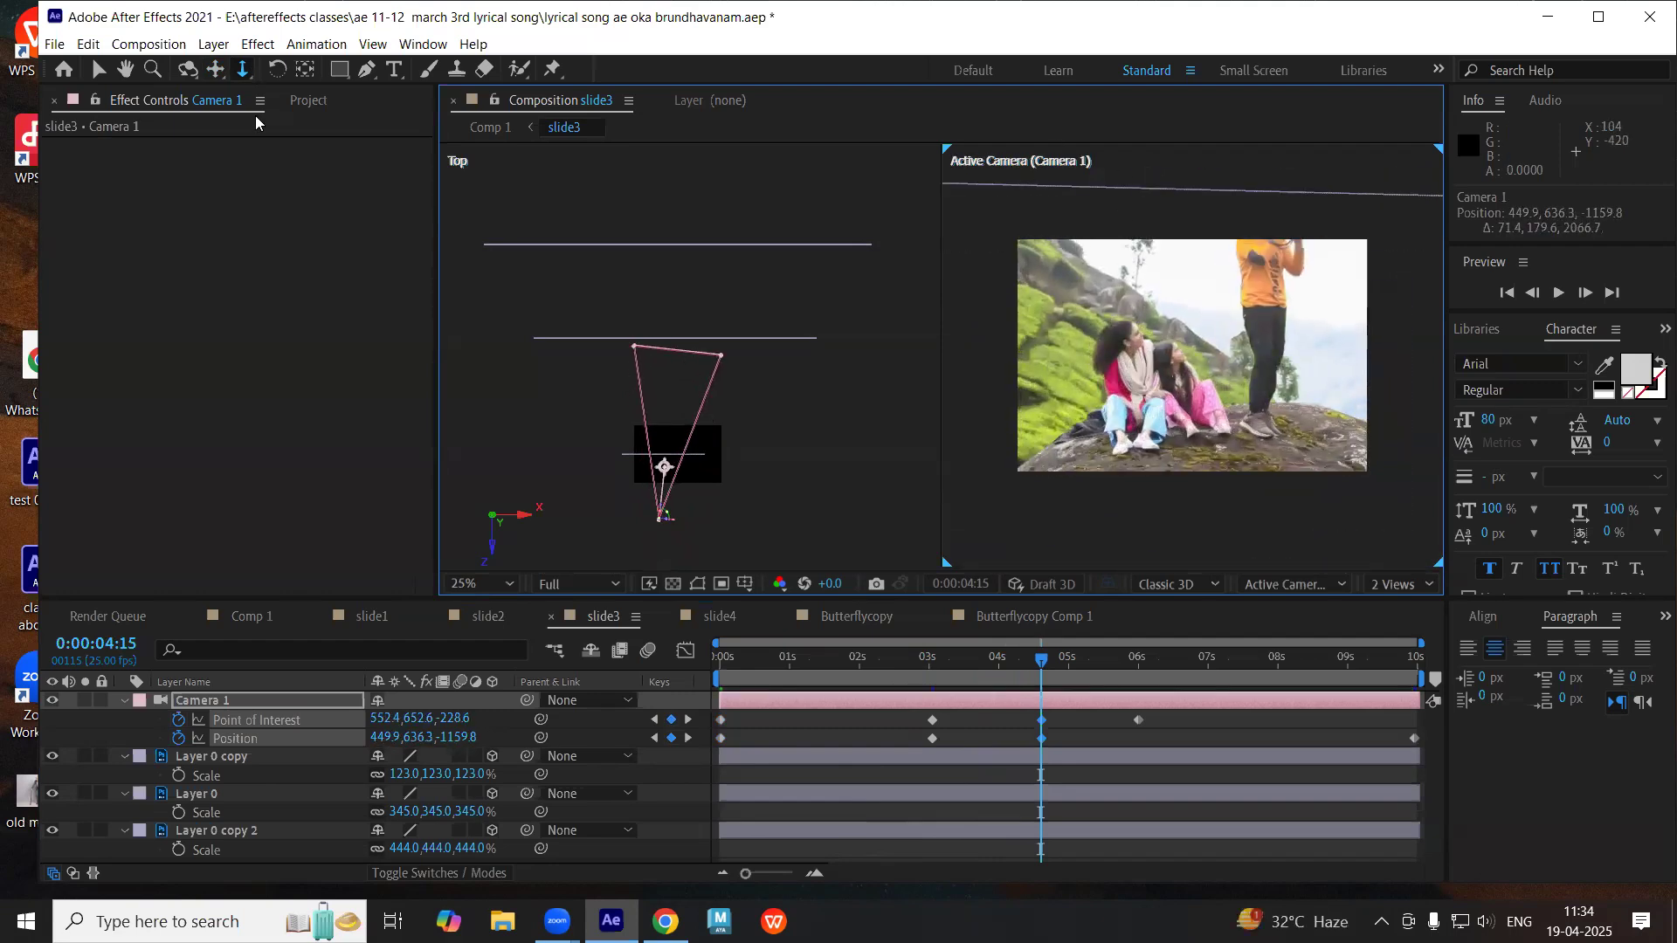
{"action": "left_click", "coordinate": [186, 69]}
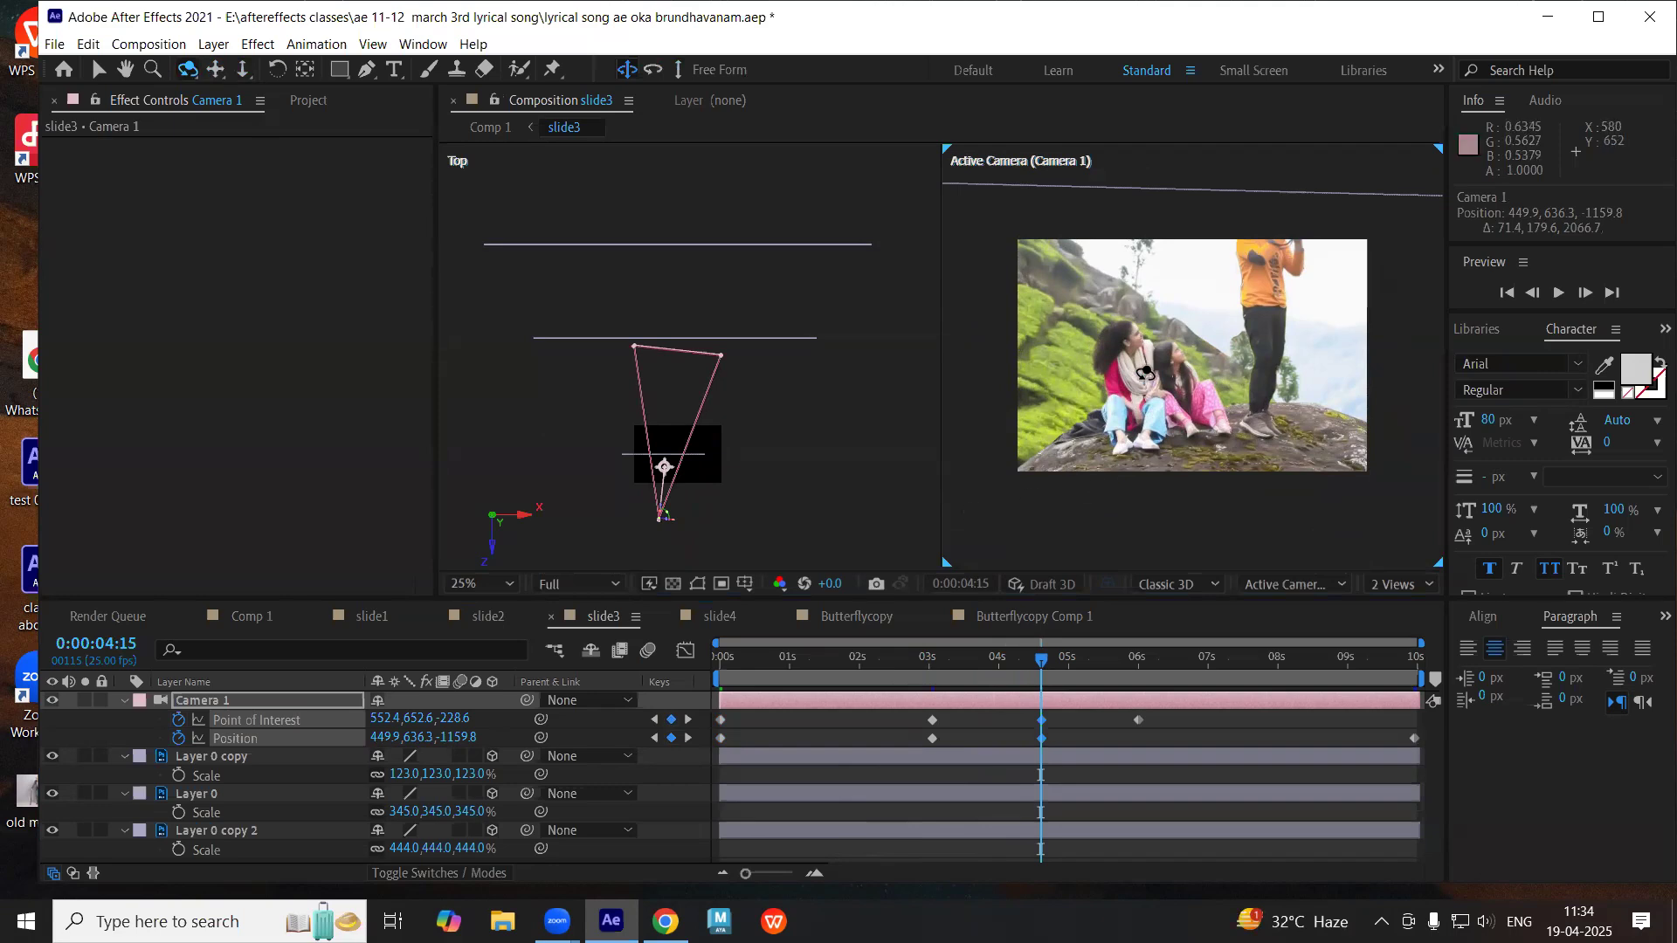
{"action": "left_click_drag", "start_coordinate": [1139, 369], "coordinate": [1140, 367]}
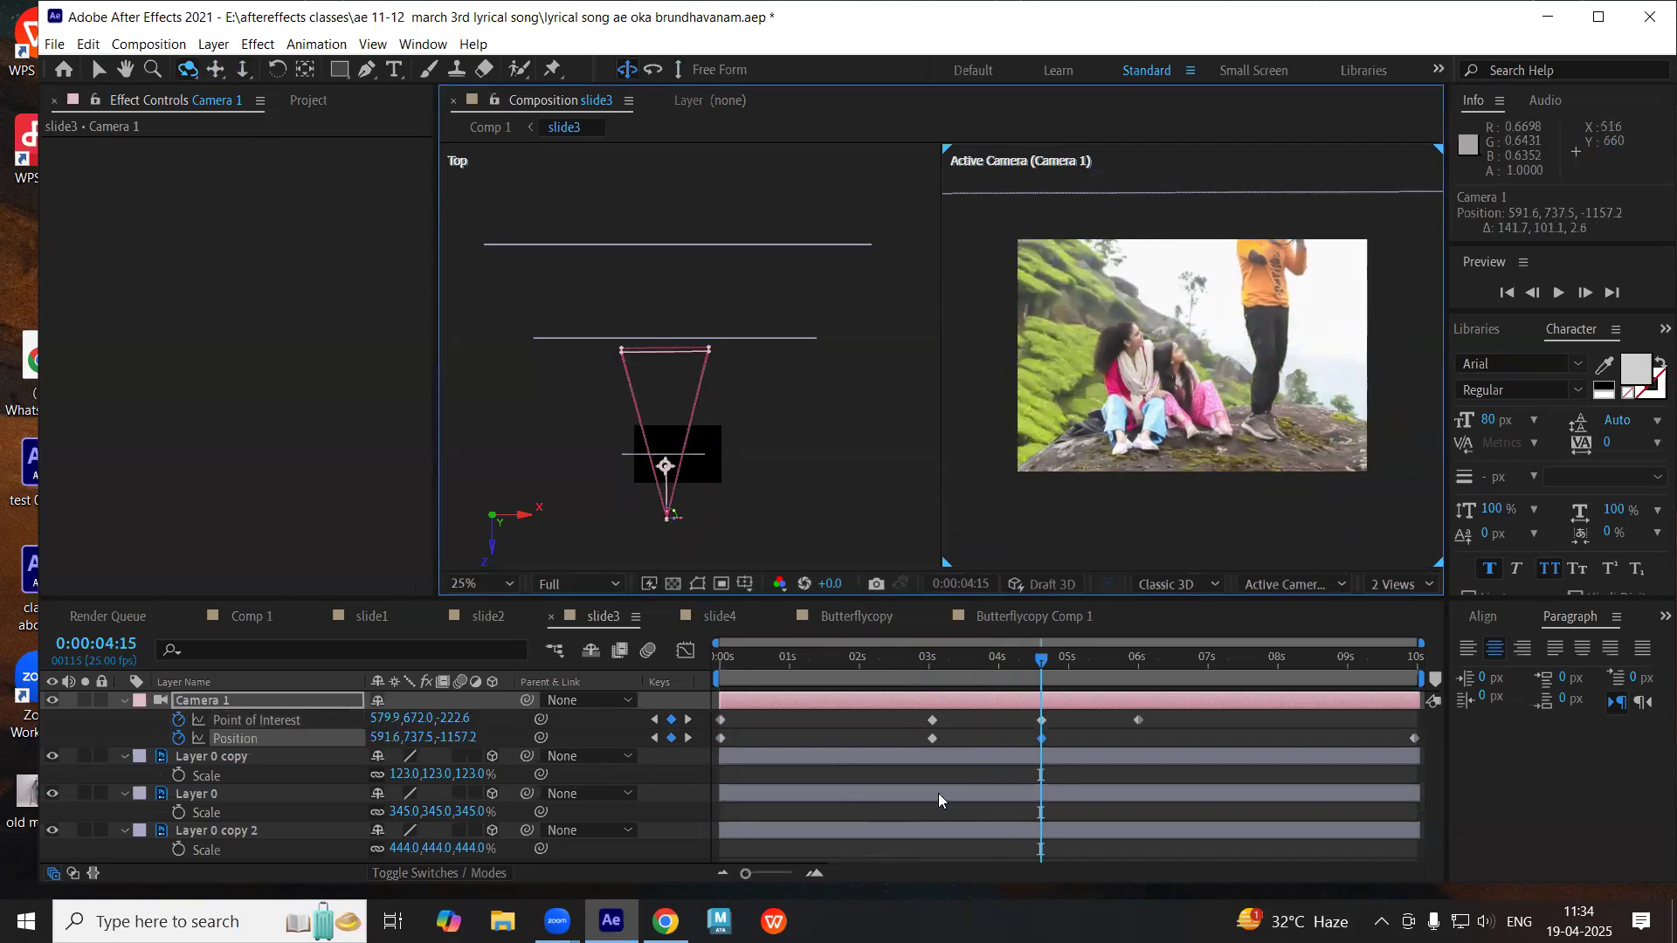
{"action": "left_click_drag", "start_coordinate": [935, 651], "coordinate": [1068, 643]}
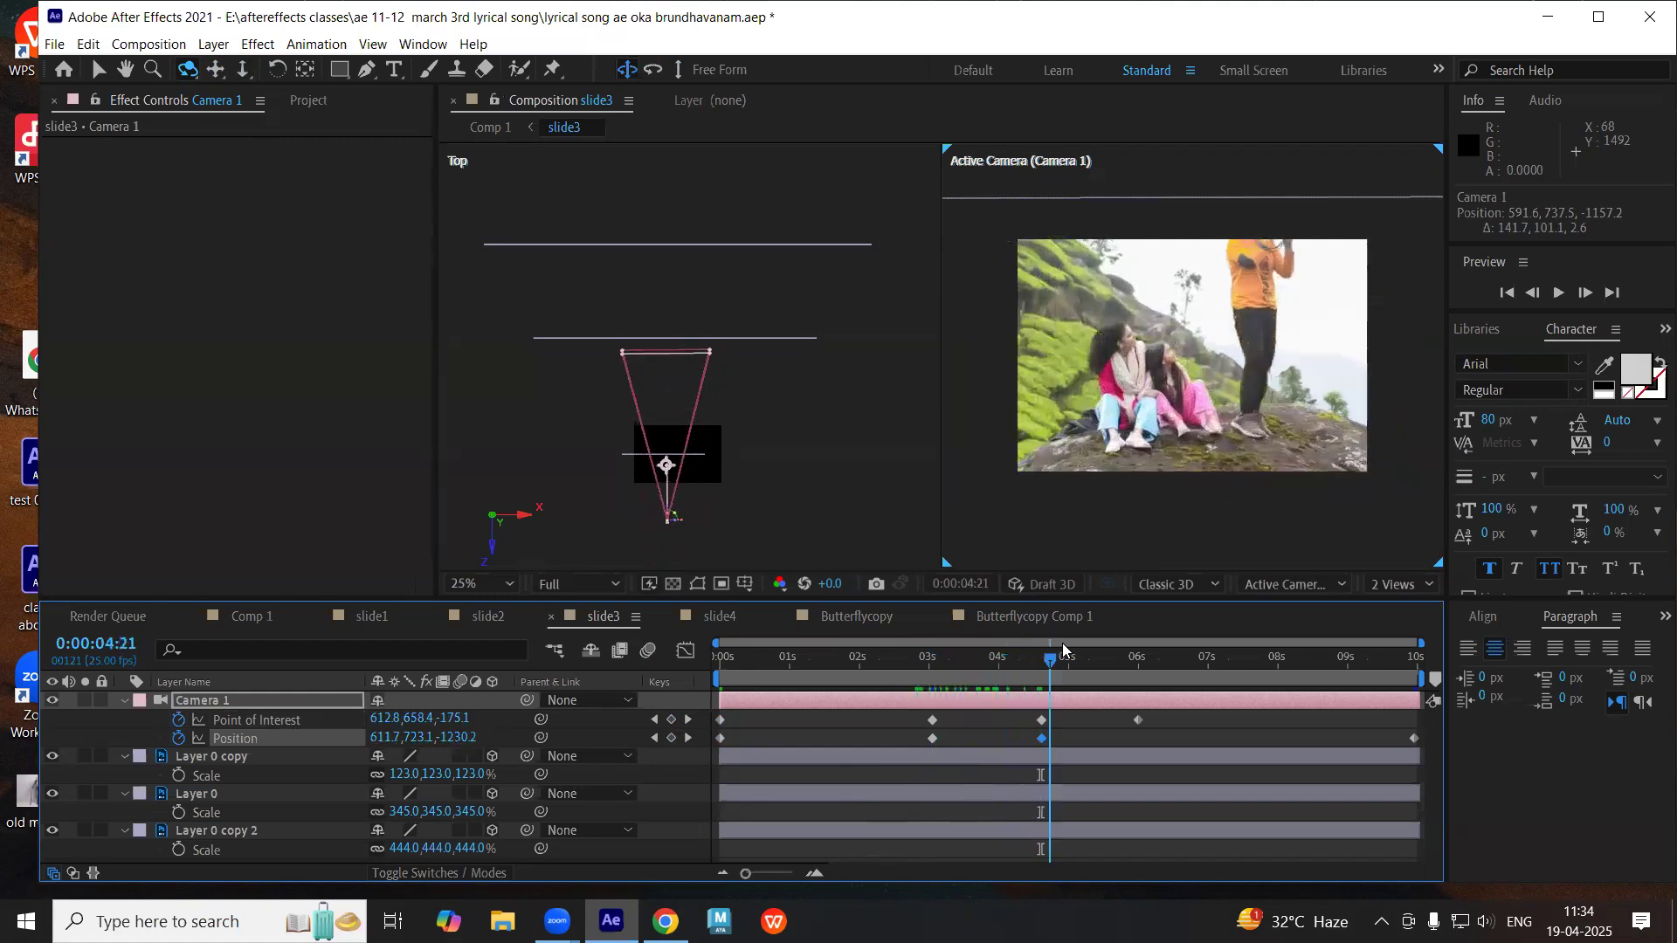
- Move Camera 1's last Point of Interest keyframe to 0:00:06:16 and preview the animation
{"action": "left_click", "coordinate": [1030, 644]}
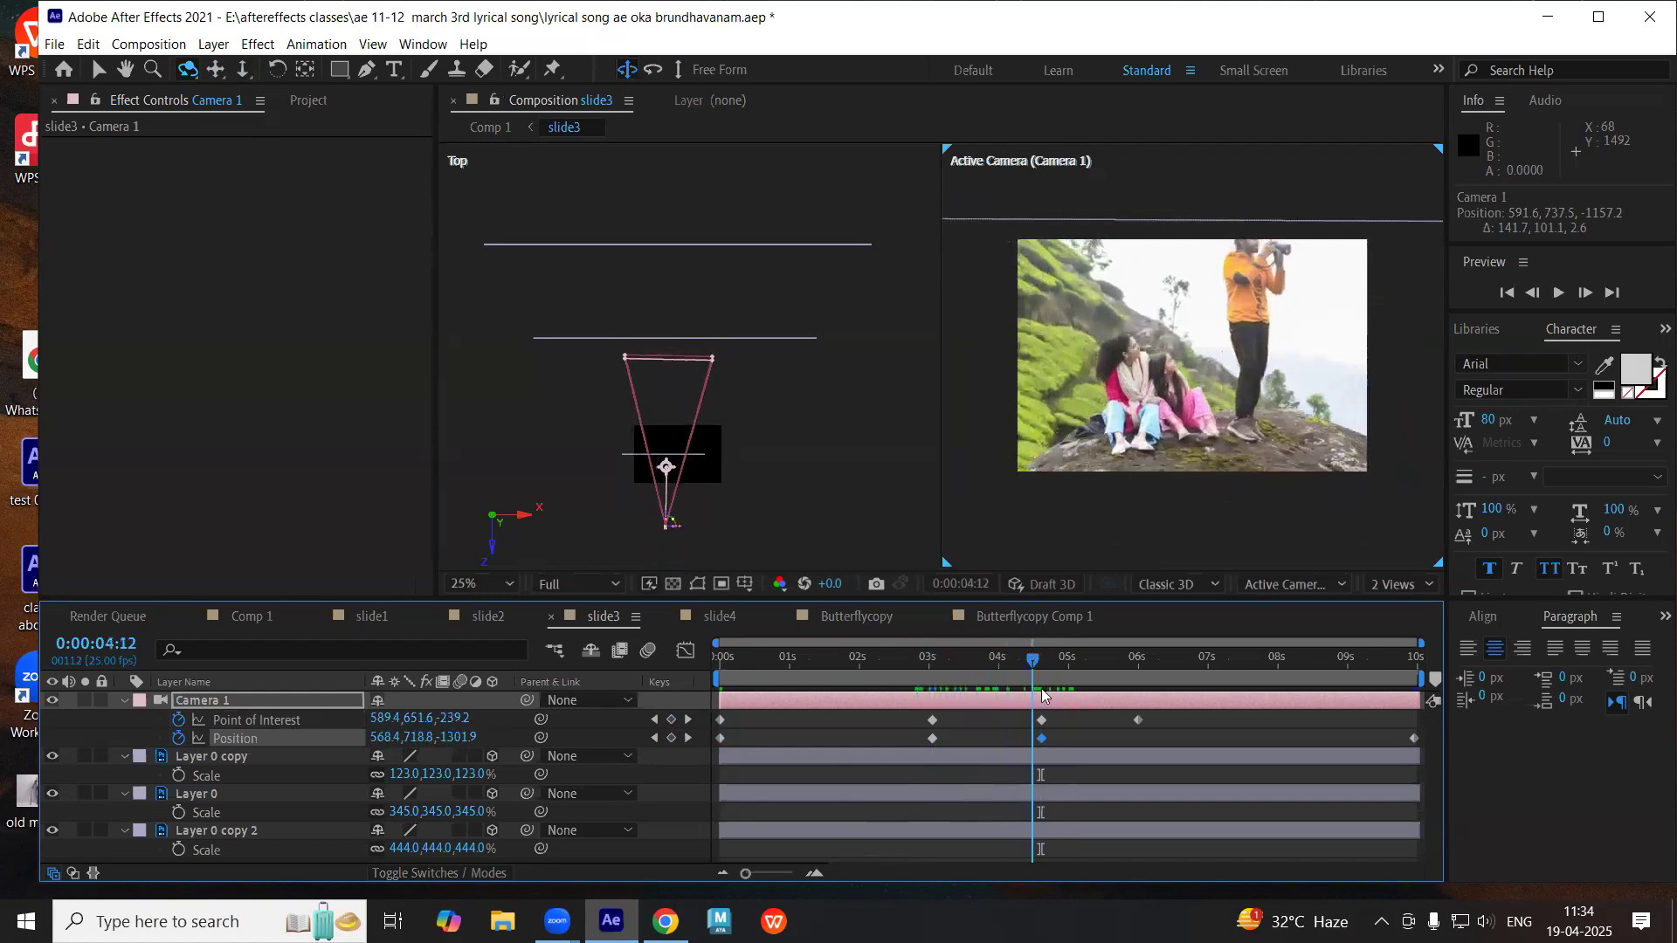
{"action": "left_click", "coordinate": [1137, 719]}
{"action": "left_click_drag", "start_coordinate": [1160, 722], "coordinate": [1183, 721]}
{"action": "left_click_drag", "start_coordinate": [1035, 664], "coordinate": [1249, 678]}
{"action": "left_click_drag", "start_coordinate": [1267, 680], "coordinate": [1469, 648]}
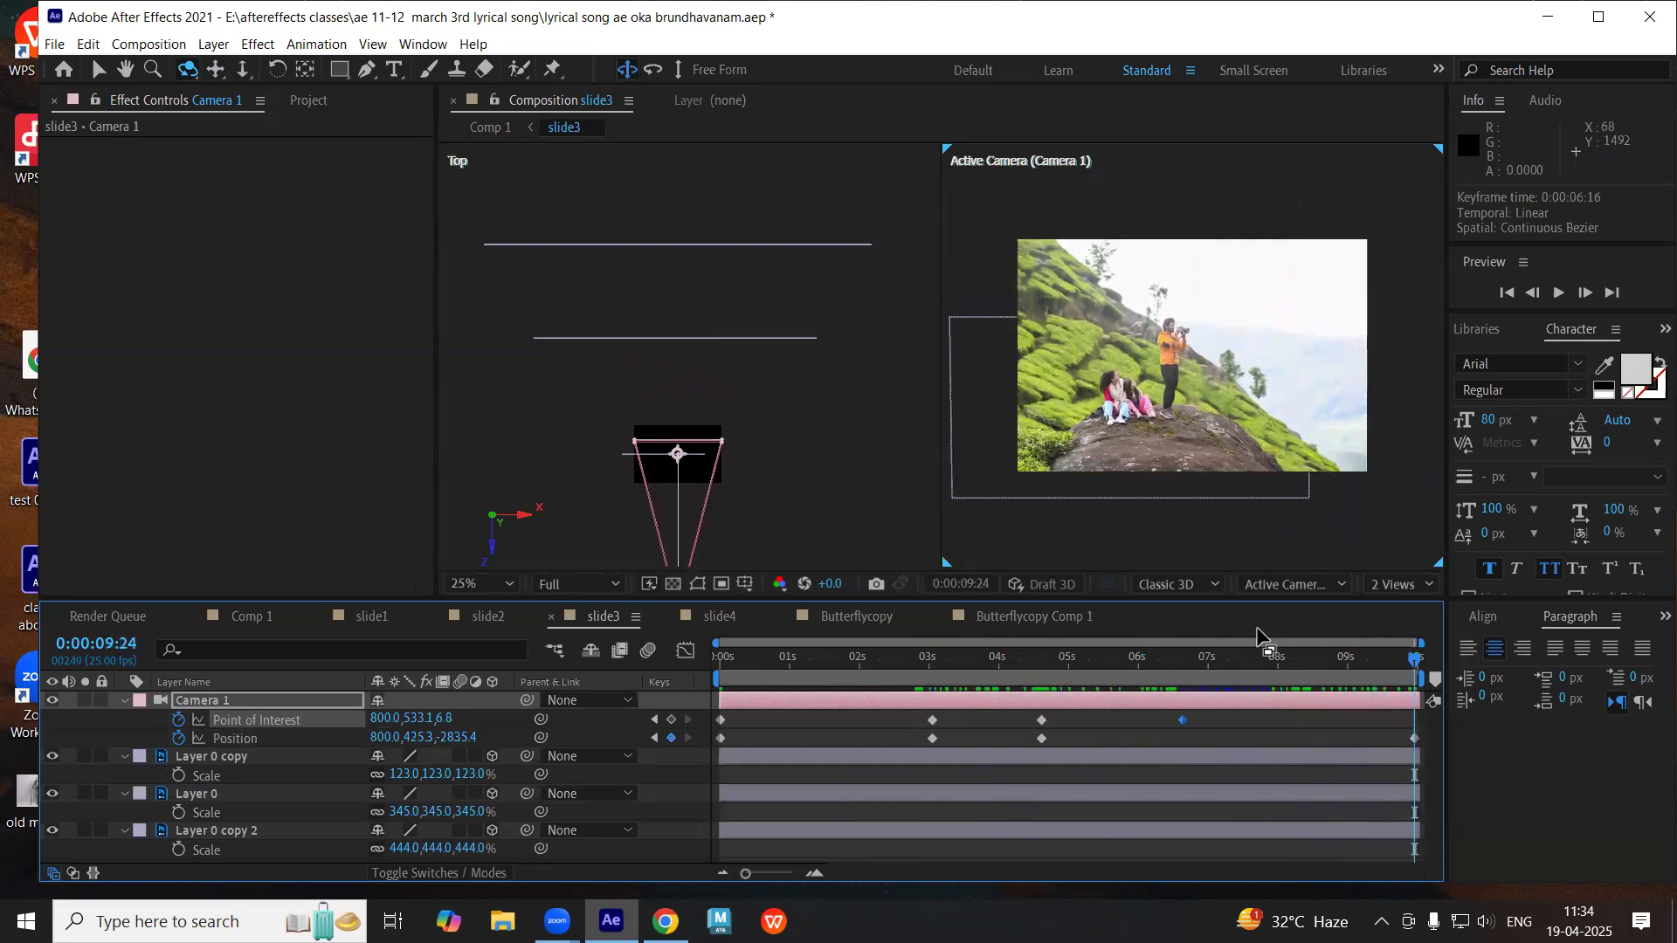
{"action": "key", "text": "space"}
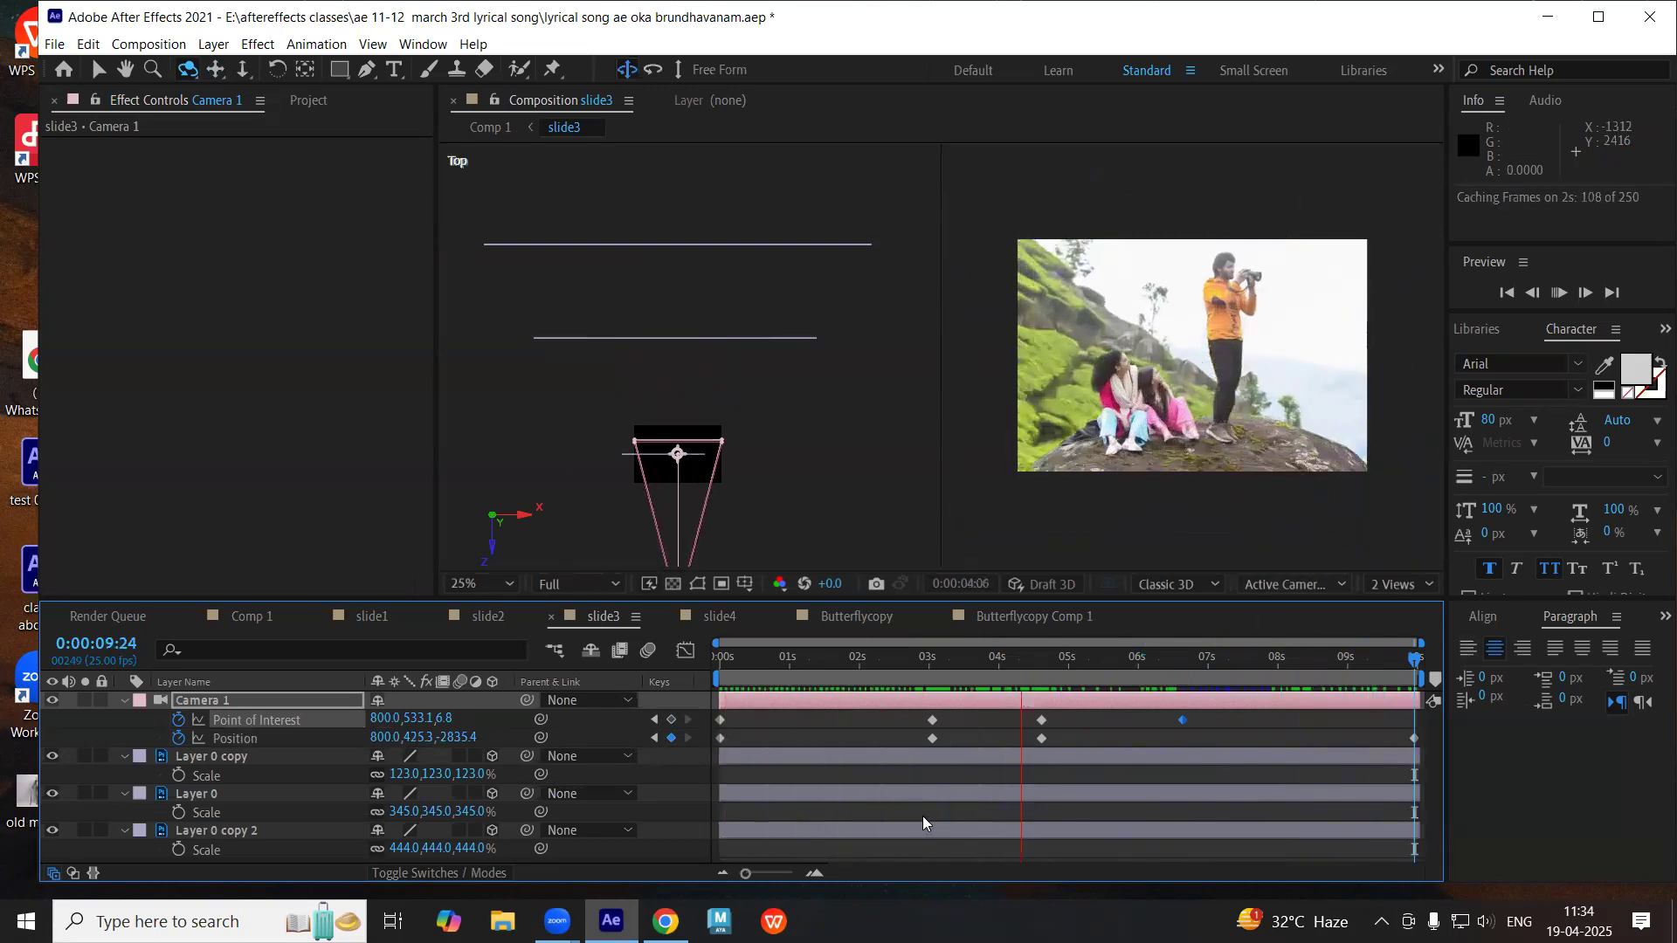
{"action": "key", "text": "space"}
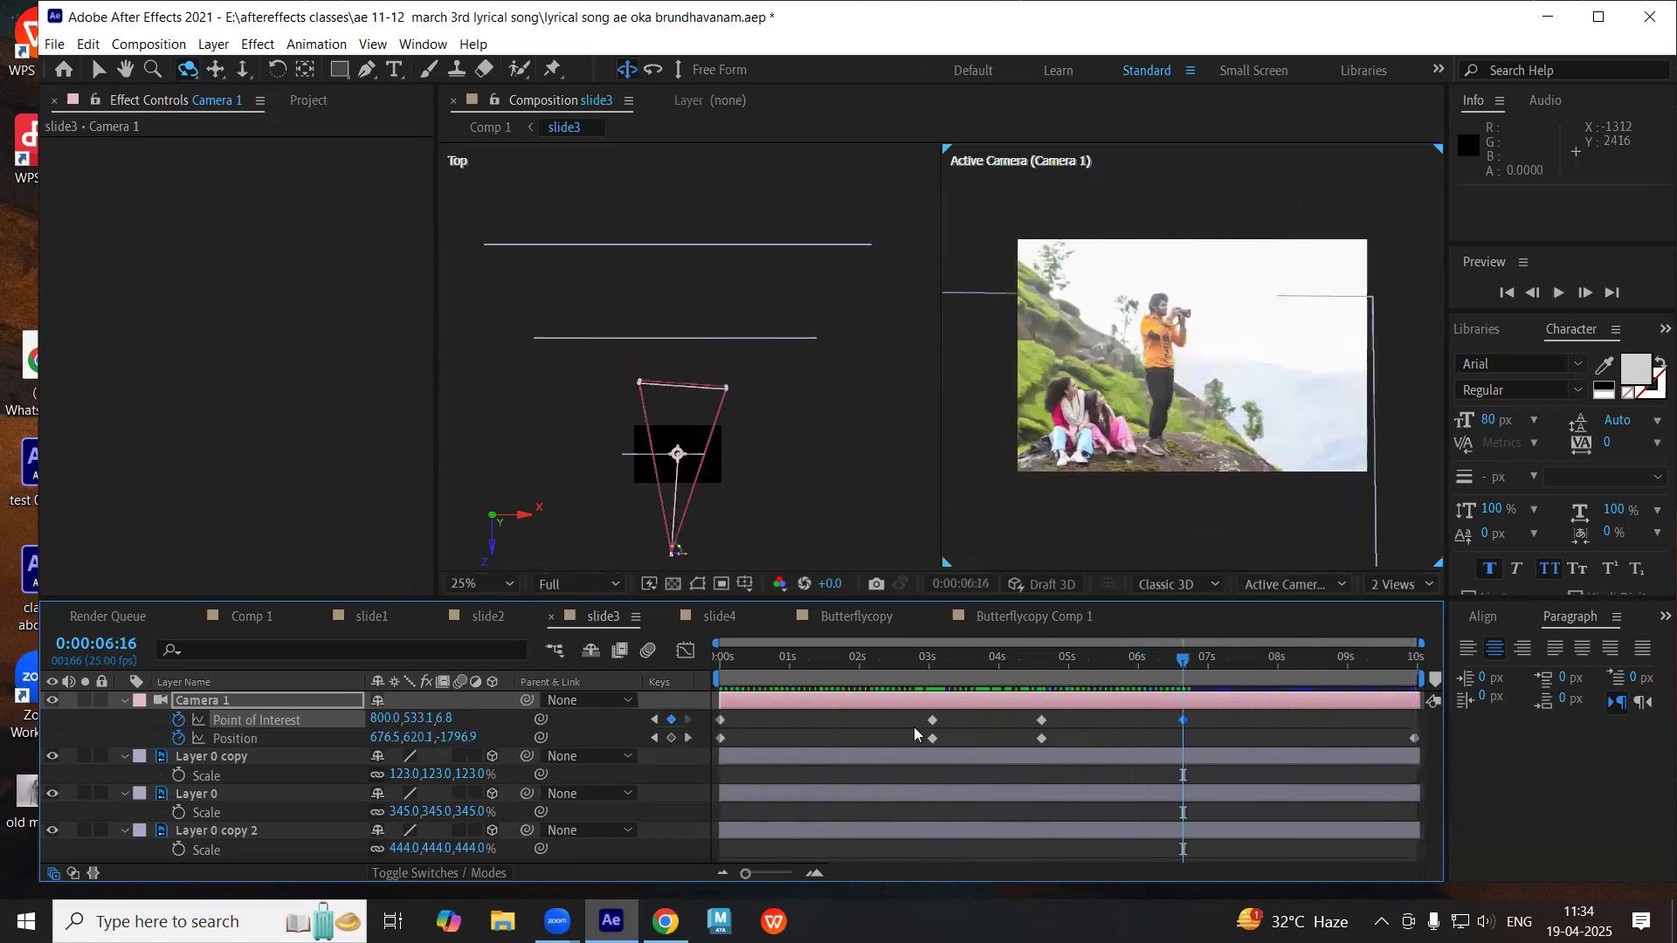
- Shift Camera 1's second pair of Point of Interest and Position keyframes to 0:00:02:09 and preview the animation from the start
{"action": "left_click_drag", "start_coordinate": [932, 721], "coordinate": [884, 722]}
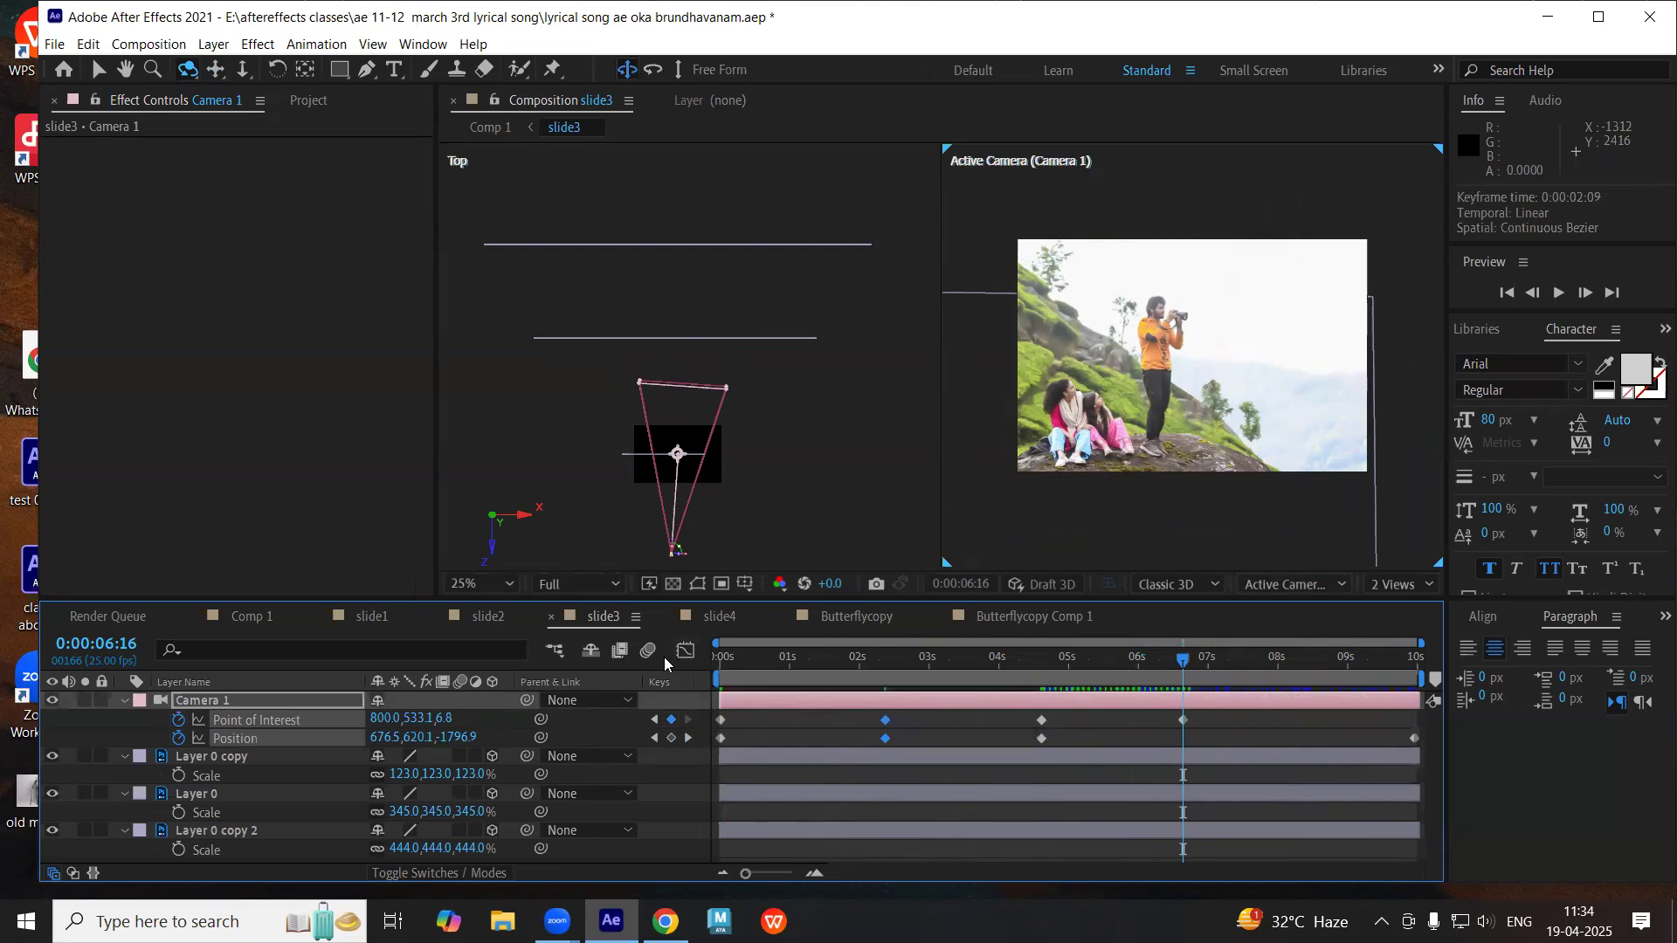
{"action": "key", "text": "Home"}
{"action": "key", "text": "space"}
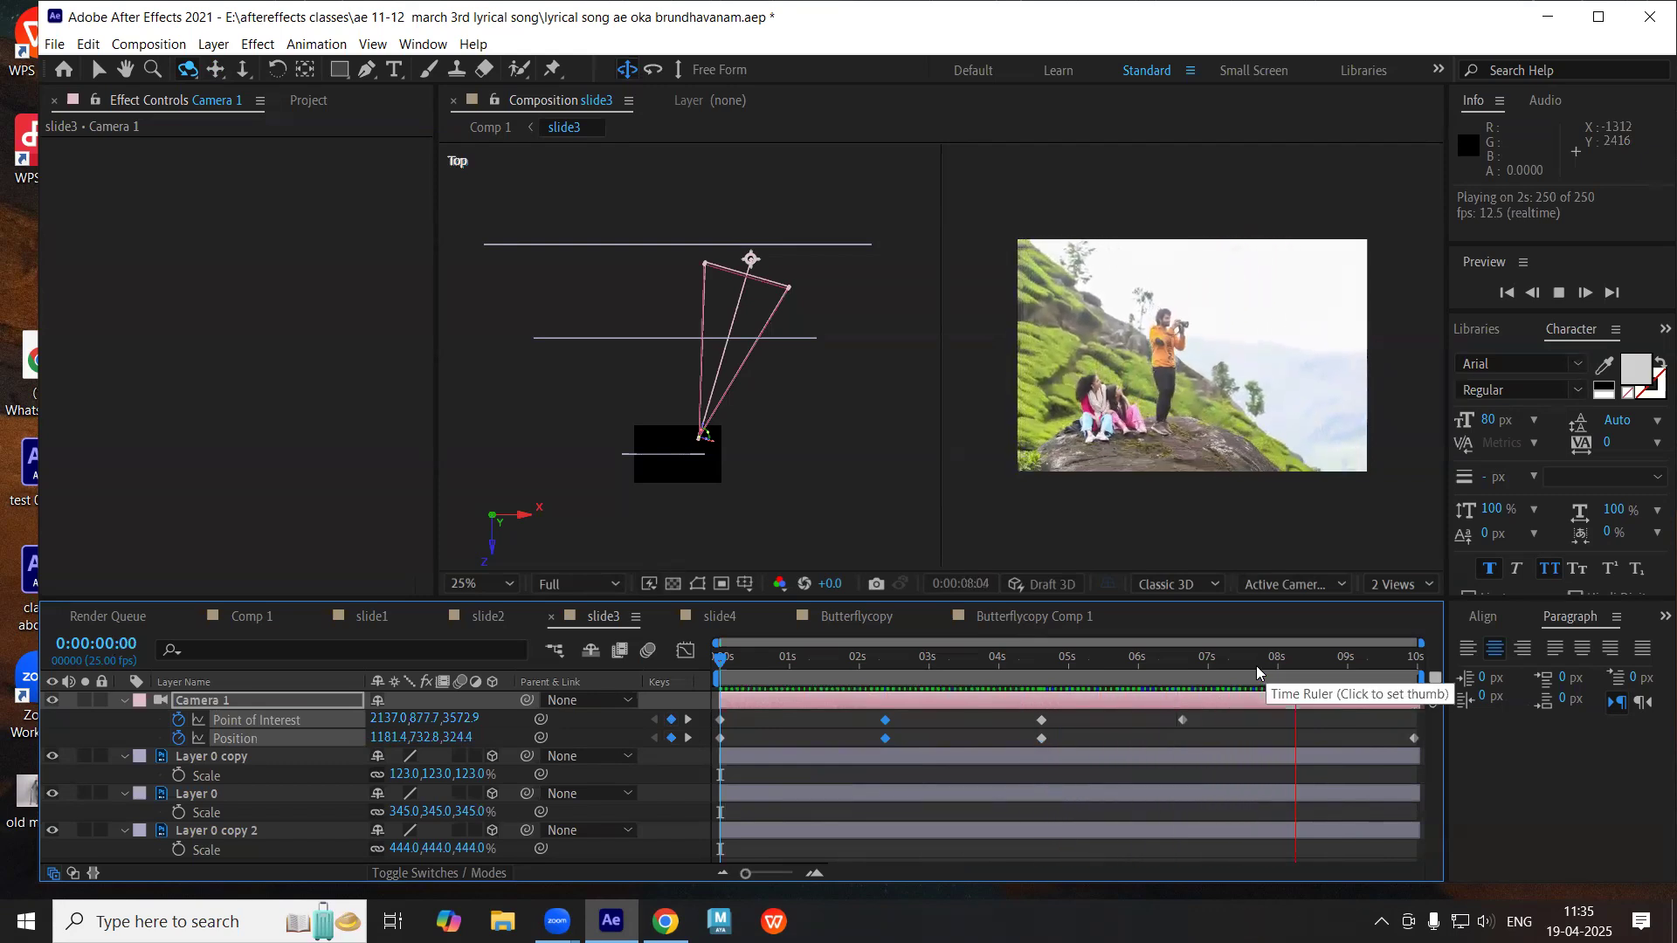
{"action": "key", "text": "space"}
- Move Camera 1's last Point of Interest keyframe to about 0:00:07:00 and its third keyframe pair to 0:00:04:21, previewing the new timing
{"action": "left_click_drag", "start_coordinate": [1183, 720], "coordinate": [1203, 718]}
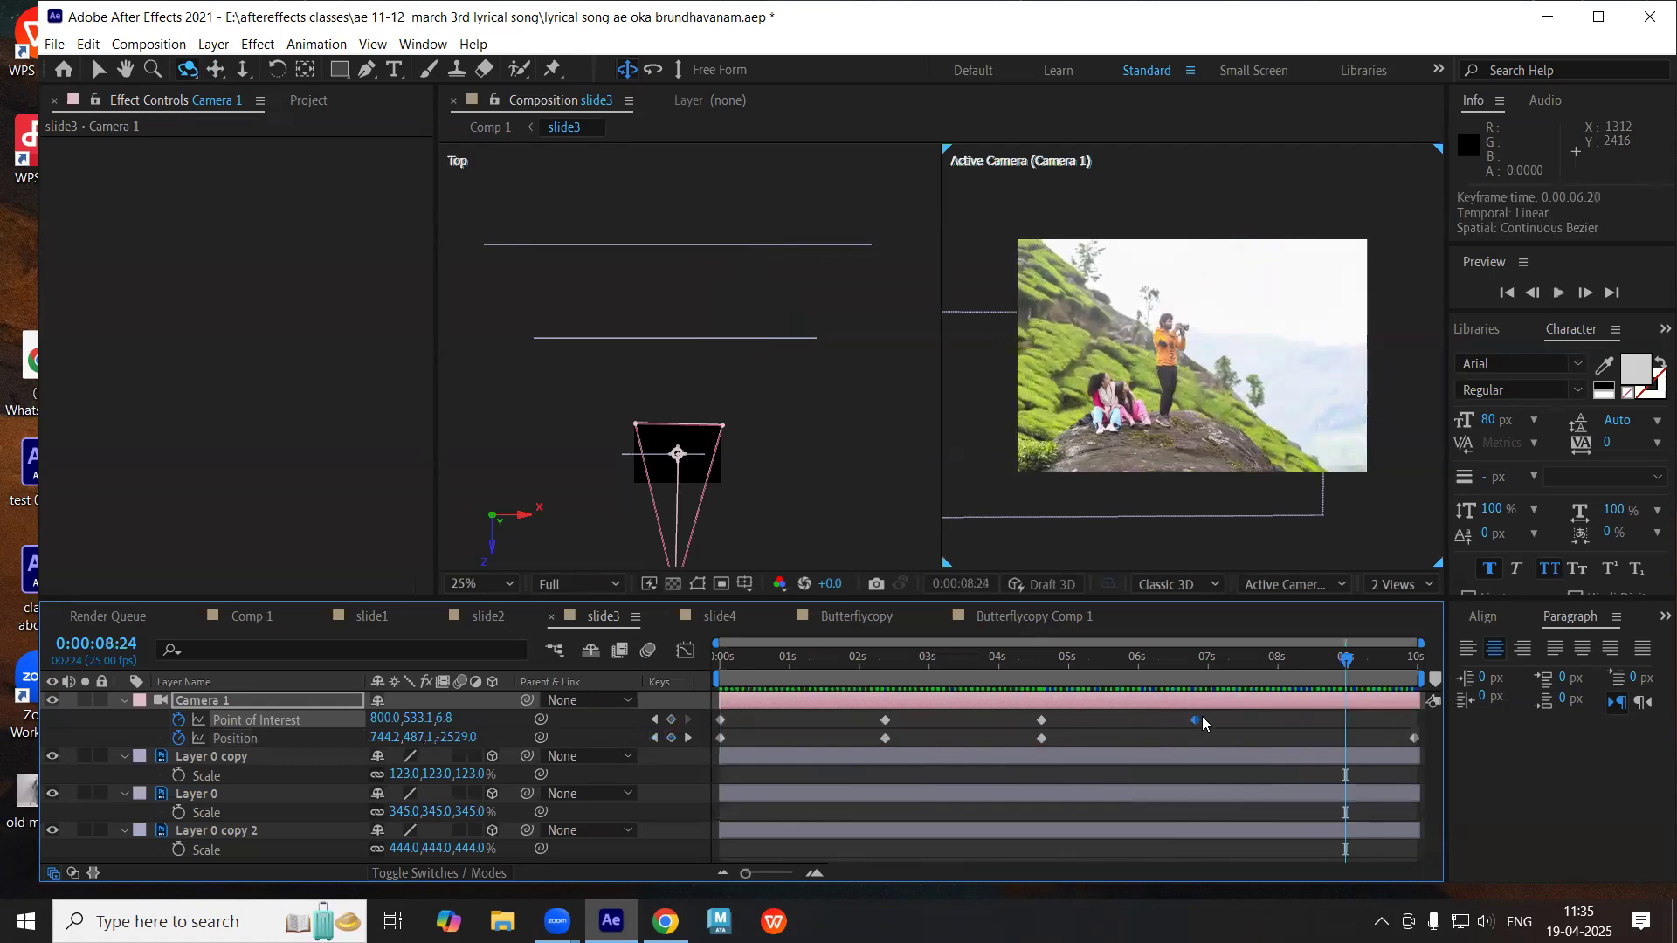
{"action": "left_click_drag", "start_coordinate": [1025, 727], "coordinate": [1058, 721]}
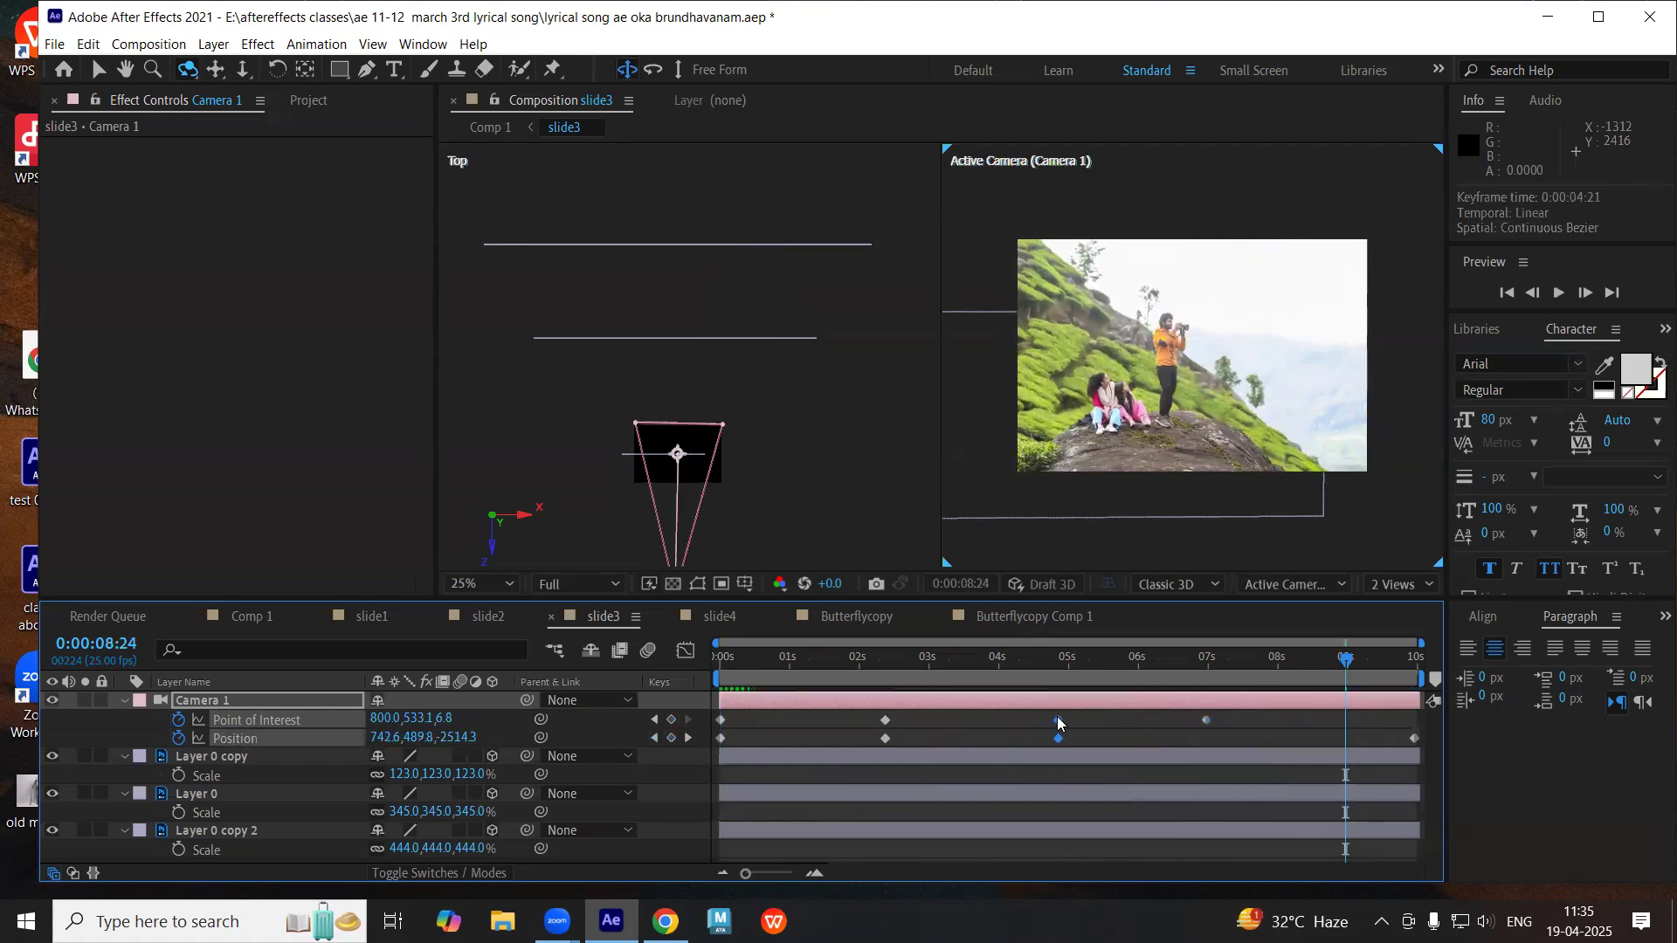
{"action": "key", "text": "space"}
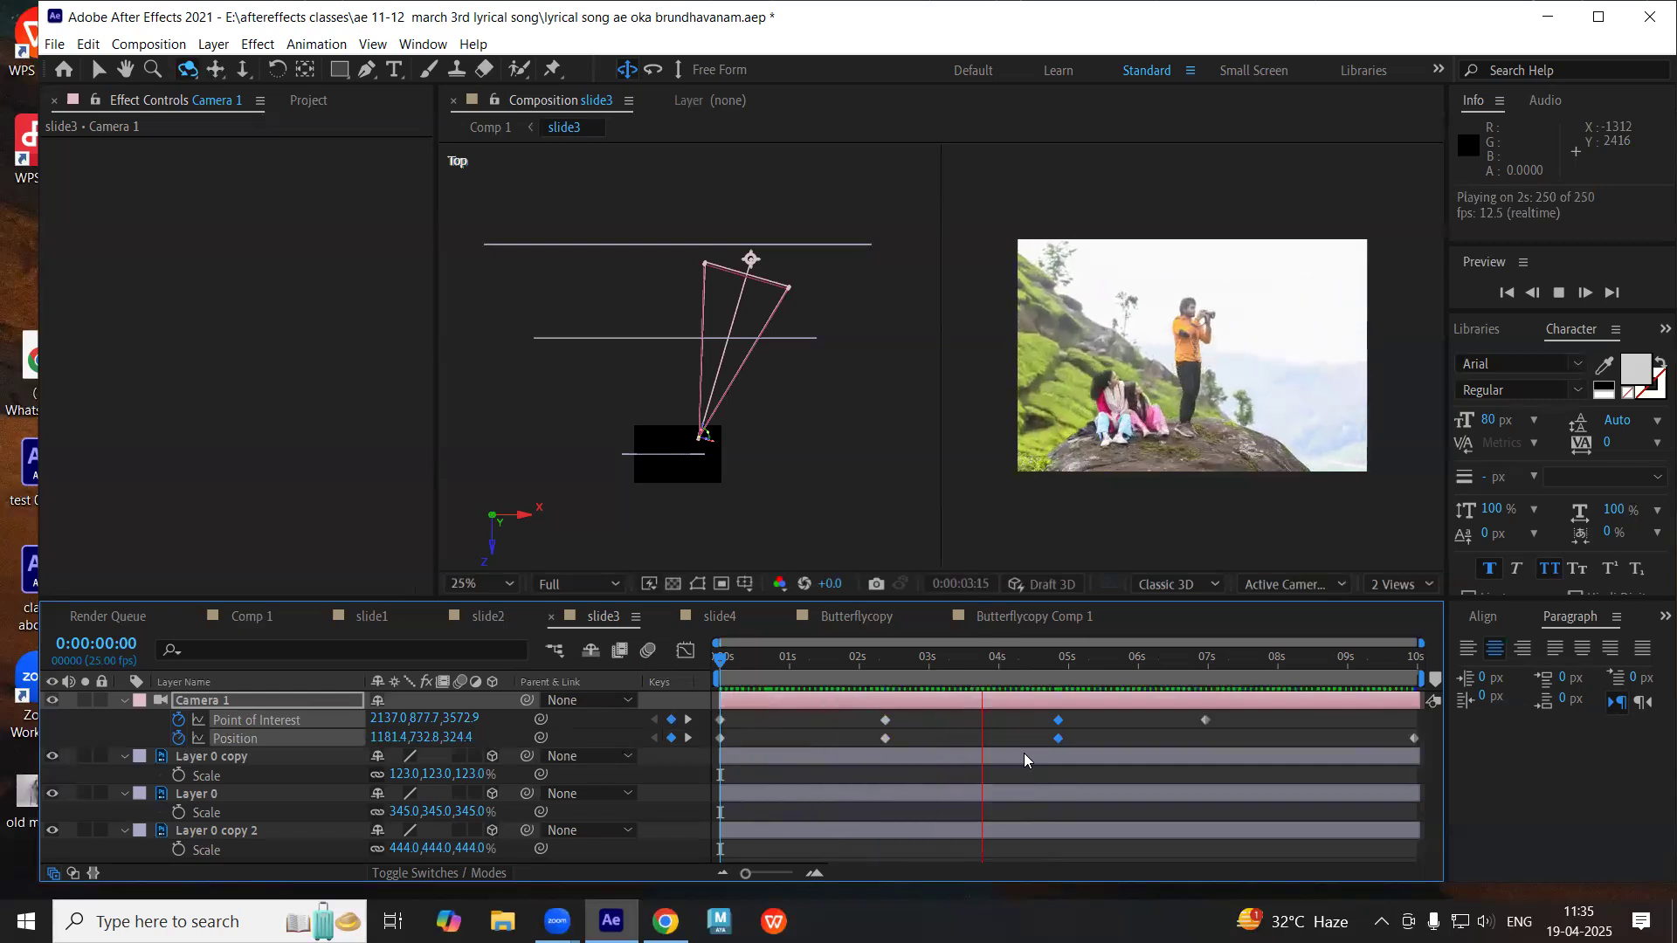
- Dolly Camera 1 back at 0:00:04:21 to a position of about 598, 770, -1624, and scrub through the result
{"action": "left_click", "coordinate": [1053, 673]}
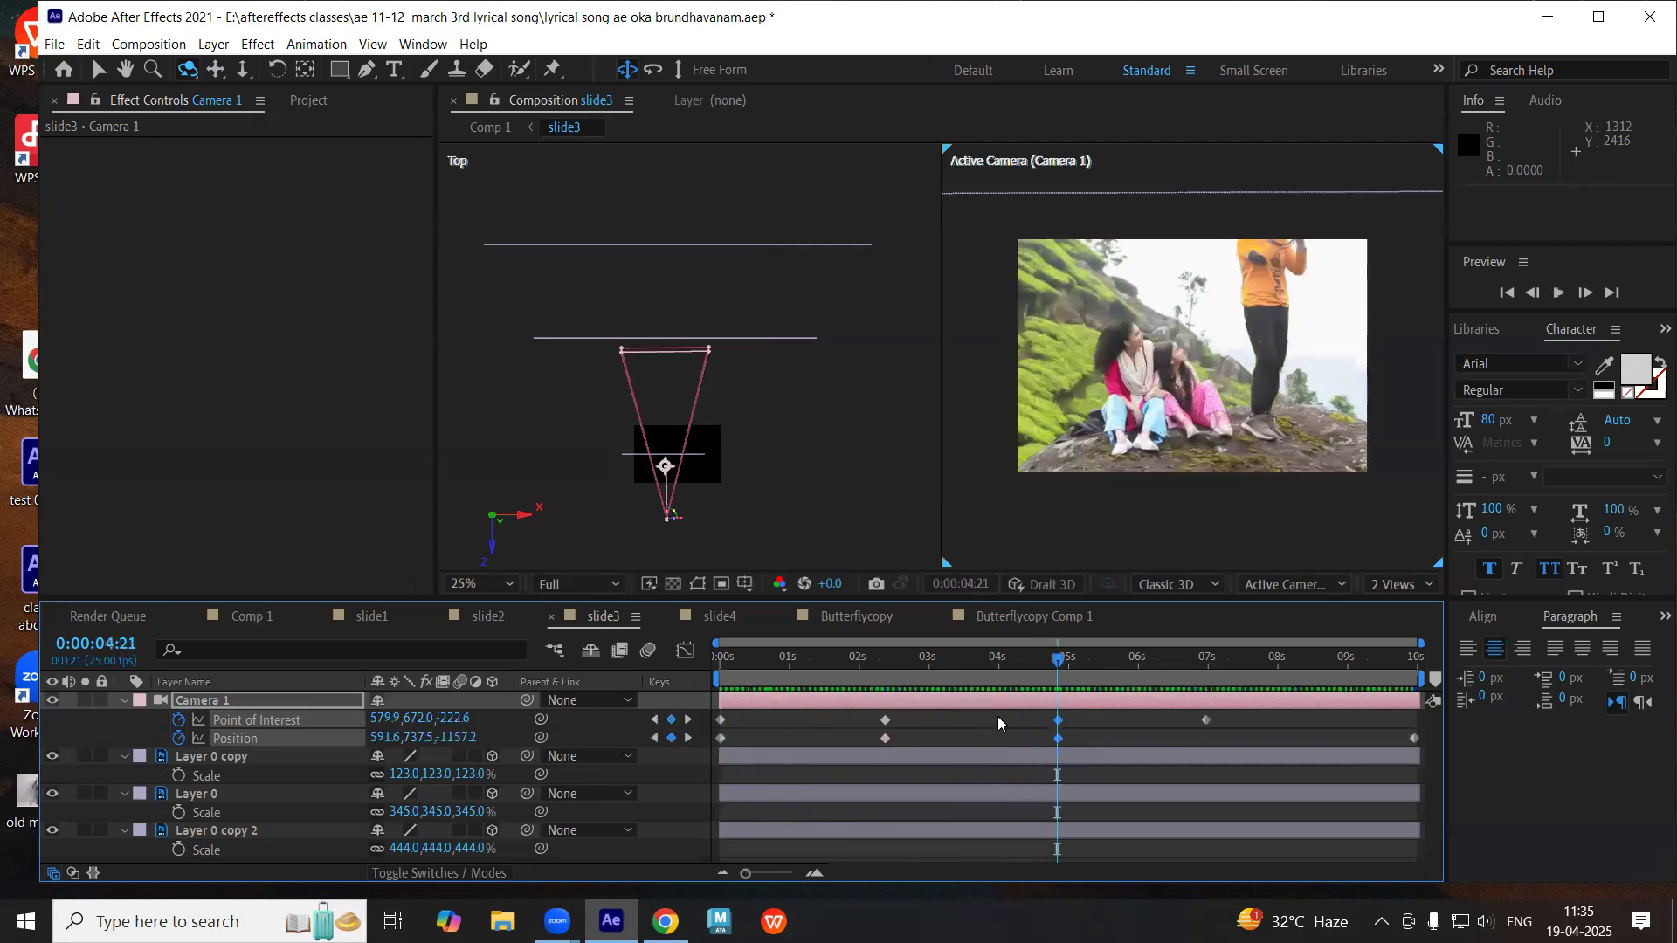
{"action": "left_click", "coordinate": [247, 70]}
{"action": "left_click_drag", "start_coordinate": [1156, 376], "coordinate": [1103, 470]}
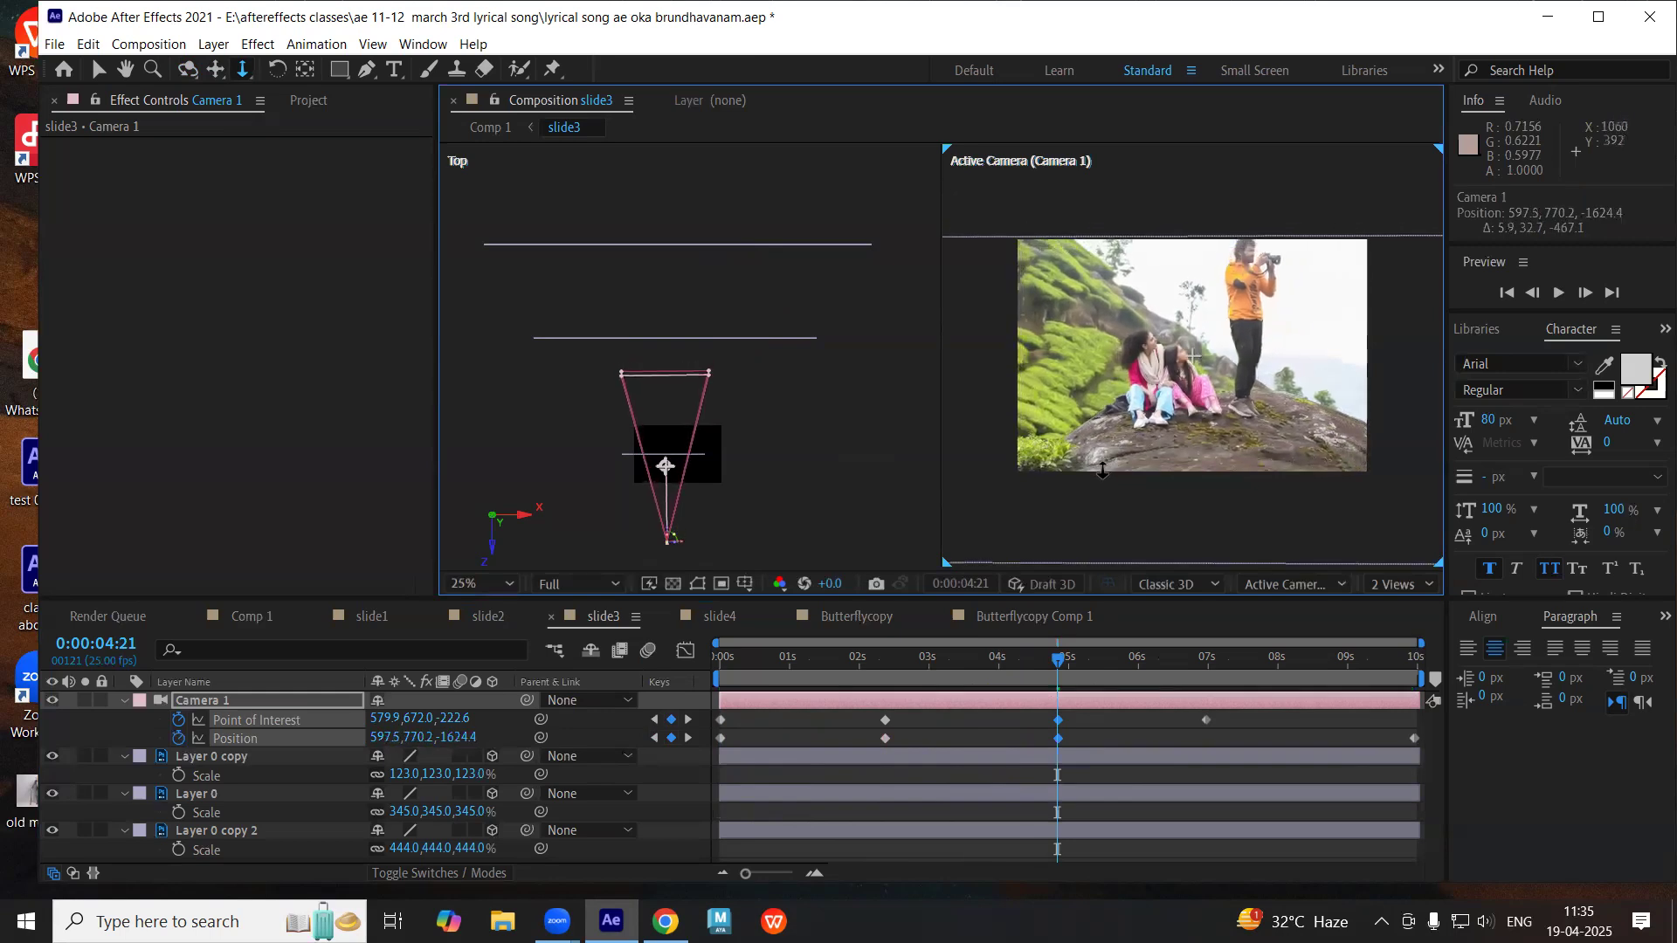
{"action": "left_click", "coordinate": [885, 659]}
{"action": "left_click_drag", "start_coordinate": [886, 659], "coordinate": [1415, 657]}
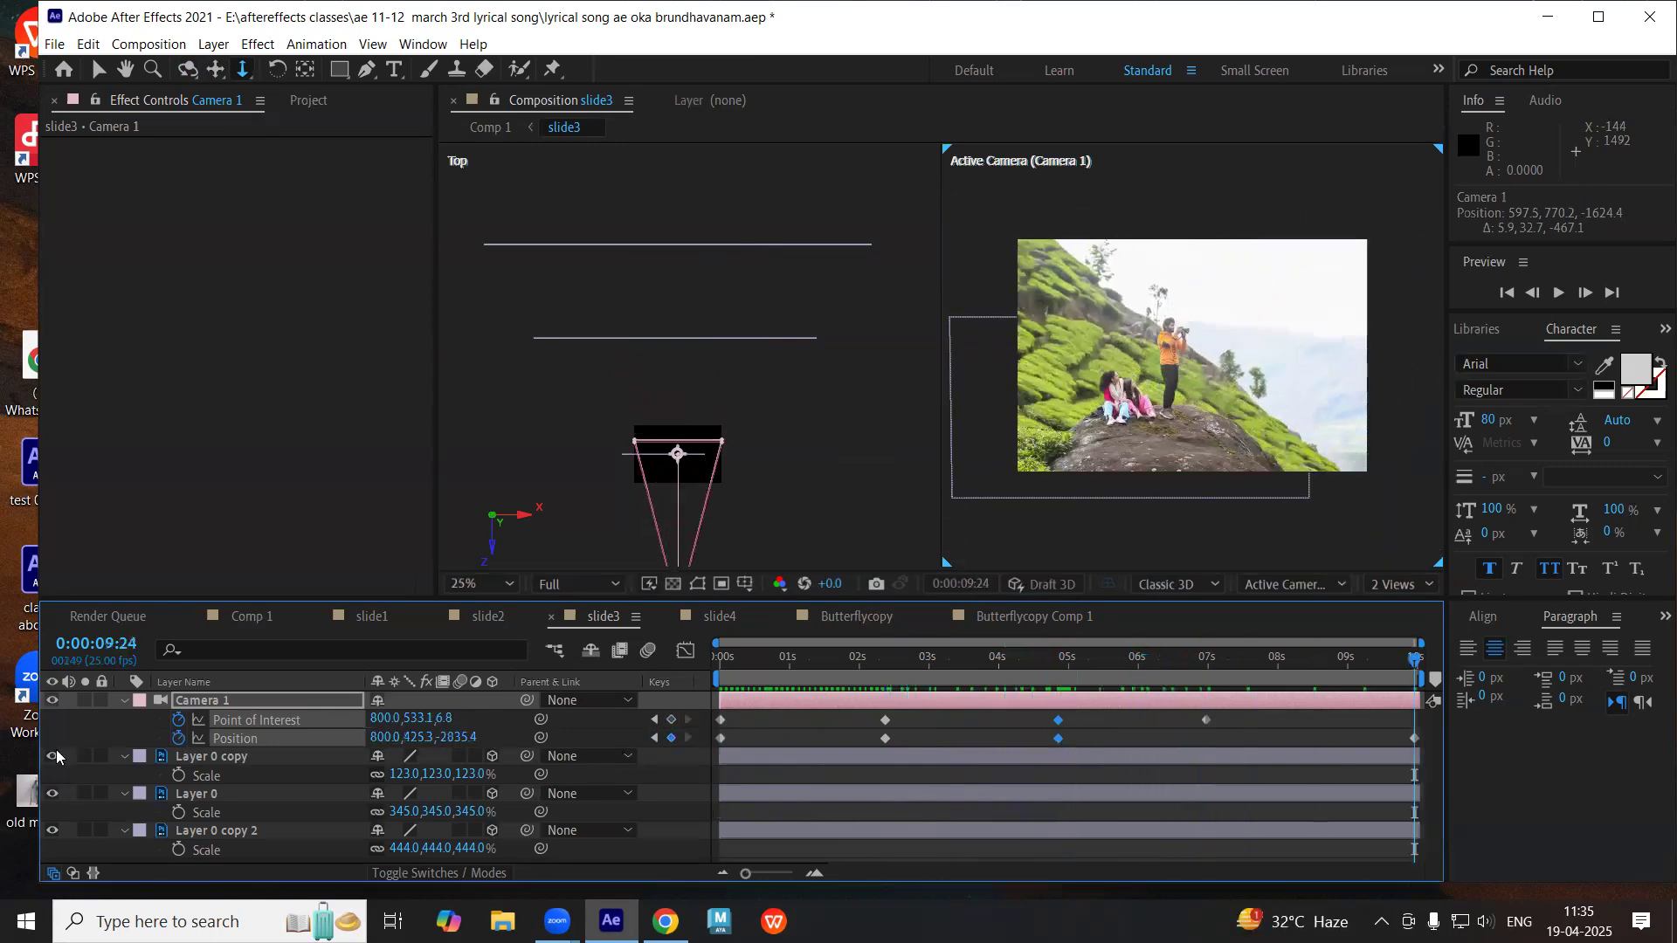
- Collapse the expanded properties of Camera 1 and the three photo layers in slide3
{"action": "left_click", "coordinate": [123, 701]}
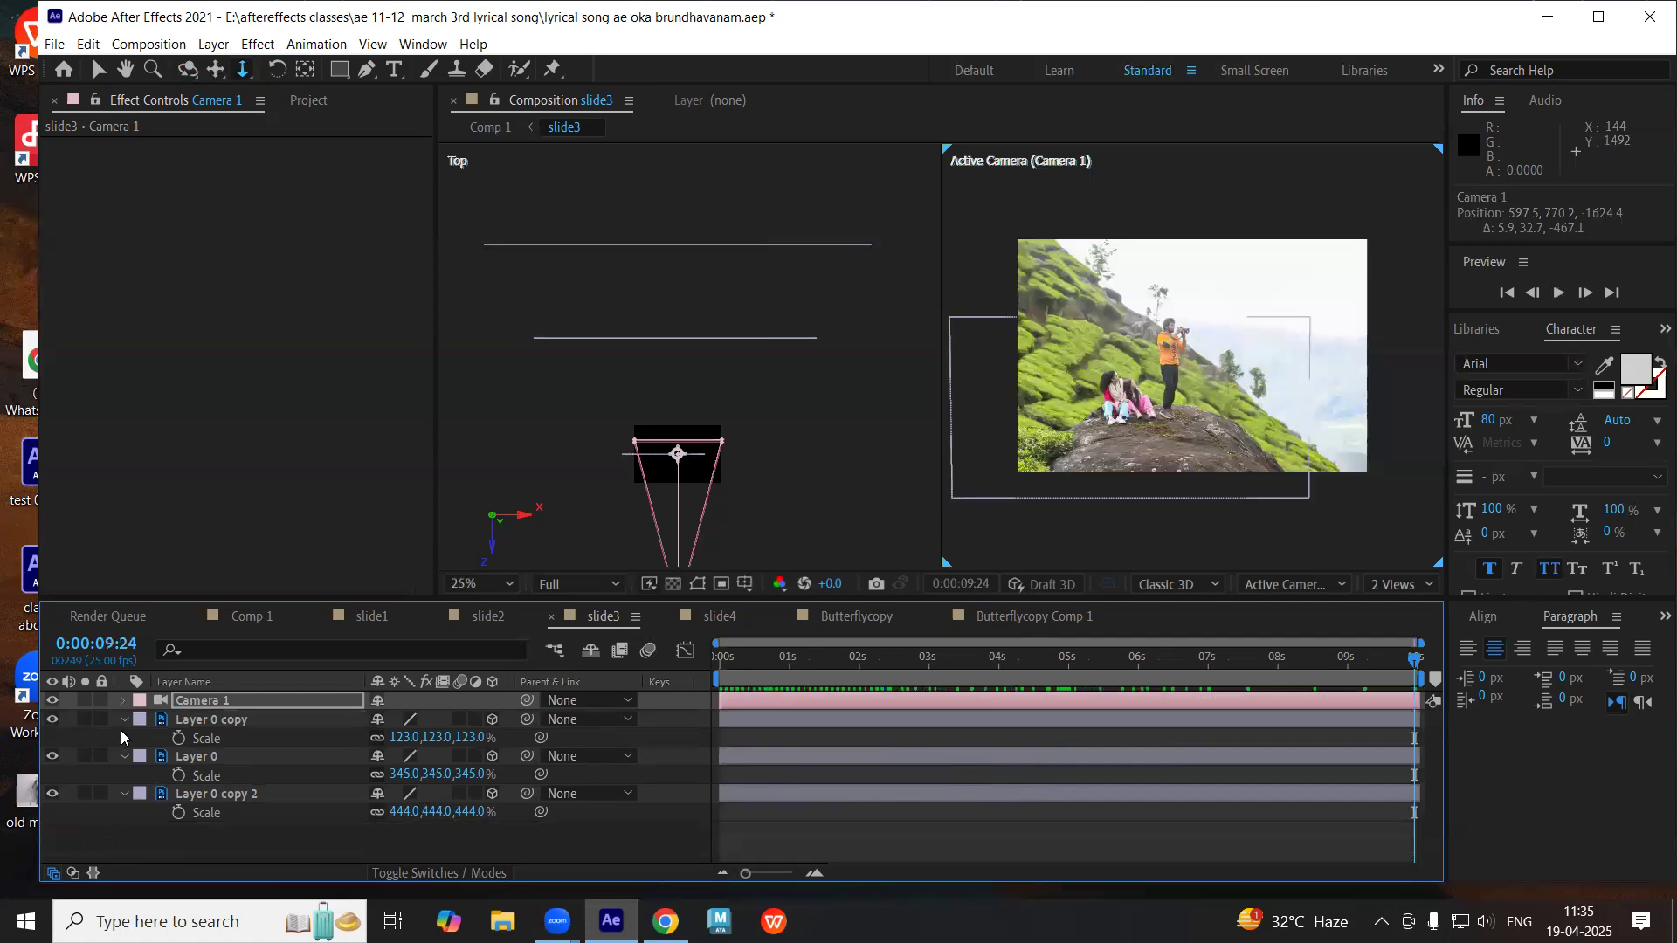
{"action": "left_click", "coordinate": [124, 720]}
{"action": "left_click", "coordinate": [124, 738]}
{"action": "left_click", "coordinate": [124, 756]}
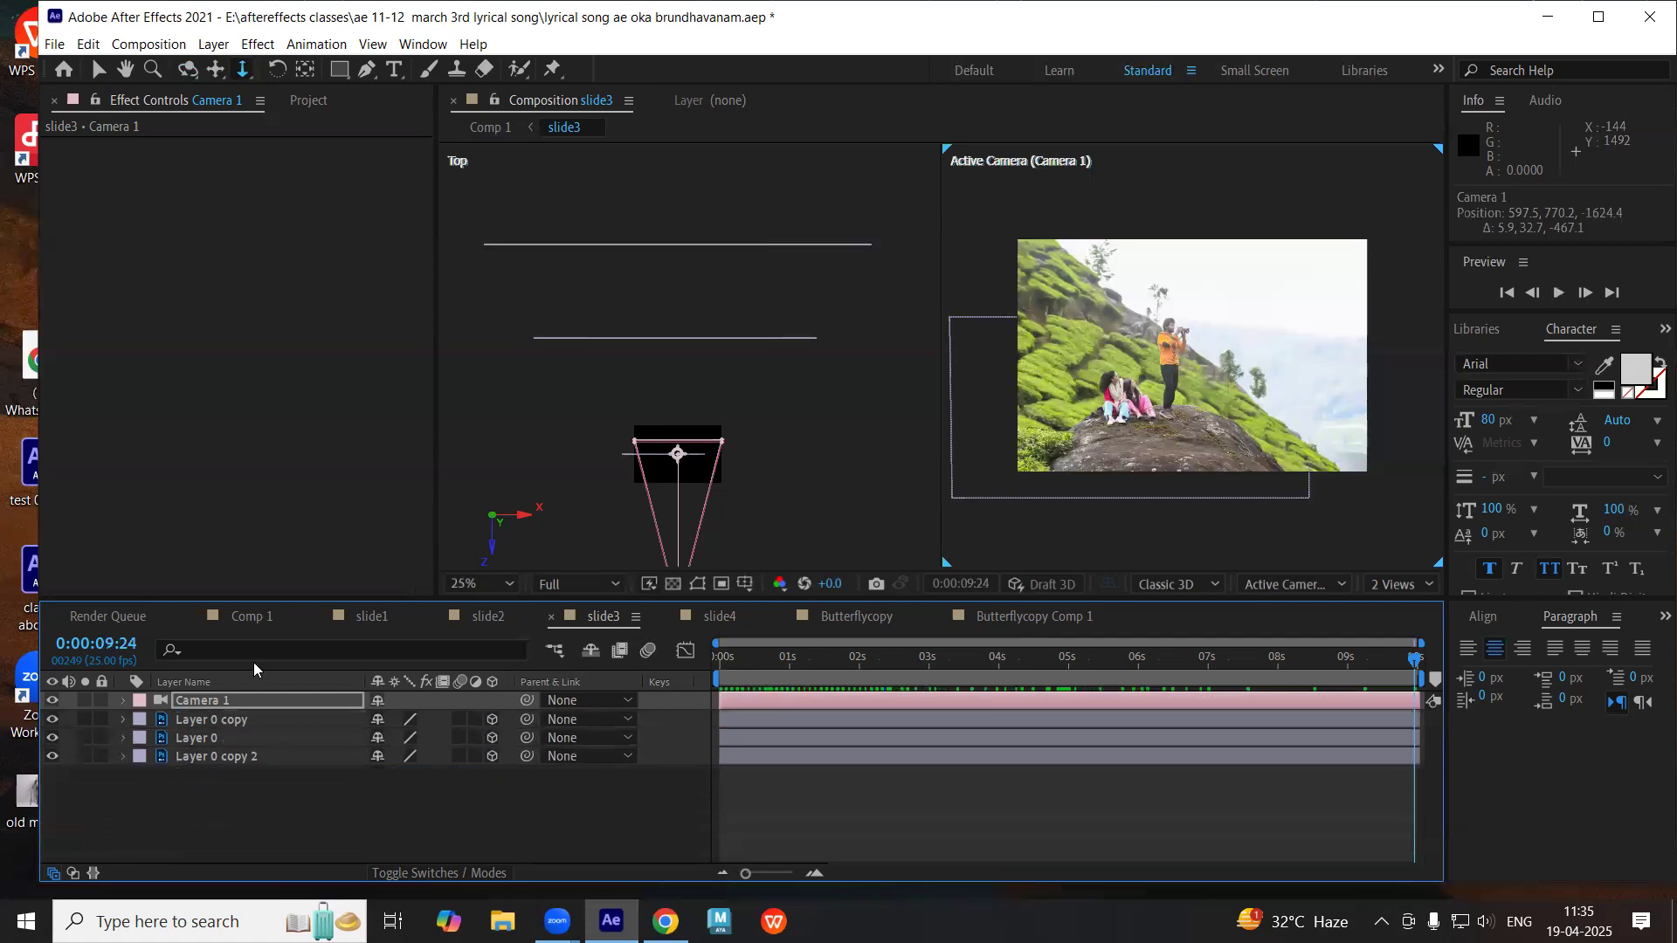
- Copy the Butterflycopy Comp 1 and Butterflycopy Comp 2 layers from slide2 into slide3
{"action": "left_click", "coordinate": [488, 616]}
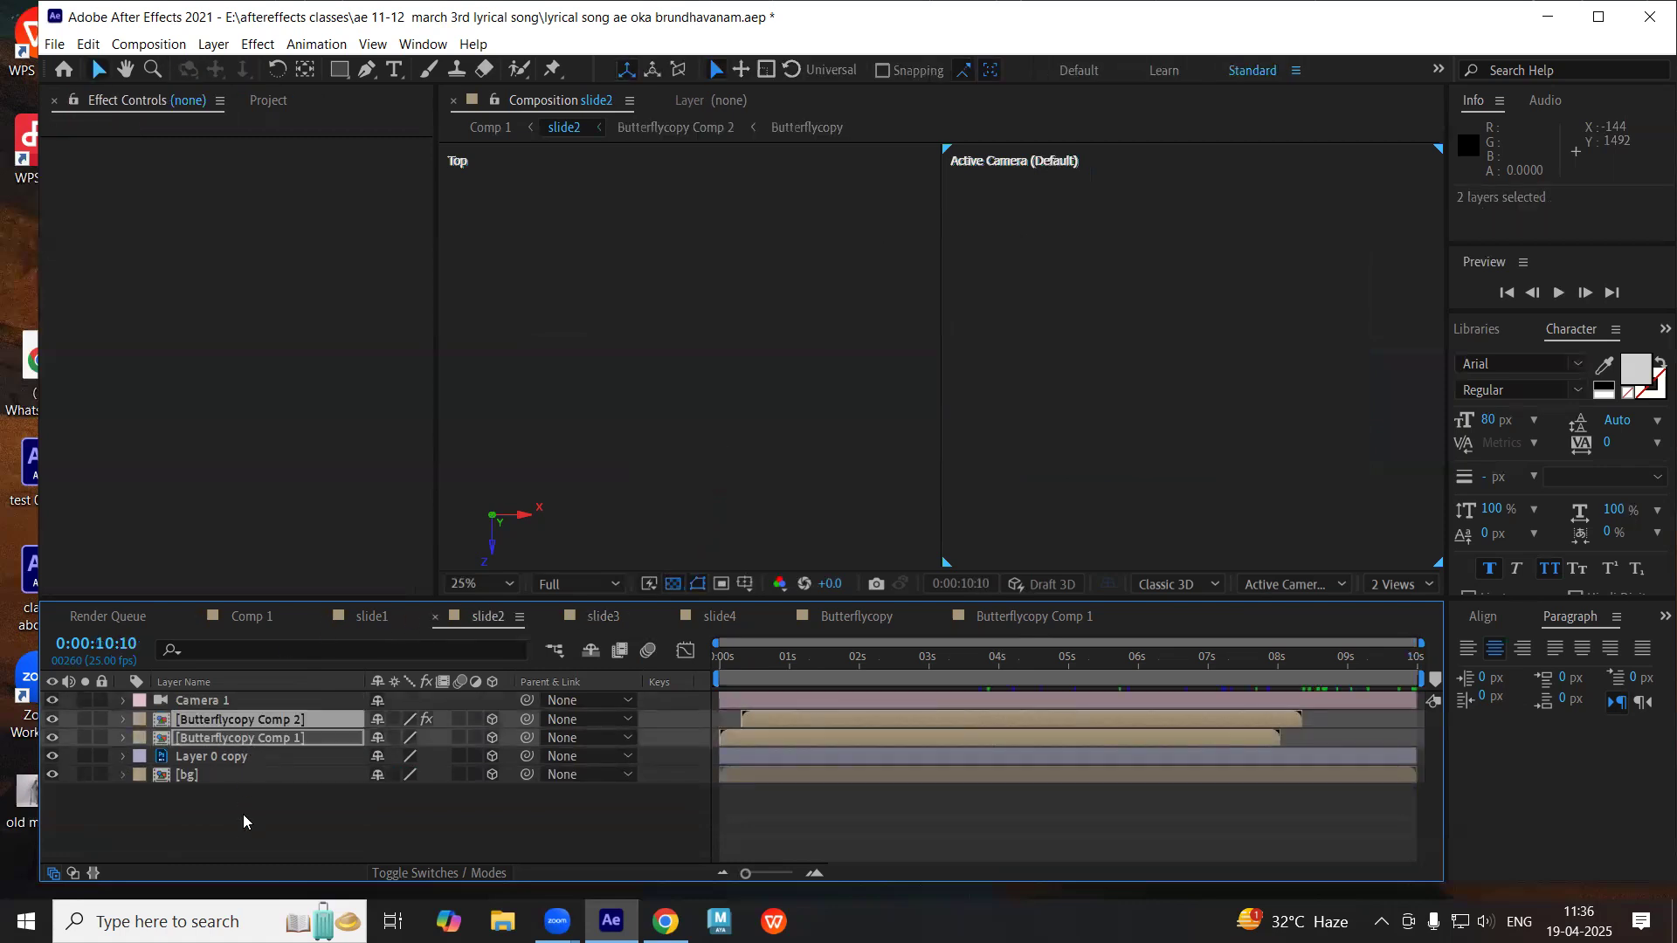
{"action": "left_click", "coordinate": [244, 821]}
{"action": "left_click", "coordinate": [225, 719]}
{"action": "left_click", "coordinate": [240, 739], "text": "shift"}
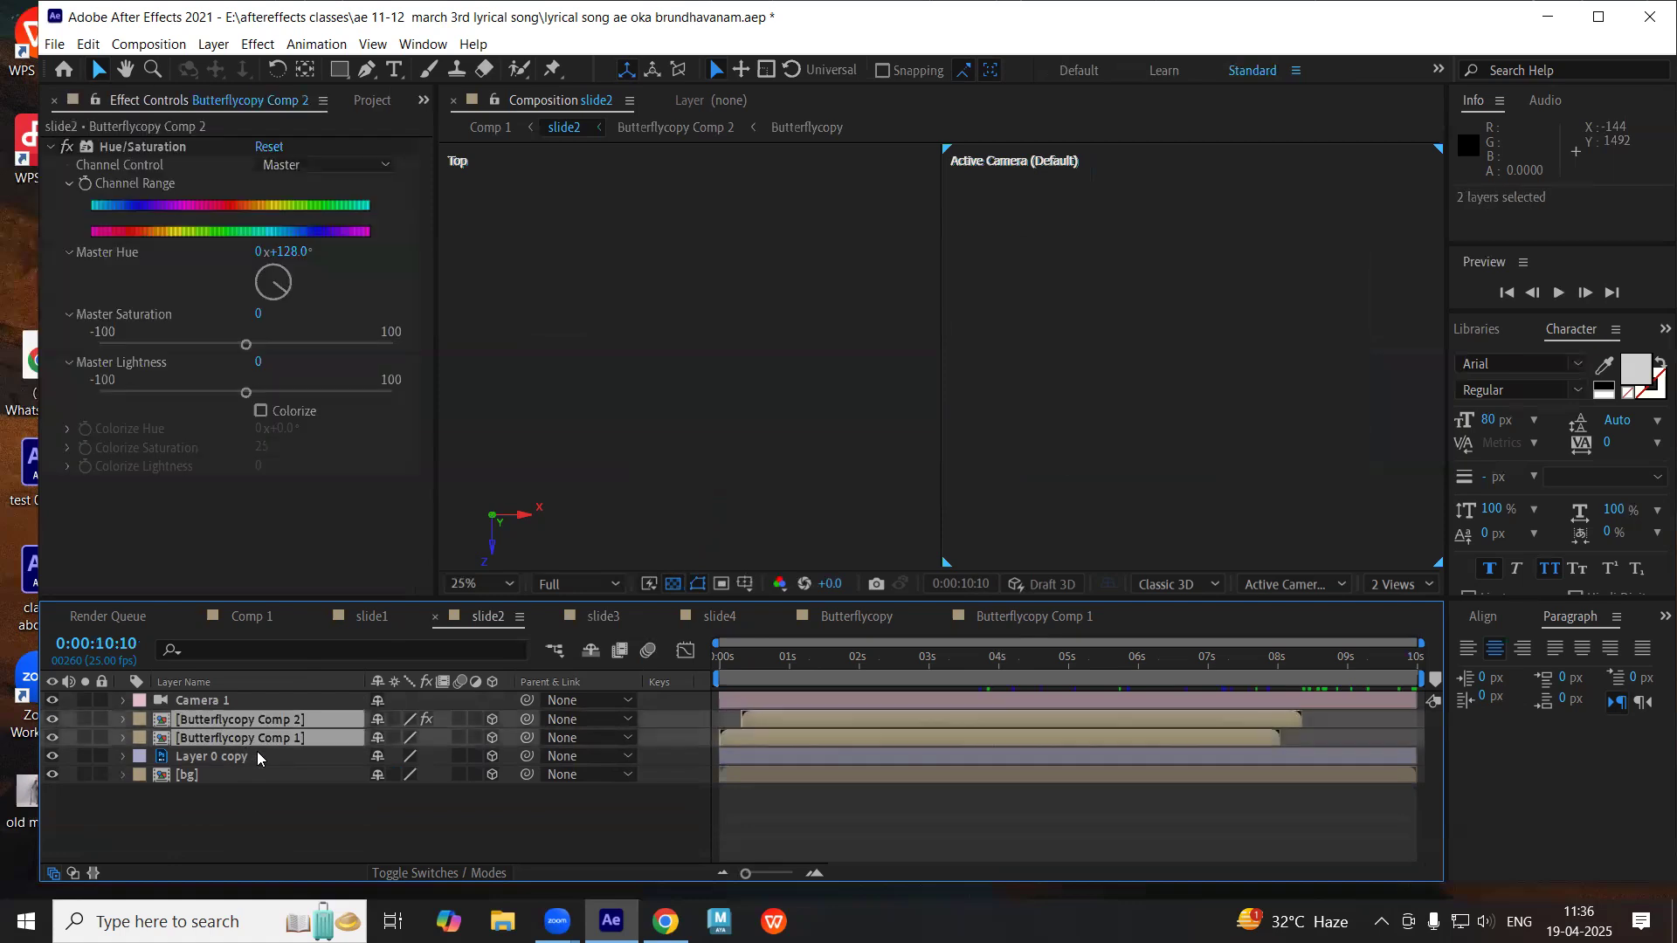
{"action": "key", "text": "ctrl+c"}
{"action": "left_click", "coordinate": [590, 616]}
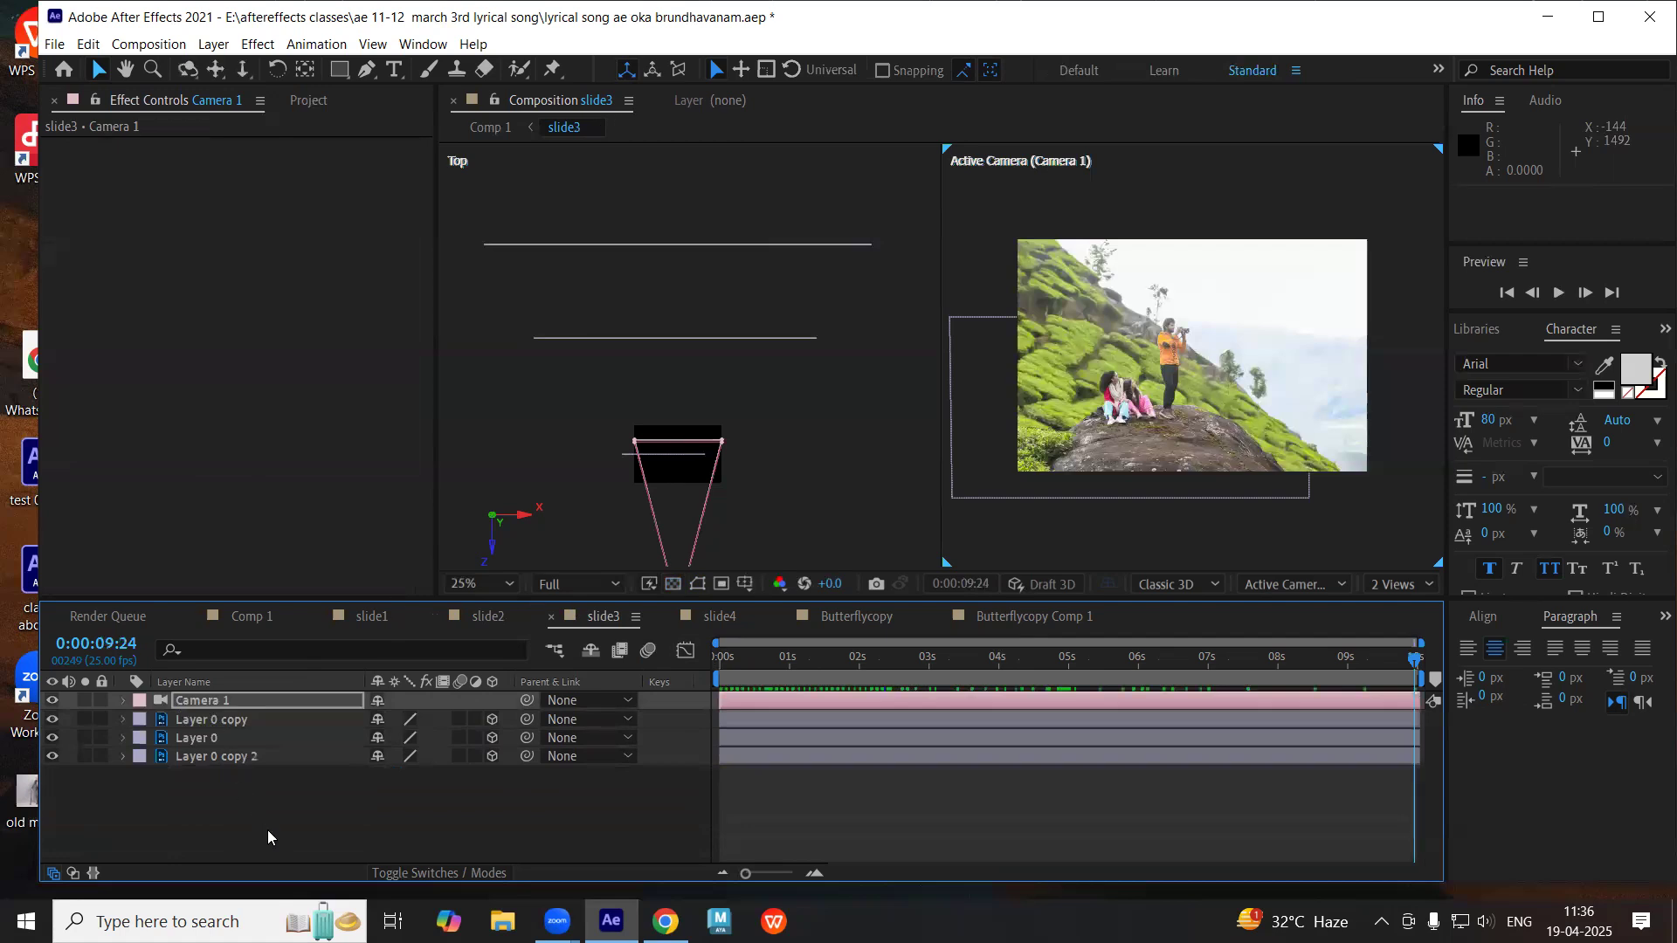
{"action": "left_click", "coordinate": [267, 829]}
{"action": "key", "text": "ctrl+v"}
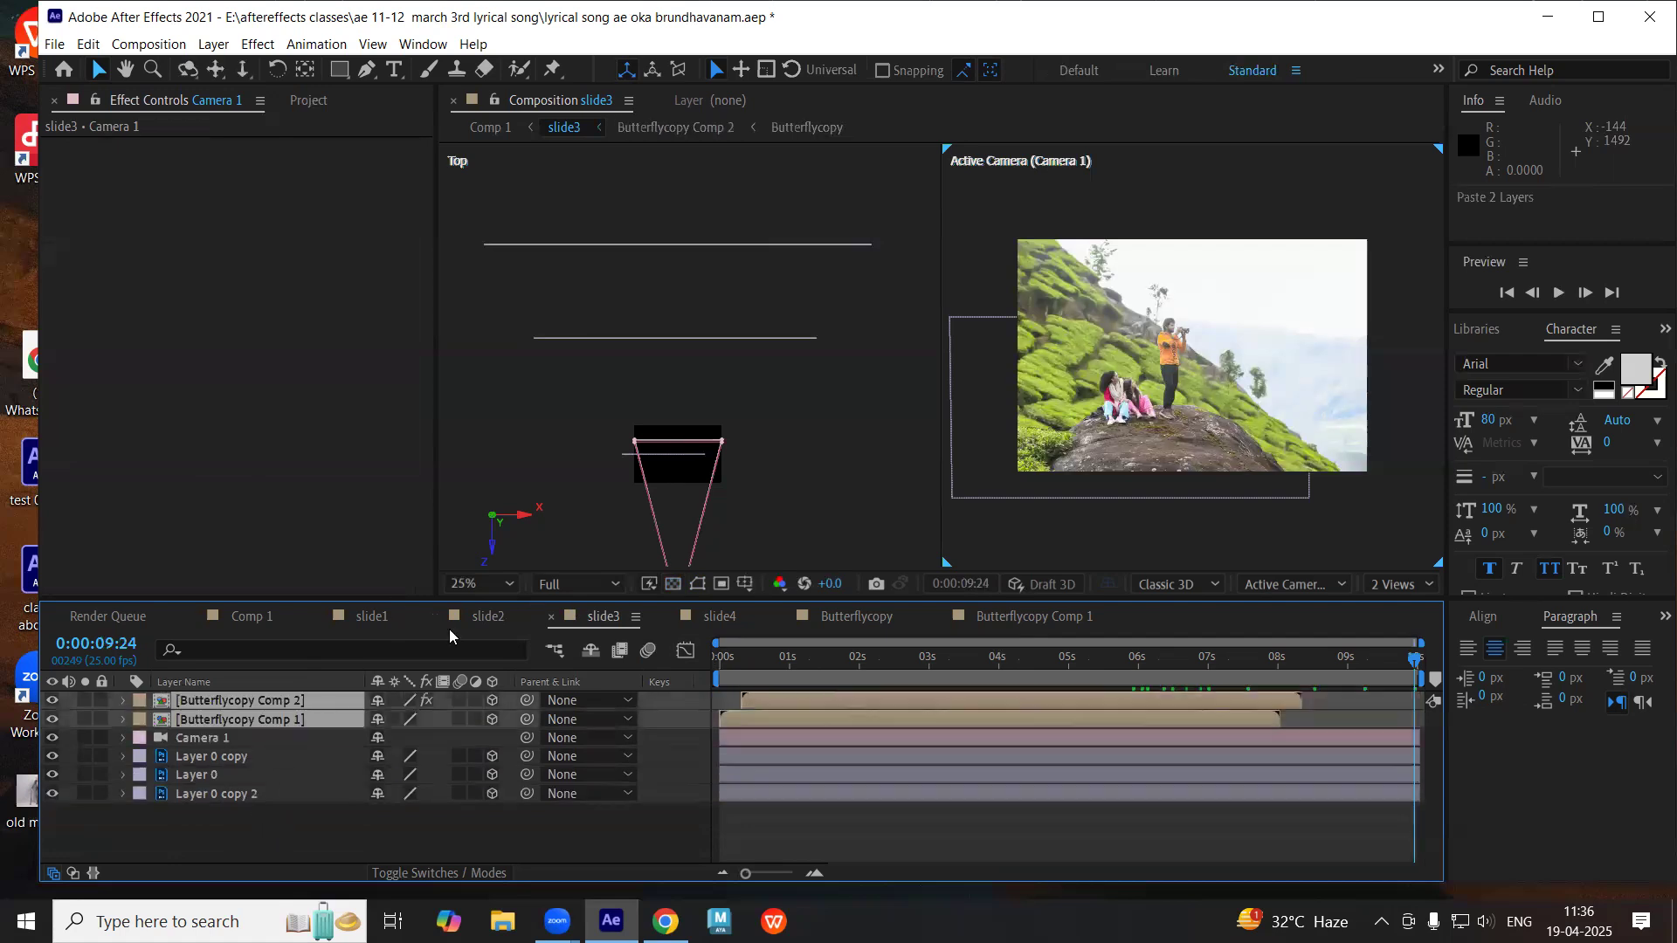
- Lower both butterfly layers in the camera view at 0:00:01:16 by 364 px along the Y axis
{"action": "key", "text": "Home"}
{"action": "key", "text": "space"}
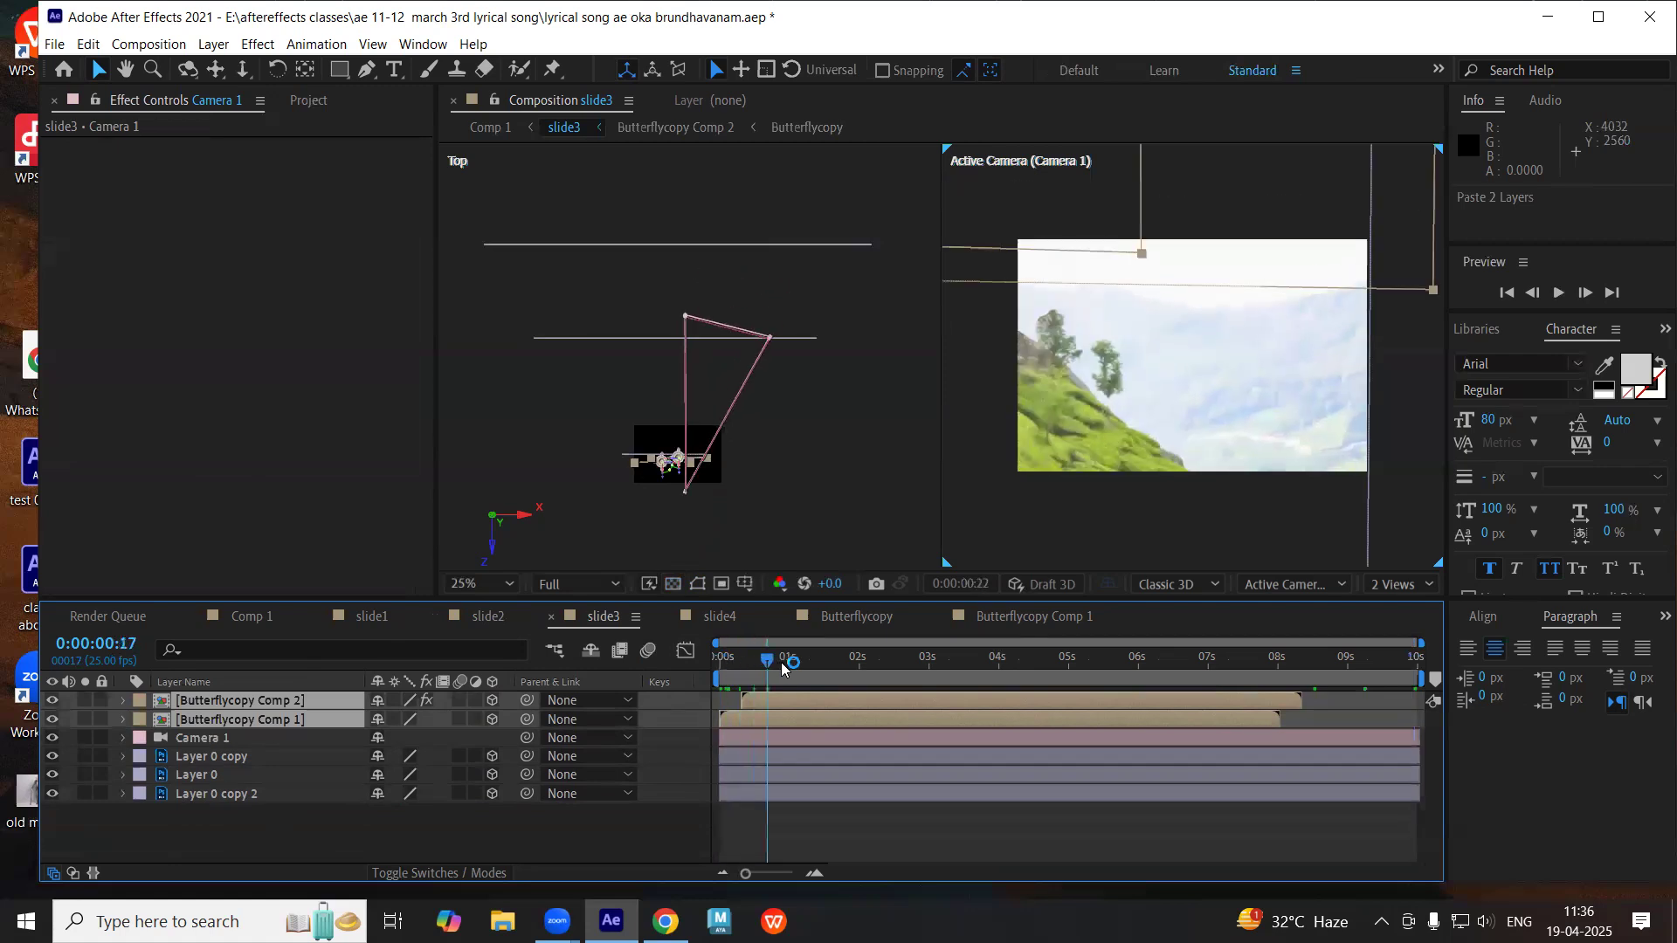
{"action": "left_click_drag", "start_coordinate": [797, 671], "coordinate": [836, 678]}
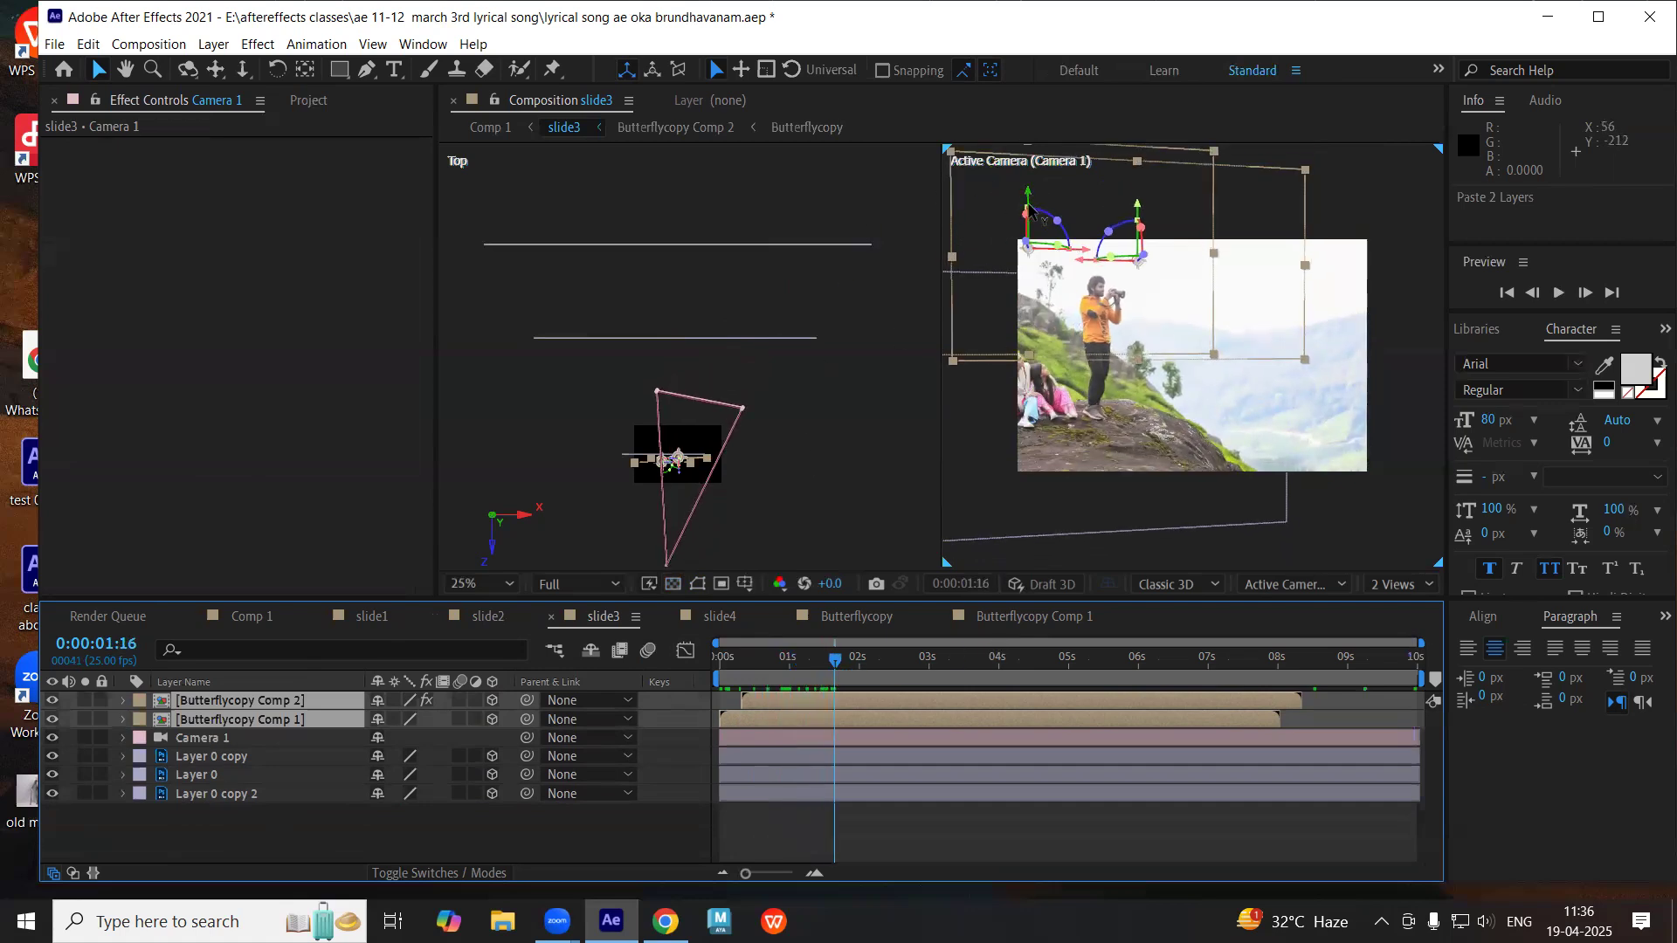
{"action": "left_click_drag", "start_coordinate": [1031, 211], "coordinate": [1028, 276]}
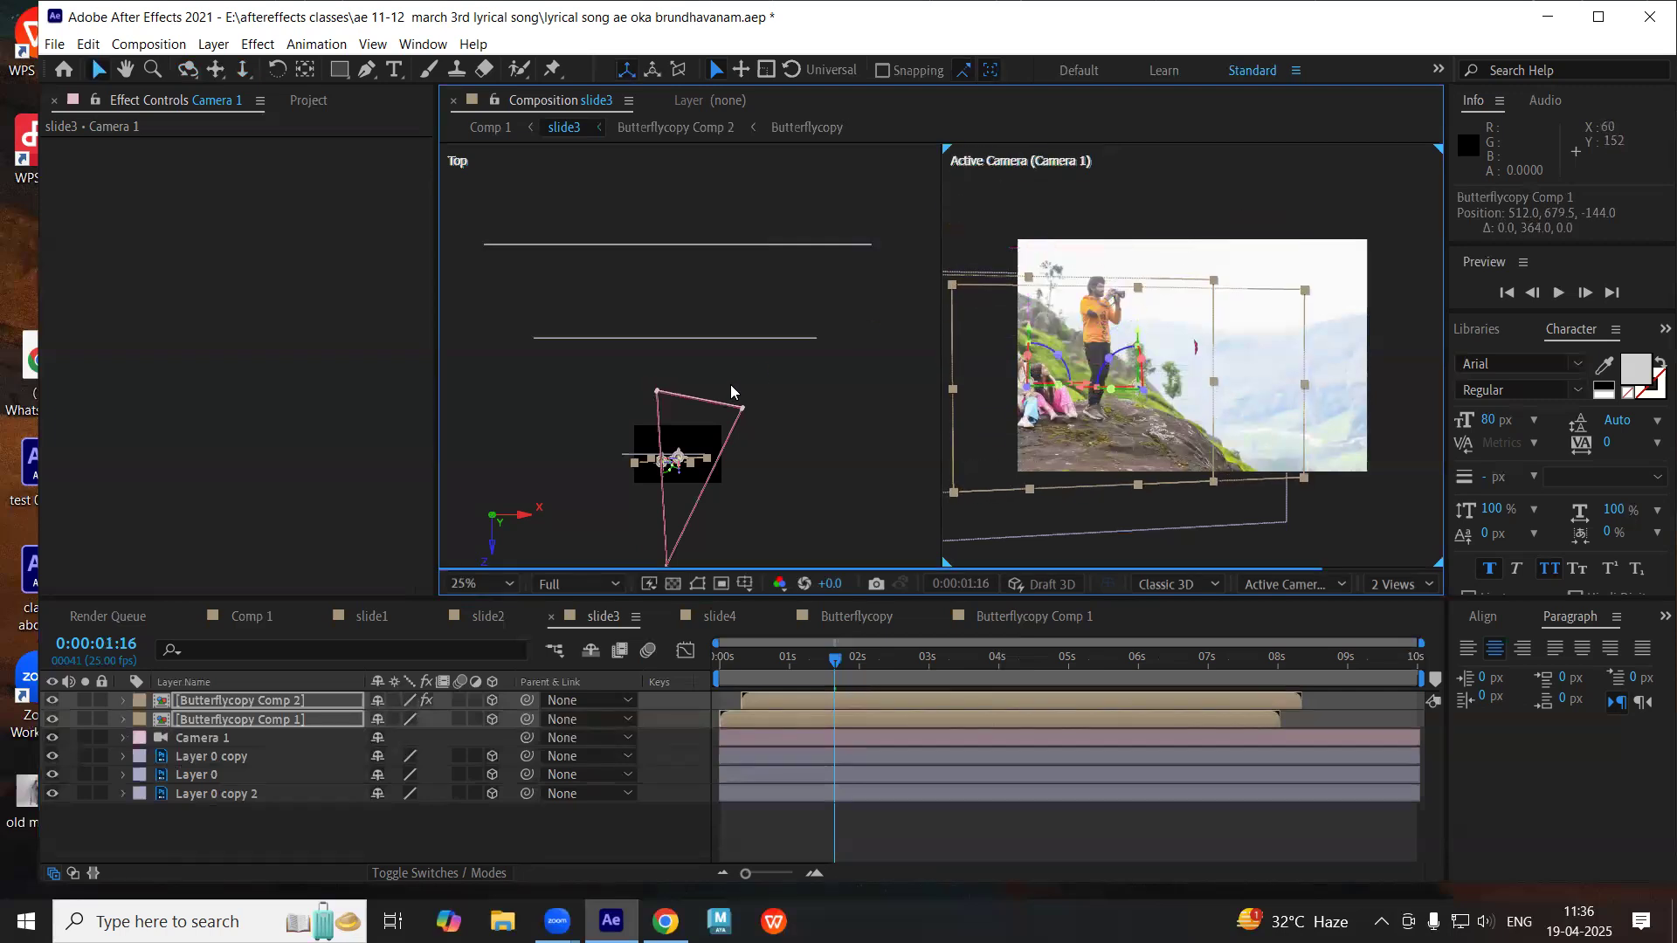
- Enlarge both butterfly layers together at 0:00:03:00, bringing Butterflycopy Comp 2's scale to -152, 152, 152%
{"action": "scroll", "coordinate": [645, 501], "scroll_direction": "up", "scroll_amount": 3}
{"action": "key", "text": "space"}
{"action": "left_click_drag", "start_coordinate": [732, 562], "coordinate": [685, 292]}
{"action": "left_click_drag", "start_coordinate": [716, 445], "coordinate": [829, 331]}
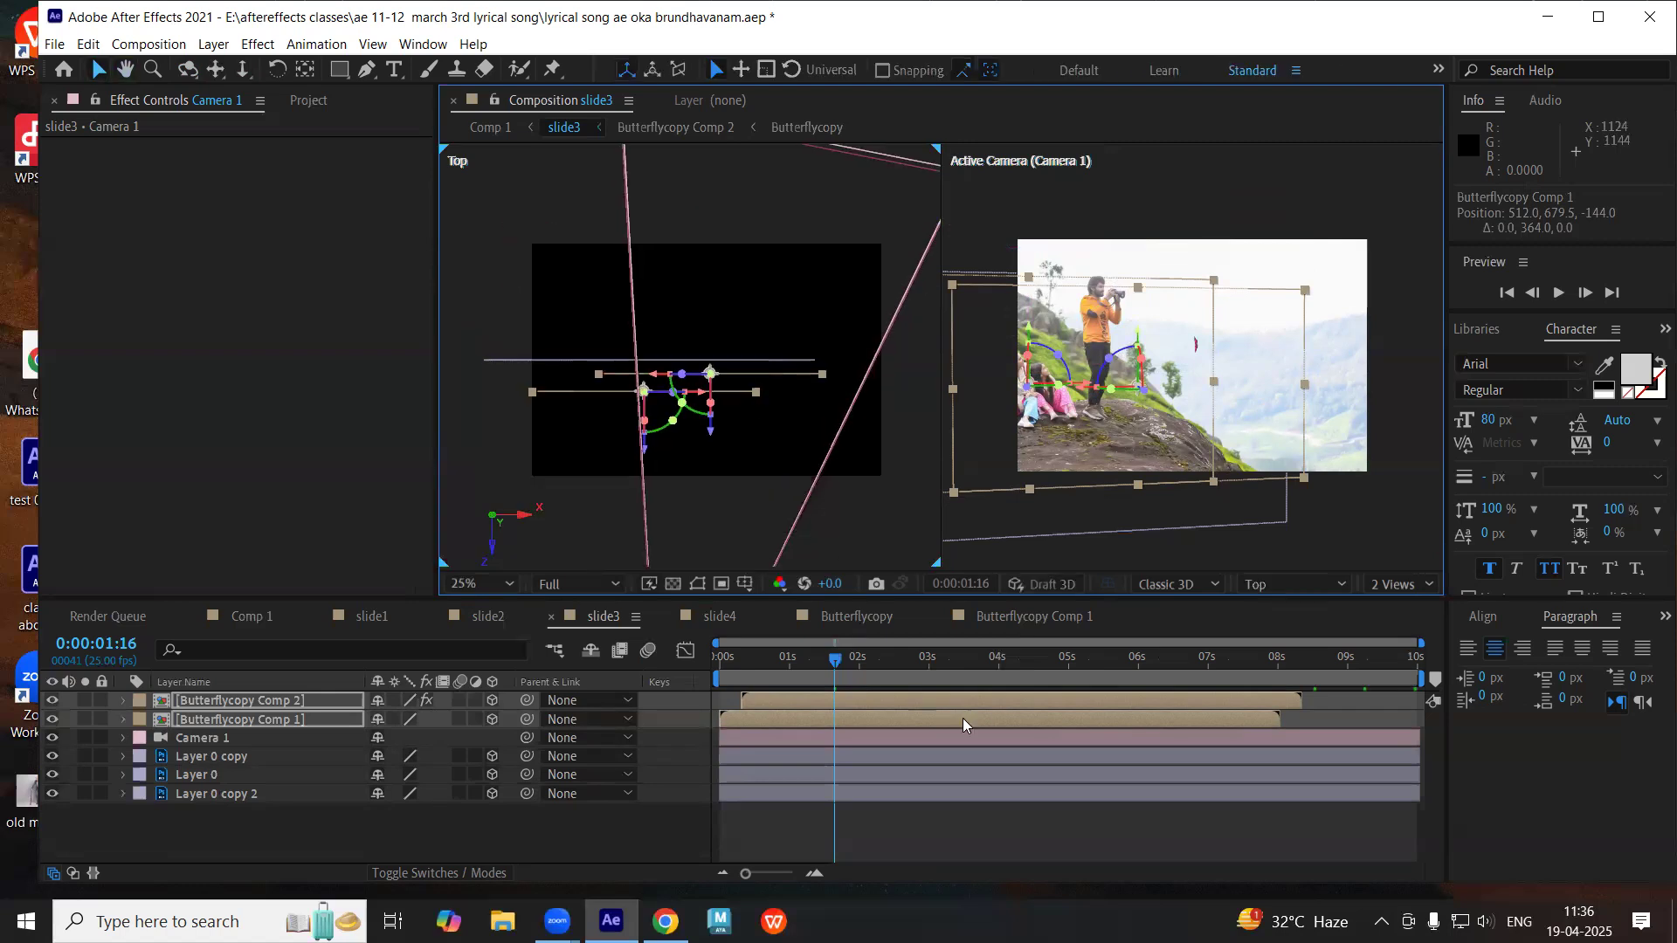
{"action": "left_click_drag", "start_coordinate": [850, 669], "coordinate": [933, 681]}
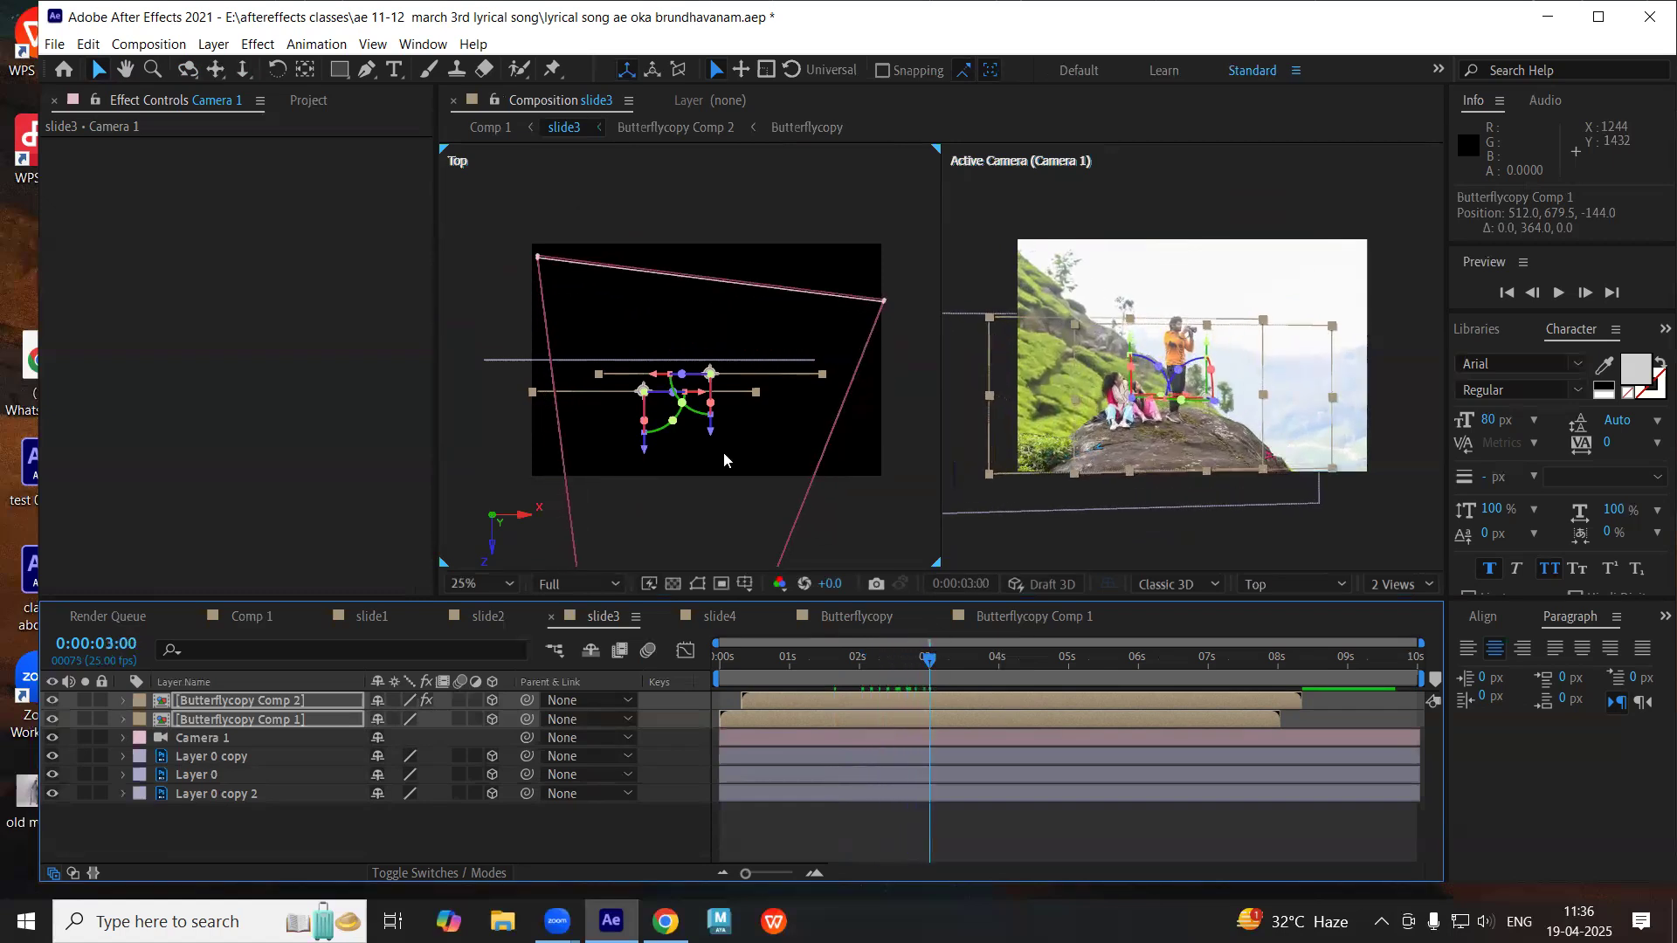
{"action": "key", "text": "s"}
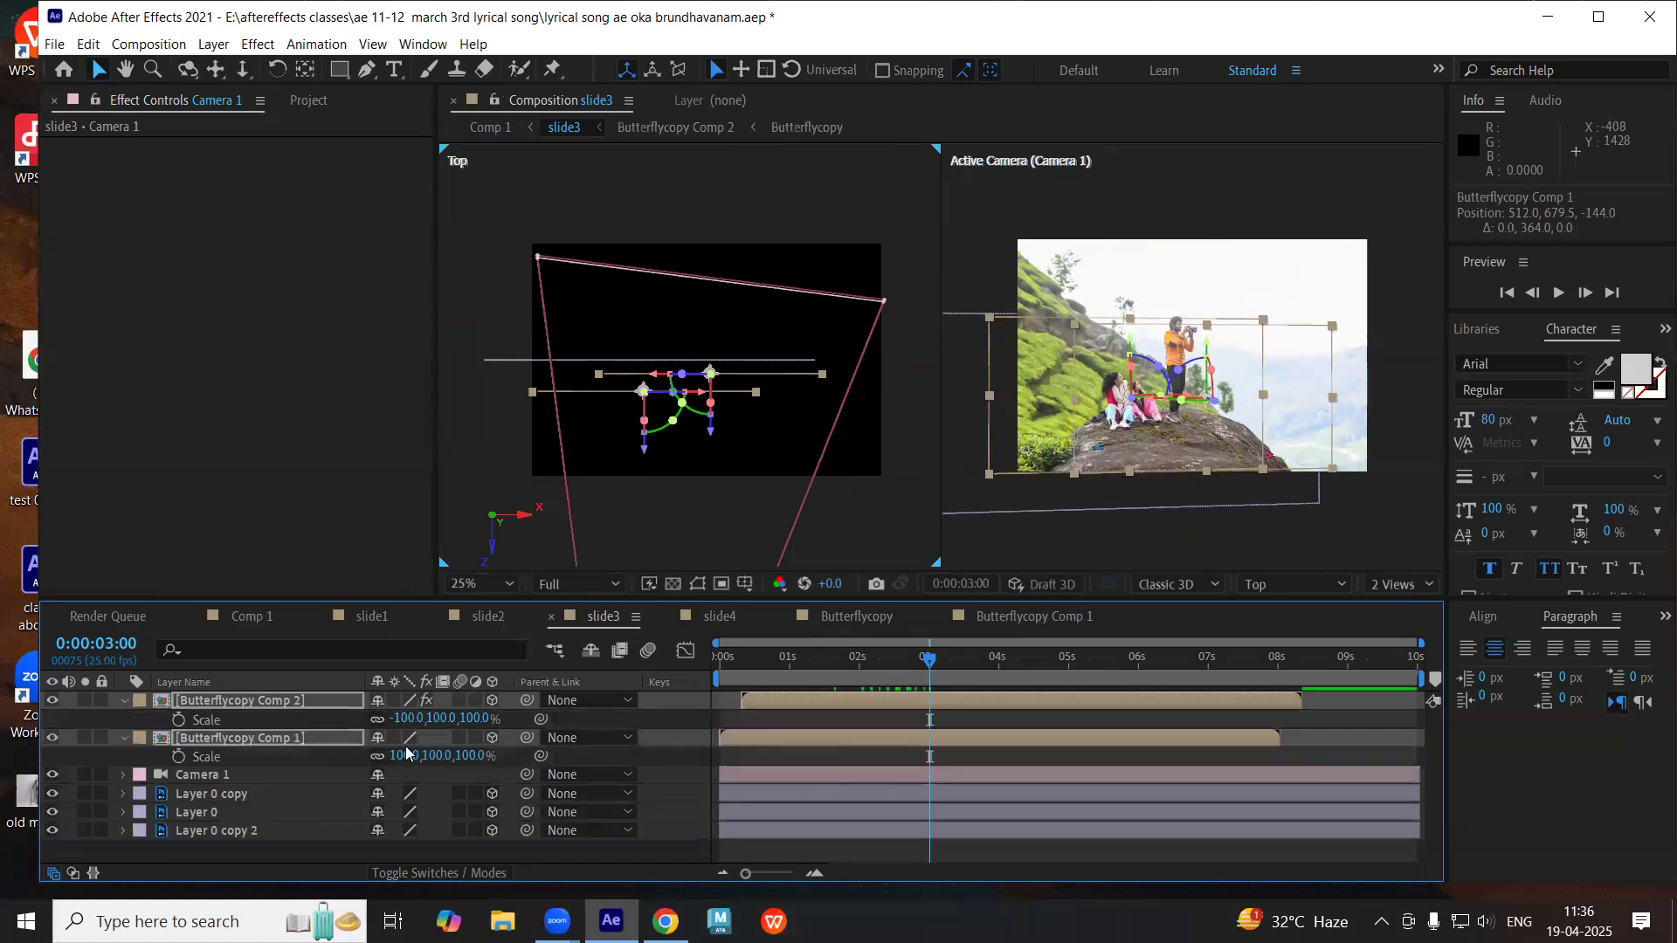
{"action": "left_click_drag", "start_coordinate": [441, 718], "coordinate": [504, 720]}
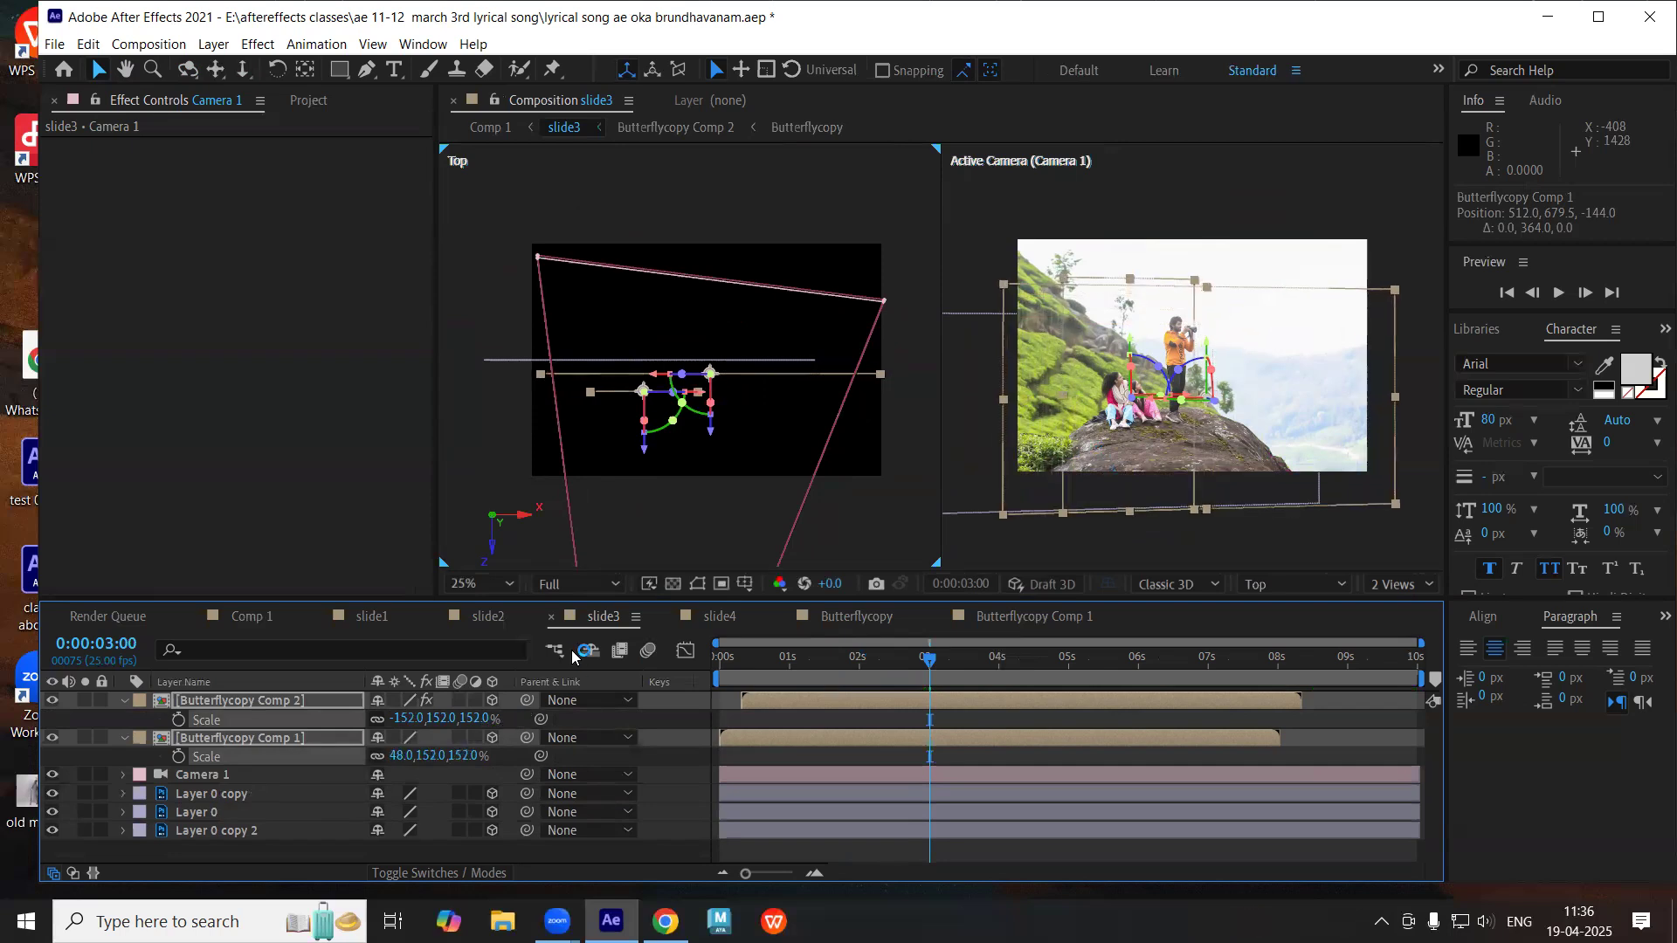
- Set Butterflycopy Comp 1's X scale to 152% and raise the layer by 100 px to a Y position of 579.5
{"action": "left_click", "coordinate": [253, 855]}
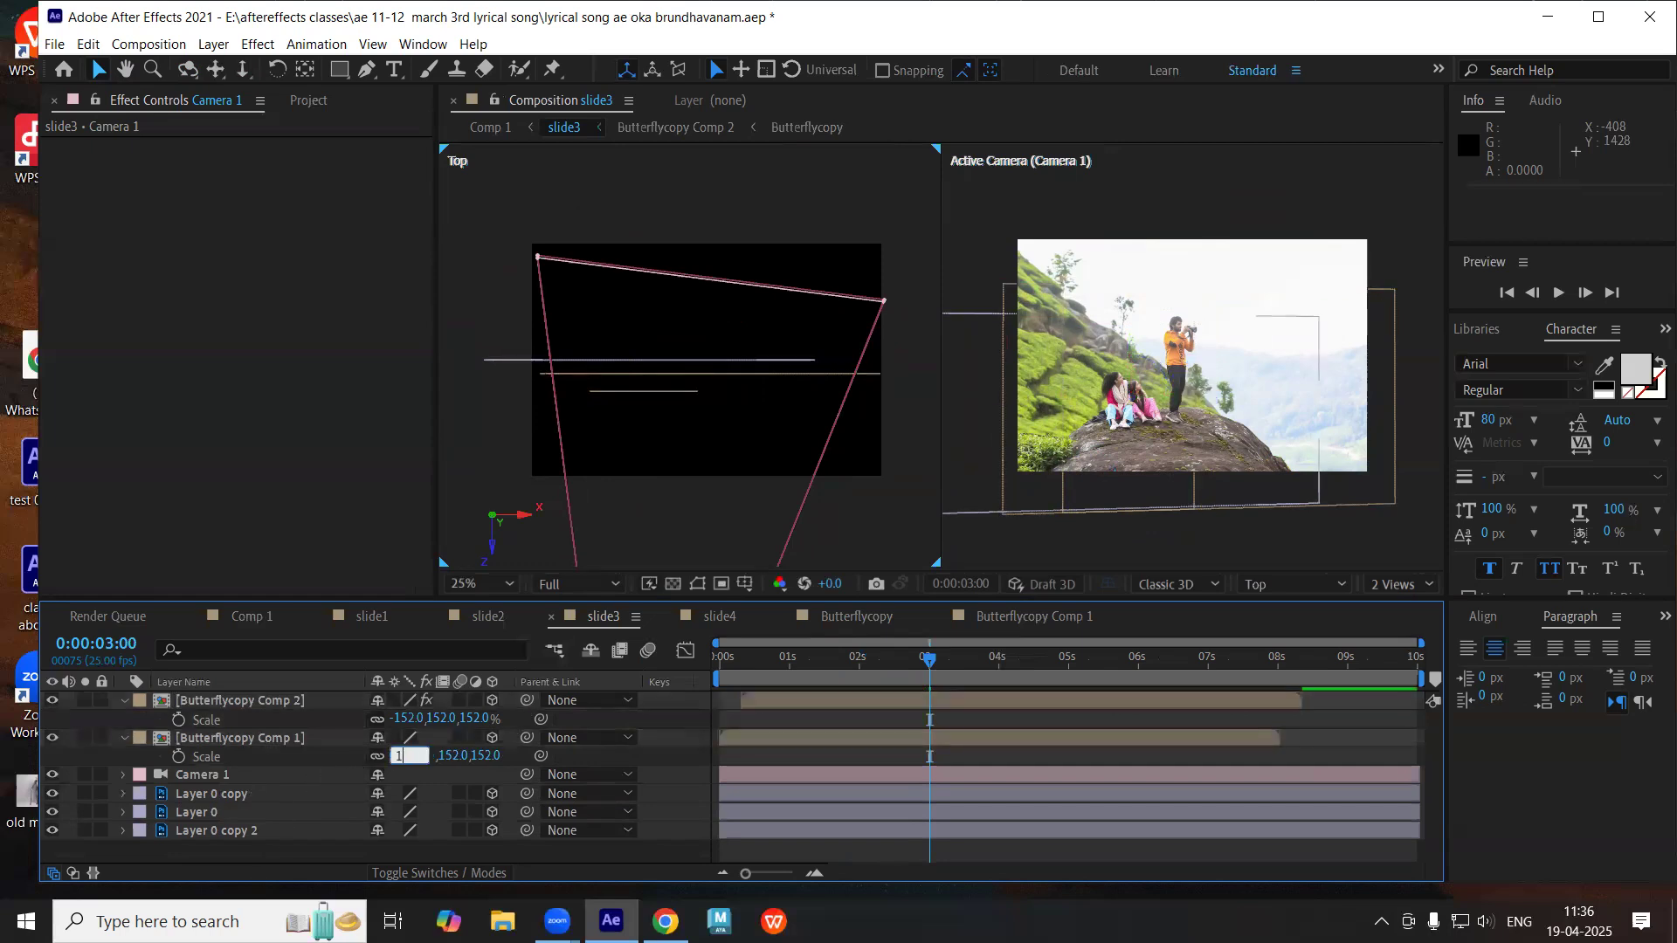
{"action": "type", "text": "52"}
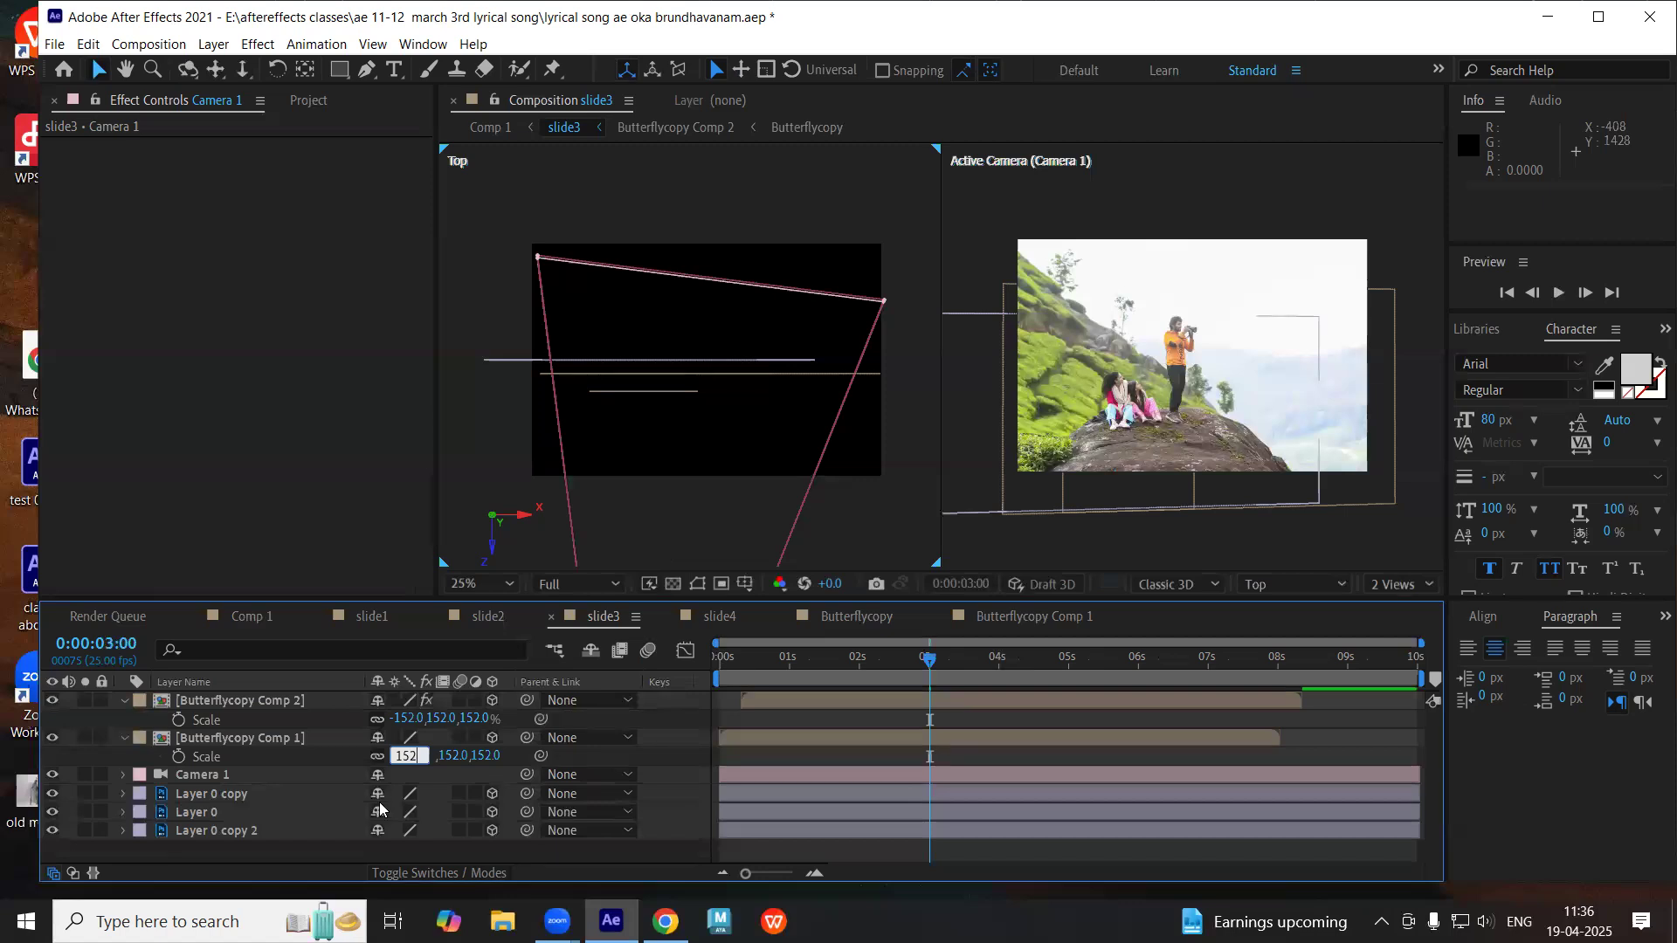
{"action": "key", "text": "Return"}
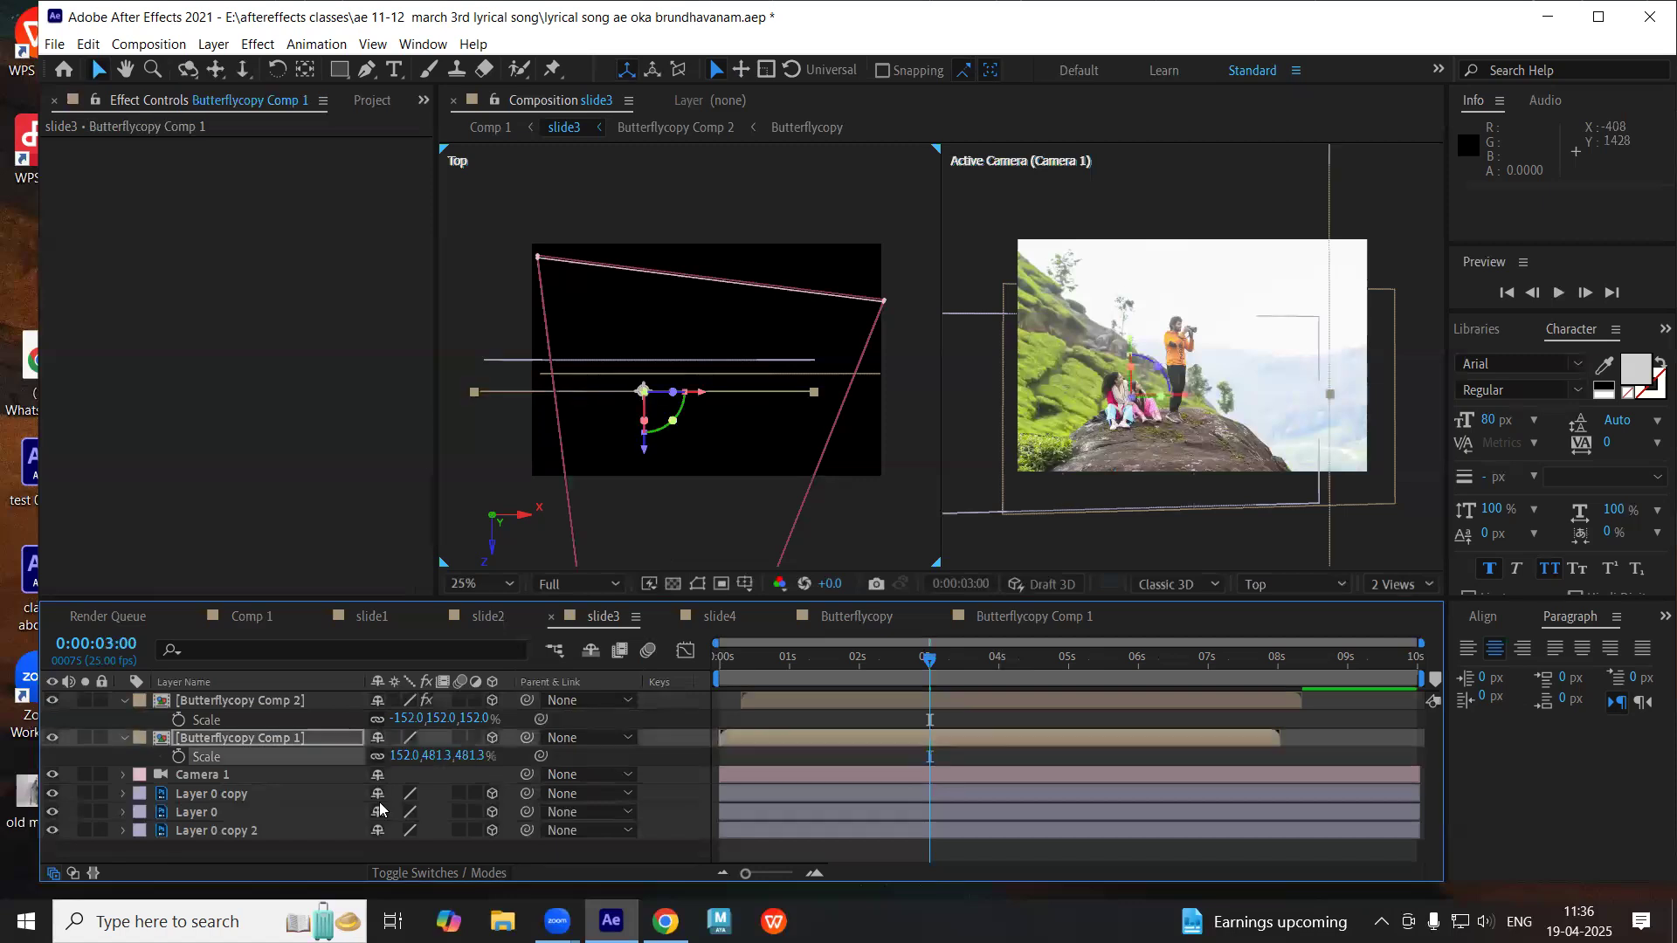
{"action": "left_click_drag", "start_coordinate": [1131, 353], "coordinate": [1133, 325]}
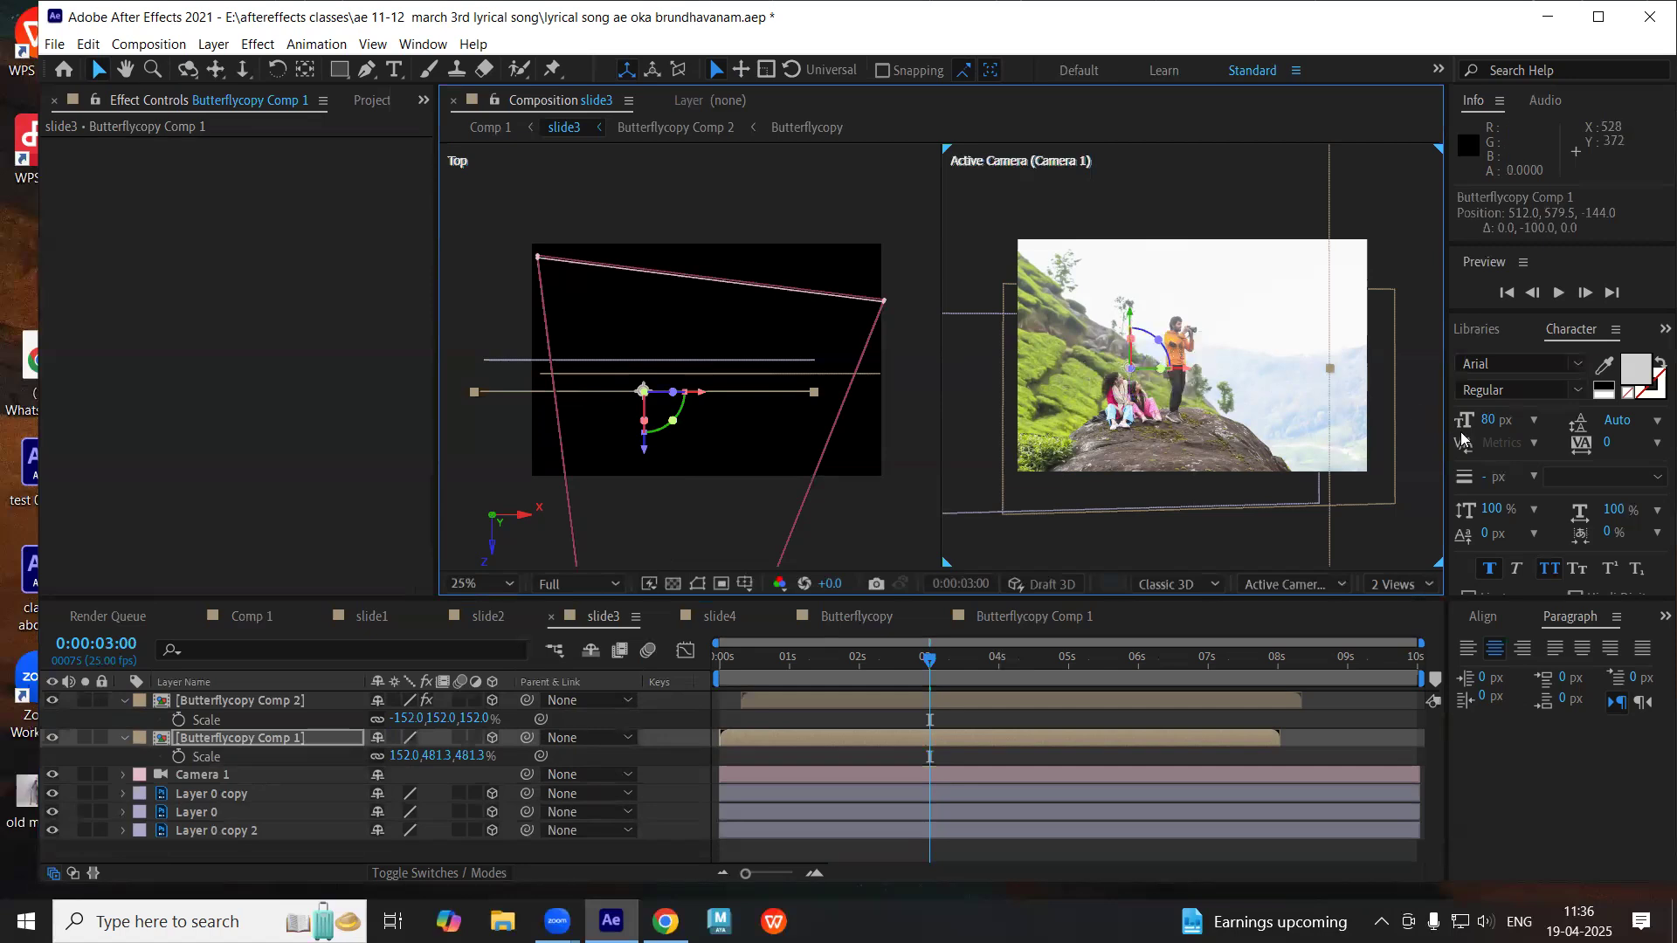
{"action": "left_click", "coordinate": [1398, 428]}
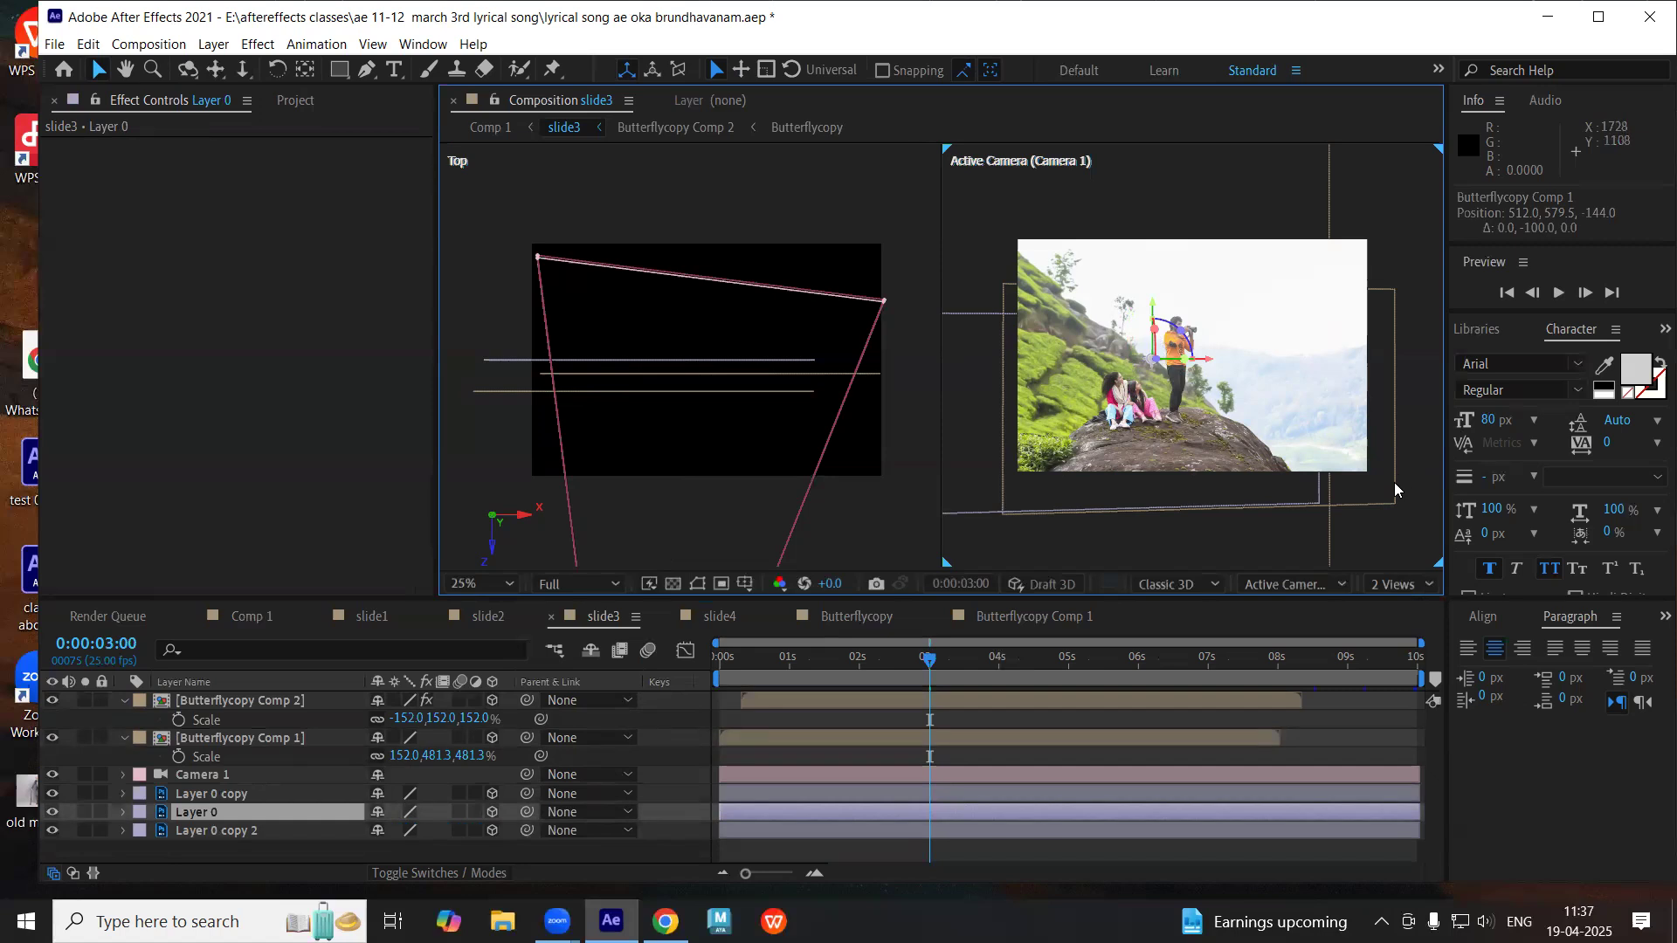
{"action": "key", "text": "ctrl+z"}
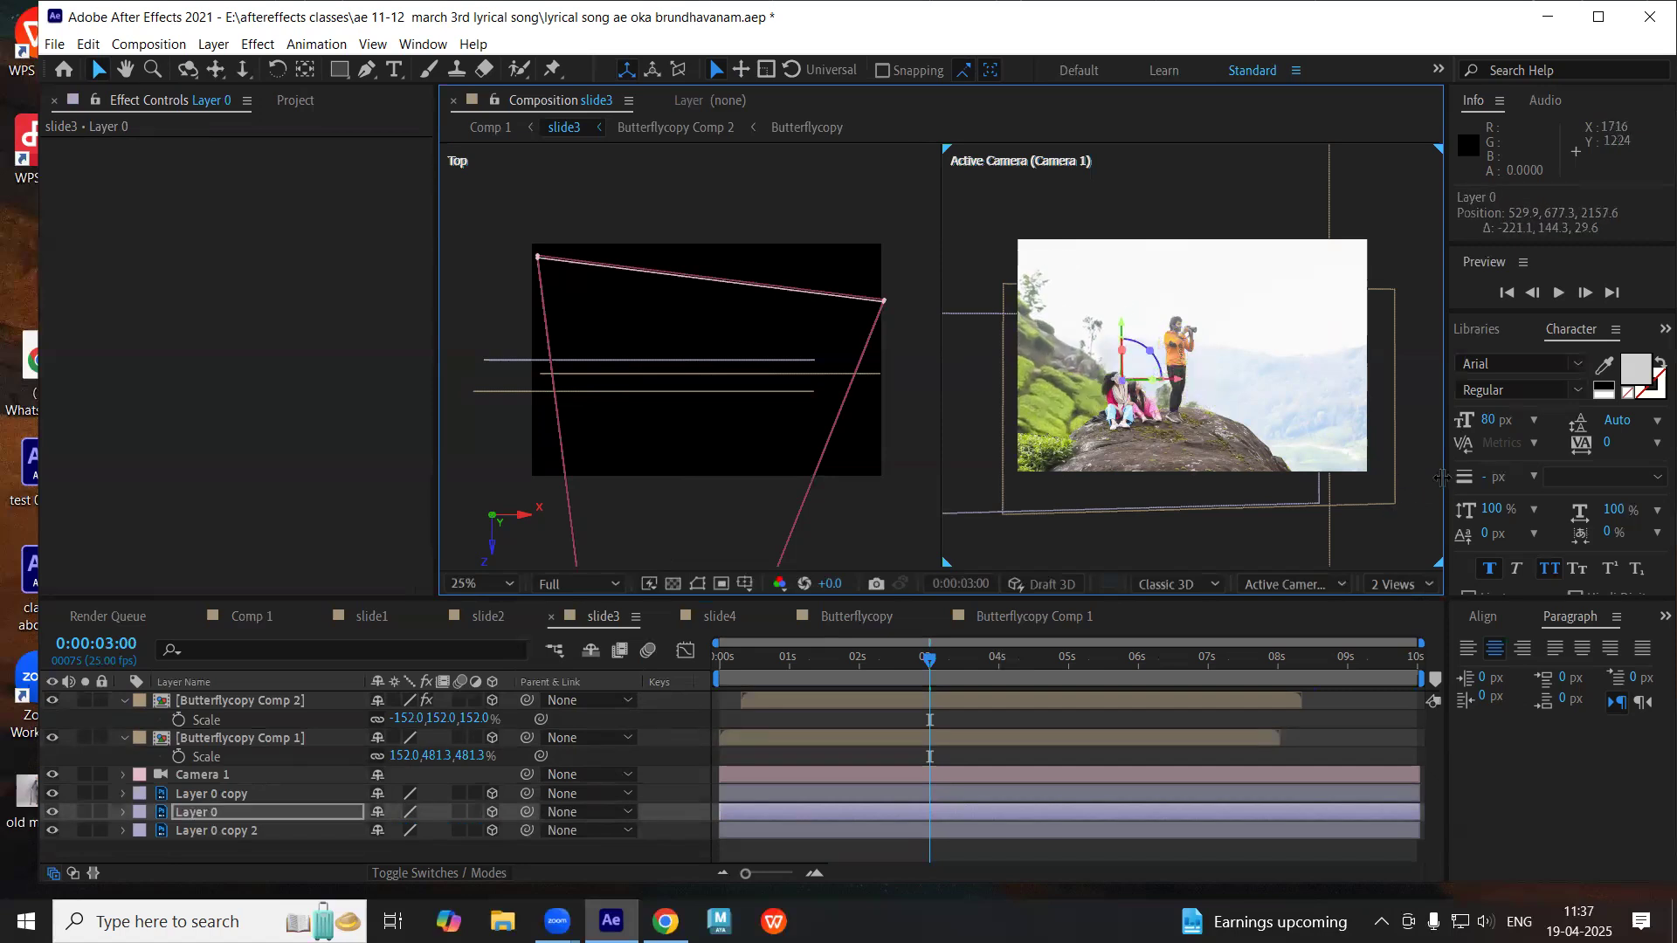
- Raise Butterflycopy Comp 2 to a Y position of 537.5 and scale it to -180, 180, 180%, previewing the result
{"action": "left_click", "coordinate": [873, 374]}
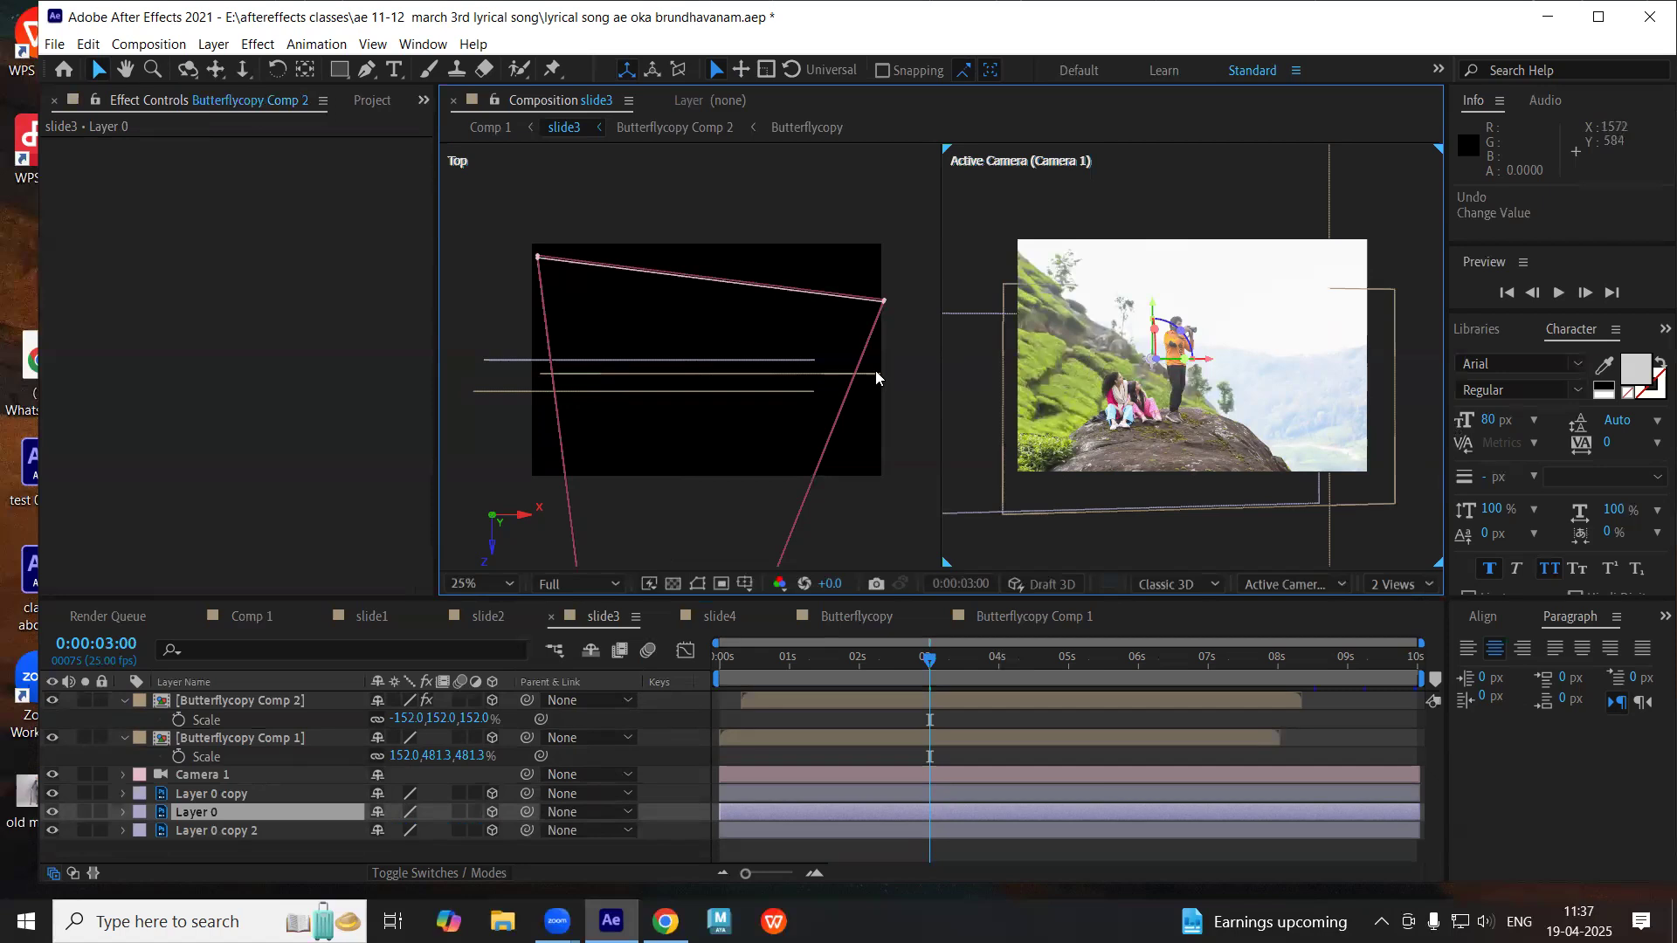
{"action": "left_click_drag", "start_coordinate": [1208, 356], "coordinate": [1208, 317]}
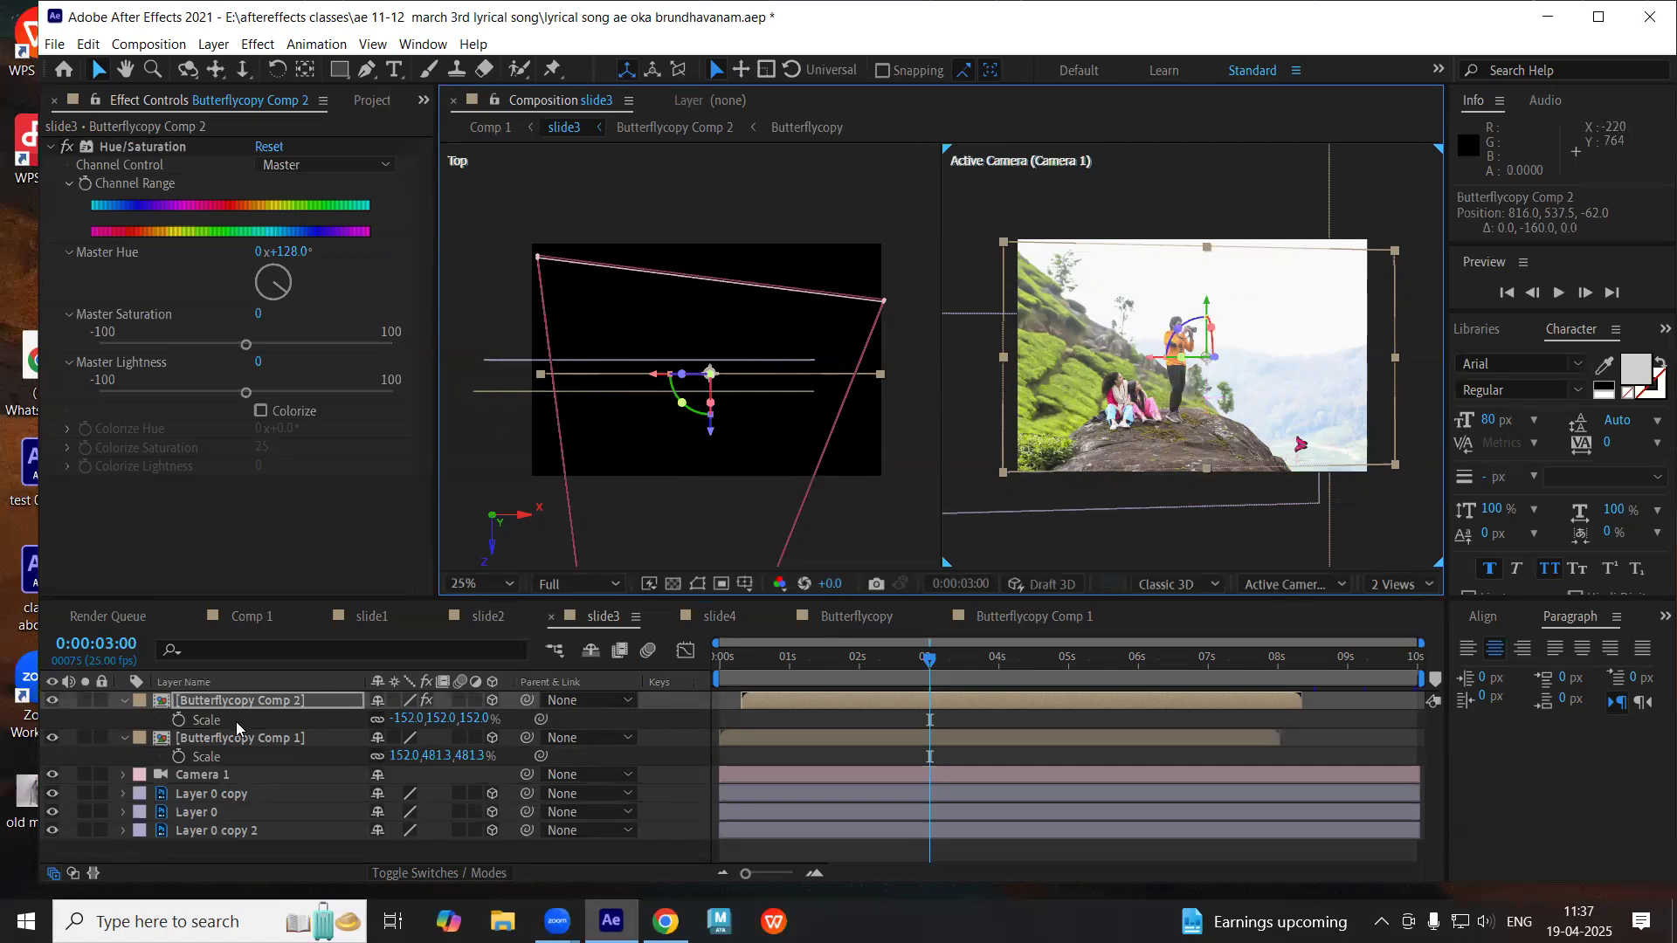
{"action": "left_click_drag", "start_coordinate": [434, 724], "coordinate": [467, 718]}
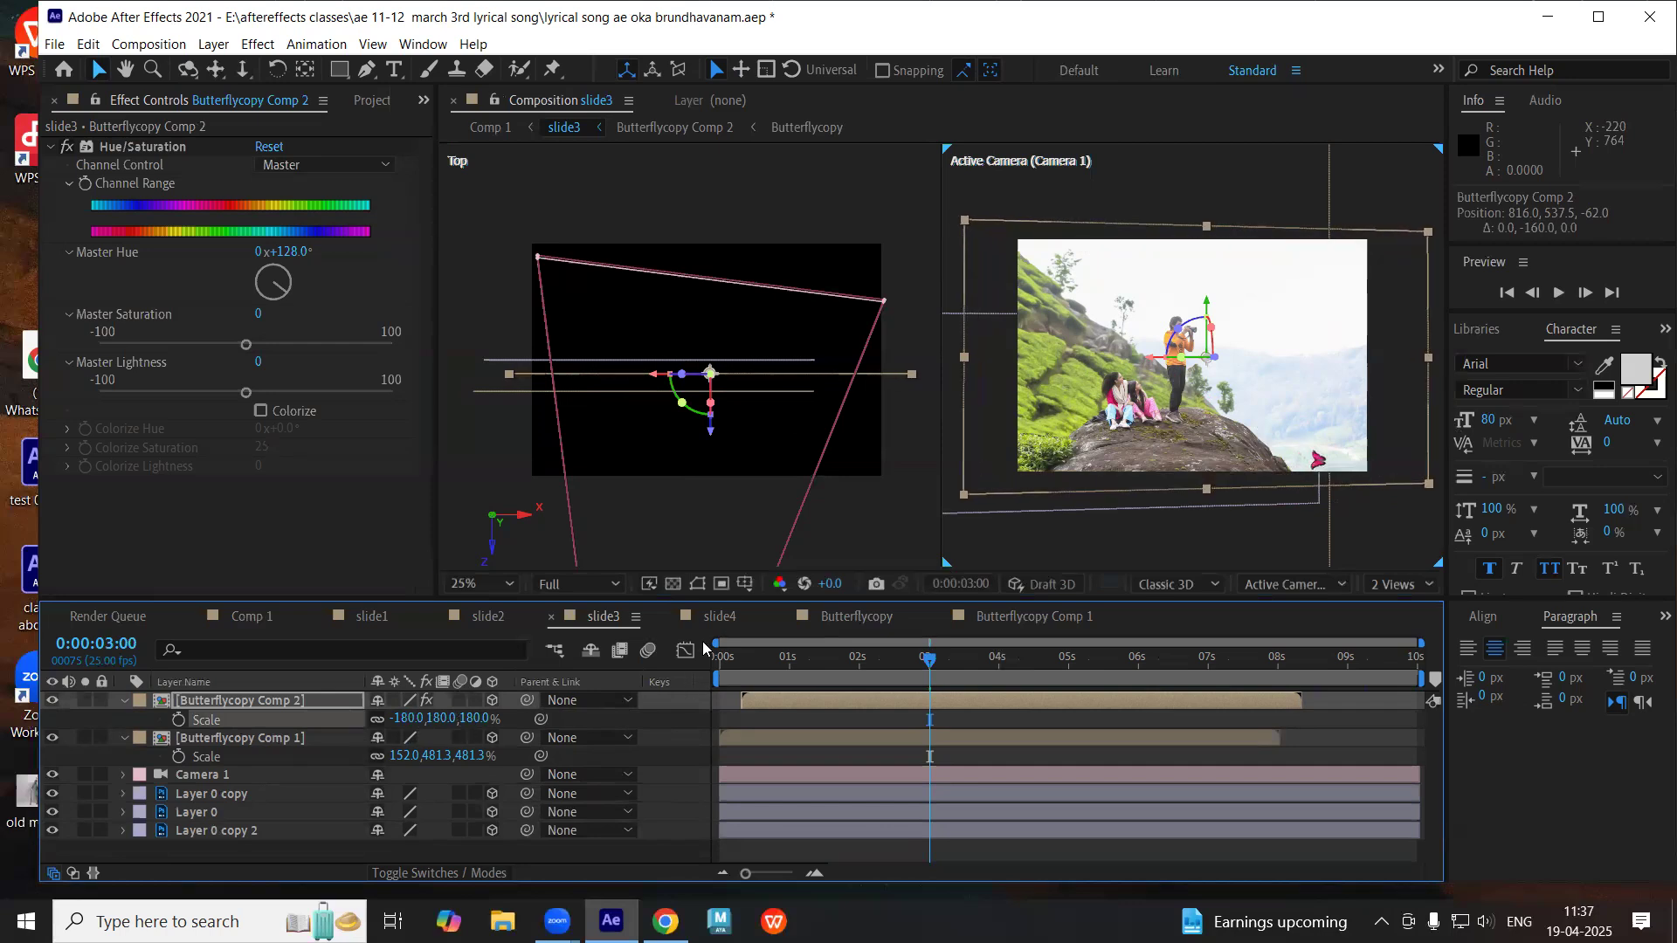
{"action": "key", "text": "space"}
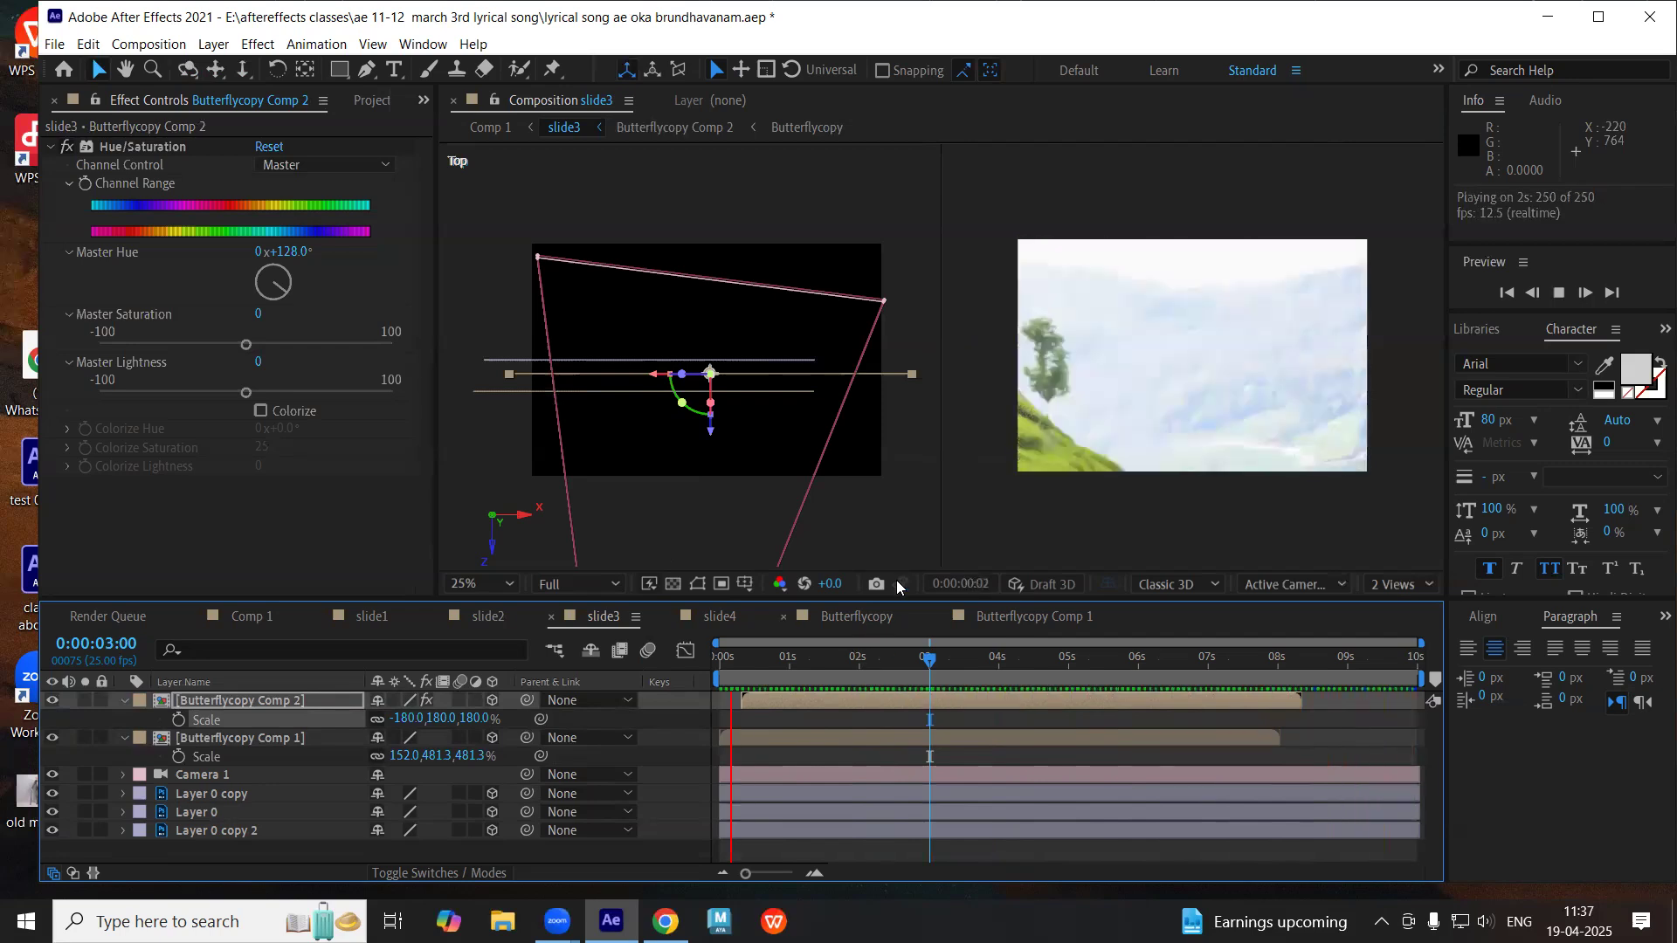
- Tidy slide3's open layer properties and preview the whole slideshow in Comp 1
{"action": "key", "text": "space"}
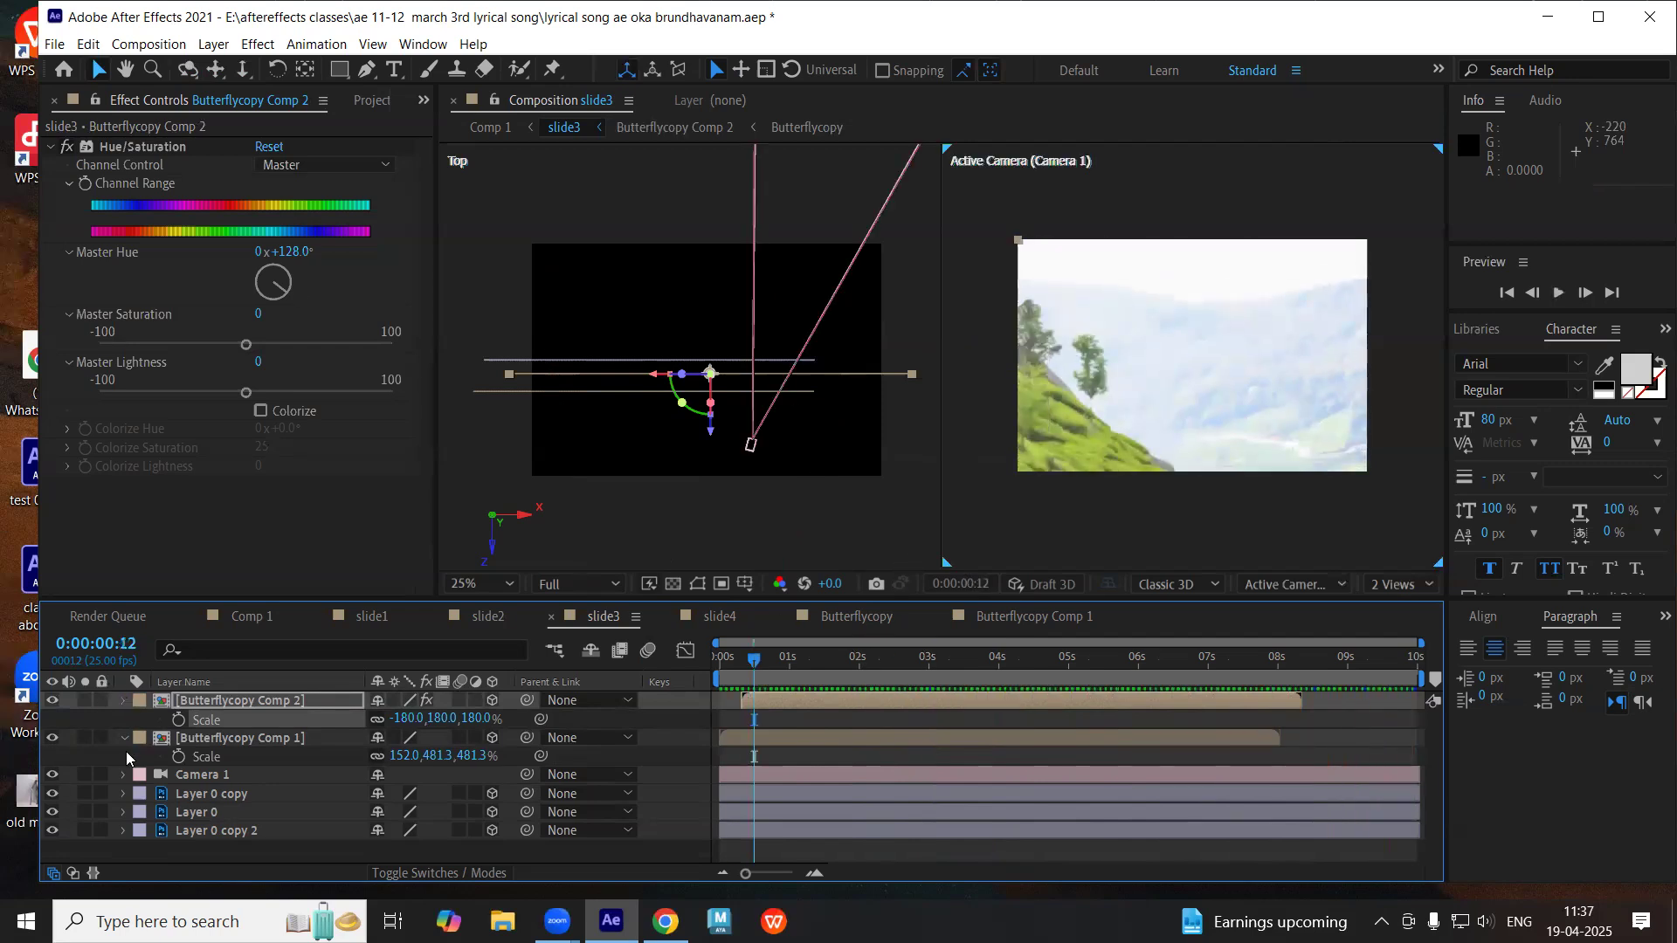
{"action": "left_click", "coordinate": [124, 722]}
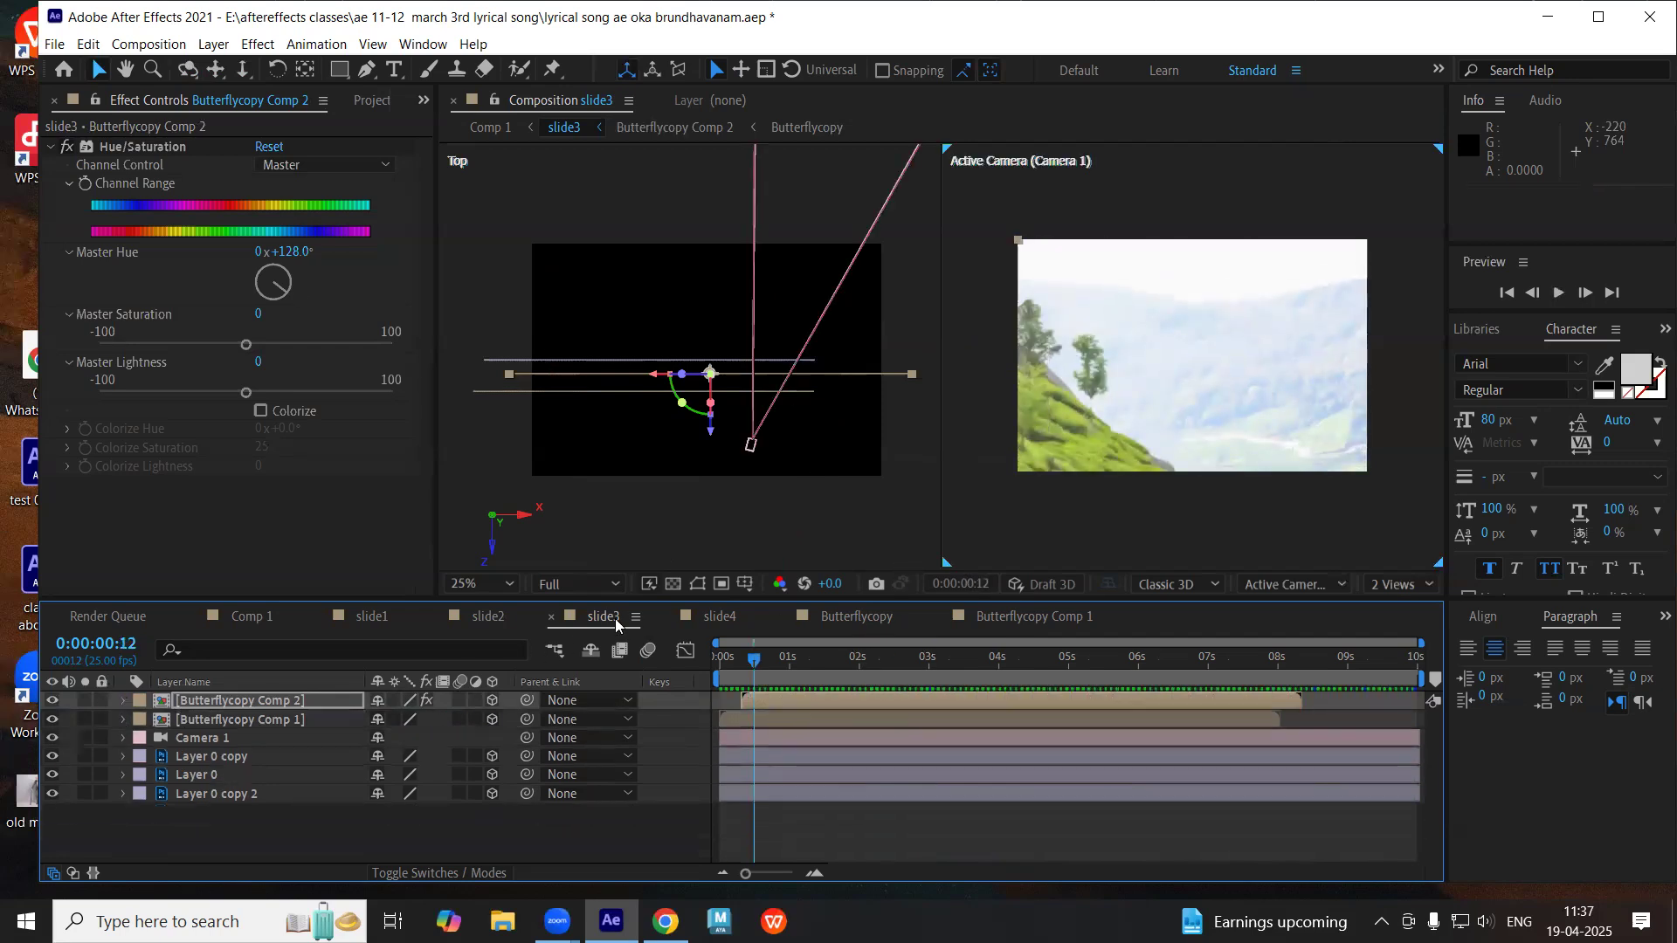
{"action": "left_click", "coordinate": [267, 617]}
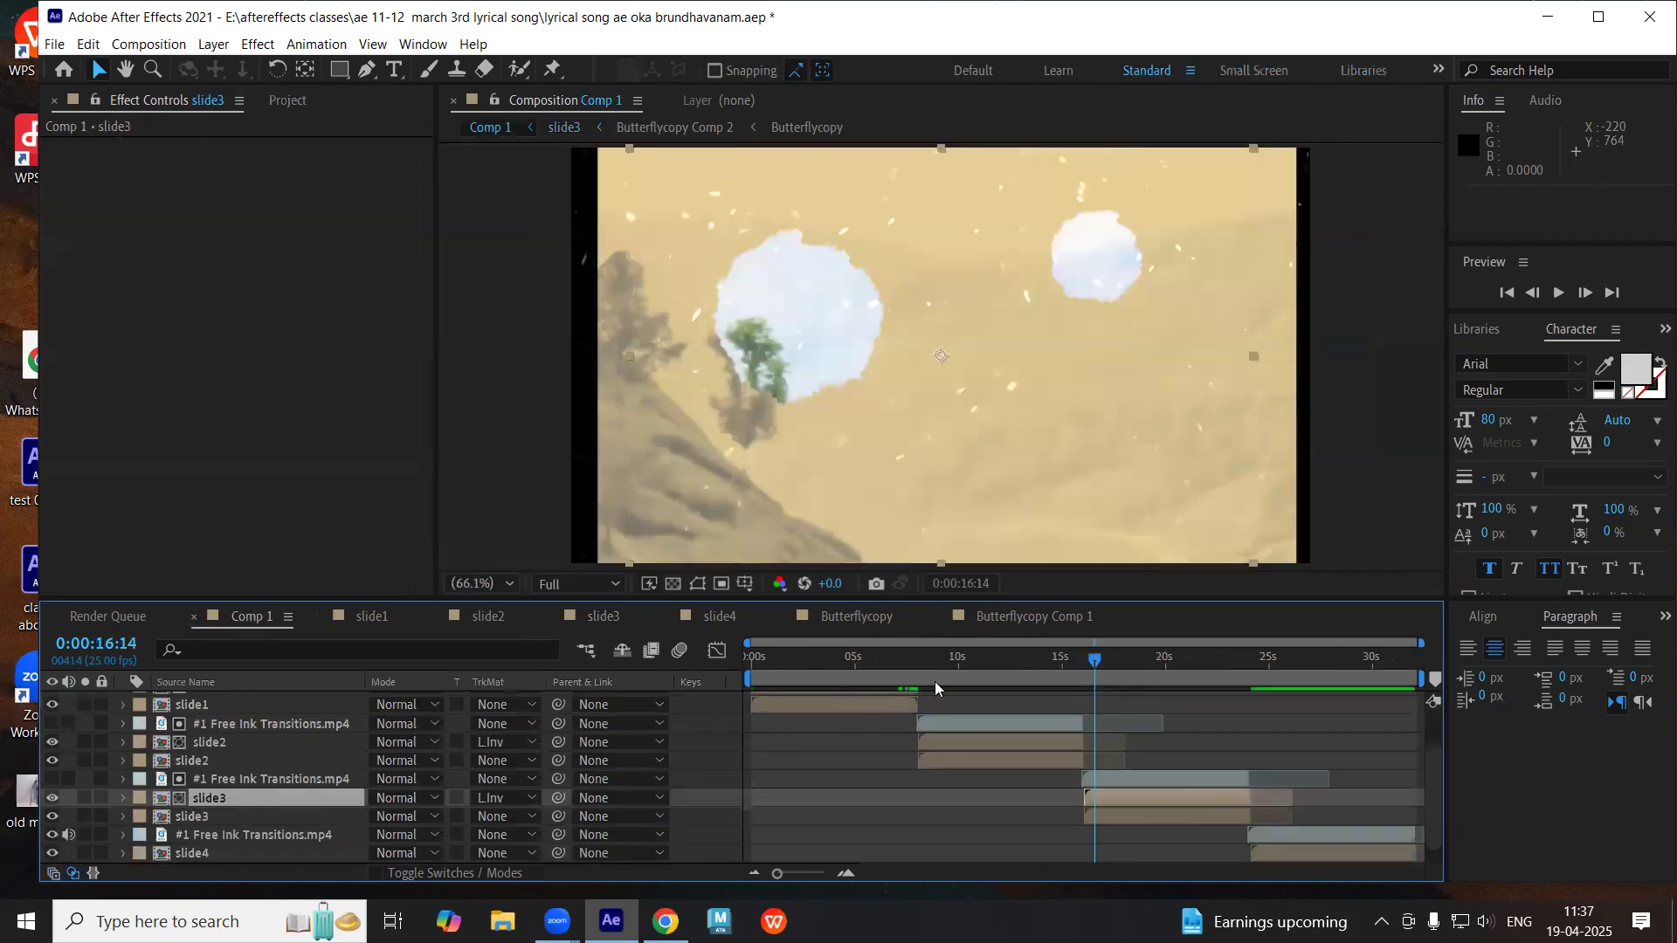
{"action": "key", "text": "space"}
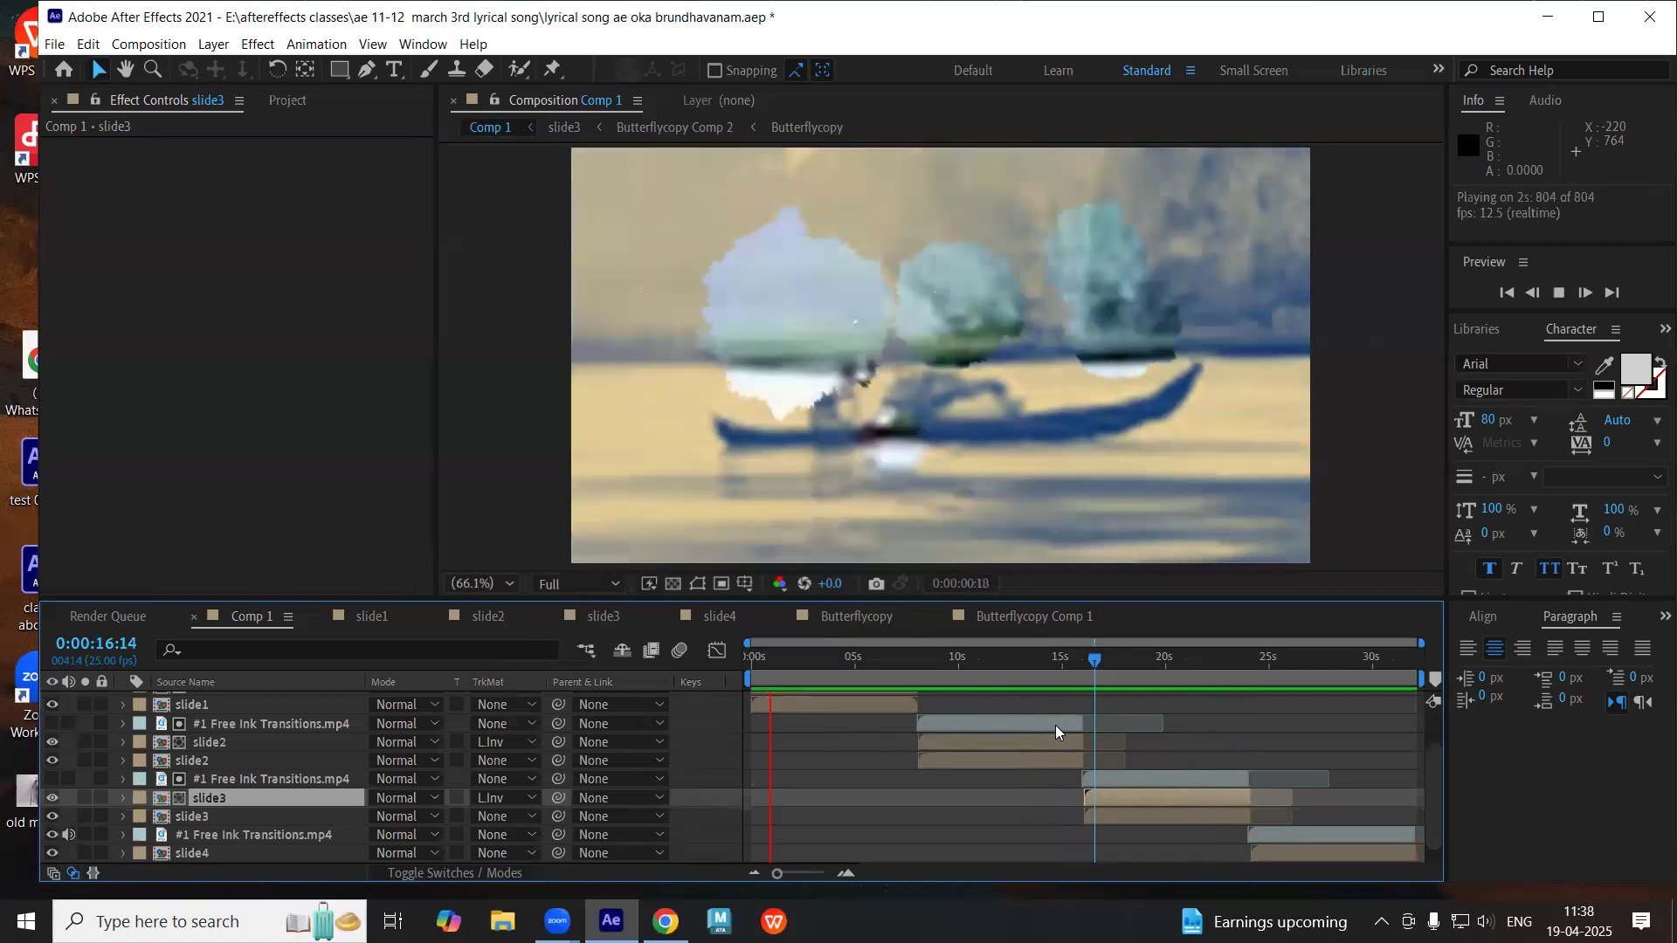
{"action": "key", "text": "space"}
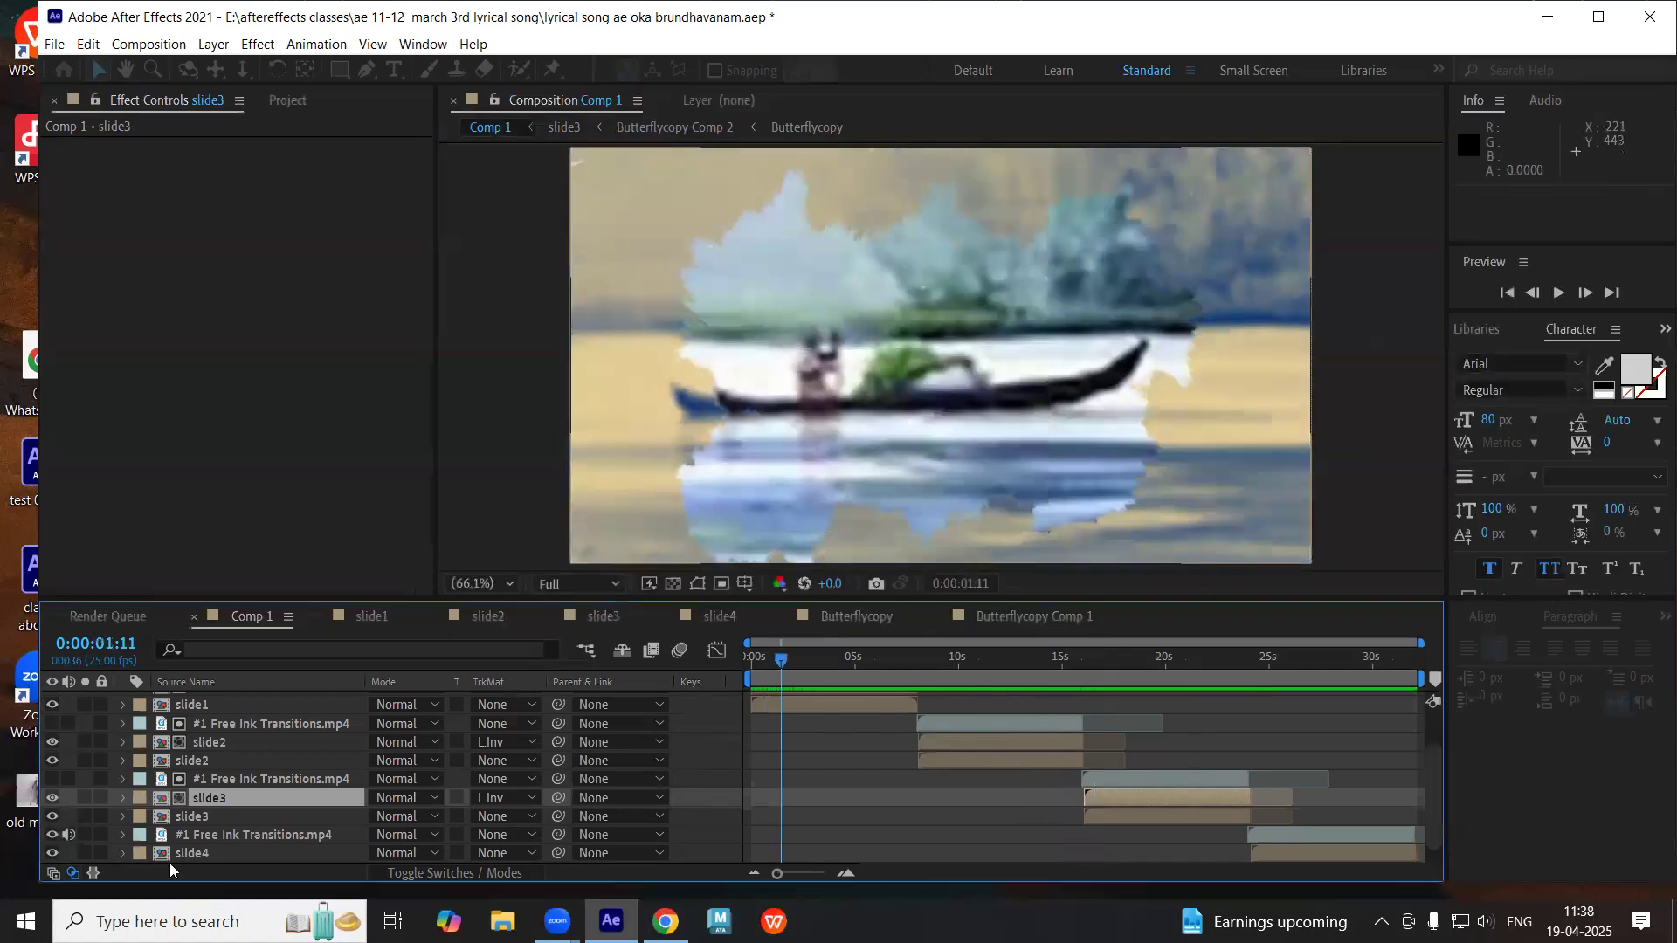
- Paste both butterfly comp layers into slide4 and preview their flight over the family photo
{"action": "left_click", "coordinate": [737, 615]}
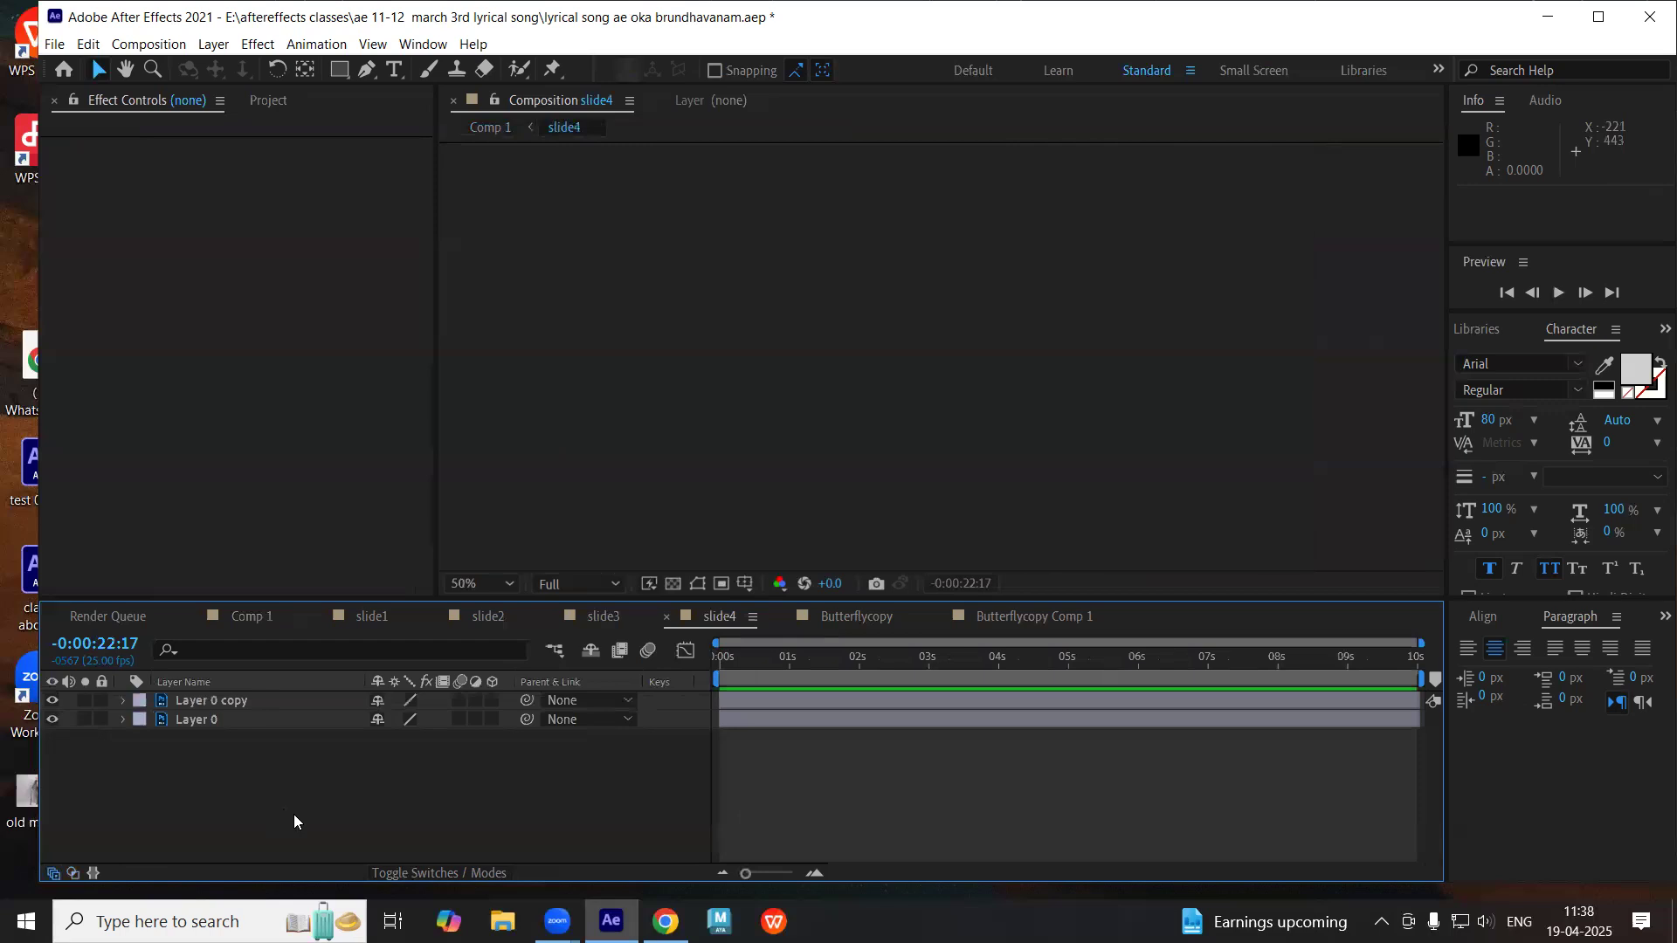
{"action": "key", "text": "ctrl+v"}
{"action": "left_click_drag", "start_coordinate": [755, 655], "coordinate": [760, 661]}
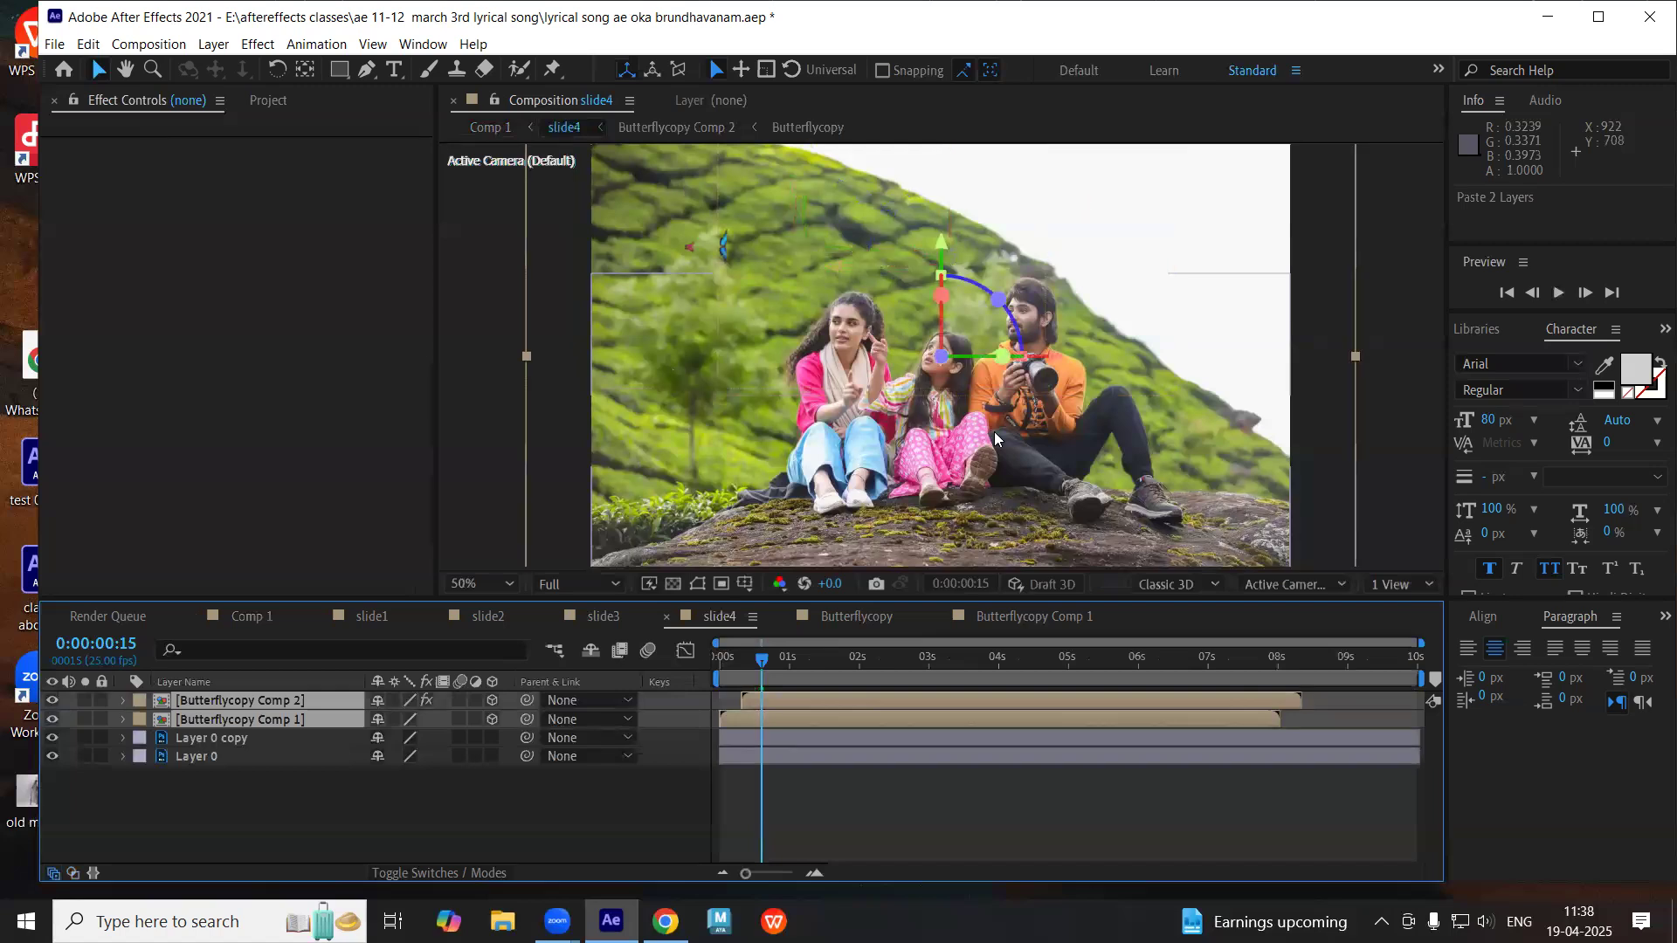
{"action": "key", "text": "space"}
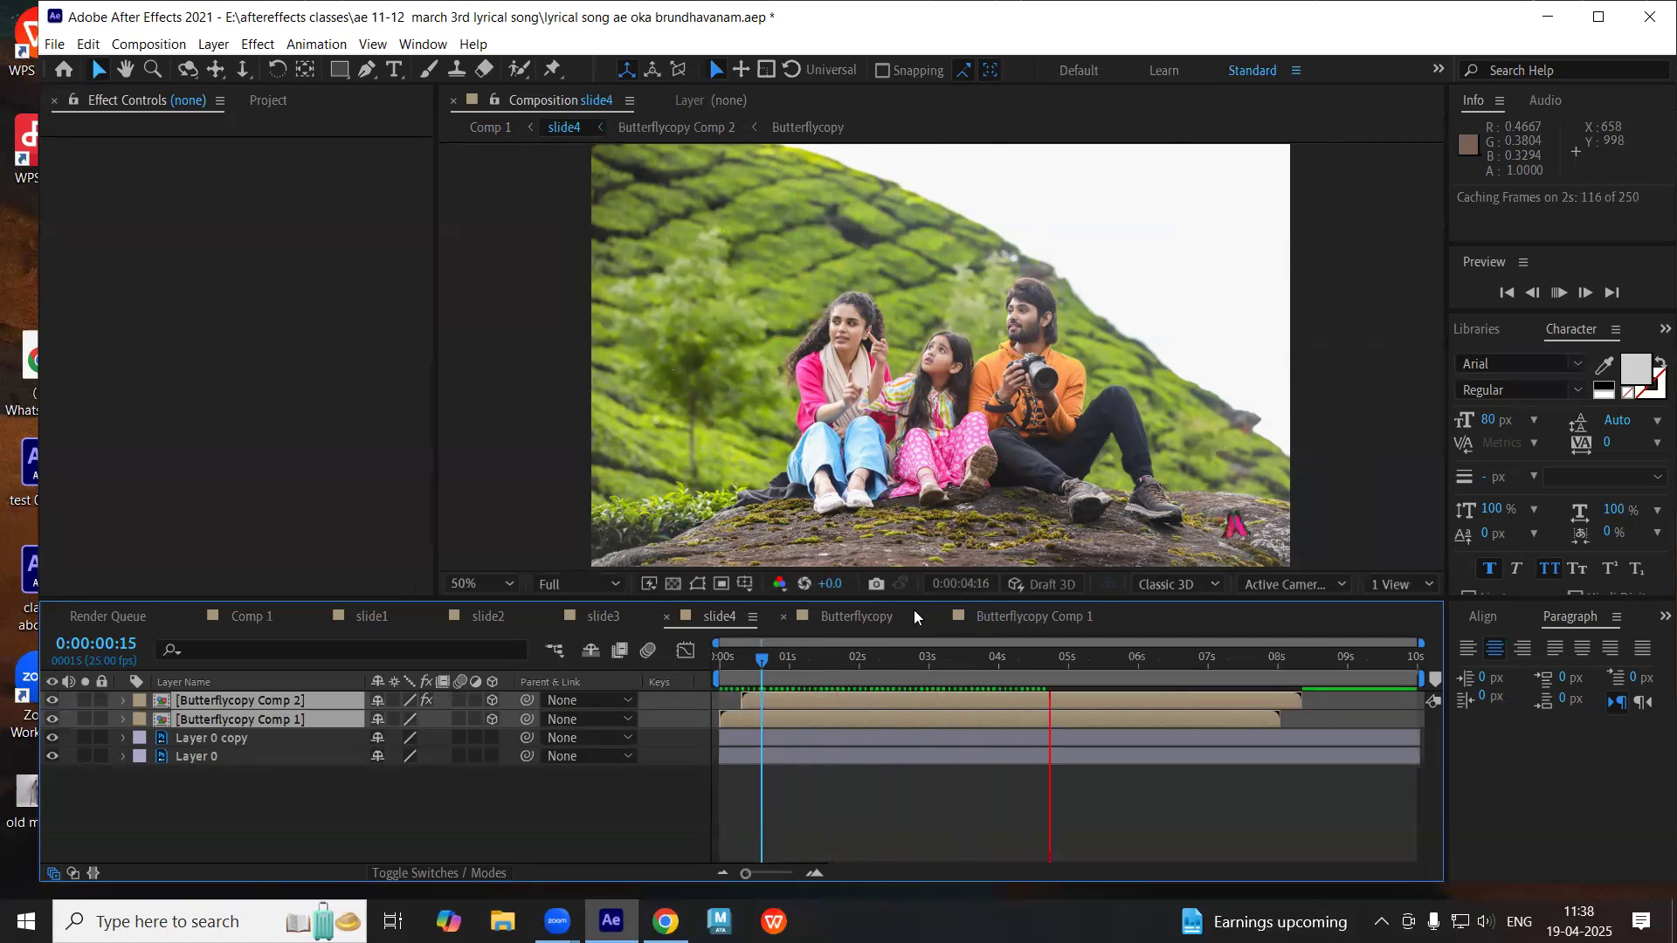
{"action": "key", "text": "space"}
- Add a new camera layer to slide4 and extend it to the end of the composition at 0:00:10:00
{"action": "left_click", "coordinate": [488, 807]}
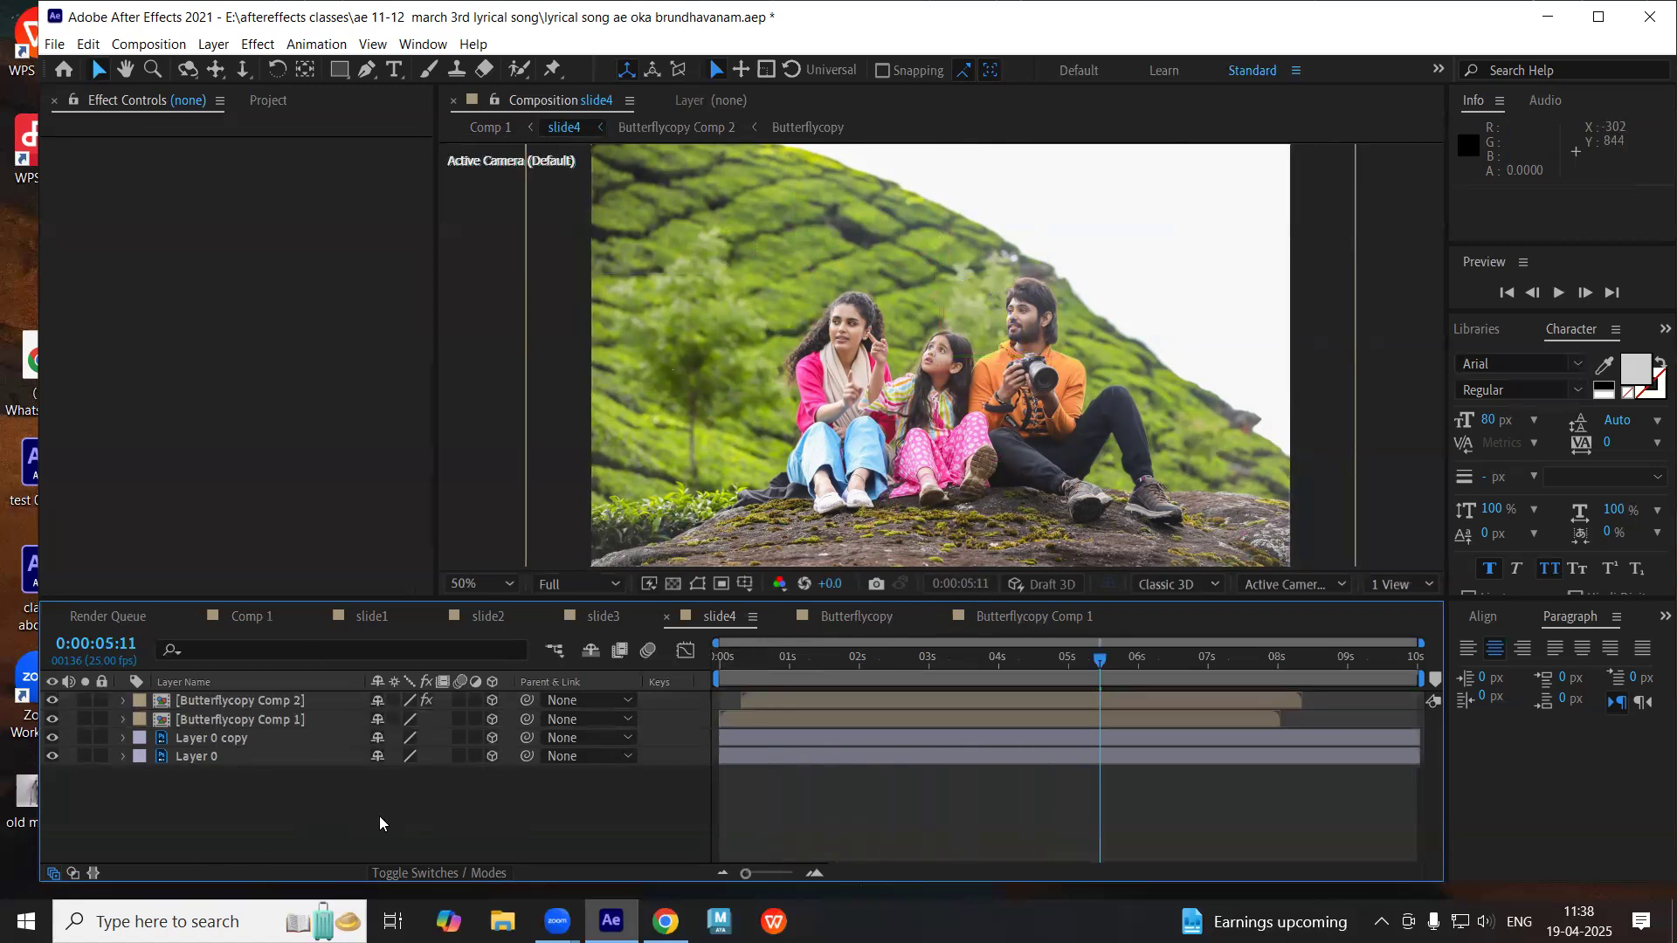
{"action": "left_click", "coordinate": [214, 45]}
{"action": "mouse_move", "coordinate": [262, 68]}
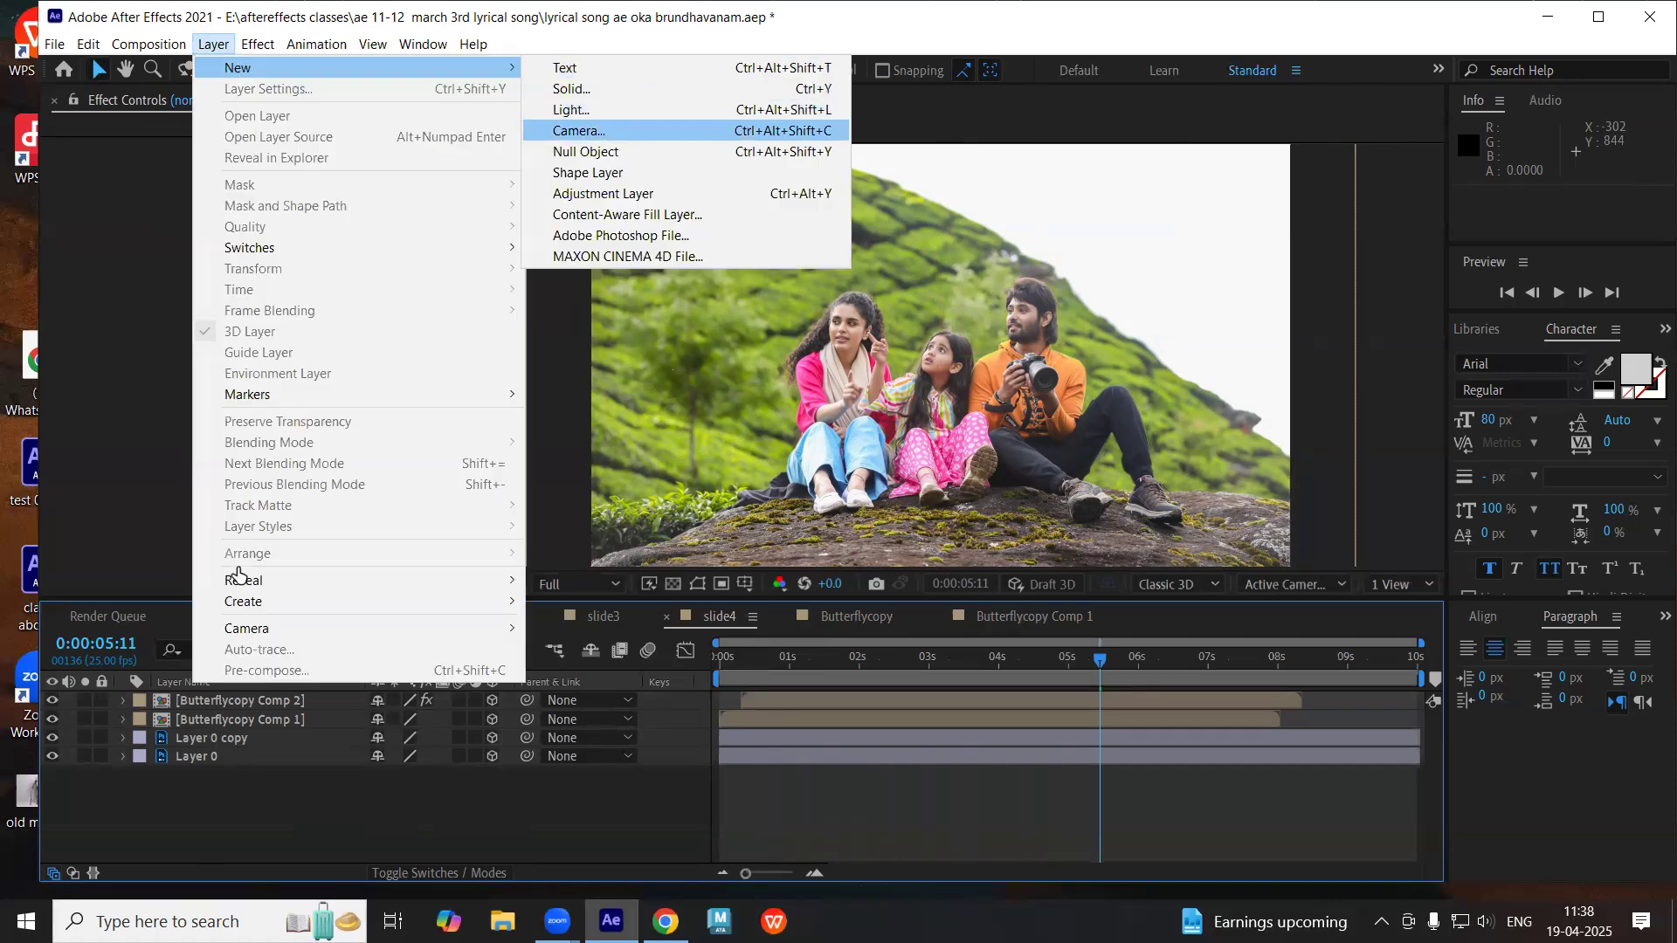
{"action": "key", "text": "Return"}
{"action": "left_click", "coordinate": [901, 671]}
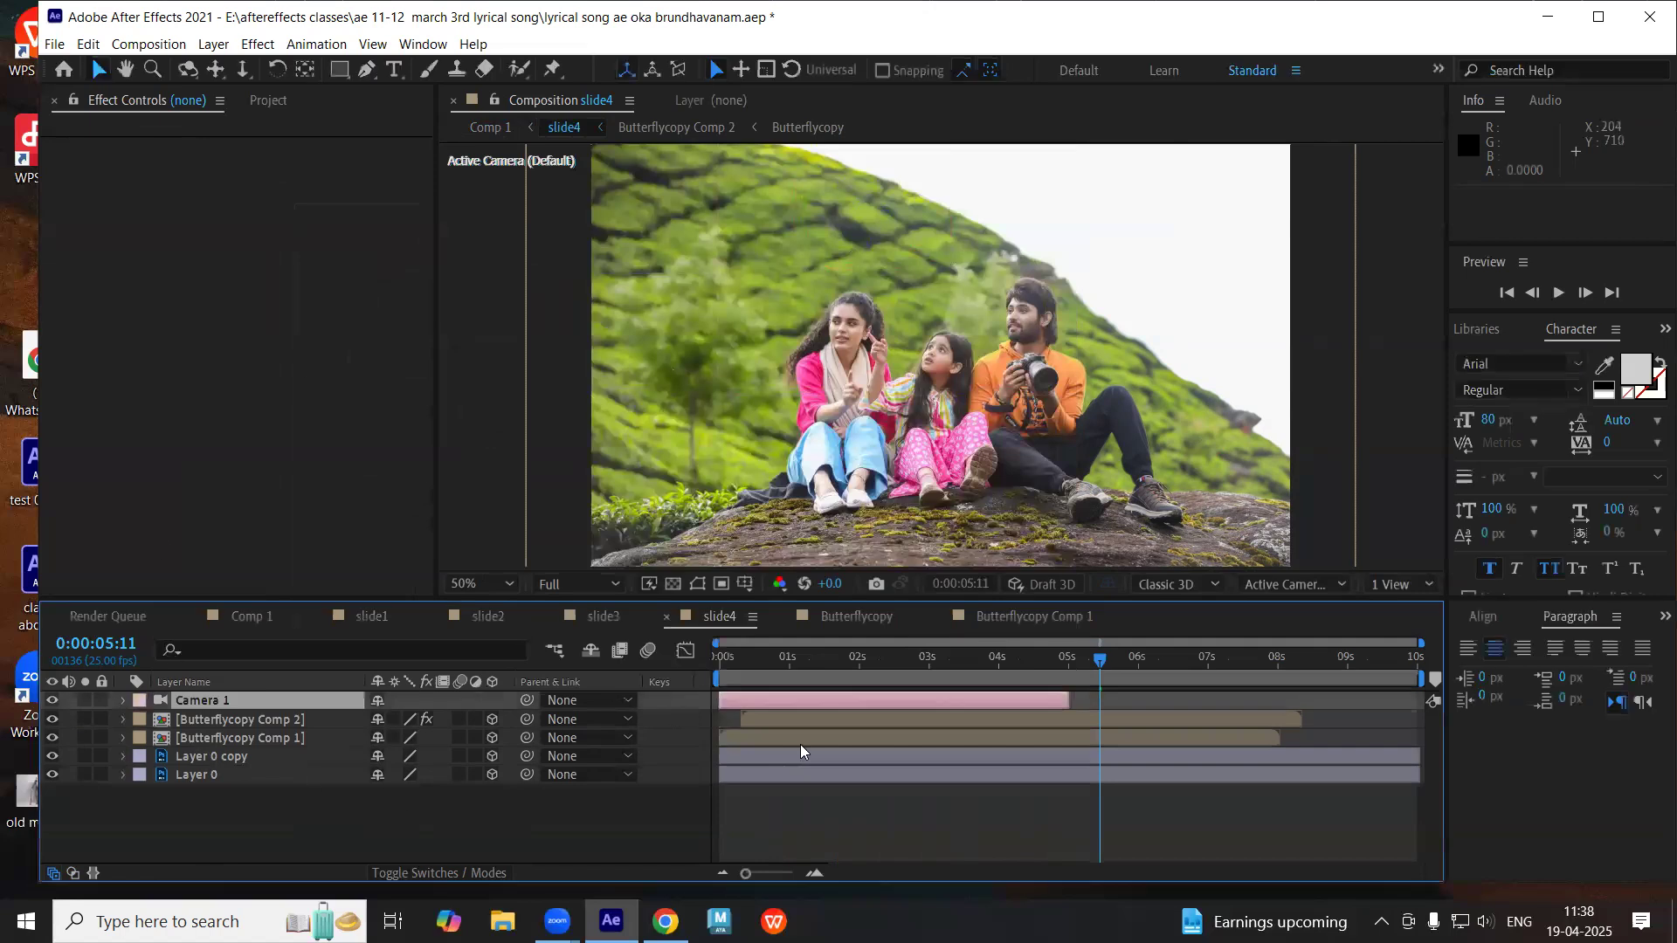
{"action": "left_click_drag", "start_coordinate": [1069, 699], "coordinate": [1422, 697]}
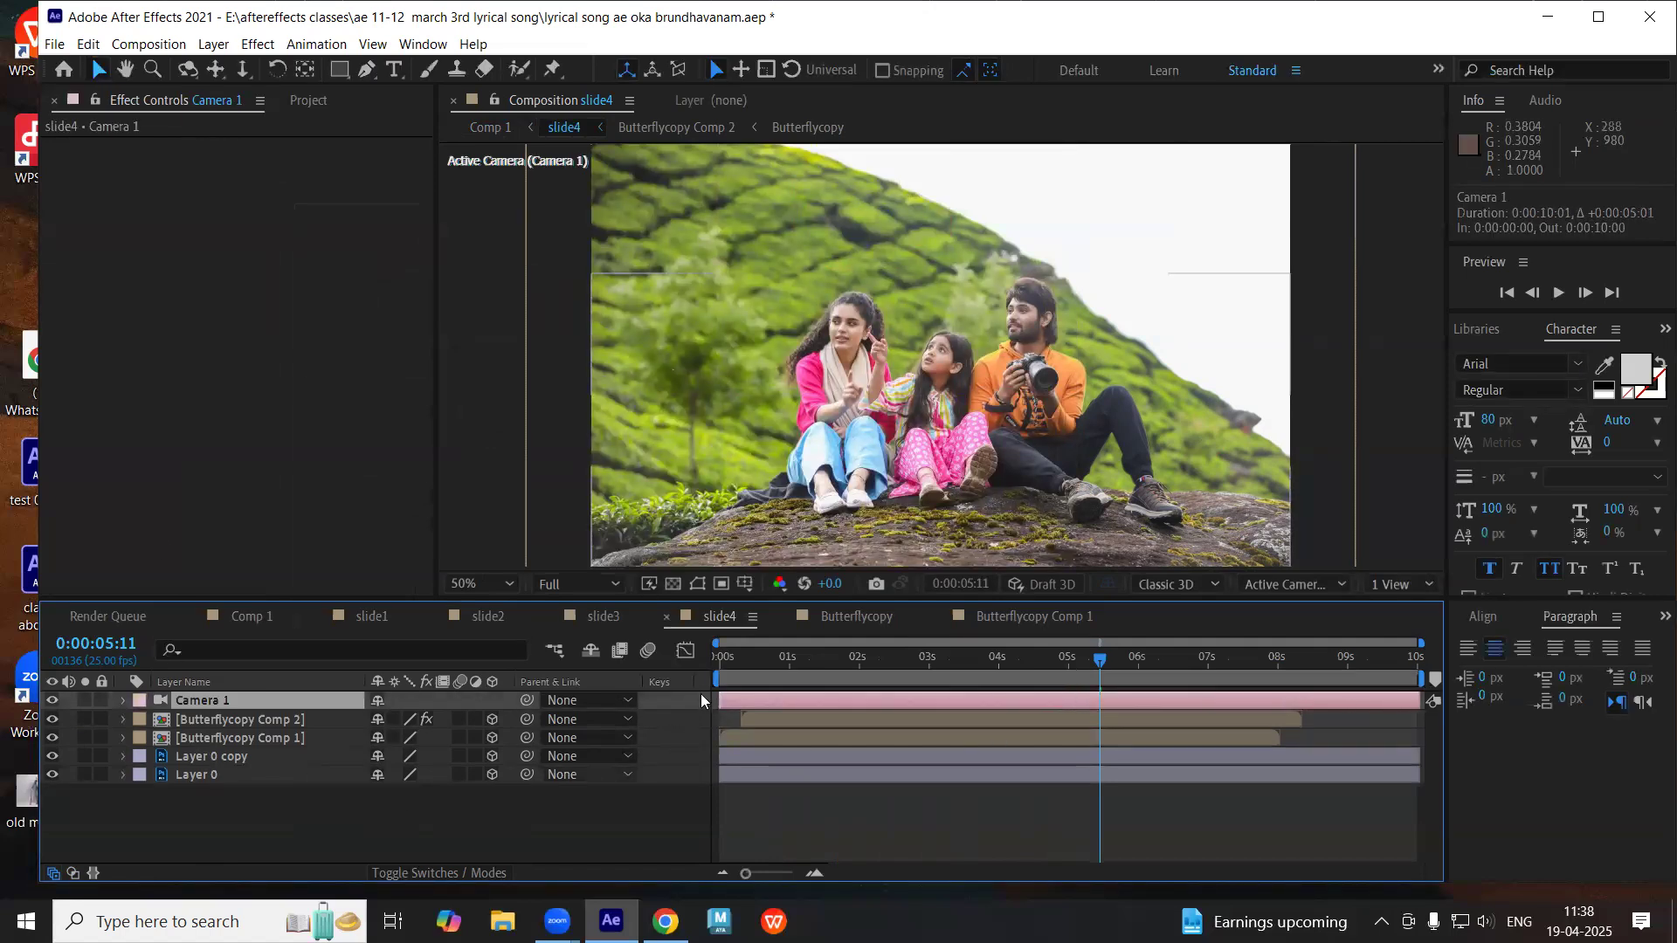
- Keyframe Camera 1's Point of Interest and Position, placing both keyframes at 0:00:06:00
{"action": "left_click", "coordinate": [751, 655]}
{"action": "left_click_drag", "start_coordinate": [876, 657], "coordinate": [1069, 667]}
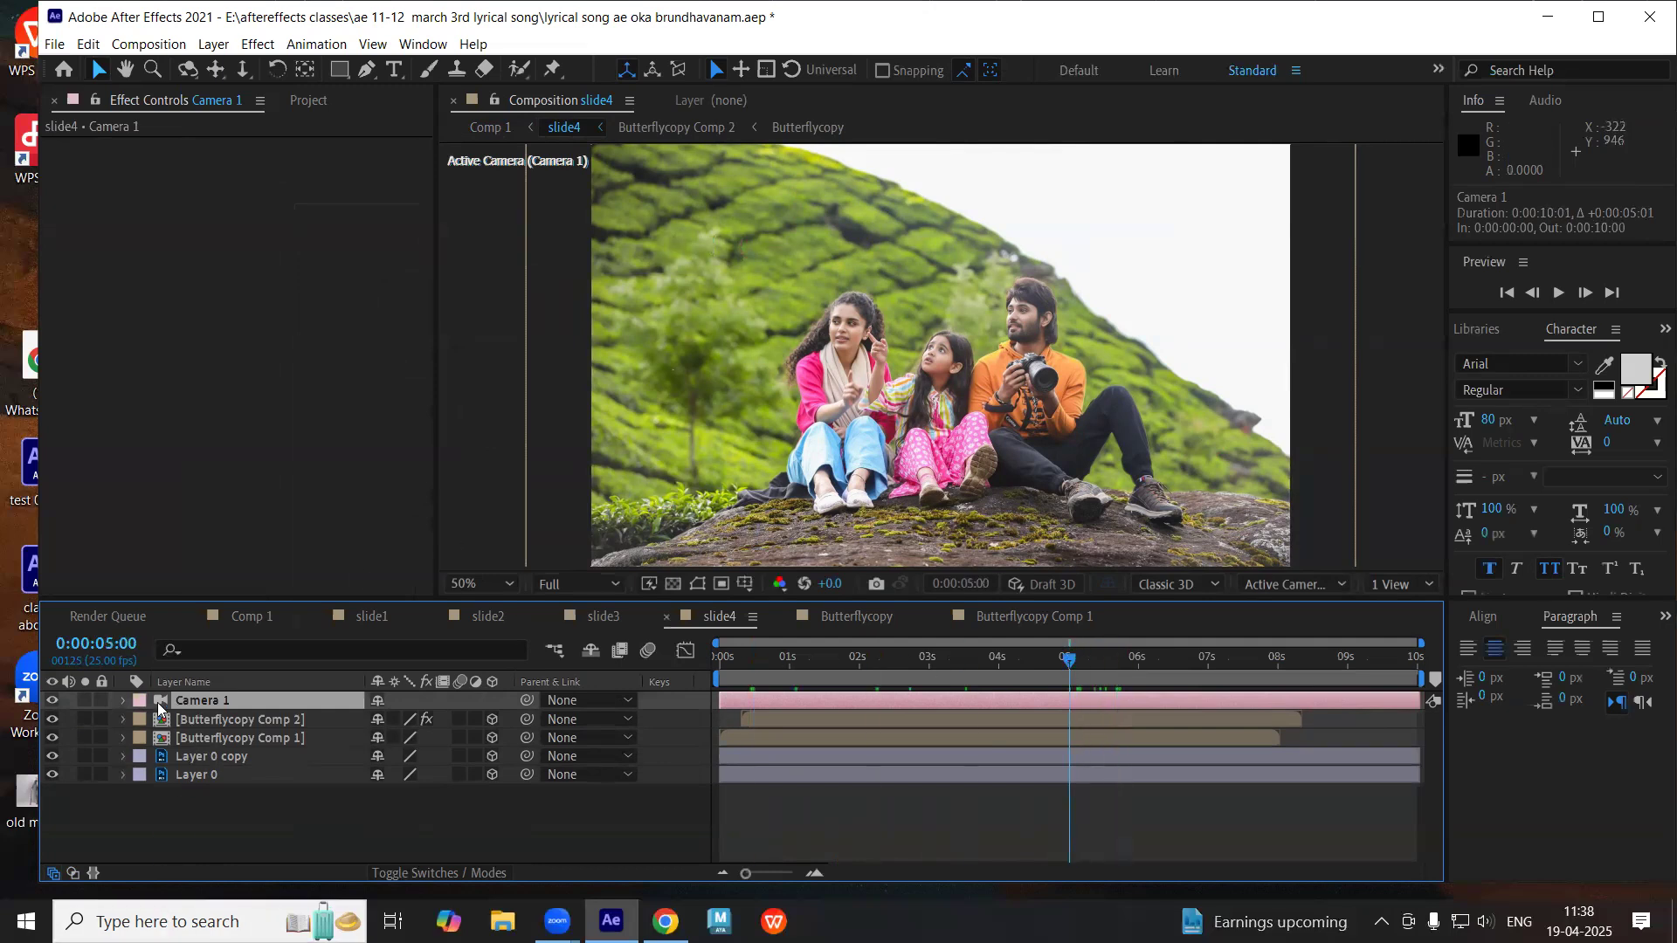
{"action": "left_click", "coordinate": [120, 700]}
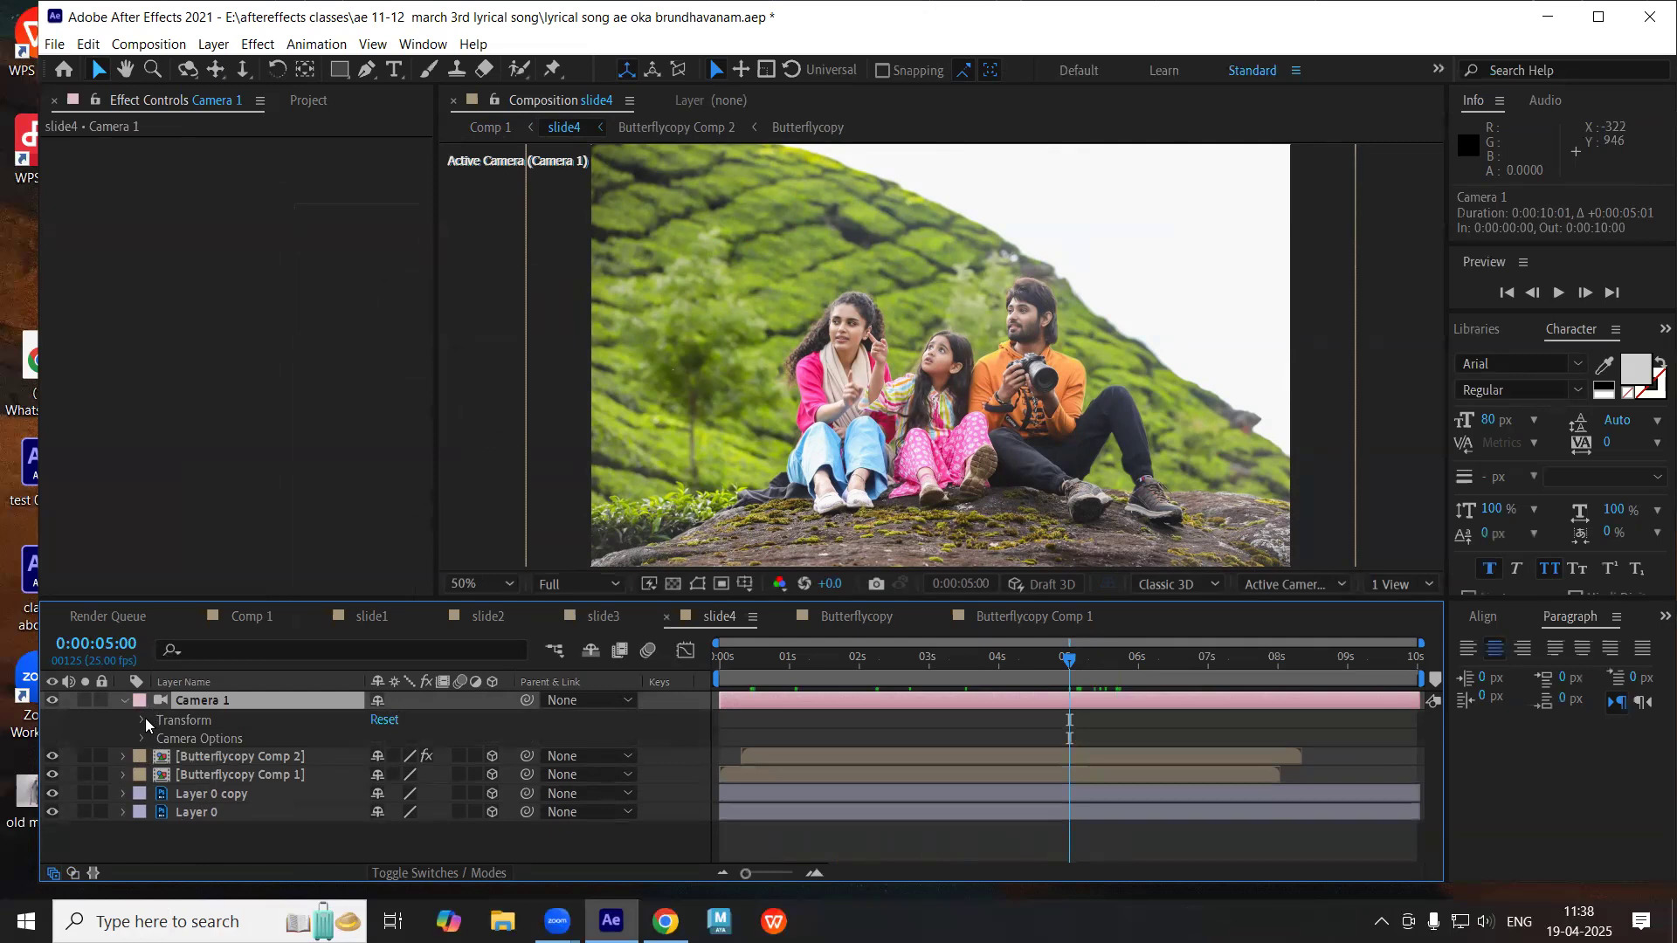
{"action": "left_click", "coordinate": [144, 719]}
{"action": "left_click", "coordinate": [178, 738]}
{"action": "left_click", "coordinate": [178, 757]}
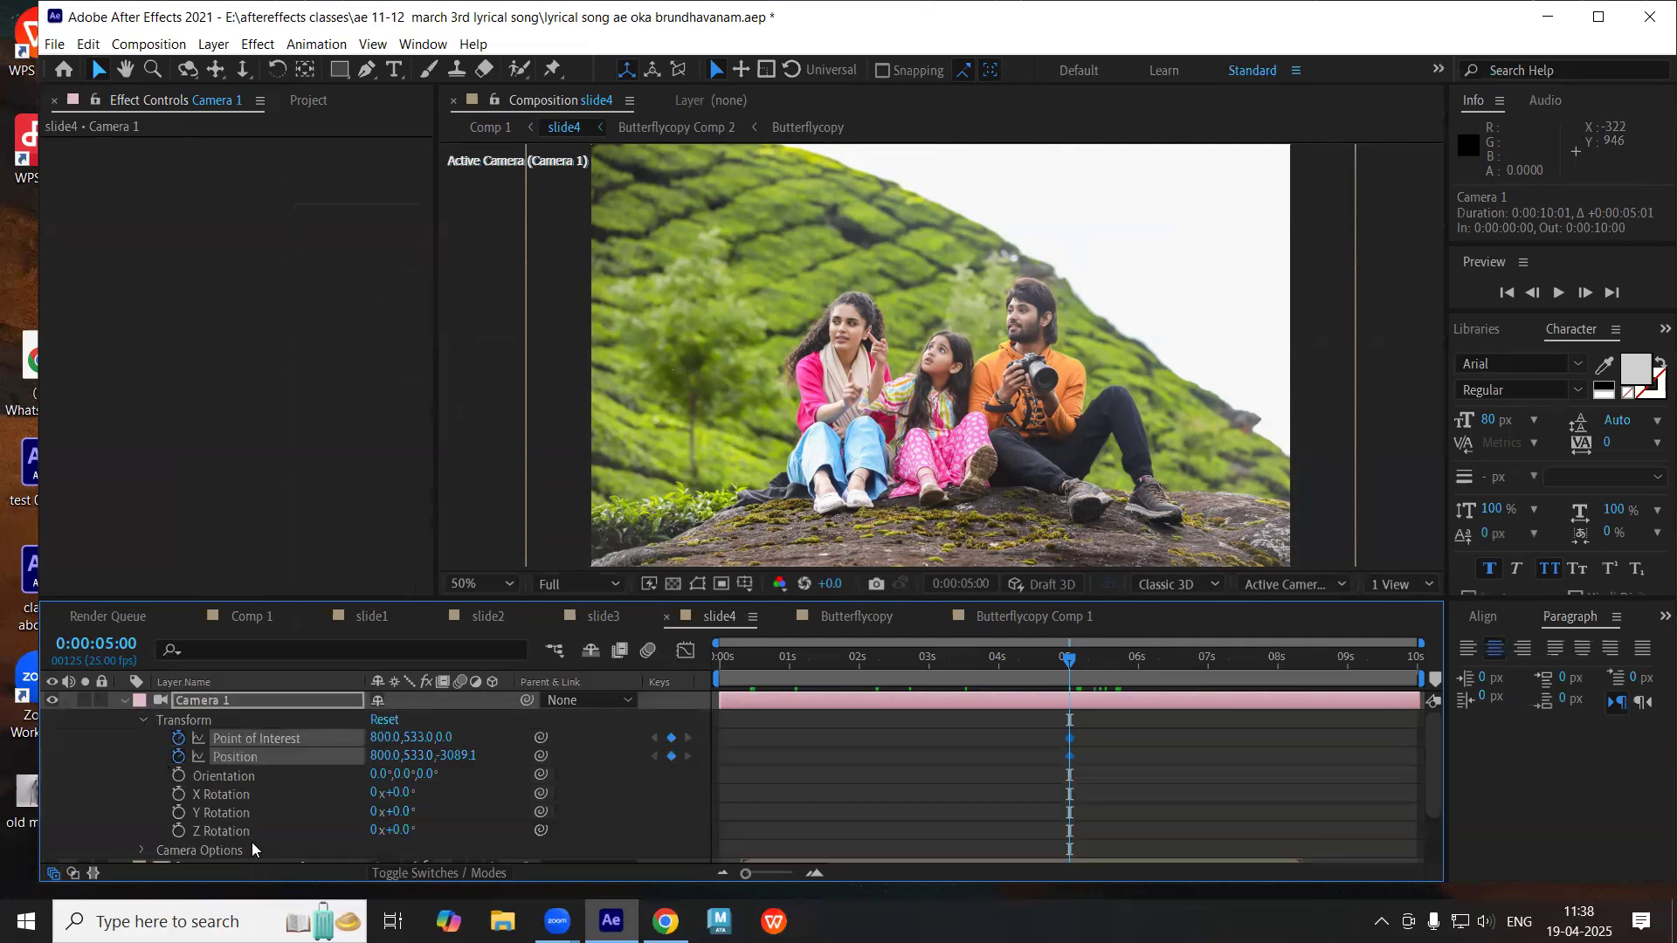
{"action": "left_click_drag", "start_coordinate": [1052, 820], "coordinate": [1200, 728]}
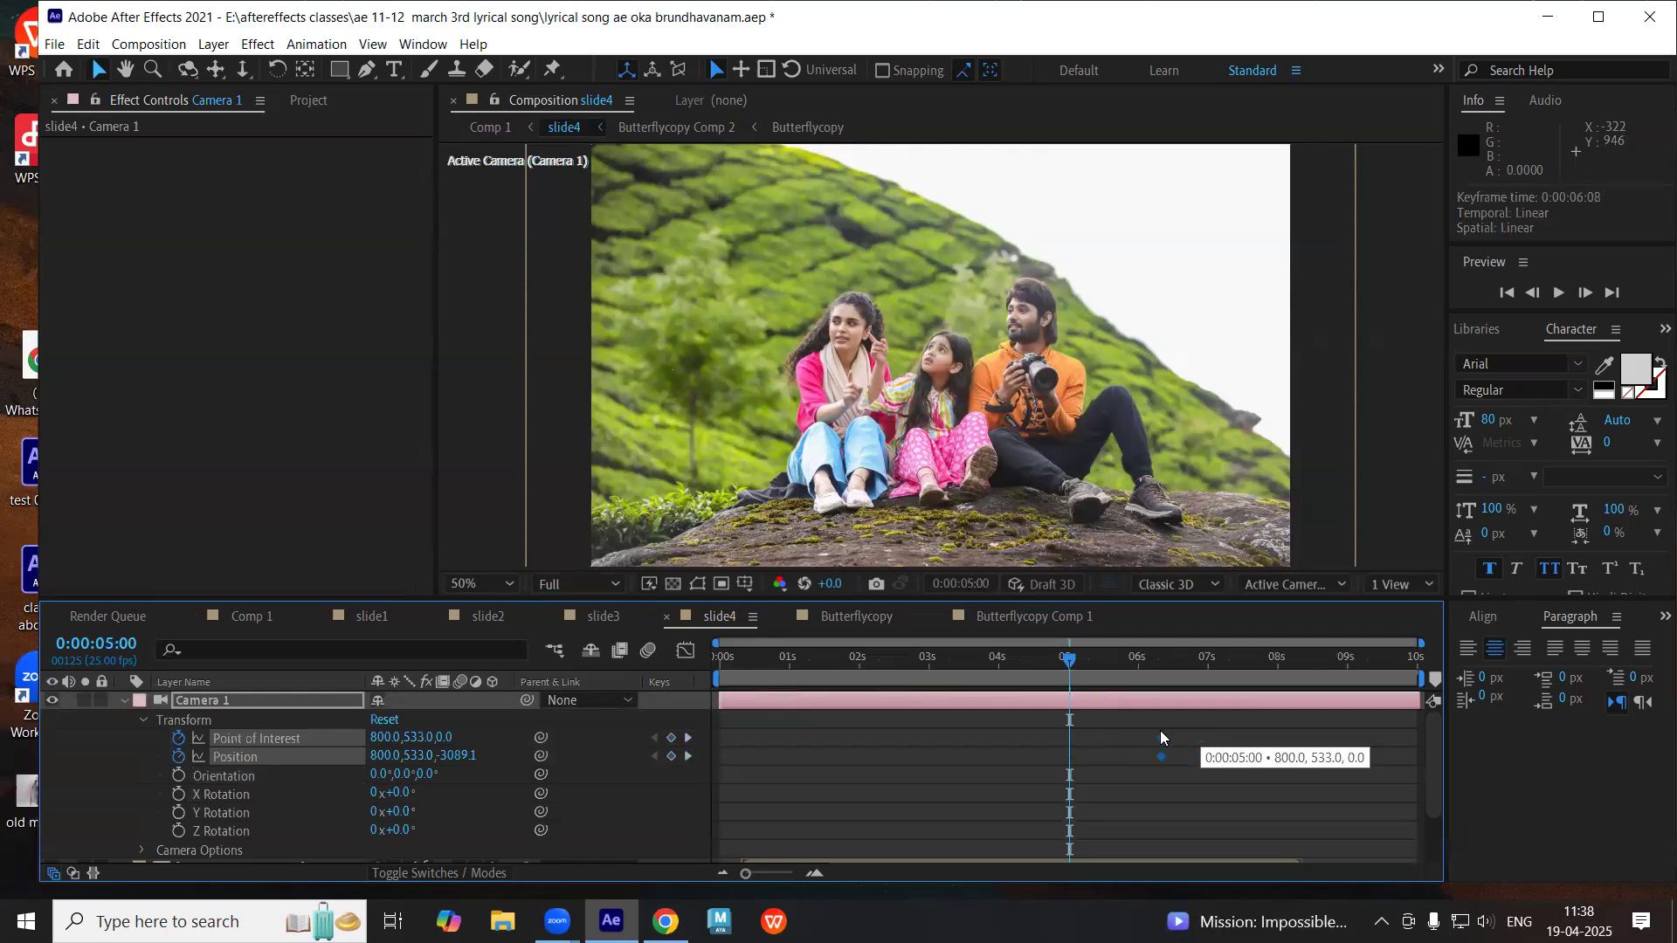
{"action": "left_click_drag", "start_coordinate": [1132, 736], "coordinate": [1136, 735]}
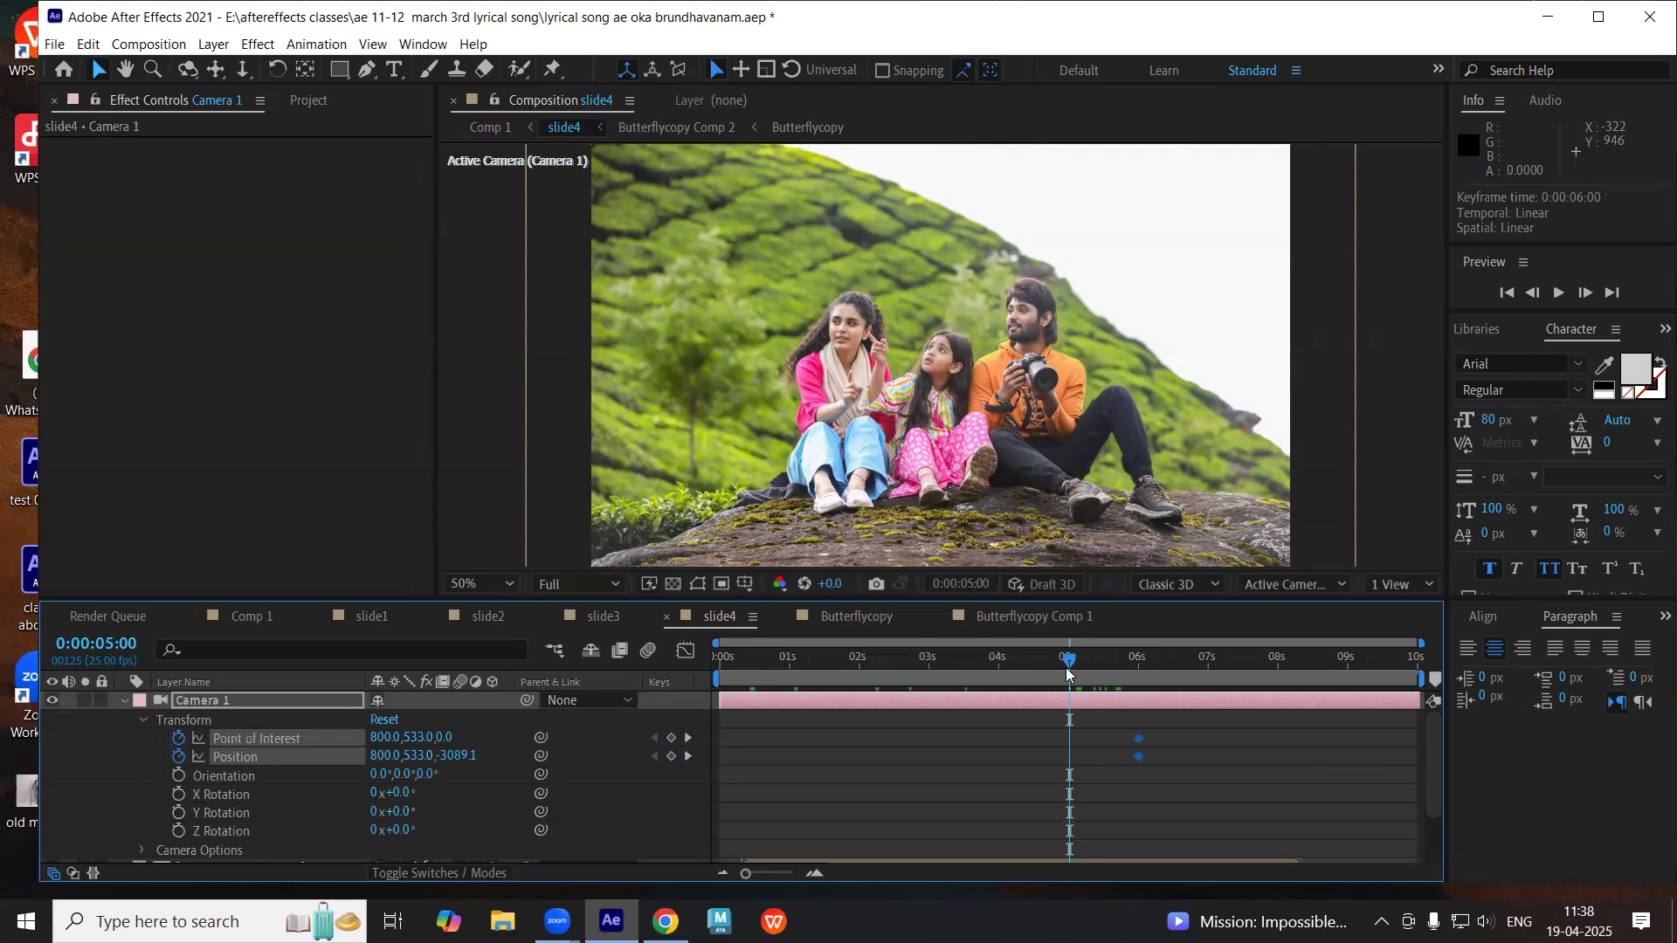
- Show slide4 at 0:00:03:24 in 2 Views, with Camera 1's properties collapsed
{"action": "left_click", "coordinate": [1008, 669]}
{"action": "left_click_drag", "start_coordinate": [1004, 674], "coordinate": [997, 675]}
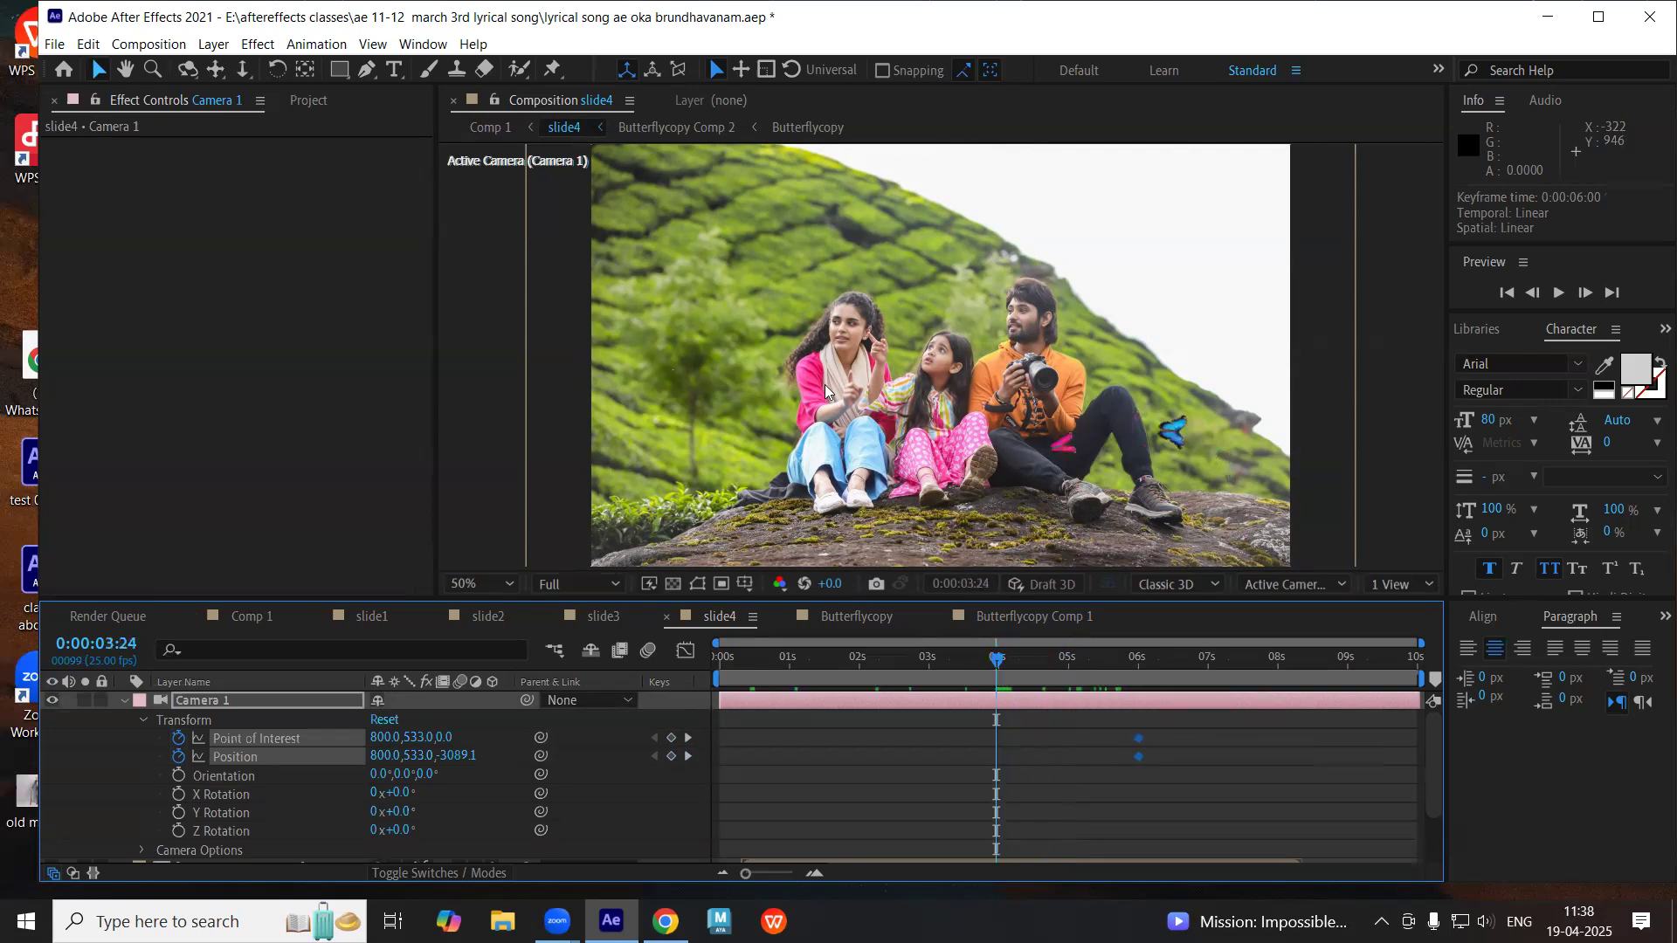
{"action": "left_click", "coordinate": [1428, 585]}
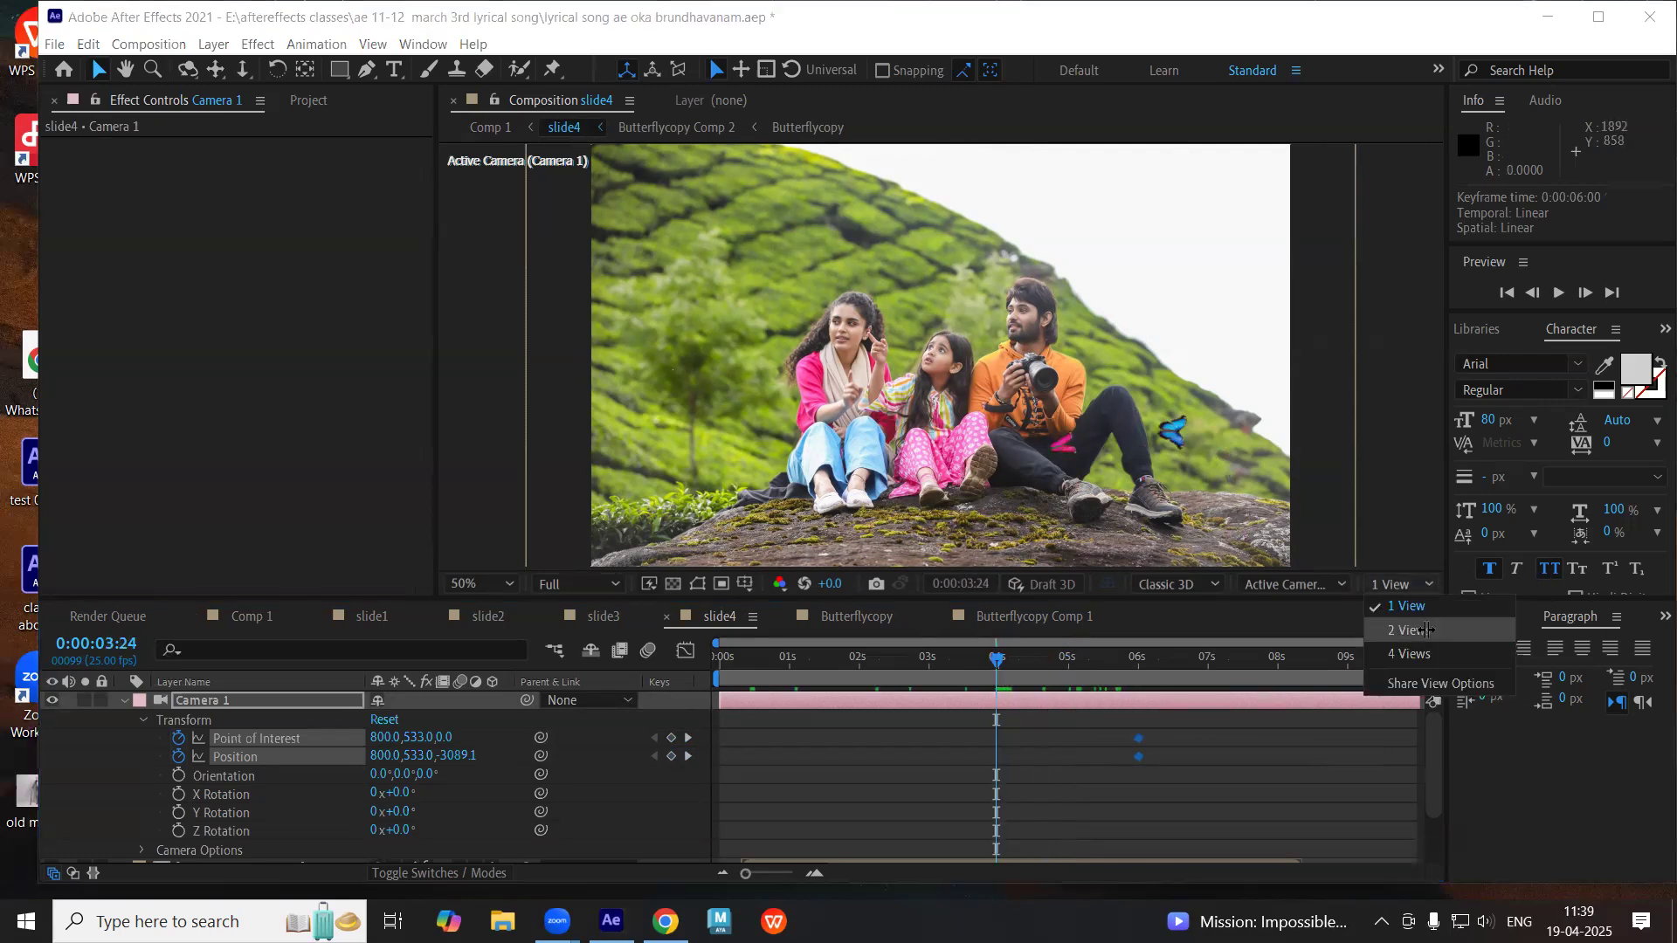
{"action": "left_click", "coordinate": [1397, 645]}
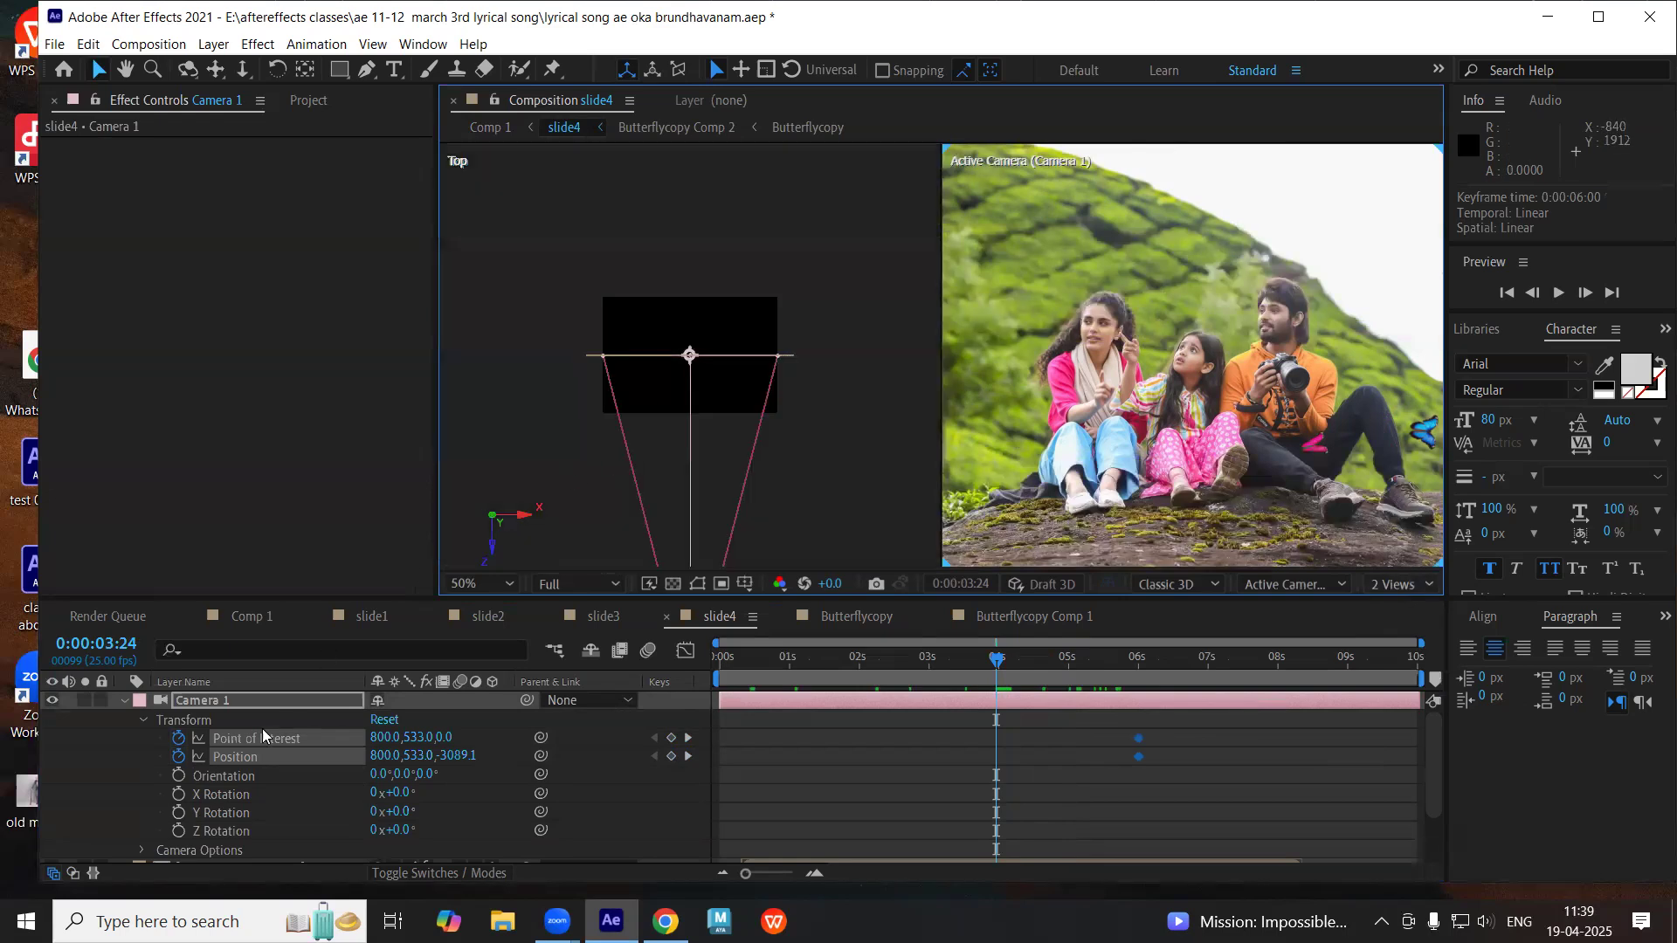
{"action": "left_click", "coordinate": [123, 701]}
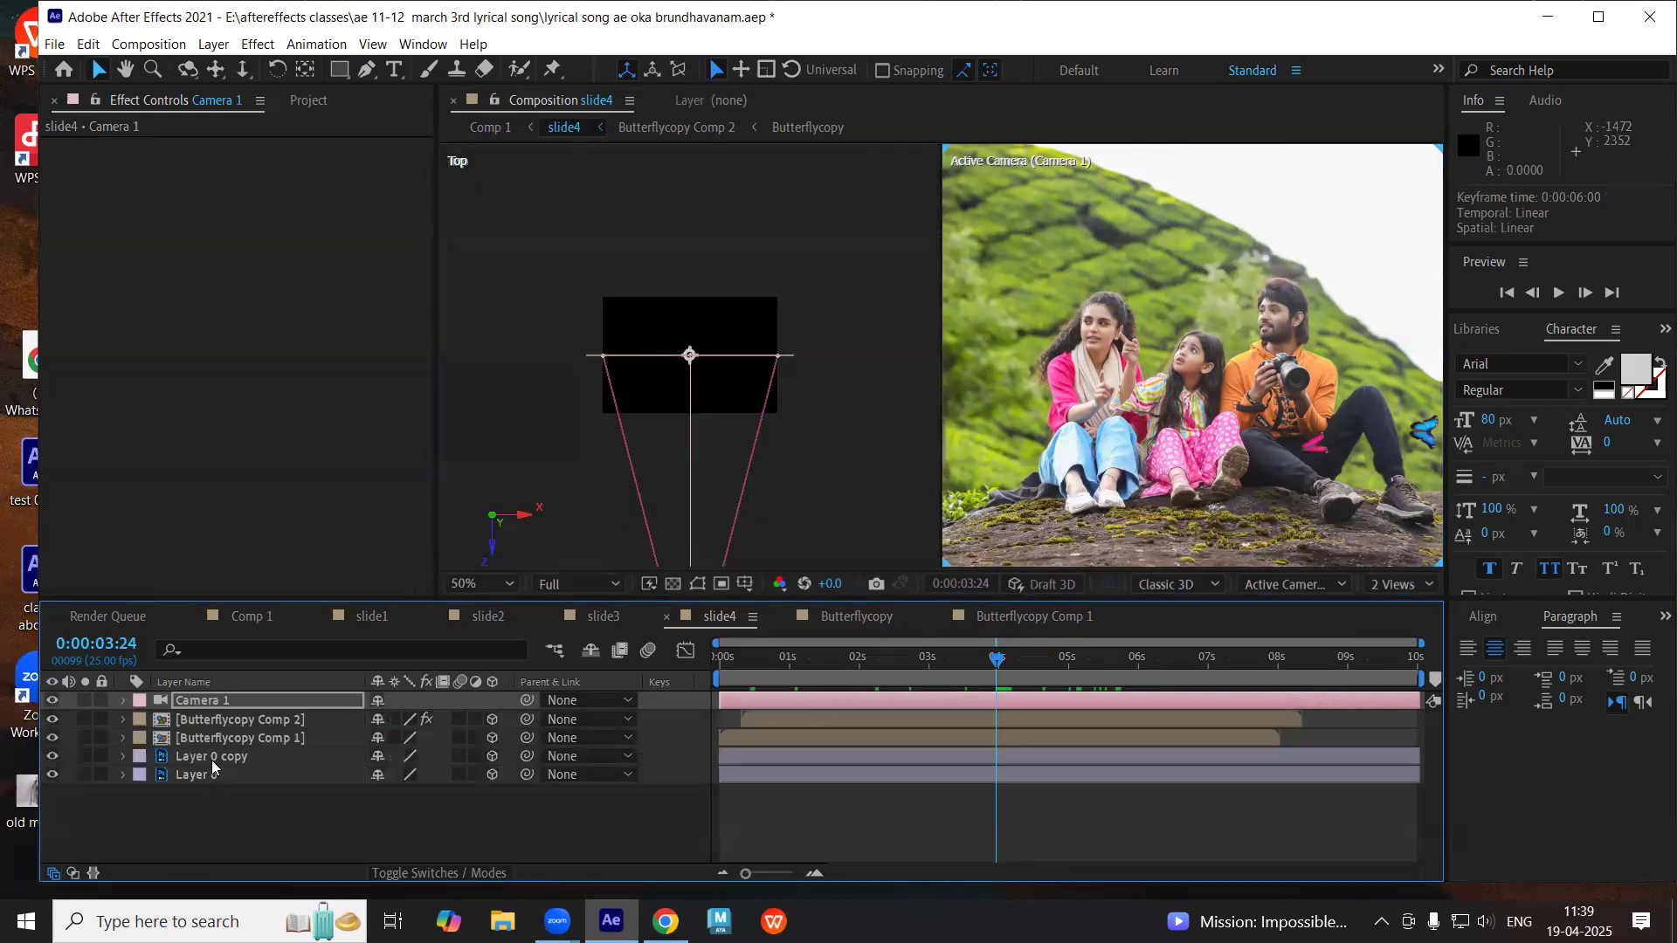
- Push background Layer 0 back to a Z position of 6864 and scale it to 318% to fill the frame
{"action": "left_click", "coordinate": [212, 759]}
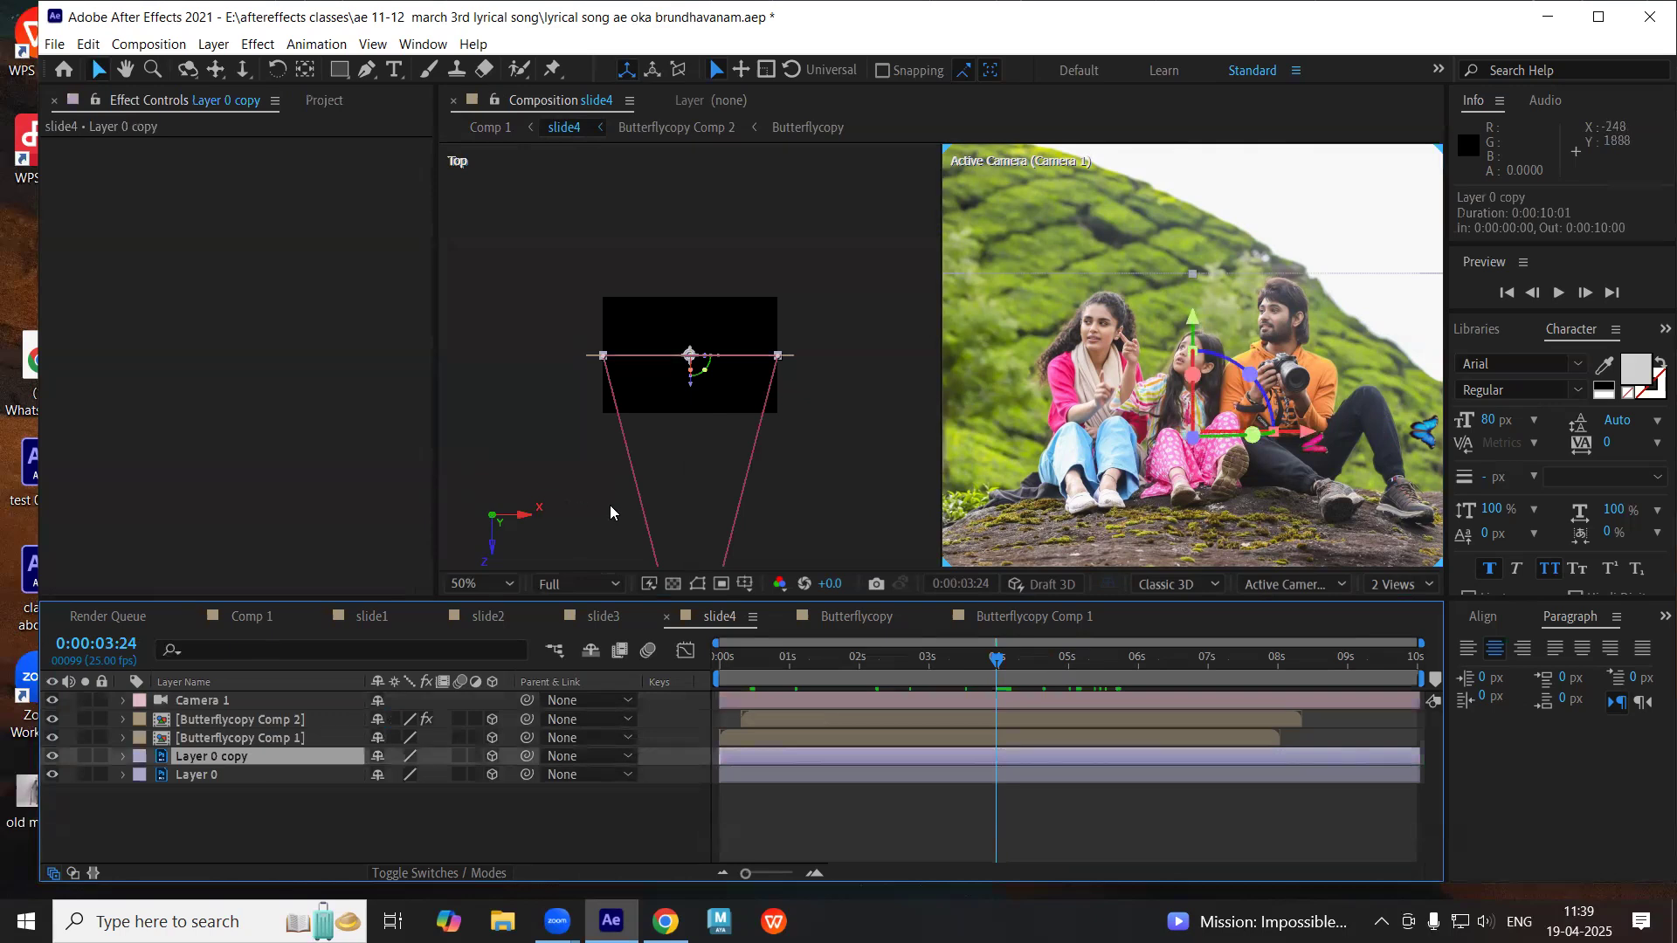
{"action": "scroll", "coordinate": [610, 504], "scroll_direction": "down", "scroll_amount": 2}
{"action": "left_click", "coordinate": [262, 767]}
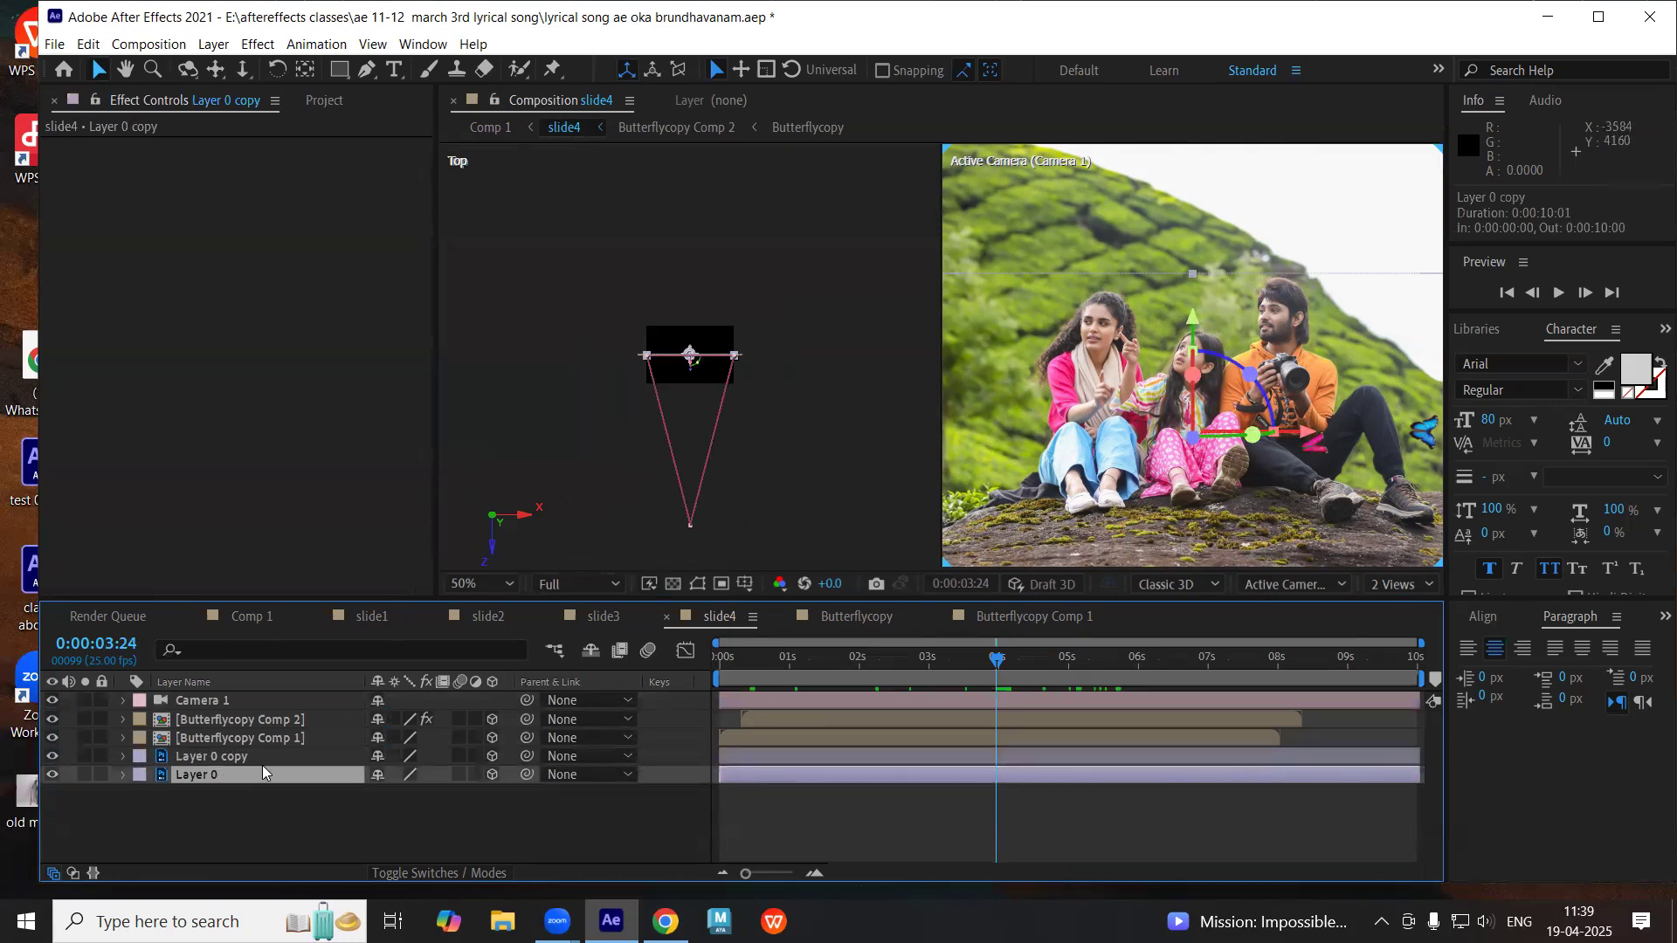
{"action": "left_click_drag", "start_coordinate": [701, 350], "coordinate": [753, 197]}
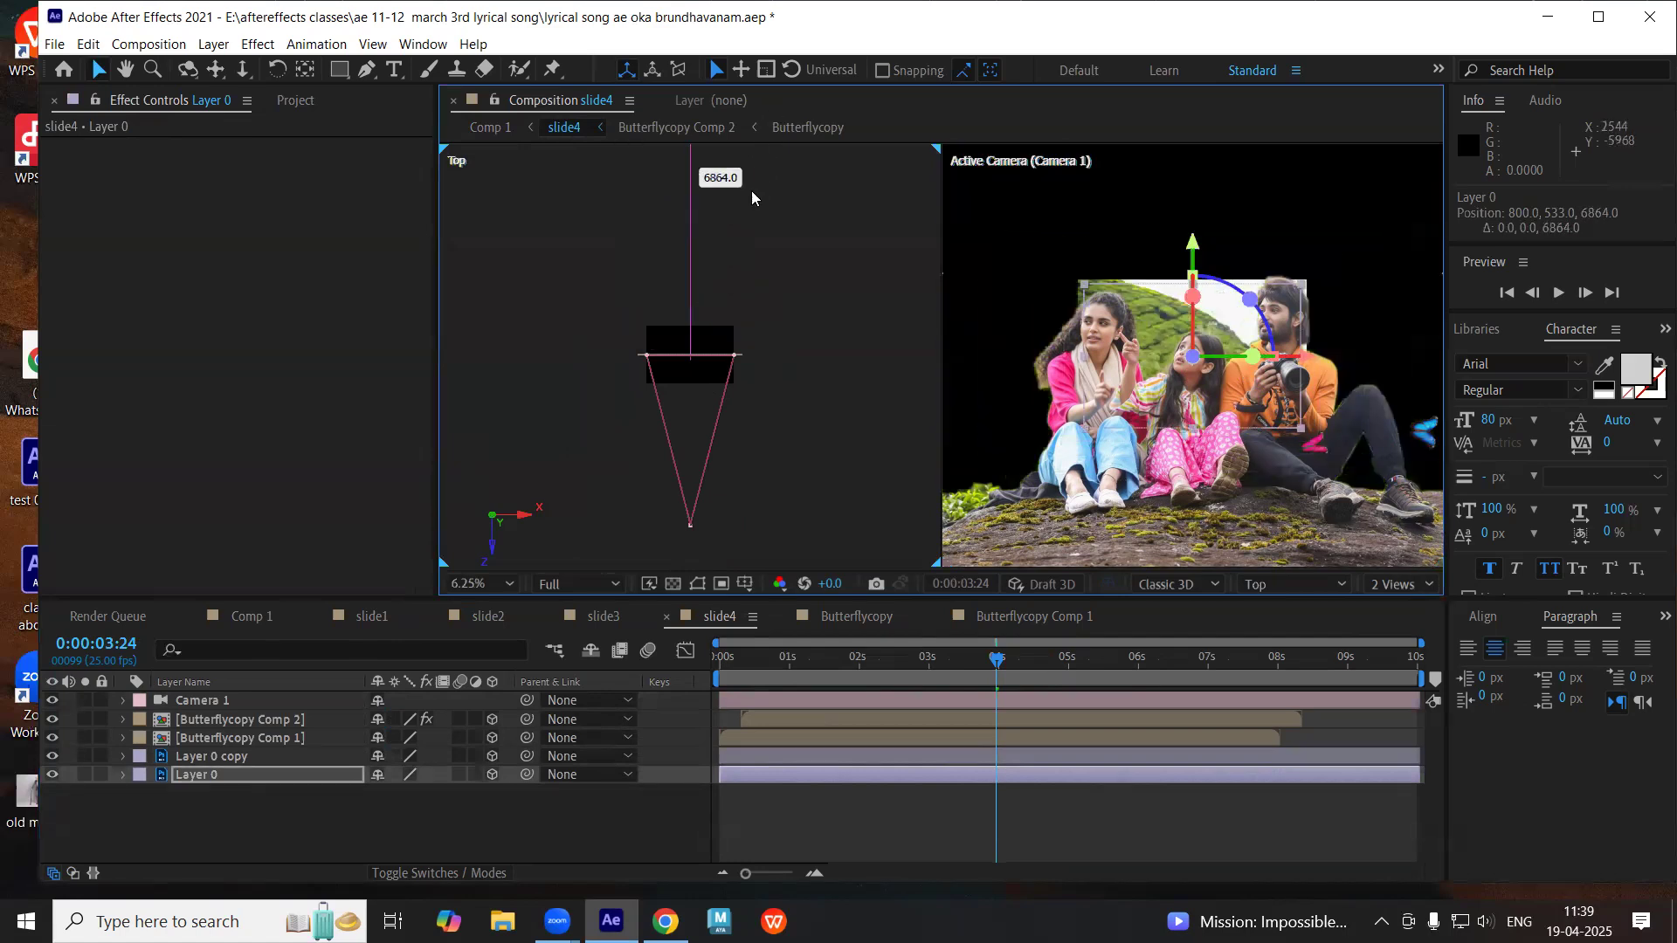
{"action": "scroll", "coordinate": [686, 342], "scroll_direction": "down", "scroll_amount": 1}
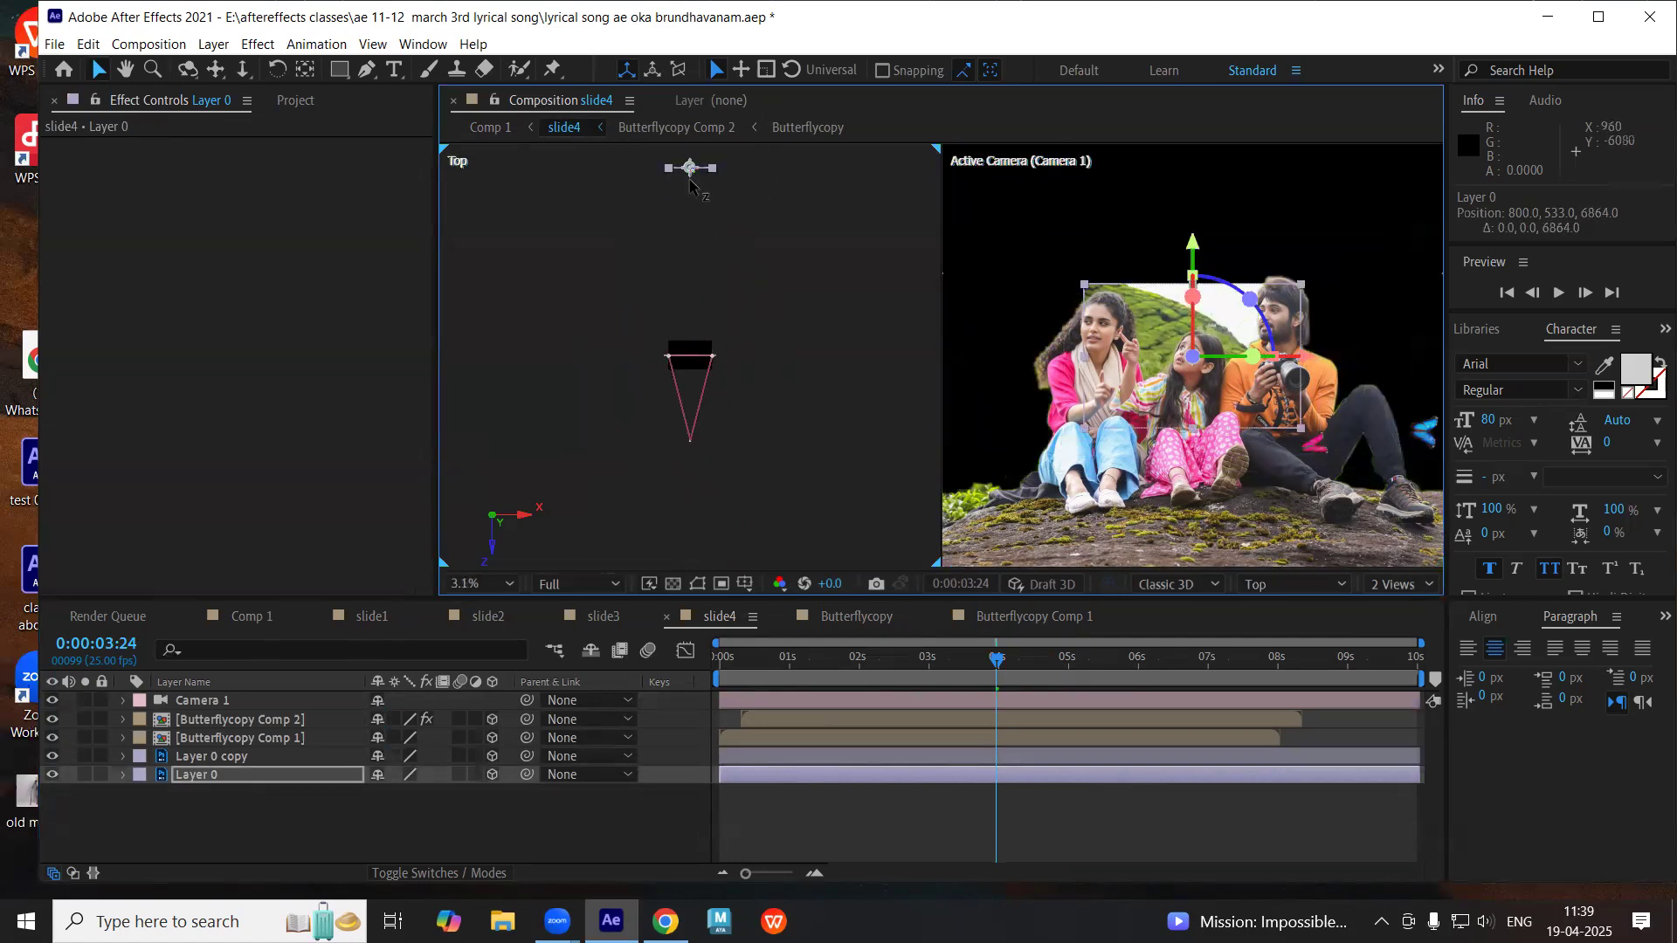
{"action": "key", "text": "s"}
{"action": "left_click_drag", "start_coordinate": [396, 790], "coordinate": [853, 692]}
{"action": "scroll", "coordinate": [1362, 360], "scroll_direction": "down", "scroll_amount": 2}
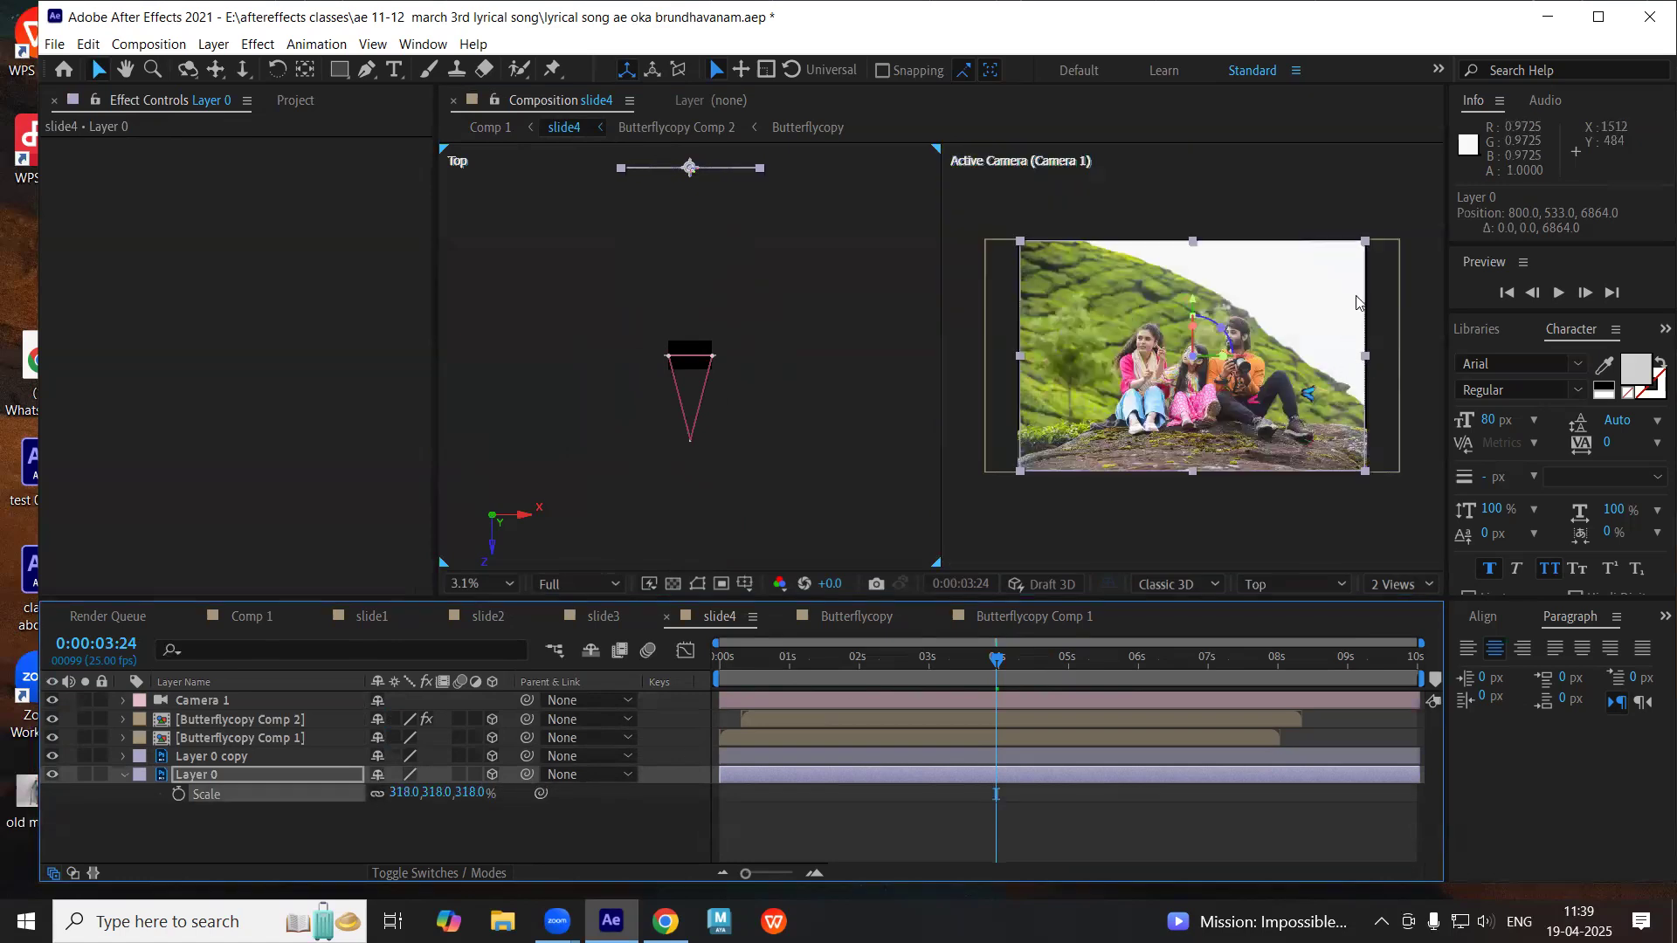
- Move Layer 0 copy back to a Z position of 664 and scale it to 137%
{"action": "left_click", "coordinate": [212, 756]}
{"action": "left_click", "coordinate": [236, 738]}
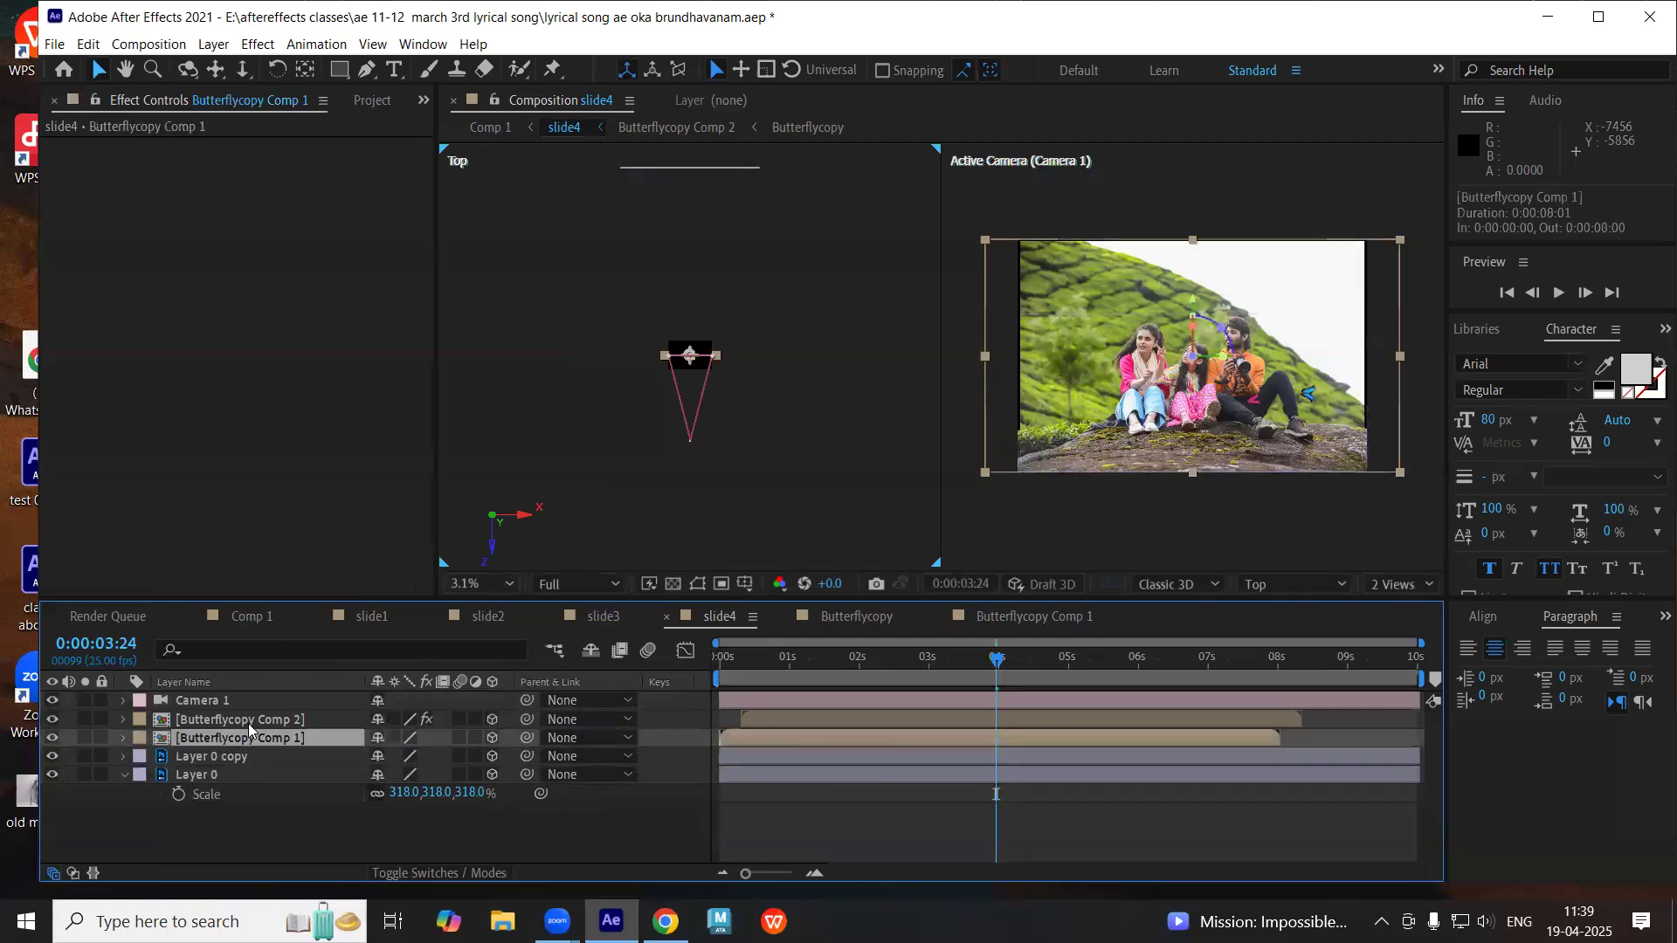
{"action": "left_click", "coordinate": [245, 720], "text": "ctrl"}
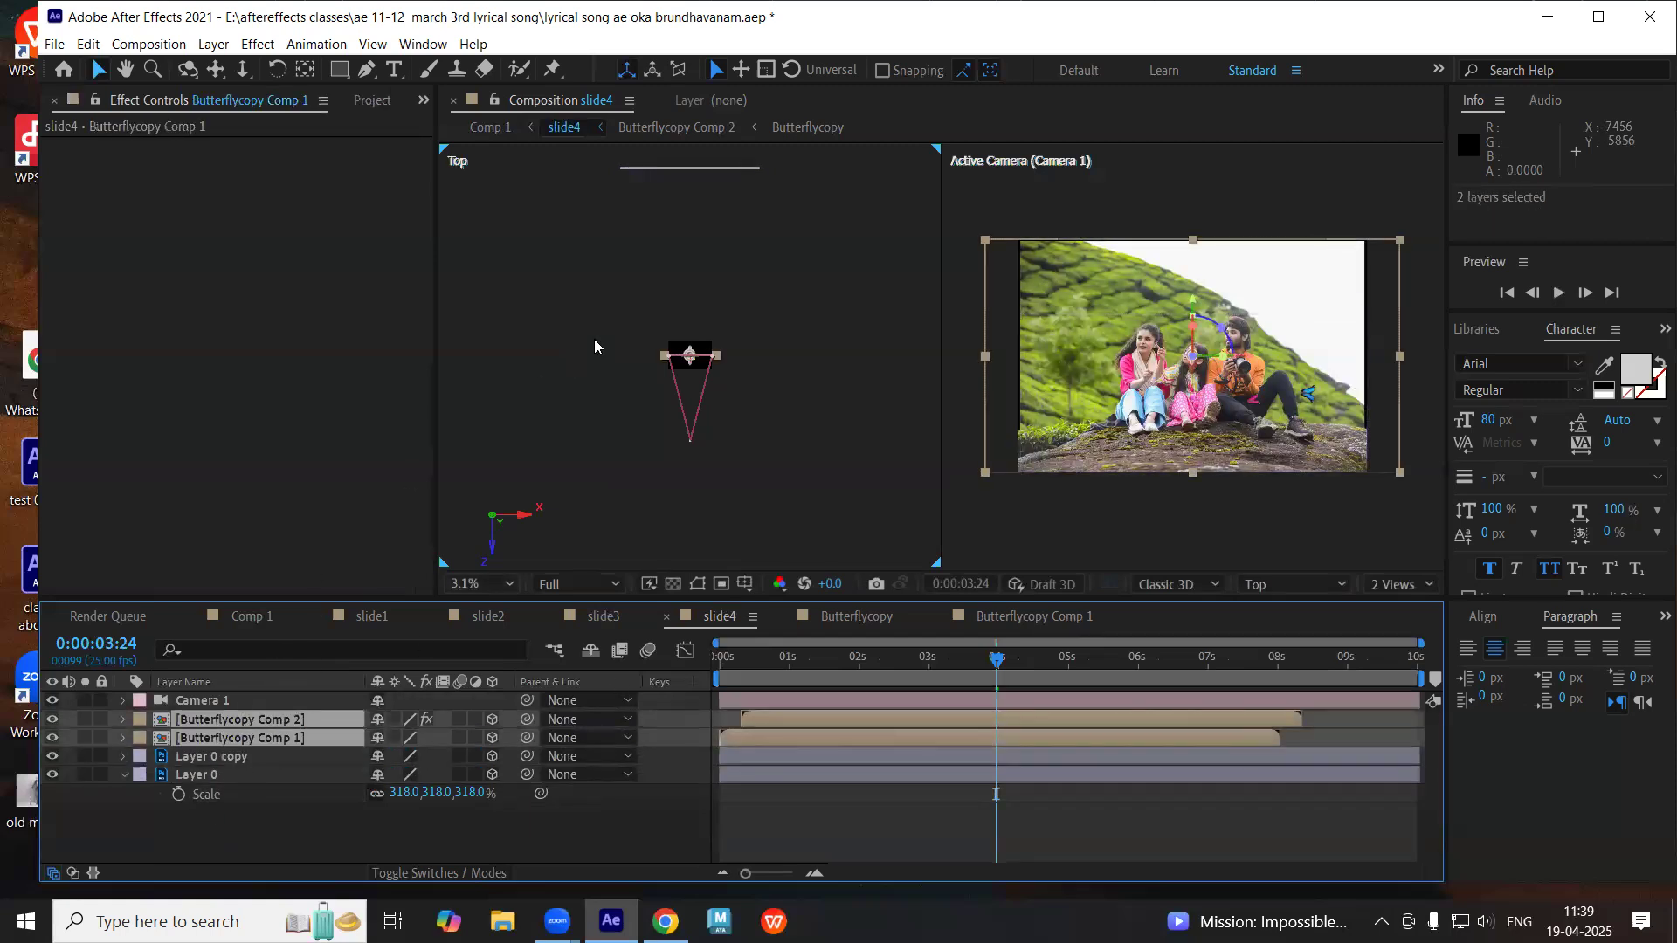
{"action": "left_click", "coordinate": [225, 776]}
{"action": "left_click", "coordinate": [244, 756]}
{"action": "scroll", "coordinate": [690, 353], "scroll_direction": "up", "scroll_amount": 3}
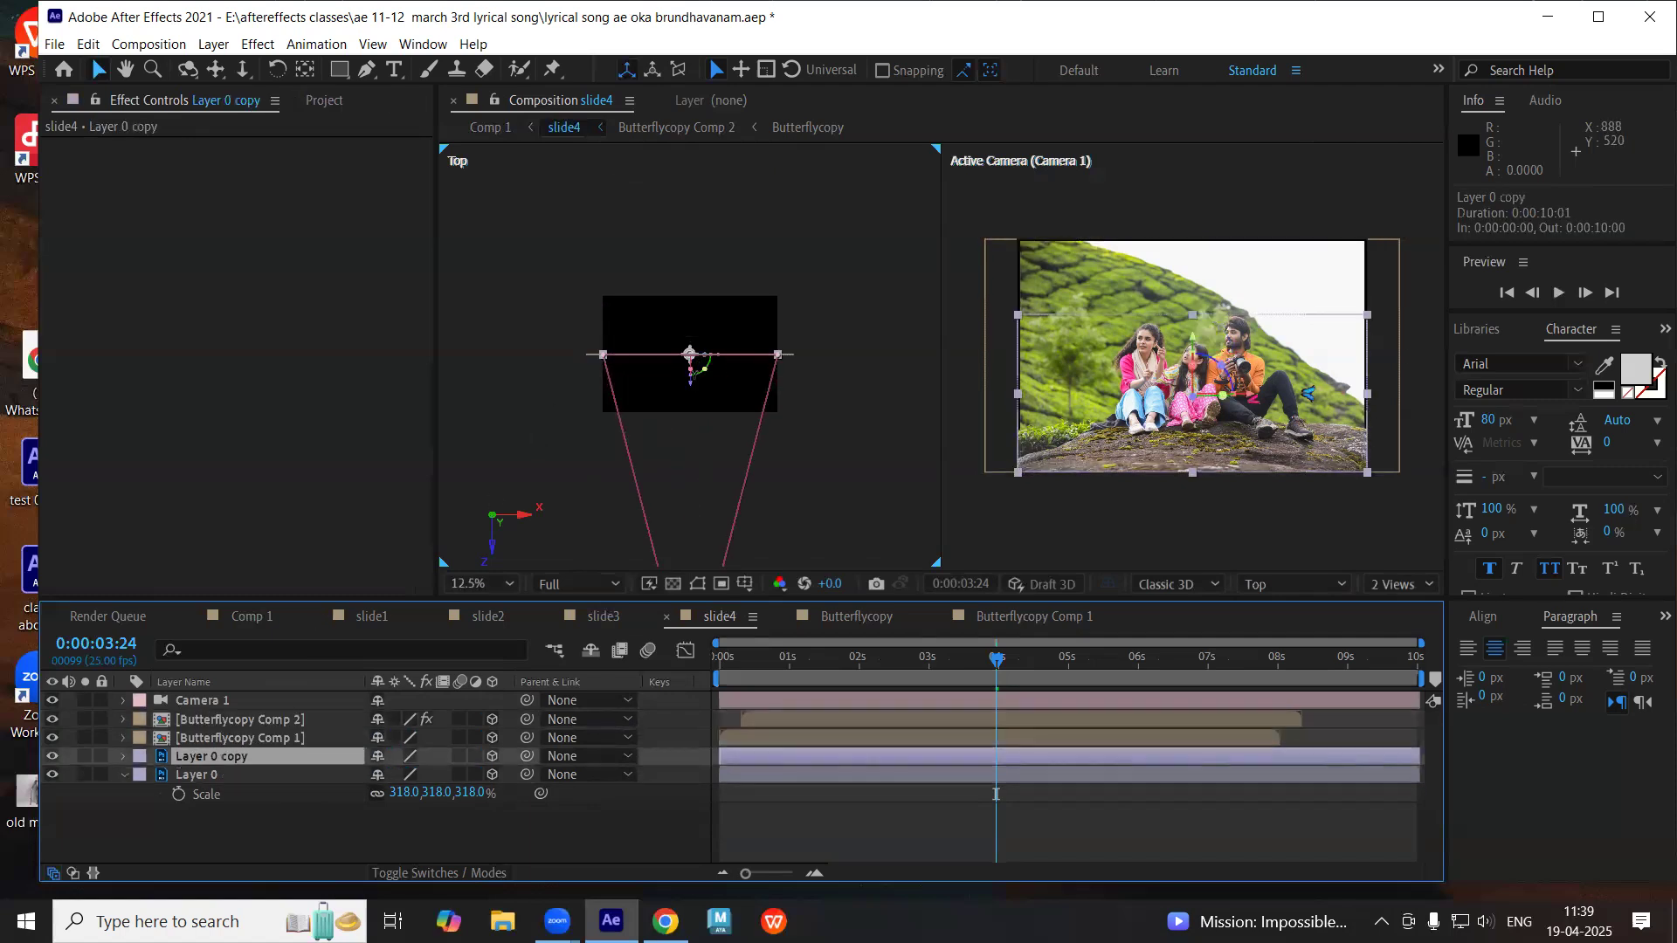
{"action": "left_click_drag", "start_coordinate": [695, 382], "coordinate": [709, 327]}
{"action": "key", "text": "s"}
{"action": "left_click_drag", "start_coordinate": [409, 768], "coordinate": [431, 765]}
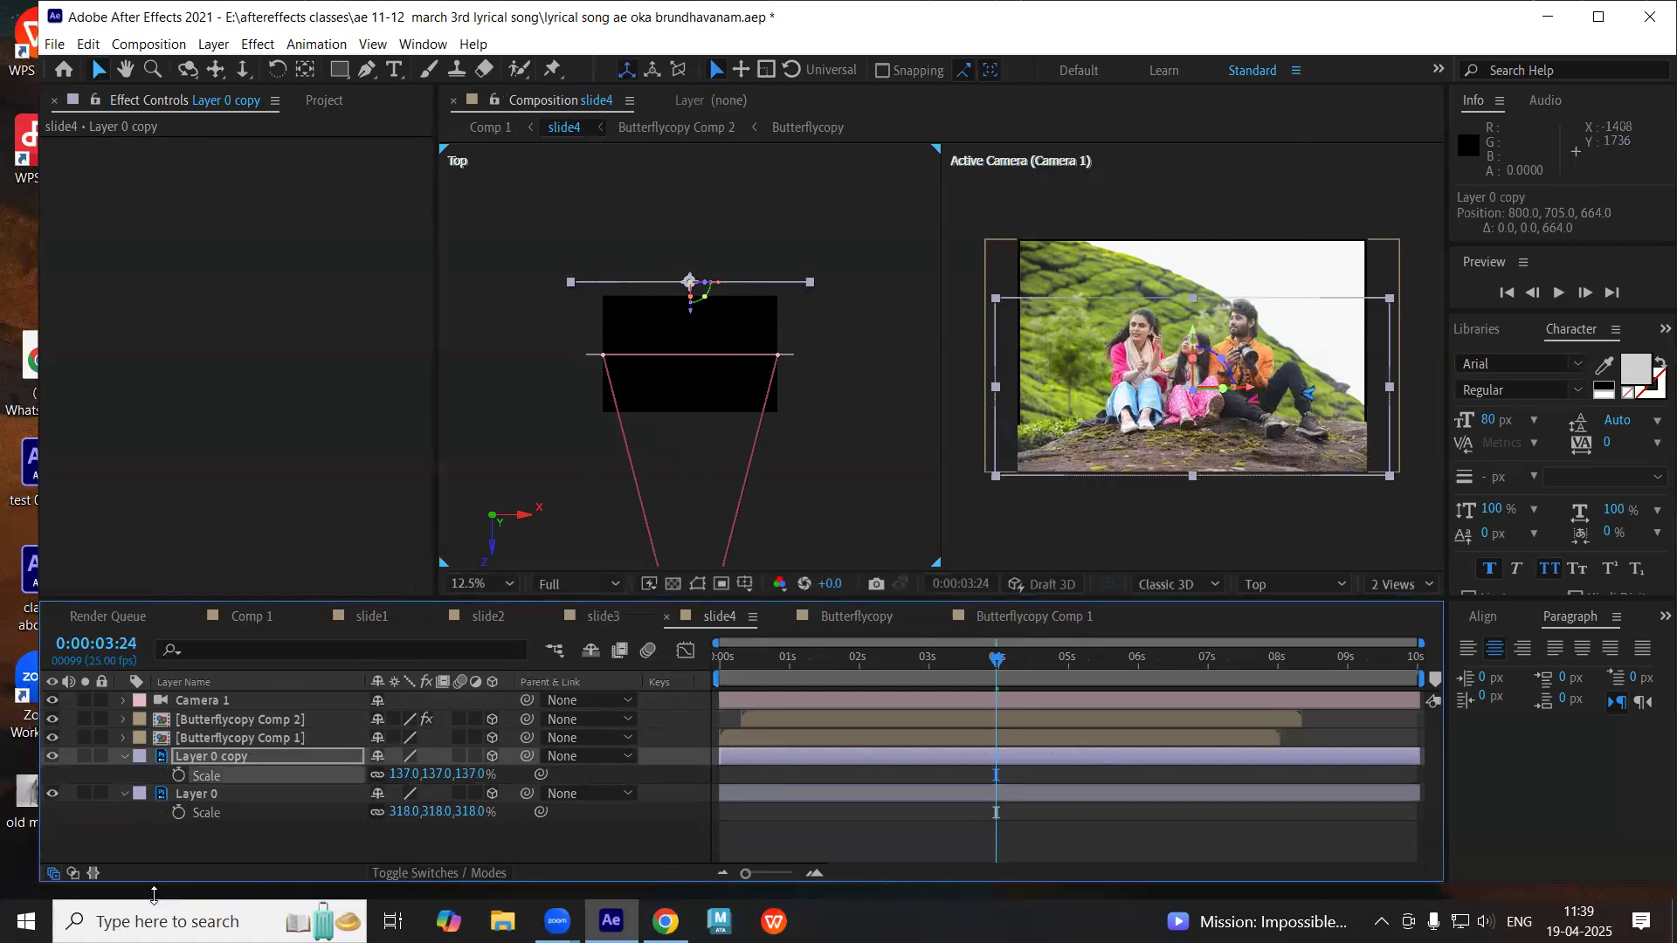
- Offset the butterfly layers in depth, Comp 1 farther back and Comp 2 slightly nearer the camera, previewing slide4 from the start
{"action": "left_click", "coordinate": [233, 736]}
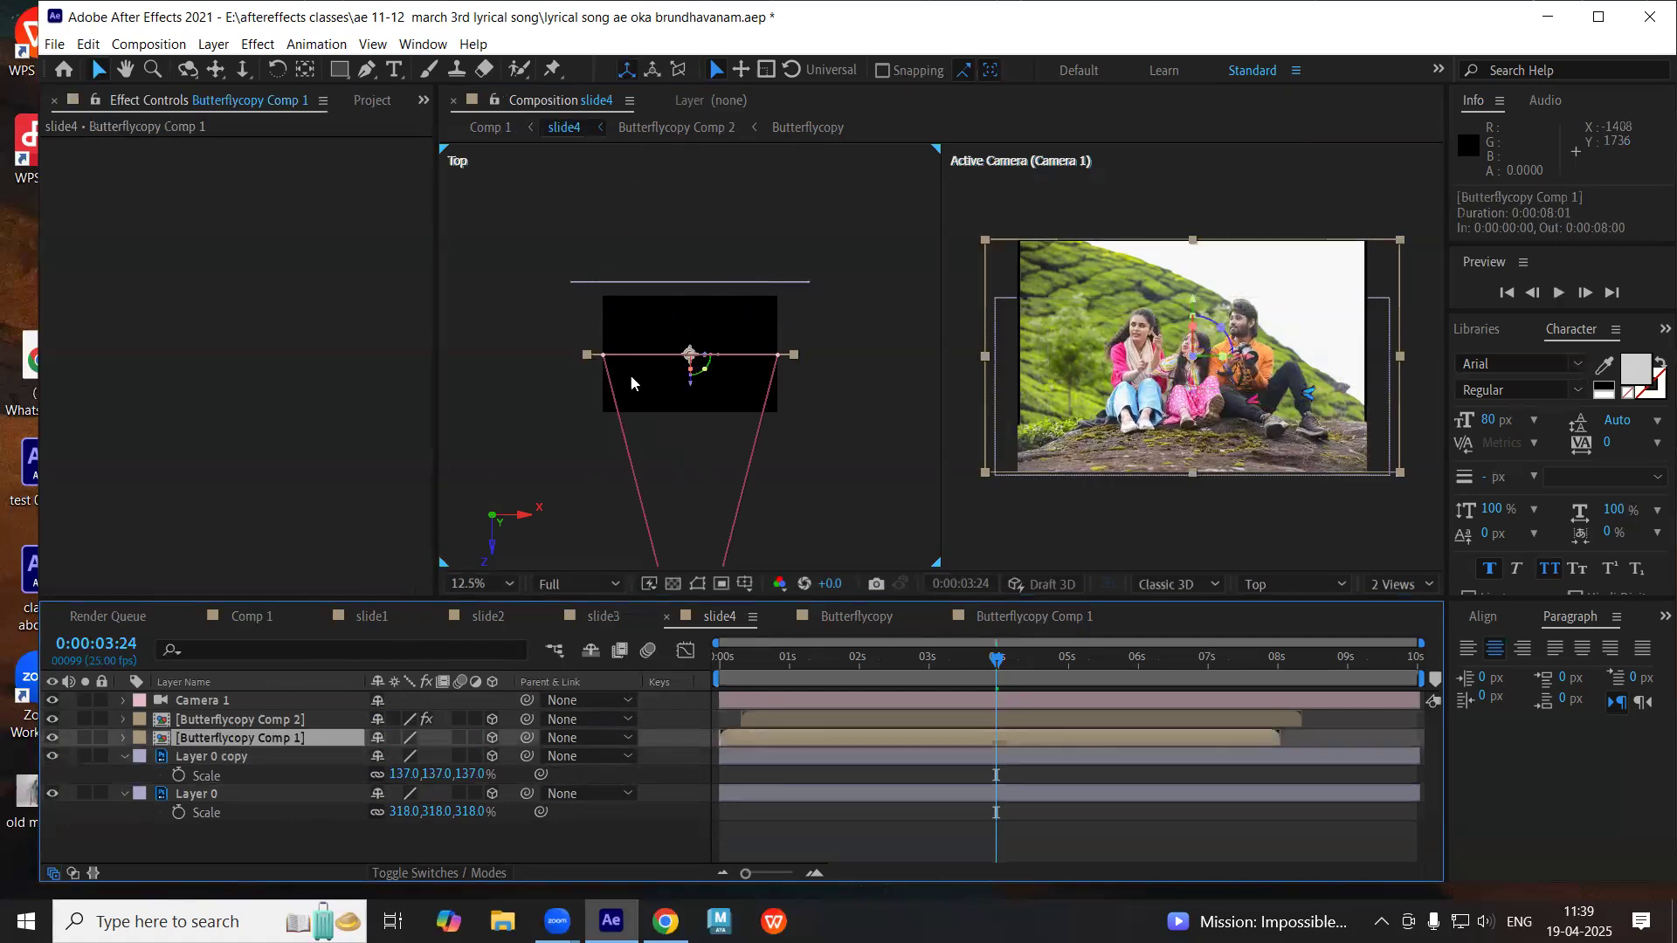
{"action": "key", "text": "period"}
{"action": "left_click_drag", "start_coordinate": [690, 410], "coordinate": [706, 330]}
{"action": "left_click", "coordinate": [251, 718]}
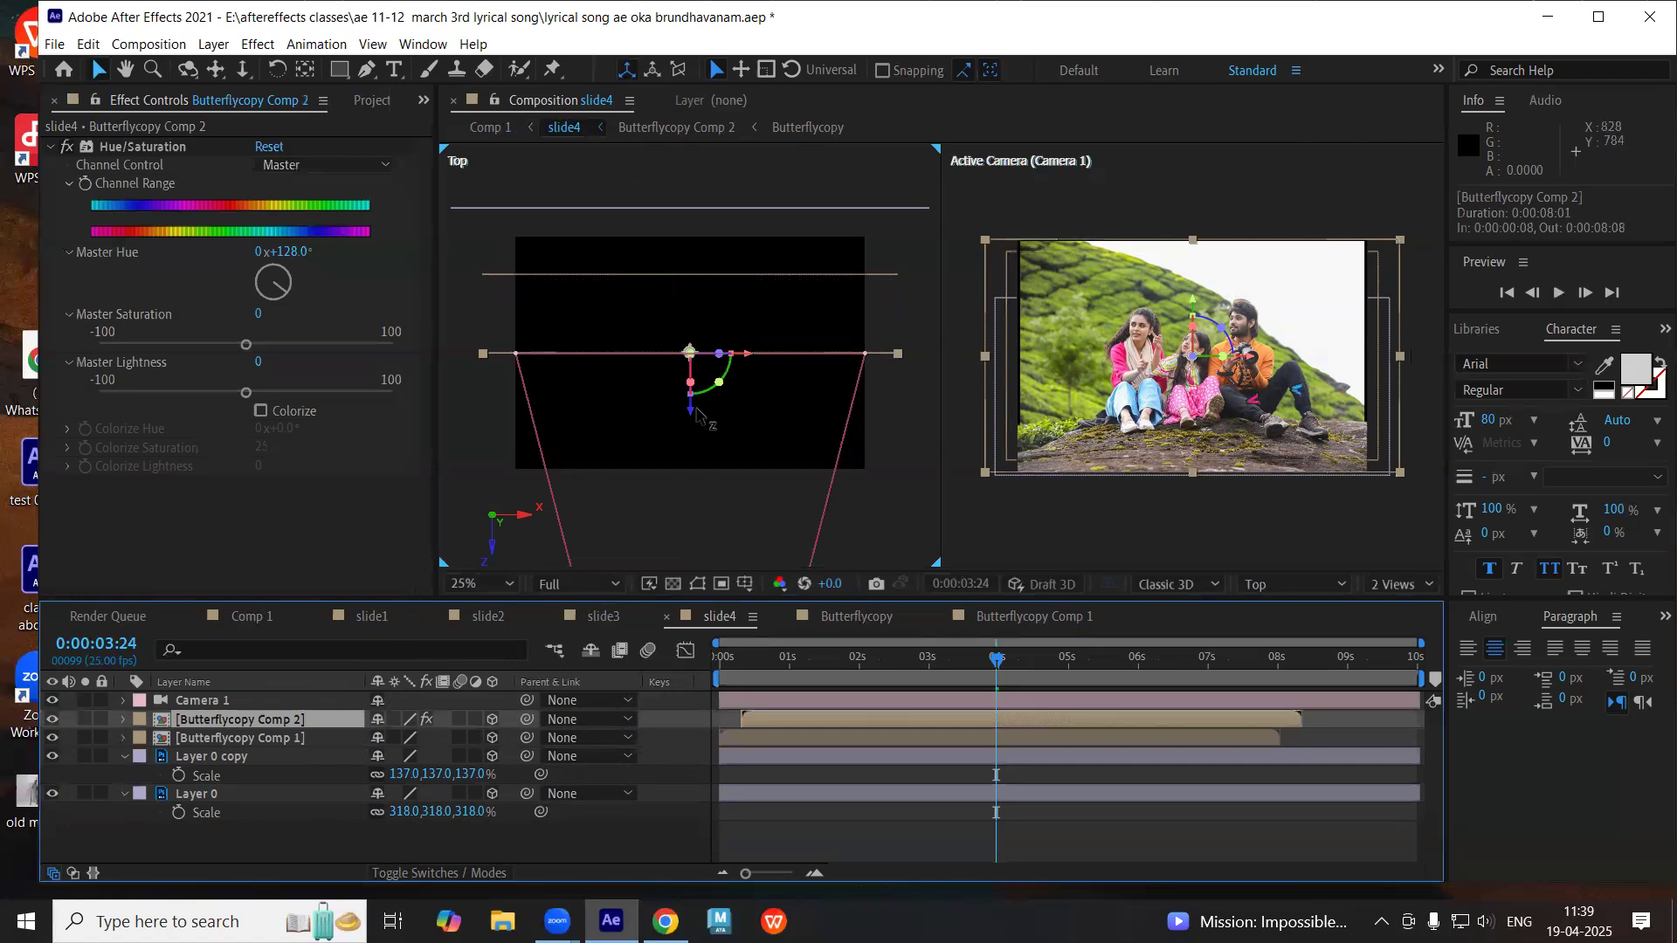
{"action": "left_click_drag", "start_coordinate": [690, 422], "coordinate": [683, 445]}
{"action": "left_click", "coordinate": [946, 730]}
{"action": "key", "text": "Home"}
{"action": "key", "text": "space"}
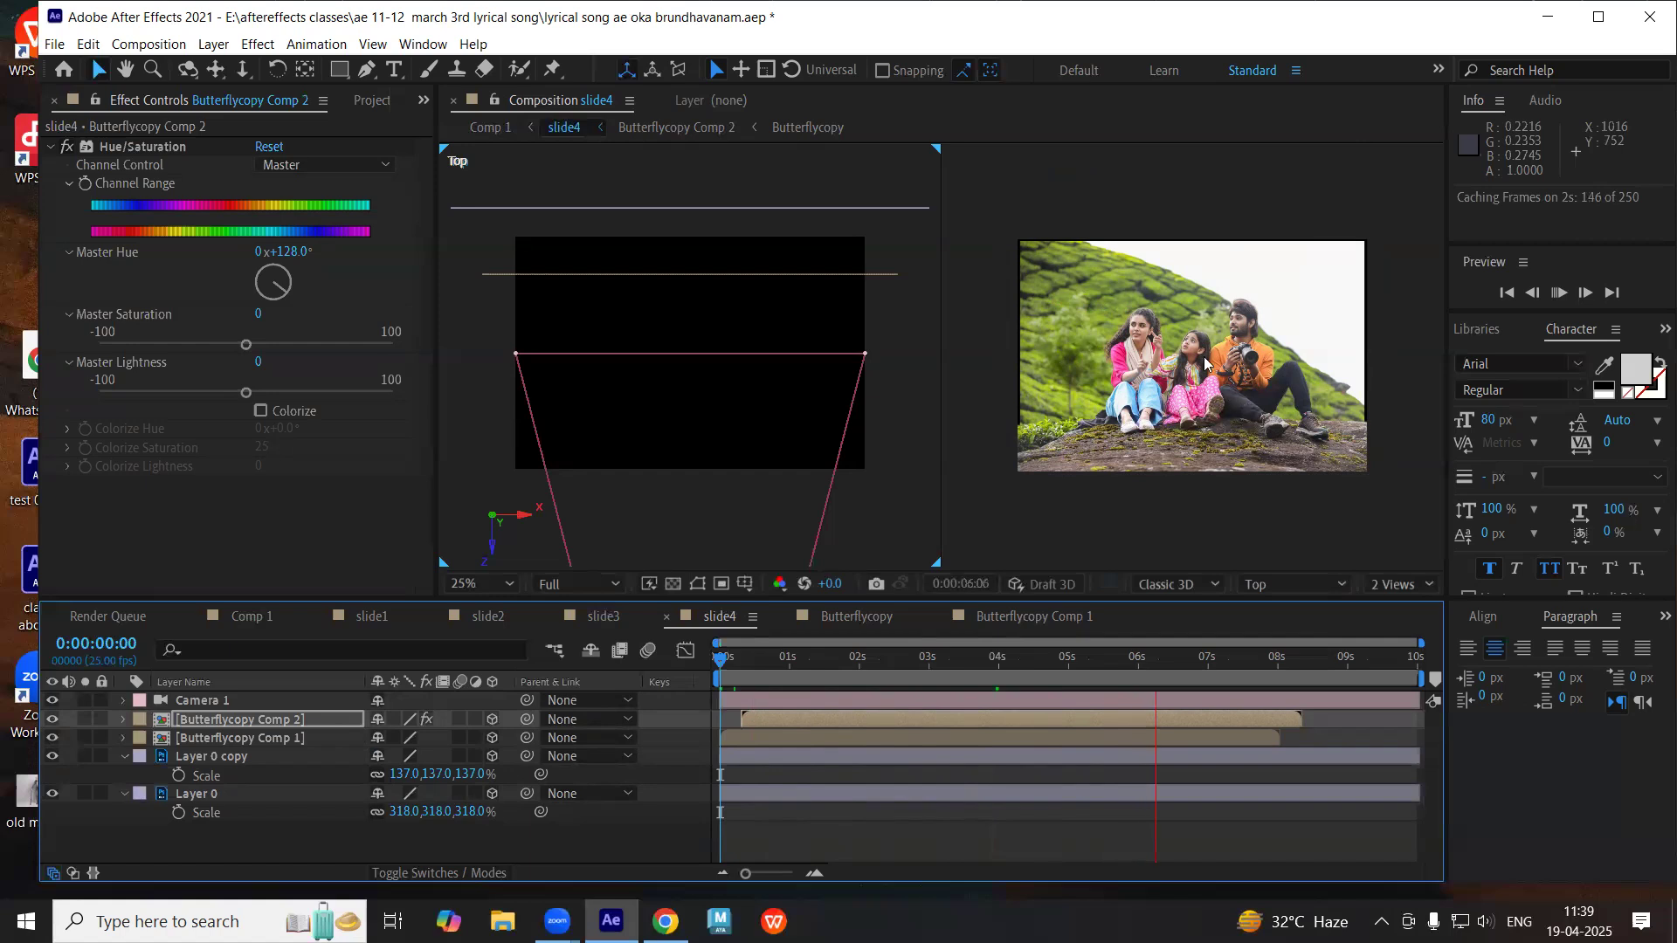
{"action": "key", "text": "space"}
- Reveal Camera 1's Transform properties at the start of slide4, with Layer 0 copy collapsed and the whole camera path in the Top view
{"action": "left_click_drag", "start_coordinate": [736, 666], "coordinate": [695, 669]}
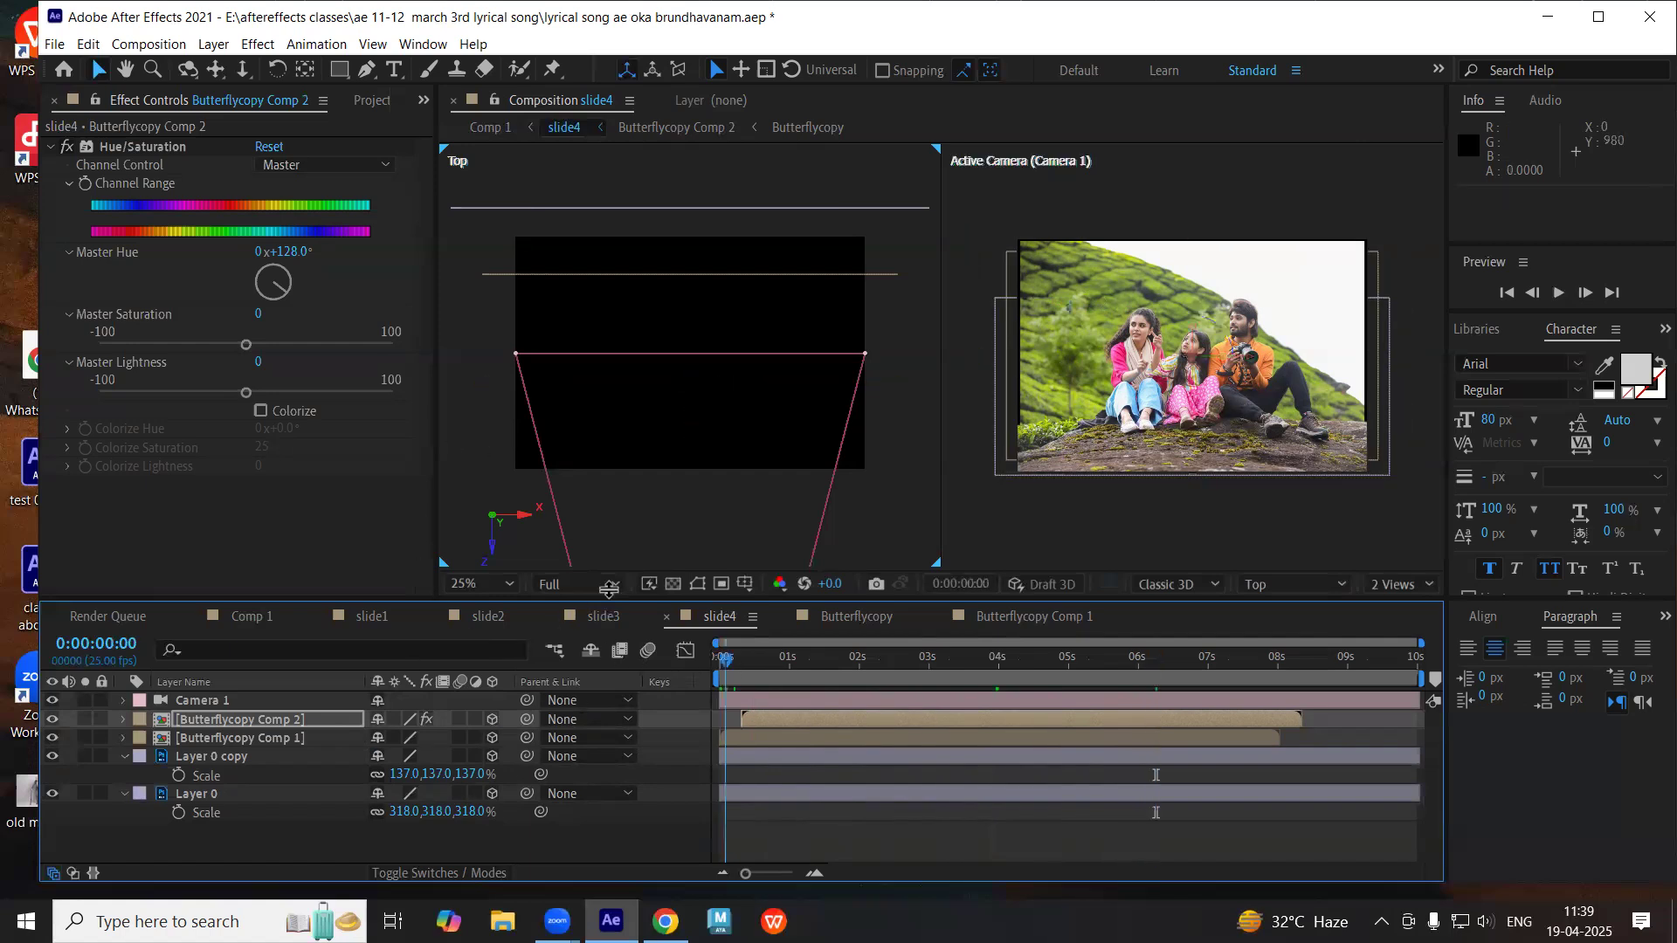
{"action": "left_click", "coordinate": [125, 757]}
{"action": "left_click", "coordinate": [196, 701]}
{"action": "left_click", "coordinate": [122, 700]}
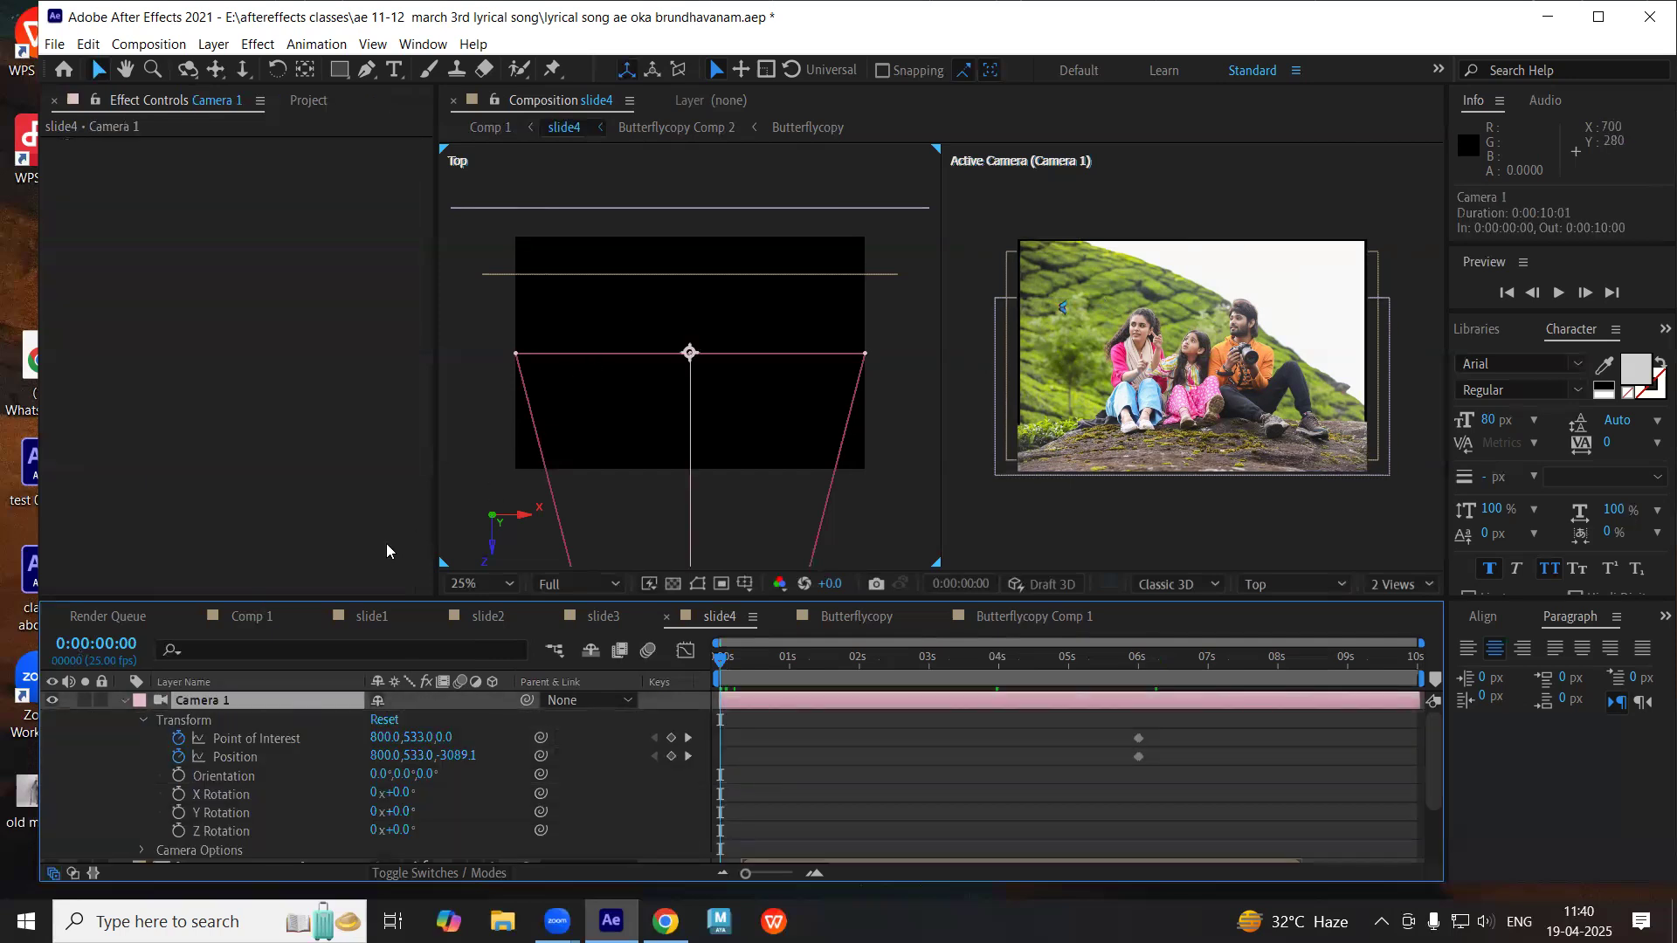
{"action": "key", "text": "comma"}
{"action": "key", "text": "comma"}
{"action": "key", "text": "comma"}
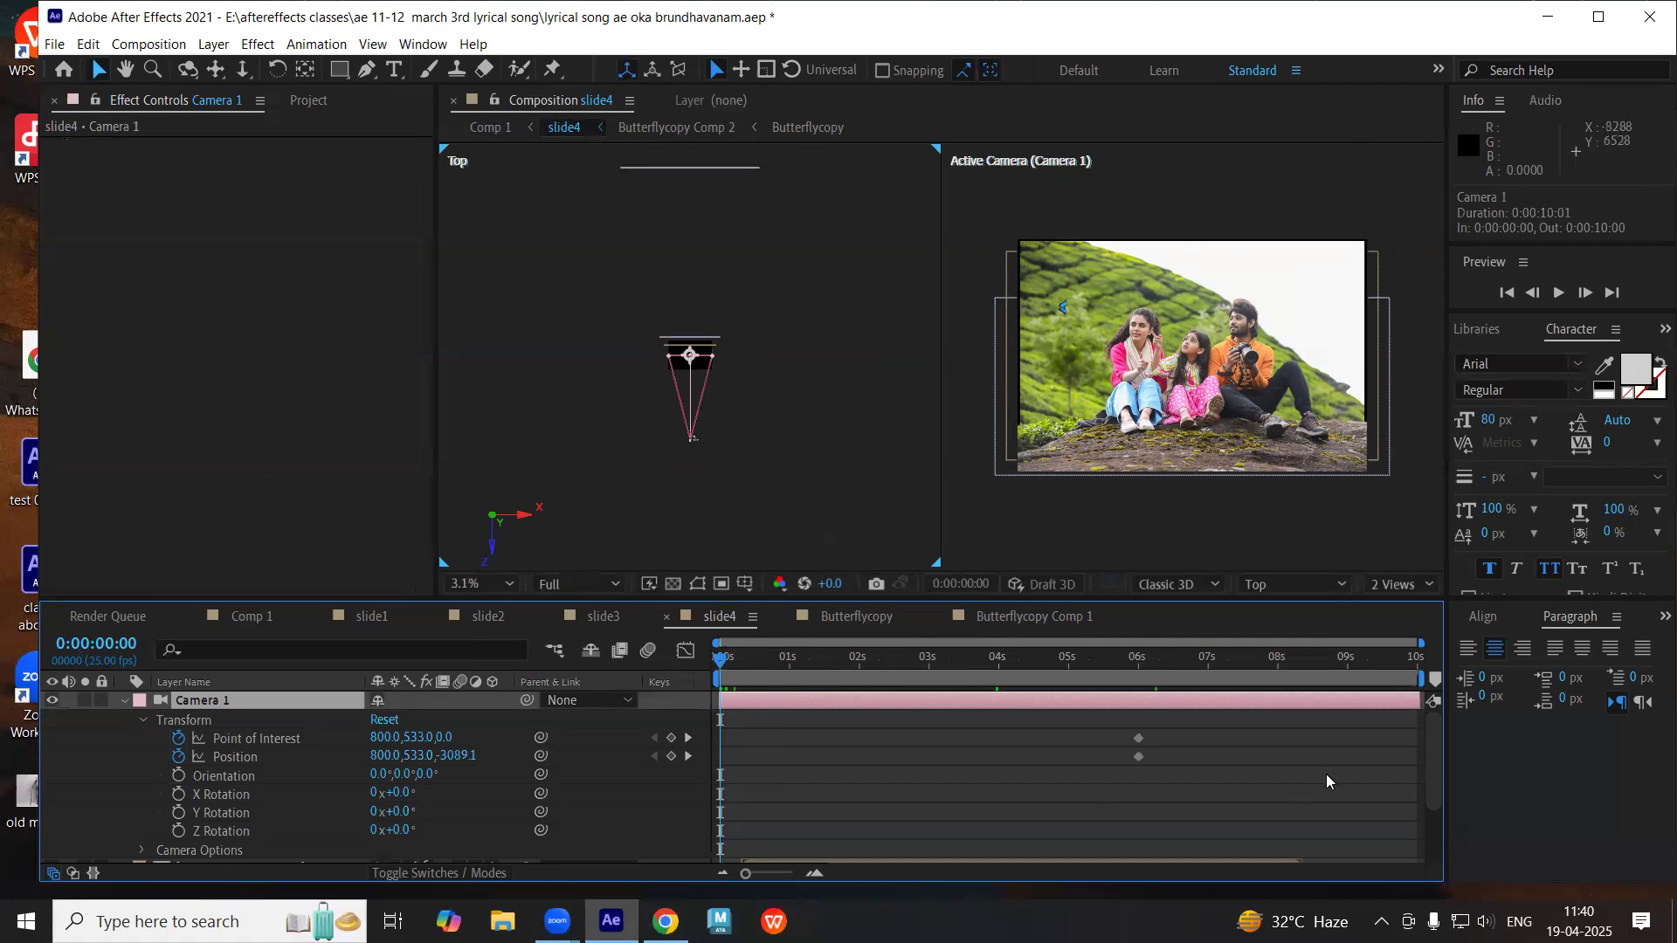
- Keyframe Camera 1 at 0:00:02:24 by dollying it in to a position of about 800, 496, -1329.5
{"action": "left_click", "coordinate": [999, 666]}
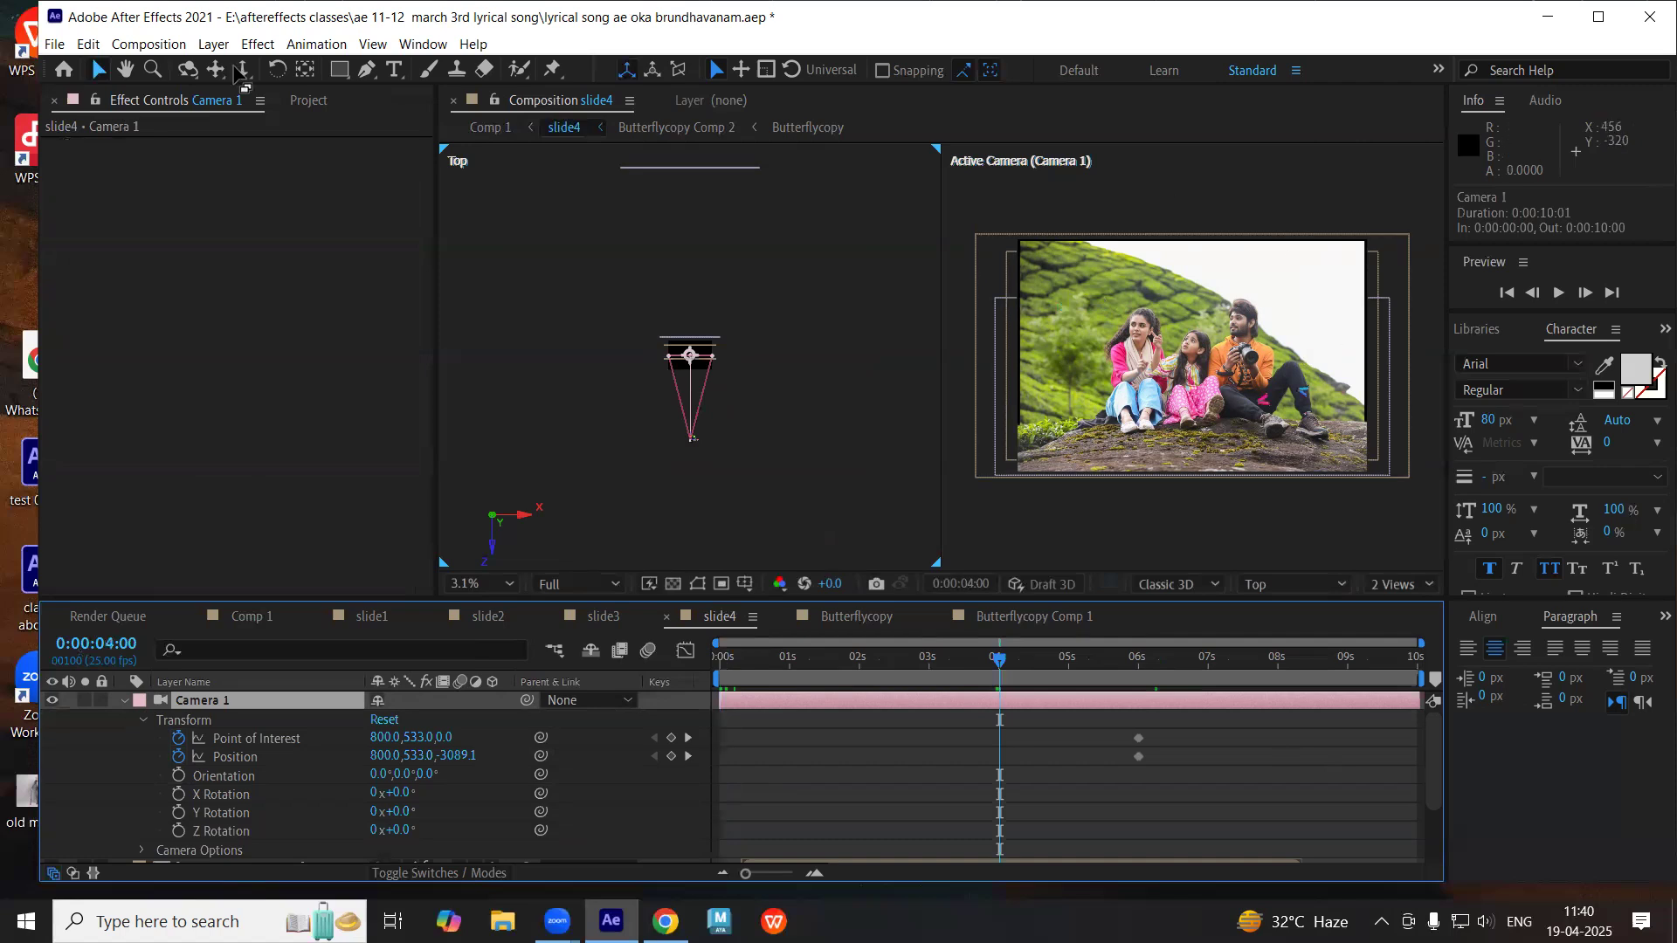
{"action": "left_click", "coordinate": [925, 659]}
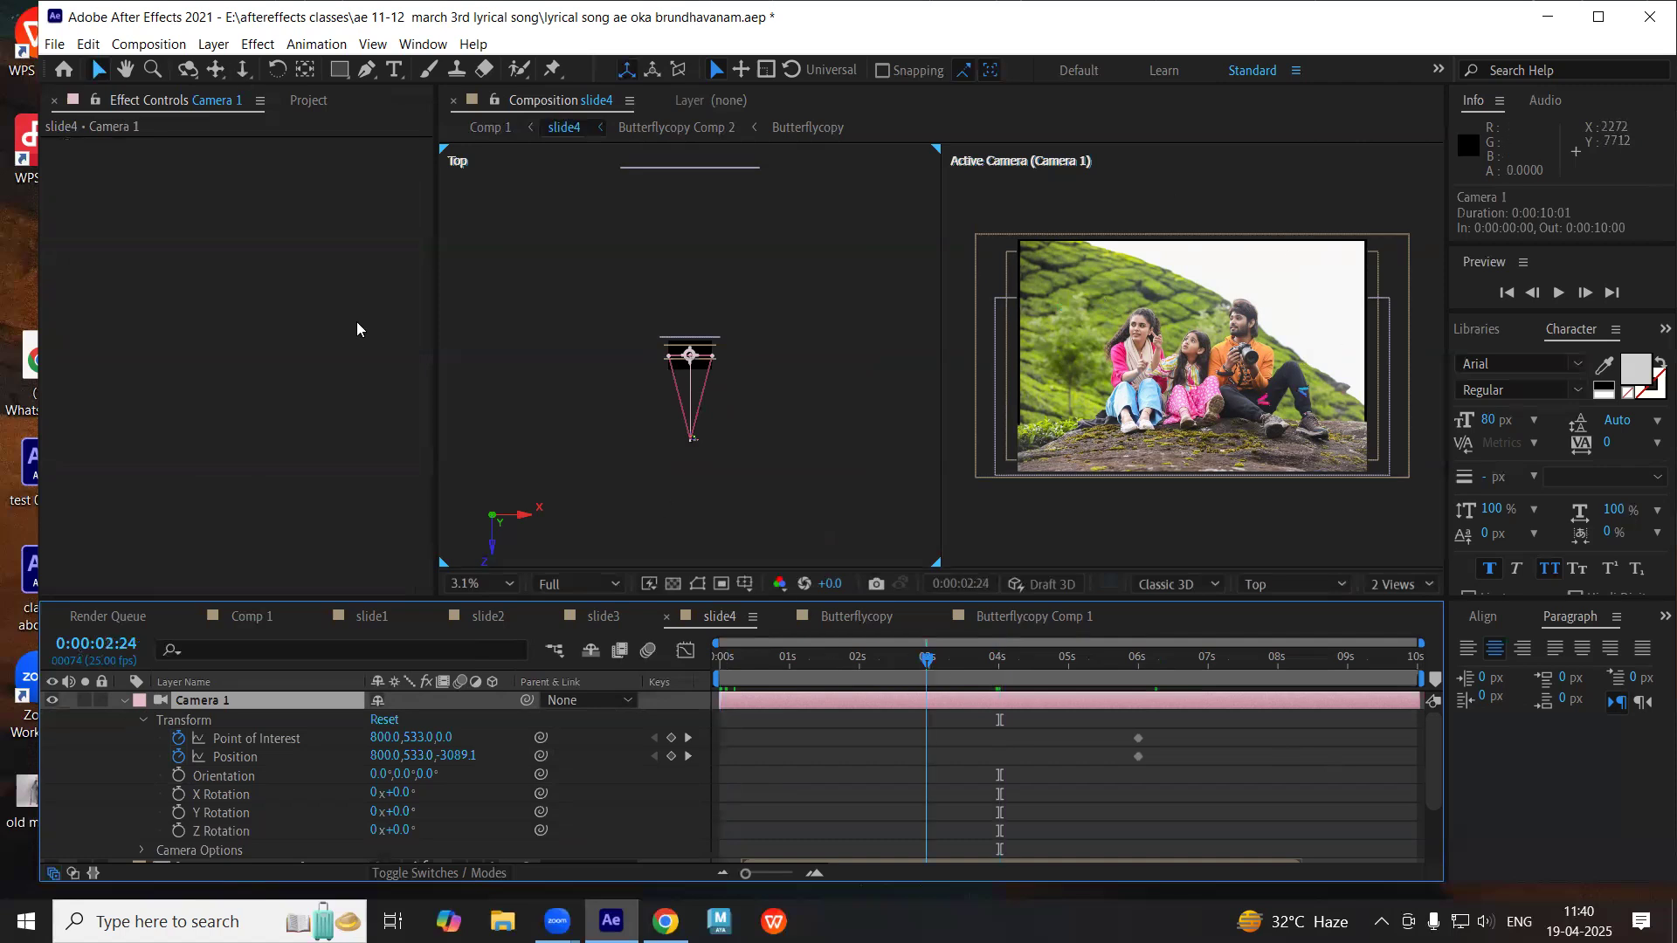
{"action": "left_click", "coordinate": [242, 69]}
{"action": "left_click_drag", "start_coordinate": [1193, 353], "coordinate": [1187, 140]}
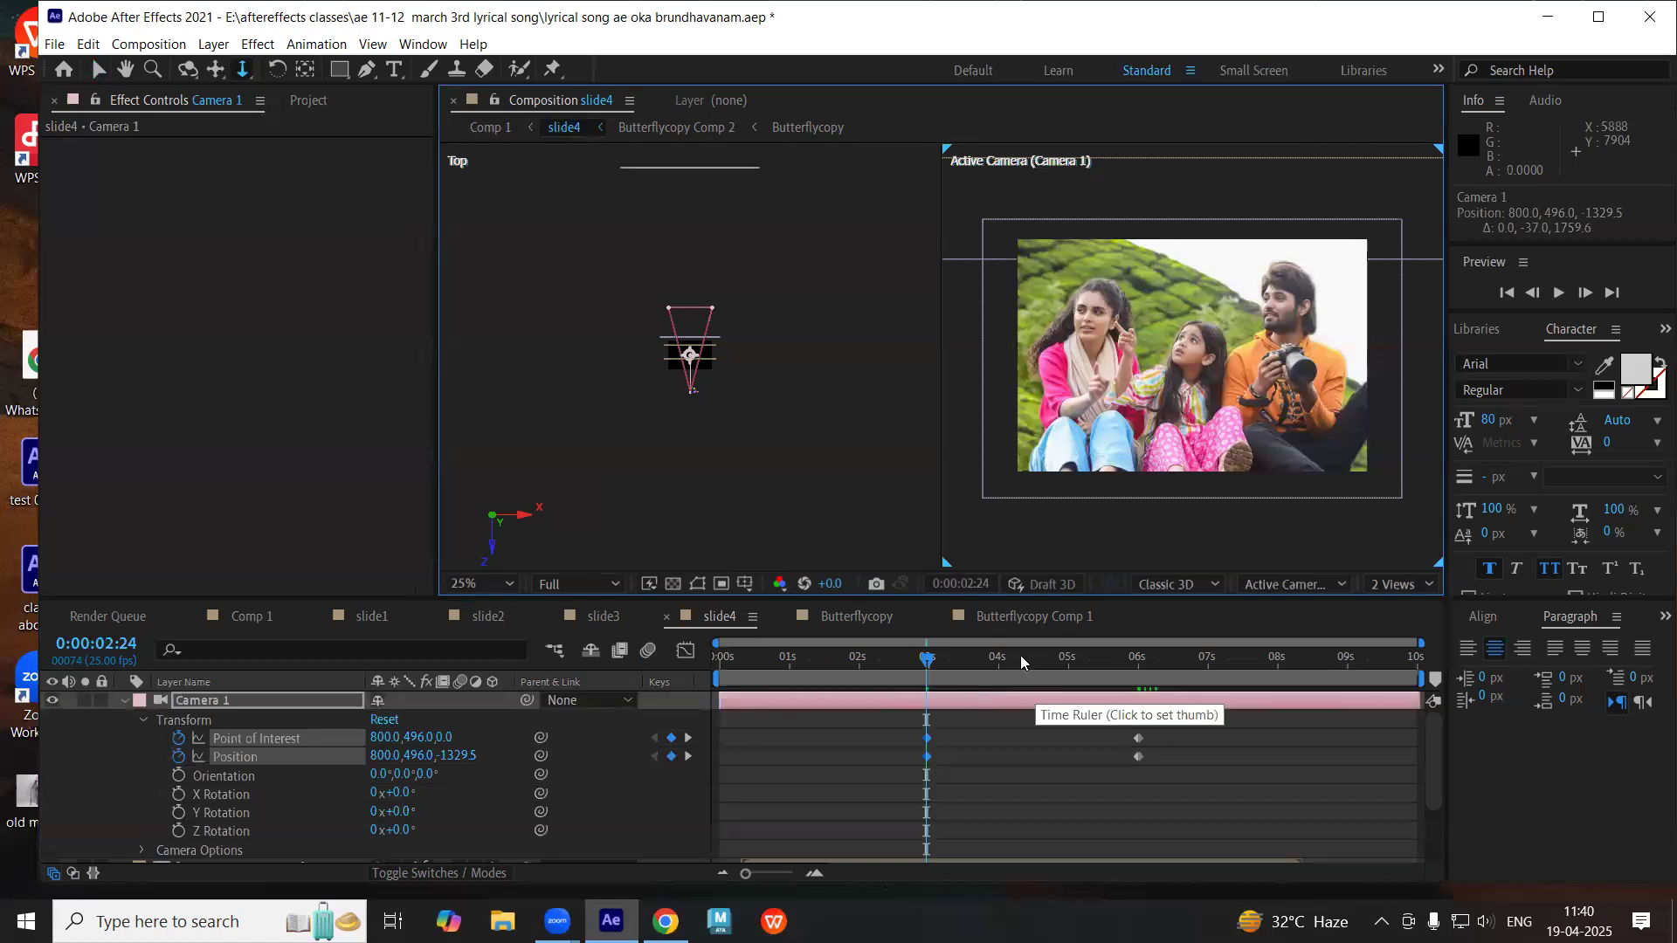
{"action": "left_click_drag", "start_coordinate": [937, 658], "coordinate": [1013, 664]}
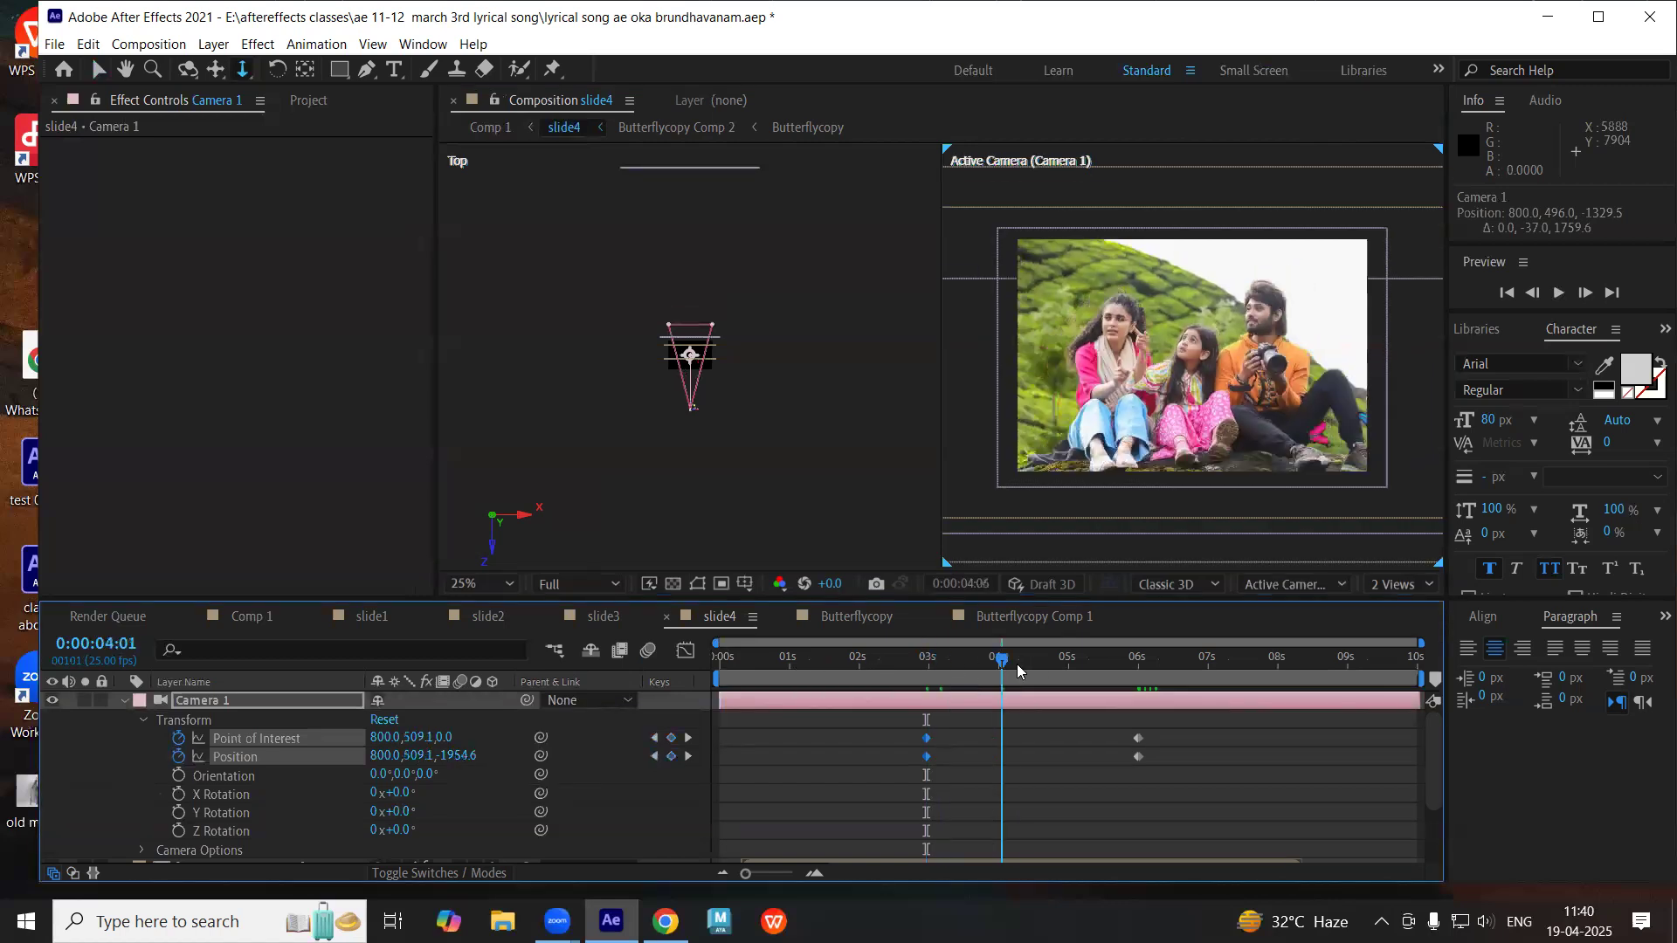
- Keyframe Camera 1 at 0:00:00:24 by panning and dollying it to a position of about 670.5, 395.7, -1131.1
{"action": "left_click_drag", "start_coordinate": [903, 661], "coordinate": [787, 669]}
{"action": "left_click", "coordinate": [215, 70]}
{"action": "left_click_drag", "start_coordinate": [1198, 363], "coordinate": [1249, 418]}
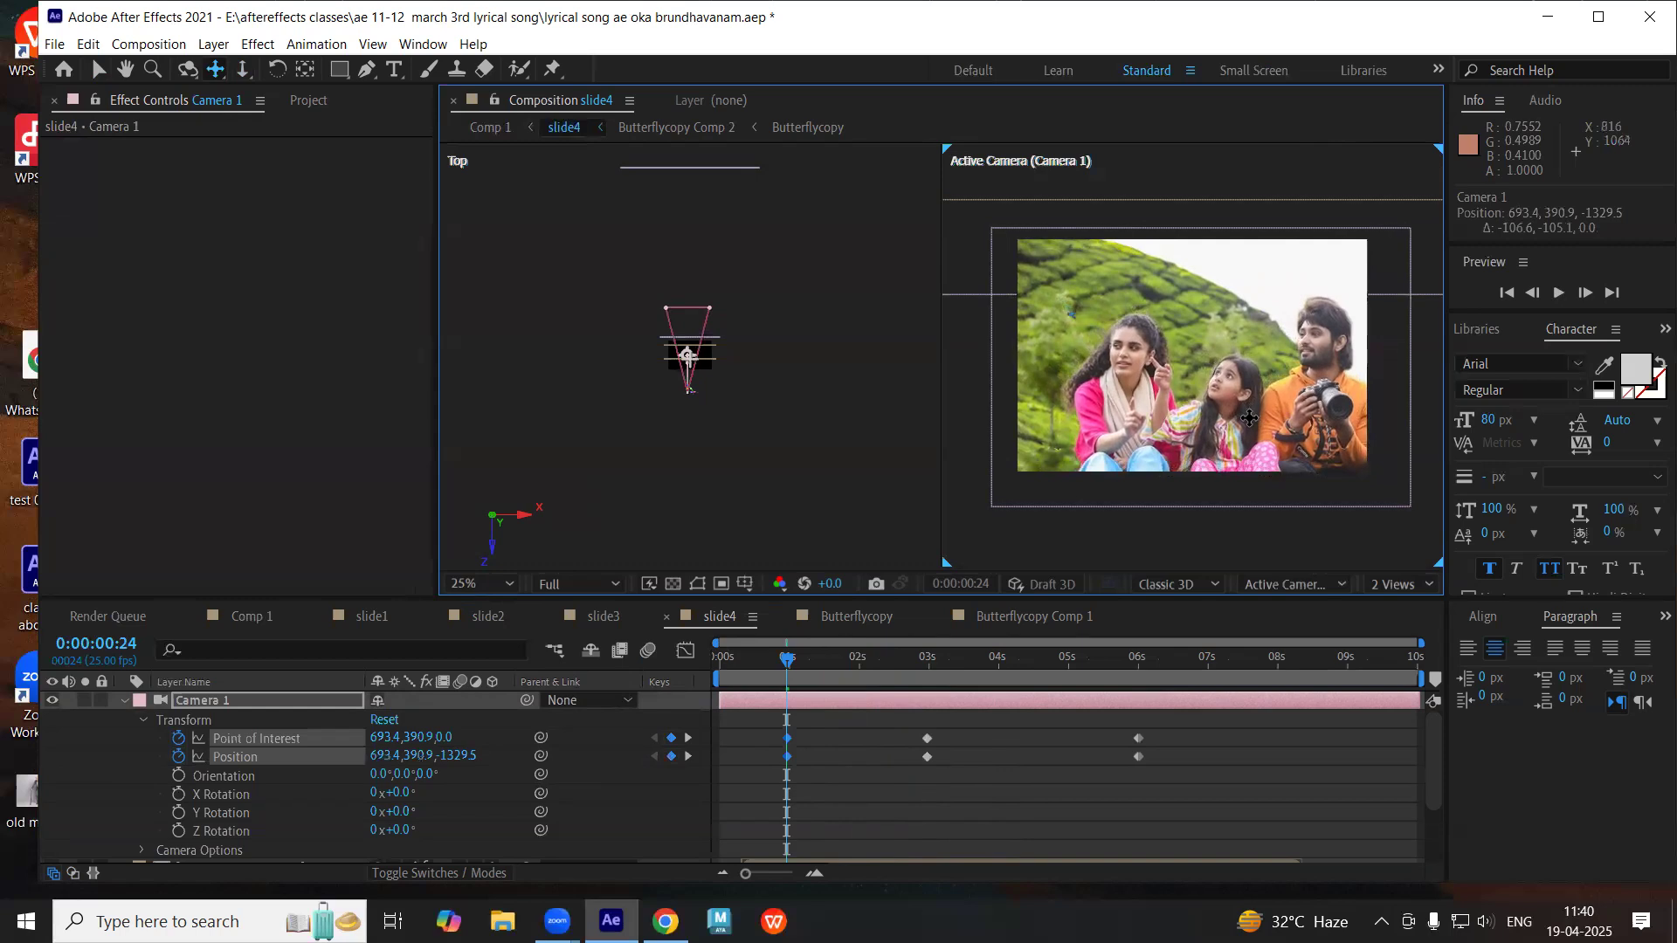
{"action": "left_click", "coordinate": [243, 70]}
{"action": "left_click_drag", "start_coordinate": [1097, 329], "coordinate": [1056, 234]}
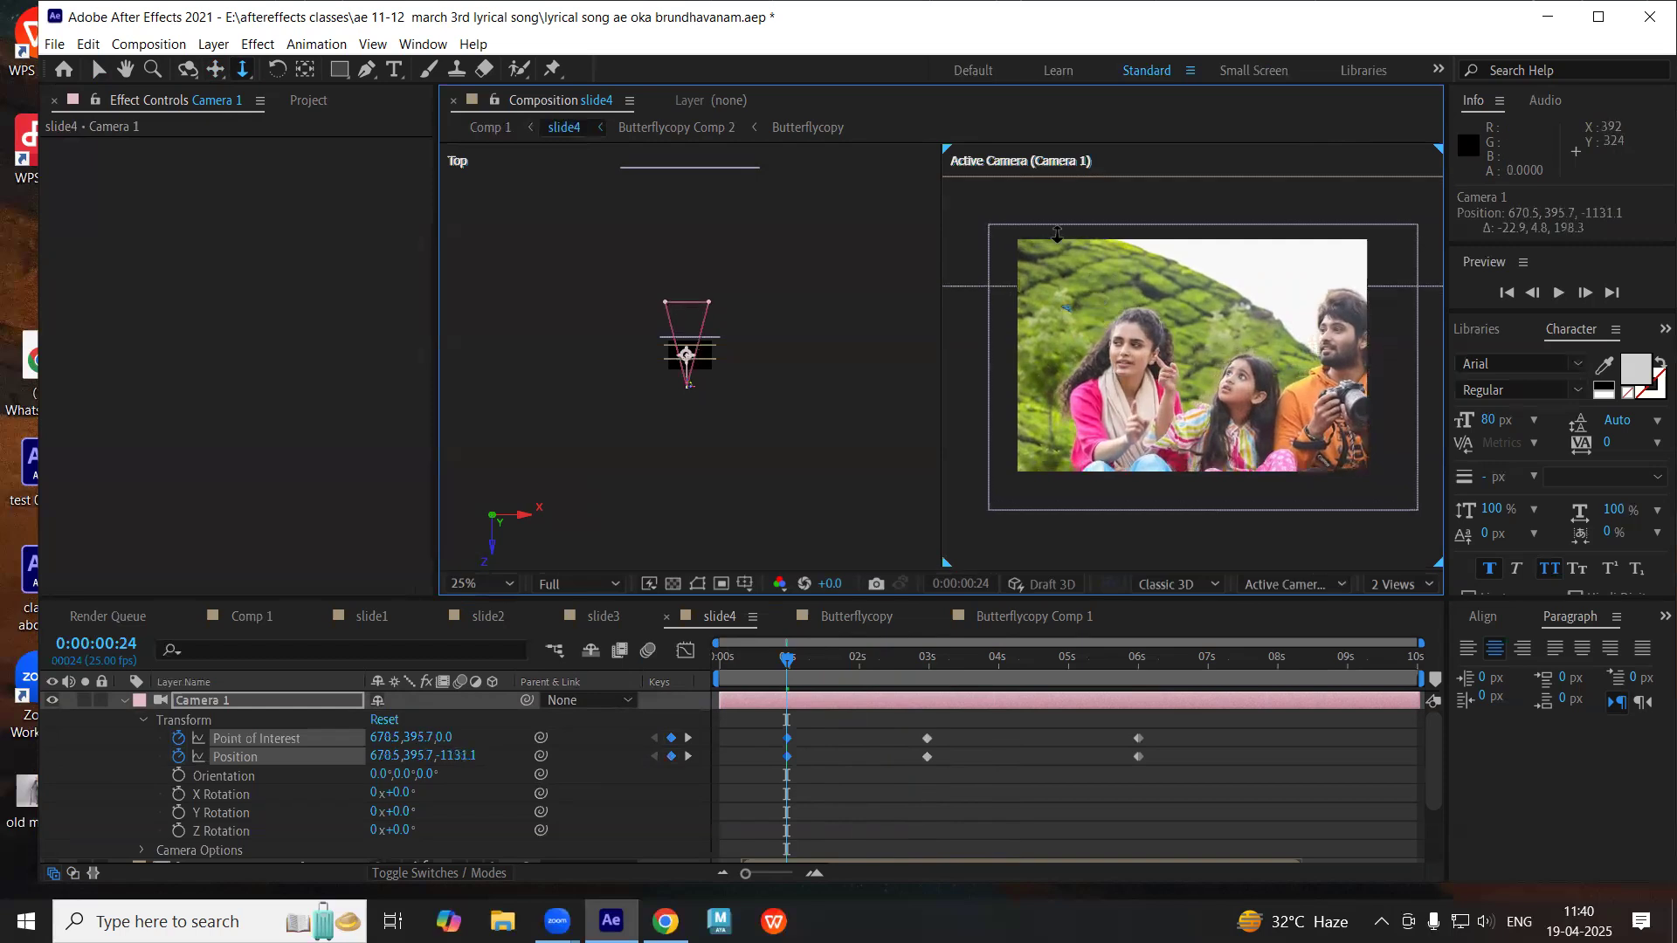
- Keyframe Camera 1 at 0:00:00:00 by panning it to a position of about 911.4, 337.4, -1131.1, and preview the move
{"action": "left_click_drag", "start_coordinate": [789, 666], "coordinate": [674, 660]}
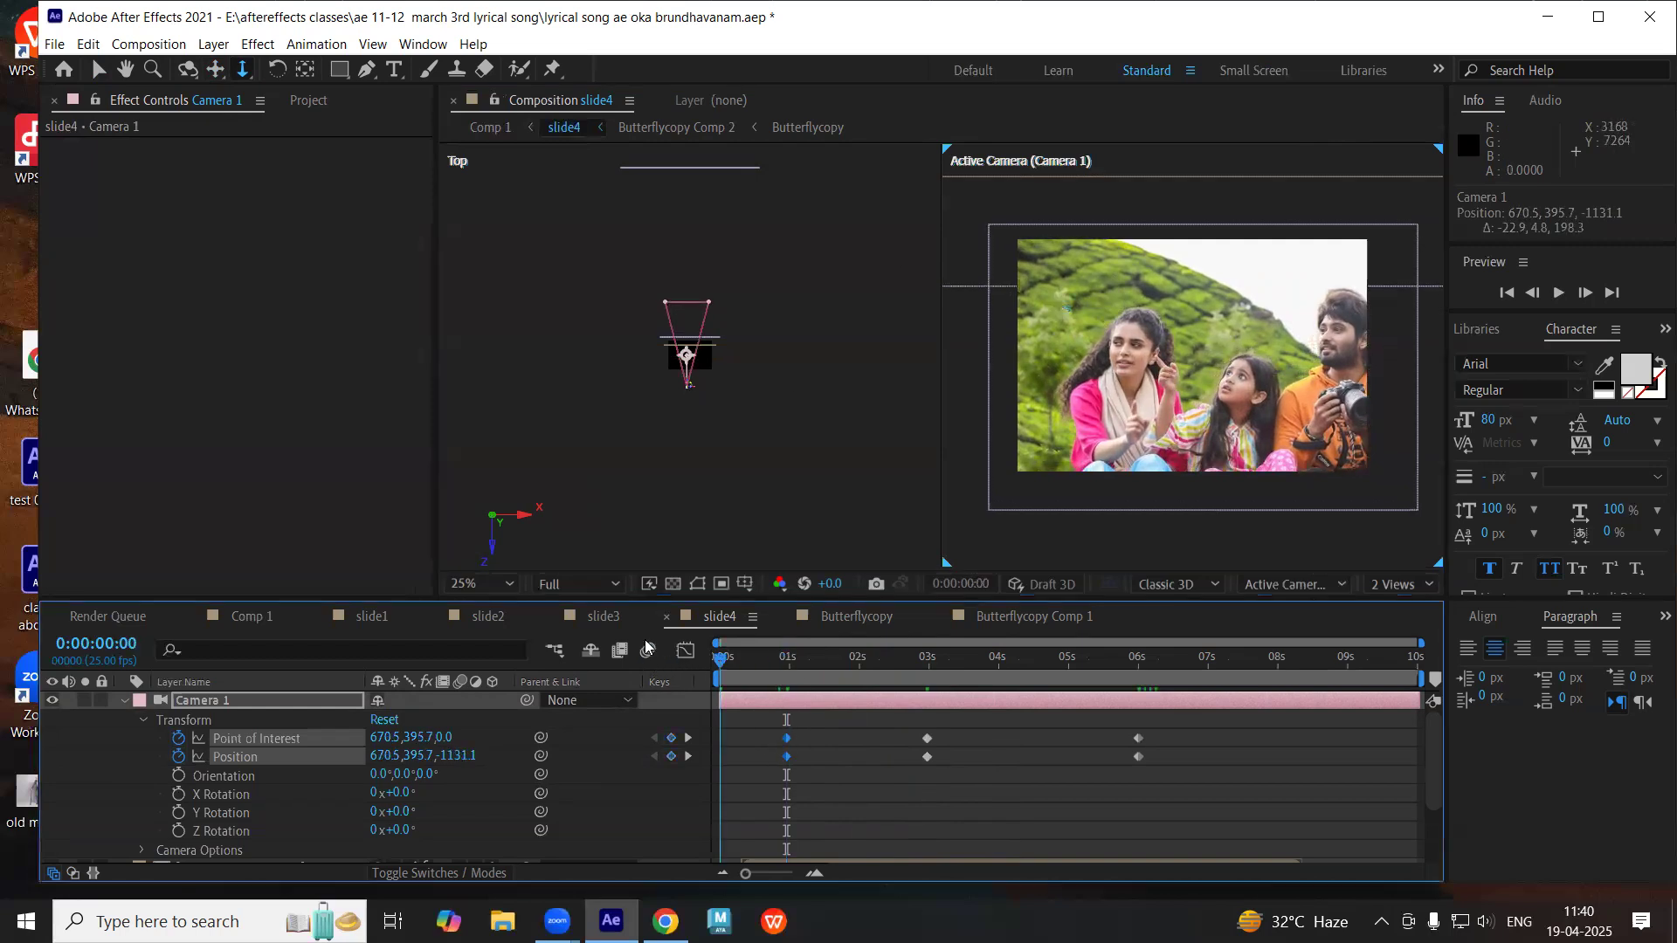
{"action": "left_click", "coordinate": [214, 70]}
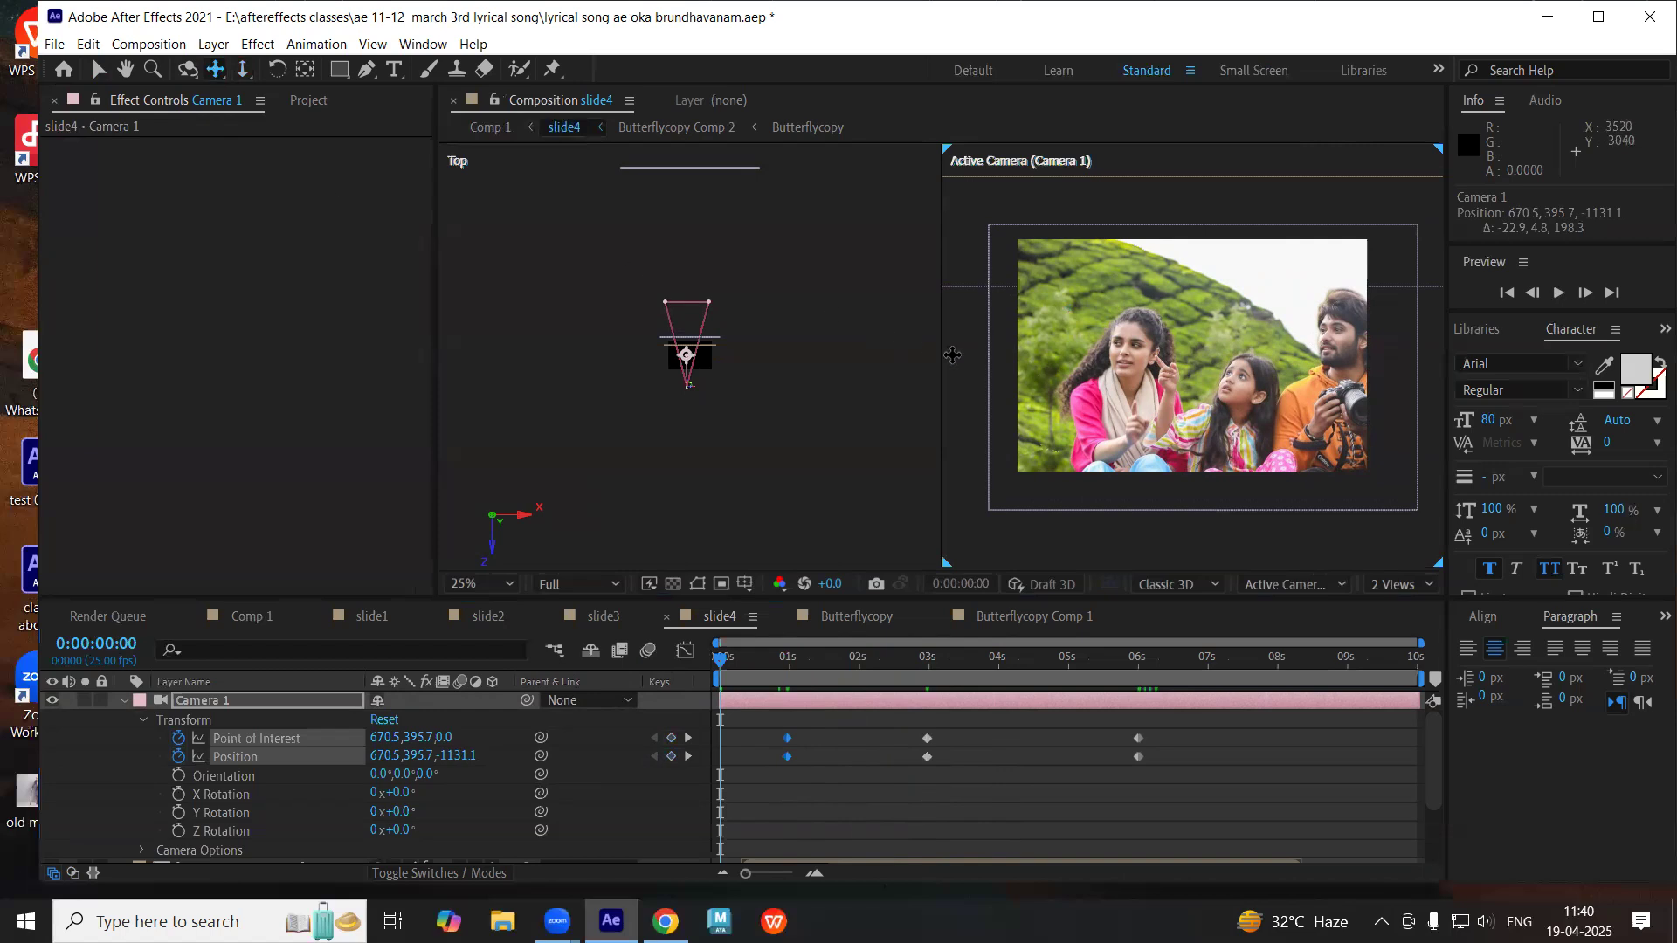
{"action": "left_click_drag", "start_coordinate": [1256, 359], "coordinate": [1152, 386]}
{"action": "key", "text": "space"}
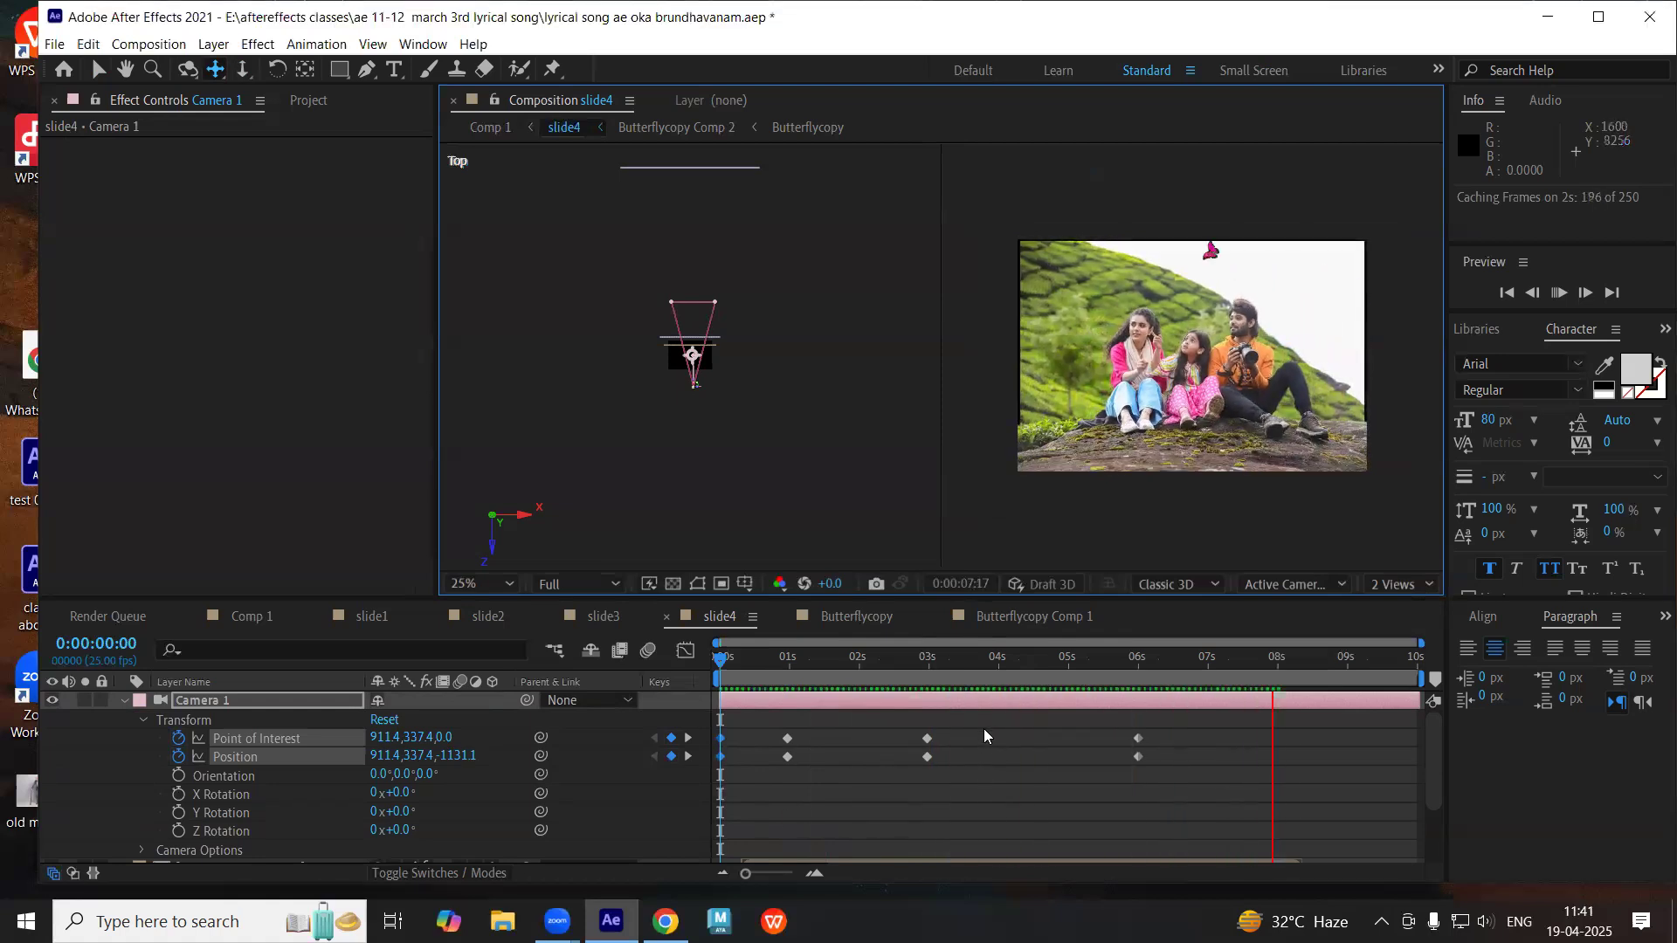
{"action": "key", "text": "space"}
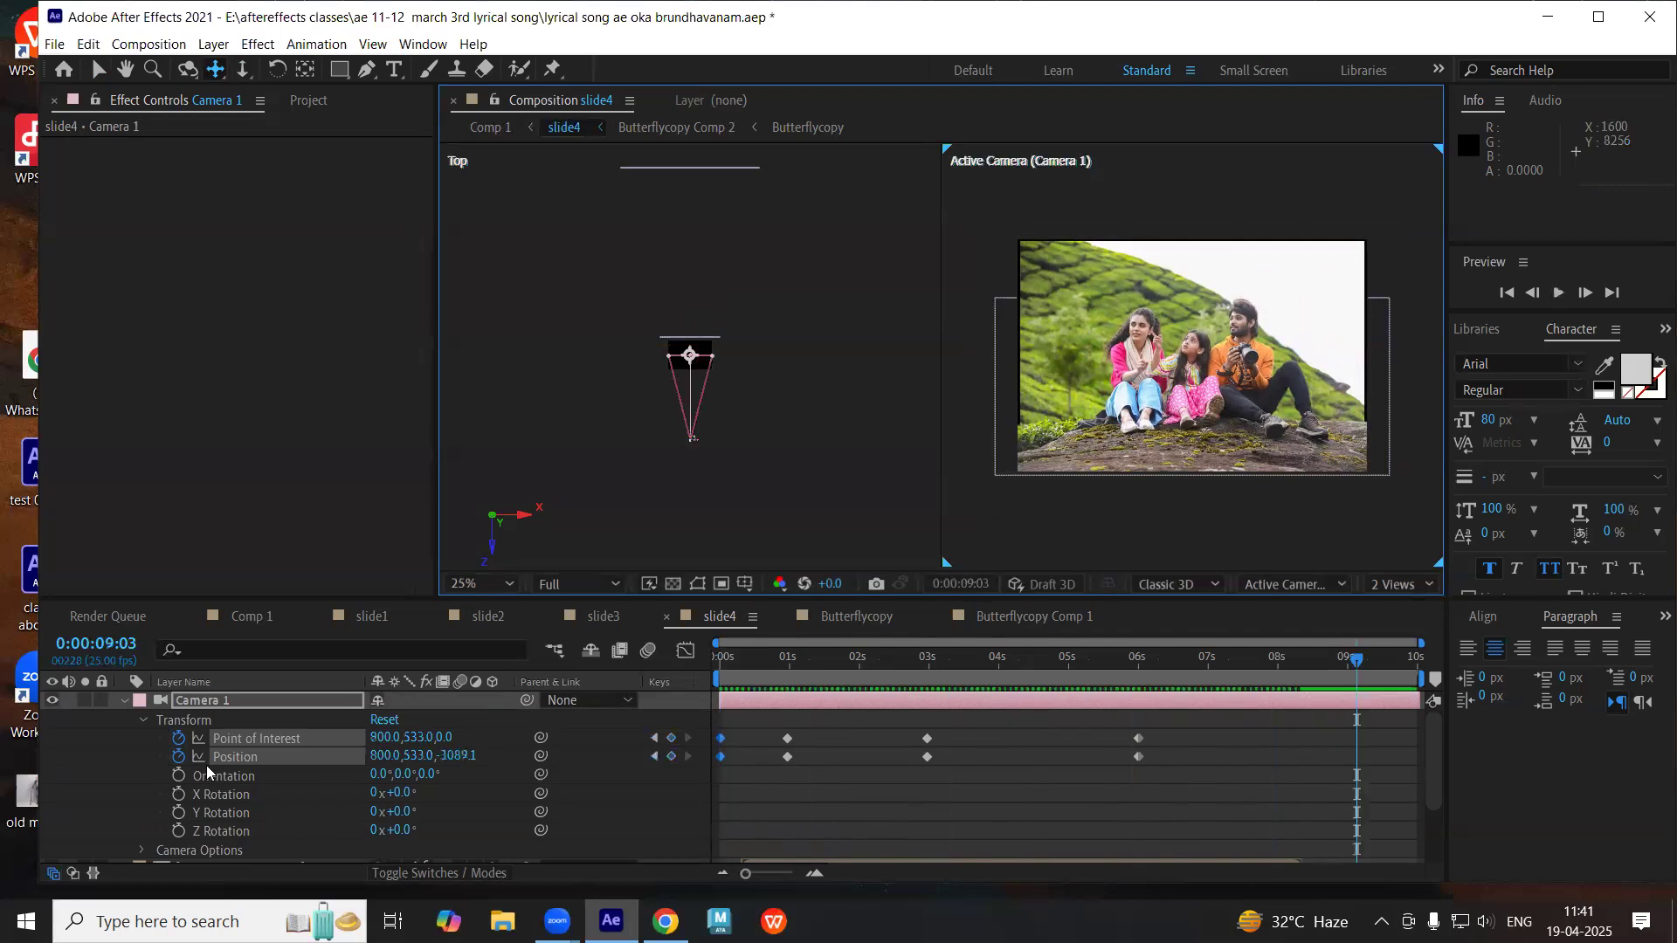
- Add the expression wiggle(5,15) to Camera 1's Position and preview the camera shake
{"action": "left_click", "coordinate": [170, 764]}
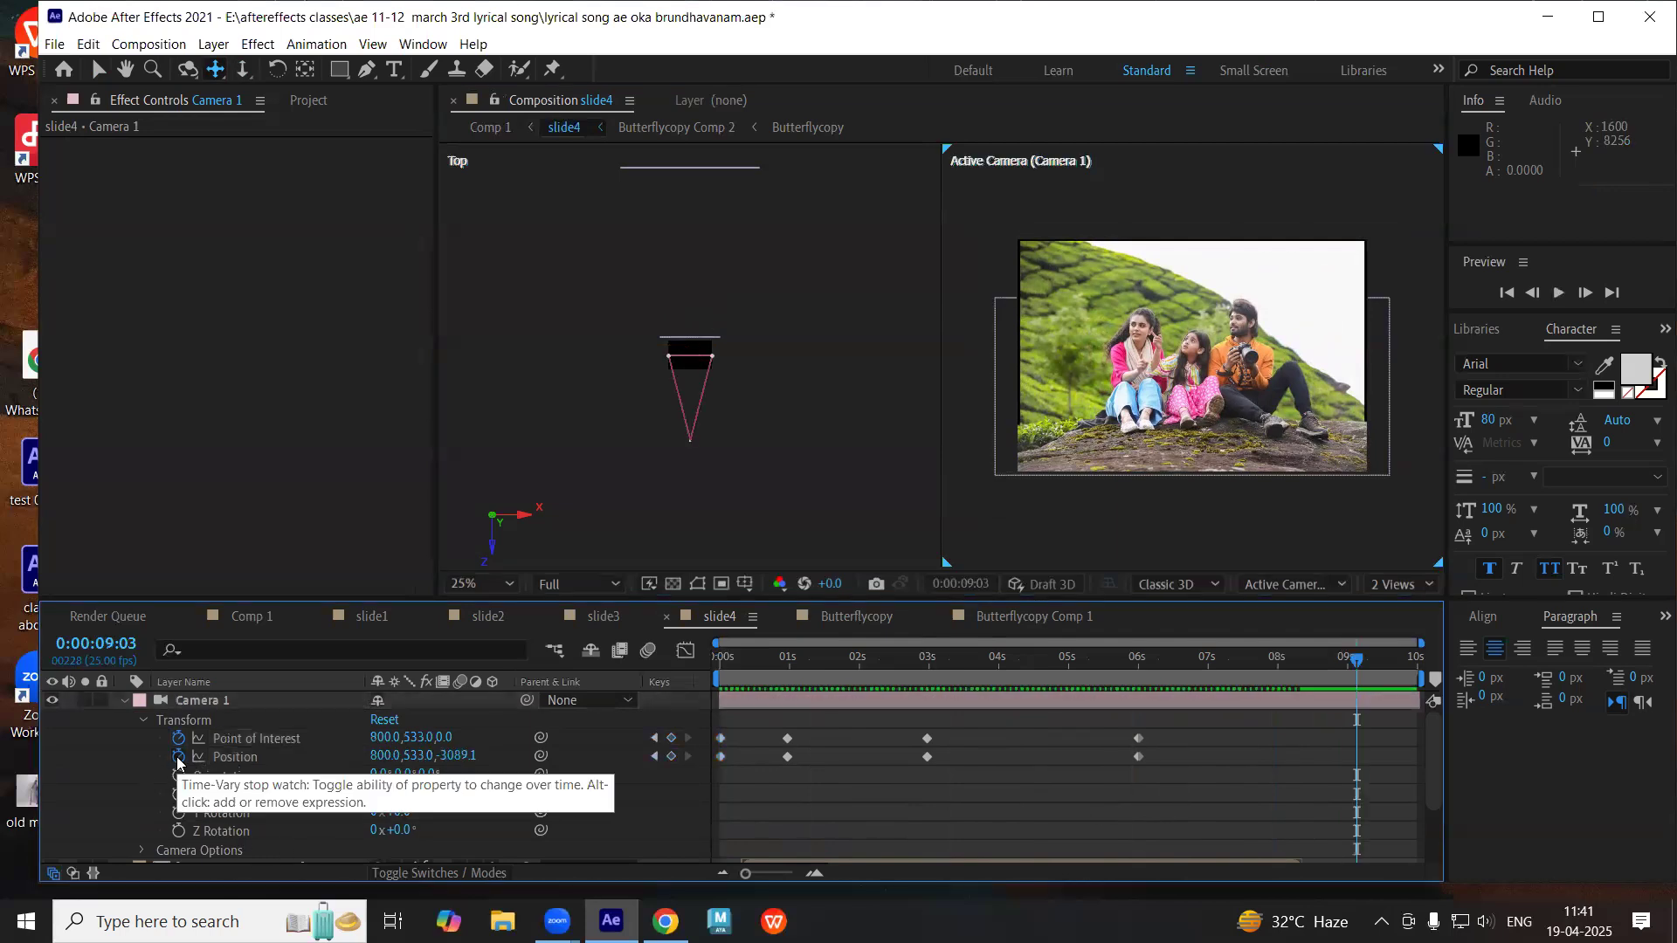
{"action": "left_click", "coordinate": [177, 762], "text": "alt"}
{"action": "type", "text": "wiggle(5,15"}
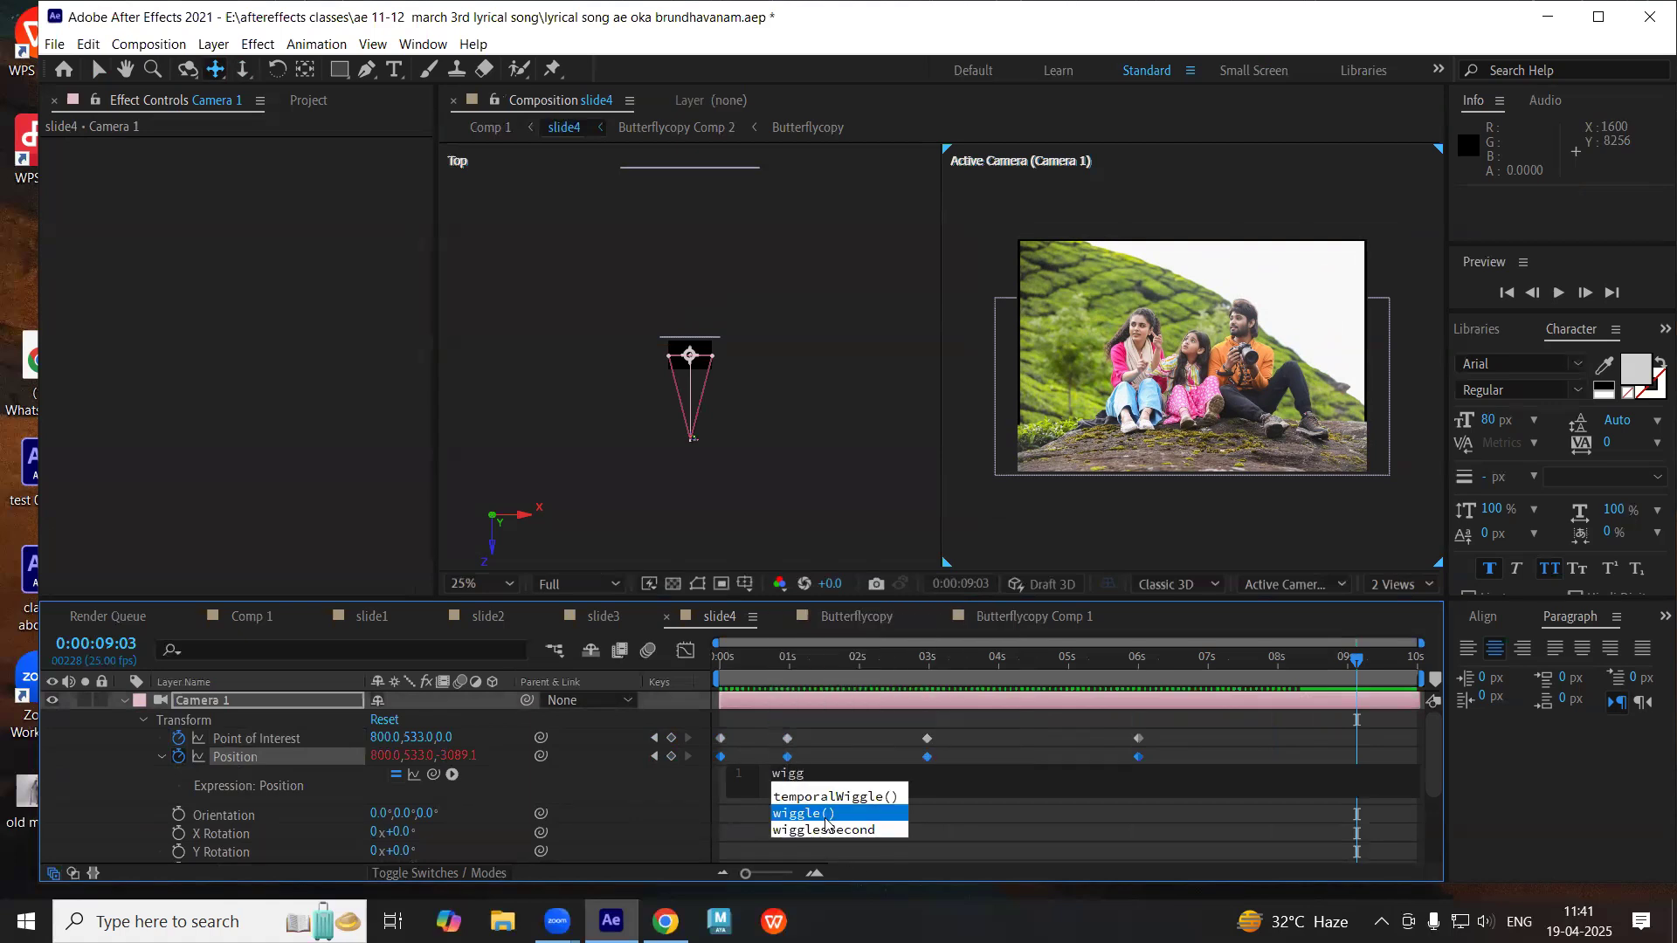
{"action": "left_click", "coordinate": [825, 817]}
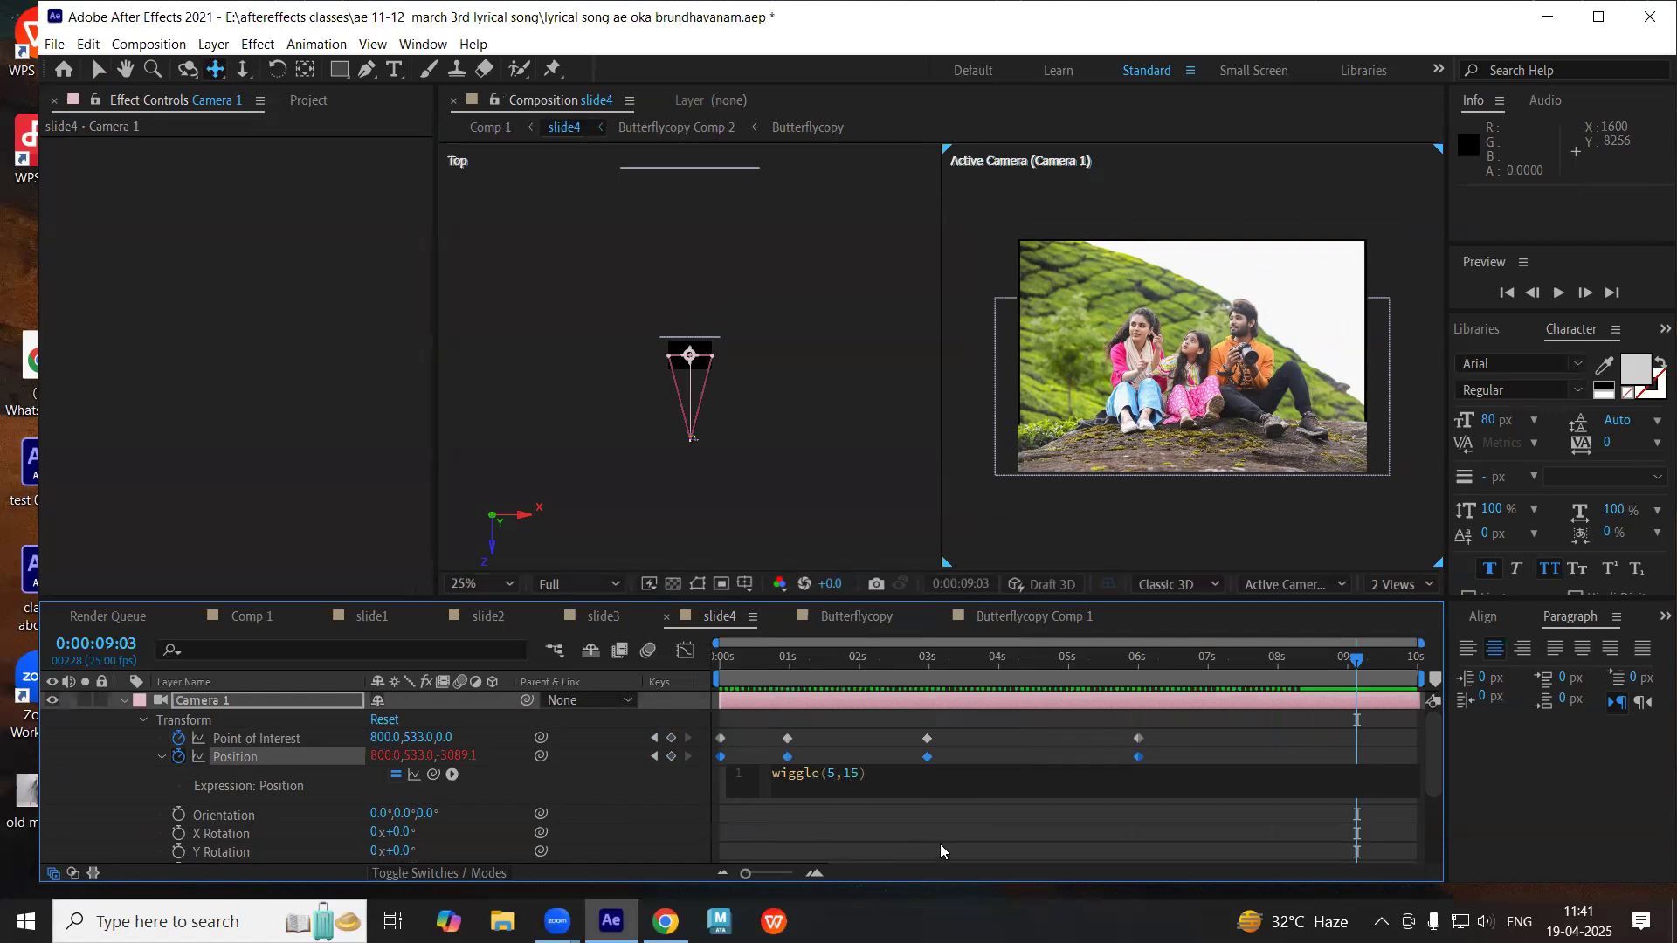
{"action": "left_click", "coordinate": [1027, 819]}
{"action": "key", "text": "space"}
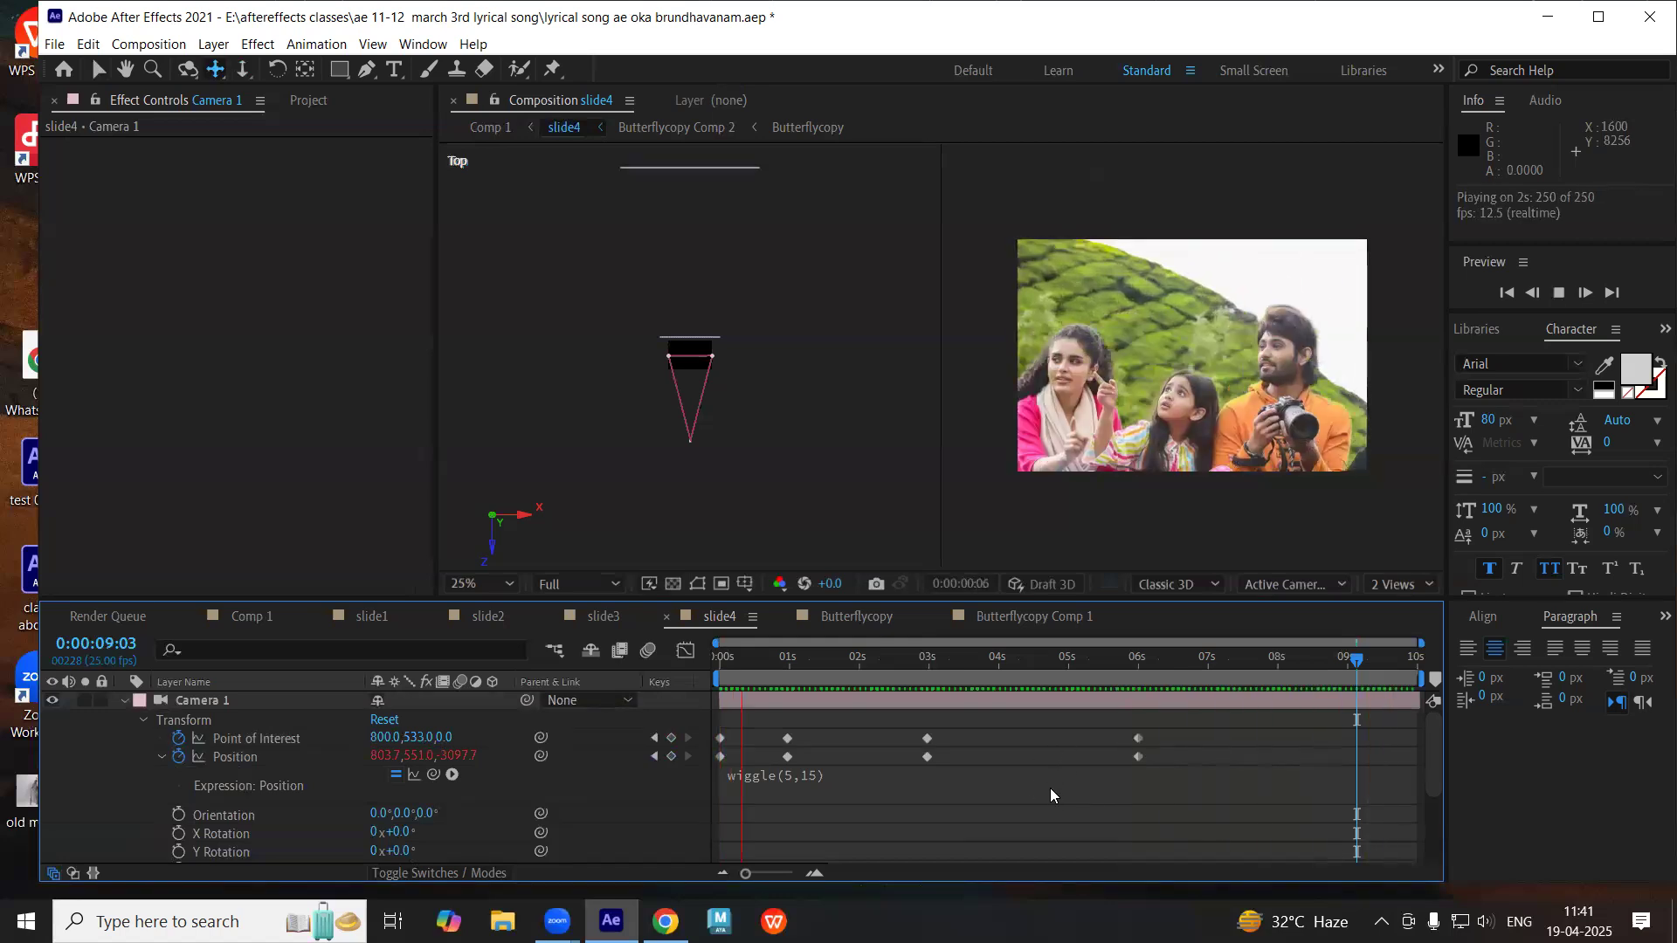
{"action": "key", "text": "space"}
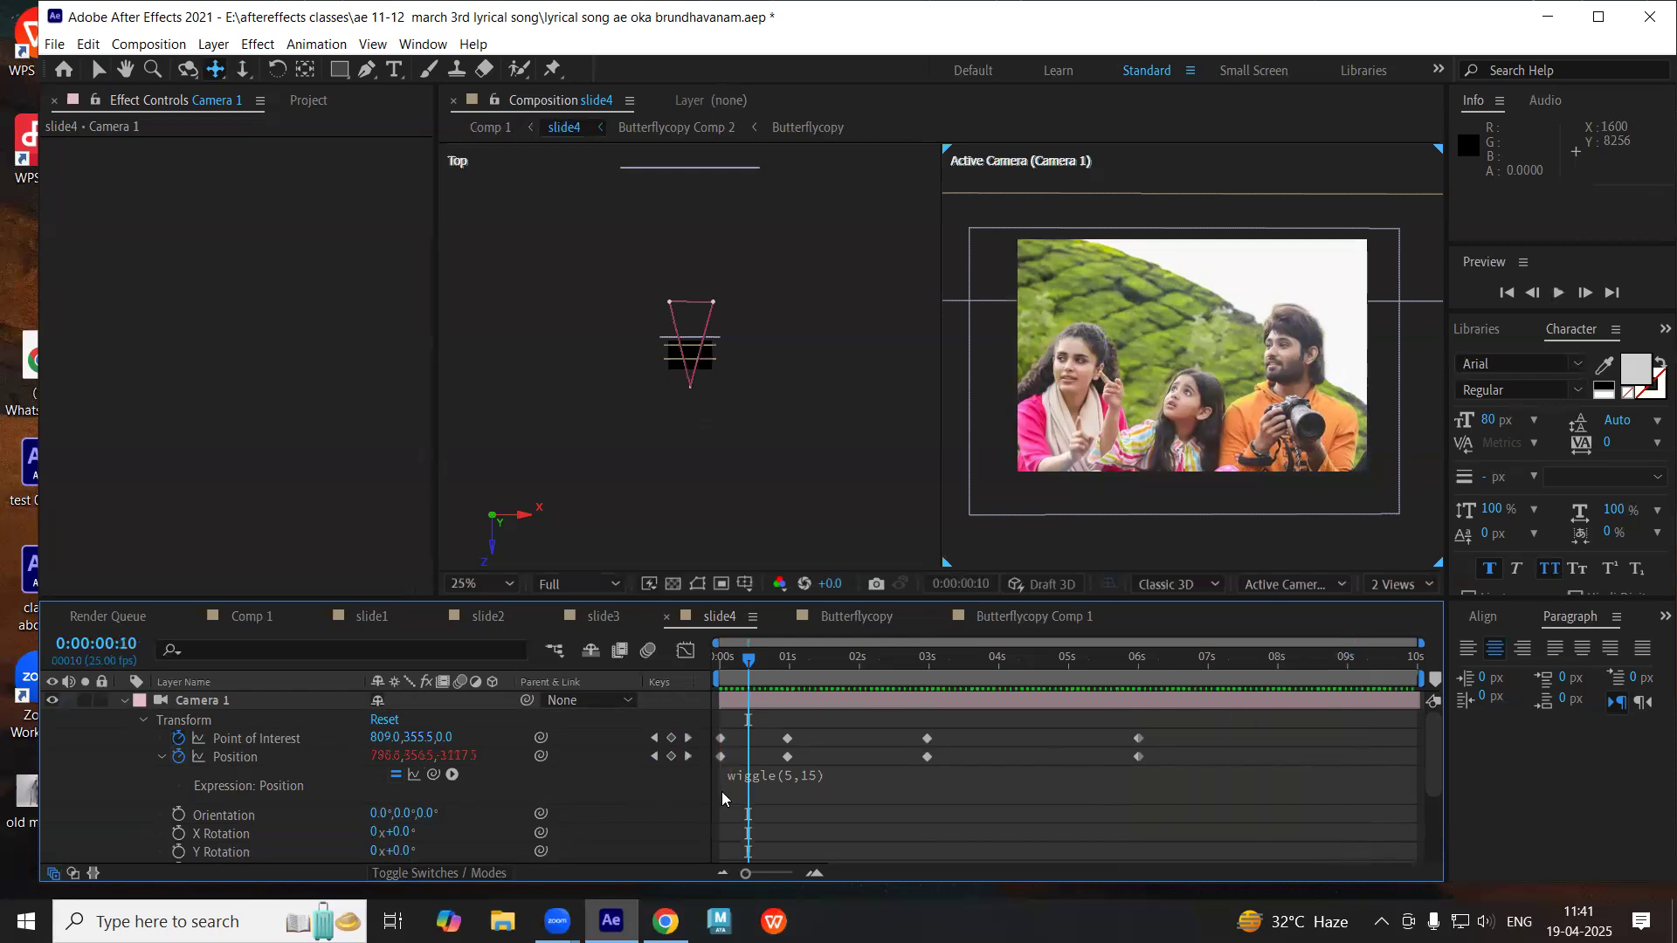
- Change Camera 1's Position expression to wiggle(5,25) and preview slide4
{"action": "left_click", "coordinate": [803, 784]}
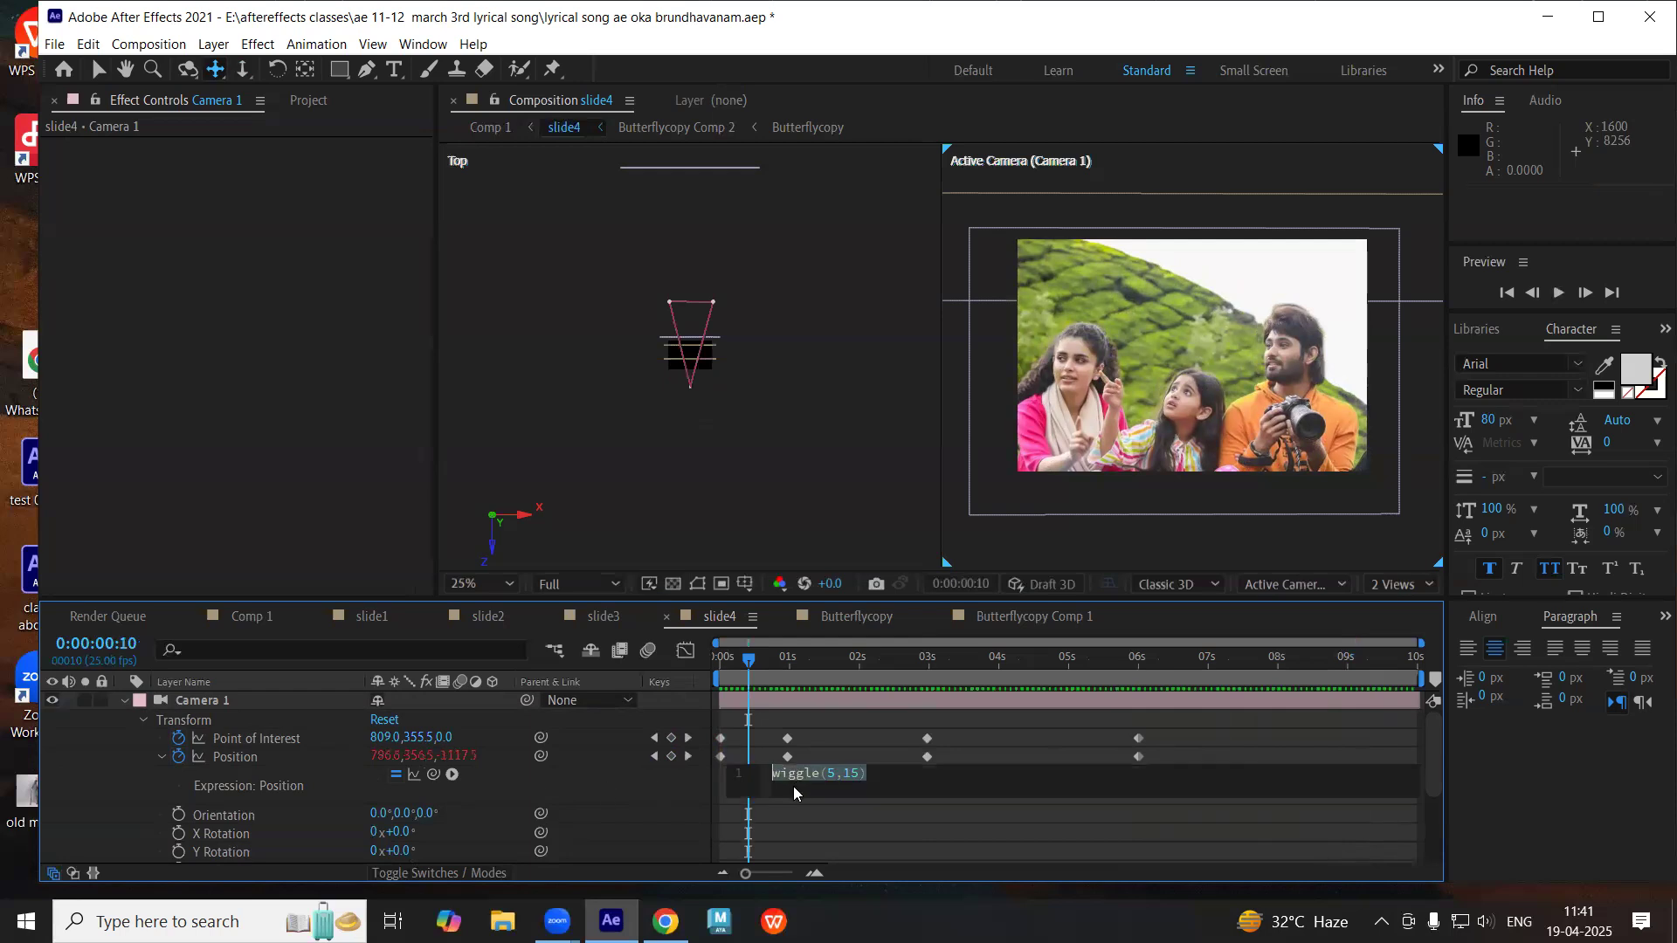
{"action": "left_click", "coordinate": [848, 776]}
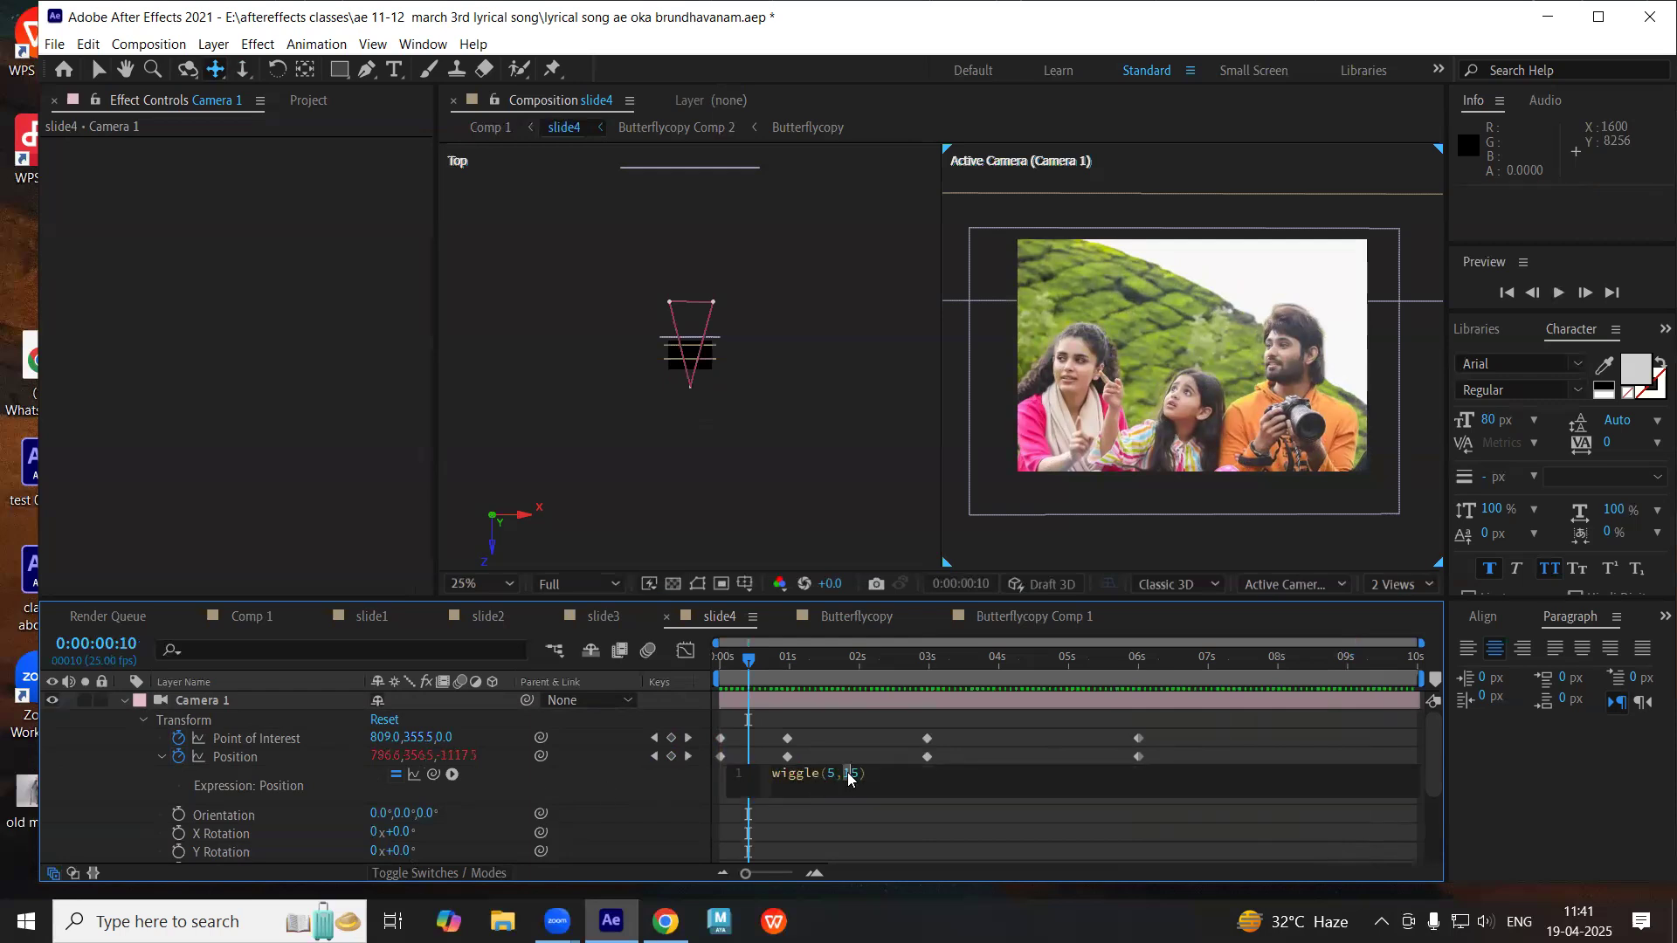
{"action": "type", "text": "2"}
{"action": "left_click", "coordinate": [826, 817]}
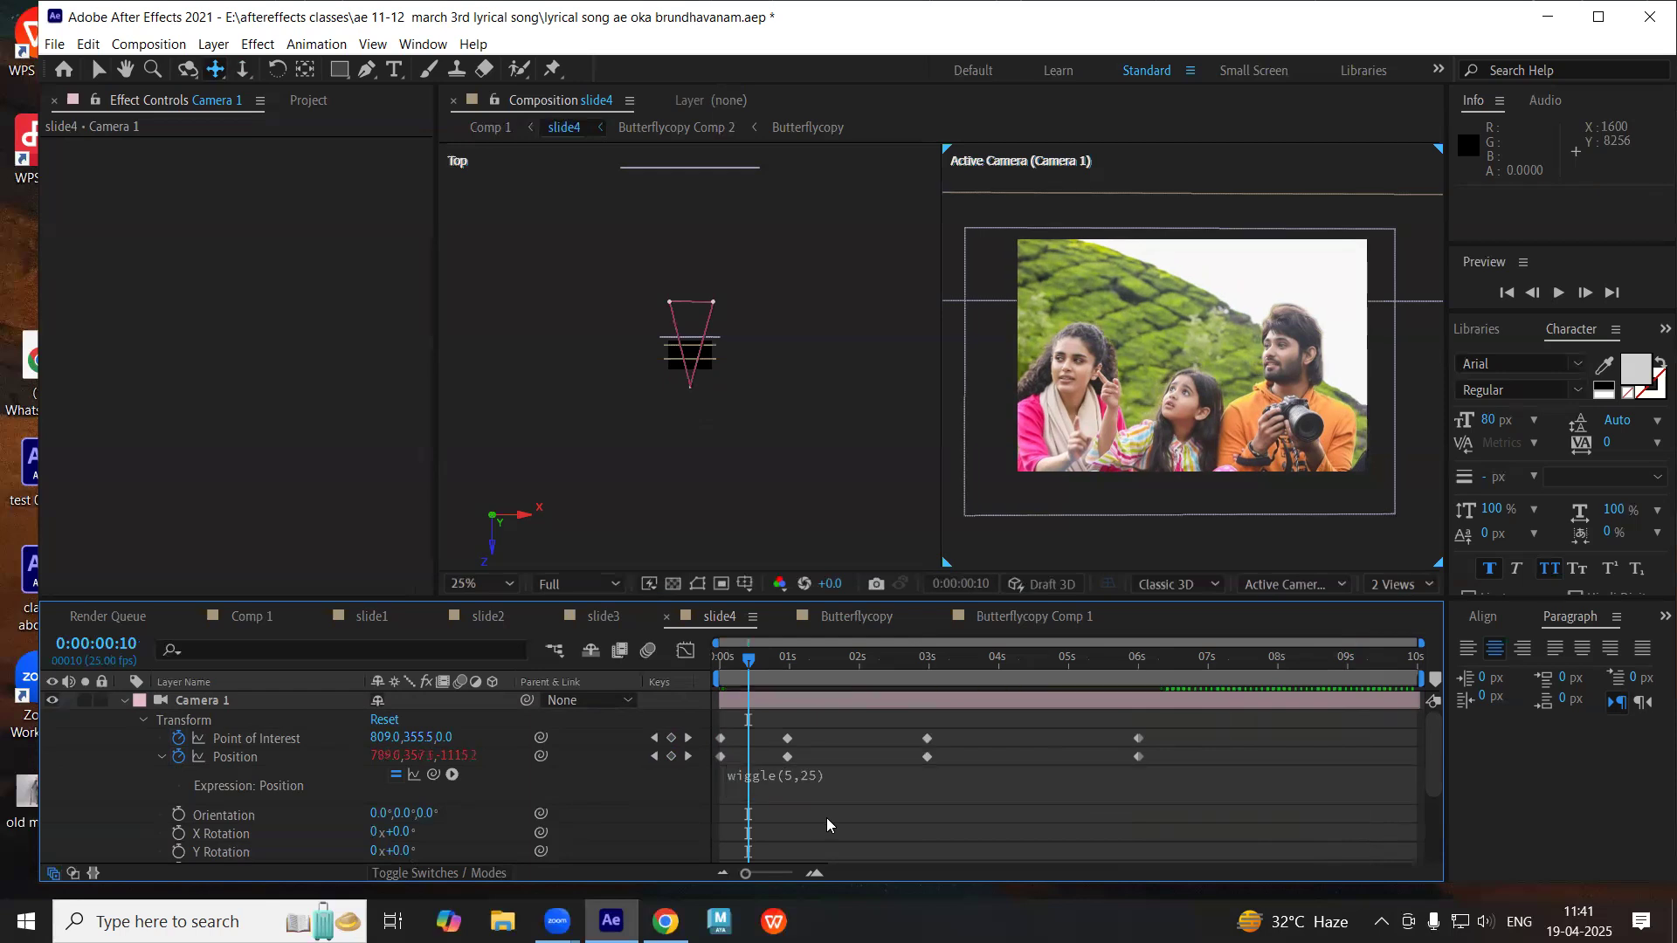
{"action": "key", "text": "space"}
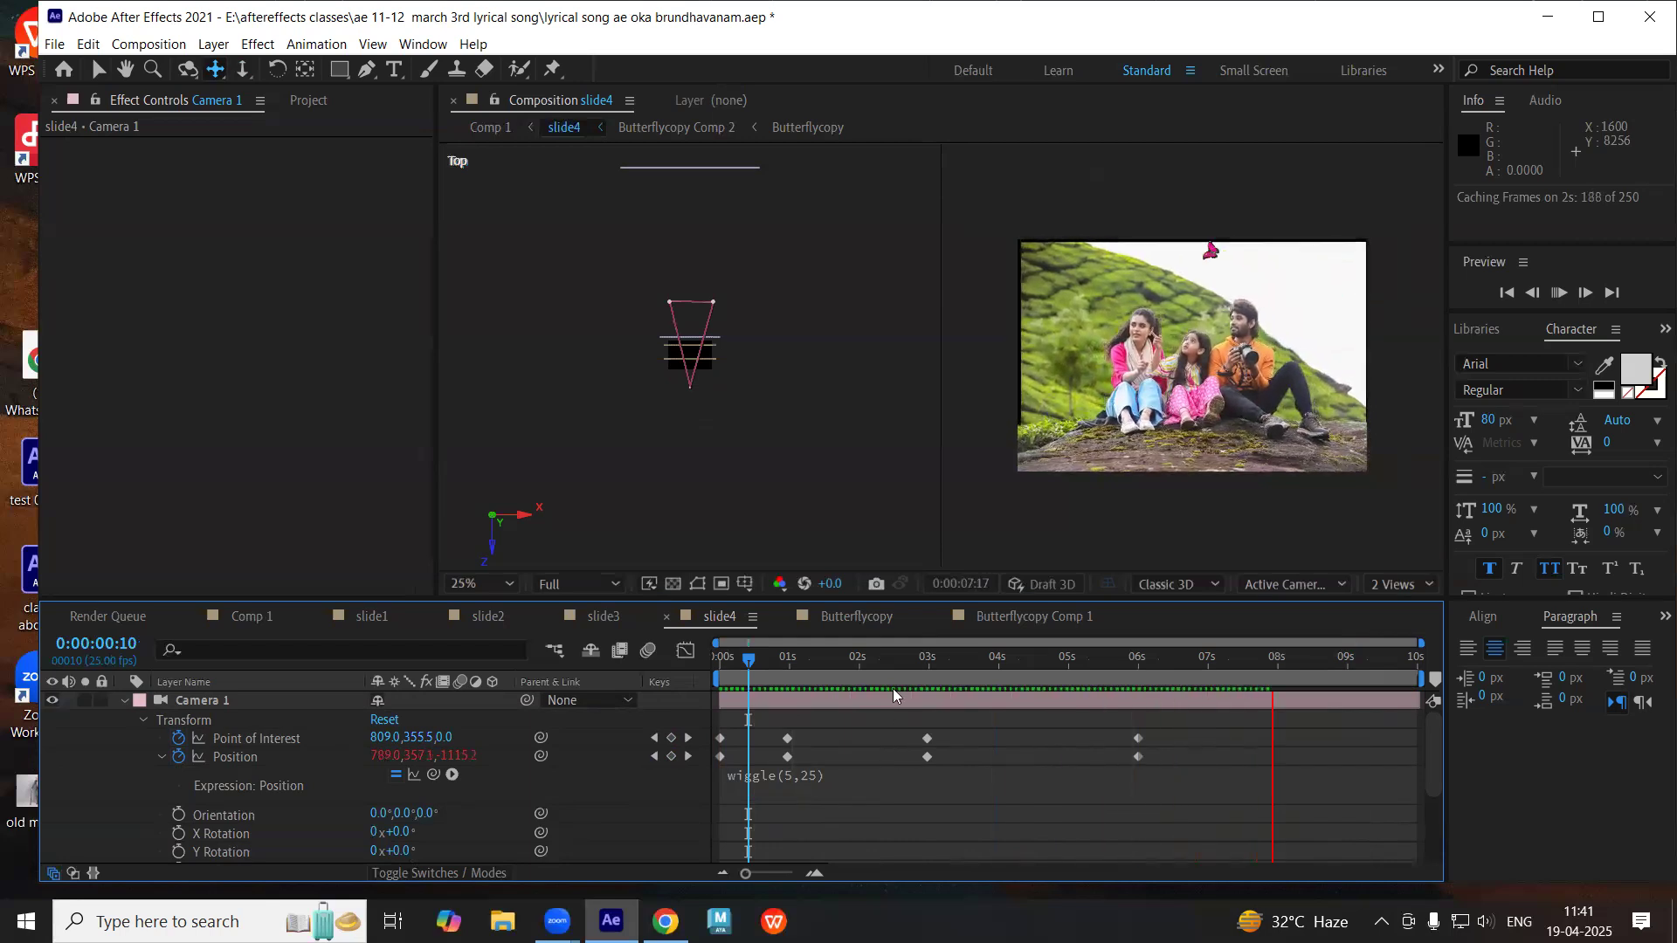
{"action": "key", "text": "space"}
- Scale background Layer 0 to 462% to cover the frame edges during the shake, and preview slide4
{"action": "key", "text": "s"}
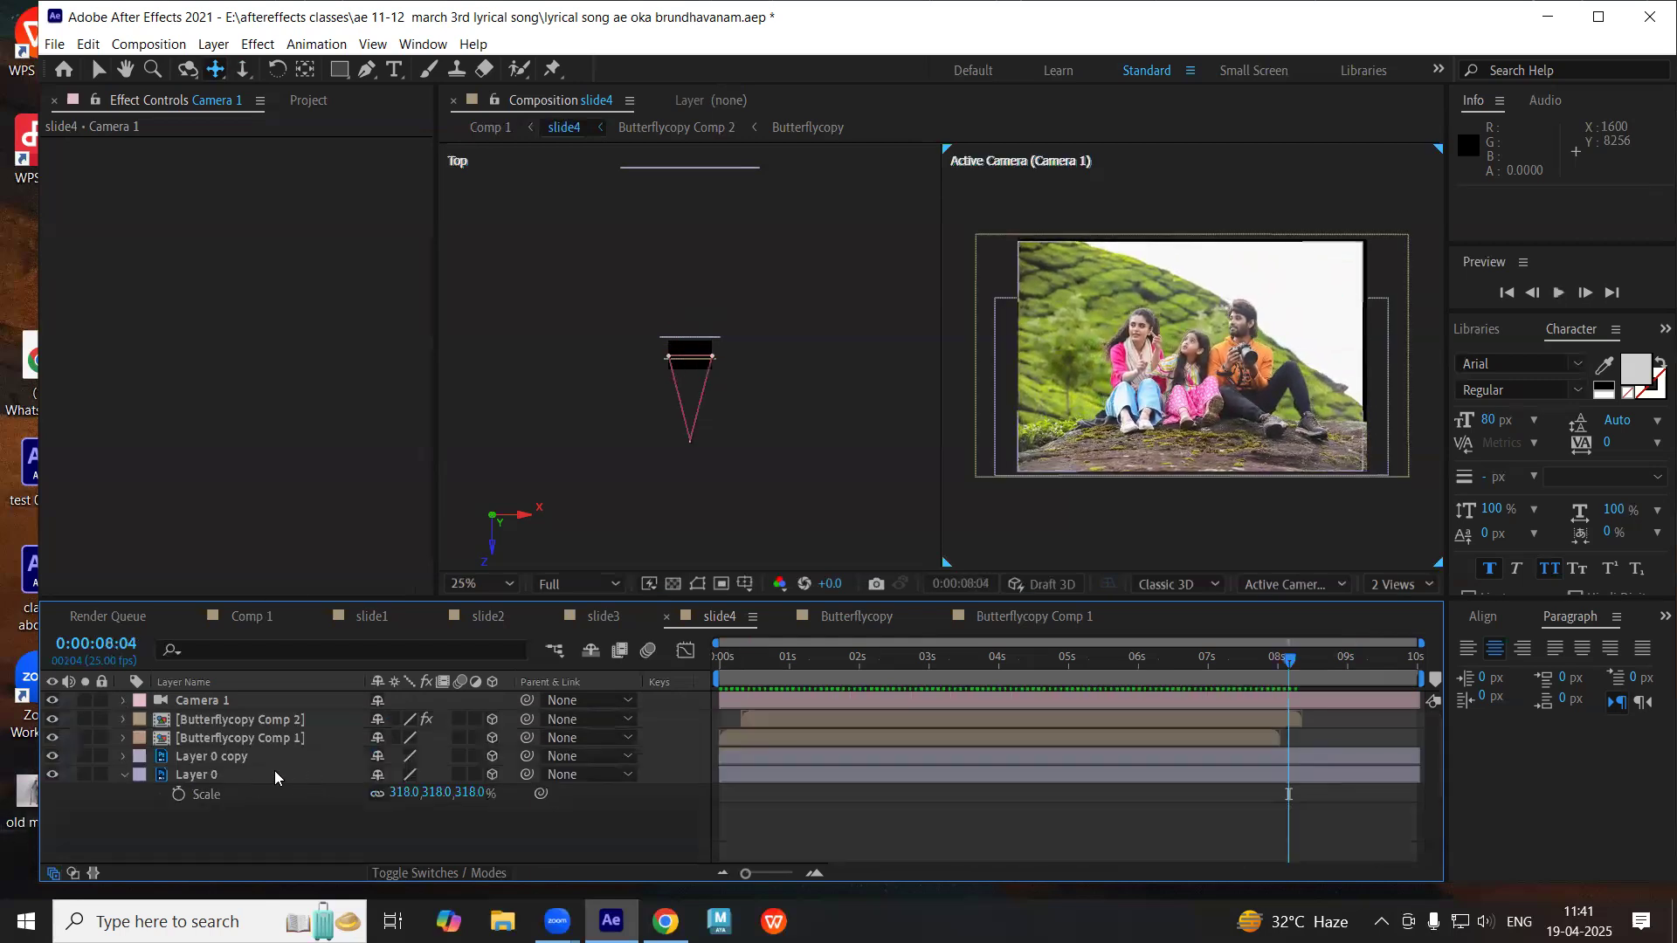
{"action": "left_click", "coordinate": [250, 774]}
{"action": "left_click_drag", "start_coordinate": [433, 796], "coordinate": [602, 807]}
{"action": "key", "text": "space"}
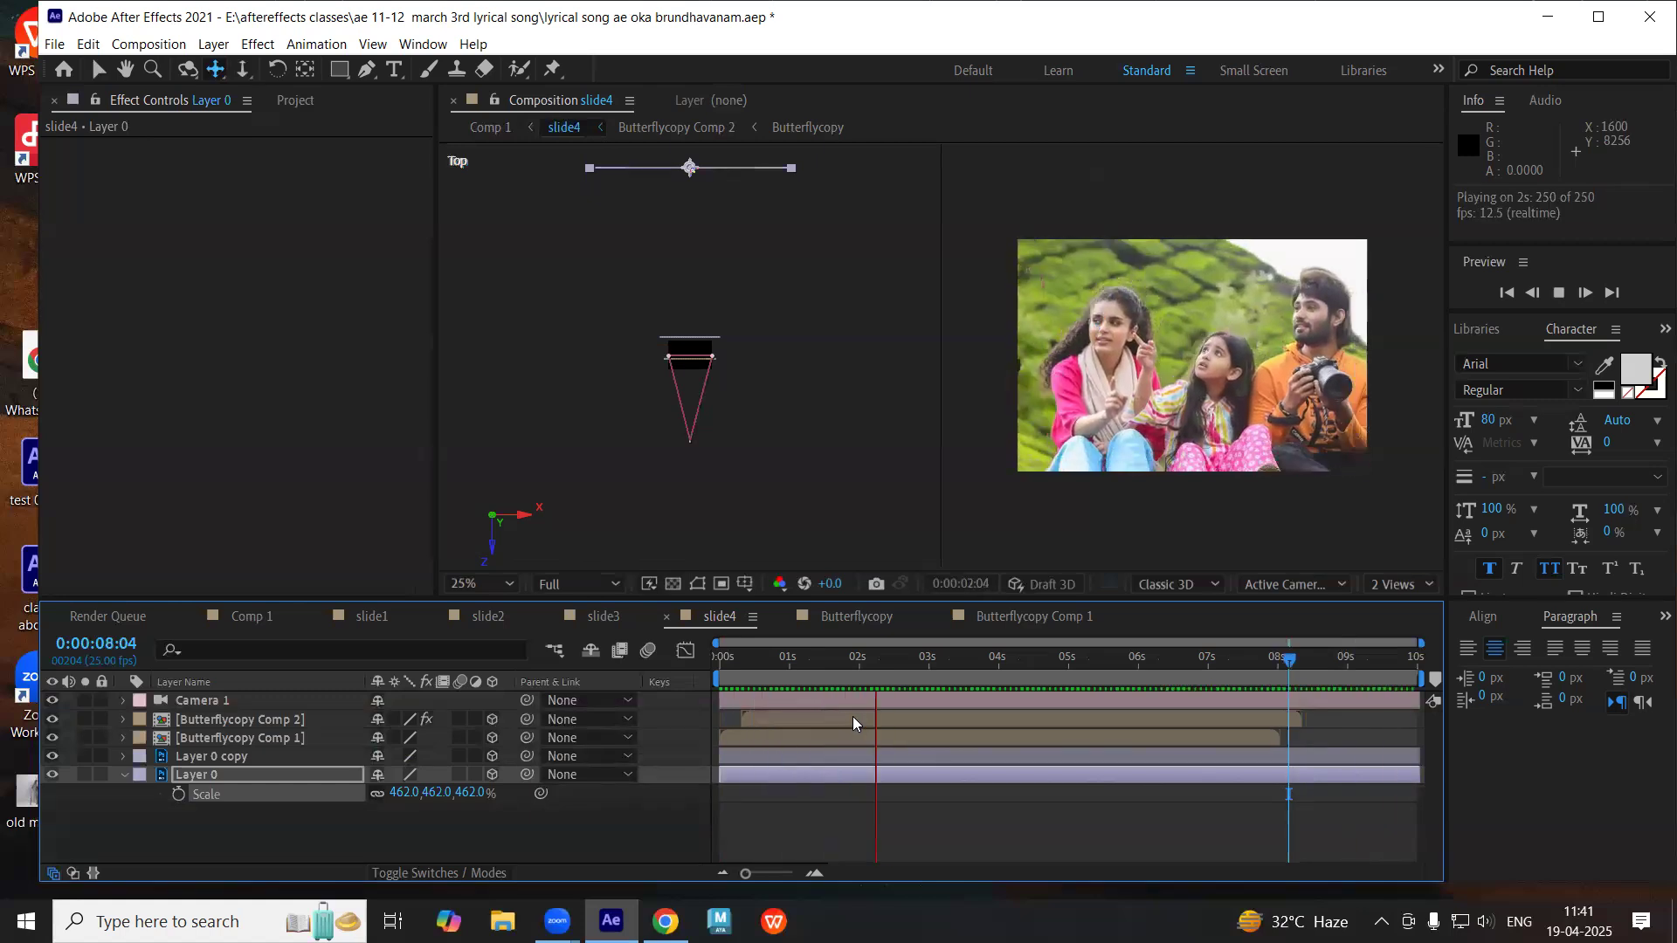
{"action": "key", "text": "space"}
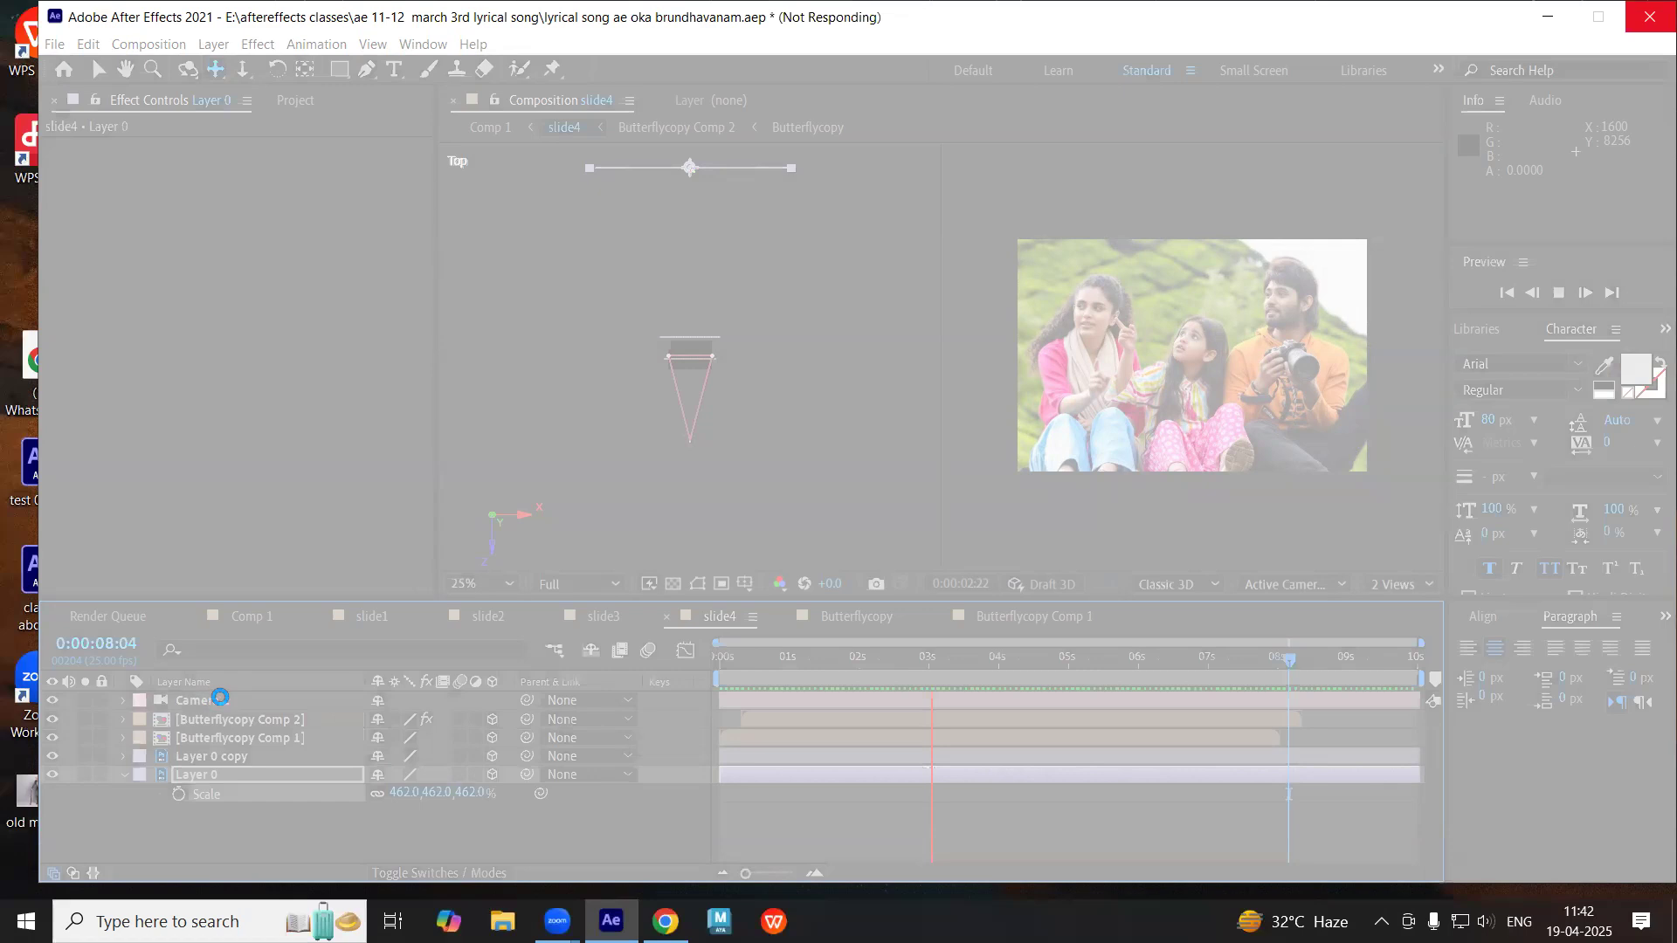
- Set the wiggle frequency in Camera 1's Position expression to 2 and preview the slower shake
{"action": "left_click", "coordinate": [220, 699]}
{"action": "key", "text": "u"}
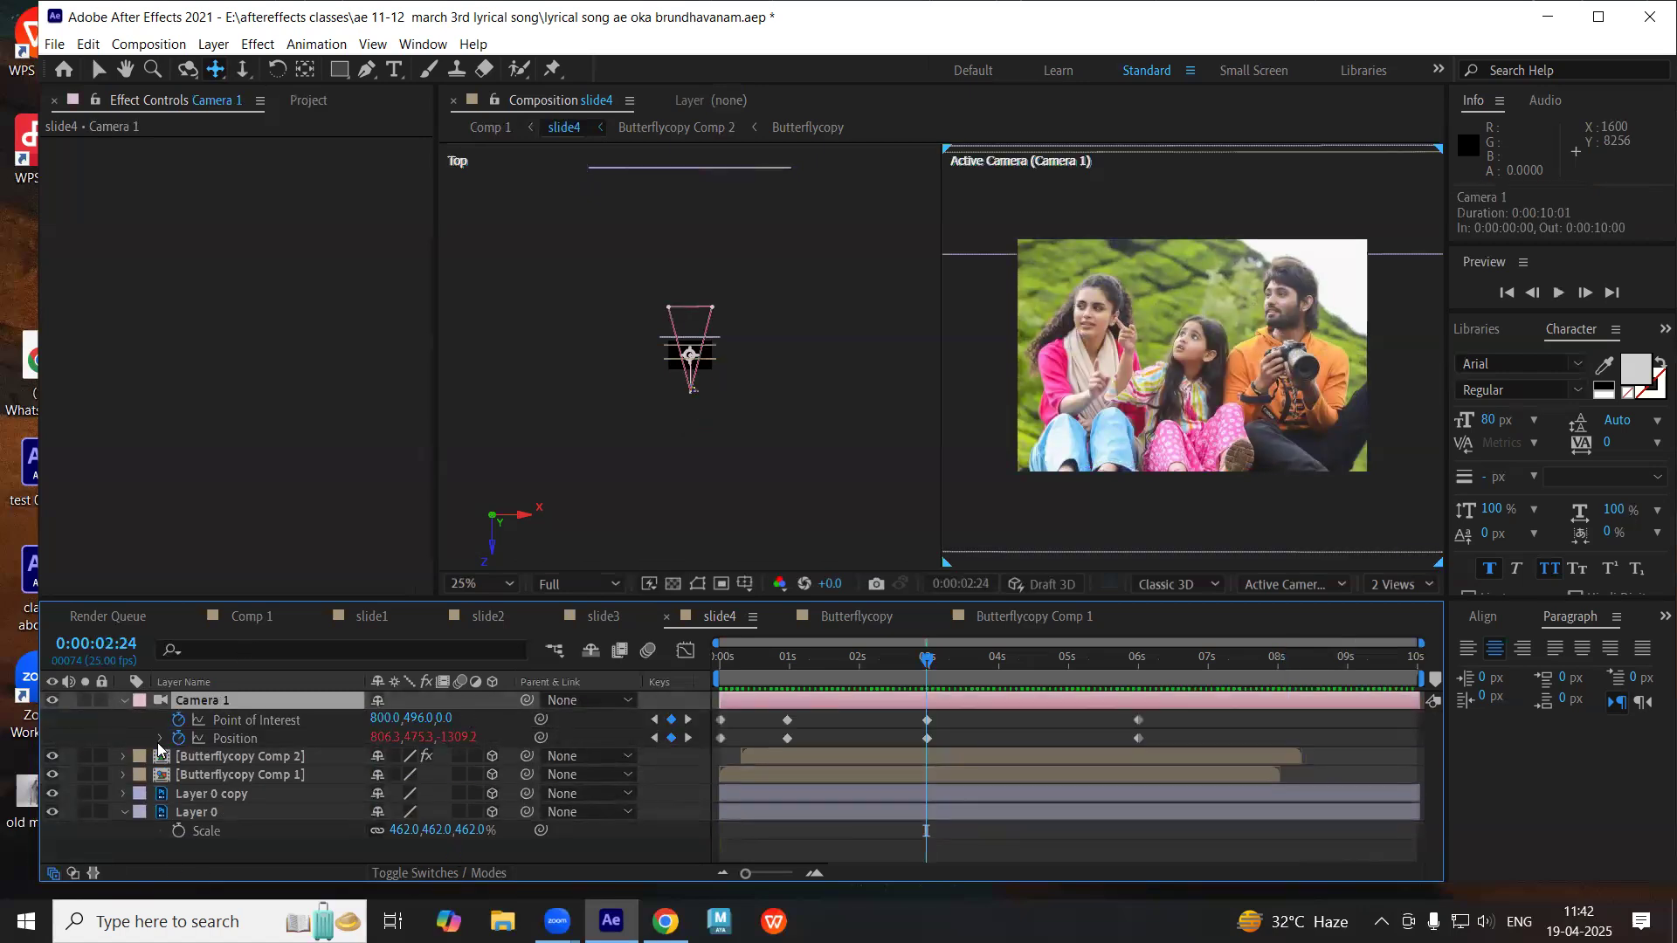
{"action": "type", "text": "wiggle(5,25)"}
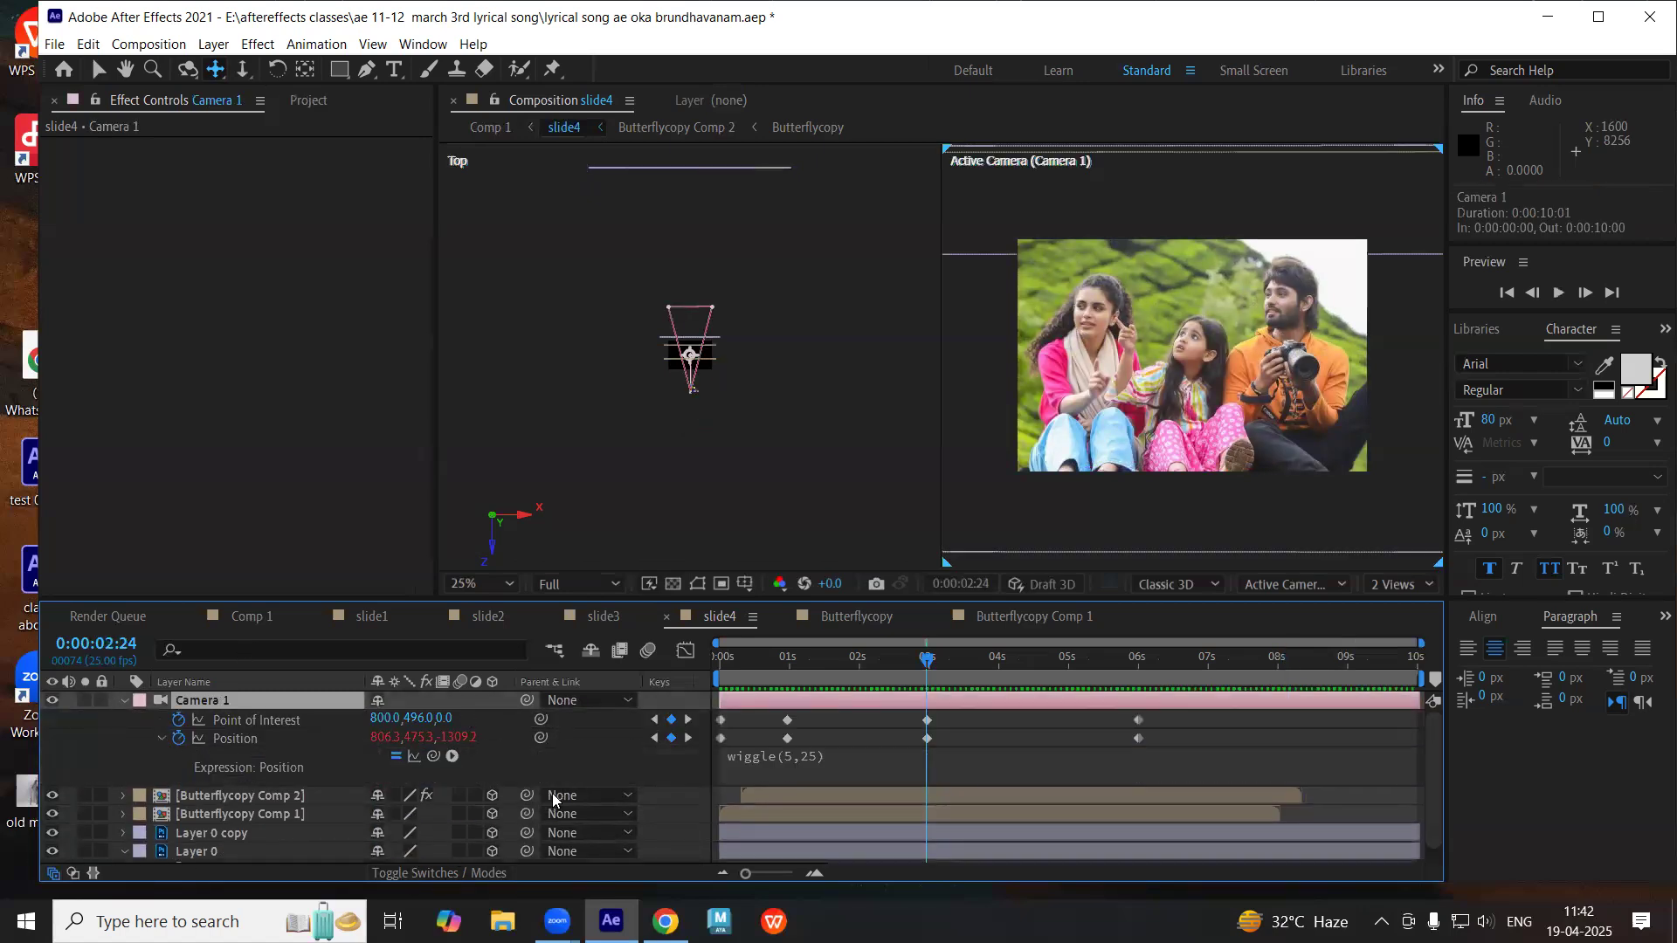
{"action": "left_click", "coordinate": [819, 771]}
{"action": "double_click", "coordinate": [831, 752]}
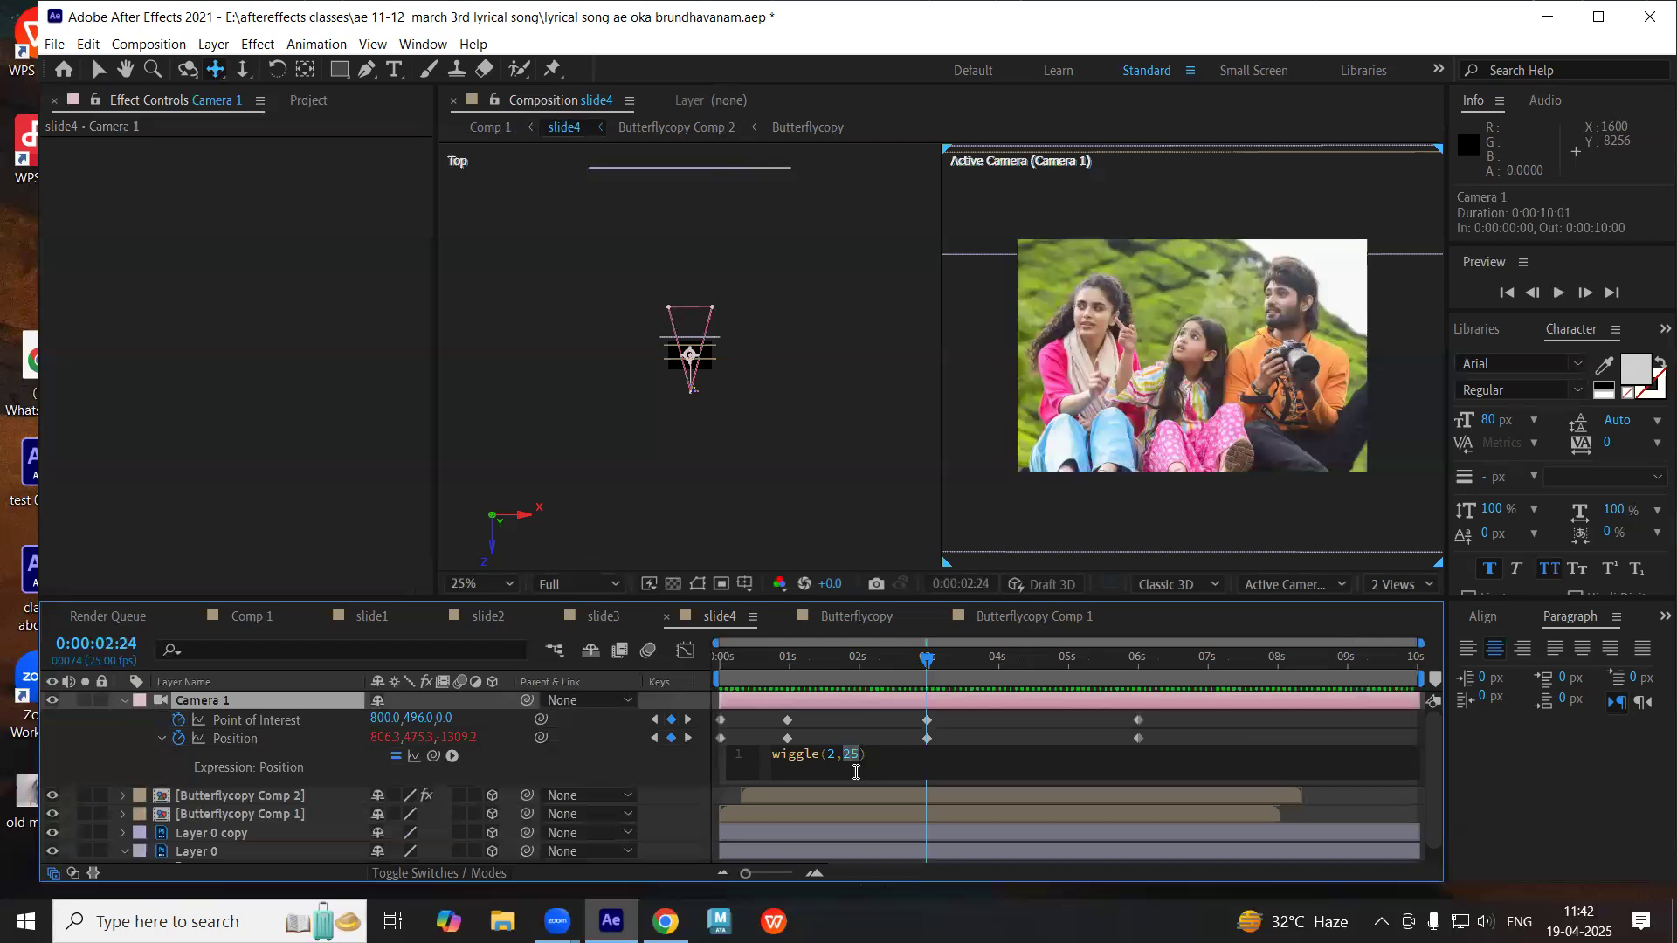
{"action": "left_click", "coordinate": [889, 725]}
{"action": "key", "text": "space"}
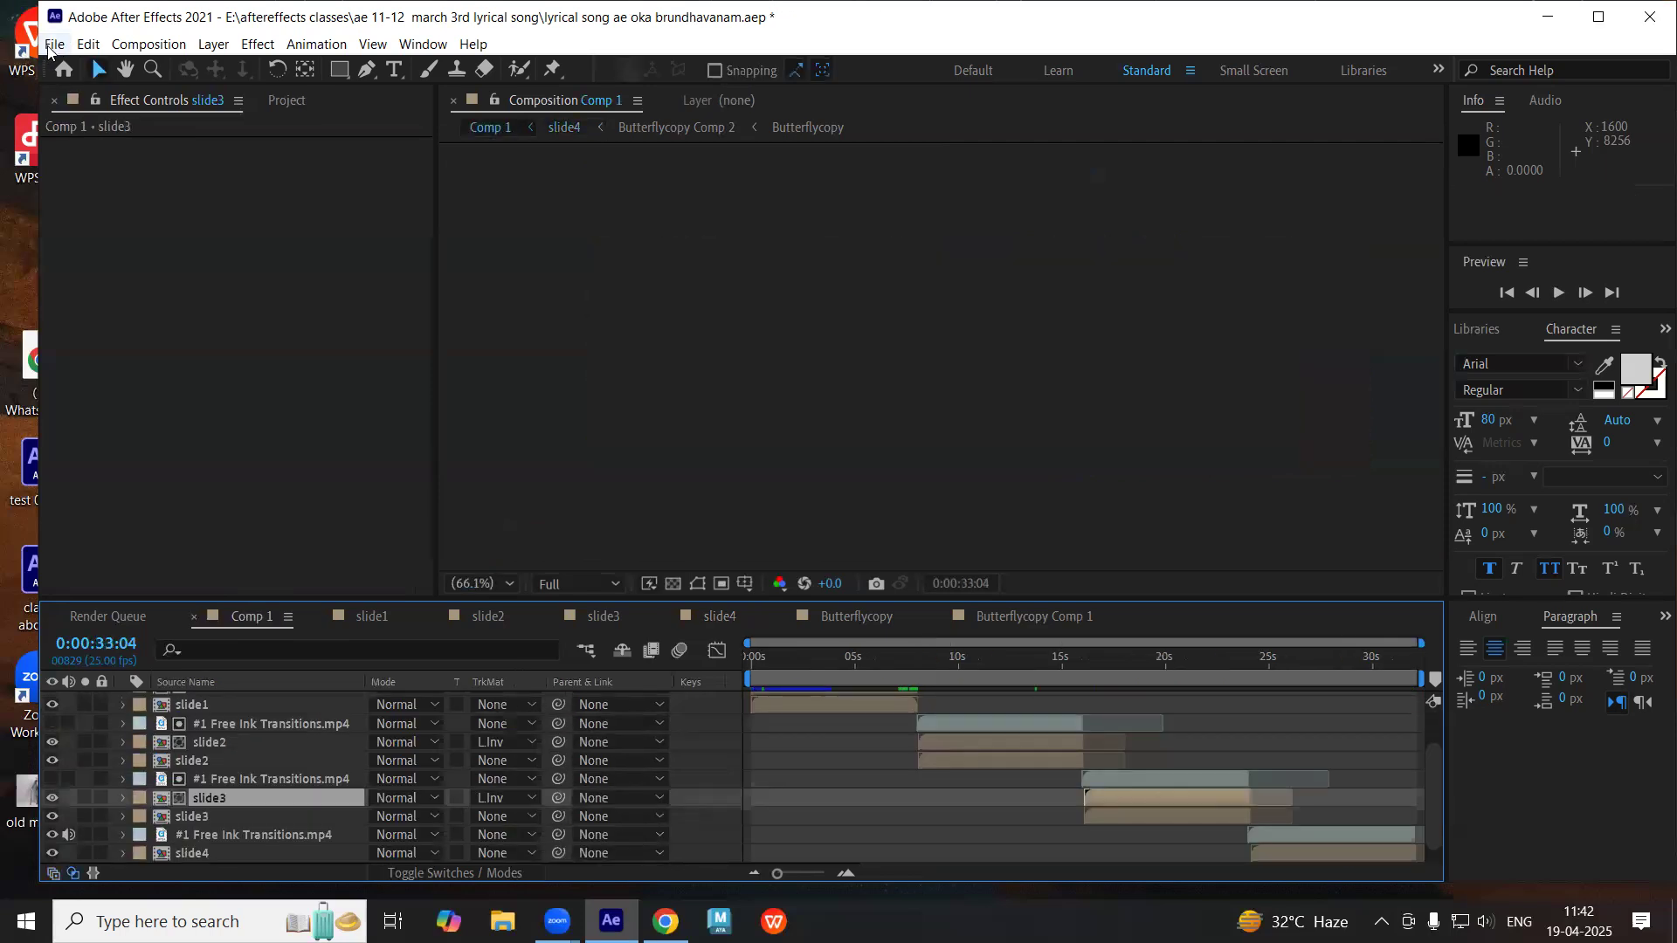
- Save the project and select the lower slide3 layer in Comp 1, showing the frame at 0:00:18:23
{"action": "left_click", "coordinate": [53, 43]}
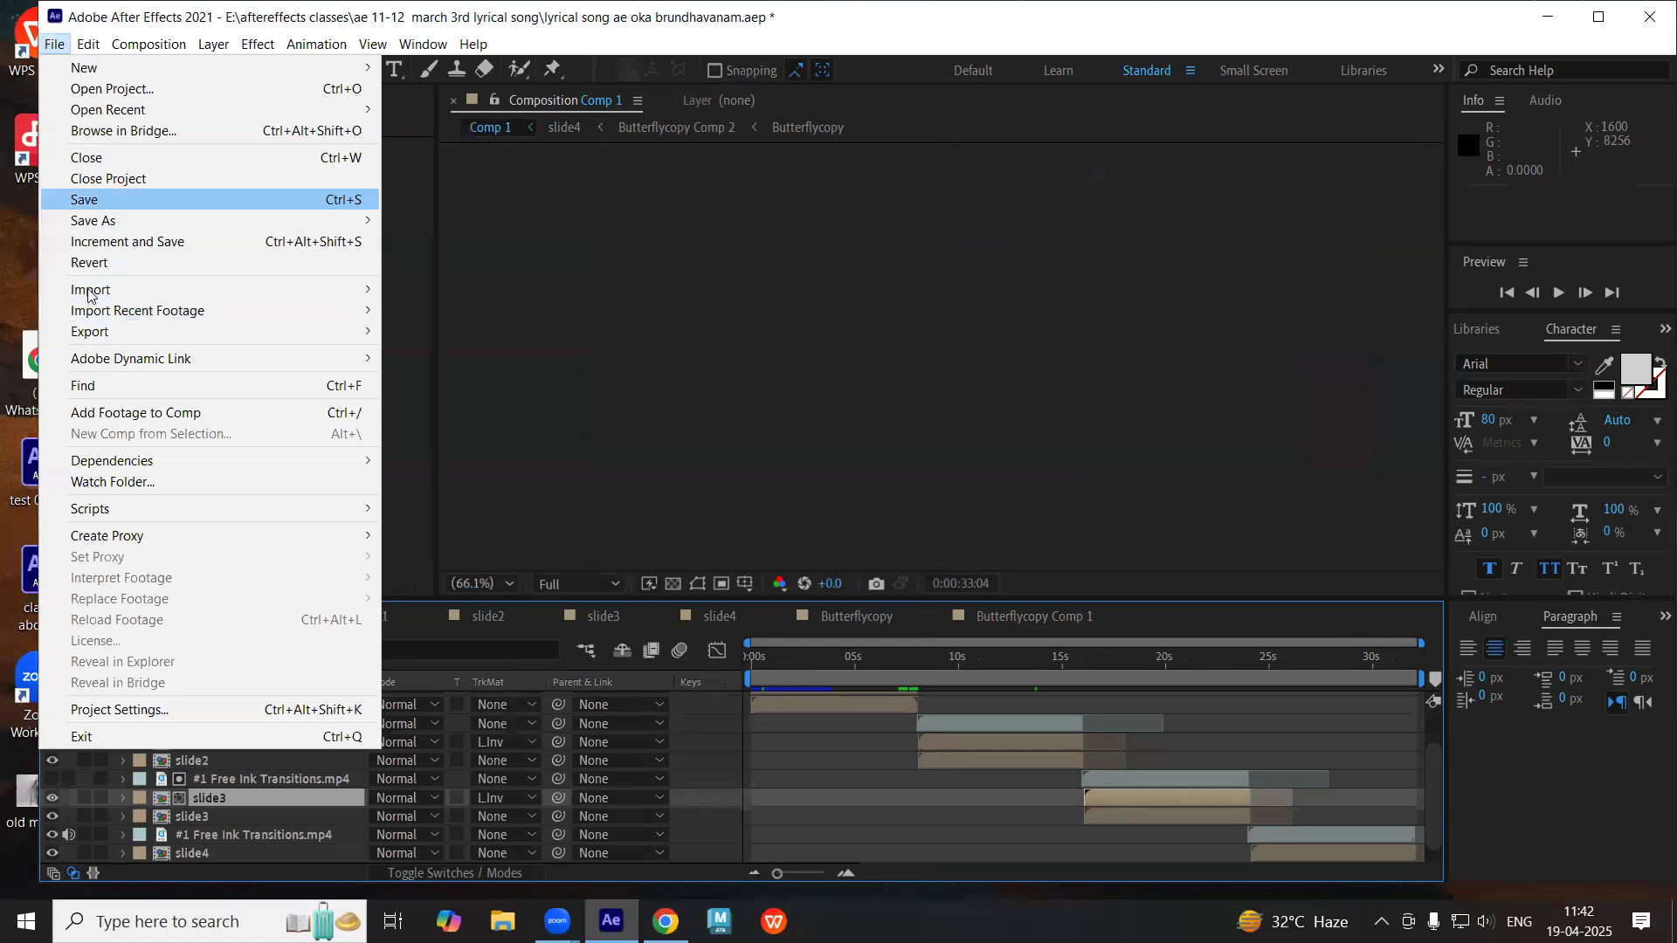
{"action": "left_click", "coordinate": [84, 201]}
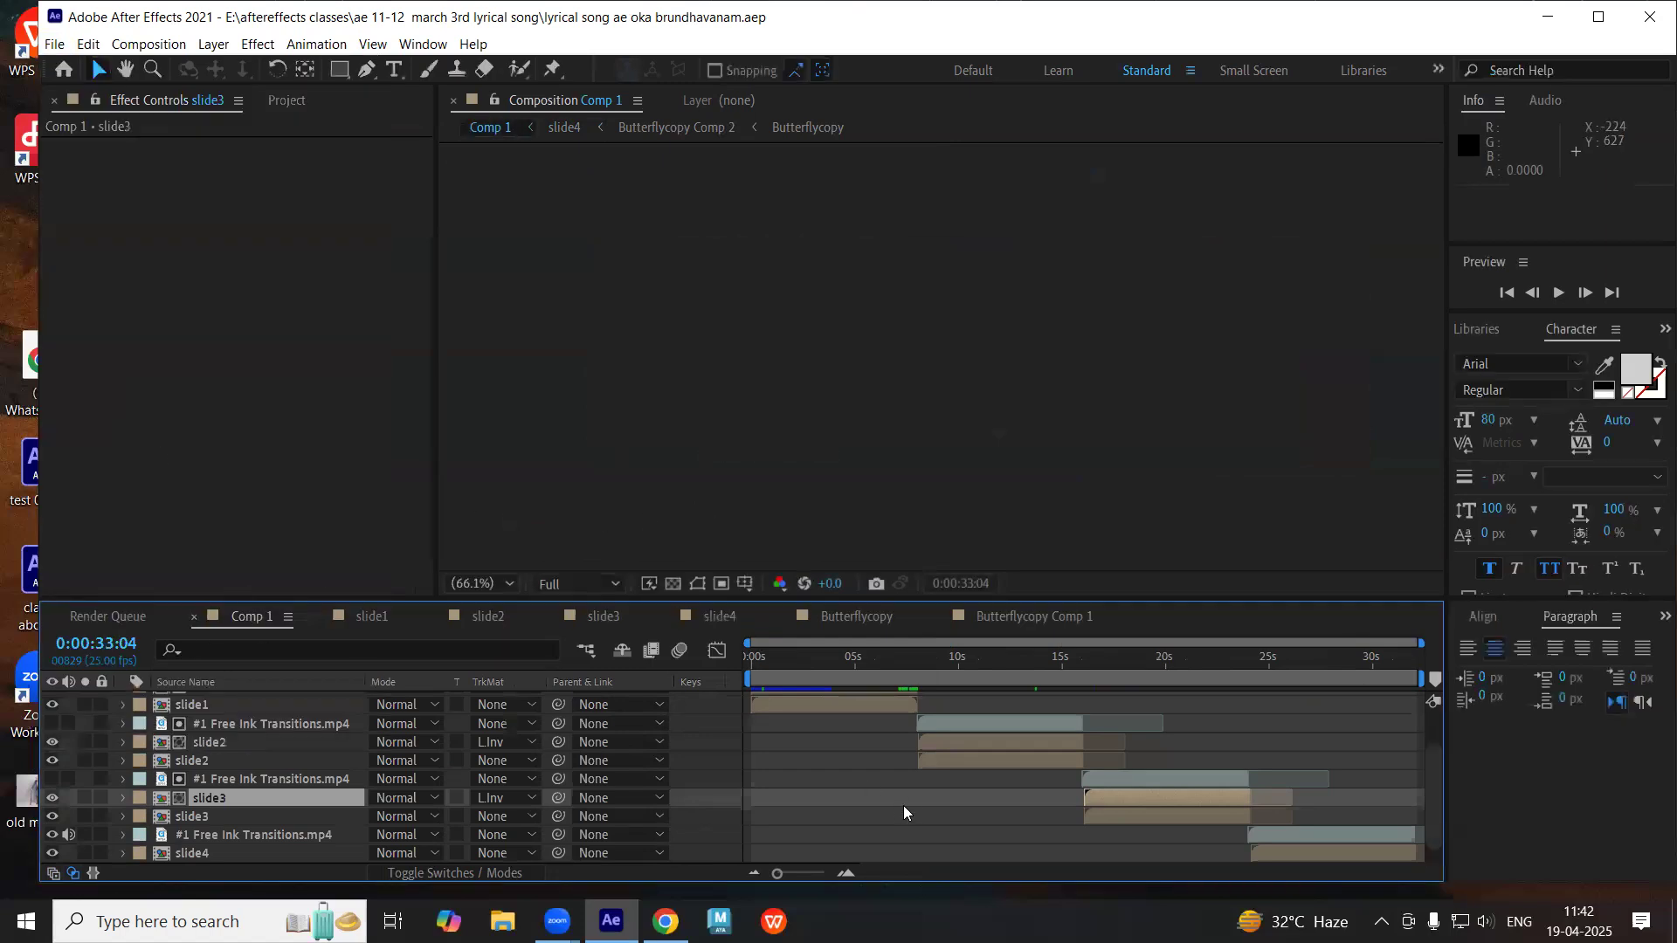
{"action": "scroll", "coordinate": [904, 812], "scroll_direction": "up", "scroll_amount": 3}
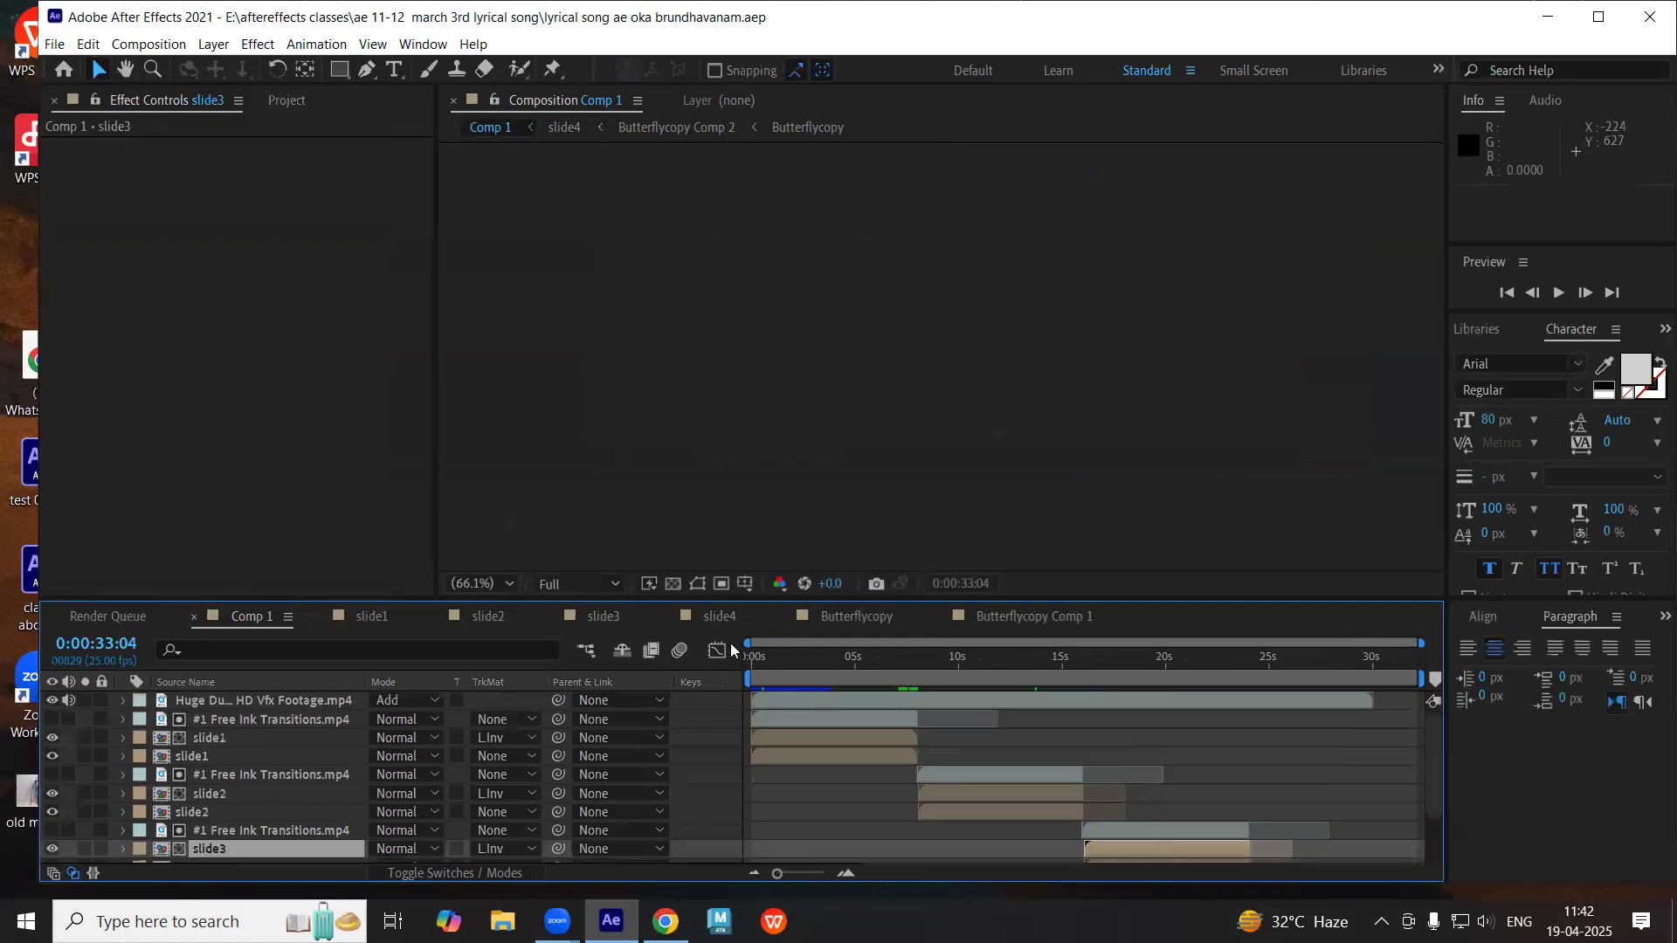
{"action": "key", "text": "Home"}
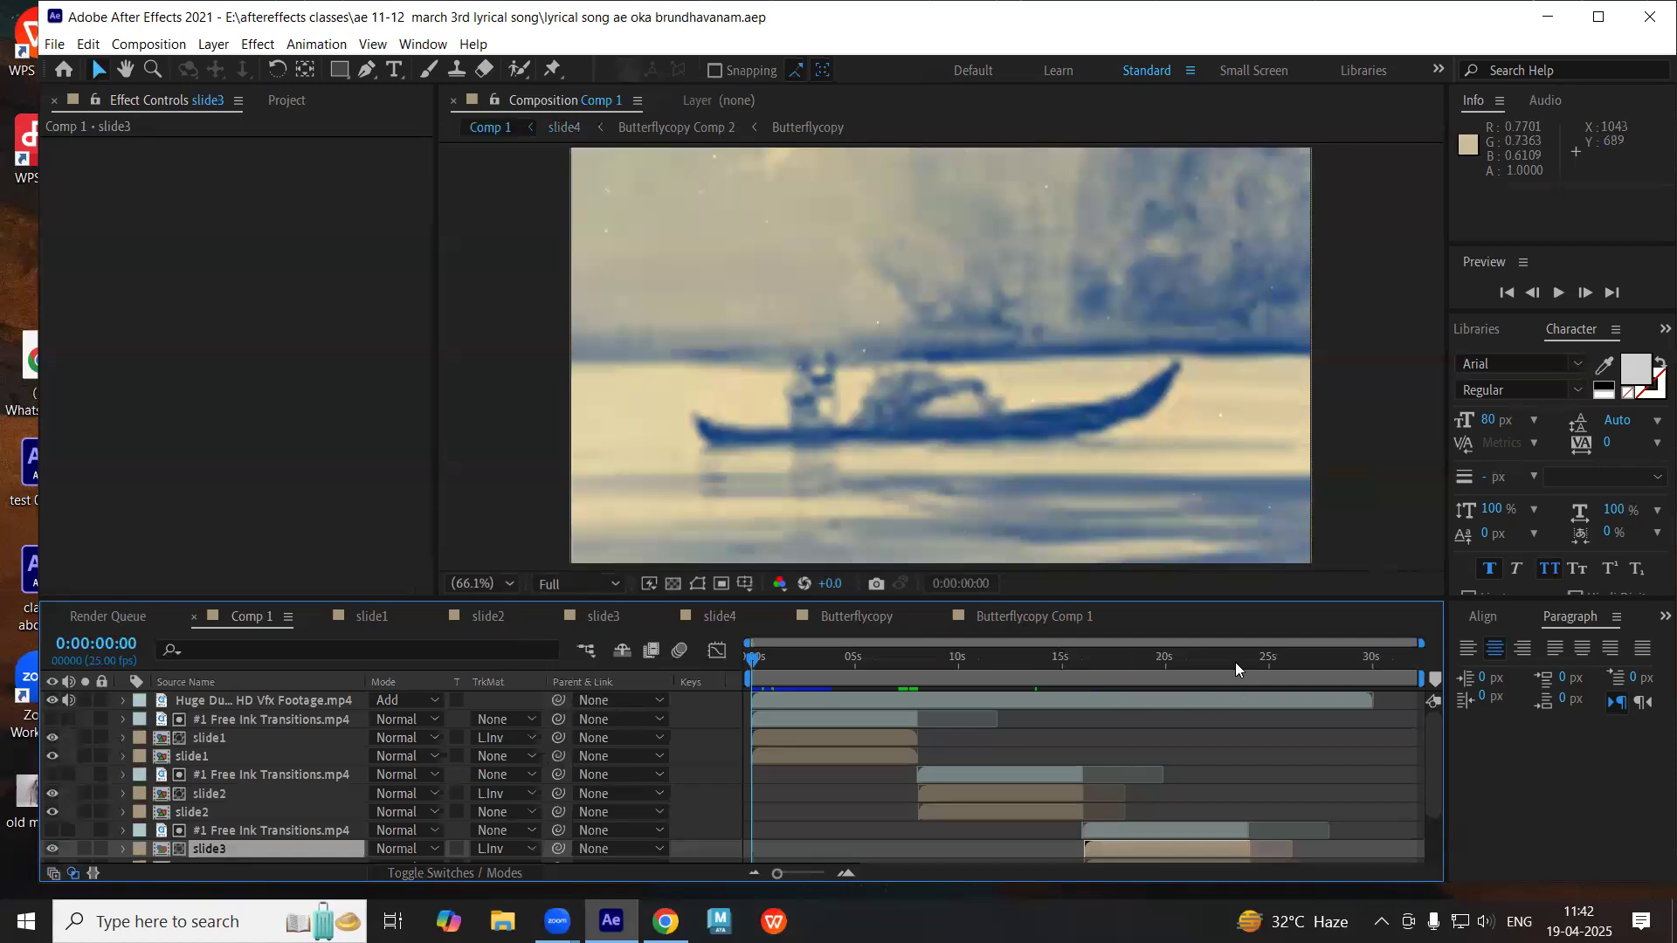
{"action": "scroll", "coordinate": [1200, 765], "scroll_direction": "down", "scroll_amount": 3}
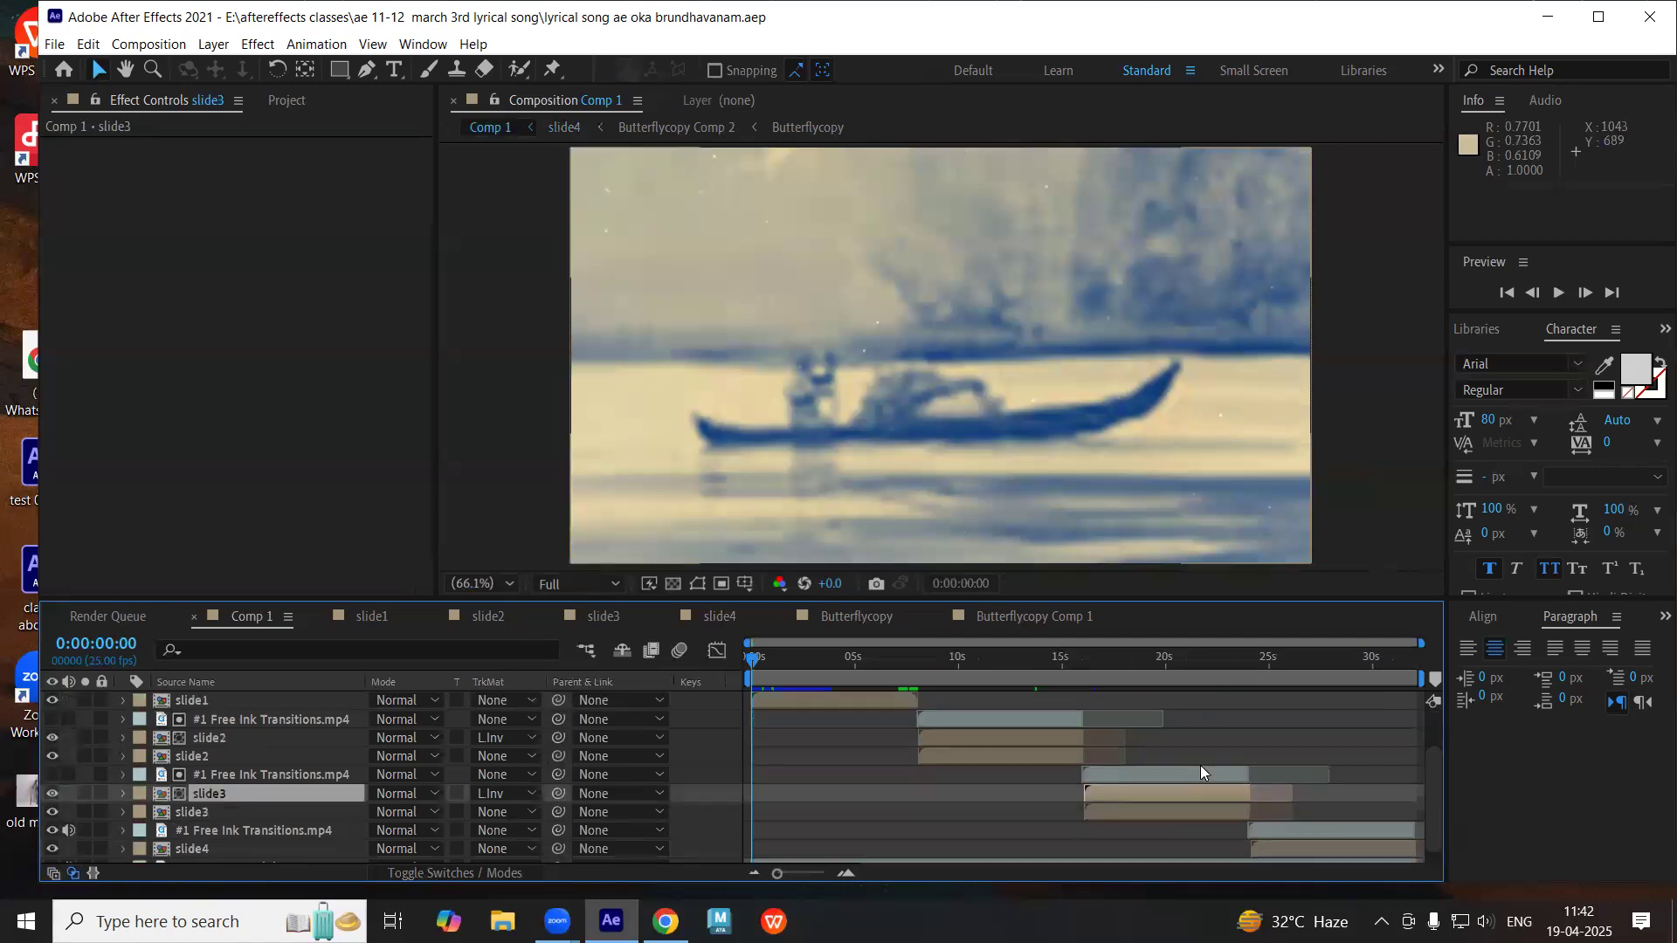
{"action": "left_click", "coordinate": [197, 815]}
{"action": "left_click", "coordinate": [1142, 653]}
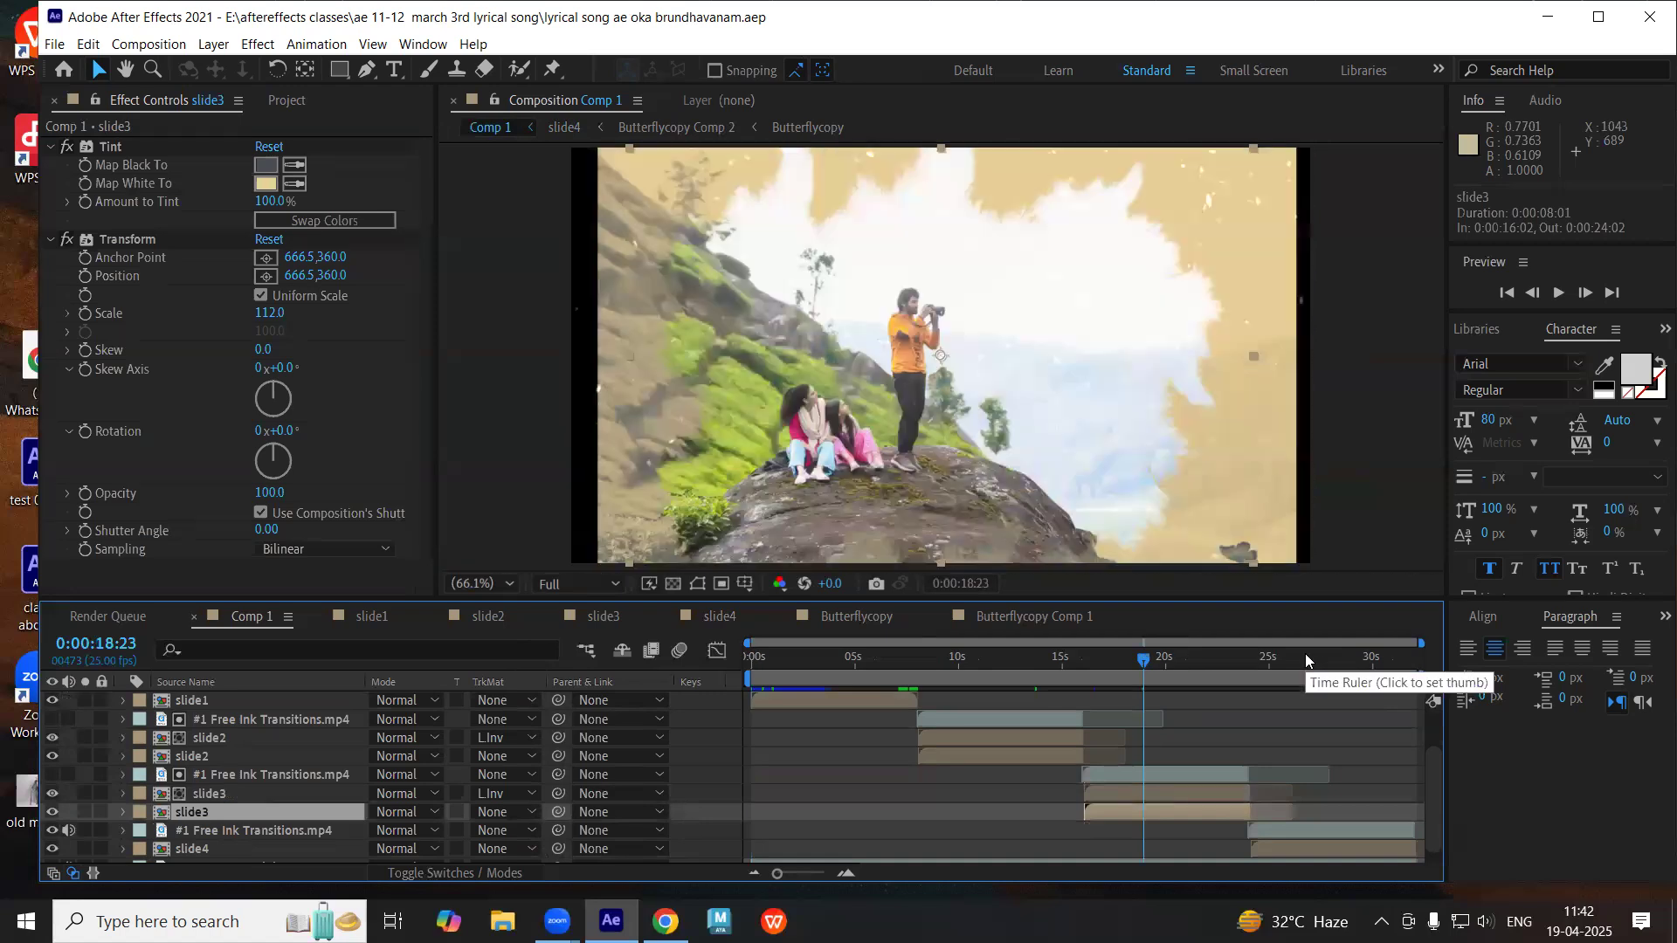
- Duplicate the slide4 layer in Comp 1, with the current time at 0:00:26:18
{"action": "left_click", "coordinate": [1305, 657]}
{"action": "scroll", "coordinate": [1258, 795], "scroll_direction": "down", "scroll_amount": 1}
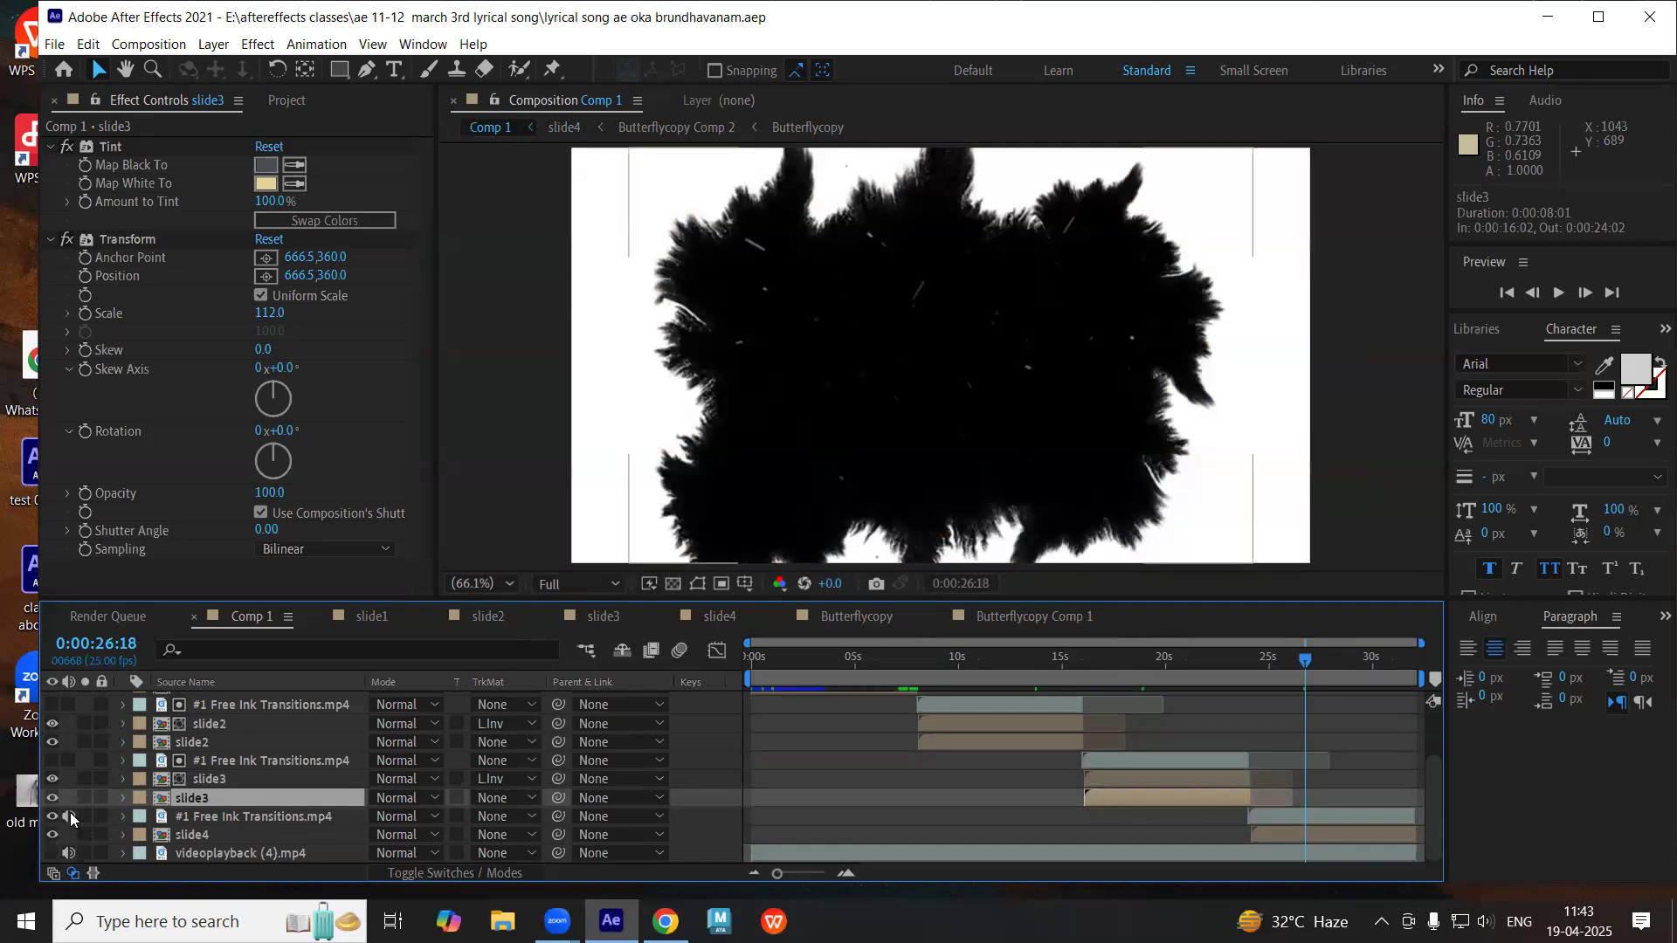
{"action": "left_click", "coordinate": [201, 834]}
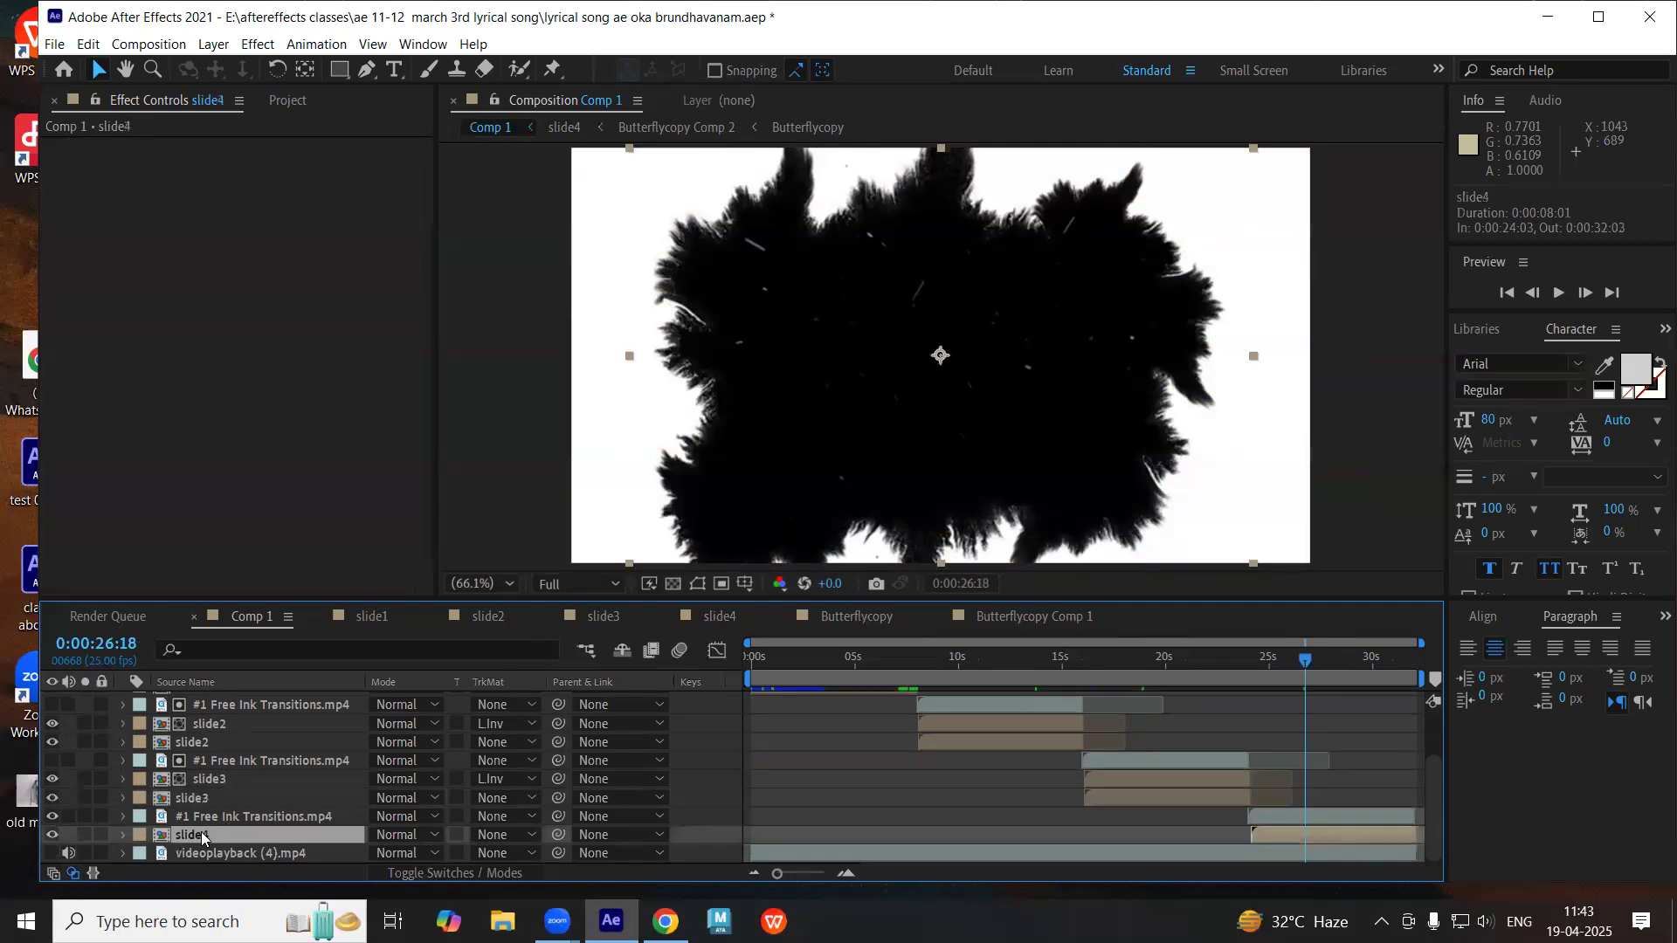
{"action": "key", "text": "ctrl+d"}
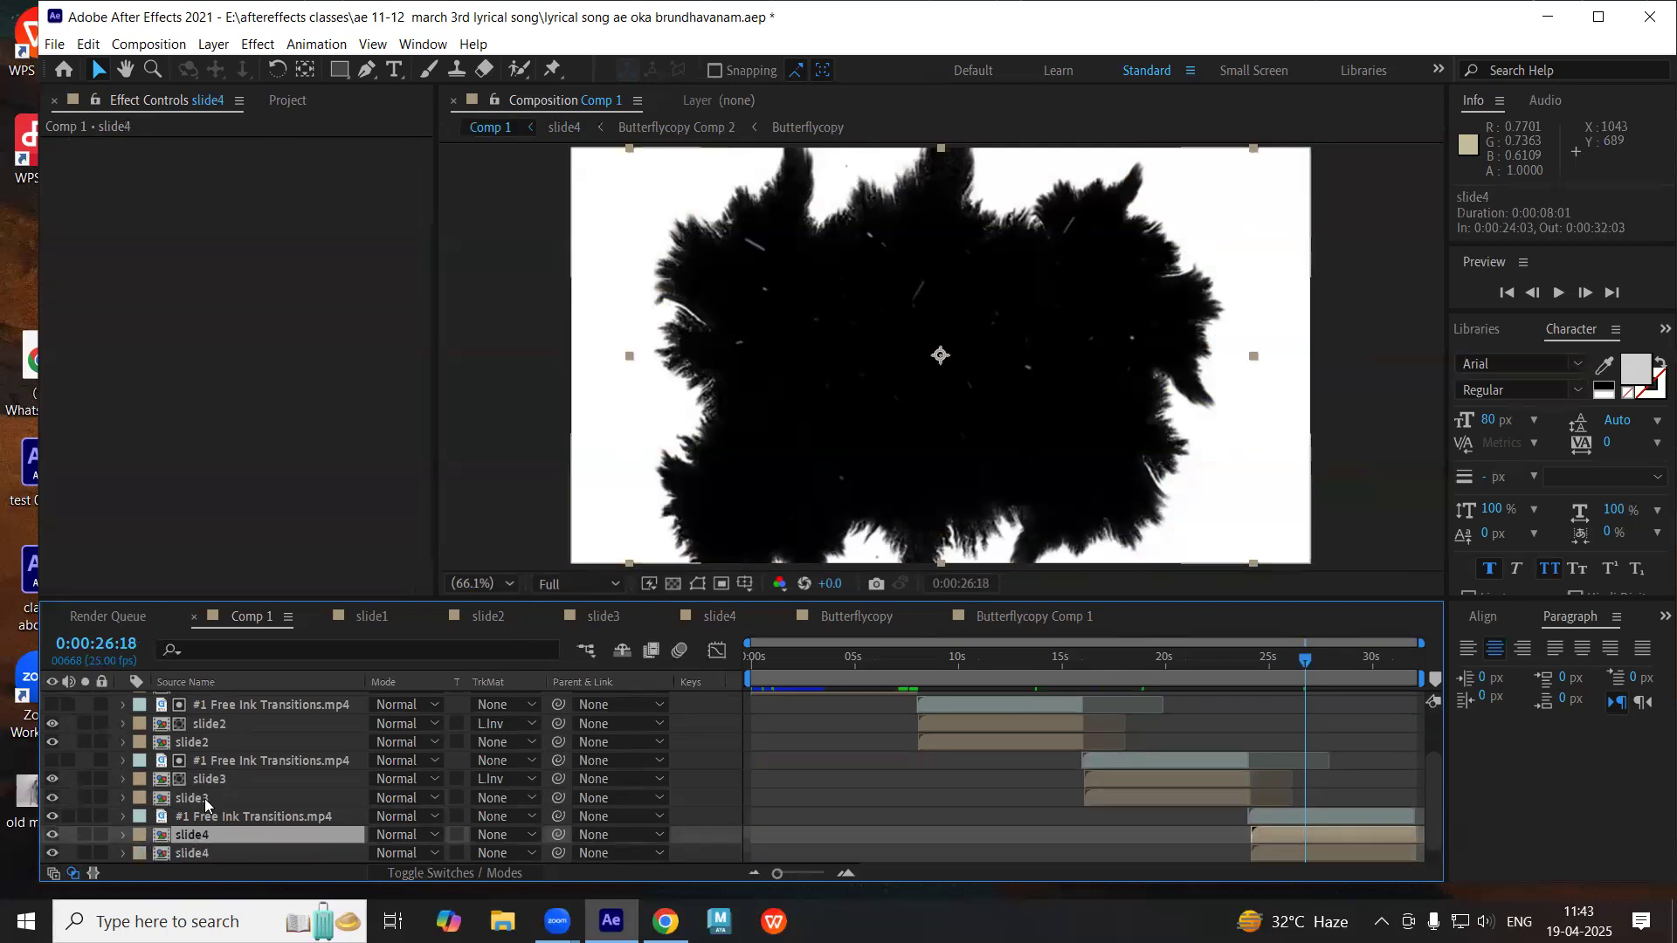
- Copy the Tint and Transform effects from the lower slide3 layer to the lower slide4 layer
{"action": "left_click", "coordinate": [205, 798]}
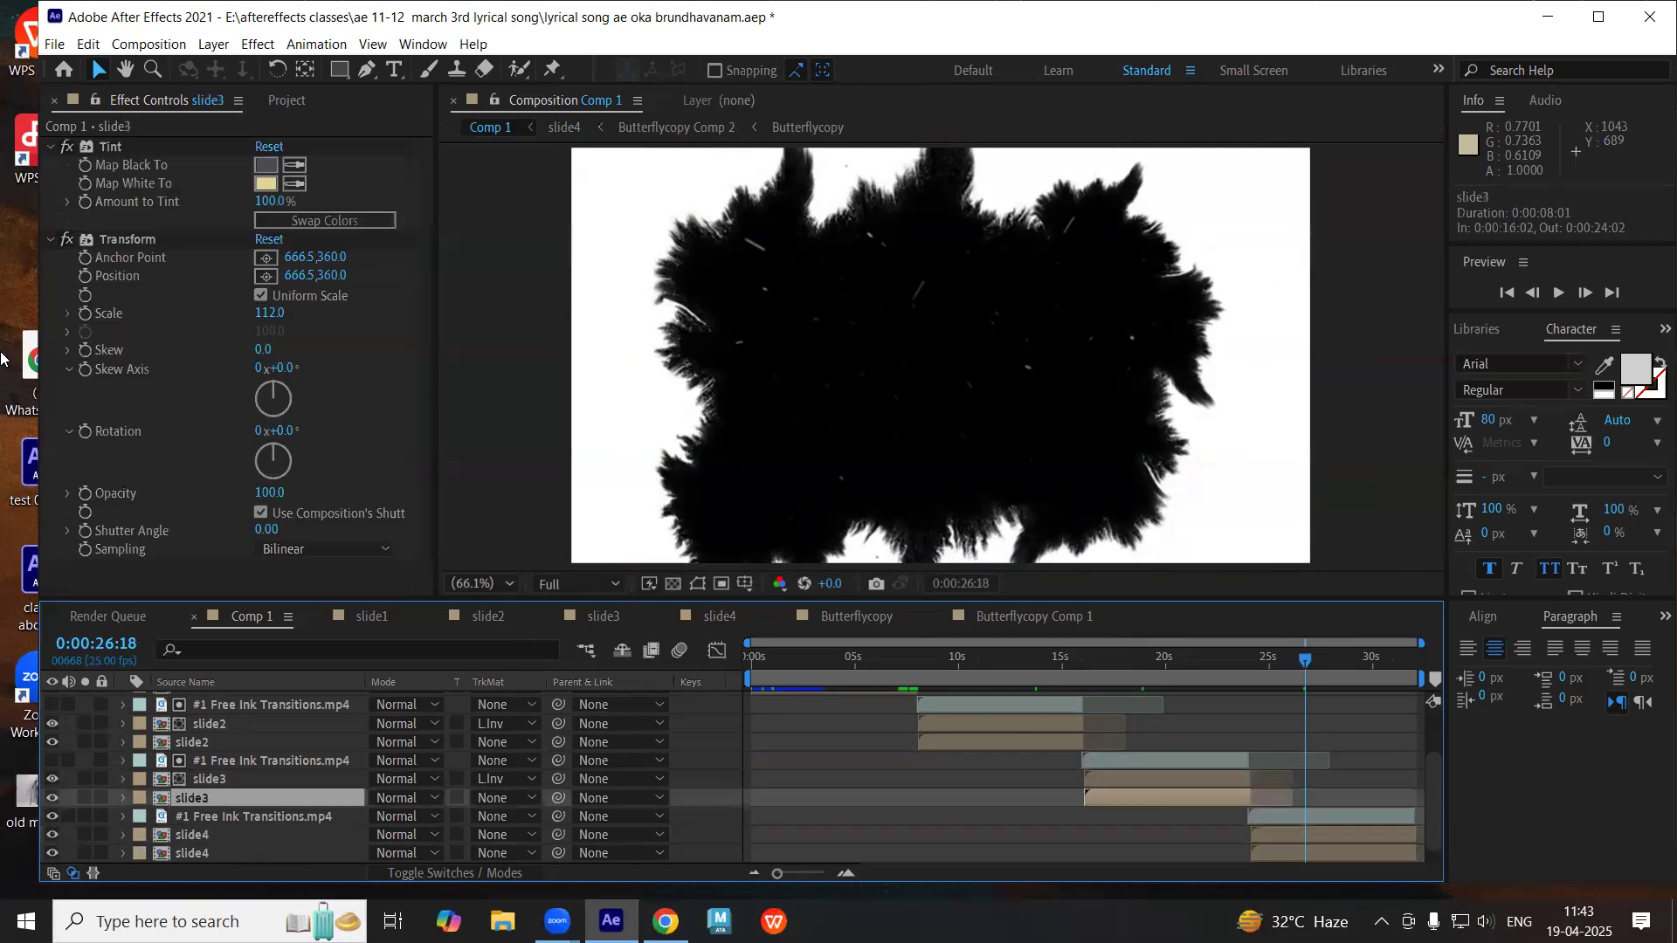
{"action": "left_click", "coordinate": [50, 147]}
{"action": "left_click", "coordinate": [49, 165]}
{"action": "left_click", "coordinate": [122, 147]}
{"action": "left_click", "coordinate": [121, 164]}
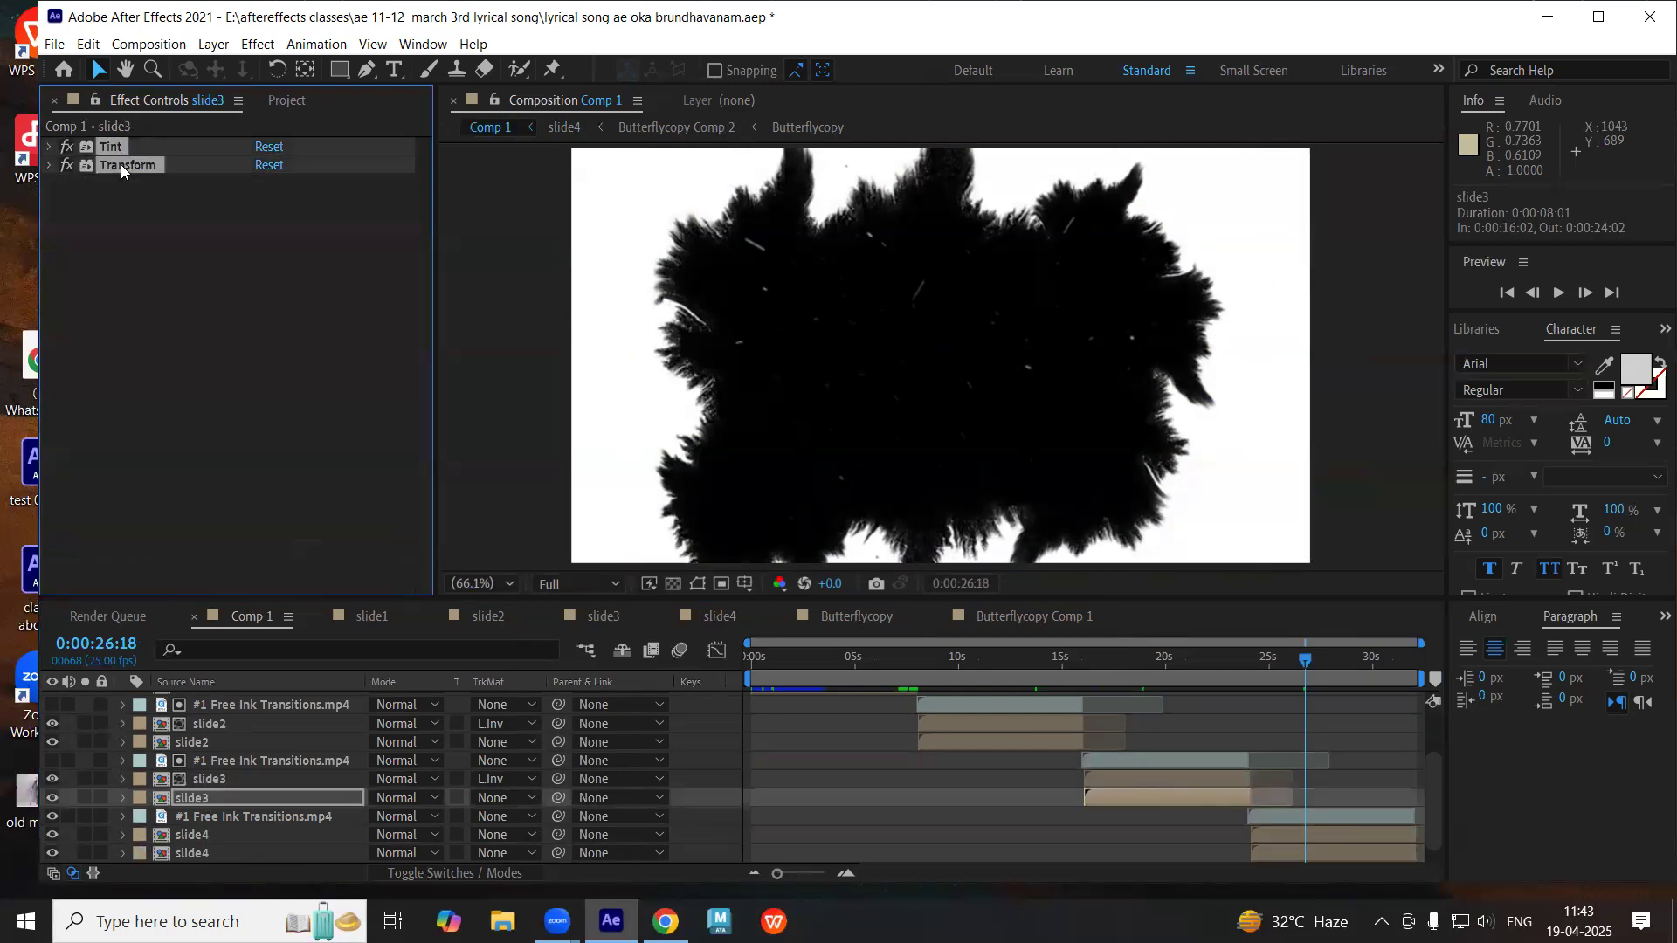
{"action": "left_click", "coordinate": [190, 854]}
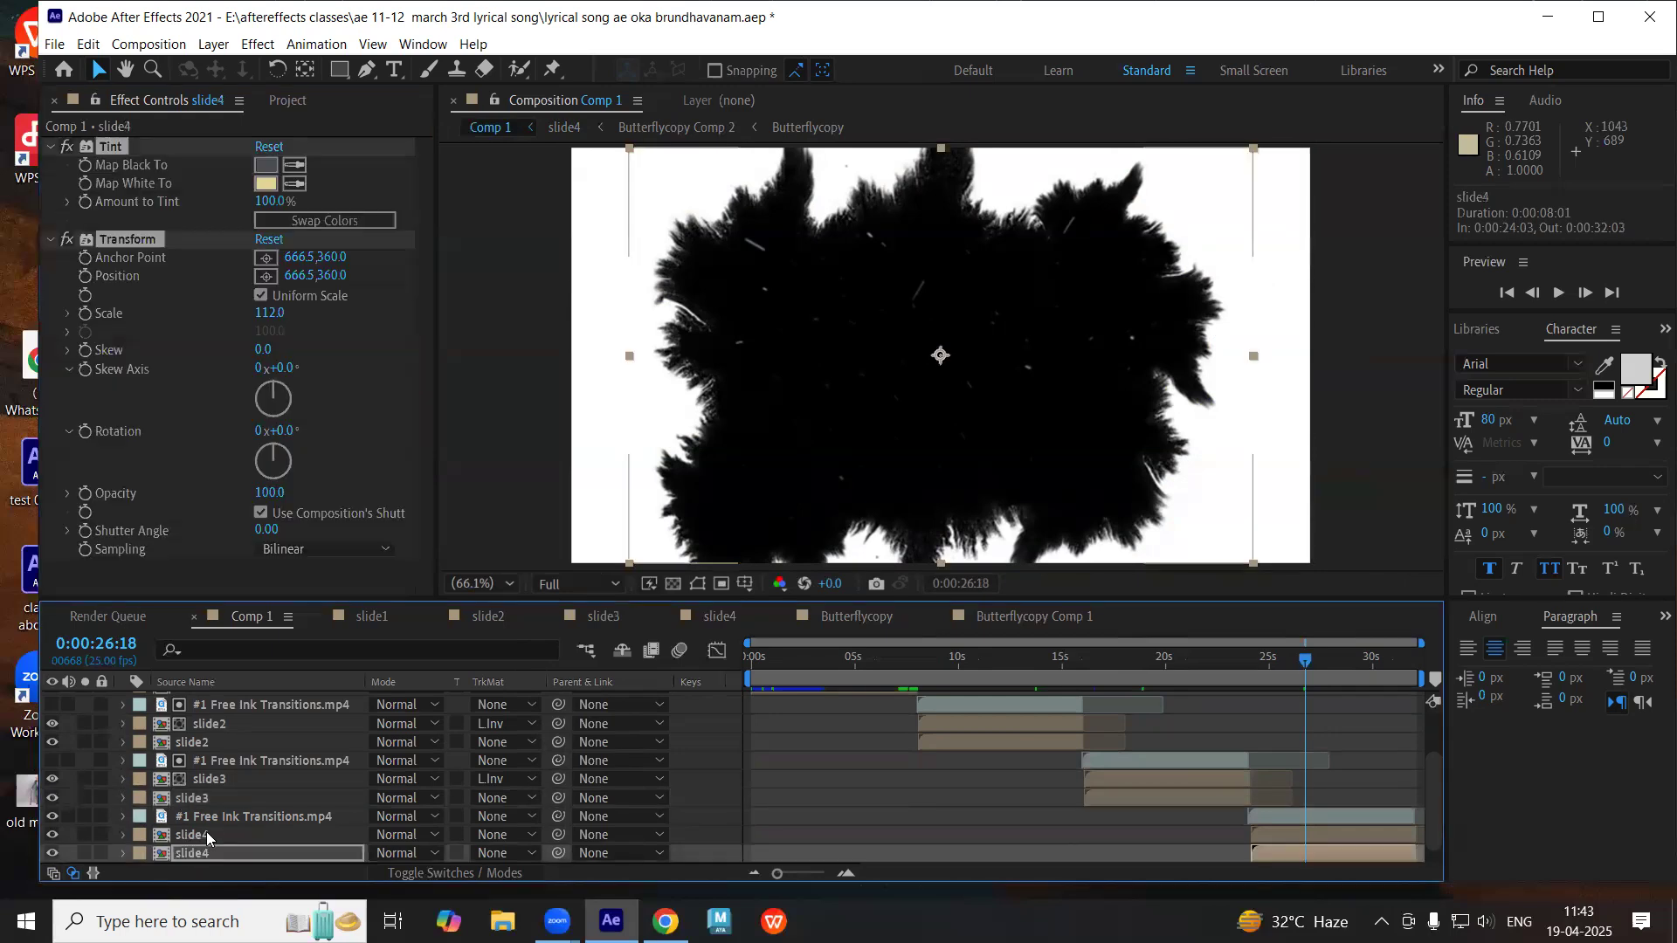
- Give the upper slide4 layer a Luma Inverted Matte from its ink transition clip, and shift that clip to start at 0:00:24:05
{"action": "left_click", "coordinate": [206, 831]}
{"action": "left_click", "coordinate": [505, 833]}
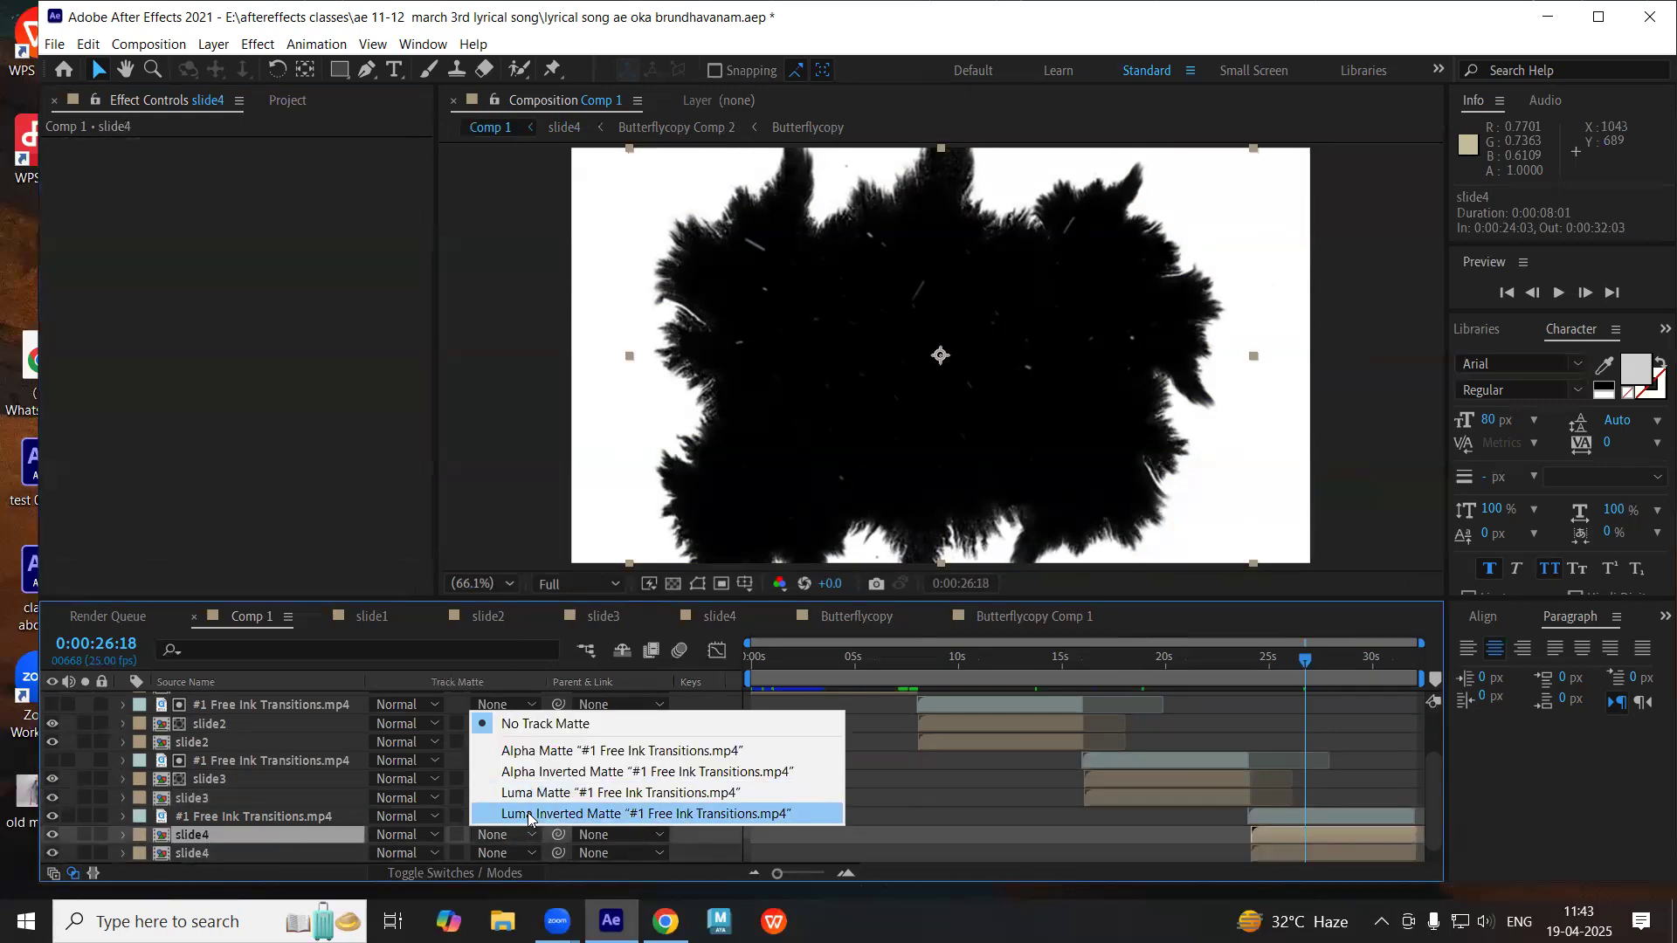
{"action": "left_click", "coordinate": [533, 813]}
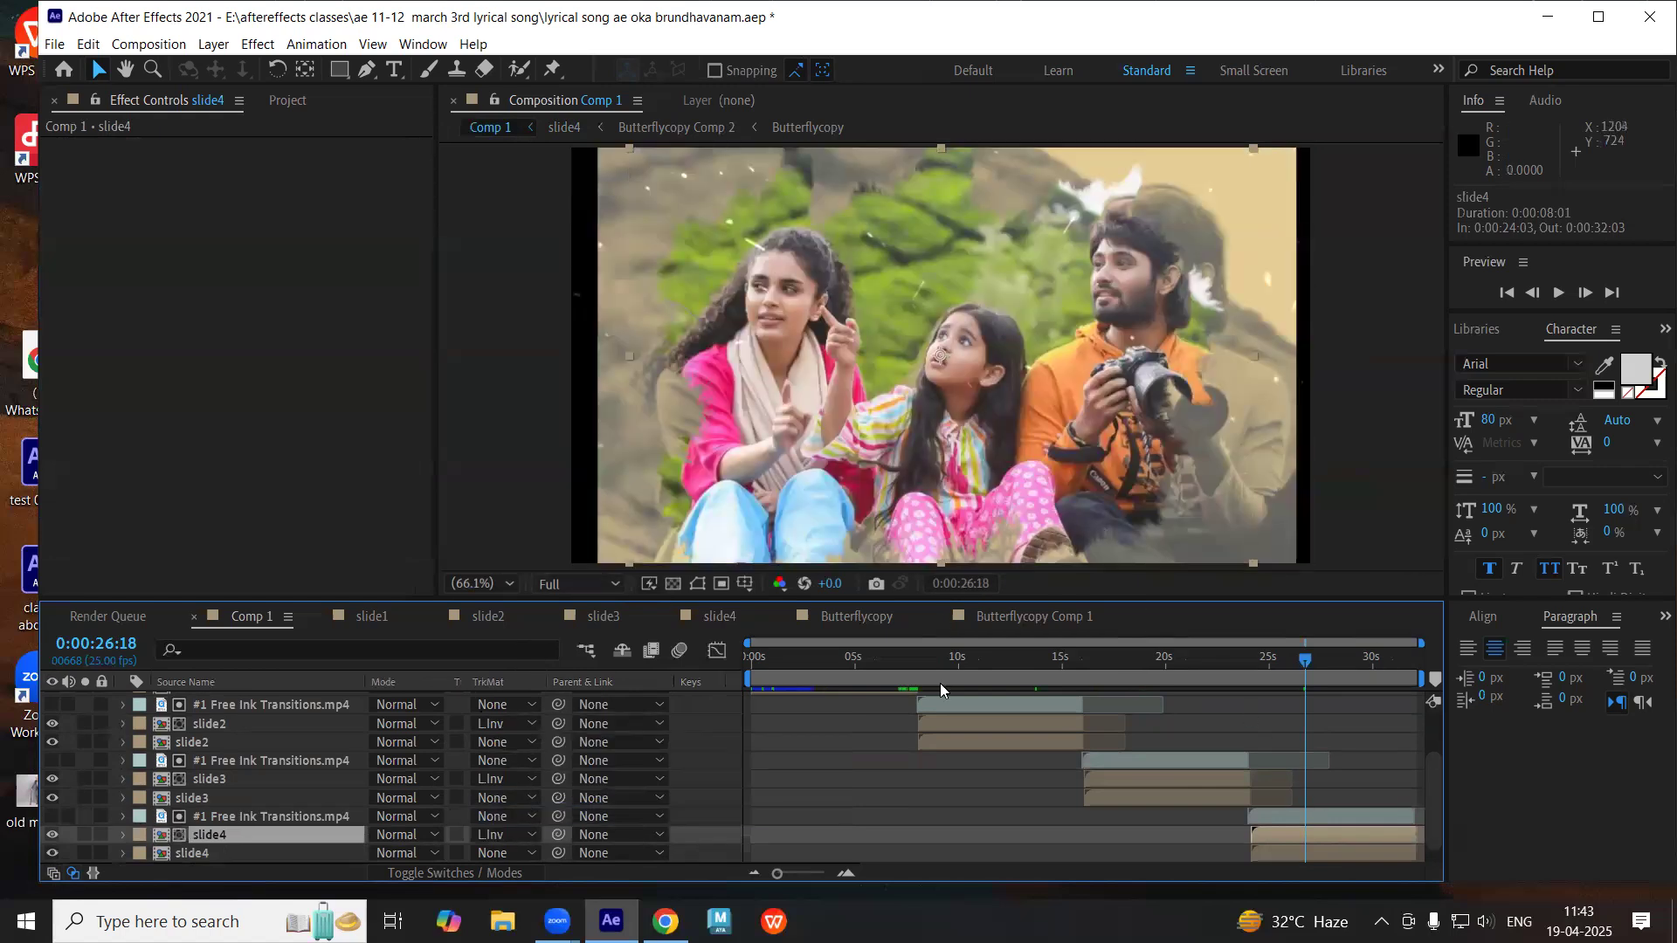
{"action": "left_click", "coordinate": [1354, 814]}
{"action": "left_click_drag", "start_coordinate": [1280, 816], "coordinate": [1285, 816]}
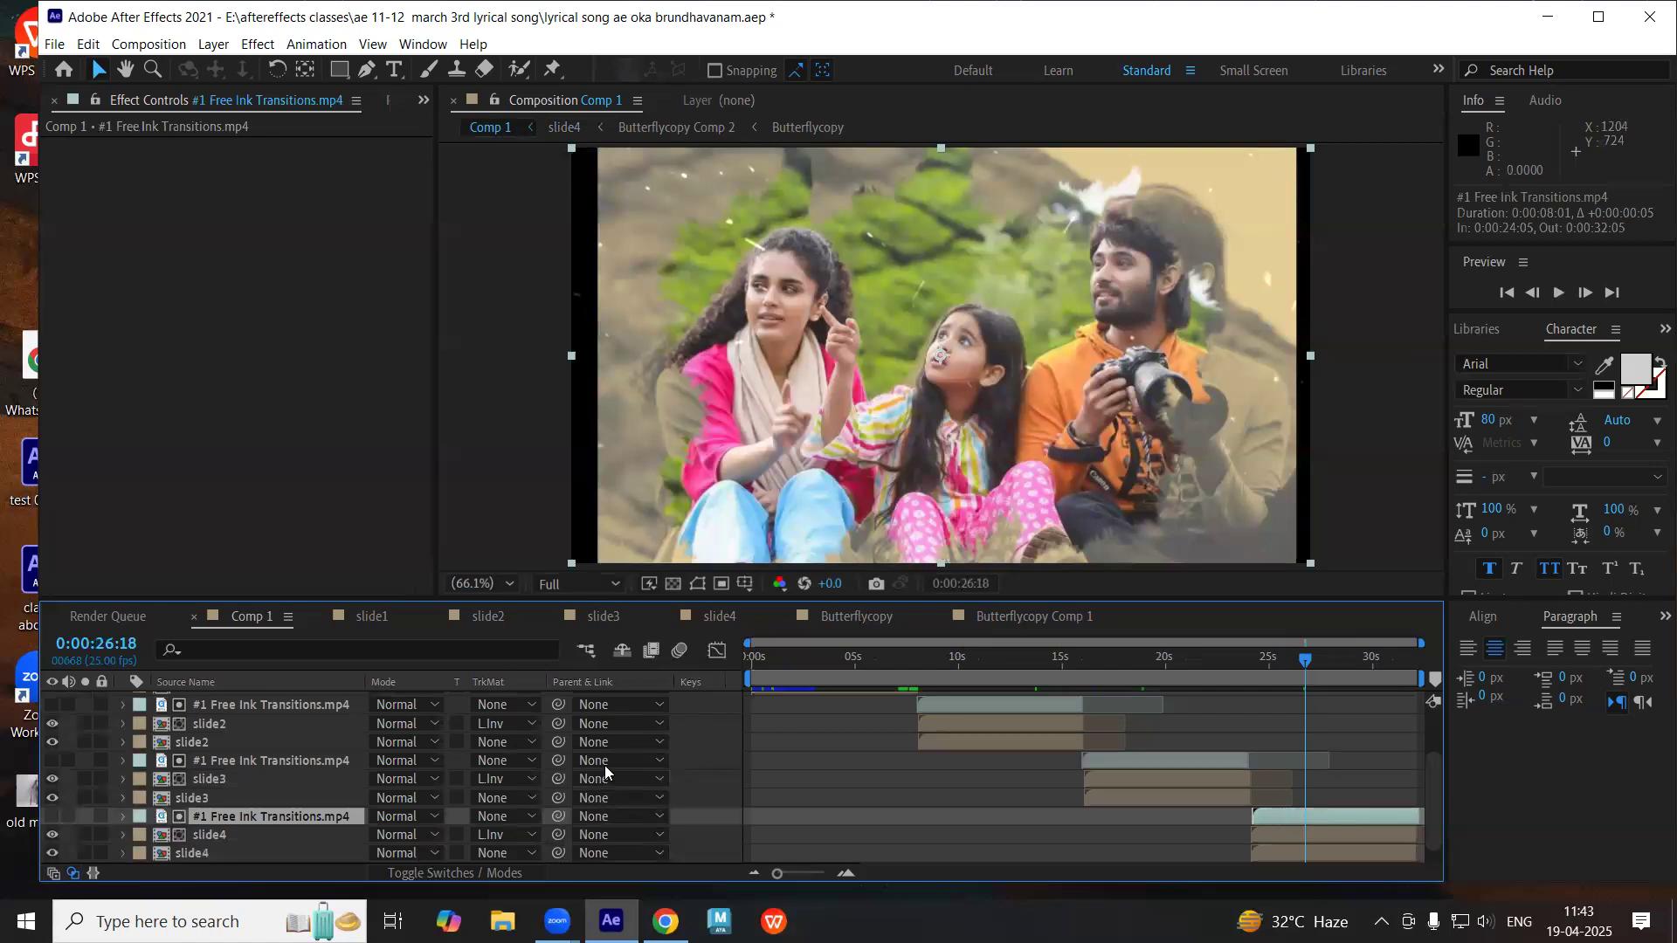
- Preview all of Comp 1 from the beginning, check it in an enlarged viewer, and show the frame at 0:00:32:03
{"action": "key", "text": "Home"}
{"action": "key", "text": "space"}
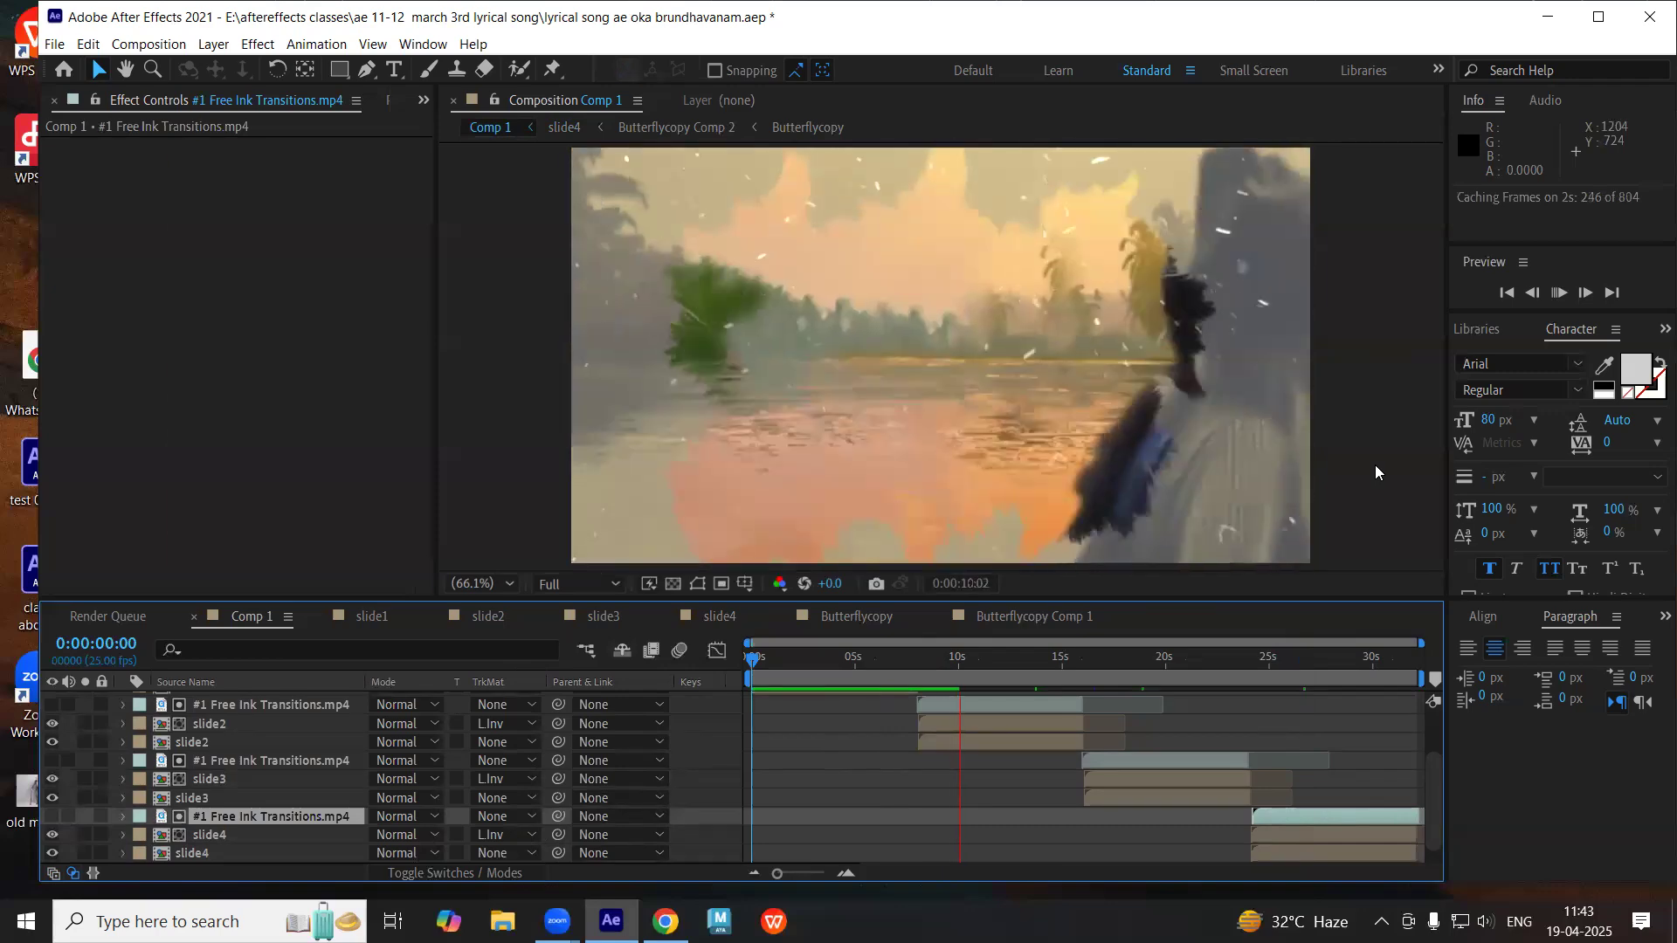
{"action": "key", "text": "grave"}
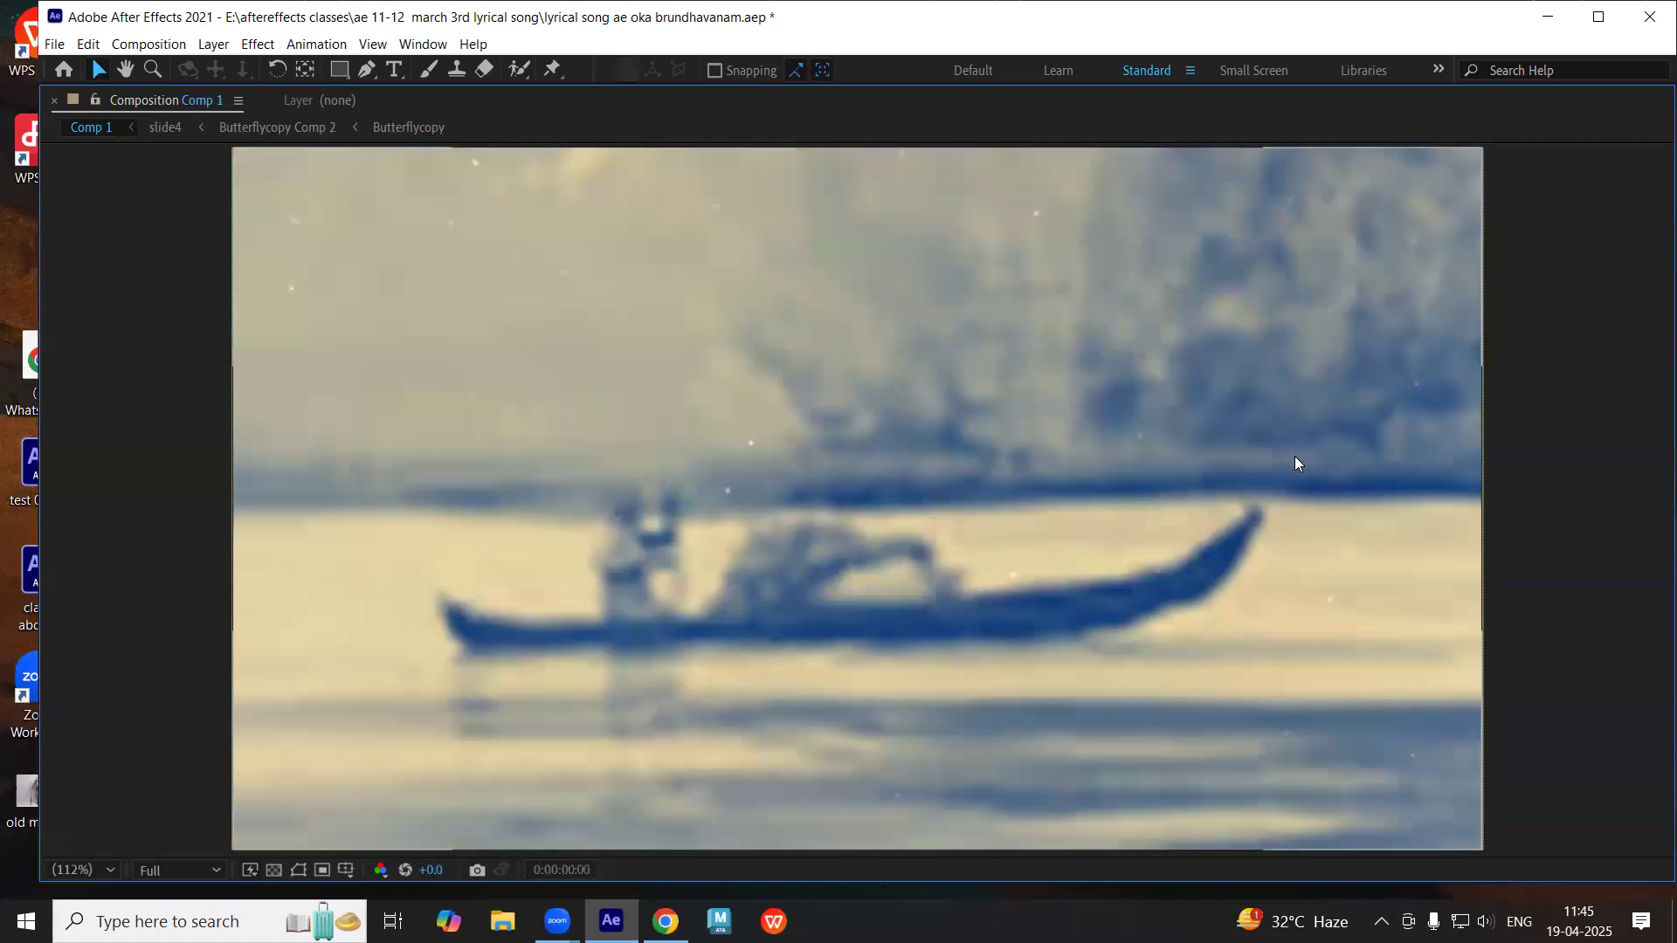
{"action": "key", "text": "grave"}
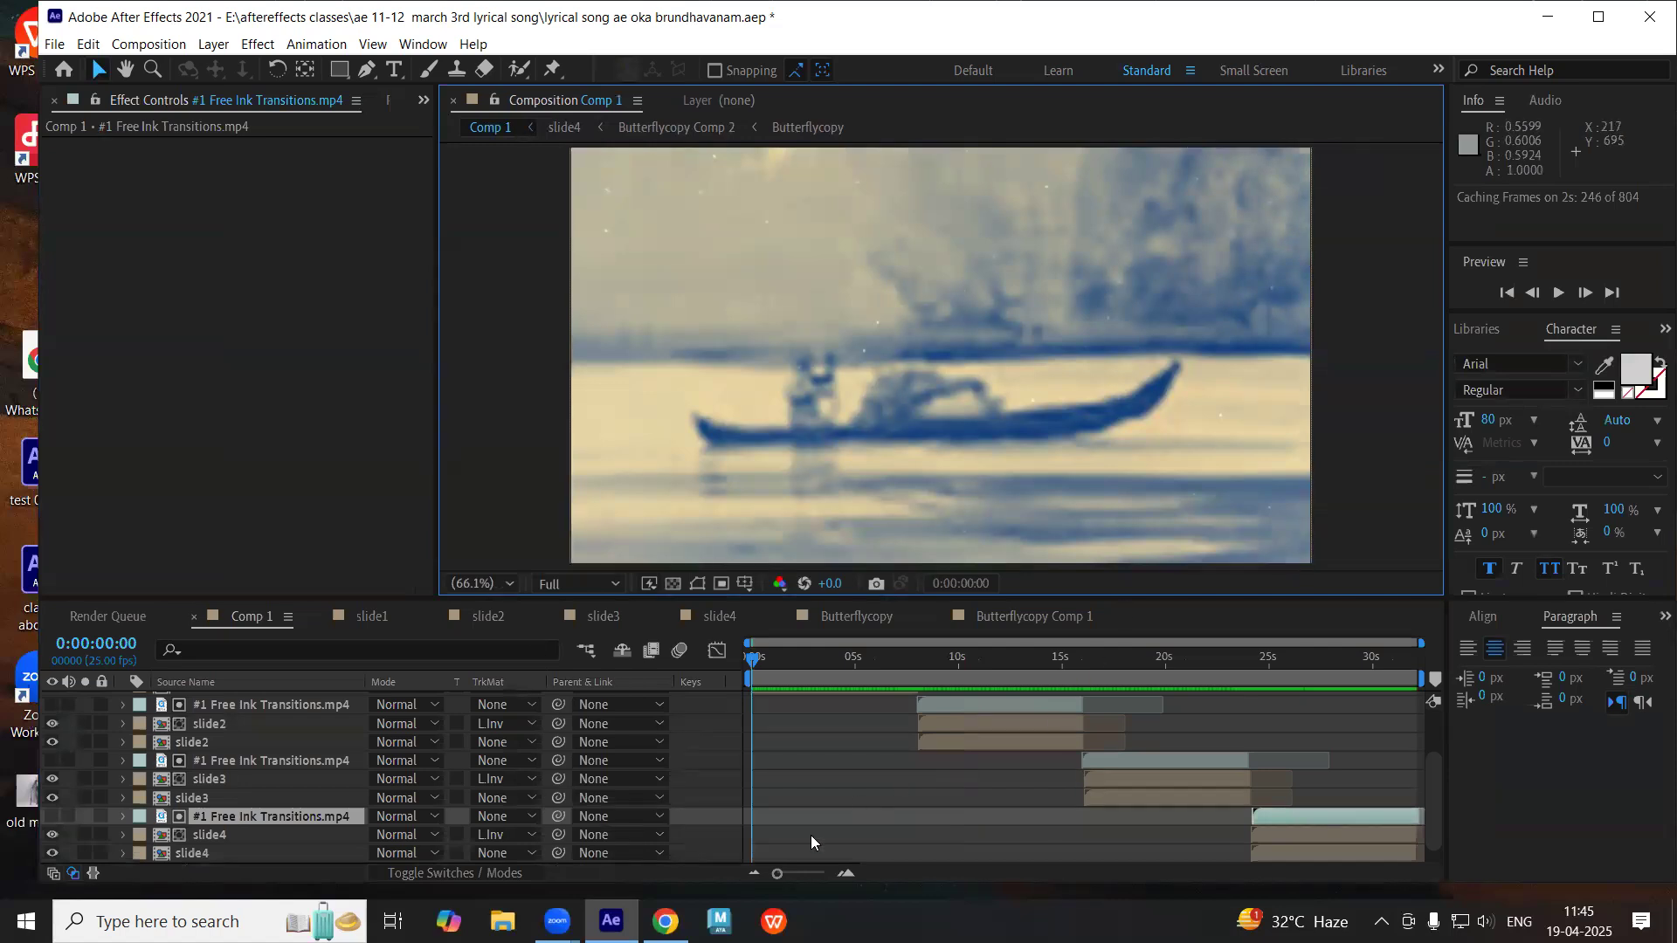
{"action": "left_click_drag", "start_coordinate": [782, 657], "coordinate": [1440, 694]}
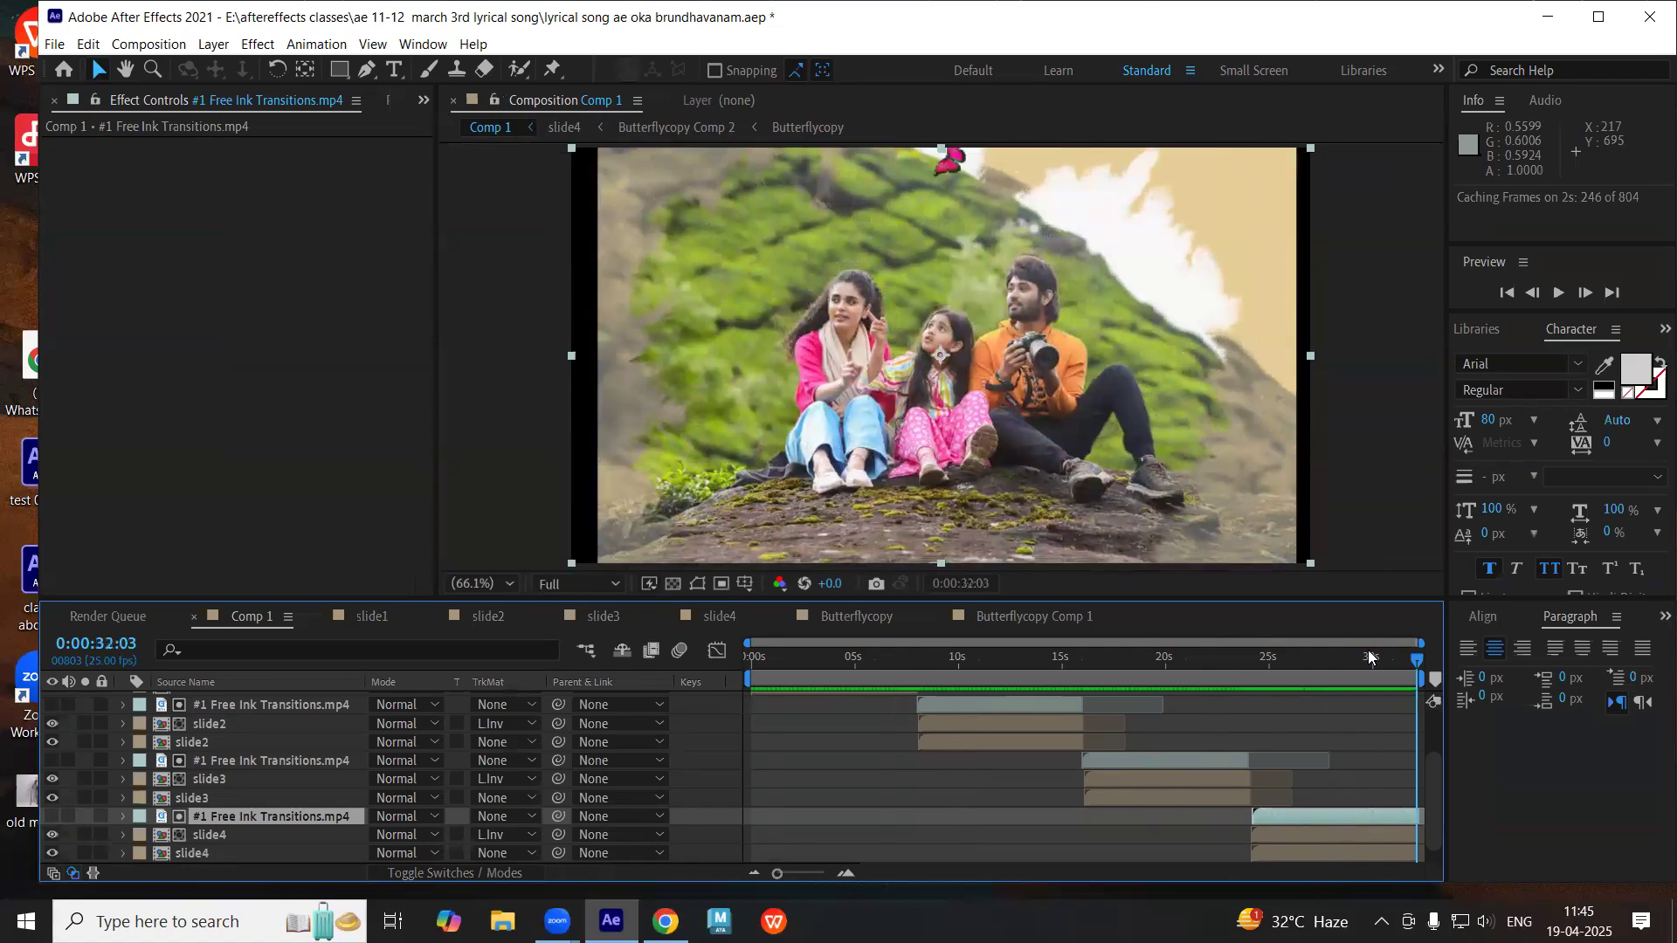
{"action": "left_click", "coordinate": [886, 789]}
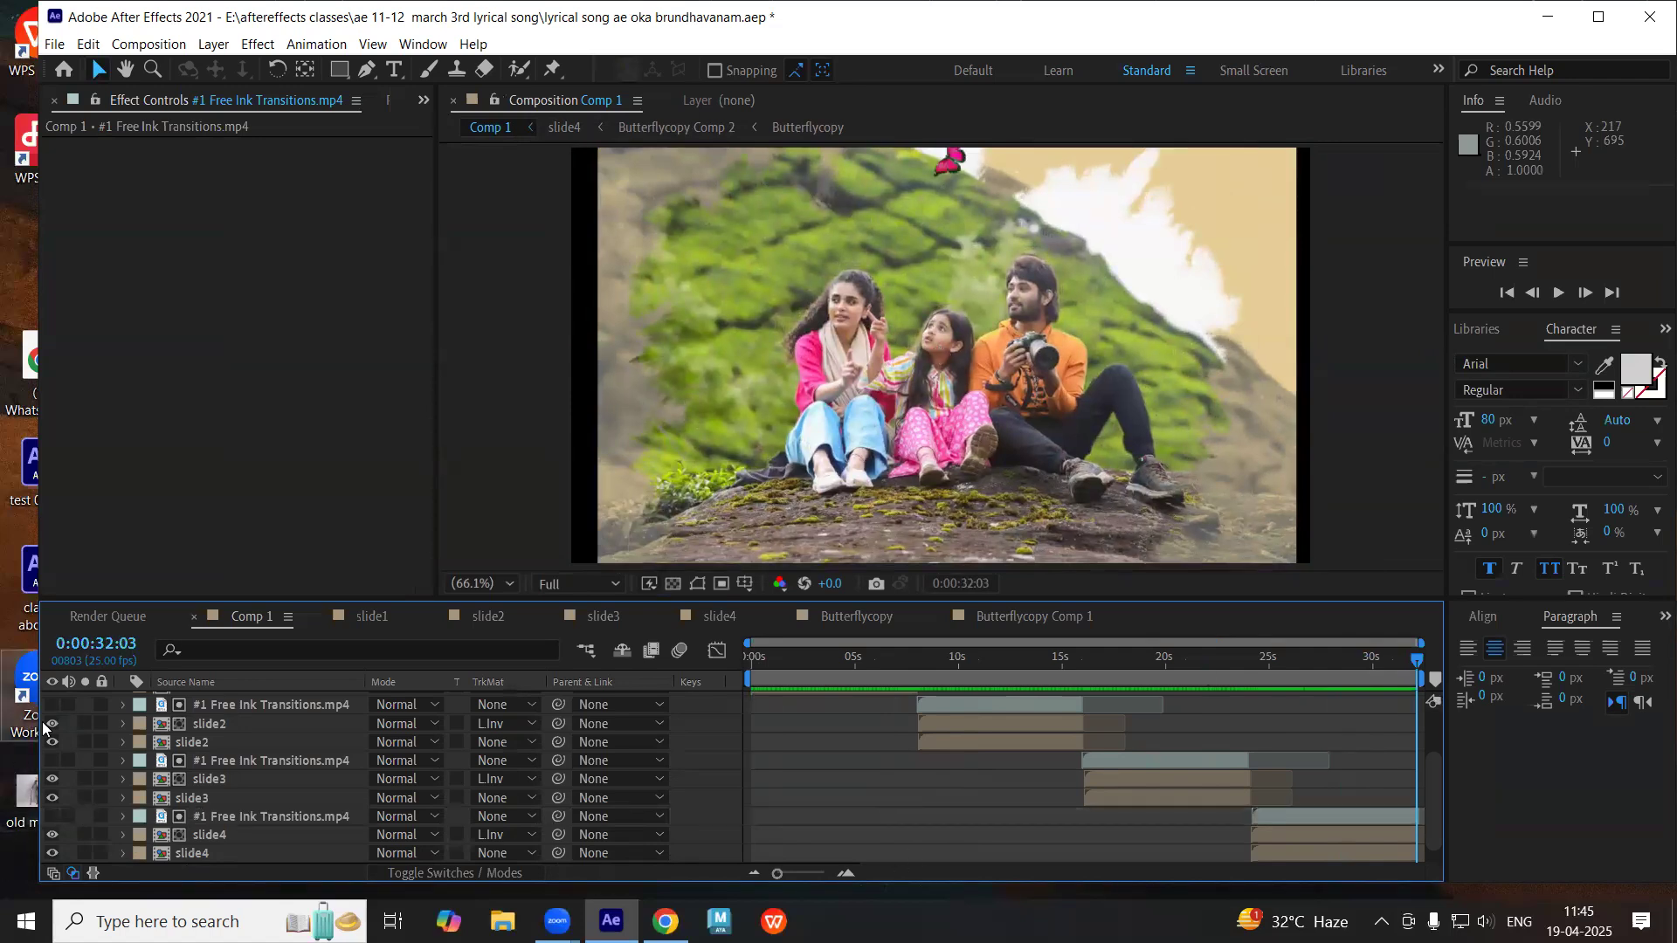
- Save the project and review the text engine options in the Type preferences
{"action": "left_click", "coordinate": [503, 922]}
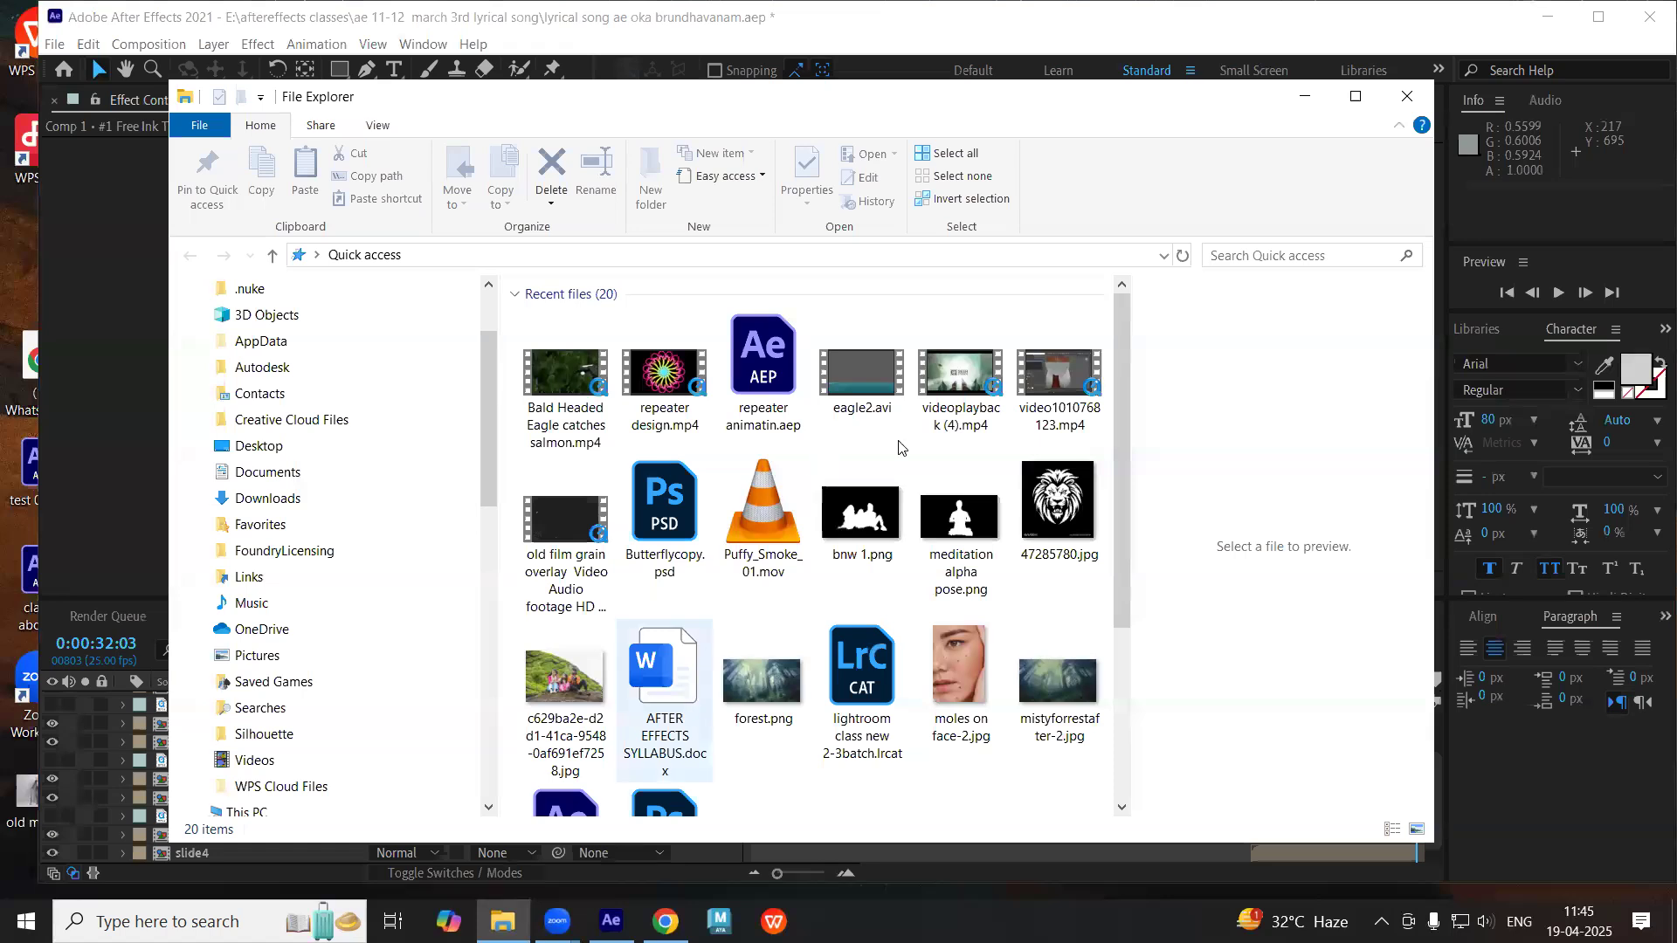
{"action": "left_click", "coordinate": [1407, 98]}
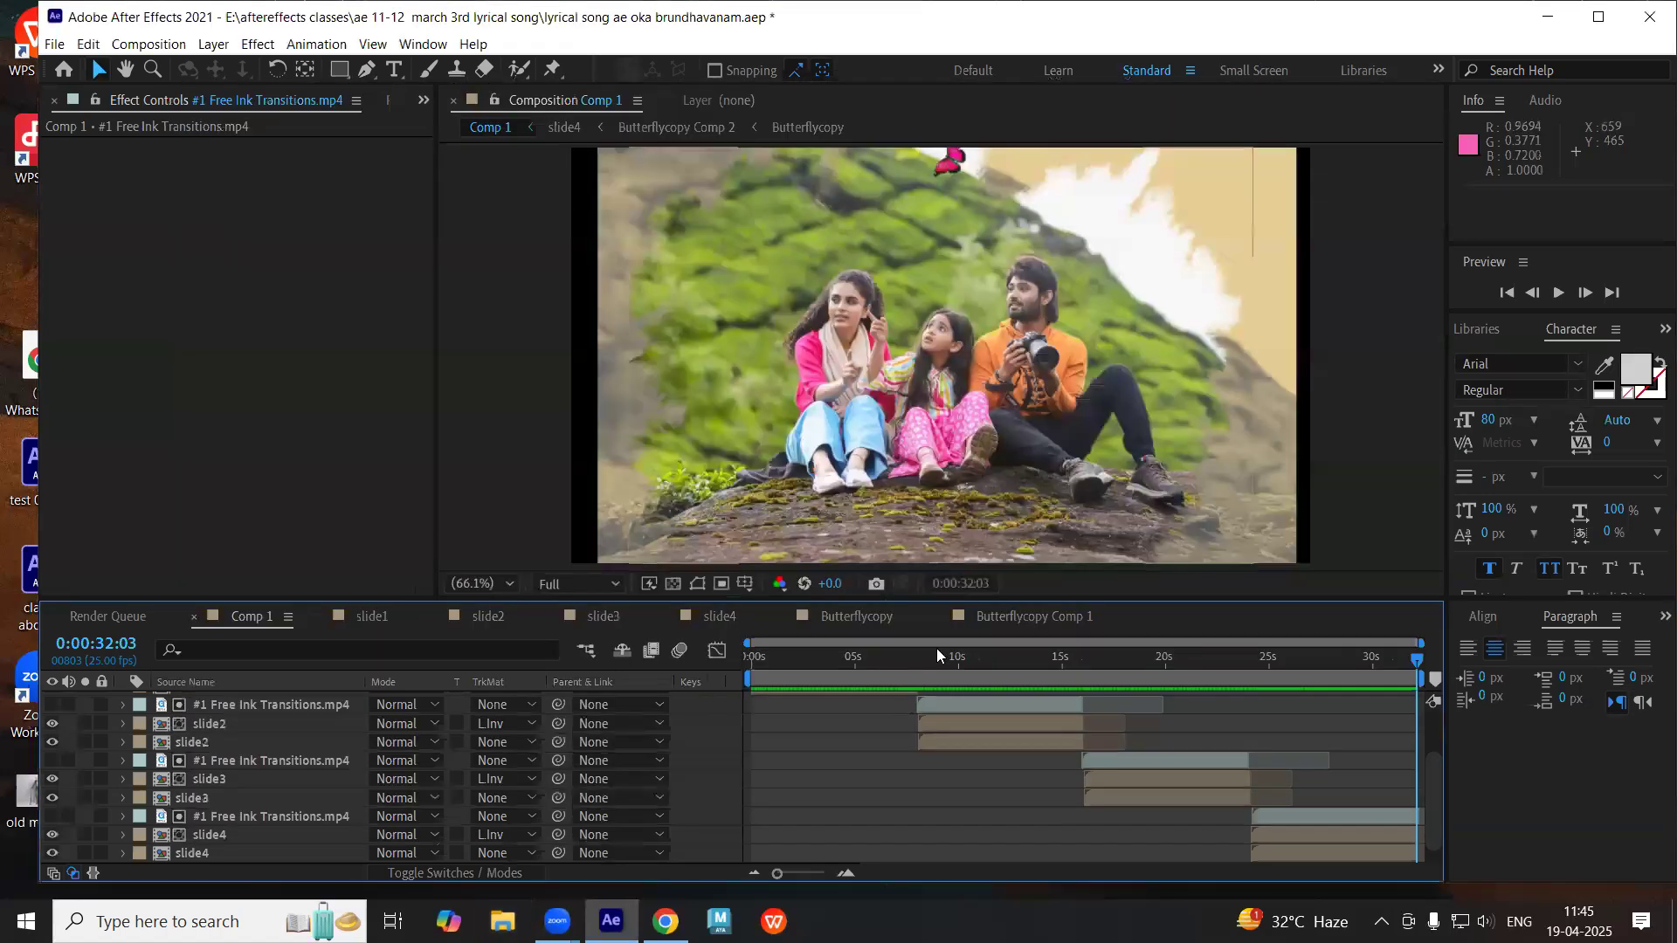
{"action": "key", "text": "ctrl+s"}
{"action": "left_click", "coordinate": [91, 43]}
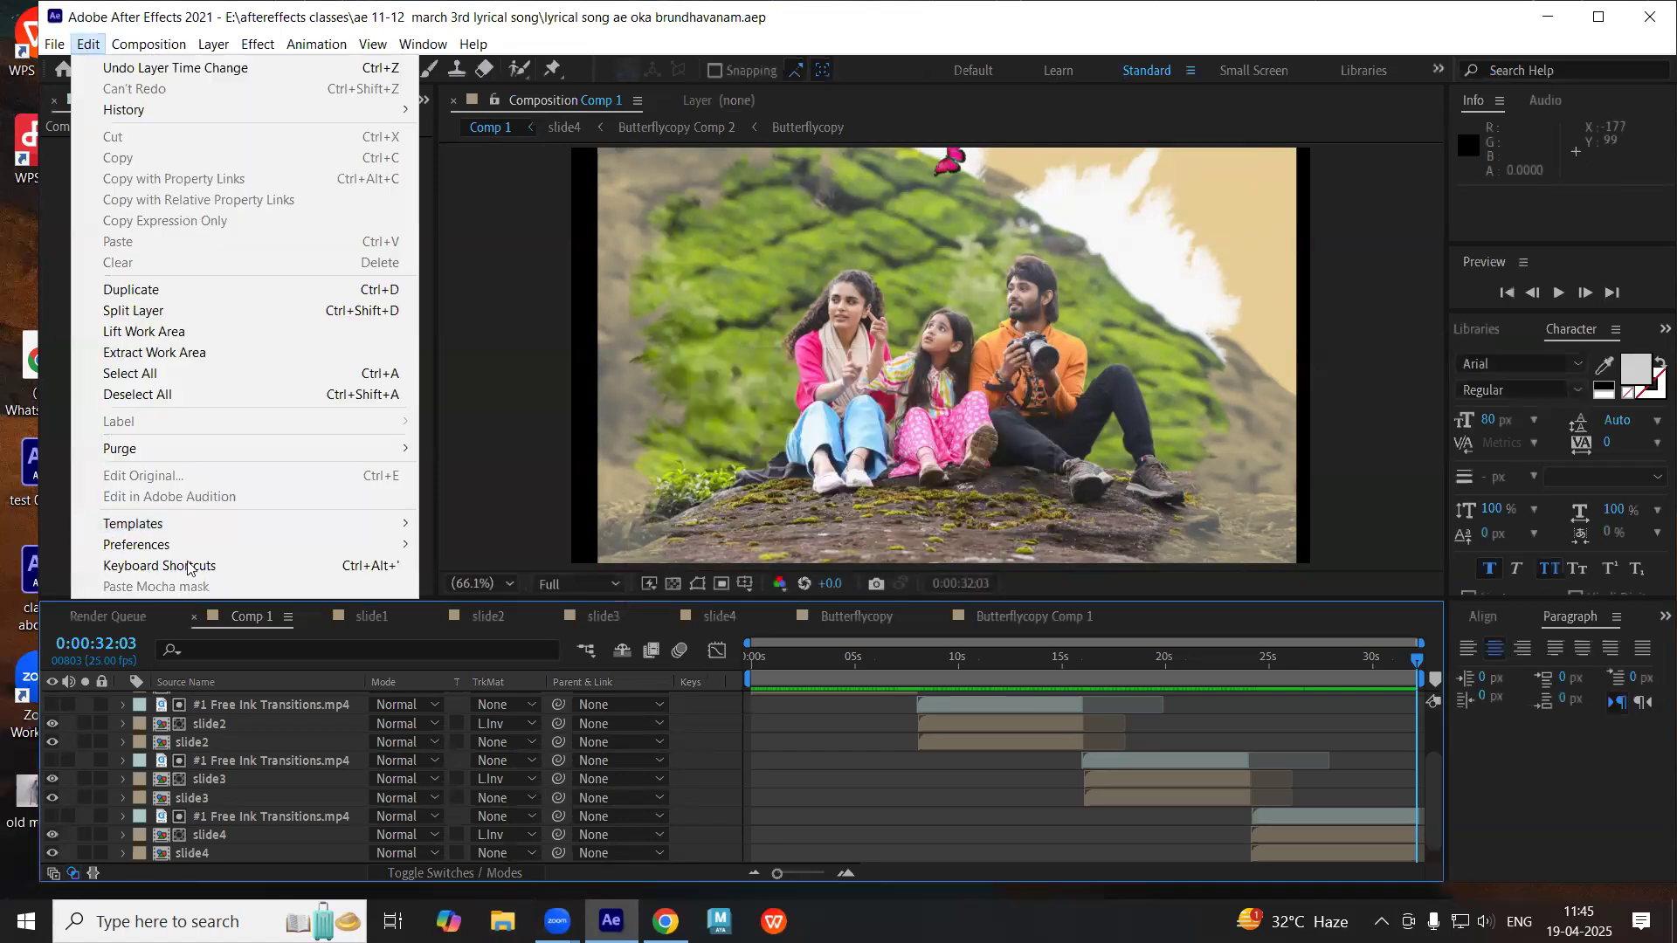
{"action": "mouse_move", "coordinate": [157, 545]}
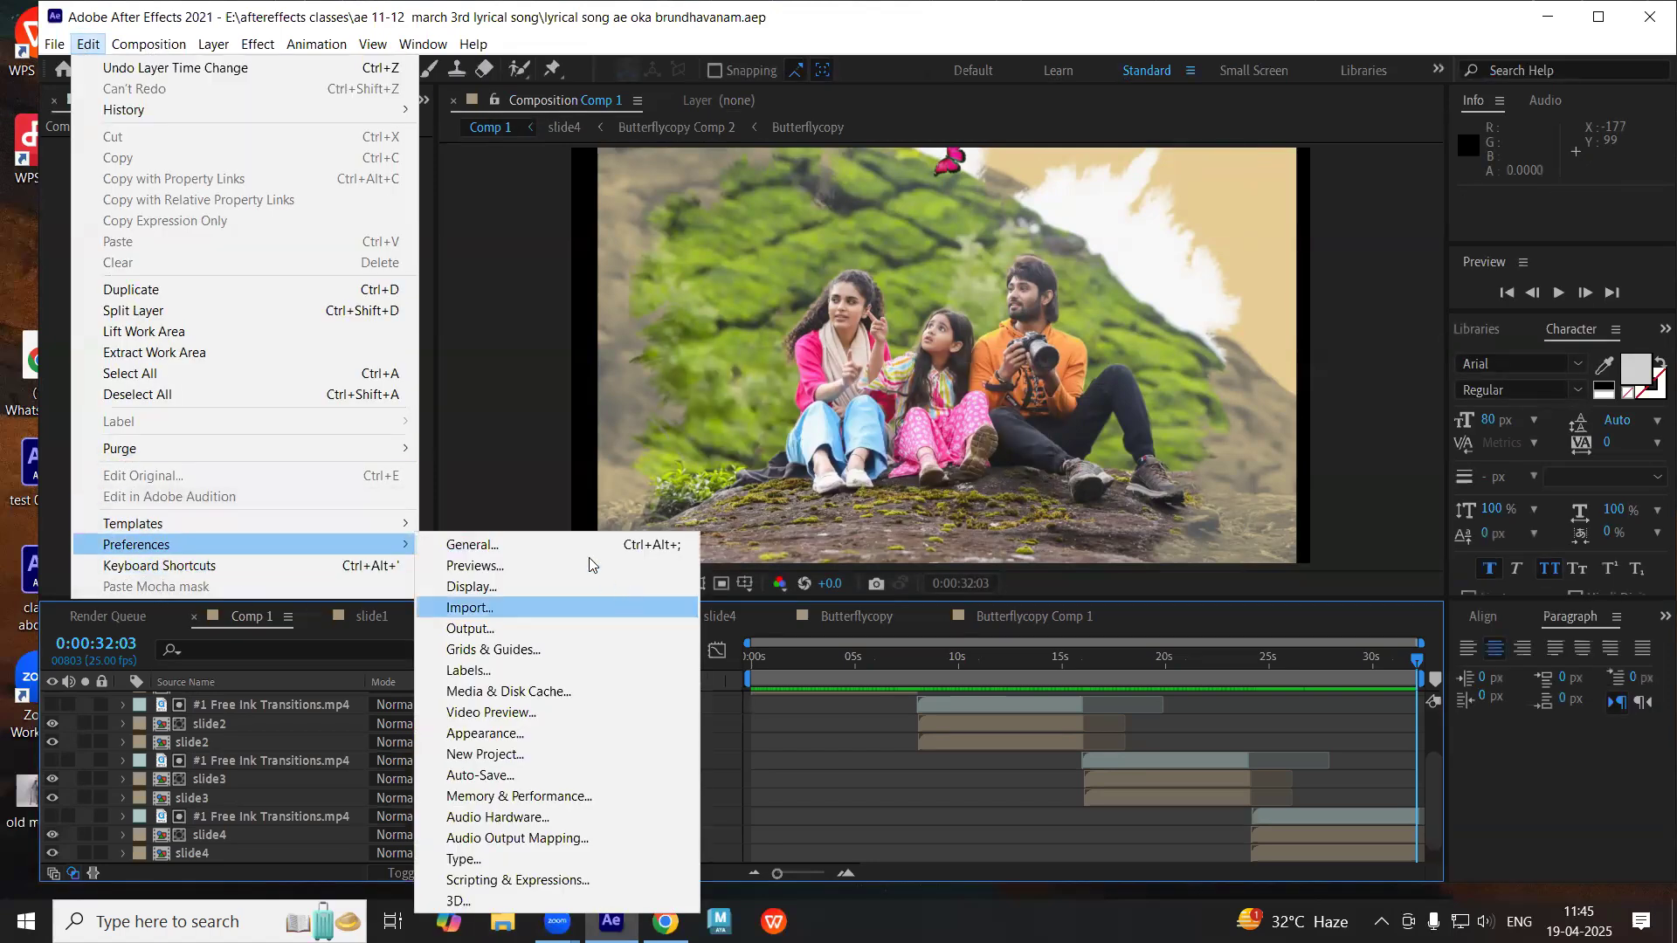
{"action": "left_click", "coordinate": [496, 429]}
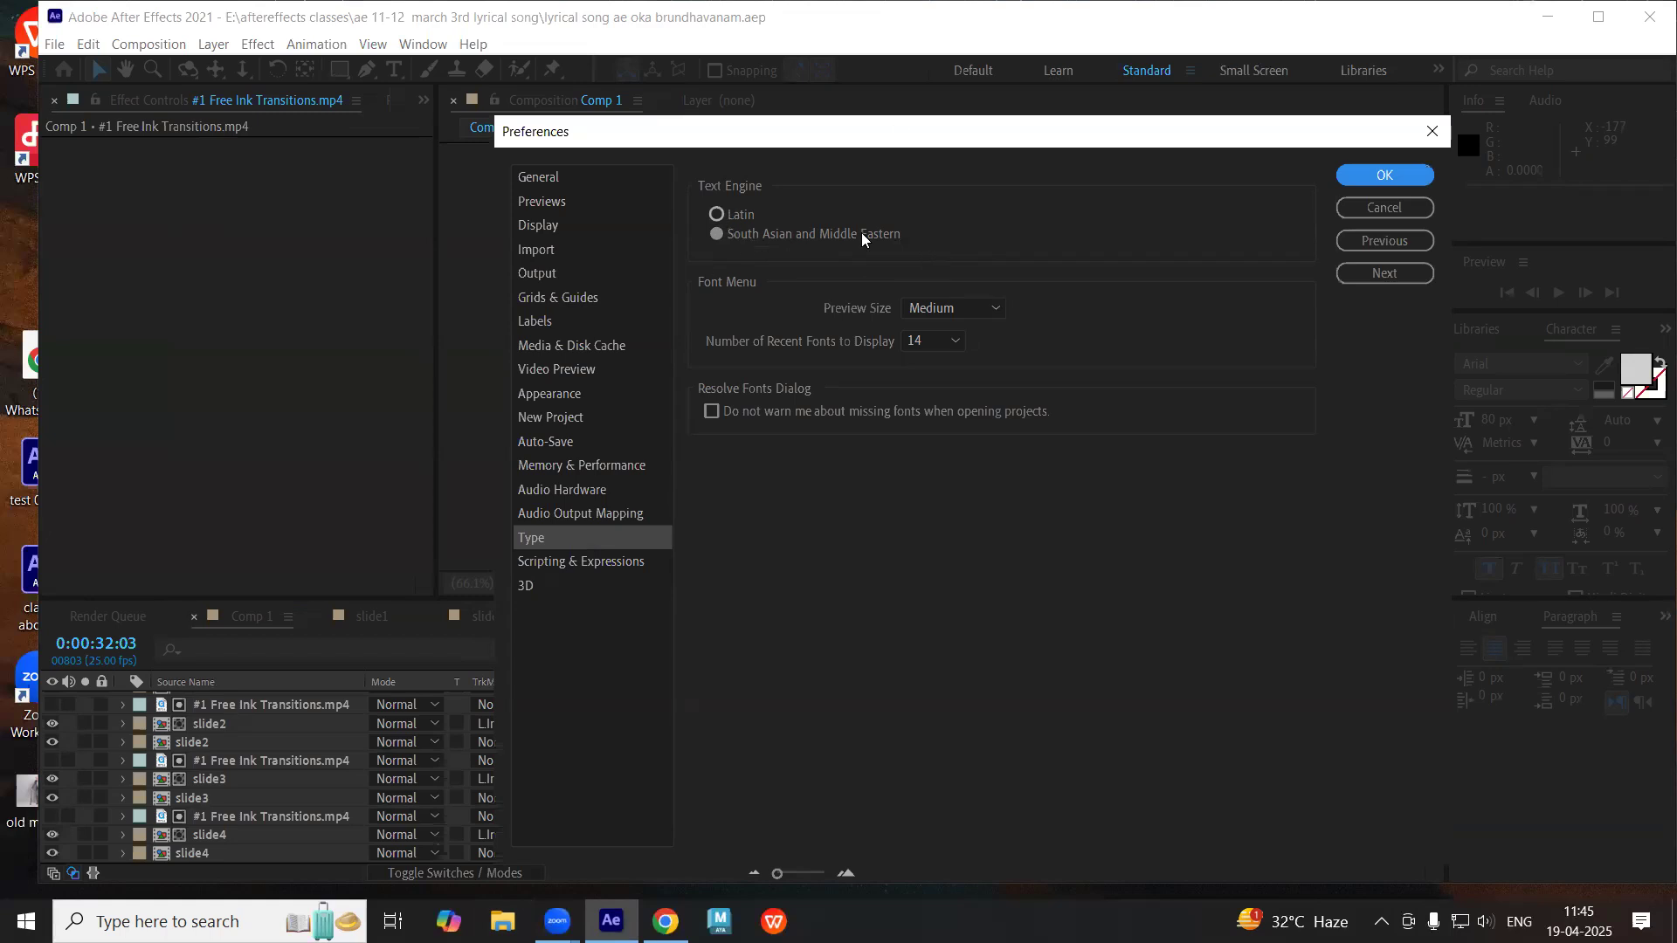
{"action": "left_click", "coordinate": [1383, 178]}
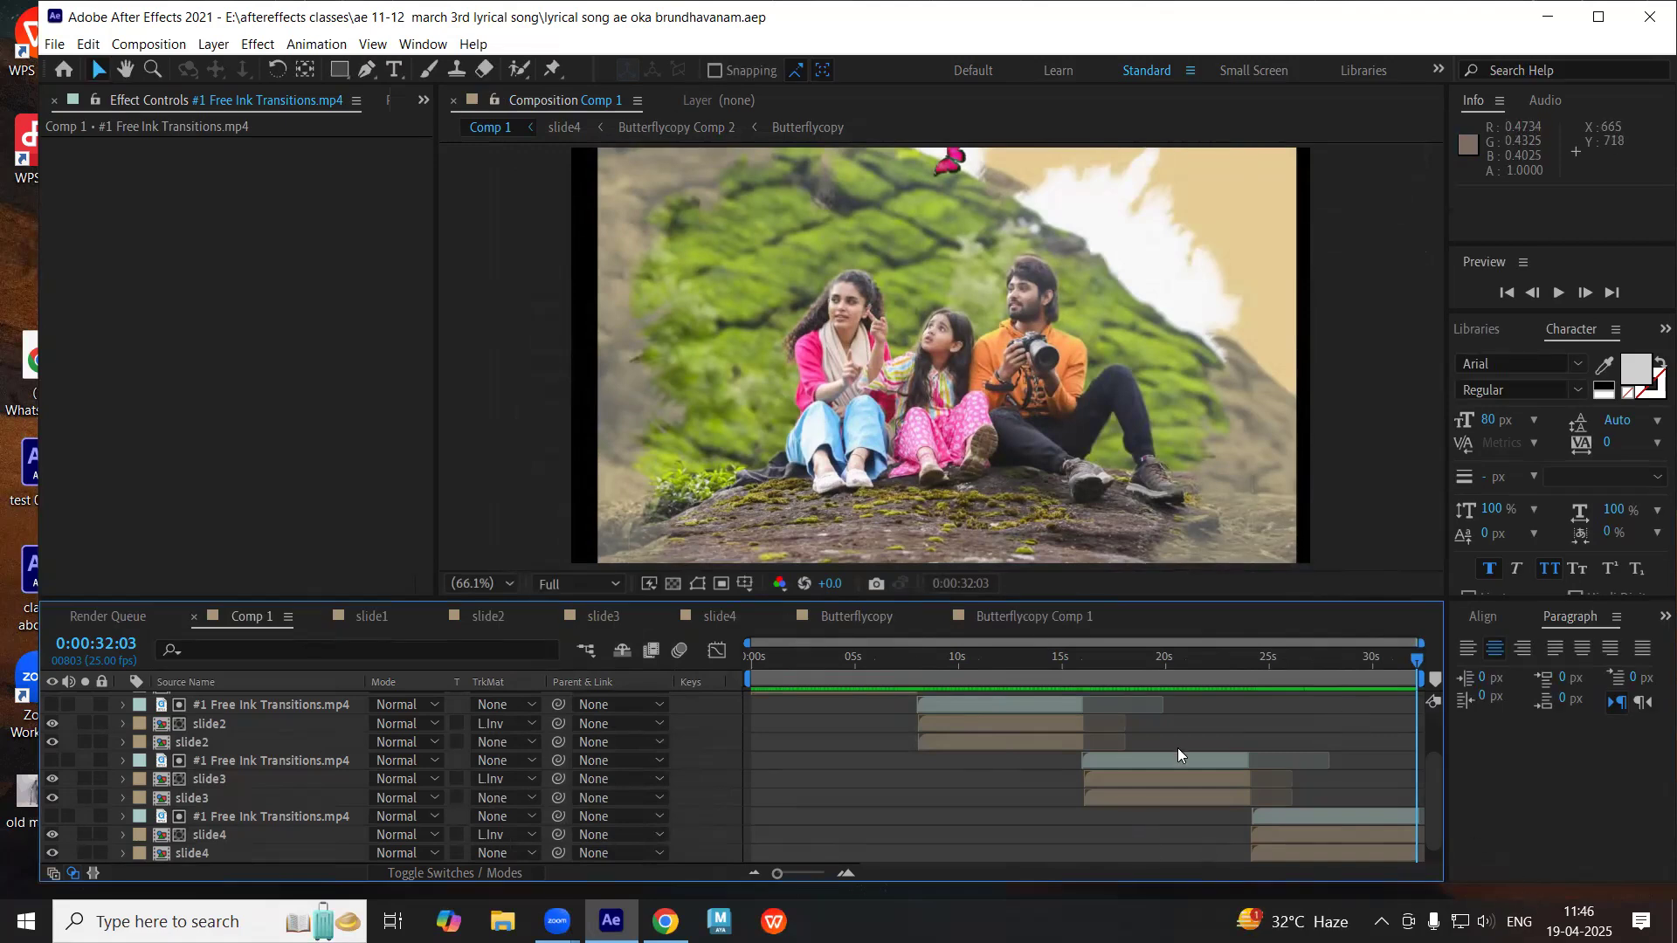
- Show the audio waveform of the videoplayback (4).mp4 layer at the end of Comp 1's layer stack
{"action": "scroll", "coordinate": [1169, 821], "scroll_direction": "up", "scroll_amount": 3}
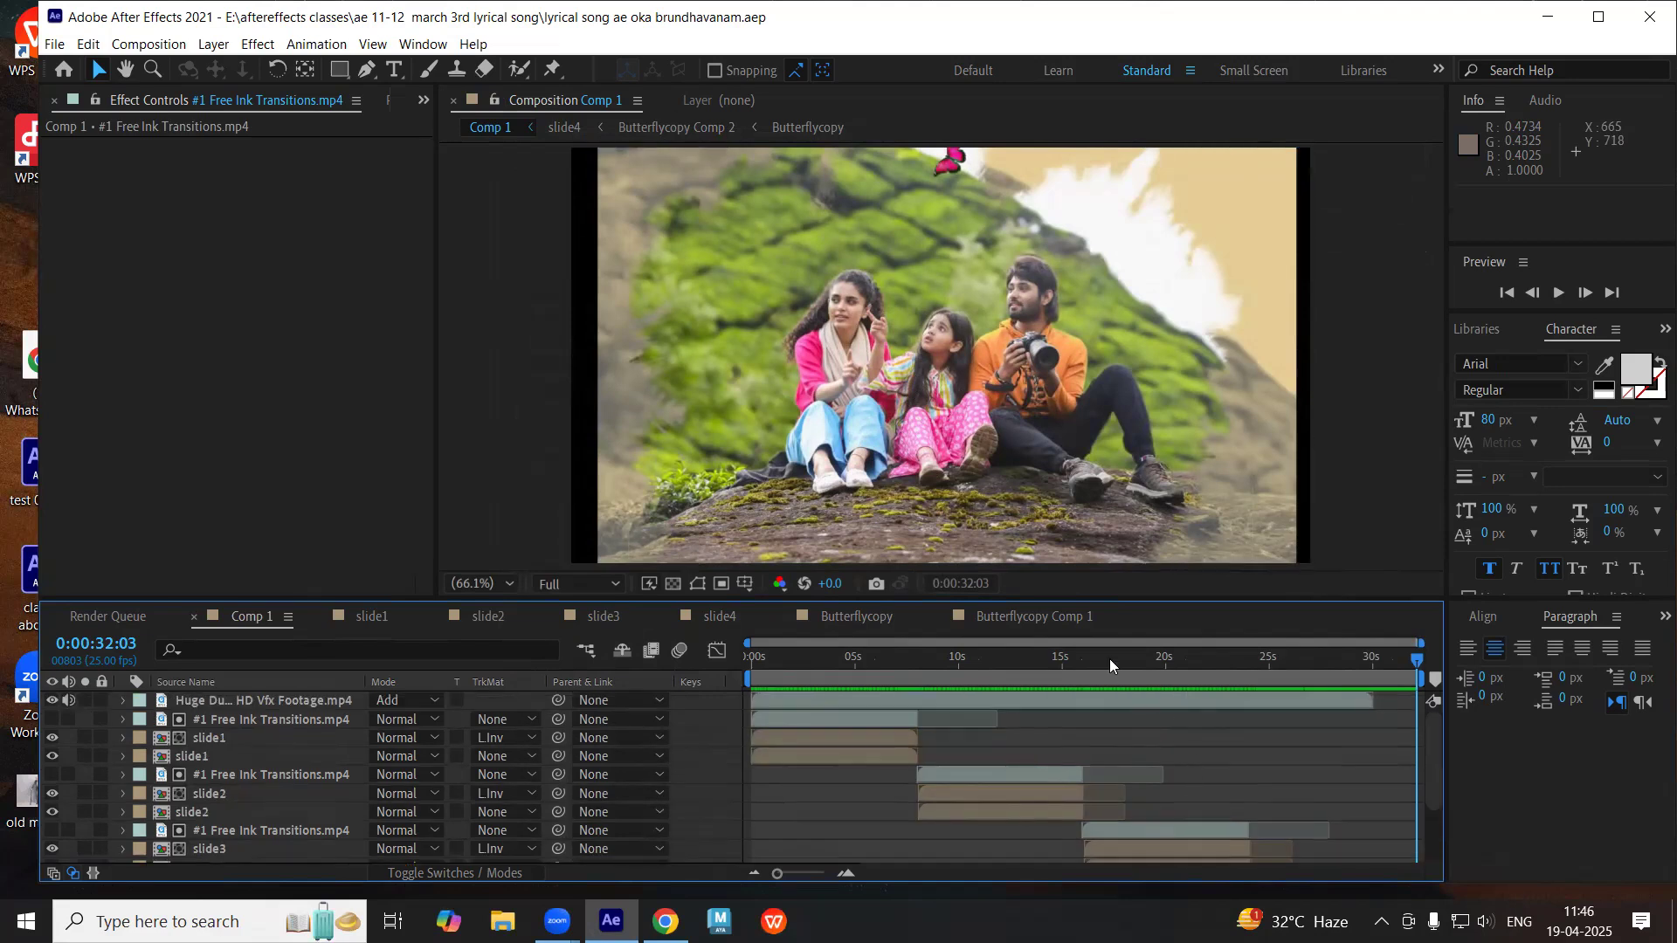
{"action": "left_click", "coordinate": [1109, 659]}
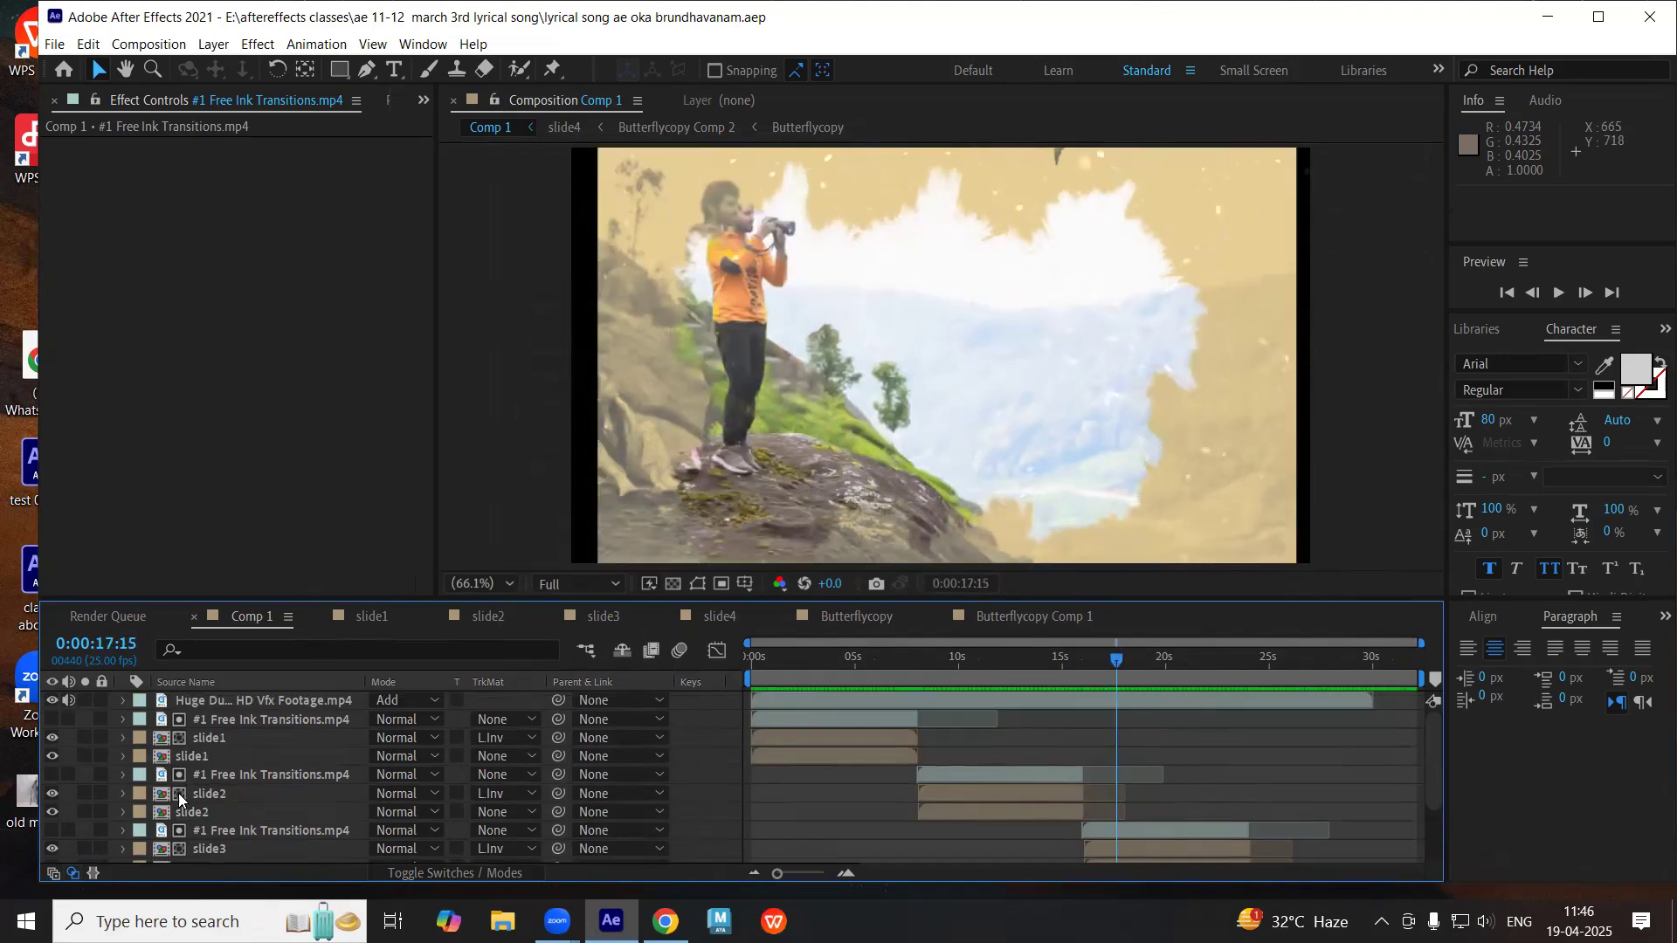
{"action": "scroll", "coordinate": [178, 793], "scroll_direction": "down", "scroll_amount": 4}
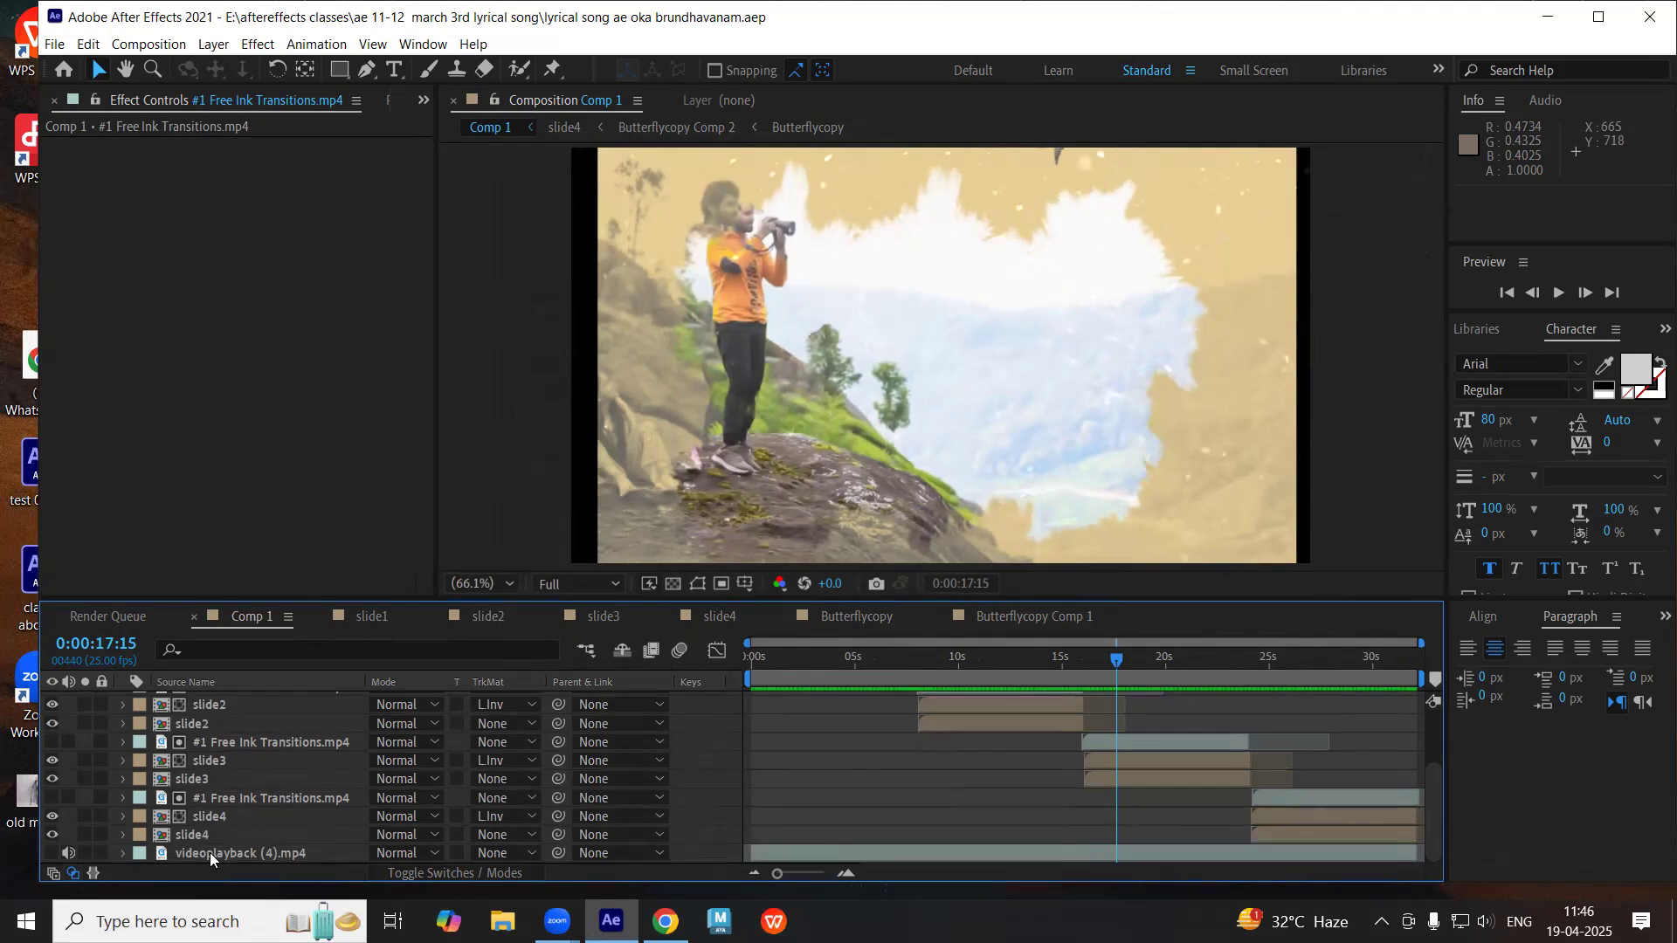
{"action": "left_click", "coordinate": [167, 853]}
{"action": "left_click", "coordinate": [129, 853]}
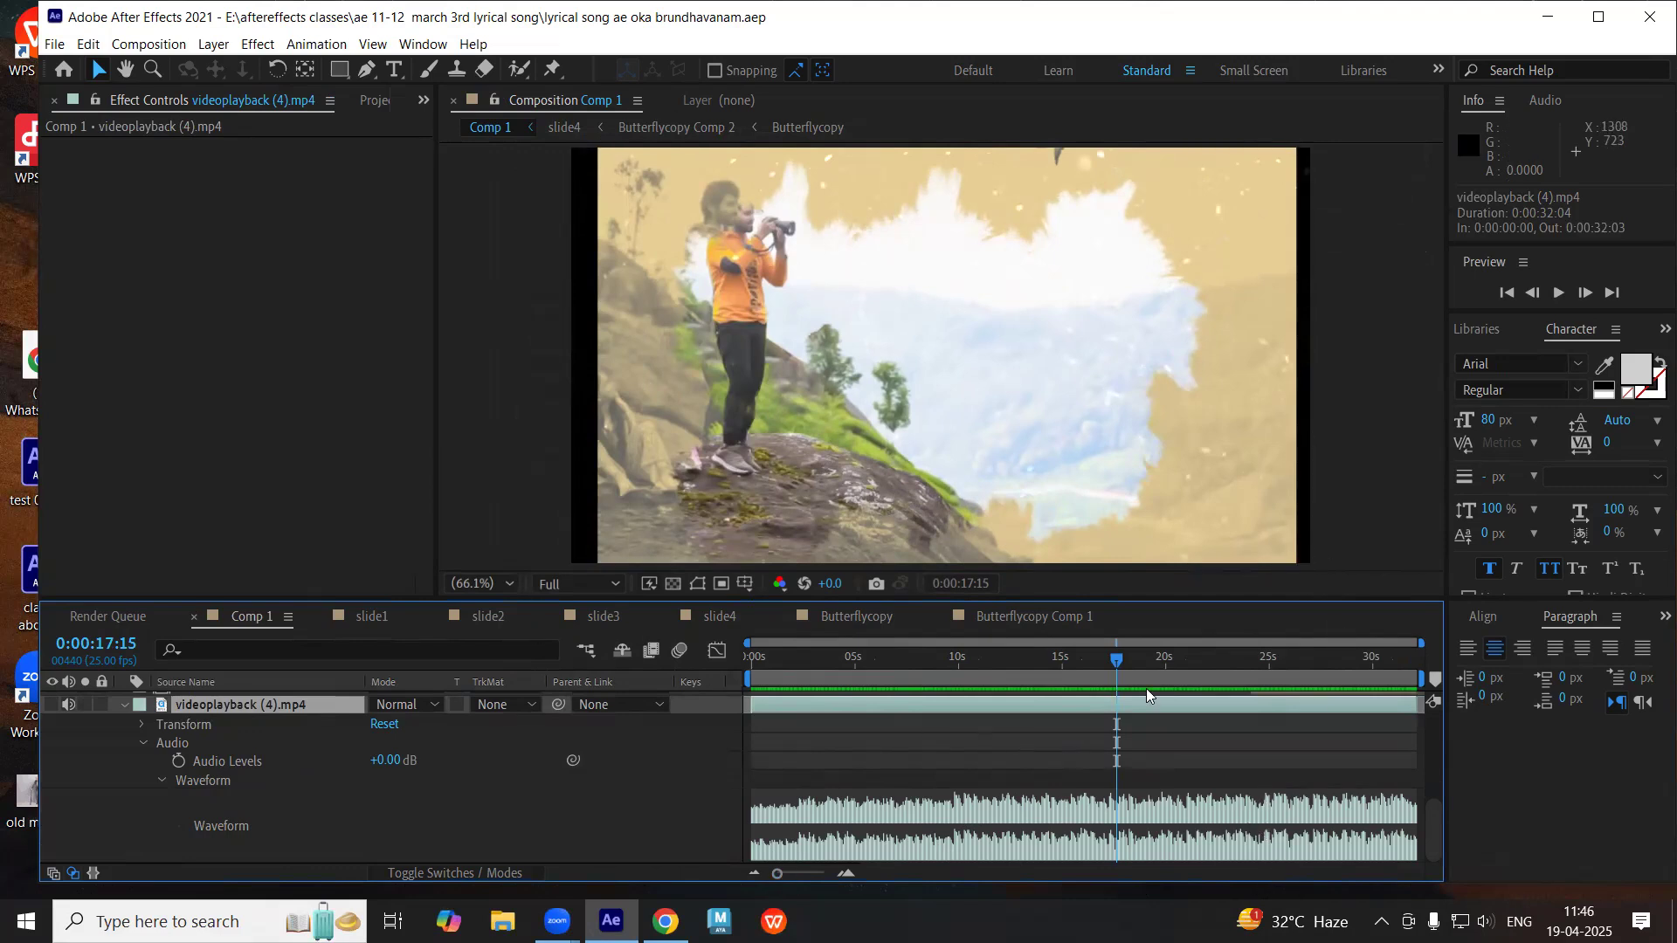
- Start the work area at 0:00:15:01 and preview the song from there
{"action": "left_click", "coordinate": [1063, 670]}
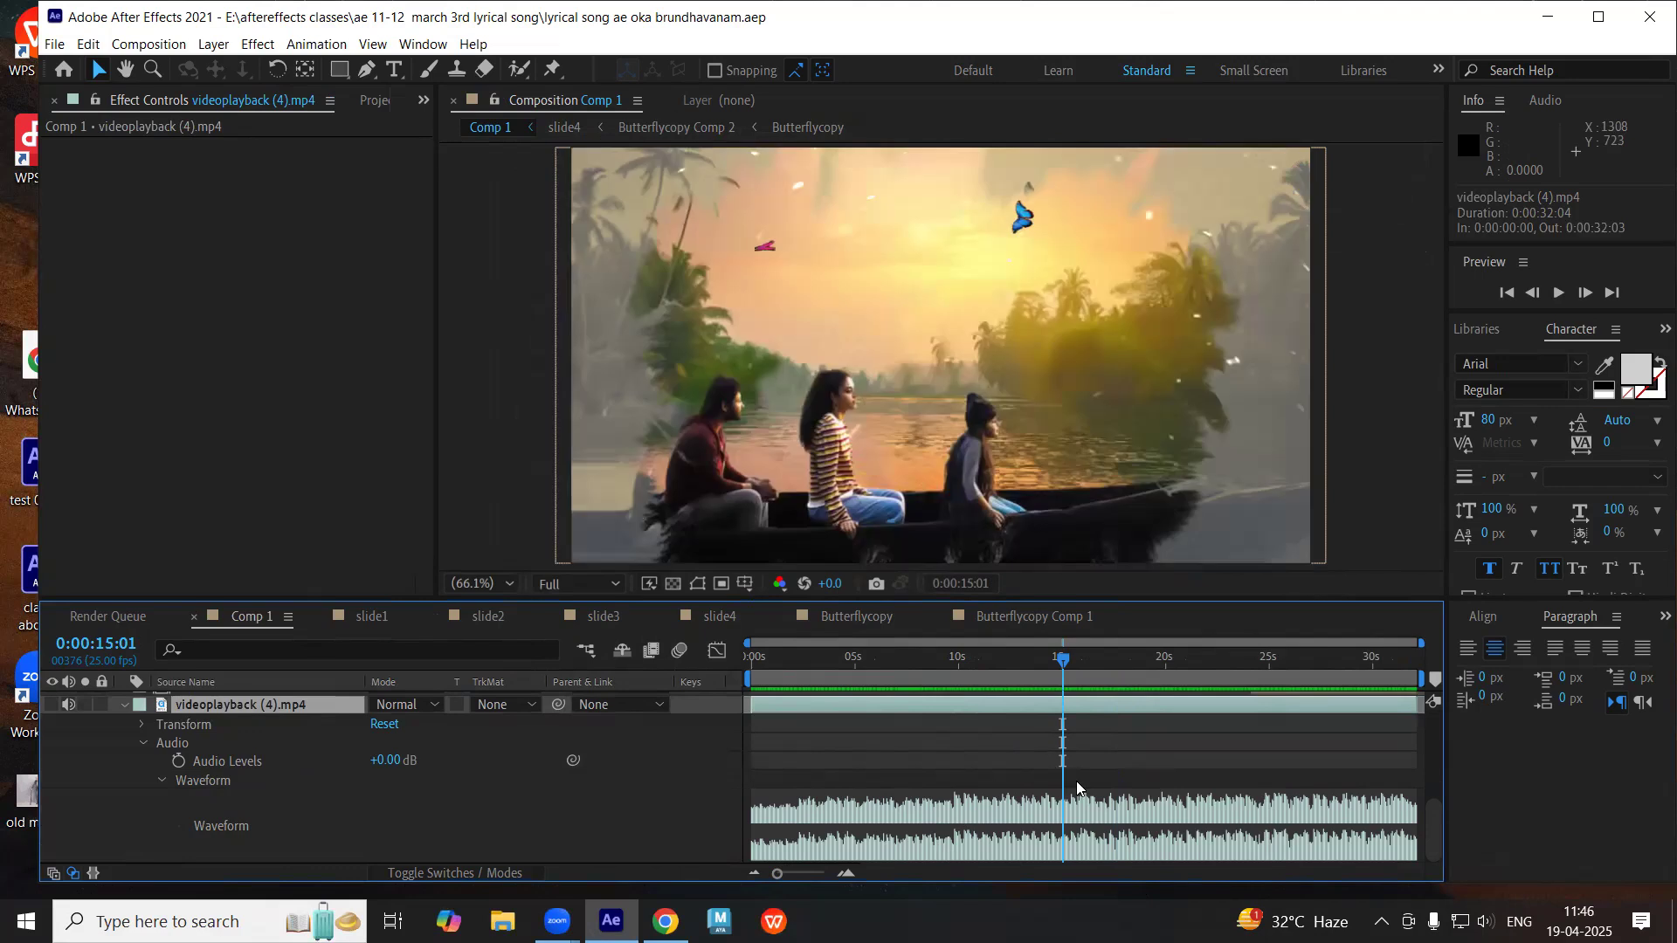
{"action": "key", "text": "b"}
{"action": "key", "text": "space"}
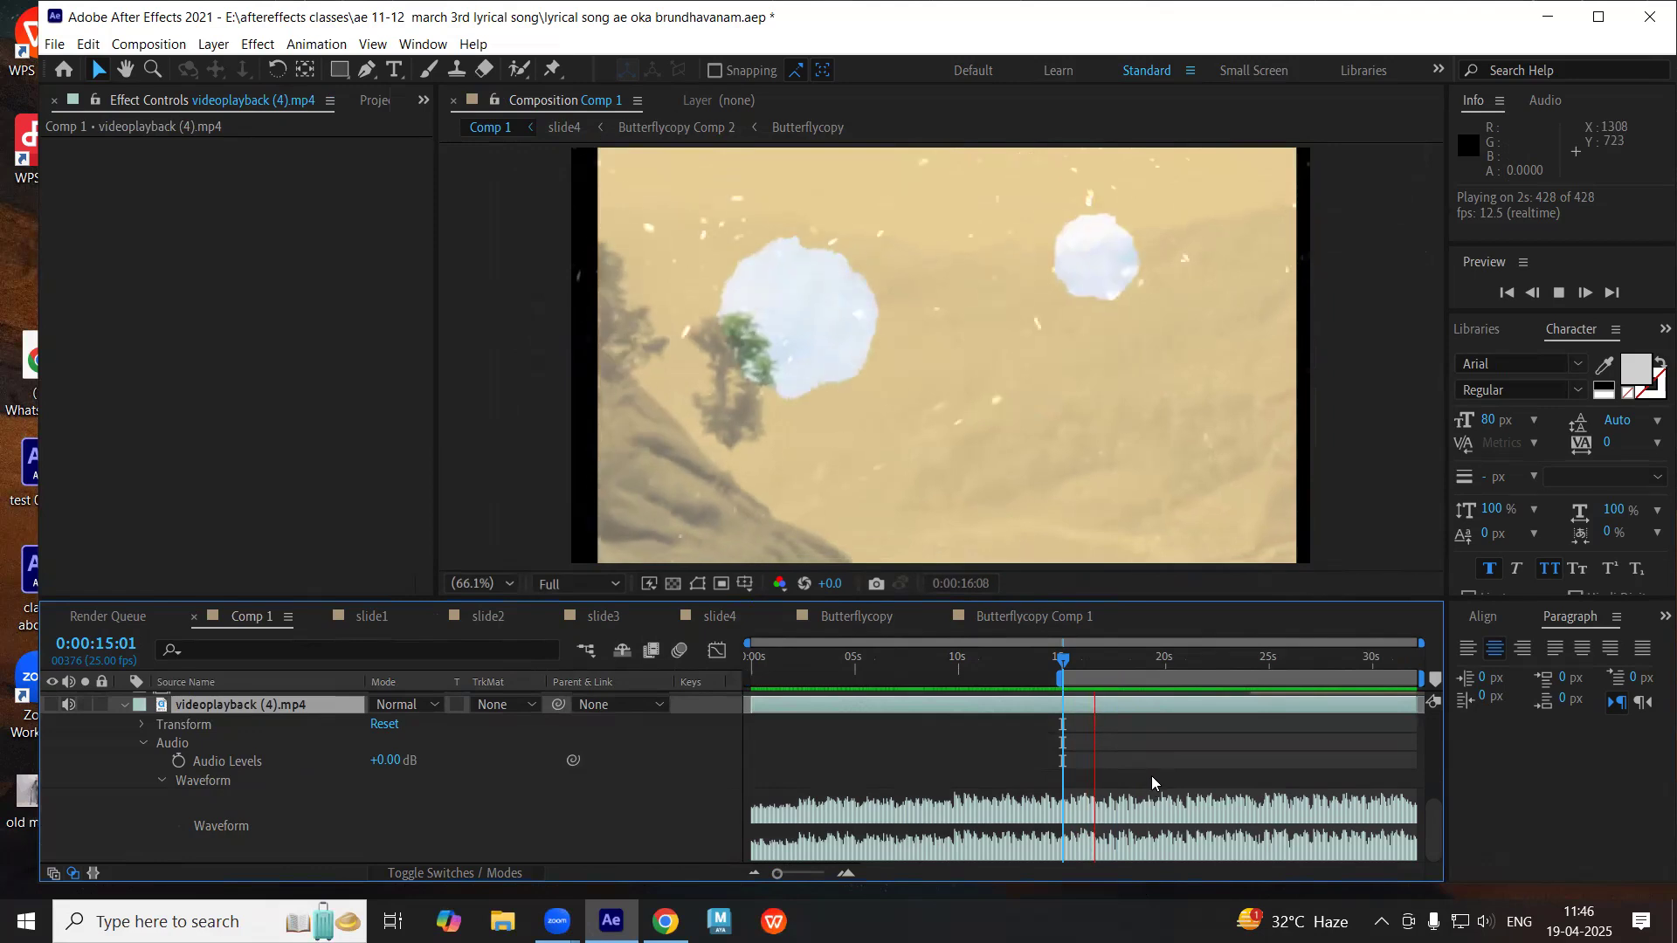
{"action": "key", "text": "space"}
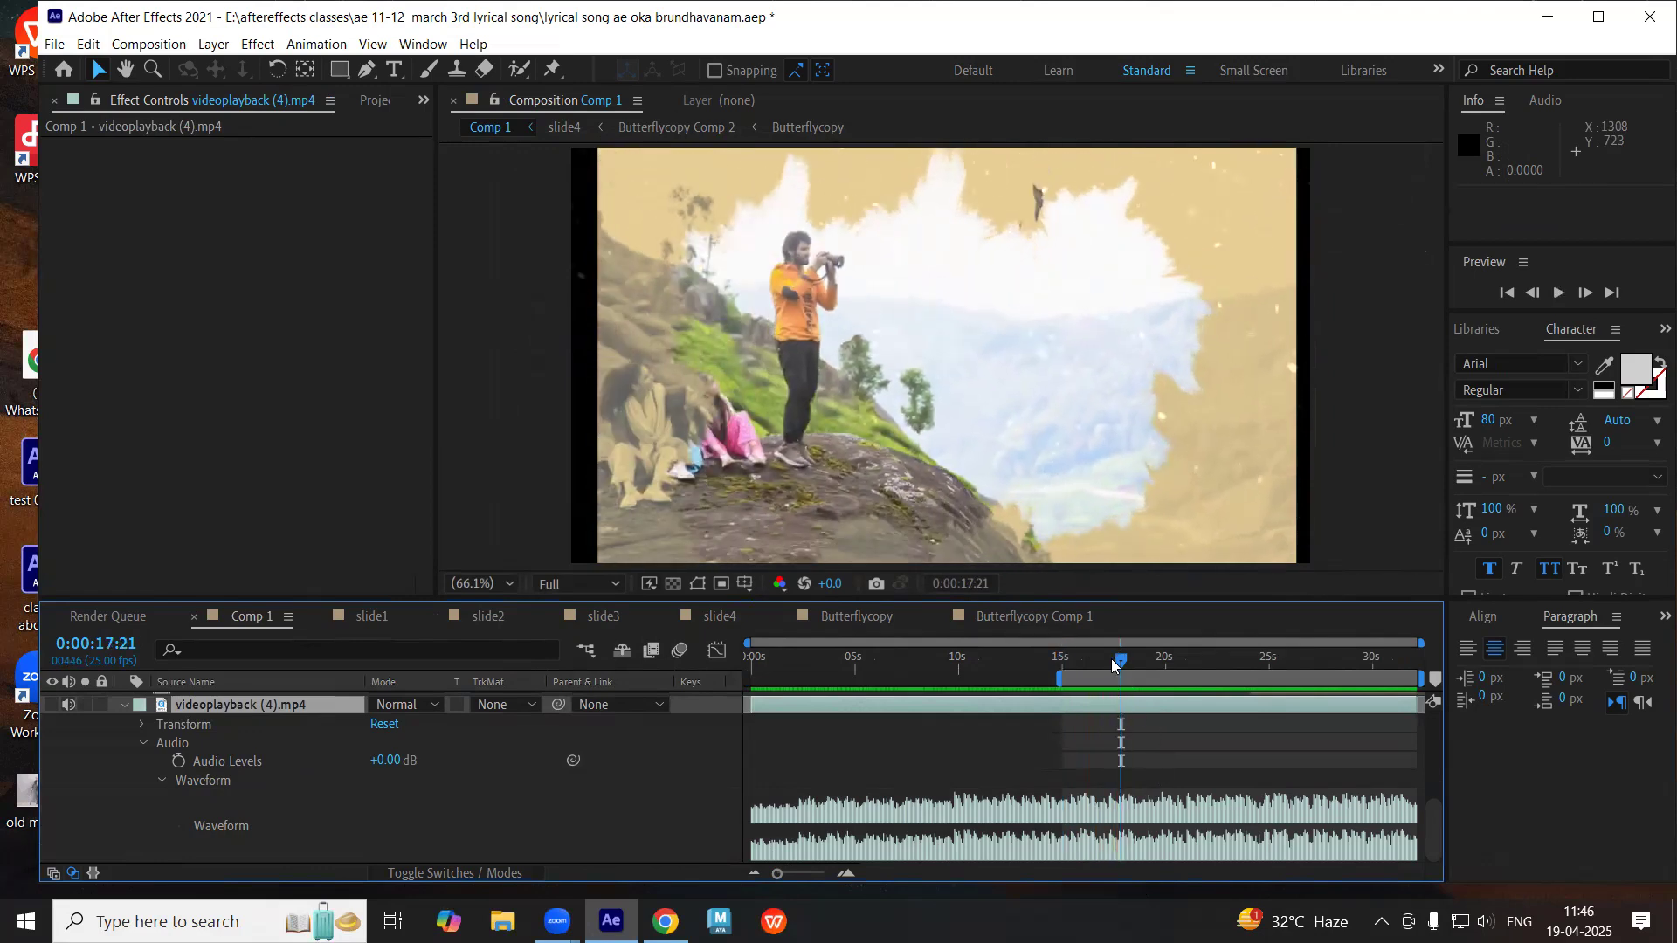
- Start the work area at 0:00:16:20 and preview the song from there
{"action": "left_click", "coordinate": [1099, 659]}
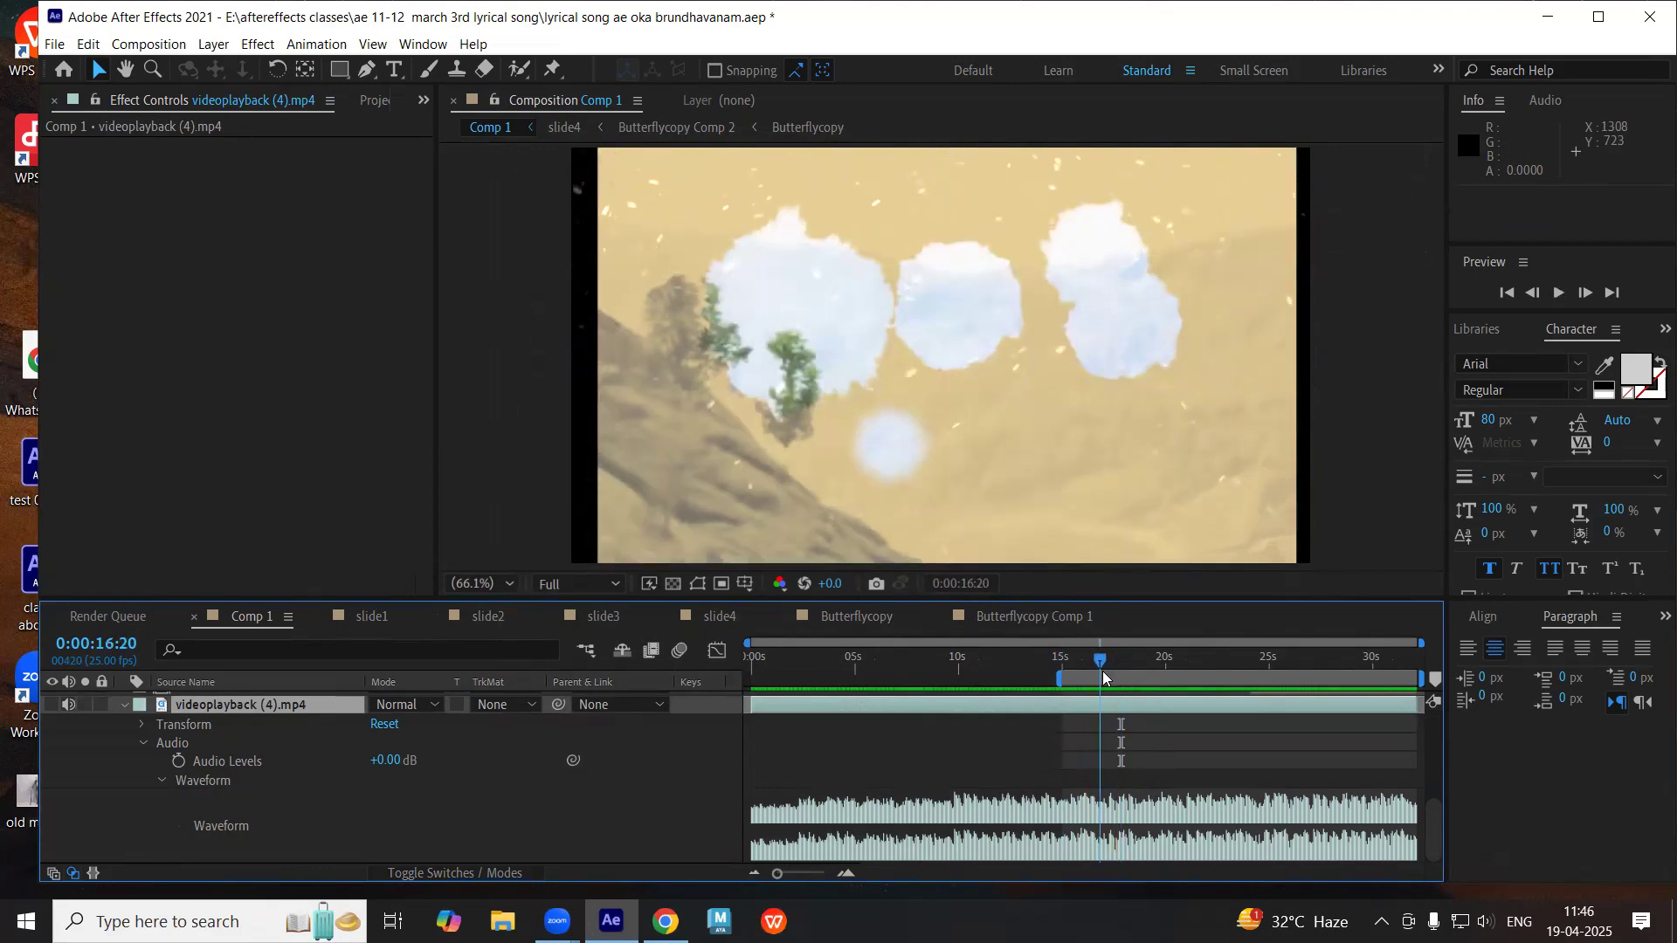
{"action": "key", "text": "b"}
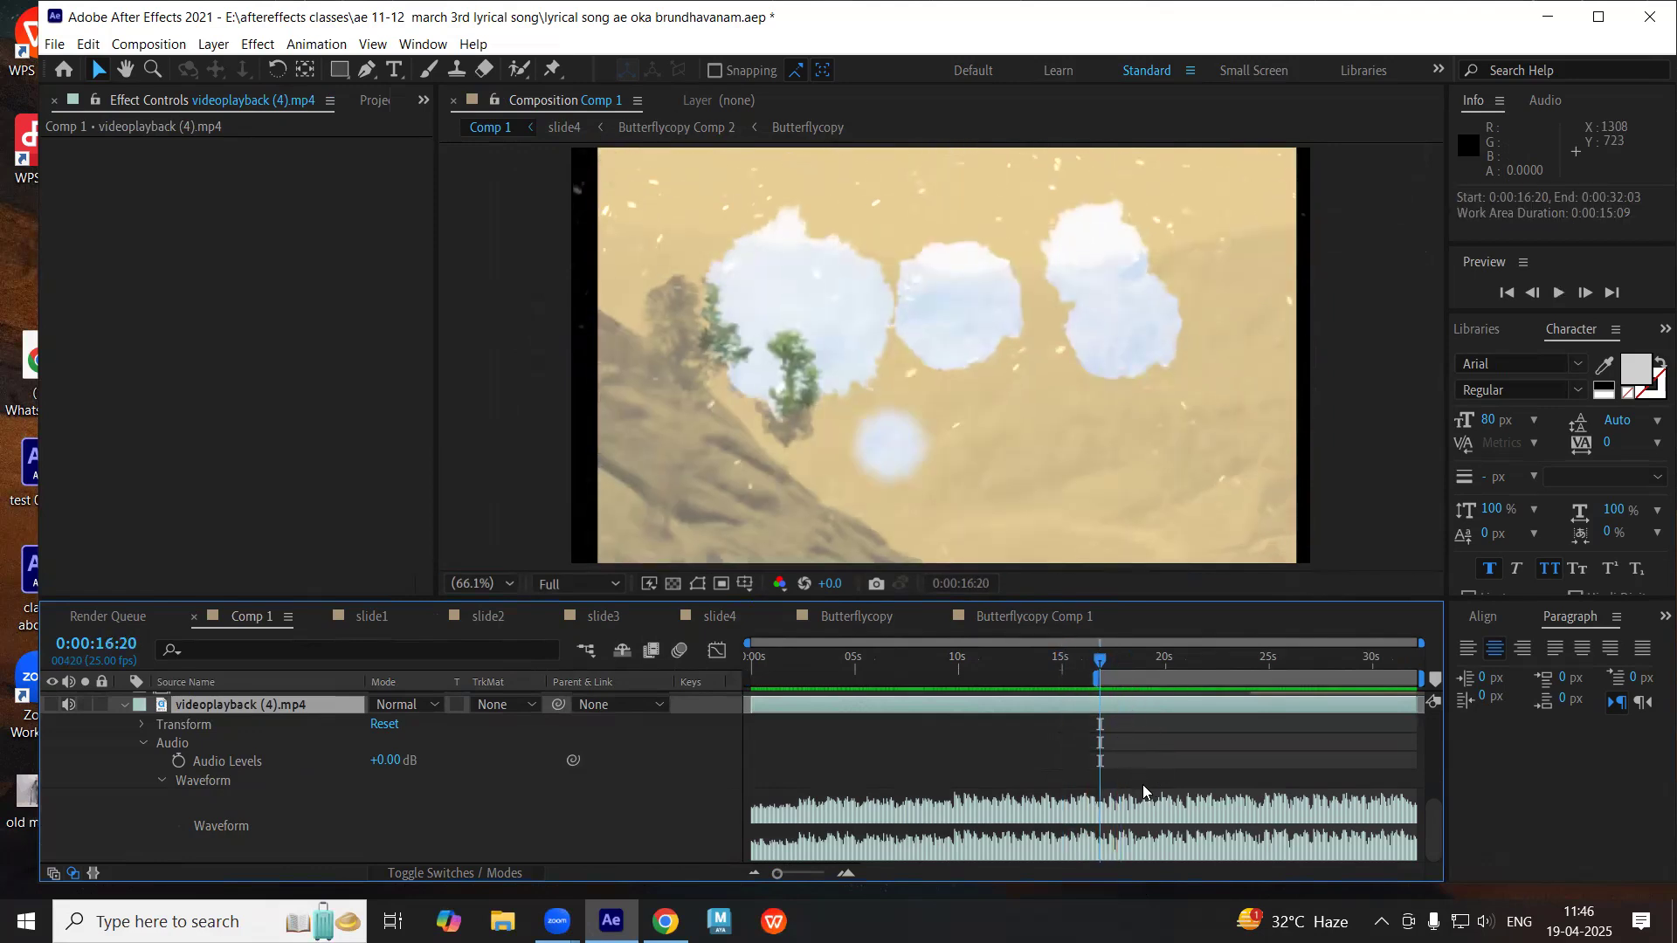
{"action": "key", "text": "space"}
{"action": "key", "text": "space"}
- Magnify the song's waveform around 17 seconds and place the current time at 0:00:17:07
{"action": "left_click", "coordinate": [1109, 659]}
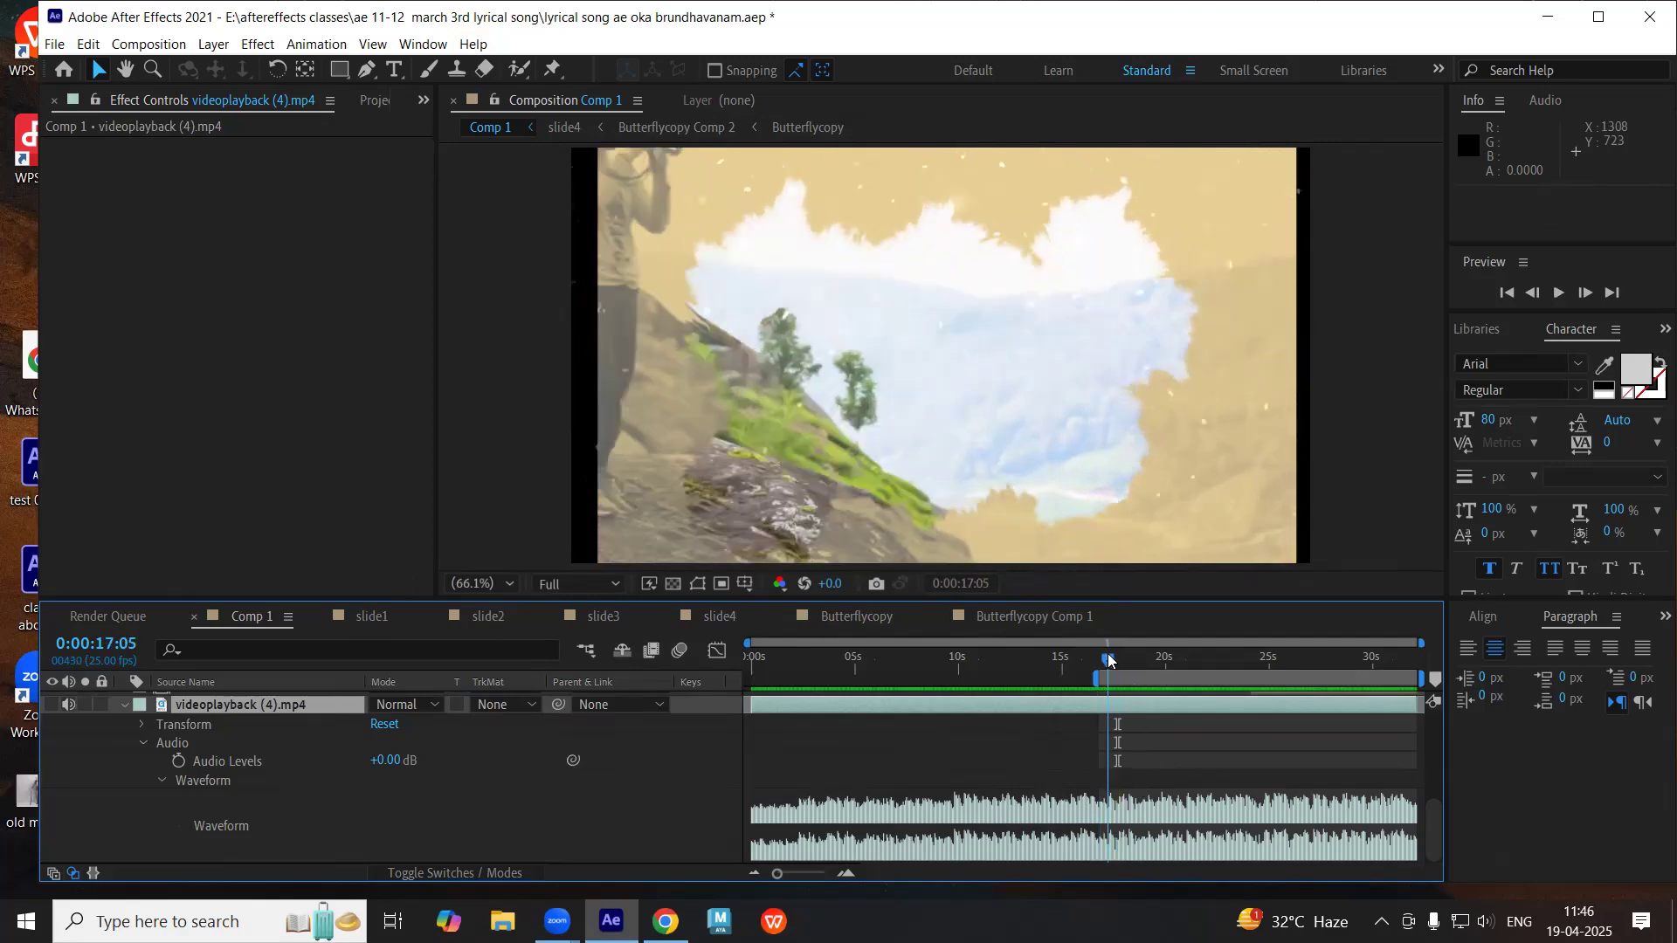
{"action": "left_click", "coordinate": [845, 875]}
{"action": "left_click", "coordinate": [844, 874]}
{"action": "left_click", "coordinate": [845, 875]}
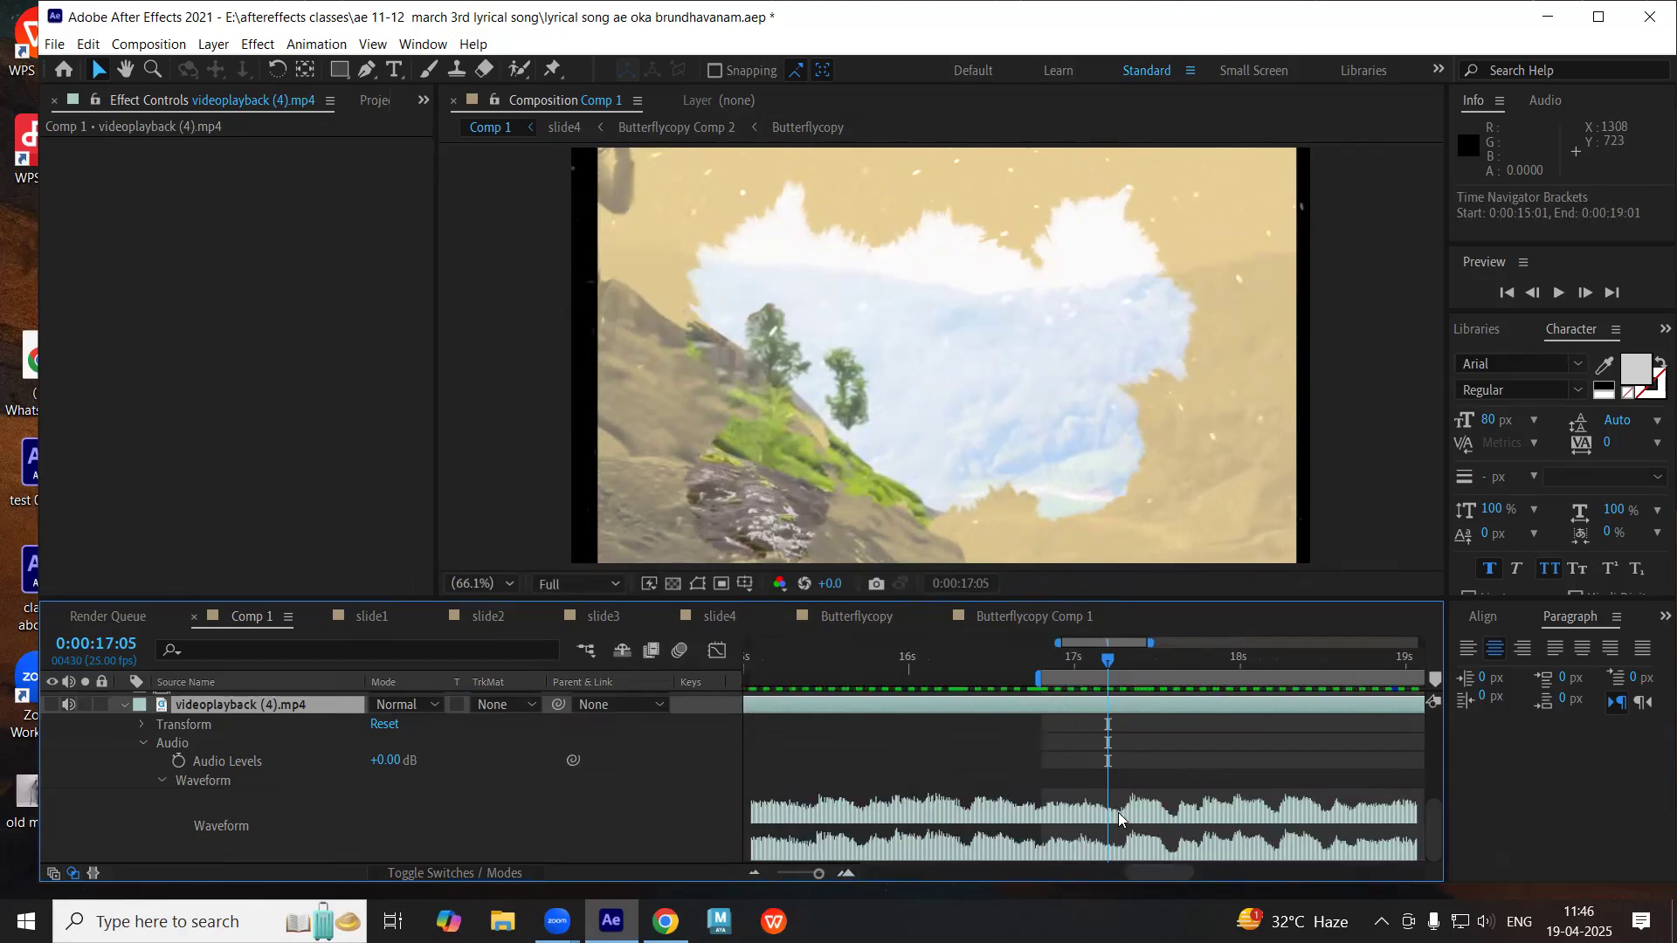
{"action": "left_click", "coordinate": [1121, 661]}
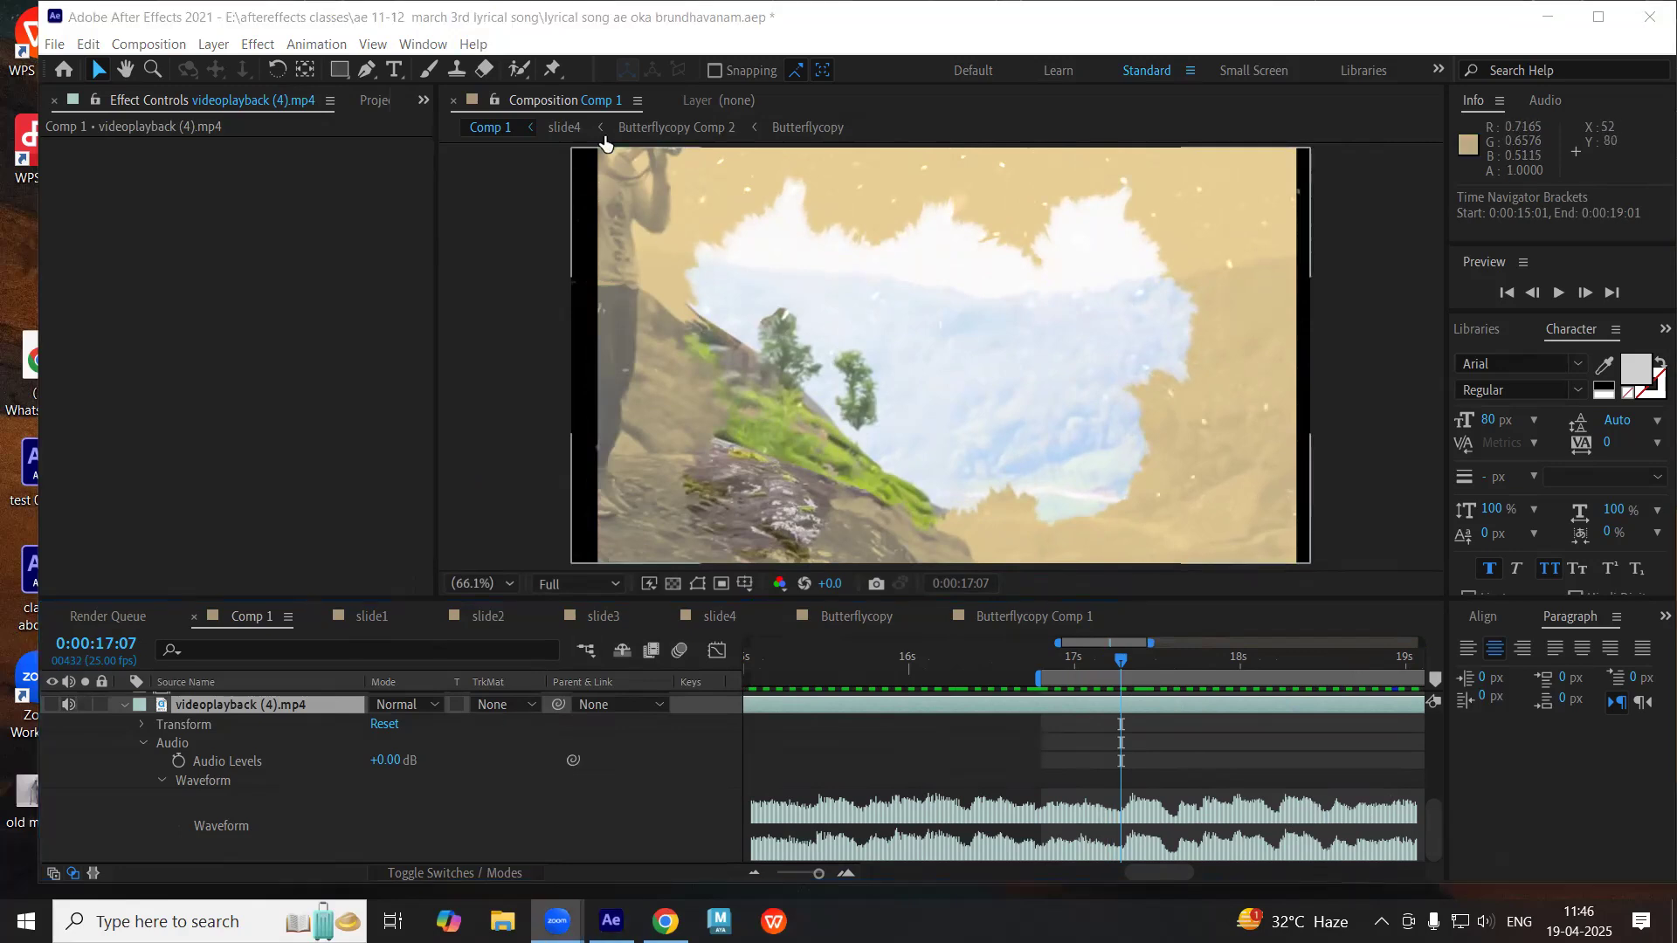
- Activate the Type tool, set the current time to 0:00:16:21, and preview the song again
{"action": "left_click", "coordinate": [393, 70]}
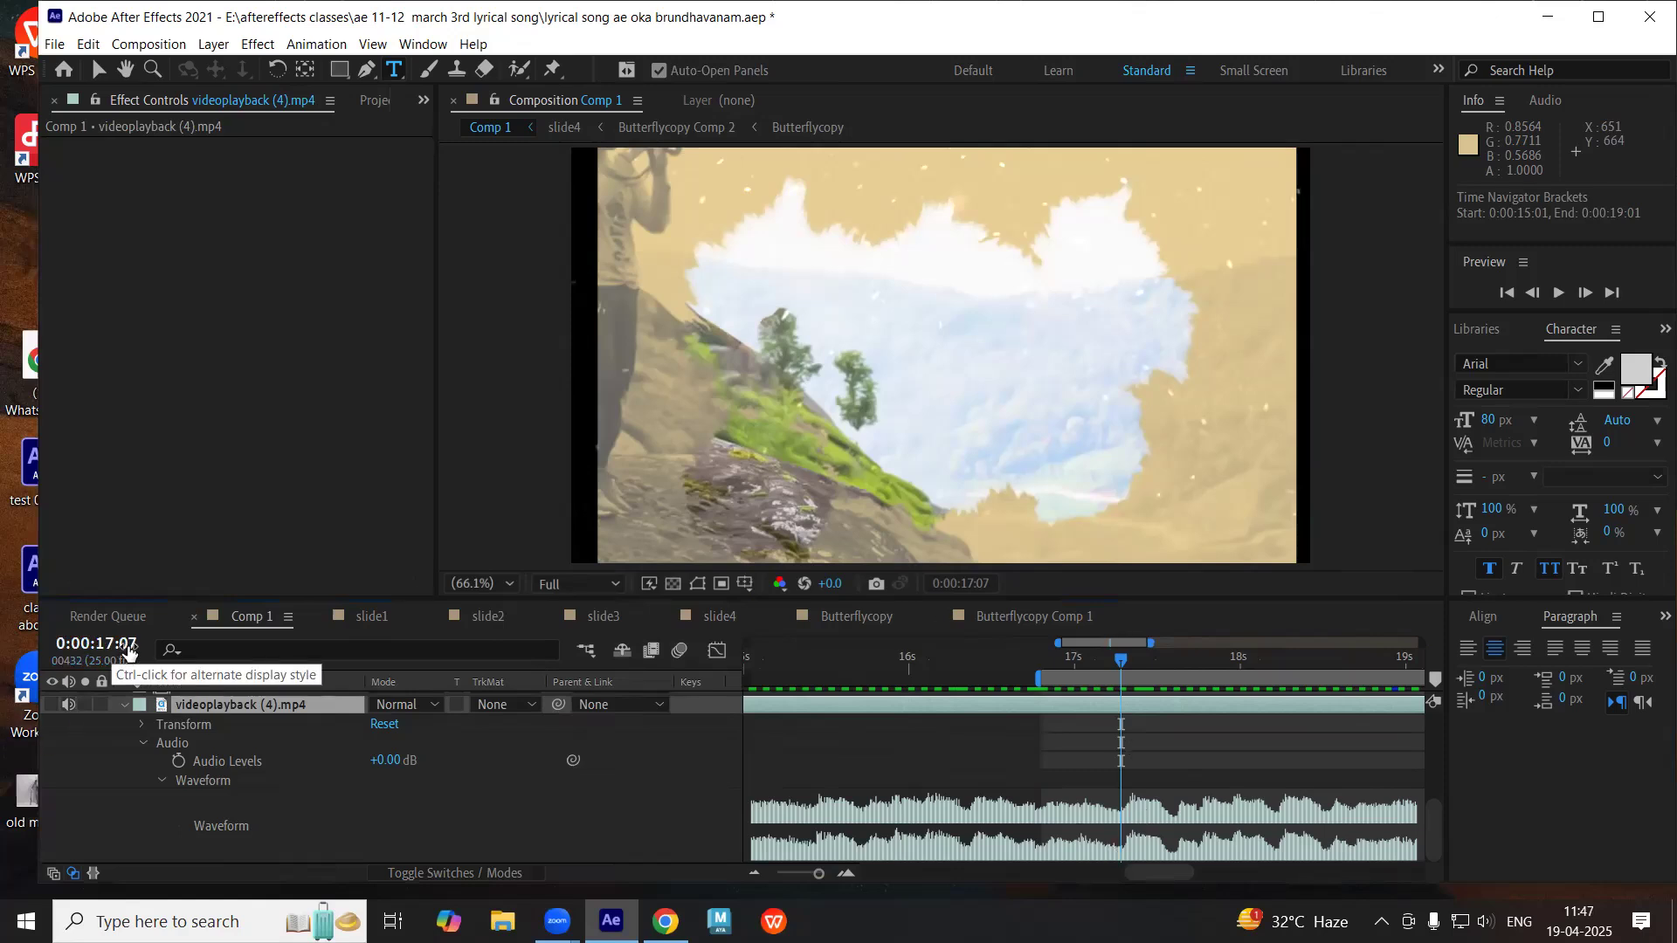
{"action": "left_click", "coordinate": [1050, 664]}
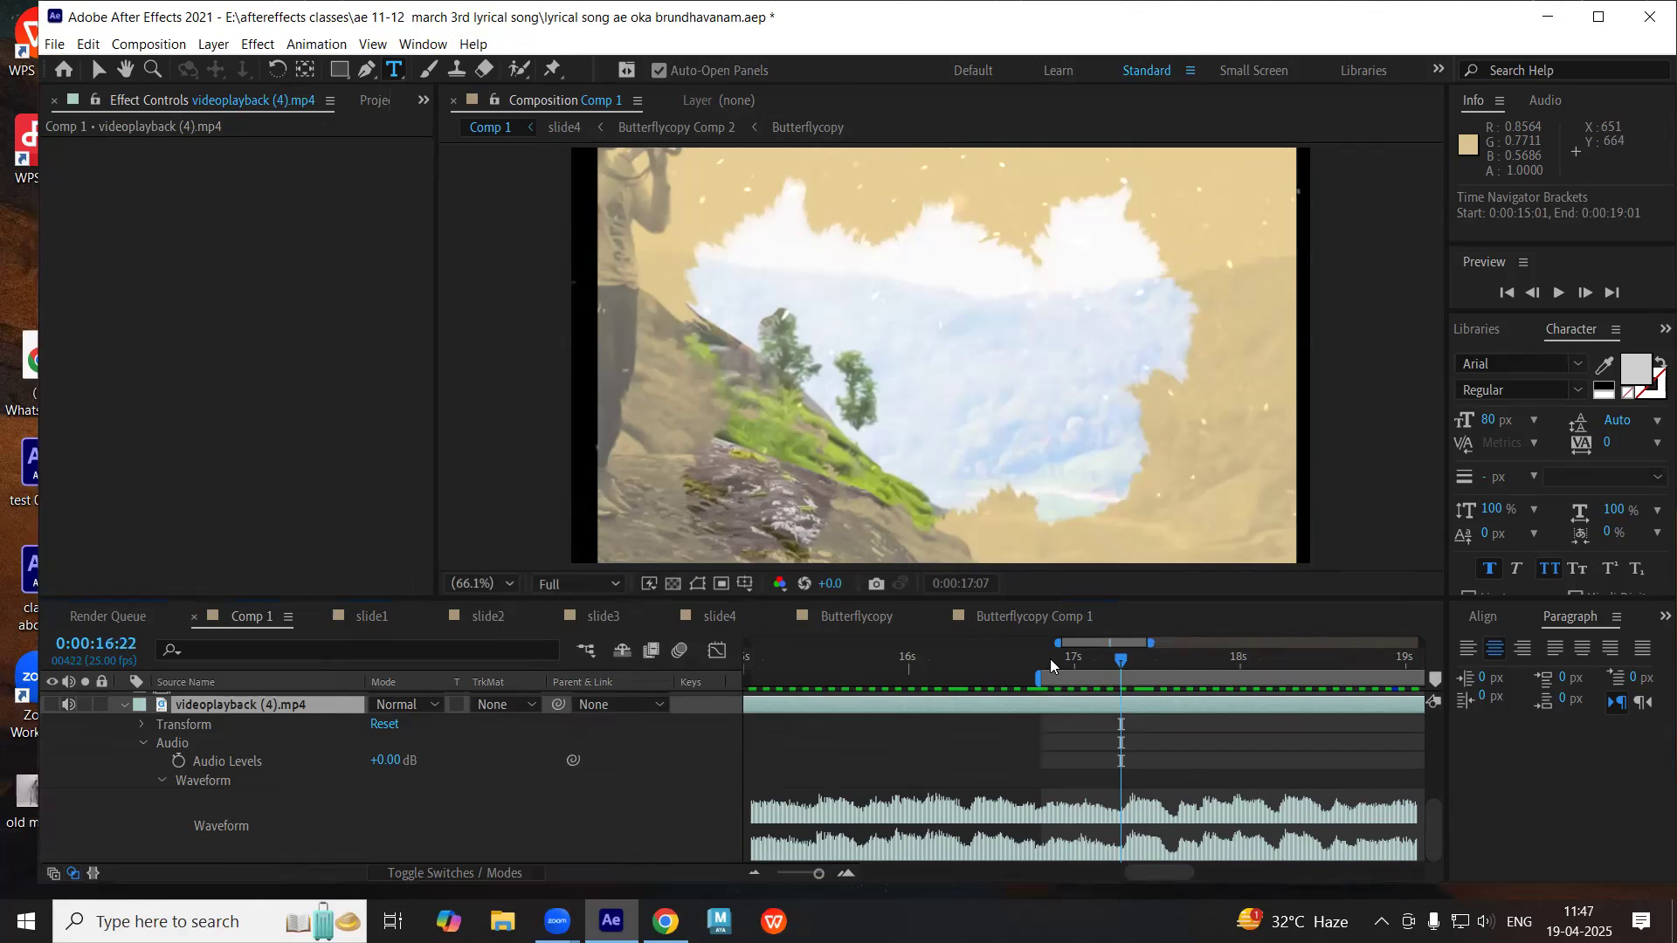
{"action": "key", "text": "space"}
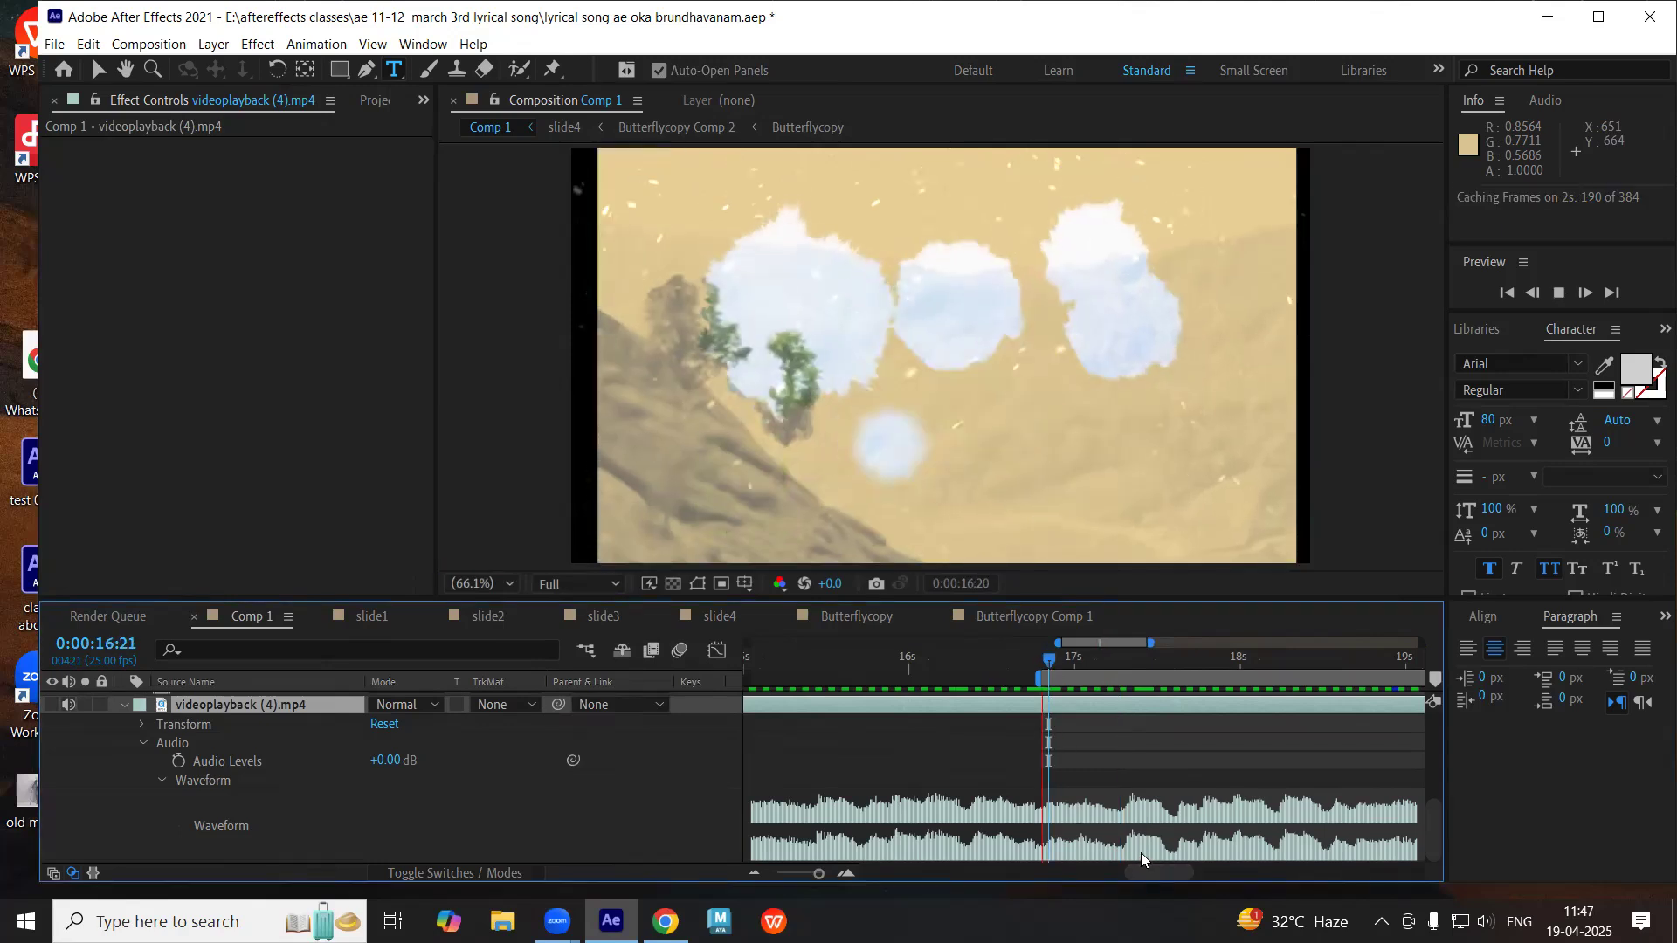
- Replay the song from 0:00:16:20 to locate the lyric's start against the waveform
{"action": "key", "text": "space"}
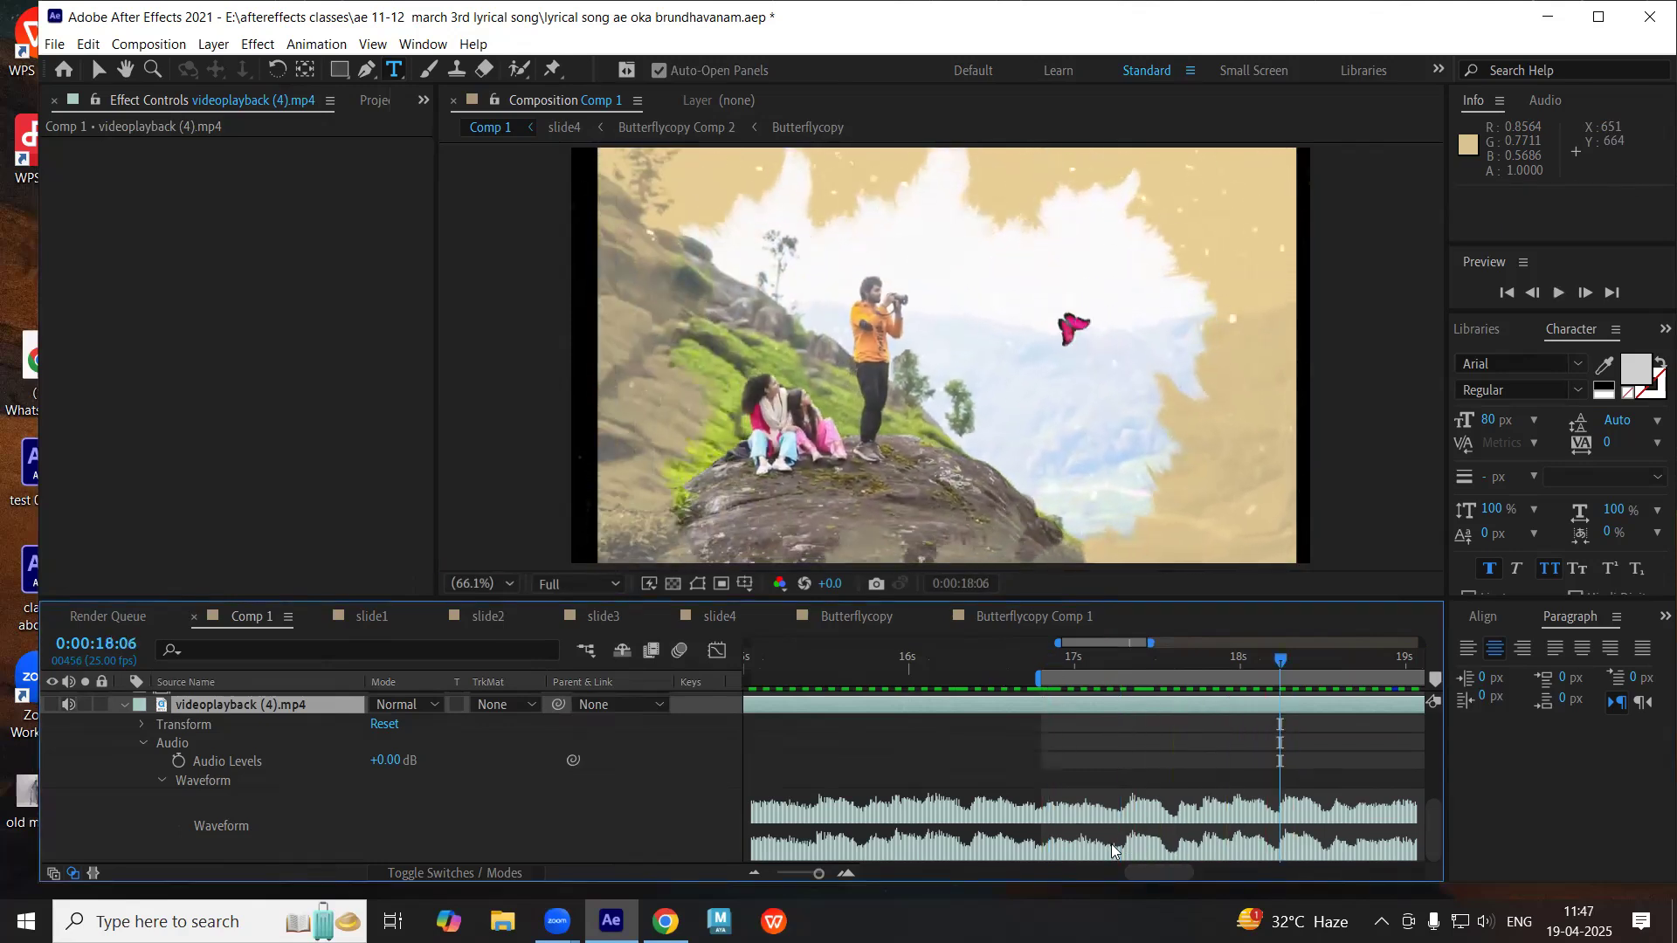
{"action": "key", "text": "space"}
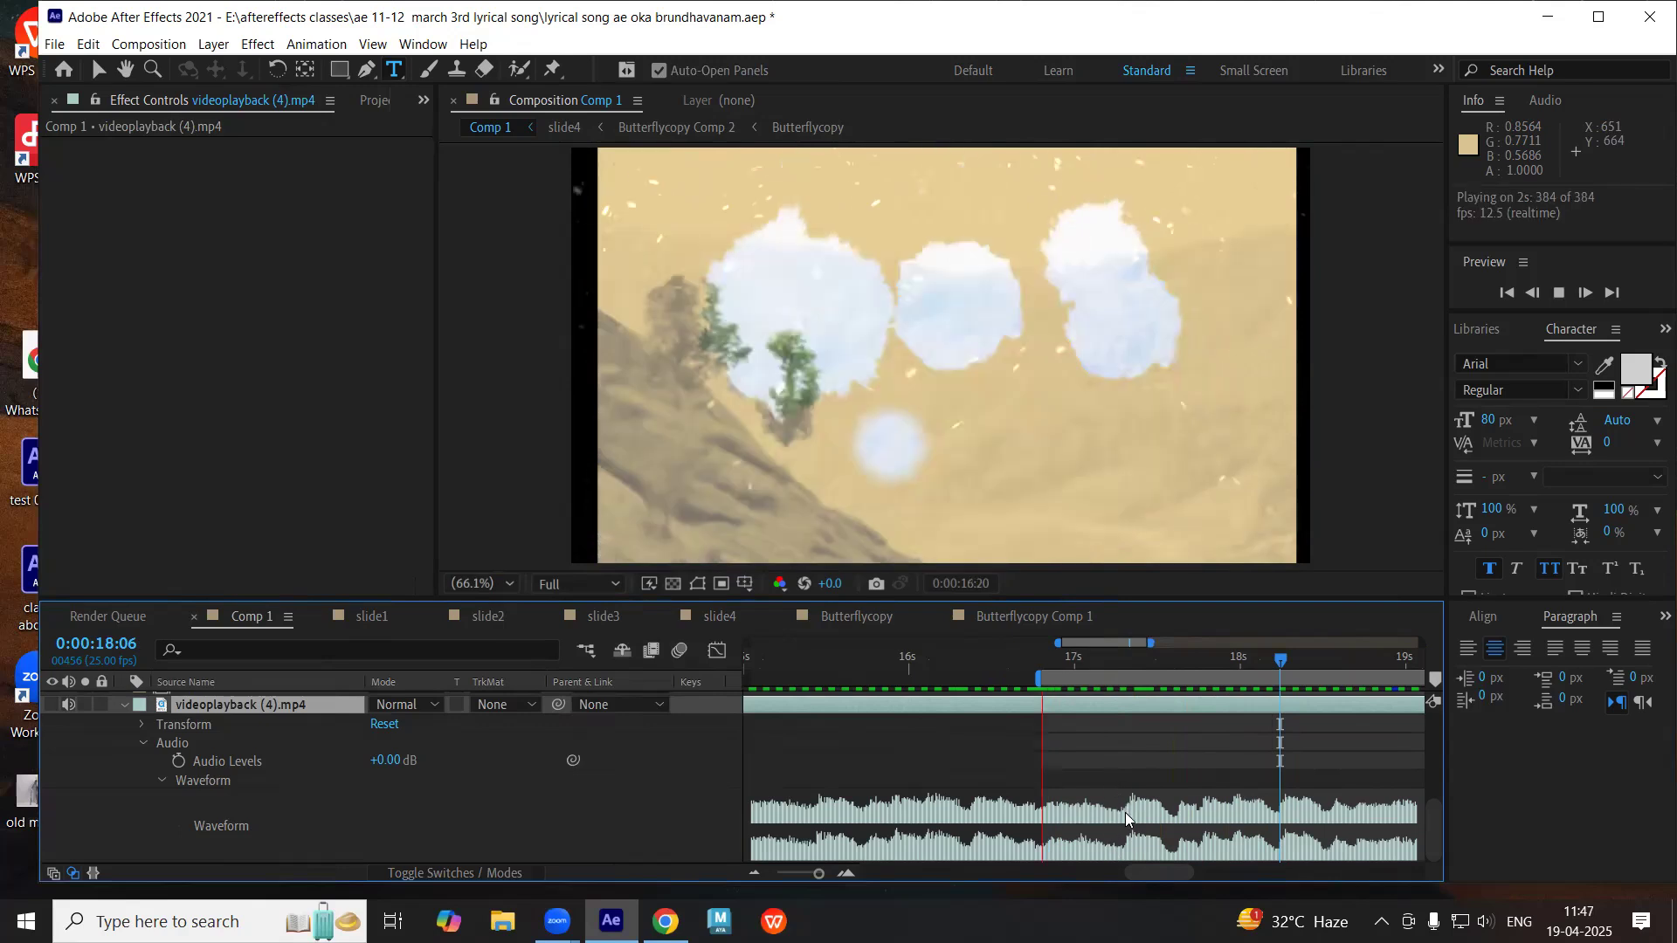
{"action": "key", "text": "space"}
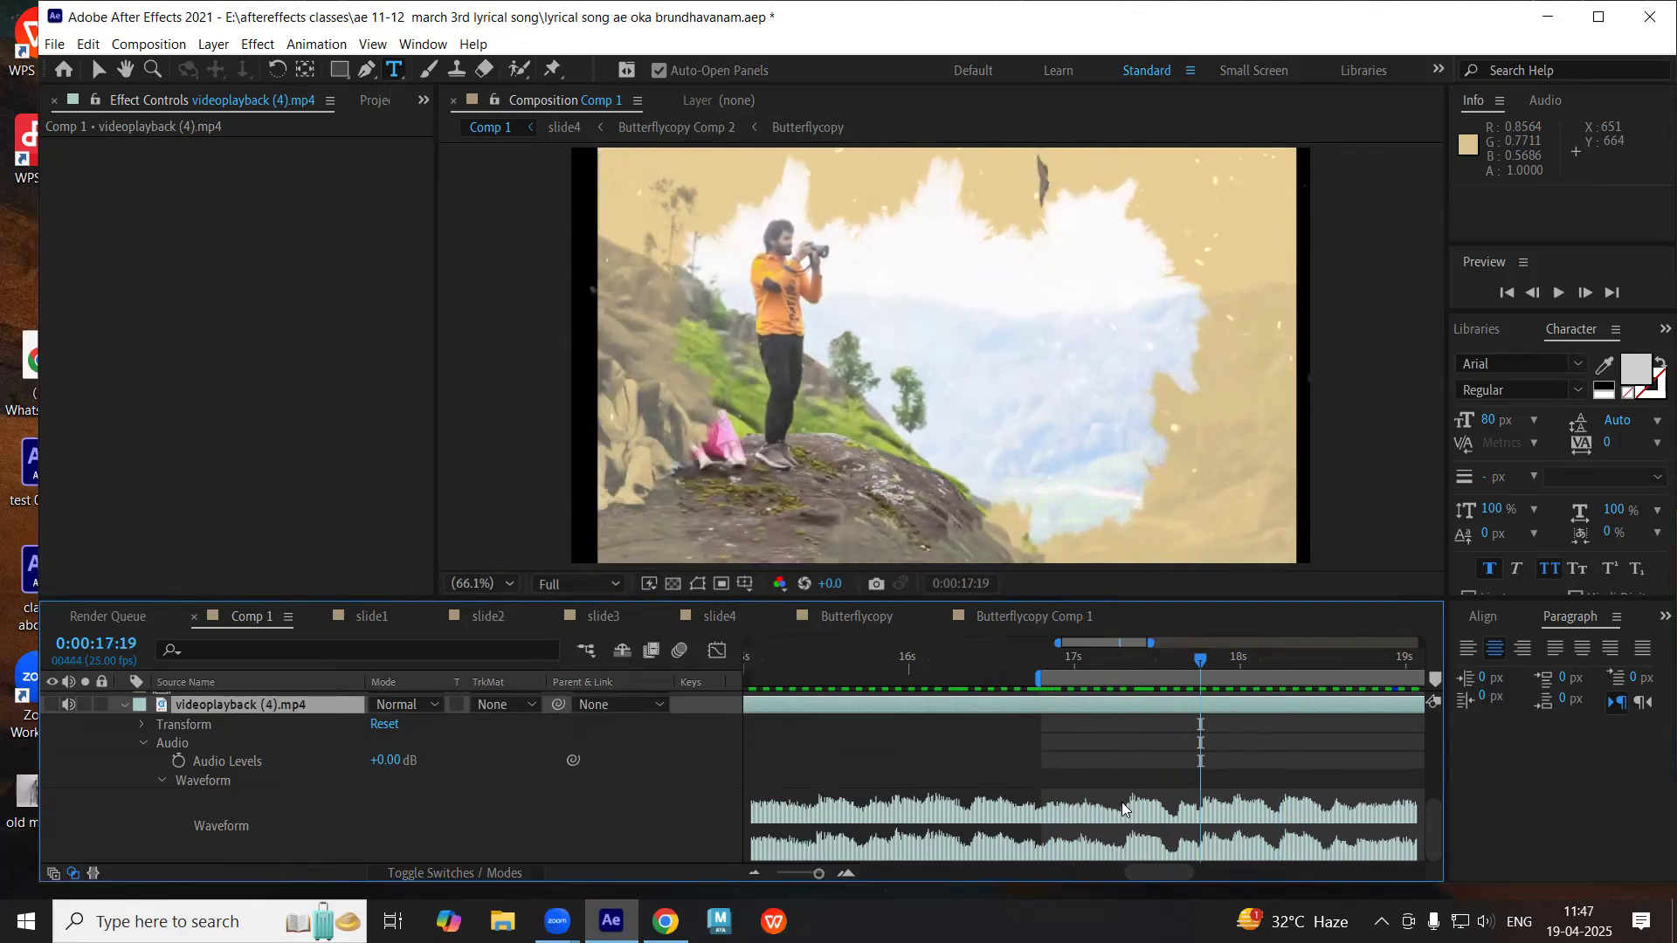
- Start the work area just after 17 seconds and preview the song through to 0:00:20:22
{"action": "left_click_drag", "start_coordinate": [1039, 678], "coordinate": [1102, 684]}
{"action": "key", "text": "space"}
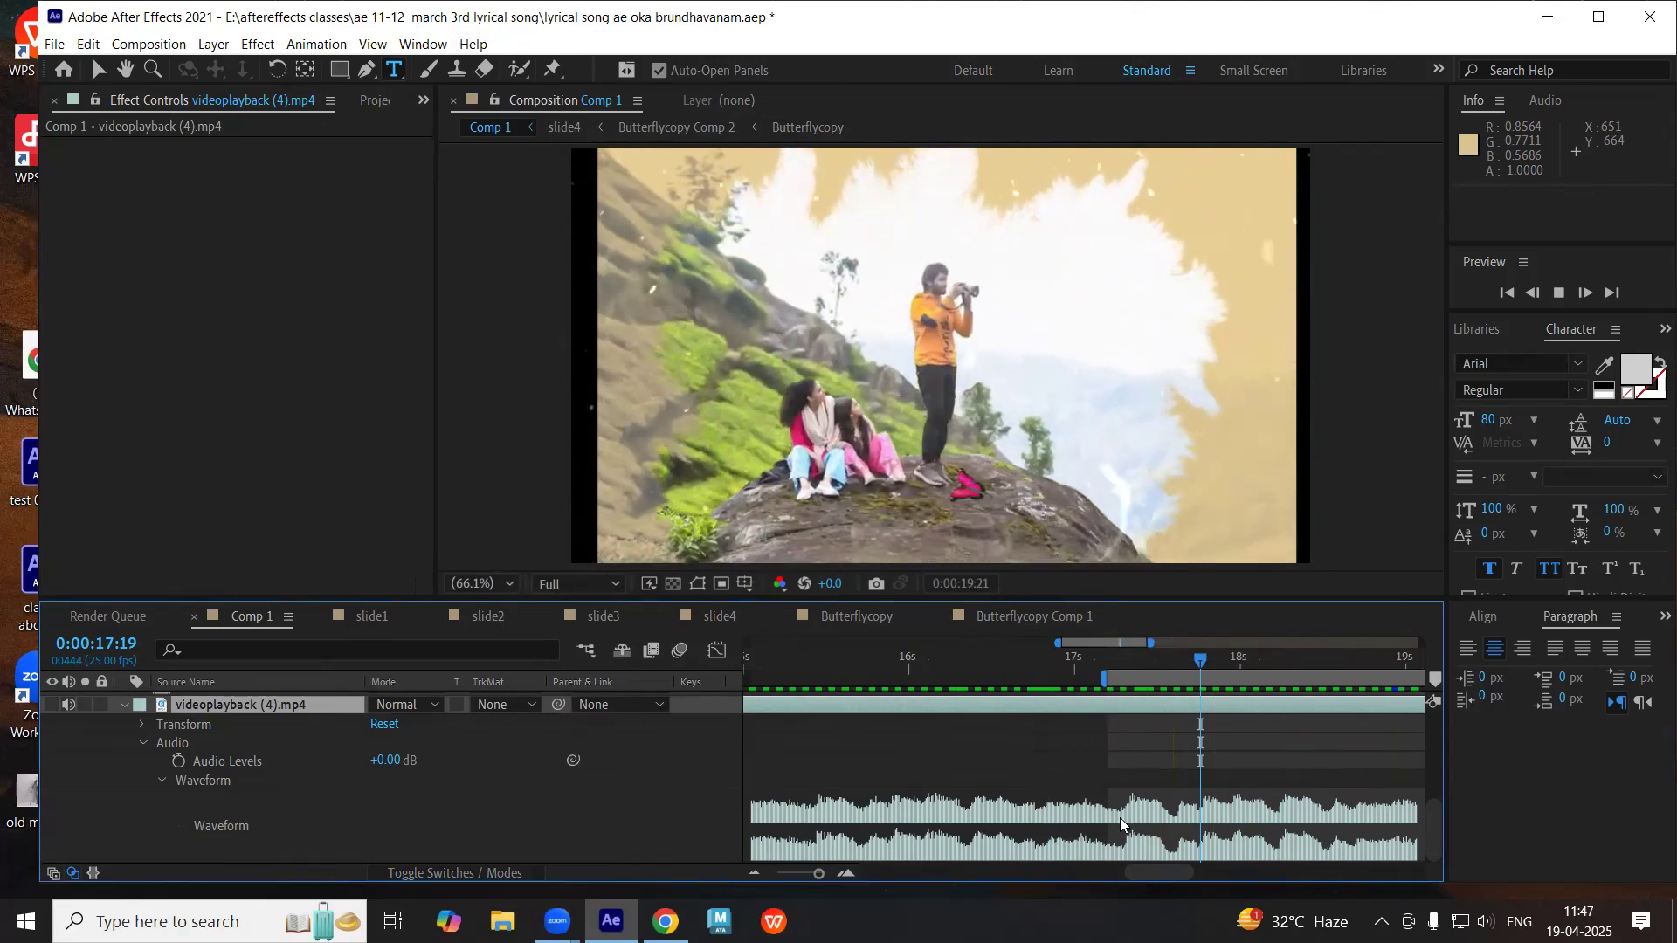
{"action": "key", "text": "space"}
{"action": "key", "text": "space"}
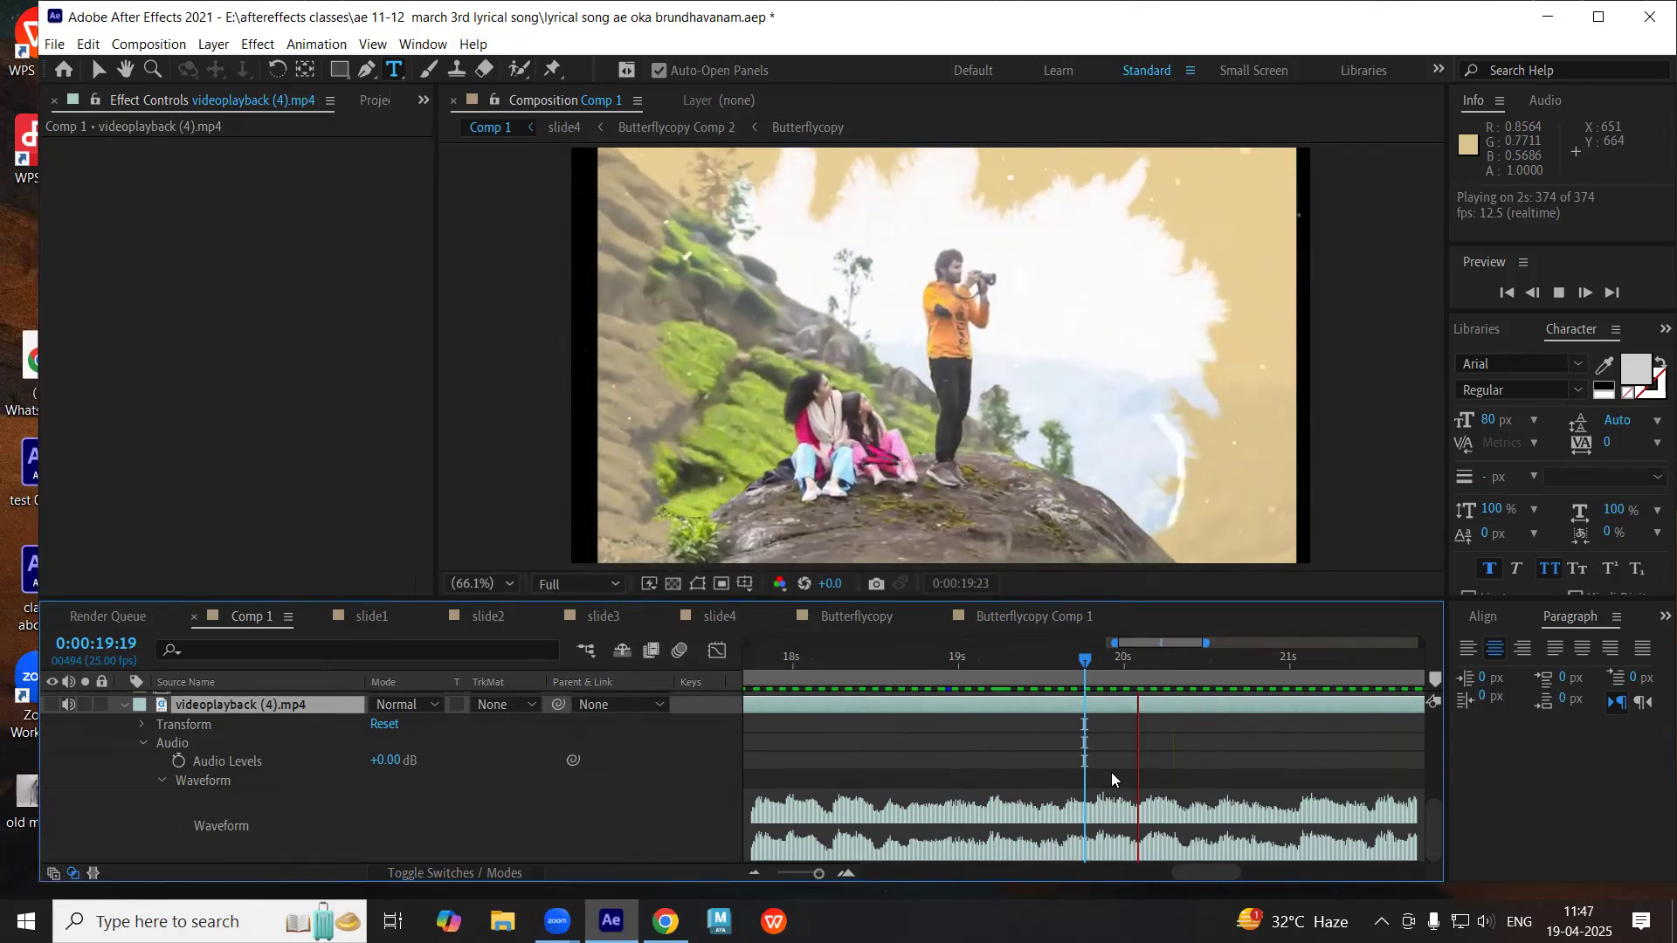
{"action": "key", "text": "space"}
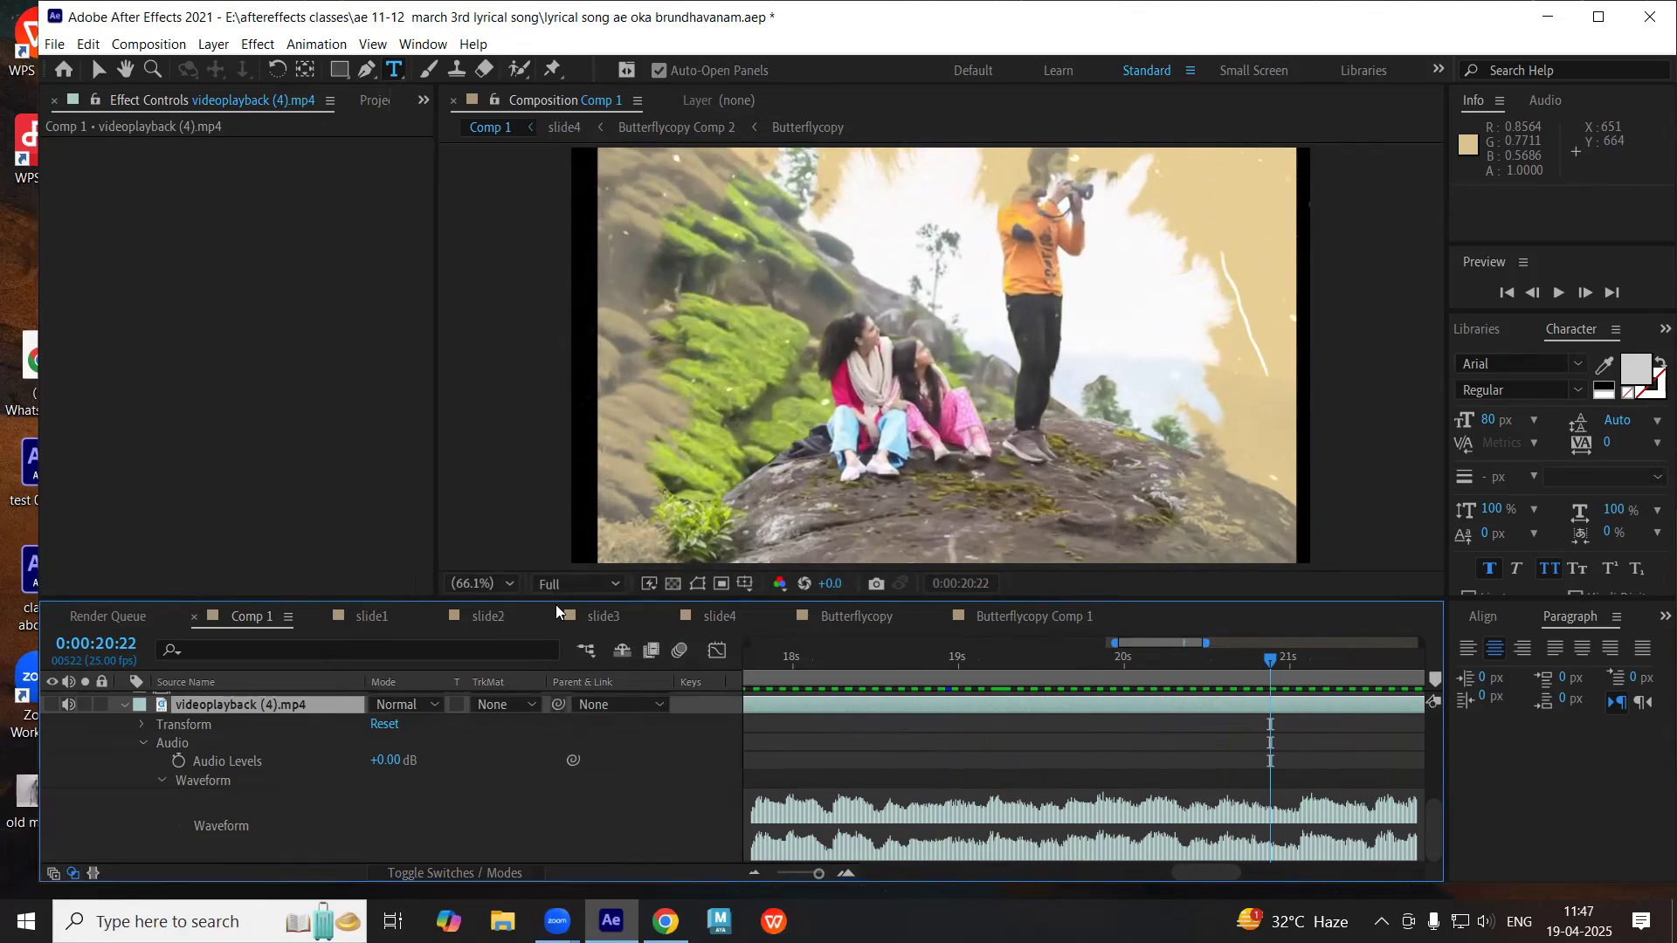
- Switch to Chrome and search Google for "inthinthy sagene lyrics in telugu"
{"action": "key", "text": "alt+Tab"}
{"action": "left_click", "coordinate": [618, 415]}
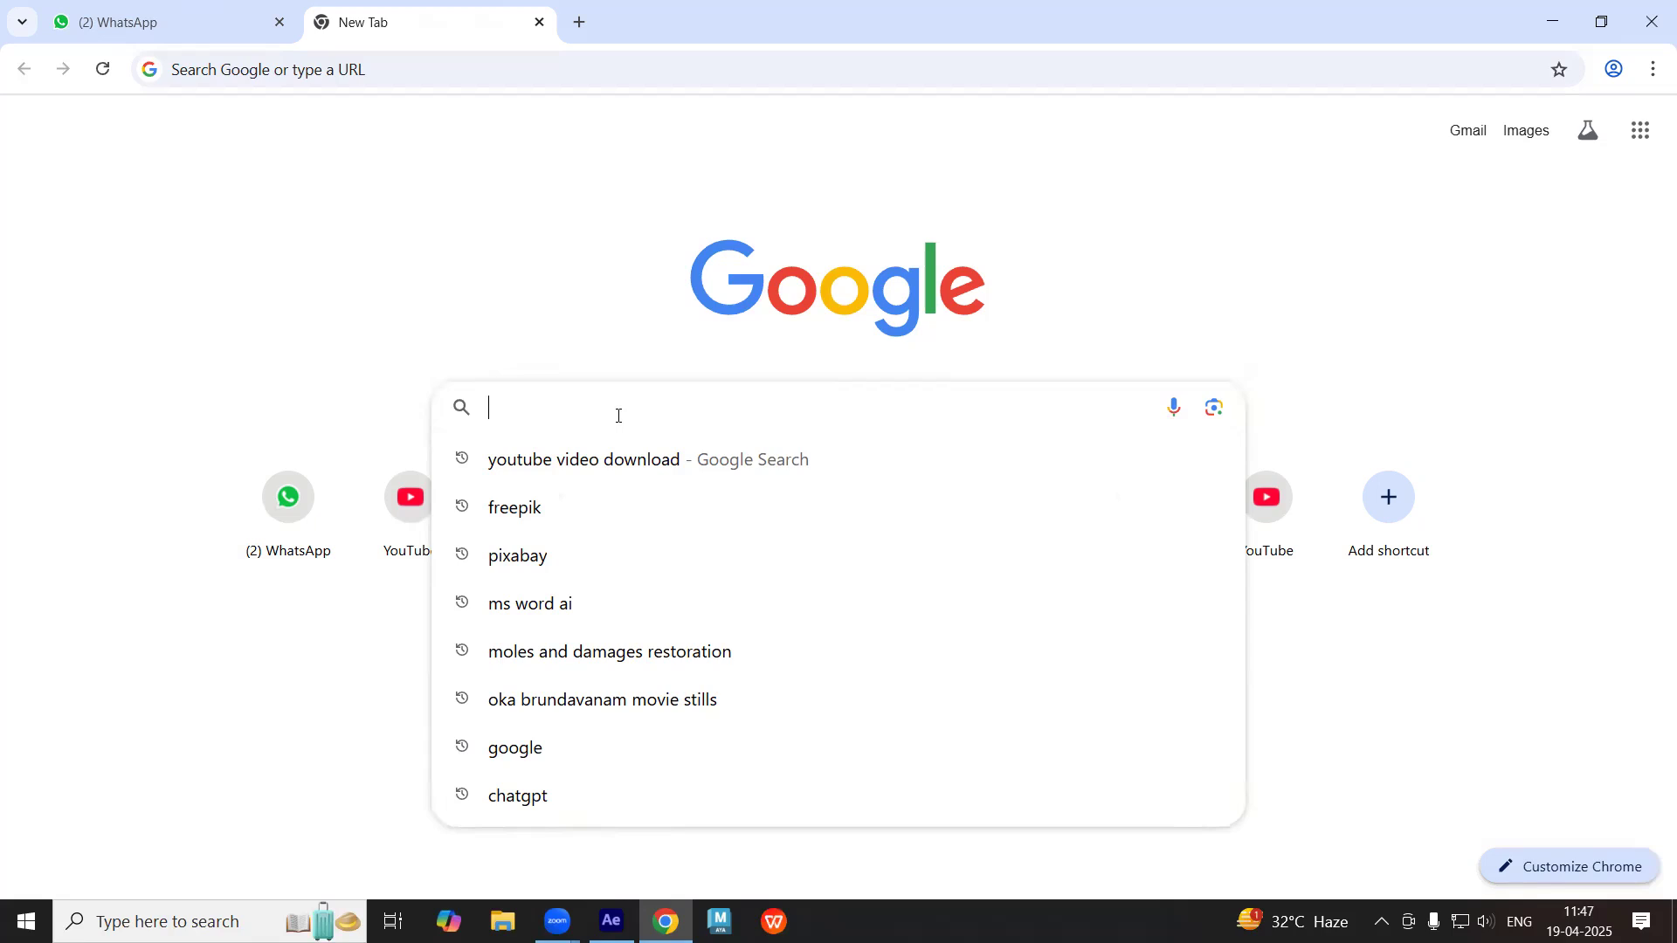
{"action": "type", "text": "in"}
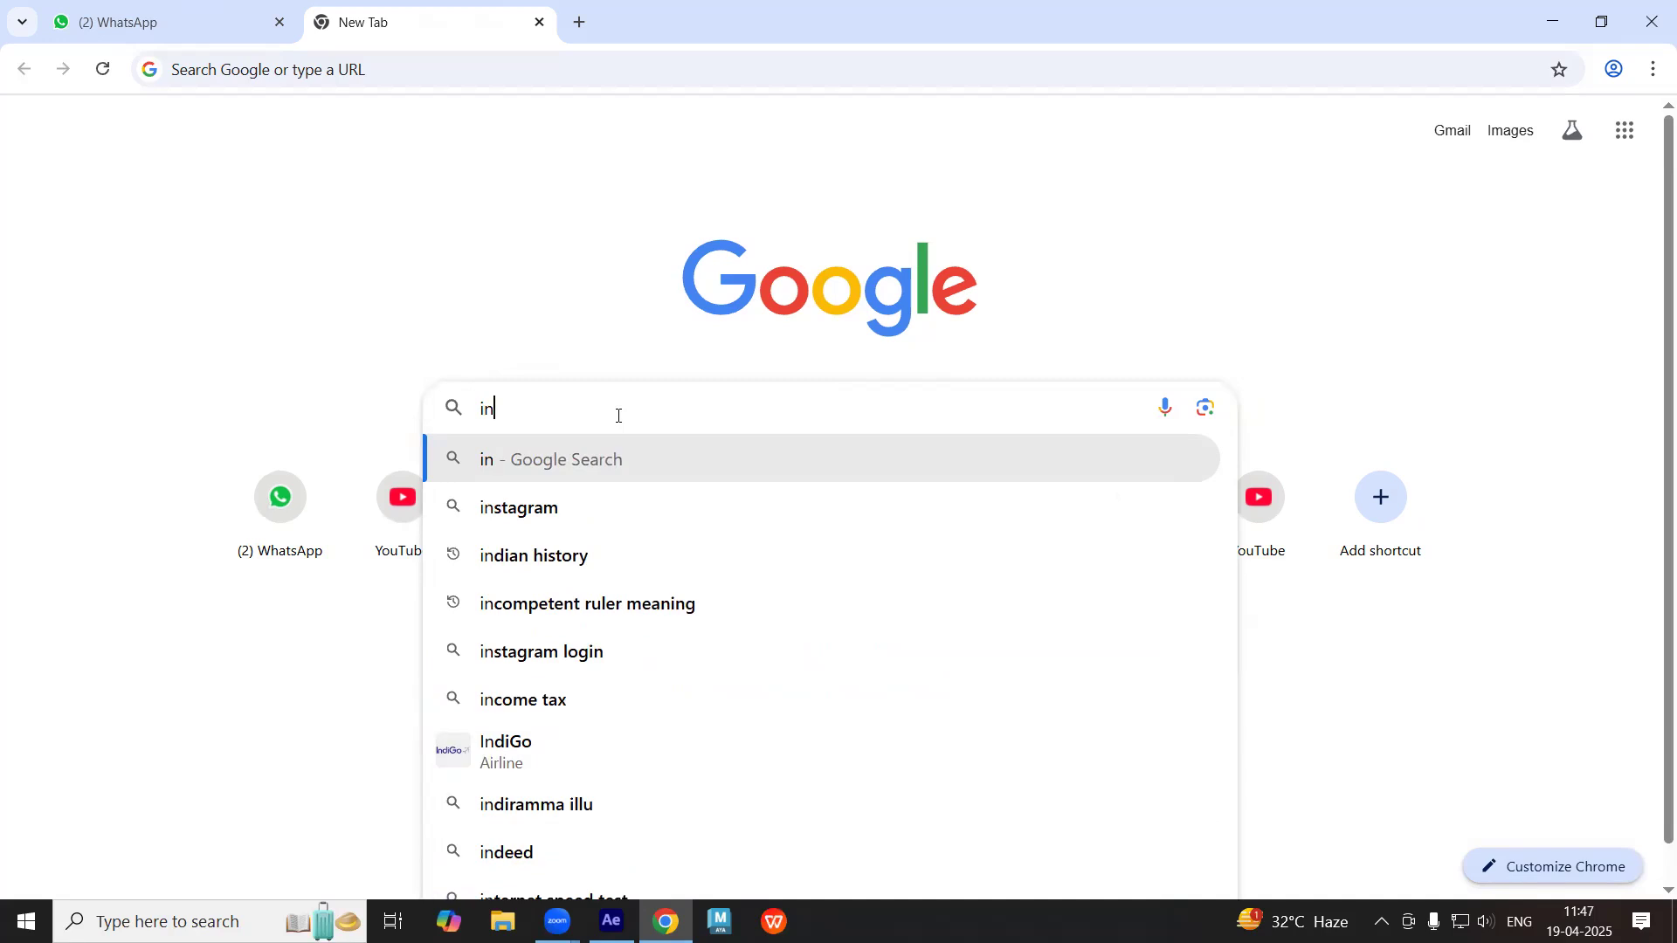
{"action": "type", "text": "thi"}
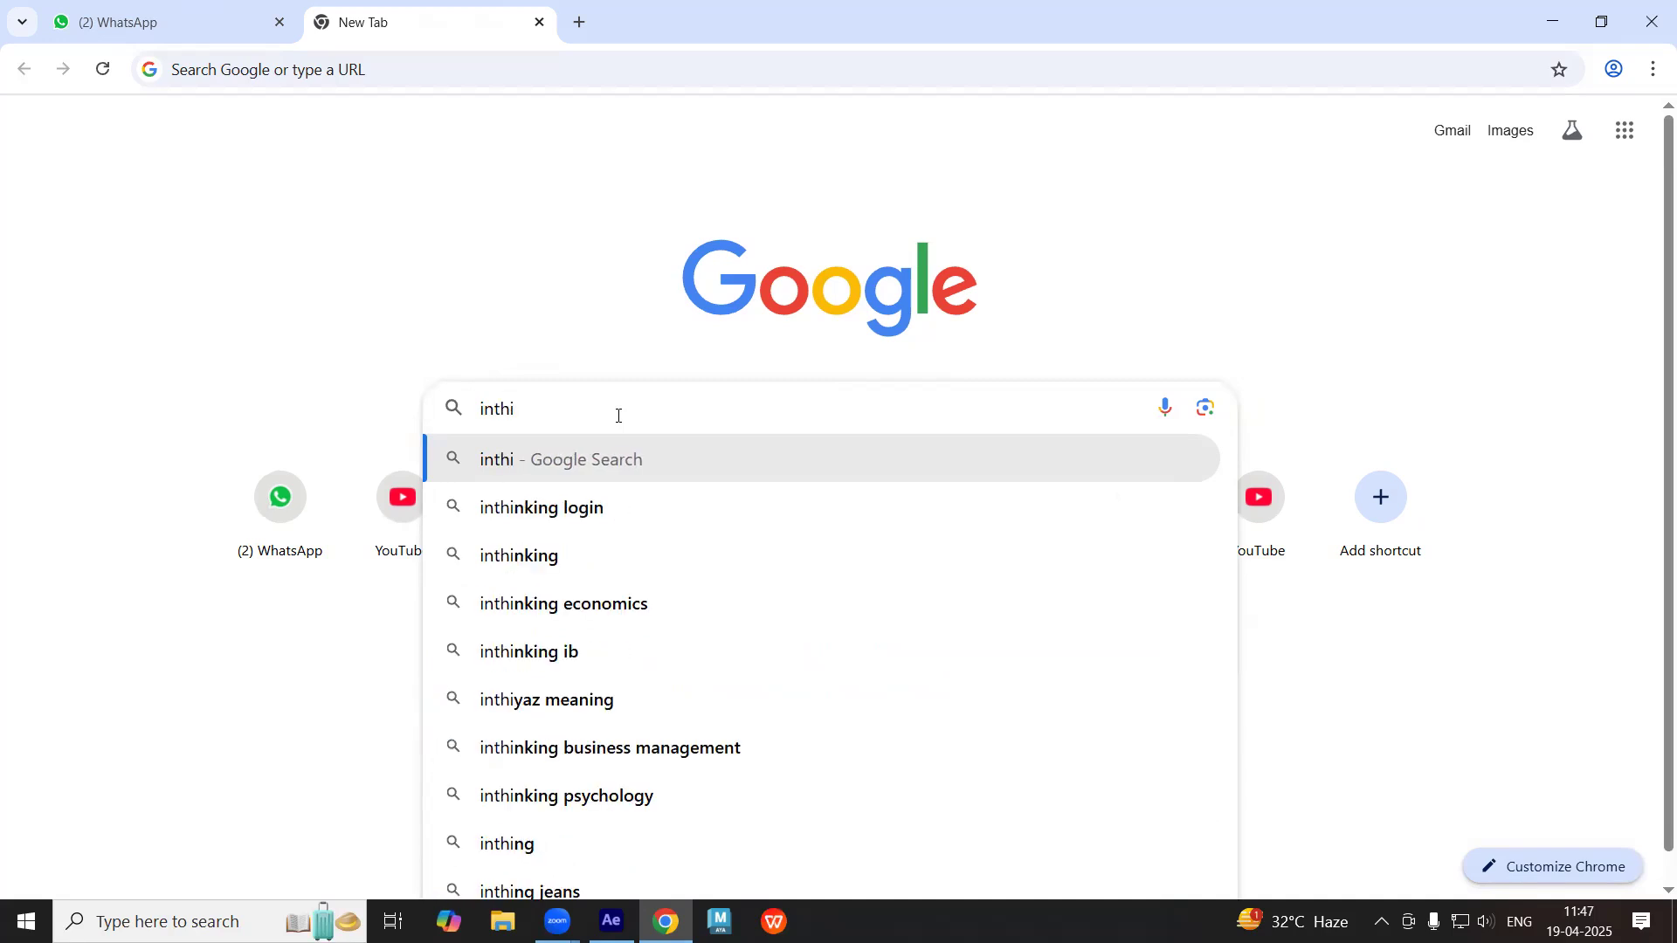
{"action": "type", "text": "nthy"}
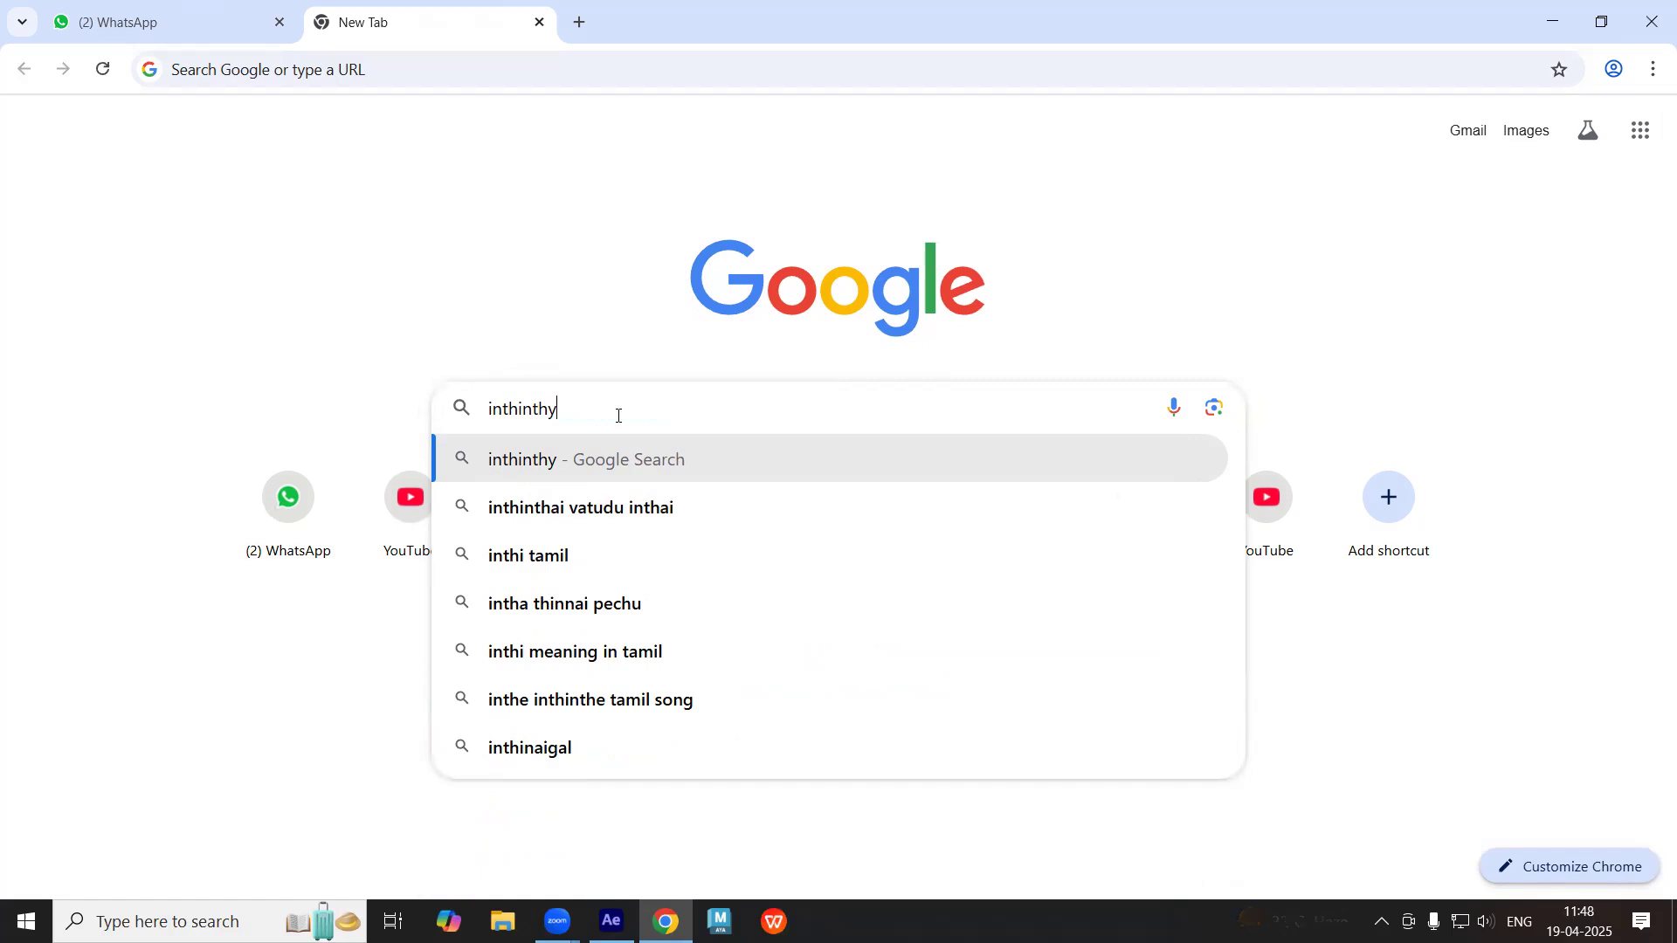
{"action": "type", "text": " sa"}
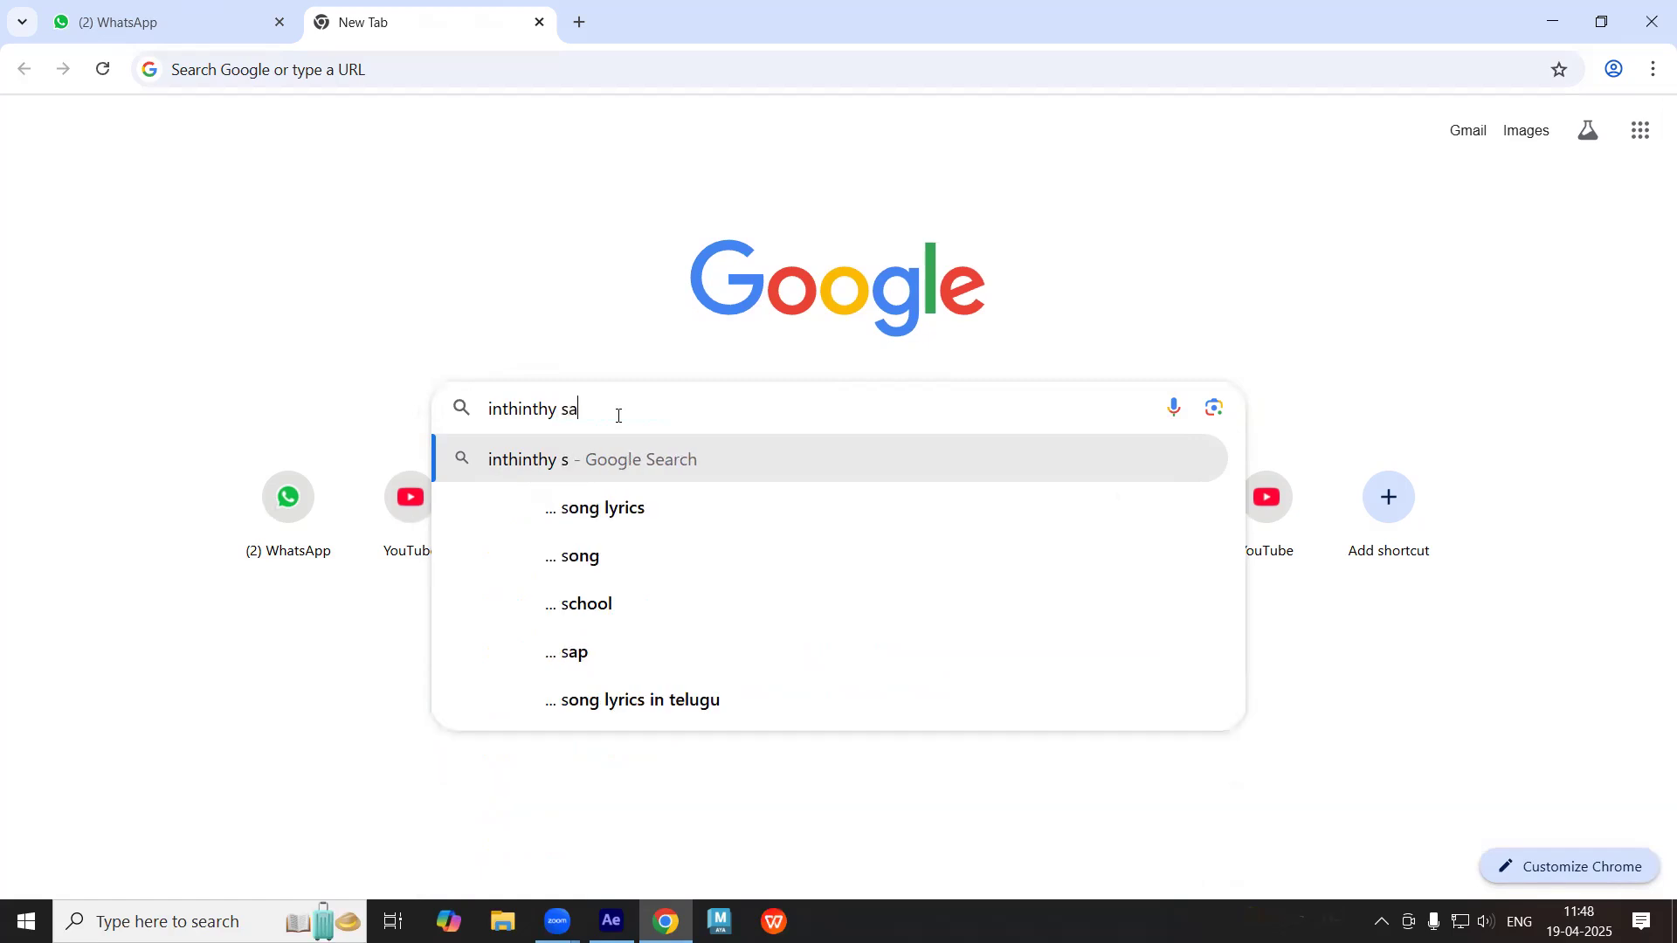
{"action": "type", "text": "gene"}
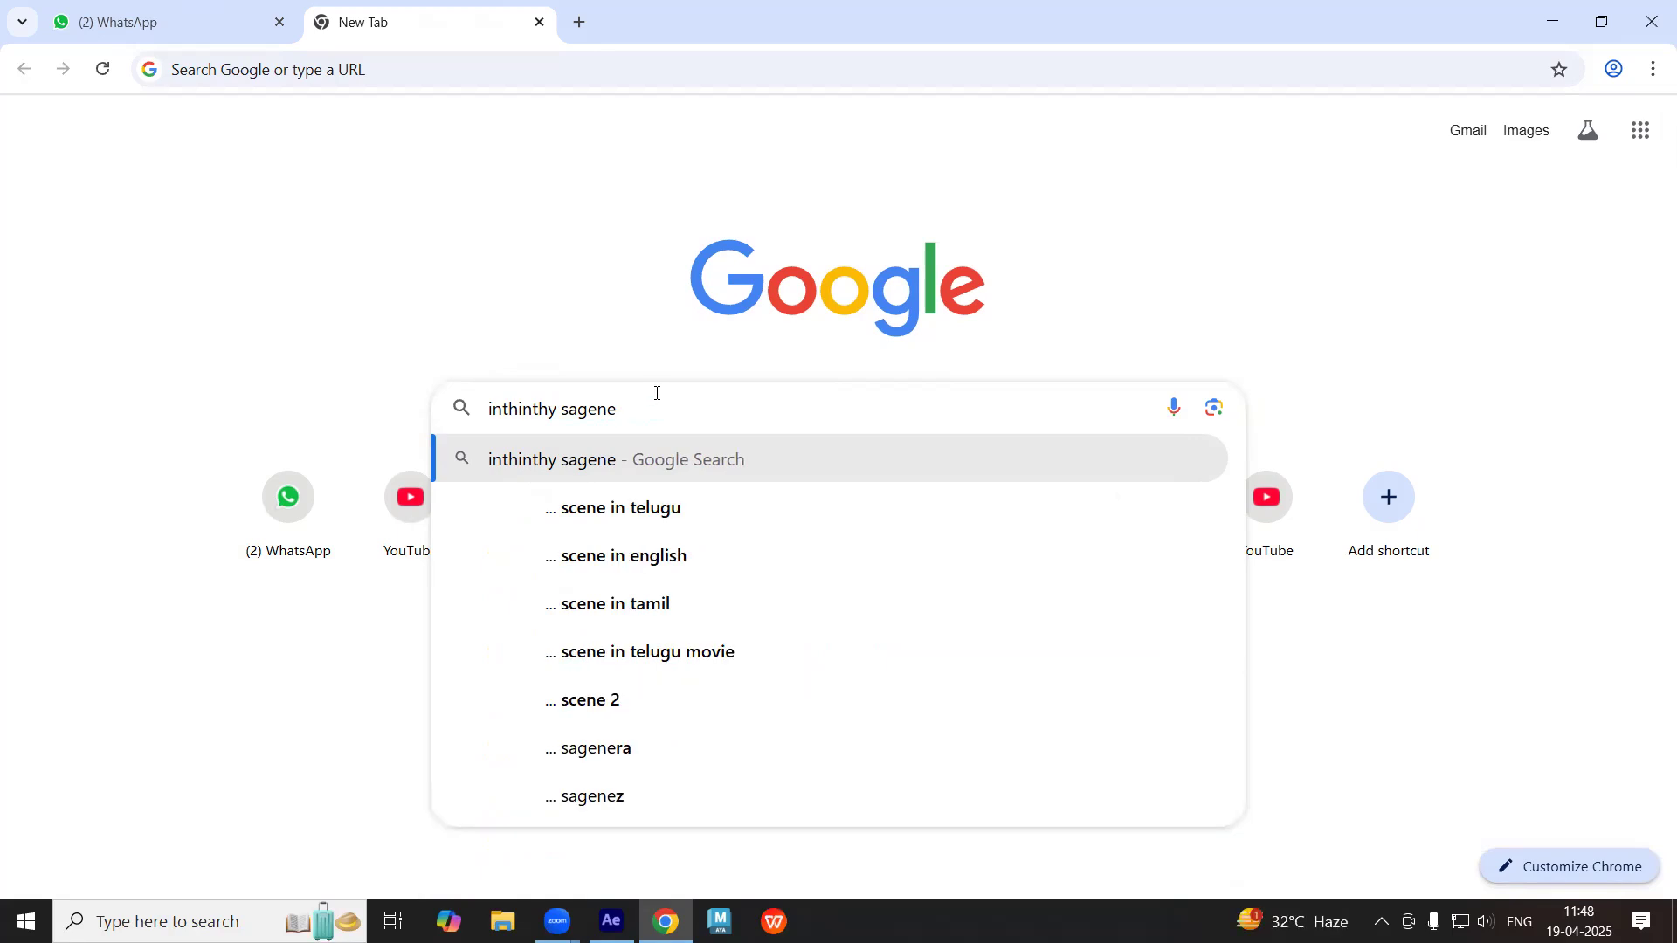
{"action": "type", "text": " lyrics in telugu"}
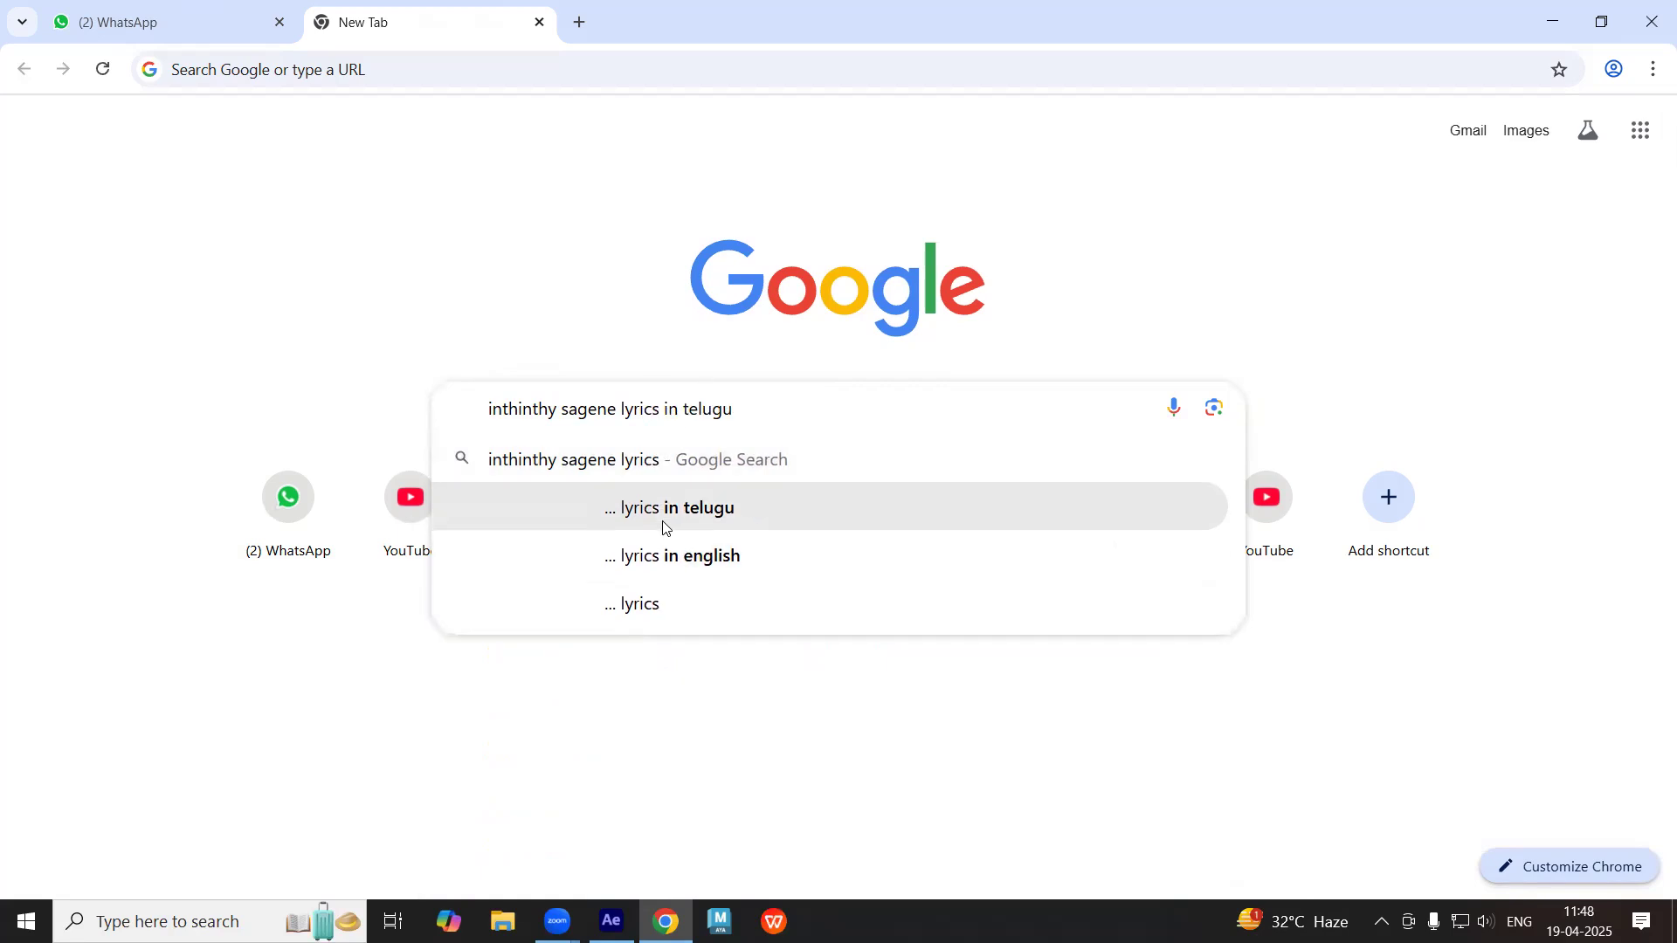
{"action": "left_click", "coordinate": [669, 511]}
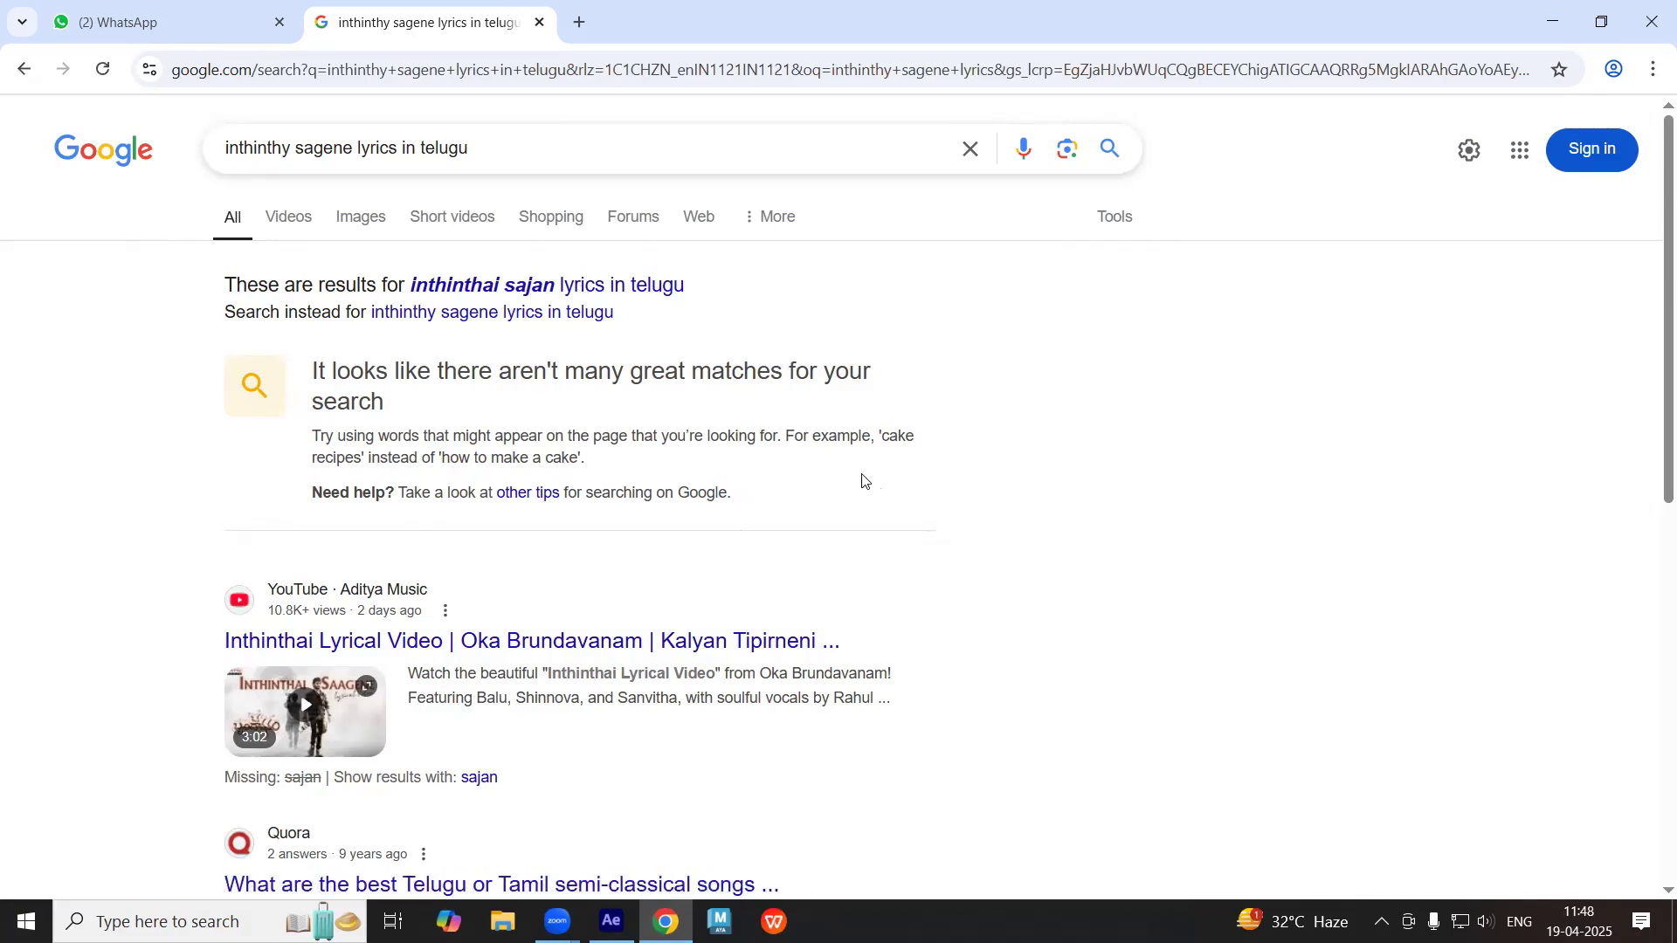
- Check the Quora result on the best Telugu or Tamil semi-classical songs for the lyrics and return to After Effects
{"action": "scroll", "coordinate": [862, 476], "scroll_direction": "down", "scroll_amount": 2}
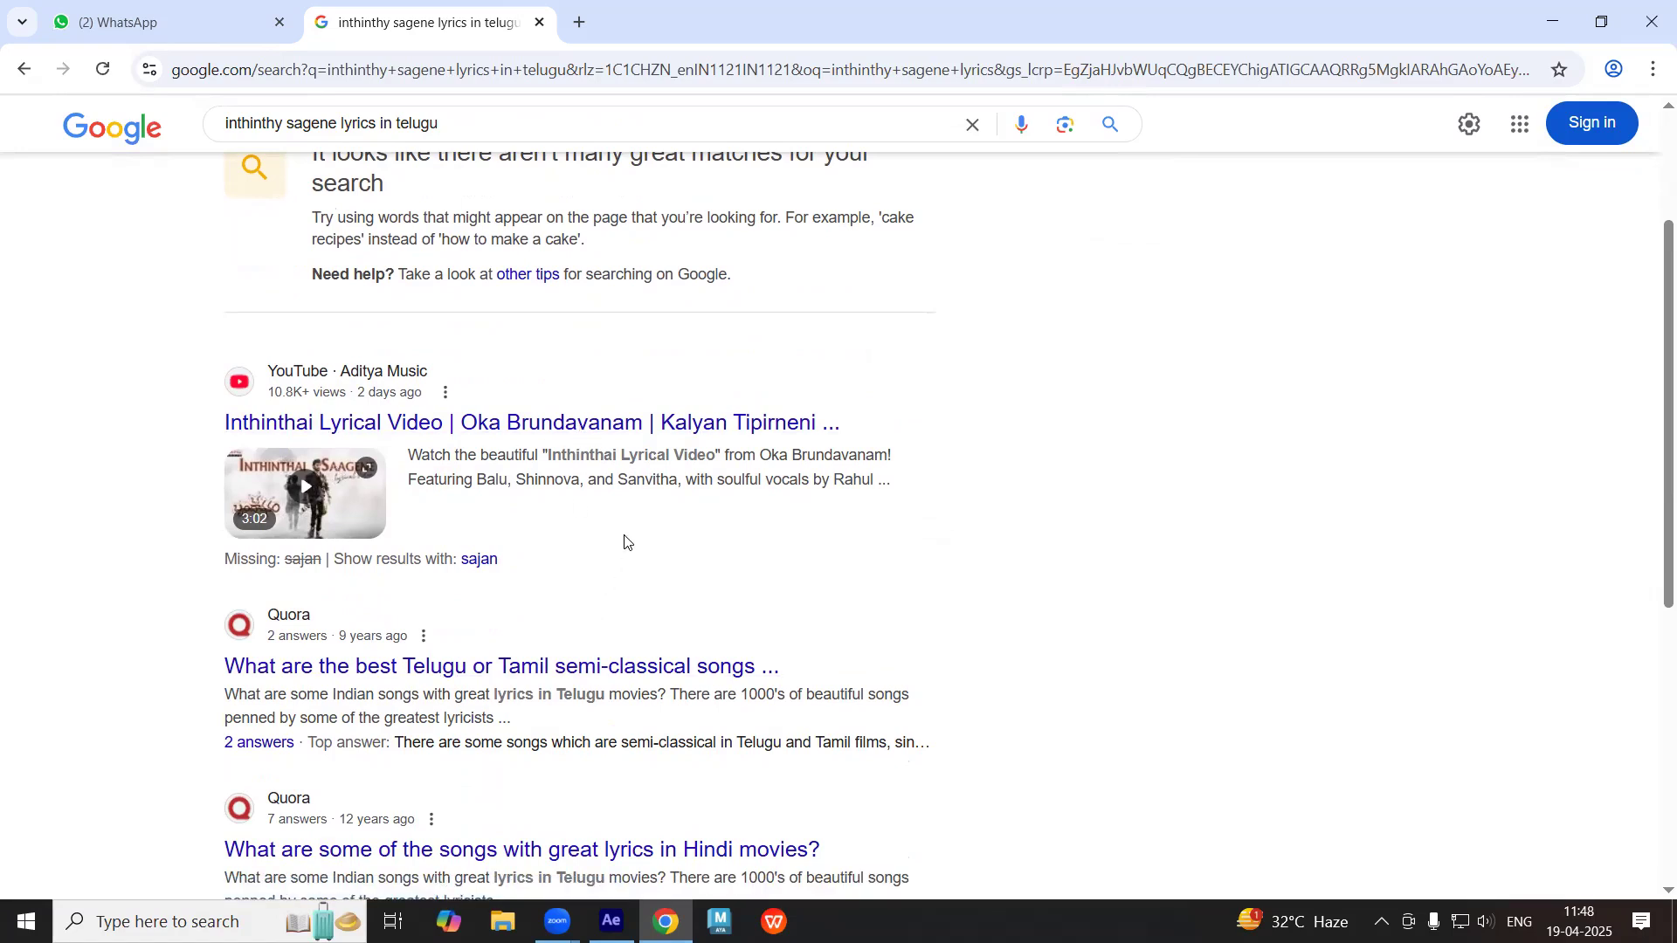
{"action": "scroll", "coordinate": [623, 541], "scroll_direction": "down", "scroll_amount": 2}
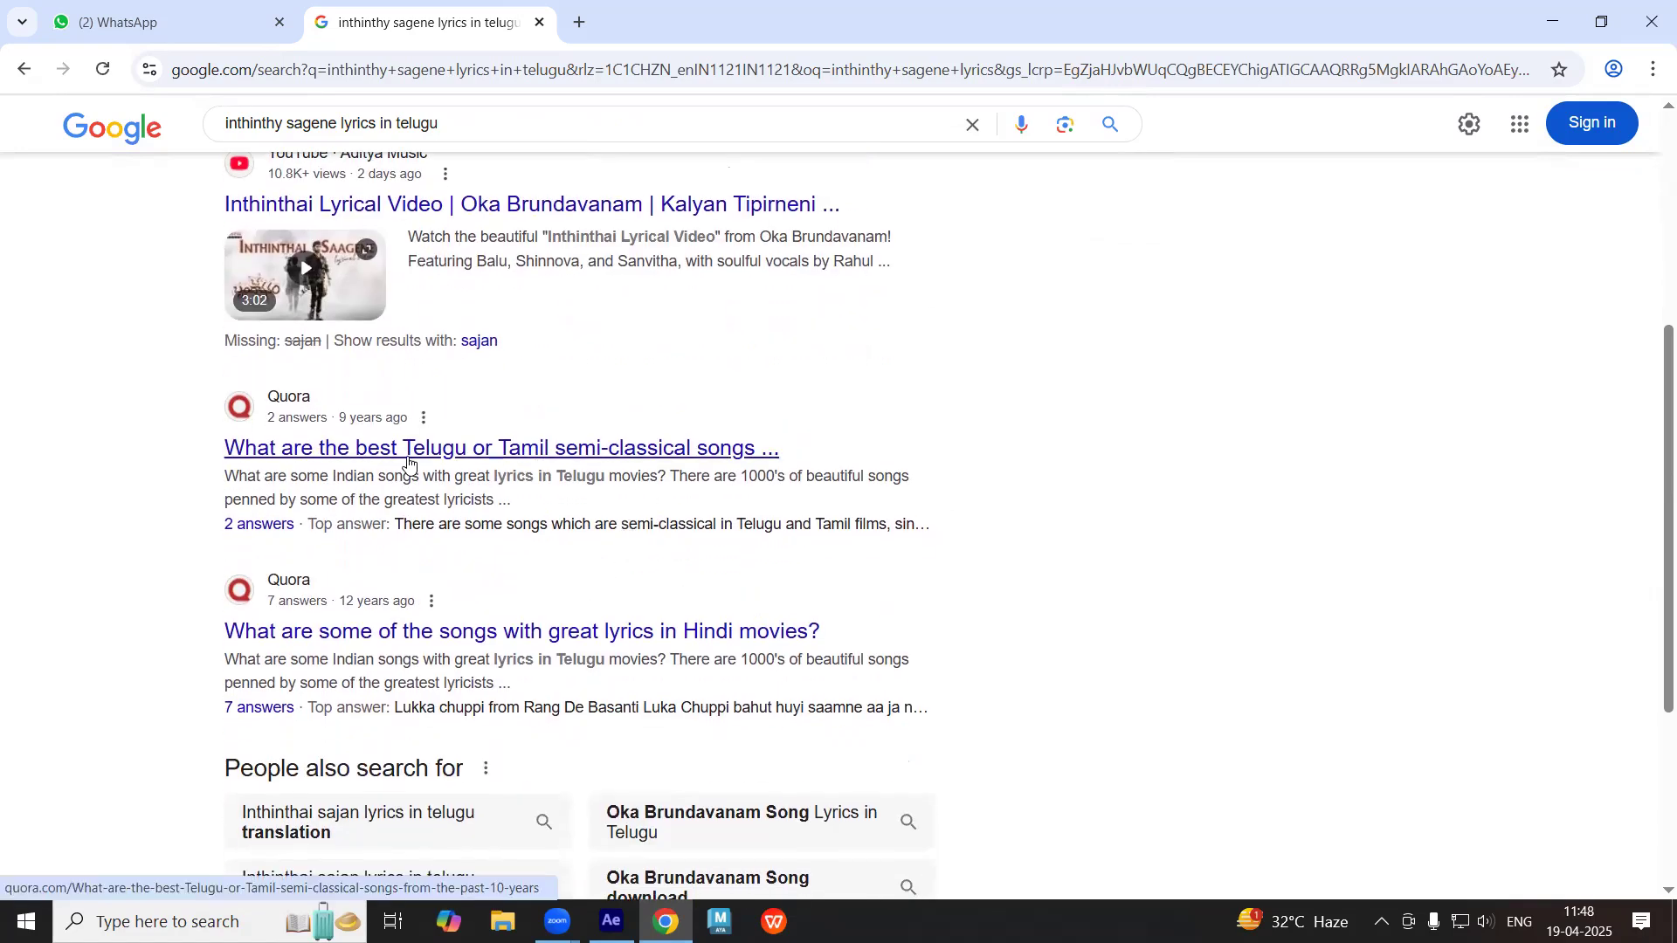
{"action": "left_click", "coordinate": [533, 458]}
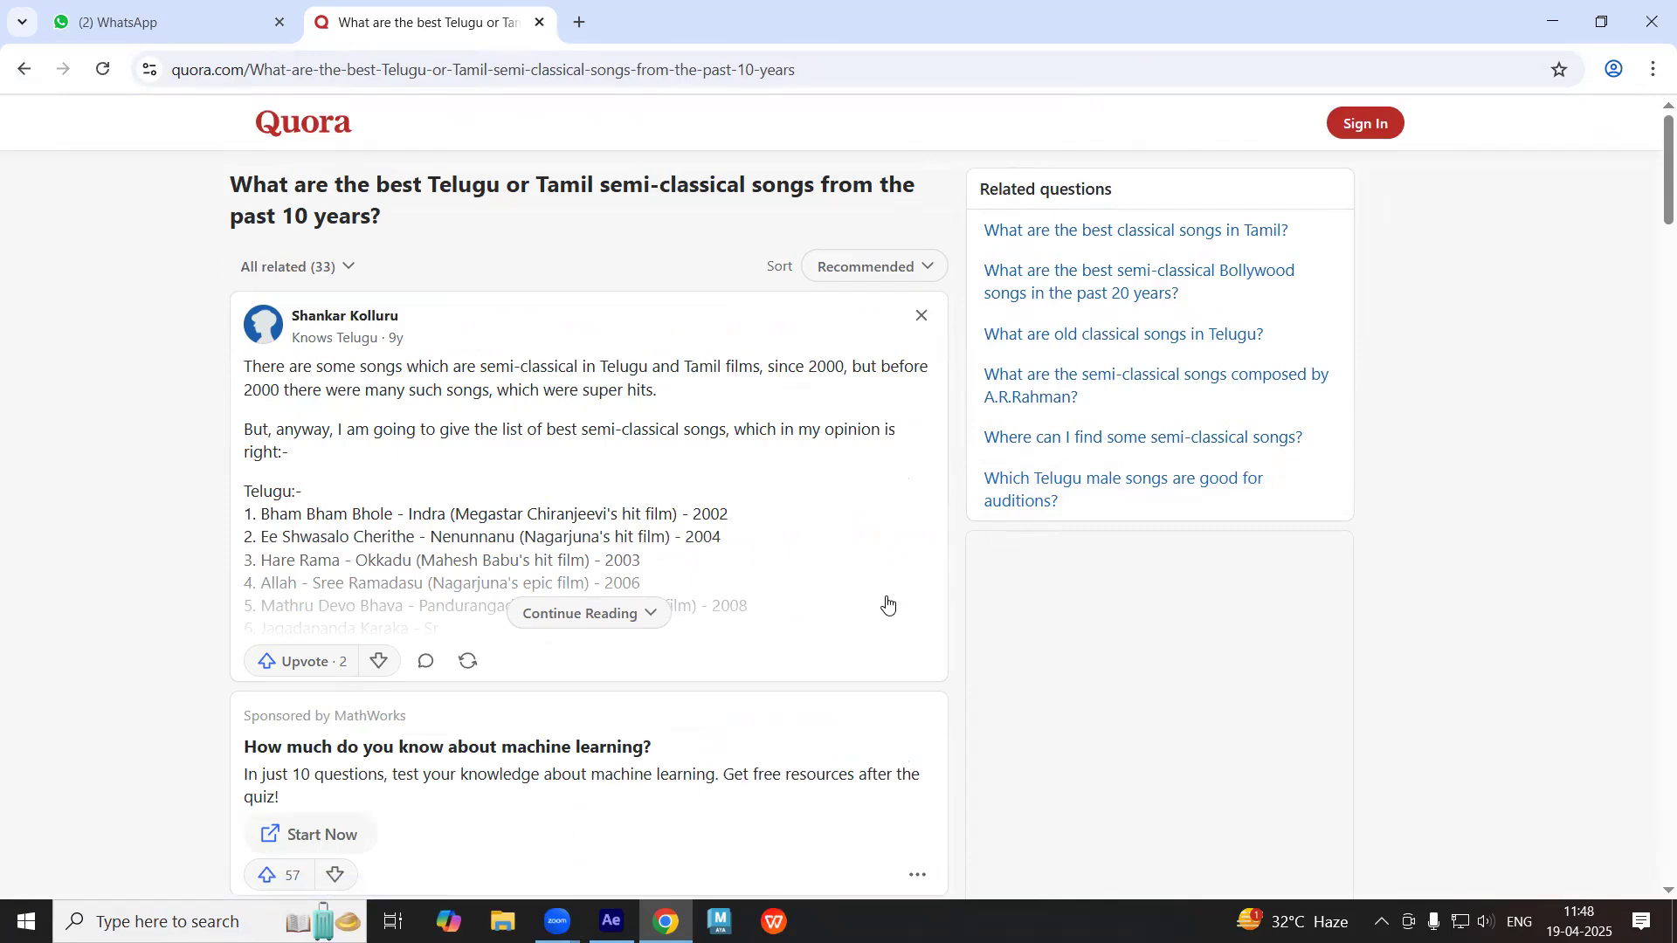
{"action": "scroll", "coordinate": [891, 591], "scroll_direction": "down", "scroll_amount": 5}
{"action": "scroll", "coordinate": [891, 576], "scroll_direction": "down", "scroll_amount": 4}
{"action": "scroll", "coordinate": [683, 564], "scroll_direction": "up", "scroll_amount": 9}
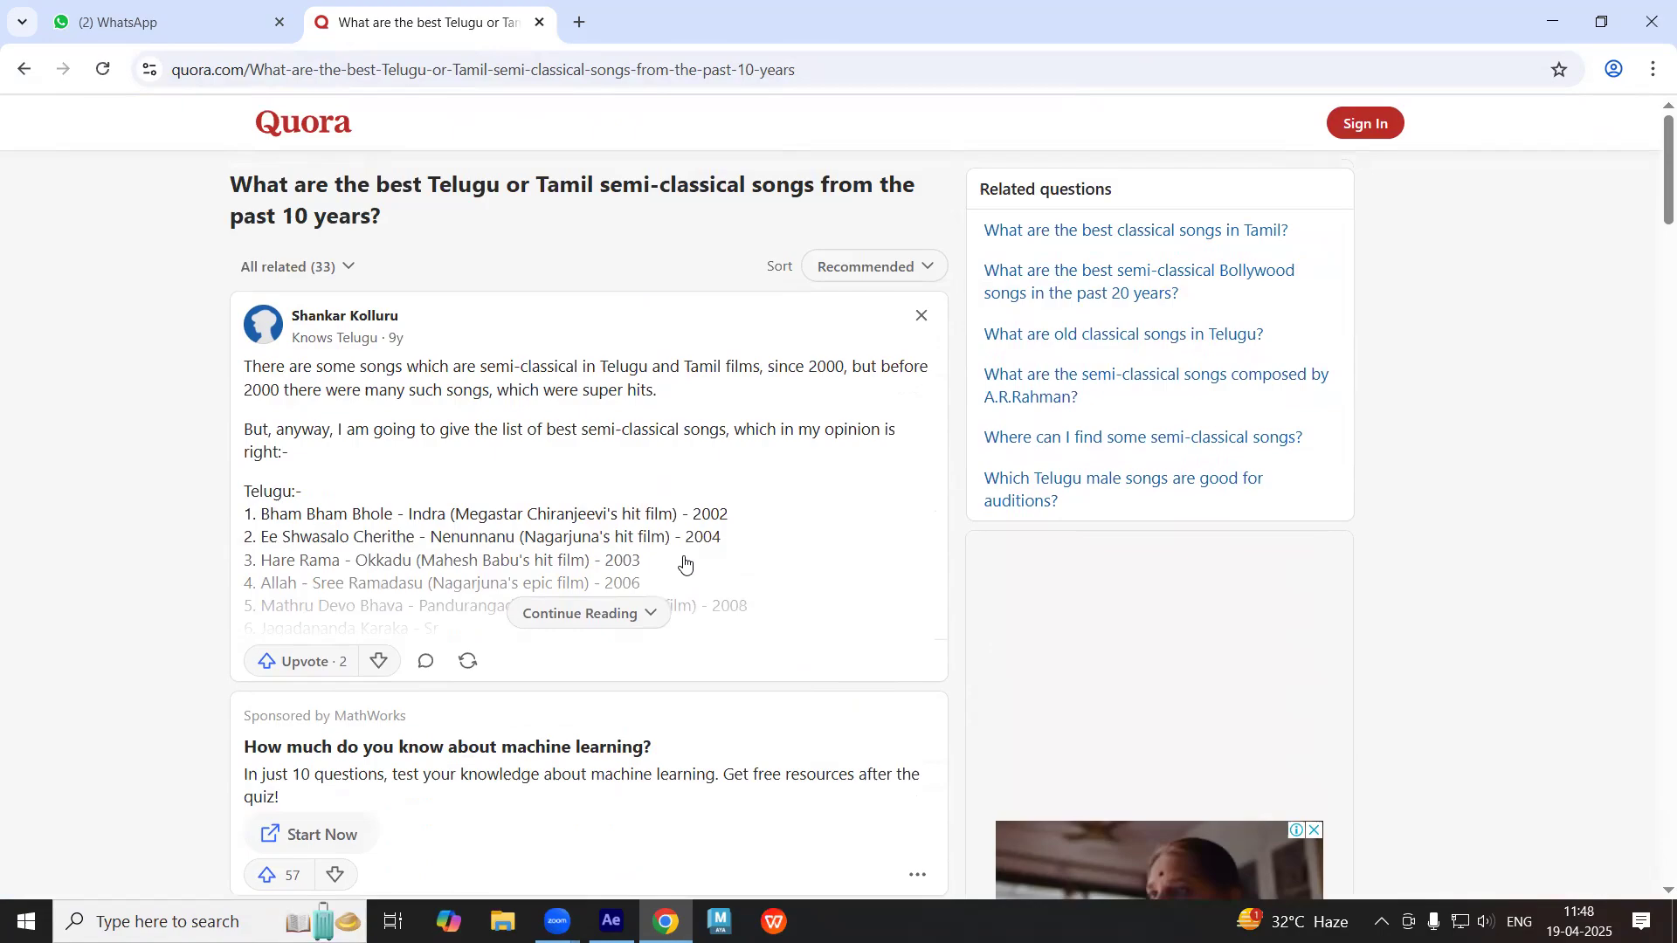
{"action": "left_click", "coordinate": [1547, 30]}
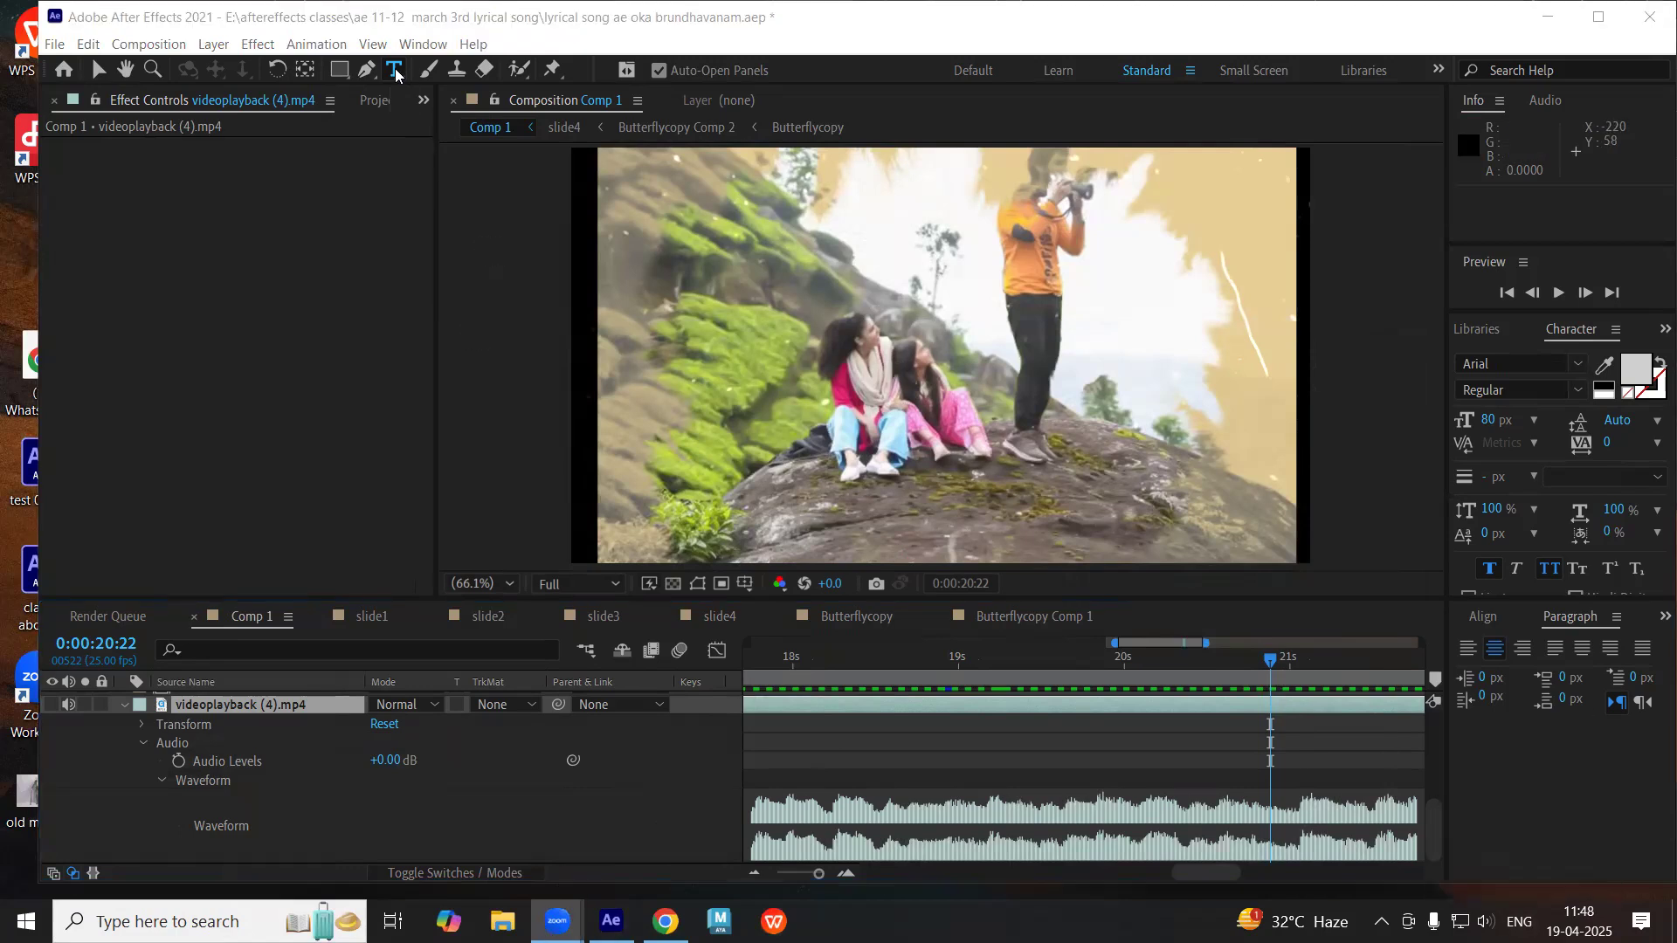
- Start a text layer over the green slope beside the seated women and switch the input language to Telugu
{"action": "left_click", "coordinate": [793, 421]}
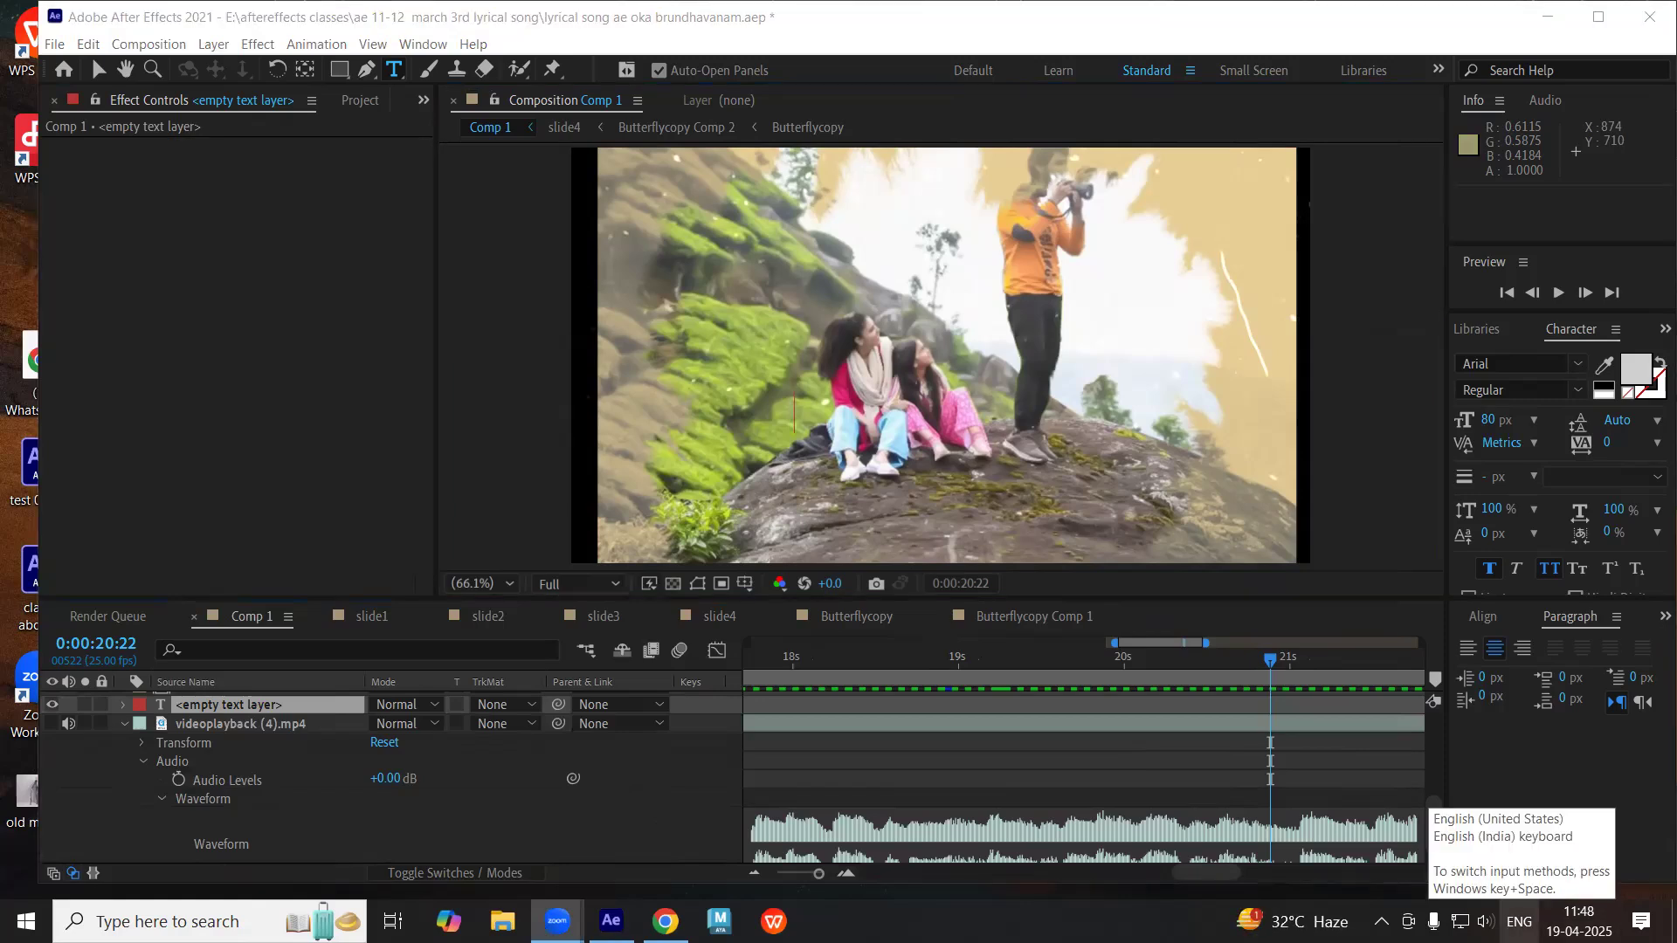
{"action": "left_click", "coordinate": [1520, 922]}
{"action": "left_click", "coordinate": [1466, 811]}
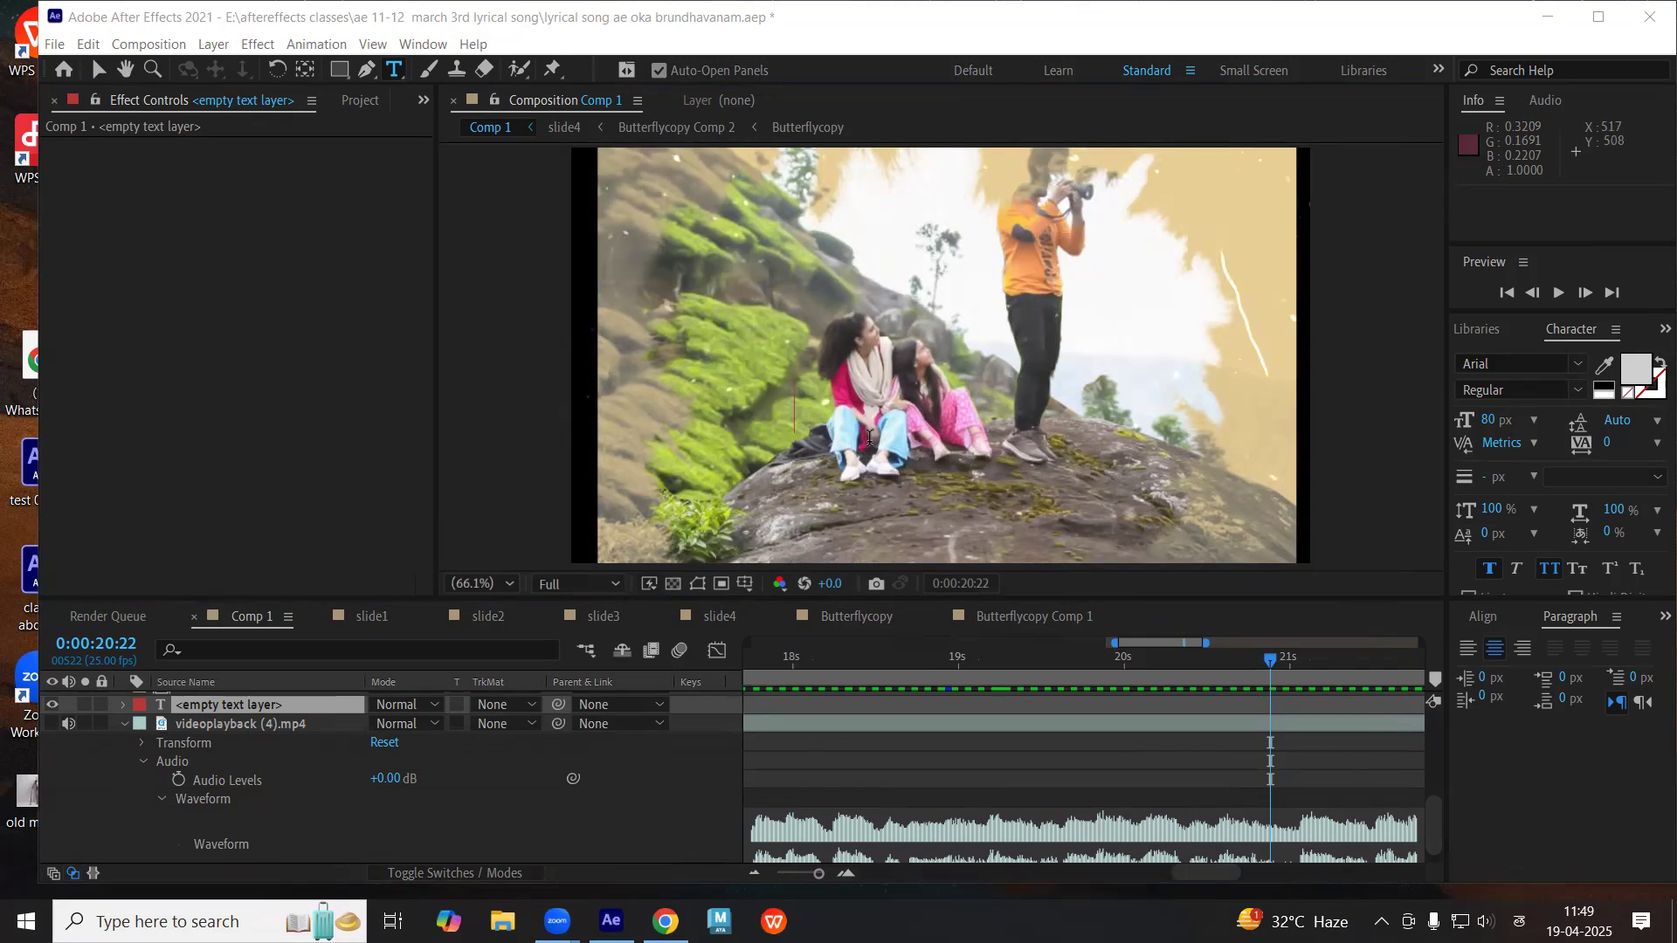
- Try to enter the Telugu word ఇంతింతై by transliterating "inthintha" and choosing the fourth suggestion
{"action": "type", "text": "in"}
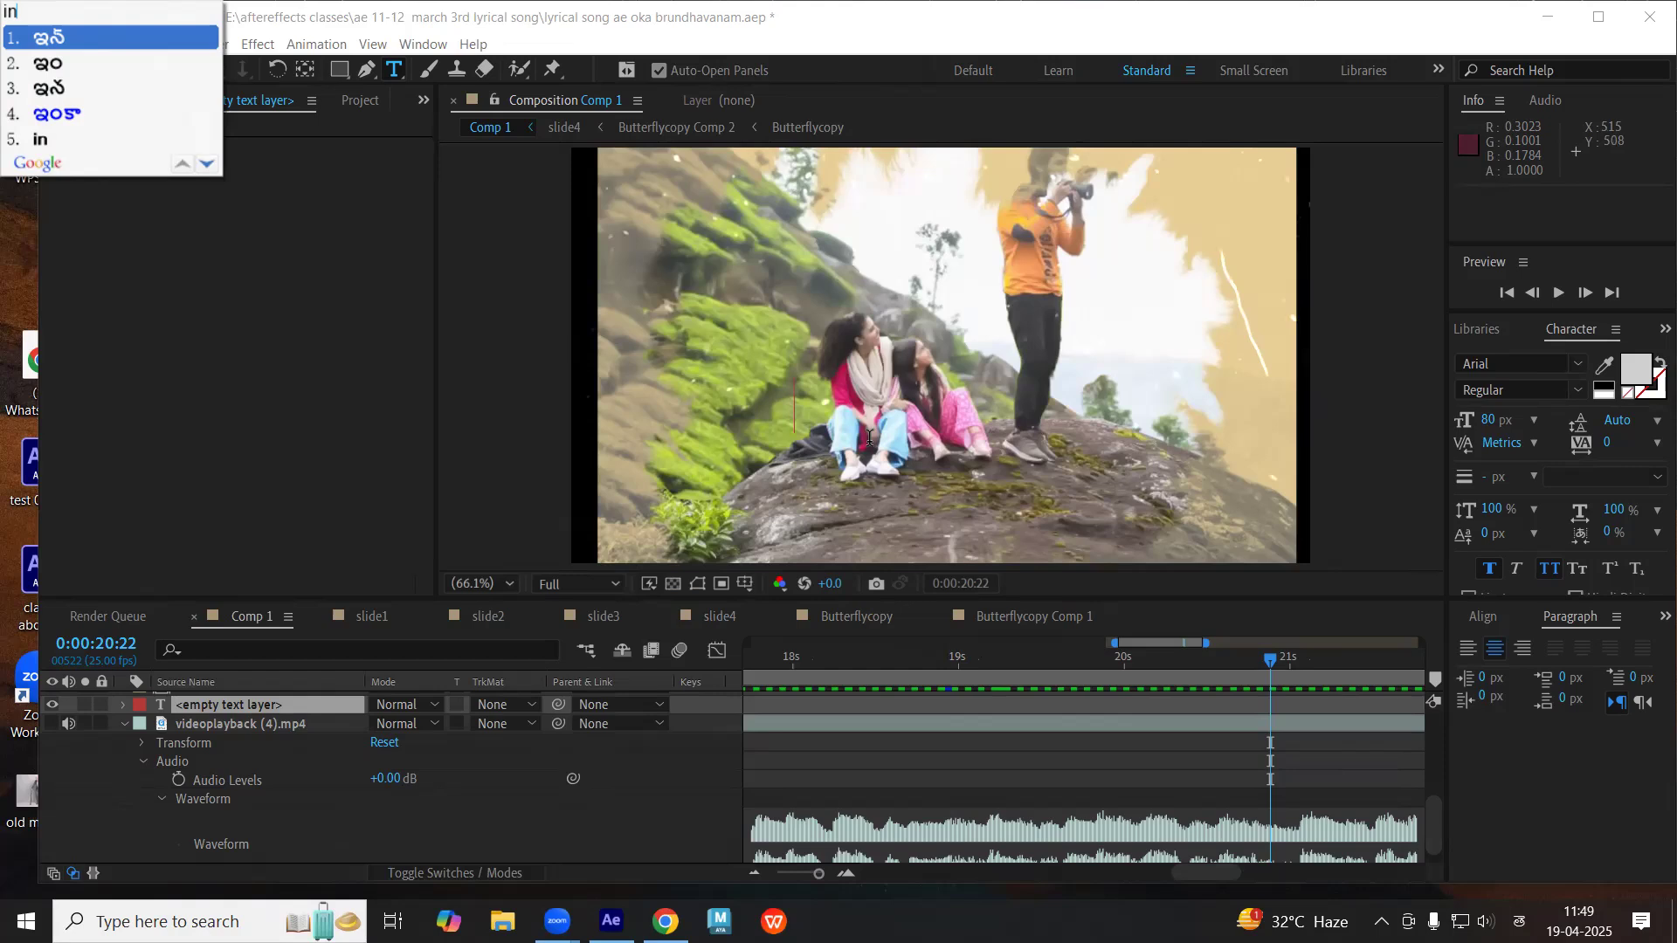
{"action": "type", "text": "th"}
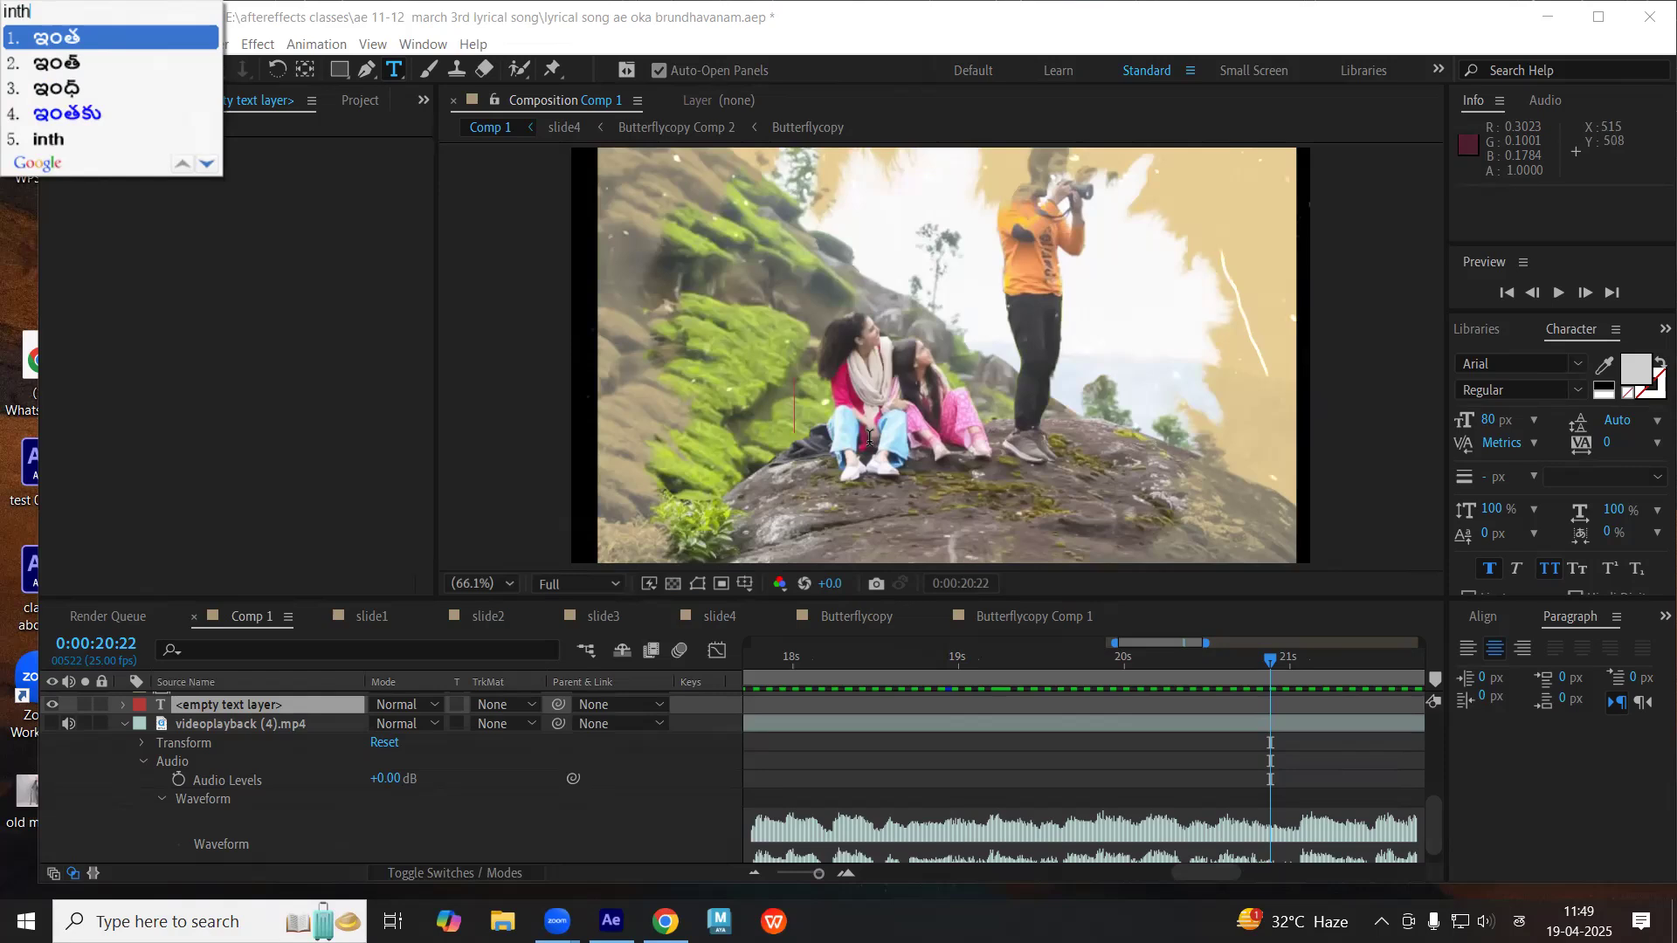
{"action": "type", "text": "in"}
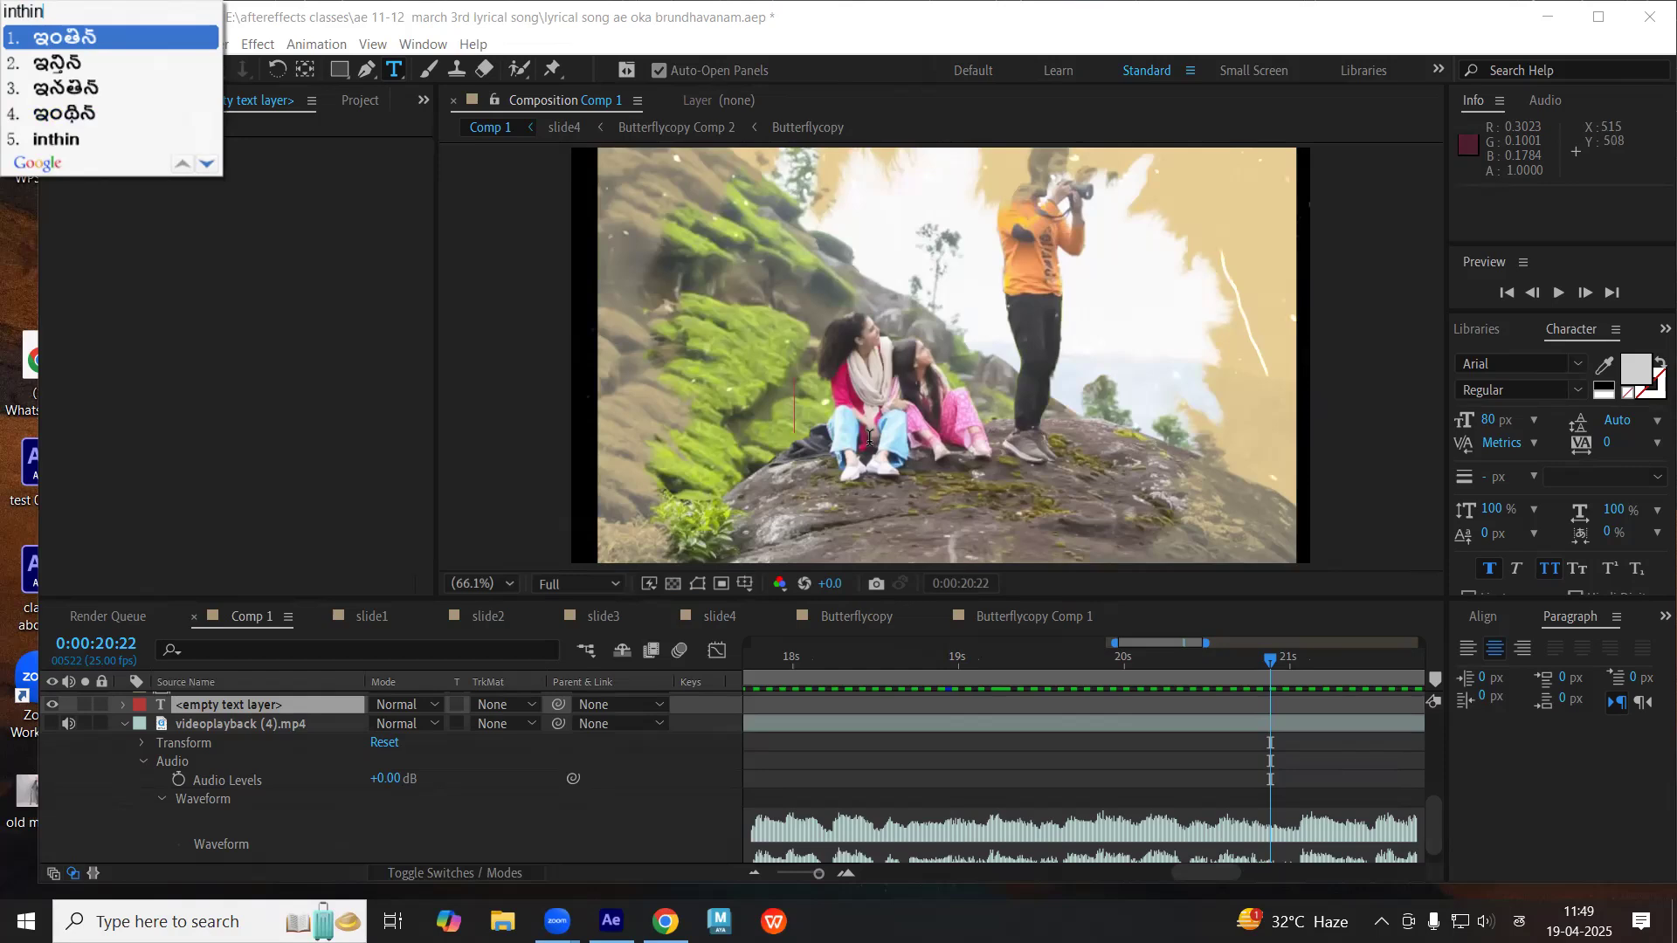
{"action": "type", "text": "tha"}
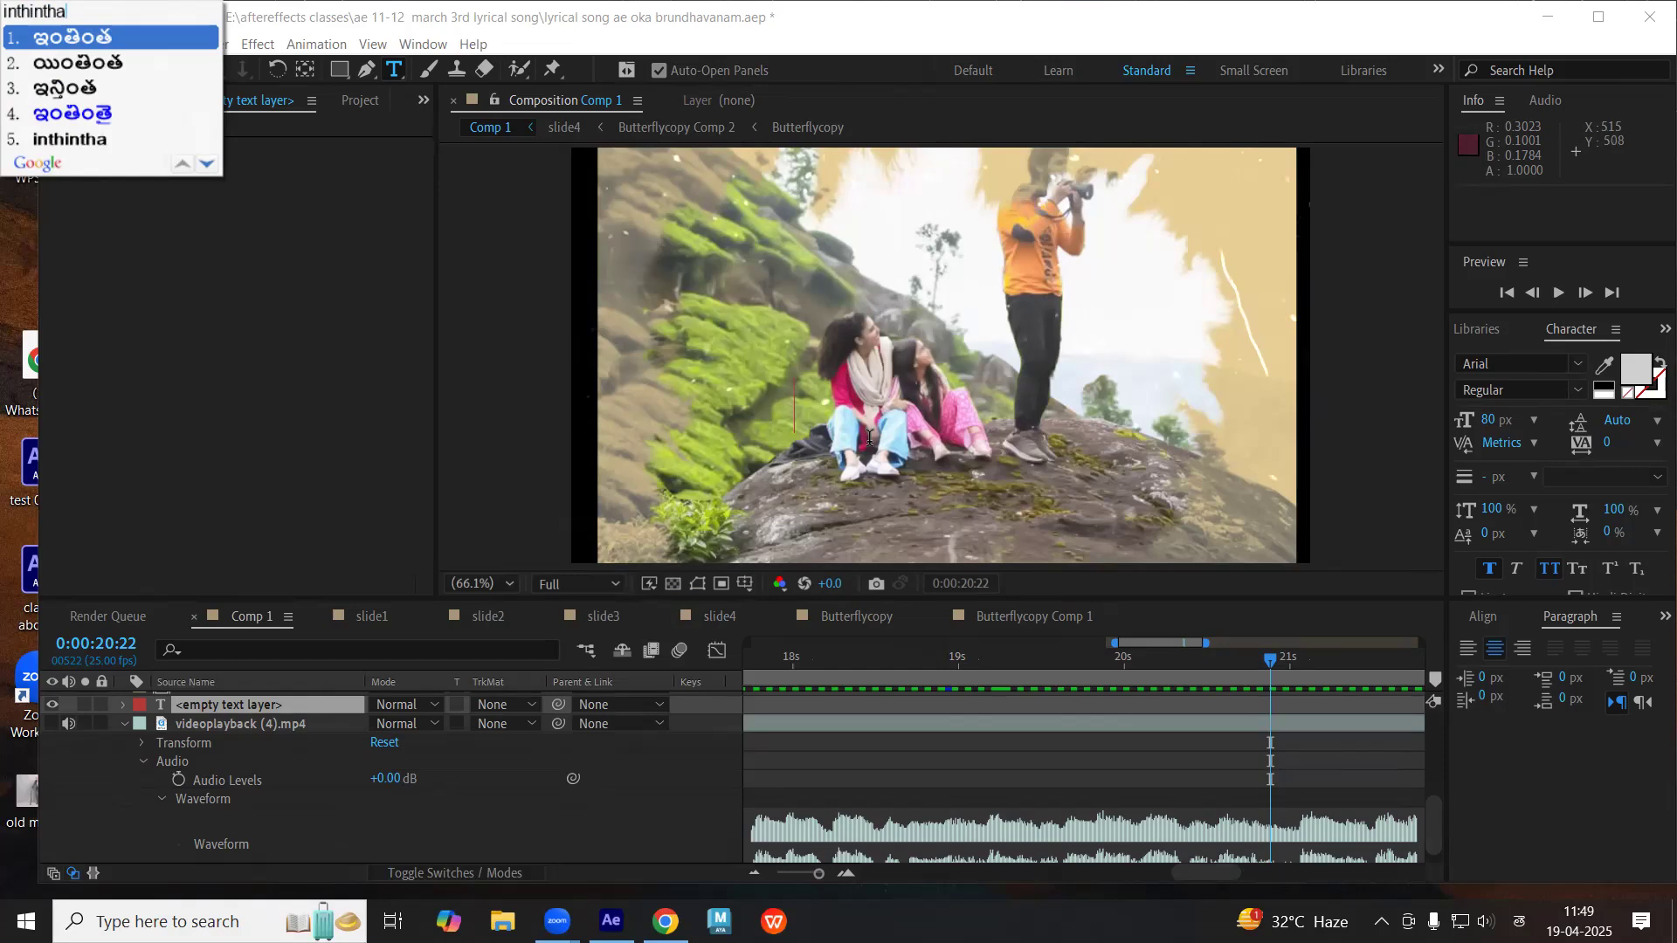
{"action": "key", "text": "Down"}
{"action": "key", "text": "Down"}
{"action": "key", "text": "Down"}
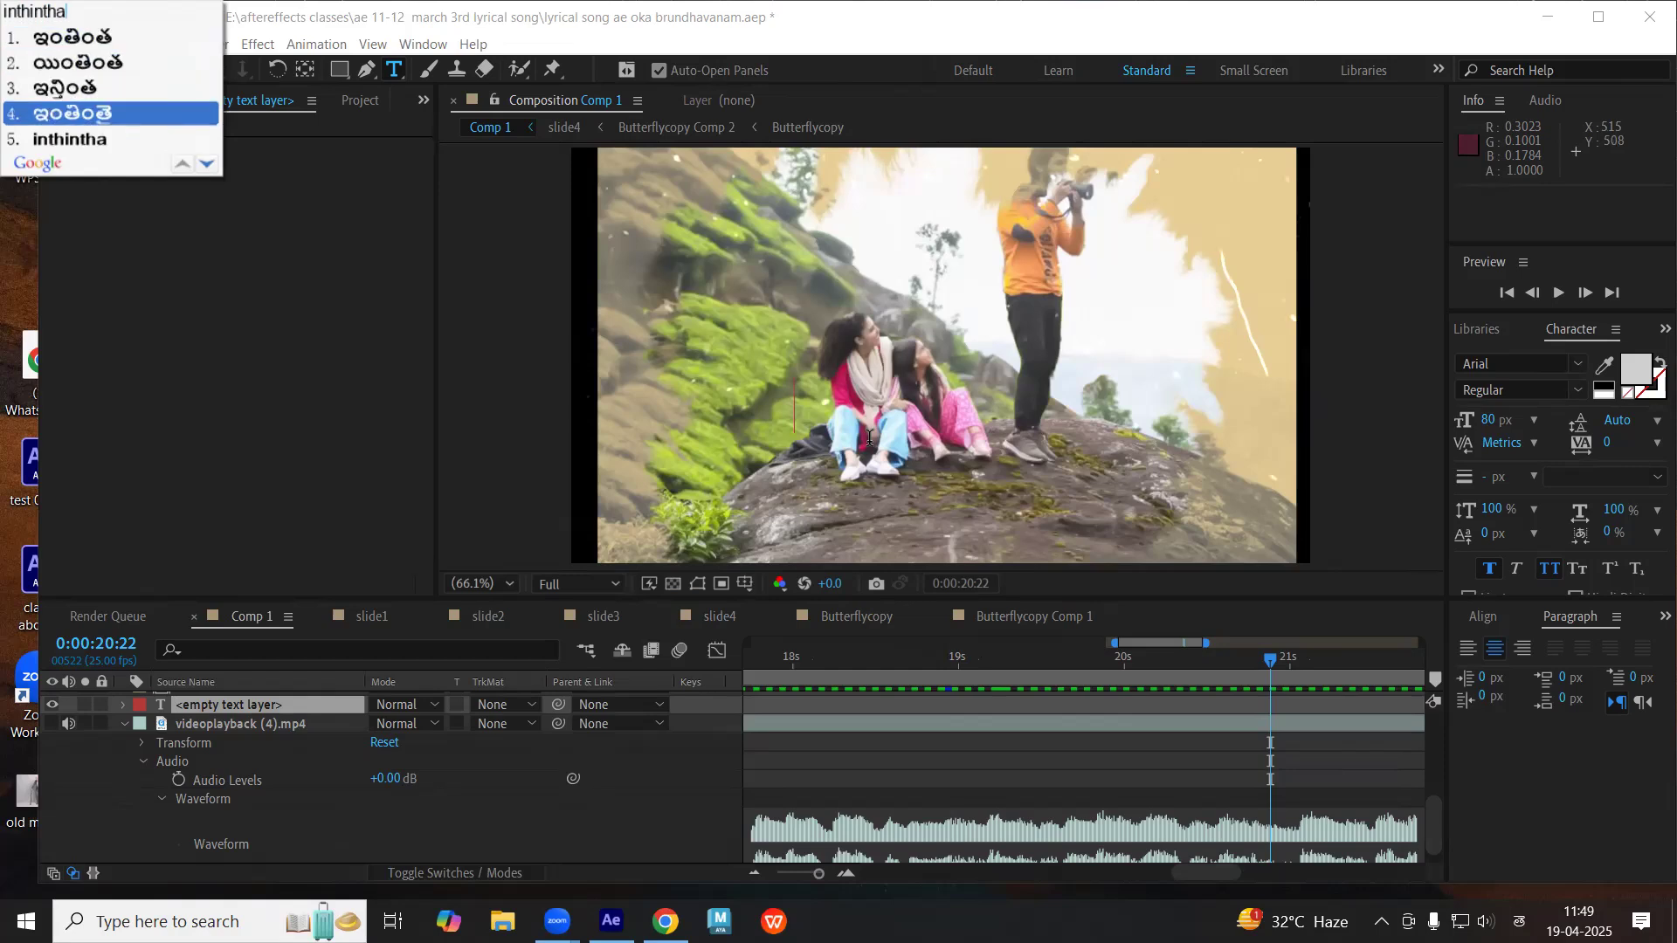
{"action": "key", "text": "Return"}
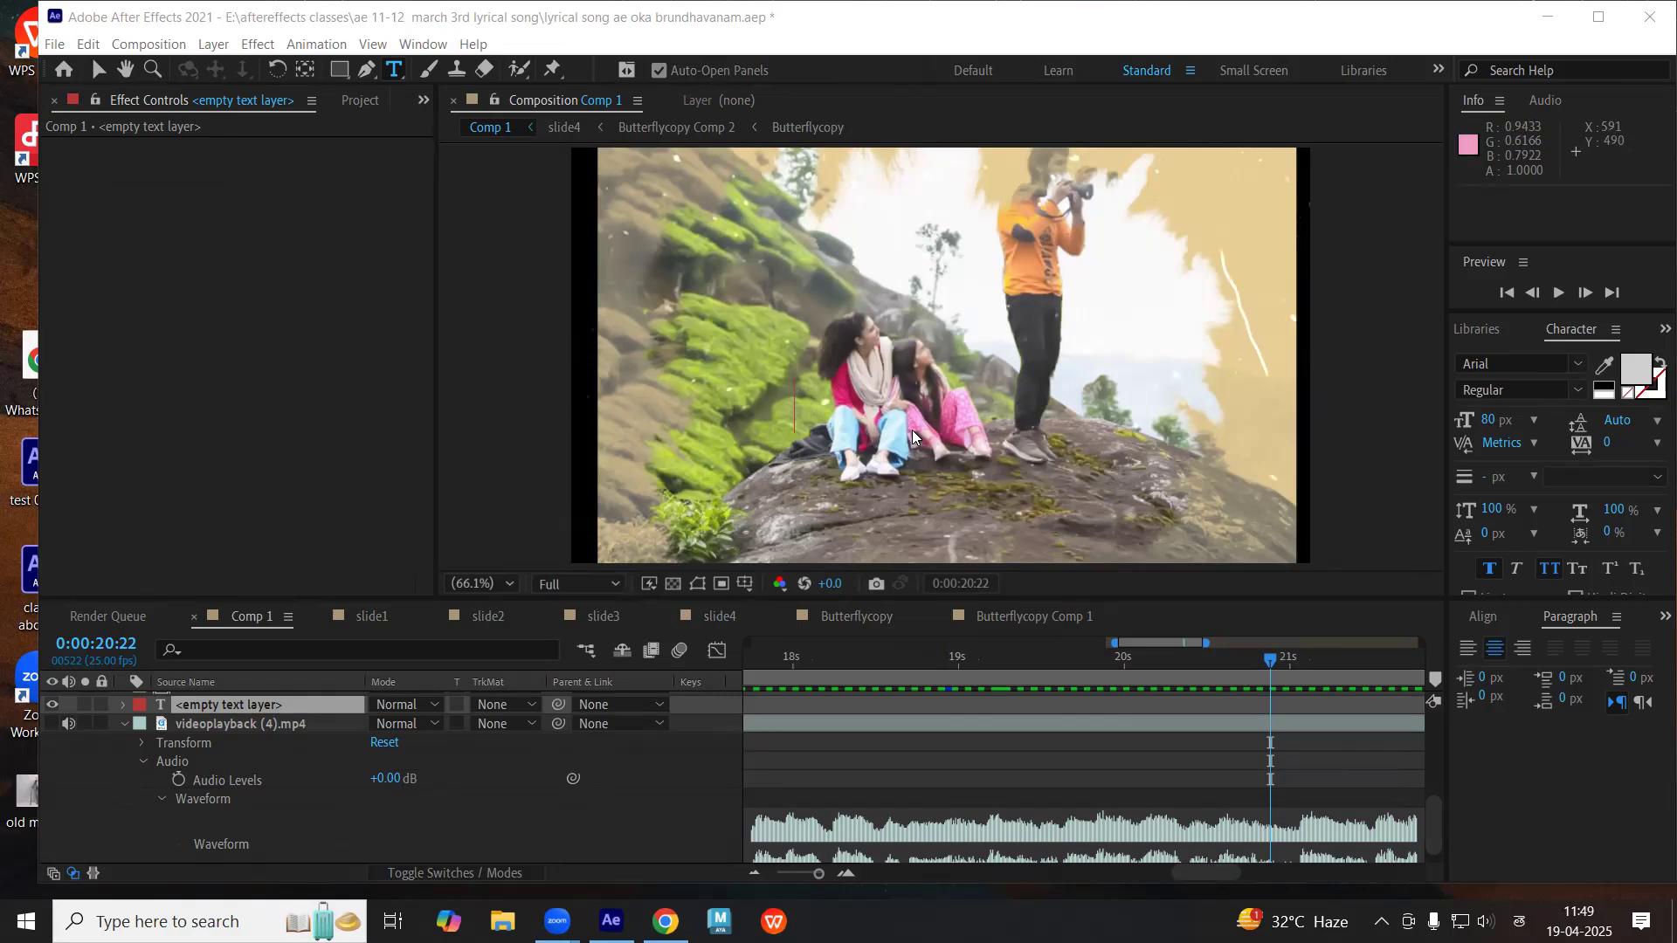
- Reopen the empty text layer for editing and enter the lyric ఇంతింతై in it
{"action": "key", "text": "period"}
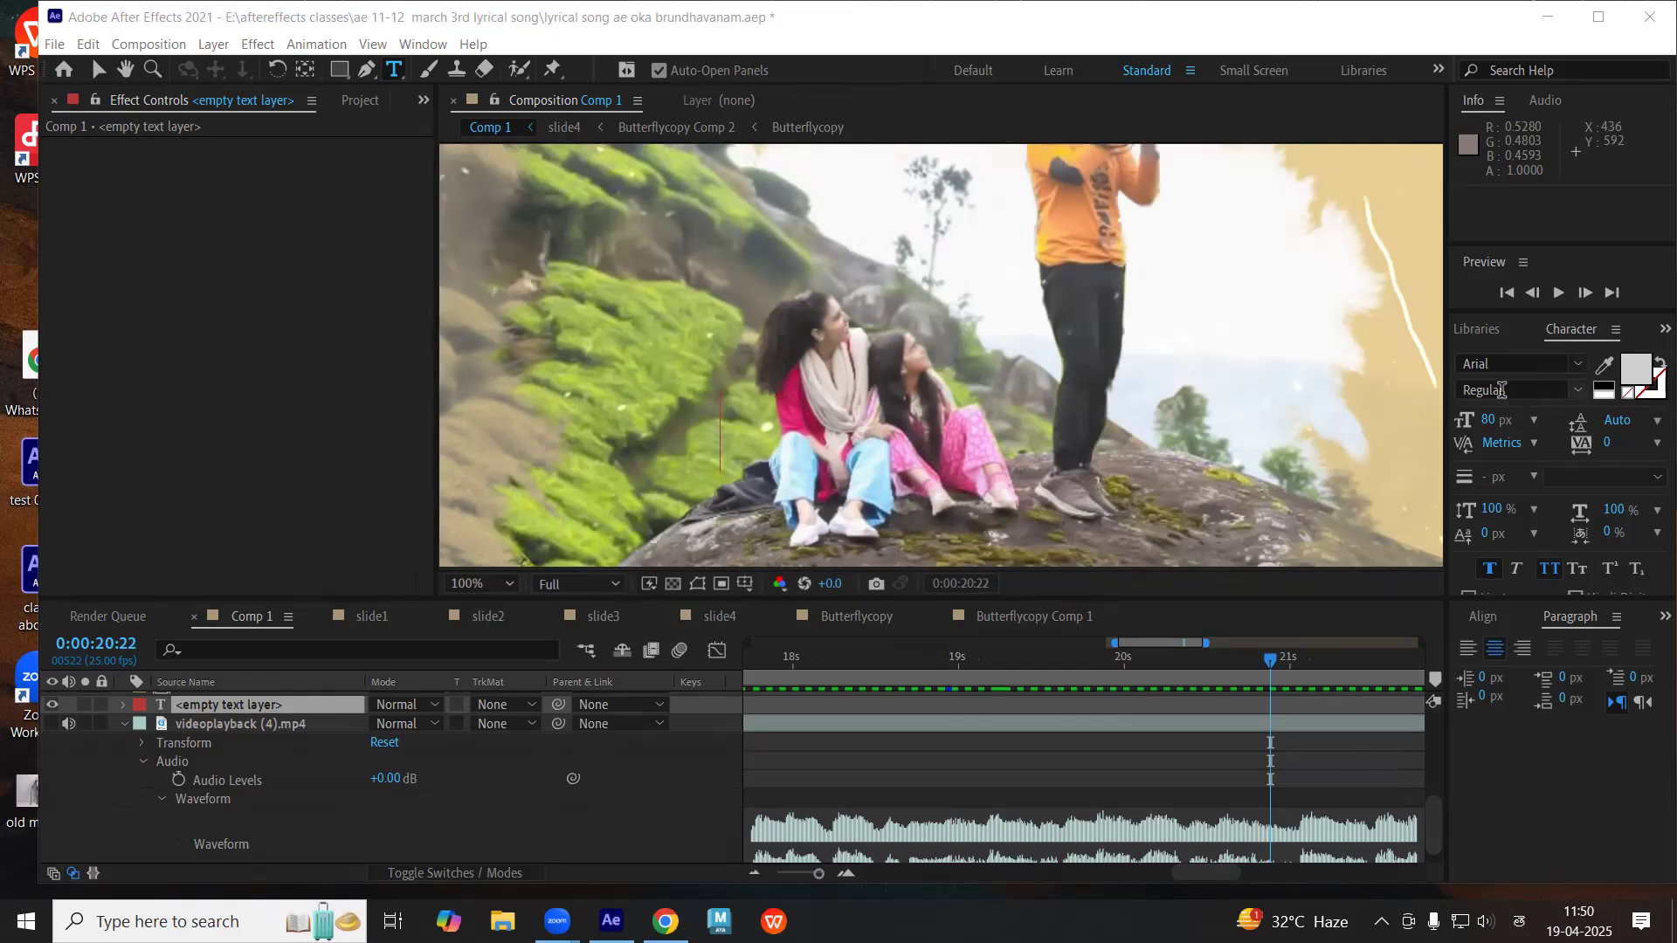
{"action": "left_click", "coordinate": [246, 705]}
{"action": "double_click", "coordinate": [246, 704]}
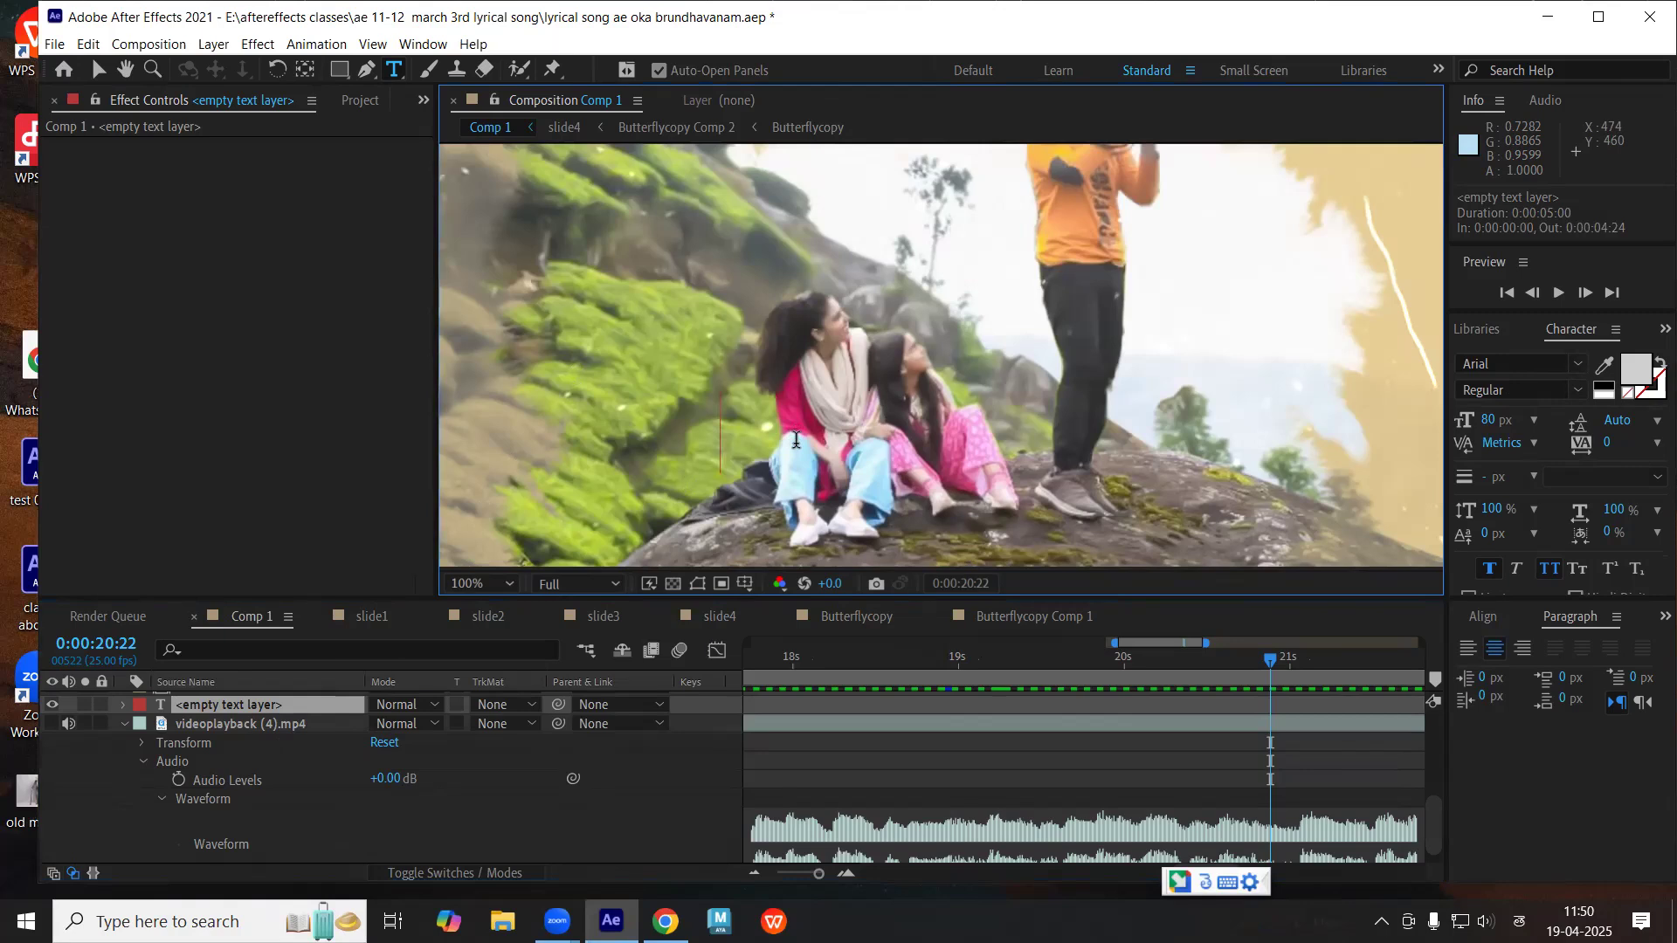
{"action": "type", "text": "ఇంతింతై"}
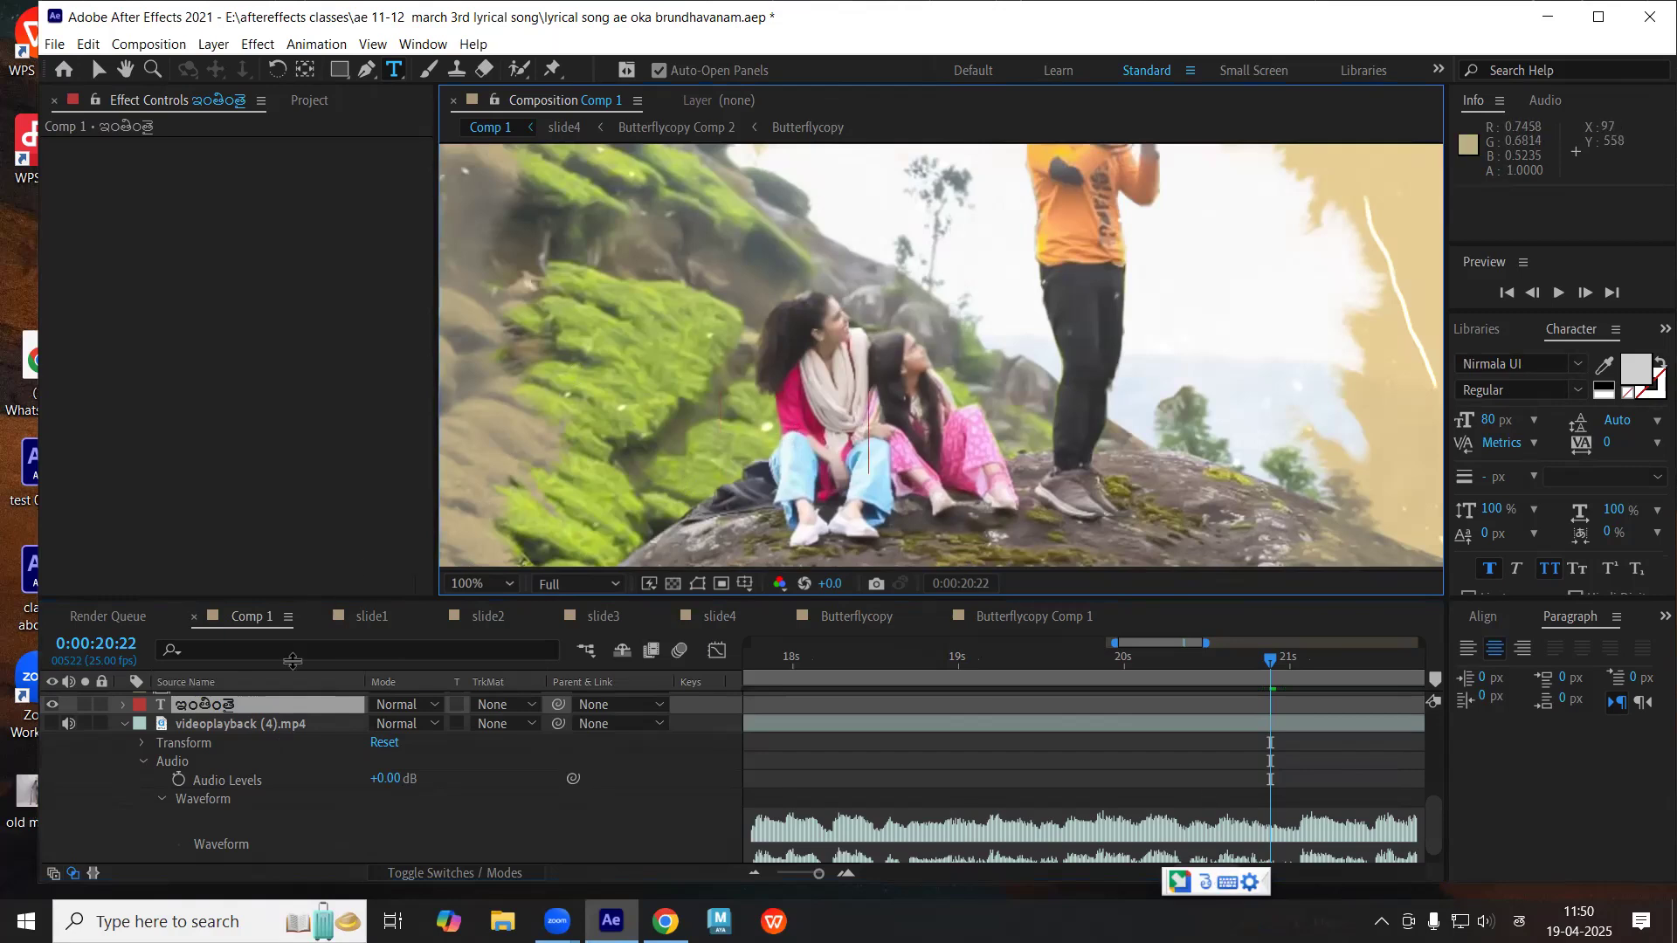
- Move the ఇంతింతై text layer along the timeline so it starts at 0:00:20:13
{"action": "left_click", "coordinate": [227, 715]}
{"action": "scroll", "coordinate": [996, 821], "scroll_direction": "up", "scroll_amount": 5}
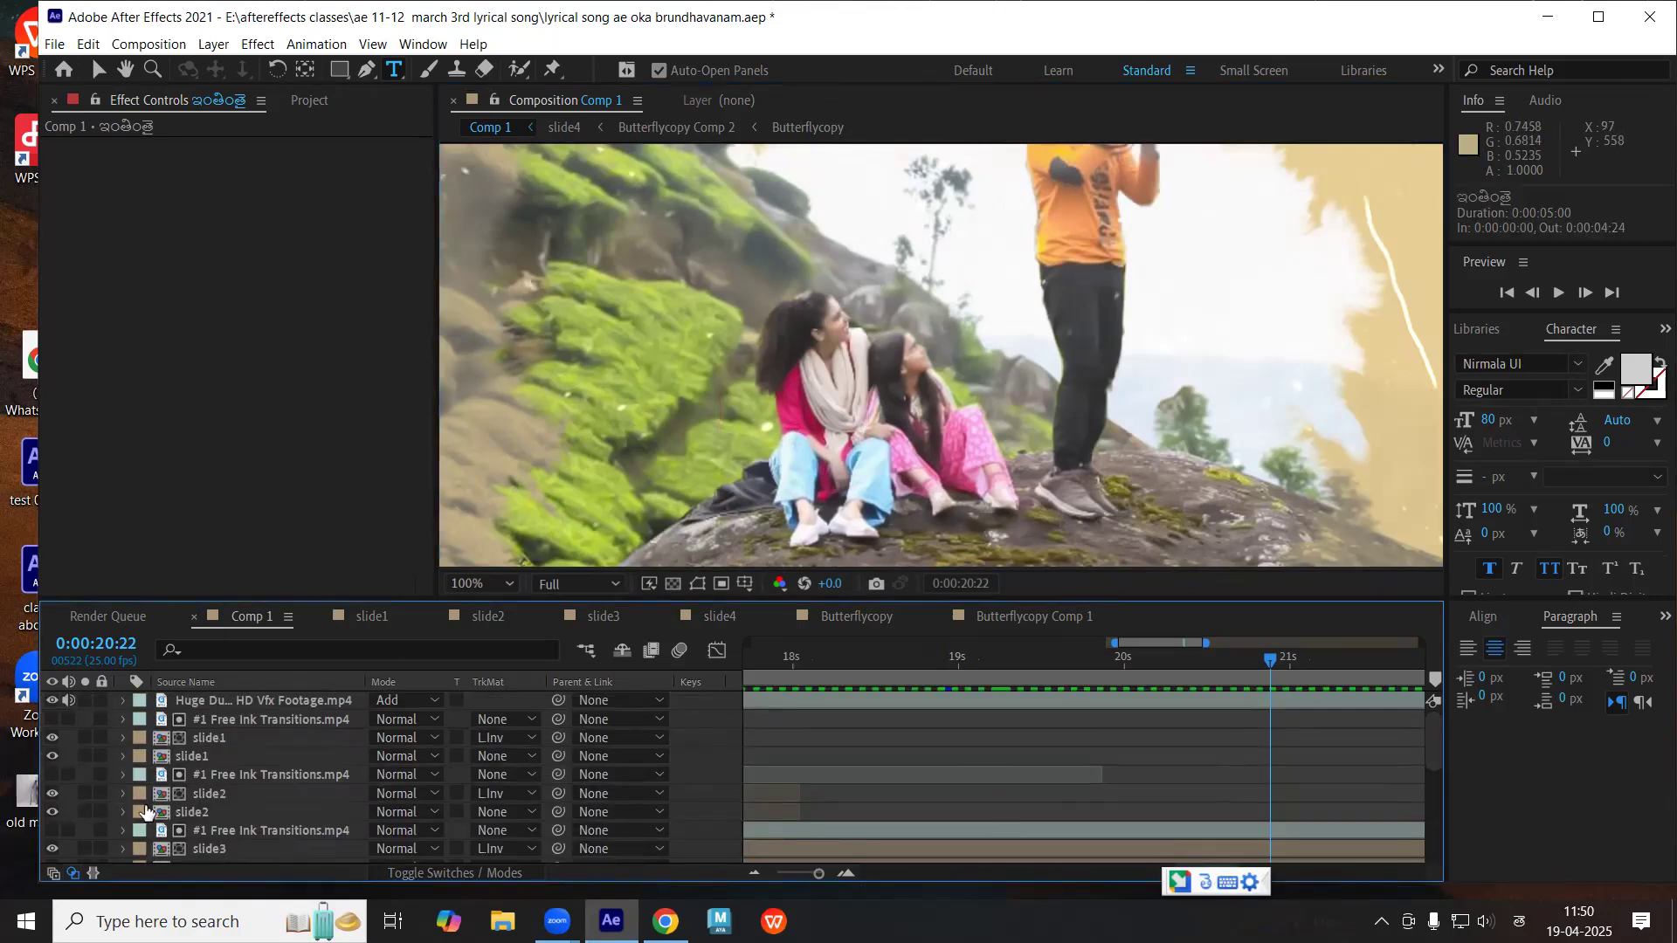
{"action": "scroll", "coordinate": [207, 793], "scroll_direction": "down", "scroll_amount": 4}
{"action": "left_click_drag", "start_coordinate": [818, 873], "coordinate": [768, 882]}
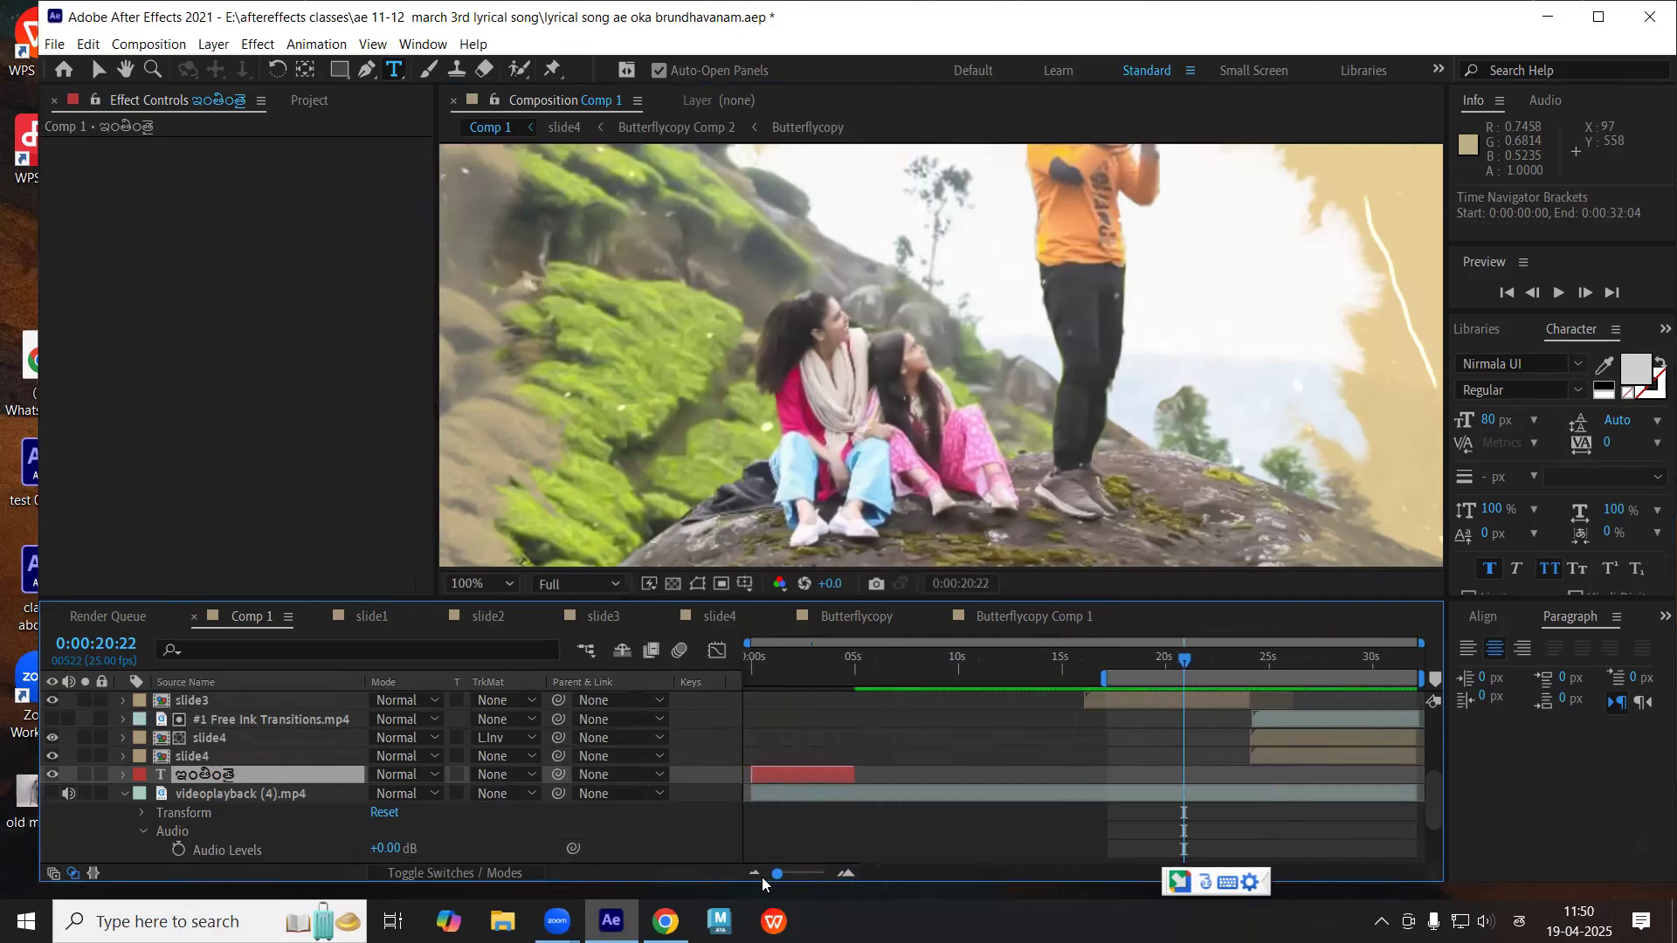
{"action": "left_click_drag", "start_coordinate": [769, 772], "coordinate": [1193, 797]}
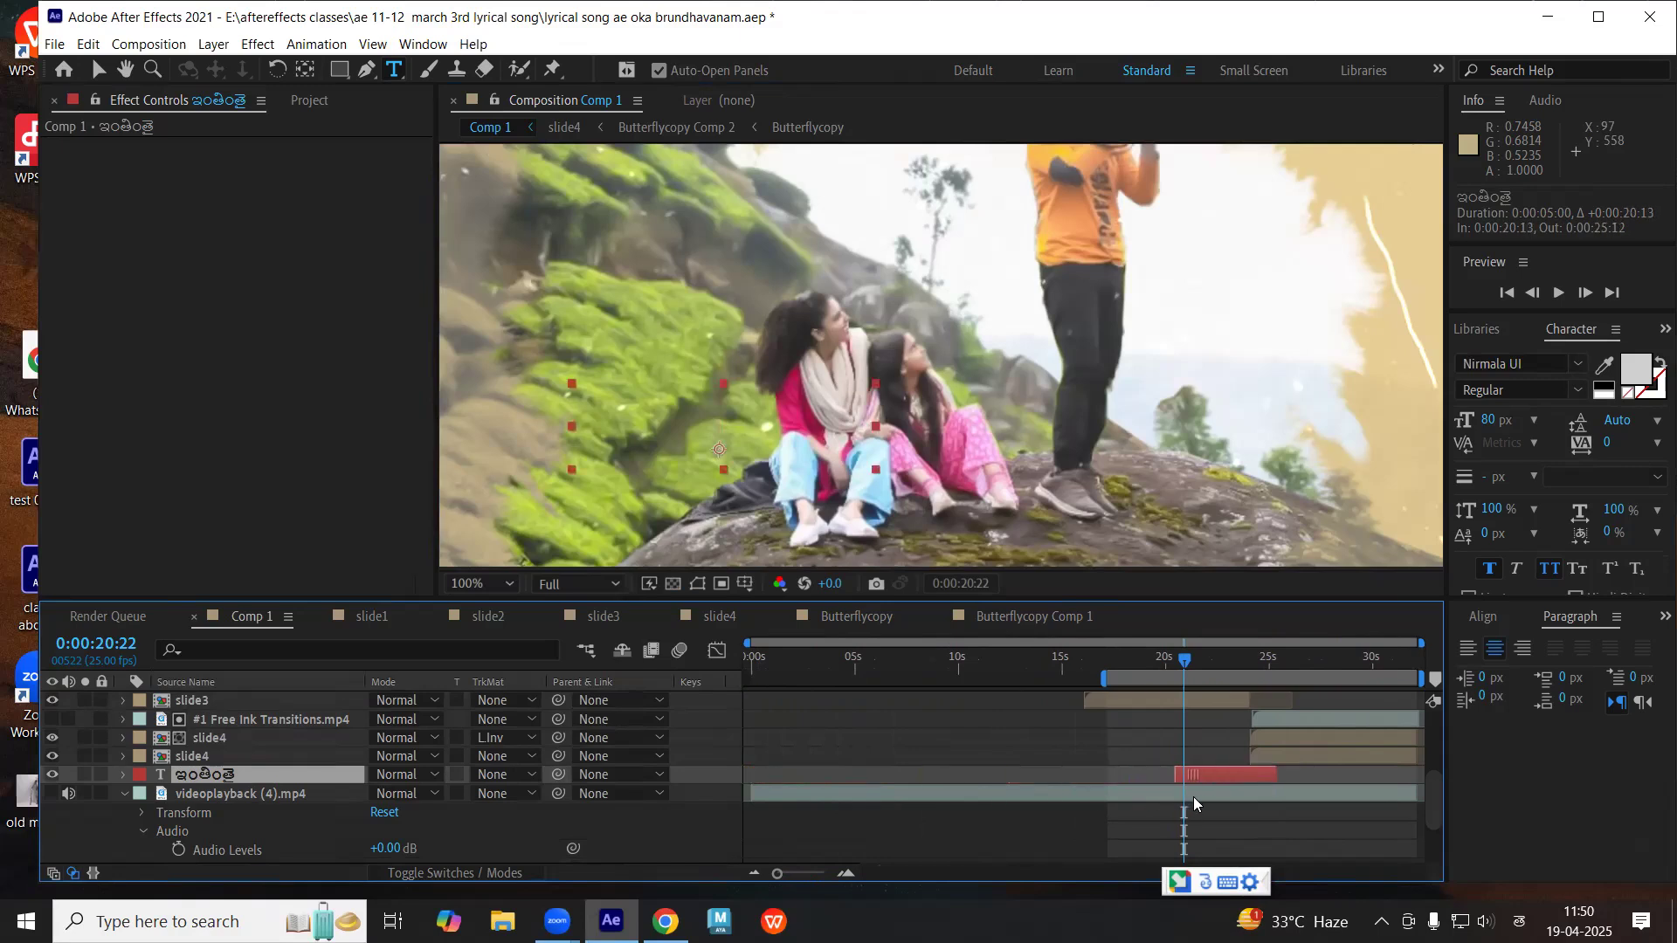
- Magnify the song's waveform around 0:00:20:22 and move the Telugu input bar clear of the timeline
{"action": "scroll", "coordinate": [1171, 790], "scroll_direction": "down", "scroll_amount": 2}
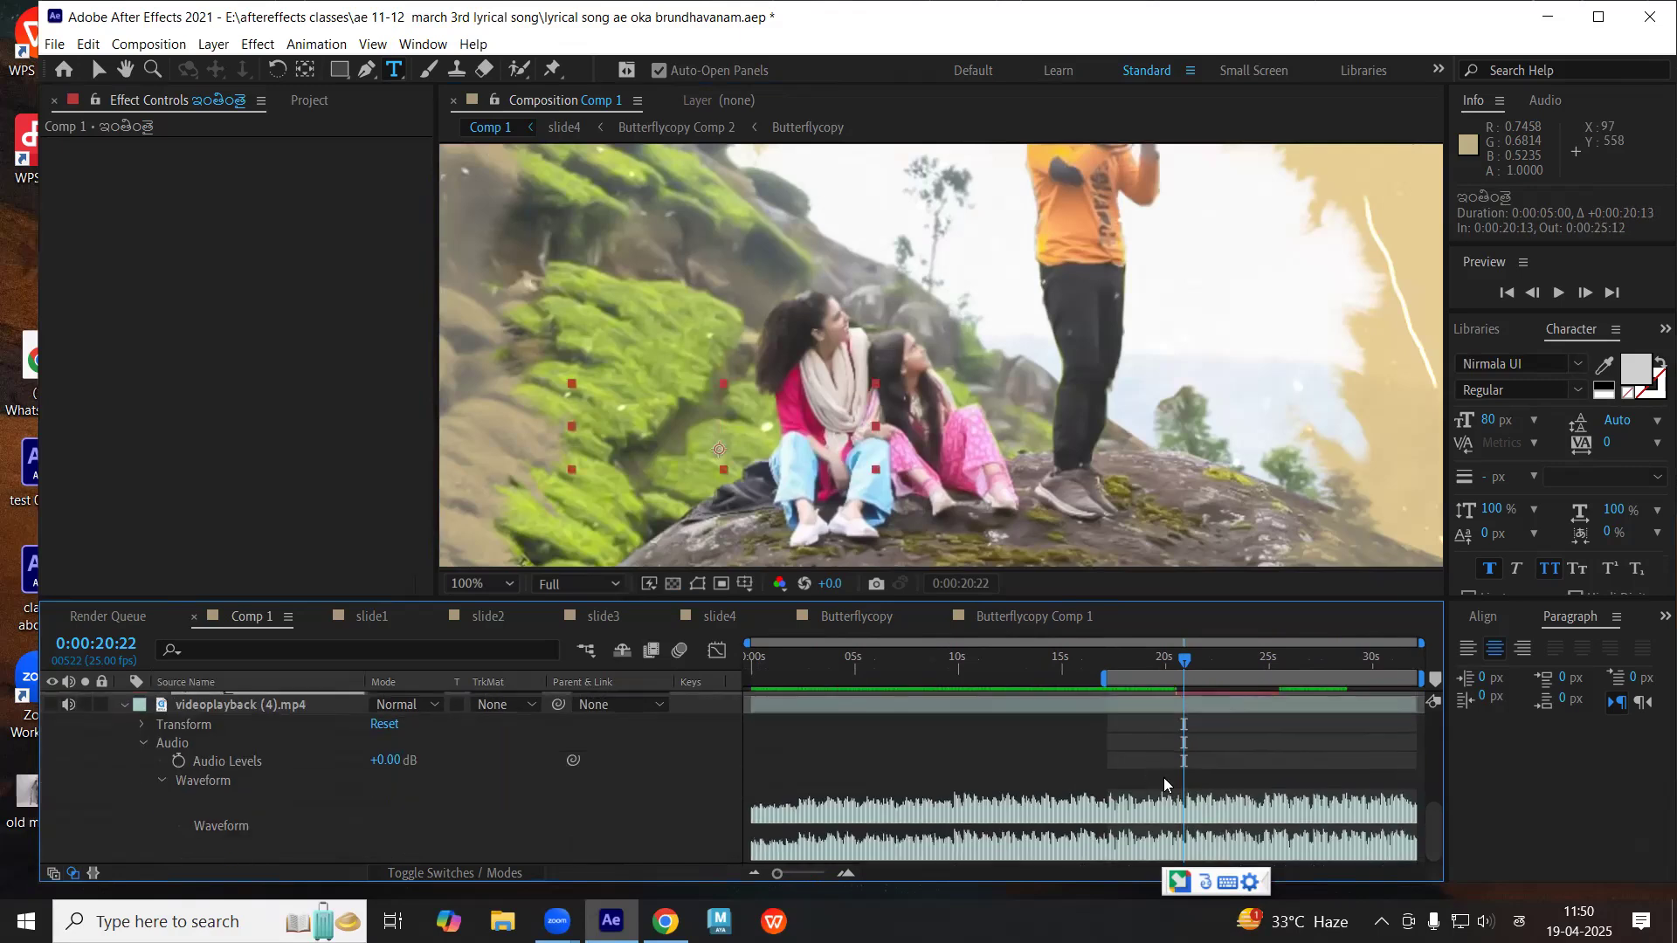
{"action": "left_click", "coordinate": [844, 874]}
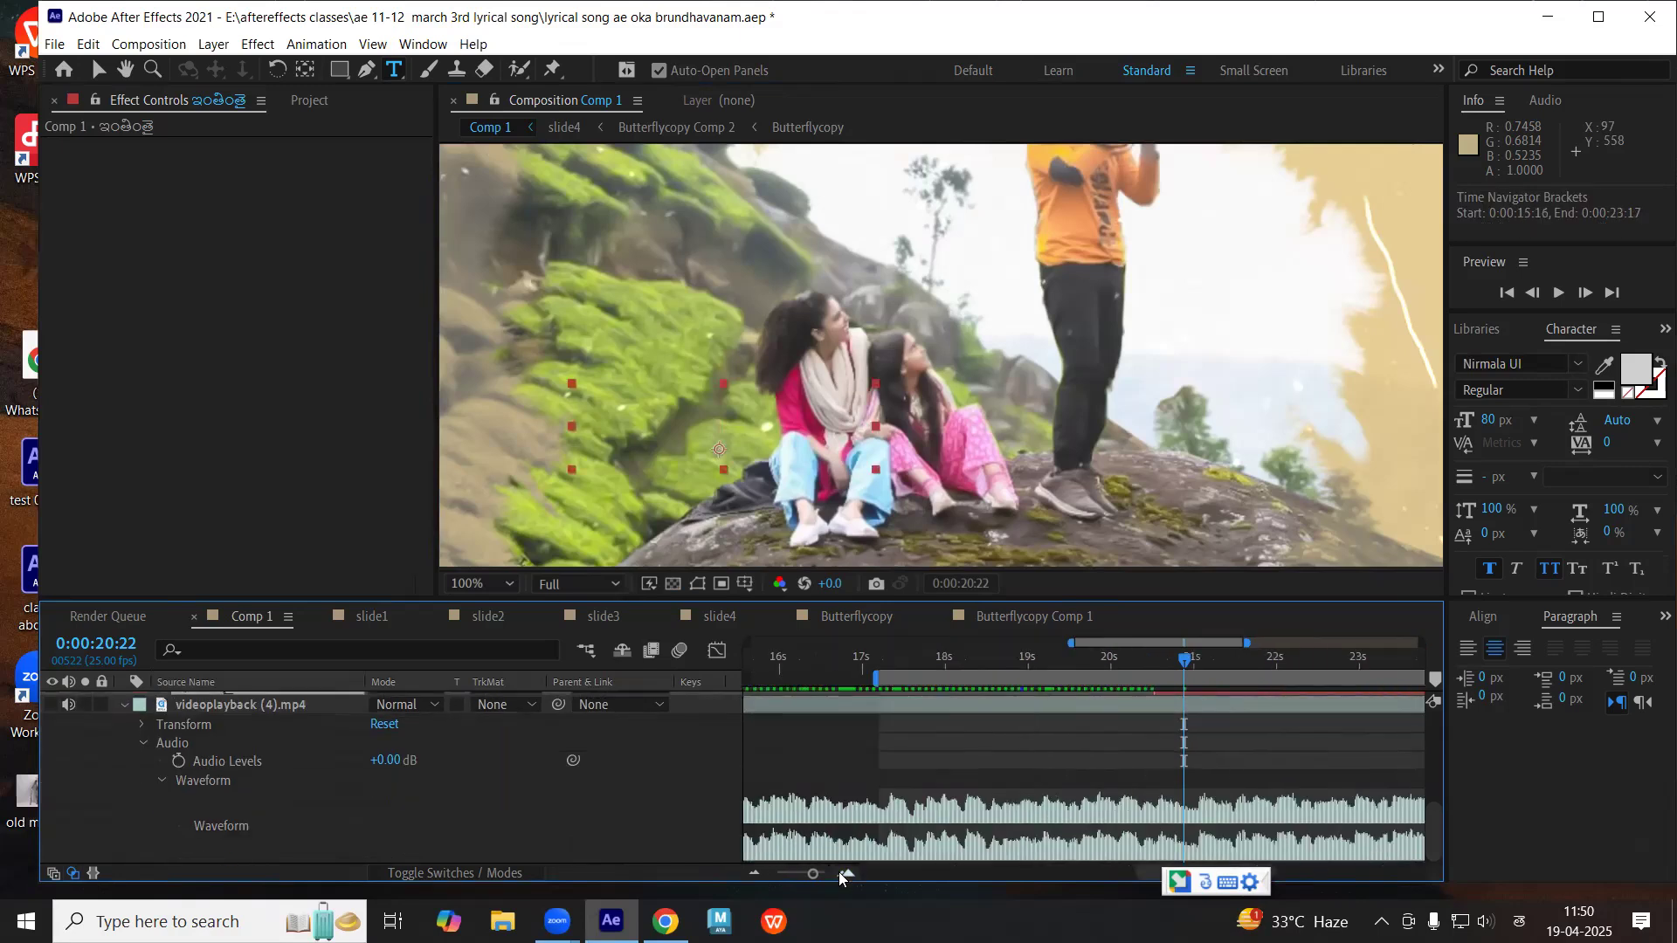
{"action": "left_click", "coordinate": [843, 874]}
{"action": "left_click", "coordinate": [844, 873]}
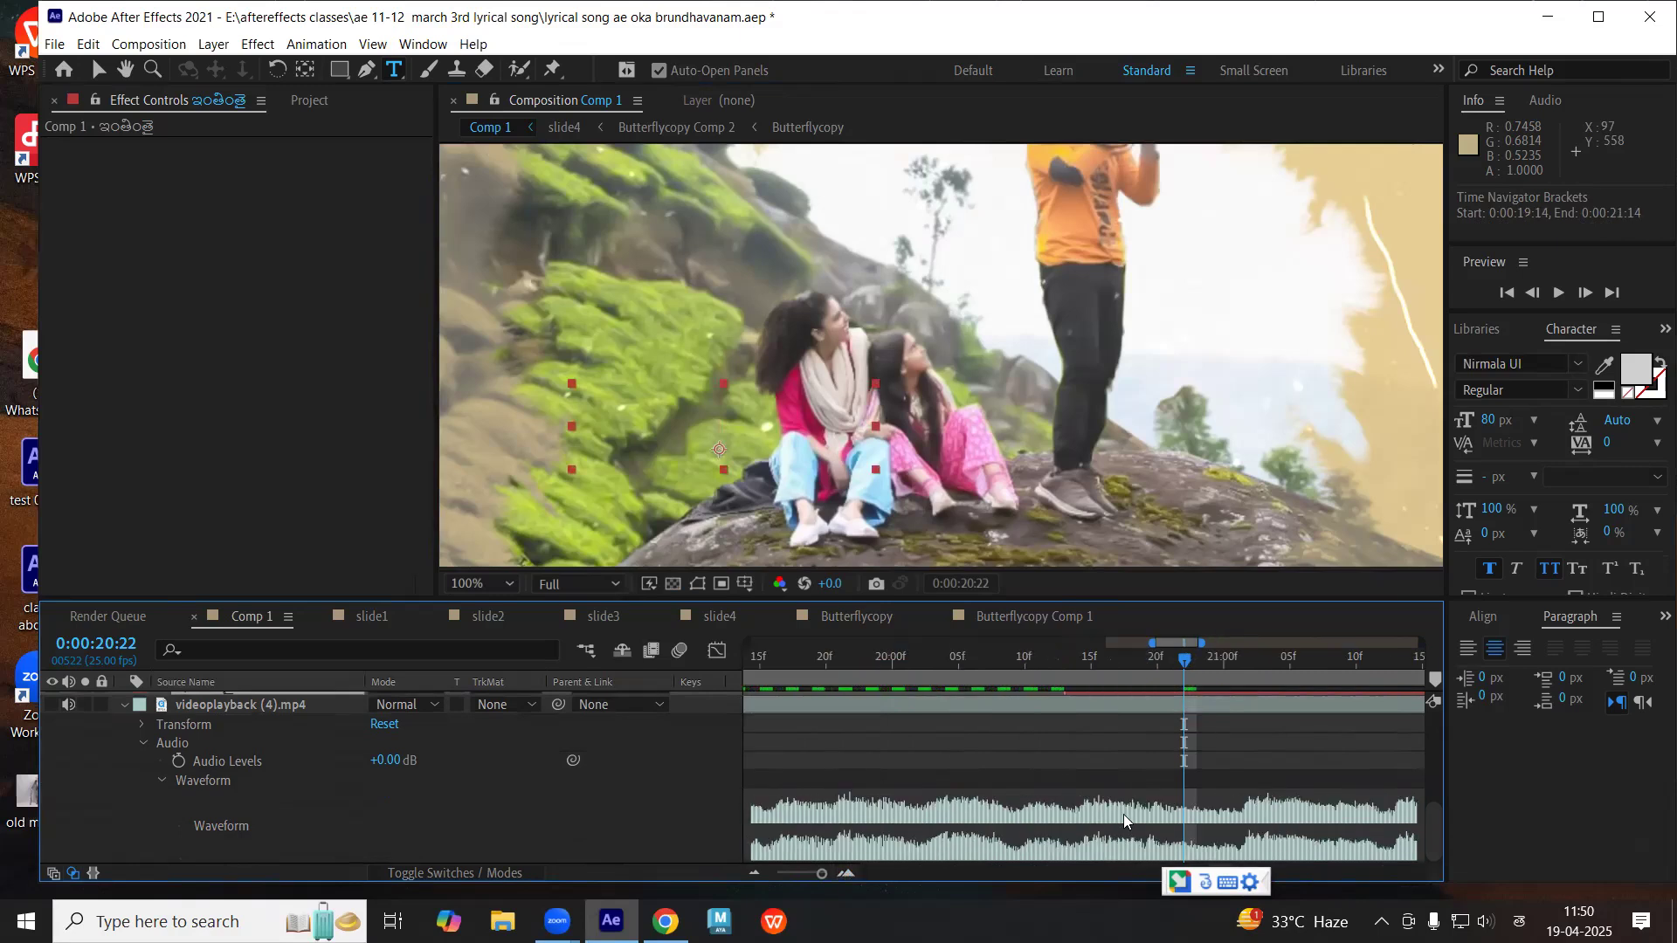
{"action": "left_click_drag", "start_coordinate": [1179, 881], "coordinate": [1501, 885]}
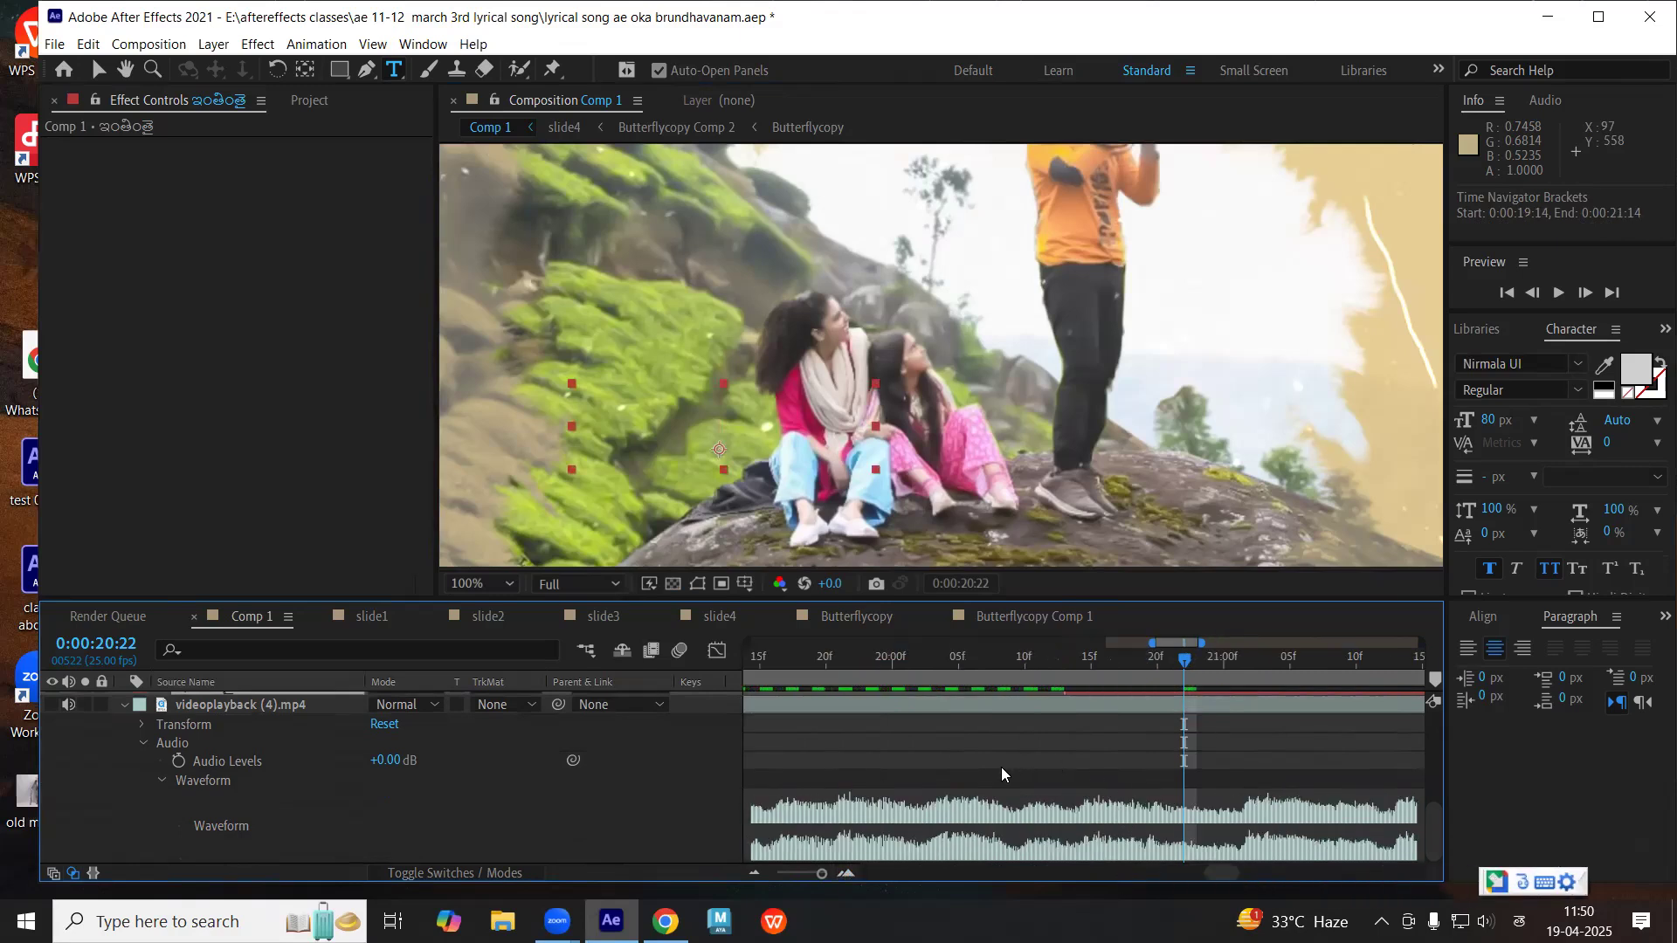